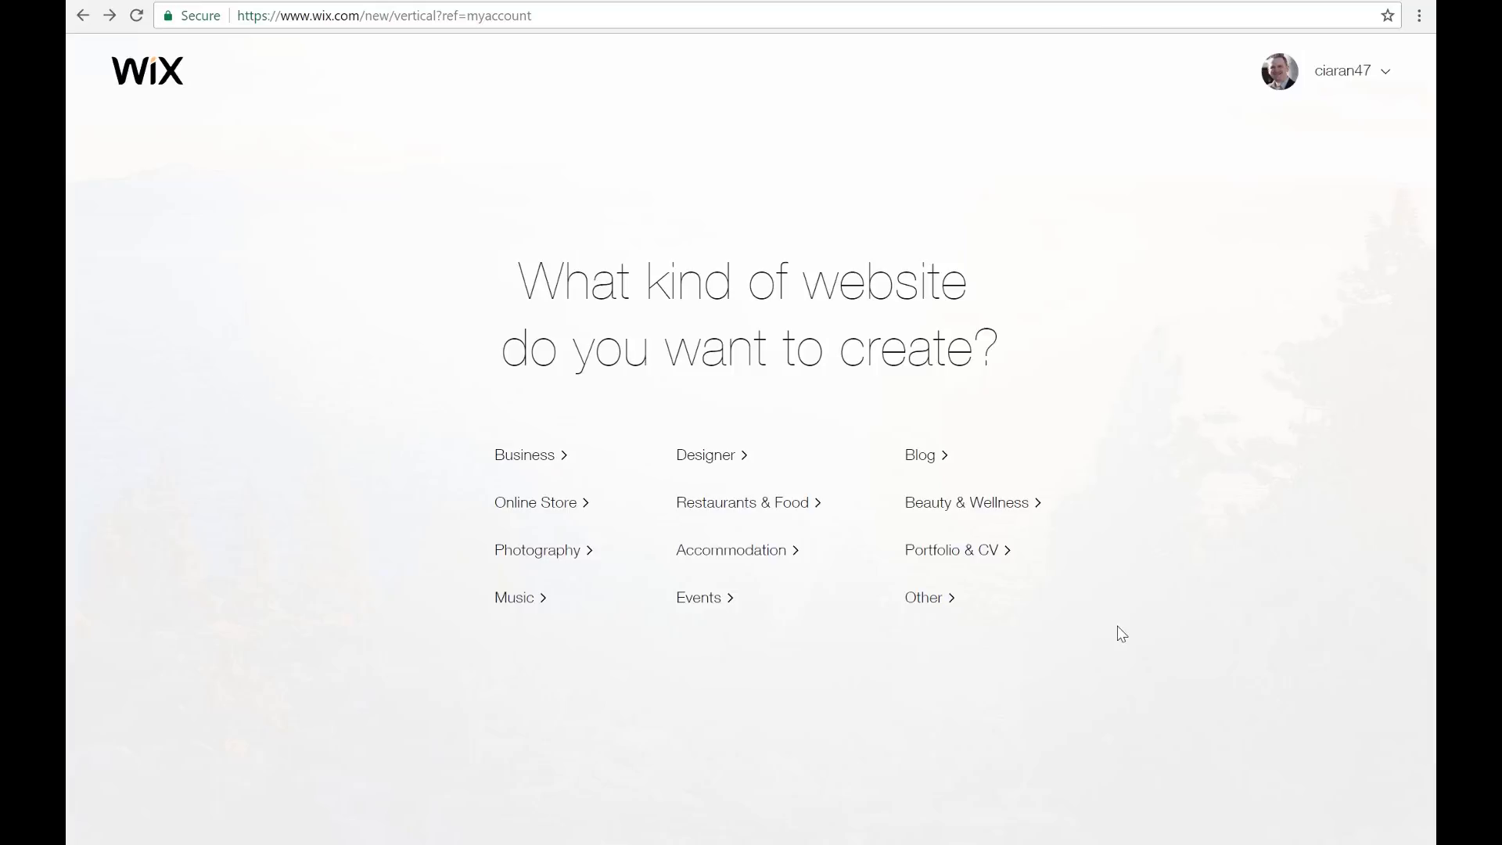
- Choose Other as the kind of website and start creating it with the Wix Editor
{"action": "left_click", "coordinate": [931, 604]}
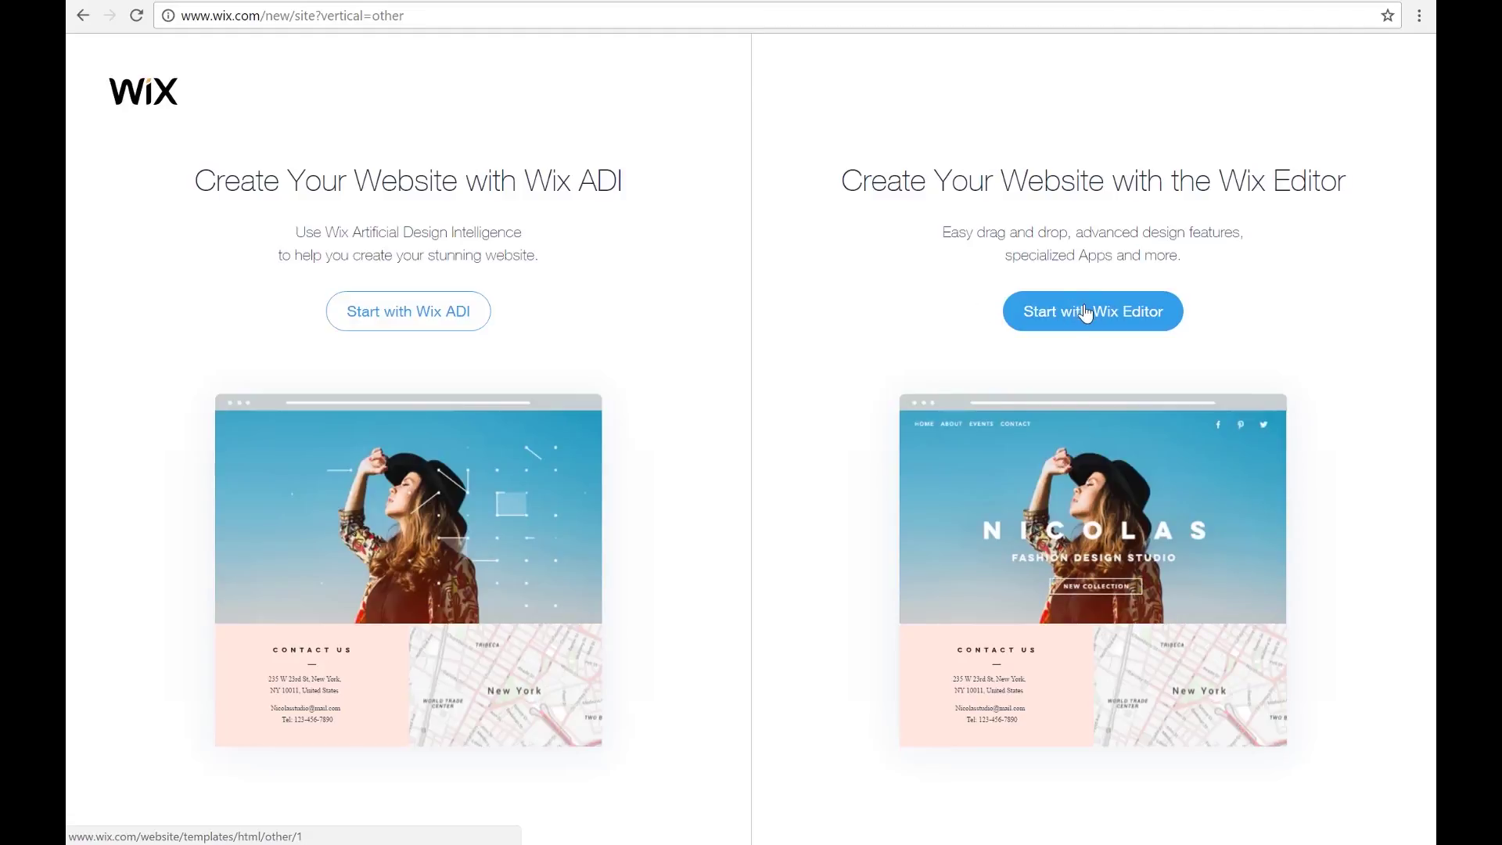
{"action": "left_click", "coordinate": [1086, 313]}
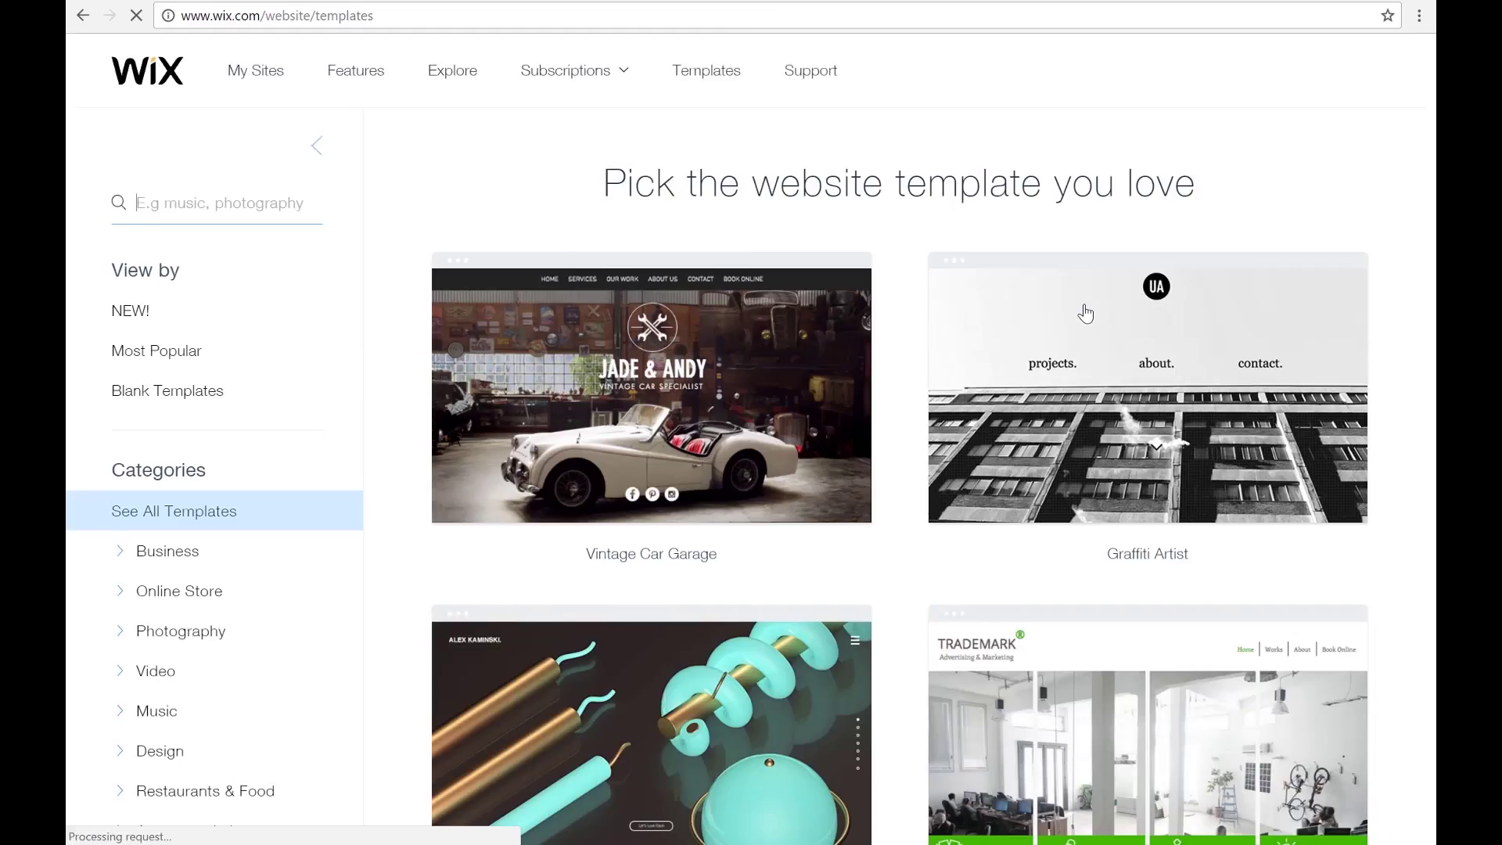
- Browse the website templates and open the Start from Scratch blank template for editing
{"action": "scroll", "coordinate": [920, 282], "scroll_direction": "down", "scroll_amount": 3}
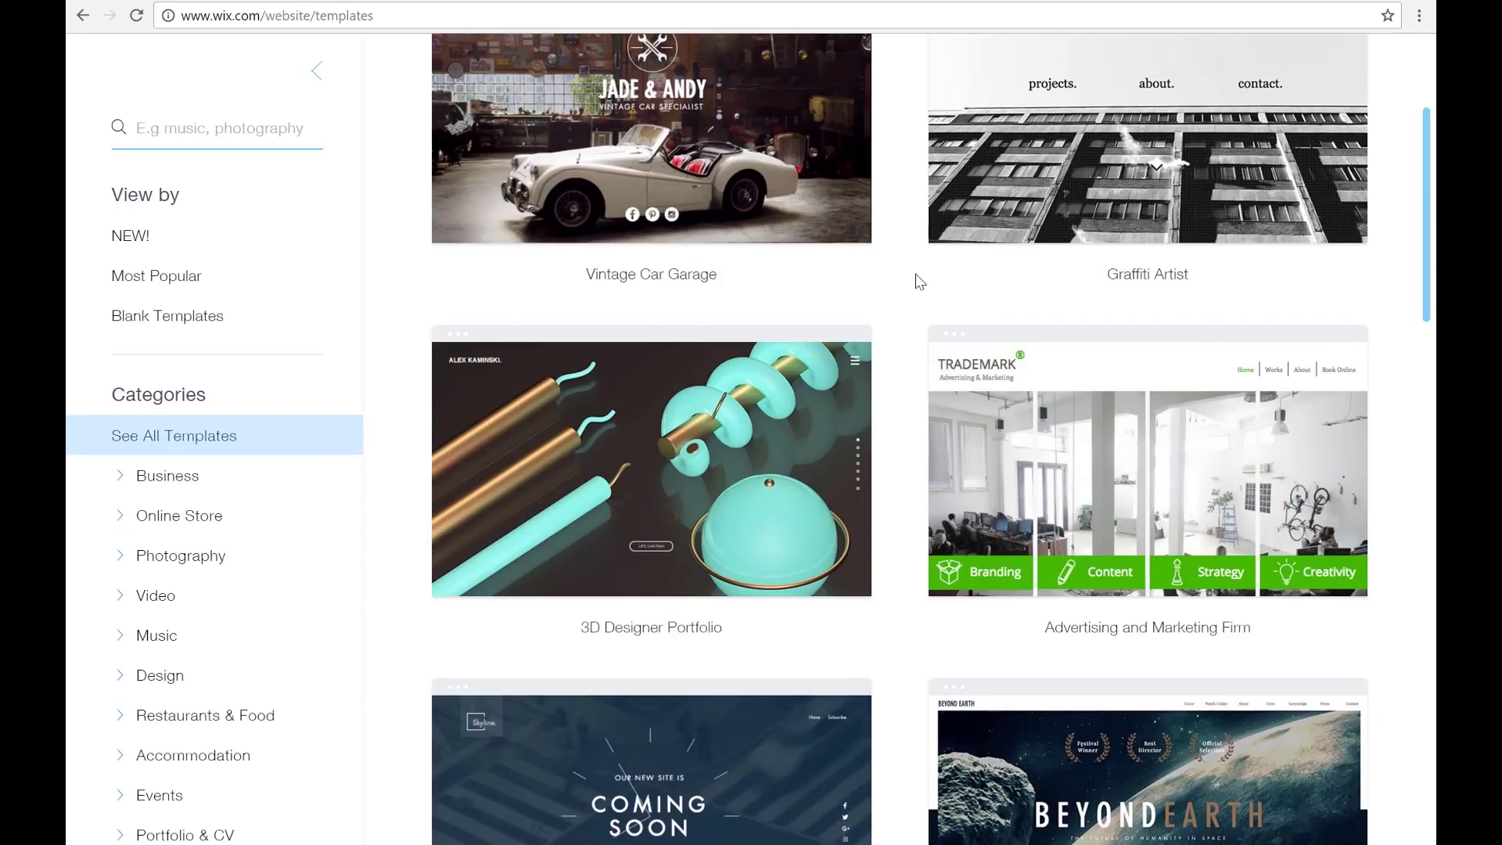
{"action": "scroll", "coordinate": [894, 291], "scroll_direction": "up", "scroll_amount": 3}
{"action": "scroll", "coordinate": [894, 291], "scroll_direction": "down", "scroll_amount": 10}
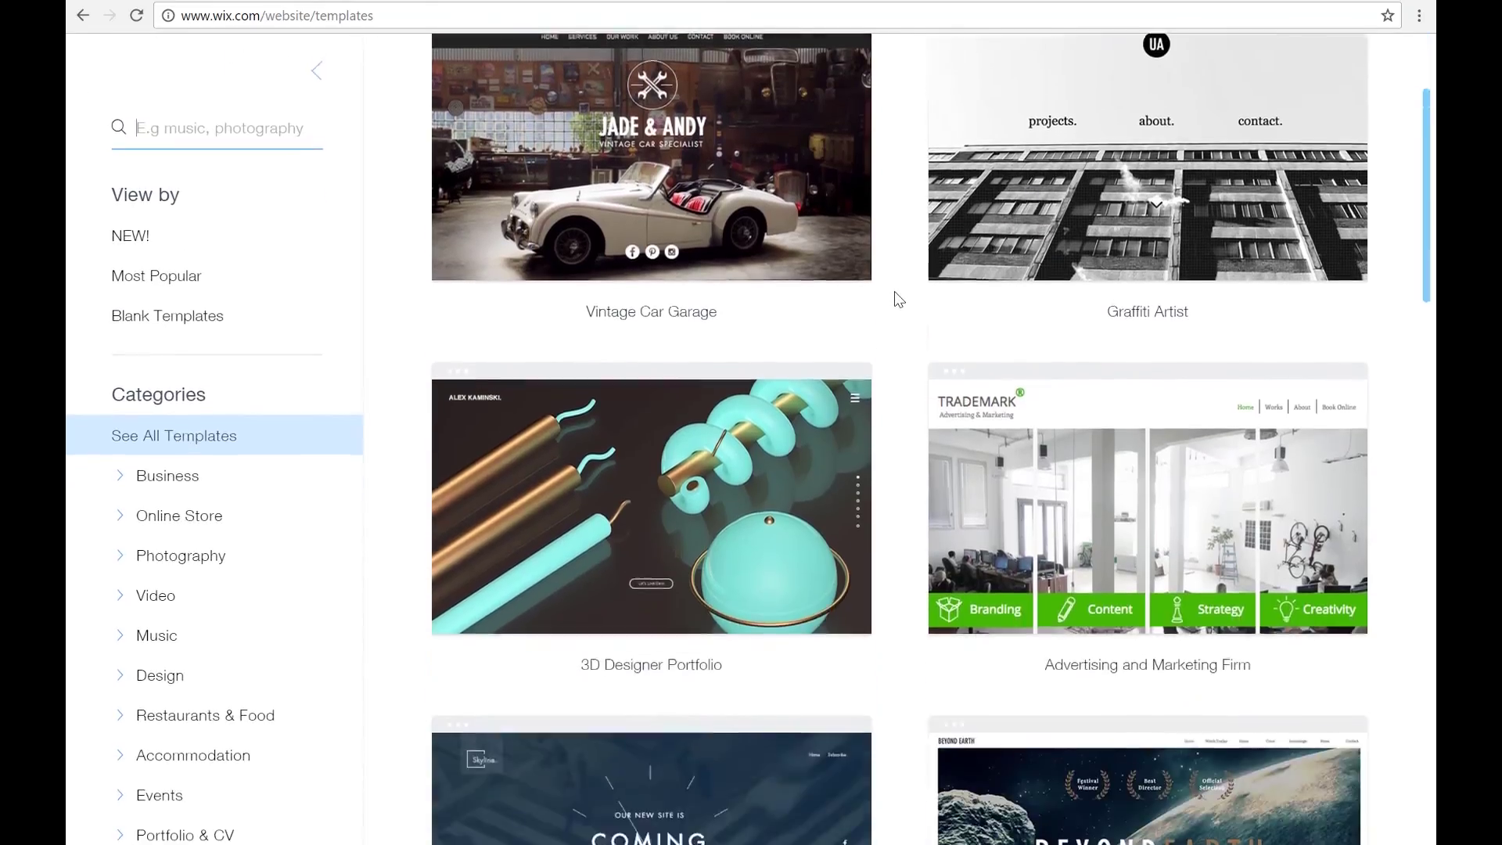
{"action": "scroll", "coordinate": [894, 291], "scroll_direction": "down", "scroll_amount": 9}
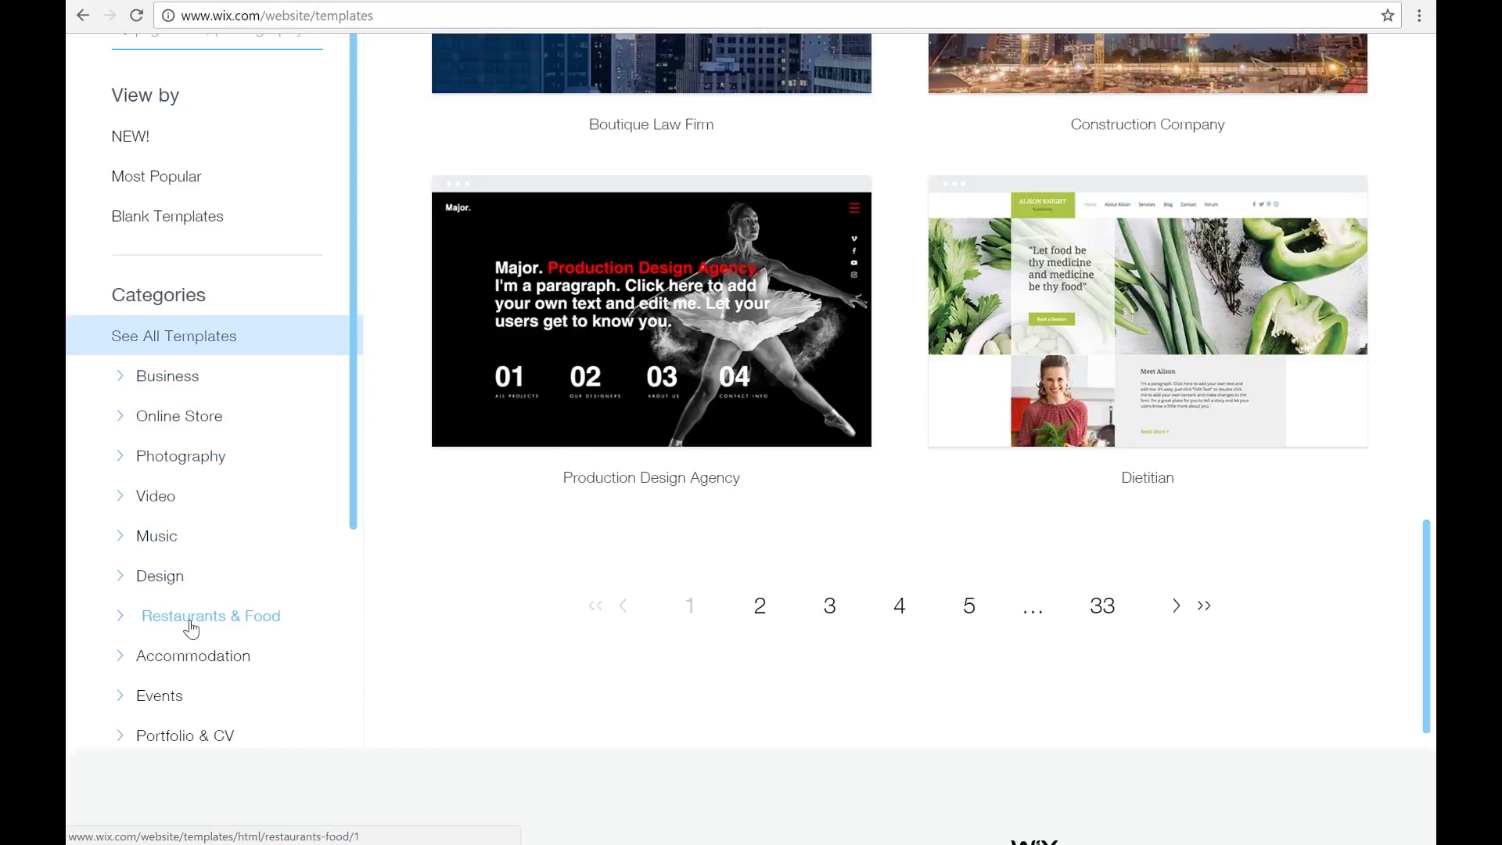
{"action": "mouse_move", "coordinate": [635, 392]}
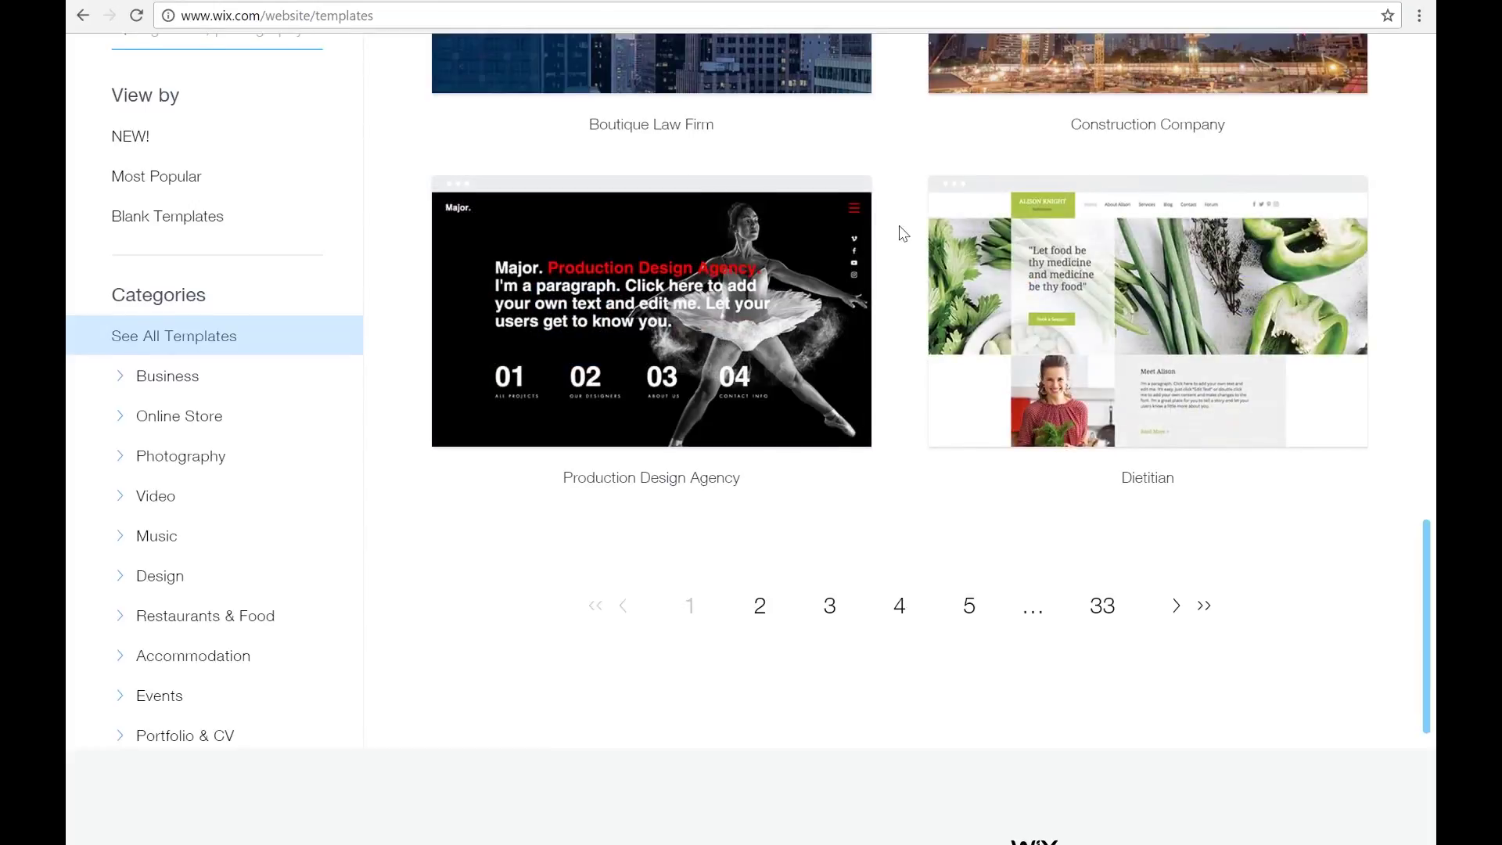
{"action": "scroll", "coordinate": [899, 231], "scroll_direction": "up", "scroll_amount": 15}
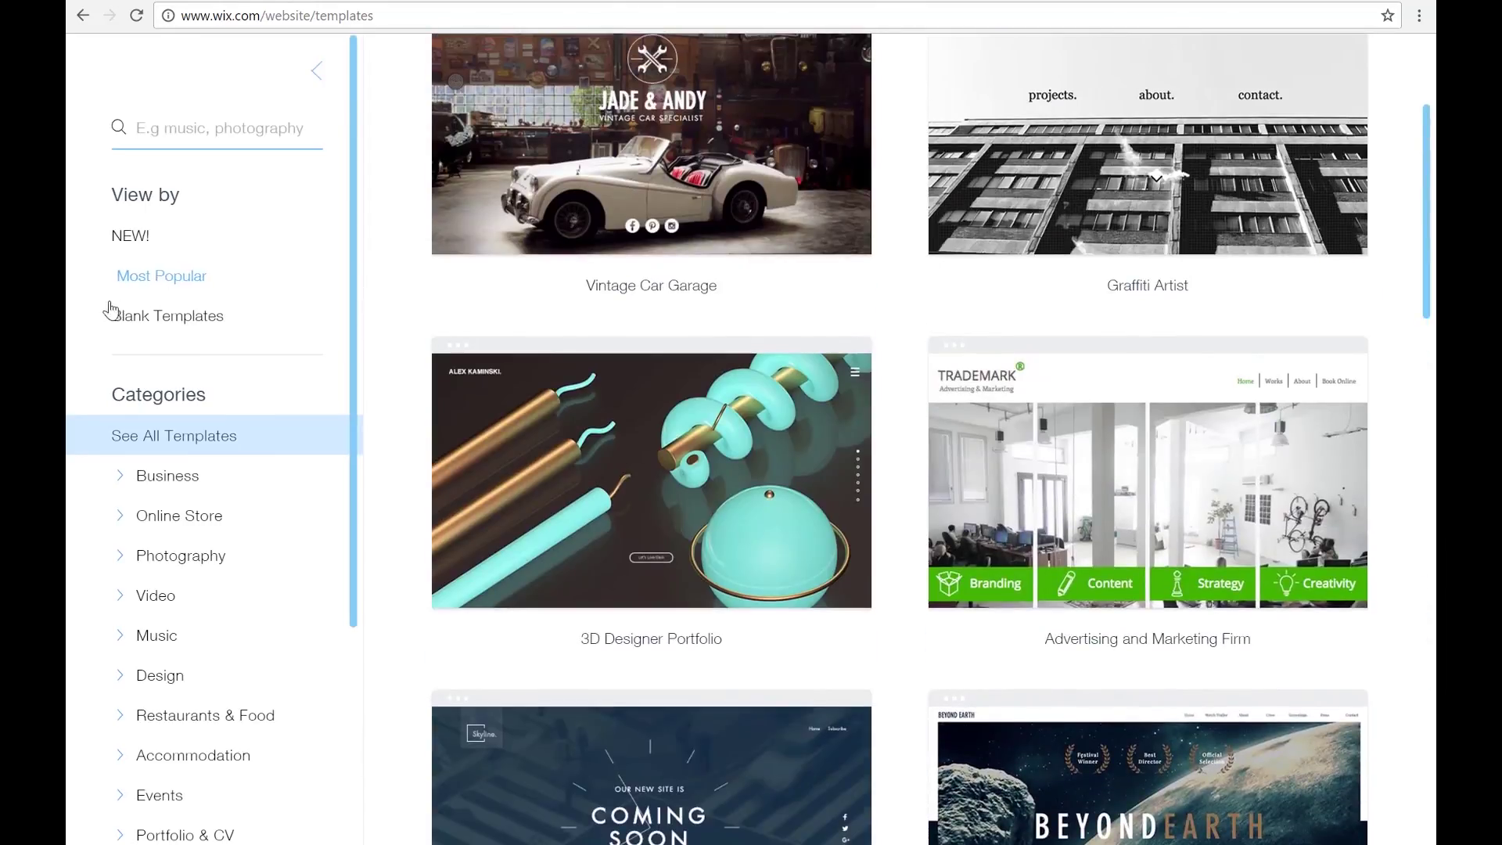
{"action": "left_click", "coordinate": [154, 321]}
{"action": "mouse_move", "coordinate": [673, 141]}
{"action": "scroll", "coordinate": [678, 140], "scroll_direction": "up", "scroll_amount": 1}
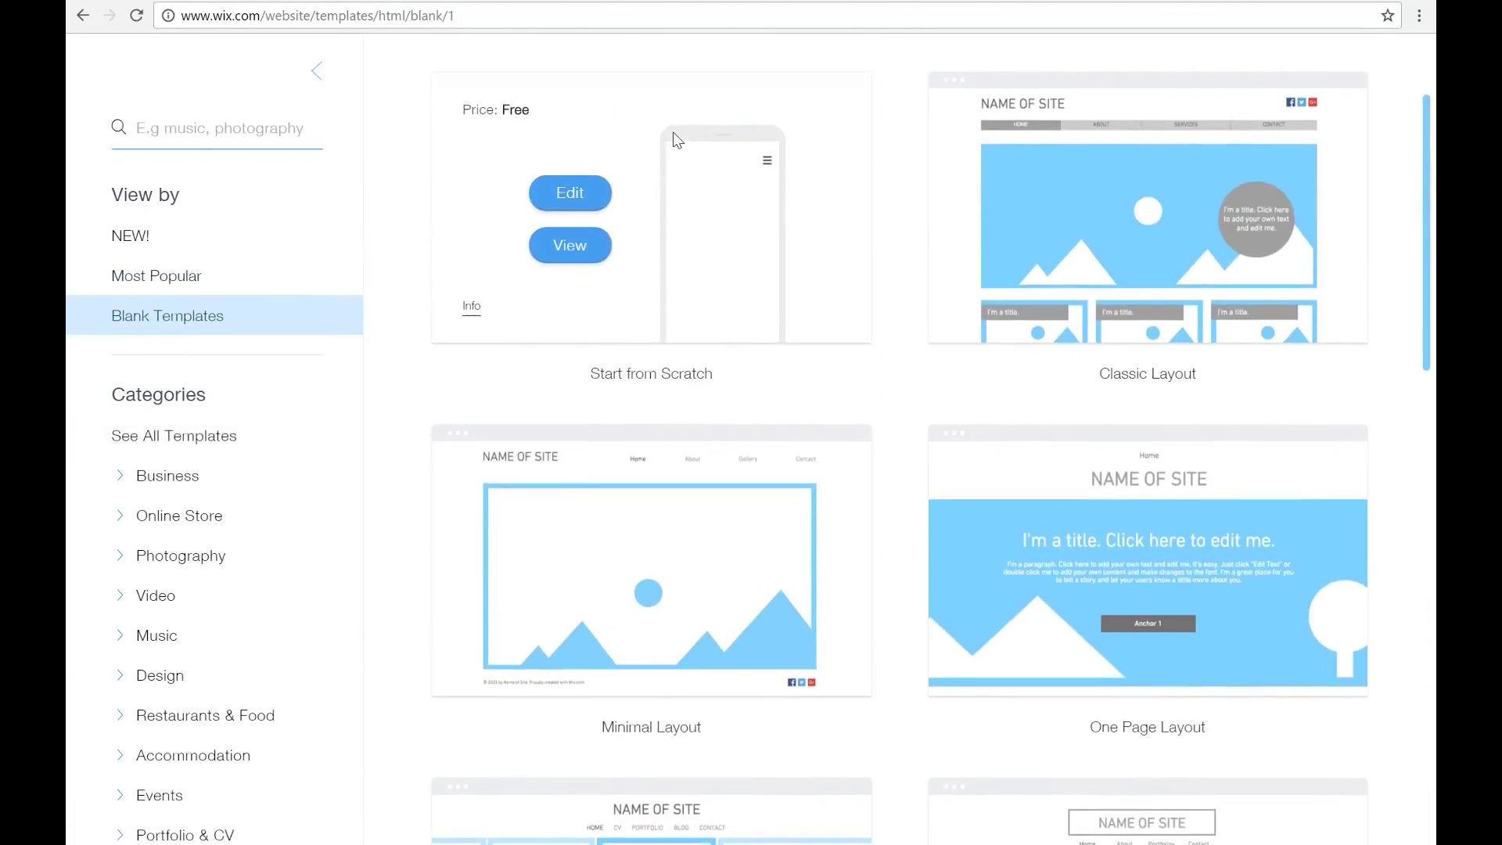
{"action": "left_click", "coordinate": [570, 193]}
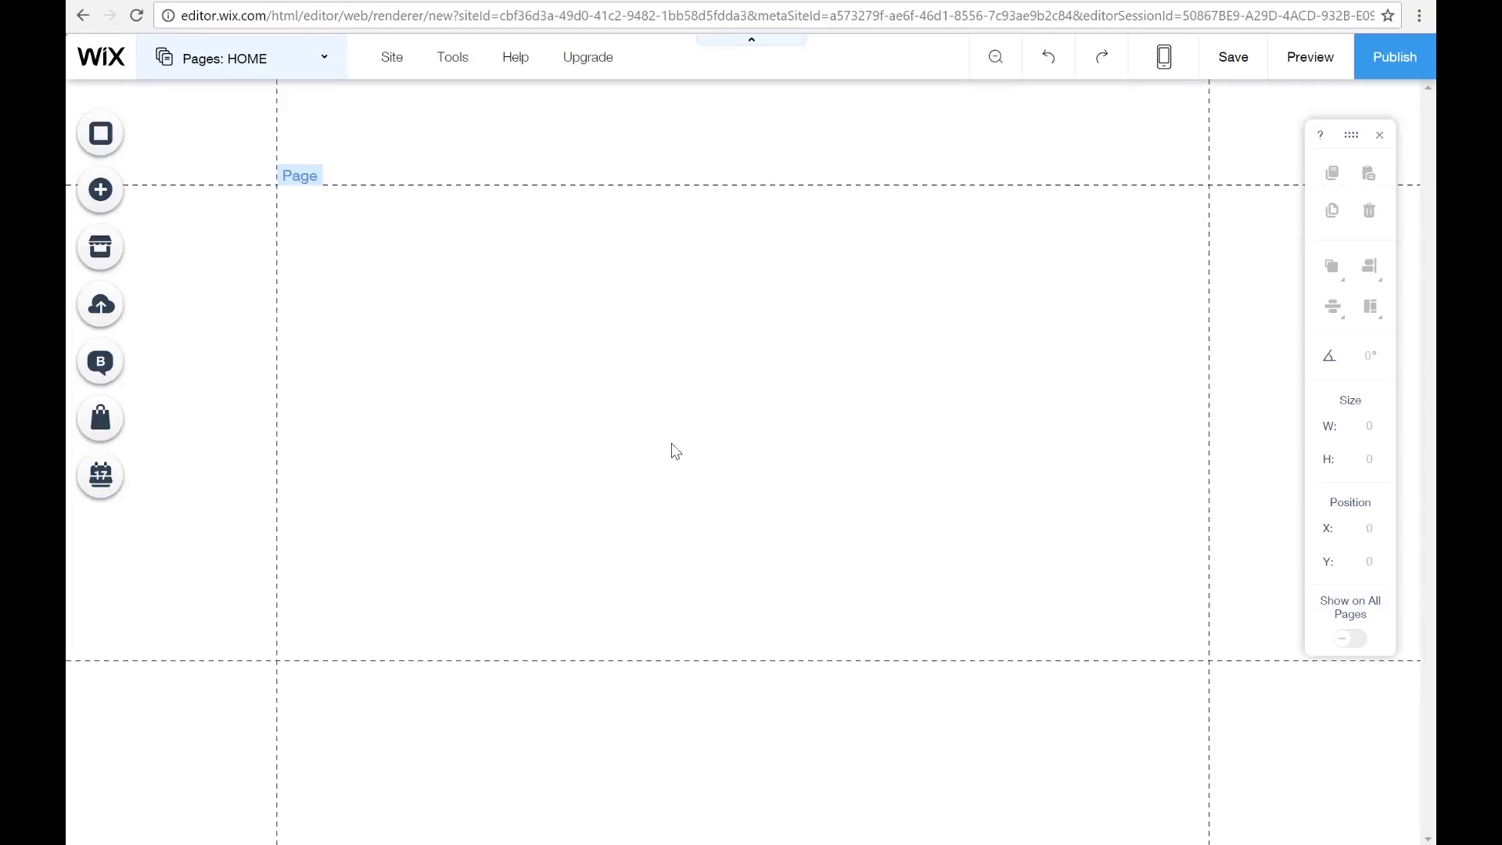
- Examine the image options for adding elements and the Free Apps category of the Wix App Market
{"action": "left_click", "coordinate": [110, 203]}
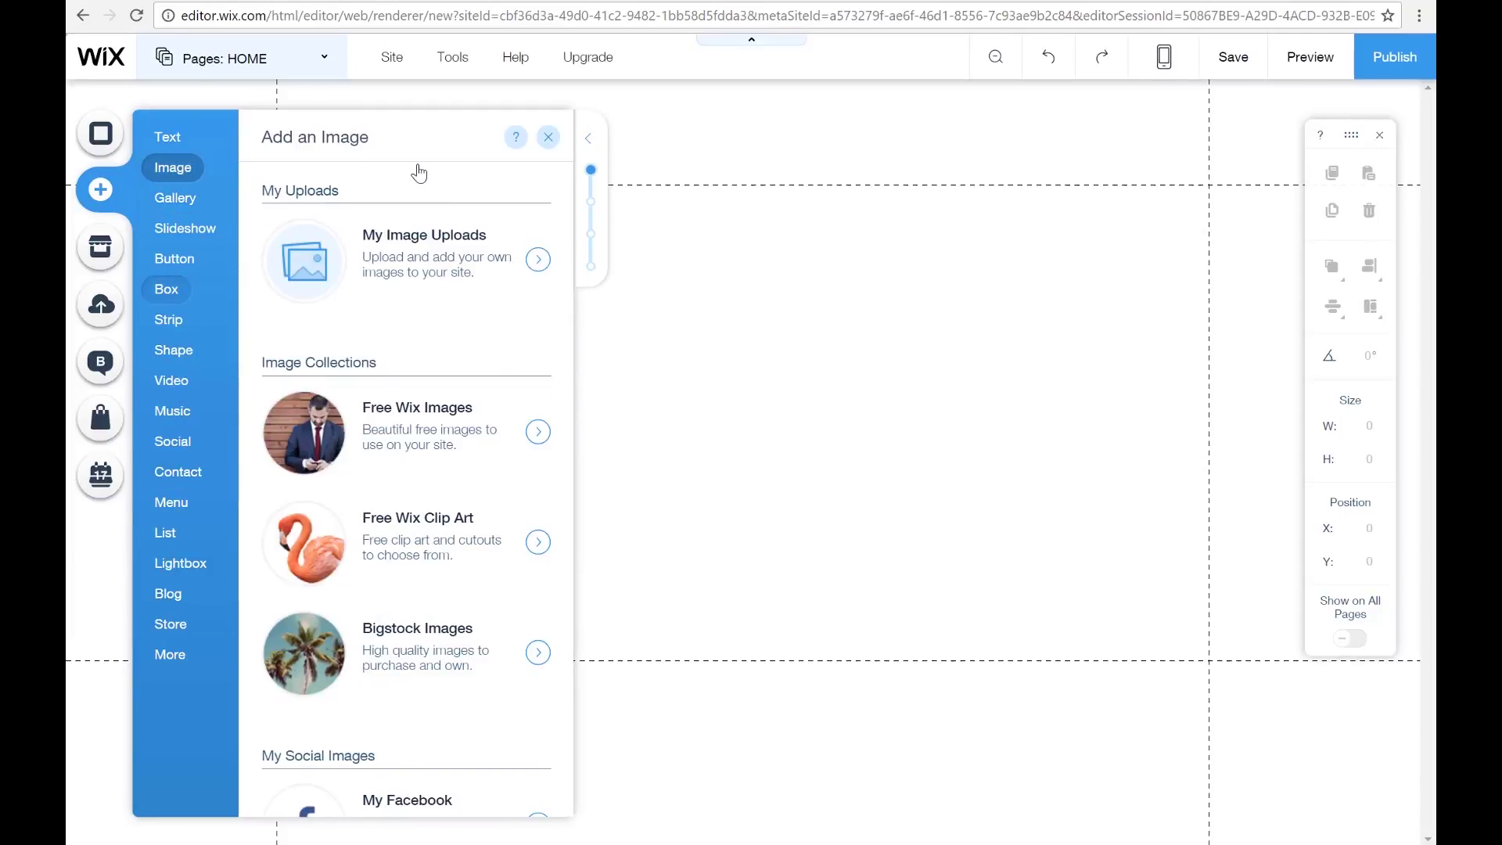
{"action": "left_click", "coordinate": [548, 139]}
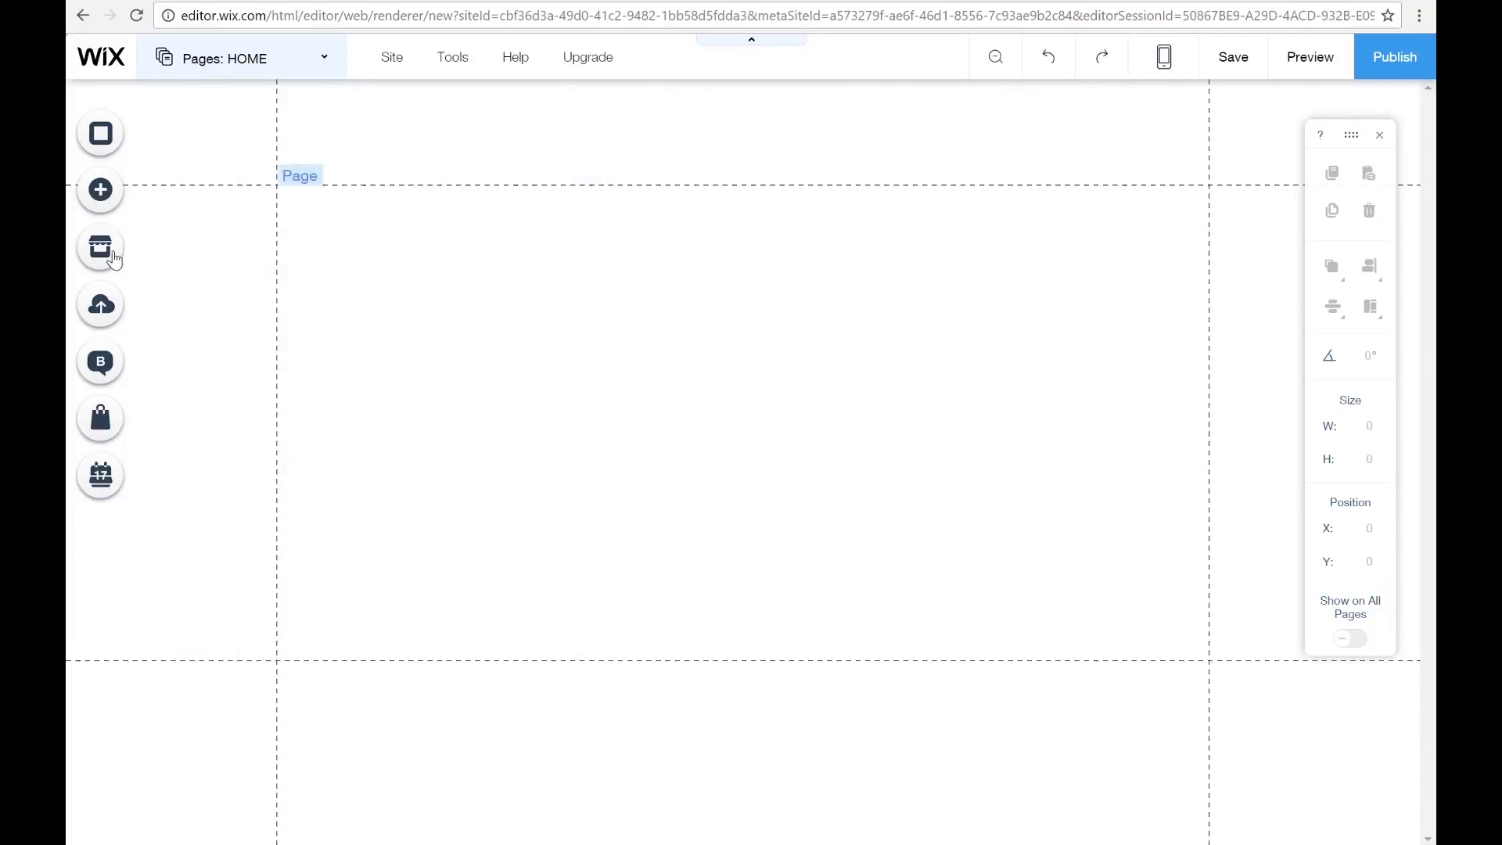
{"action": "left_click", "coordinate": [100, 247]}
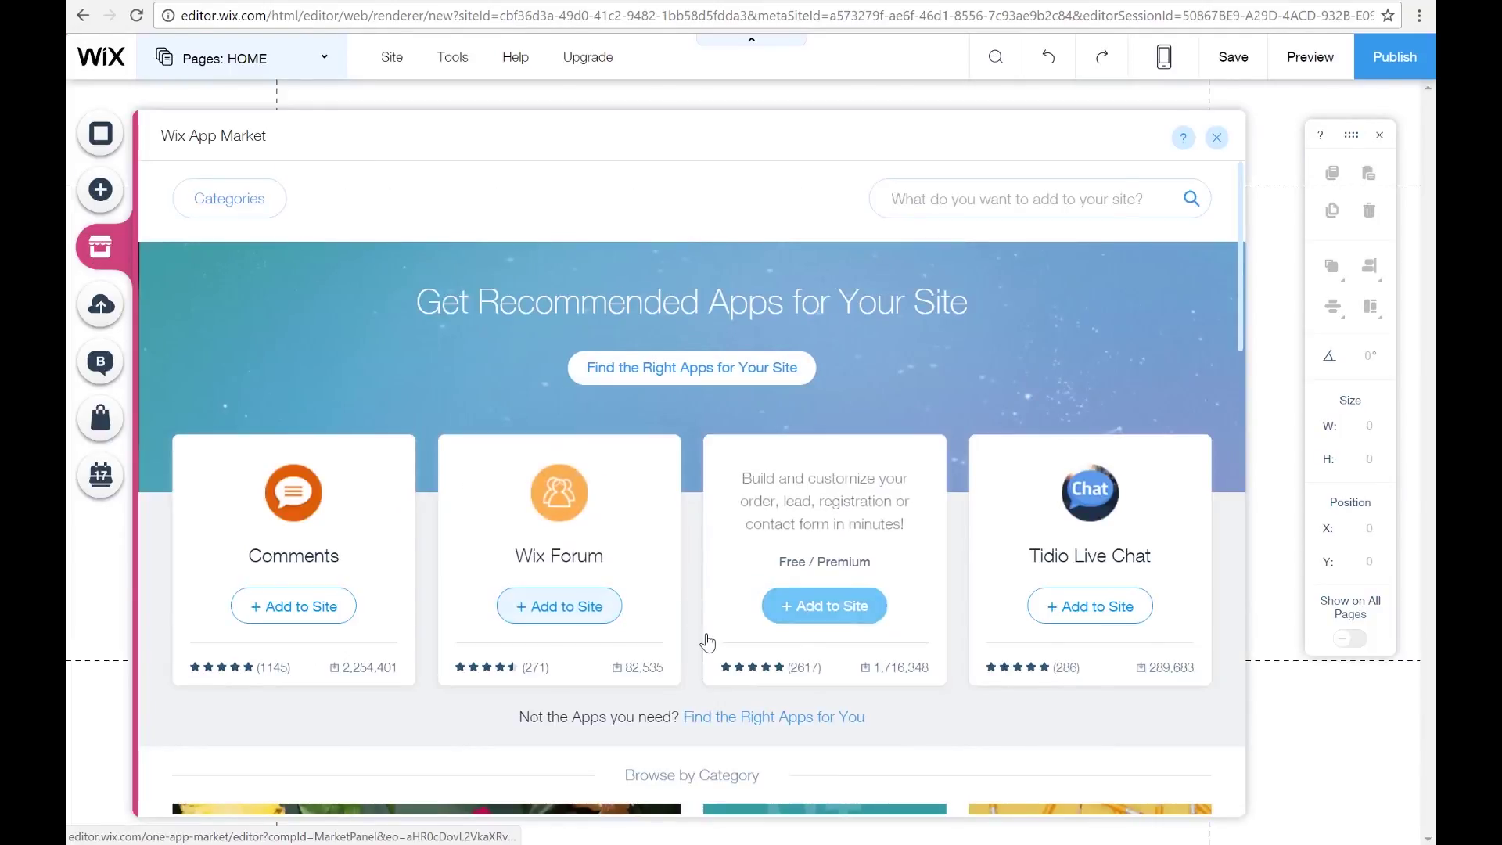
{"action": "scroll", "coordinate": [706, 634], "scroll_direction": "down", "scroll_amount": 10}
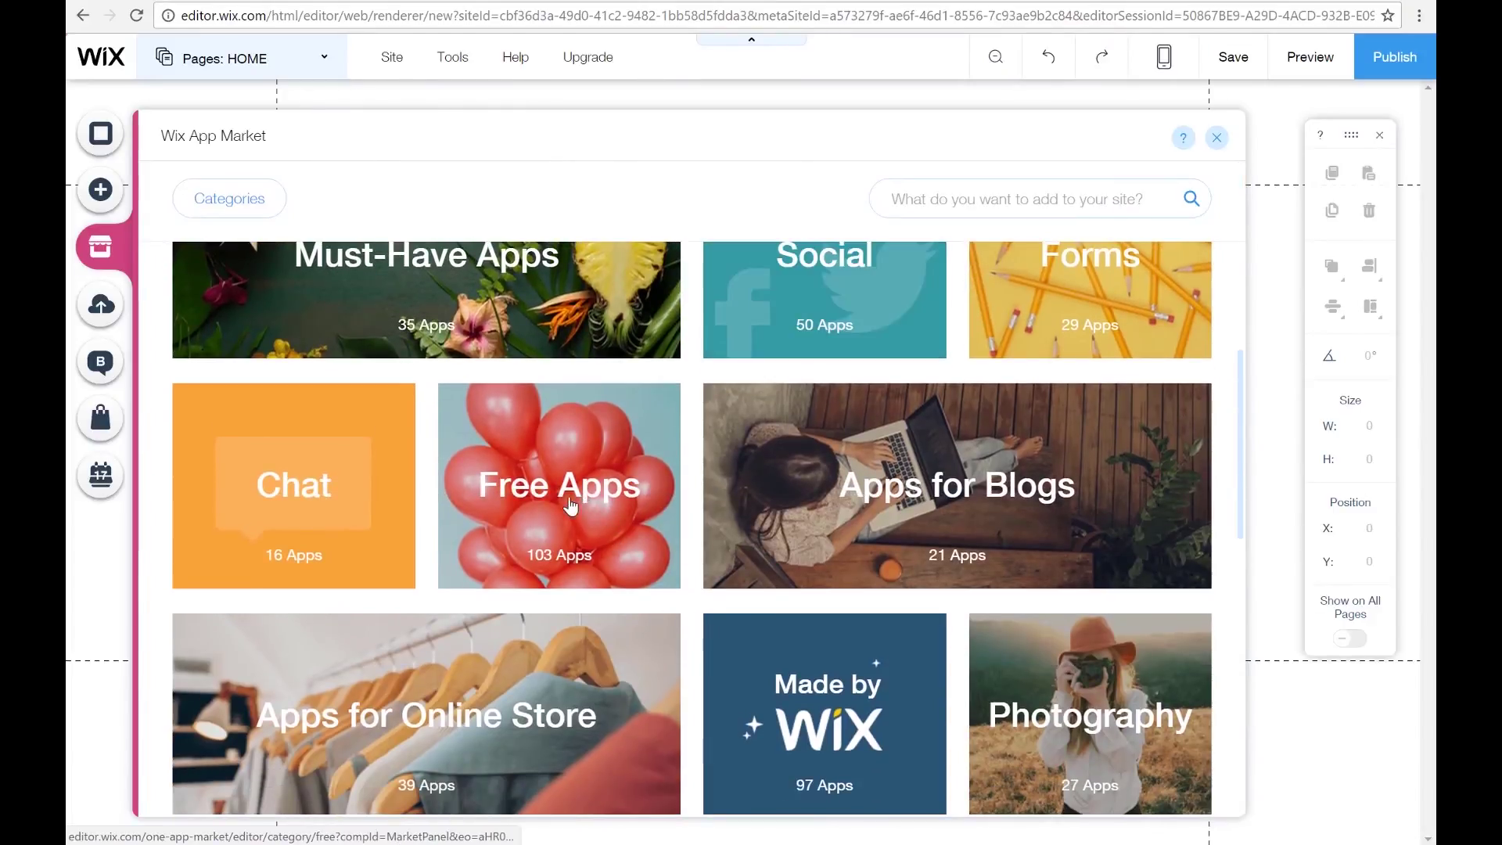
{"action": "left_click", "coordinate": [592, 542]}
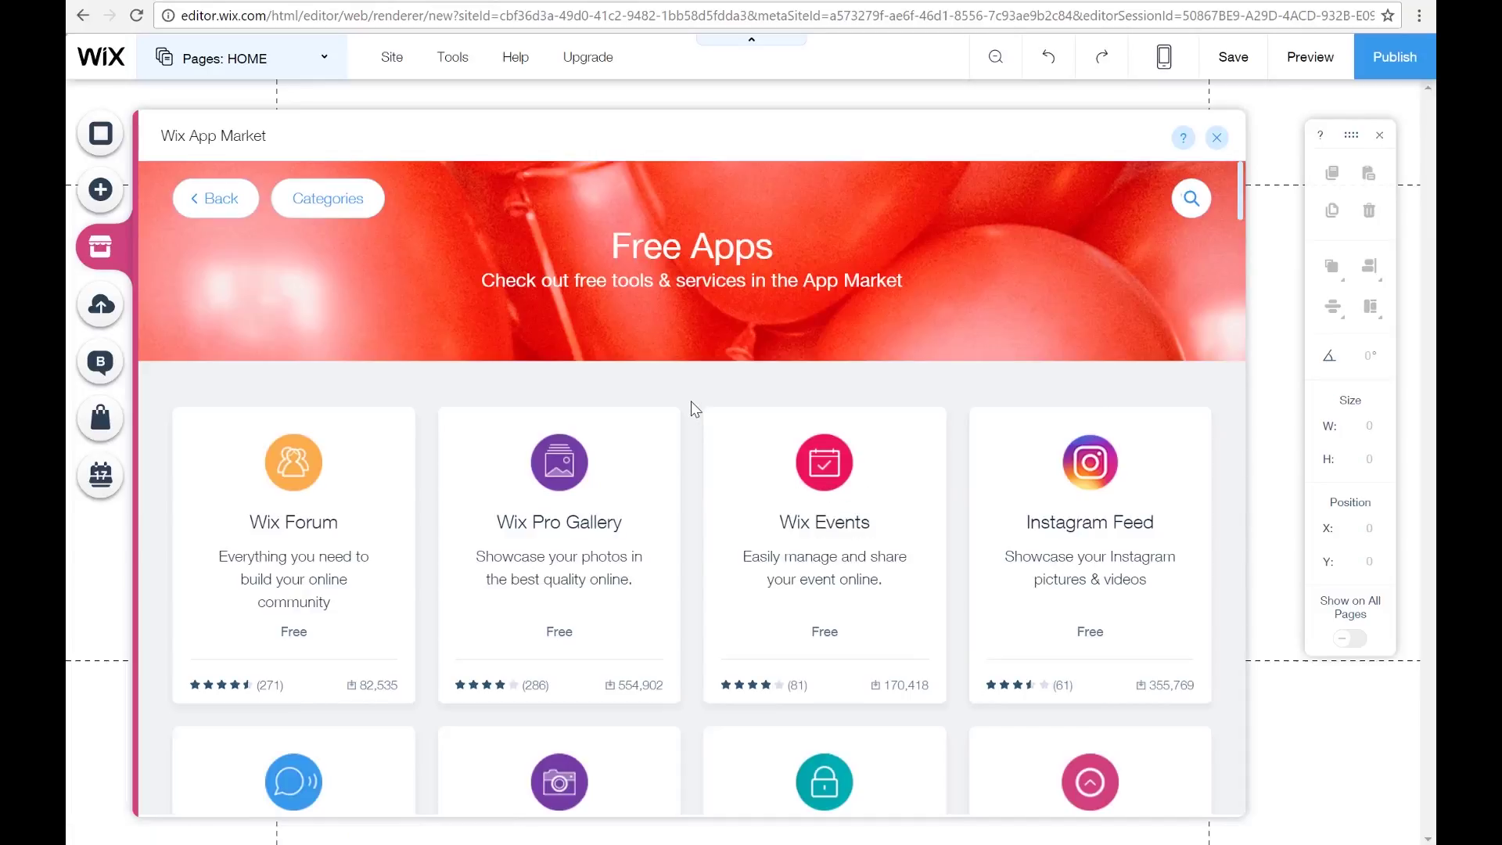
{"action": "scroll", "coordinate": [691, 412], "scroll_direction": "down", "scroll_amount": 10}
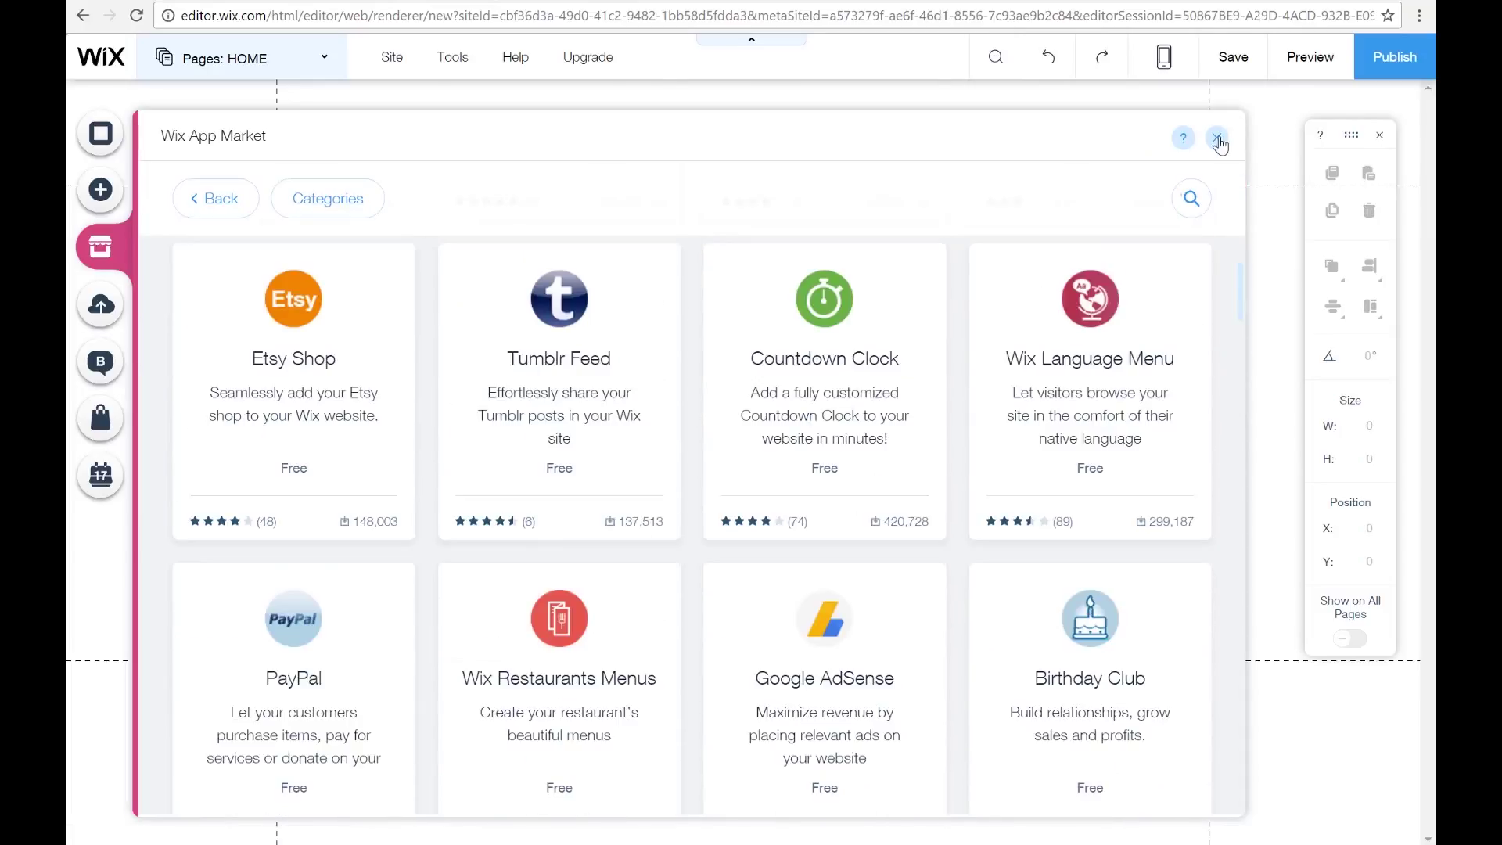
{"action": "left_click", "coordinate": [1216, 138]}
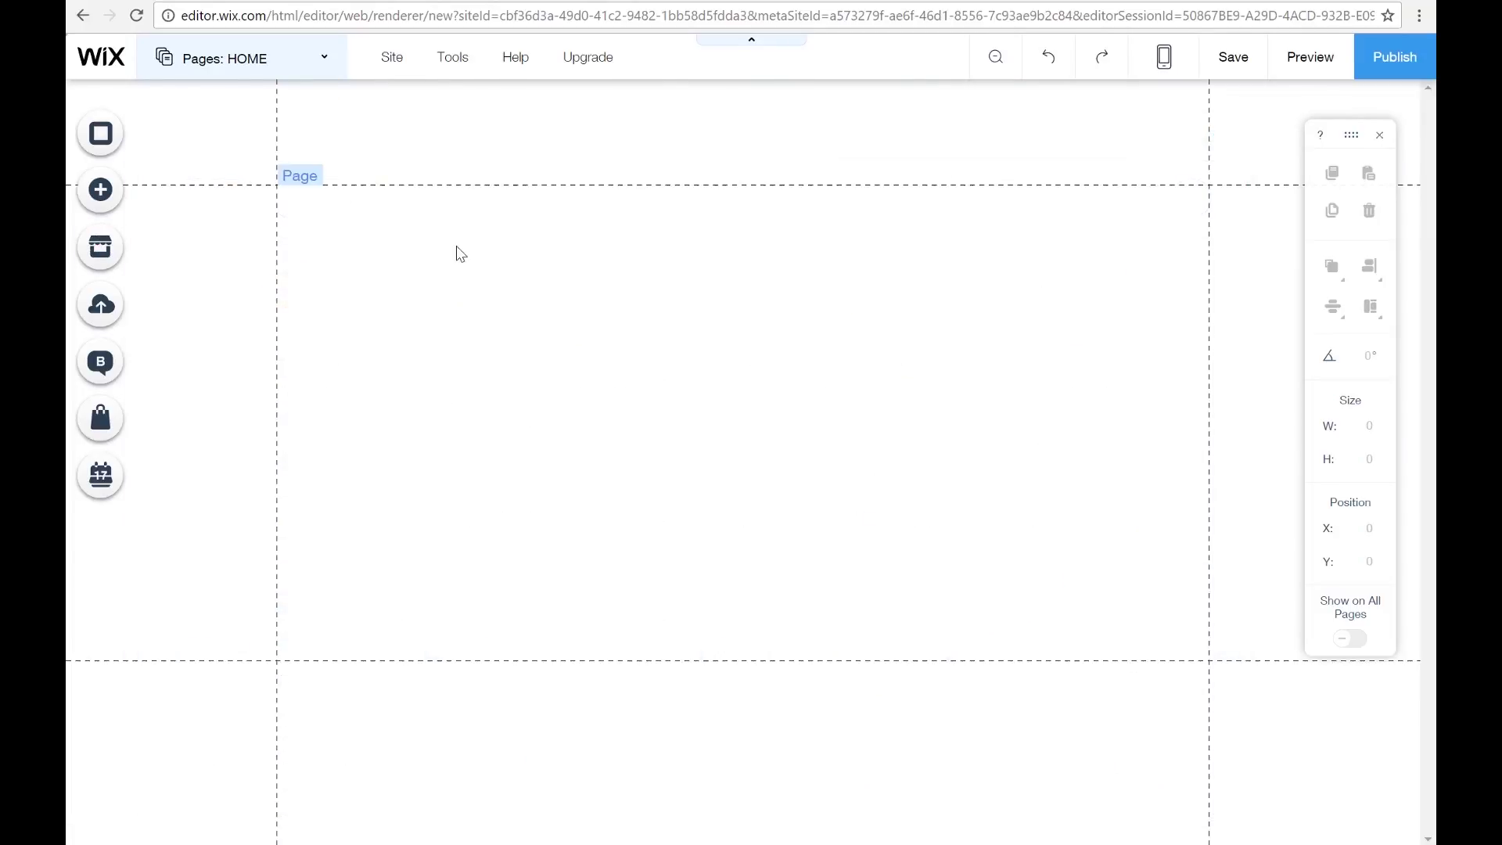
- Look through the uploaded images in the site's media library, and close the uploads
{"action": "left_click", "coordinate": [100, 305]}
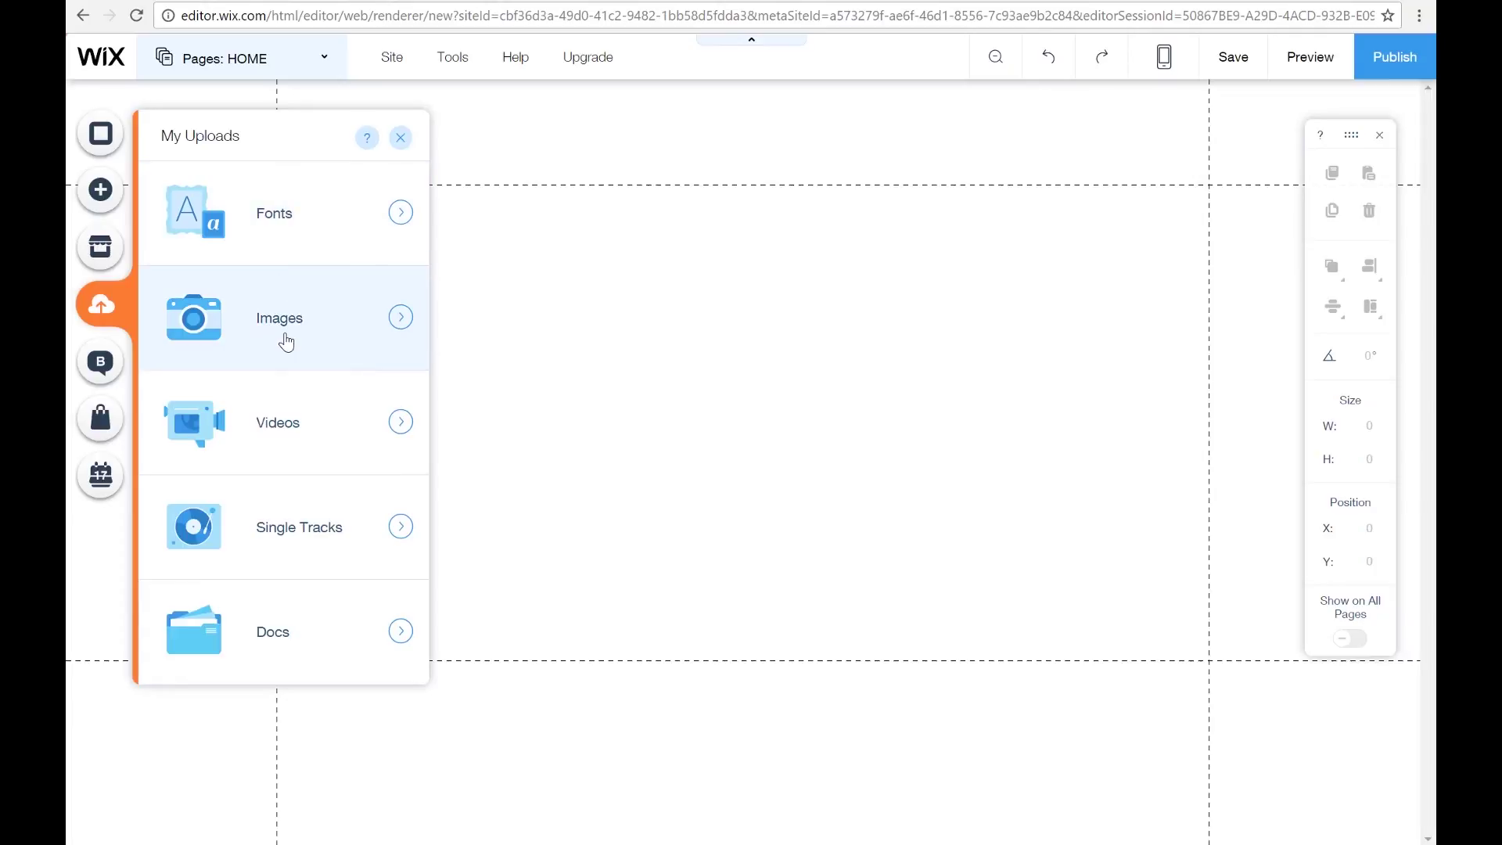
{"action": "left_click", "coordinate": [403, 321]}
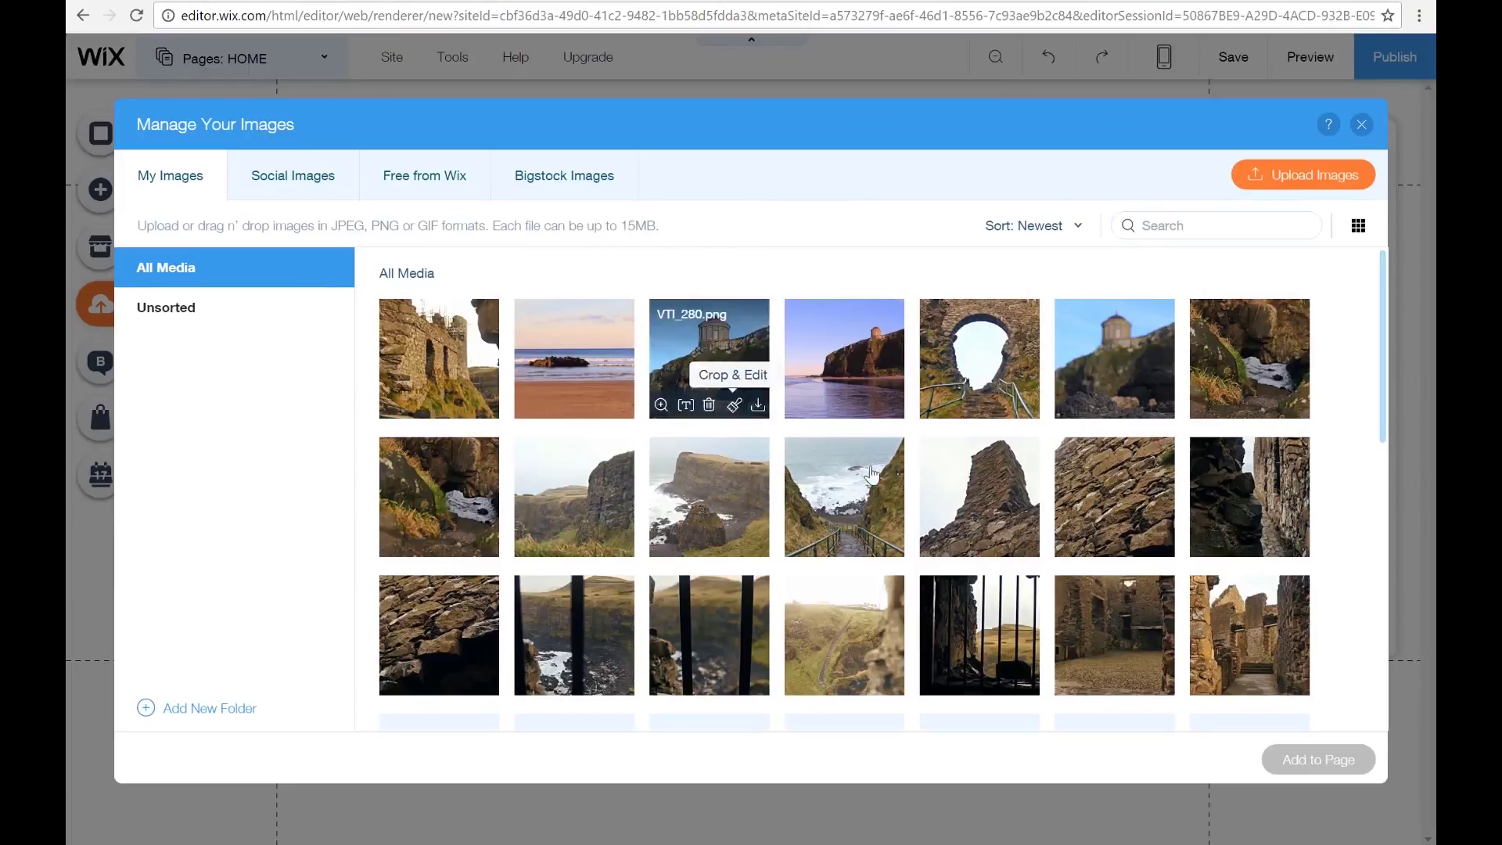
{"action": "scroll", "coordinate": [1146, 415], "scroll_direction": "down", "scroll_amount": 3}
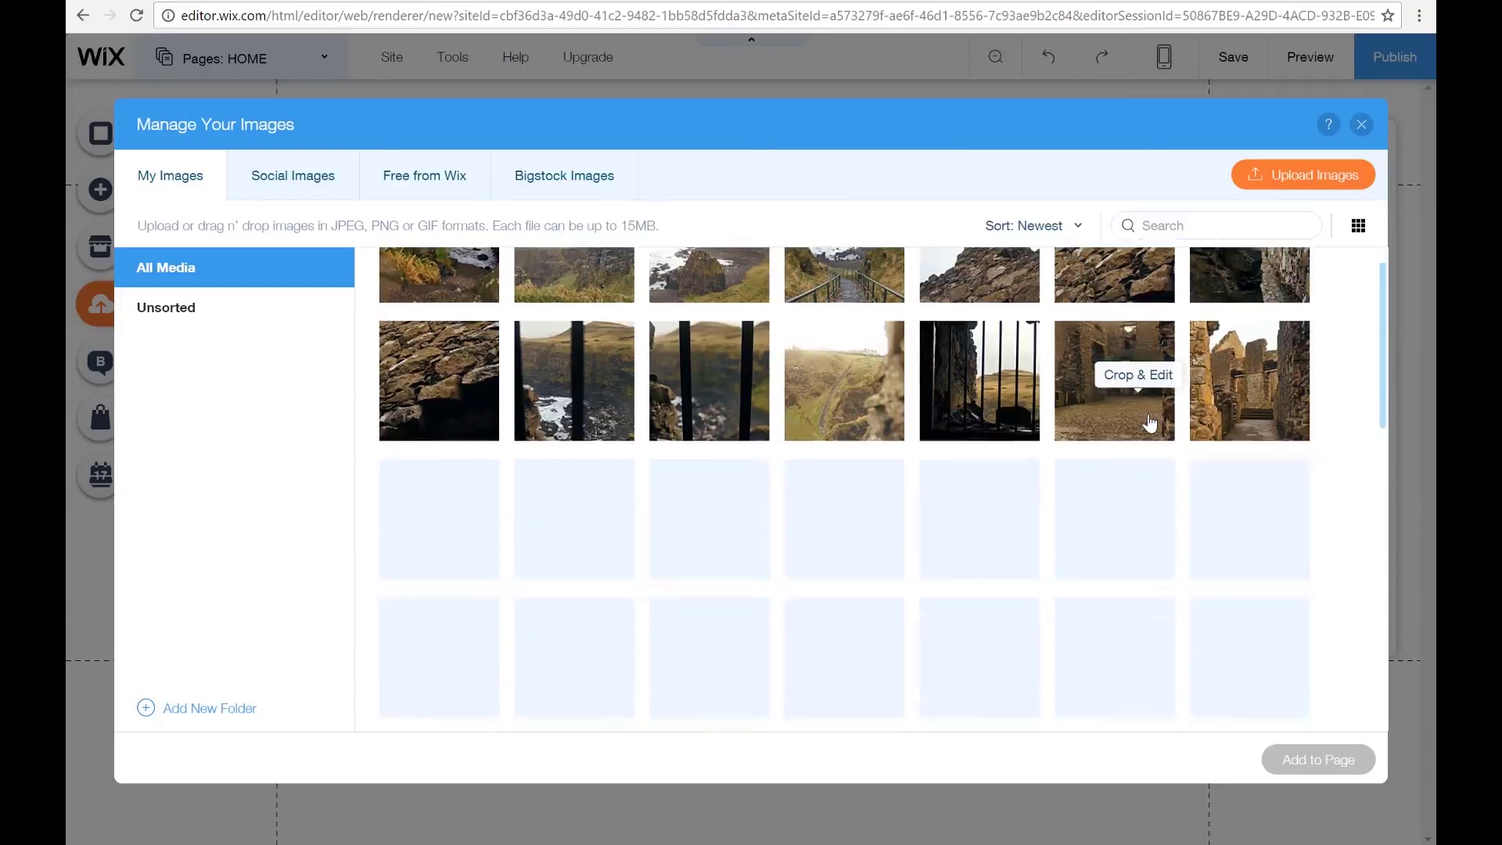
{"action": "scroll", "coordinate": [1154, 419], "scroll_direction": "down", "scroll_amount": 6}
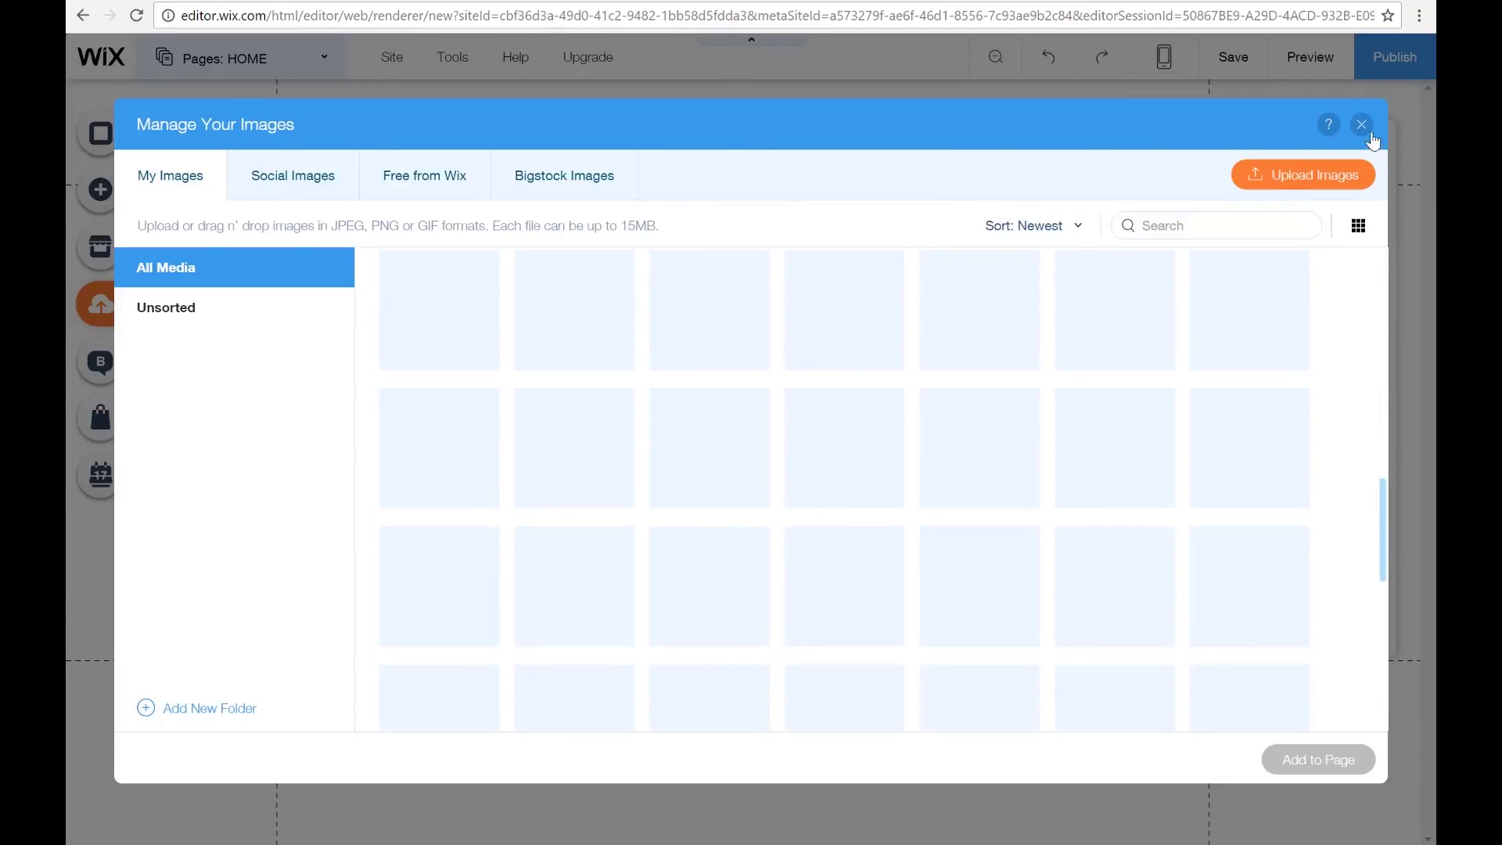
{"action": "left_click", "coordinate": [1362, 125]}
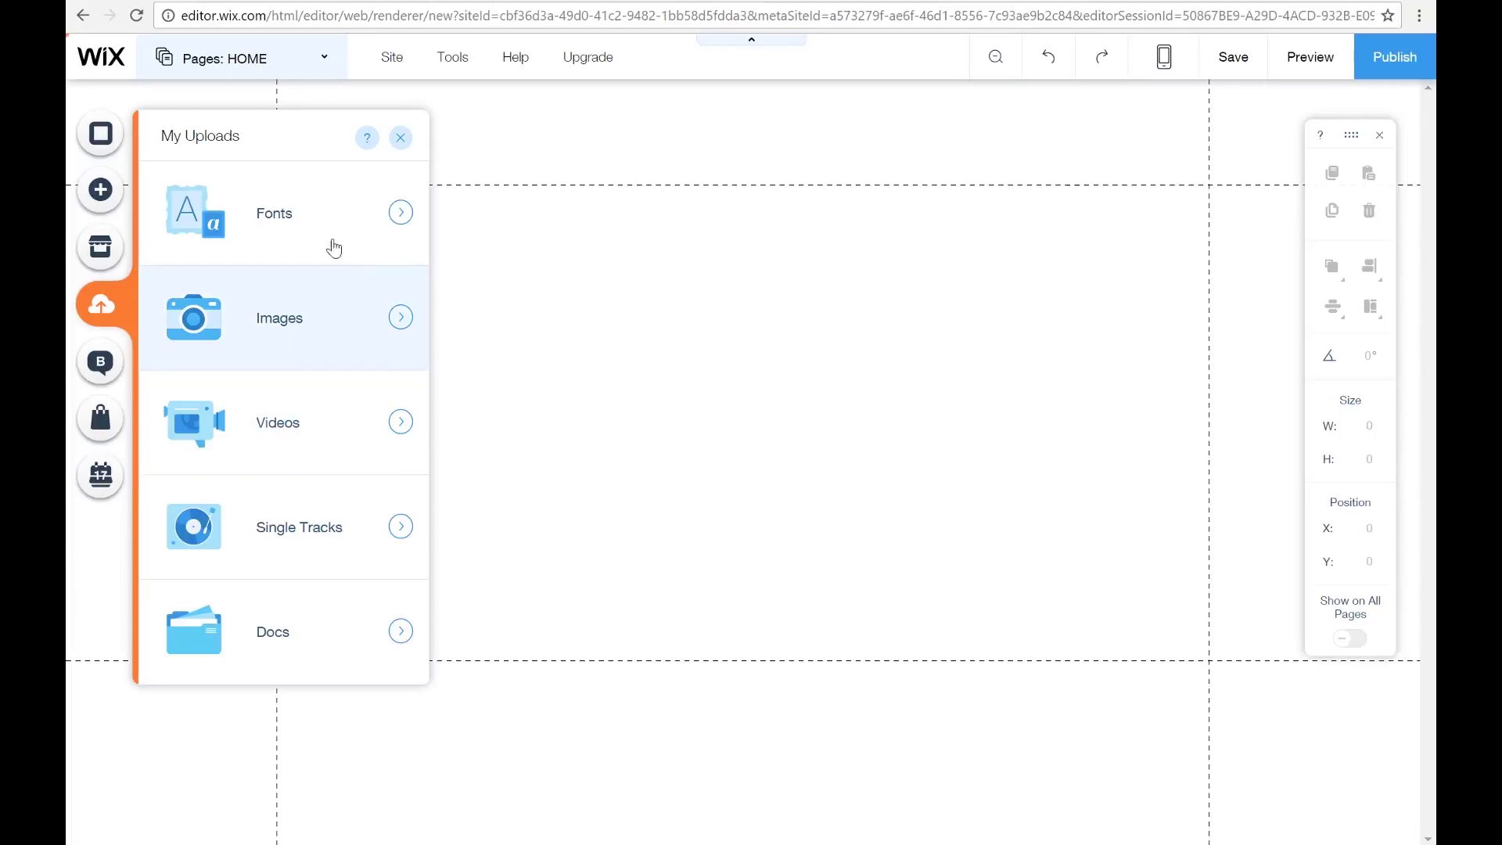
{"action": "left_click", "coordinate": [399, 139]}
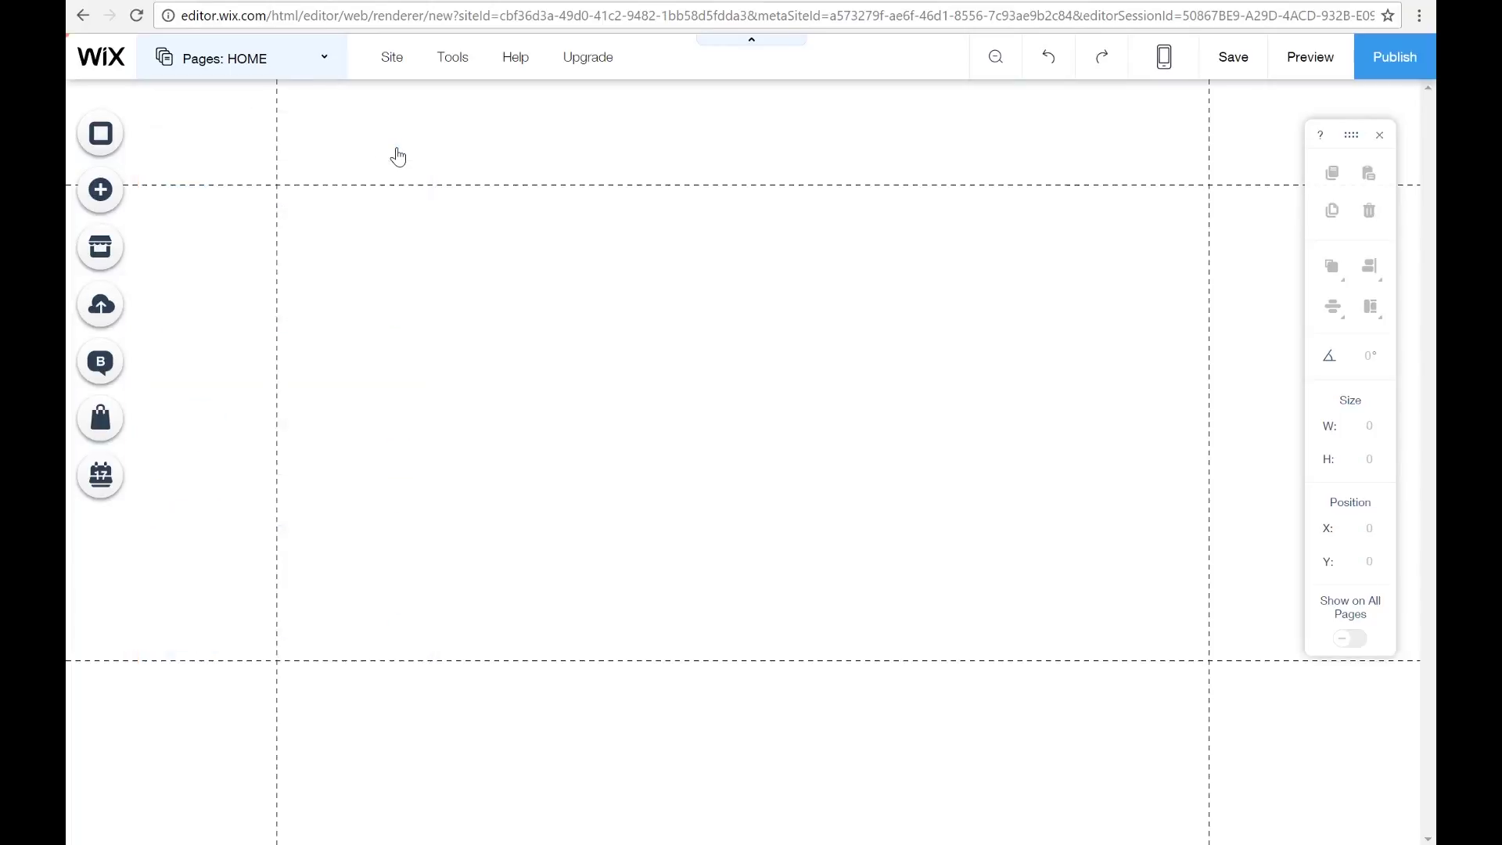
- Review the introductions to the Wix Blog, the online store and Wix Bookings without adding any of them
{"action": "left_click", "coordinate": [98, 370]}
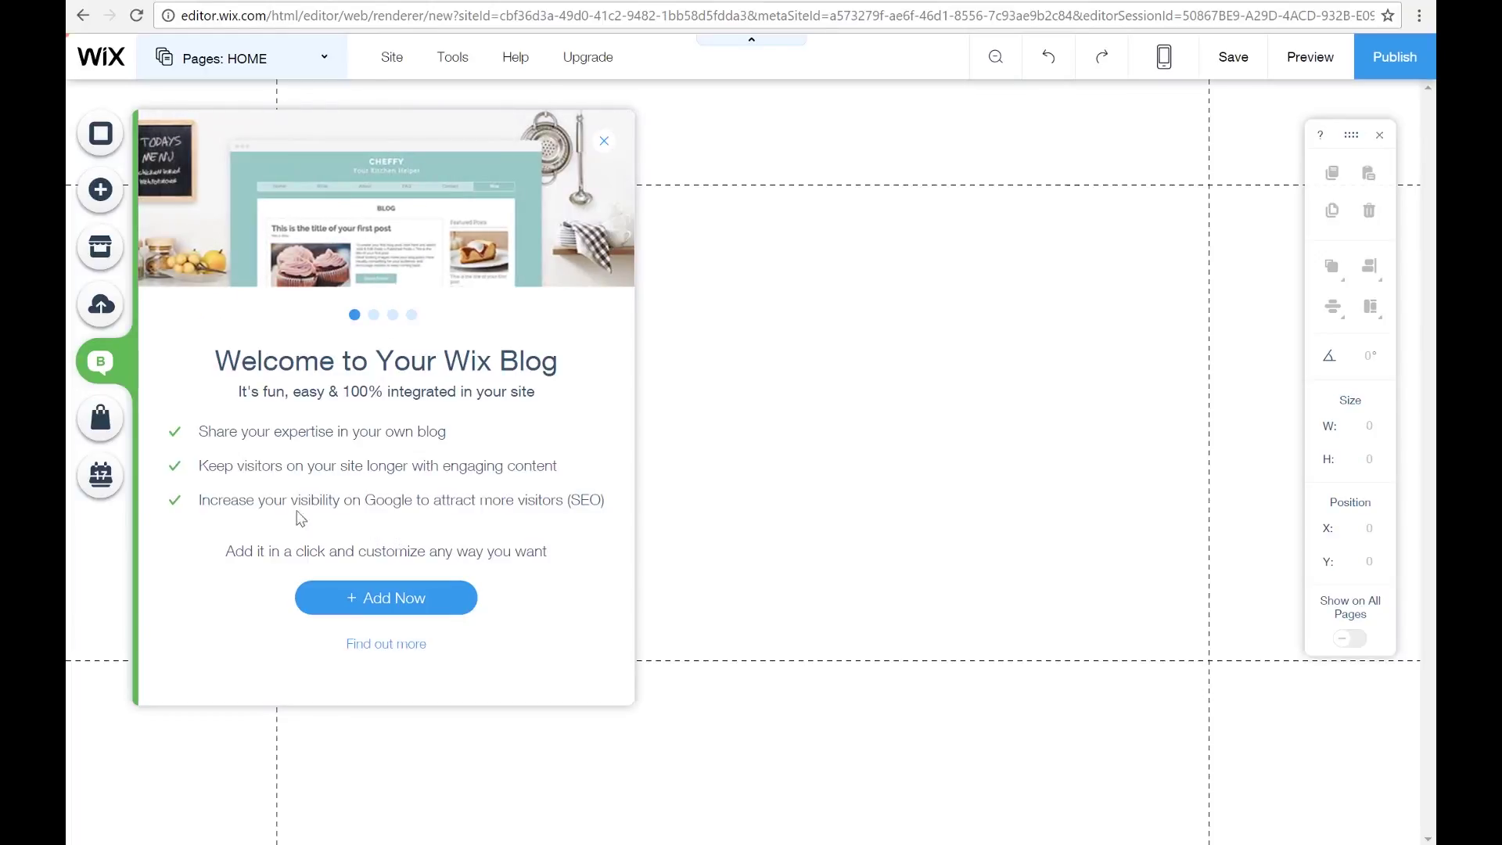
{"action": "left_click", "coordinate": [605, 141]}
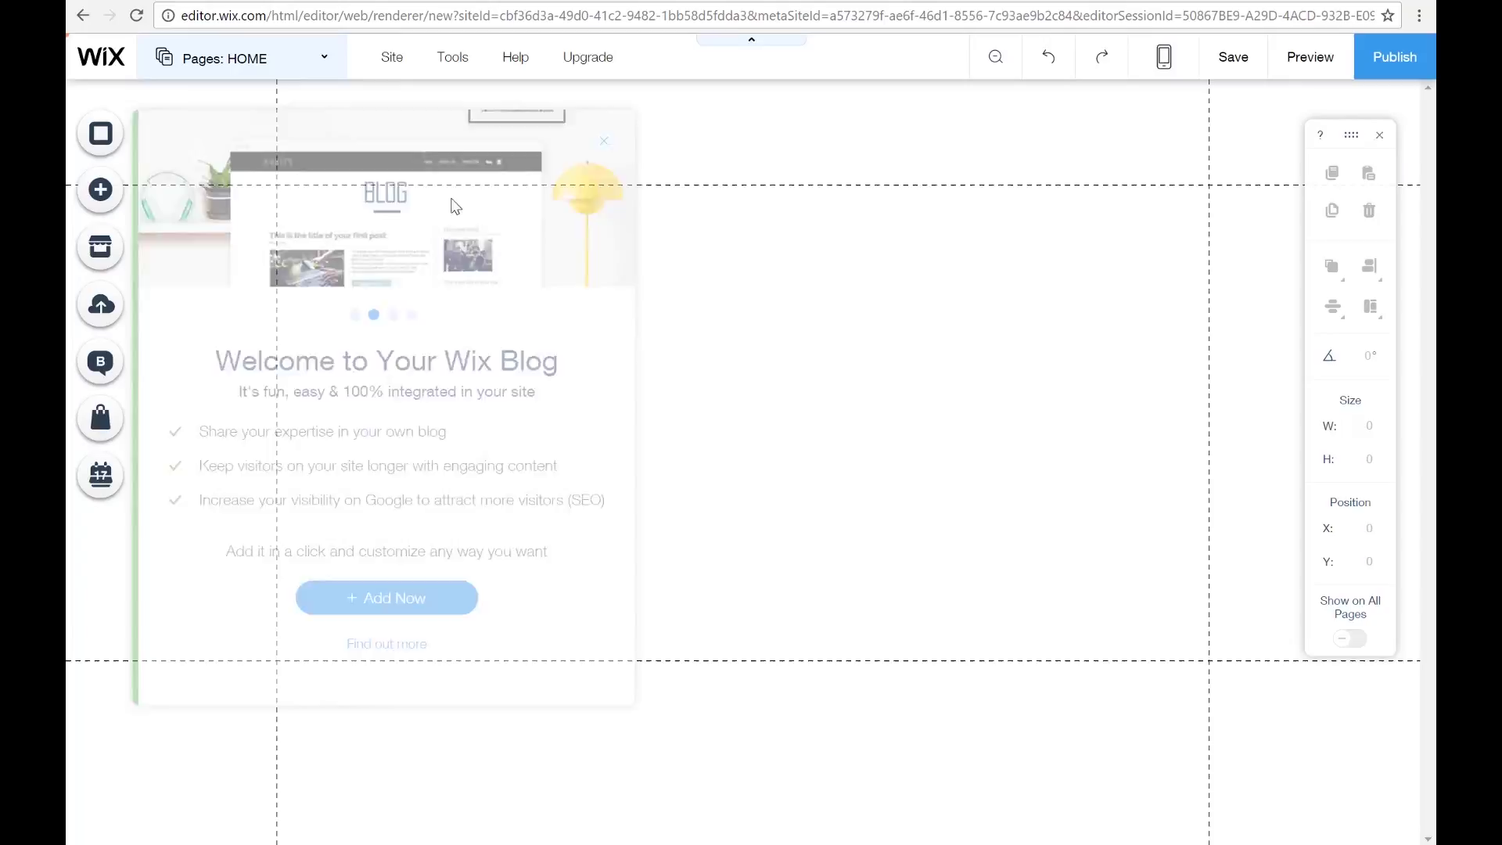
{"action": "left_click", "coordinate": [113, 424]}
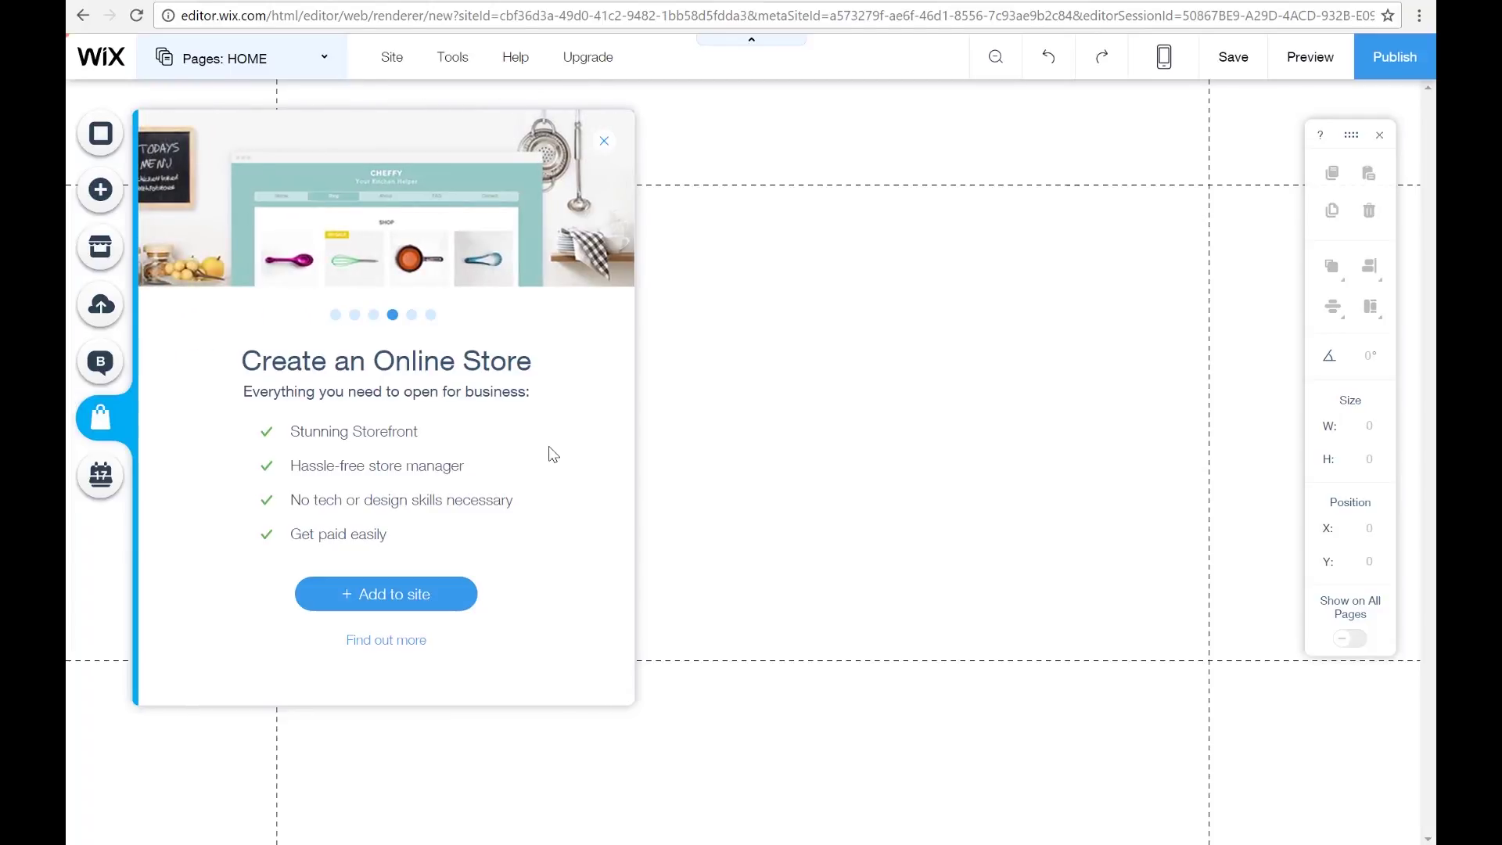
{"action": "left_click", "coordinate": [604, 141]}
{"action": "left_click", "coordinate": [100, 479]}
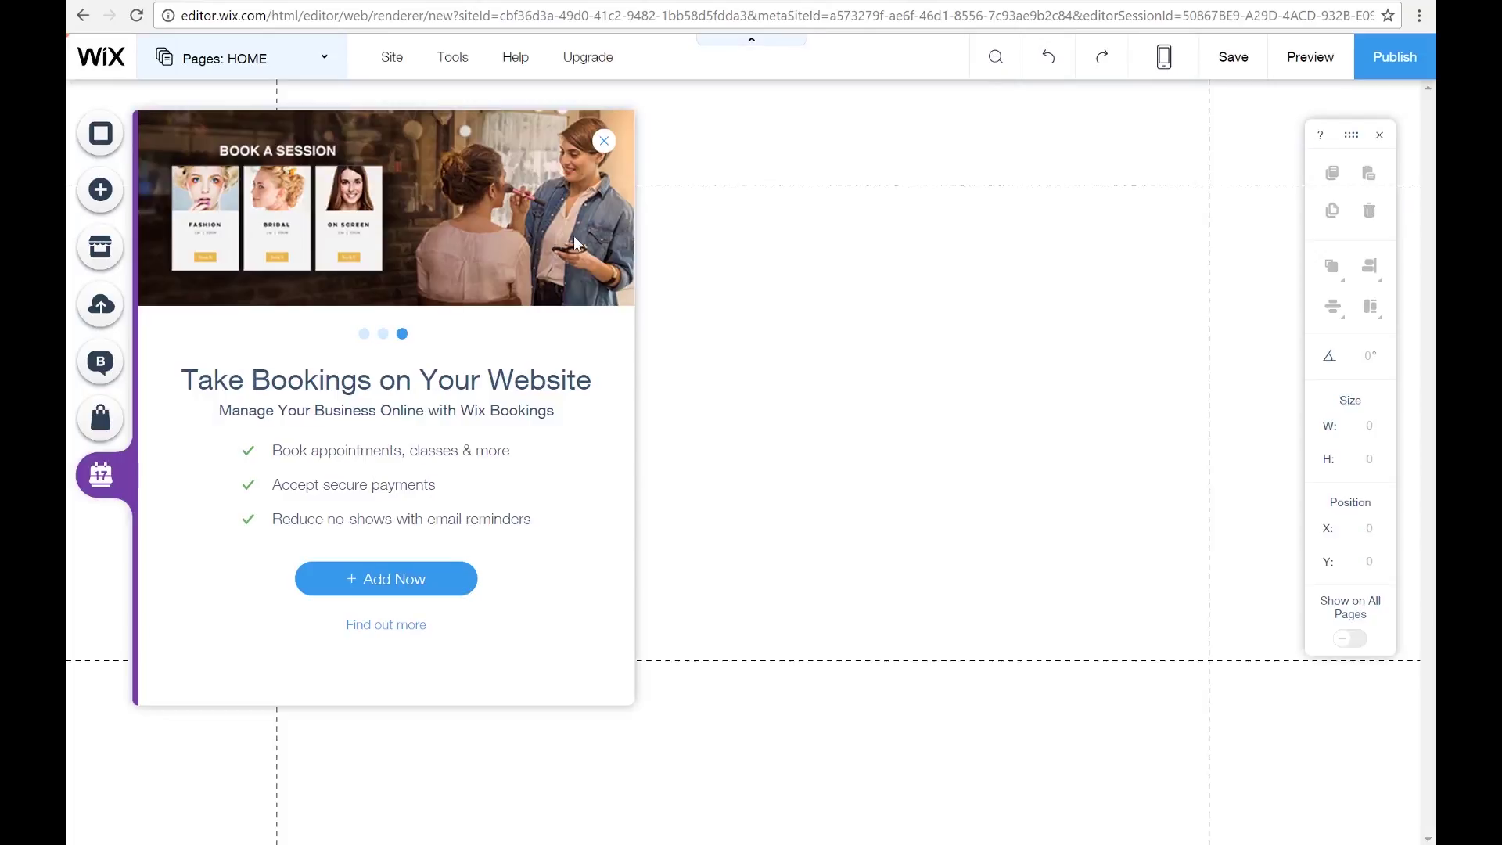
{"action": "left_click", "coordinate": [604, 141]}
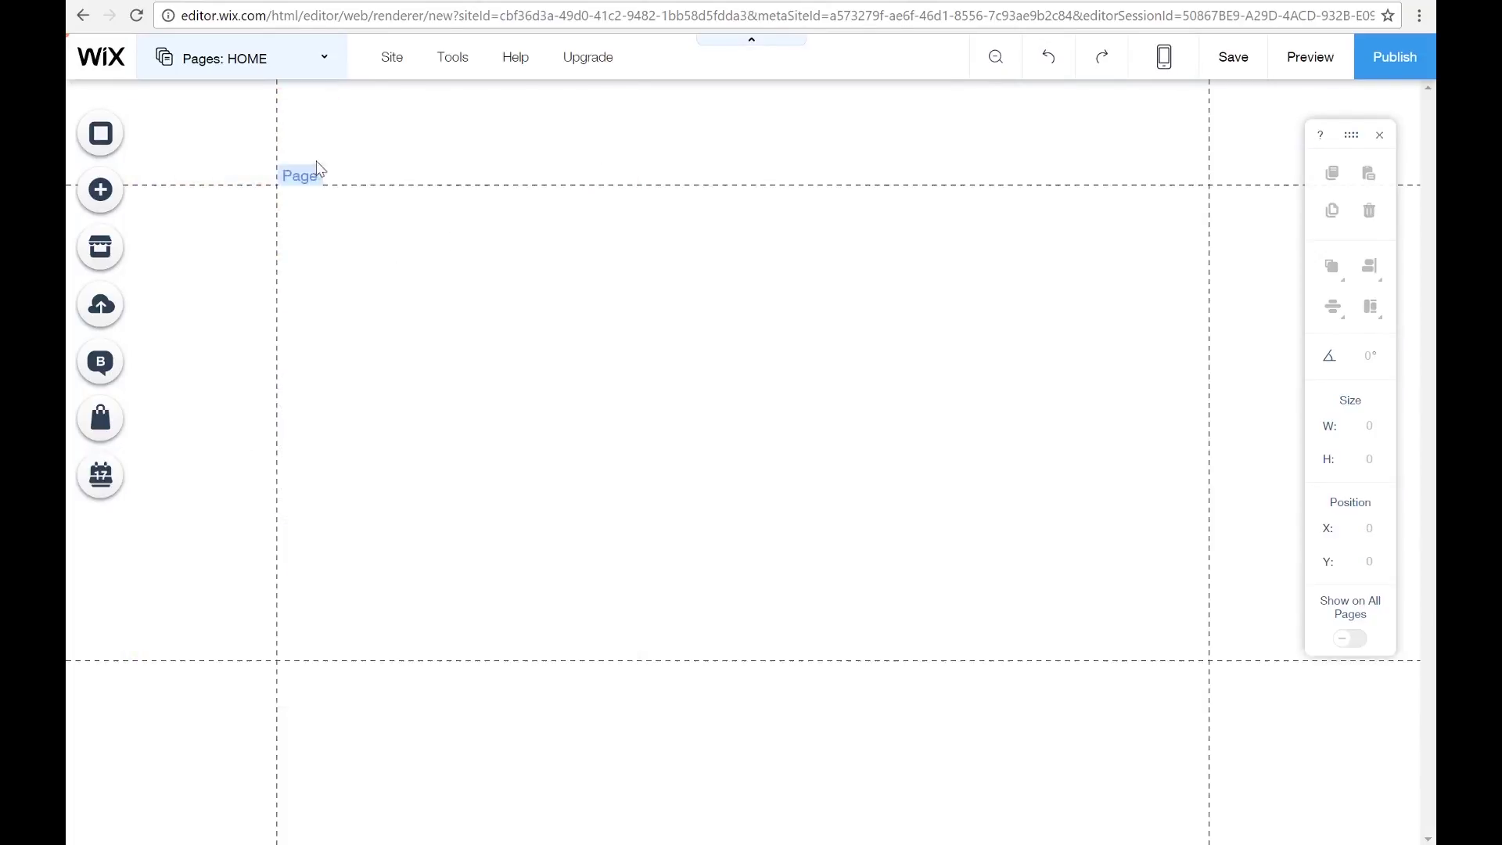
- Delete the TOURS and CONTACT US pages from the site, keeping only HOME
{"action": "left_click", "coordinate": [302, 61]}
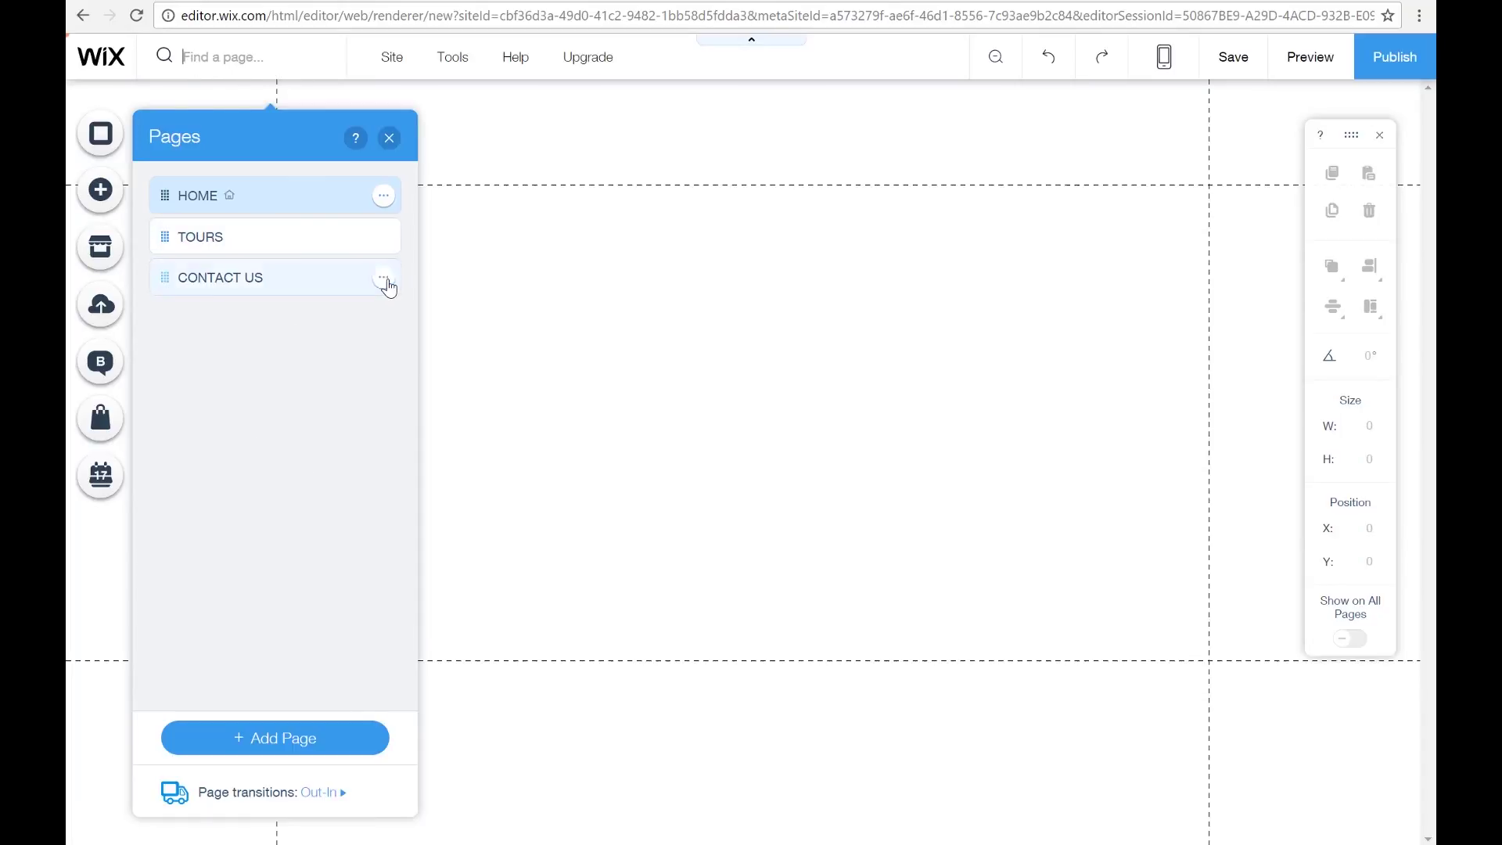
{"action": "left_click", "coordinate": [384, 279]}
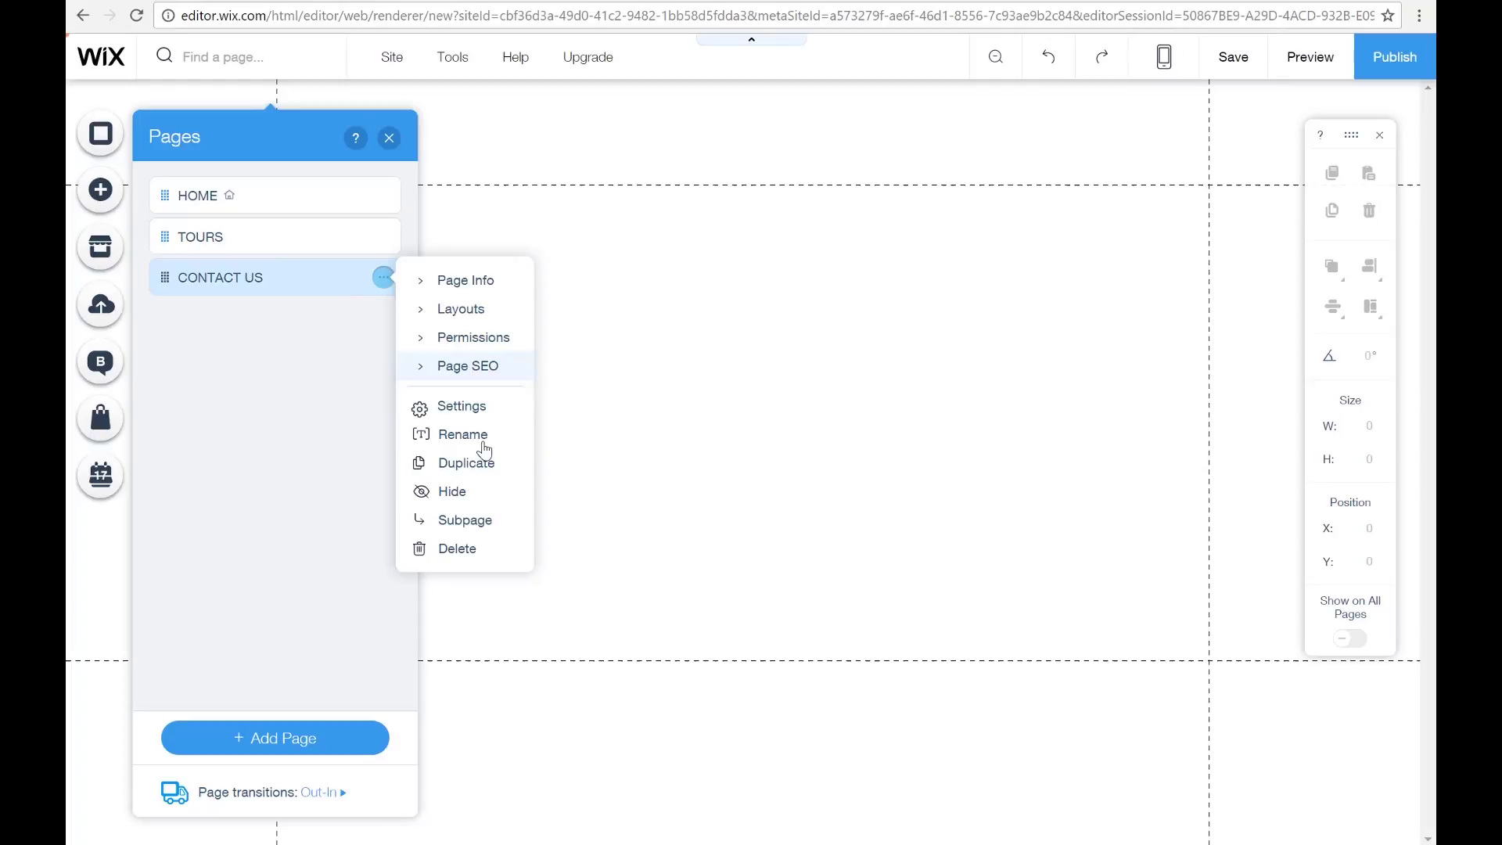
{"action": "left_click", "coordinate": [468, 548]}
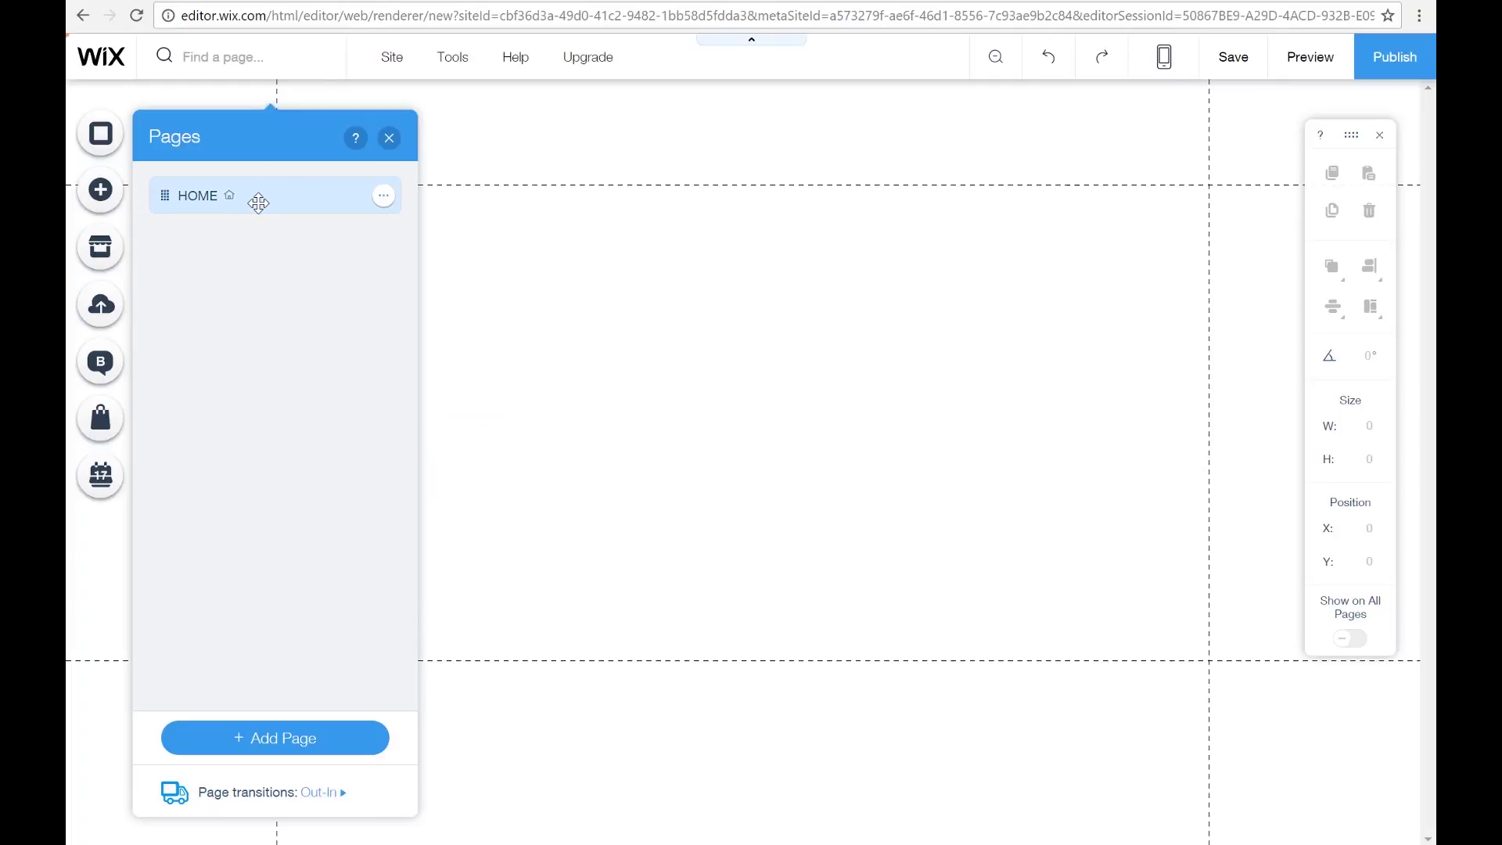
- Examine the HOME page's settings, covering its page info, layouts, permissions and SEO (Google) options
{"action": "left_click", "coordinate": [384, 196]}
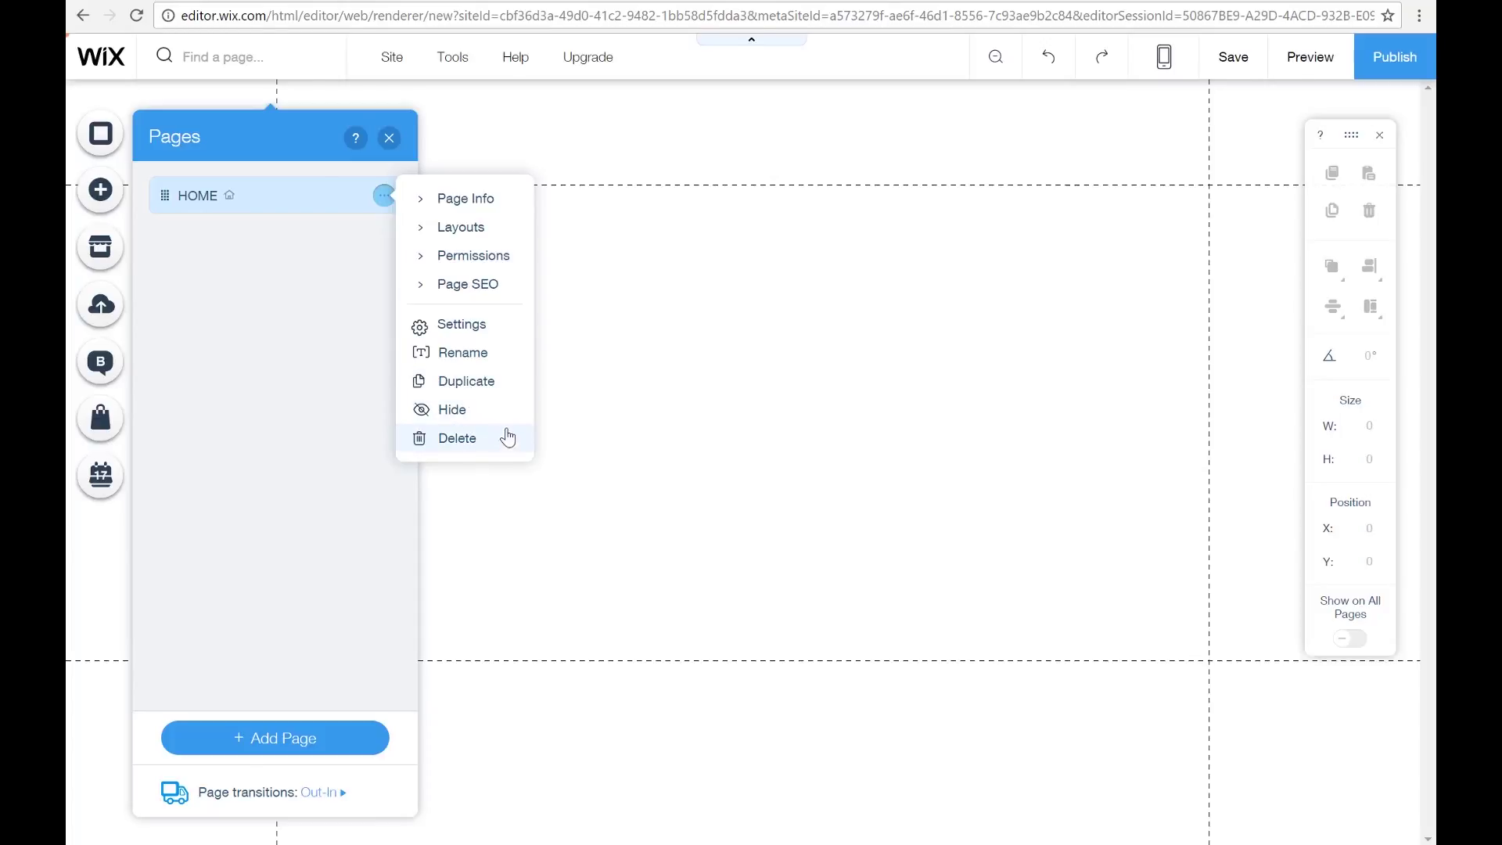
{"action": "left_click", "coordinate": [475, 332]}
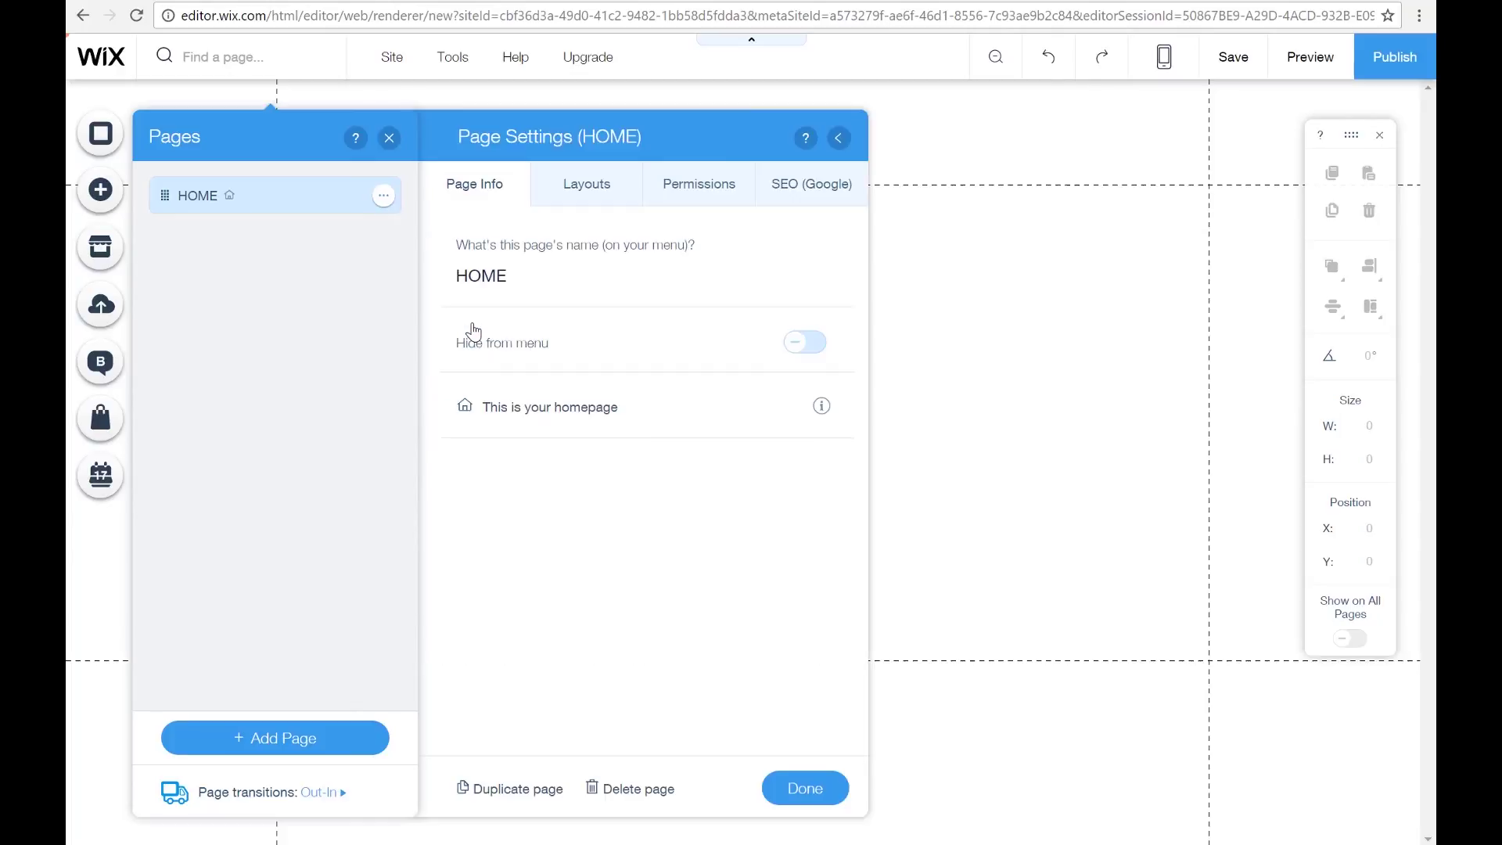
{"action": "left_click", "coordinate": [848, 144]}
{"action": "left_click", "coordinate": [384, 196]}
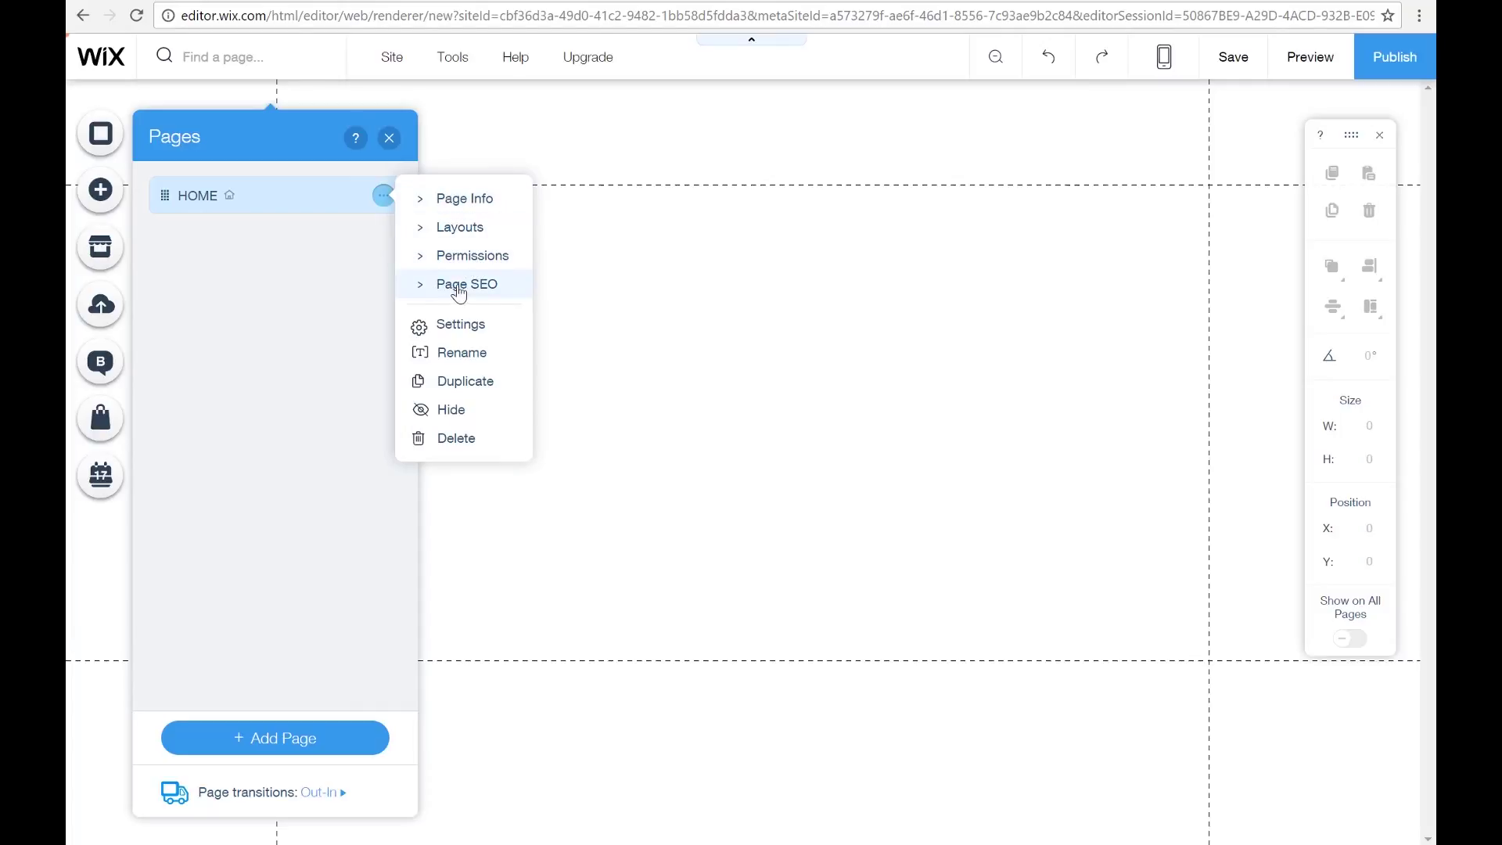
{"action": "left_click", "coordinate": [463, 325]}
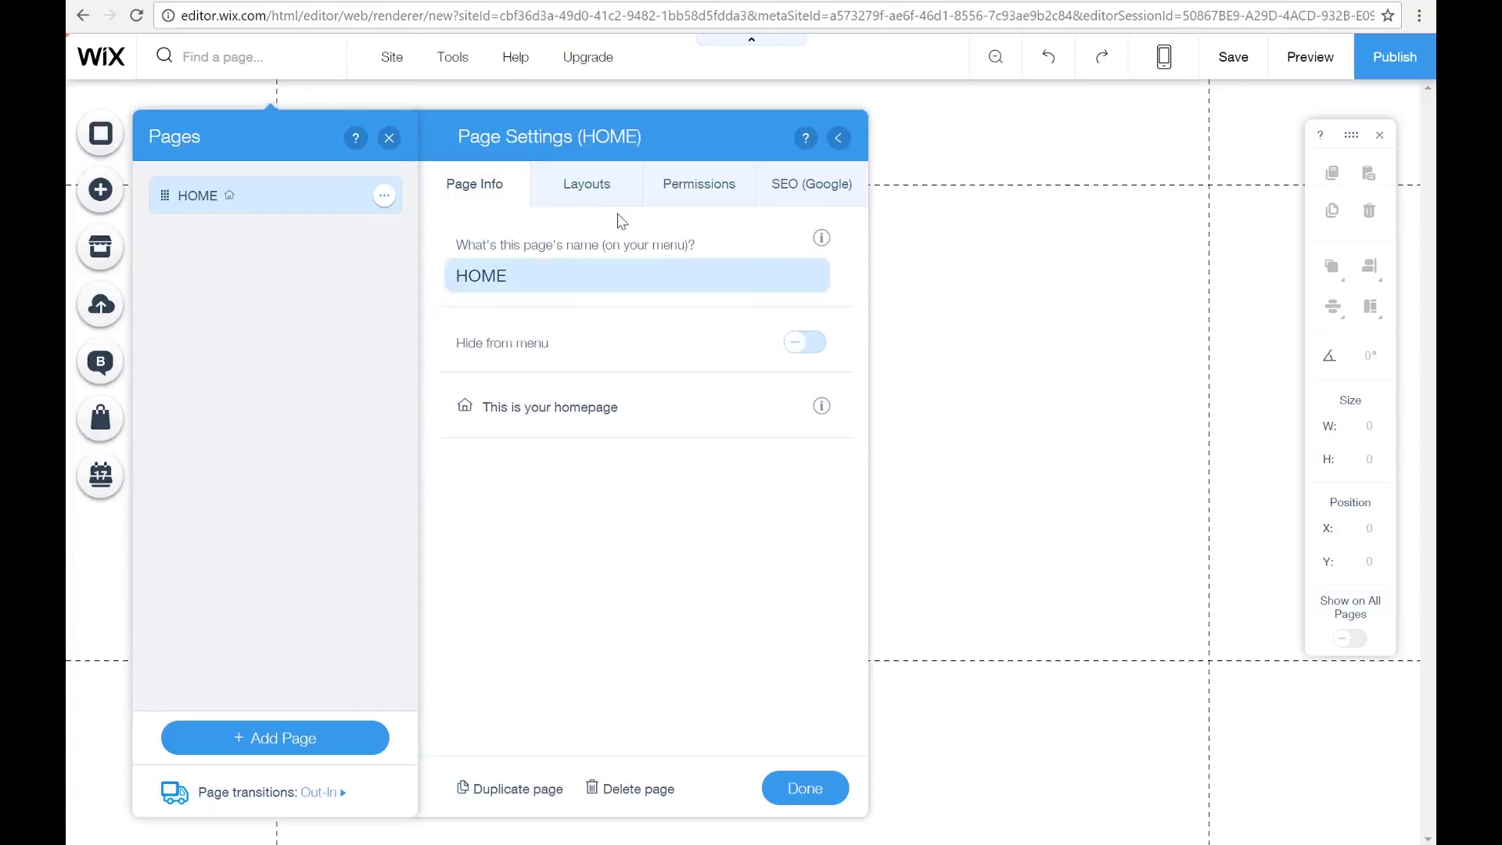
{"action": "left_click", "coordinate": [567, 202]}
{"action": "left_click", "coordinate": [678, 201]}
{"action": "left_click", "coordinate": [806, 202]}
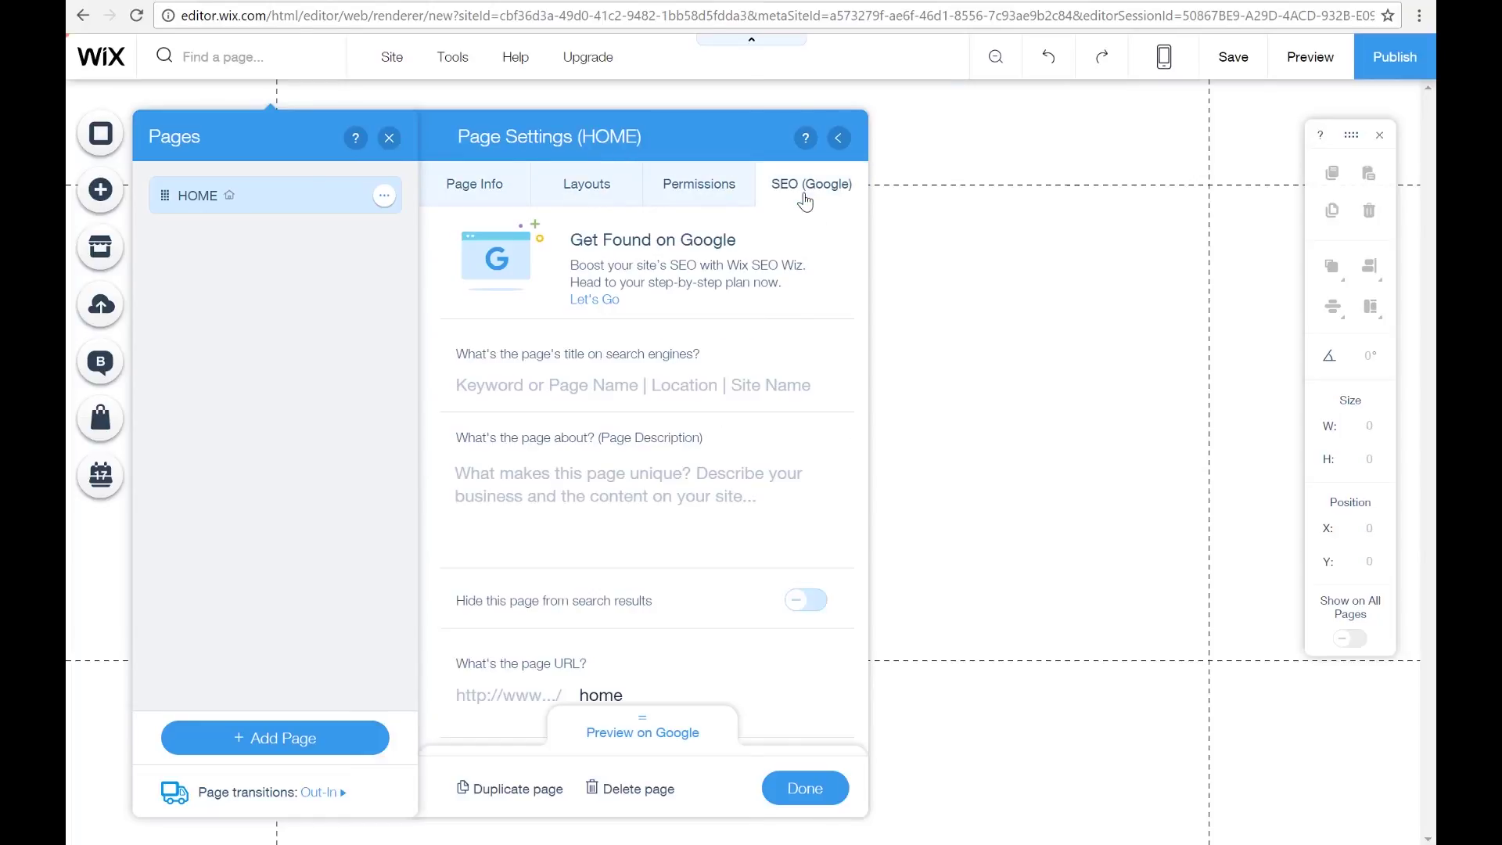
- Close the HOME page's settings and add a new page named TOURS to the site
{"action": "left_click", "coordinate": [839, 137]}
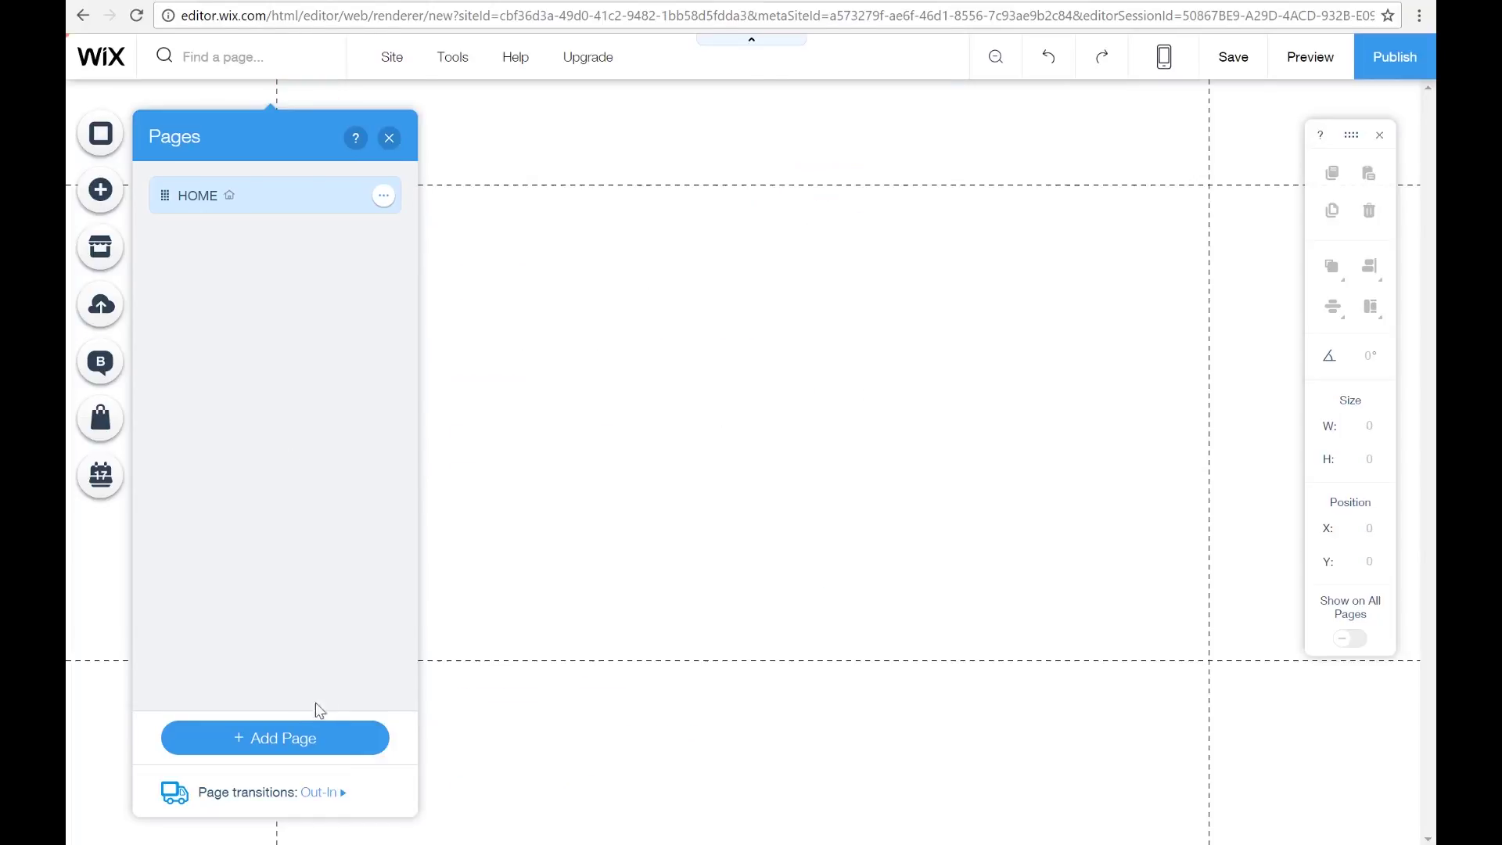
{"action": "left_click", "coordinate": [304, 749]}
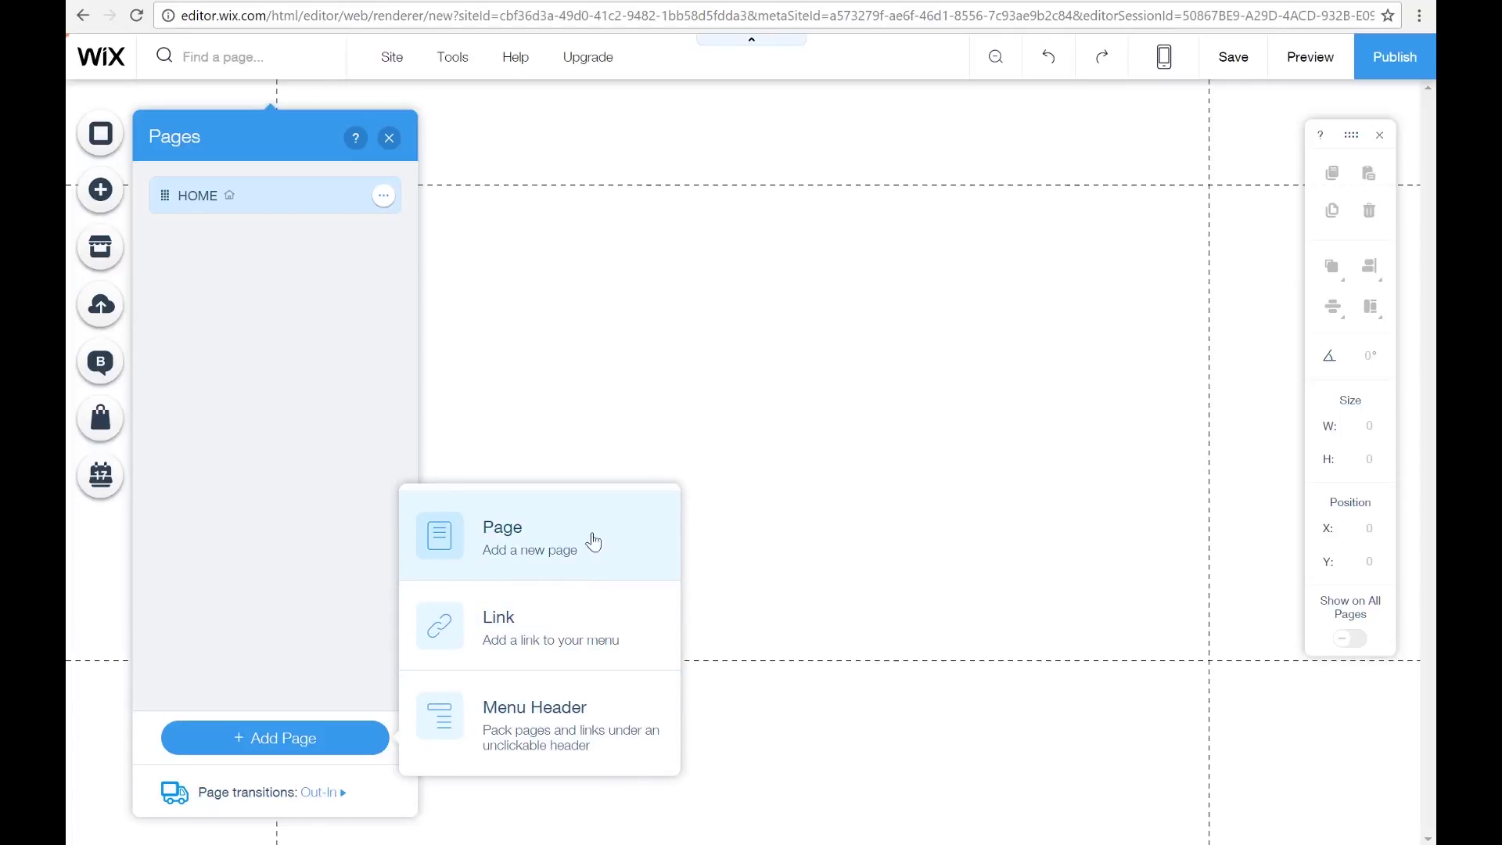
{"action": "left_click", "coordinate": [554, 545]}
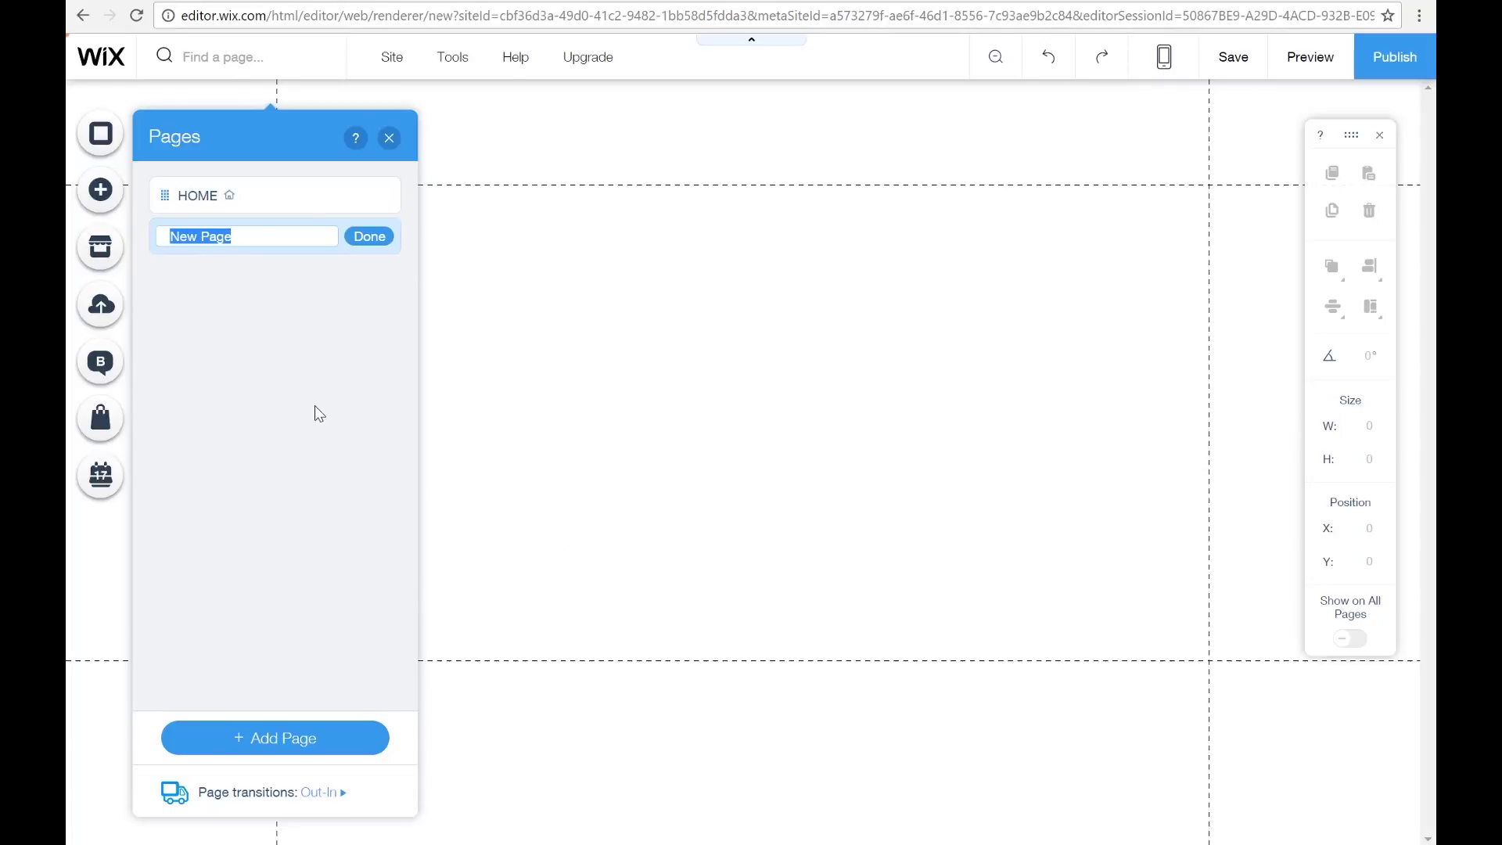
{"action": "type", "text": "TOURS"}
{"action": "left_click", "coordinate": [369, 237]}
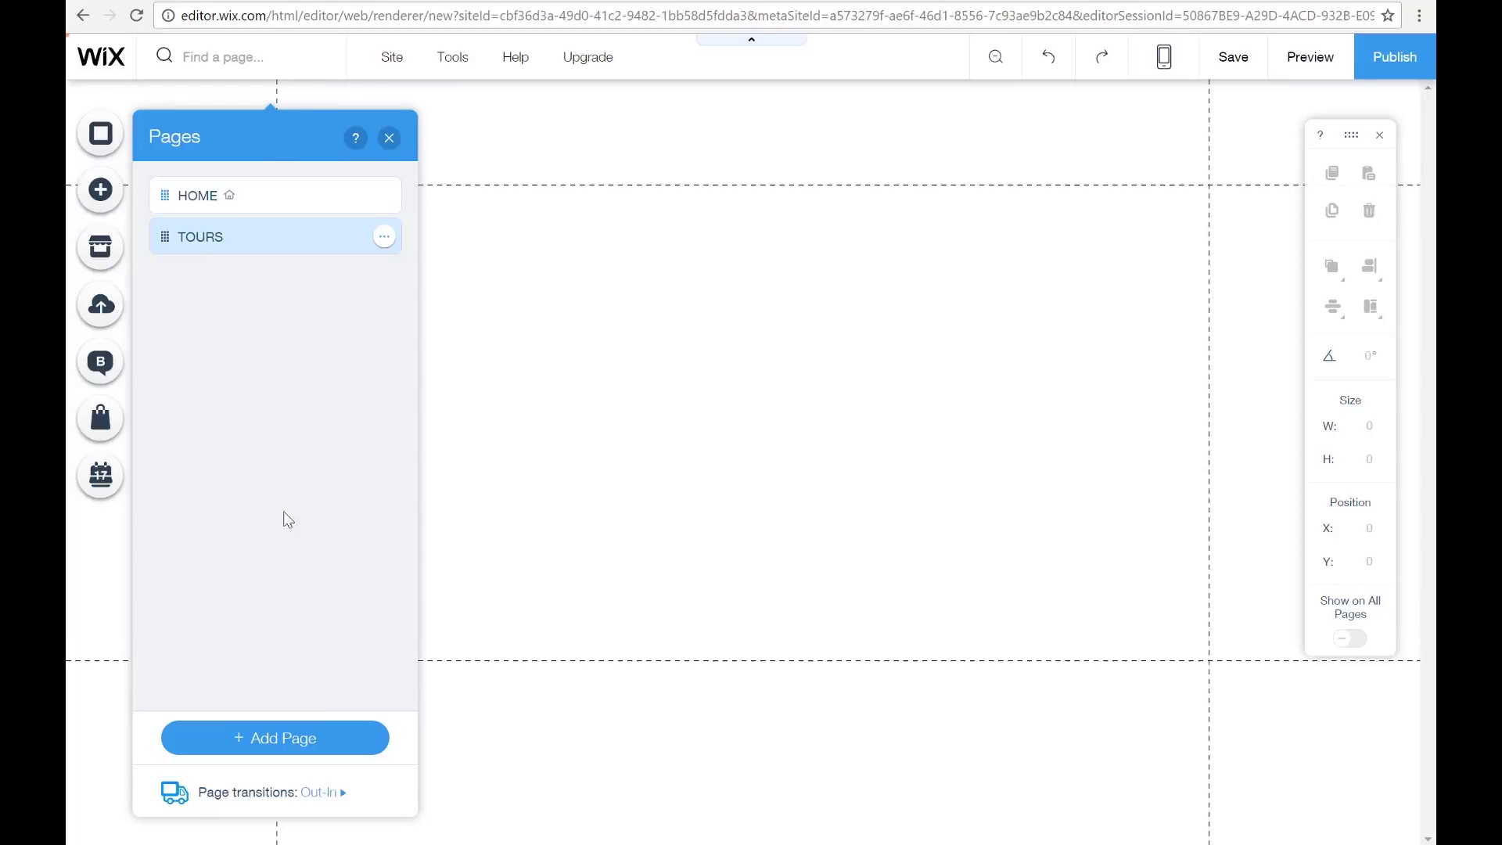
- Add a page named CONTACT US, place it below TOURS in the page order, and close the page list
{"action": "left_click", "coordinate": [307, 754]}
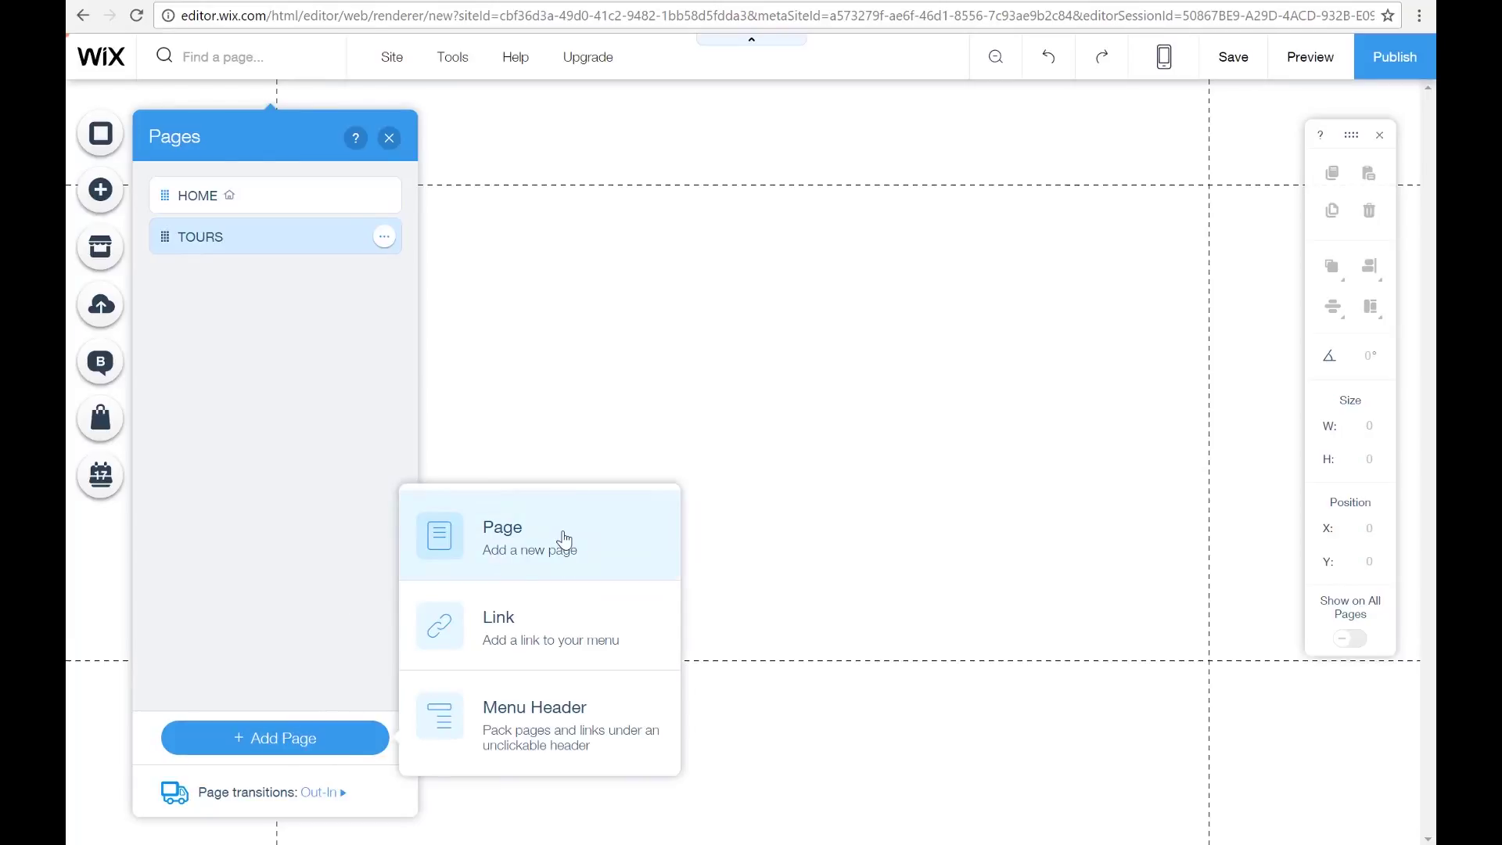
{"action": "left_click", "coordinate": [564, 540]}
{"action": "type", "text": "C"}
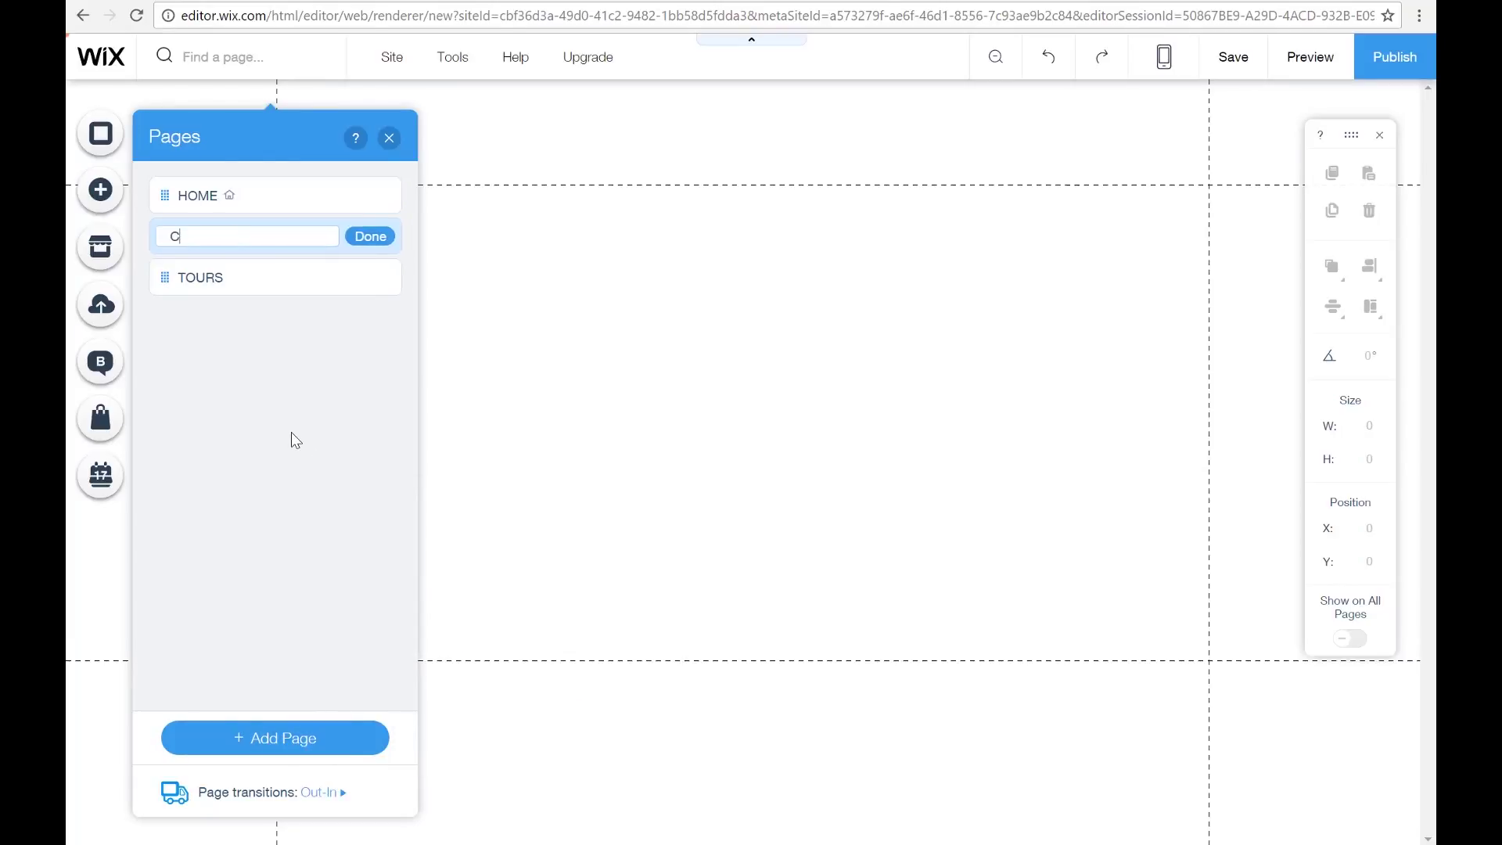
{"action": "type", "text": "ONTACT US"}
{"action": "left_click", "coordinate": [373, 239]}
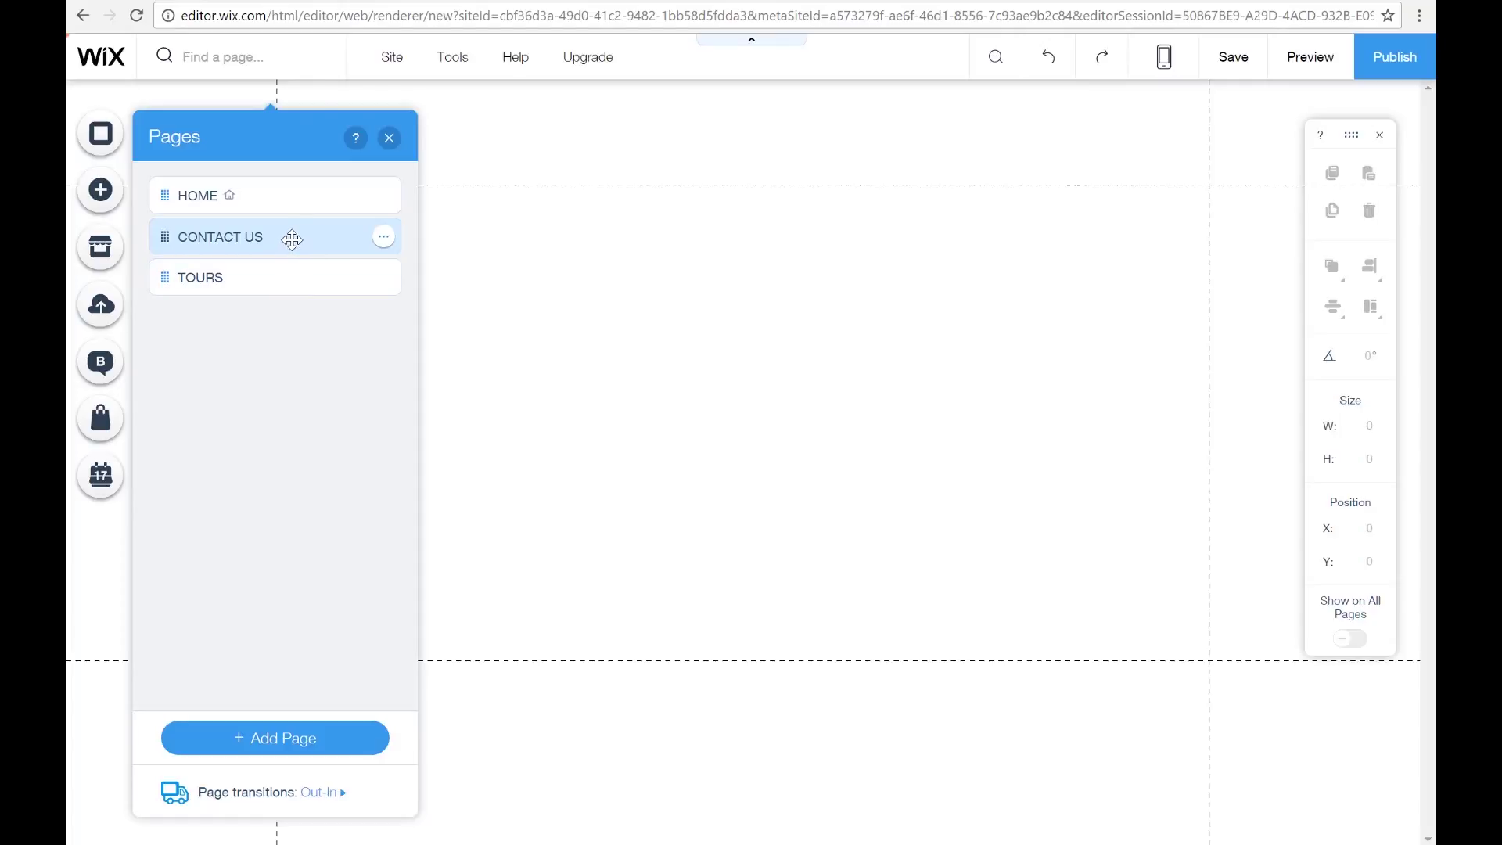
{"action": "left_click_drag", "start_coordinate": [292, 240], "coordinate": [291, 300]}
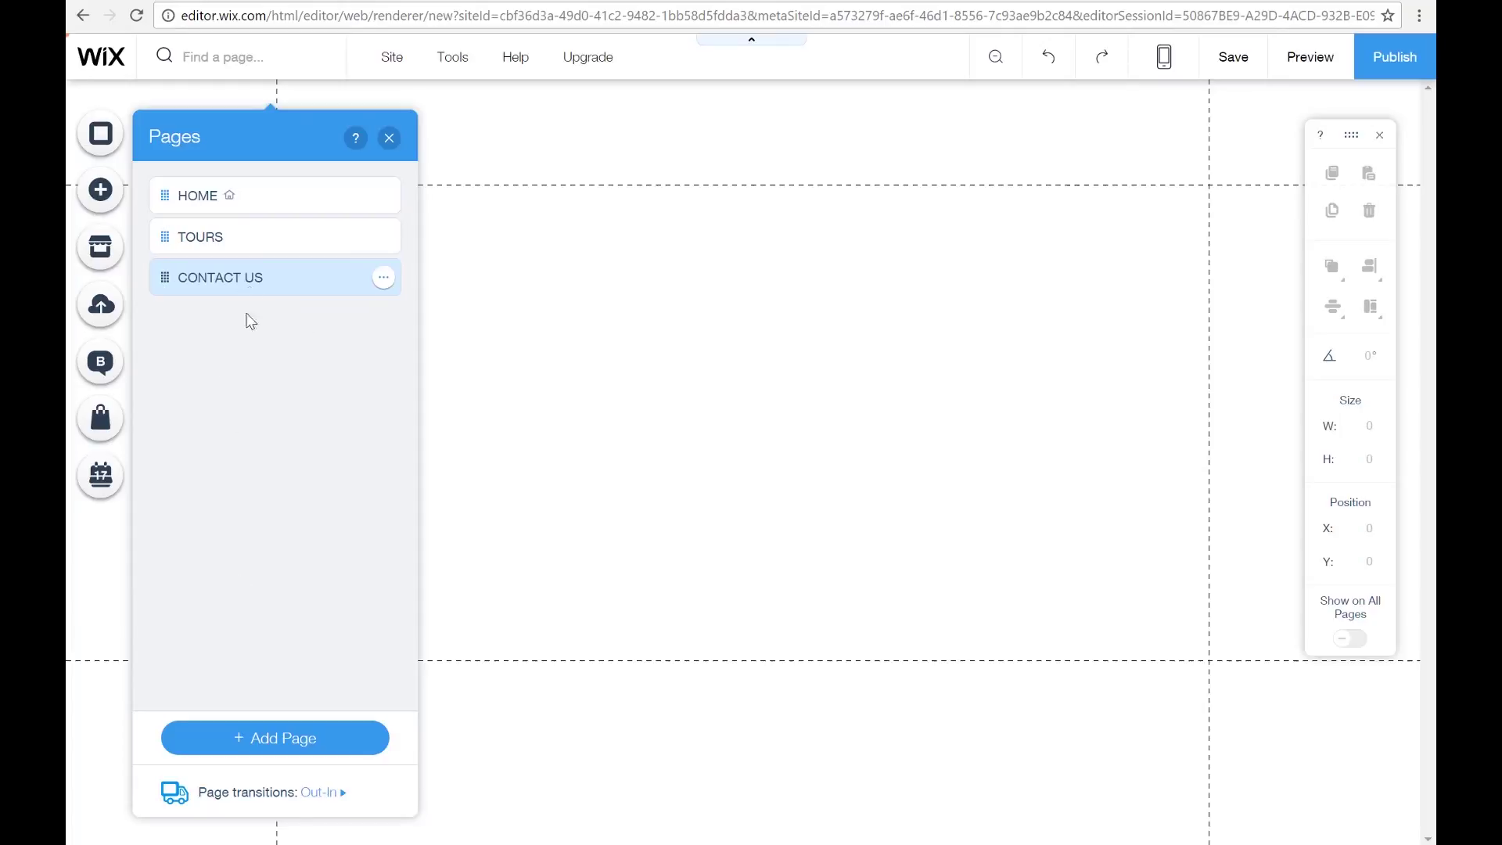
{"action": "left_click", "coordinate": [384, 138]}
- Hide the editing toolbar and show it again, and shift it slightly down and inward on the canvas
{"action": "mouse_move", "coordinate": [399, 64]}
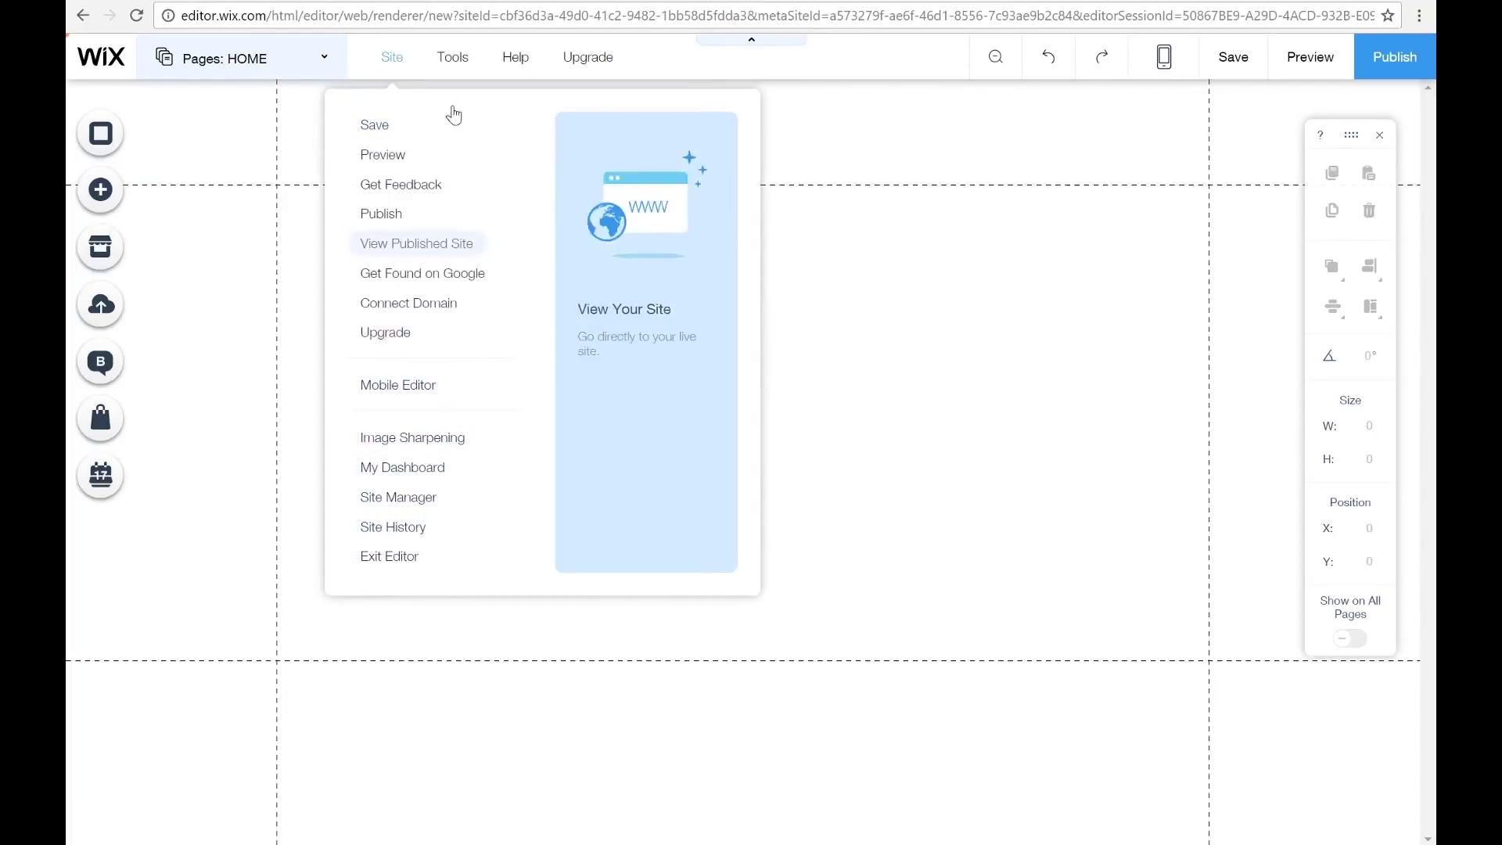
{"action": "mouse_move", "coordinate": [468, 60]}
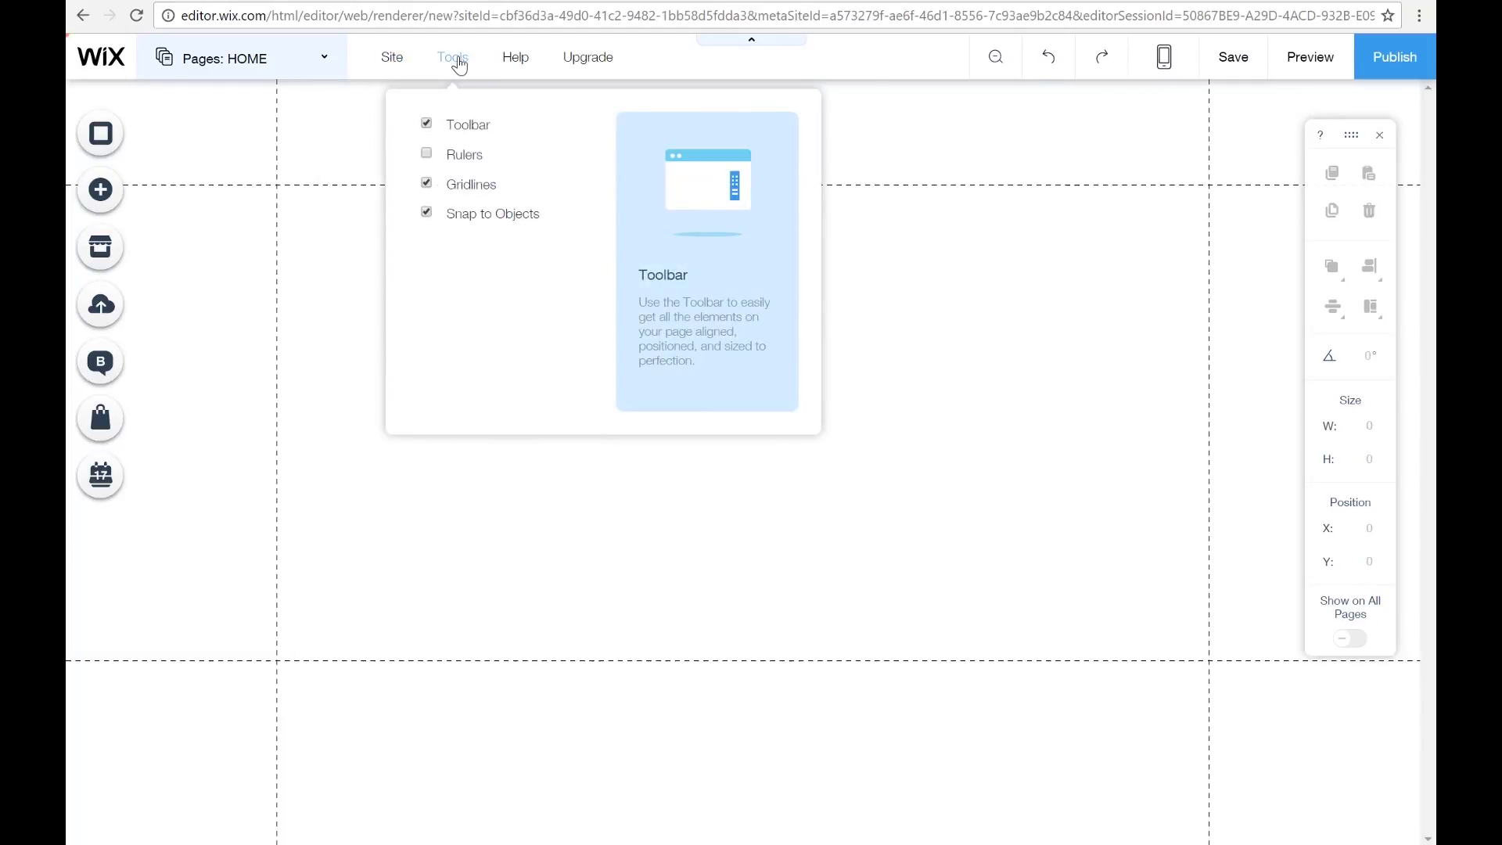
{"action": "left_click", "coordinate": [435, 133]}
{"action": "left_click", "coordinate": [436, 133]}
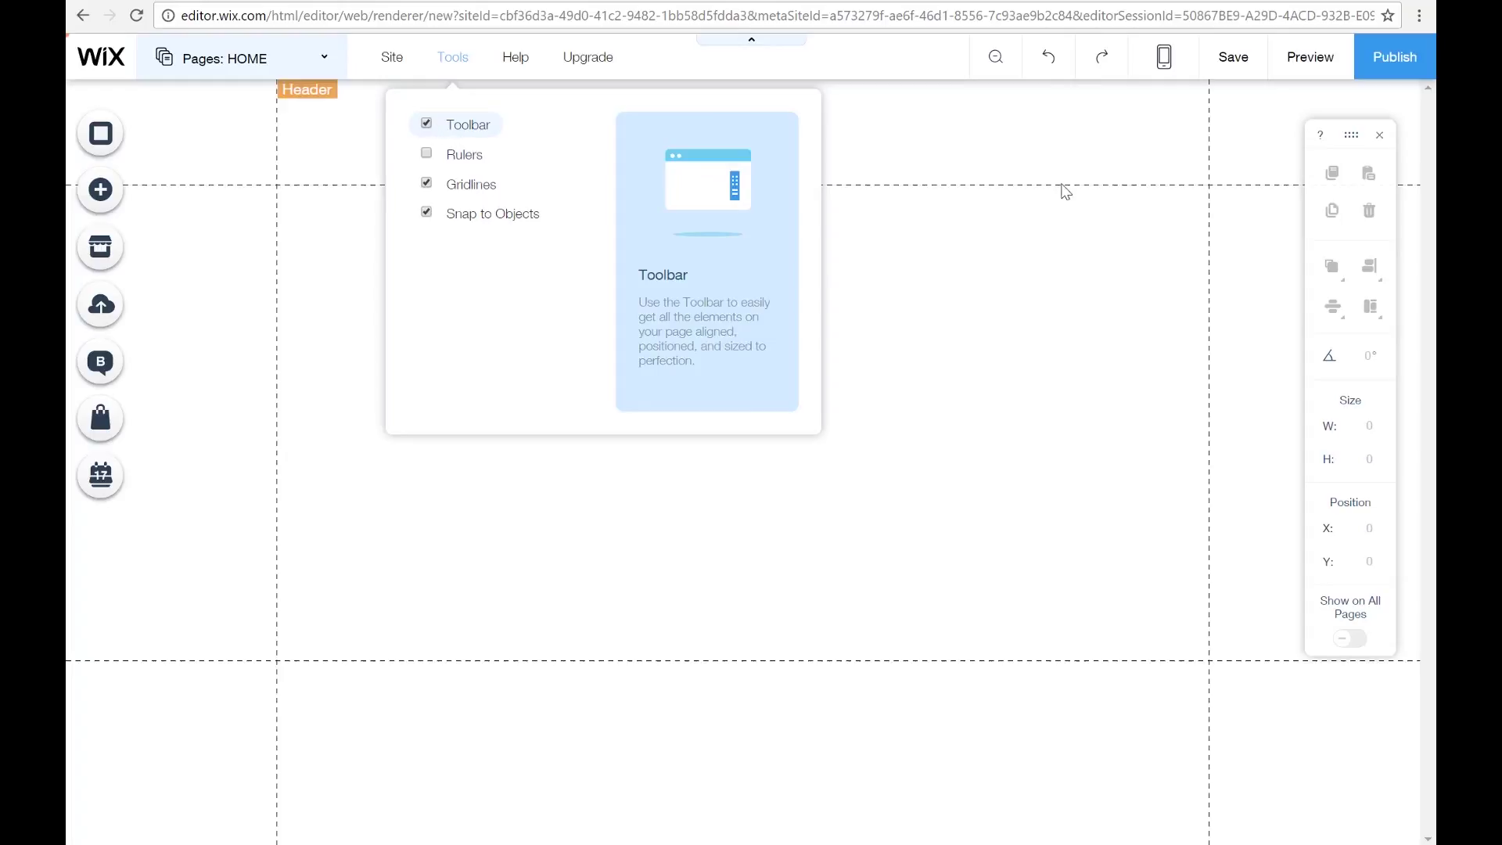
{"action": "mouse_move", "coordinate": [1351, 134]}
{"action": "left_mouse_down"}
{"action": "mouse_move", "coordinate": [1095, 200]}
{"action": "mouse_move", "coordinate": [1392, 164]}
{"action": "mouse_move", "coordinate": [1342, 156]}
{"action": "left_mouse_up"}
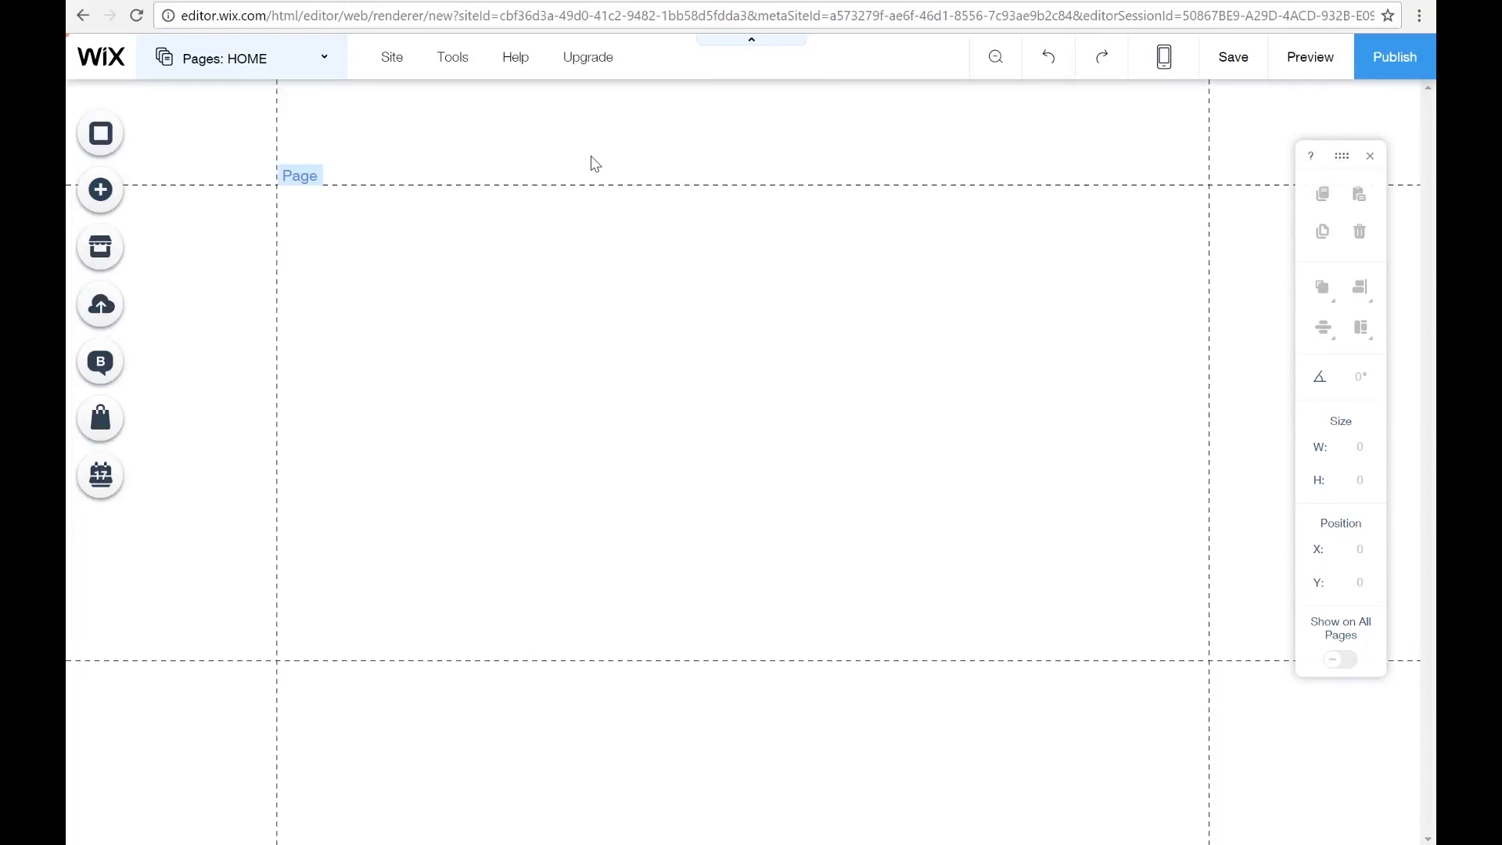
- Show the rulers and hide them again, and switch the gridlines off and back on
{"action": "mouse_move", "coordinate": [453, 60]}
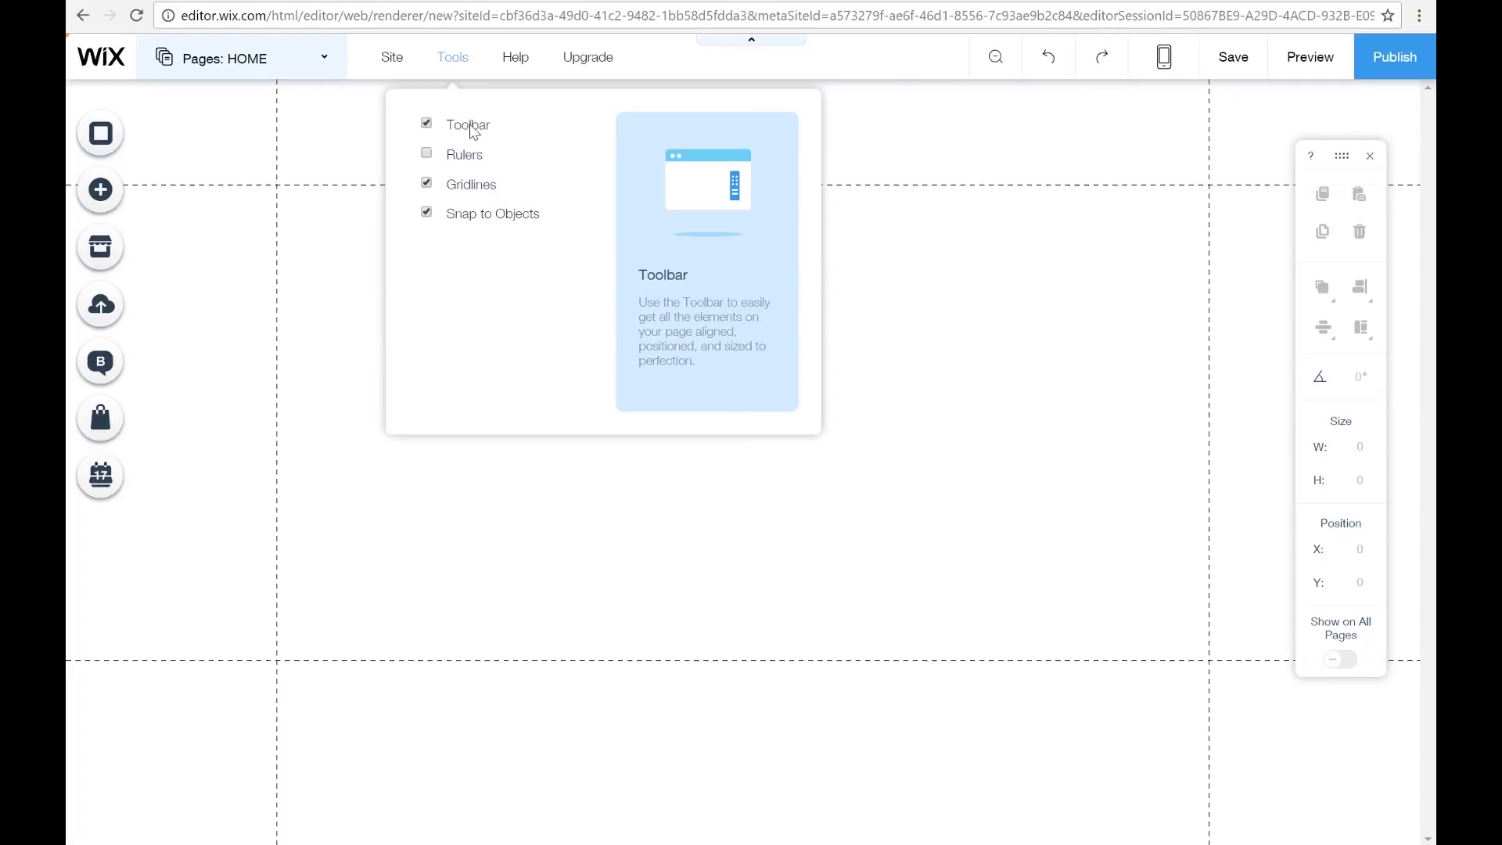
{"action": "left_click", "coordinate": [426, 155]}
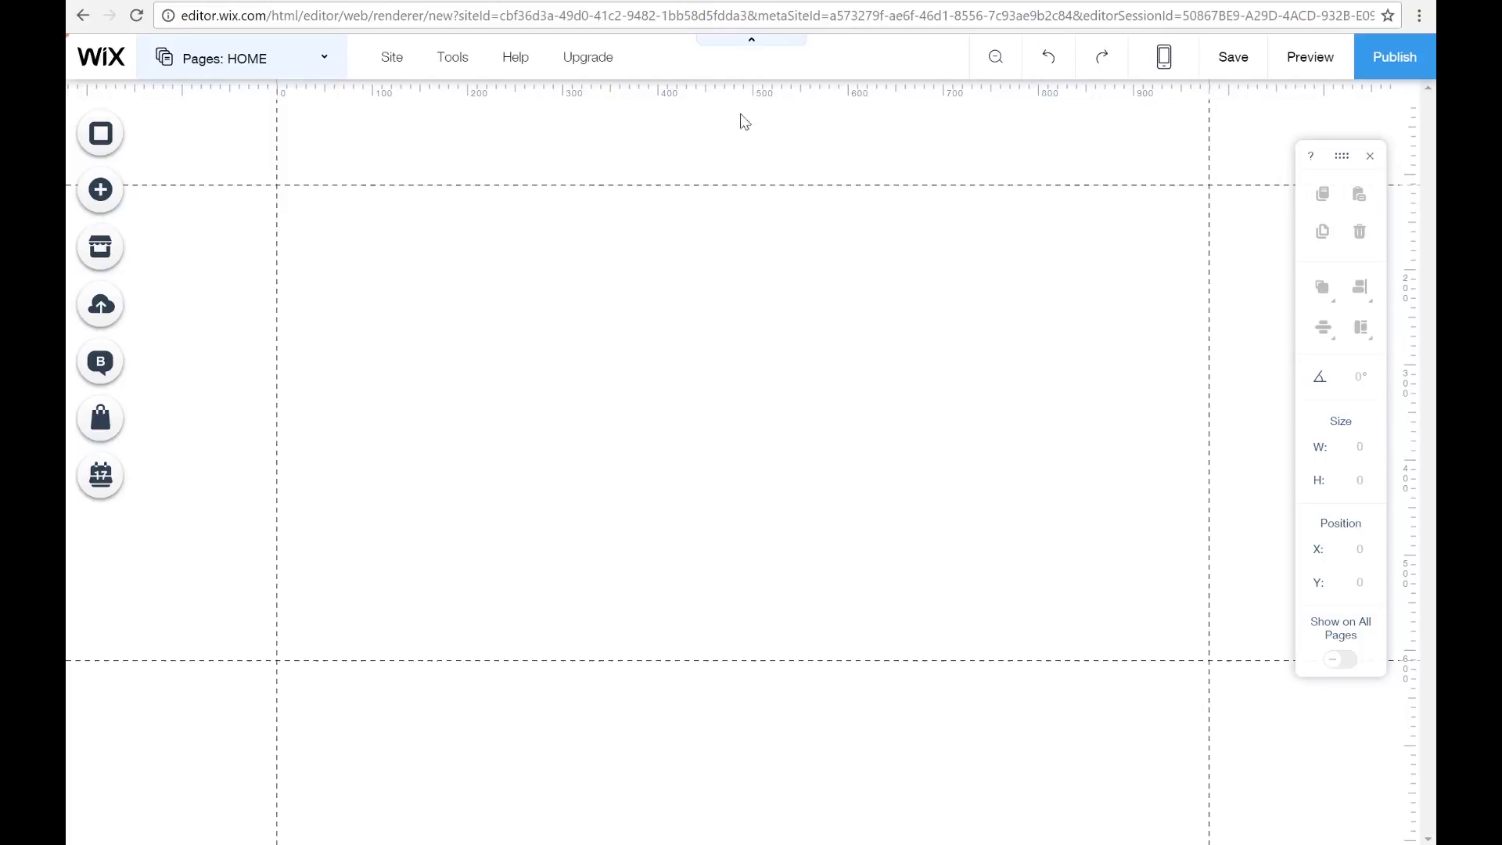
{"action": "mouse_move", "coordinate": [452, 58]}
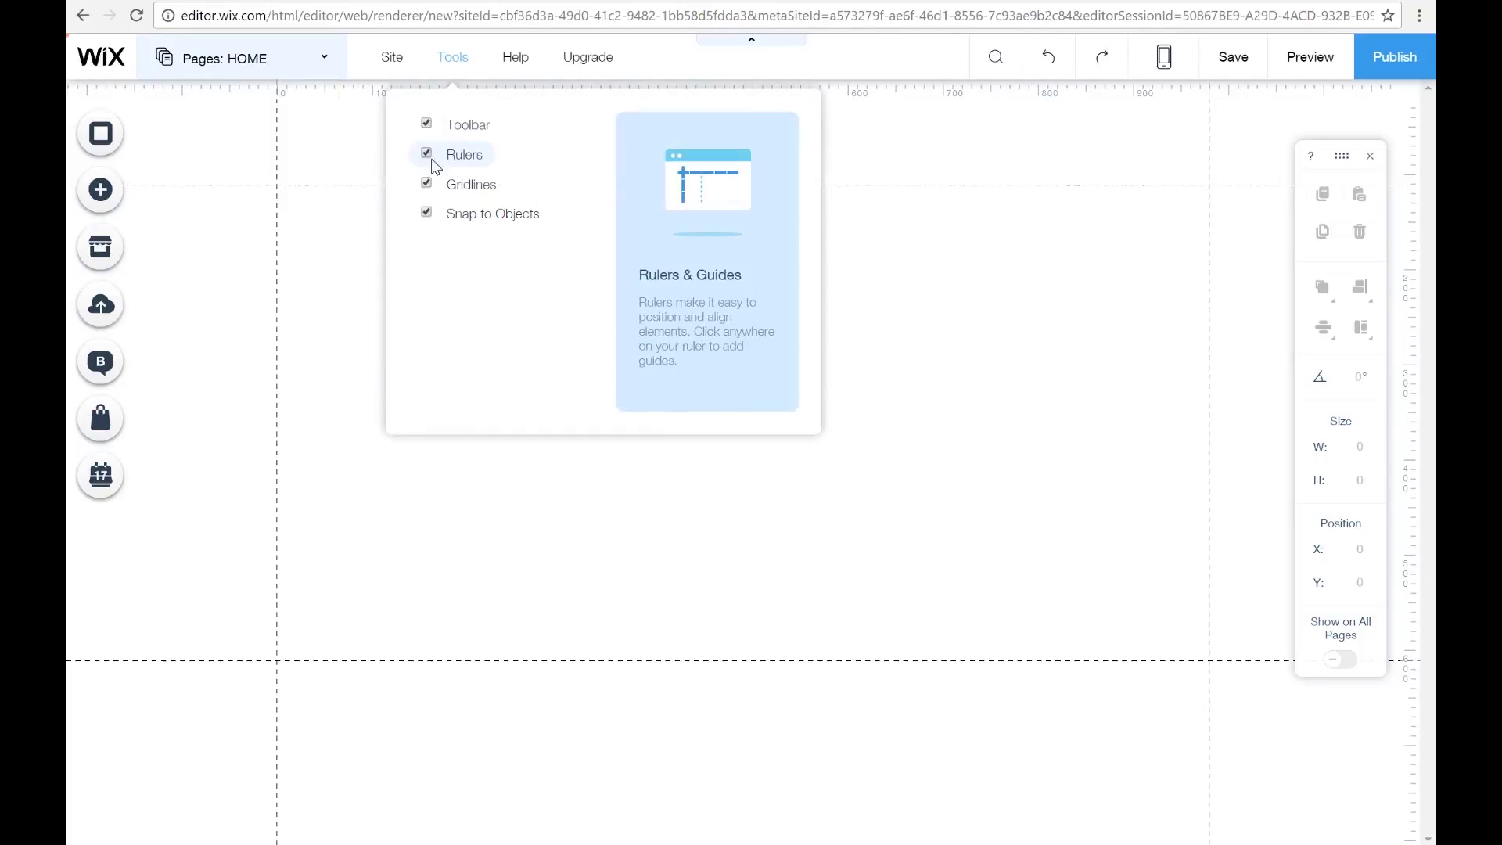
{"action": "left_click", "coordinate": [429, 159]}
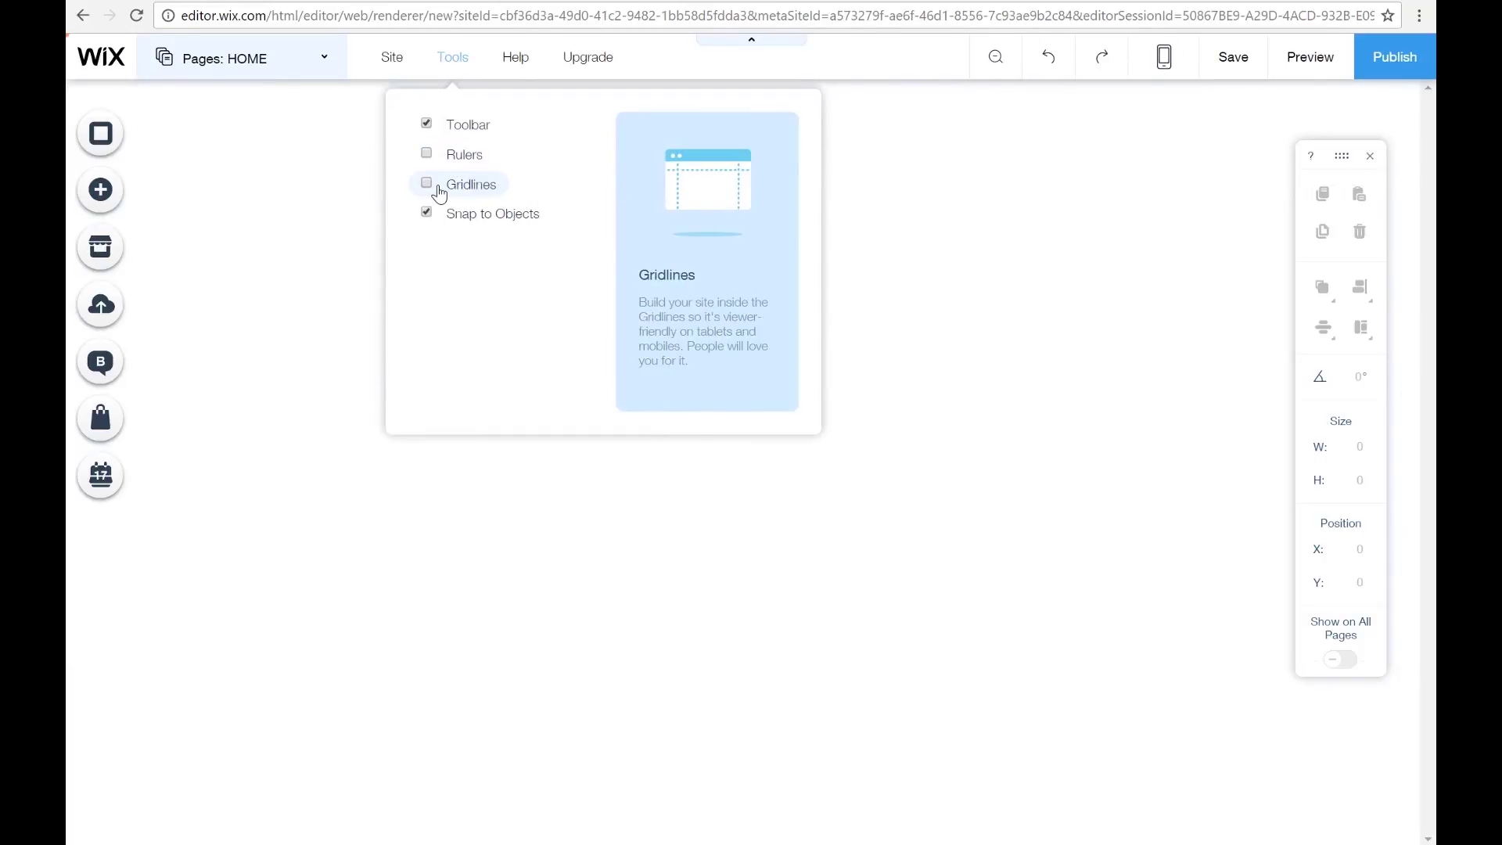
{"action": "left_click", "coordinate": [440, 193]}
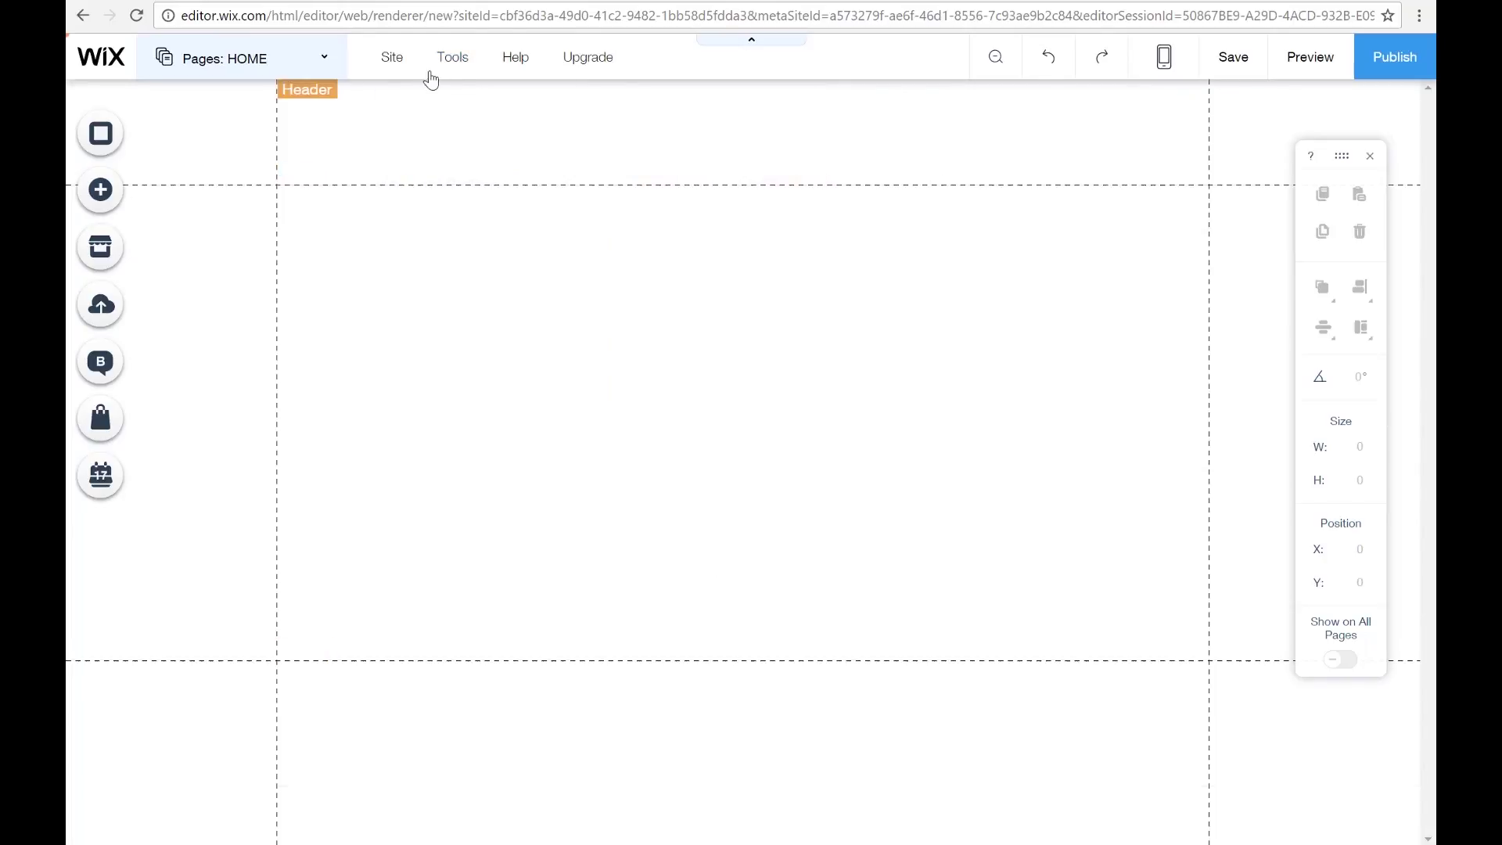
- Review the help topics and the Yearly Unlimited upgrade offer, and view the page zoomed out before returning to normal size
{"action": "mouse_move", "coordinate": [450, 57]}
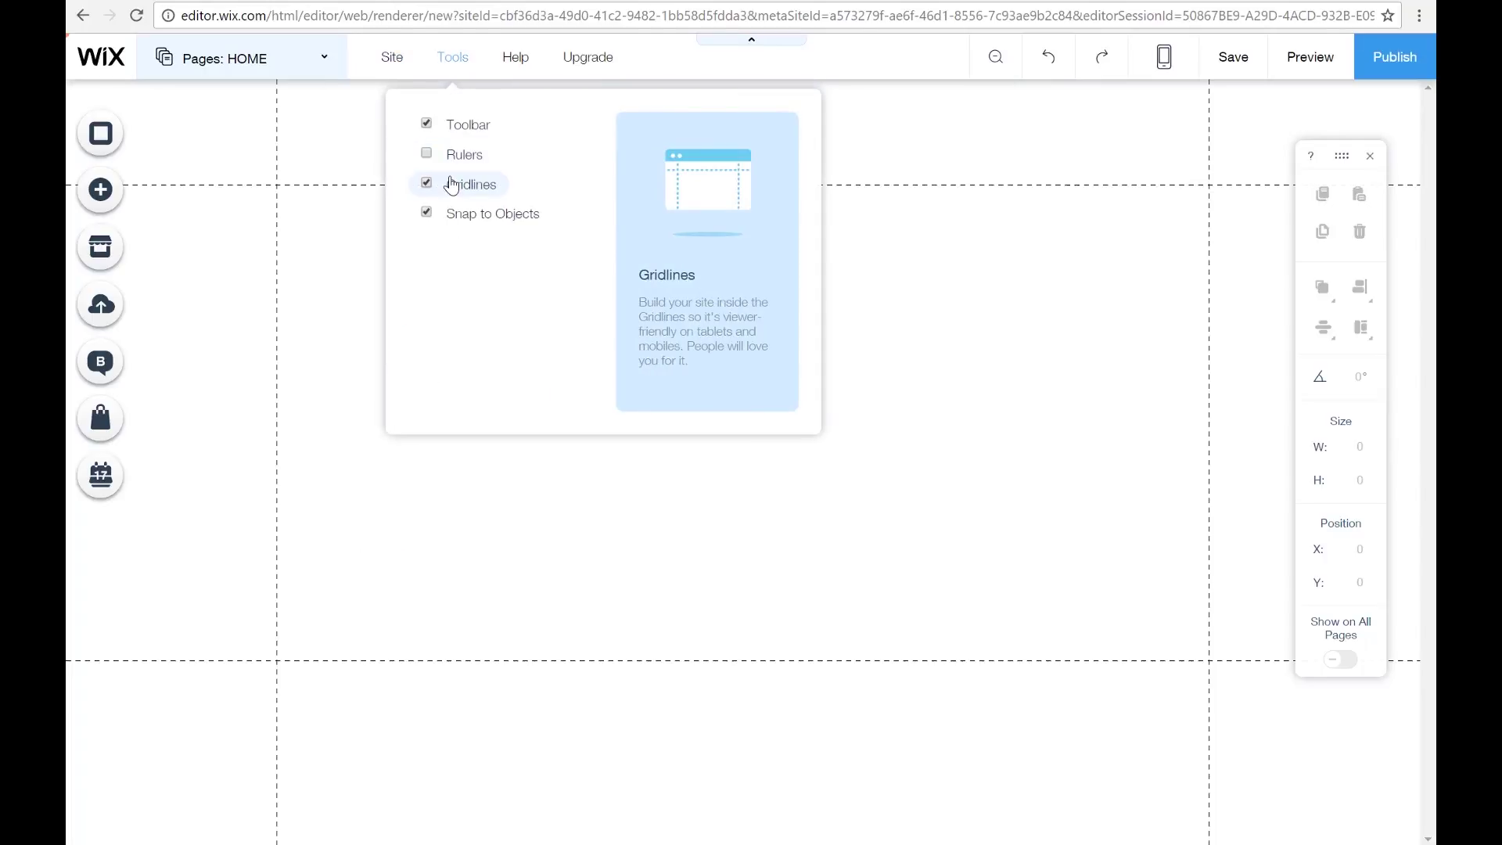
{"action": "mouse_move", "coordinate": [519, 60]}
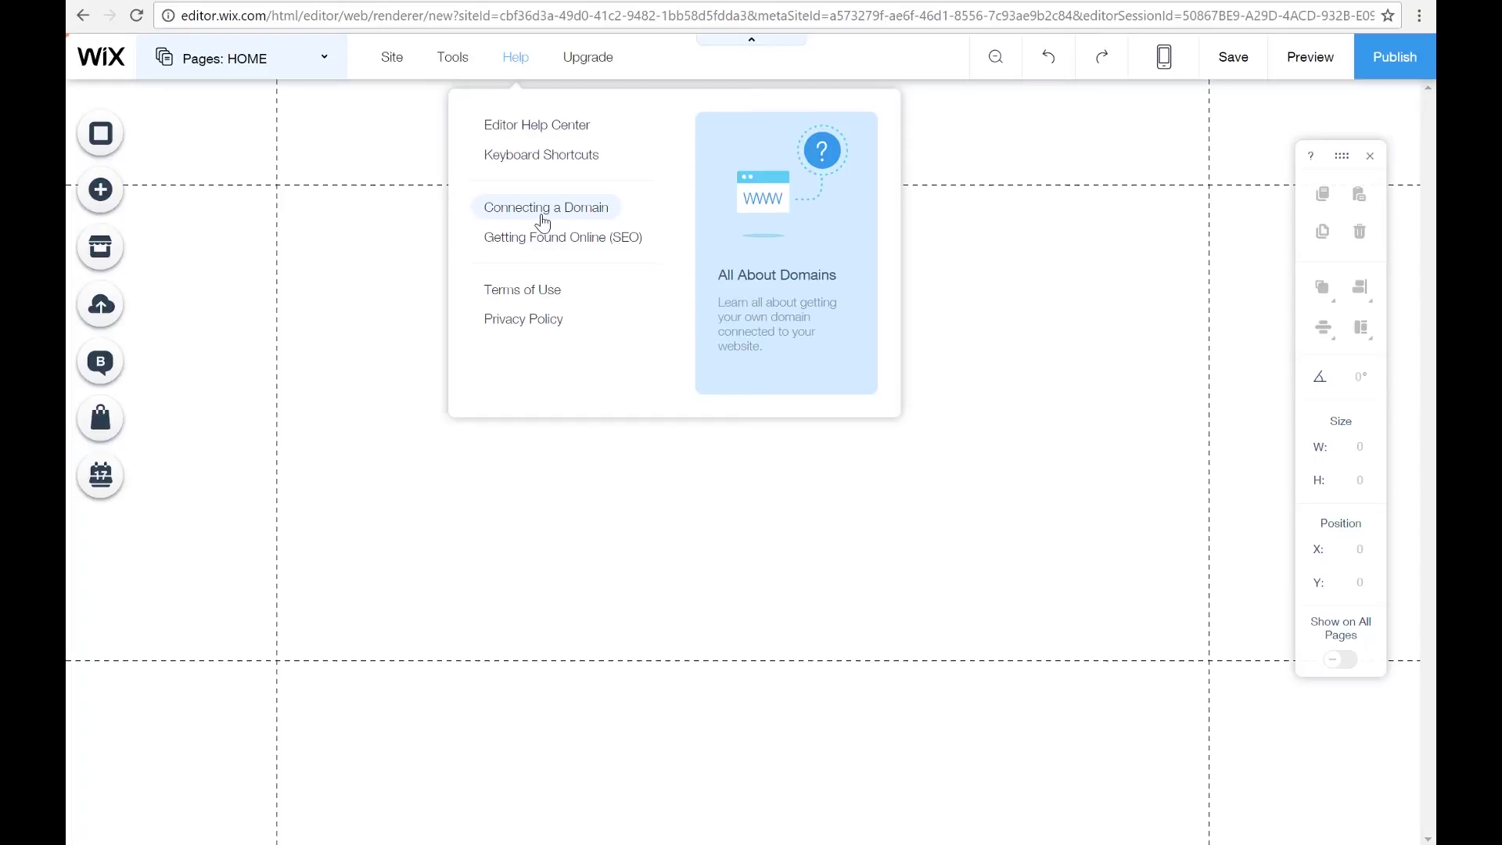
{"action": "mouse_move", "coordinate": [588, 57]}
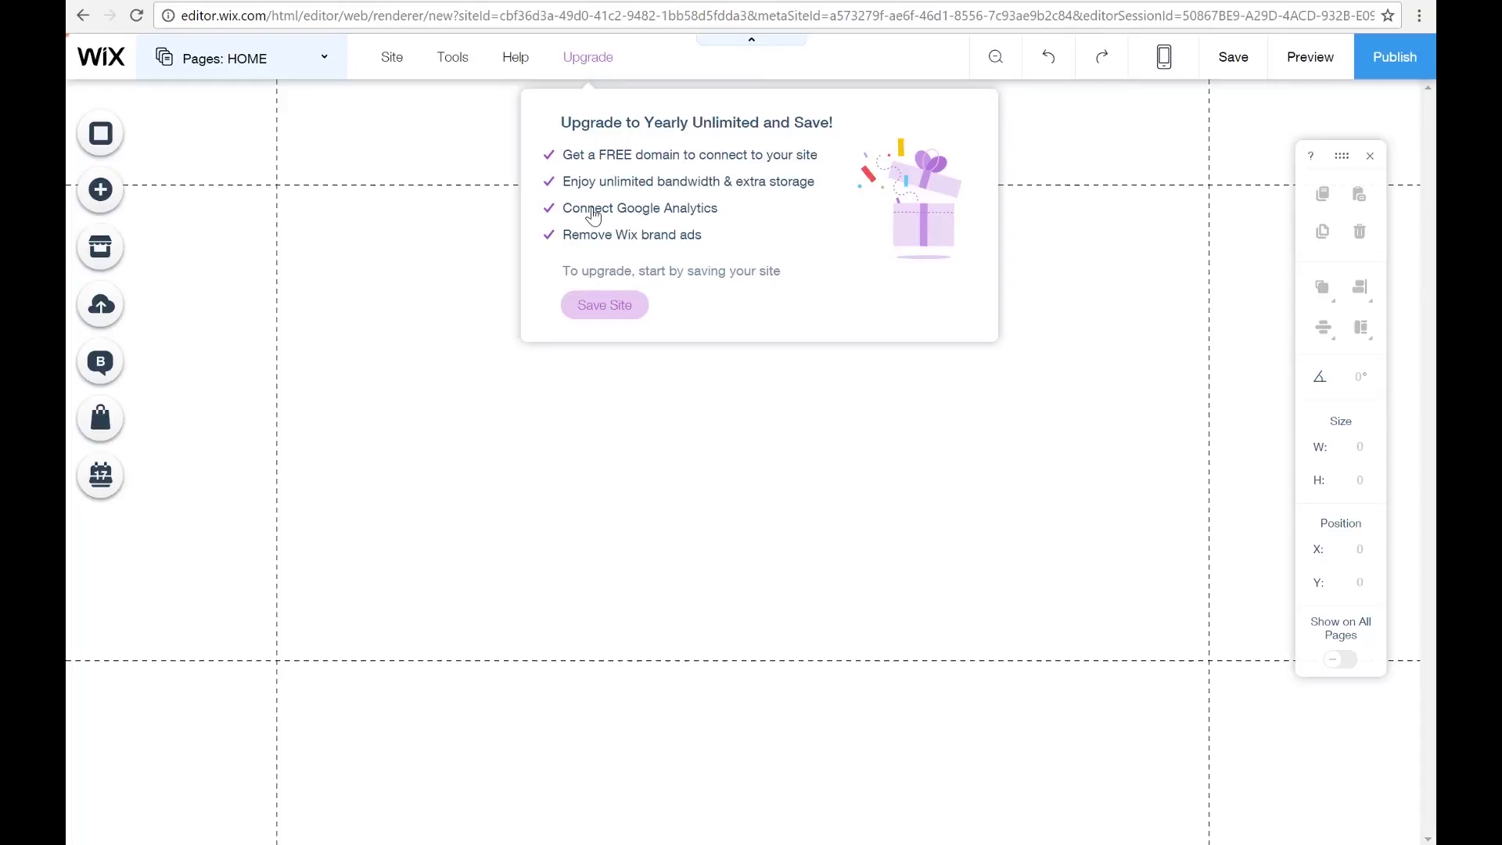
{"action": "left_click", "coordinate": [997, 57]}
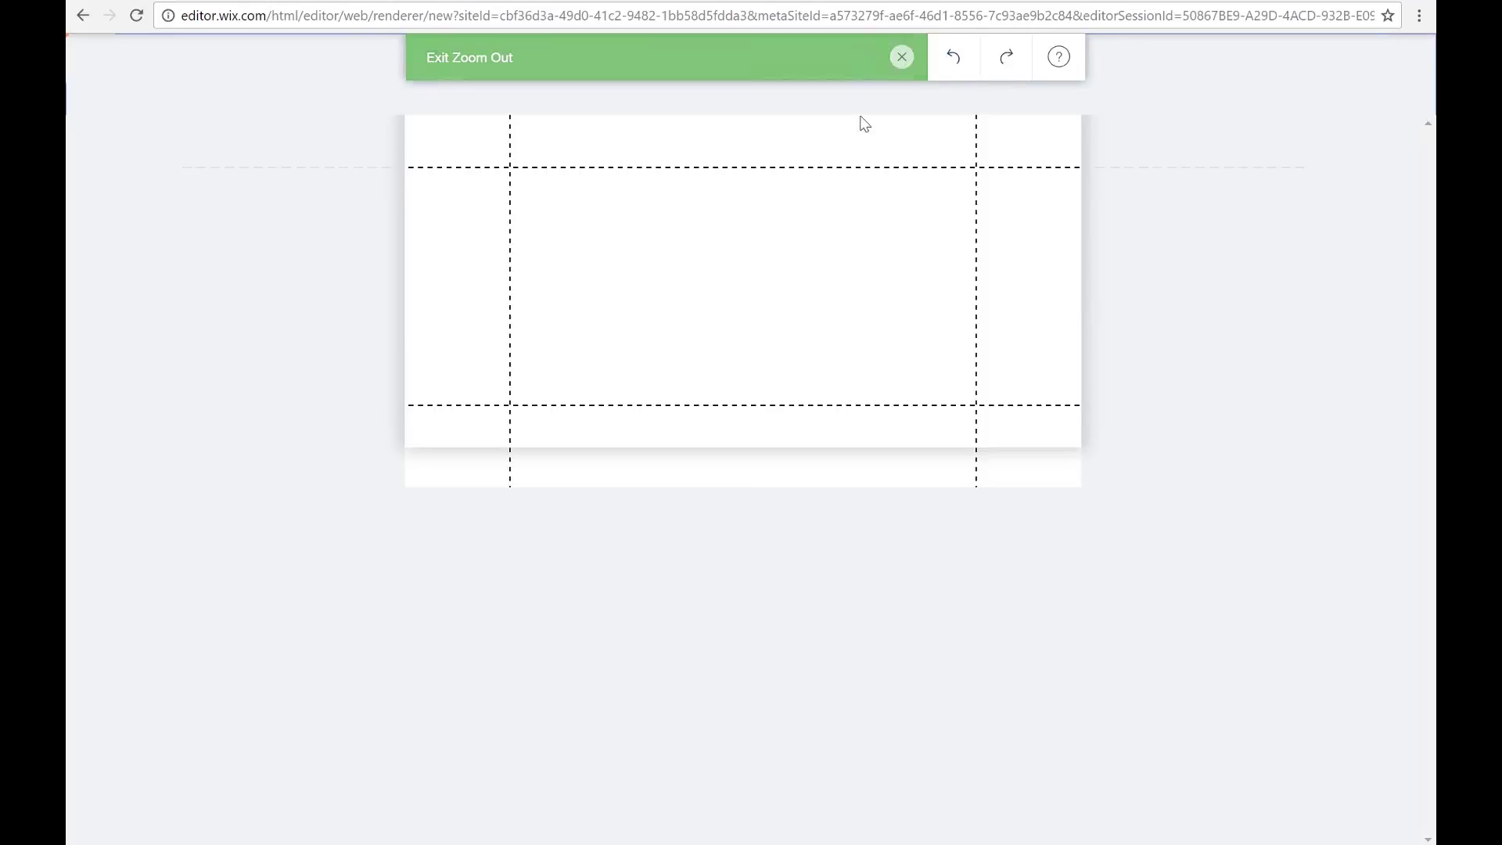
{"action": "left_click", "coordinate": [902, 57]}
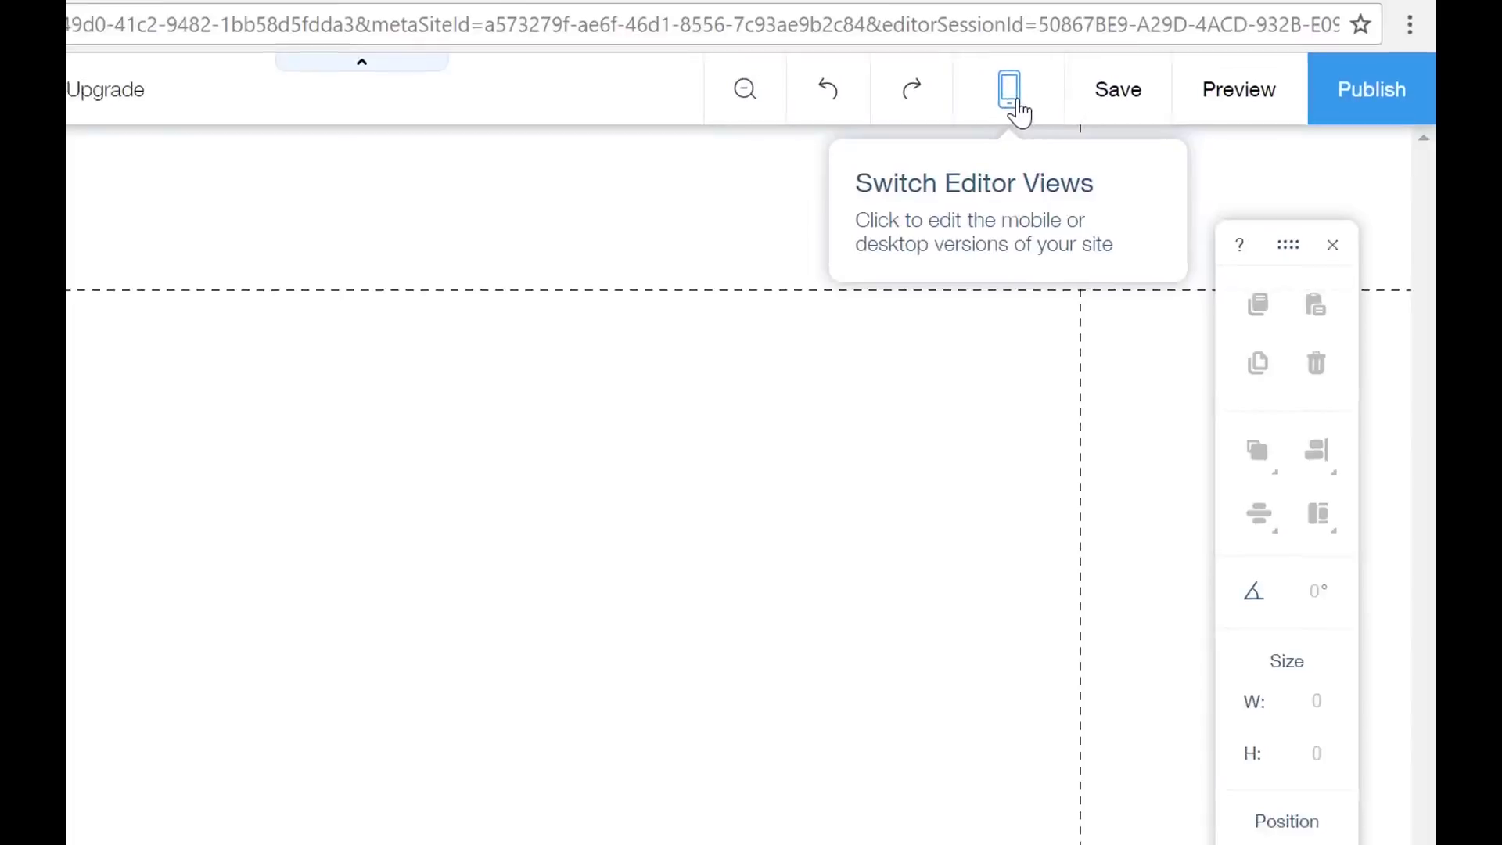
- Look at the HOME page in the mobile editor, switch back to the desktop view, and preview the site before returning to editing
{"action": "left_click", "coordinate": [1016, 102]}
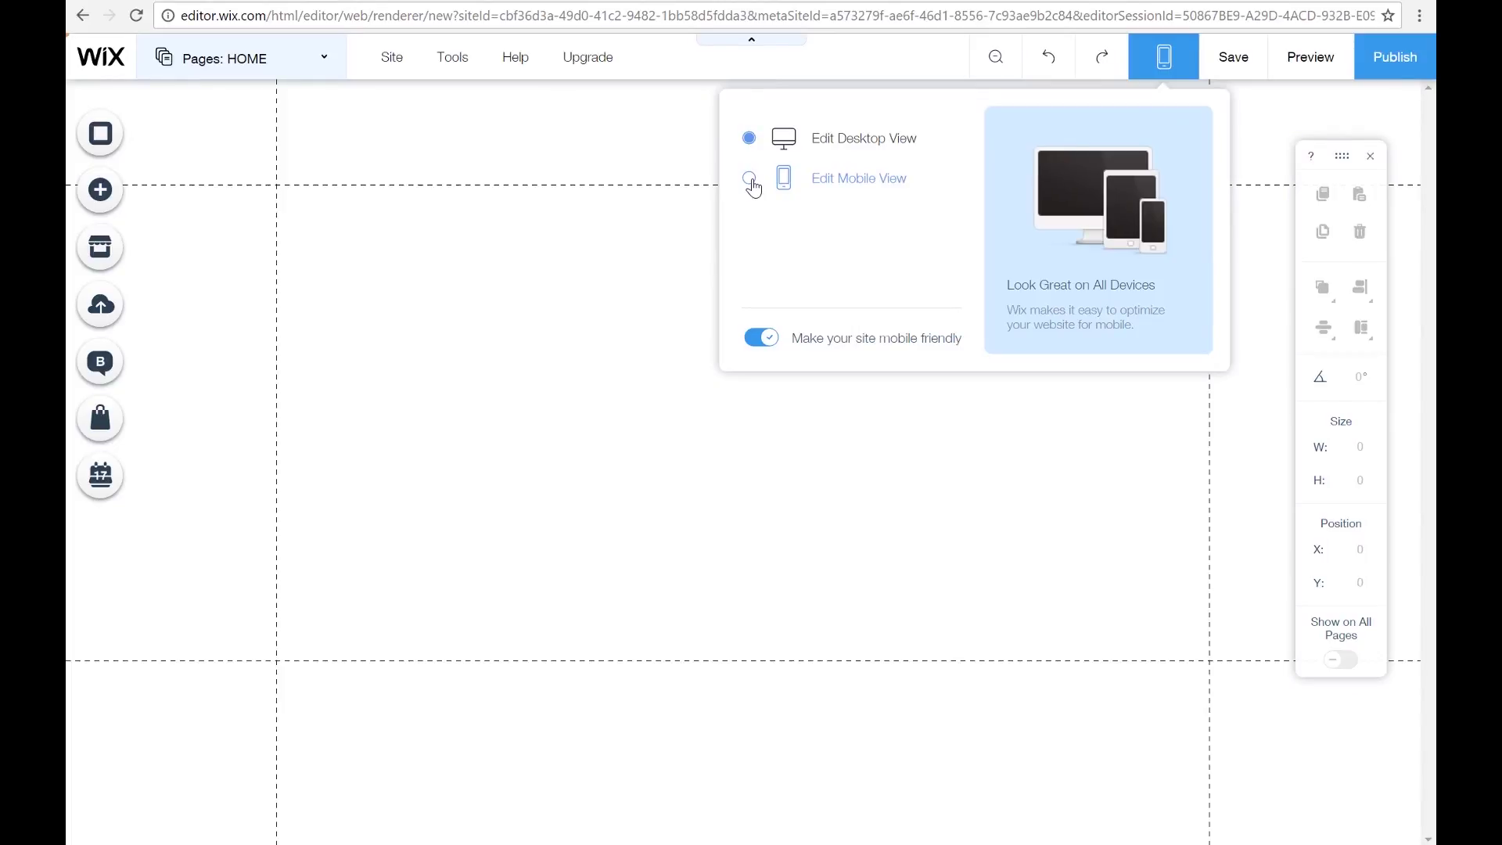
{"action": "left_click", "coordinate": [751, 181]}
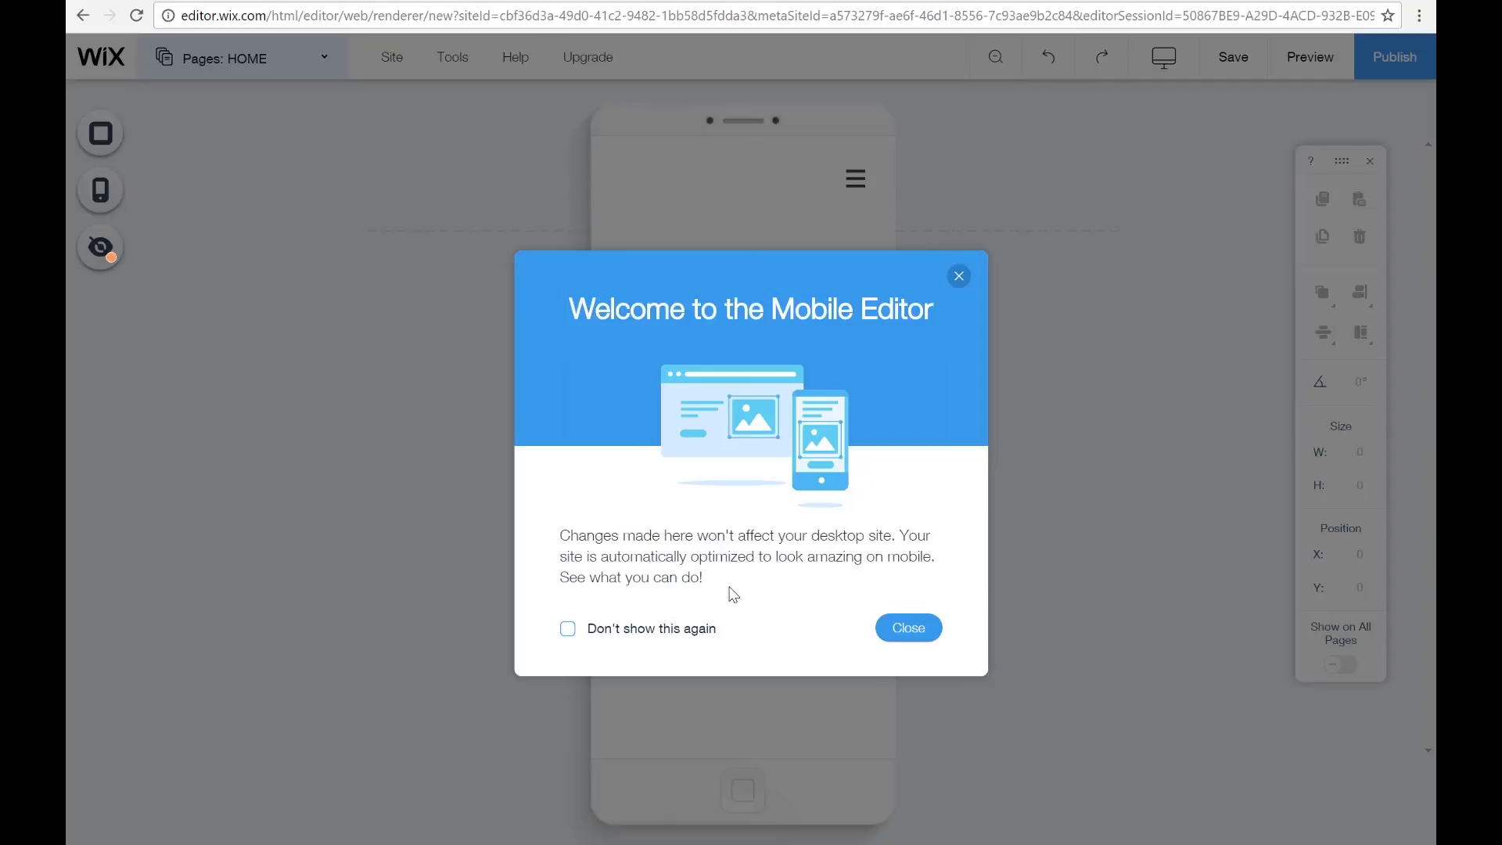
{"action": "left_click", "coordinate": [908, 628]}
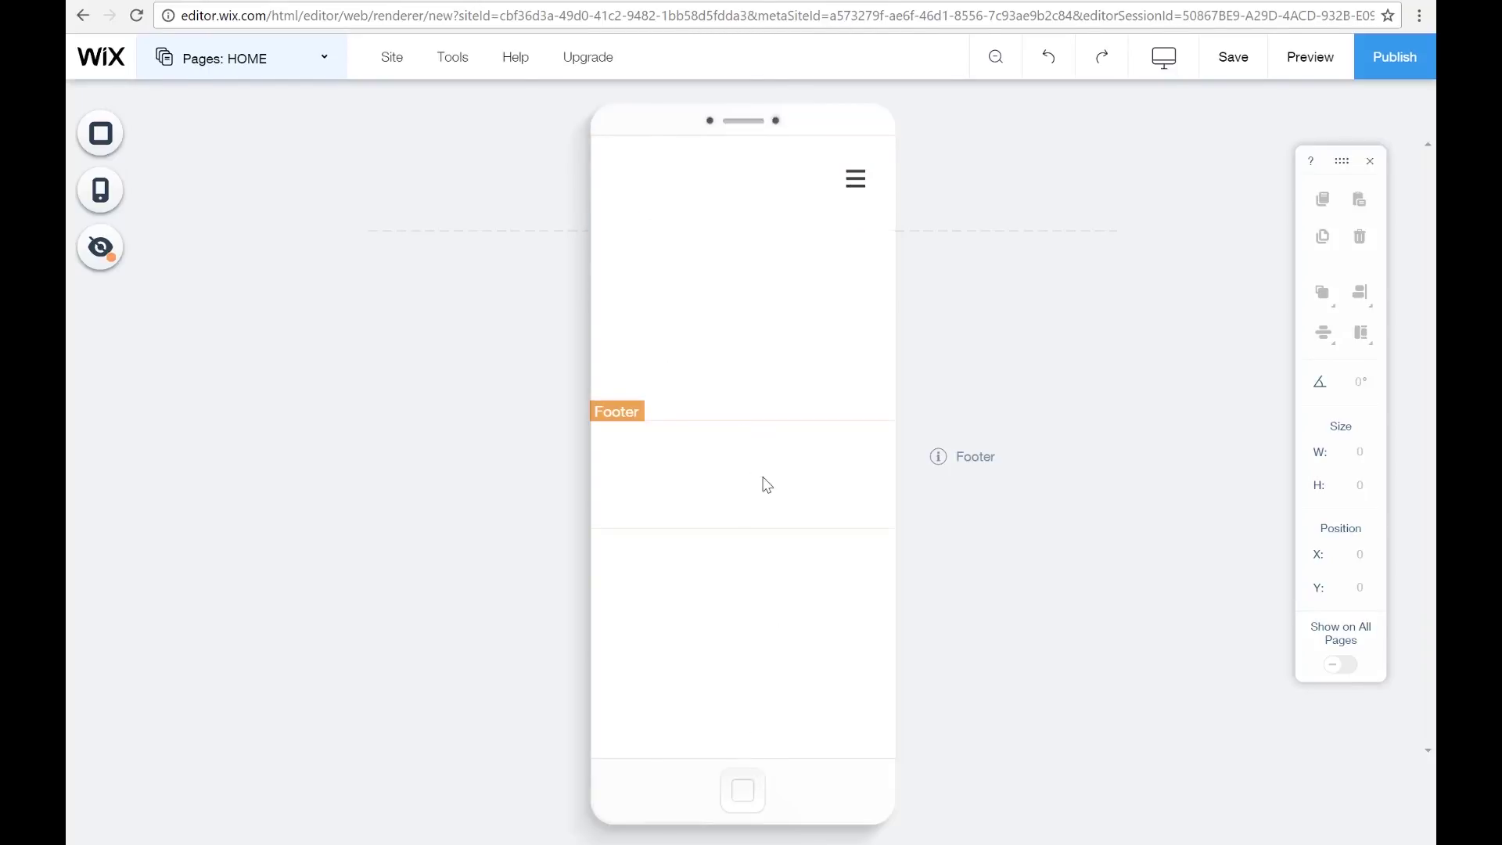
{"action": "mouse_move", "coordinate": [1163, 58]}
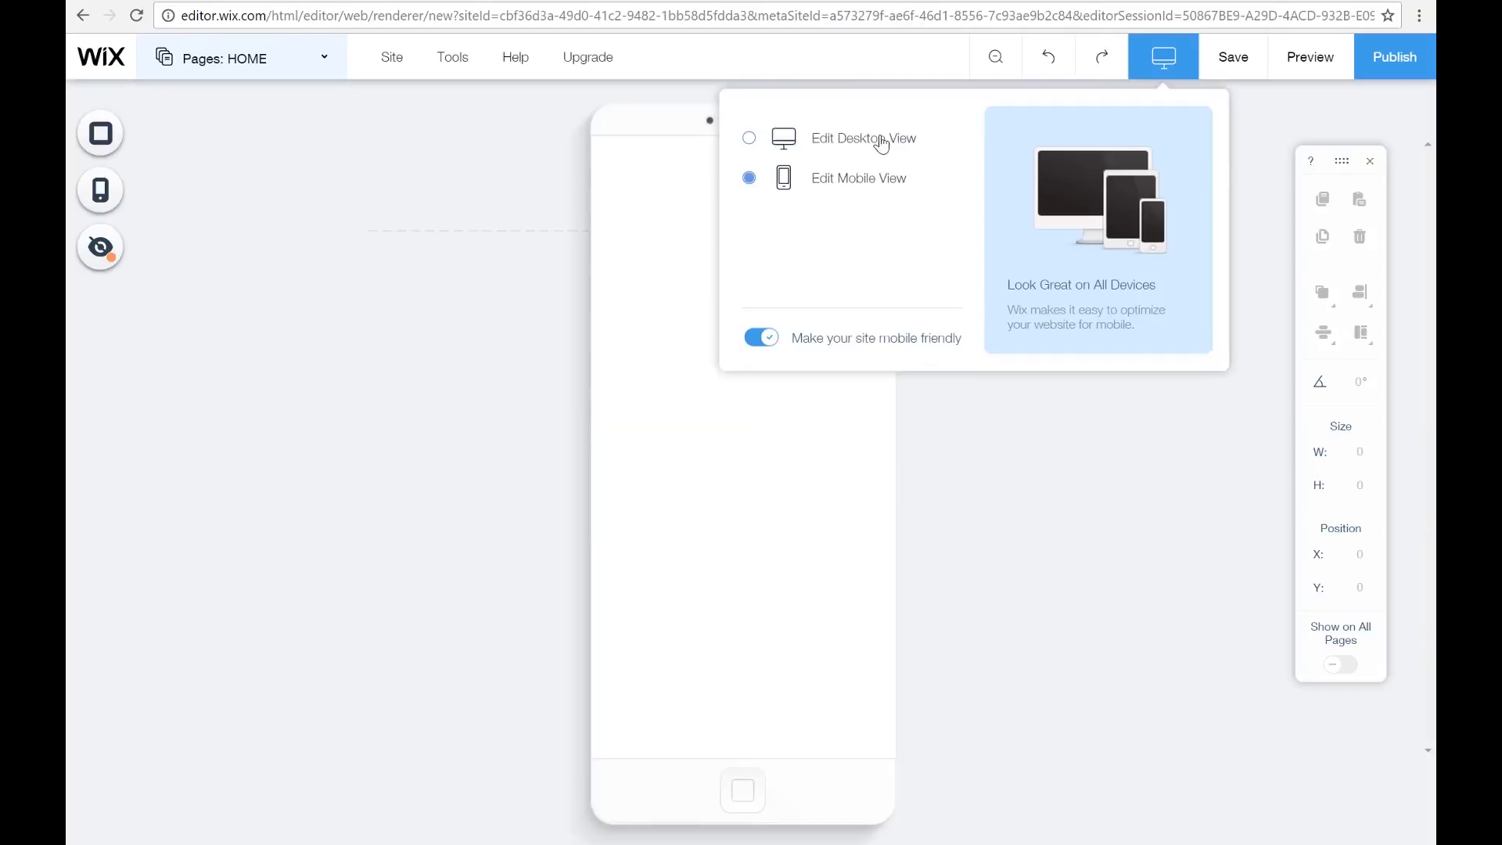
{"action": "left_click", "coordinate": [814, 151]}
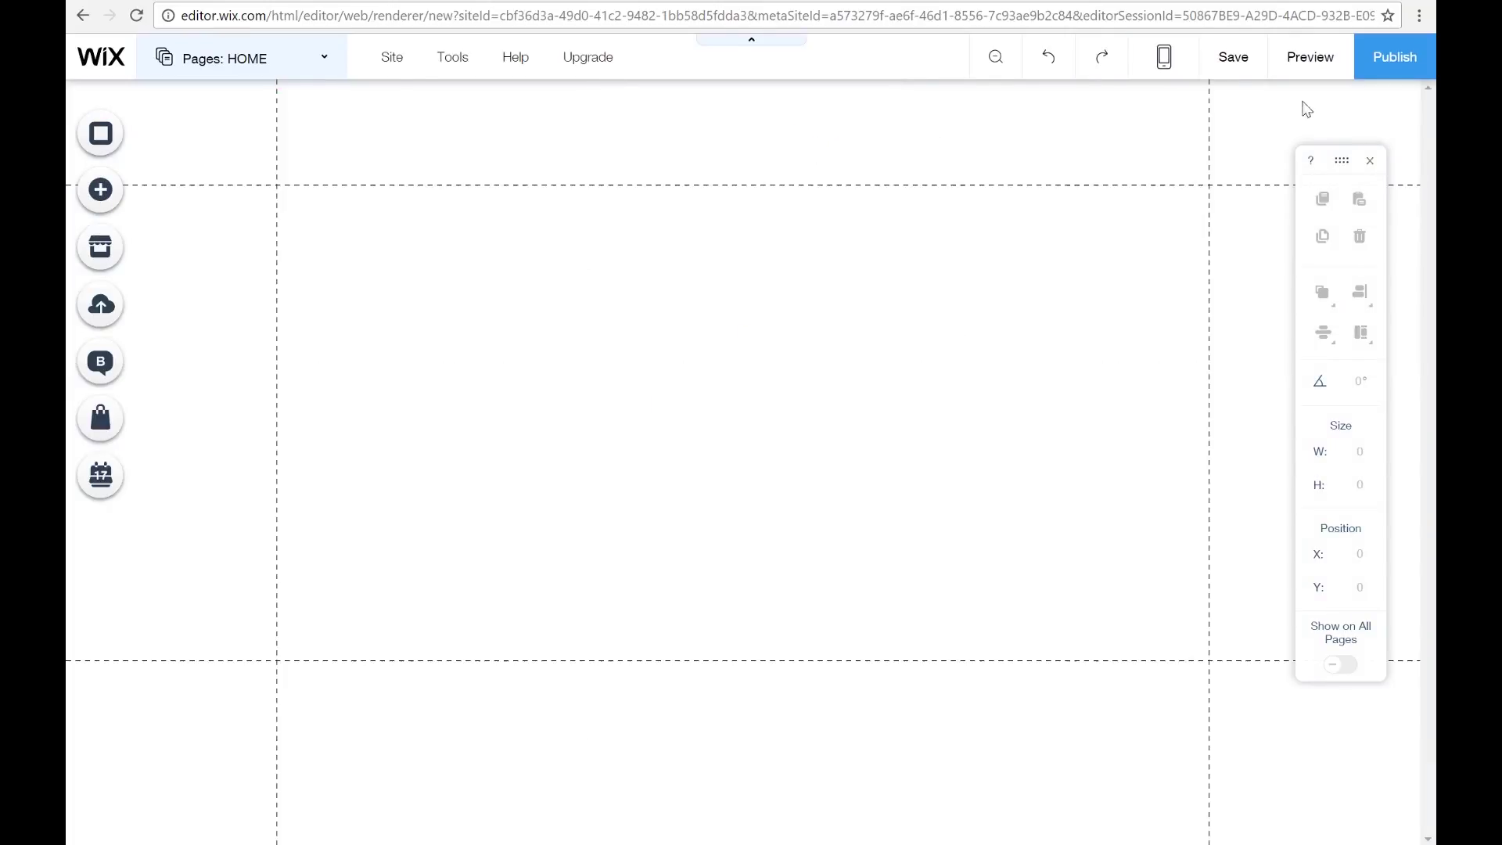
{"action": "left_click", "coordinate": [1319, 56]}
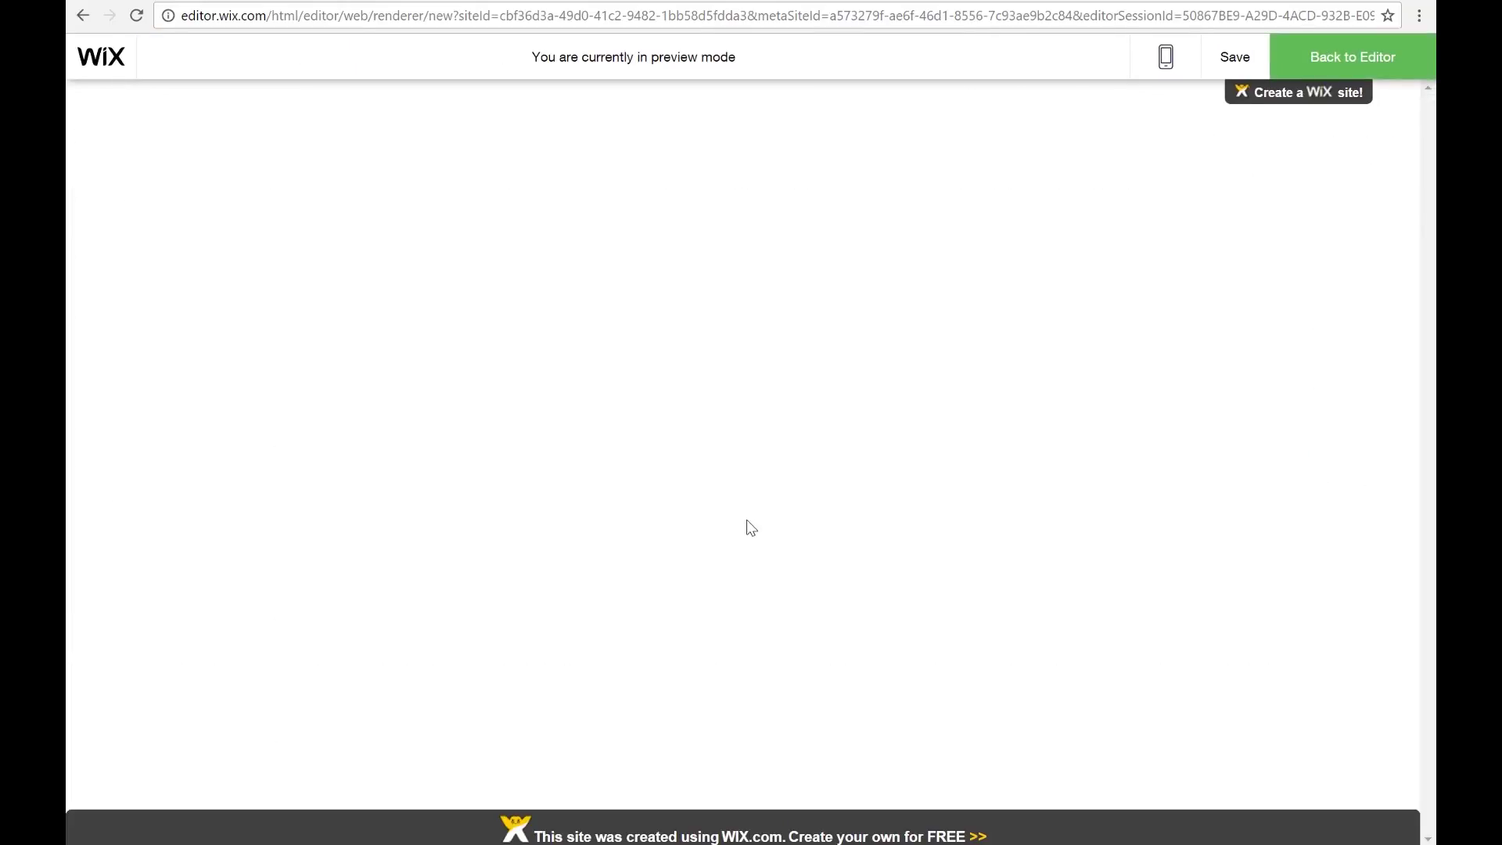
{"action": "left_click", "coordinate": [1340, 63]}
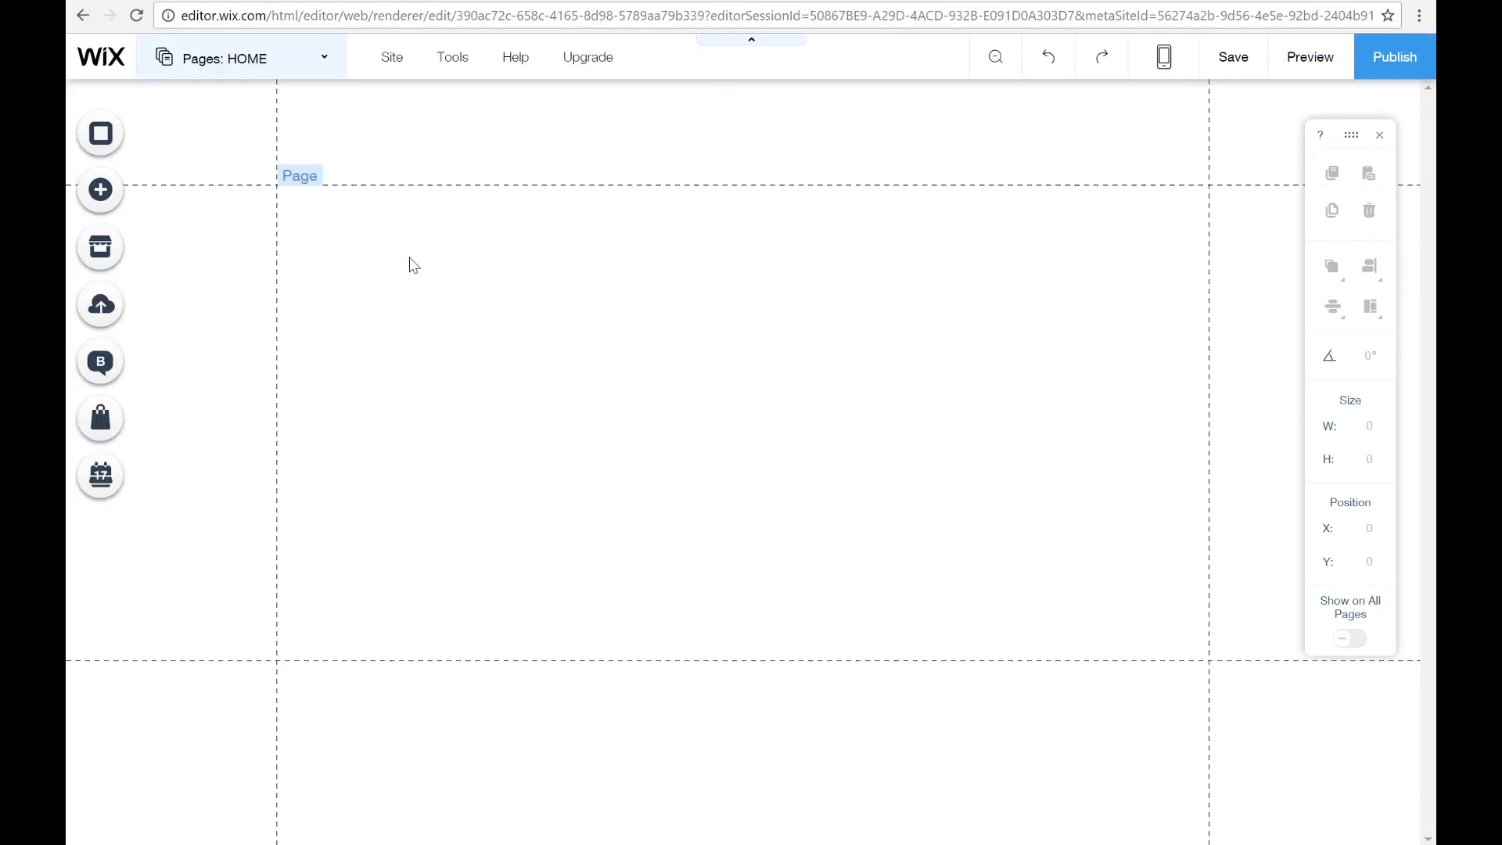
- Apply the dark grey design under Discover More Pages to the HOME page and close the page designs
{"action": "left_click", "coordinate": [878, 338]}
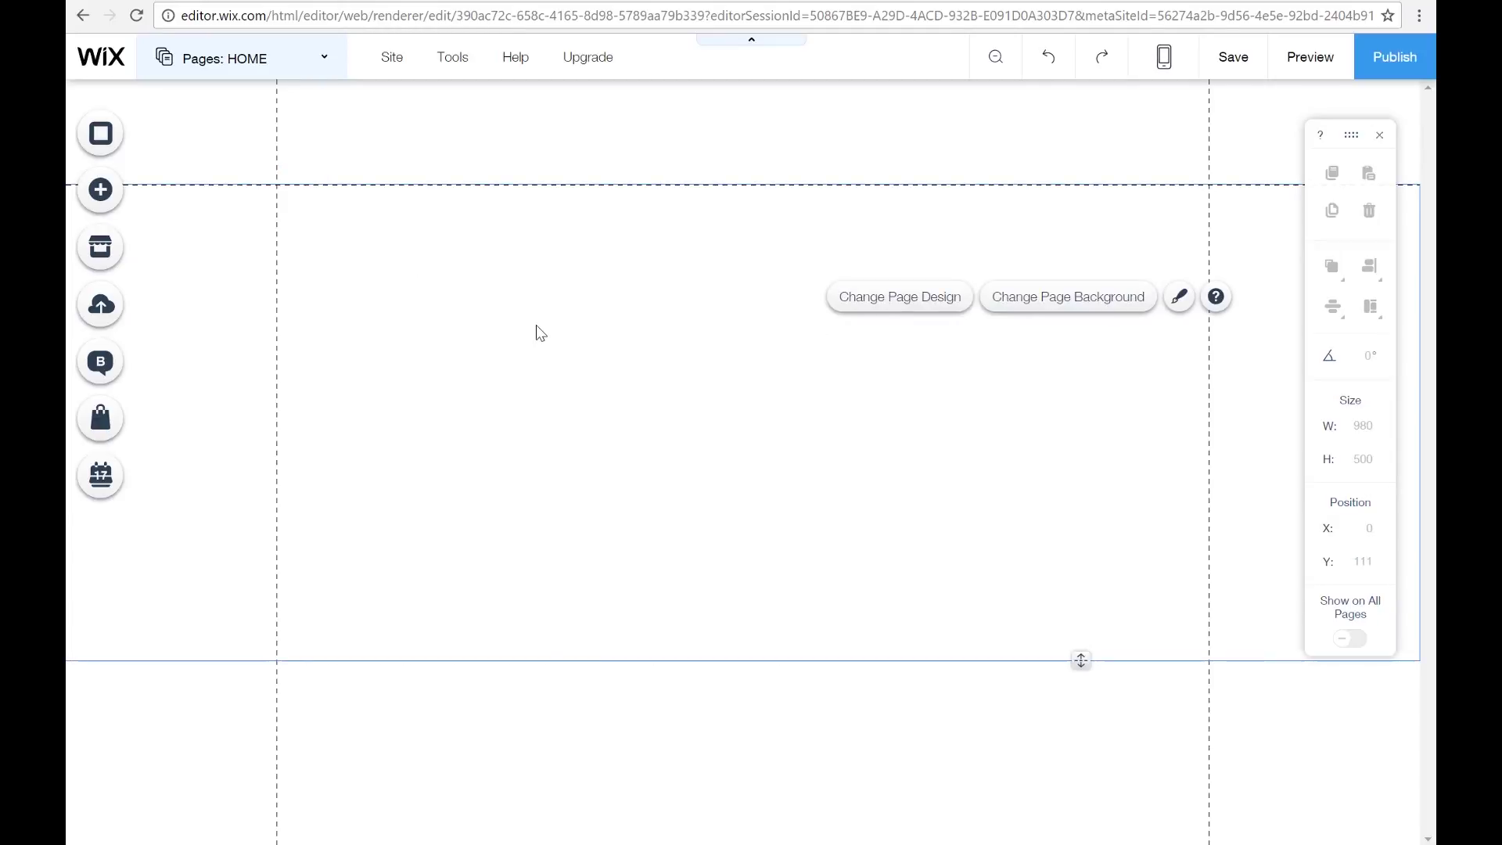
{"action": "left_click", "coordinate": [634, 366]}
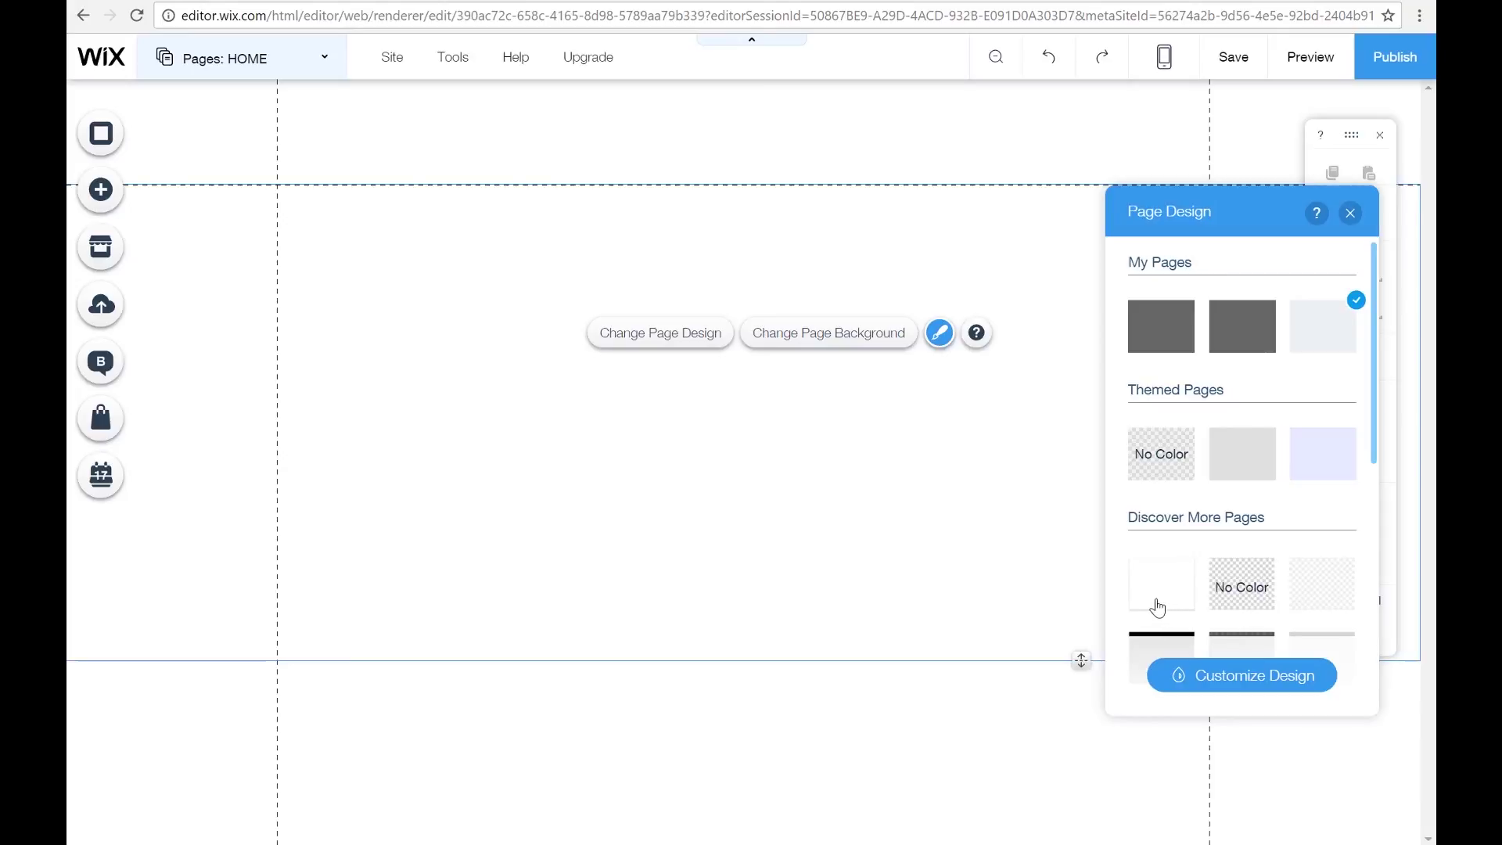
{"action": "scroll", "coordinate": [1158, 608], "scroll_direction": "down", "scroll_amount": 2}
{"action": "left_click", "coordinate": [1248, 547]}
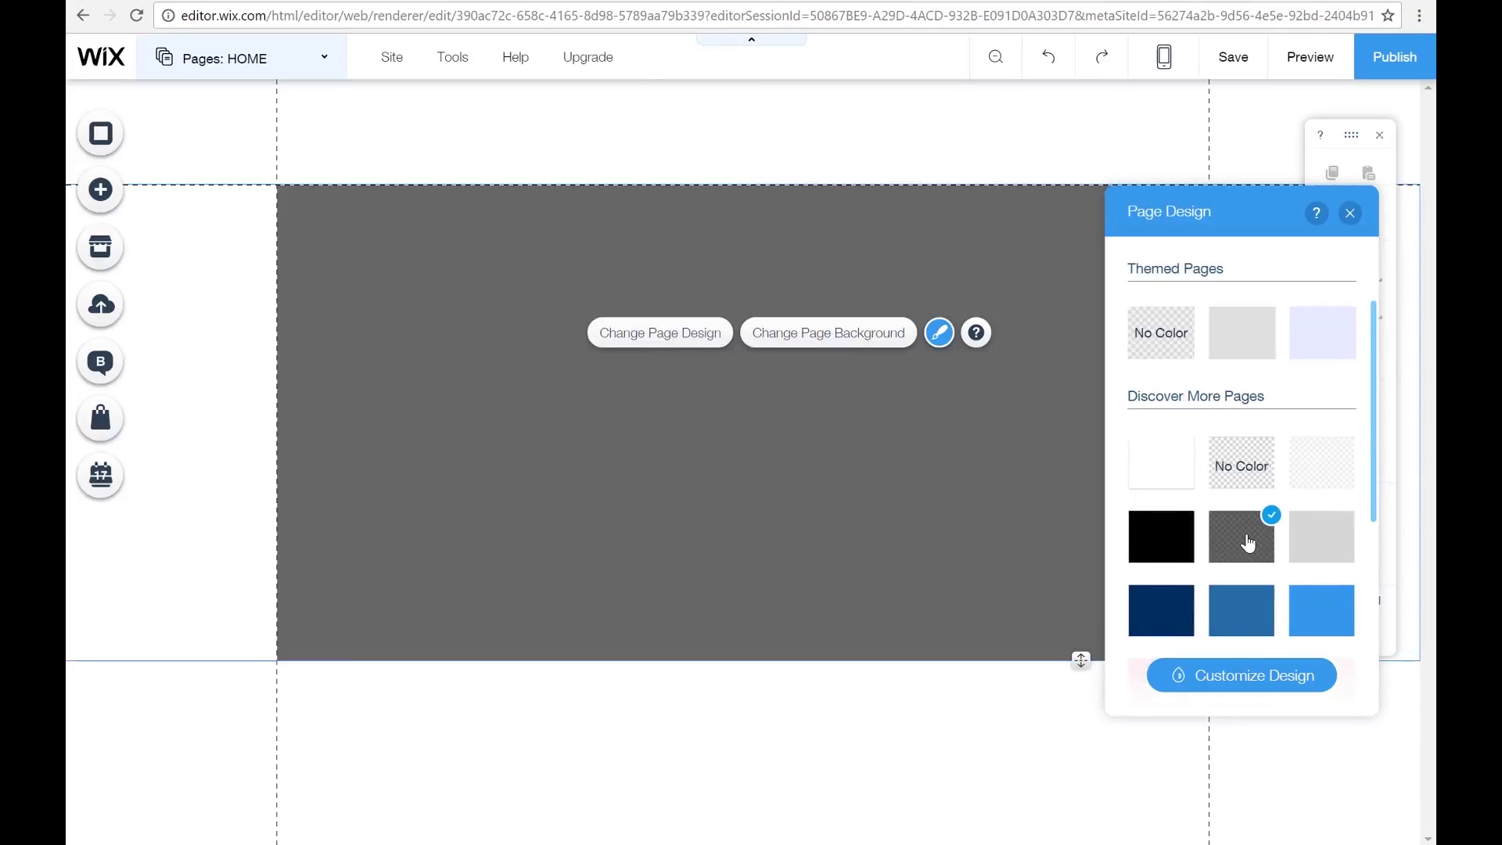
{"action": "left_click", "coordinate": [1350, 214]}
- Open the page background options, try orange and pink site colors as the background, and close the color picker
{"action": "left_click", "coordinate": [105, 138]}
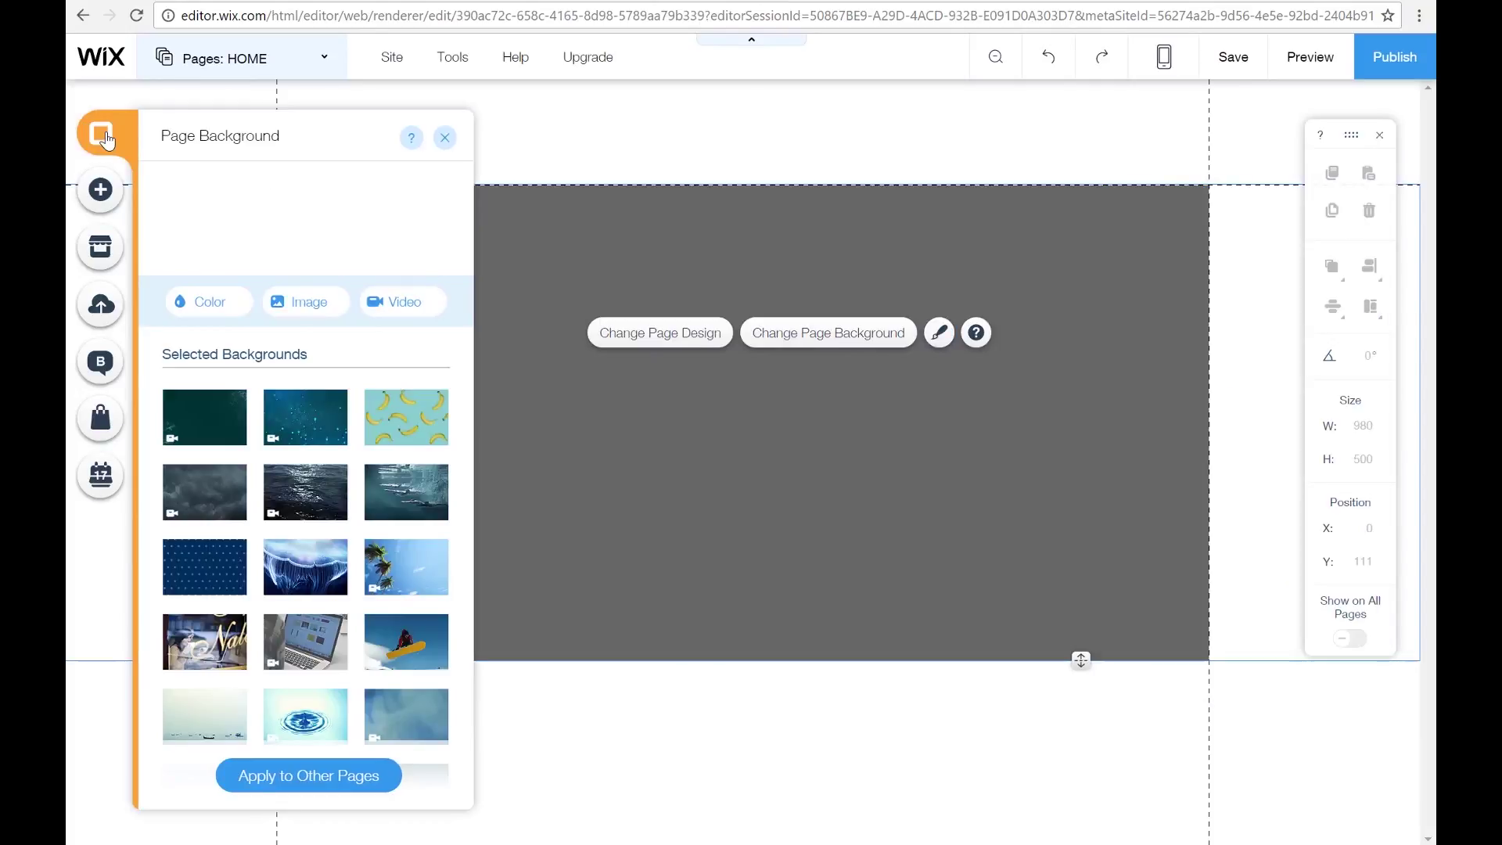
{"action": "left_click", "coordinate": [209, 303]}
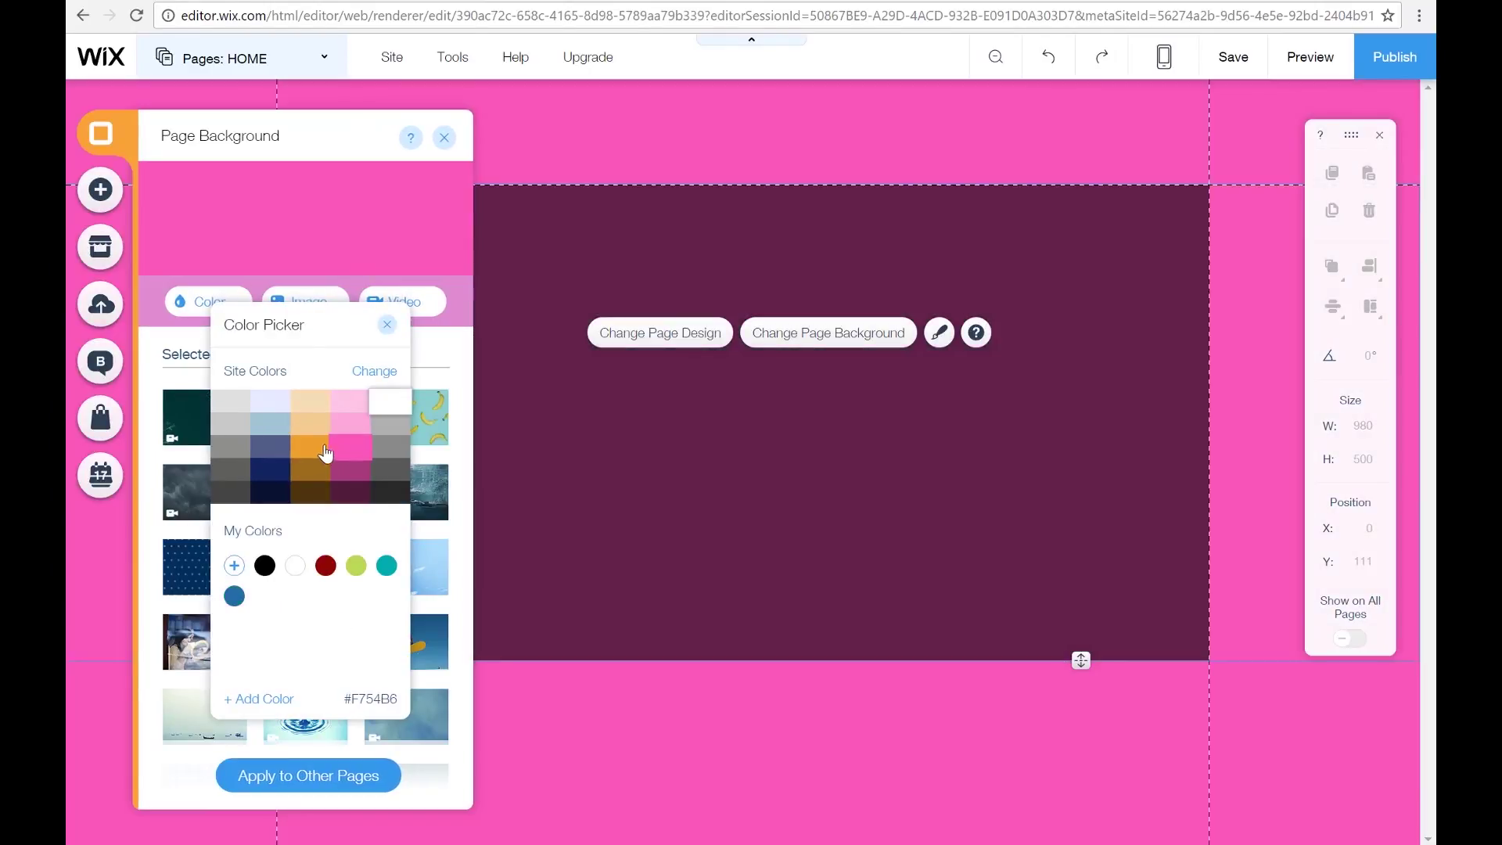
{"action": "left_click", "coordinate": [310, 446]}
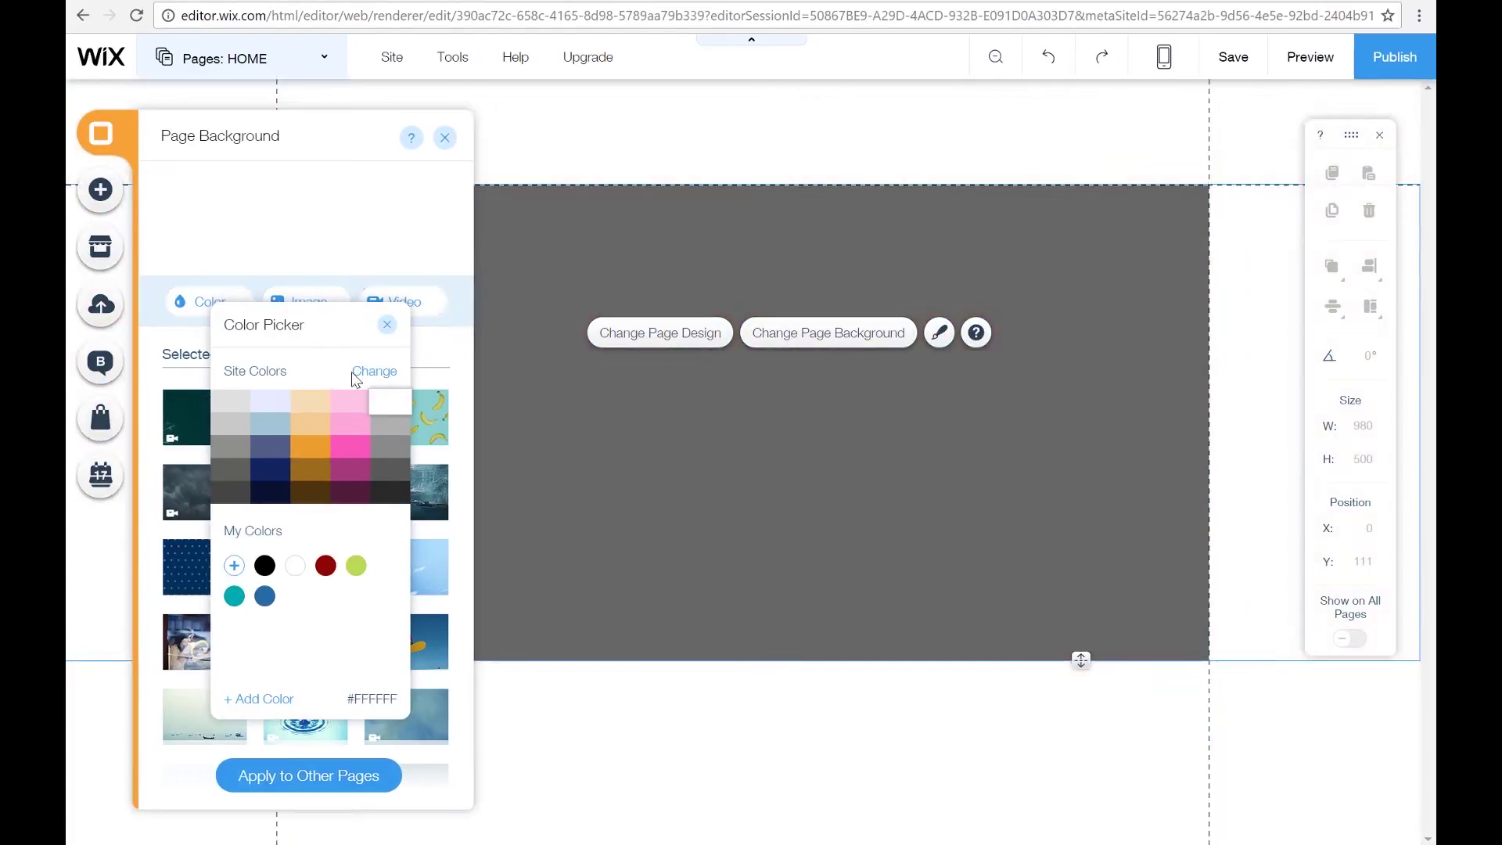
{"action": "left_click", "coordinate": [310, 424]}
{"action": "left_click", "coordinate": [344, 448]}
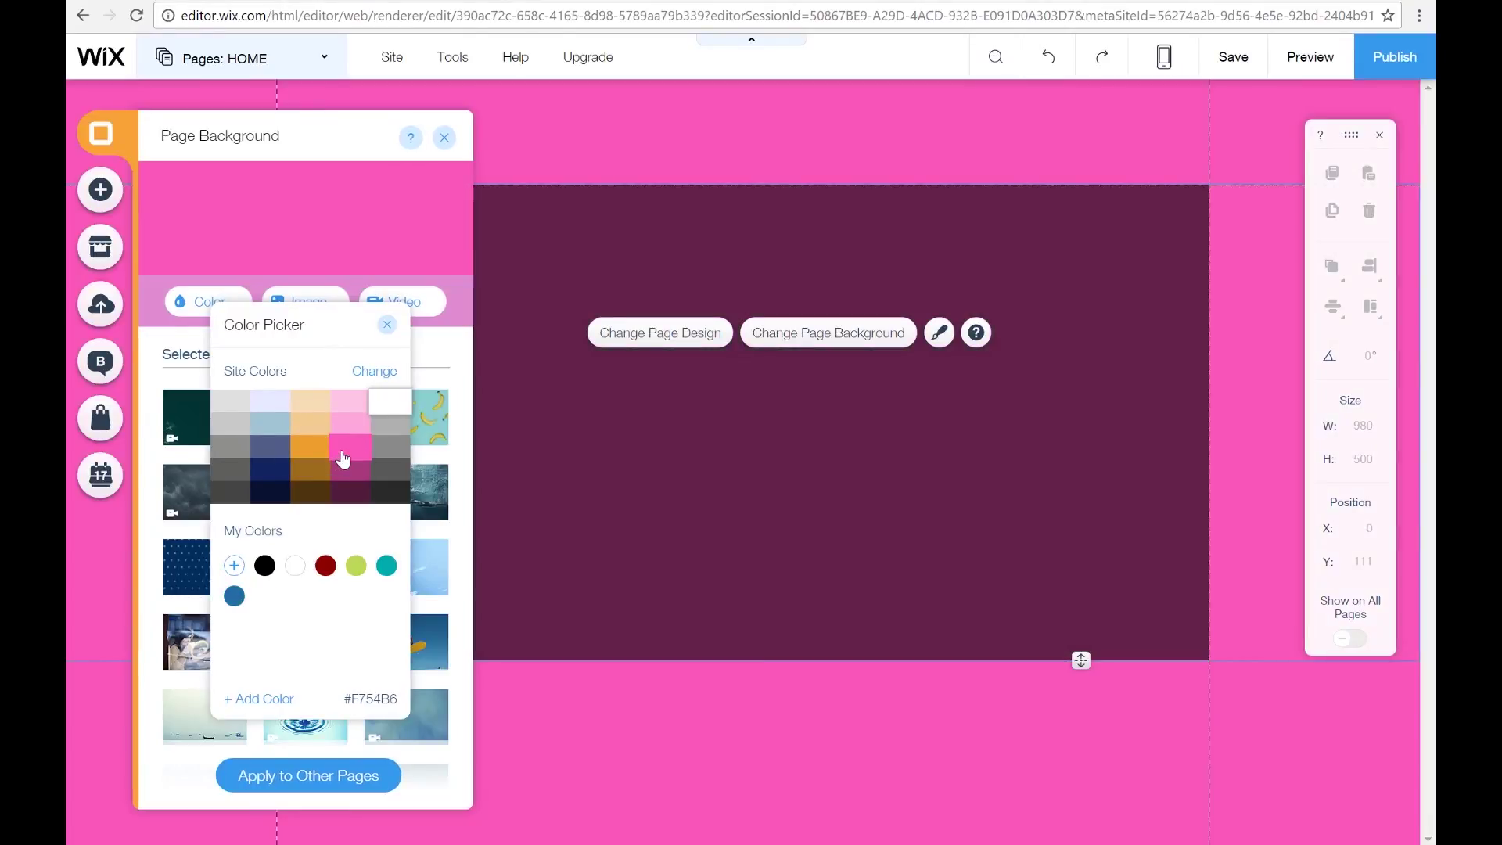
{"action": "left_click", "coordinate": [393, 320]}
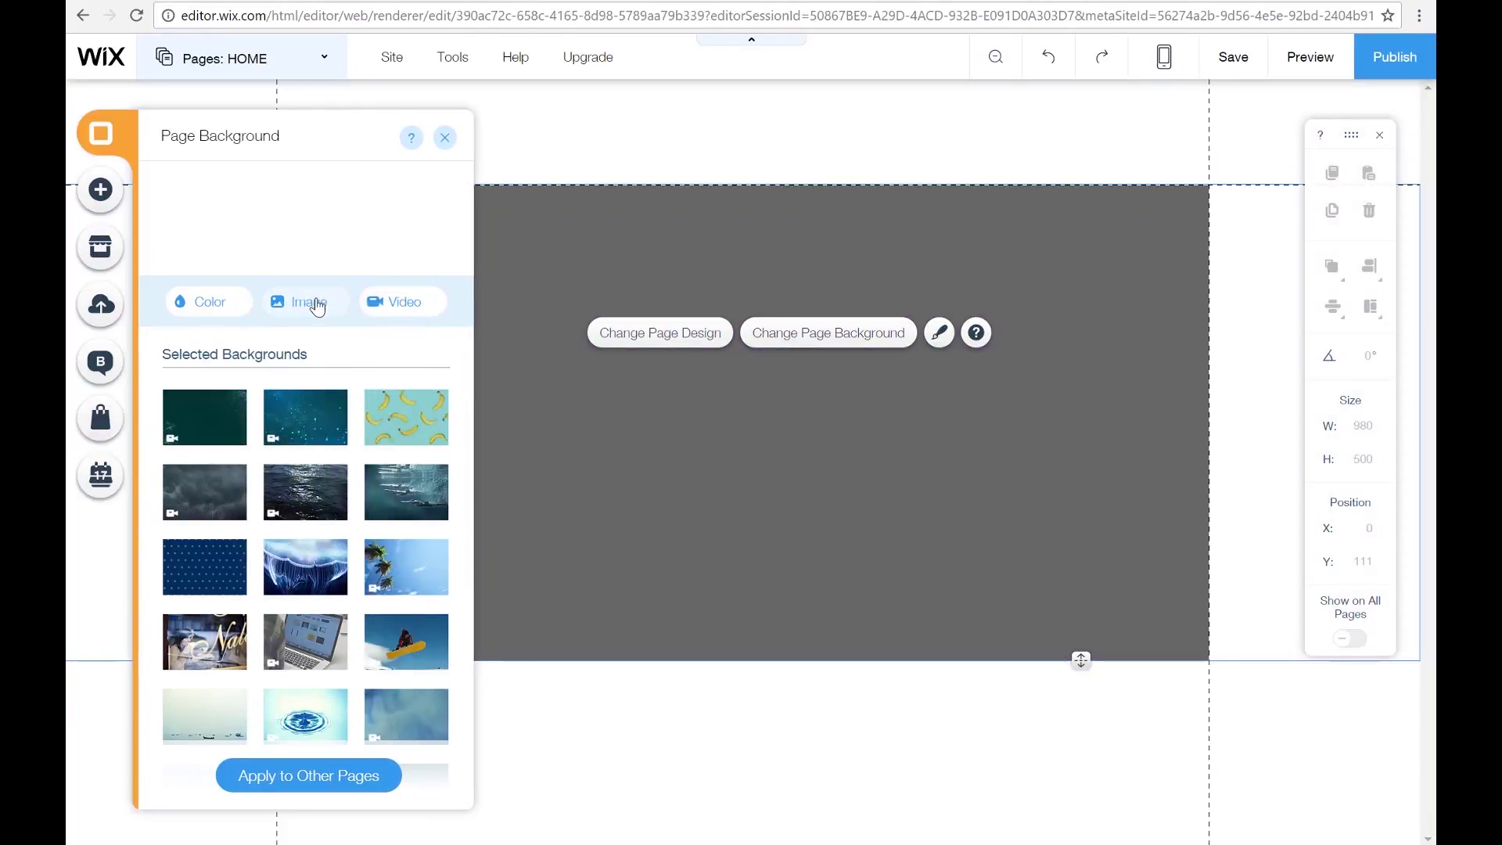
- Browse the free Wix images and their categories as possible backgrounds for the HOME page
{"action": "left_click", "coordinate": [316, 307]}
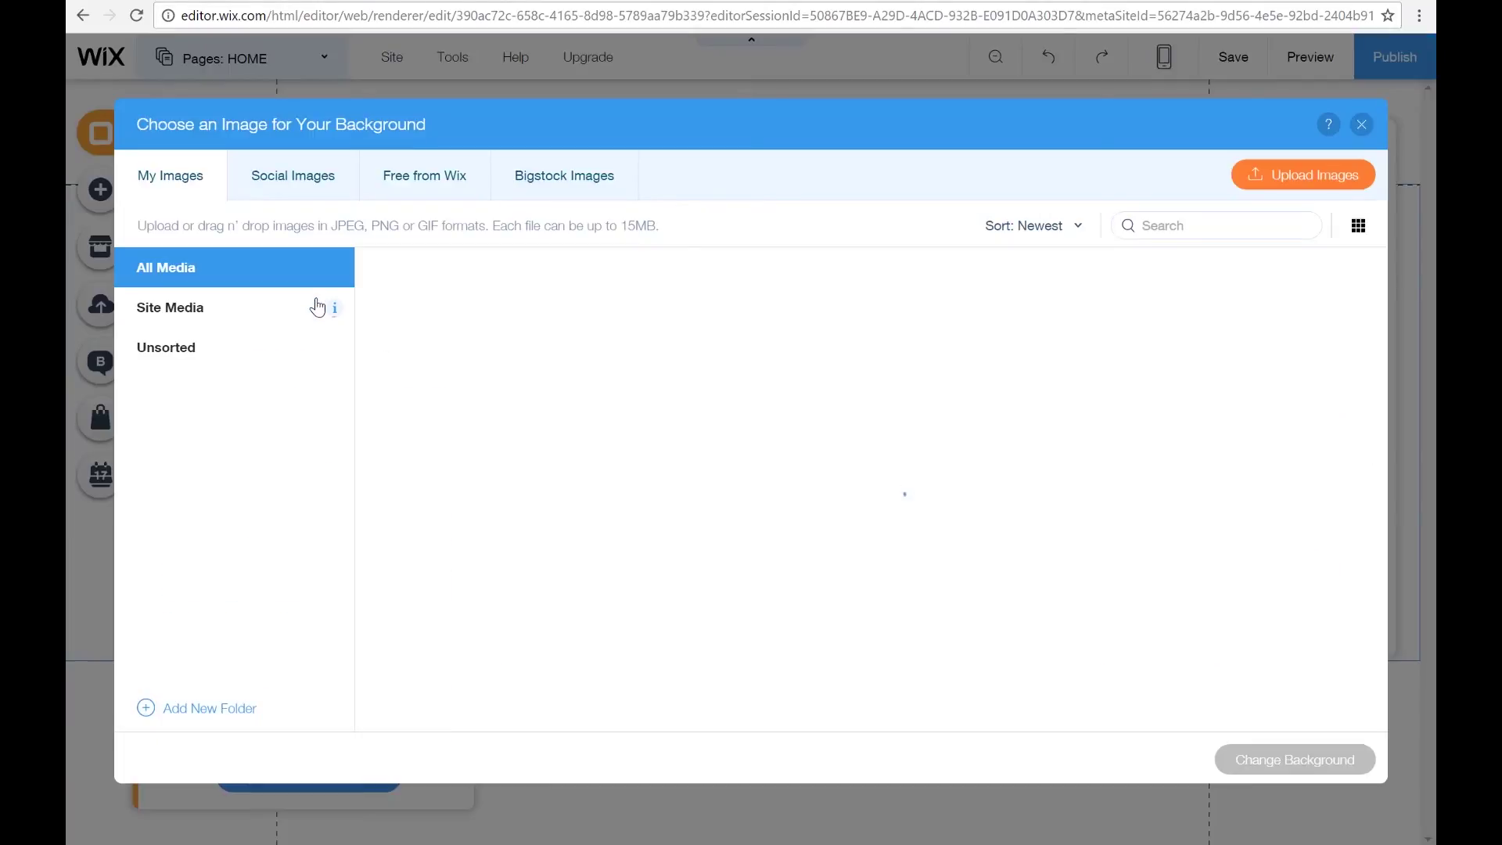
{"action": "left_click", "coordinate": [426, 194]}
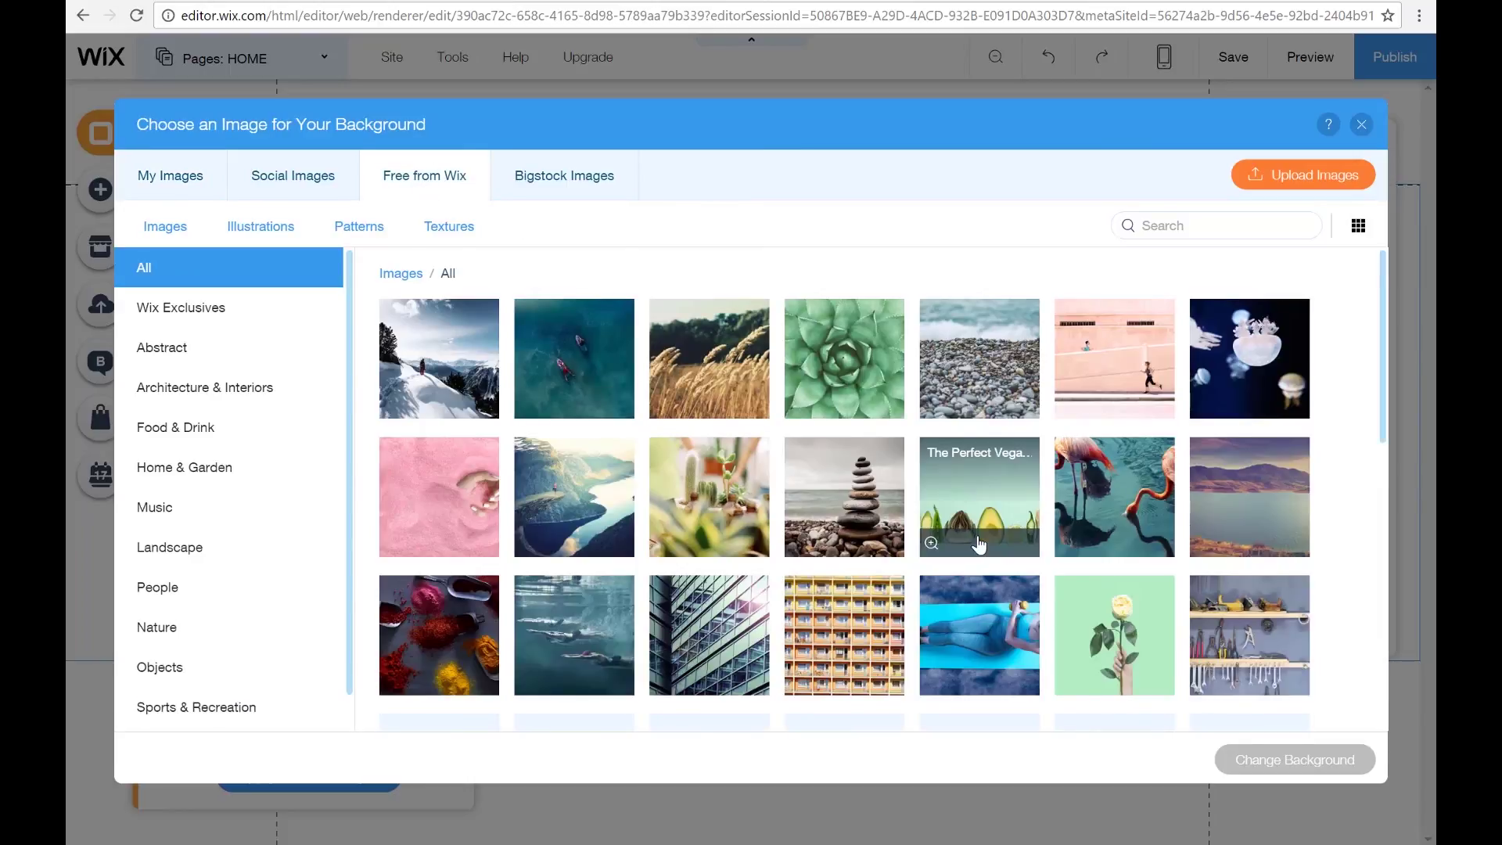
{"action": "scroll", "coordinate": [976, 543], "scroll_direction": "down", "scroll_amount": 5}
{"action": "scroll", "coordinate": [979, 544], "scroll_direction": "up", "scroll_amount": 5}
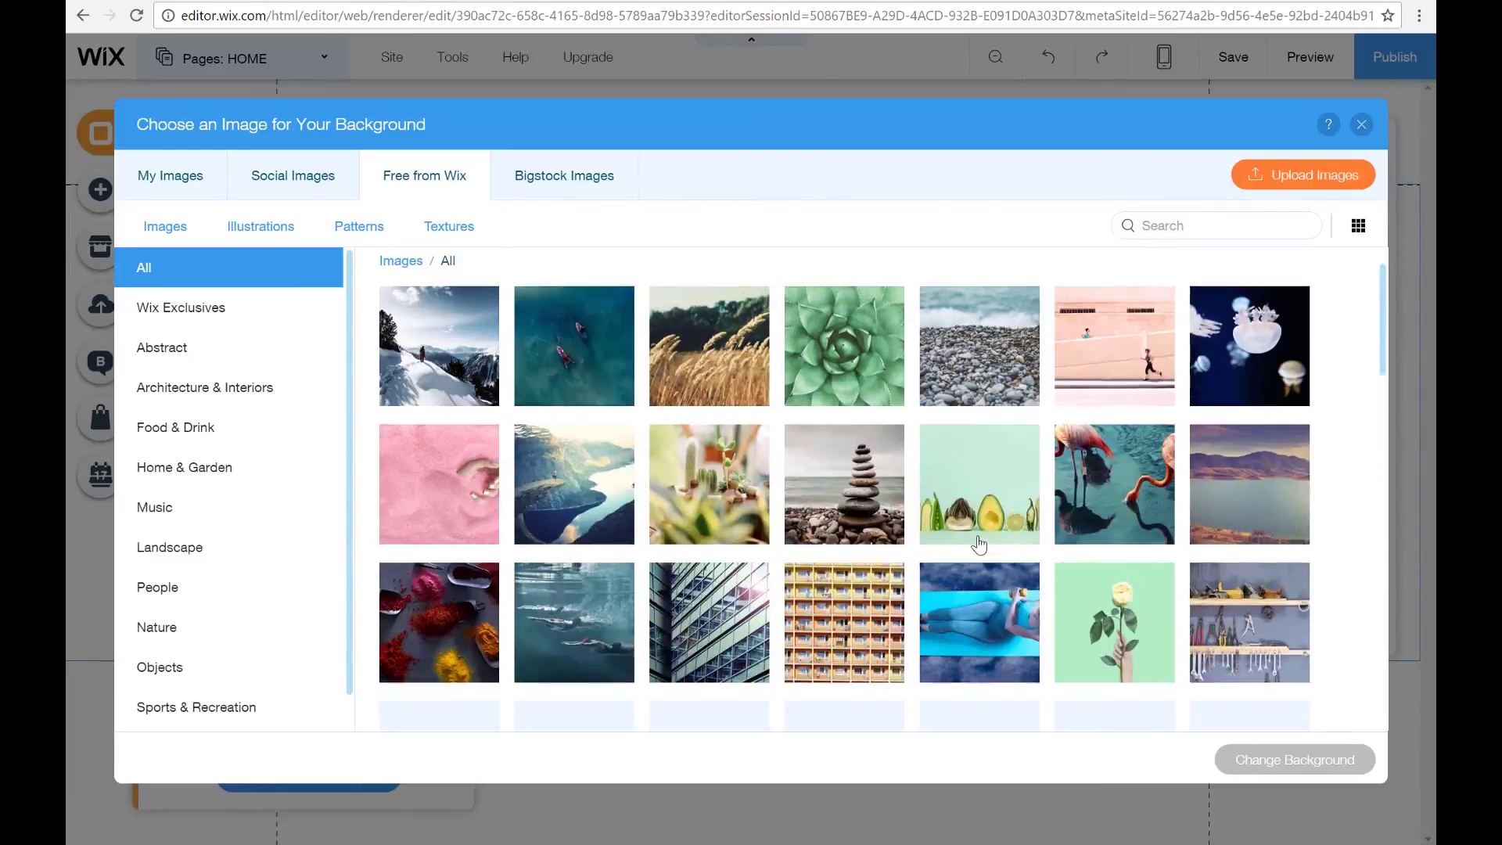
{"action": "scroll", "coordinate": [979, 543], "scroll_direction": "down", "scroll_amount": 1}
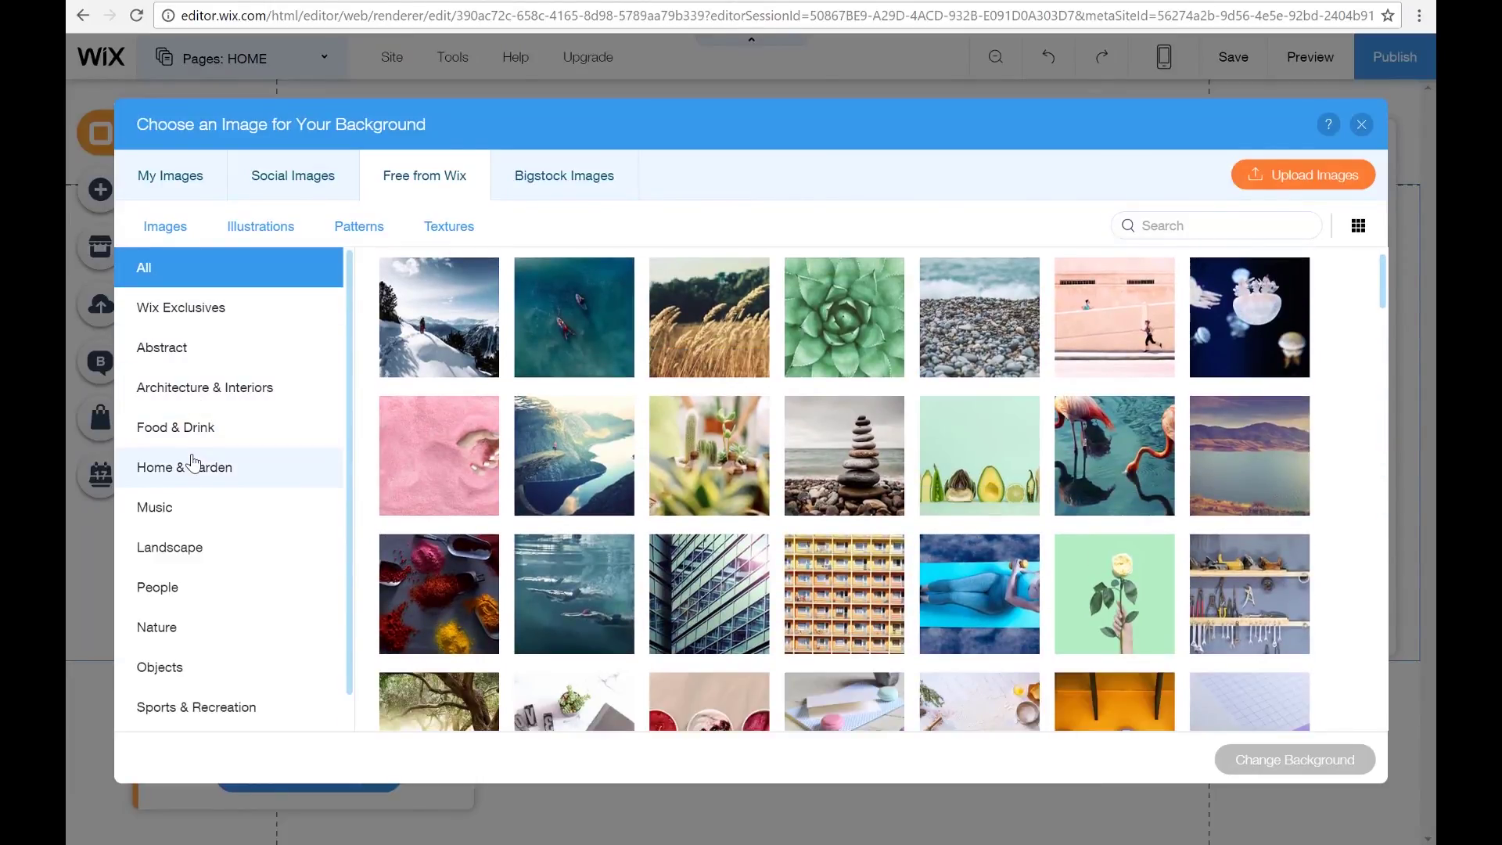
{"action": "scroll", "coordinate": [202, 466], "scroll_direction": "down", "scroll_amount": 1}
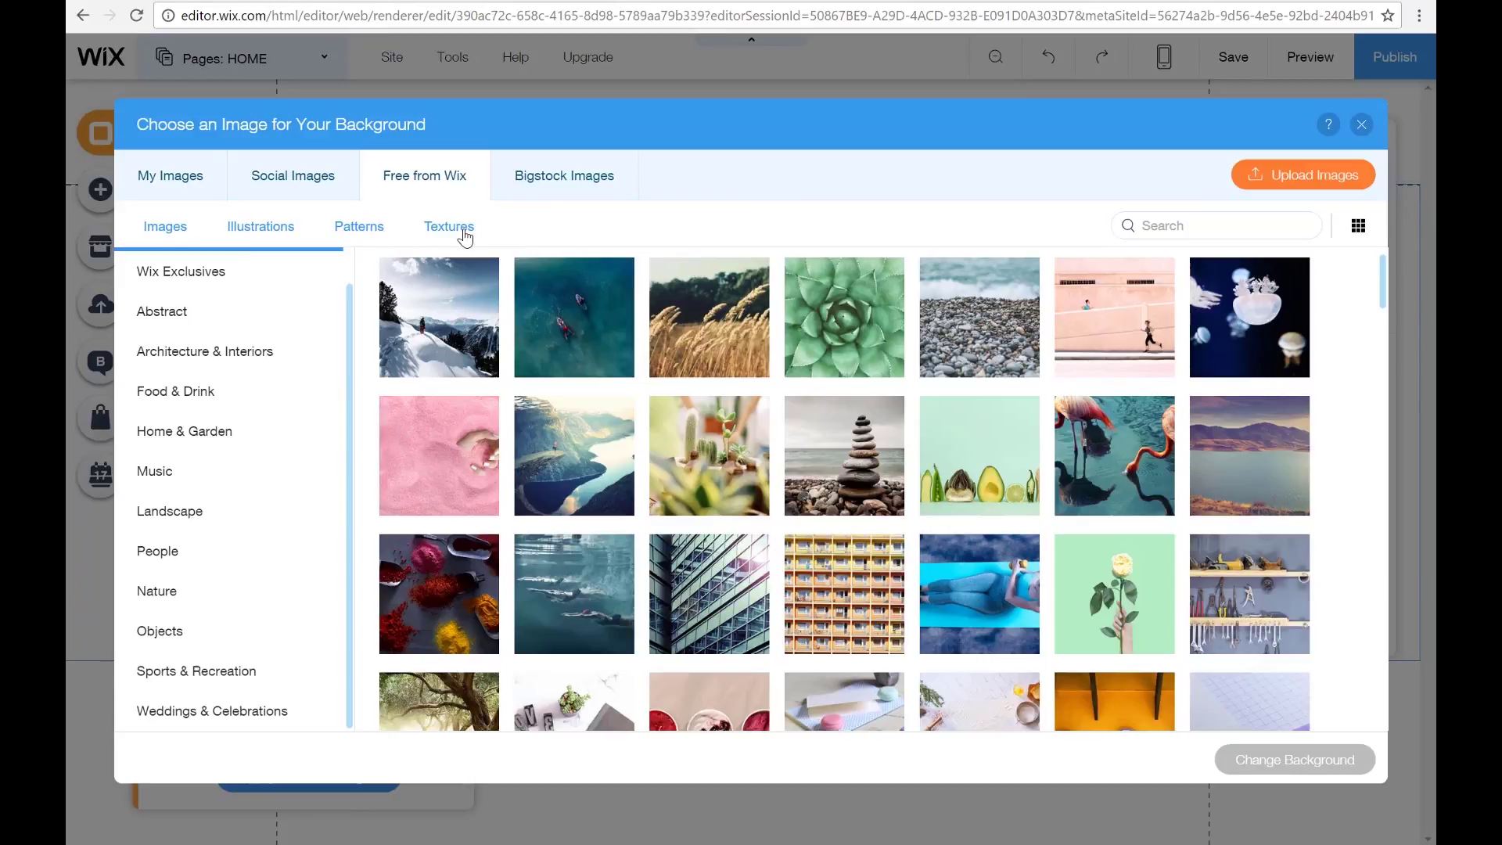
- Look through the free Wix patterns and textures offered as background images
{"action": "left_click", "coordinate": [354, 229]}
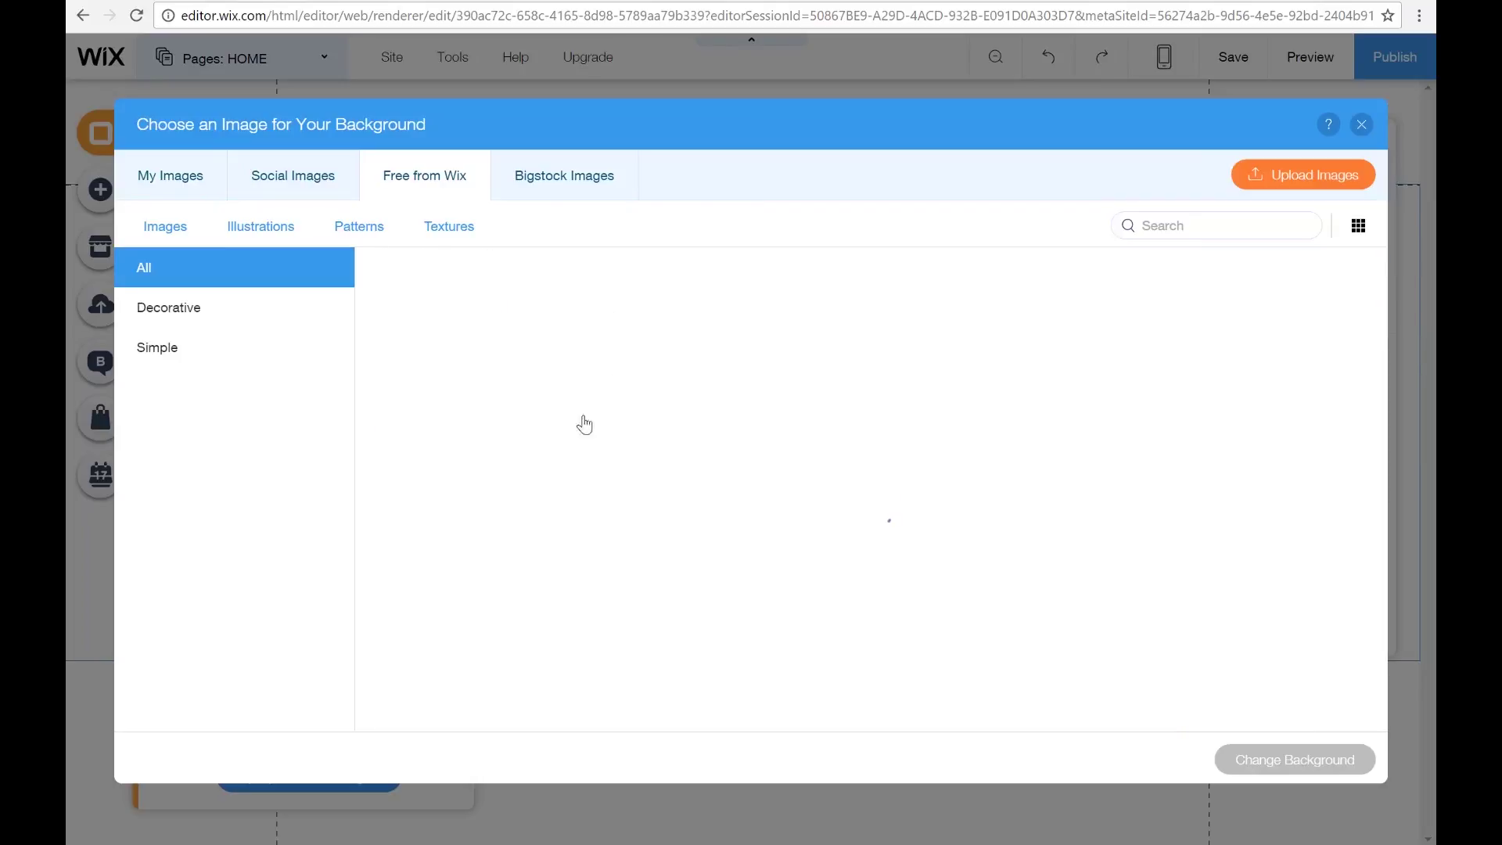
{"action": "left_click", "coordinate": [435, 240]}
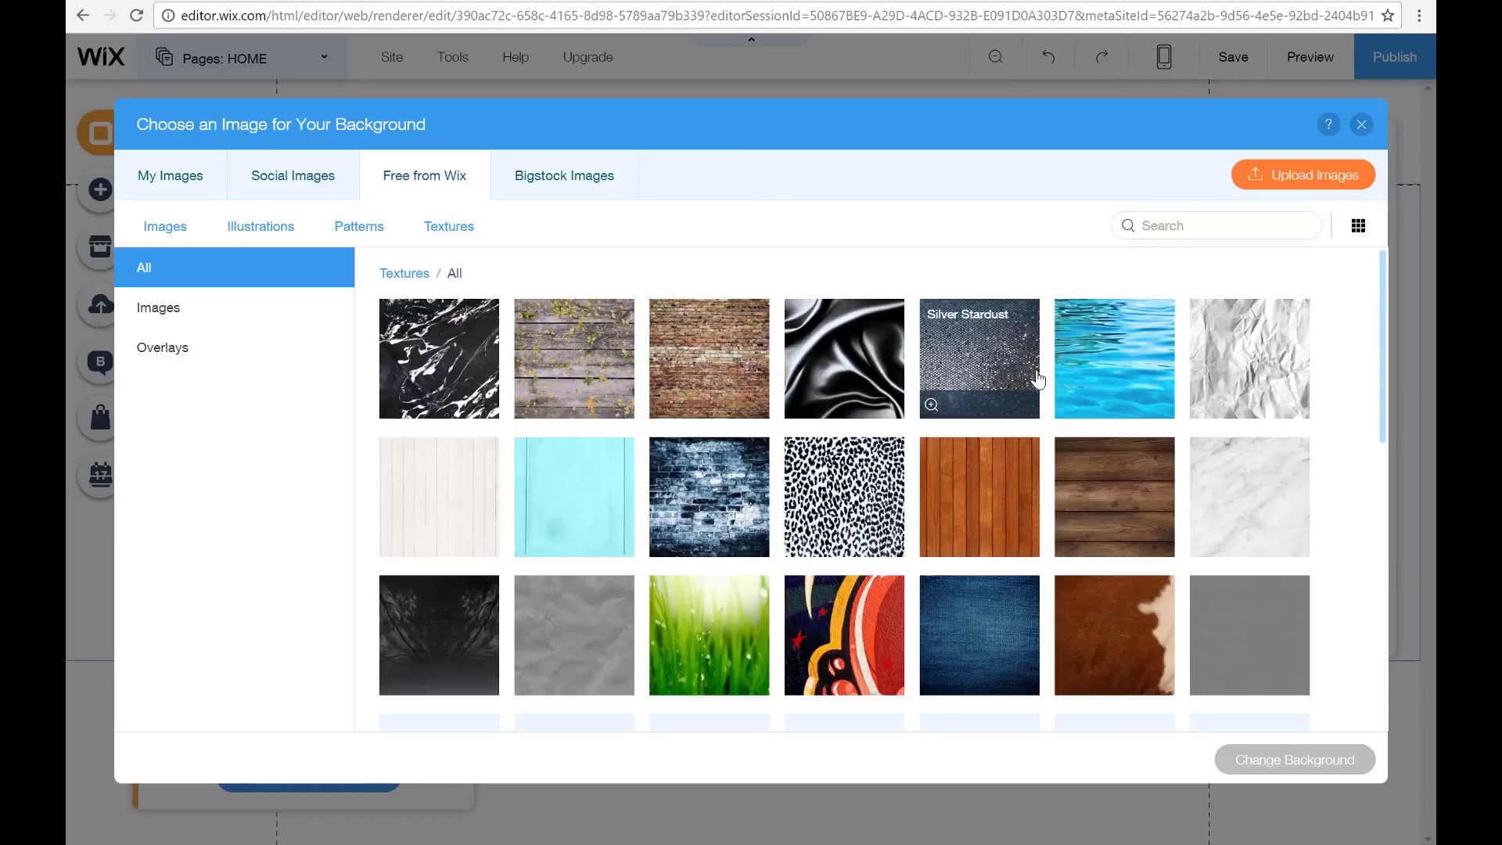
{"action": "scroll", "coordinate": [809, 525], "scroll_direction": "down", "scroll_amount": 3}
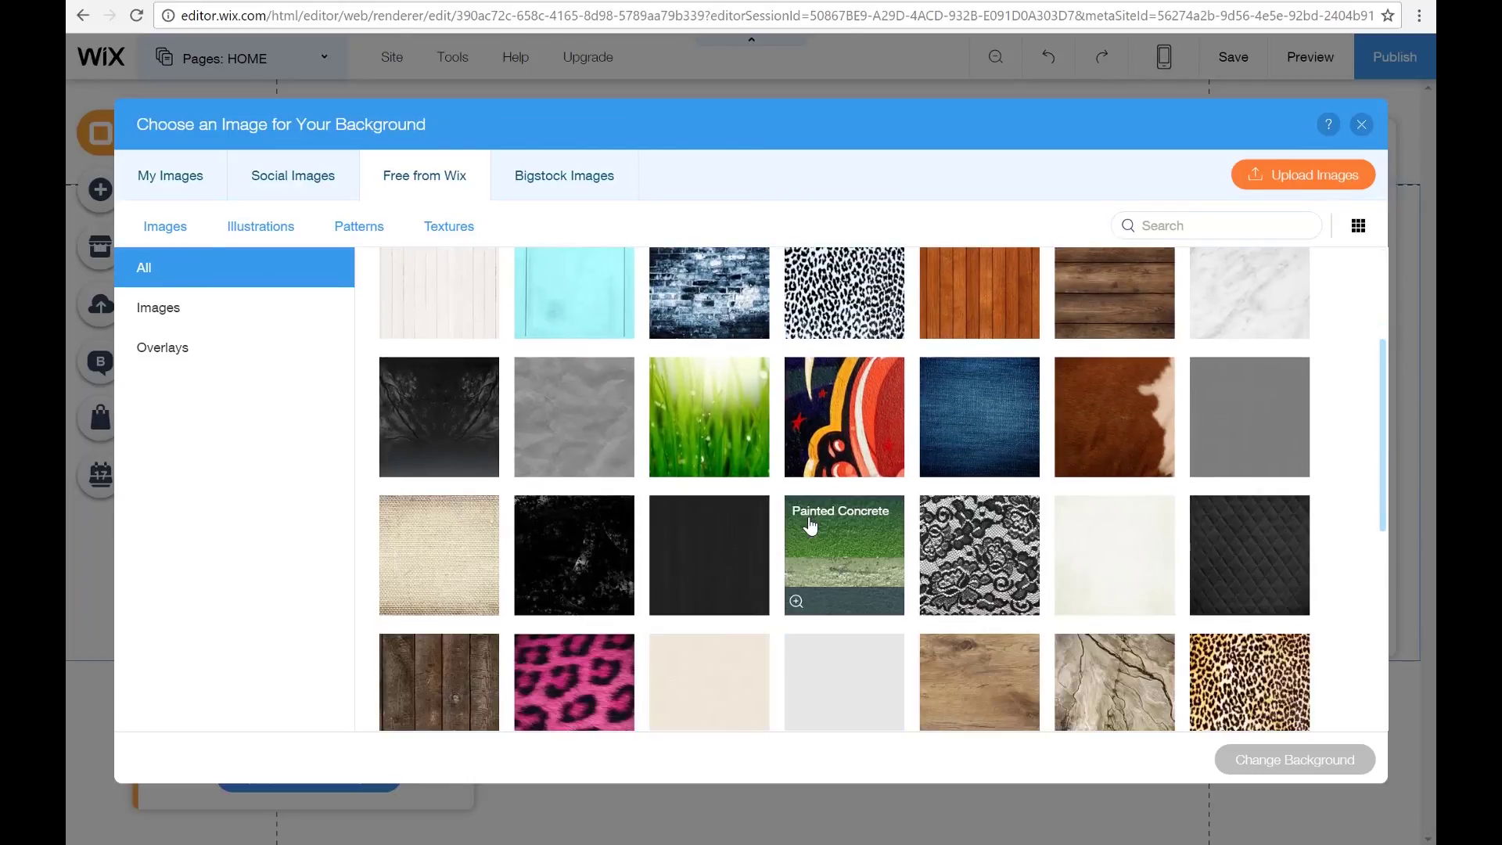
{"action": "scroll", "coordinate": [810, 516], "scroll_direction": "up", "scroll_amount": 3}
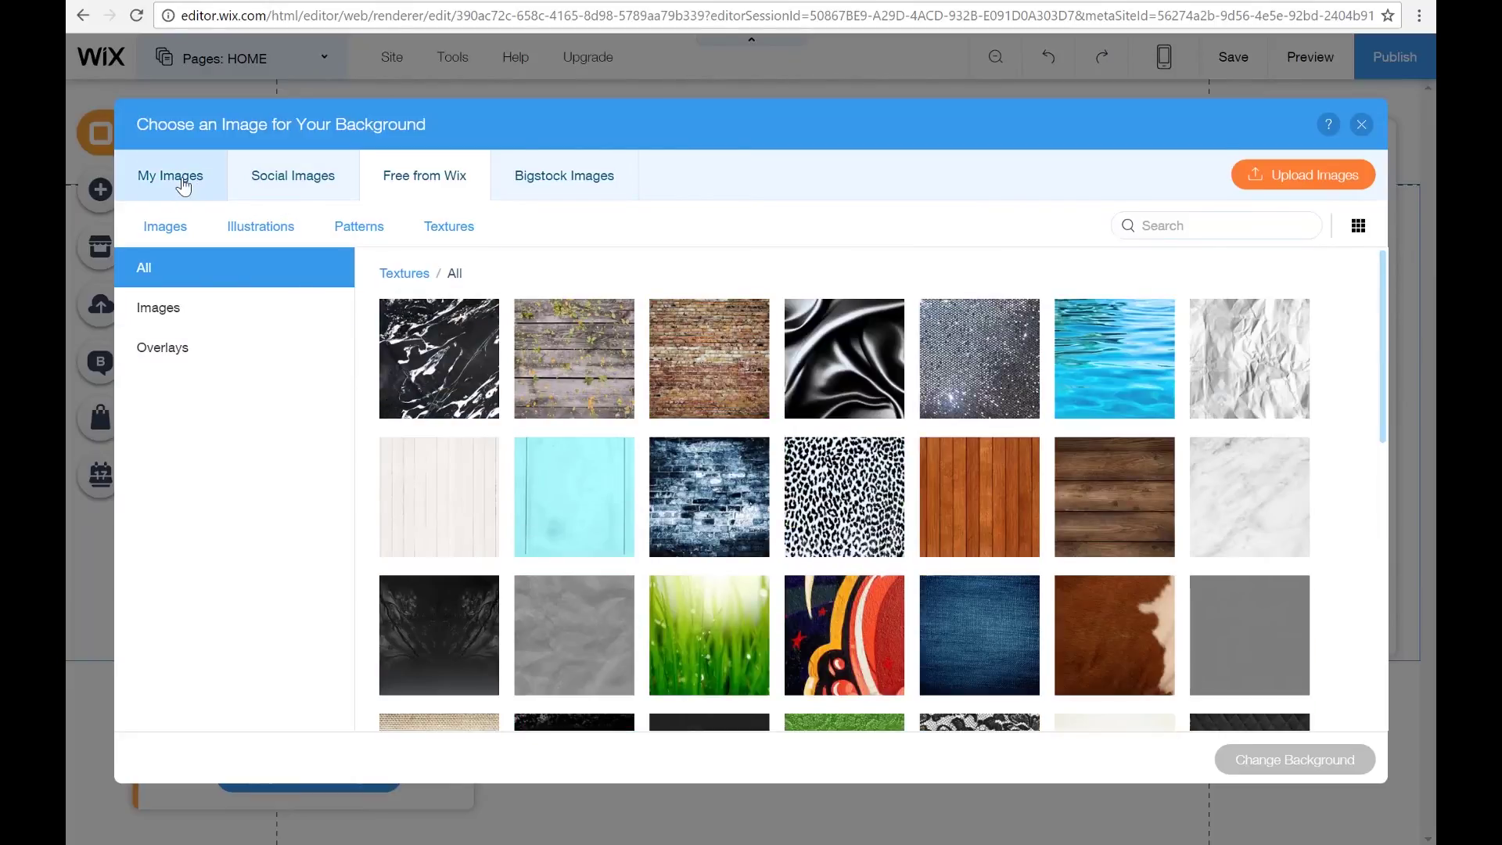
- Look through the site's own uploaded images as possible page backgrounds
{"action": "left_click", "coordinate": [182, 184]}
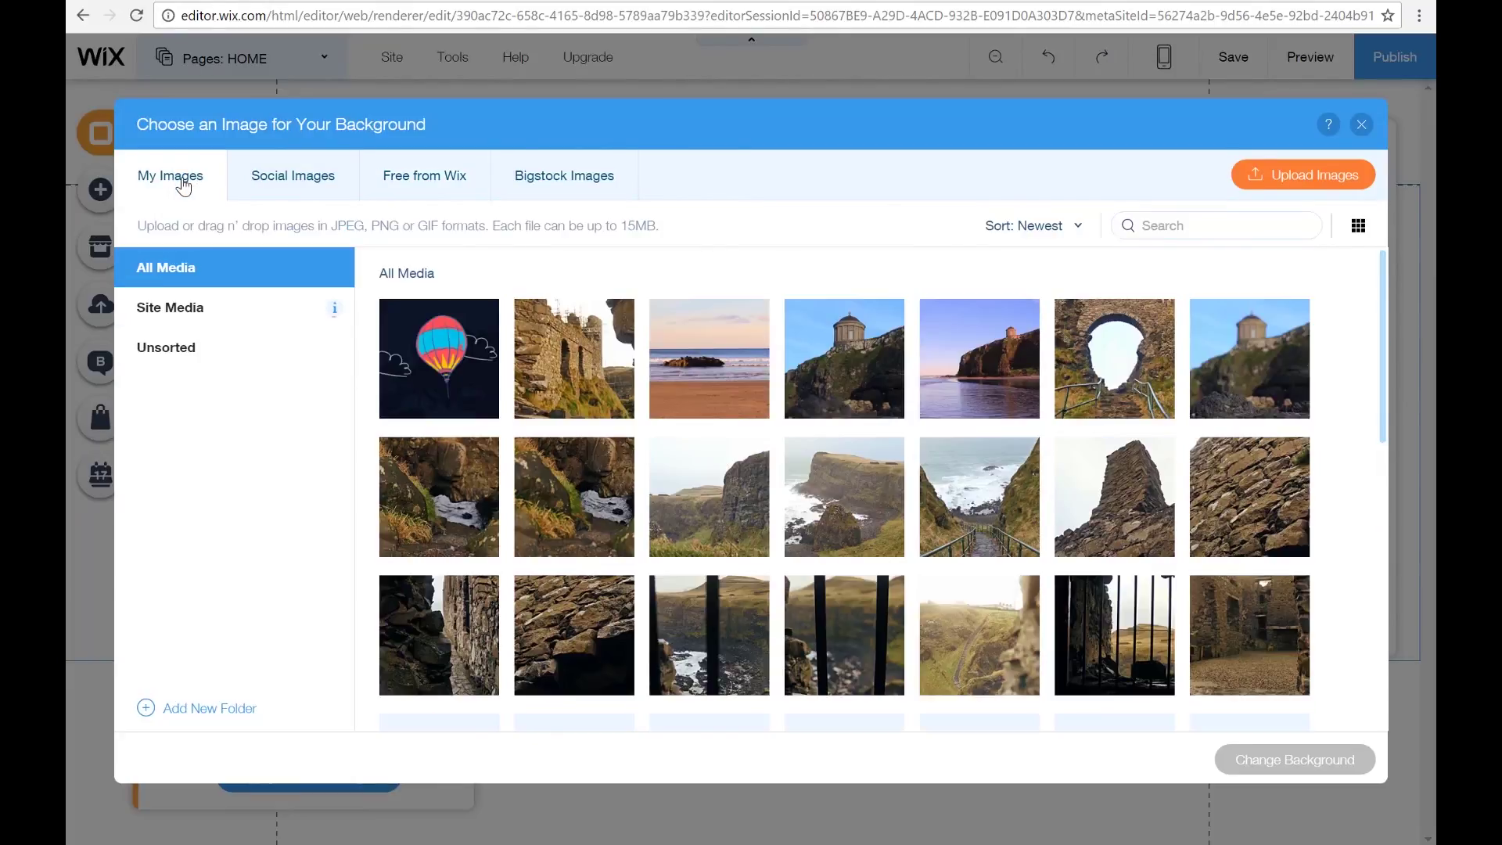
{"action": "mouse_move", "coordinate": [700, 373]}
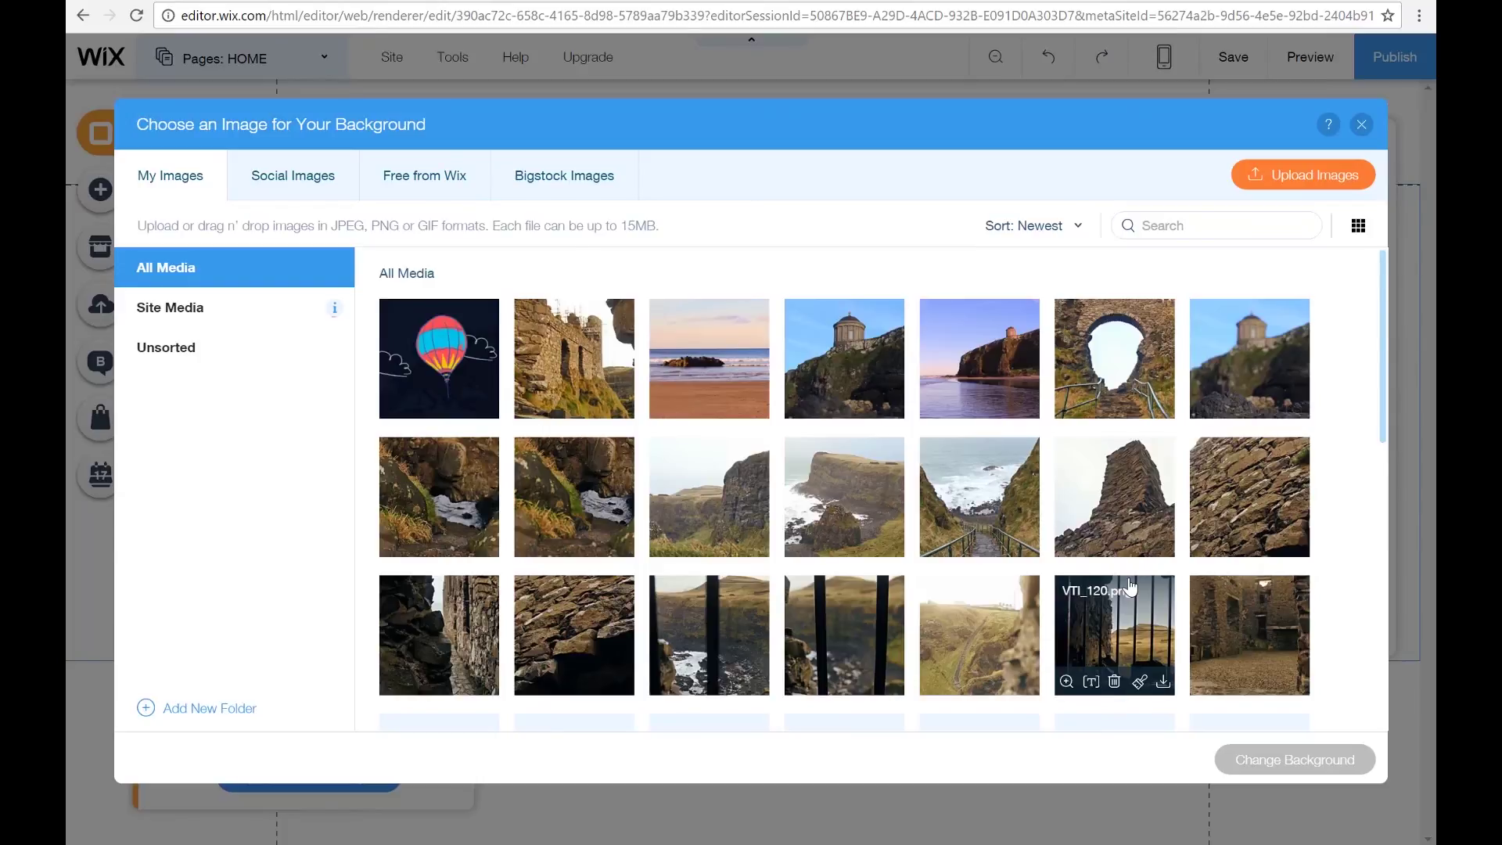
{"action": "scroll", "coordinate": [1126, 594], "scroll_direction": "down", "scroll_amount": 5}
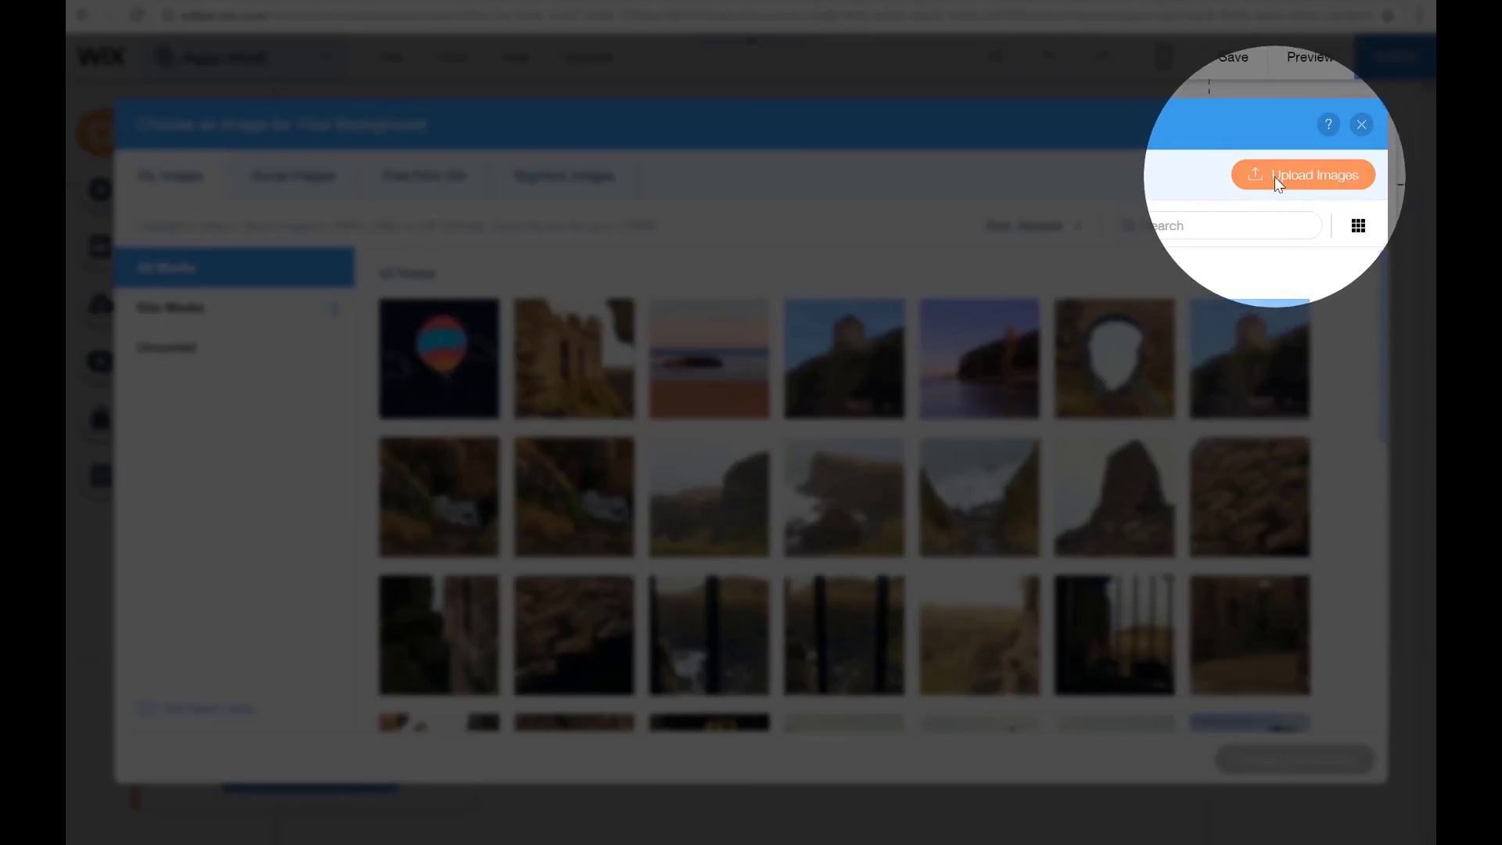
- Try to upload the photo "GIANTS CAUSEWAY TOUR - Northern Ireland's Most Famous Location" from the Visual Tours Ireland folder
{"action": "left_click", "coordinate": [1278, 179]}
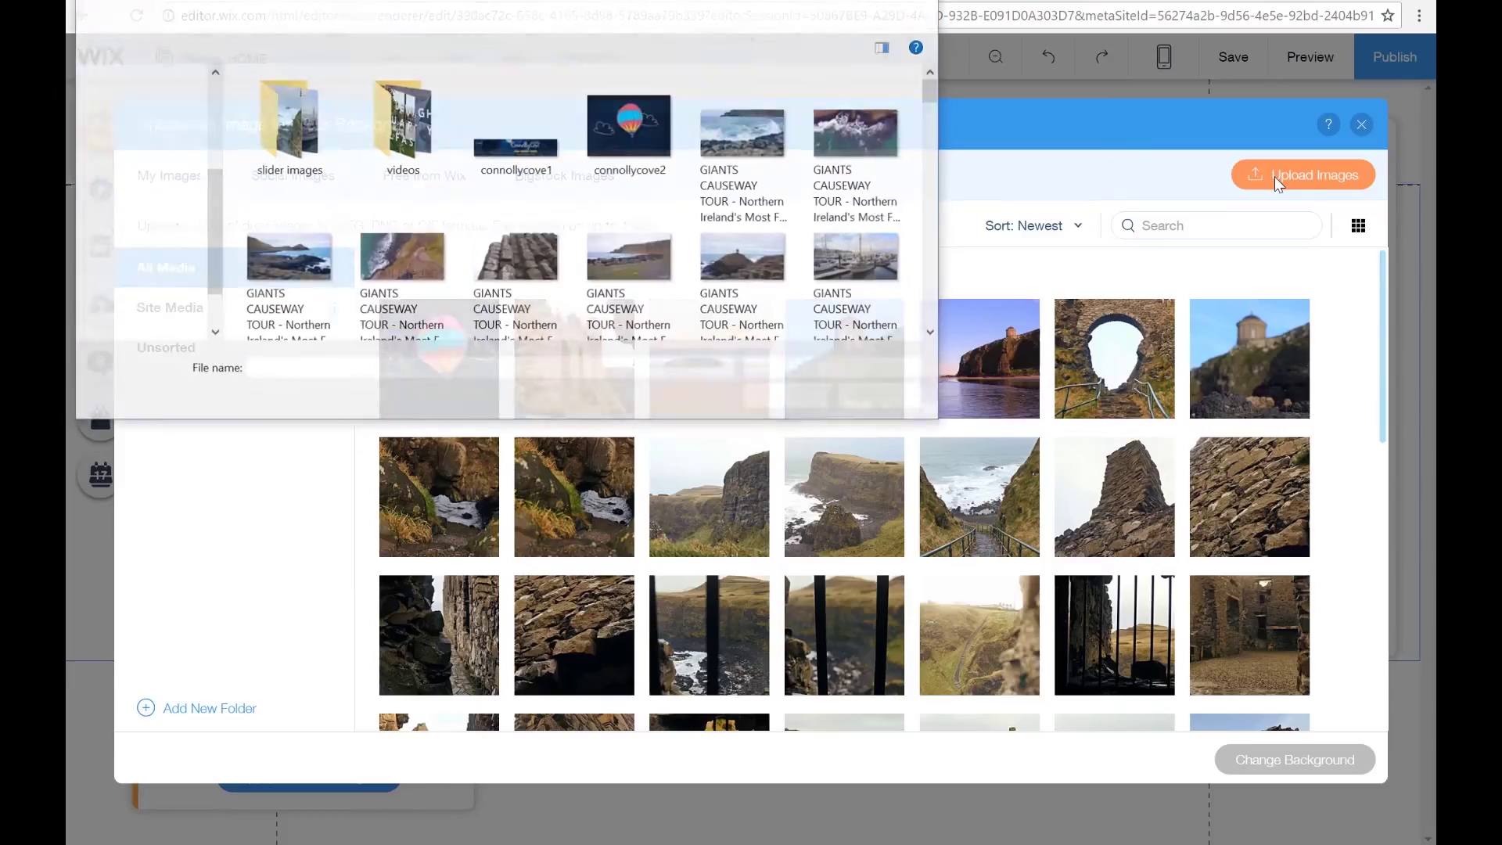
{"action": "left_click", "coordinate": [745, 137]}
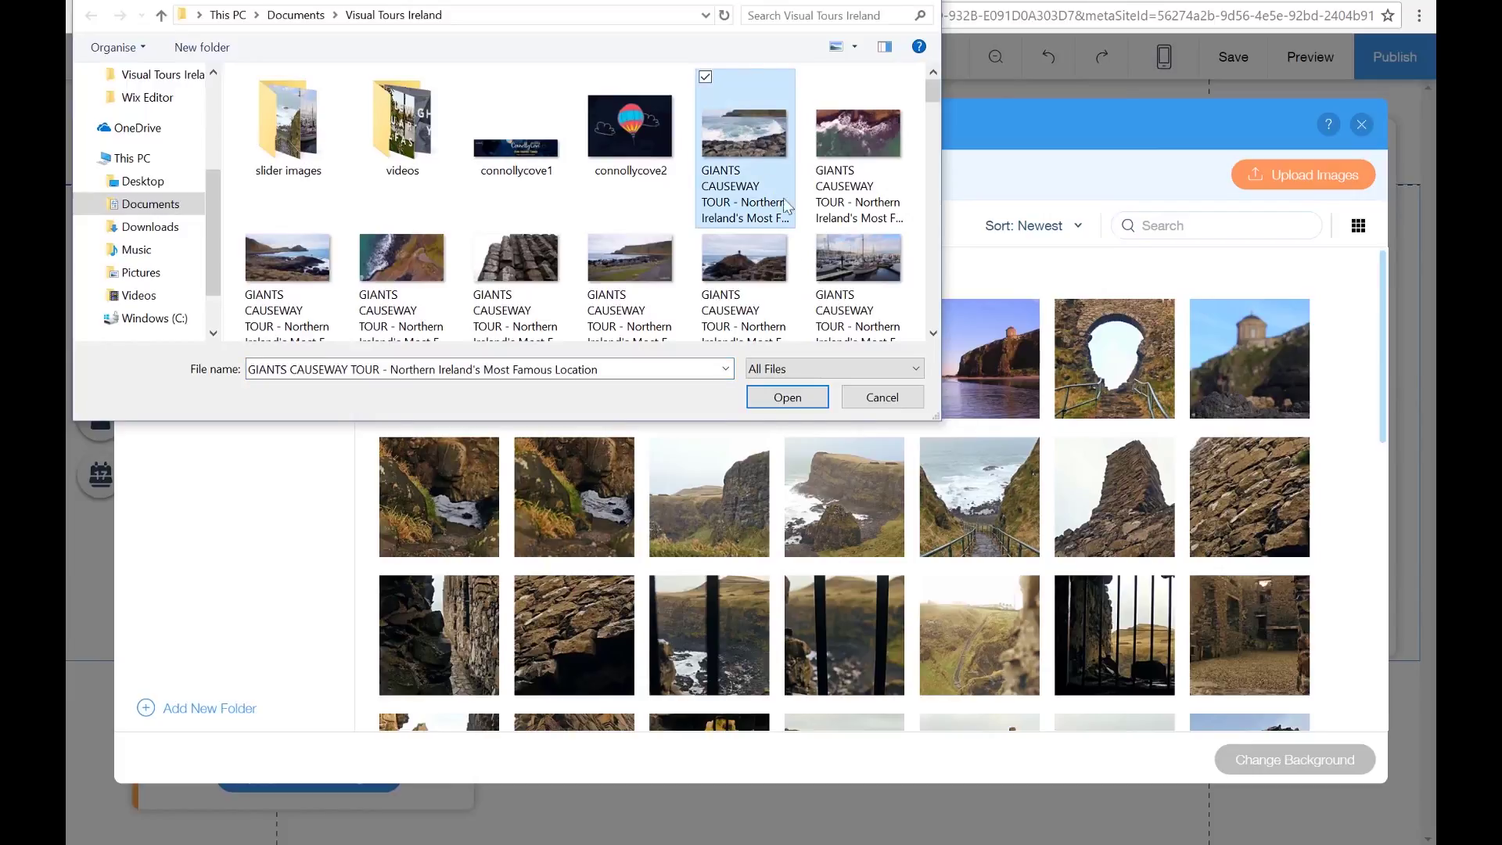
{"action": "left_click", "coordinate": [787, 398]}
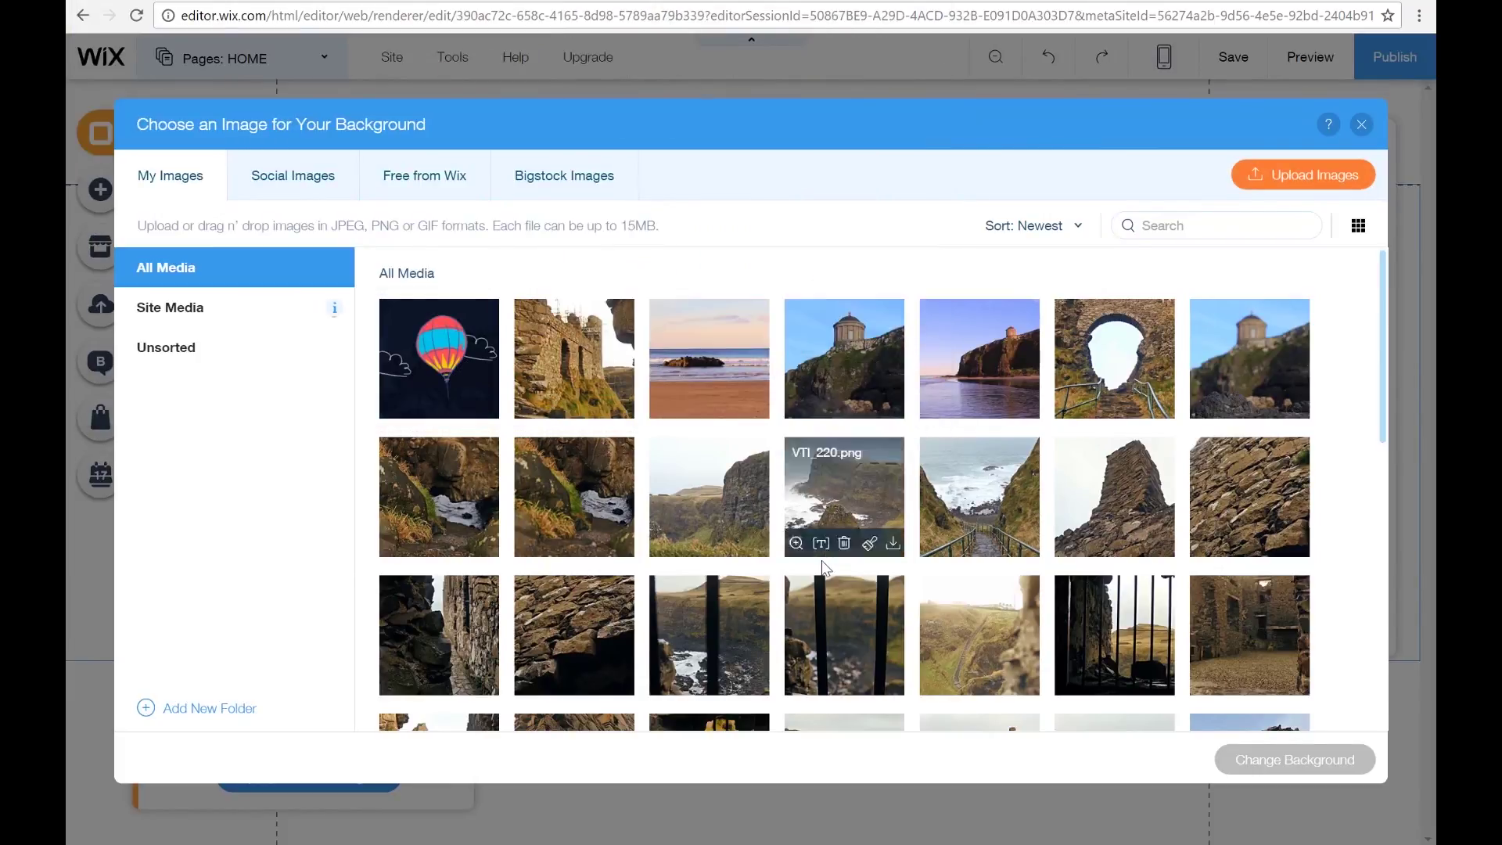
- Set the uploaded photo of the dark fence post against the sky as the HOME page background
{"action": "scroll", "coordinate": [825, 568], "scroll_direction": "down", "scroll_amount": 5}
{"action": "scroll", "coordinate": [826, 569], "scroll_direction": "down", "scroll_amount": 4}
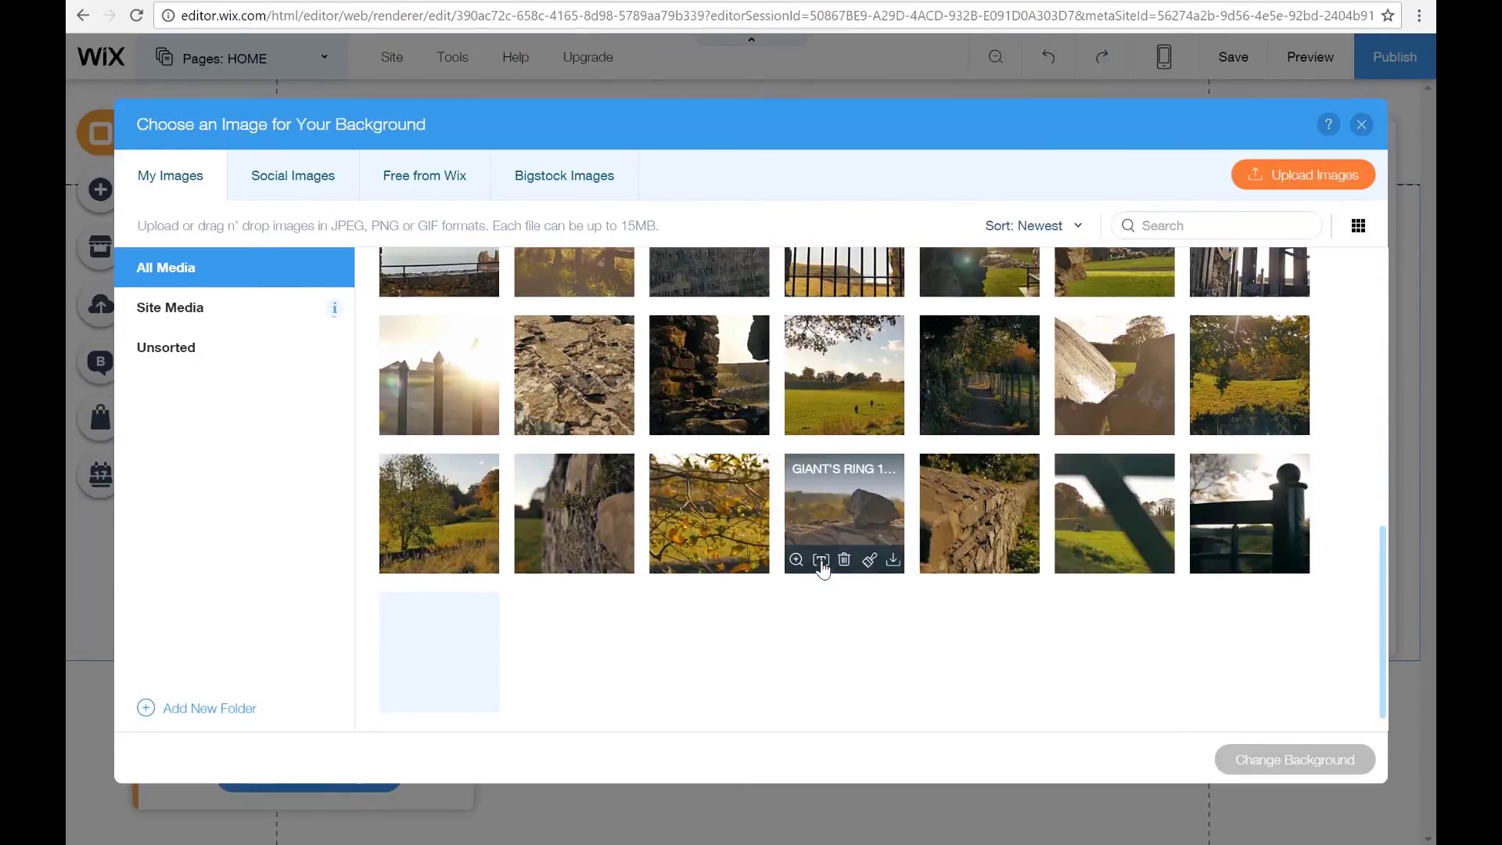
{"action": "left_click", "coordinate": [1236, 511]}
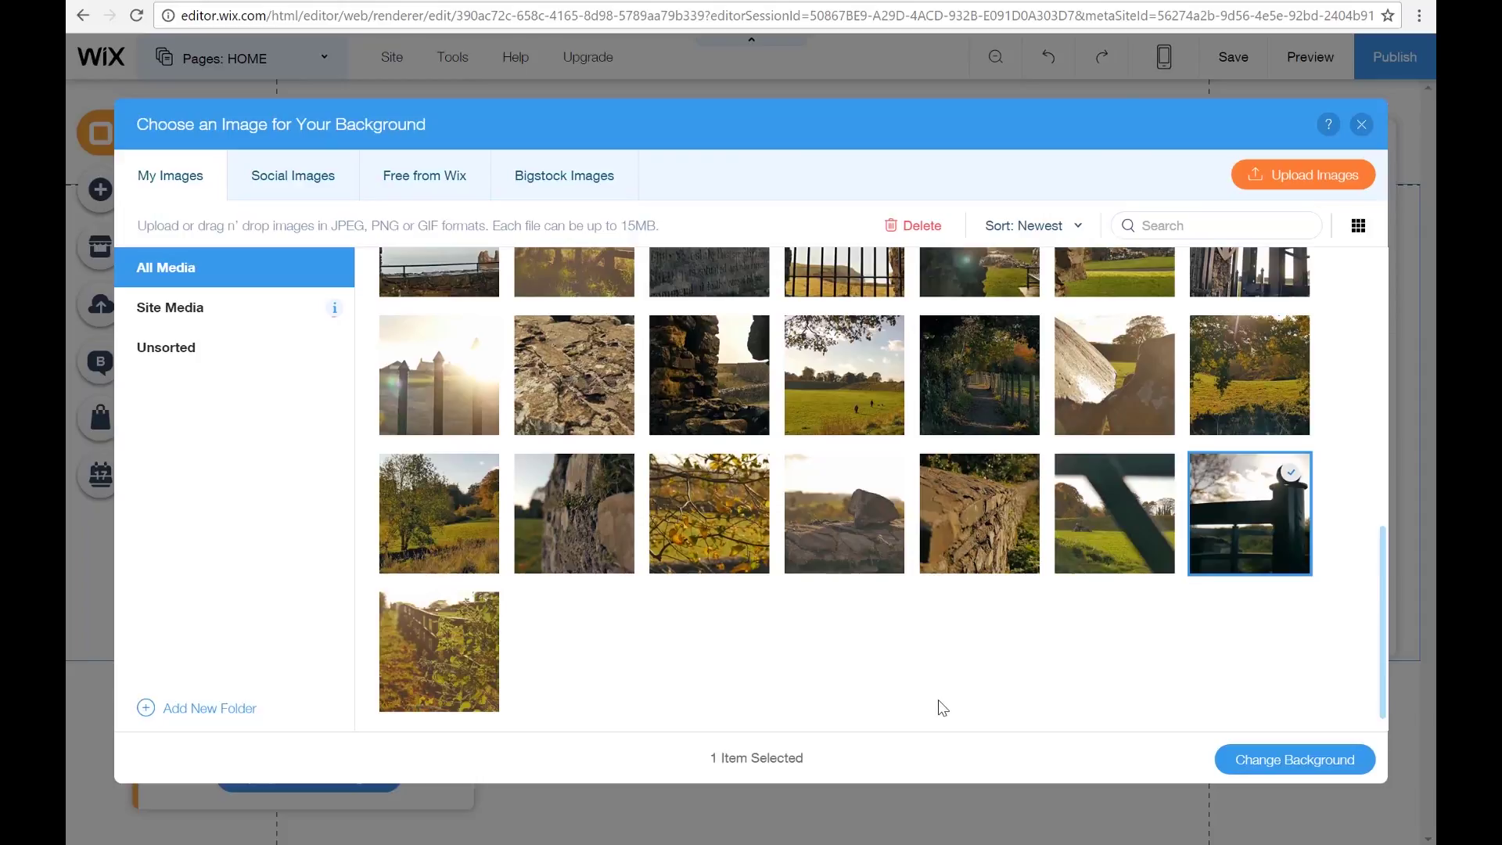
{"action": "left_click", "coordinate": [1271, 775]}
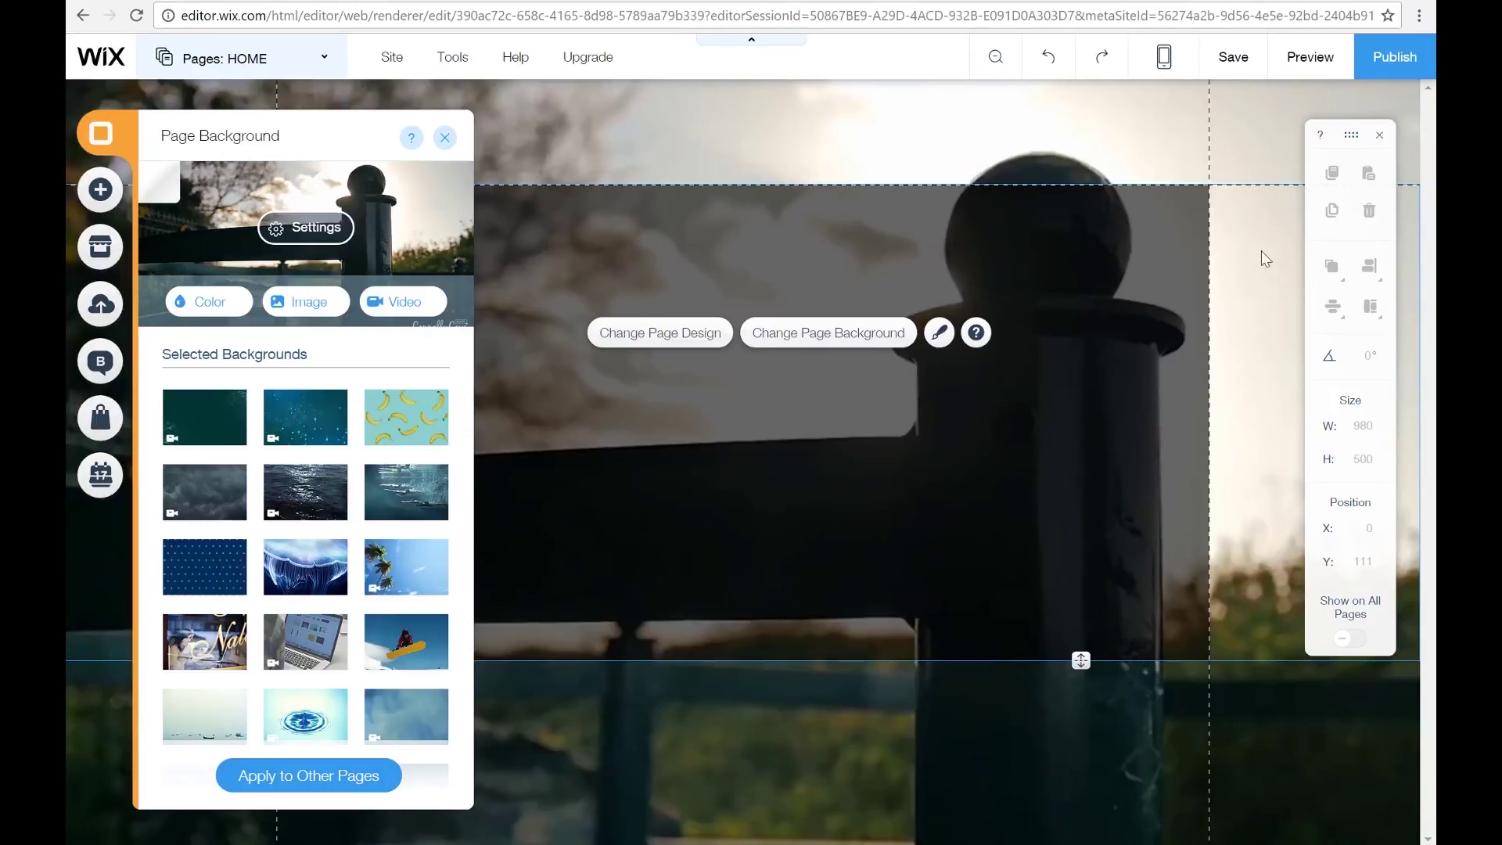
- Try to upload the Grianan Of Alieach video from the videos folder as a background video
{"action": "left_click", "coordinate": [399, 321]}
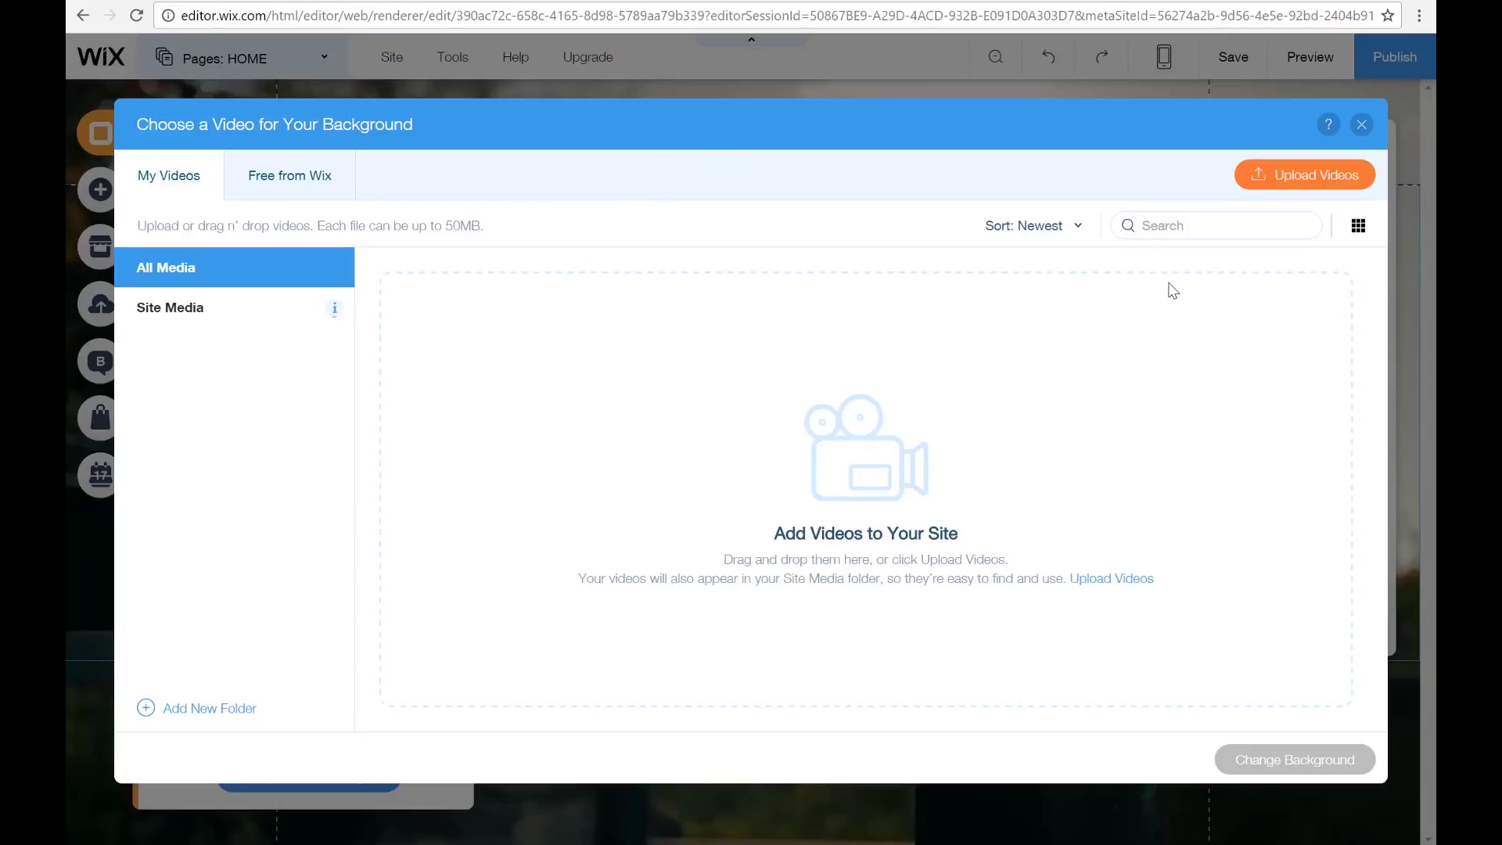
{"action": "left_click", "coordinate": [1299, 177]}
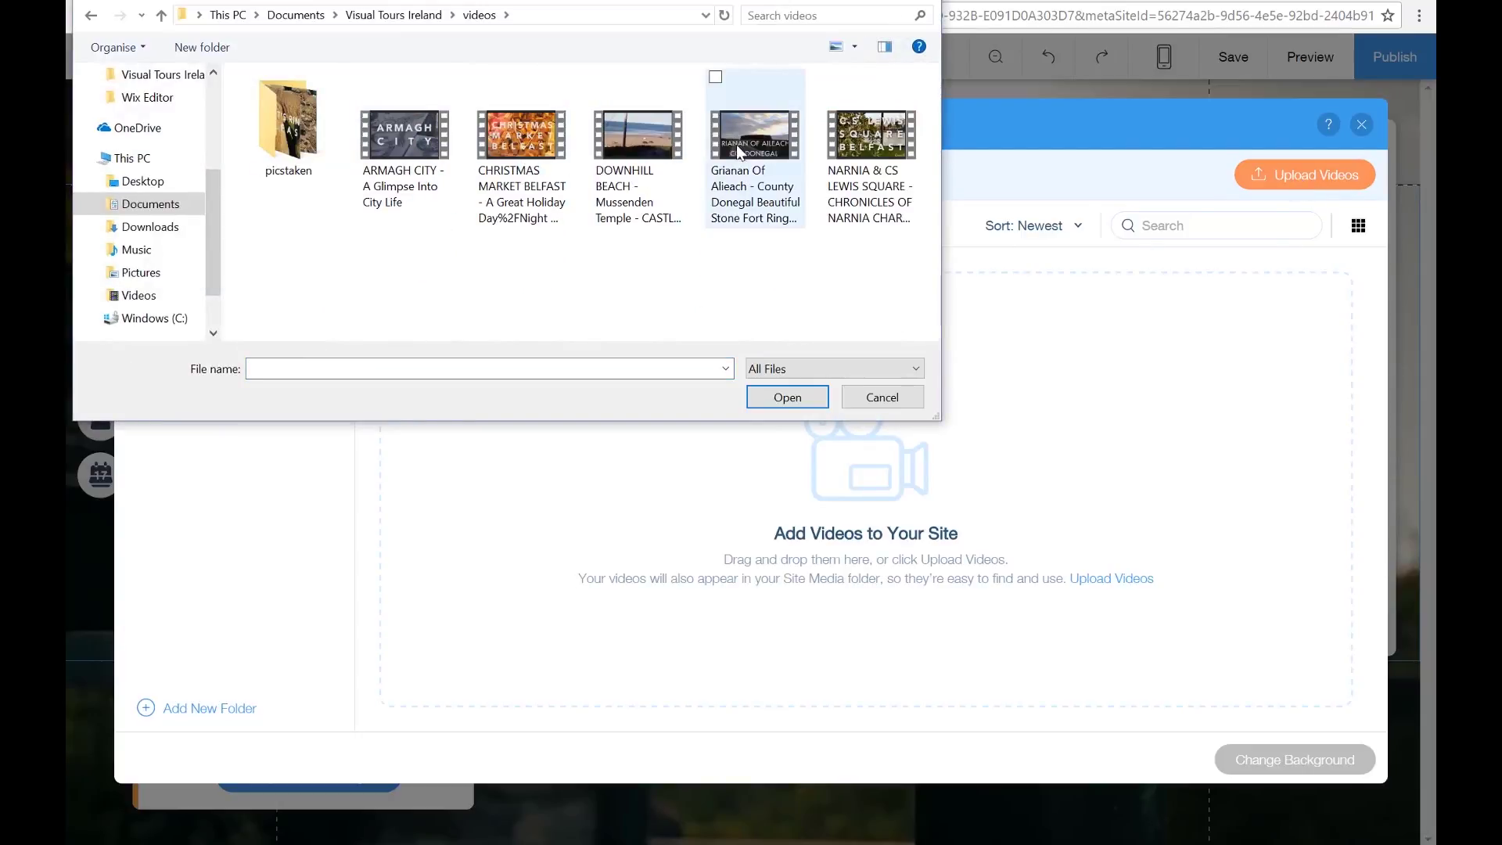
{"action": "left_click", "coordinate": [735, 144]}
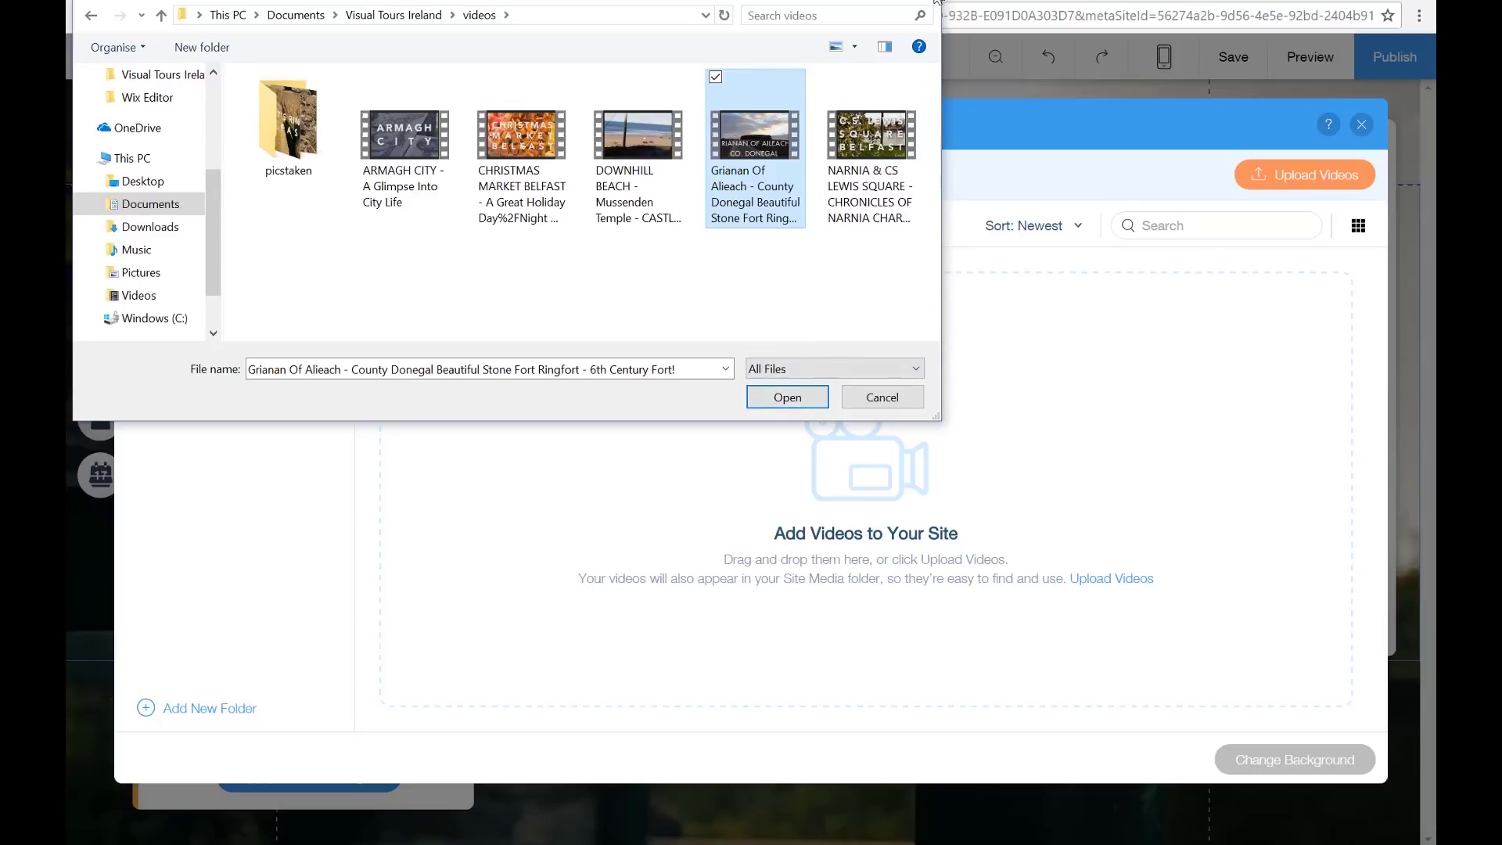
{"action": "left_click", "coordinate": [773, 401]}
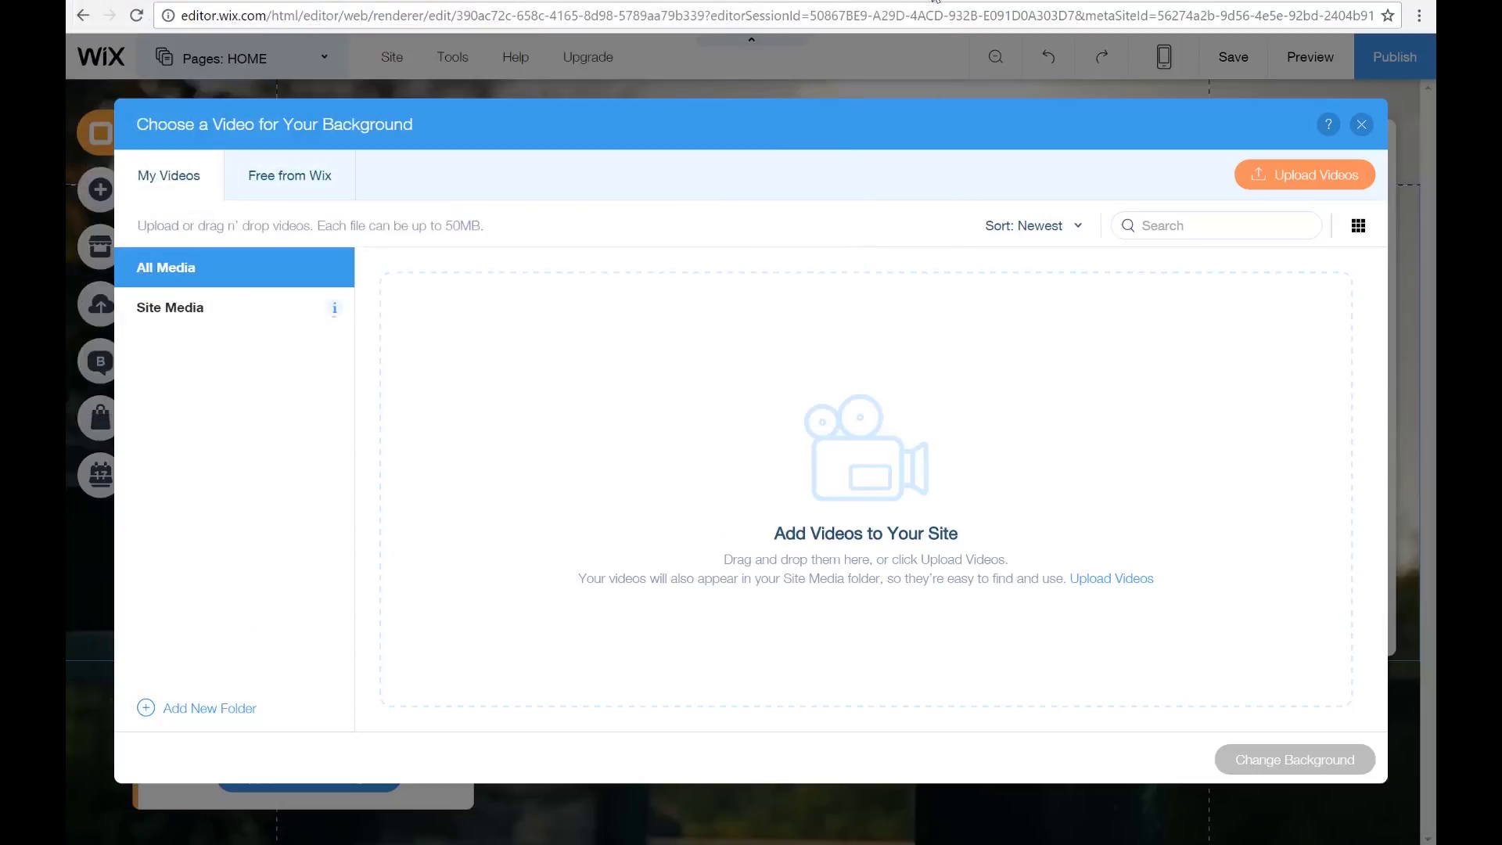
- Browse the free Wix background videos and close the video chooser without picking one
{"action": "left_click", "coordinate": [304, 183]}
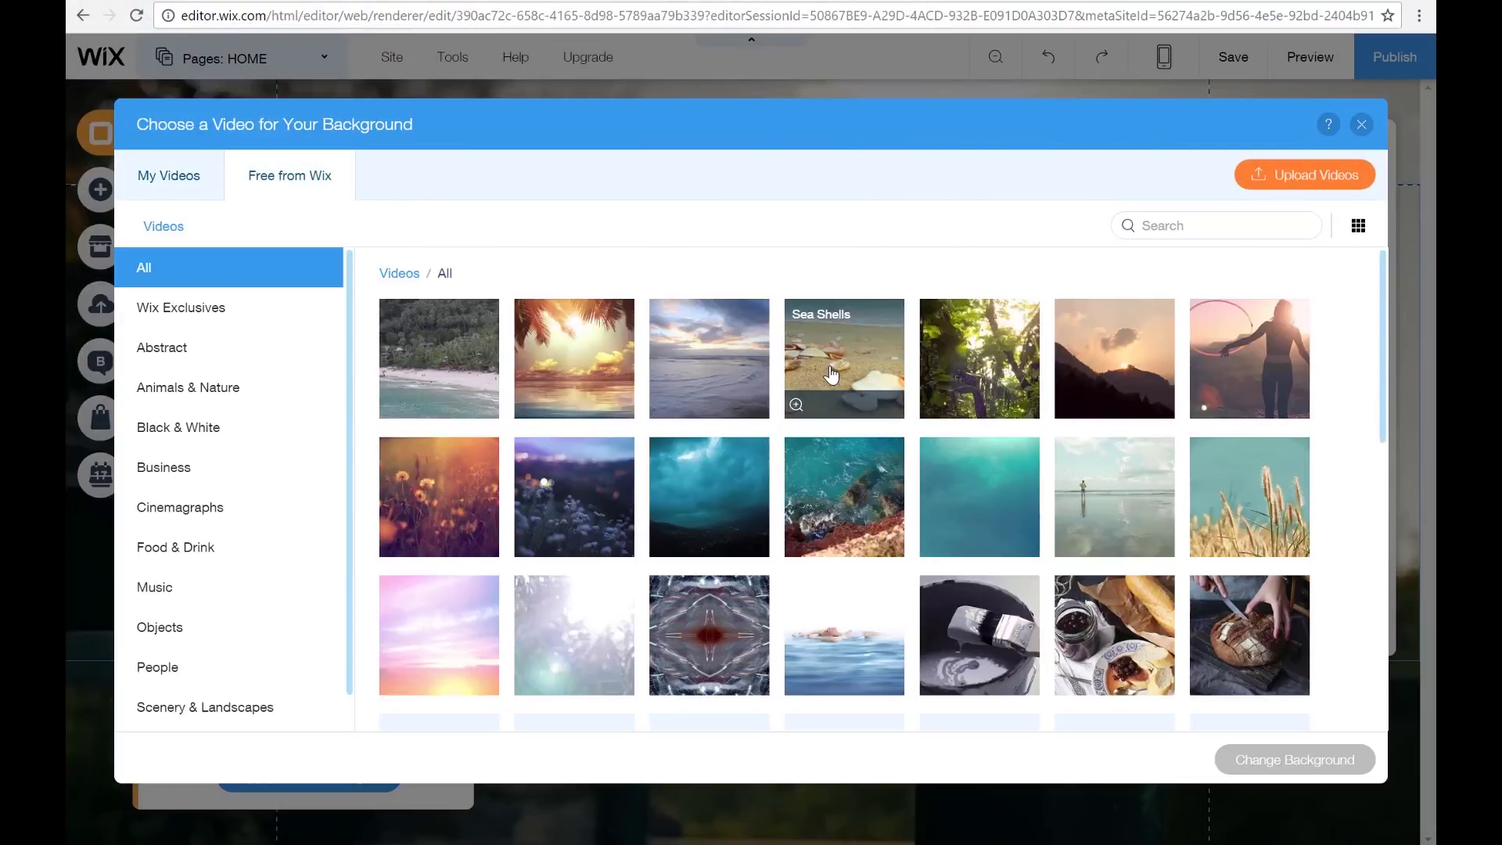
{"action": "scroll", "coordinate": [831, 376], "scroll_direction": "down", "scroll_amount": 5}
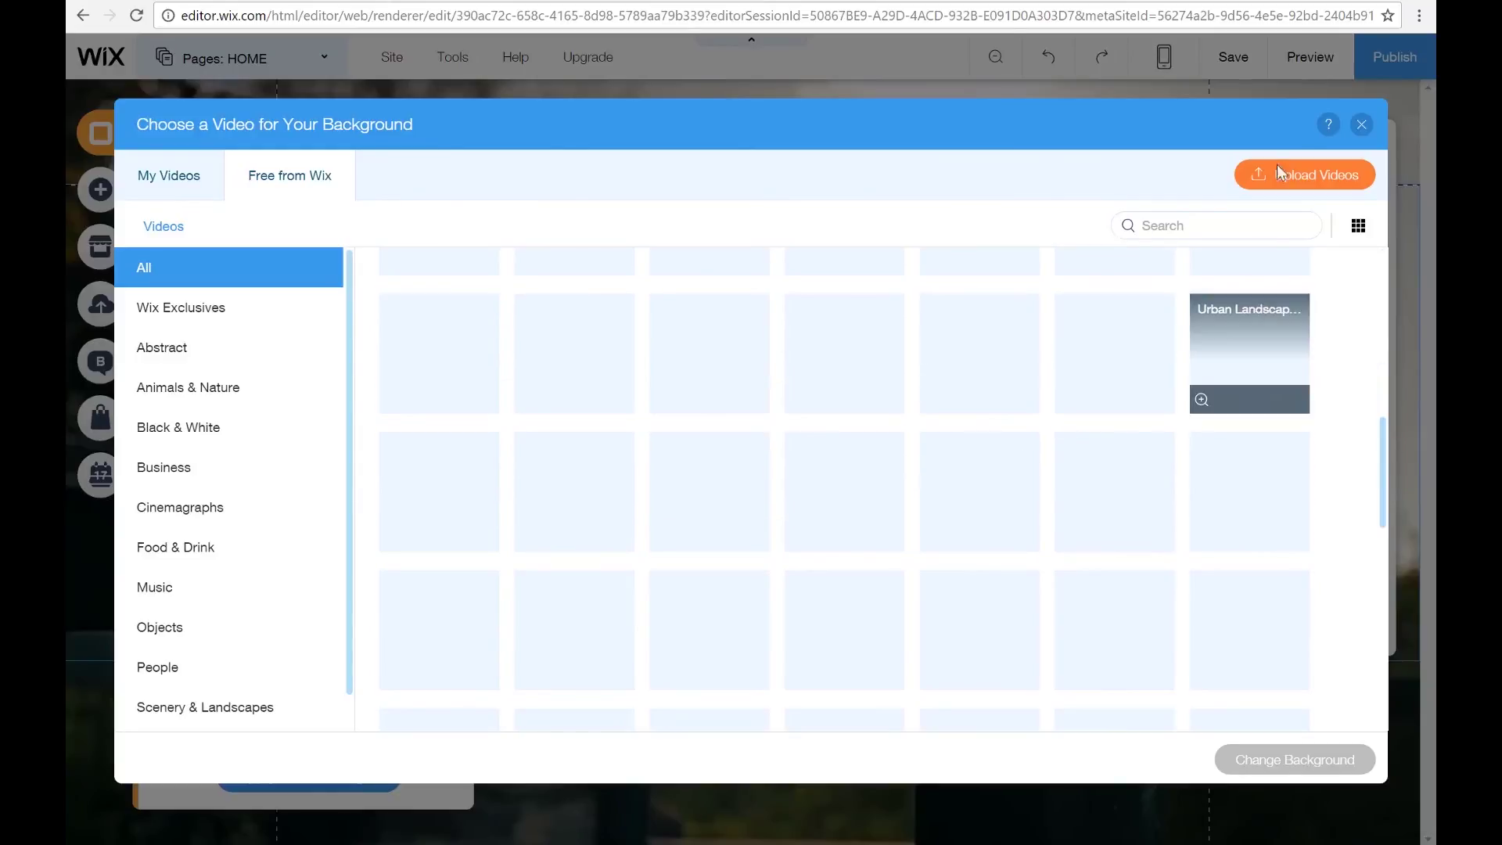
{"action": "left_click", "coordinate": [1360, 129]}
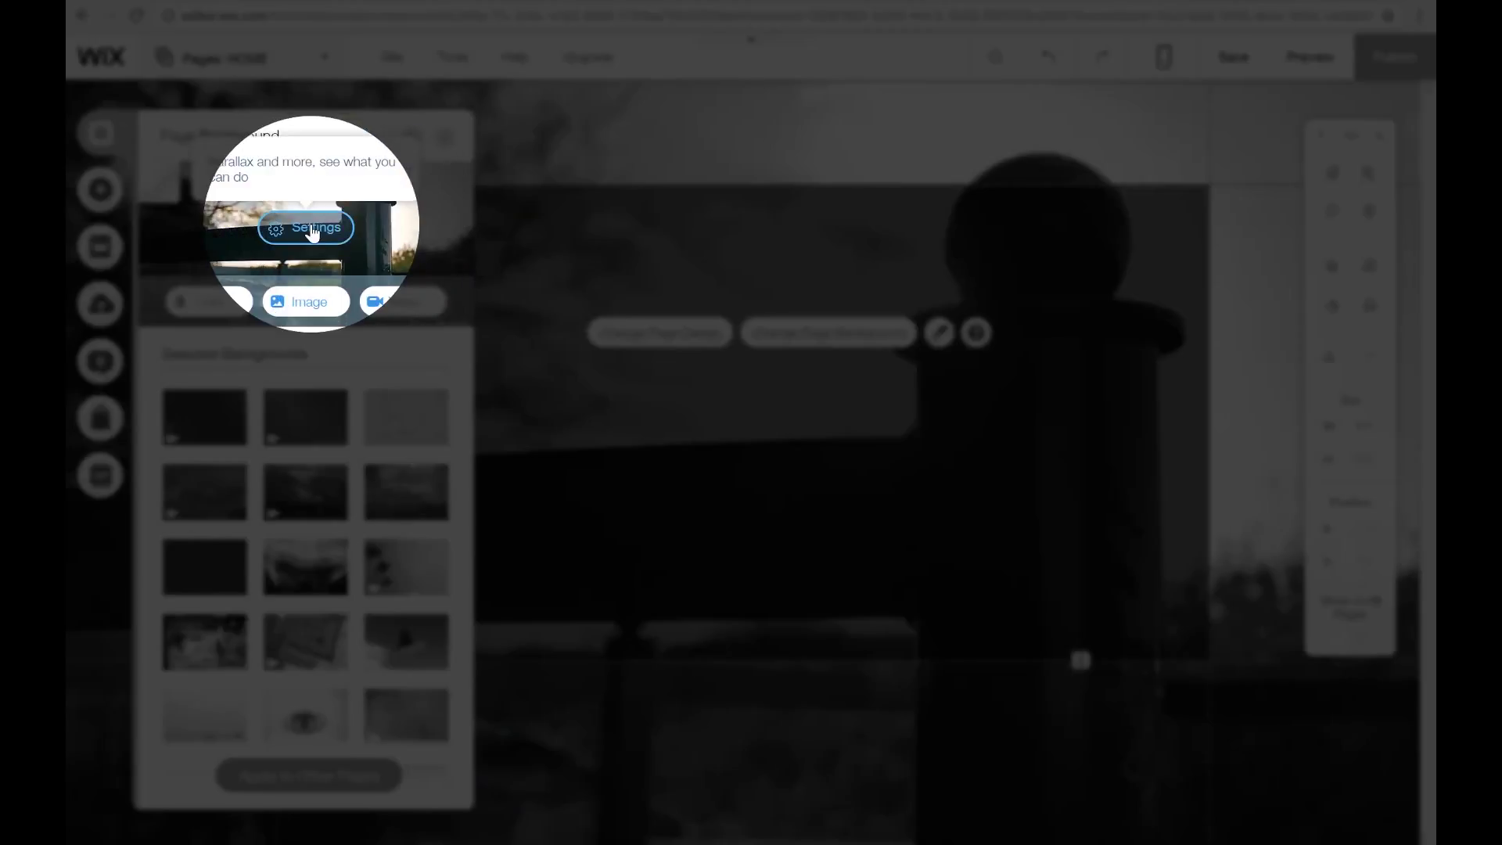
- In the background image settings, try the None and Parallax scroll effects and set the effect to Freeze
{"action": "left_click", "coordinate": [313, 229]}
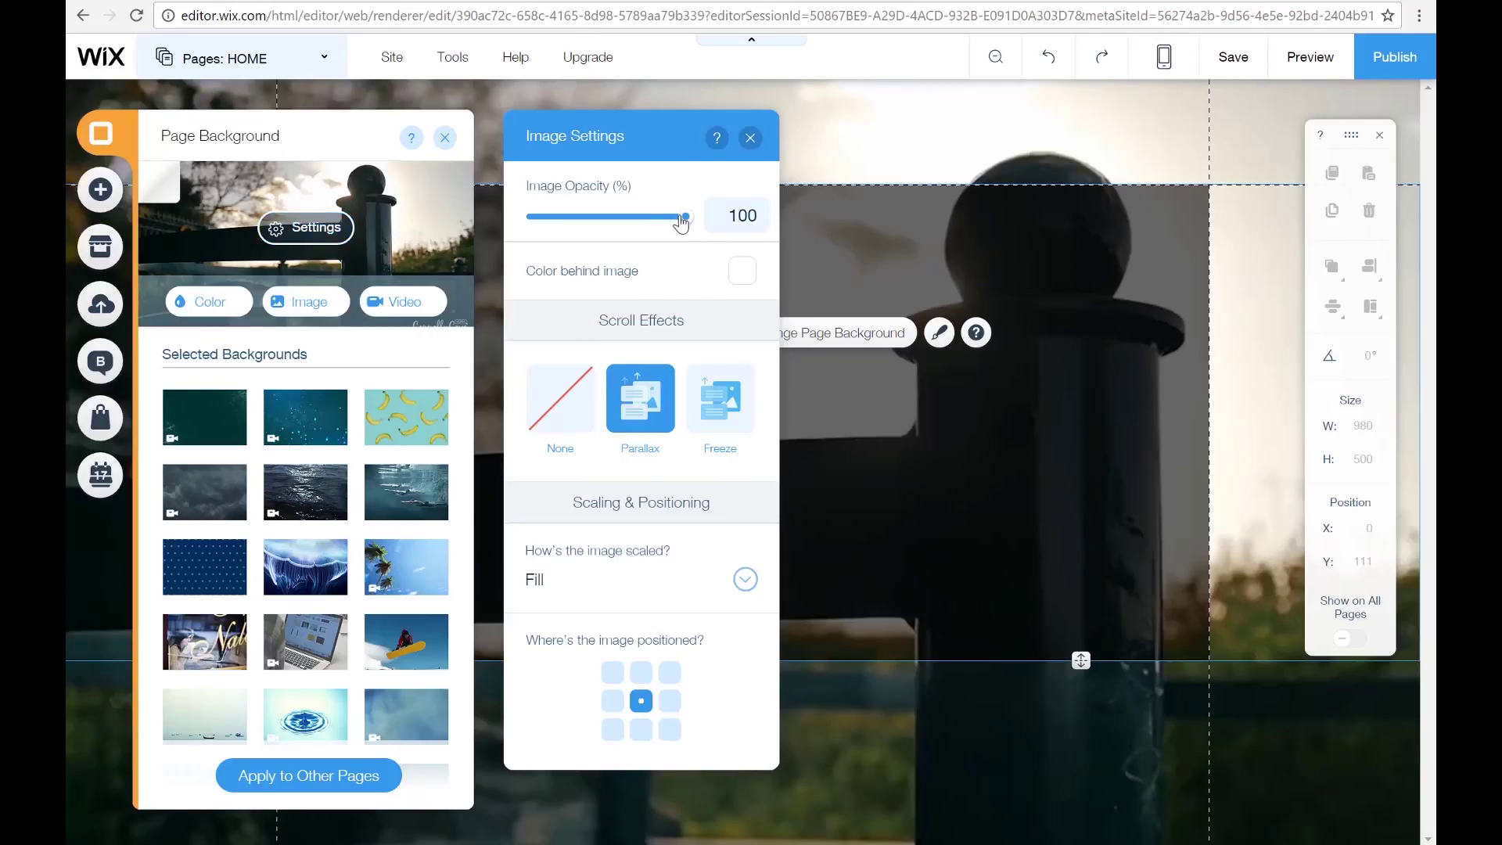
{"action": "left_click_drag", "start_coordinate": [683, 223], "coordinate": [741, 233]}
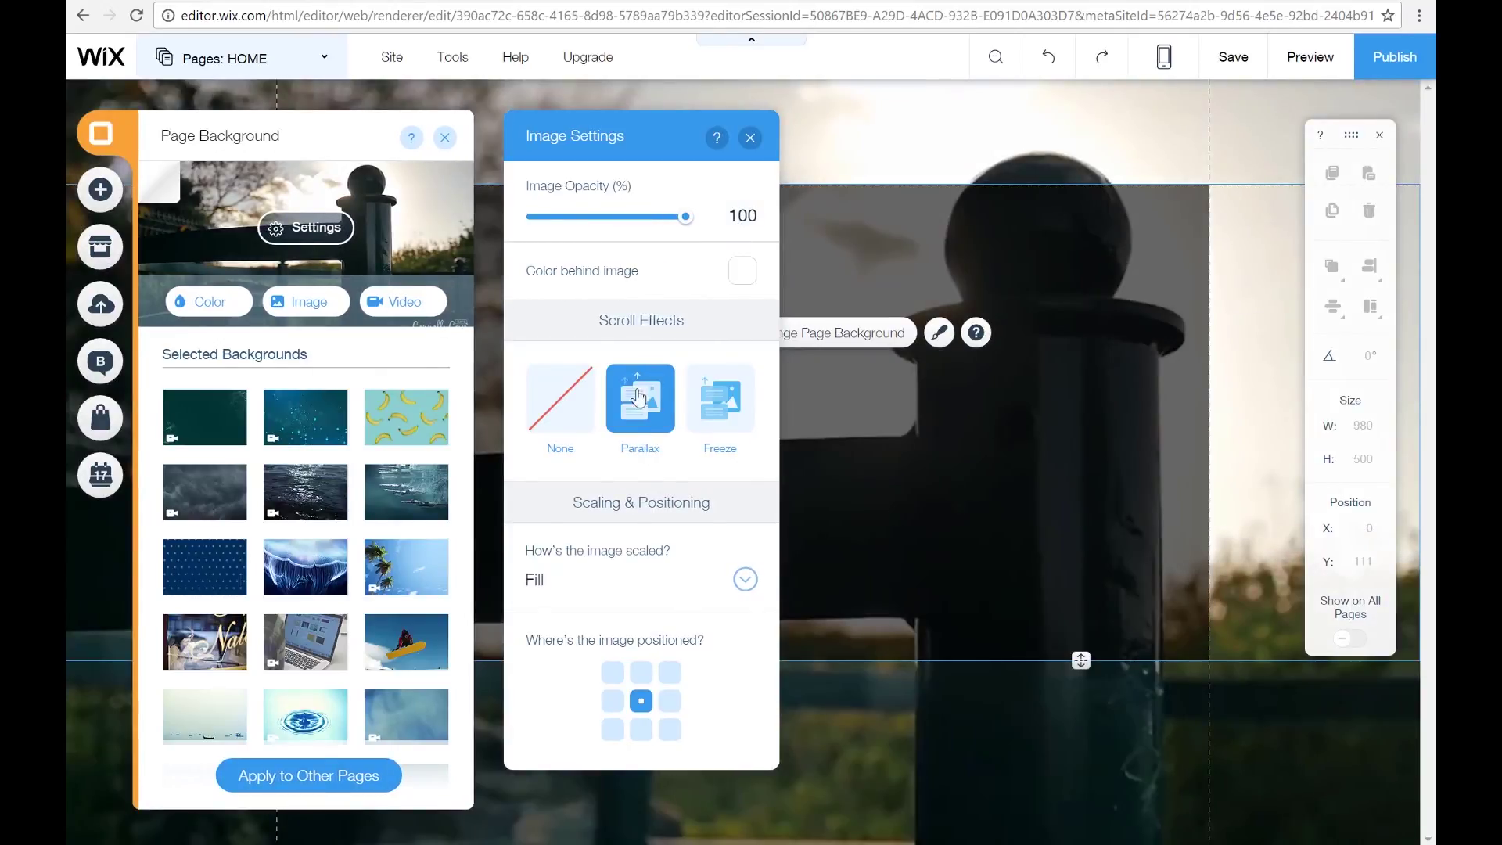
{"action": "left_click", "coordinate": [560, 419]}
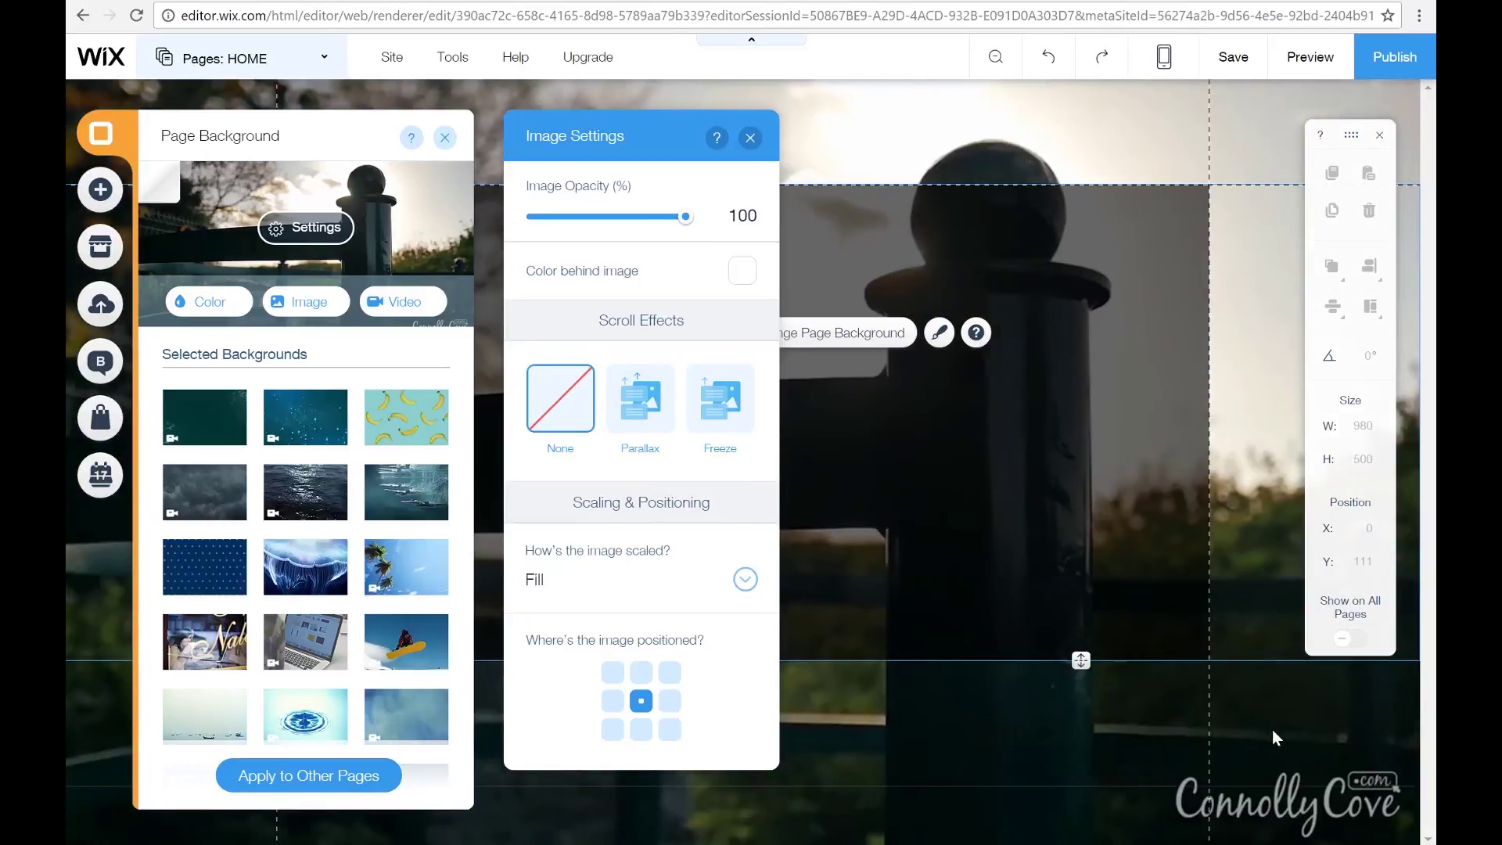
{"action": "left_click", "coordinate": [631, 421]}
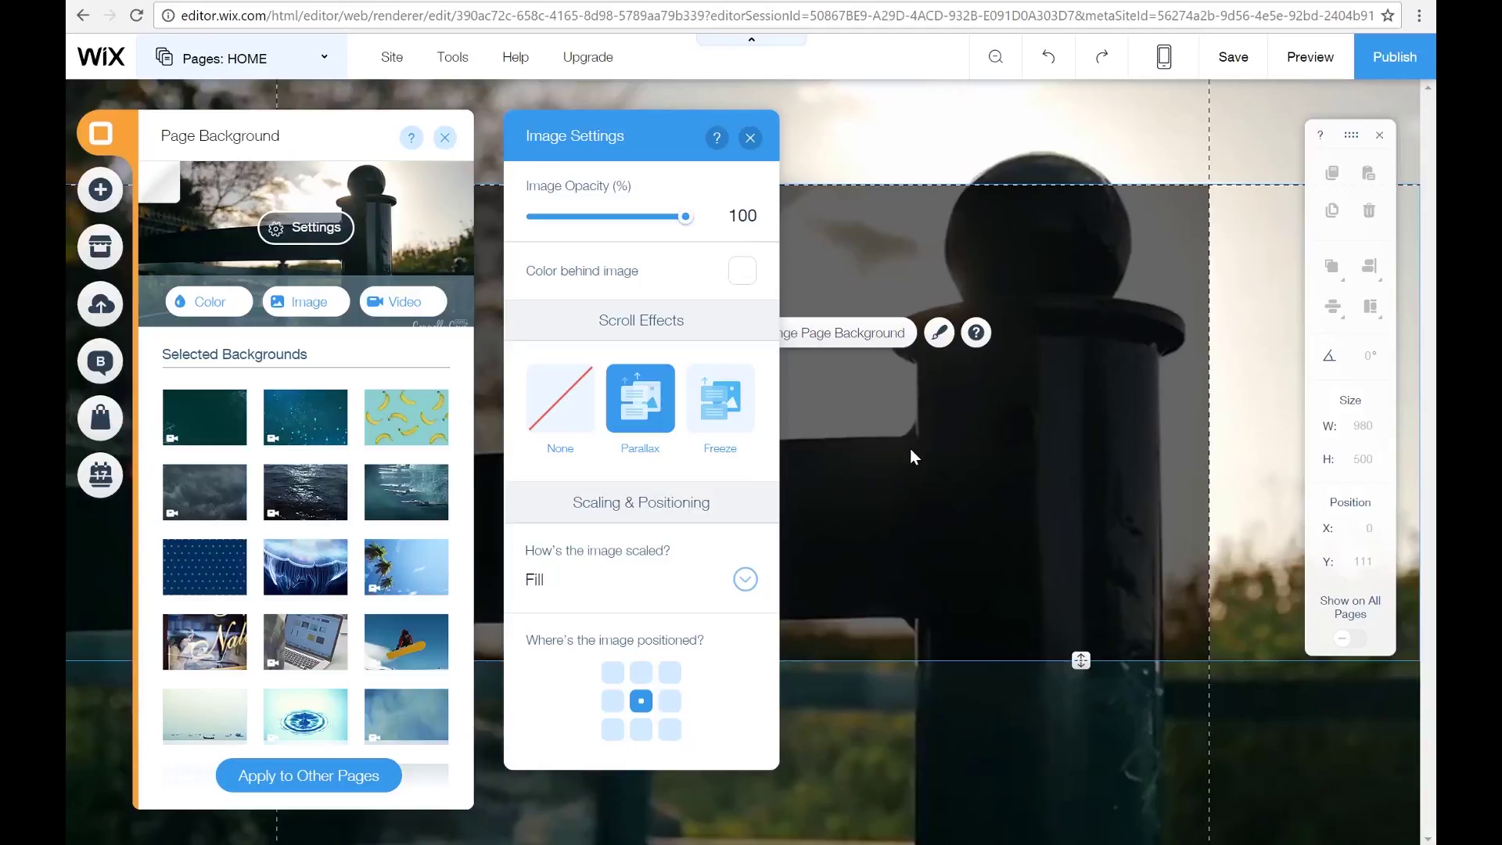
{"action": "left_click", "coordinate": [710, 394]}
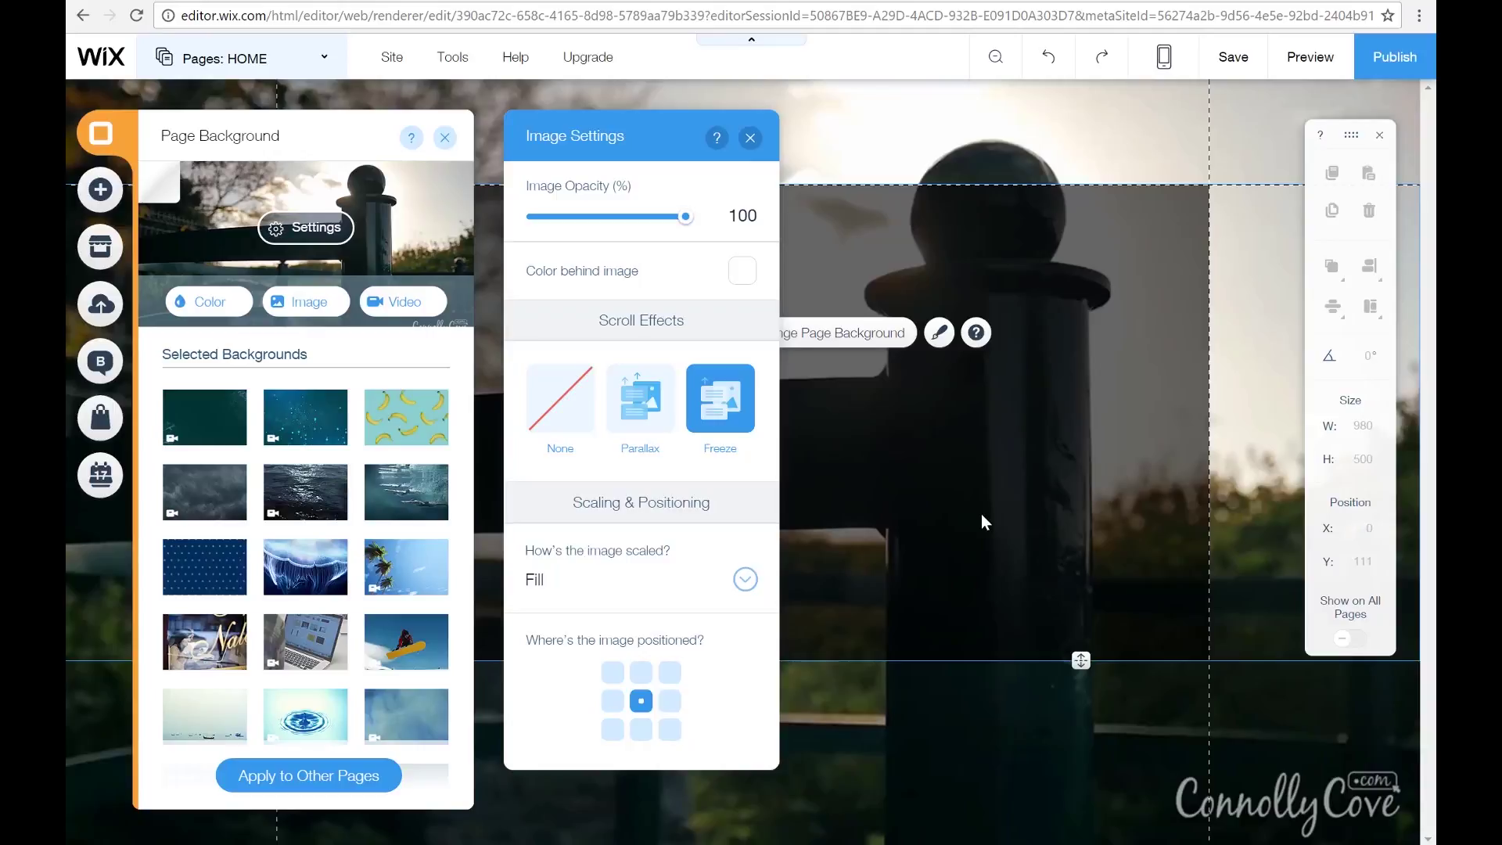
- Set the page background image's scroll effect to Parallax and close the background settings
{"action": "left_click", "coordinate": [640, 406]}
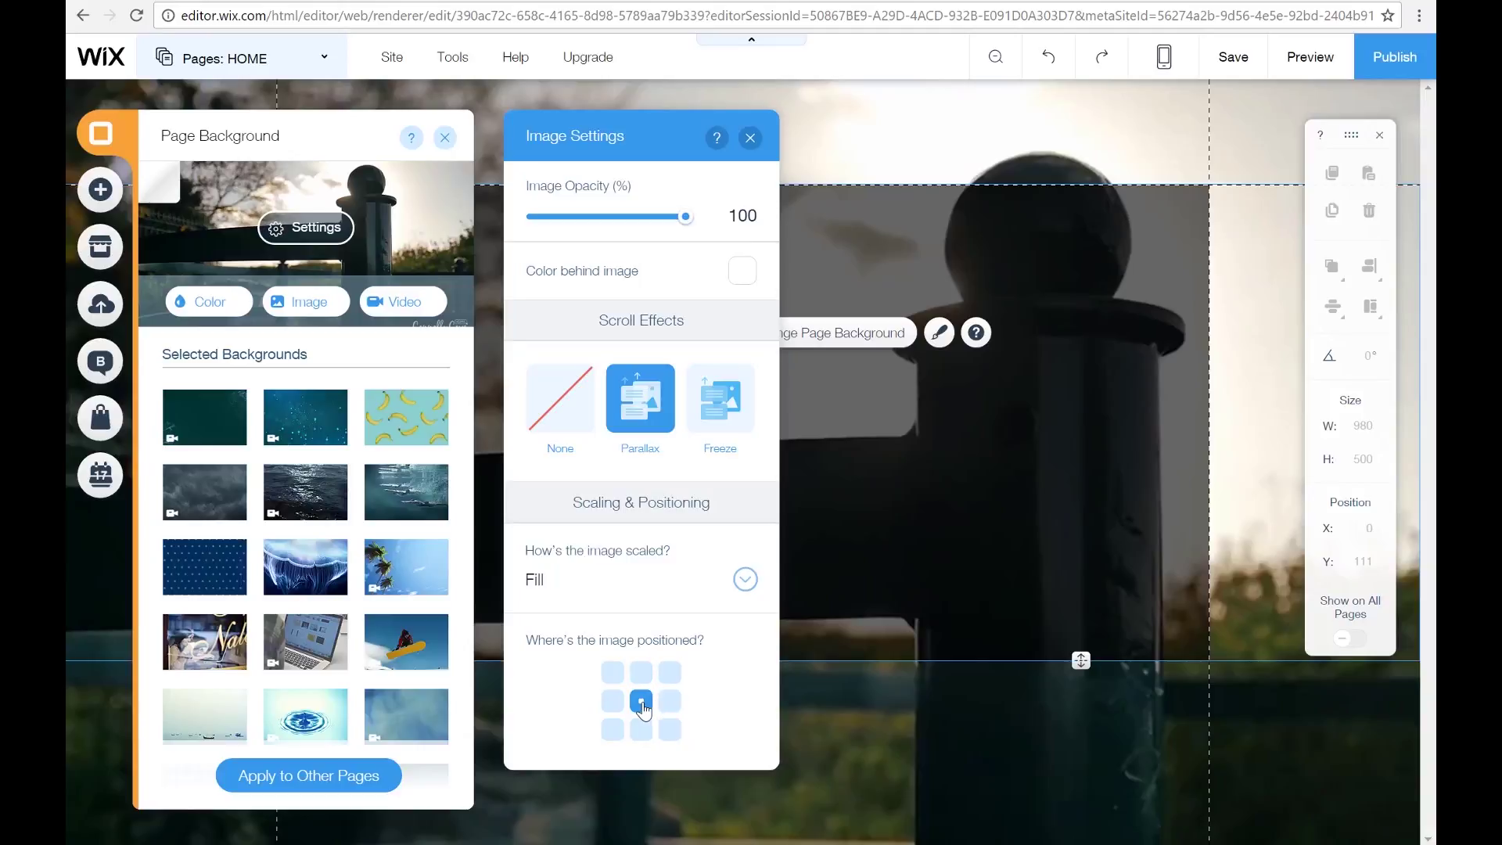
{"action": "left_click", "coordinate": [750, 139]}
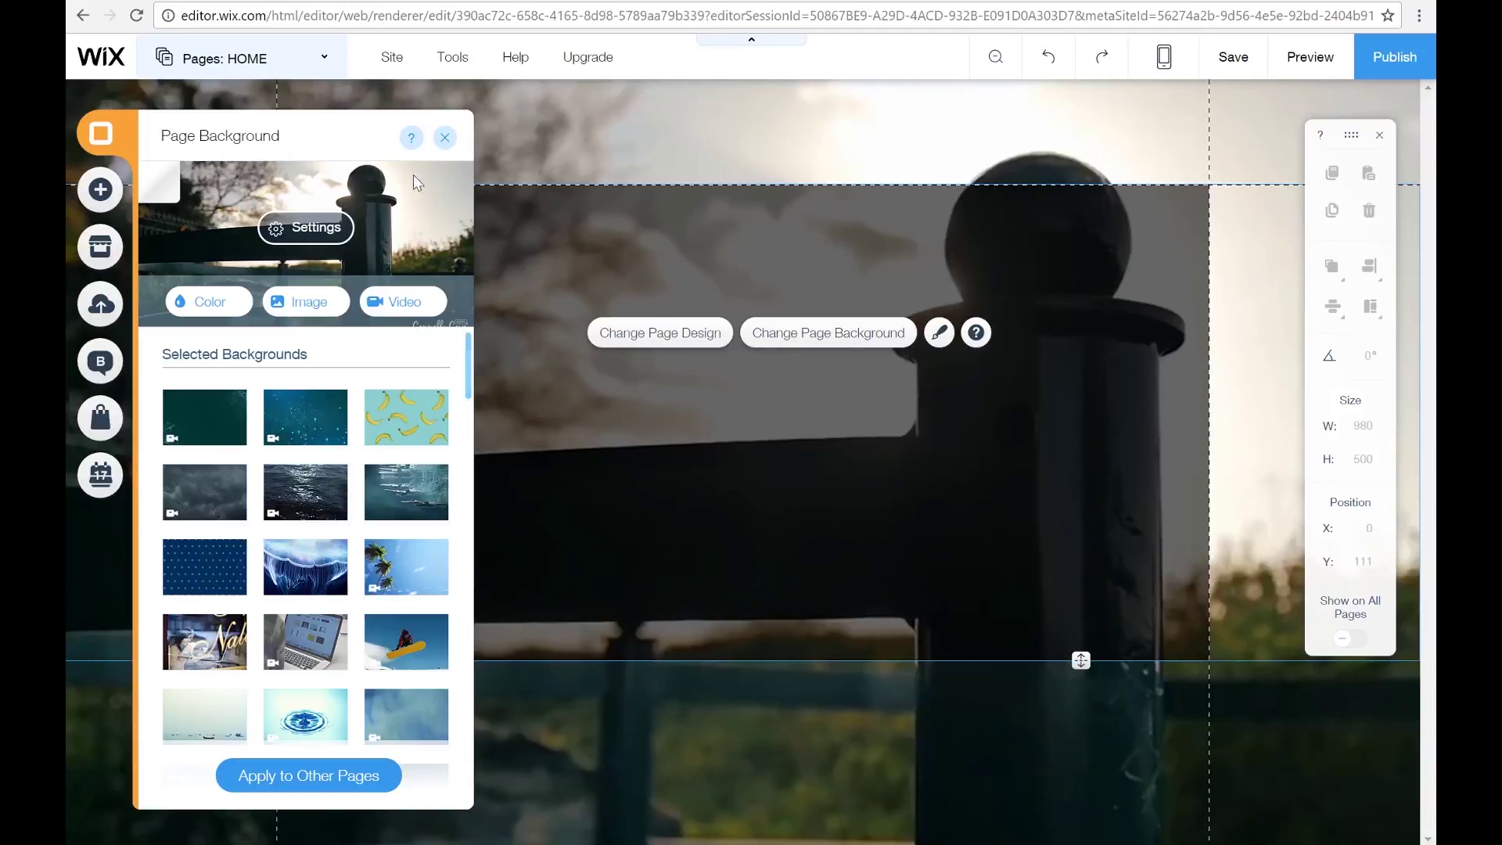
{"action": "left_click", "coordinate": [445, 139]}
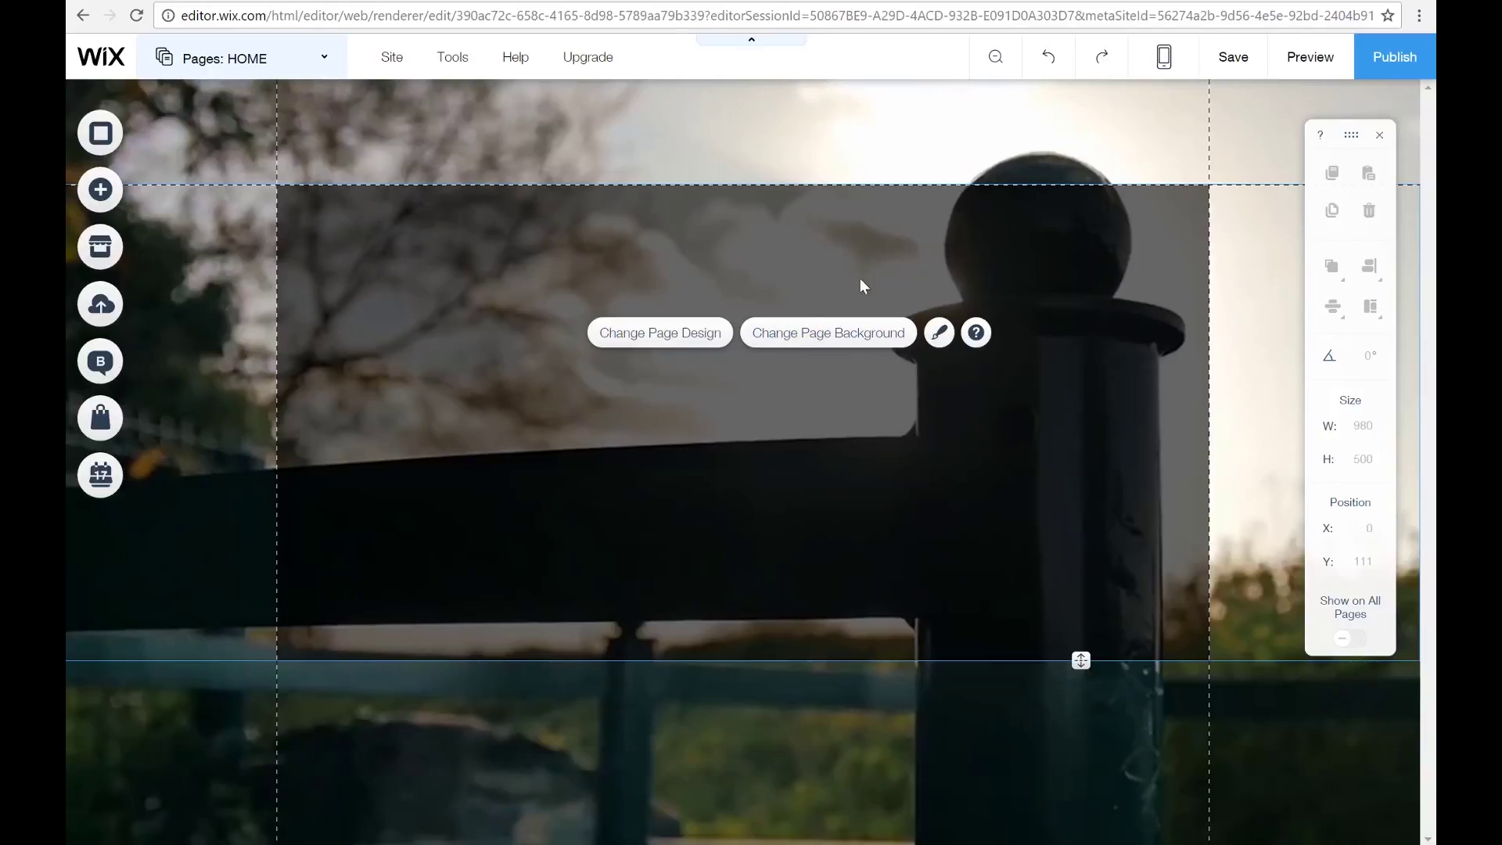
- Browse the ready-made menus and place a teal horizontal menu in the header at X 0, Y 0
{"action": "left_click", "coordinate": [108, 202]}
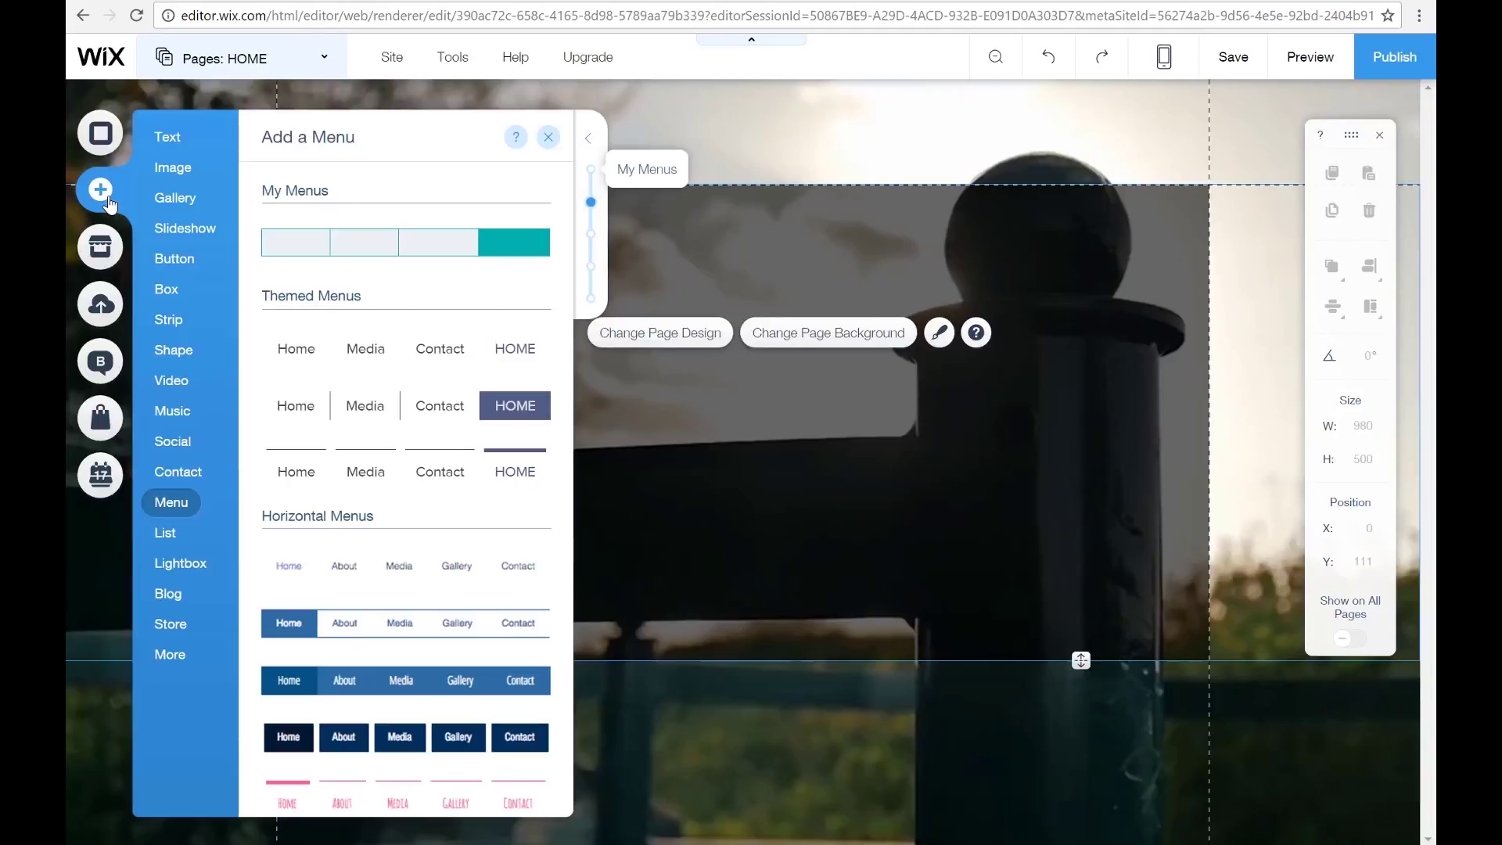
{"action": "left_click", "coordinate": [173, 509]}
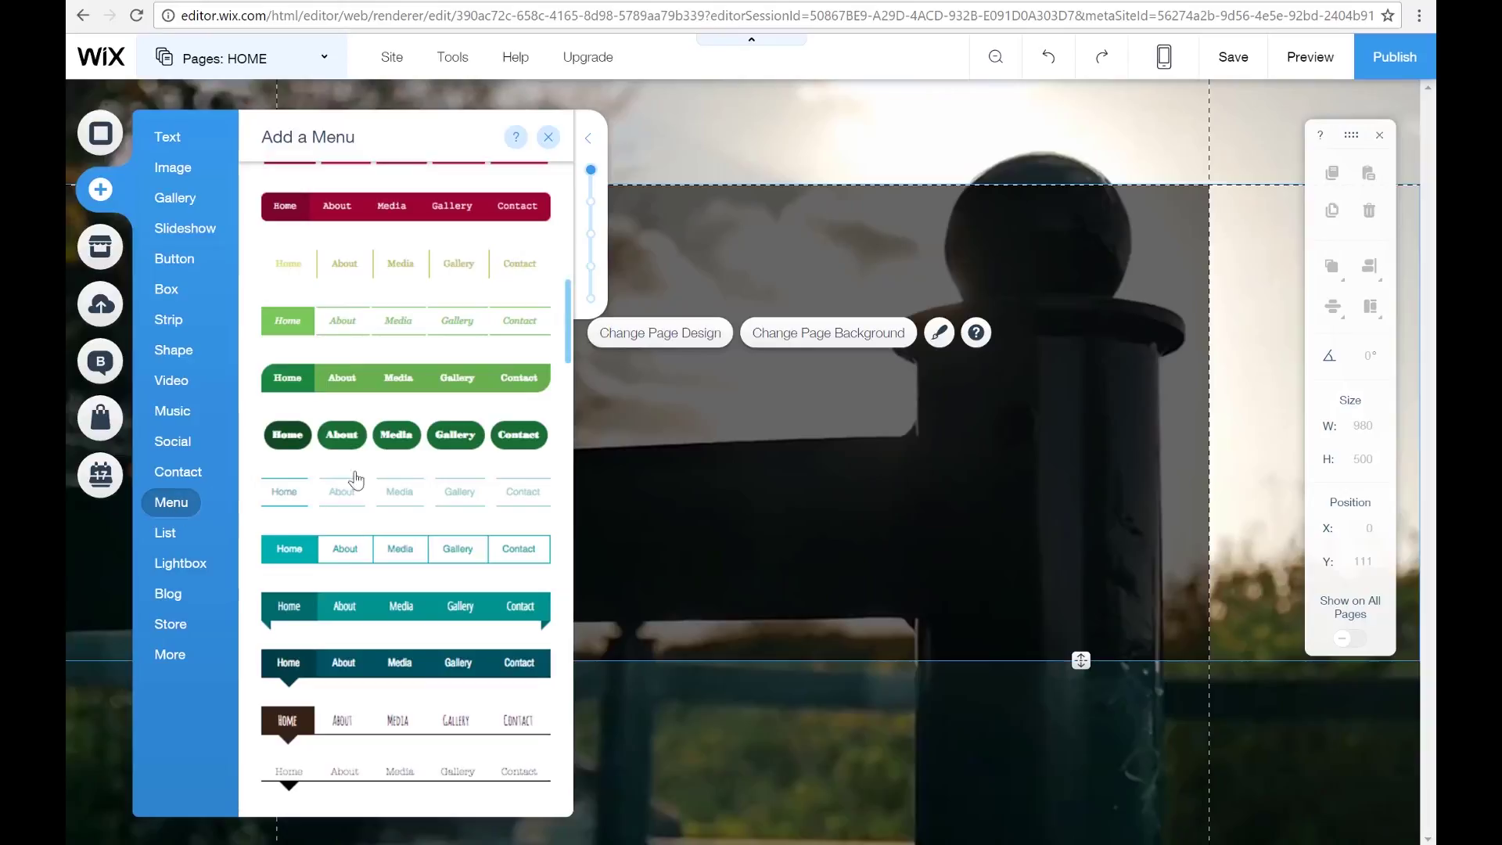
{"action": "left_click_drag", "start_coordinate": [570, 324], "coordinate": [550, 213]}
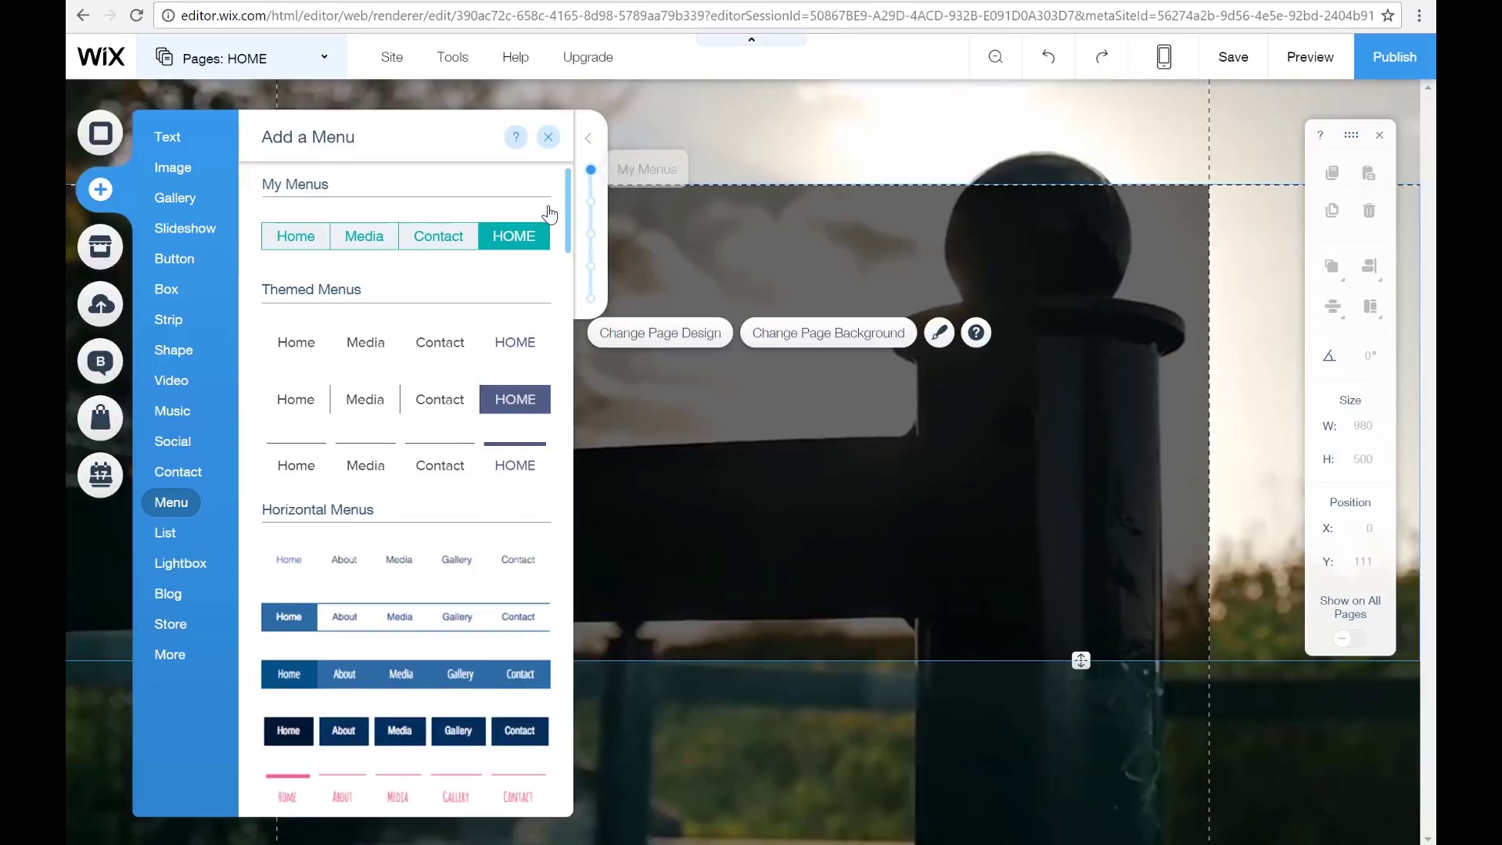
{"action": "scroll", "coordinate": [550, 227], "scroll_direction": "down", "scroll_amount": 1}
{"action": "scroll", "coordinate": [541, 305], "scroll_direction": "down", "scroll_amount": 7}
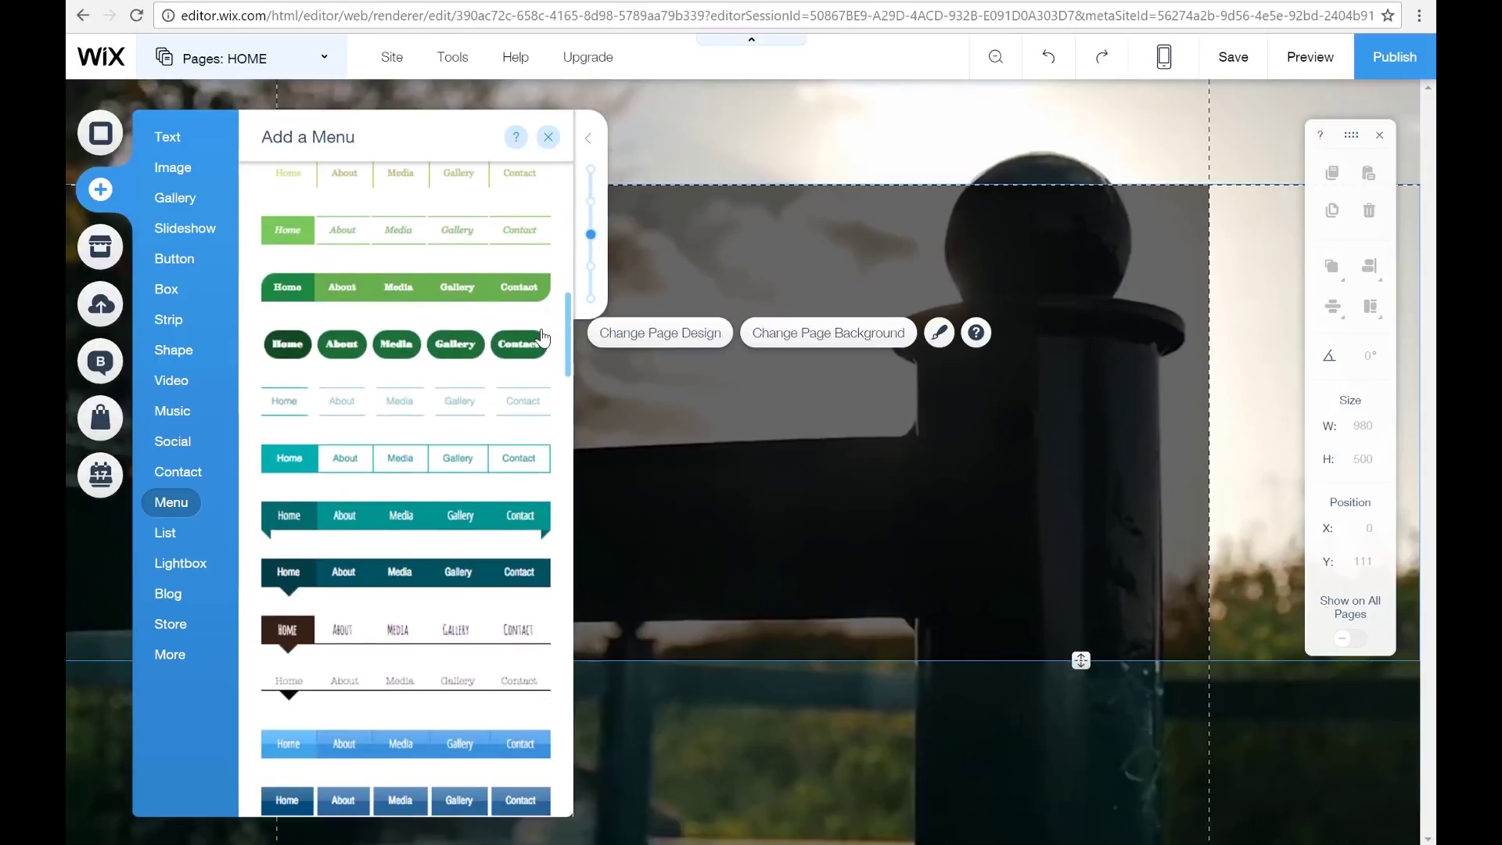
{"action": "scroll", "coordinate": [546, 328], "scroll_direction": "up", "scroll_amount": 5}
{"action": "scroll", "coordinate": [552, 217], "scroll_direction": "up", "scroll_amount": 3}
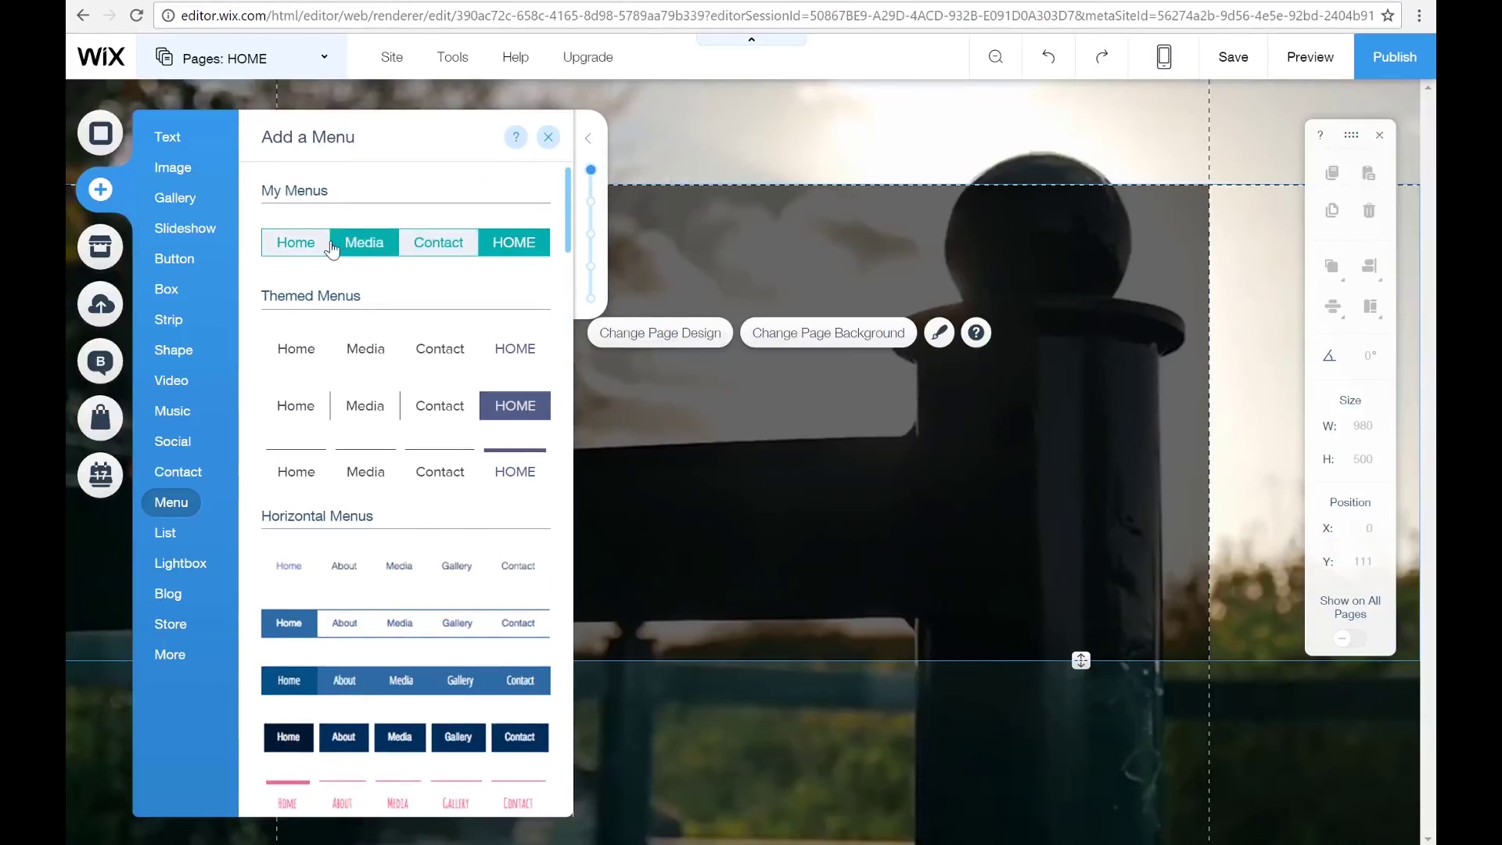
{"action": "left_click_drag", "start_coordinate": [469, 222], "coordinate": [522, 101]}
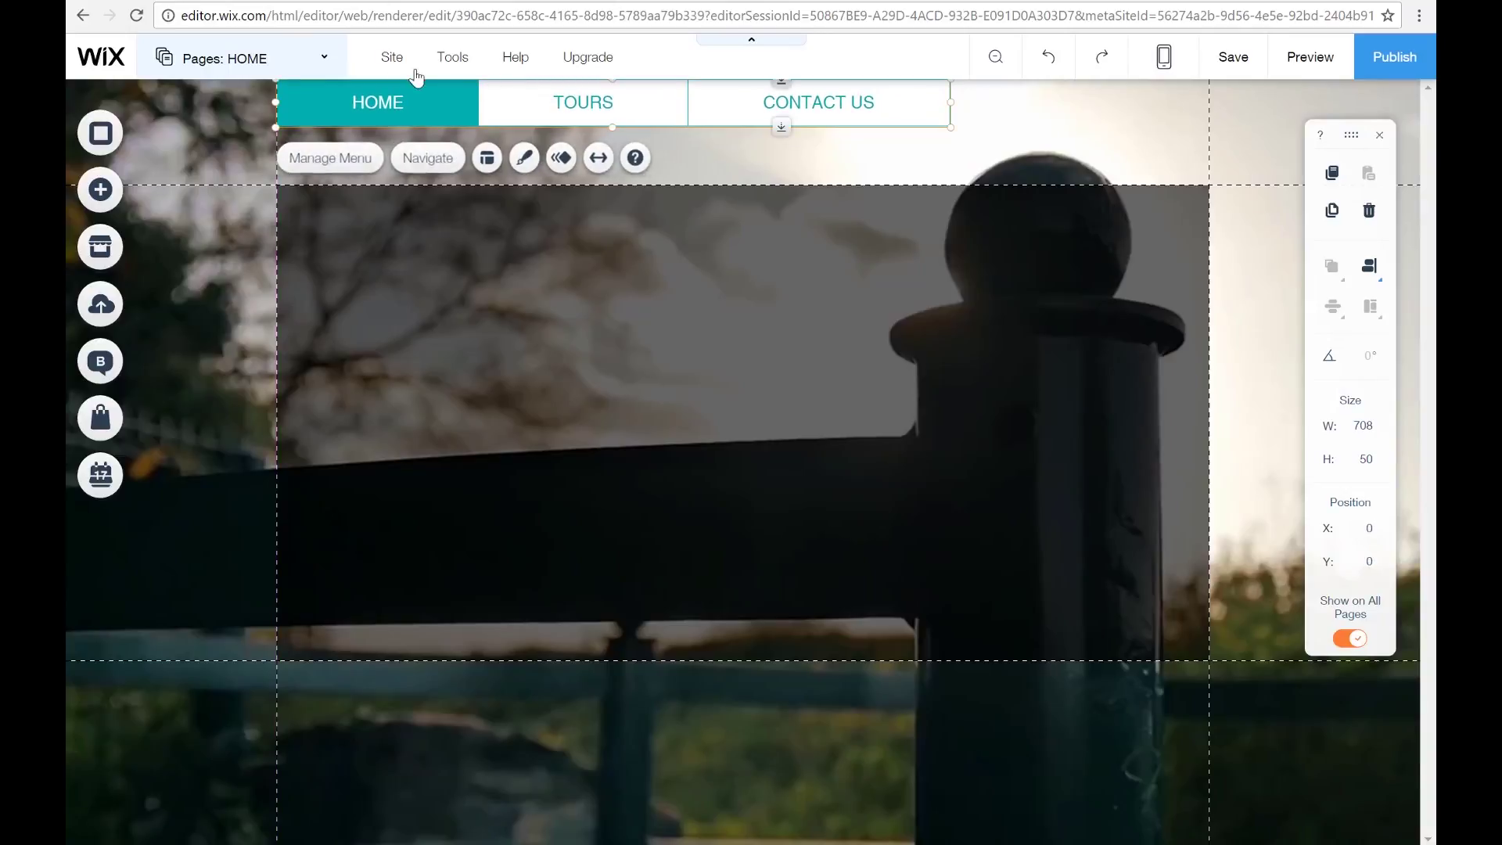
- Check the site's page list, and enlarge the header menu to 980 wide and 111 high
{"action": "left_click", "coordinate": [325, 57]}
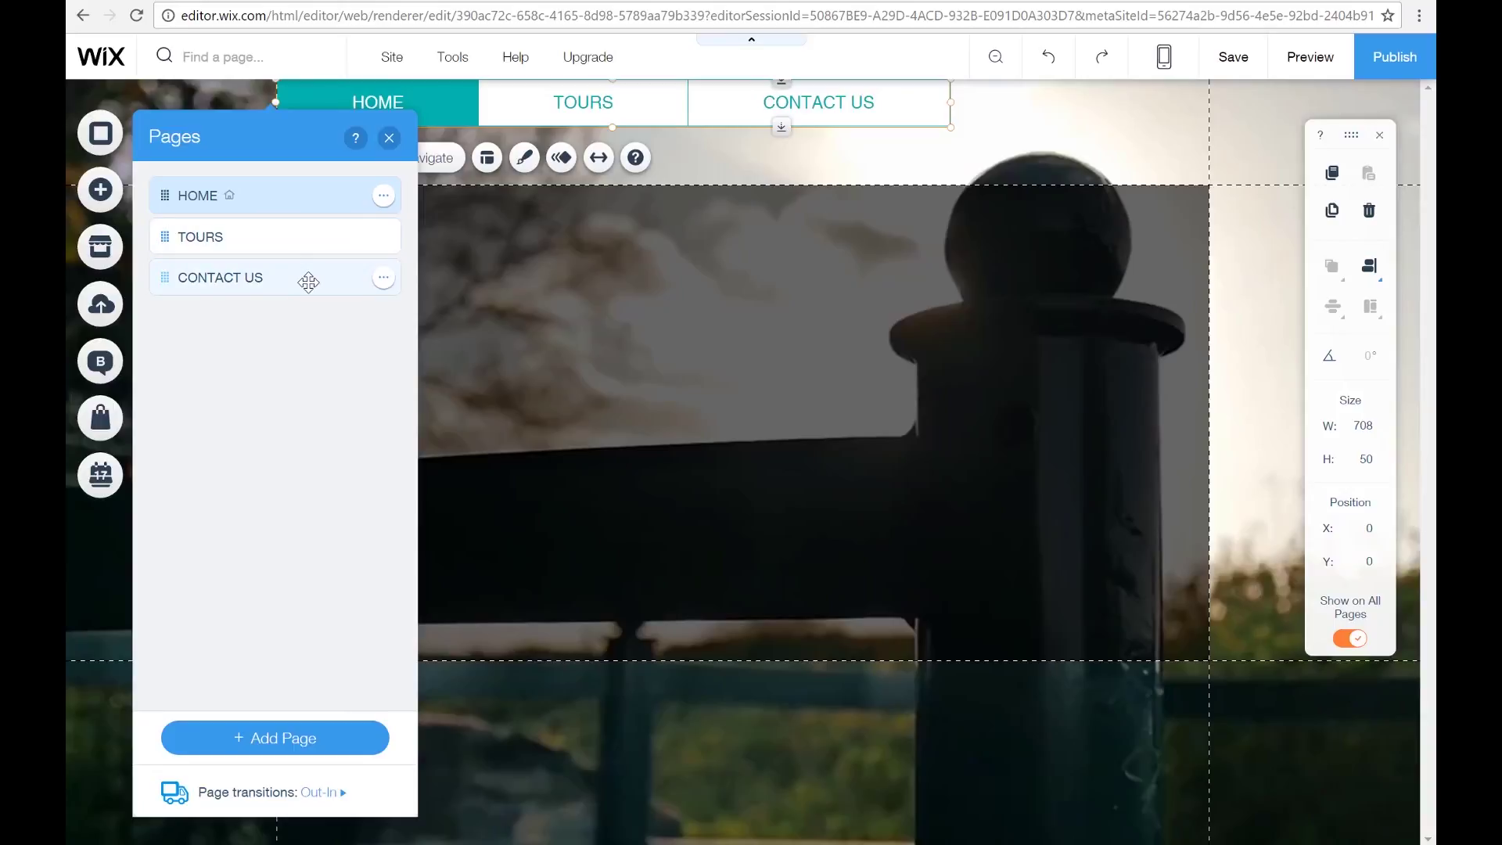
{"action": "left_click", "coordinate": [389, 138]}
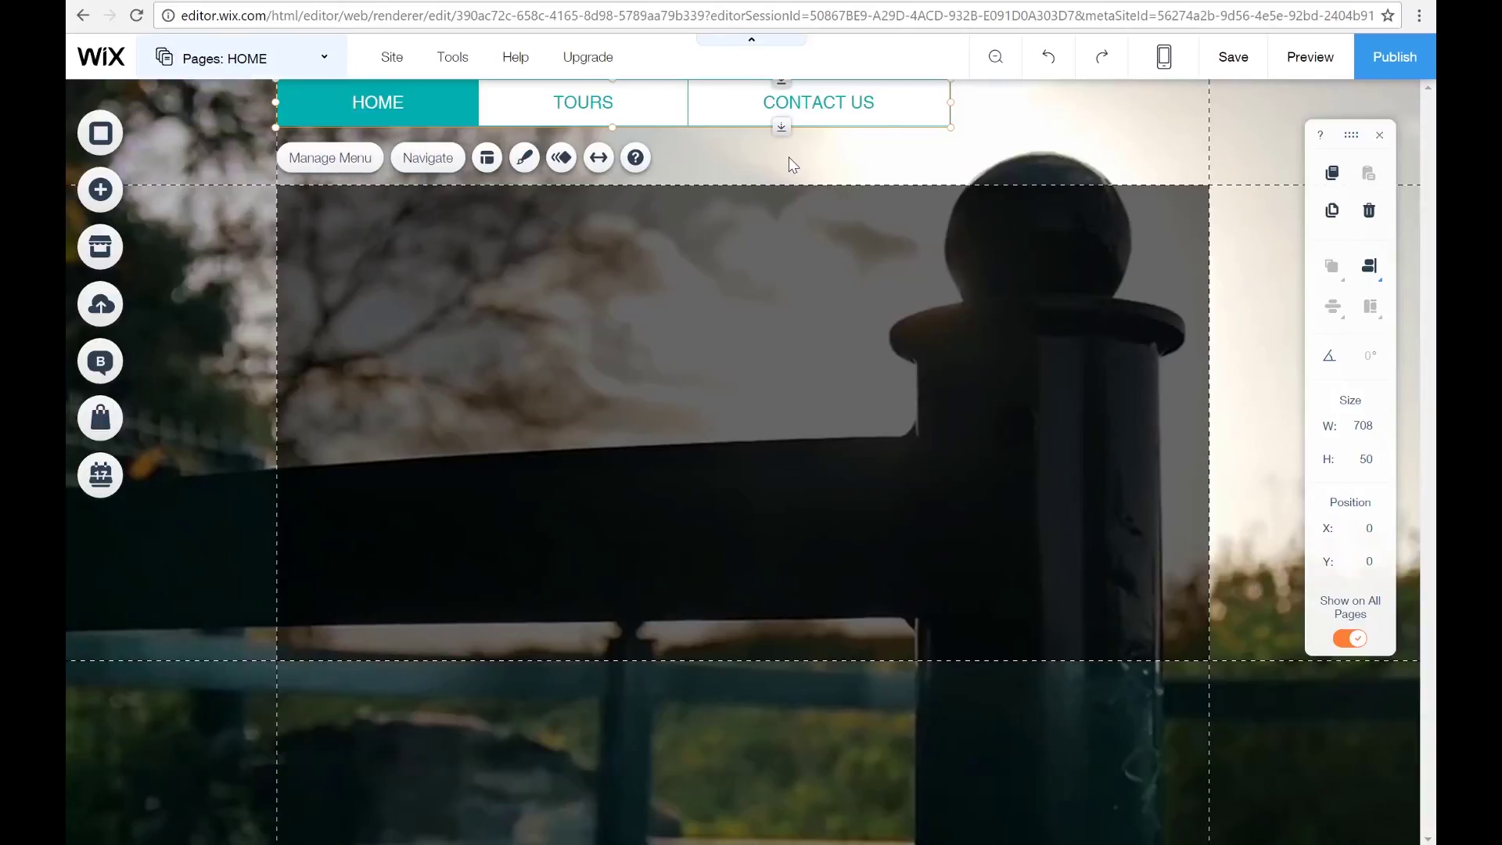
{"action": "left_click_drag", "start_coordinate": [953, 128], "coordinate": [1217, 186]}
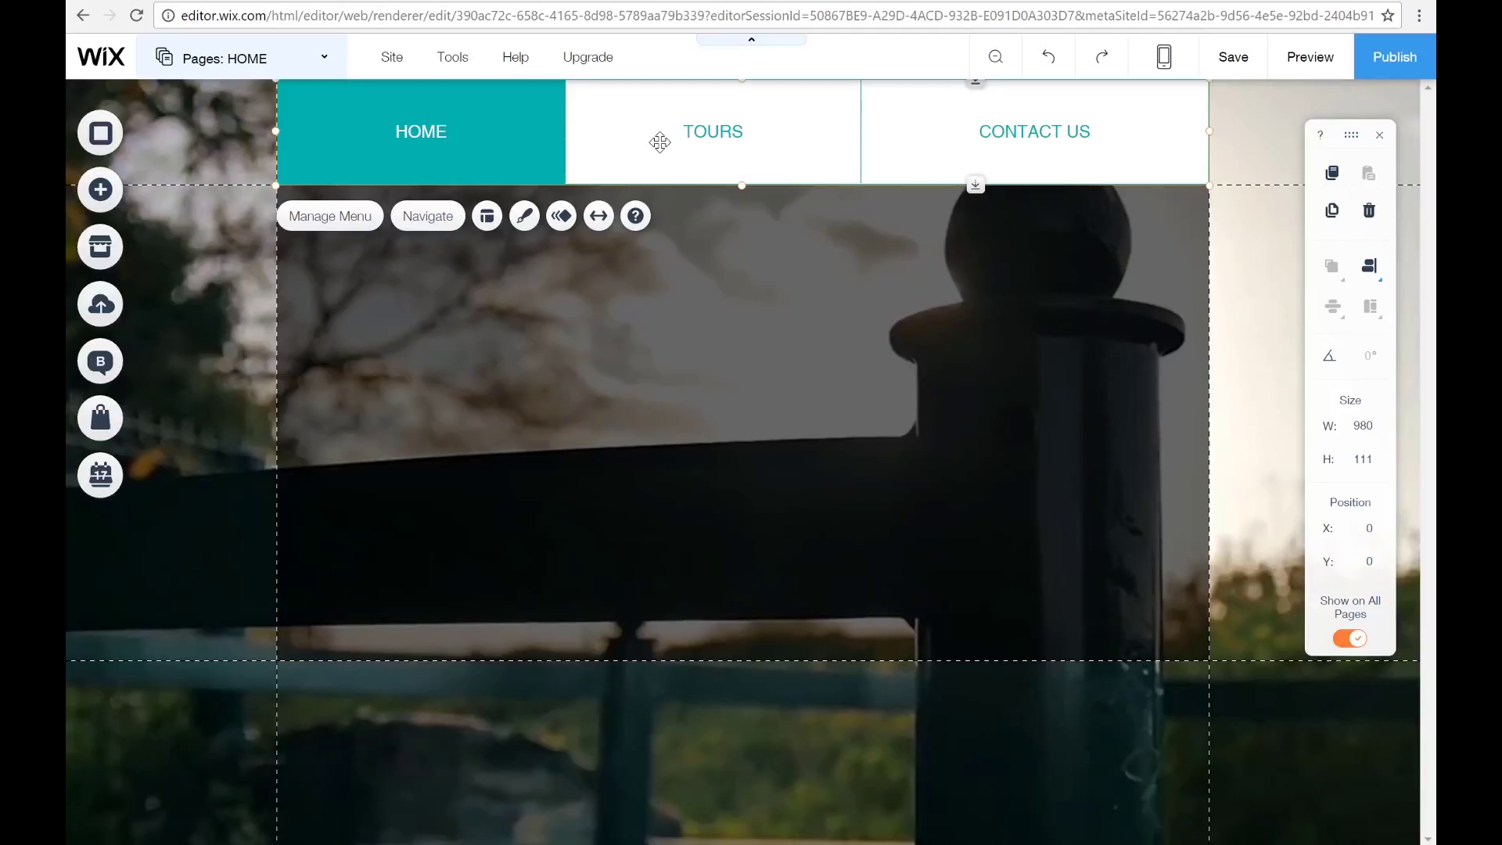
- Switch to the TOURS page to check the header menu there, and return to the HOME page
{"action": "left_click", "coordinate": [321, 59]}
{"action": "left_click", "coordinate": [265, 237]}
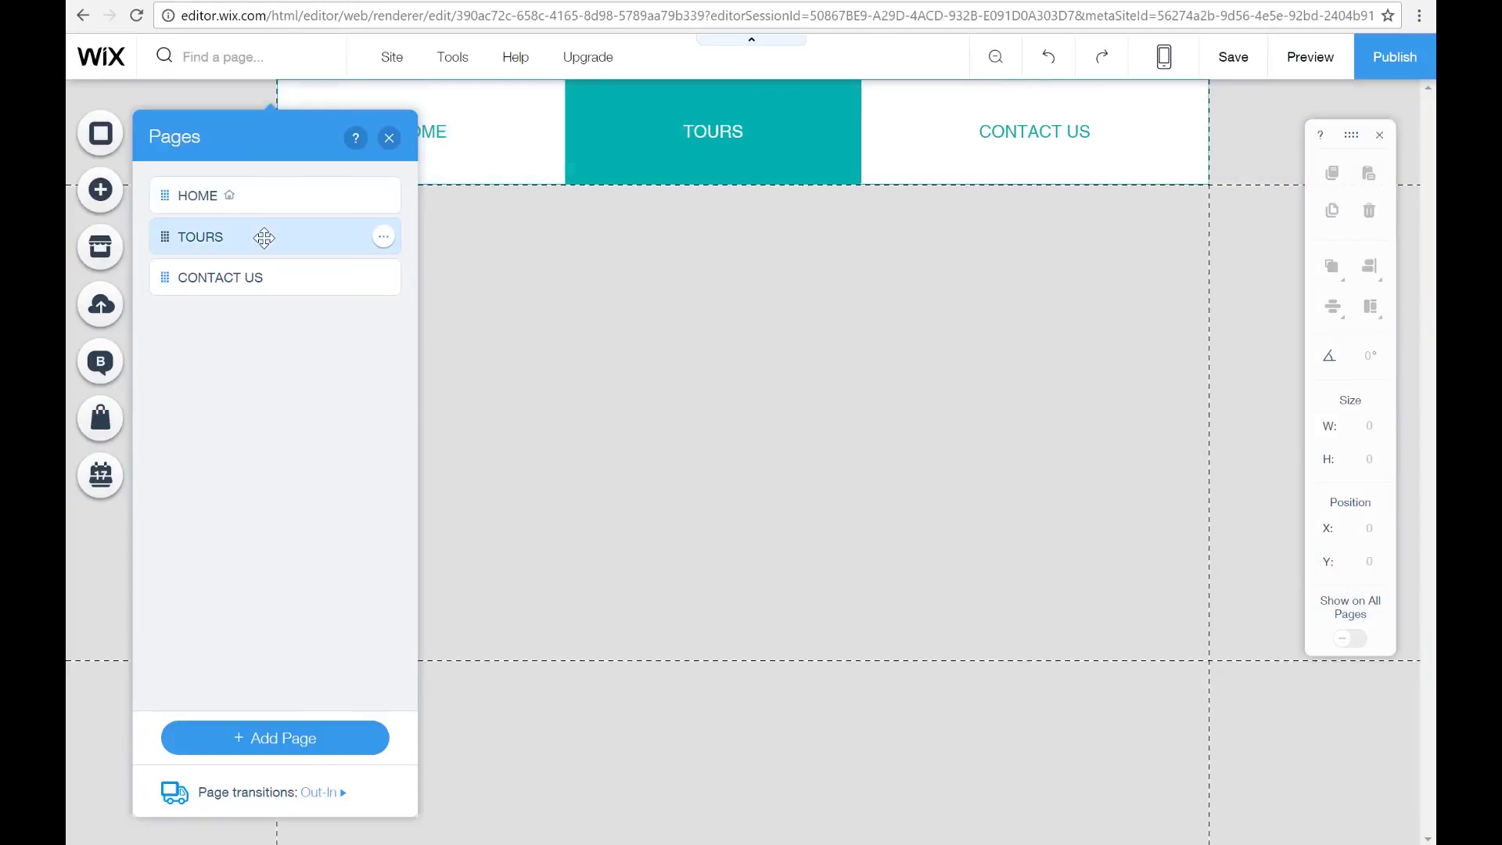
{"action": "left_click", "coordinate": [388, 138]}
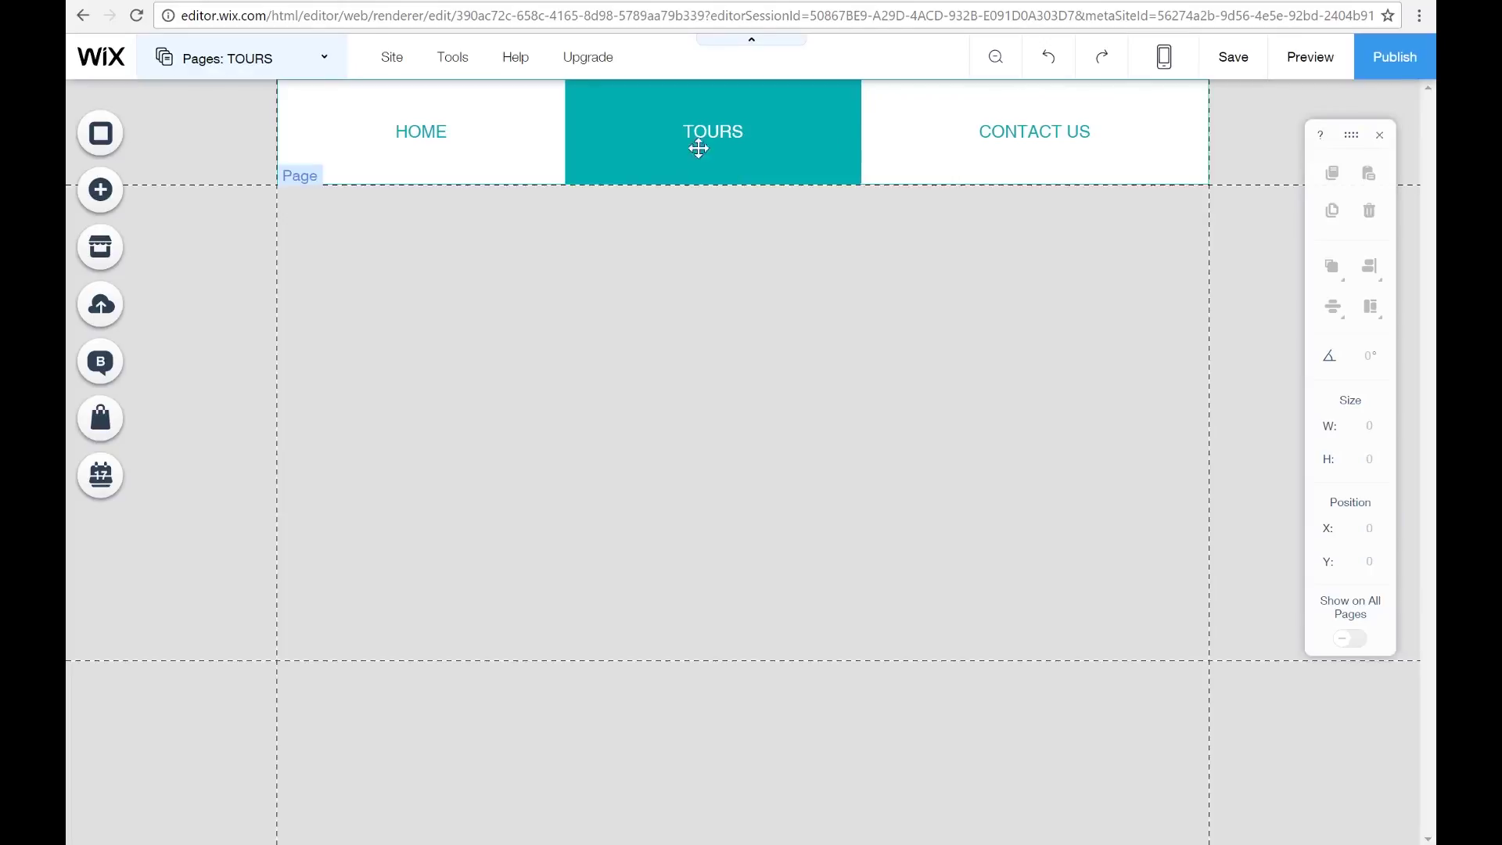
{"action": "left_click", "coordinate": [274, 62]}
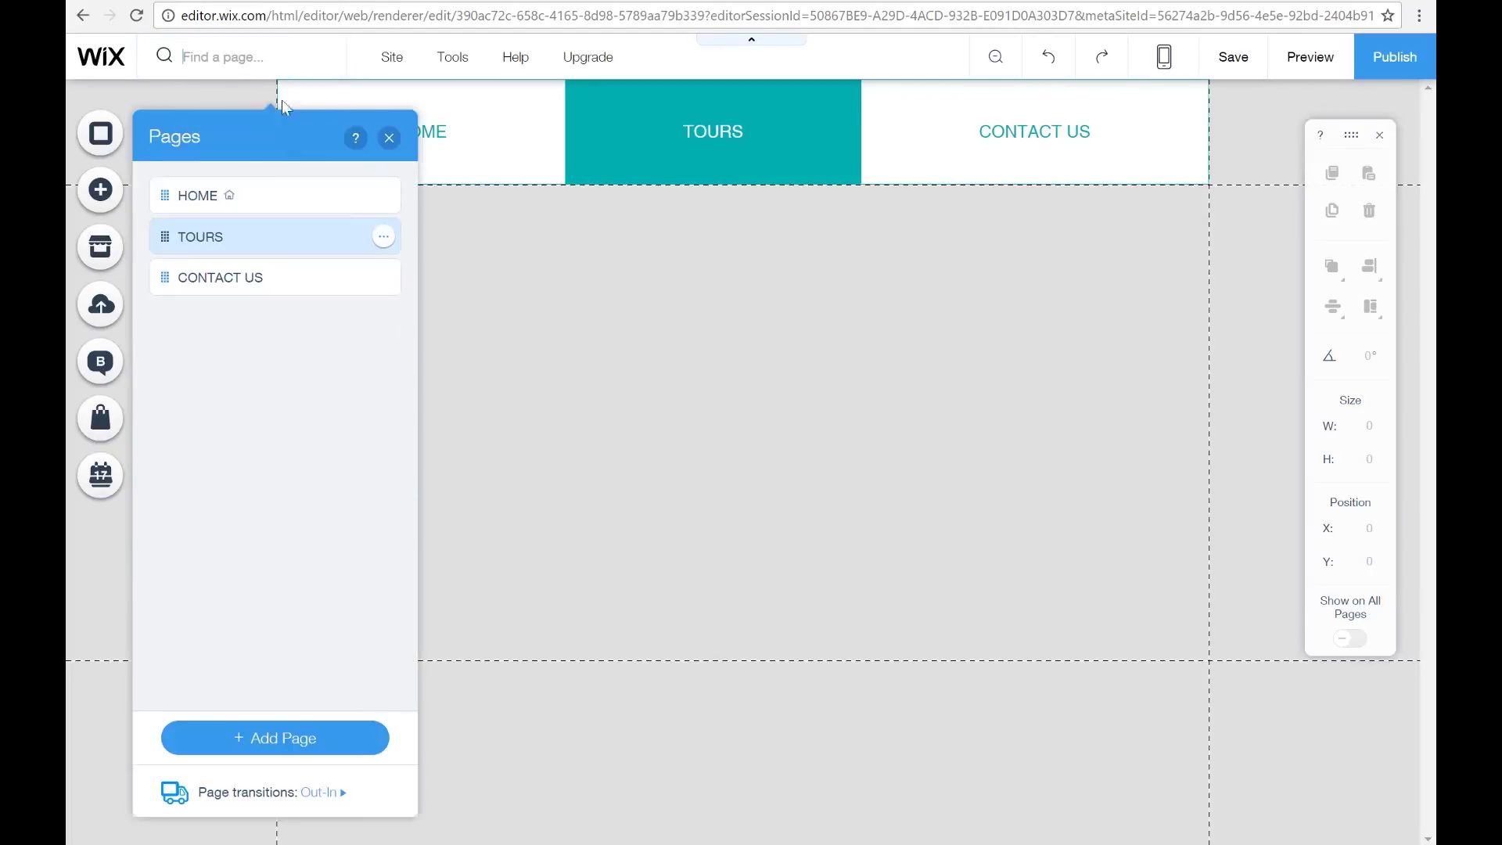
{"action": "left_click", "coordinate": [234, 196]}
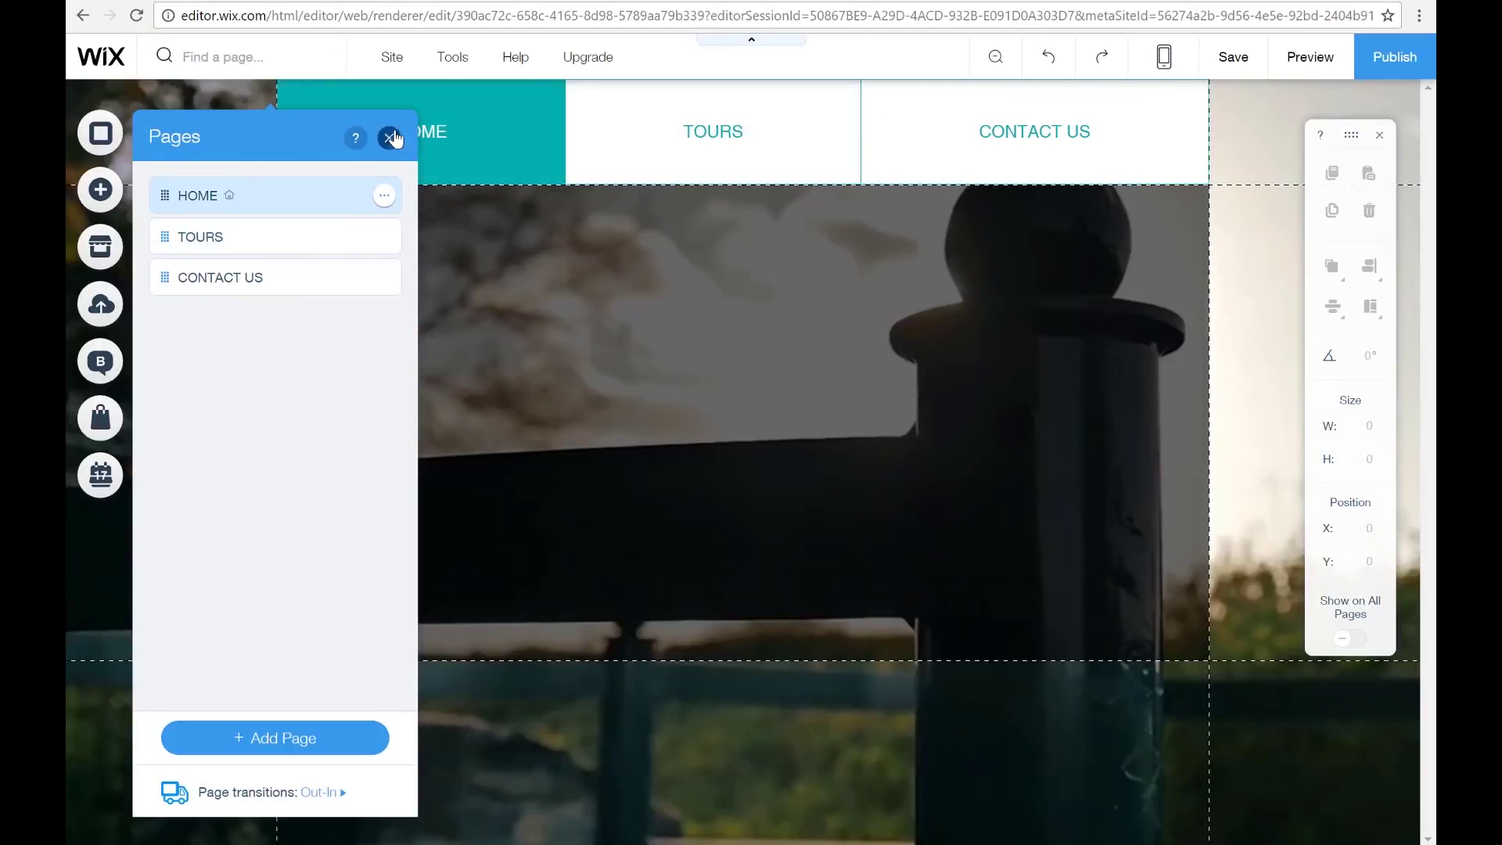
{"action": "left_click", "coordinate": [388, 138]}
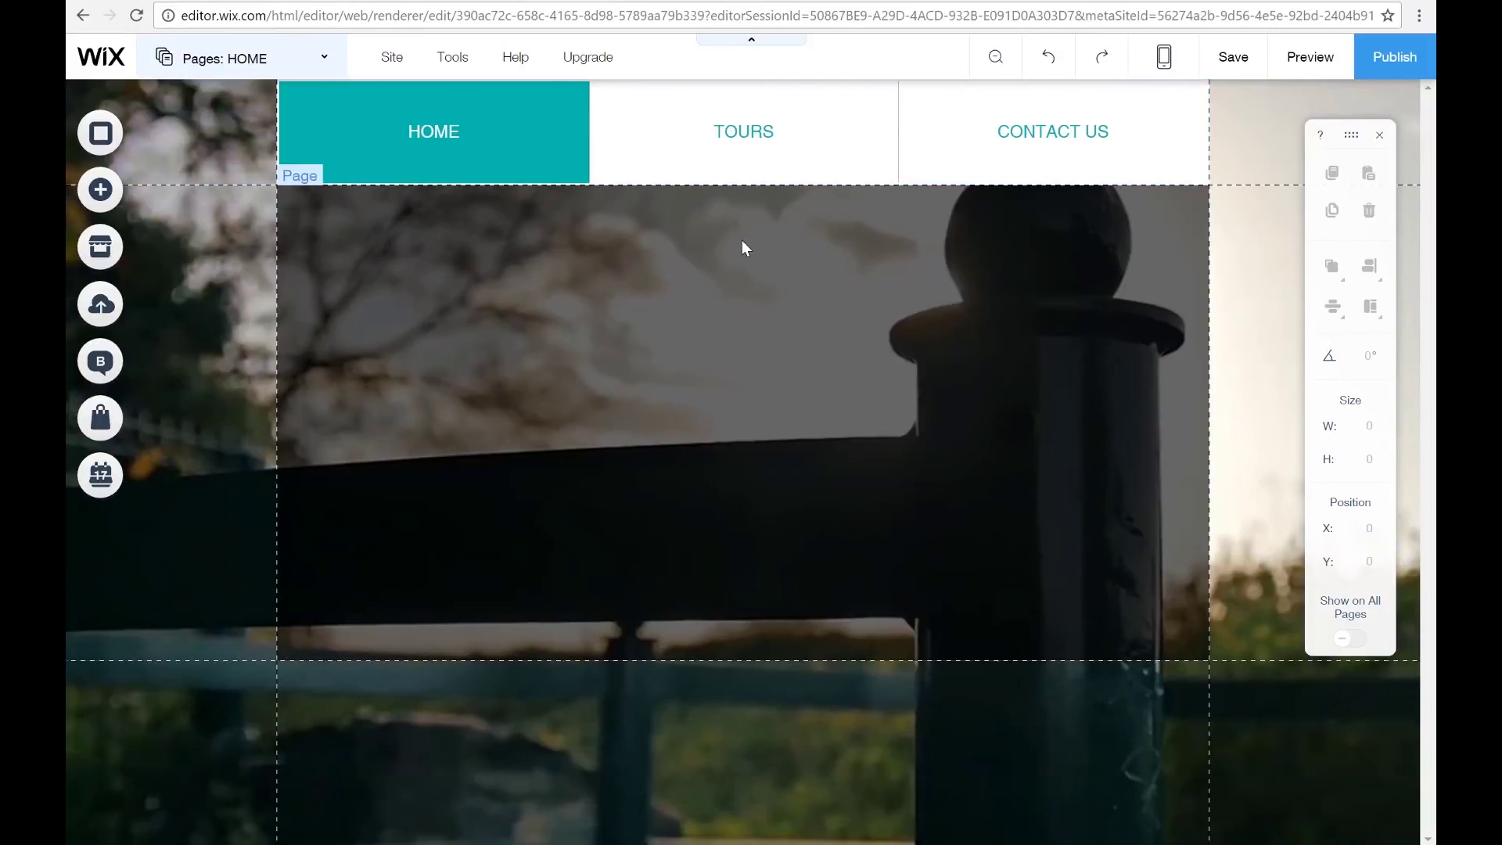
{"action": "left_click", "coordinate": [110, 191]}
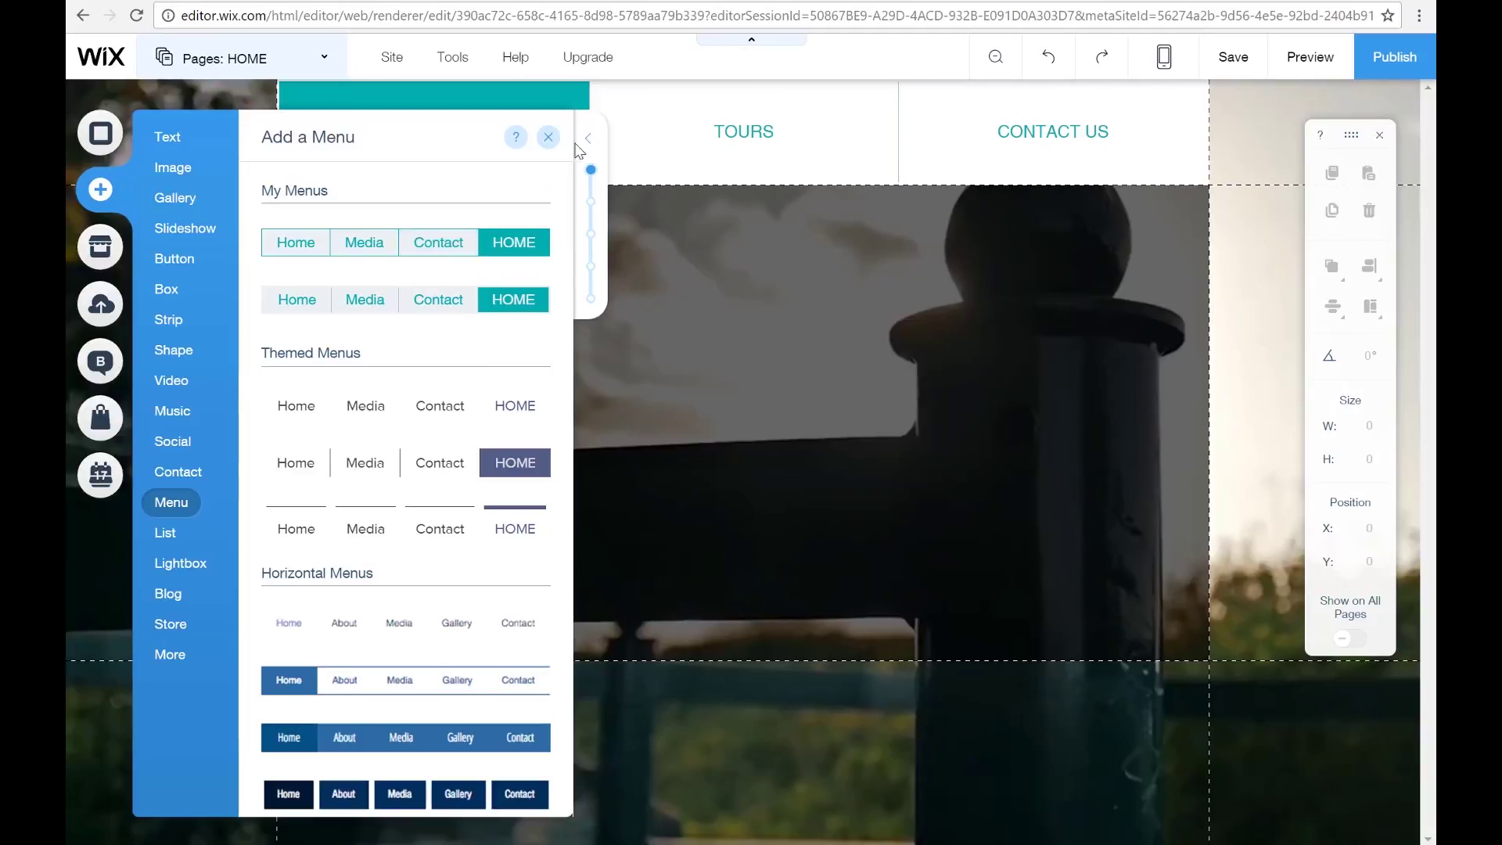
{"action": "left_click", "coordinate": [546, 141]}
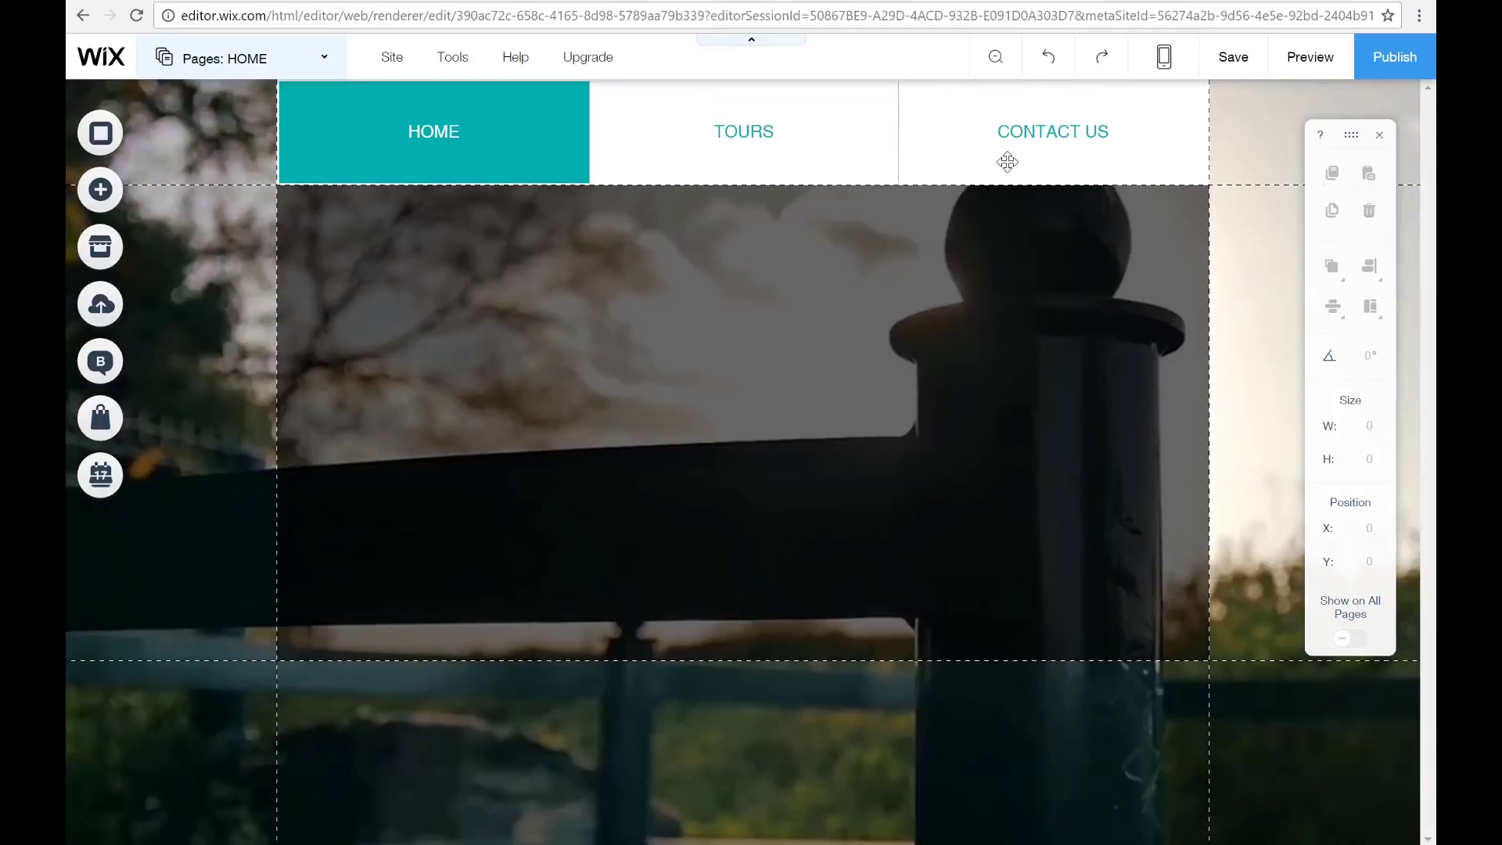
- In the header menu's layout settings, try left-aligned tab text and restore the centered alignment
{"action": "left_click", "coordinate": [548, 140]}
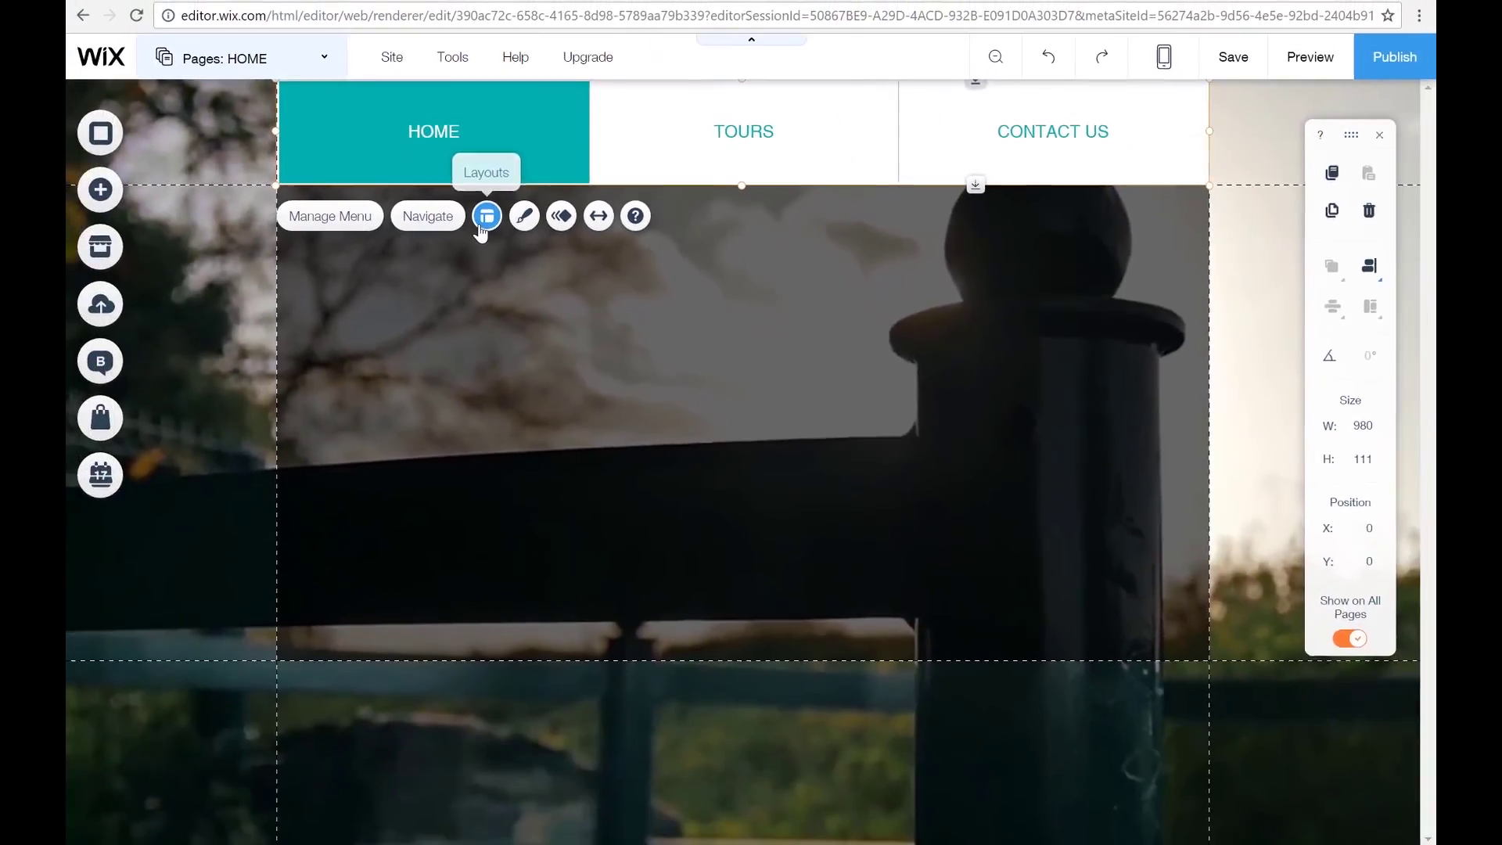
{"action": "left_click", "coordinate": [448, 257]}
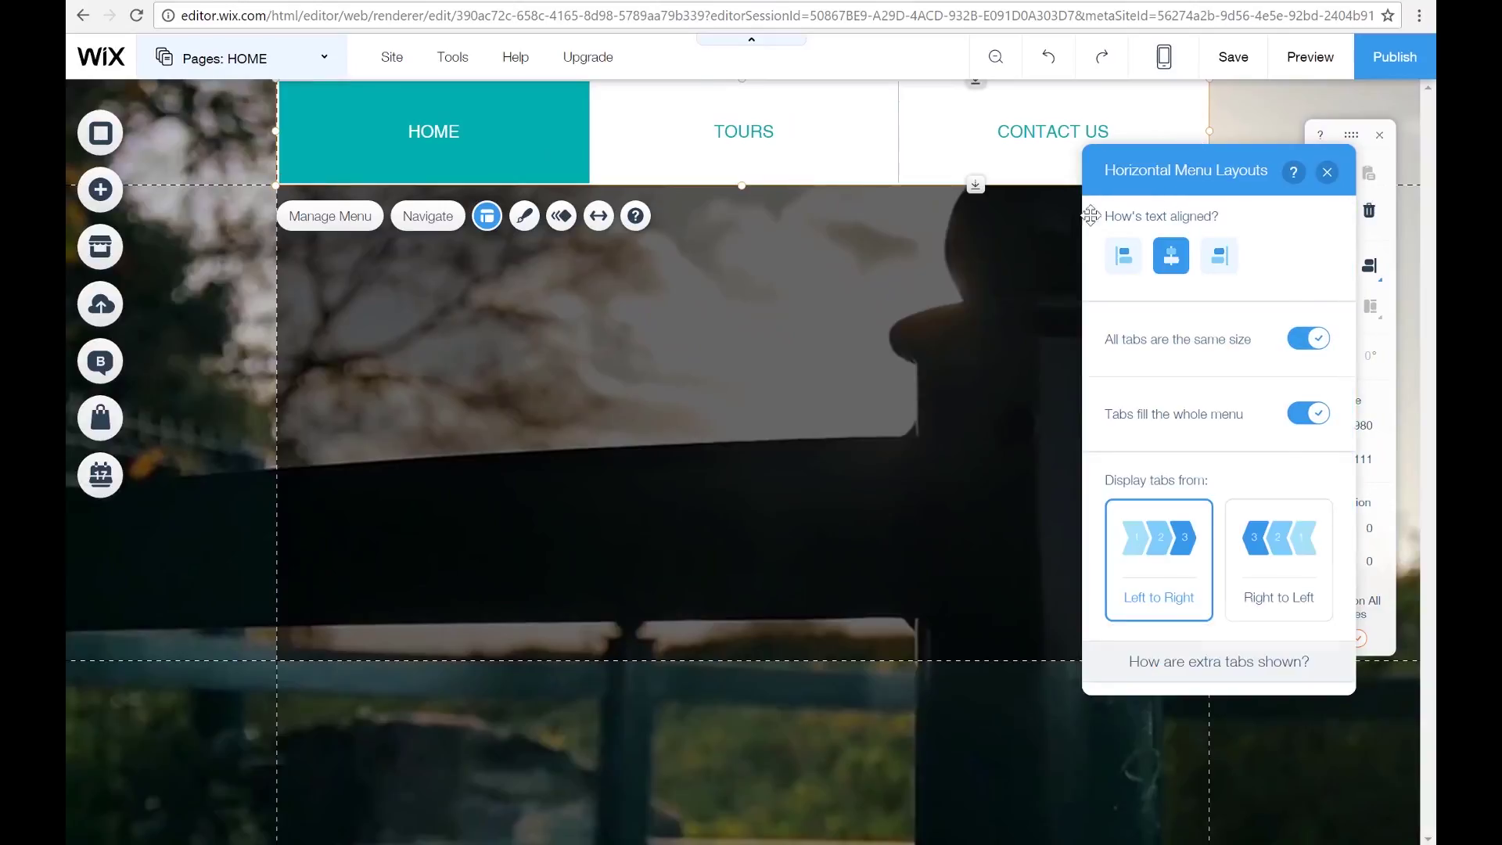
{"action": "left_click_drag", "start_coordinate": [1096, 183], "coordinate": [666, 293]}
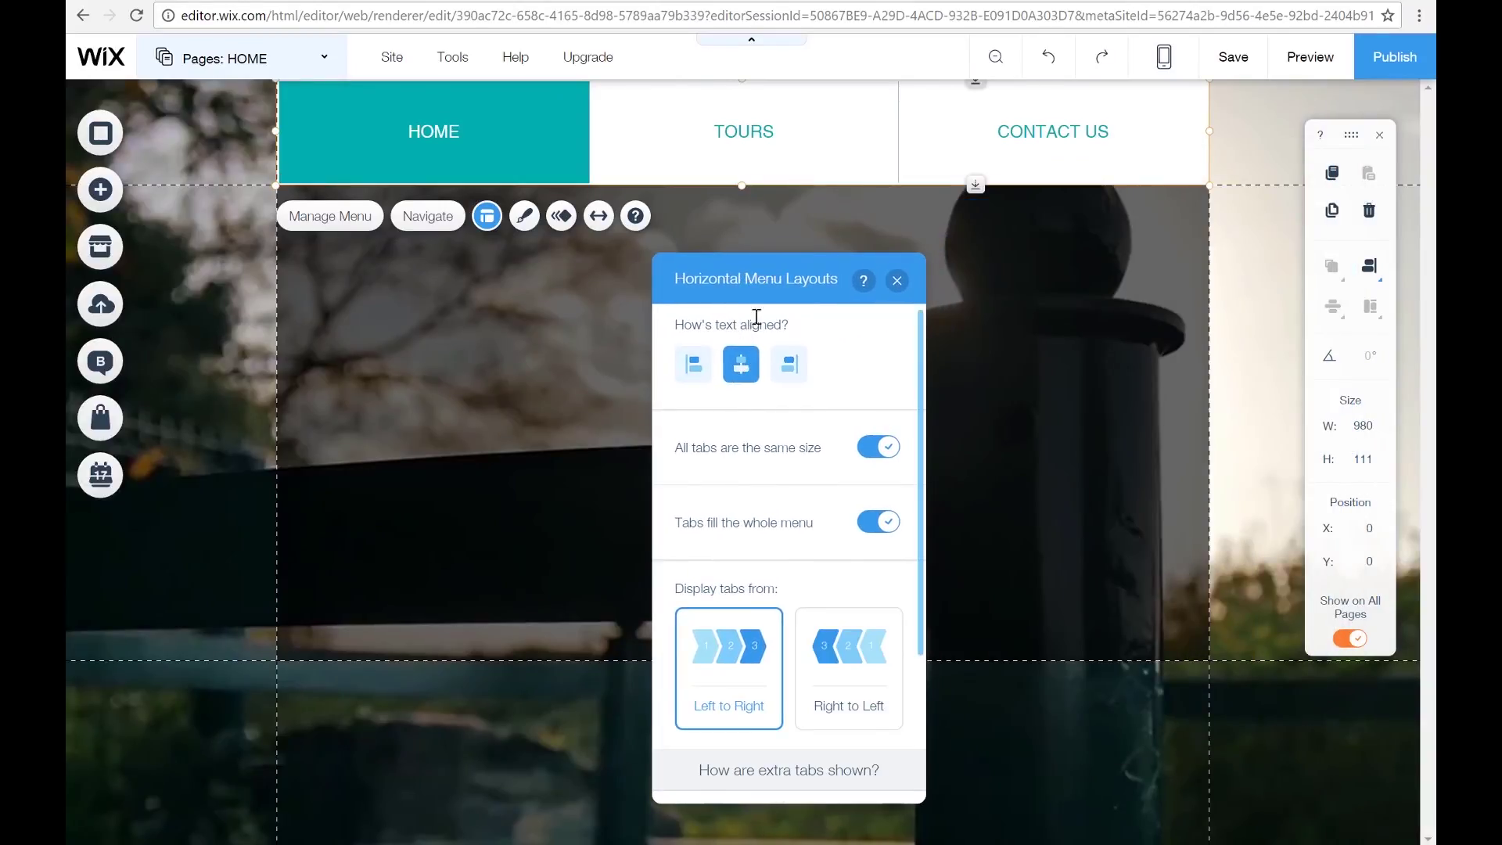
{"action": "left_click", "coordinate": [694, 364]}
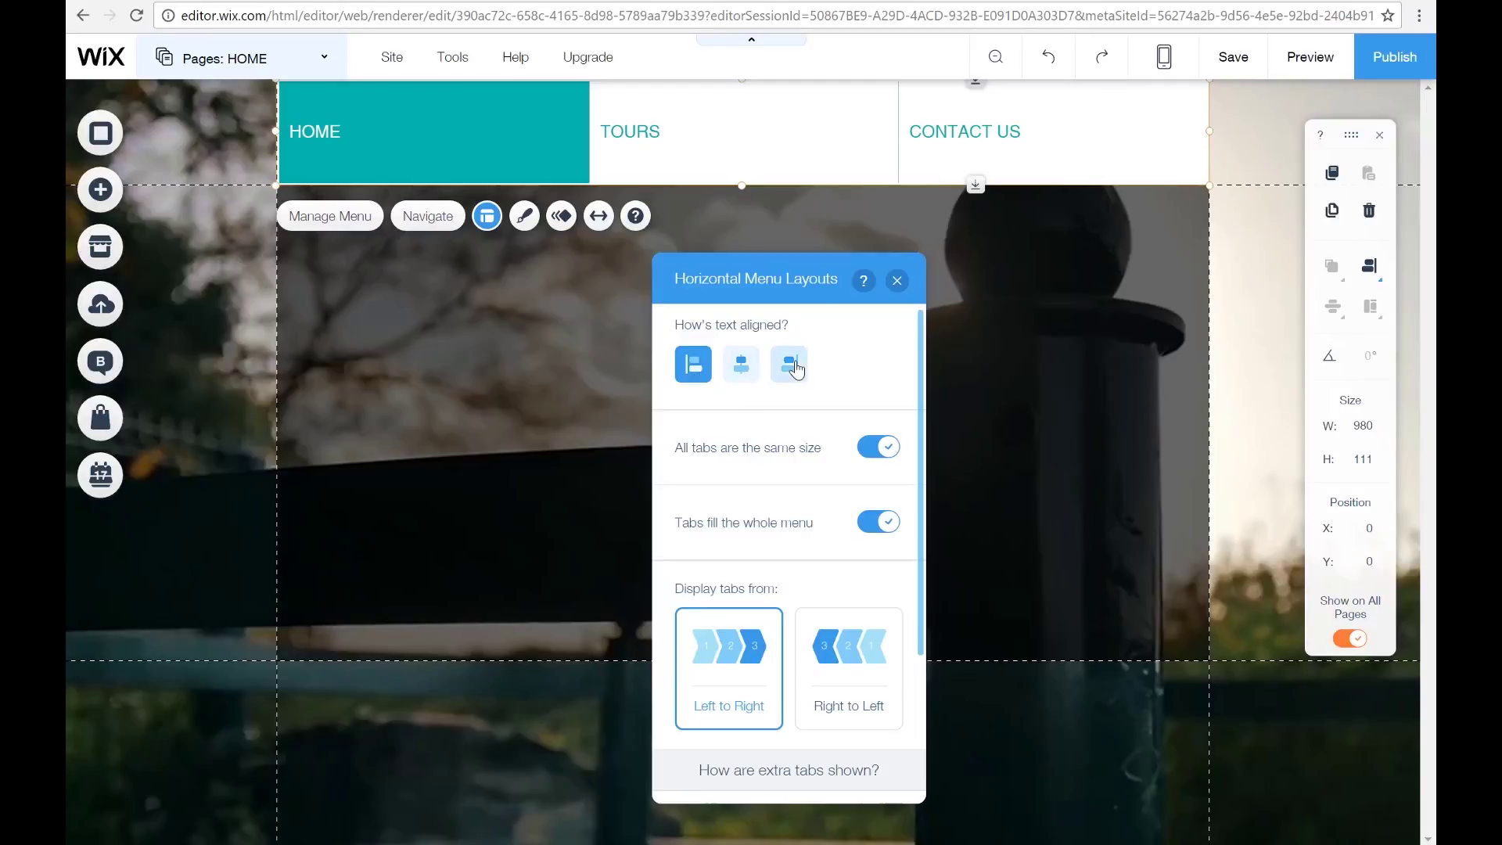
{"action": "left_click", "coordinate": [737, 366]}
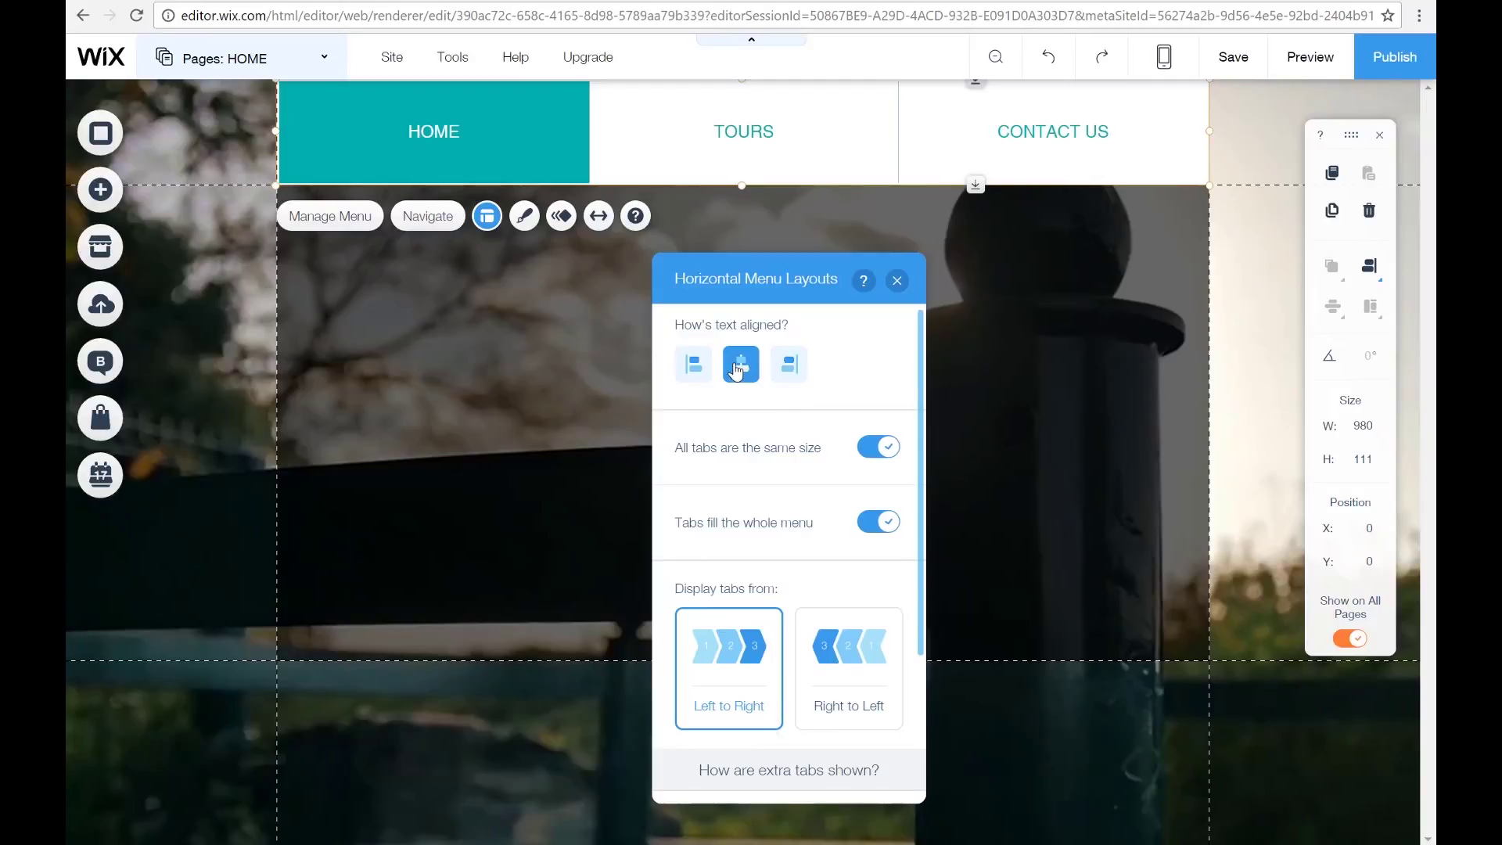
{"action": "left_click_drag", "start_coordinate": [768, 280], "coordinate": [800, 245]}
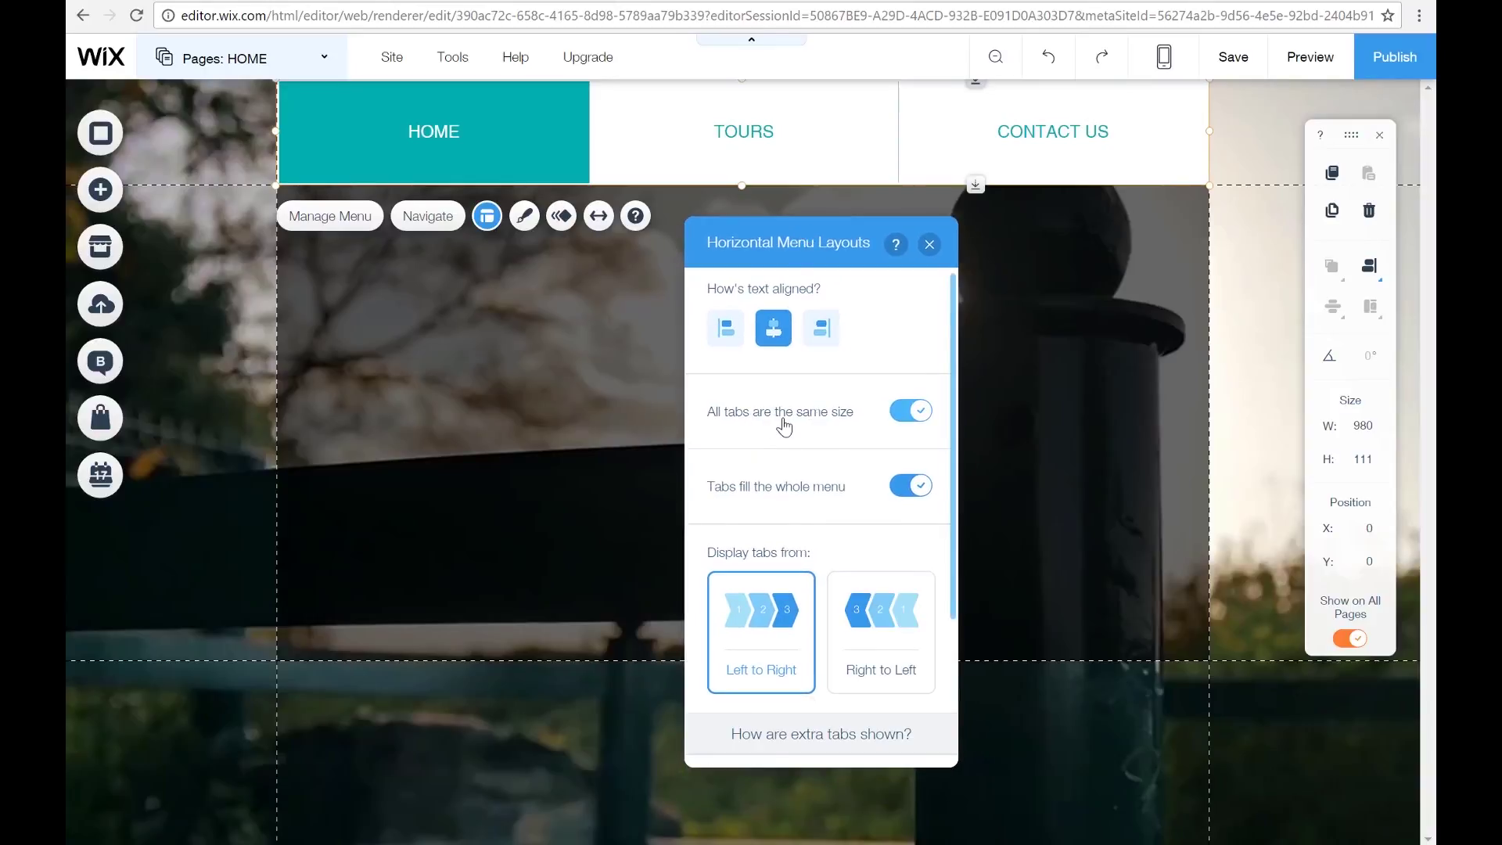
- Try the menu without same-size tabs and without tabs filling the whole menu, restore both options, and close the layout settings
{"action": "left_click", "coordinate": [917, 416]}
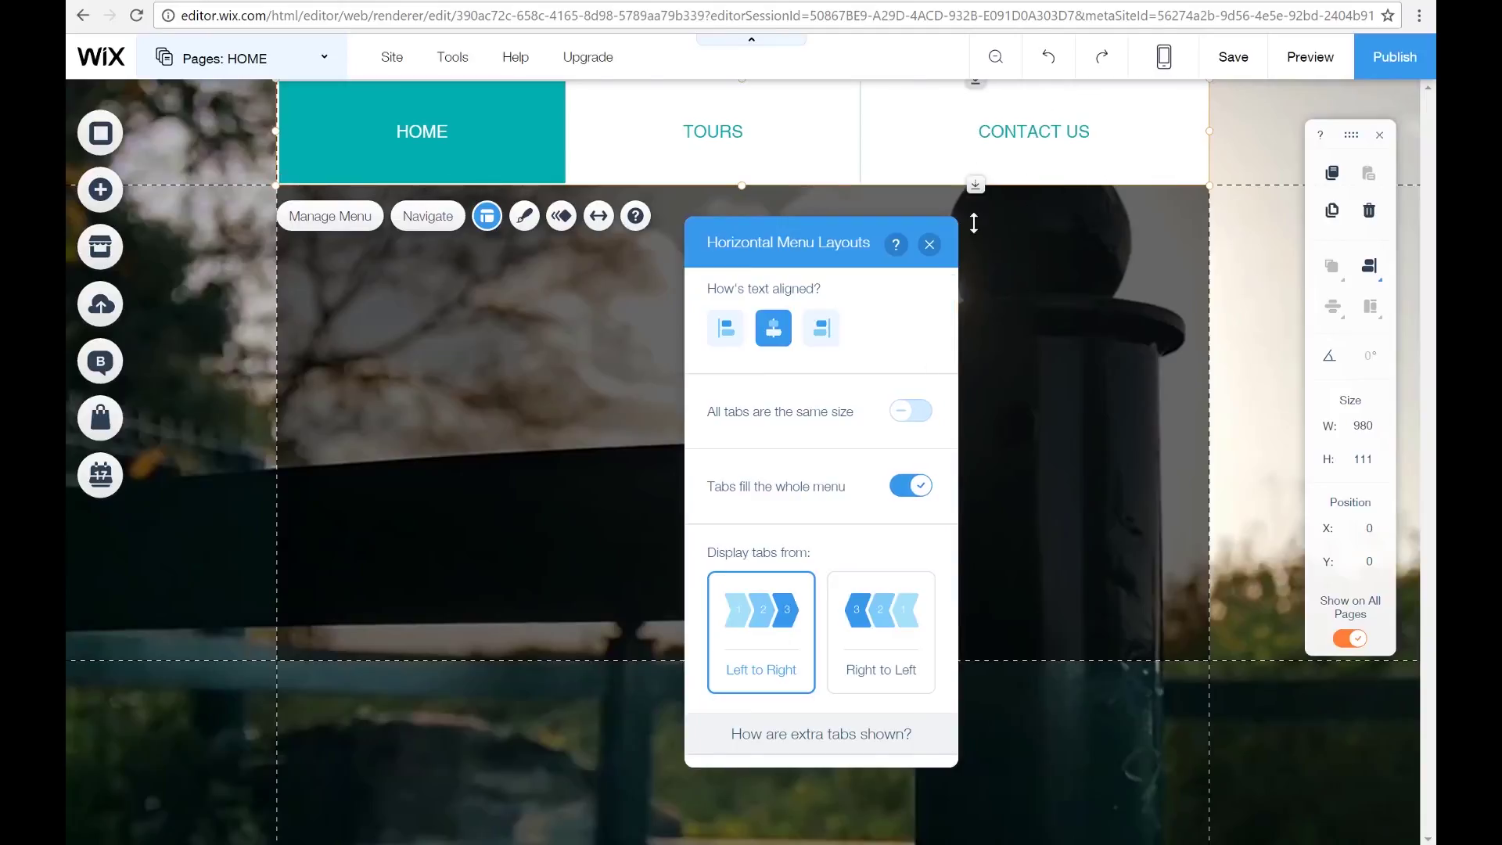
{"action": "left_click", "coordinate": [914, 410]}
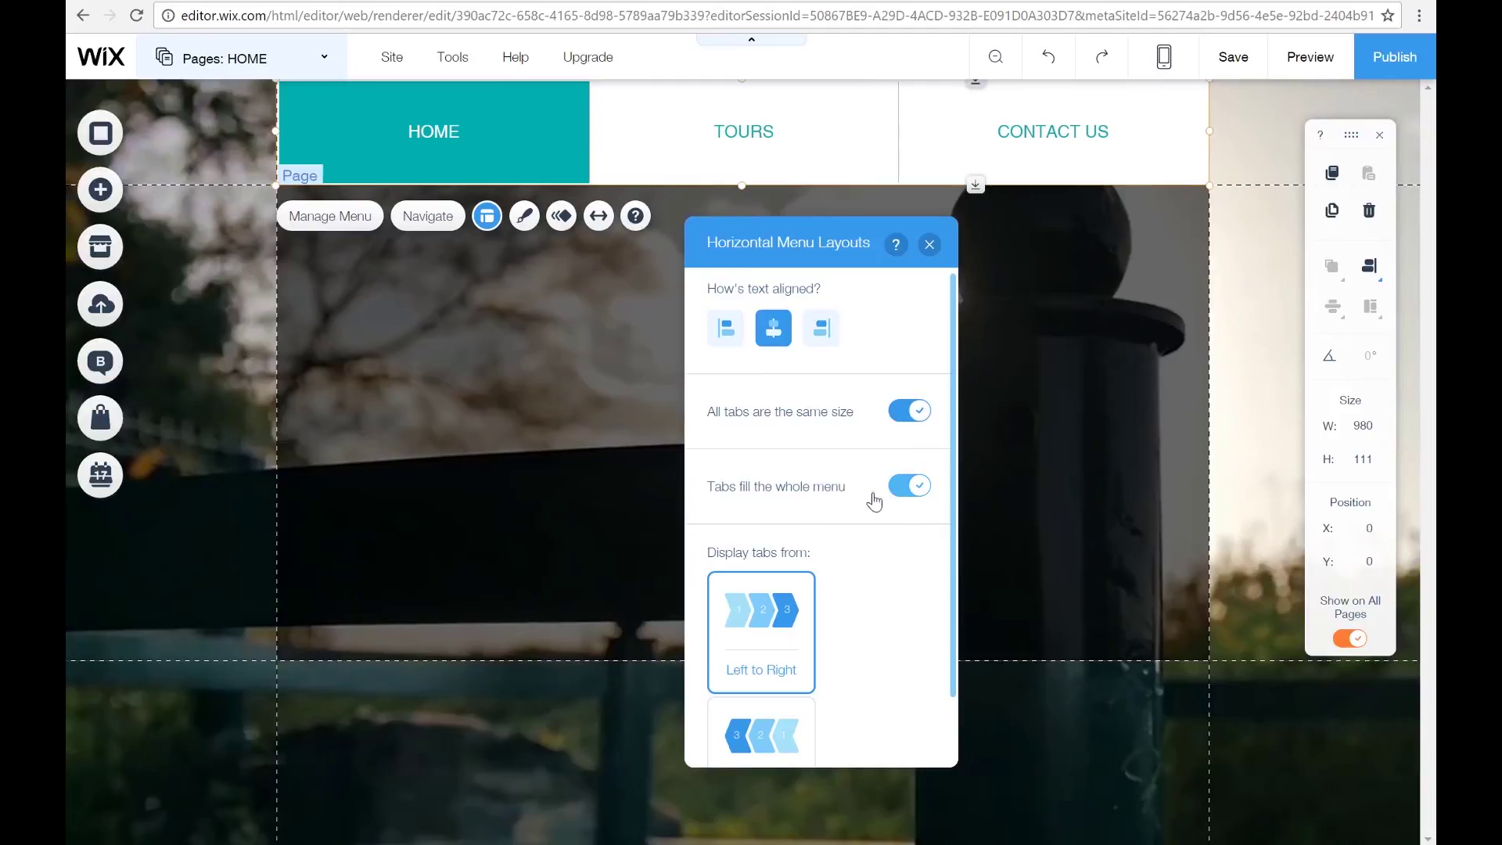
{"action": "scroll", "coordinate": [828, 569], "scroll_direction": "down", "scroll_amount": 2}
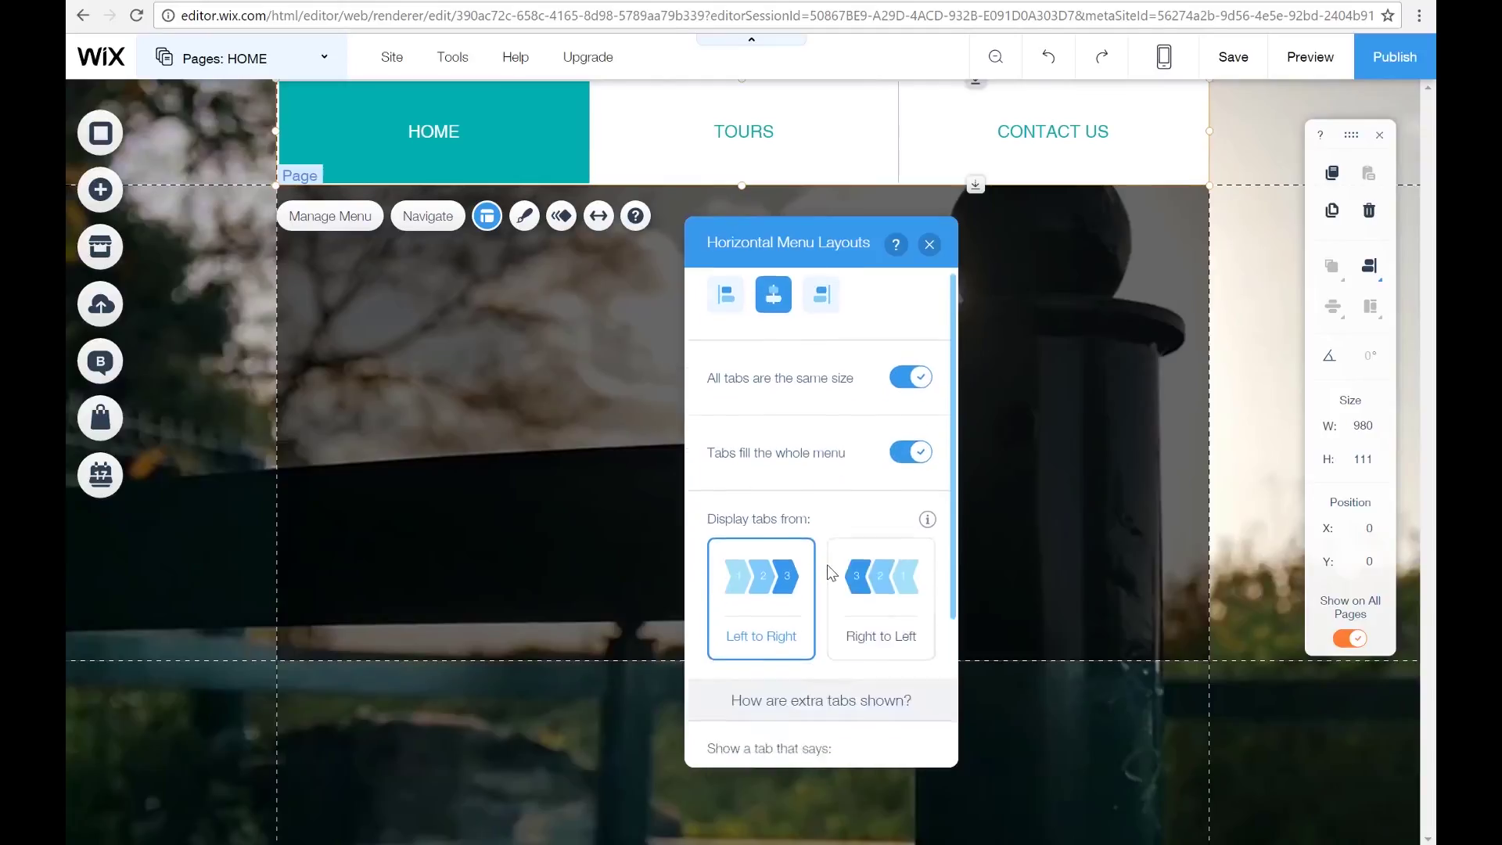
{"action": "left_click", "coordinate": [922, 414]}
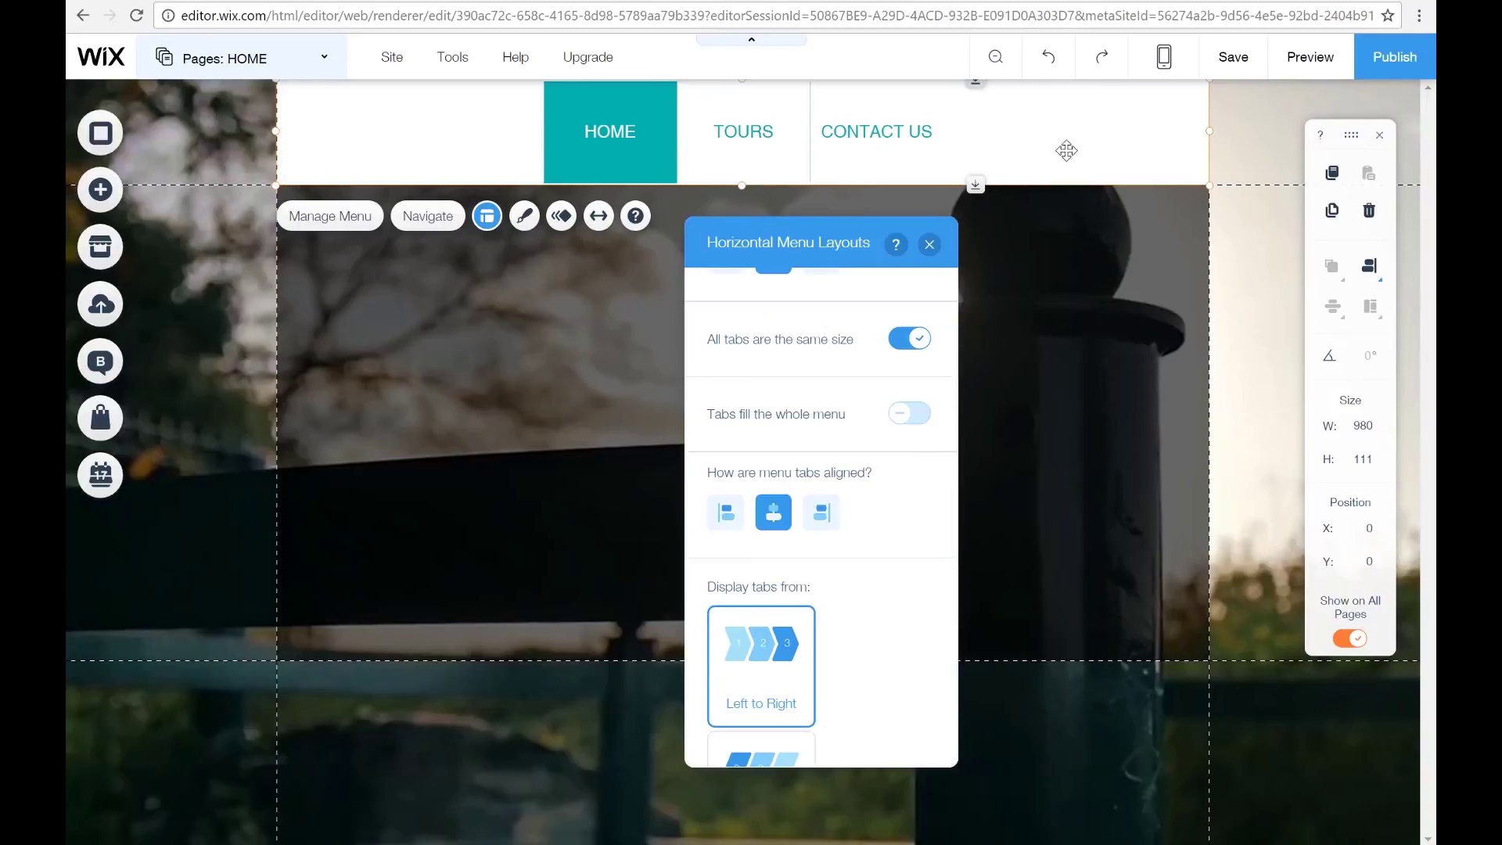
{"action": "left_click", "coordinate": [903, 419]}
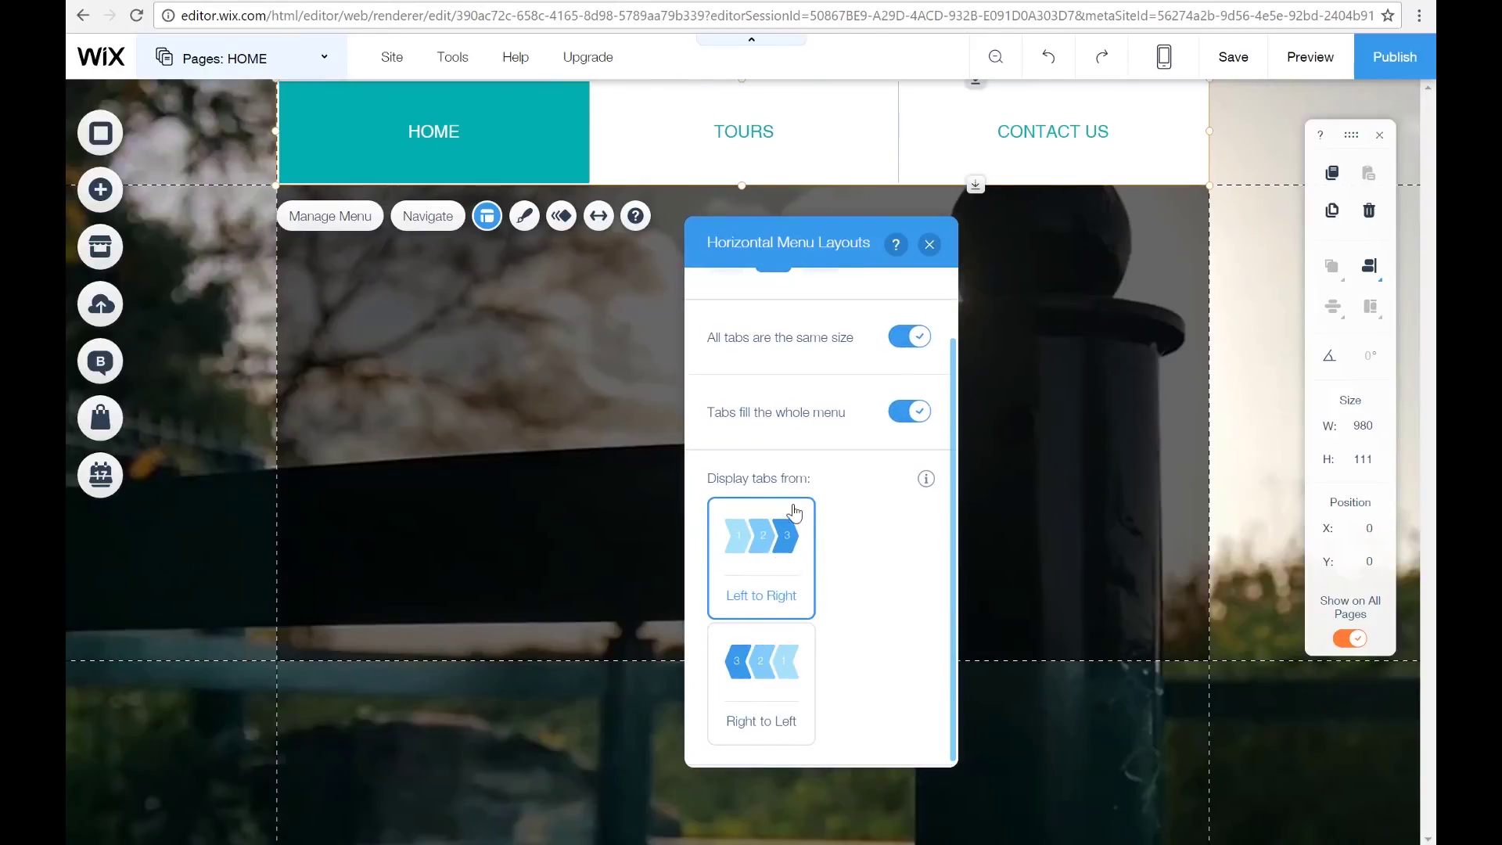
{"action": "left_click", "coordinate": [930, 247]}
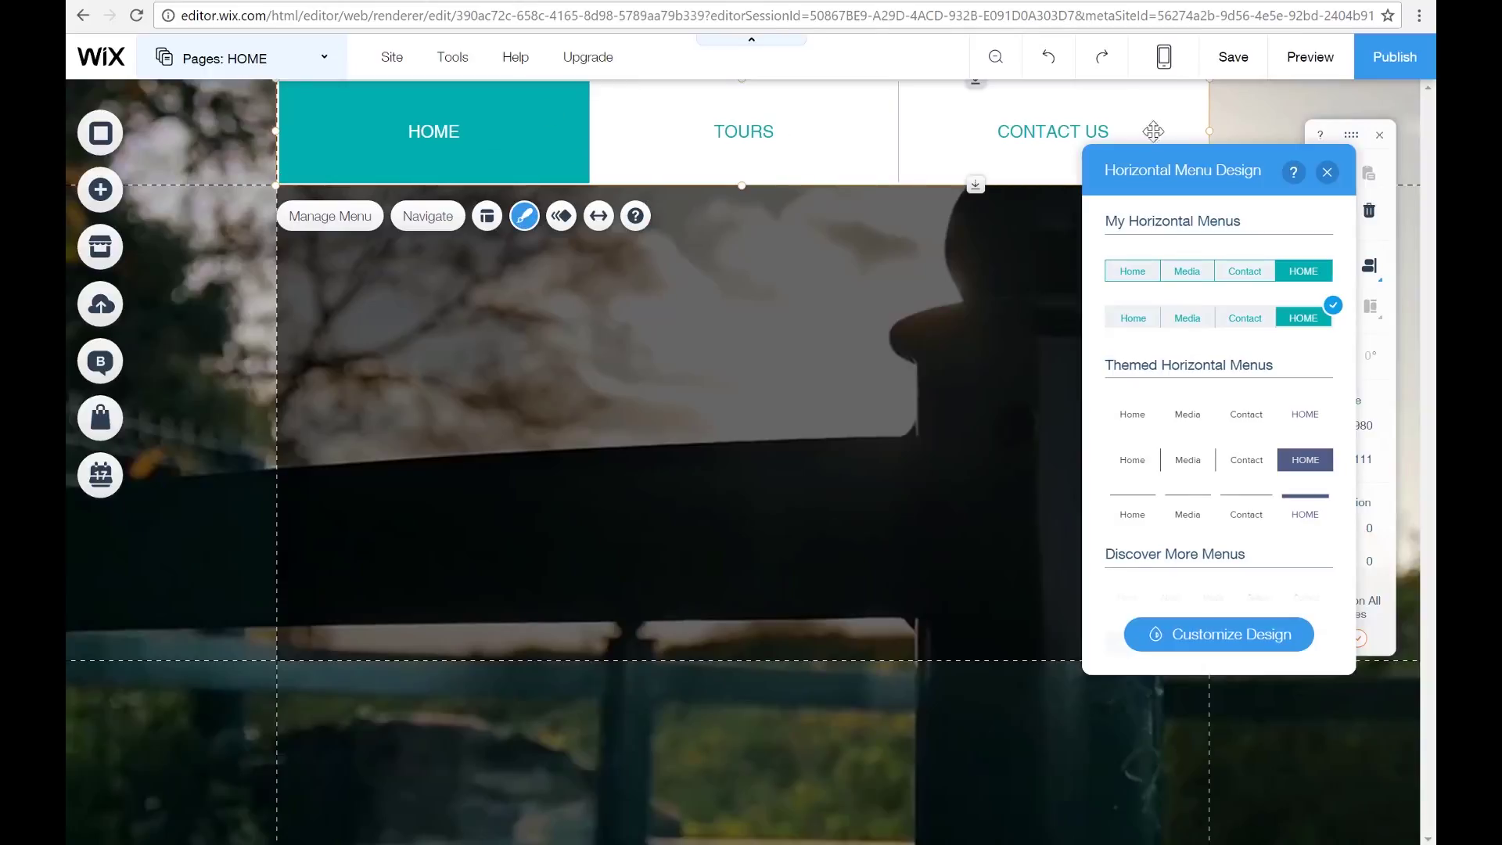
- Examine the fill and opacity, dropdown background and separator colors, border and corner settings in the header menu's custom design for the regular state
{"action": "left_click_drag", "start_coordinate": [1108, 166], "coordinate": [728, 251]}
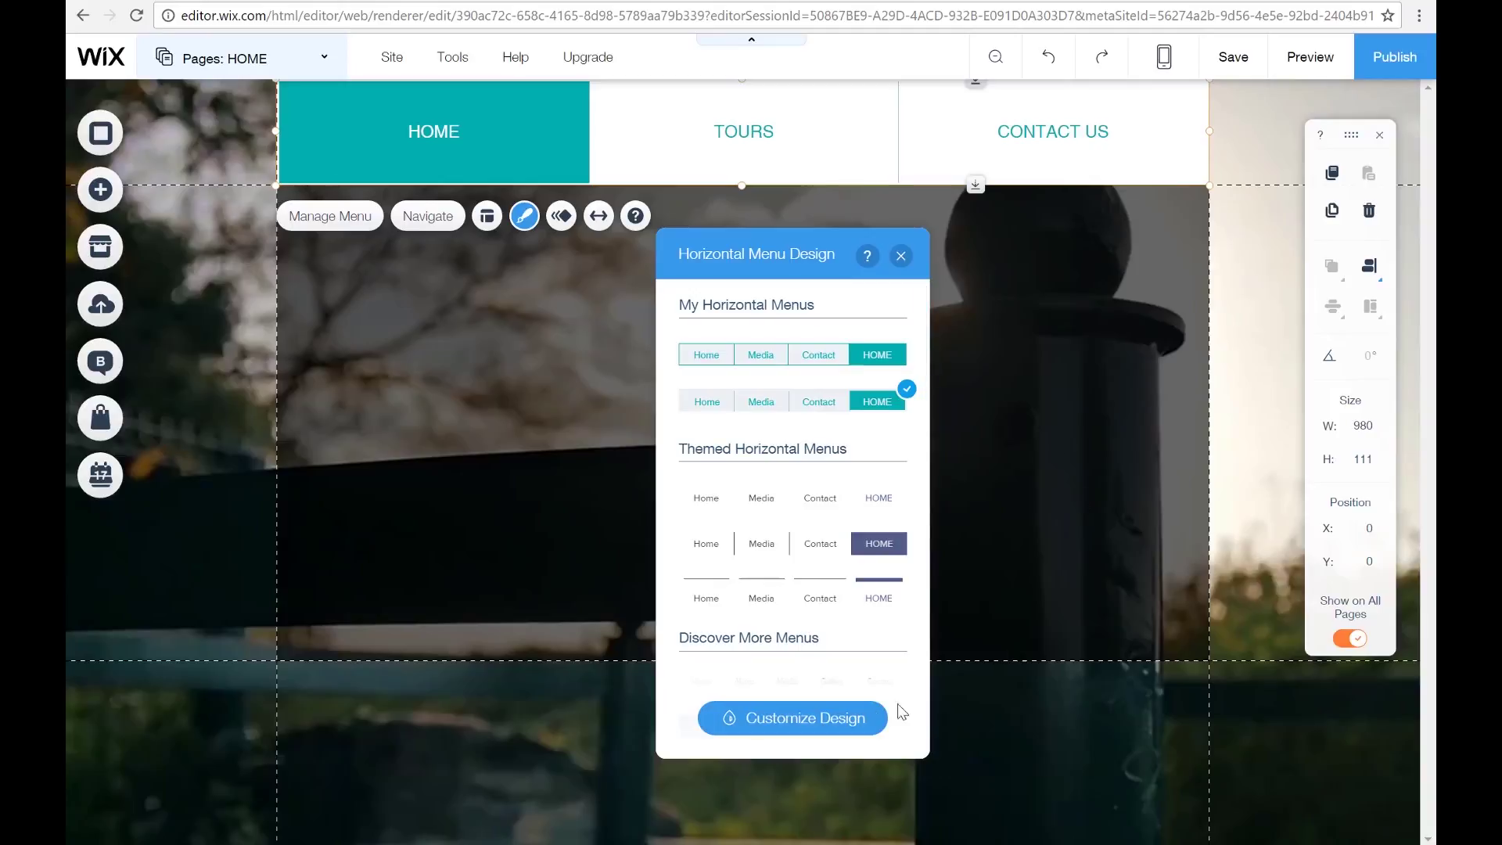
{"action": "left_click", "coordinate": [803, 724]}
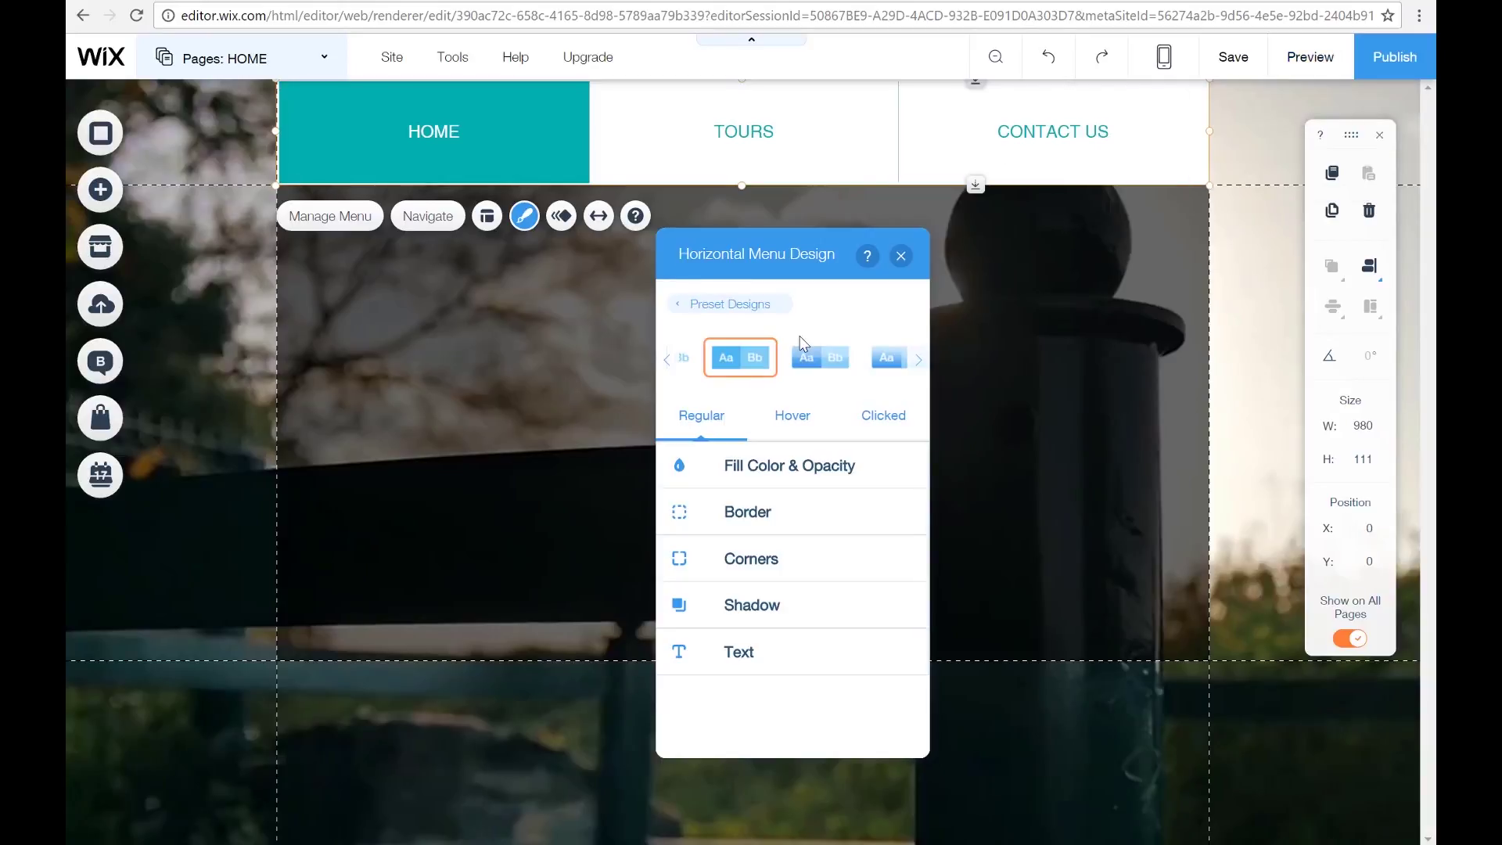
{"action": "left_click", "coordinate": [718, 472]}
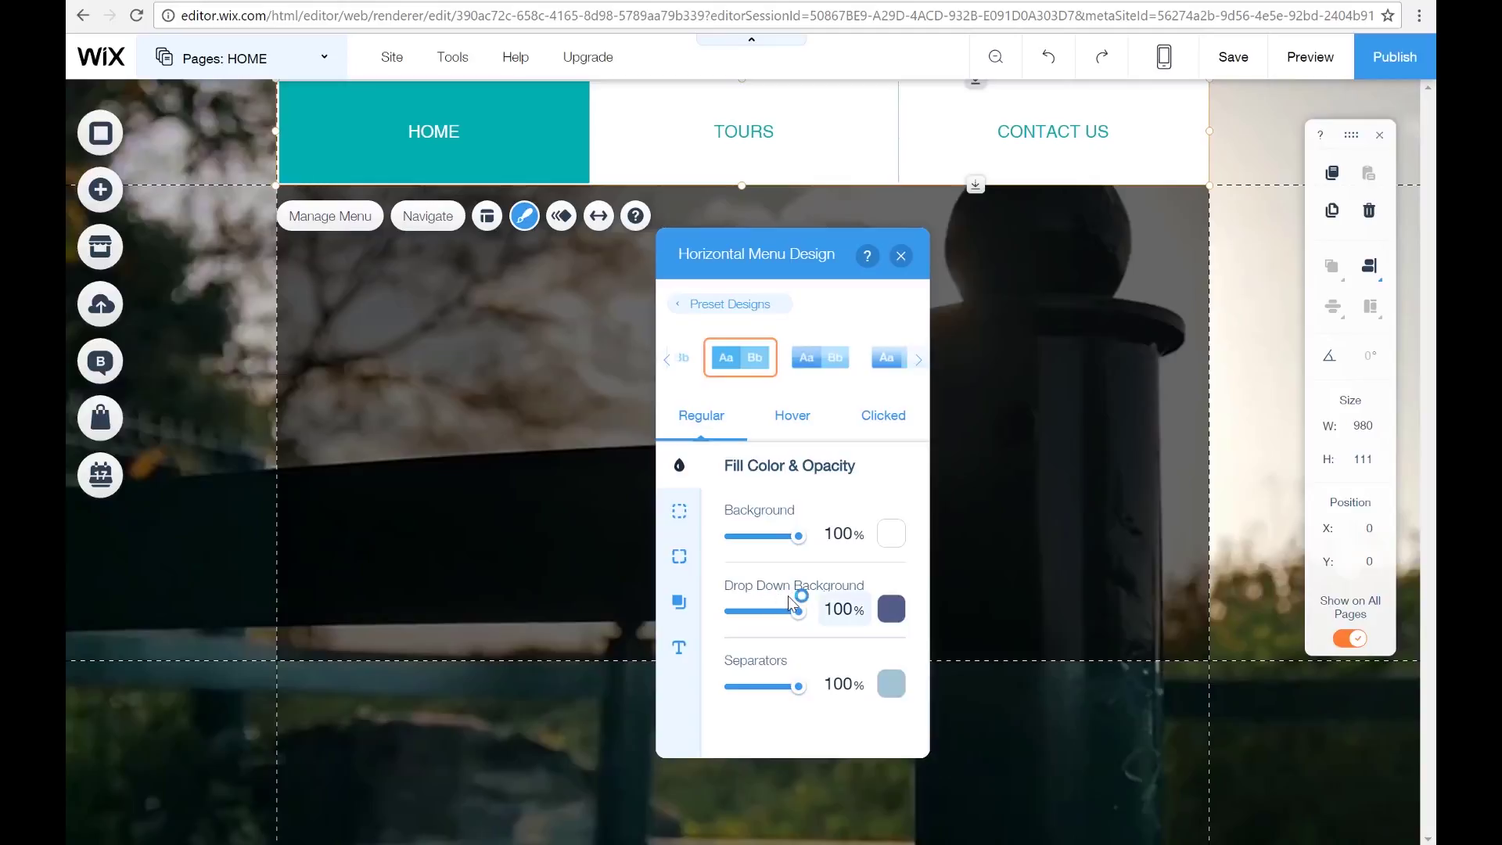
{"action": "left_click", "coordinate": [891, 609]}
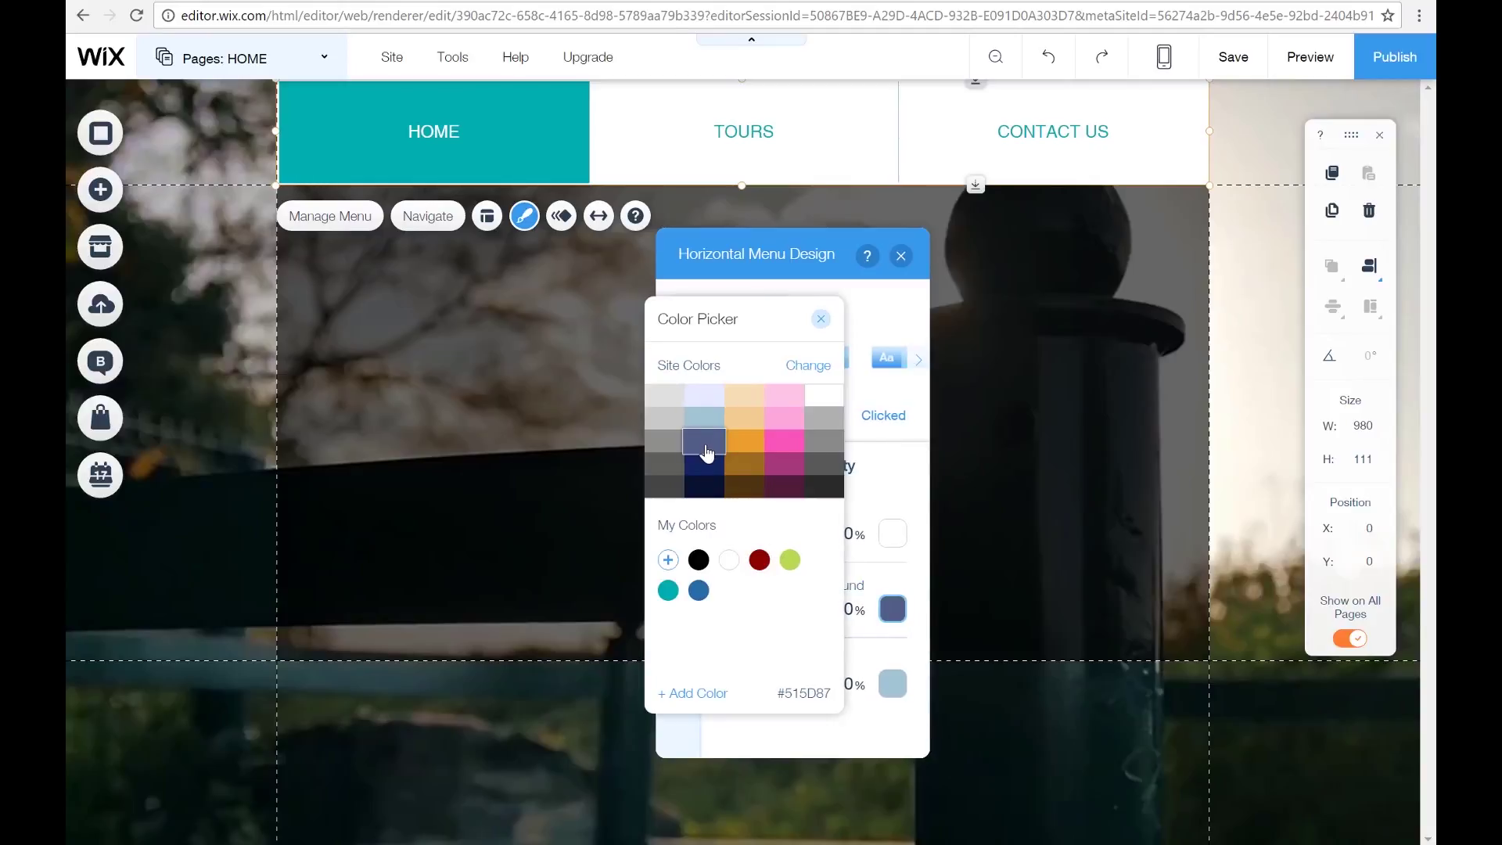
{"action": "left_click", "coordinate": [821, 320]}
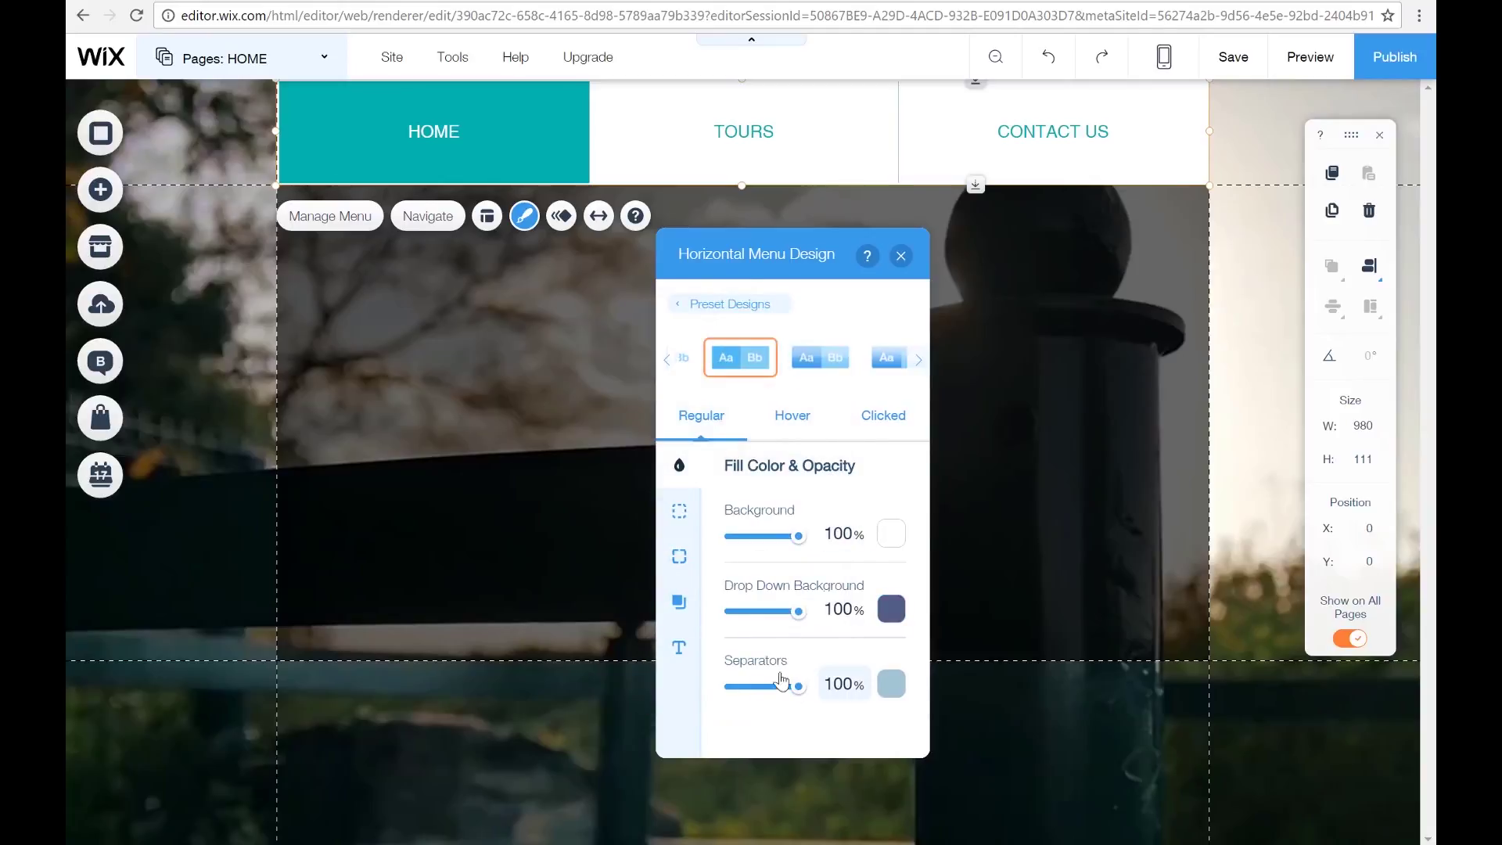
{"action": "left_click", "coordinate": [893, 683]}
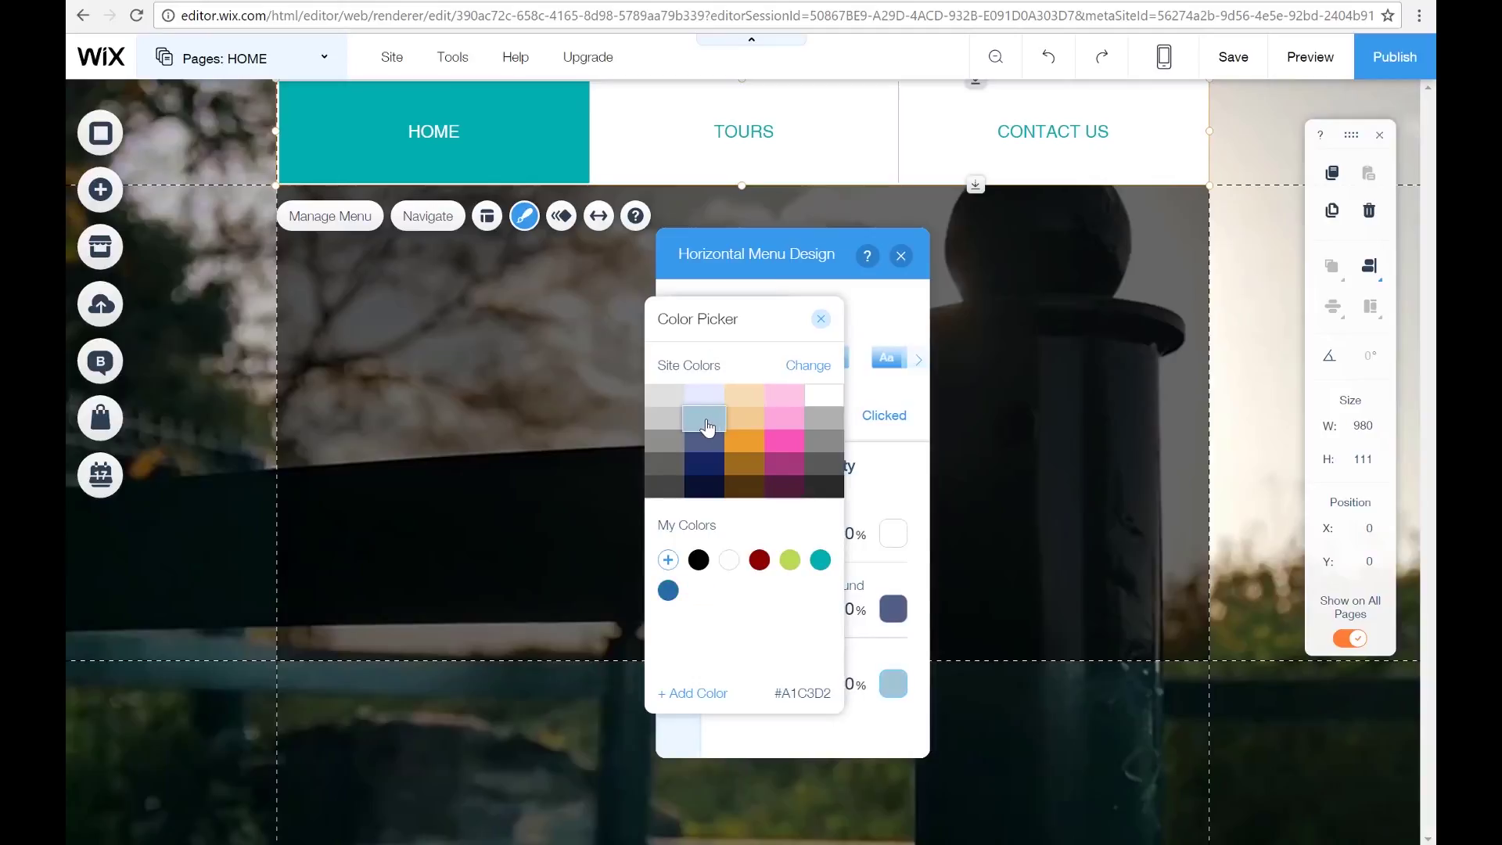
{"action": "left_click", "coordinate": [821, 318]}
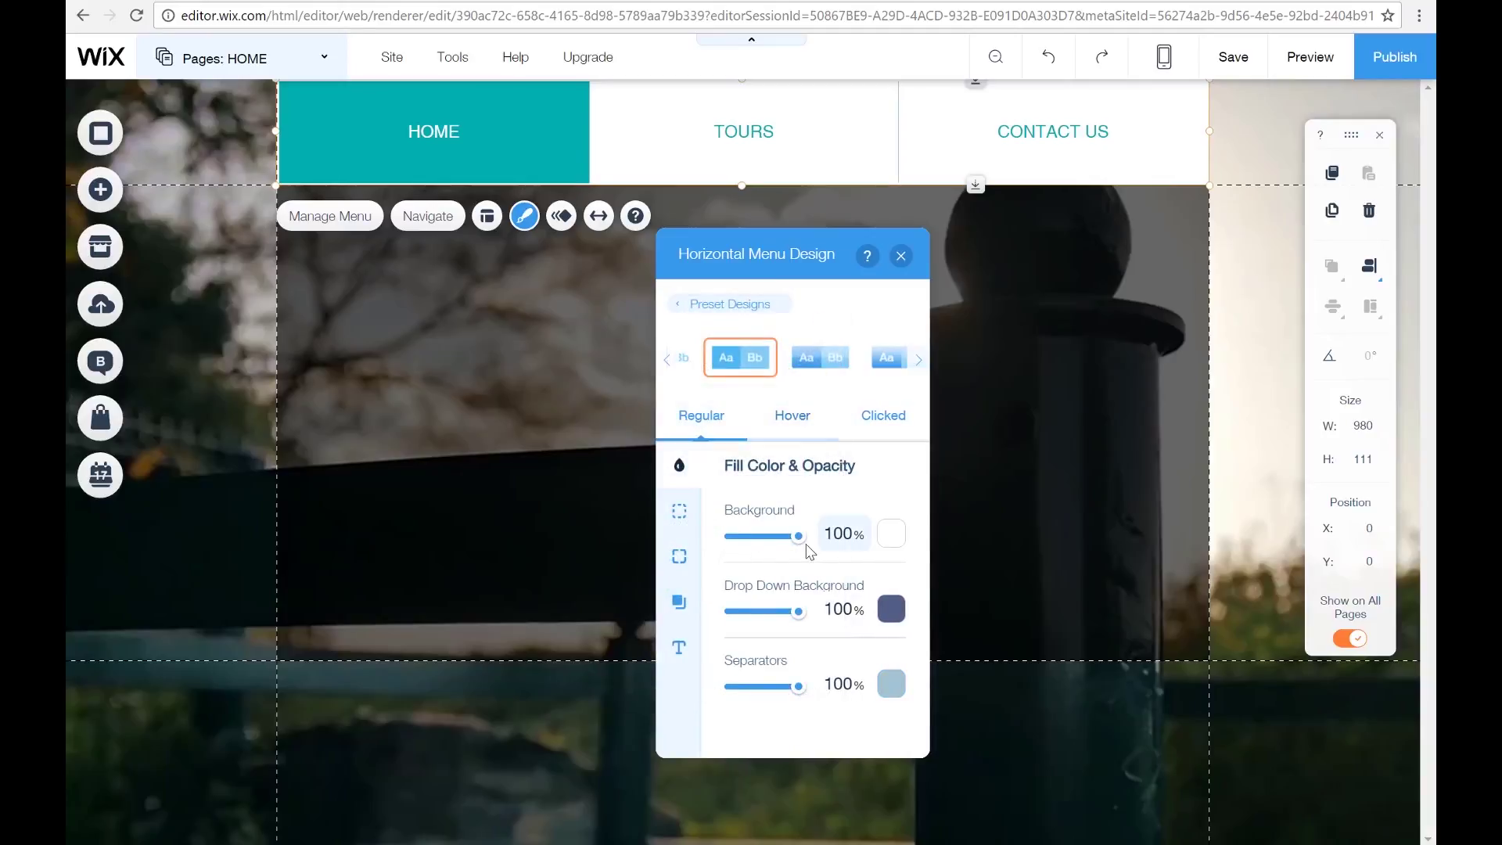
{"action": "left_click", "coordinate": [680, 517]}
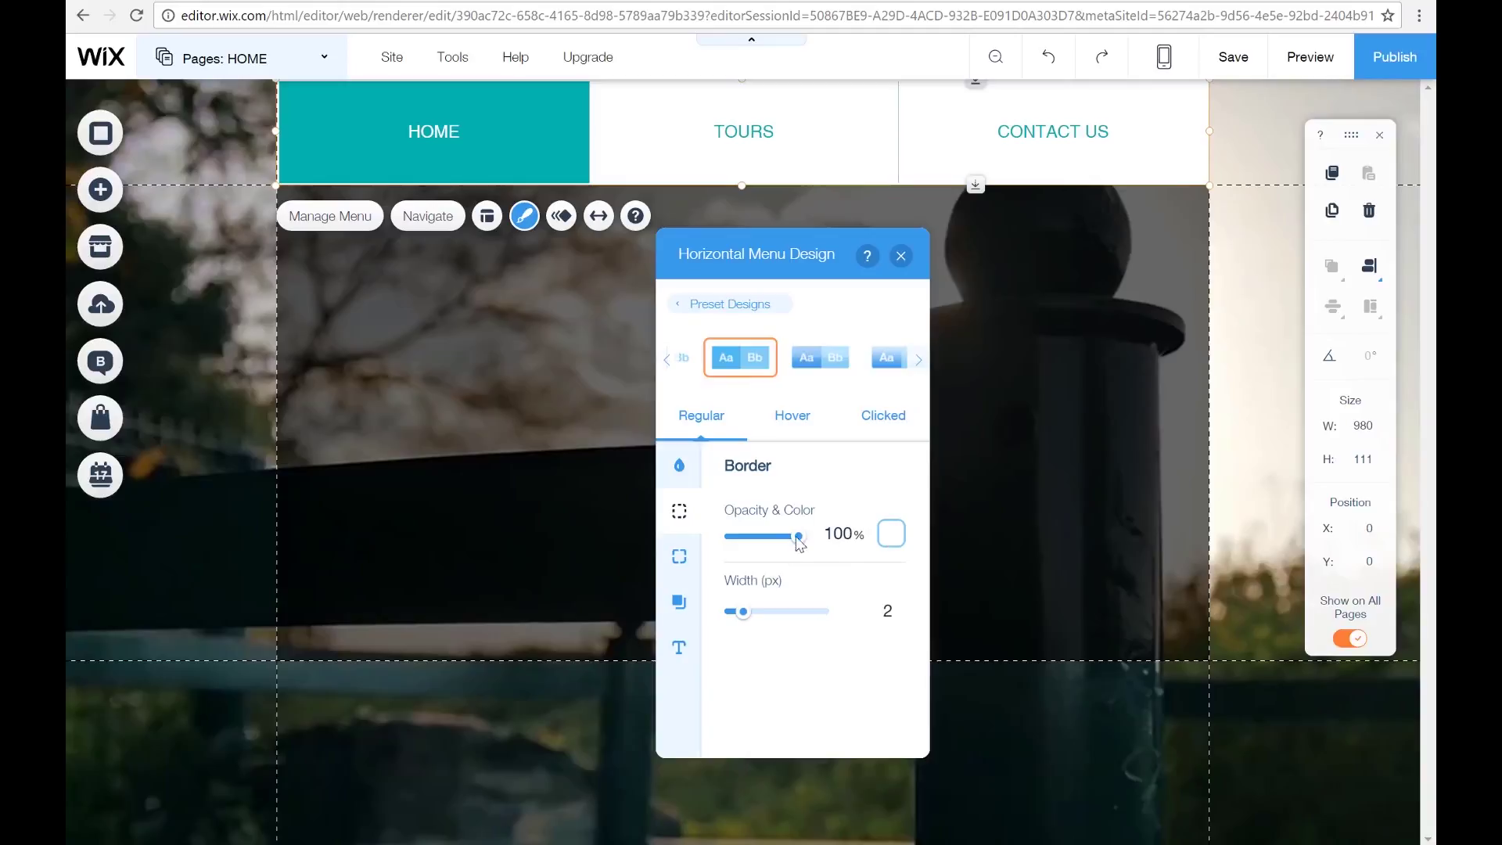
{"action": "left_click", "coordinate": [679, 556]}
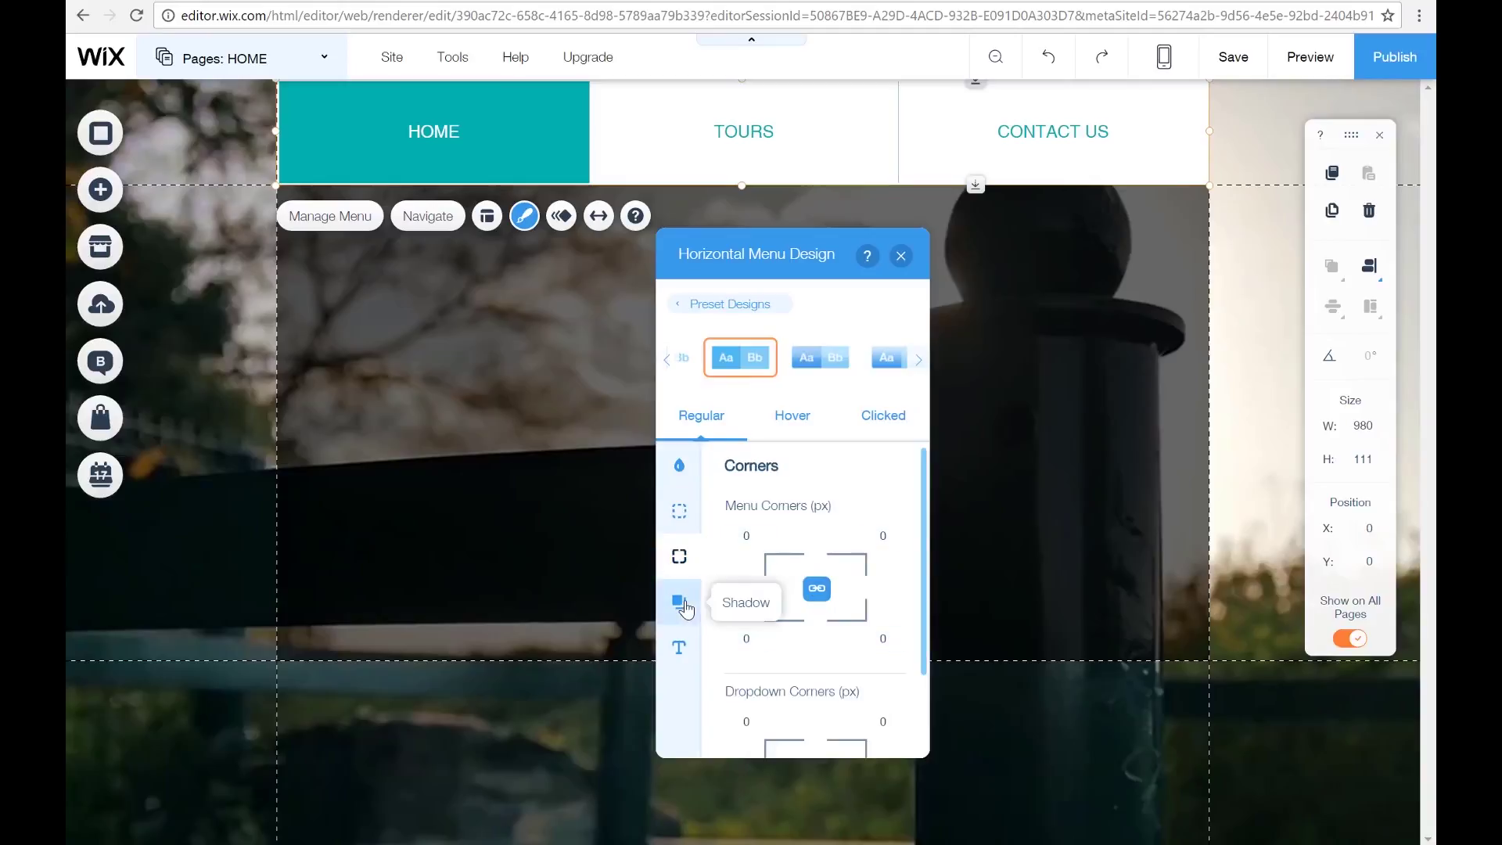
- Try the header menu's shadow by enabling it twice, and leave it disabled
{"action": "left_click", "coordinate": [681, 604]}
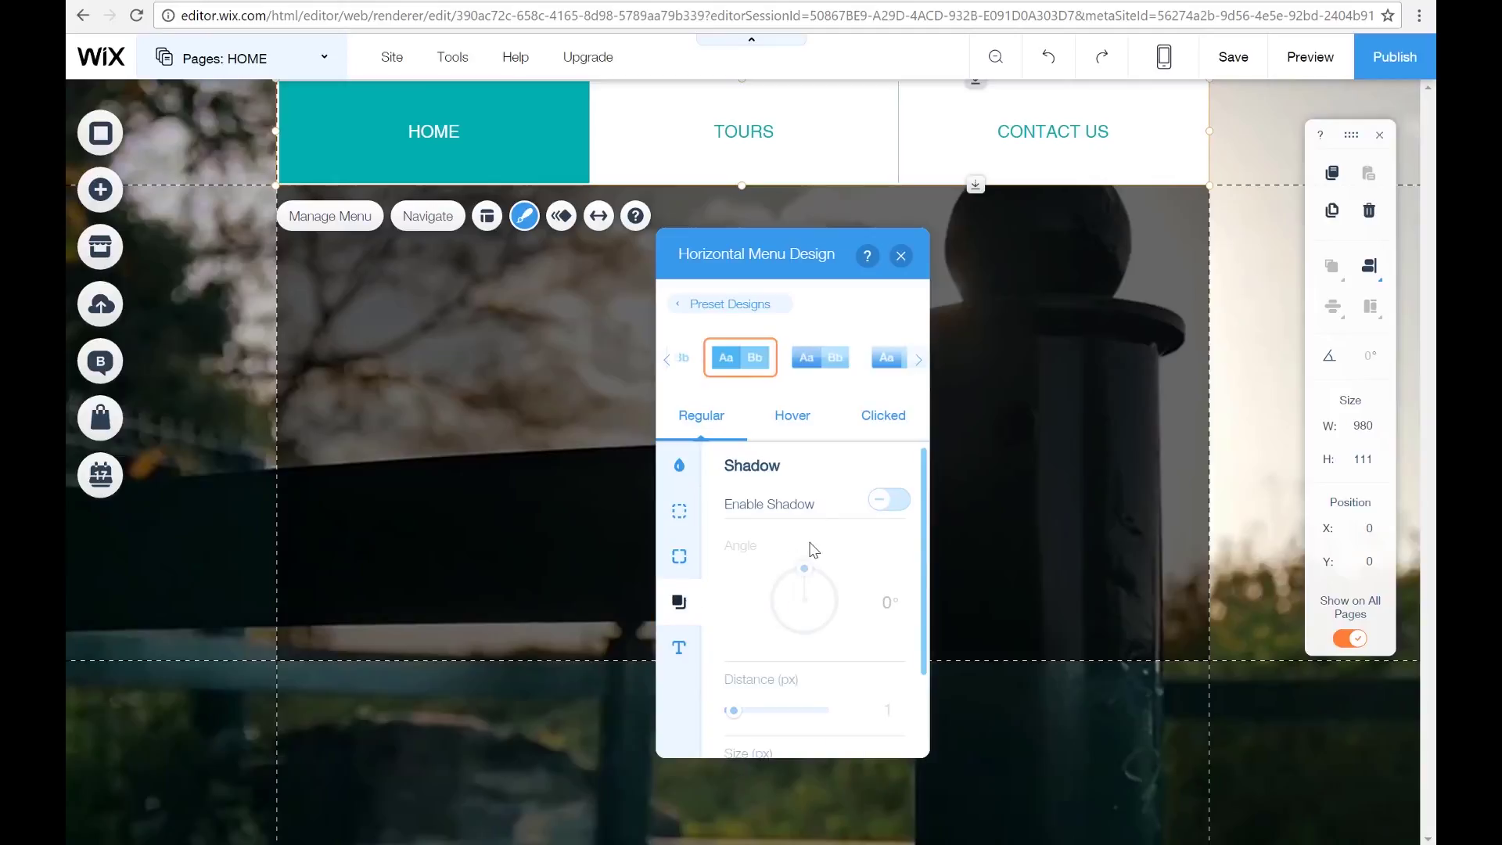
{"action": "left_click", "coordinate": [888, 511]}
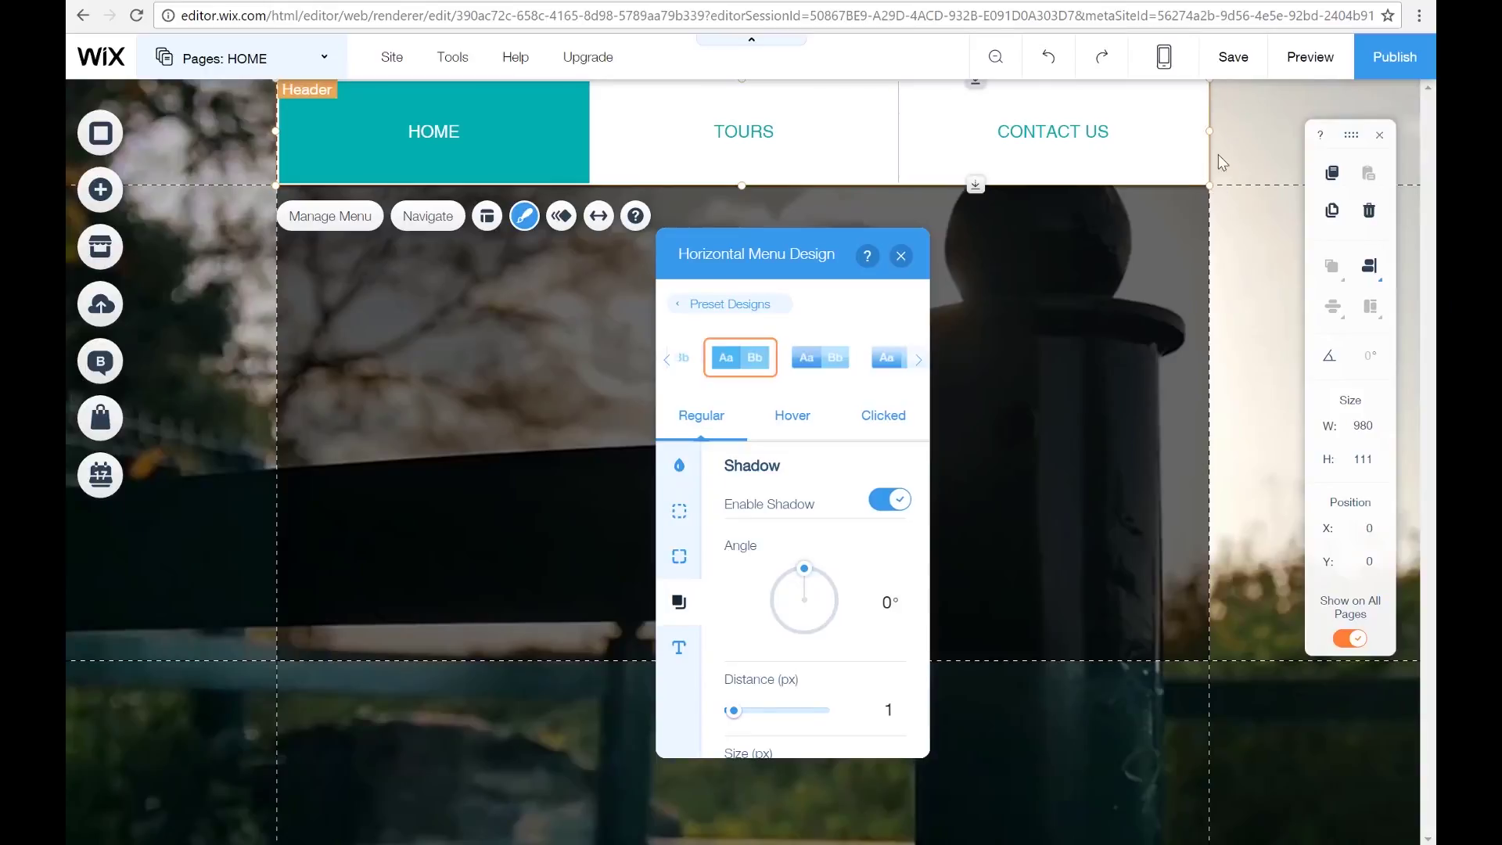
{"action": "left_click", "coordinate": [893, 510]}
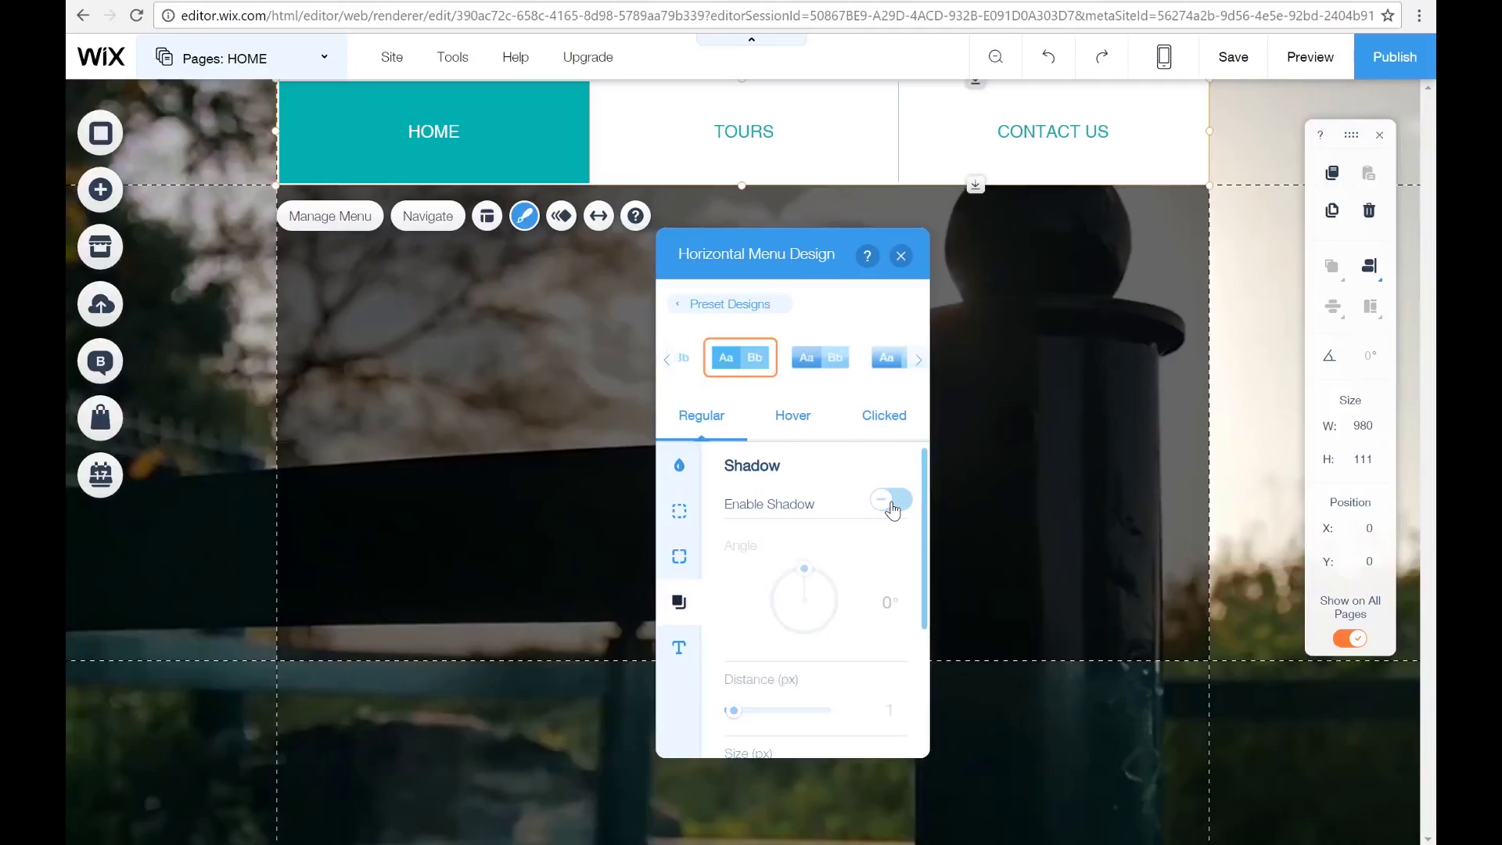
{"action": "left_click", "coordinate": [893, 510]}
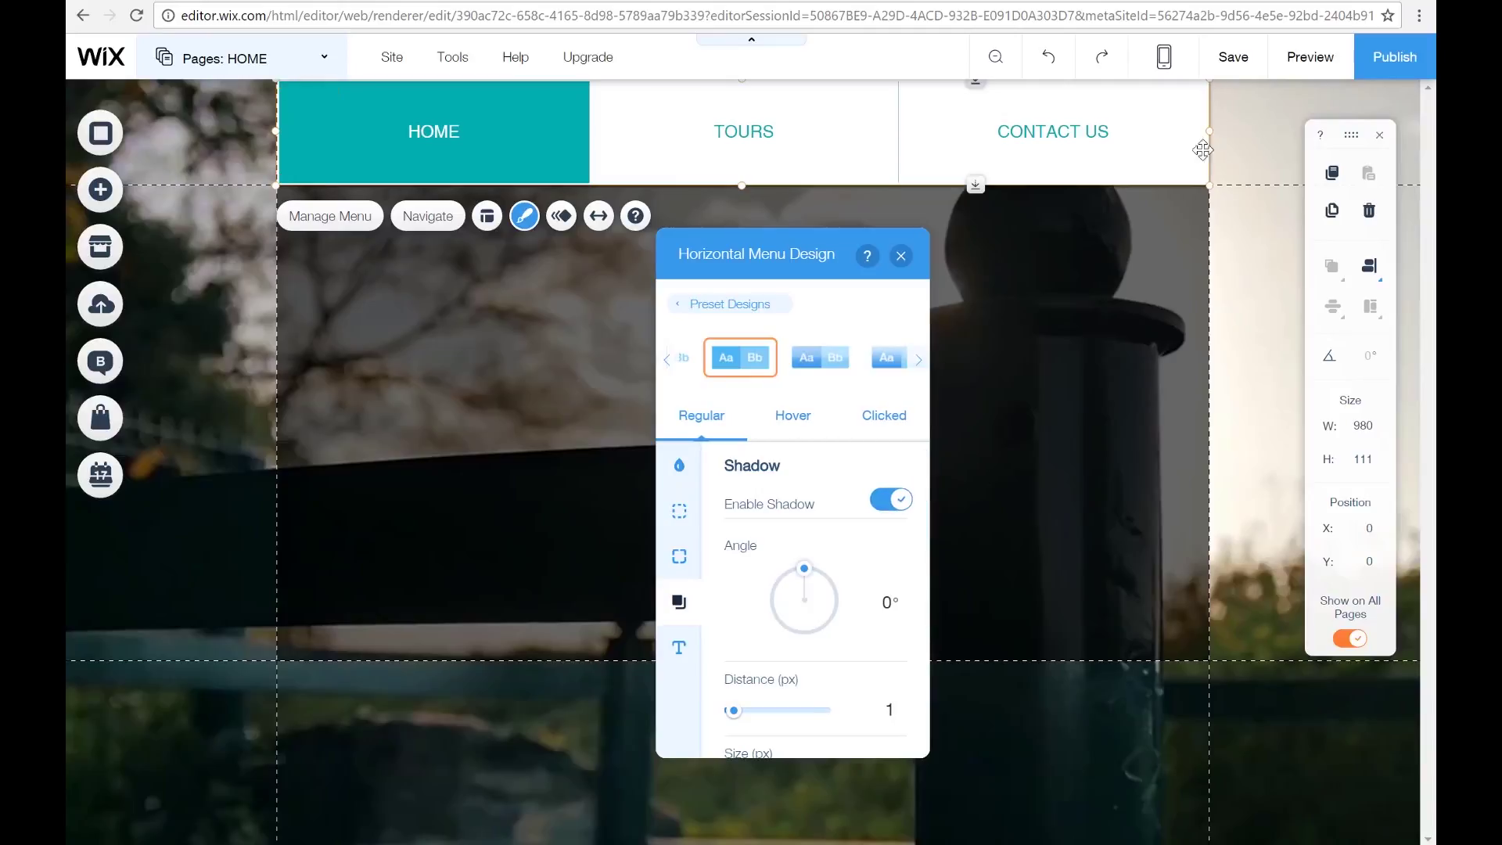
{"action": "left_click", "coordinate": [894, 510]}
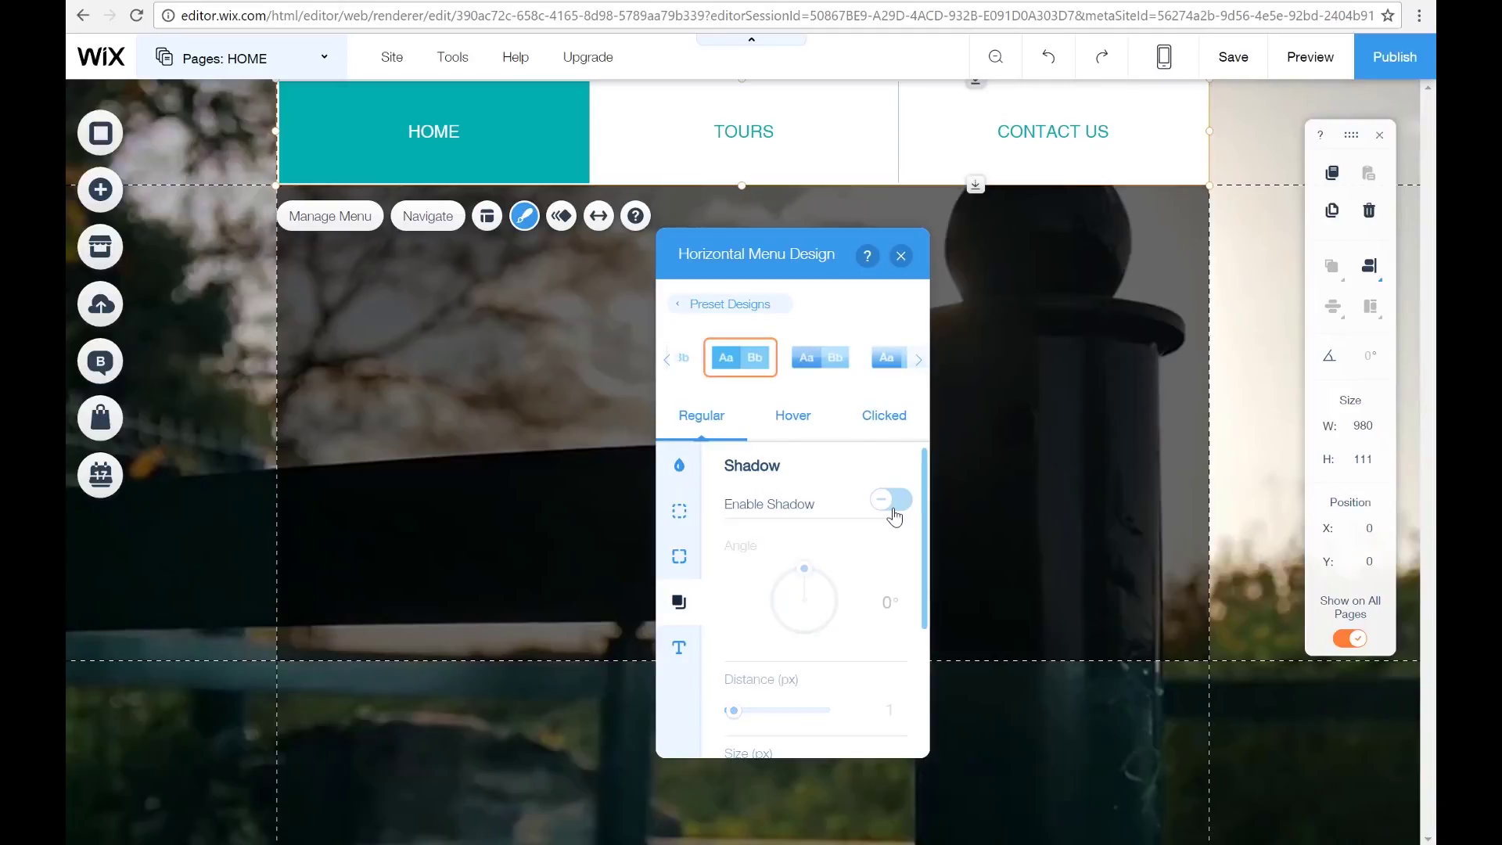
- Set the header menu's regular text color to dark navy #091230
{"action": "left_click", "coordinate": [679, 661]}
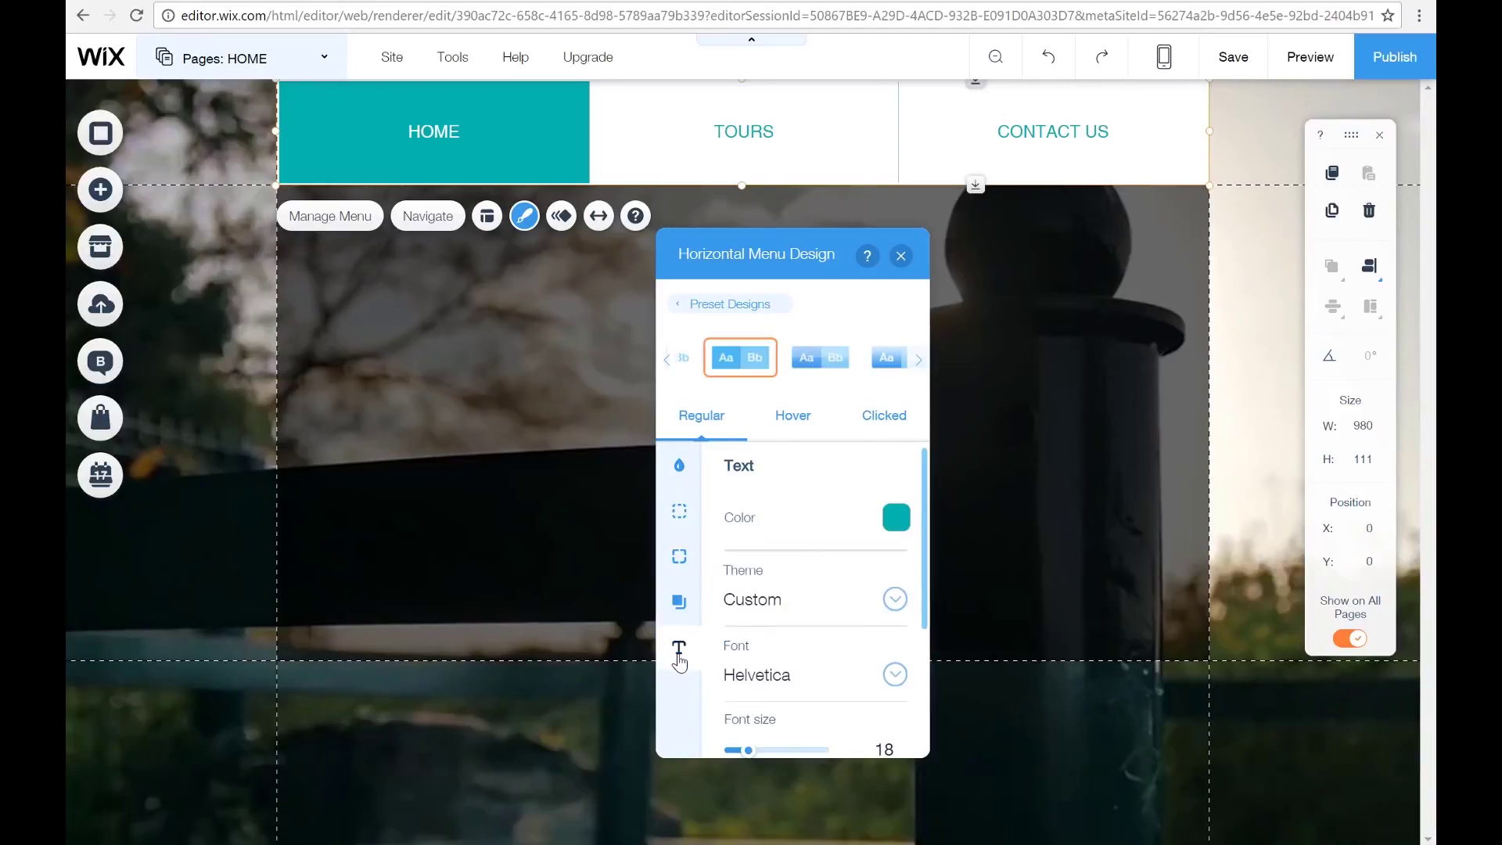
{"action": "left_click", "coordinate": [898, 518]}
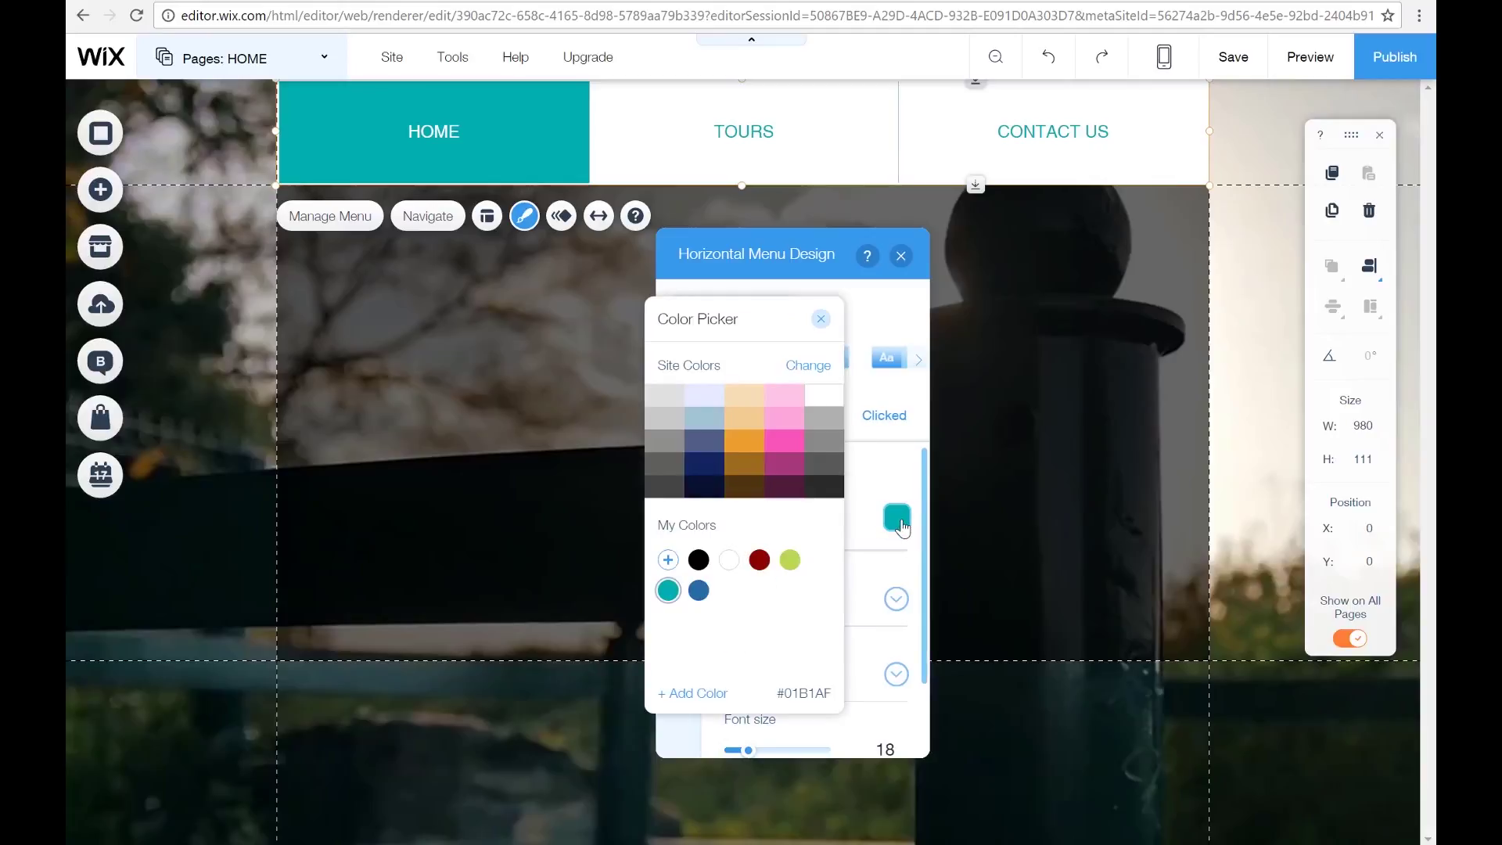
{"action": "left_click", "coordinate": [701, 487]}
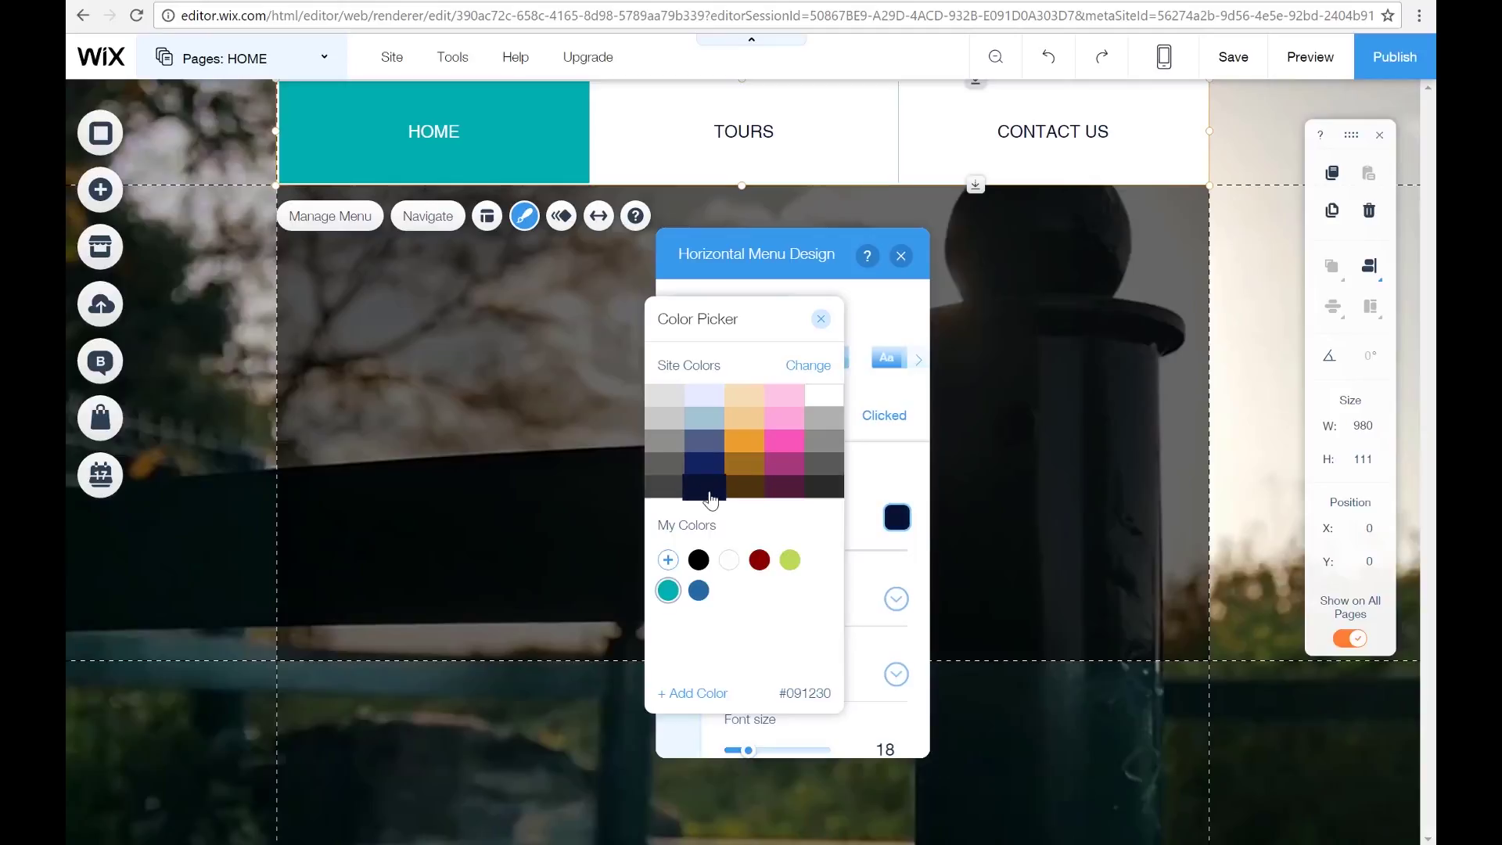
{"action": "left_click", "coordinate": [707, 499]}
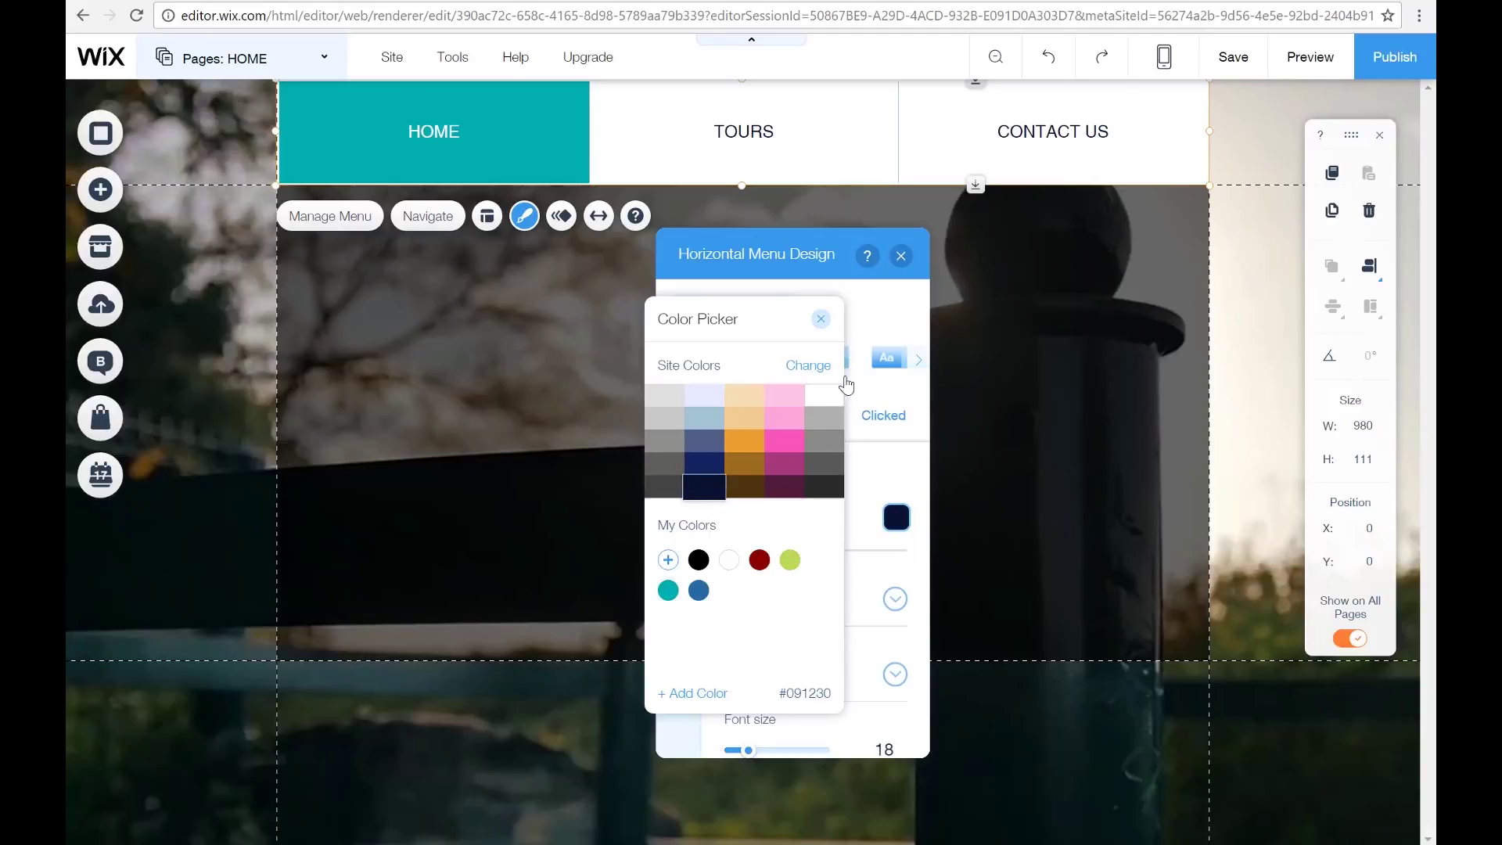
{"action": "left_click", "coordinate": [821, 320]}
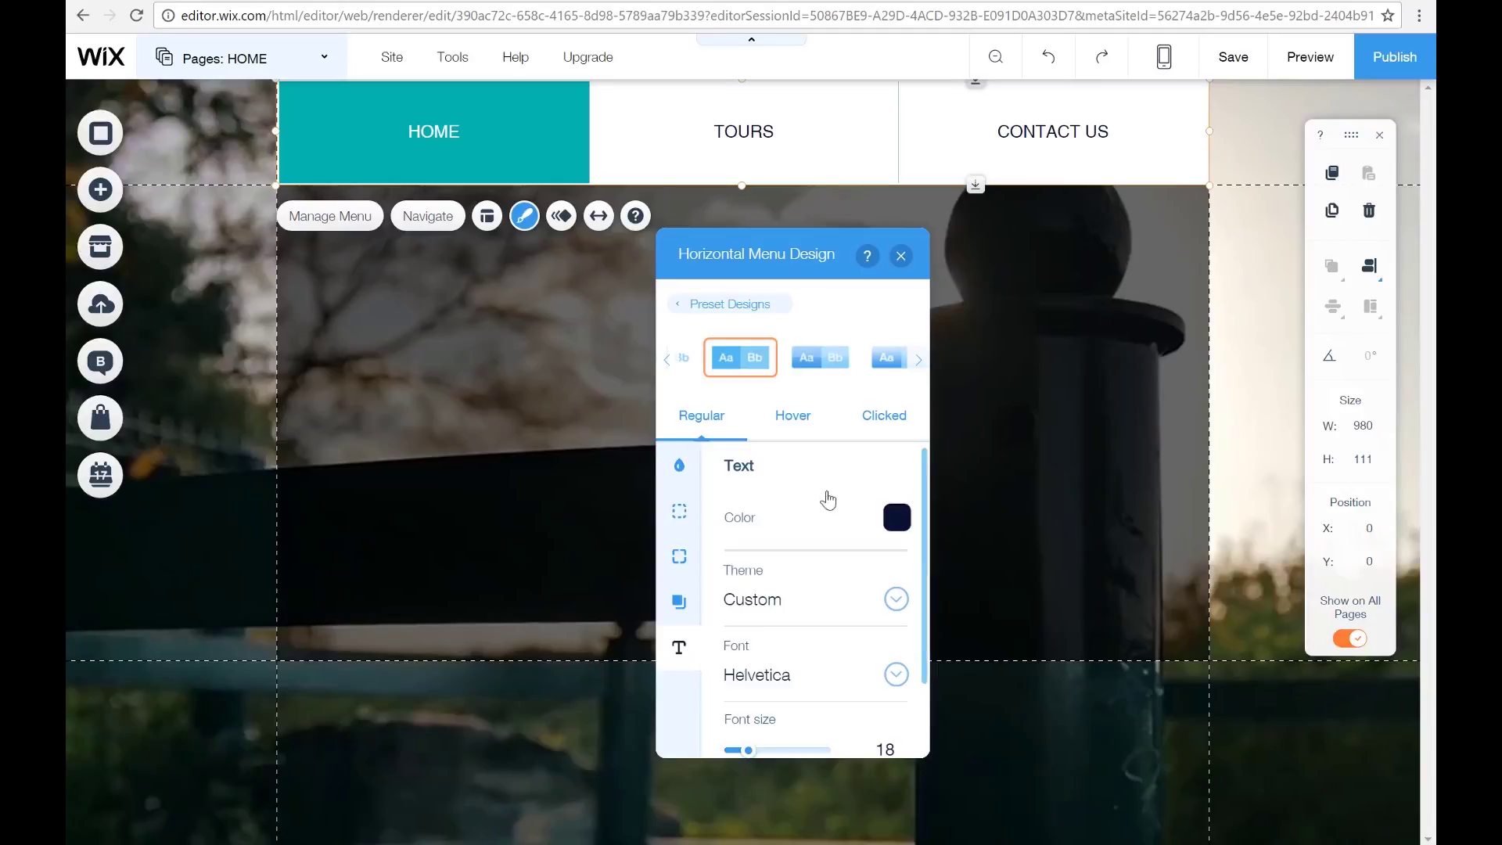
- Try the Page Title and Site Title text themes on the header menu, and return to Page Title
{"action": "left_click", "coordinate": [897, 600]}
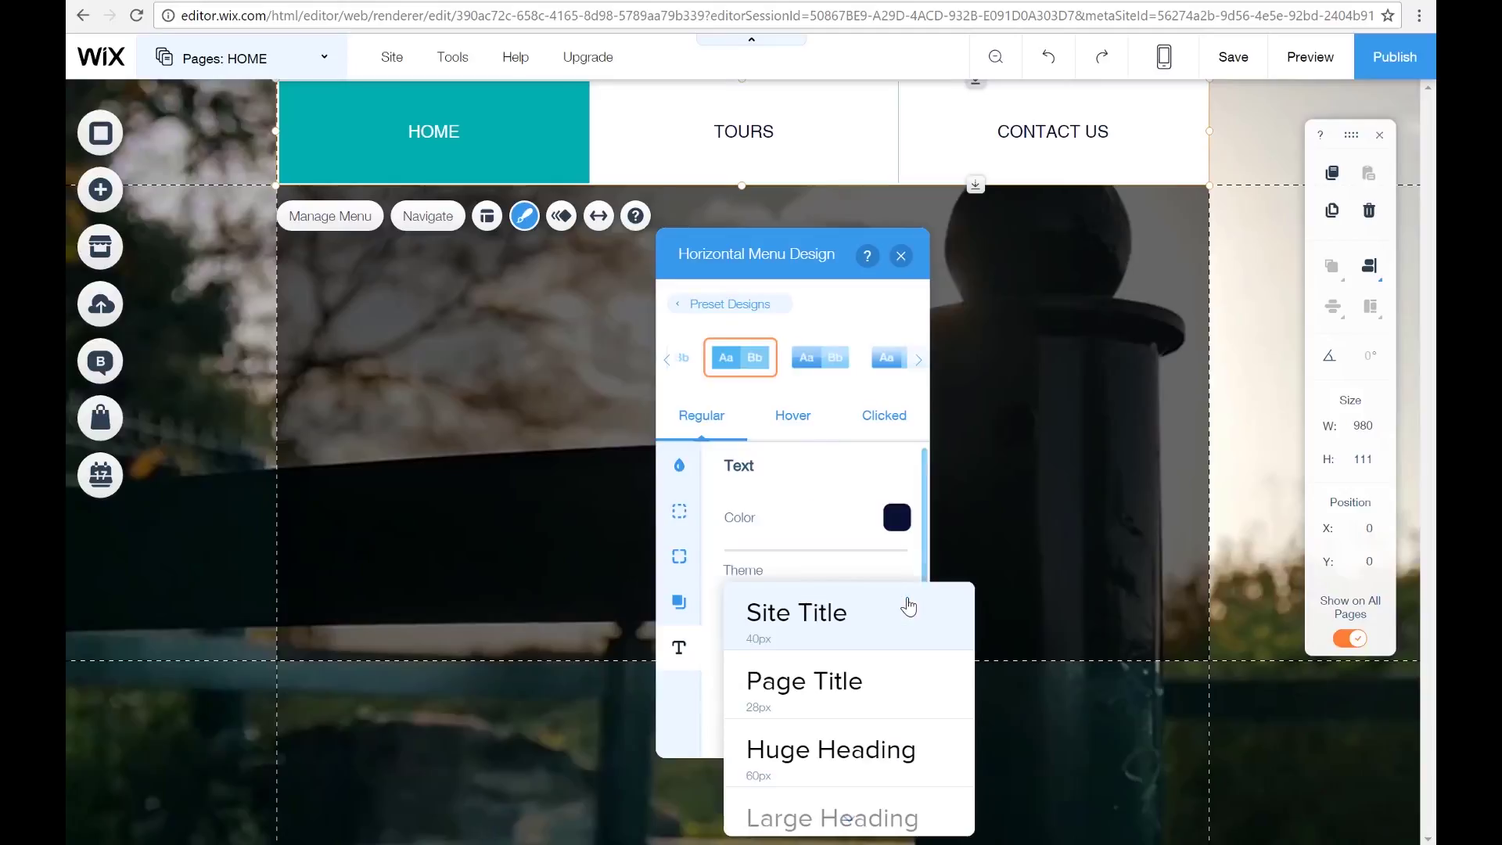
{"action": "left_click", "coordinate": [866, 701]}
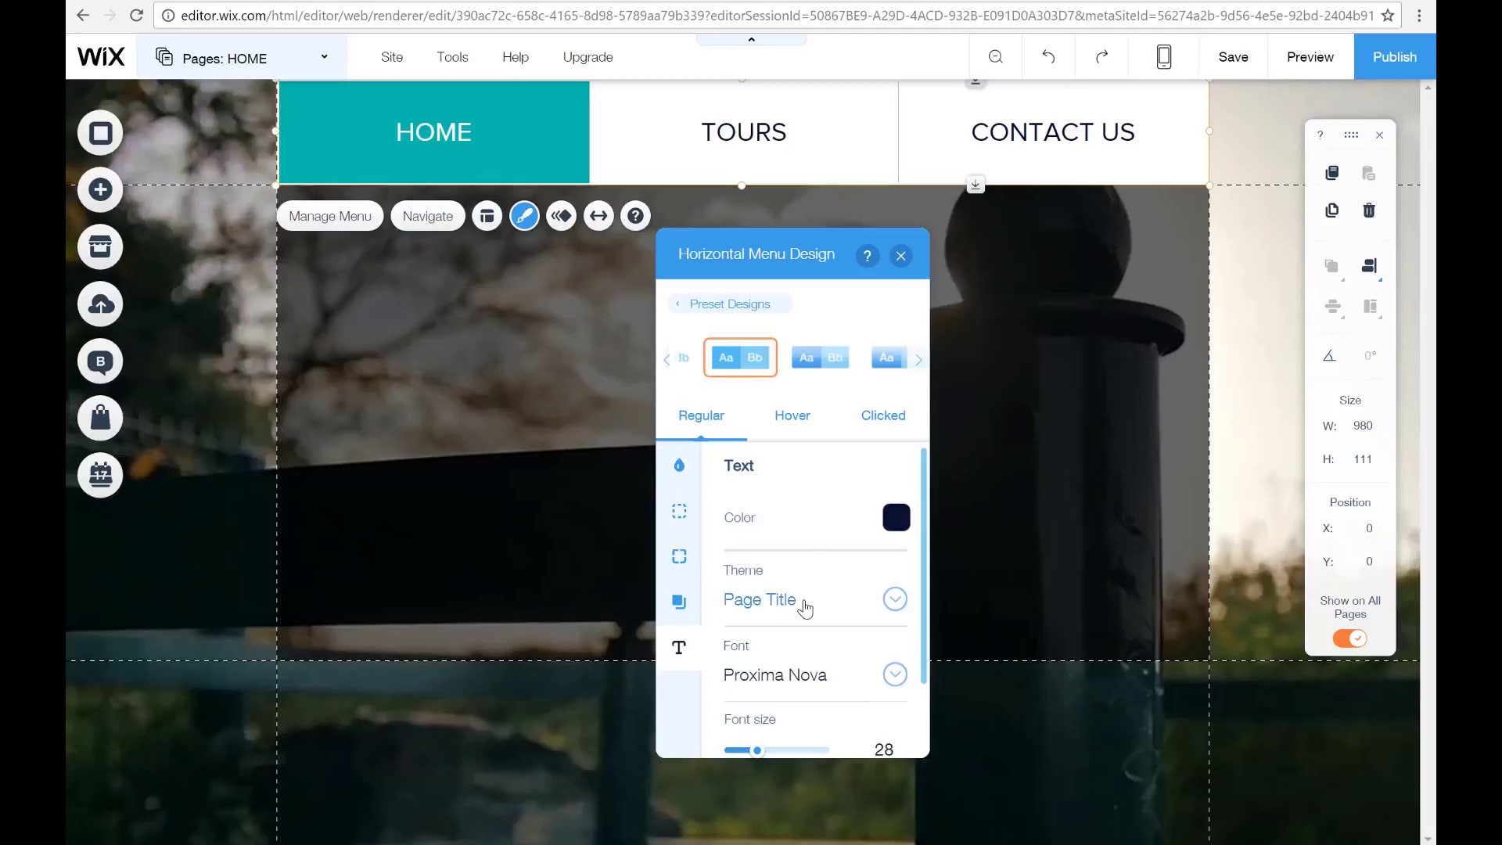
{"action": "left_click", "coordinate": [882, 612]}
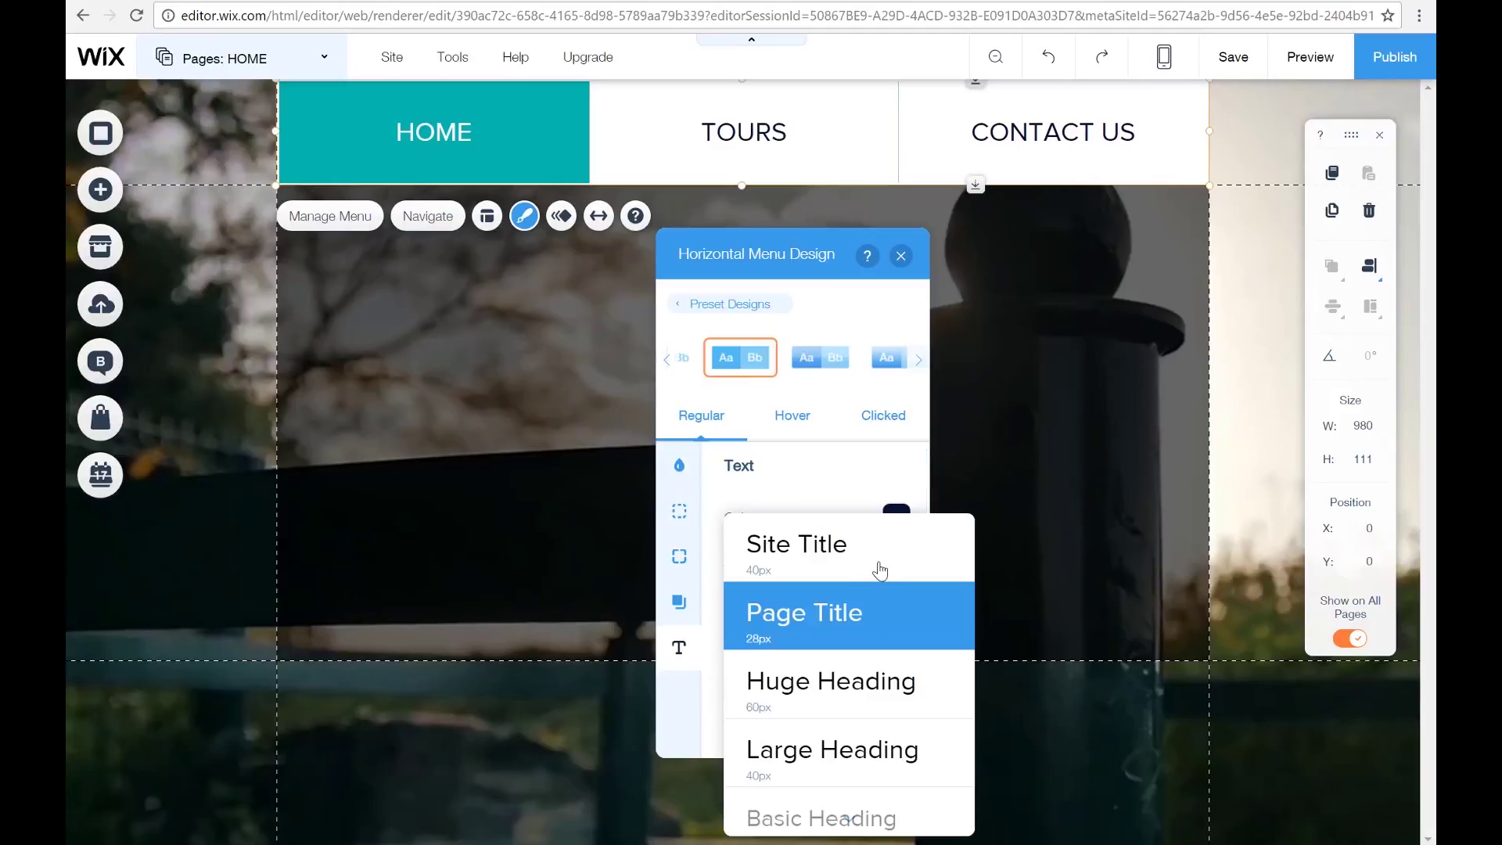
{"action": "left_click", "coordinate": [883, 567]}
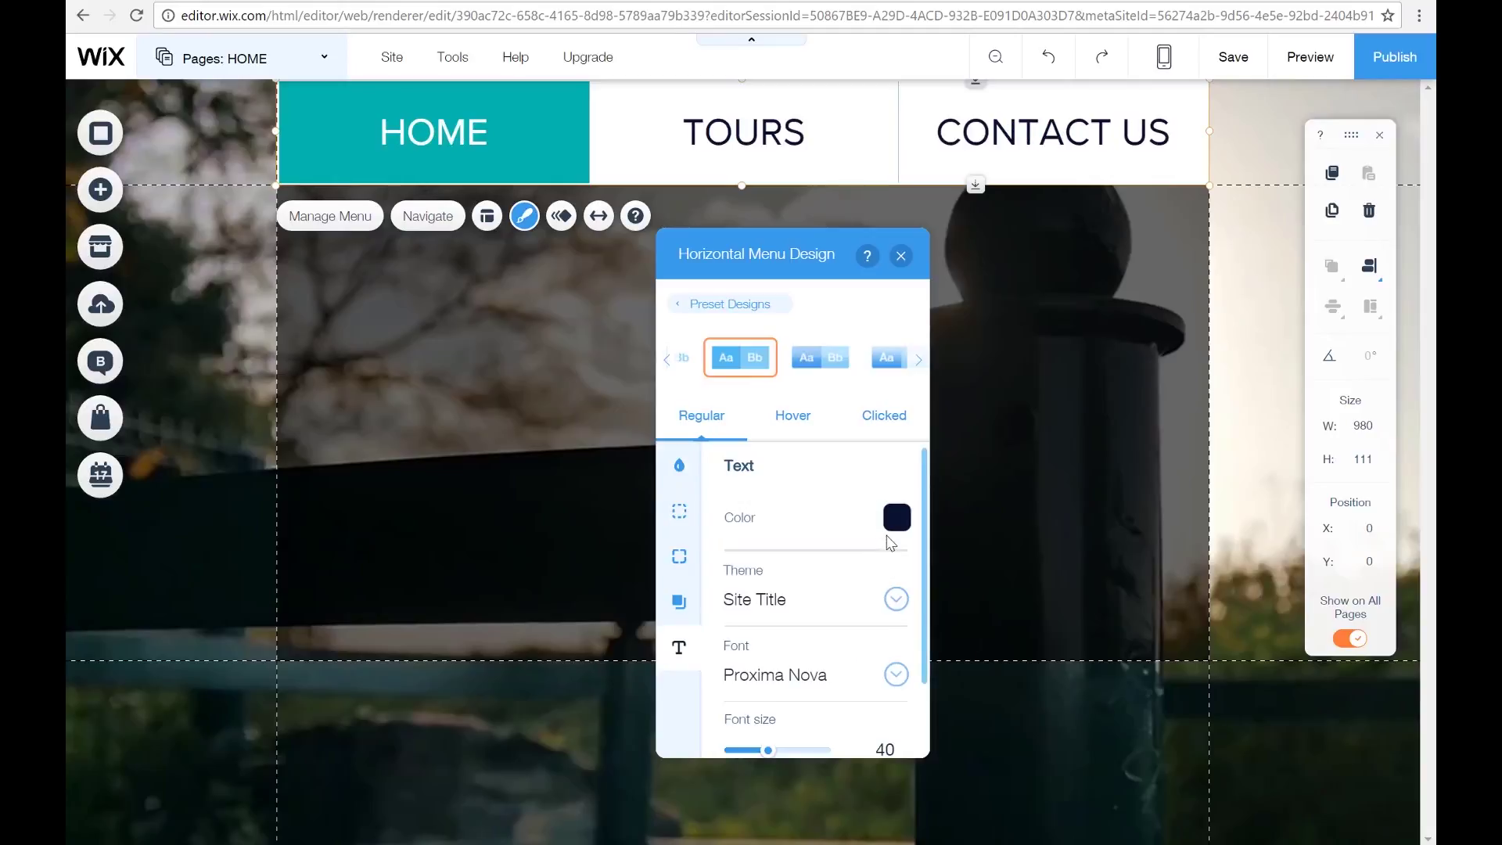
{"action": "left_click", "coordinate": [893, 606]}
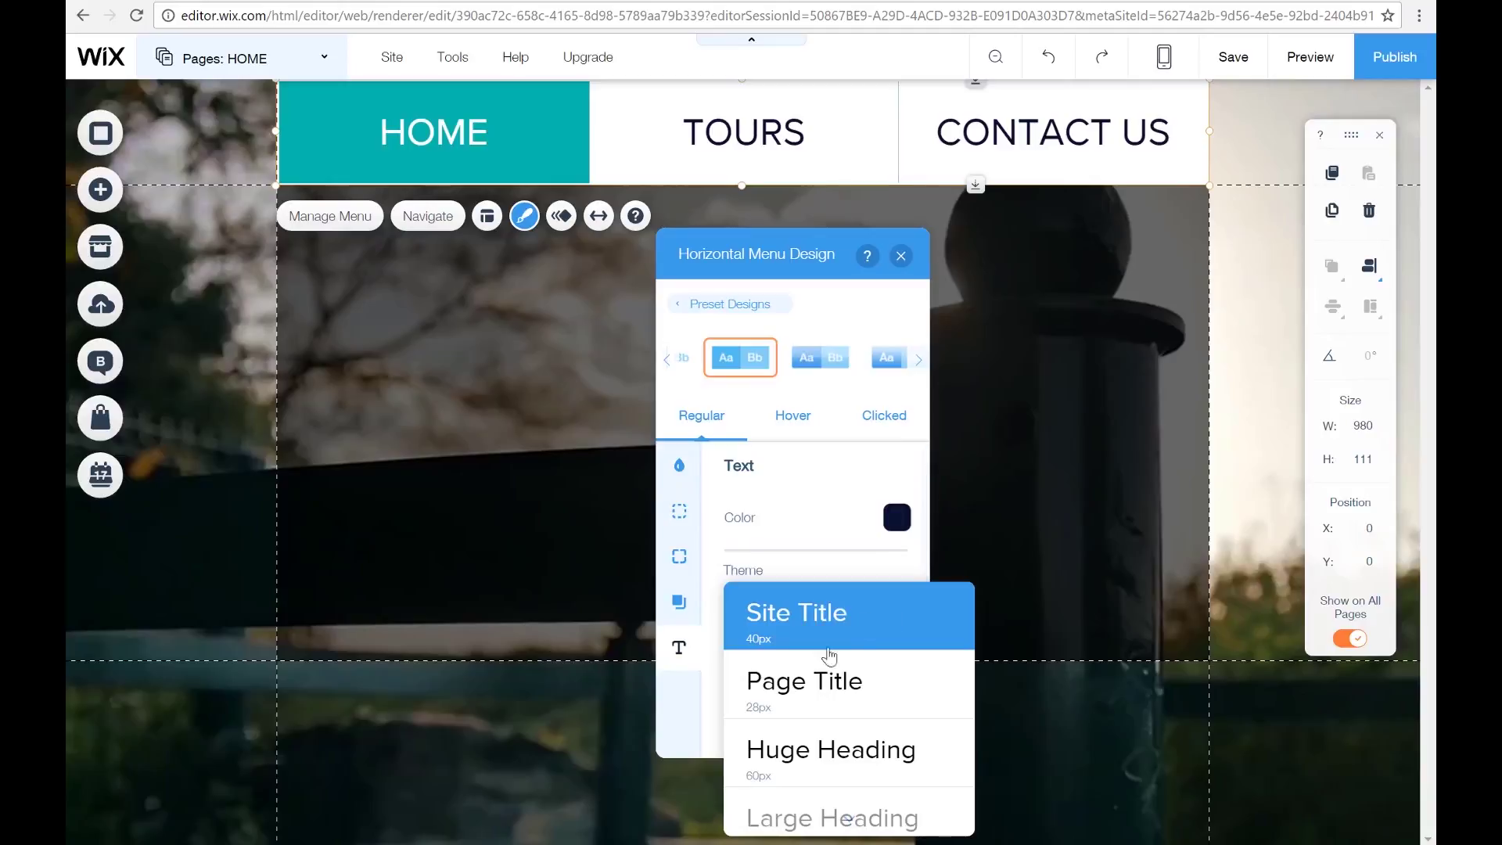
{"action": "left_click", "coordinate": [829, 705]}
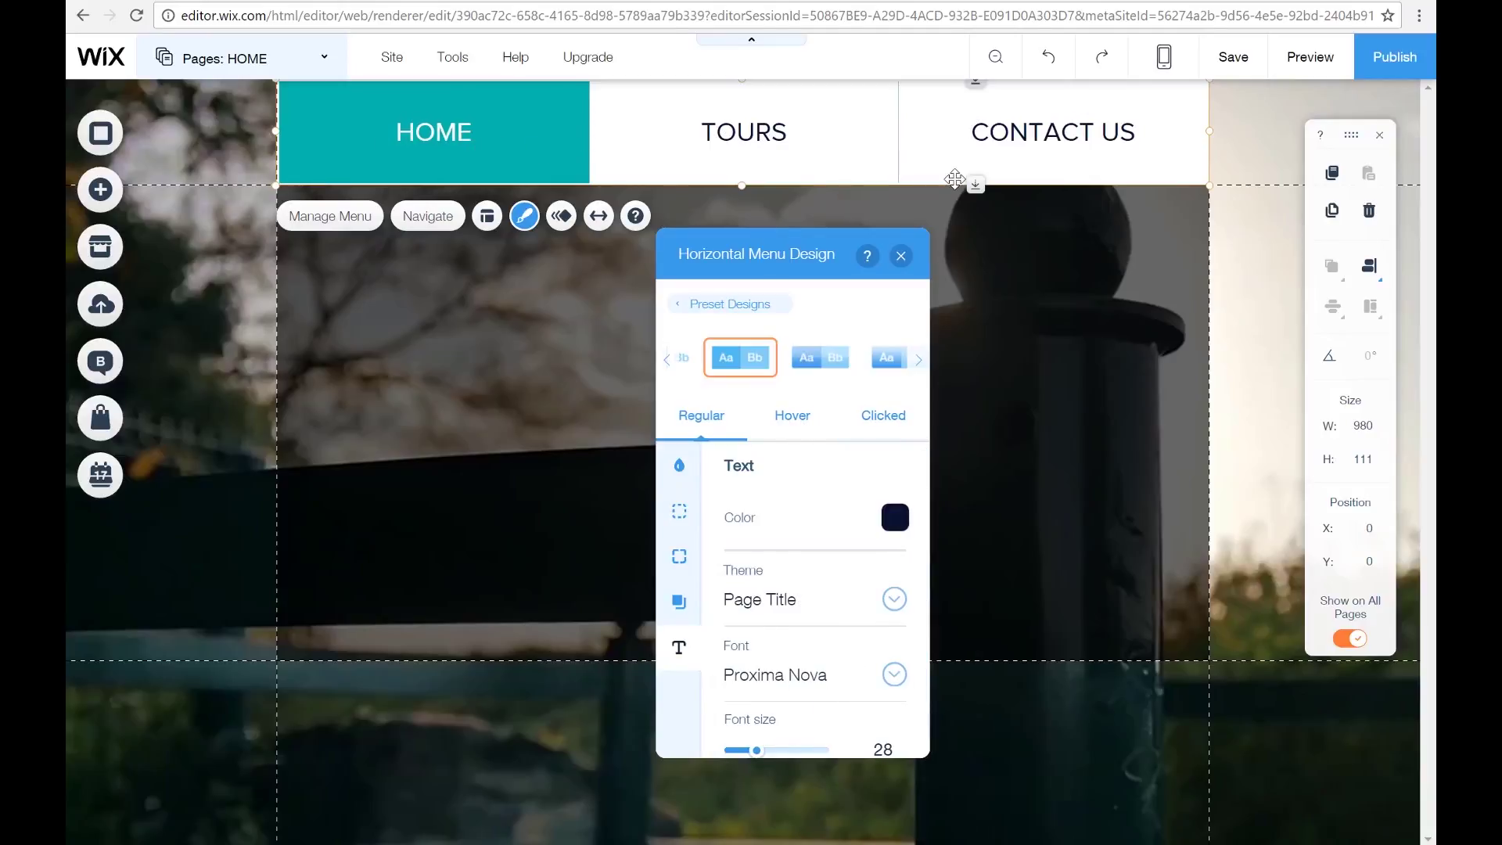
- Set the header menu's regular text to the Lulo Clean font at size 25
{"action": "scroll", "coordinate": [797, 681], "scroll_direction": "down", "scroll_amount": 1}
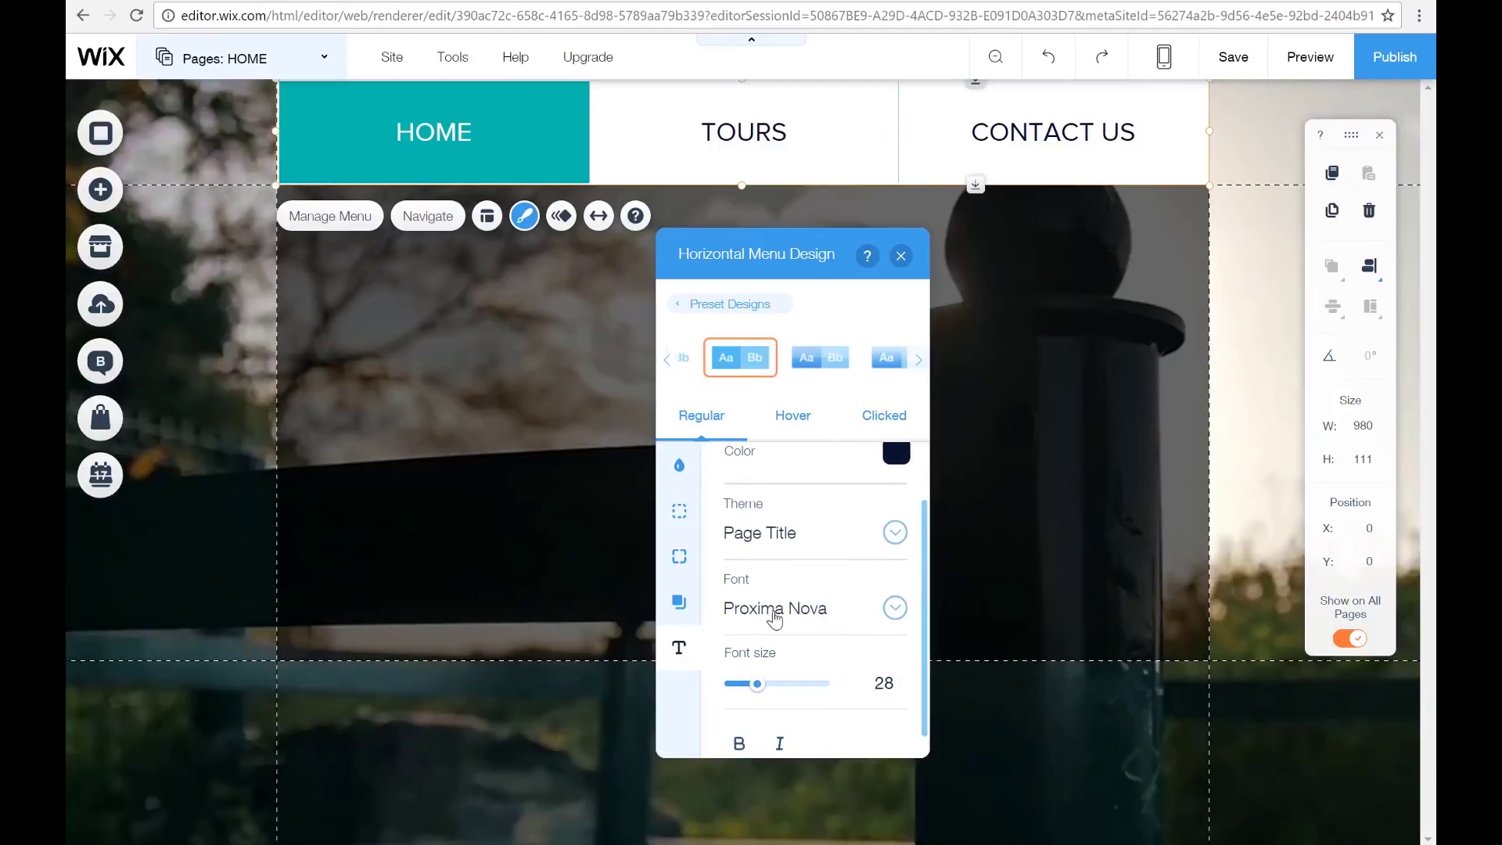
{"action": "left_click", "coordinate": [882, 608]}
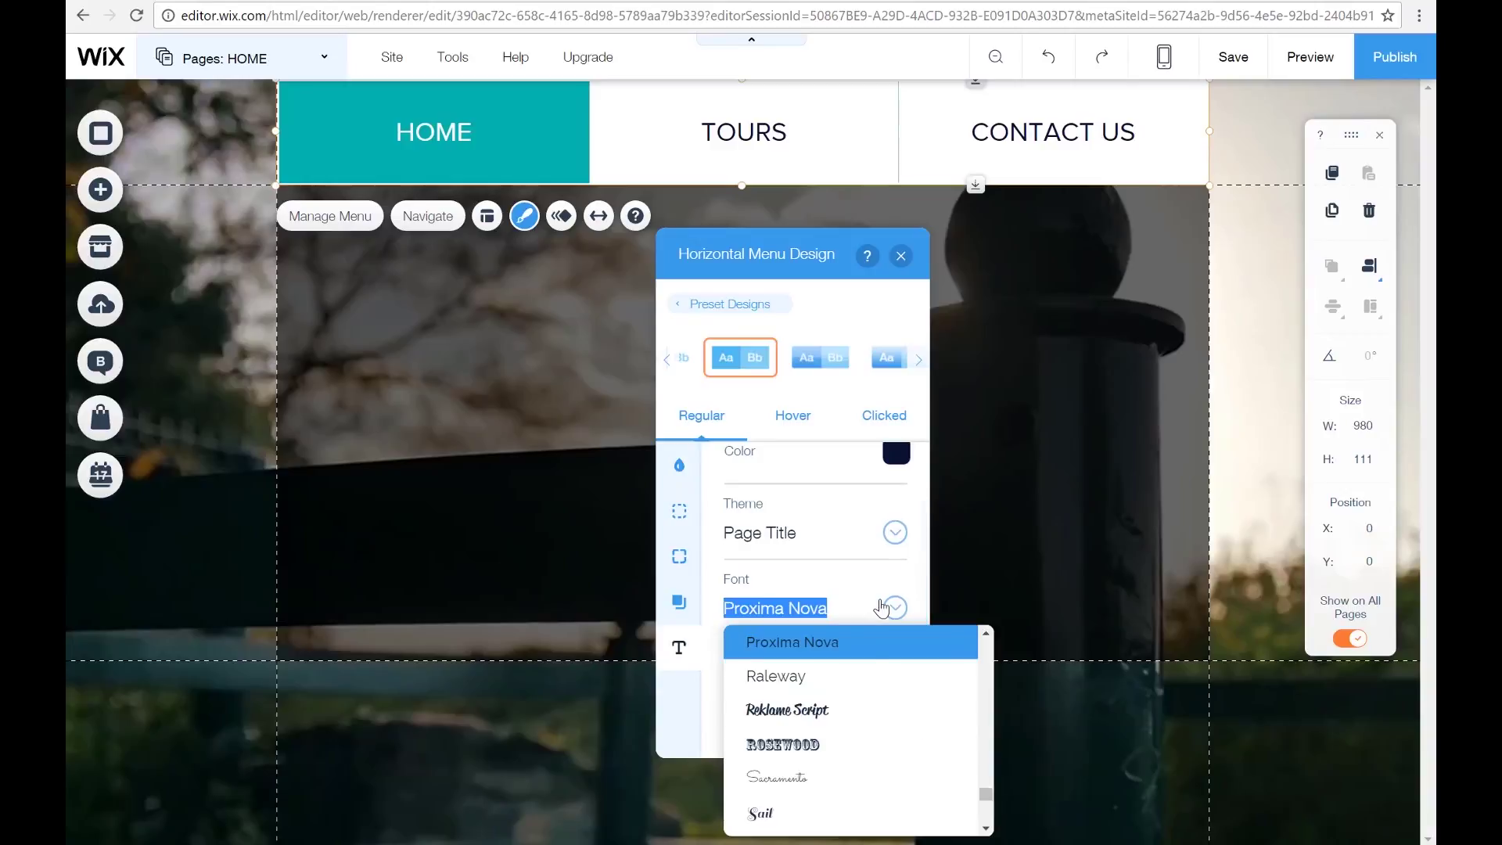
{"action": "scroll", "coordinate": [836, 710], "scroll_direction": "up", "scroll_amount": 6}
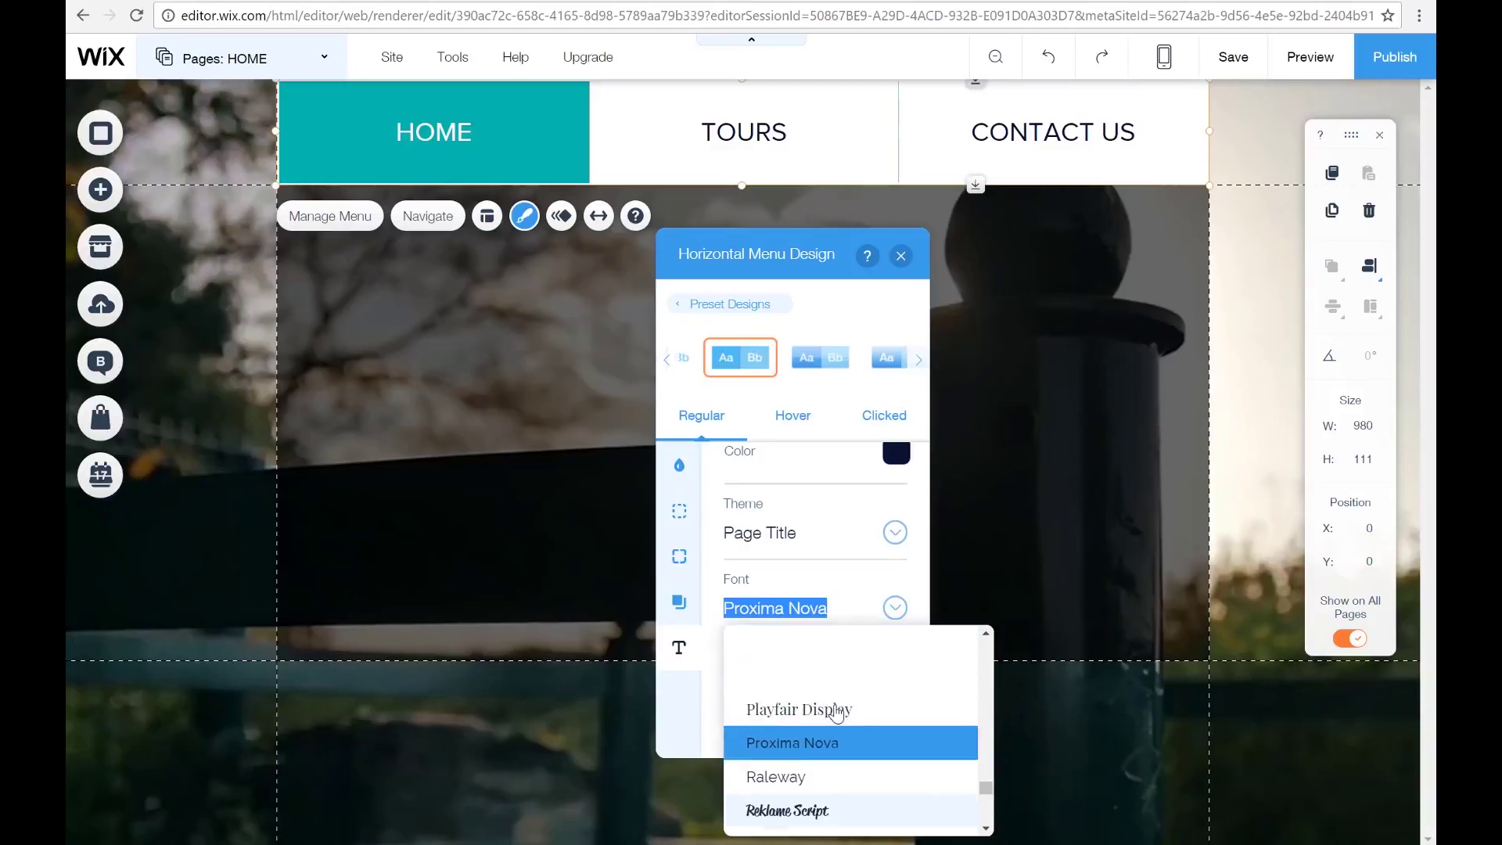
{"action": "scroll", "coordinate": [836, 712], "scroll_direction": "down", "scroll_amount": 8}
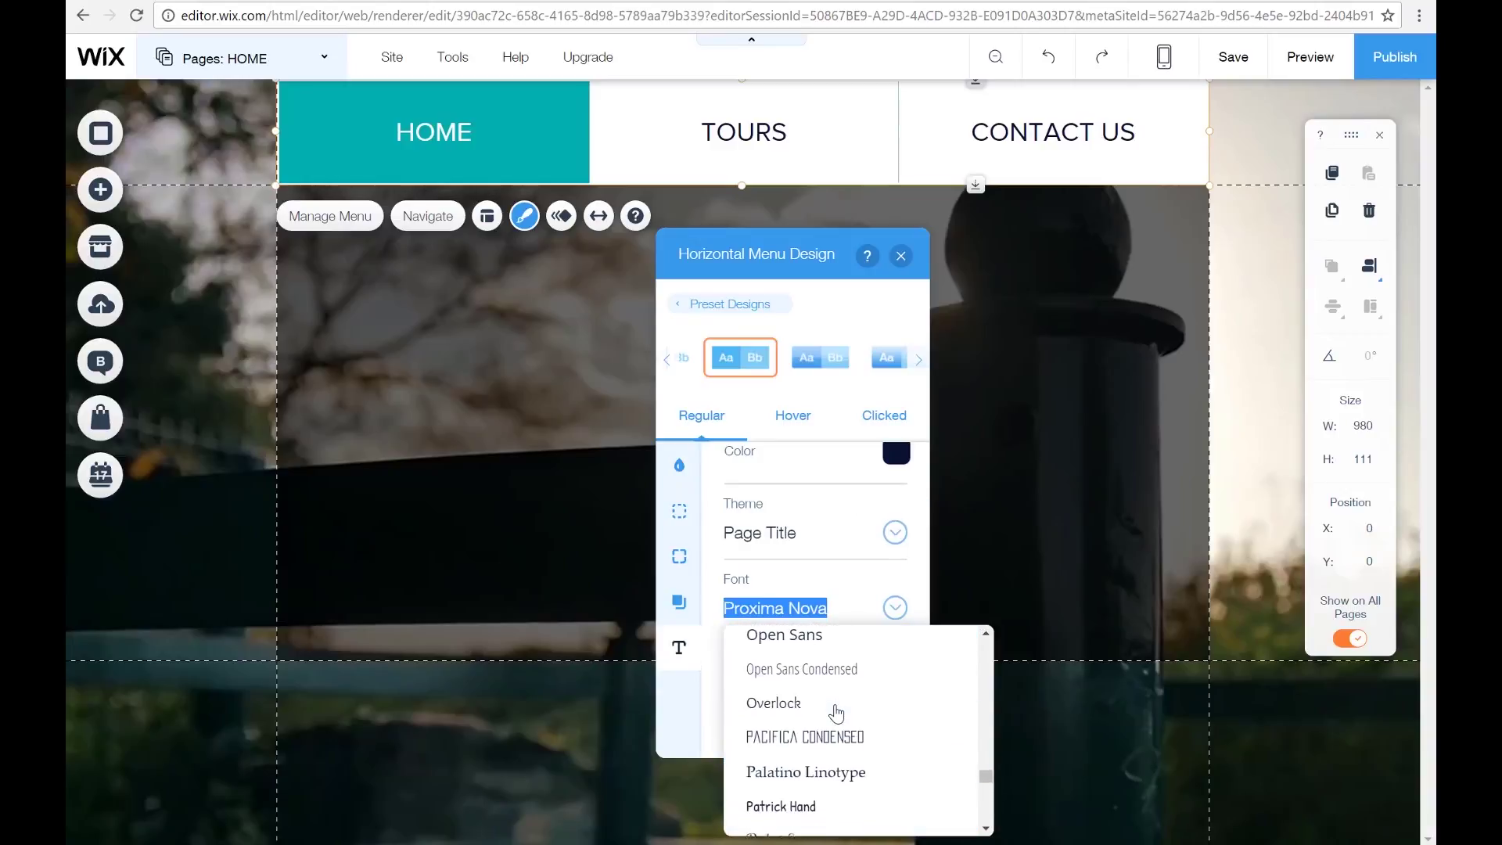
{"action": "scroll", "coordinate": [836, 712], "scroll_direction": "down", "scroll_amount": 1}
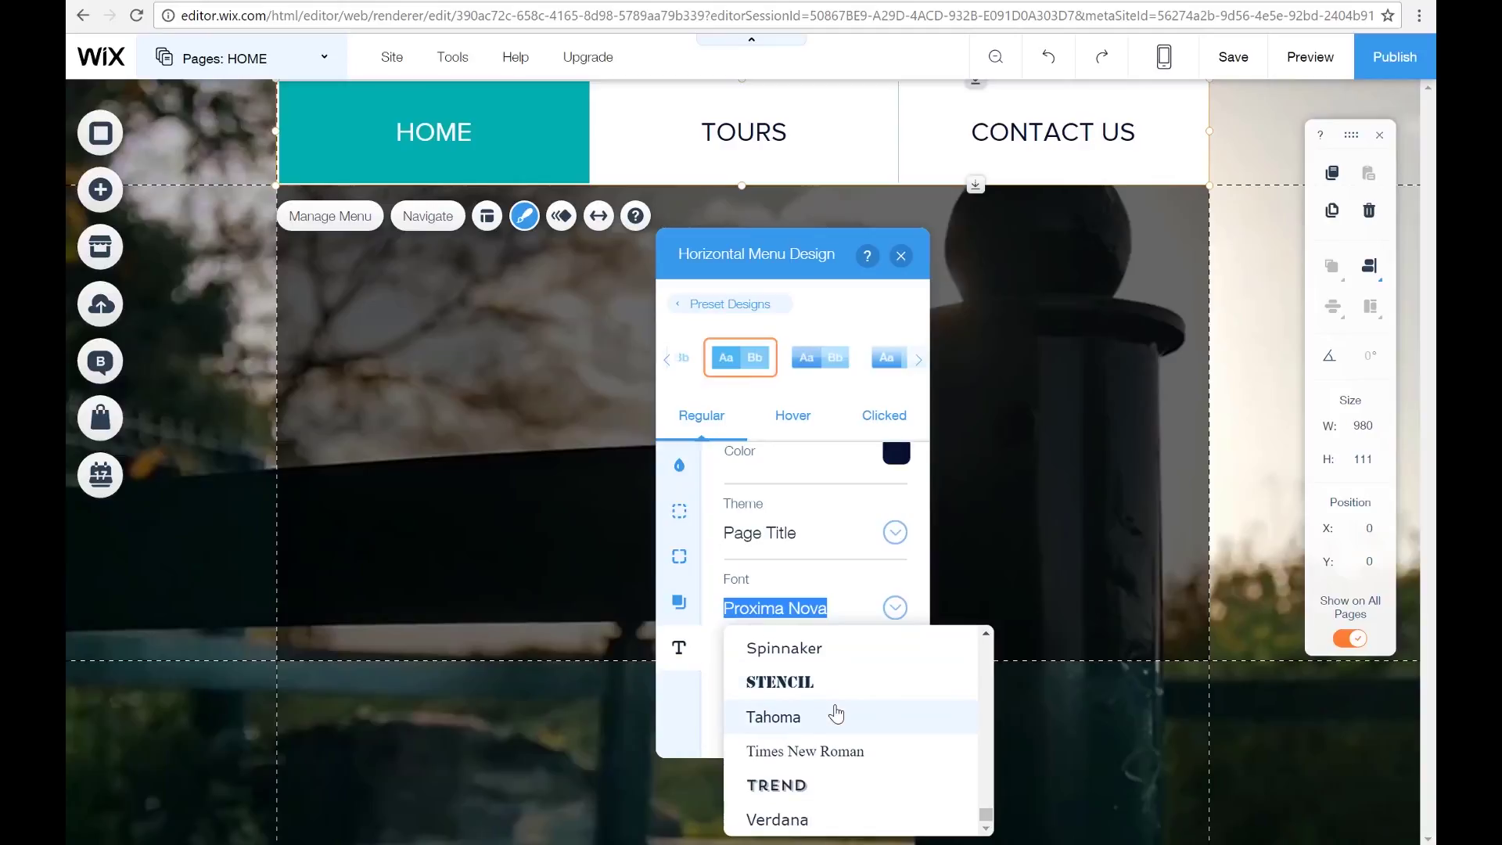
{"action": "scroll", "coordinate": [836, 712], "scroll_direction": "up", "scroll_amount": 5}
{"action": "scroll", "coordinate": [835, 712], "scroll_direction": "up", "scroll_amount": 6}
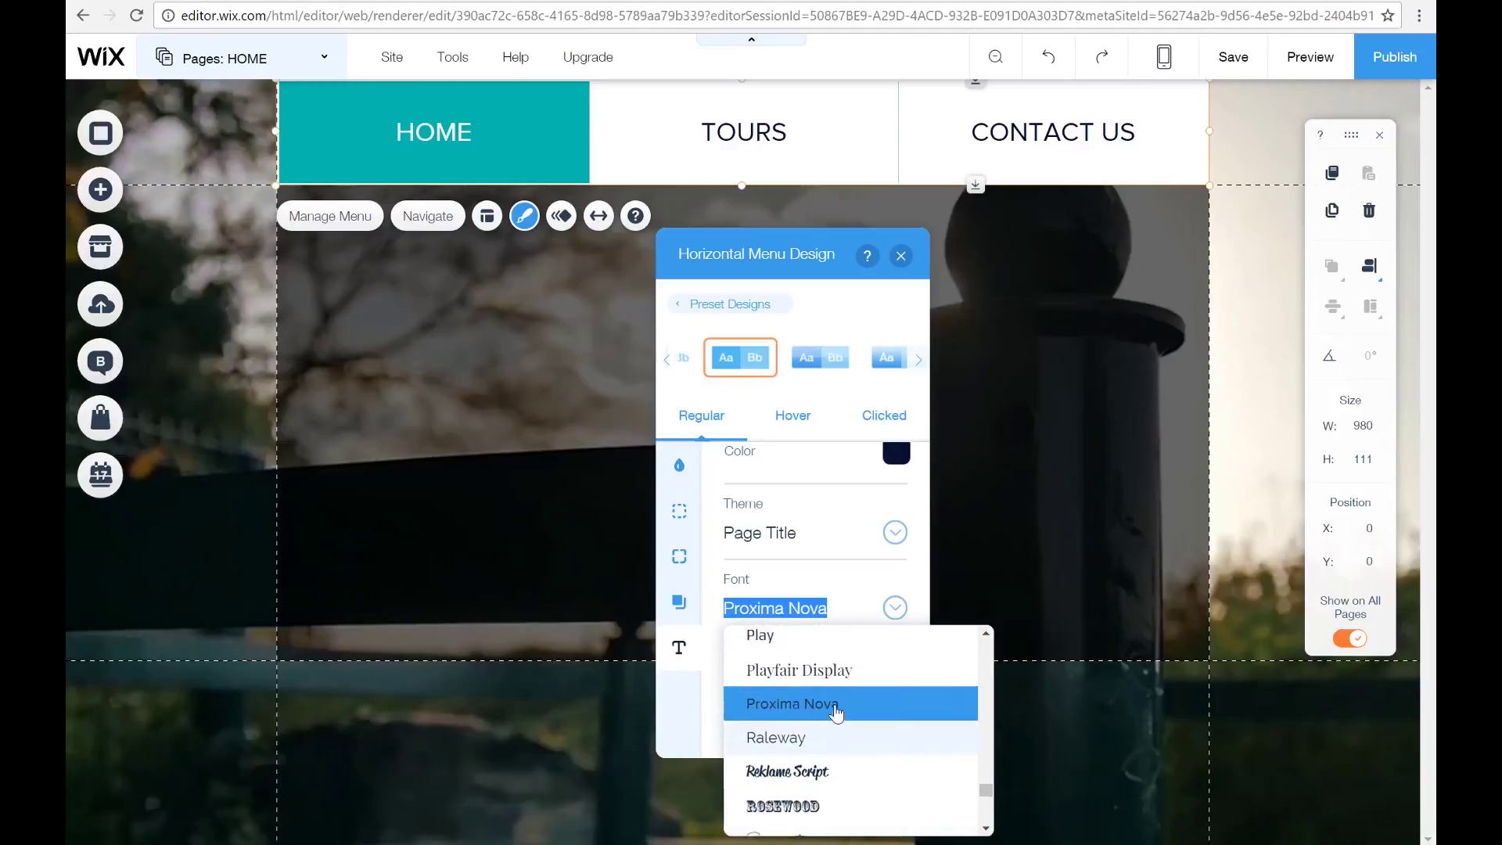
{"action": "scroll", "coordinate": [836, 712], "scroll_direction": "up", "scroll_amount": 4}
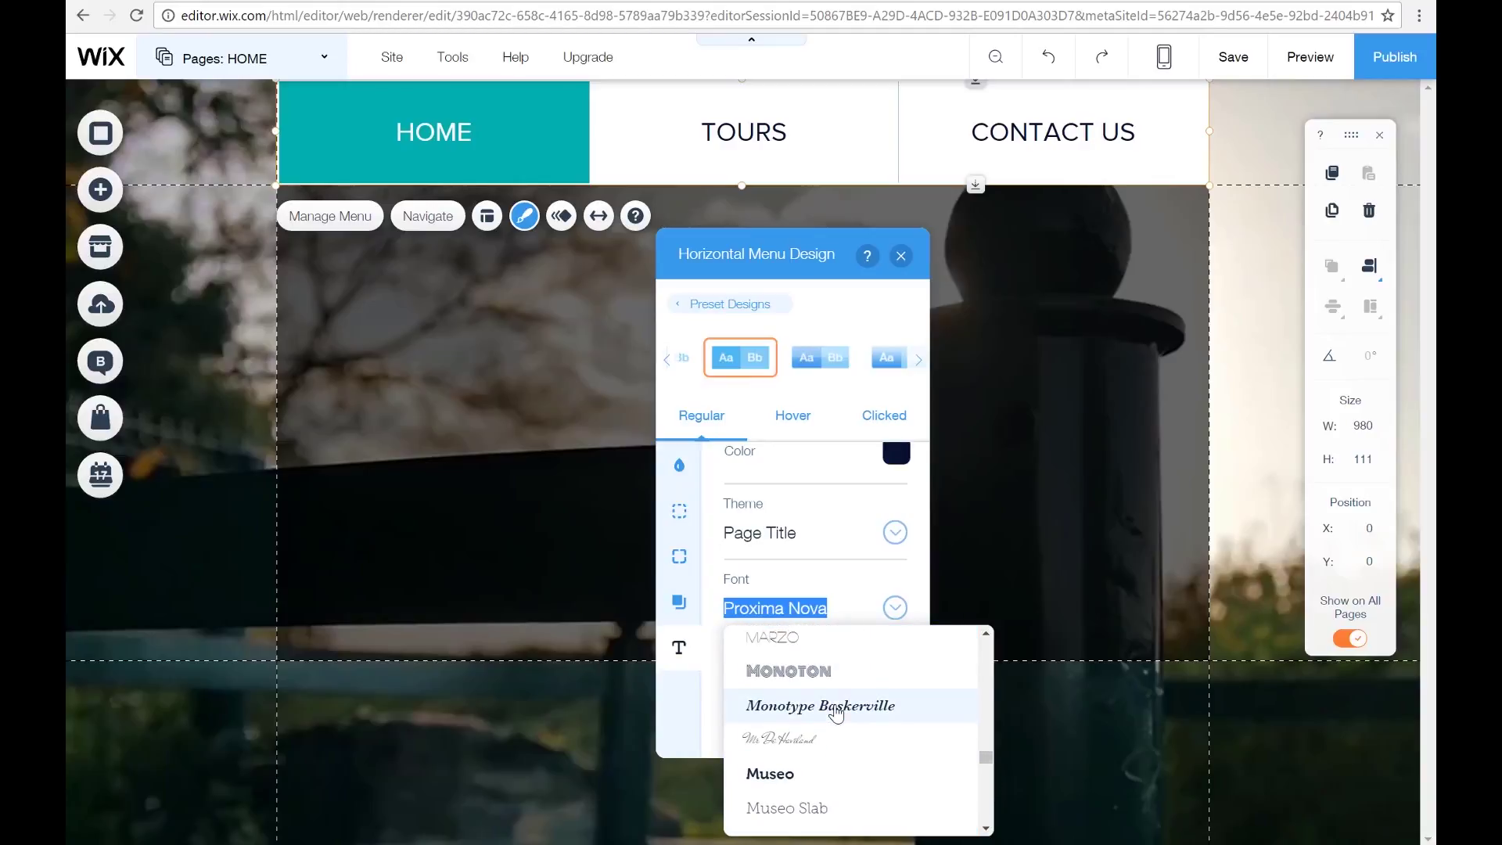
{"action": "left_click", "coordinate": [869, 728]}
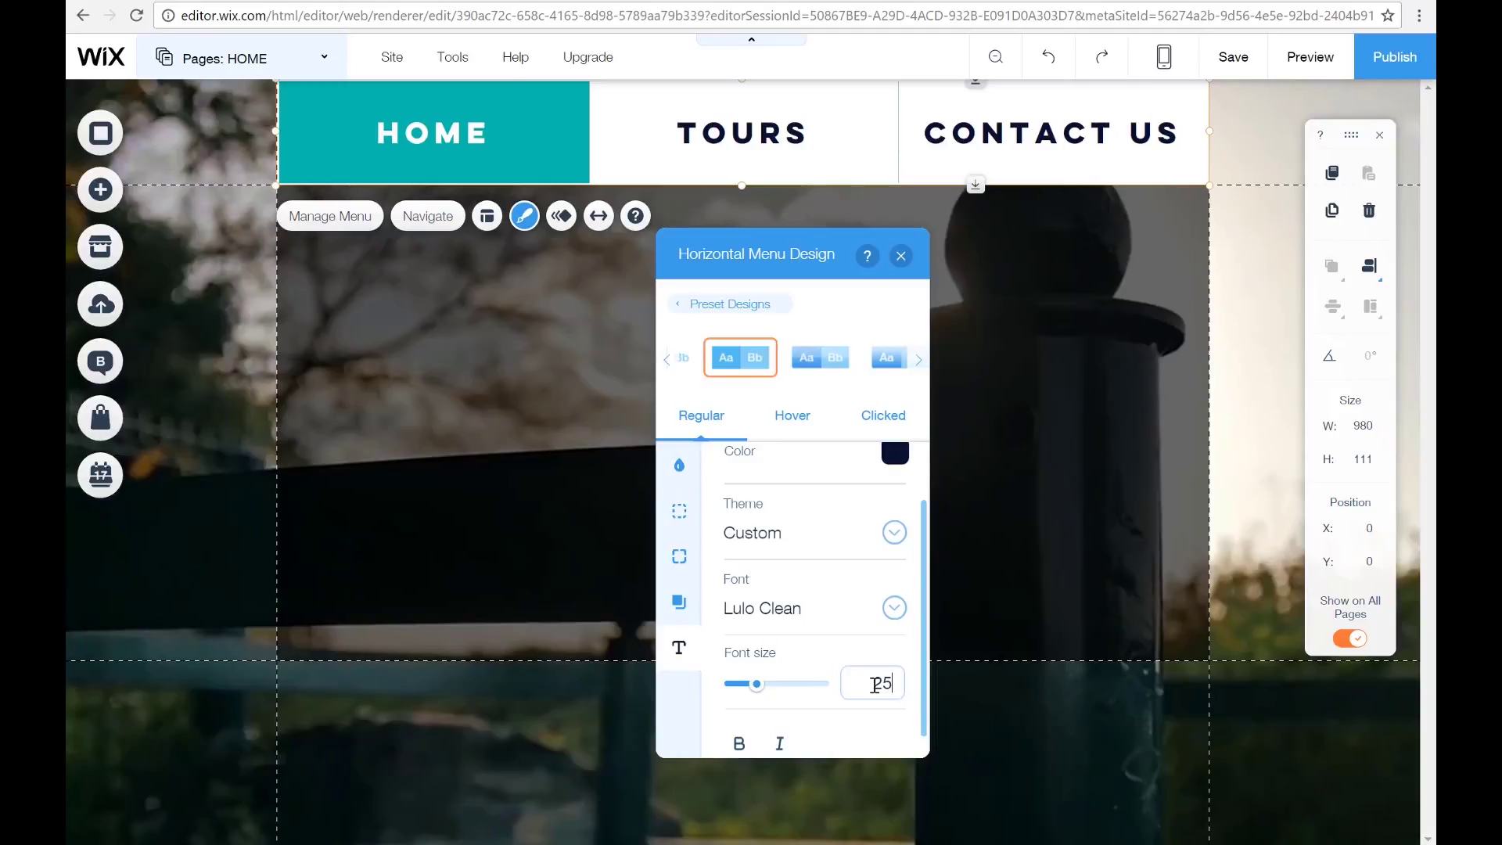
{"action": "key", "text": "Return"}
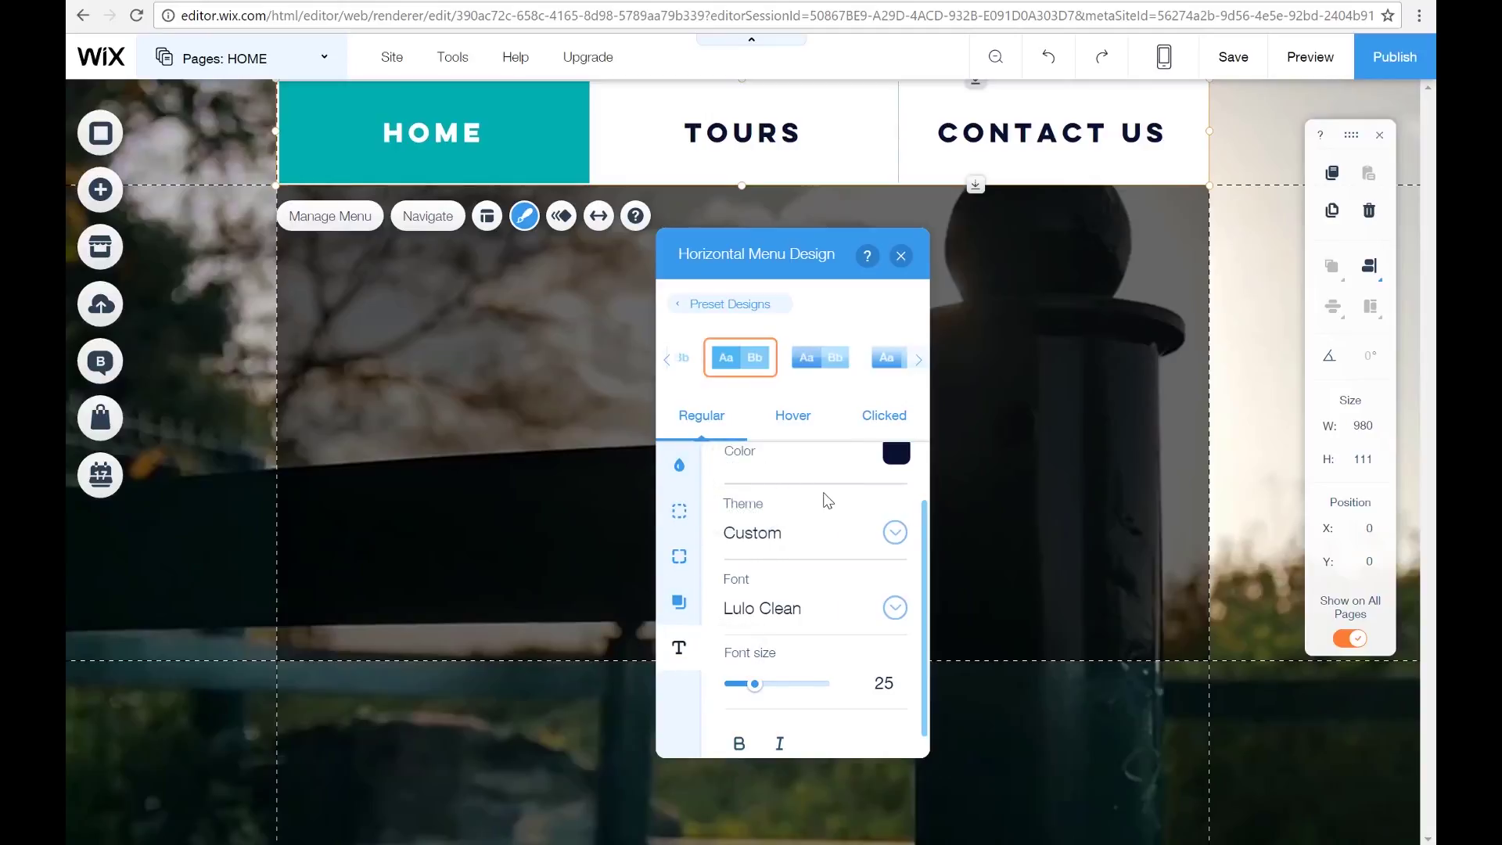
- Set the header menu's hover background to dark navy #091230 and check the hover text color
{"action": "left_click", "coordinate": [782, 424]}
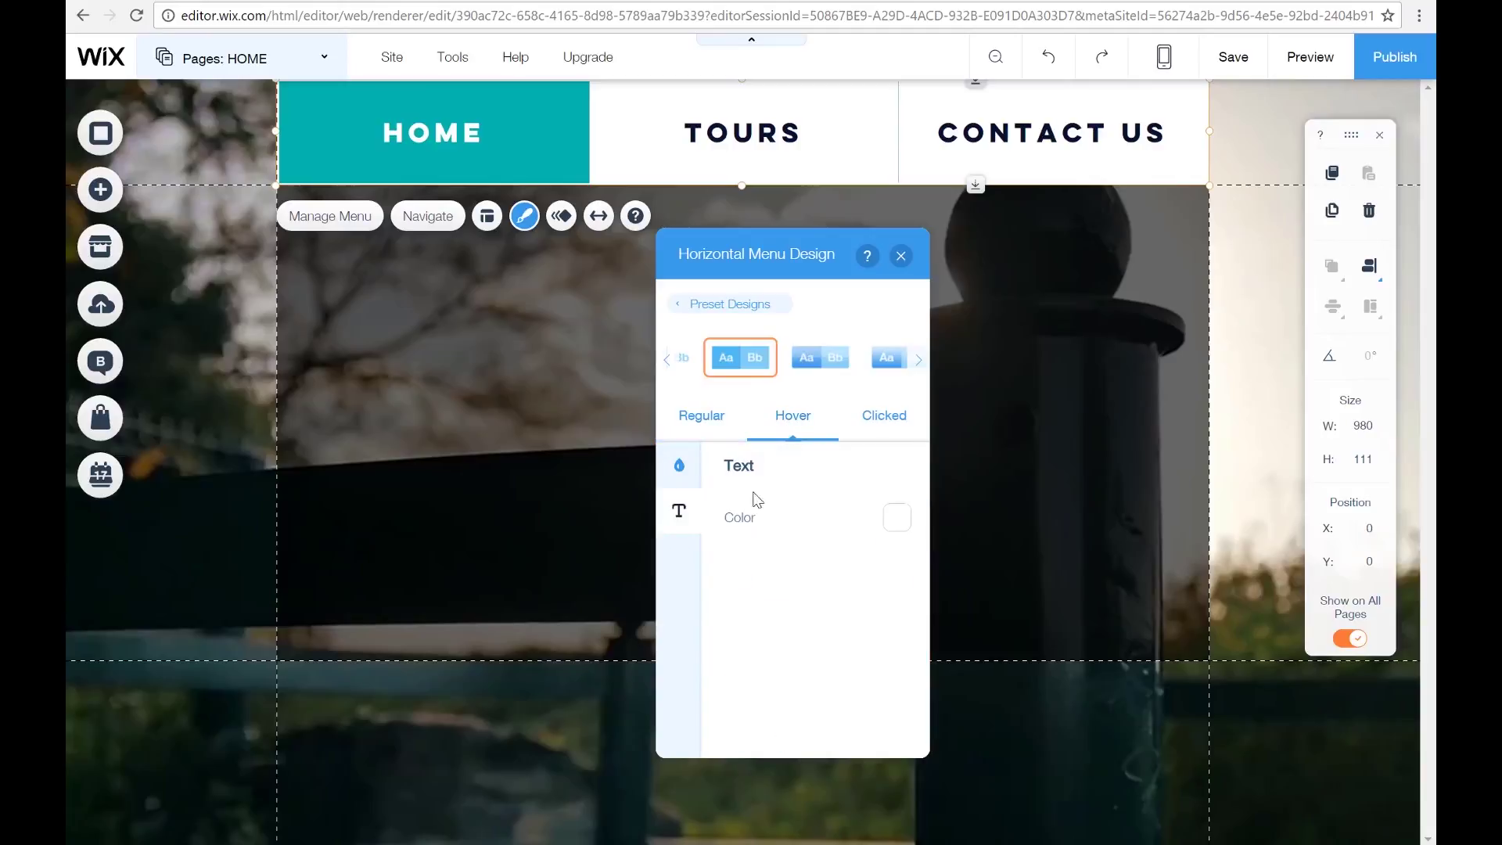
{"action": "left_click", "coordinate": [679, 465]}
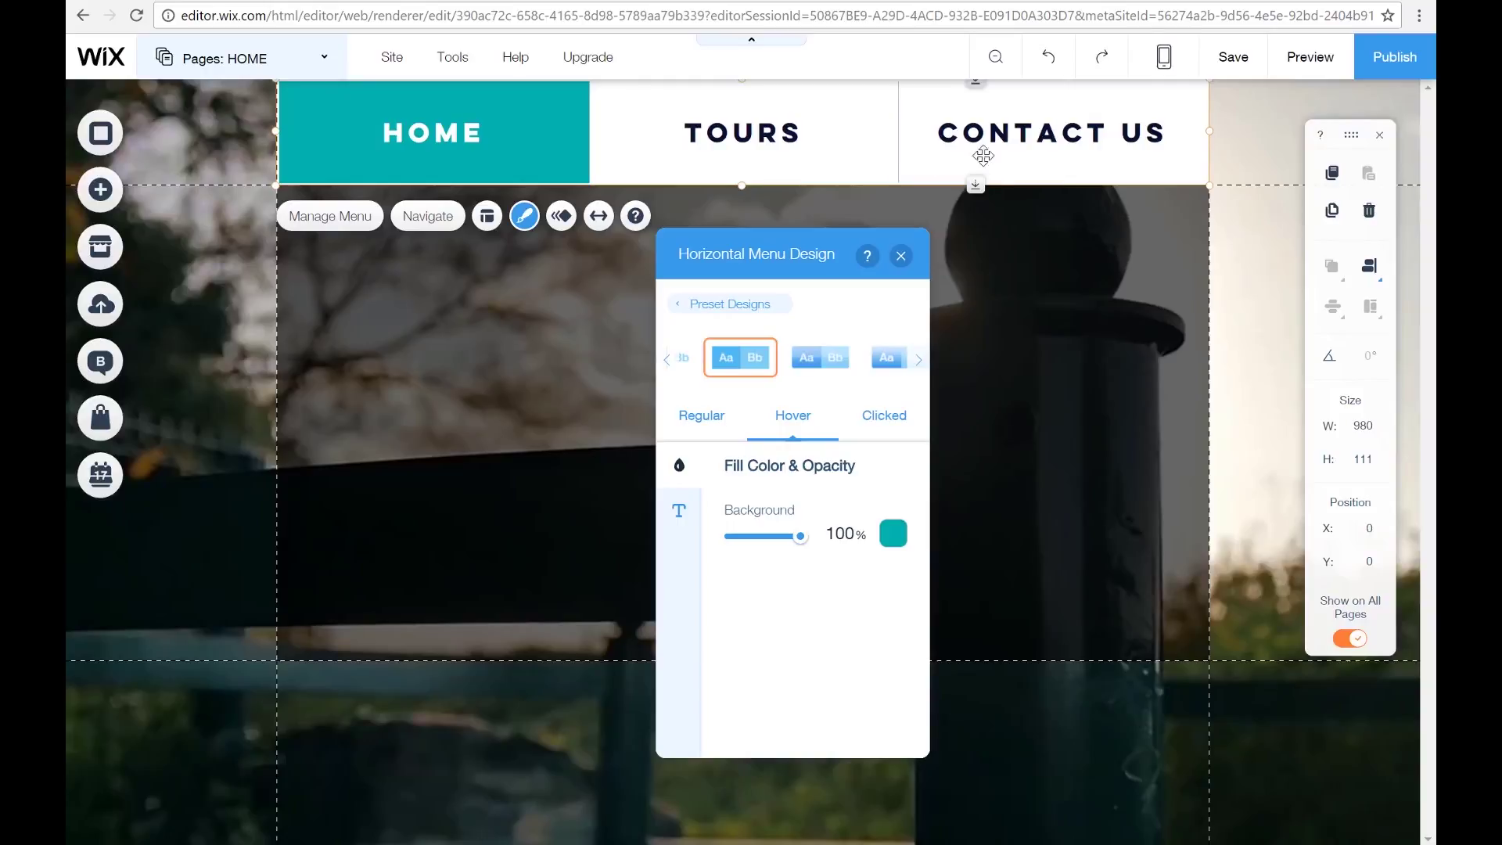
{"action": "left_click", "coordinate": [892, 534]}
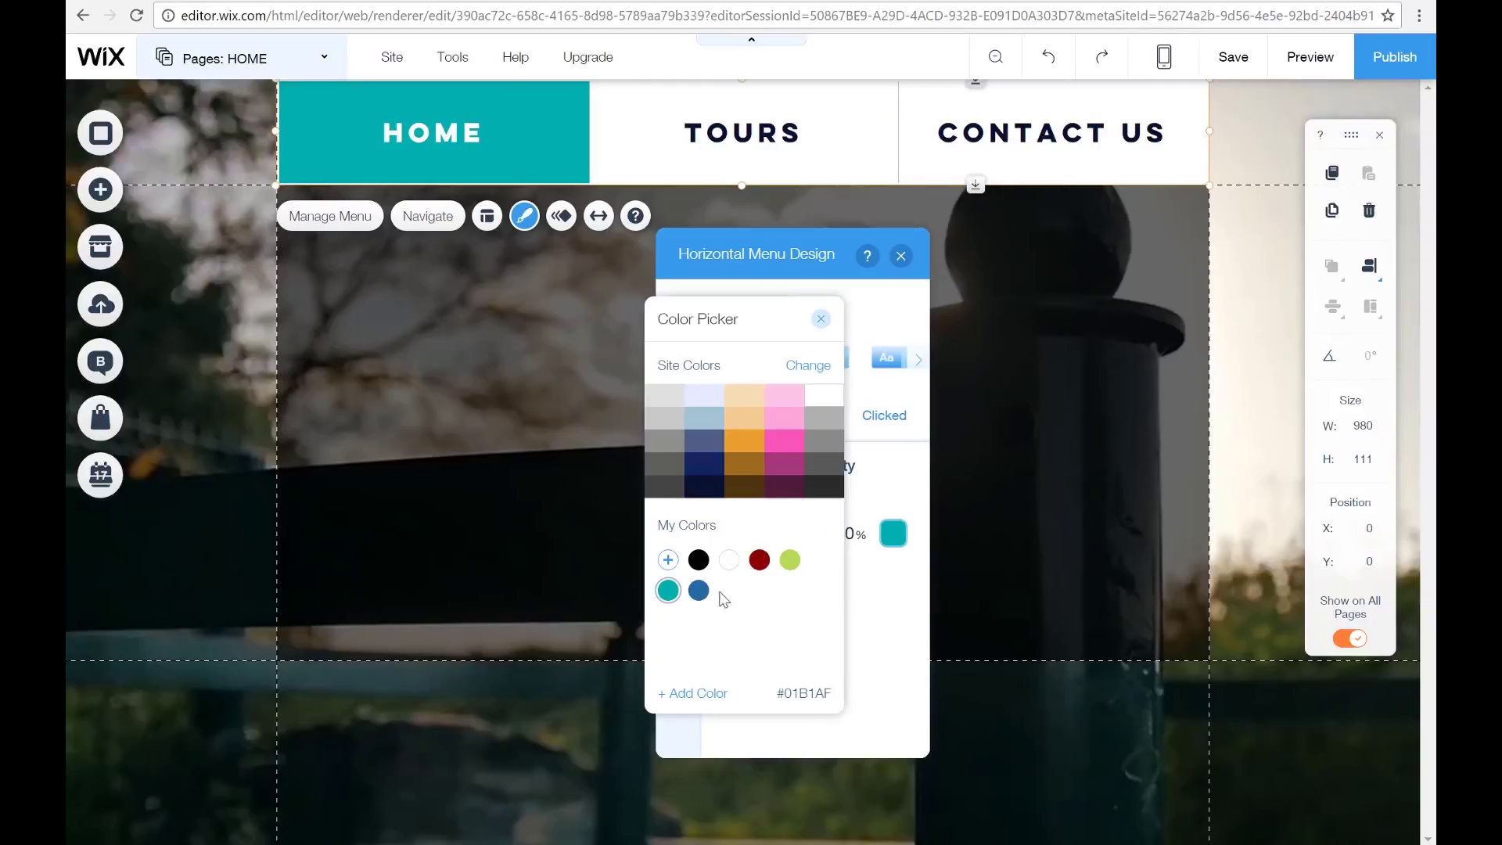
{"action": "left_click", "coordinate": [701, 499]}
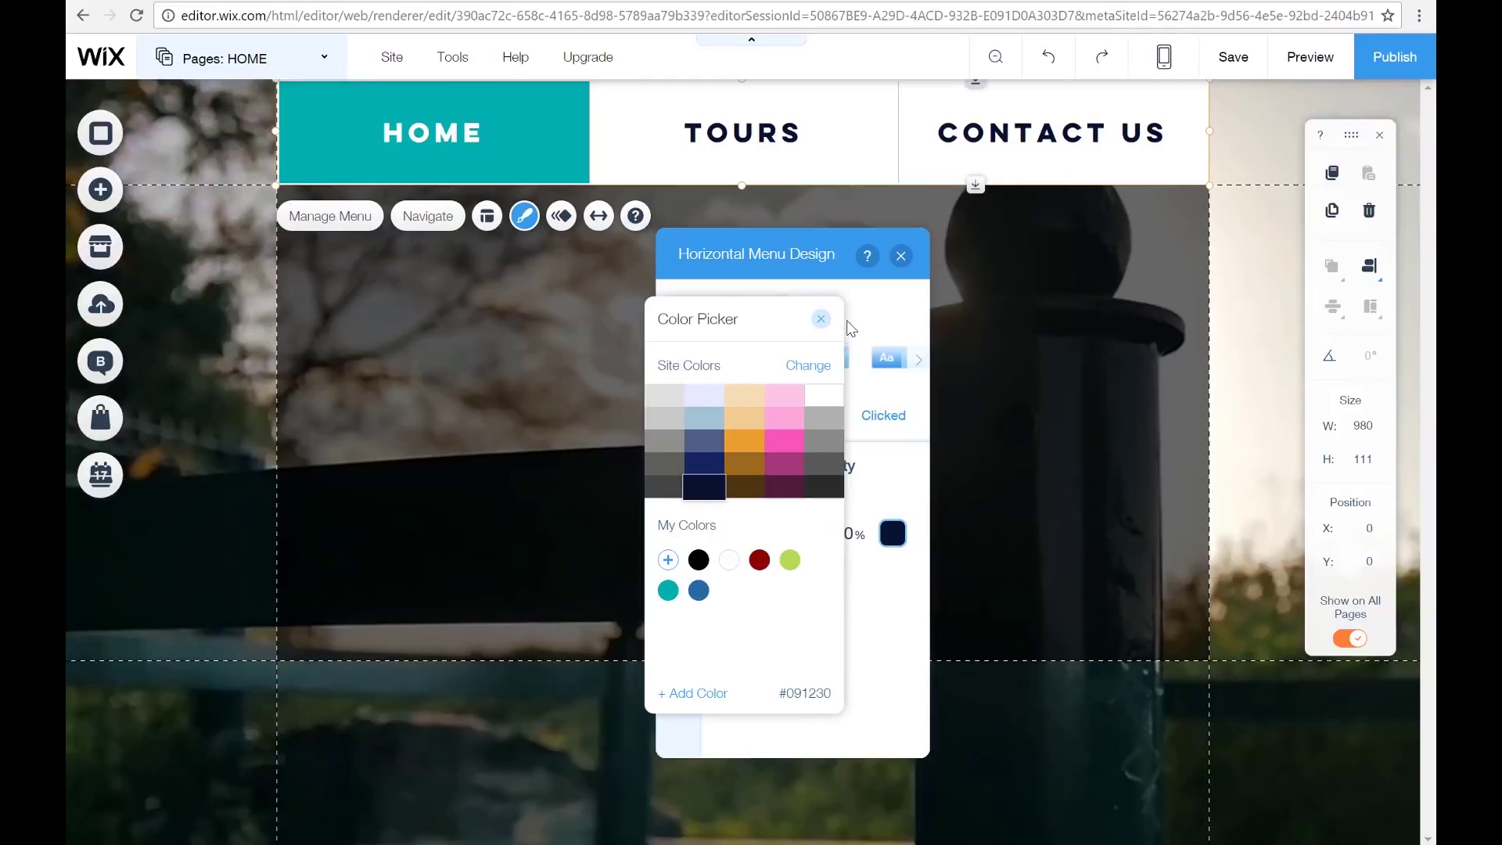
{"action": "left_click", "coordinate": [821, 320]}
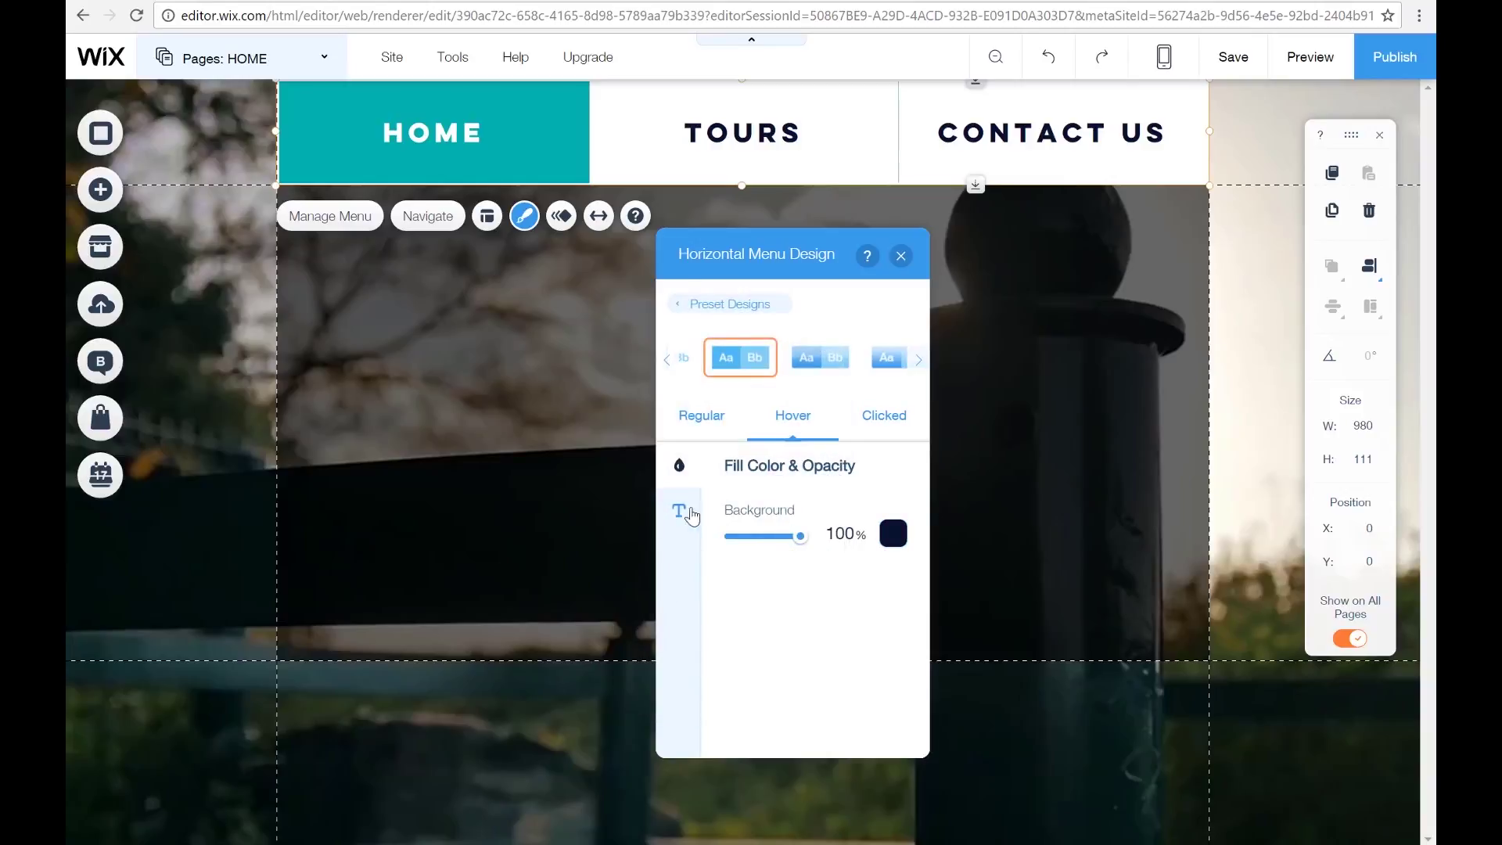
{"action": "left_click", "coordinate": [679, 510]}
{"action": "left_click", "coordinate": [892, 519]}
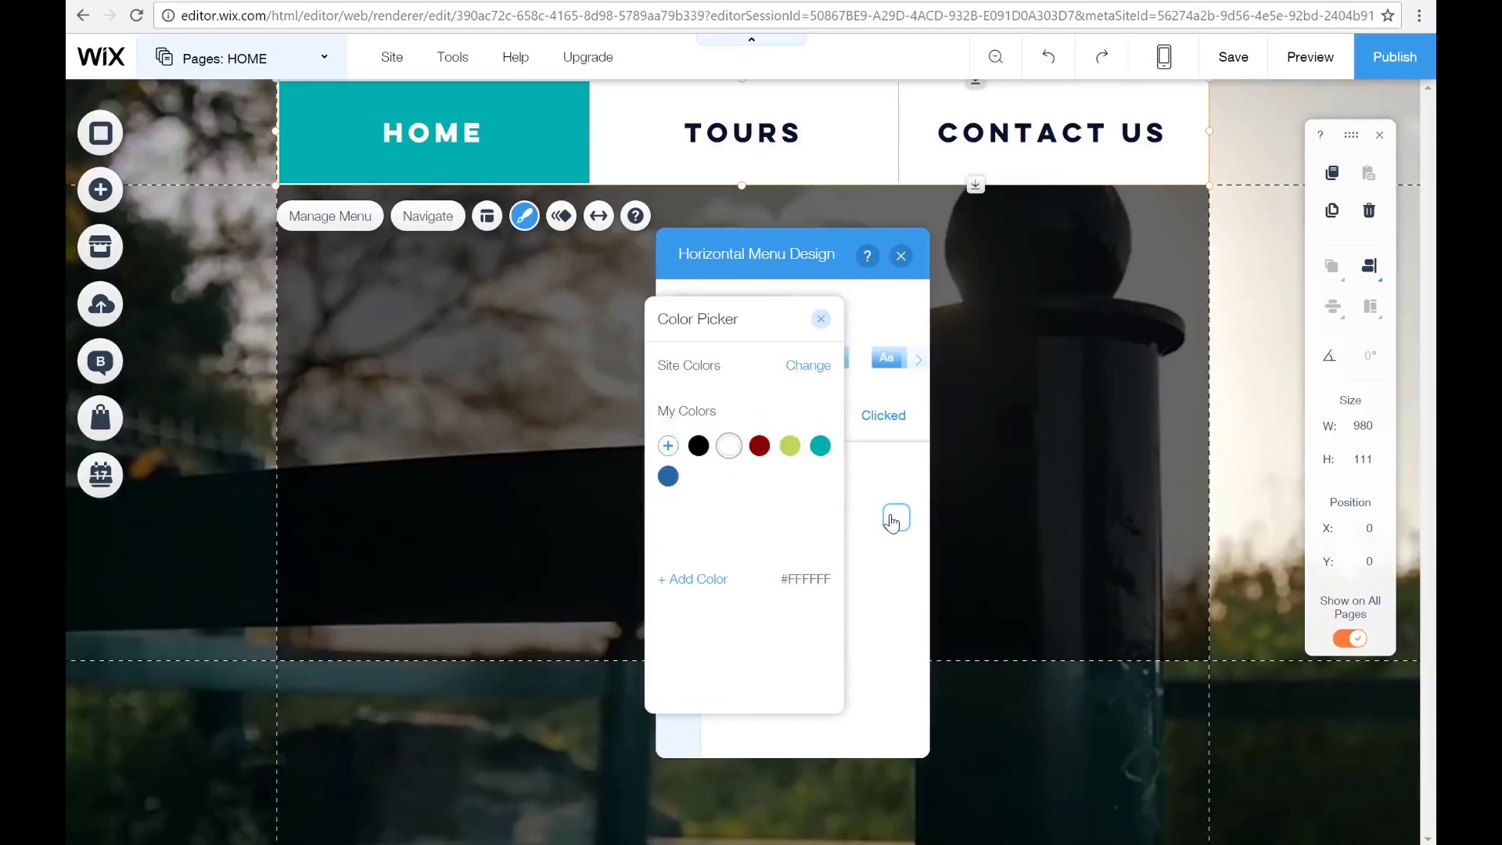
{"action": "left_click", "coordinate": [822, 318]}
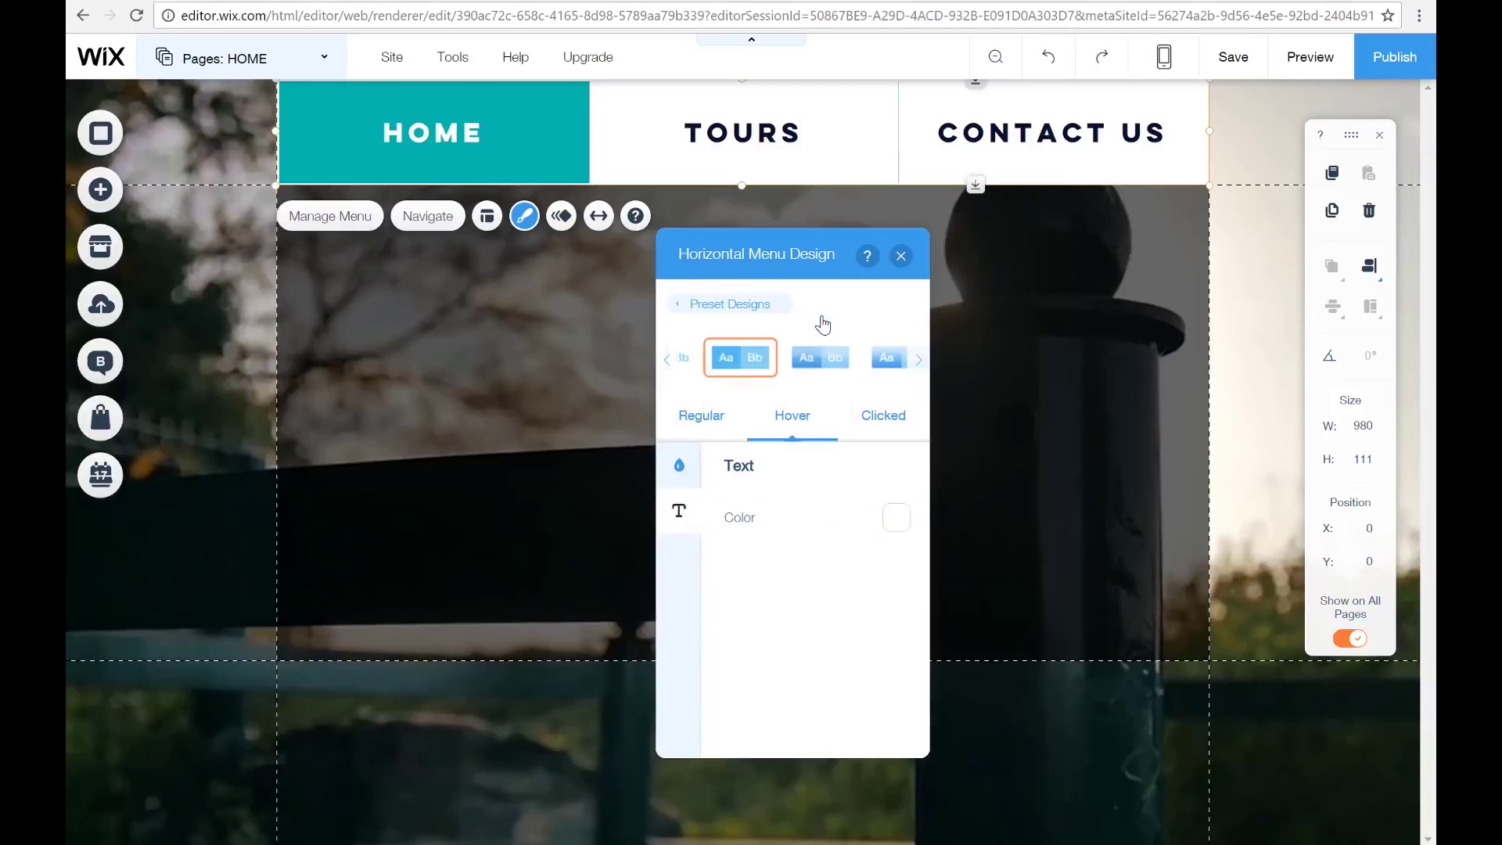
- Set the header menu's clicked-state background to dark navy #091230, check the clicked text color, and close the menu design
{"action": "left_click", "coordinate": [875, 420]}
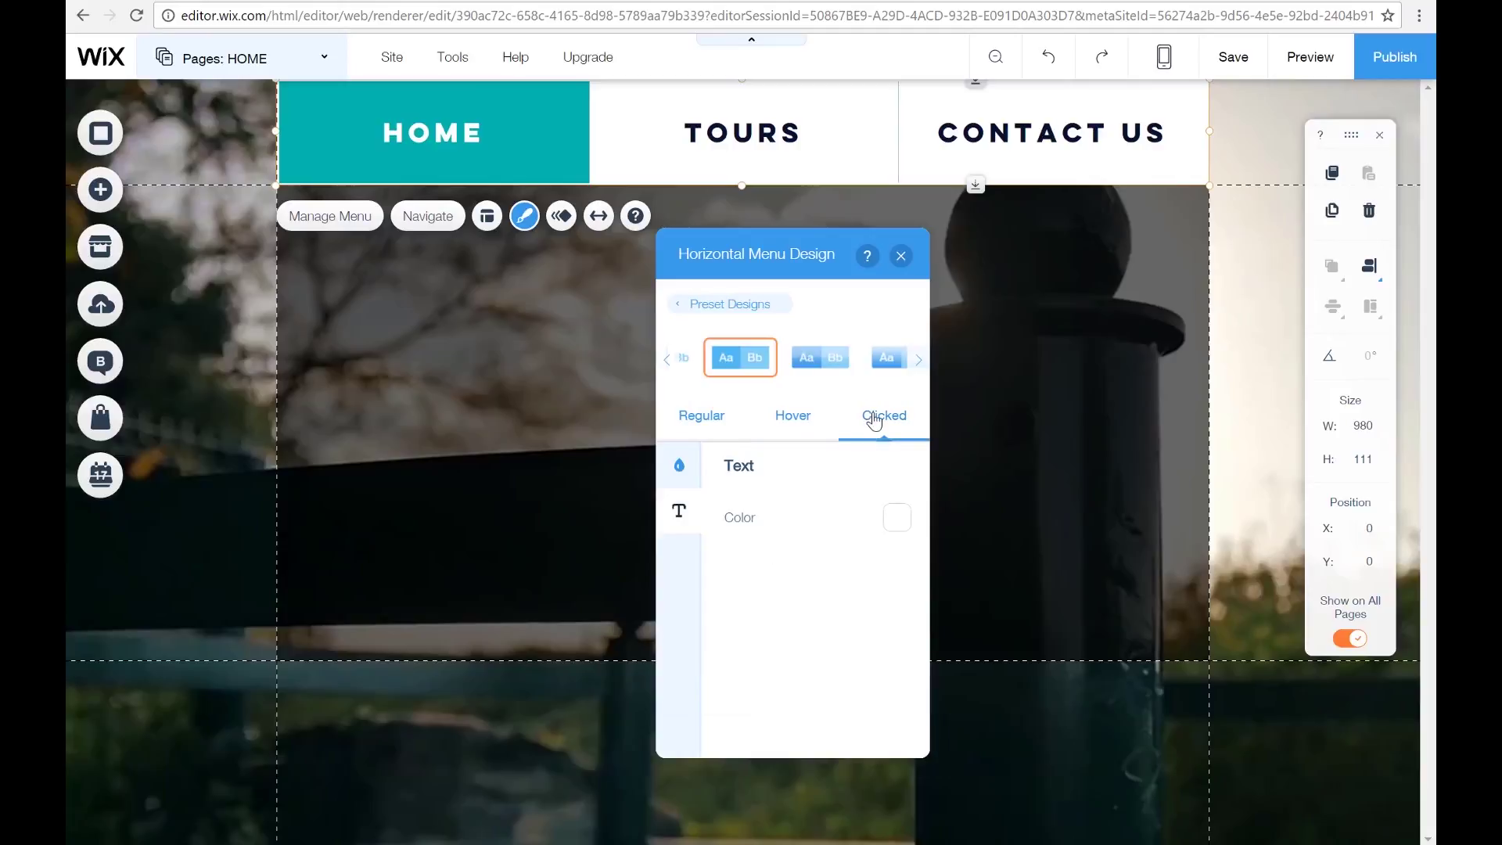
{"action": "left_click", "coordinate": [679, 465]}
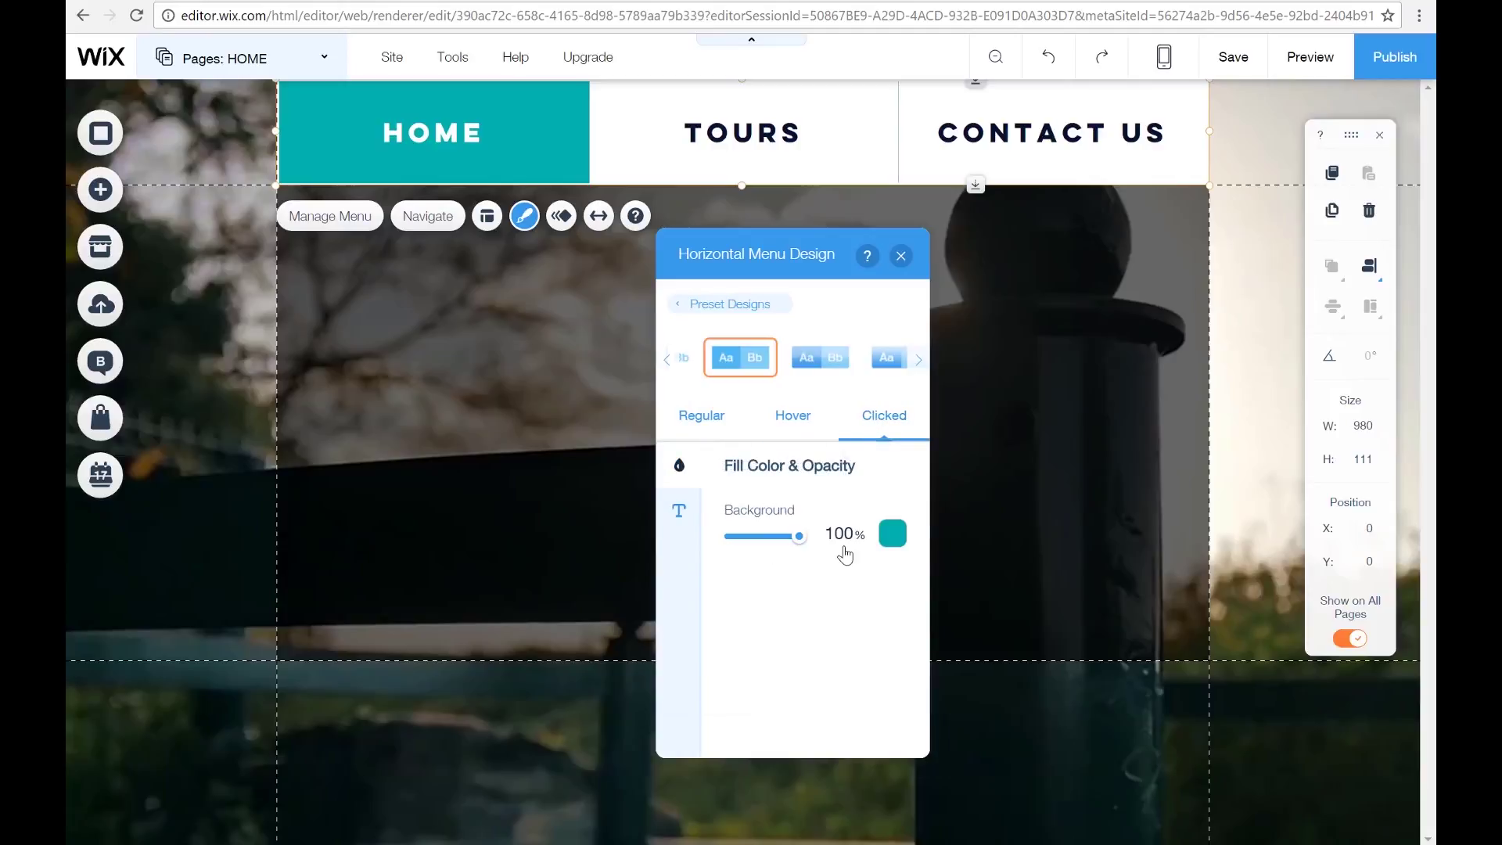
{"action": "left_click", "coordinate": [893, 534]}
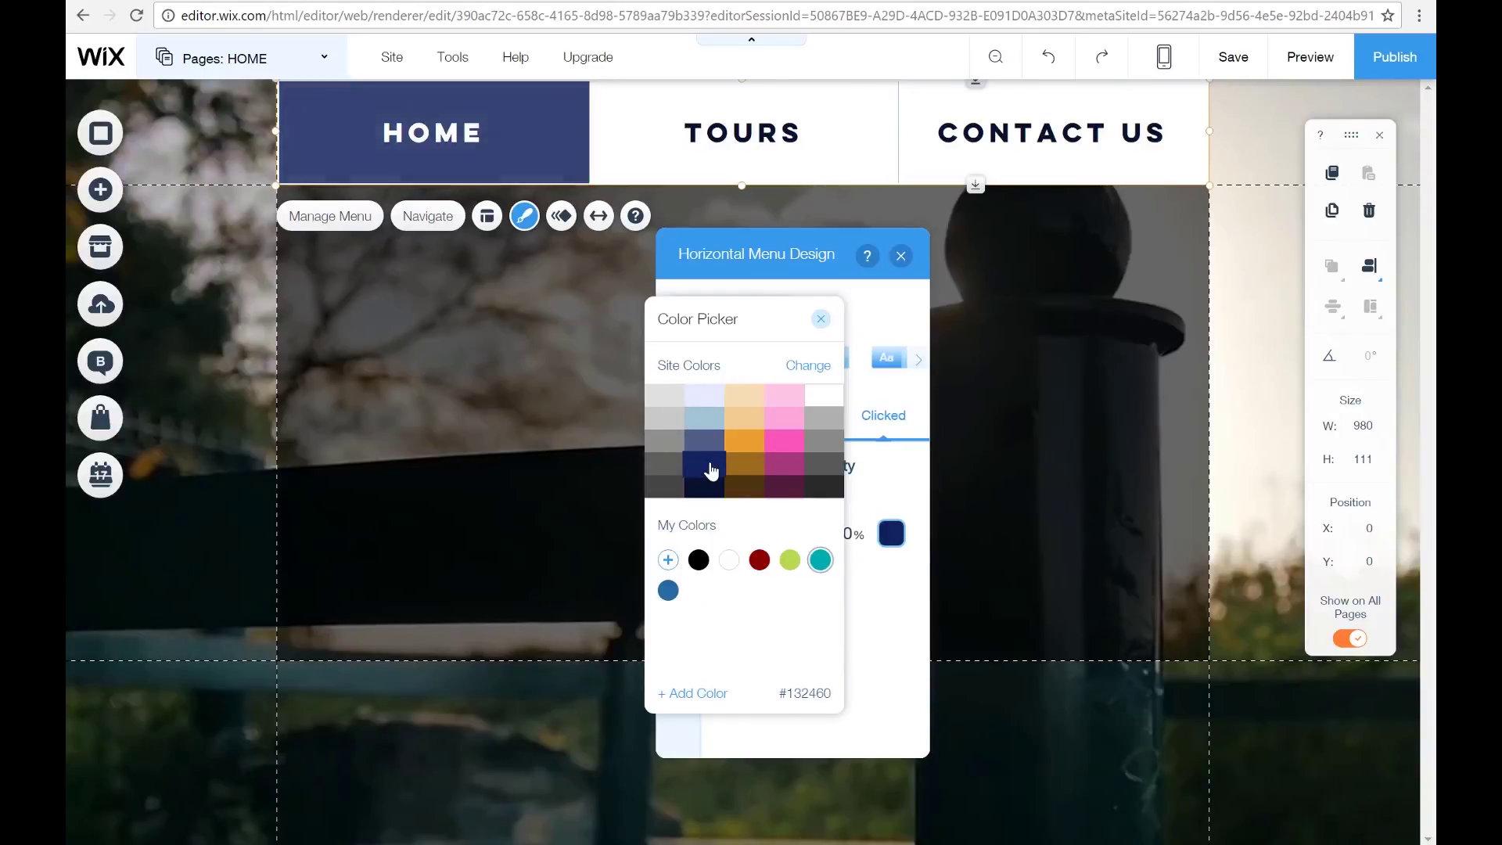
{"action": "left_click", "coordinate": [712, 491]}
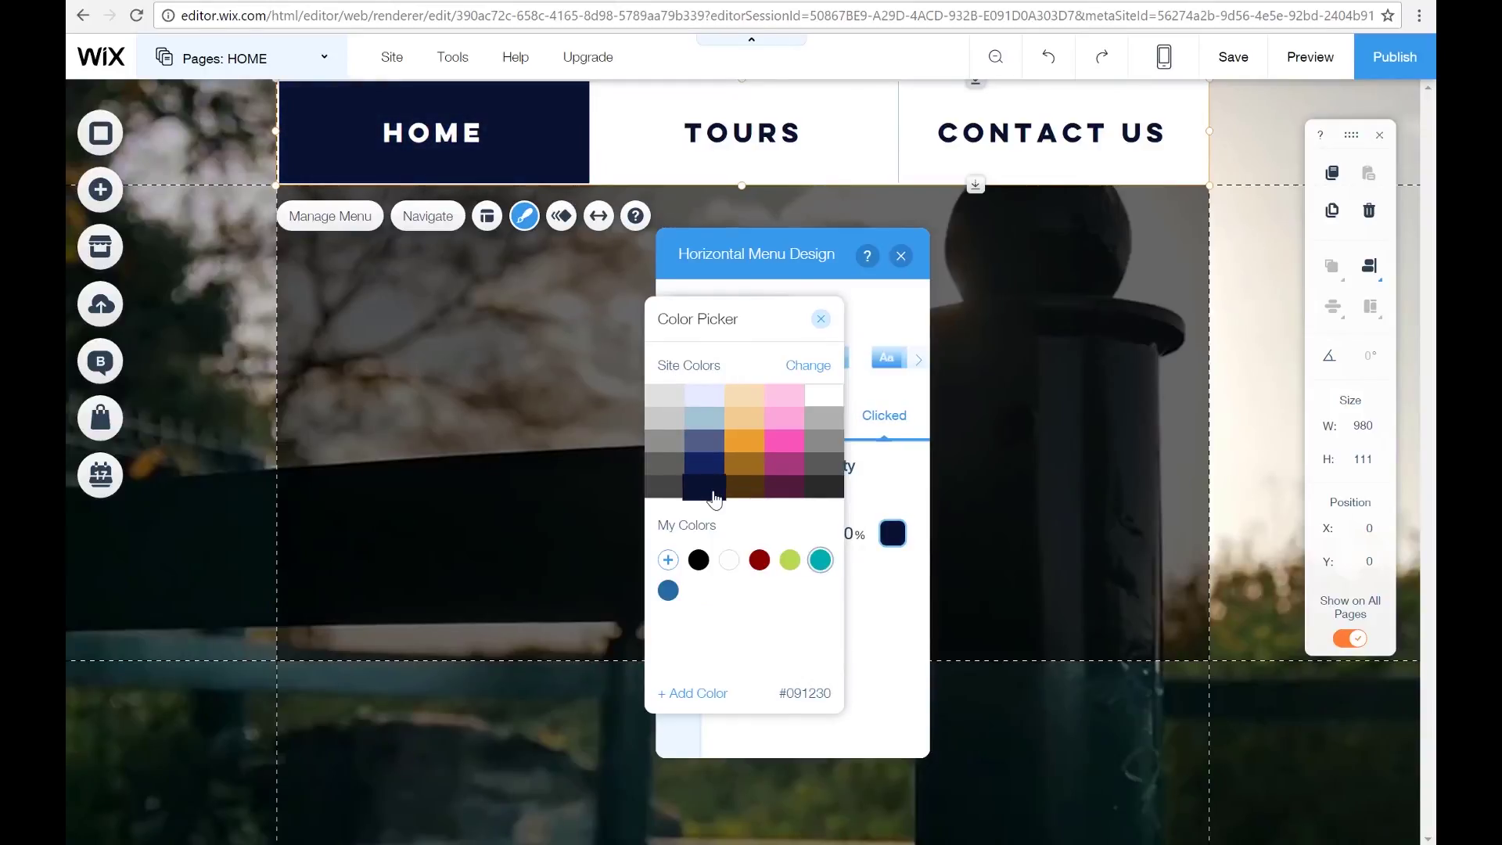
{"action": "left_click", "coordinate": [822, 320]}
{"action": "left_click", "coordinate": [679, 513]}
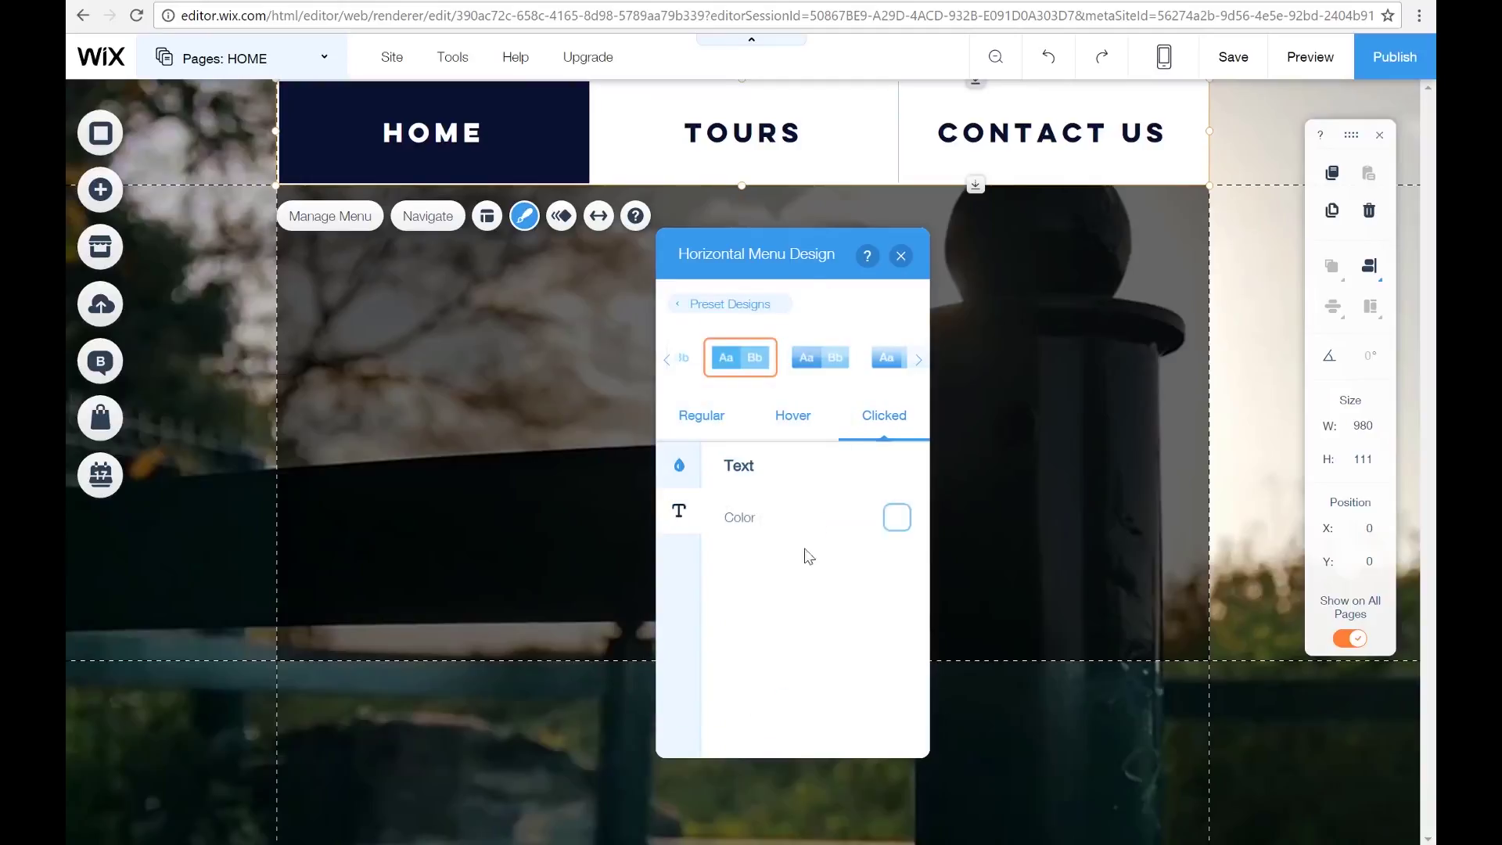
{"action": "left_click", "coordinate": [900, 257]}
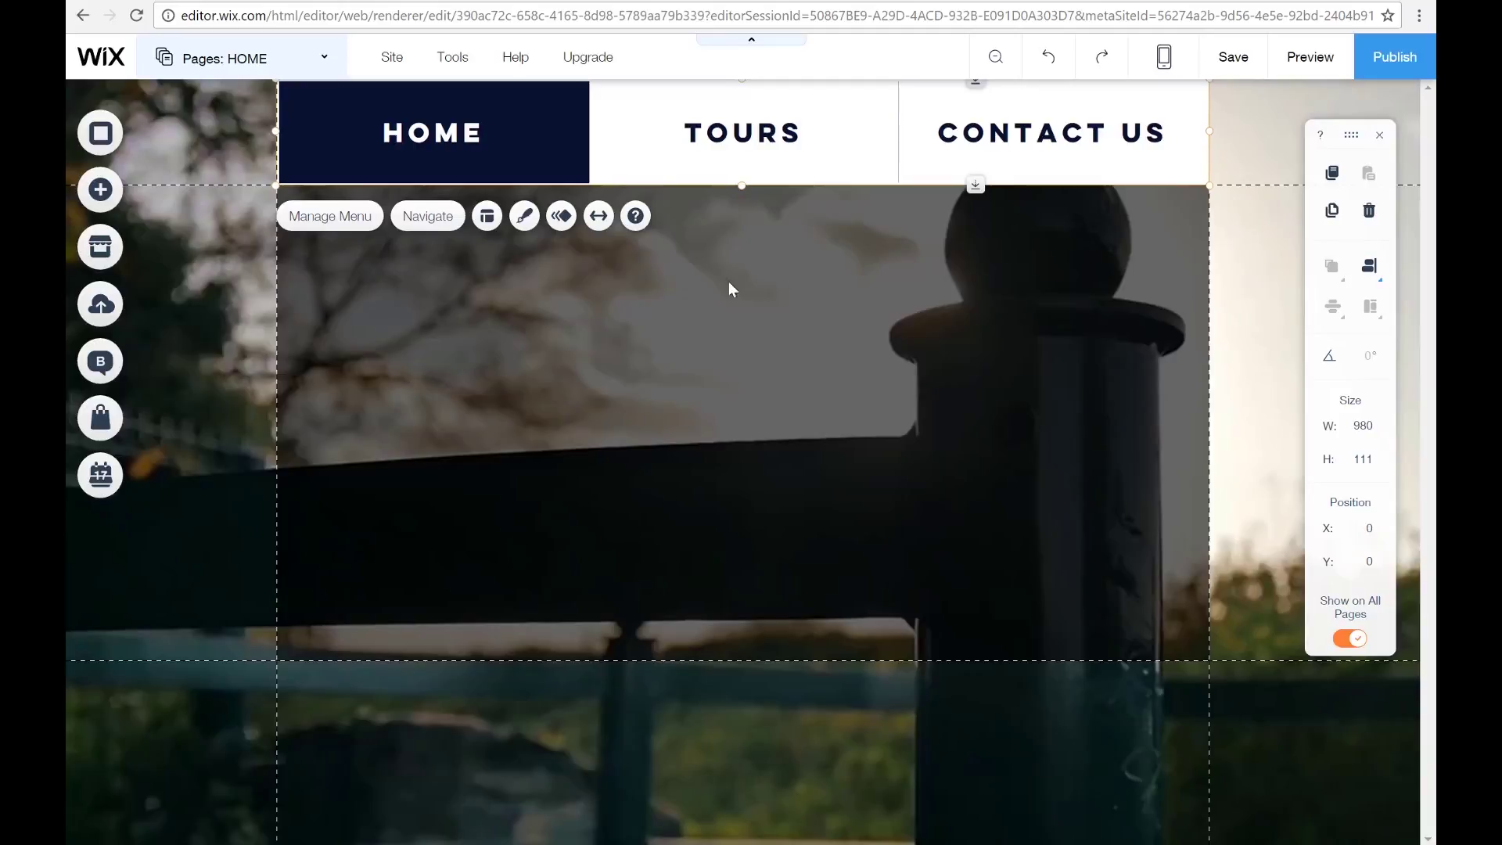
- Preview the site twice to test the hover and clicked styling of the header menu, and return to editing
{"action": "left_click", "coordinate": [1309, 57]}
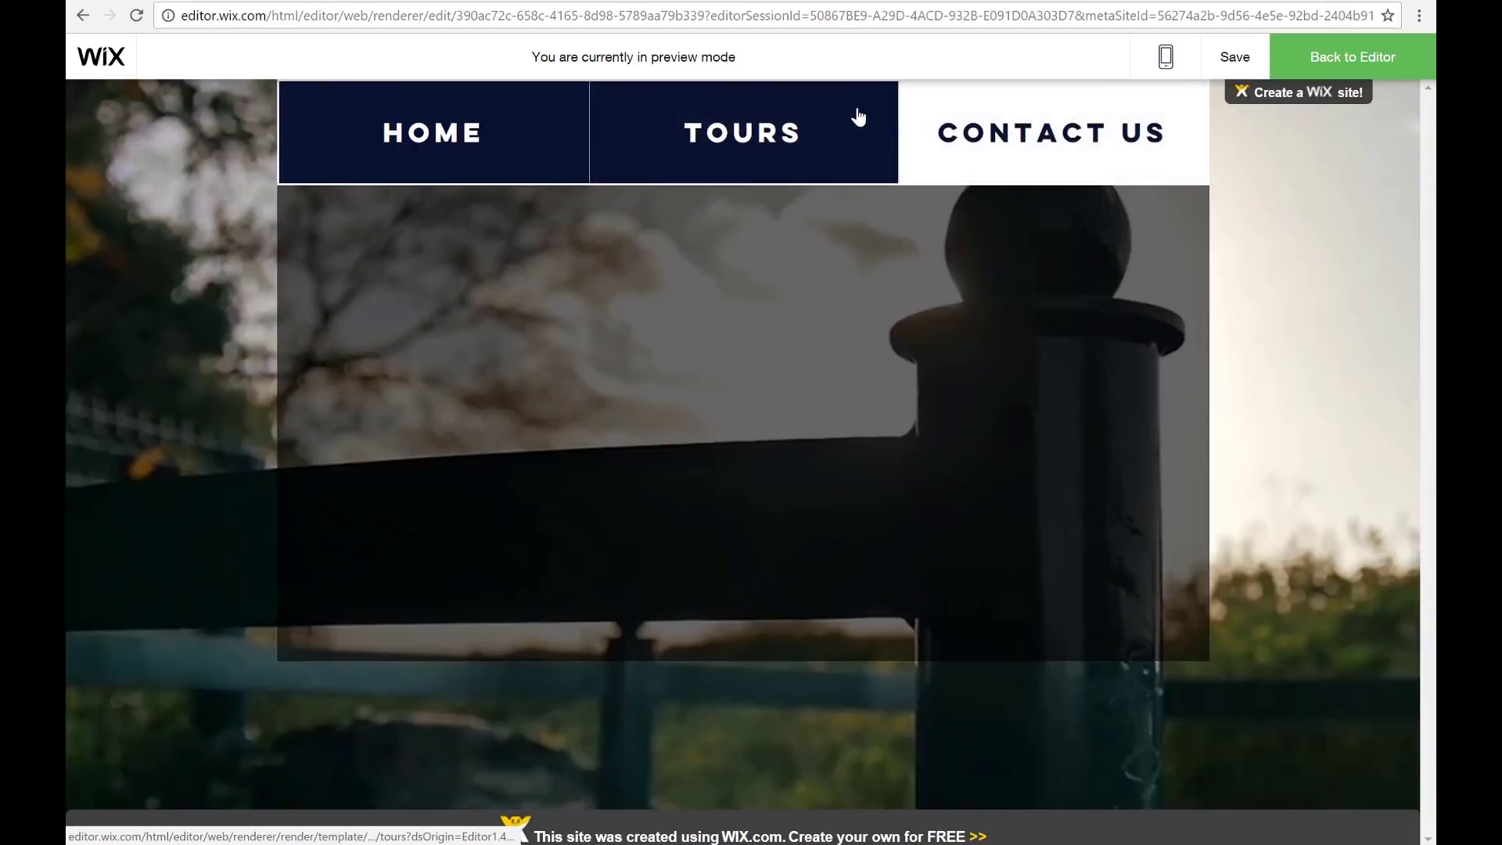
{"action": "left_click", "coordinate": [856, 119]}
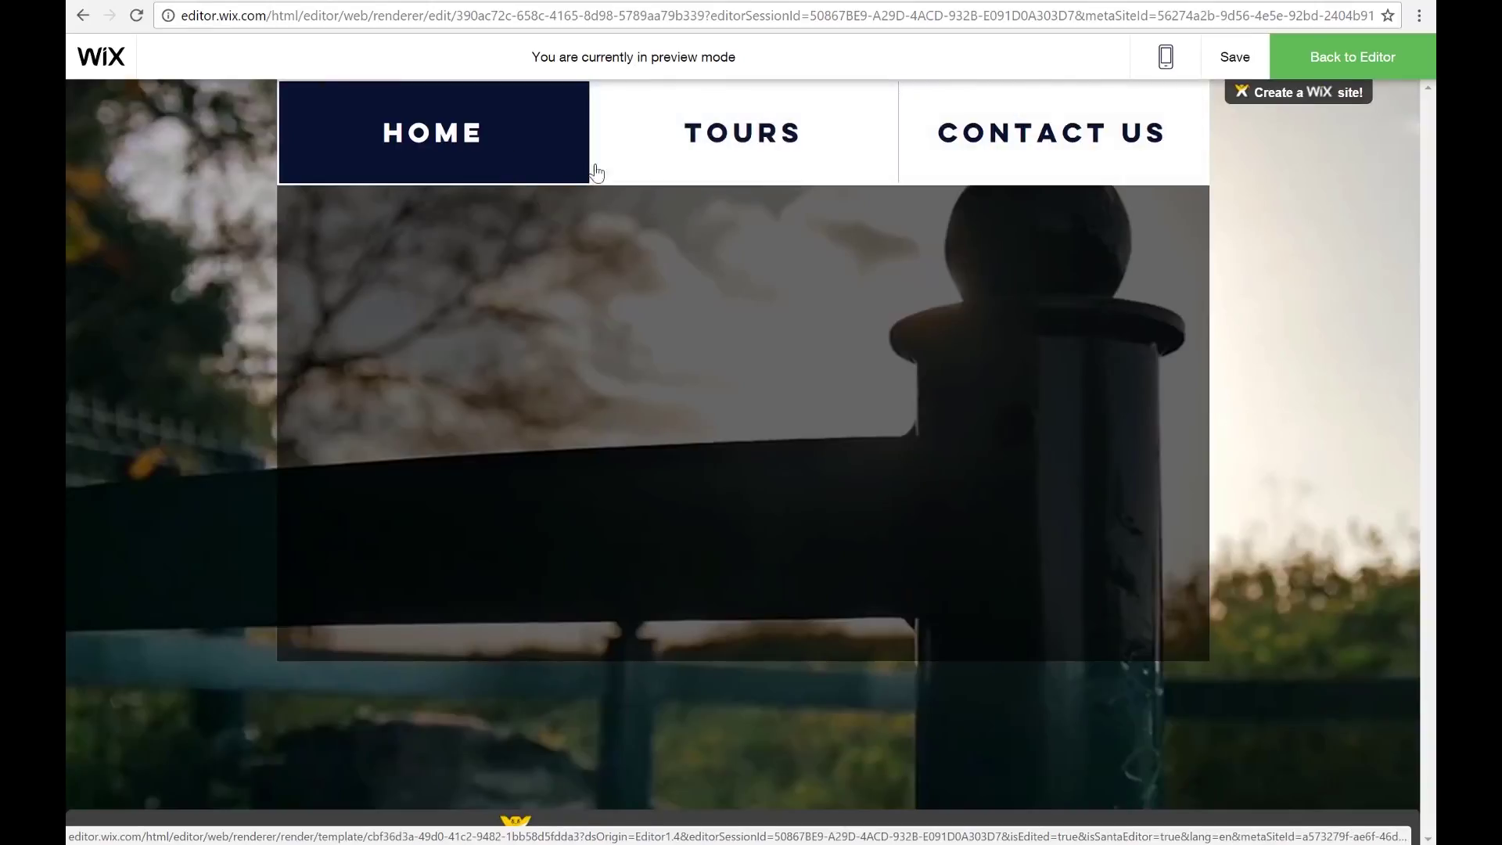
{"action": "left_click", "coordinate": [1345, 72]}
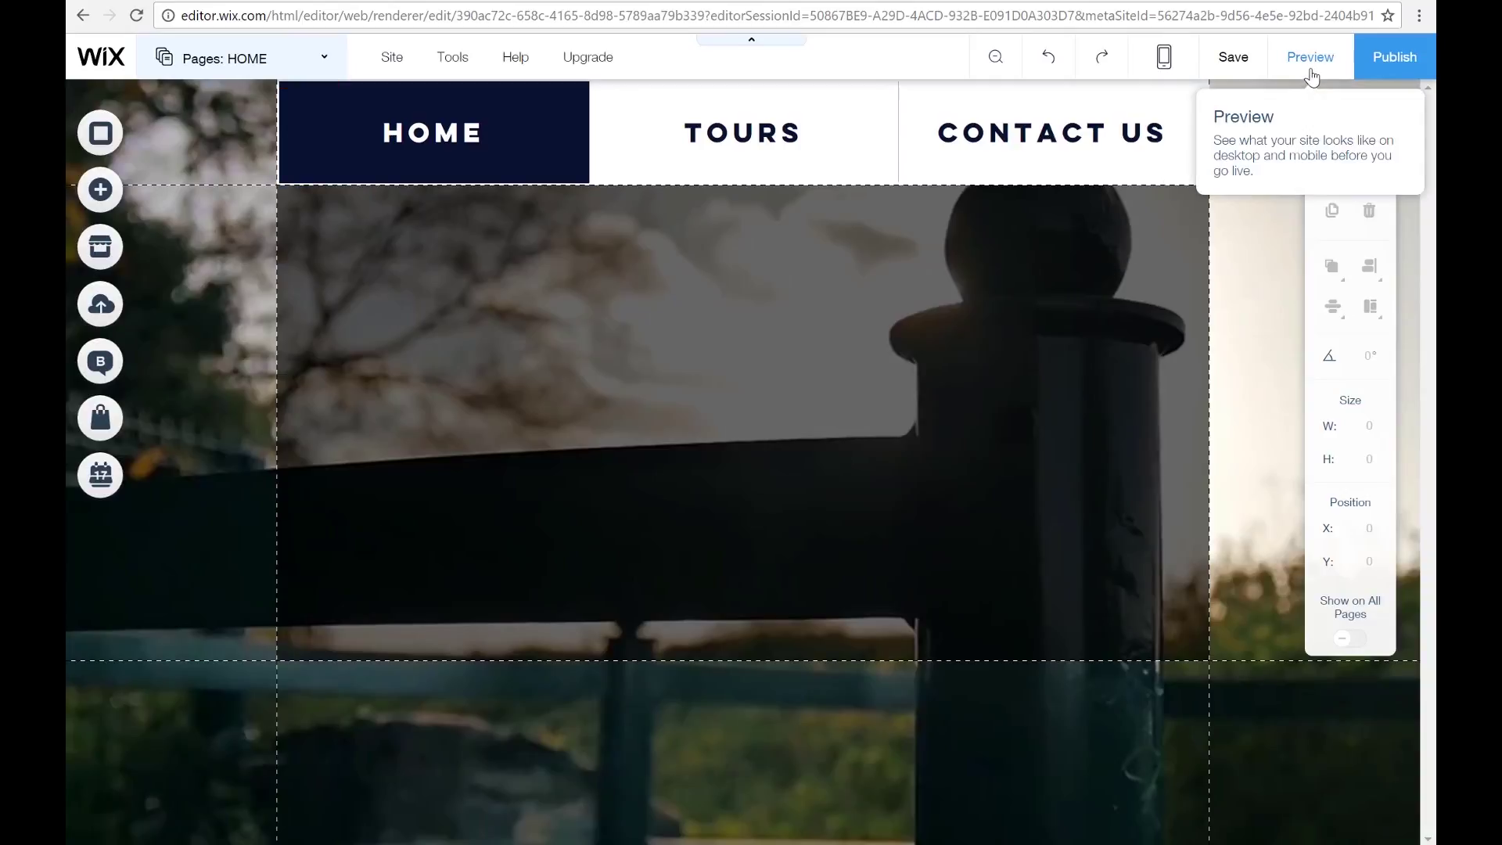
{"action": "left_click", "coordinate": [1312, 77]}
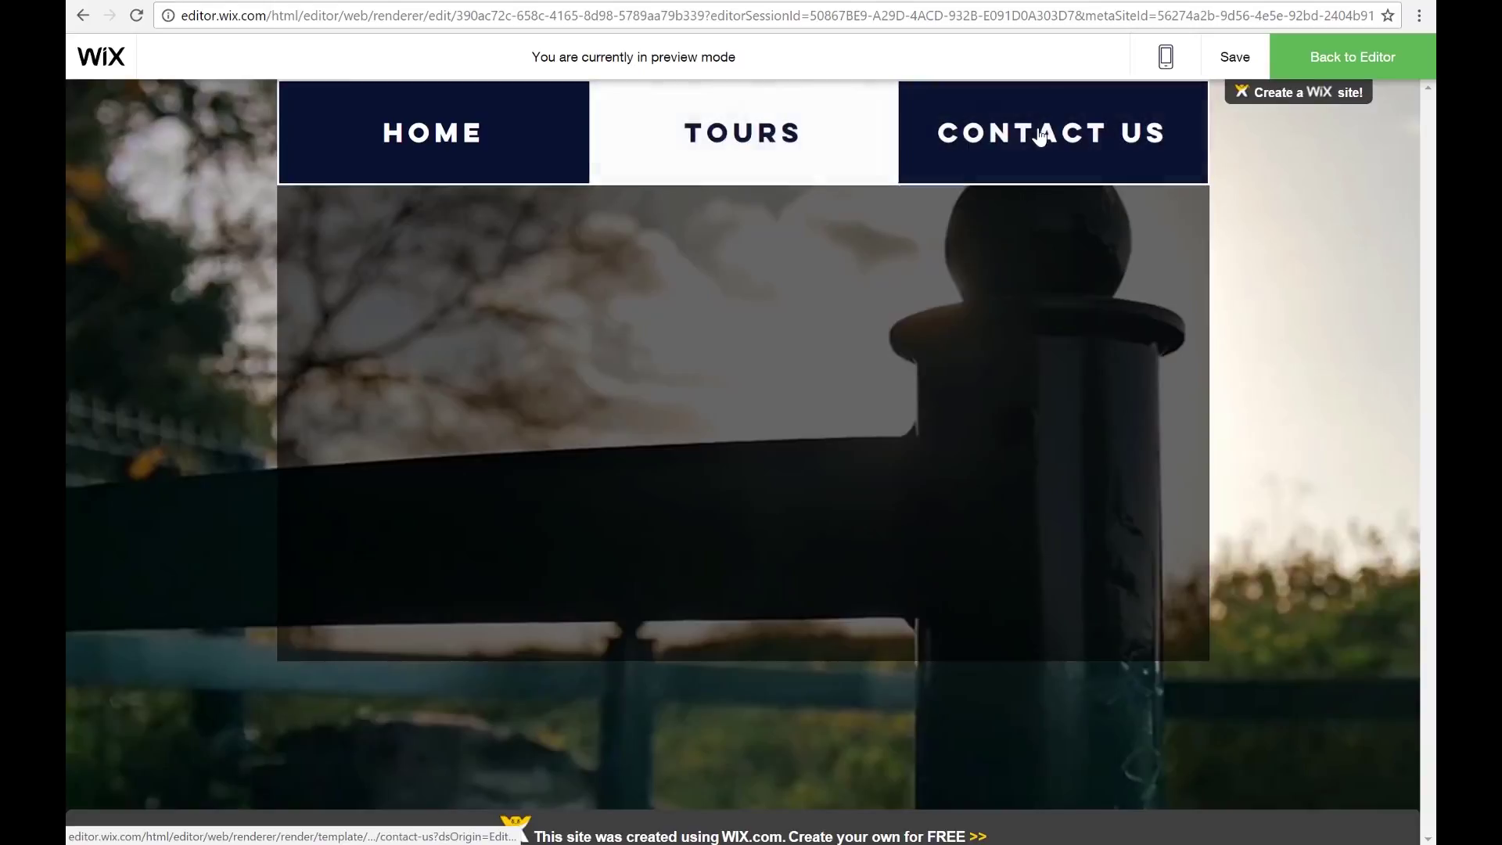
{"action": "left_click", "coordinate": [1334, 50]}
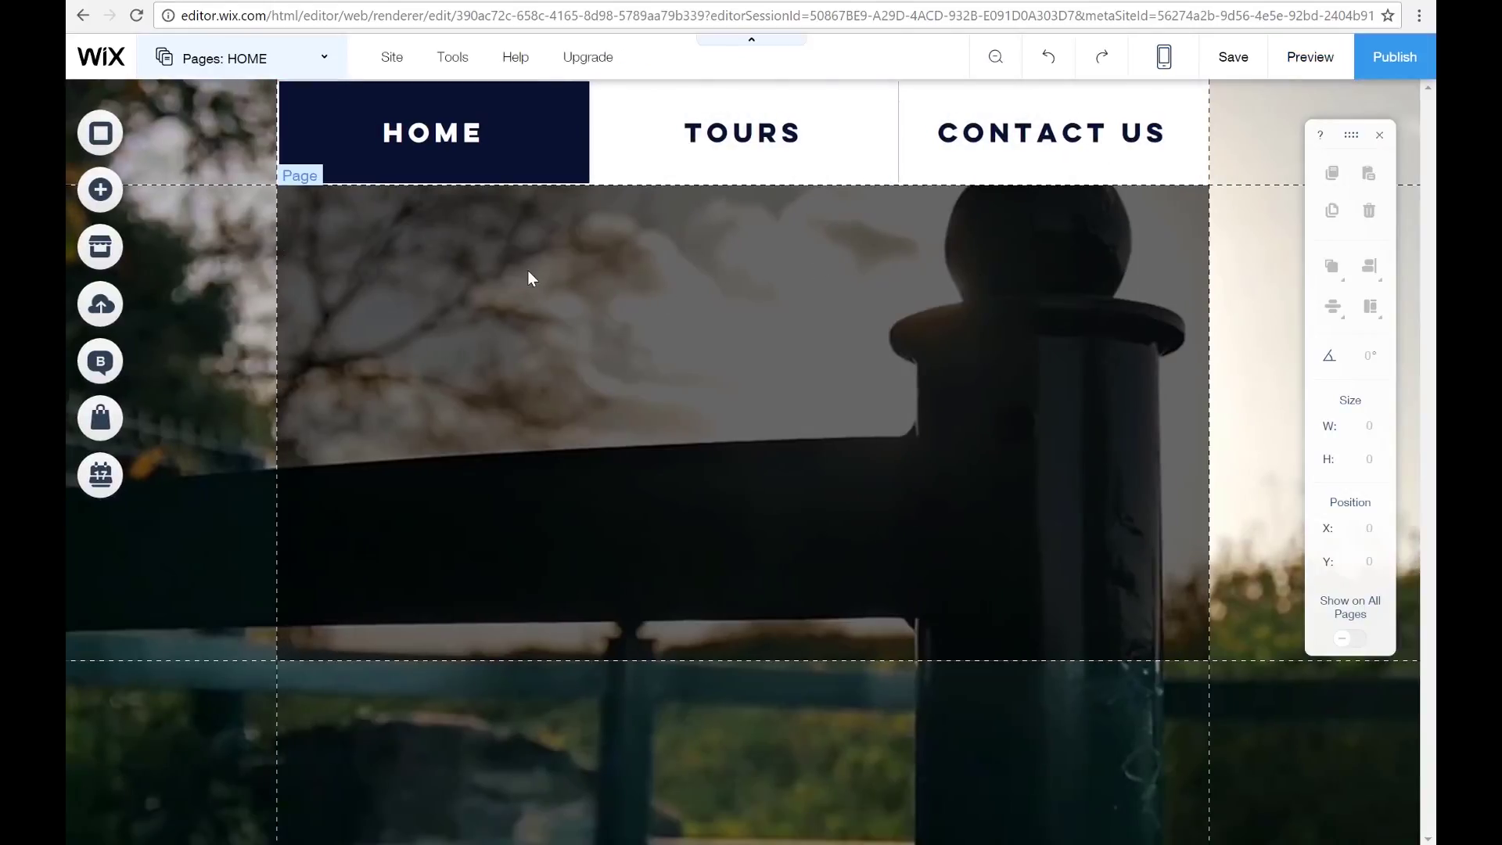
- Review the image sources offered for adding an image to the HOME page, from own uploads to social images and related apps
{"action": "left_click", "coordinate": [110, 192]}
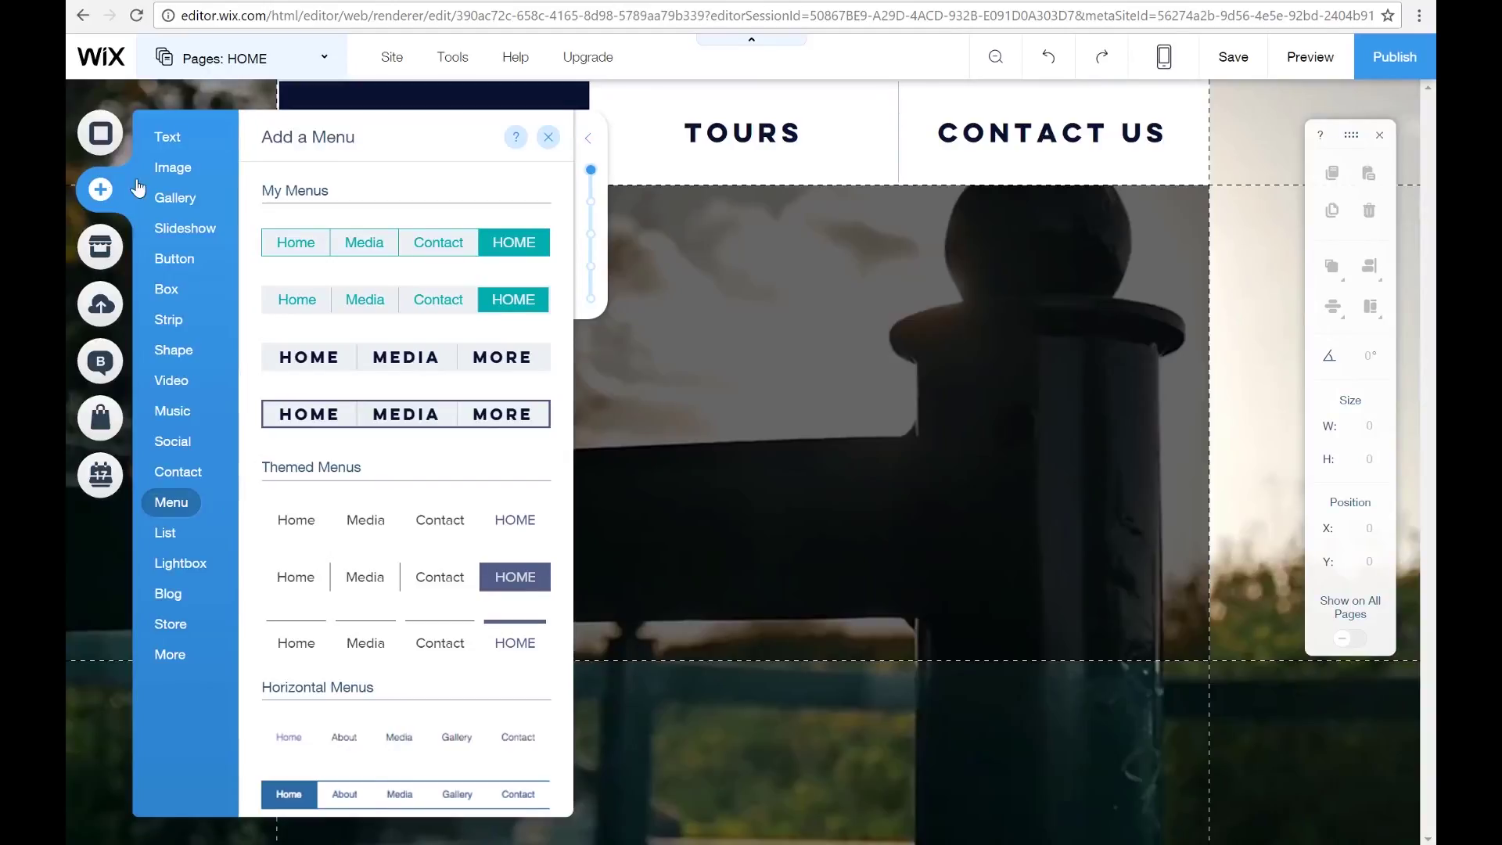
{"action": "left_click", "coordinate": [174, 168]}
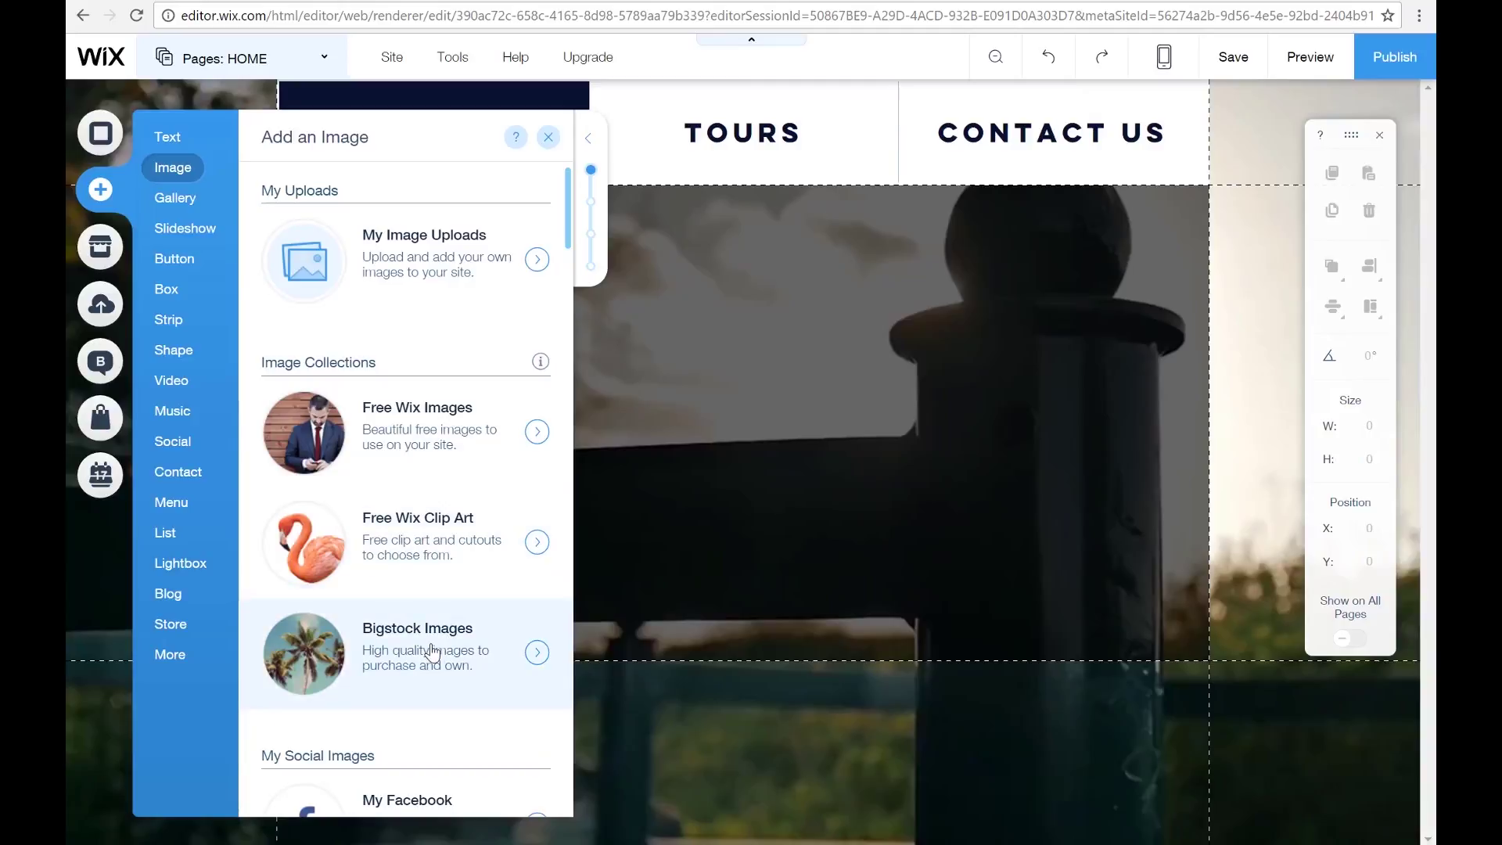
{"action": "scroll", "coordinate": [432, 650], "scroll_direction": "down", "scroll_amount": 1}
{"action": "scroll", "coordinate": [434, 650], "scroll_direction": "down", "scroll_amount": 2}
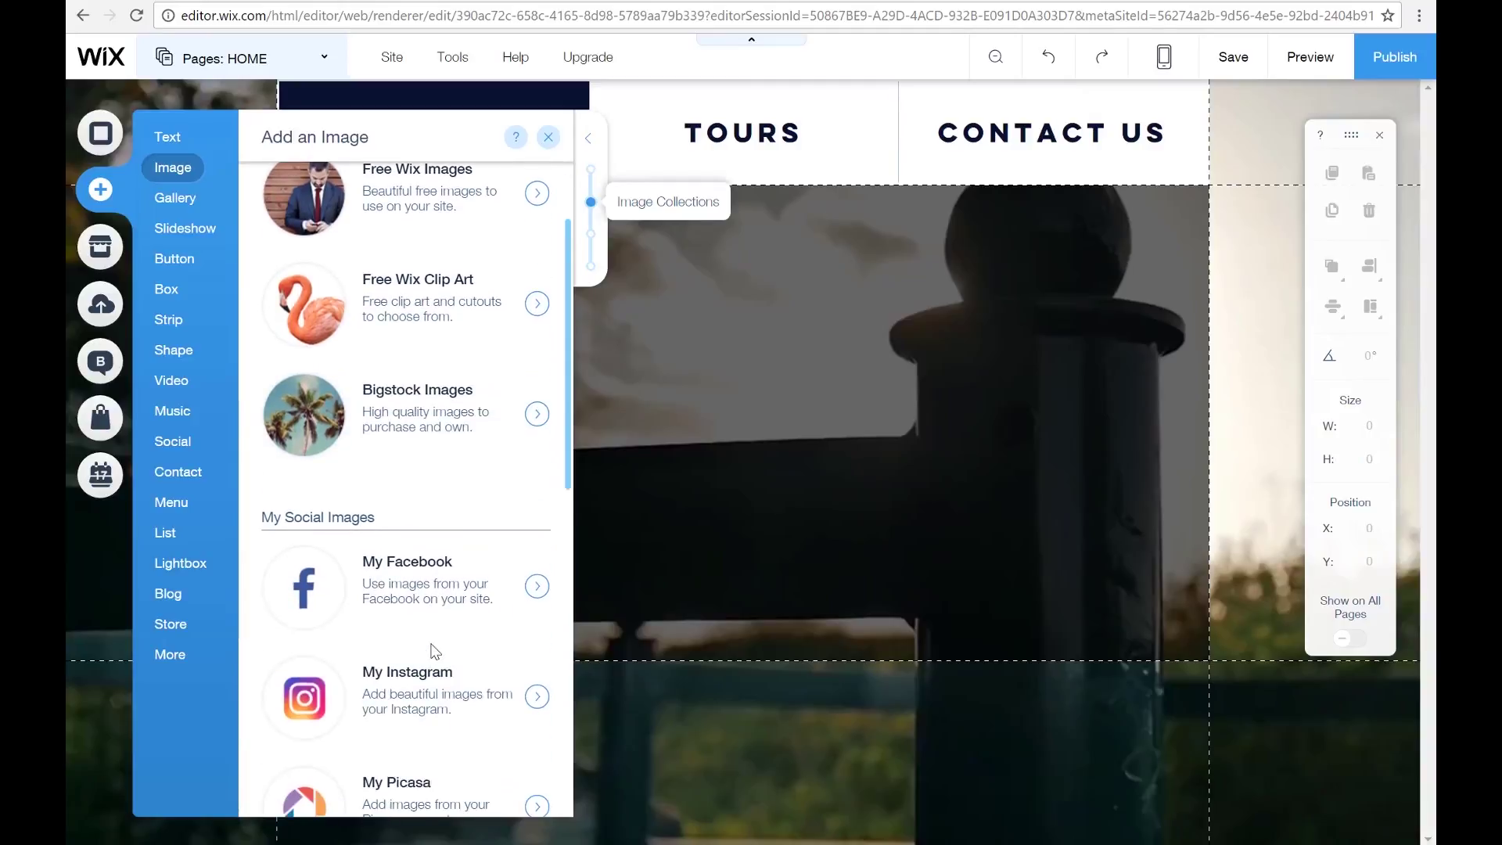
{"action": "scroll", "coordinate": [433, 649], "scroll_direction": "down", "scroll_amount": 2}
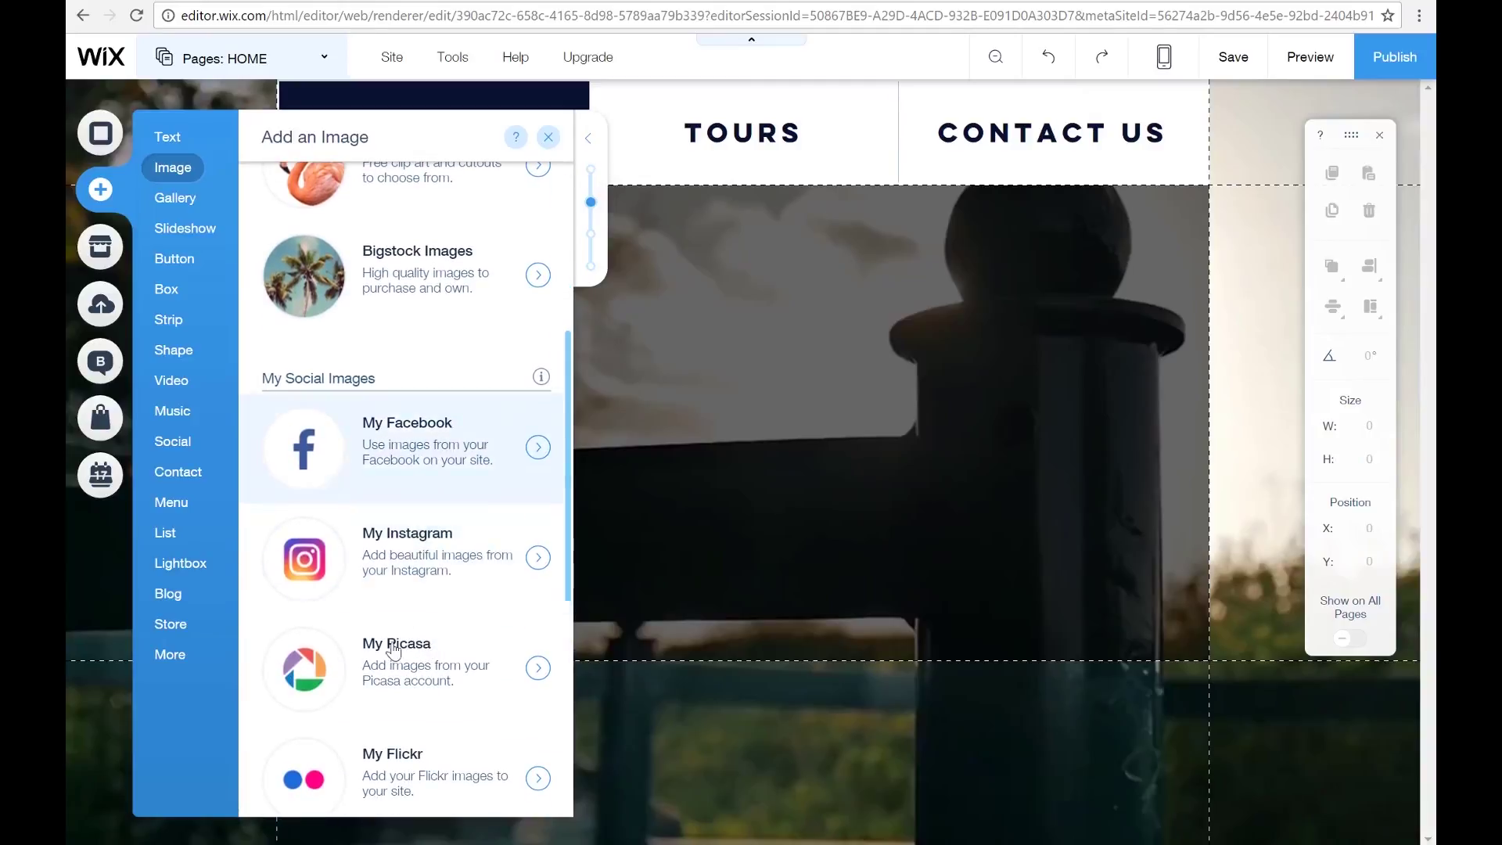
{"action": "scroll", "coordinate": [435, 537], "scroll_direction": "down", "scroll_amount": 1}
{"action": "scroll", "coordinate": [433, 537], "scroll_direction": "down", "scroll_amount": 1}
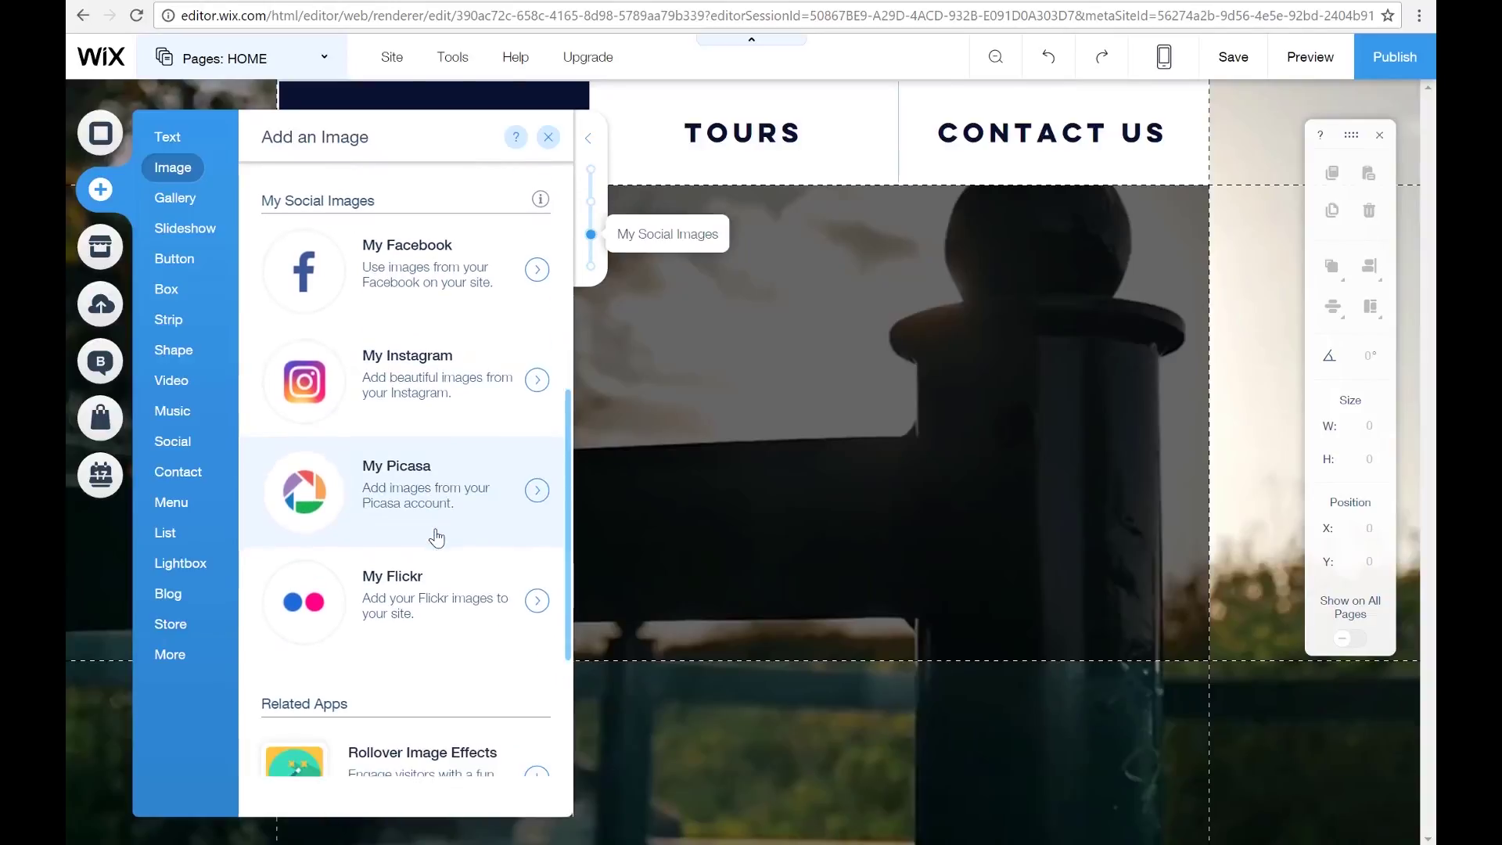
{"action": "scroll", "coordinate": [371, 632], "scroll_direction": "down", "scroll_amount": 2}
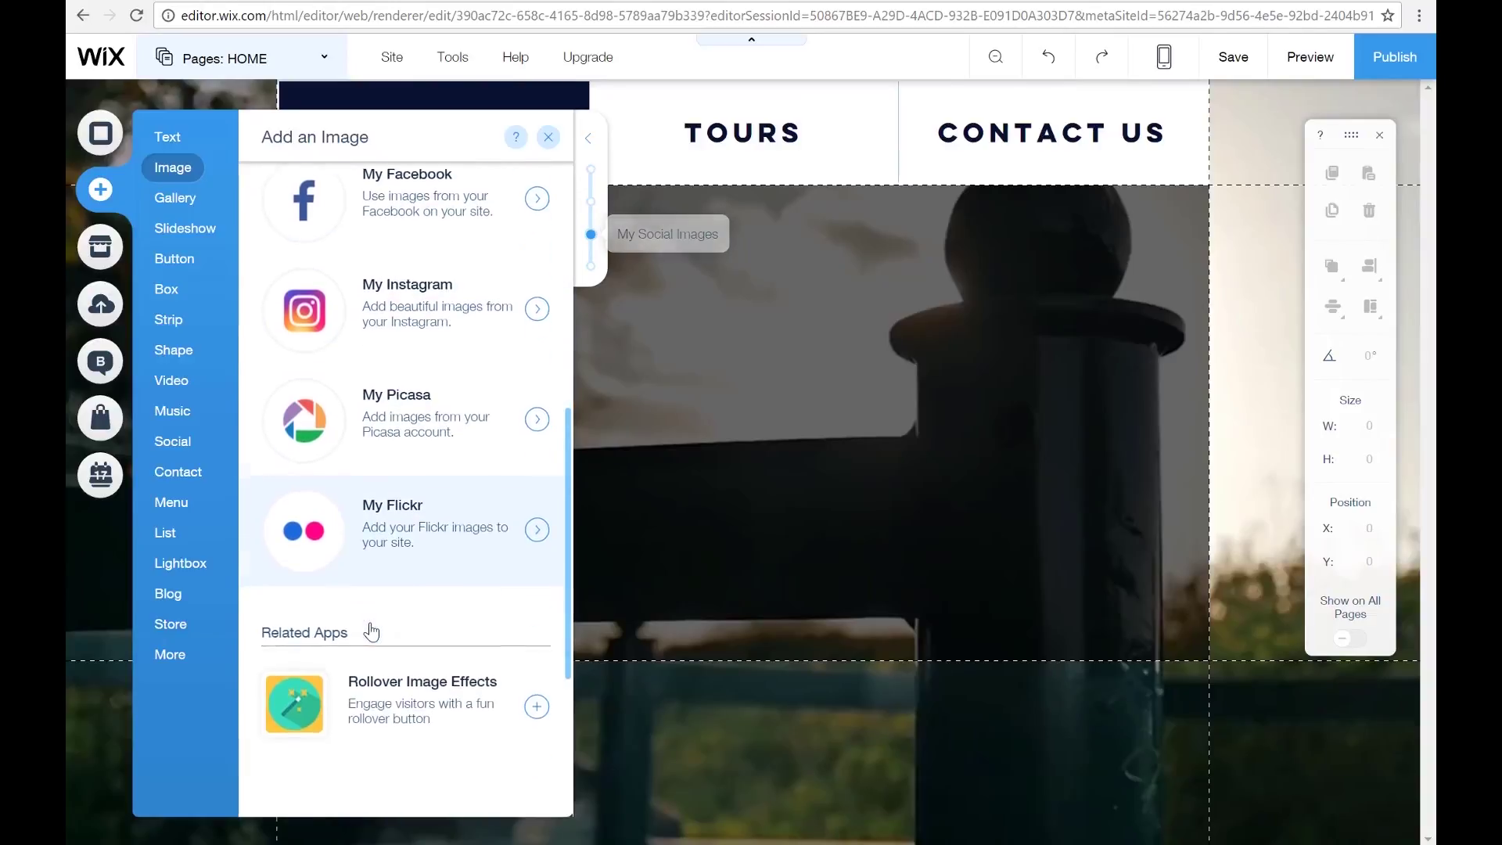
{"action": "scroll", "coordinate": [370, 632], "scroll_direction": "up", "scroll_amount": 9}
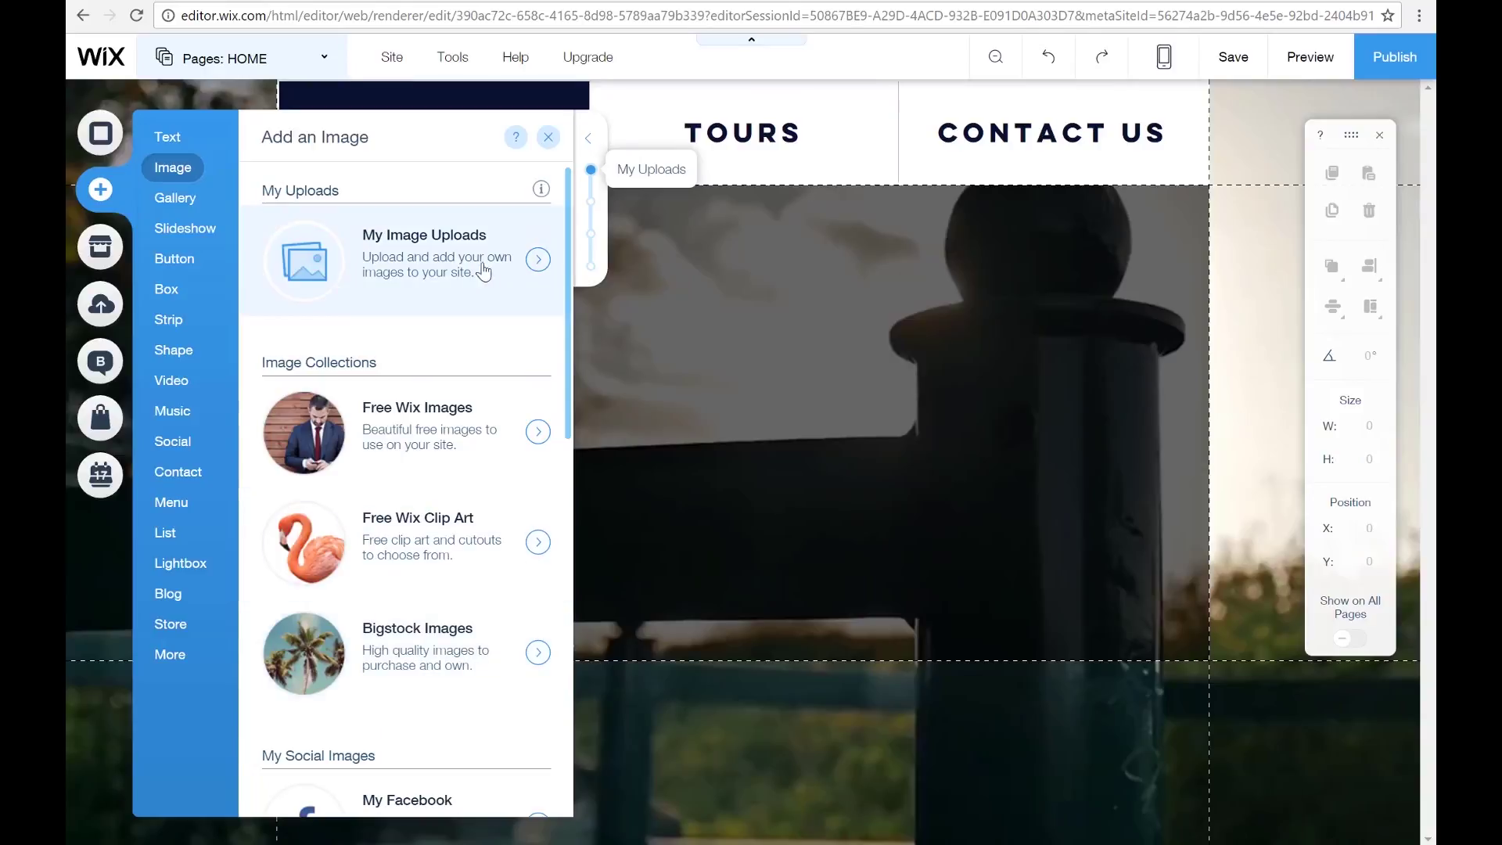
- Add the Visual Tours Ireland logo from My Image Uploads directly below the header menu at X 0, Y 111, sized about 979 × 311
{"action": "left_click", "coordinate": [529, 264]}
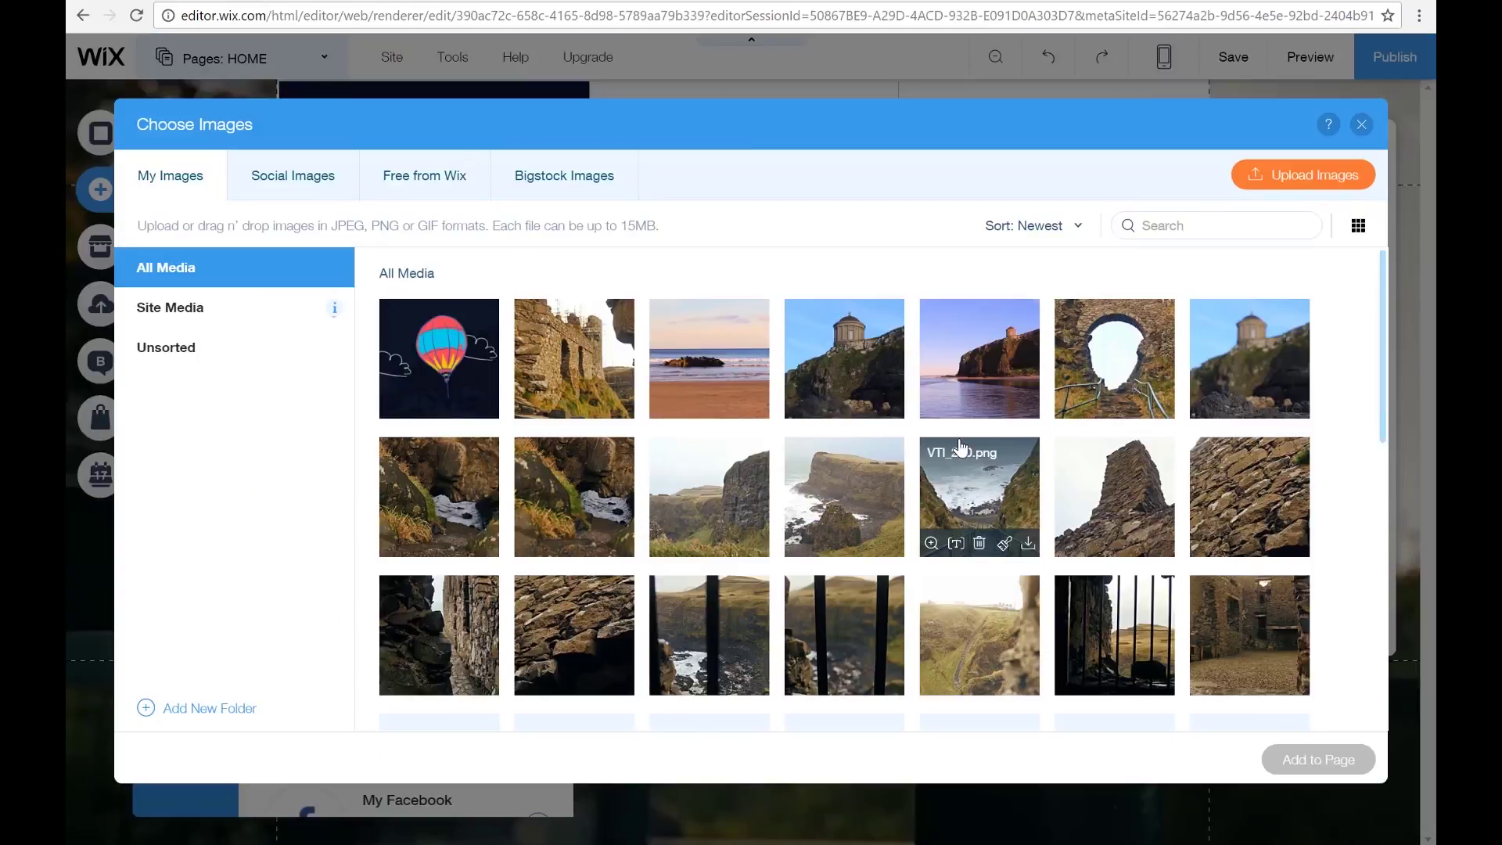
{"action": "scroll", "coordinate": [958, 446], "scroll_direction": "down", "scroll_amount": 5}
{"action": "scroll", "coordinate": [961, 448], "scroll_direction": "down", "scroll_amount": 5}
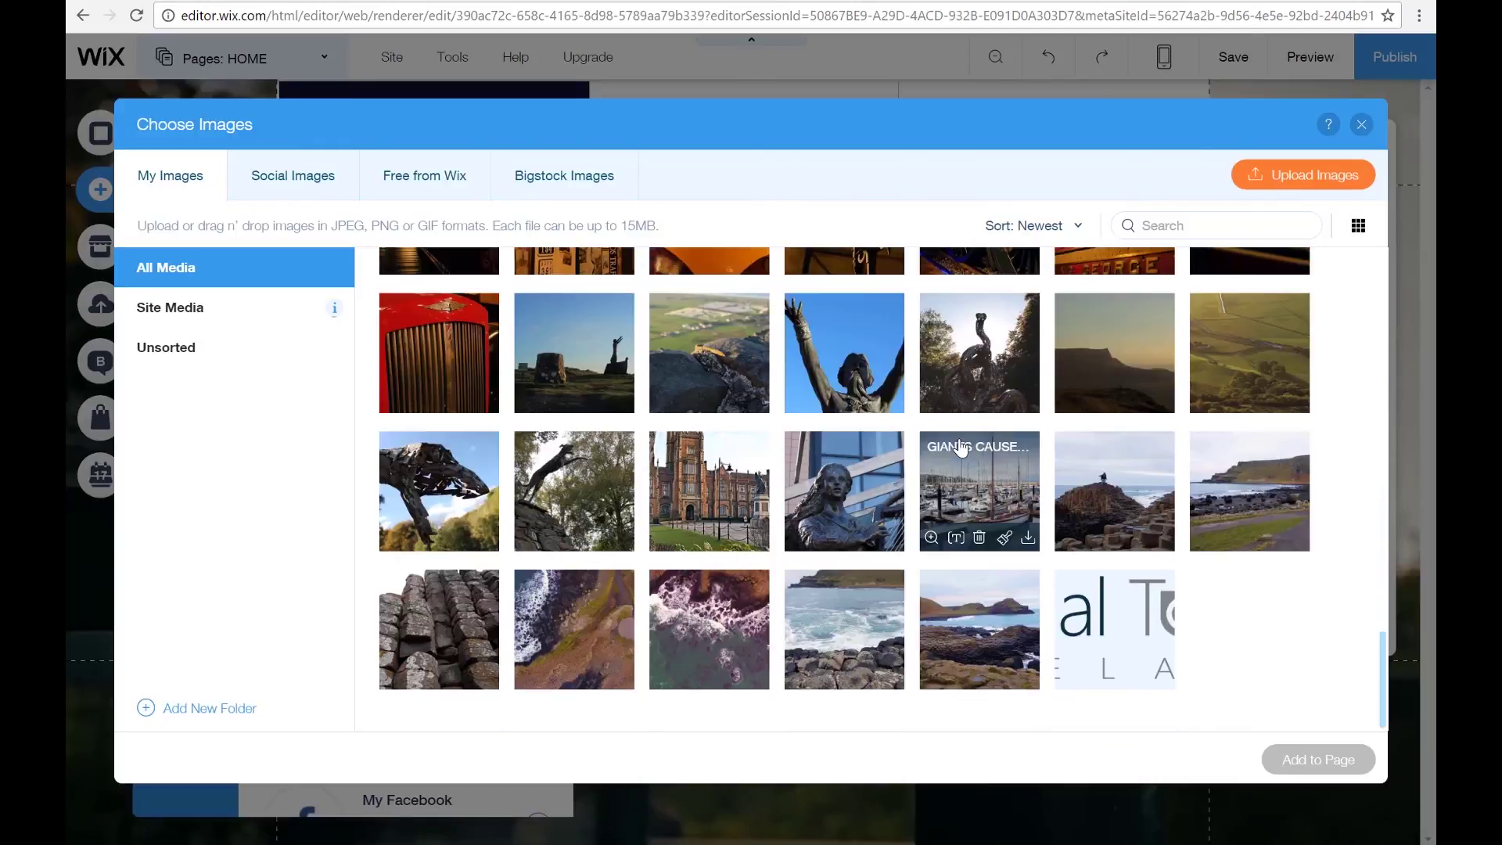
{"action": "left_click", "coordinate": [1111, 618]}
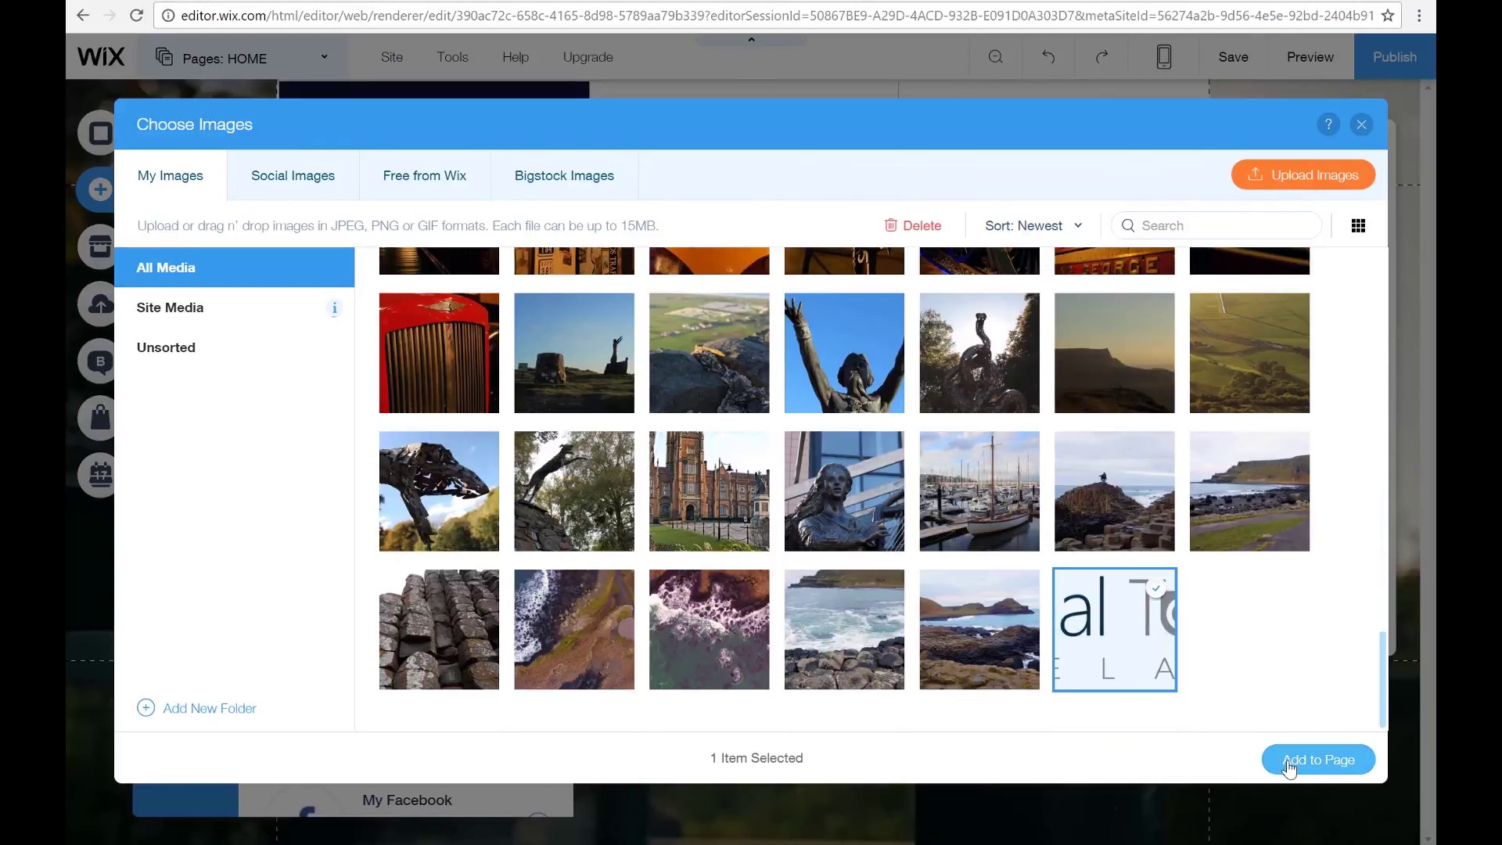
{"action": "left_click", "coordinate": [1318, 758]}
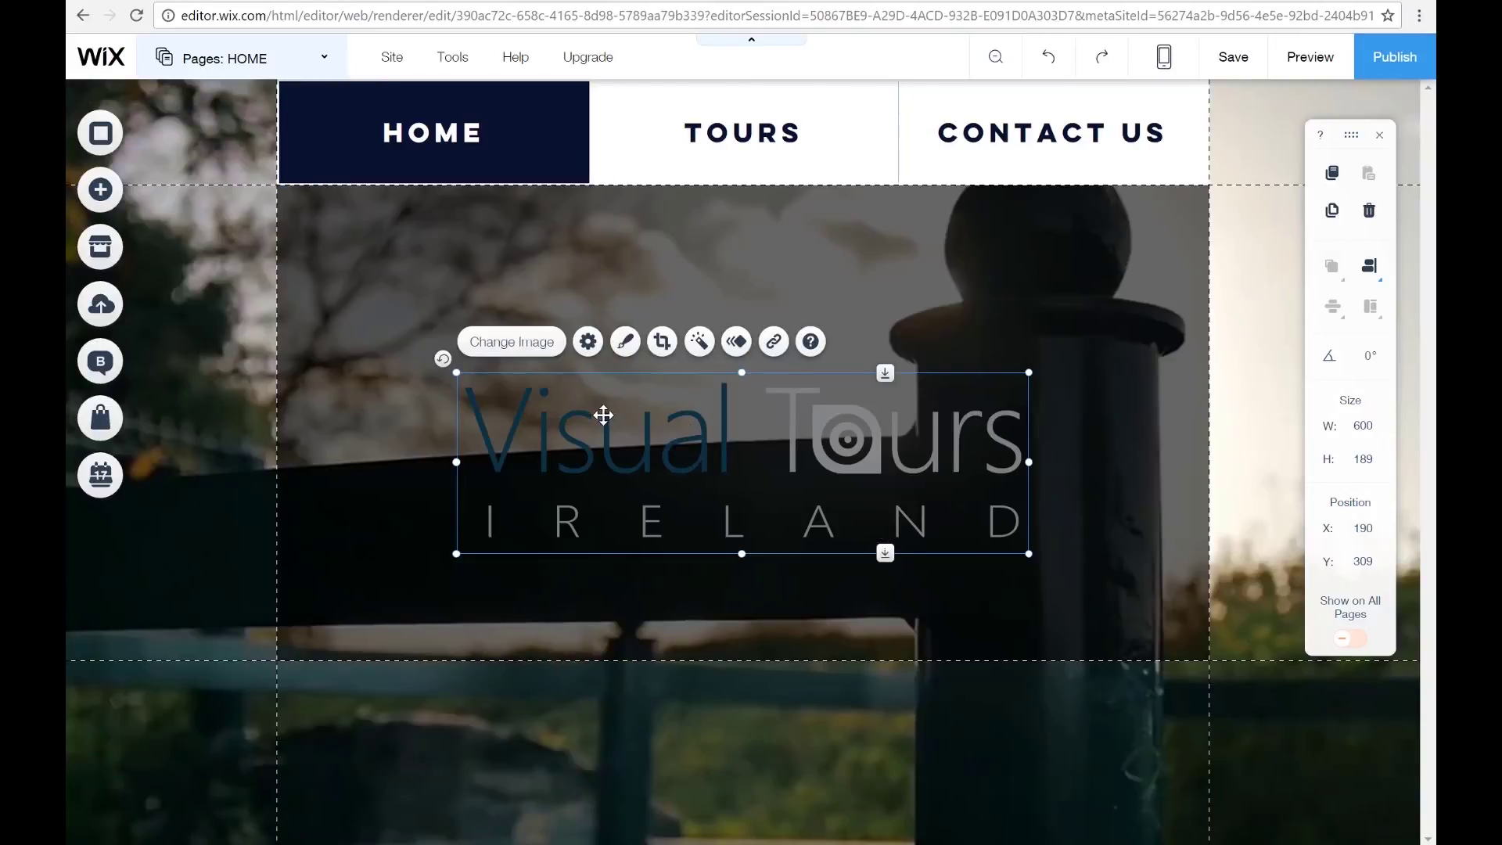
{"action": "left_click_drag", "start_coordinate": [603, 415], "coordinate": [419, 231]}
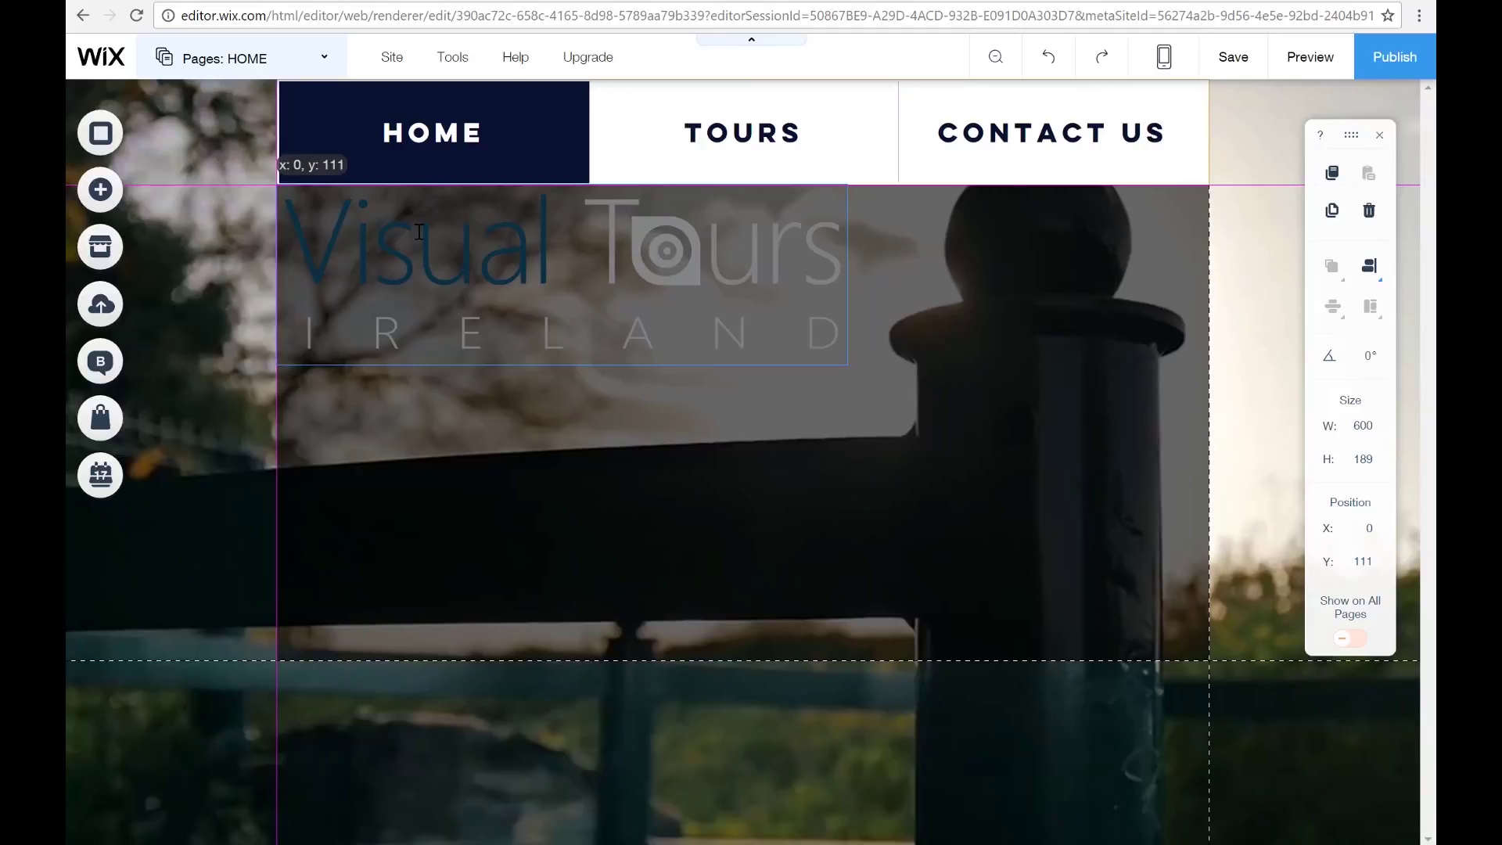
- Add a light gray themed box directly below the logo at X 0, Y 422, stretched to about 979 × 326
{"action": "left_click", "coordinate": [100, 189]}
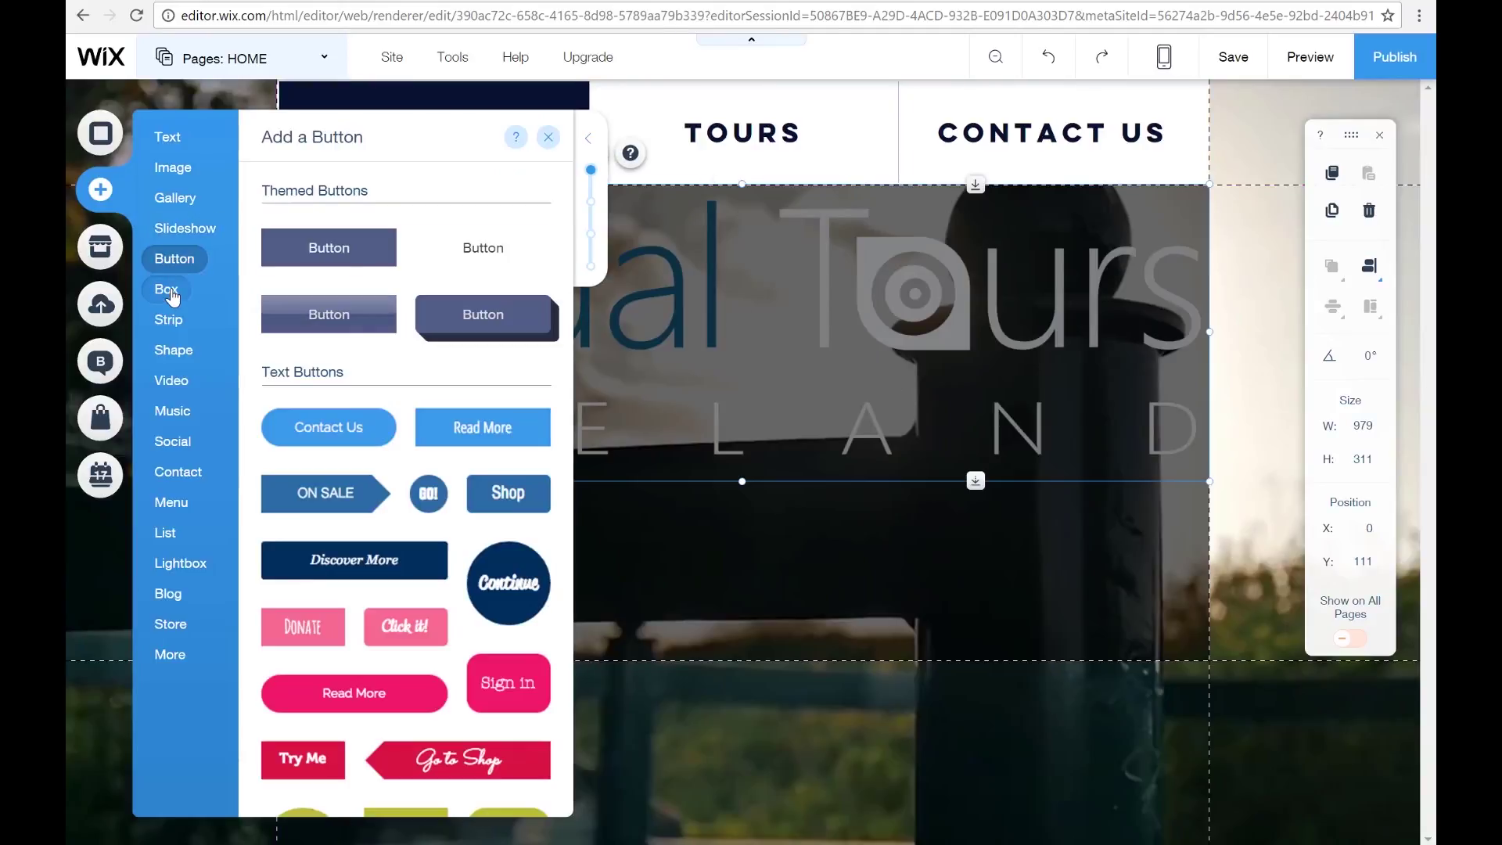
{"action": "left_click", "coordinate": [202, 296]}
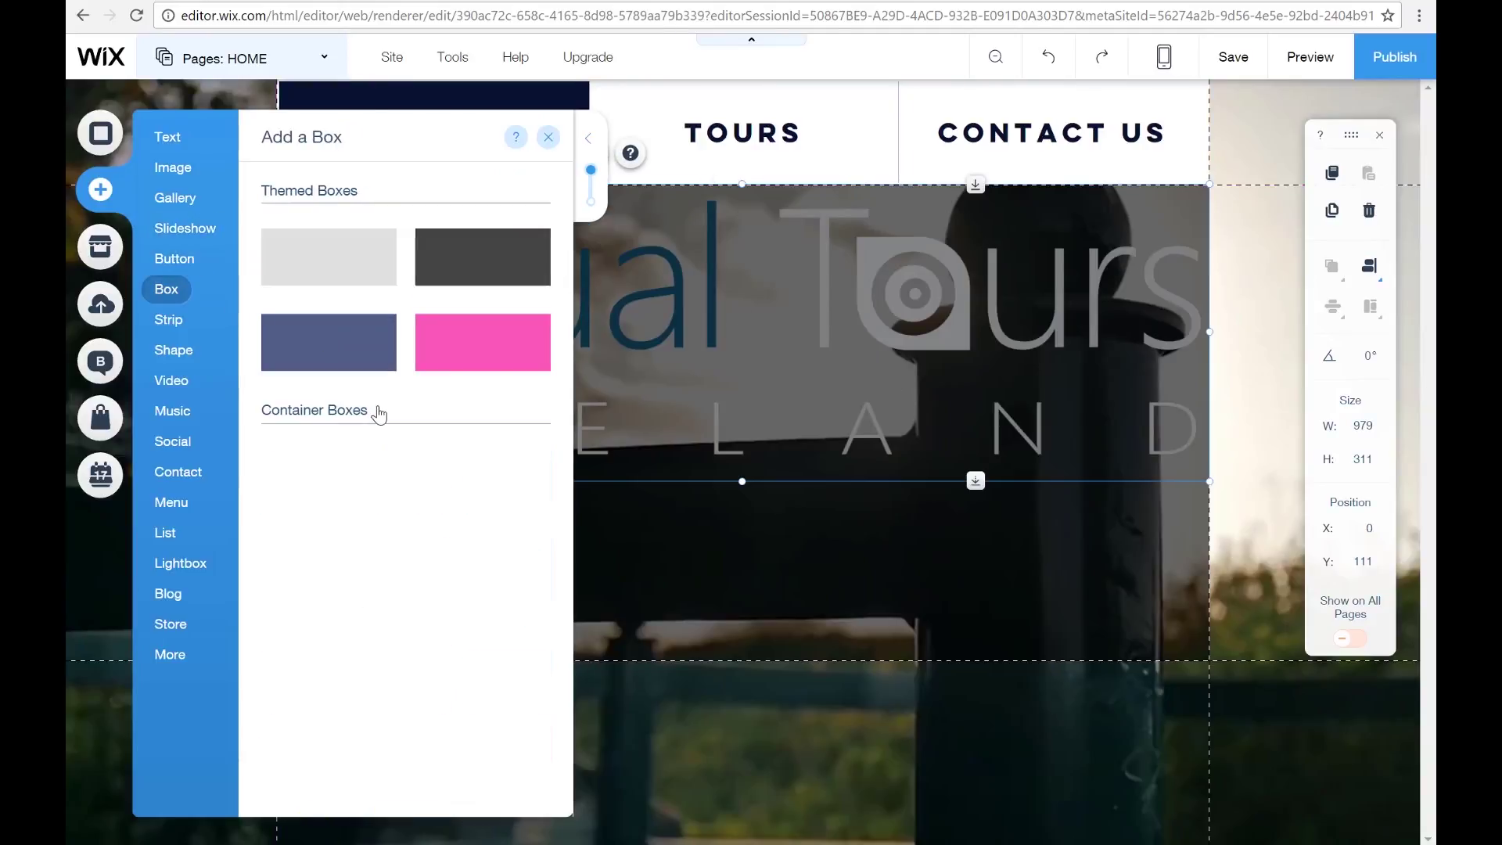
{"action": "left_click", "coordinate": [349, 264]}
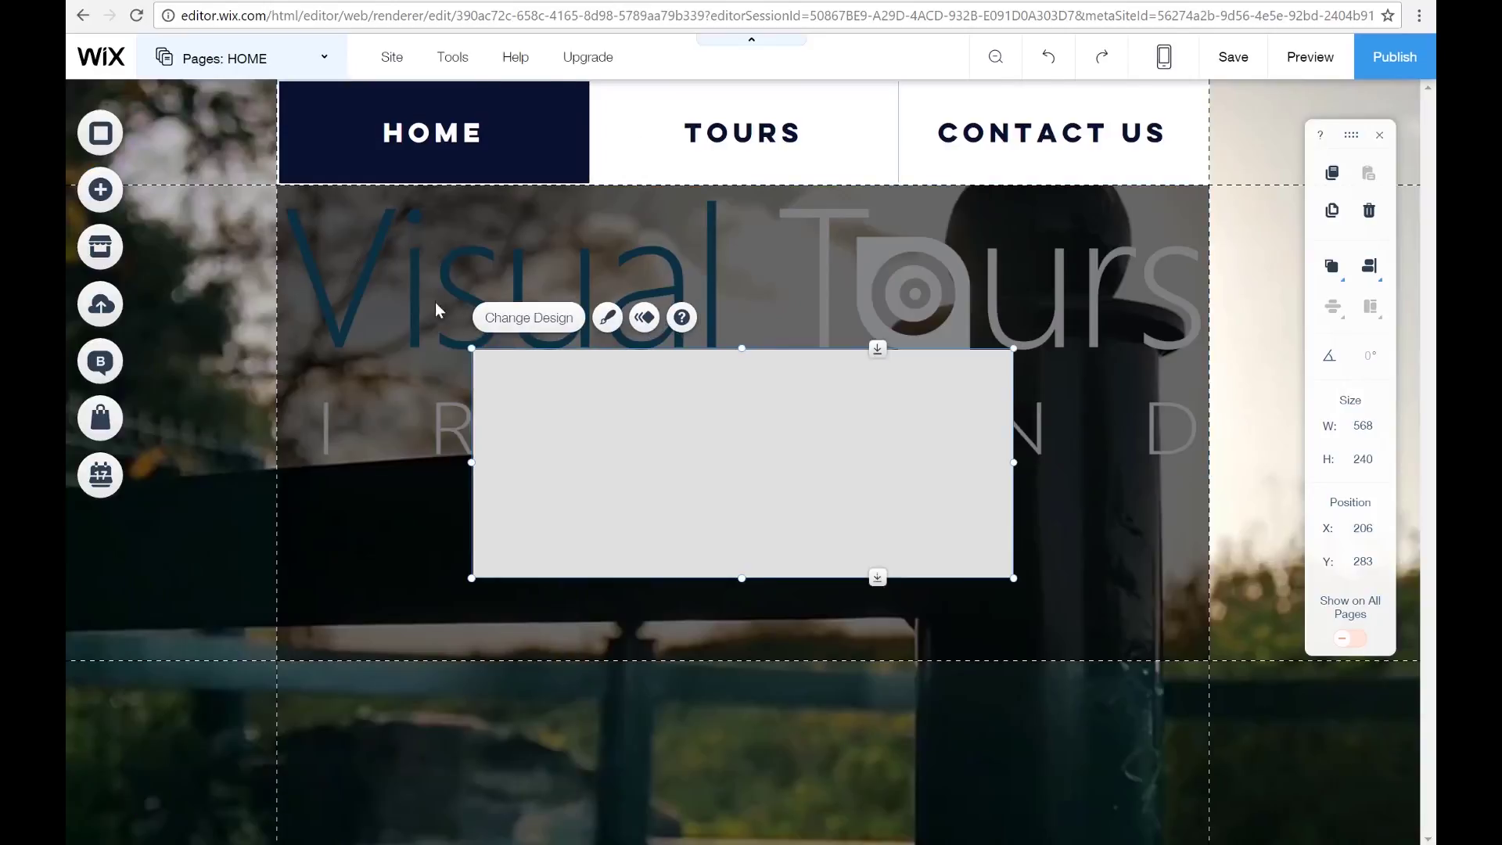
{"action": "left_click_drag", "start_coordinate": [598, 454], "coordinate": [406, 591]}
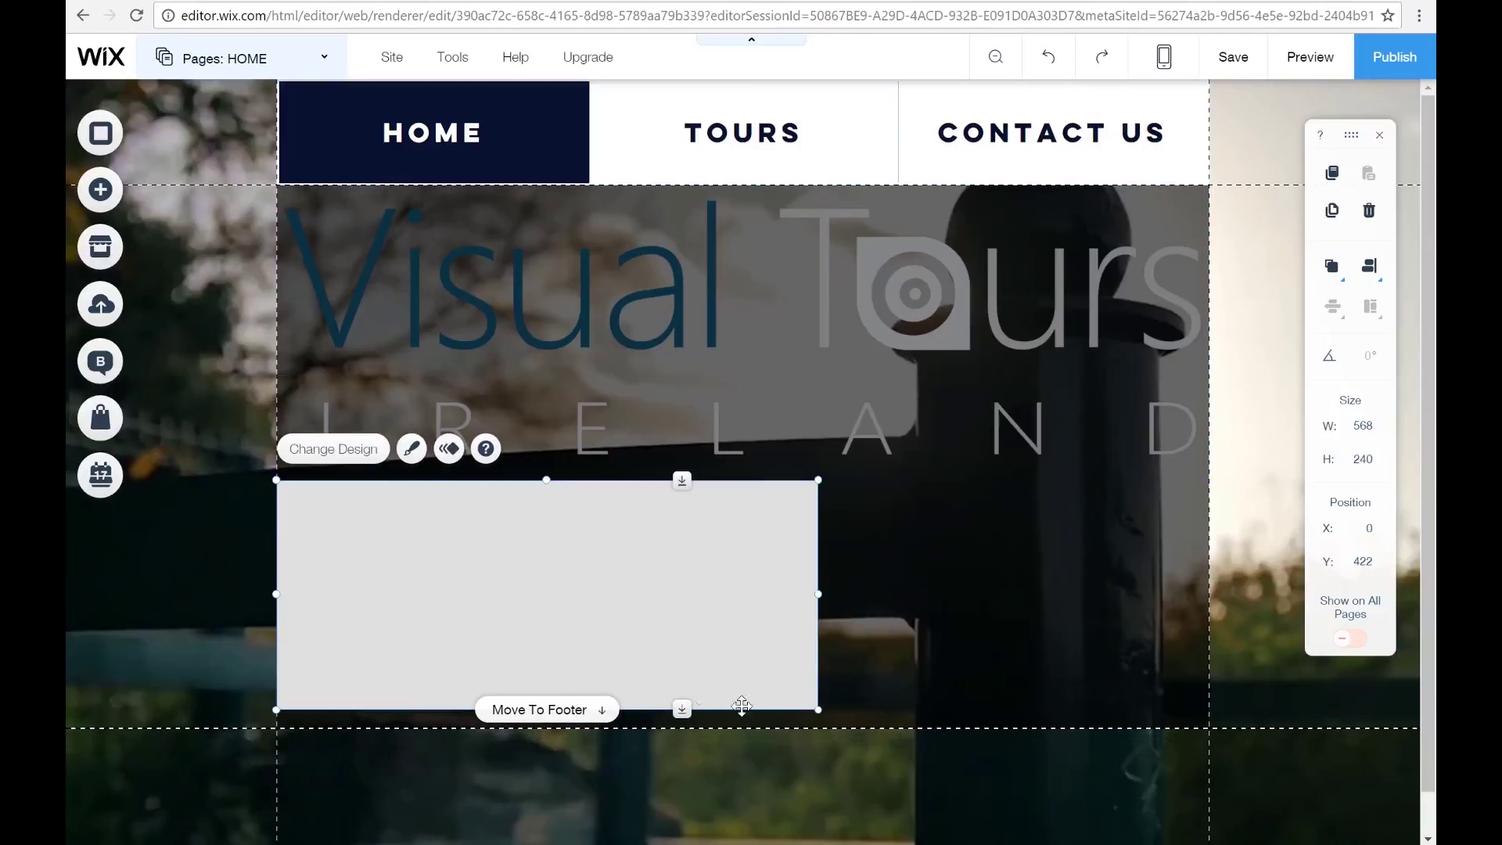
{"action": "left_click_drag", "start_coordinate": [817, 709], "coordinate": [884, 746]}
{"action": "left_click_drag", "start_coordinate": [1051, 788], "coordinate": [1209, 791]}
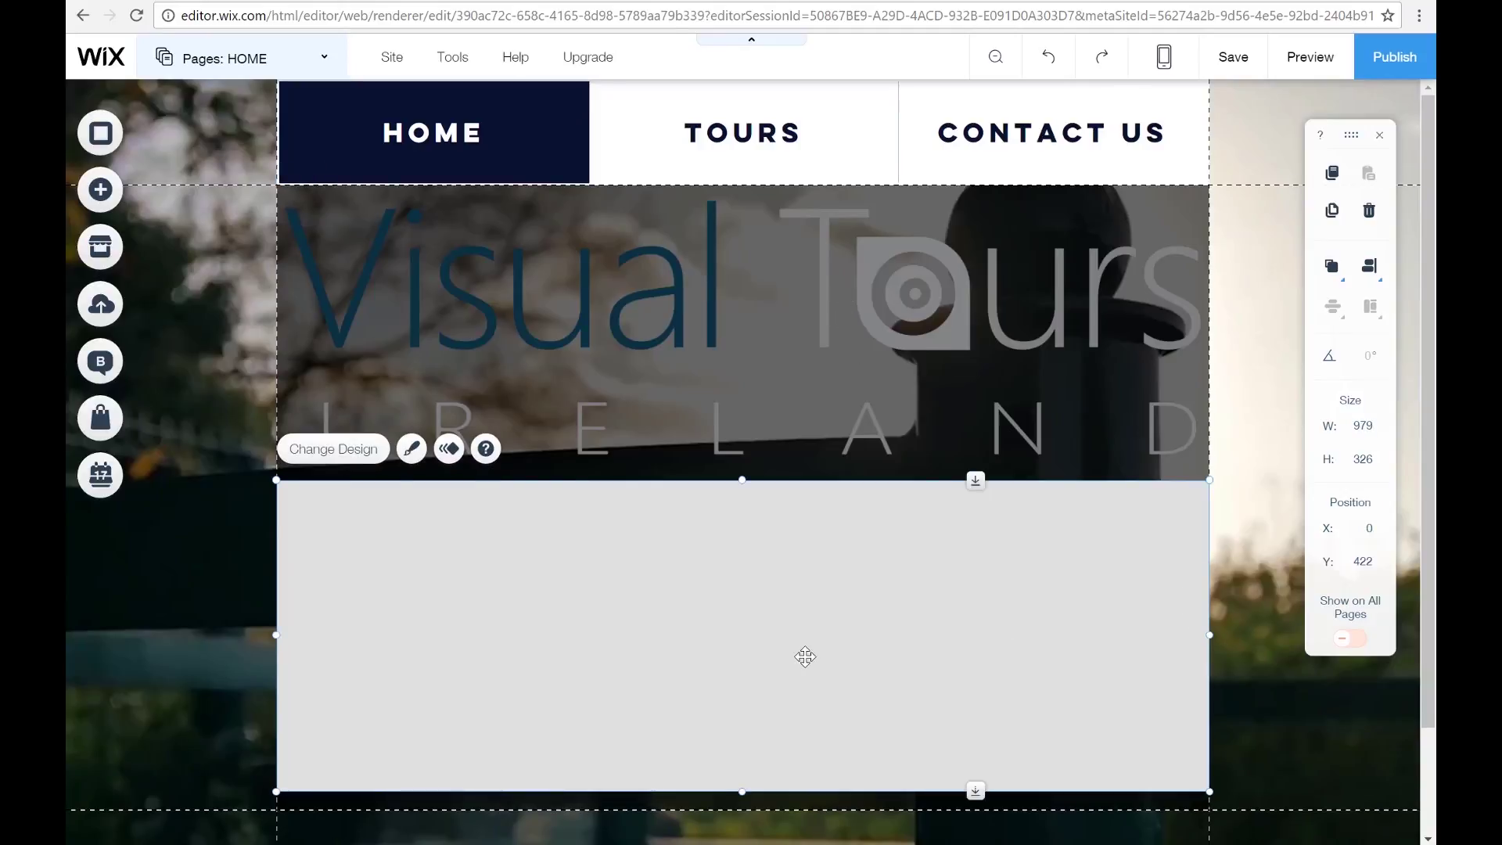
- Set the box's background fill color to white (#FFFFFF) in its custom design settings
{"action": "left_click", "coordinate": [411, 448]}
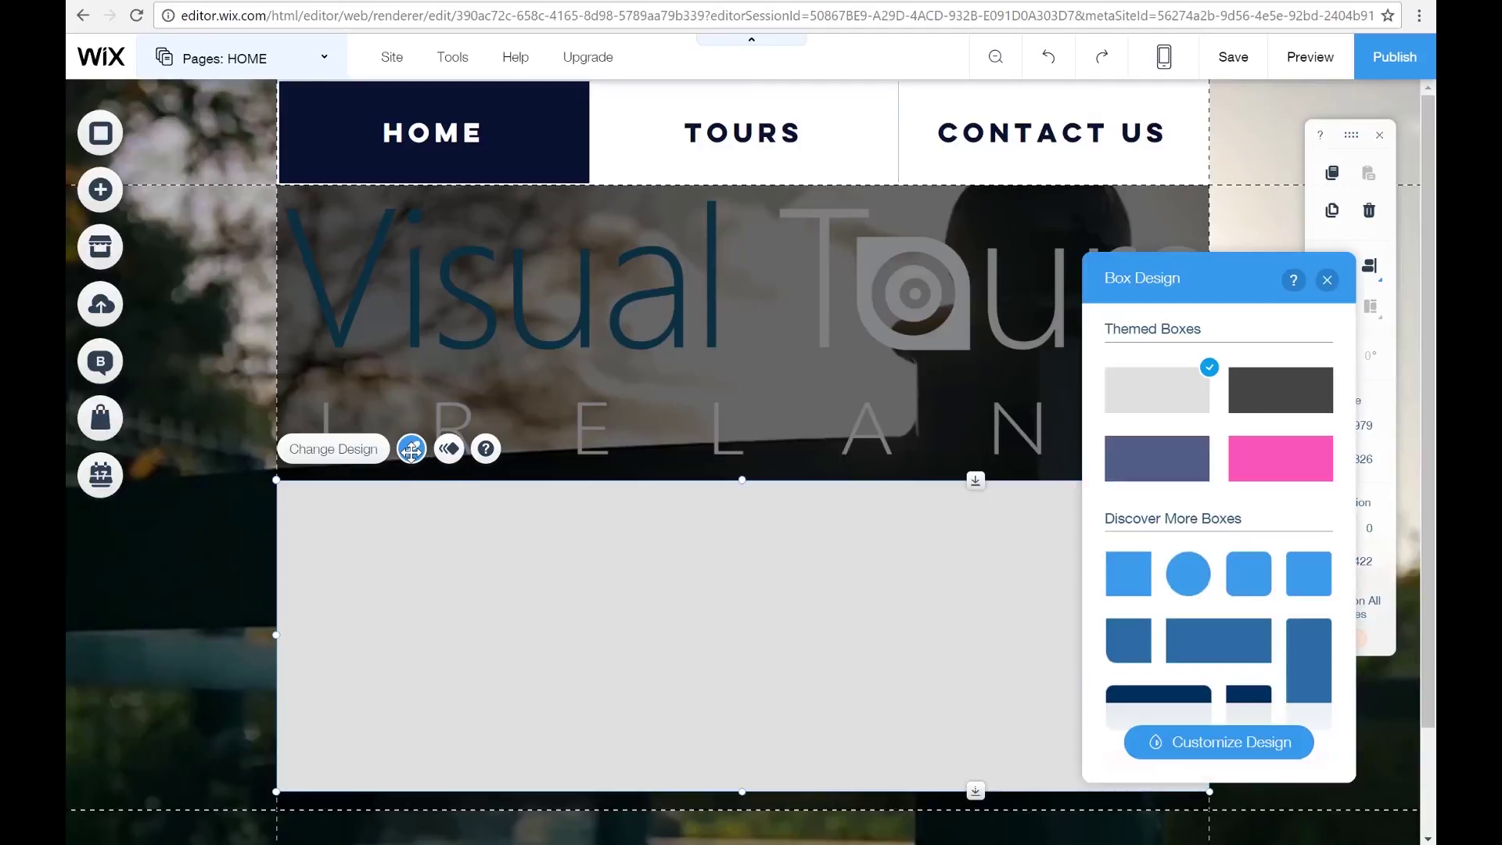
{"action": "left_click", "coordinate": [1223, 746]}
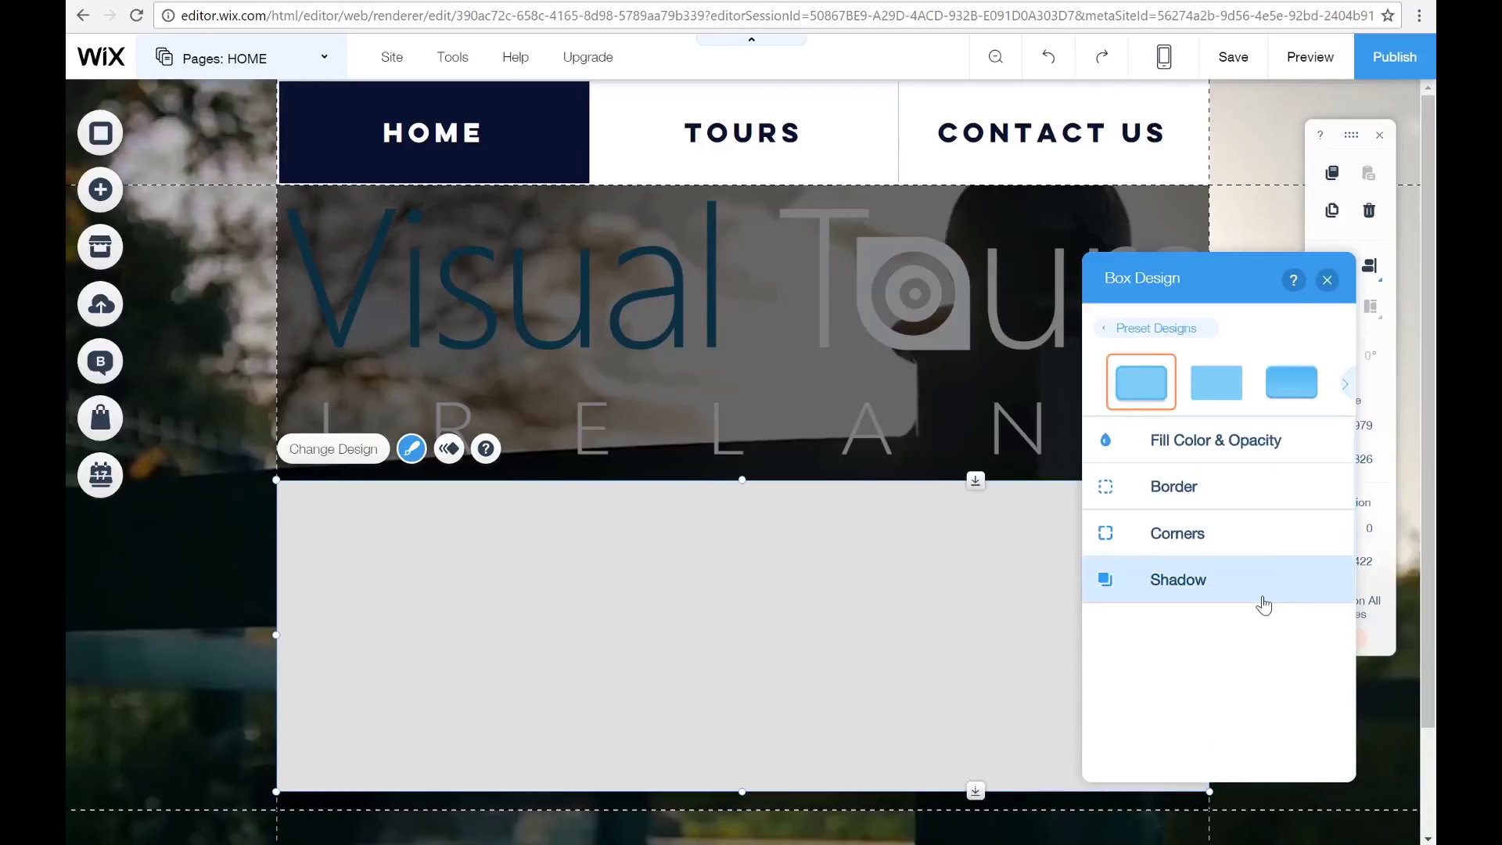
{"action": "left_click", "coordinate": [1236, 460]}
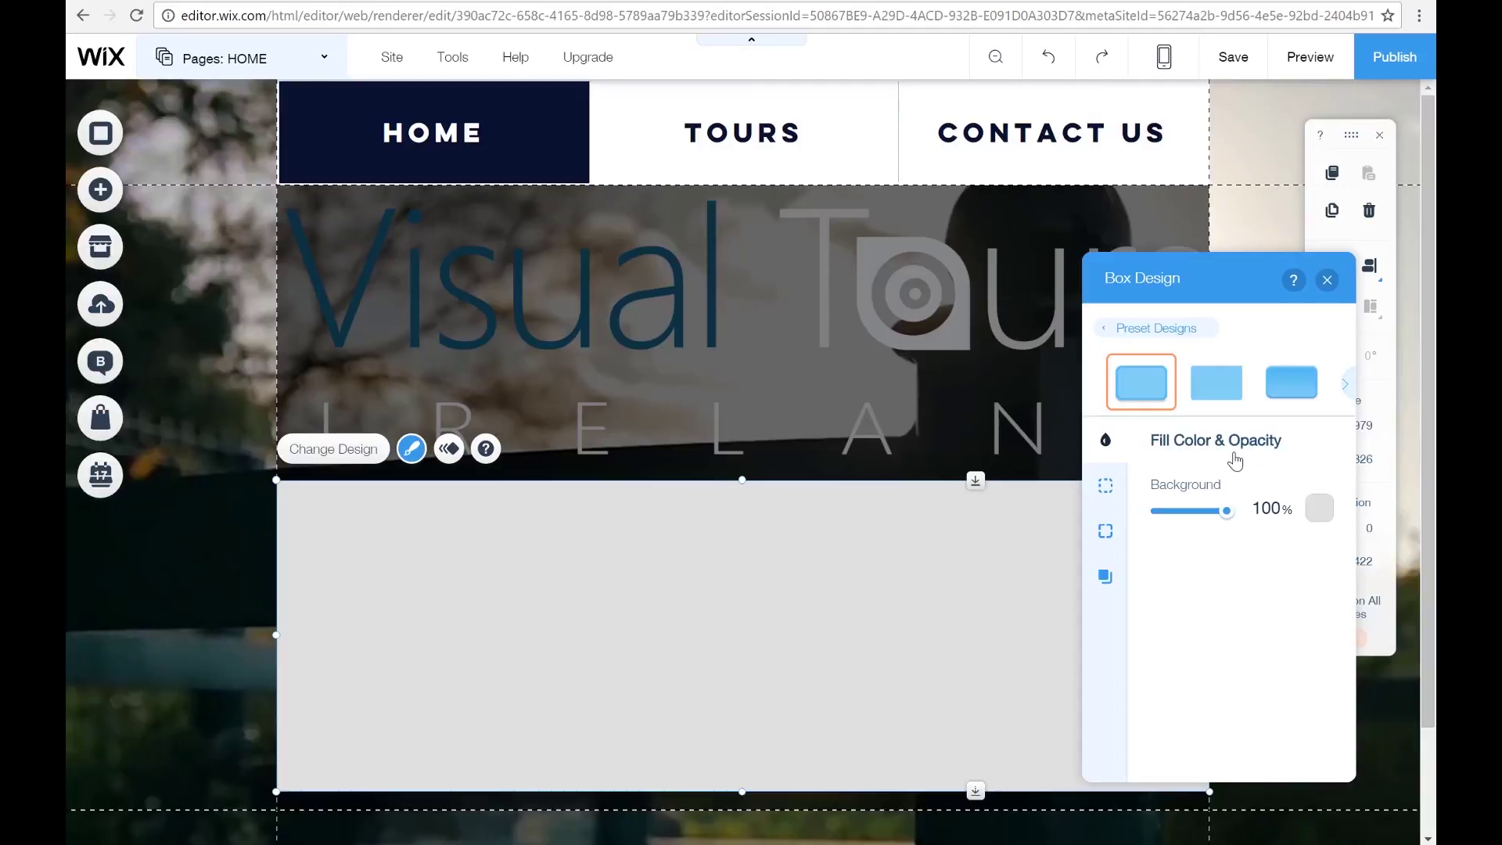
{"action": "left_click", "coordinate": [1275, 512]}
{"action": "left_click_drag", "start_coordinate": [1274, 512], "coordinate": [1315, 512]}
{"action": "left_click", "coordinate": [1315, 513]}
{"action": "left_click", "coordinate": [1315, 513]}
{"action": "left_click", "coordinate": [1316, 513]}
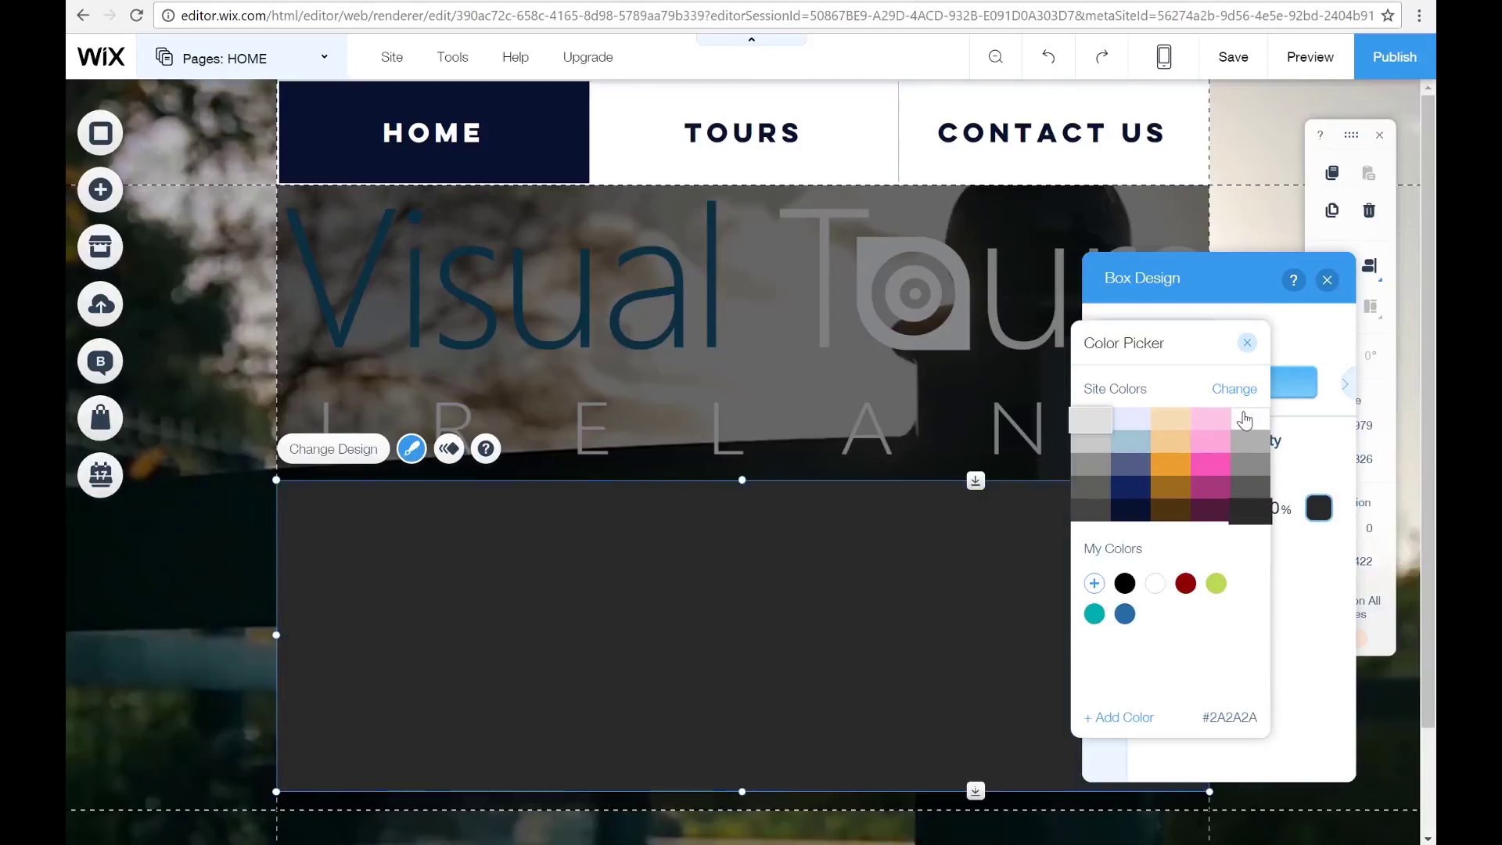
{"action": "left_click", "coordinate": [1246, 422]}
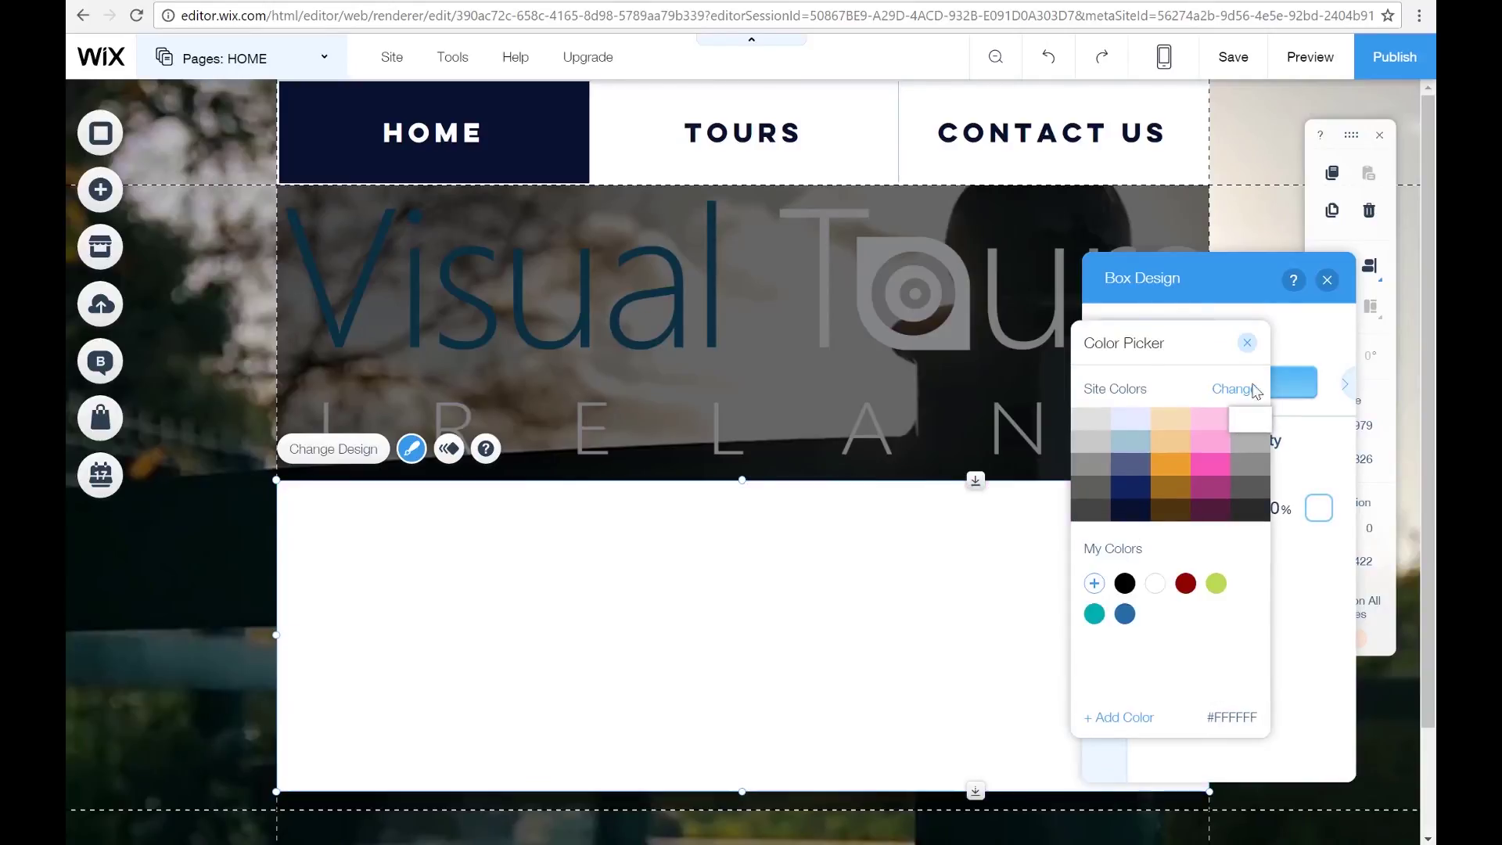
{"action": "left_click", "coordinate": [1247, 343]}
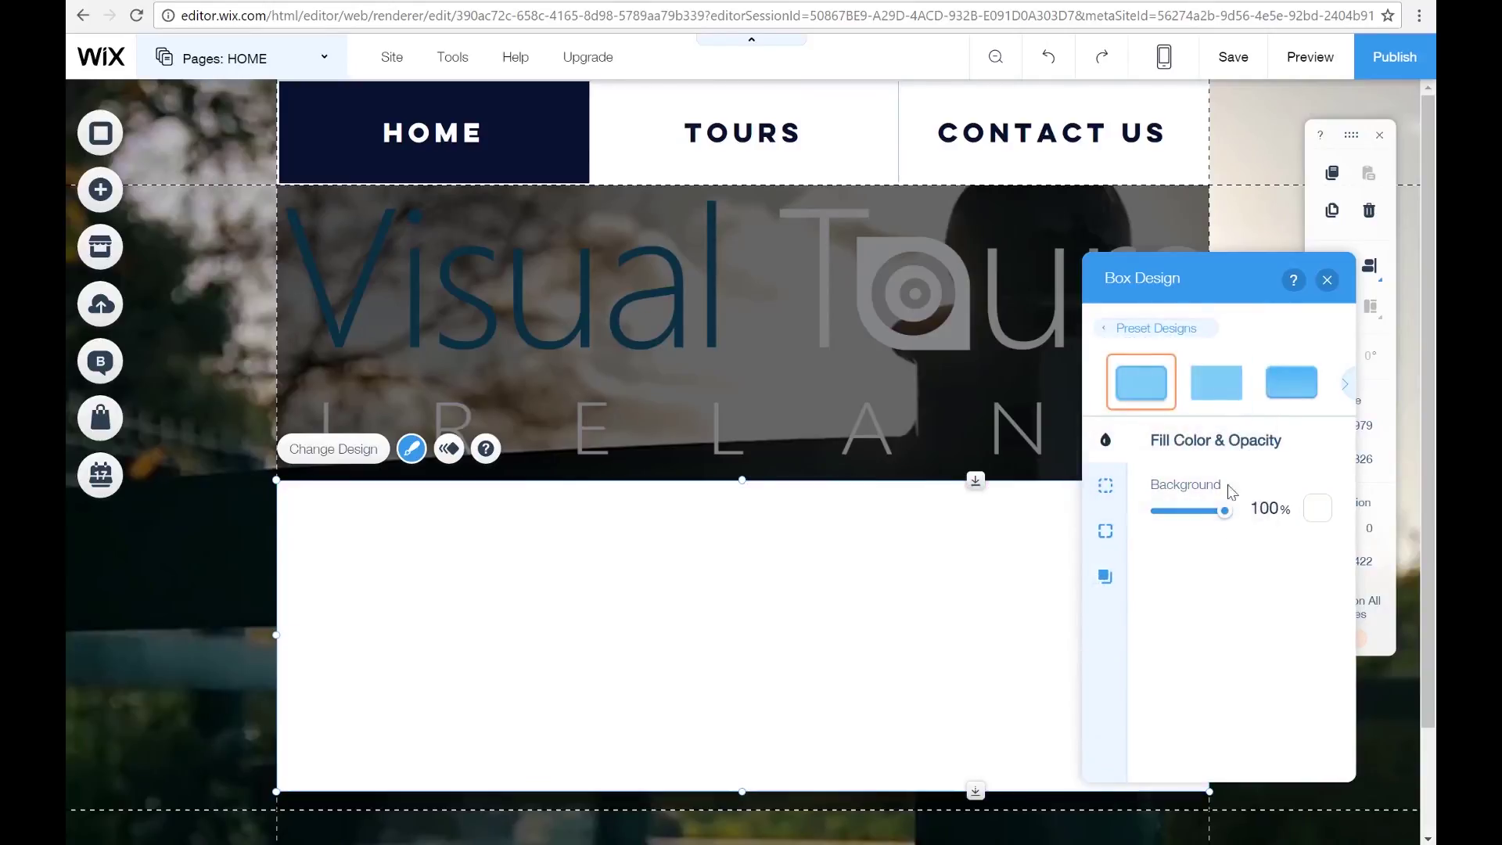
- Try a background opacity of 60% on the white box, and settle on 80%
{"action": "left_click", "coordinate": [1269, 510]}
{"action": "key", "text": "Return"}
{"action": "left_click", "coordinate": [1269, 509]}
{"action": "key", "text": "Return"}
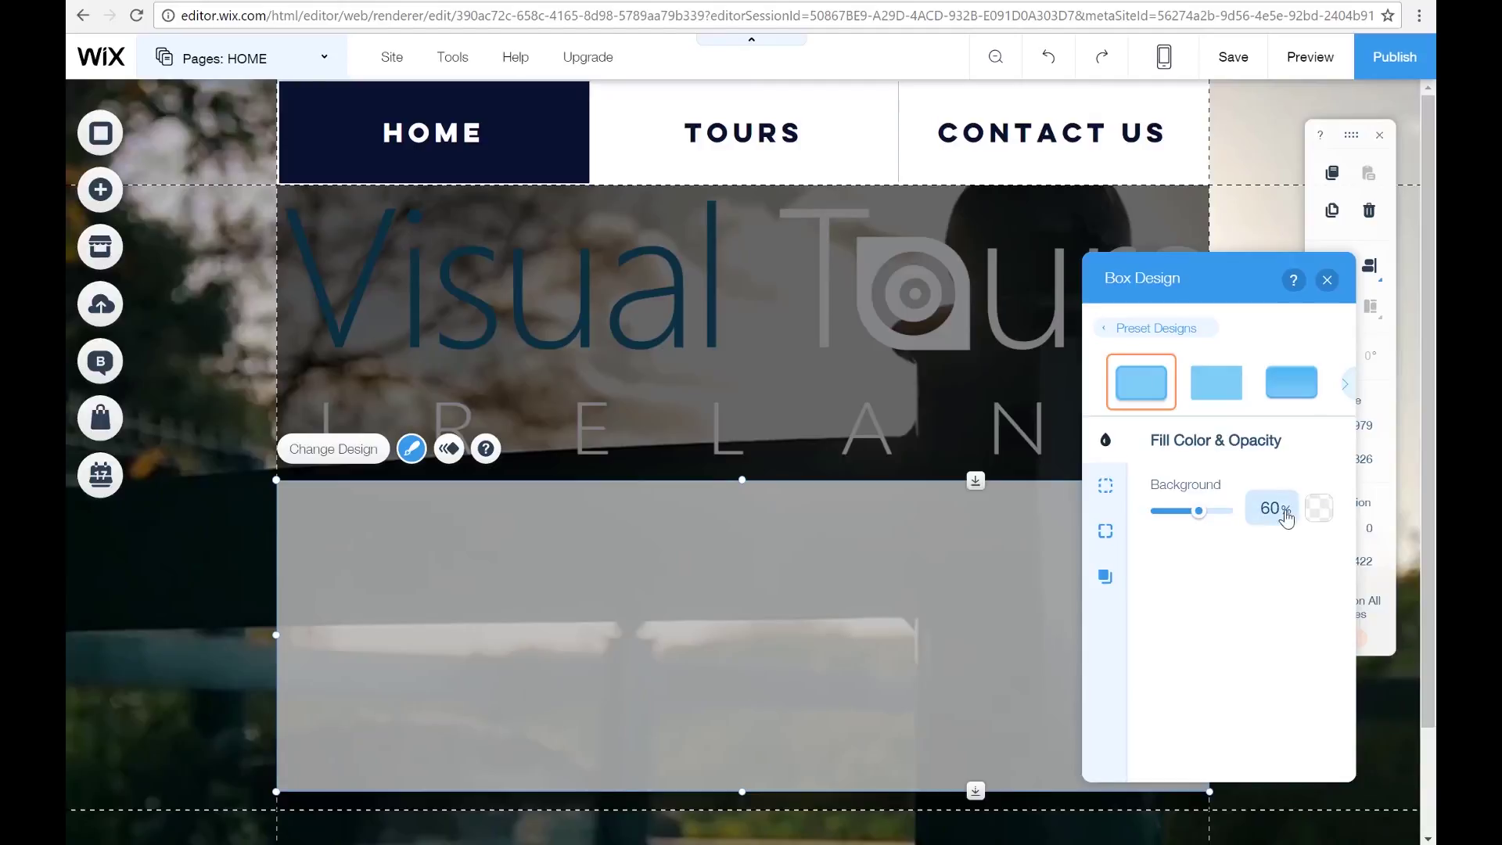
{"action": "left_click", "coordinate": [1280, 515]}
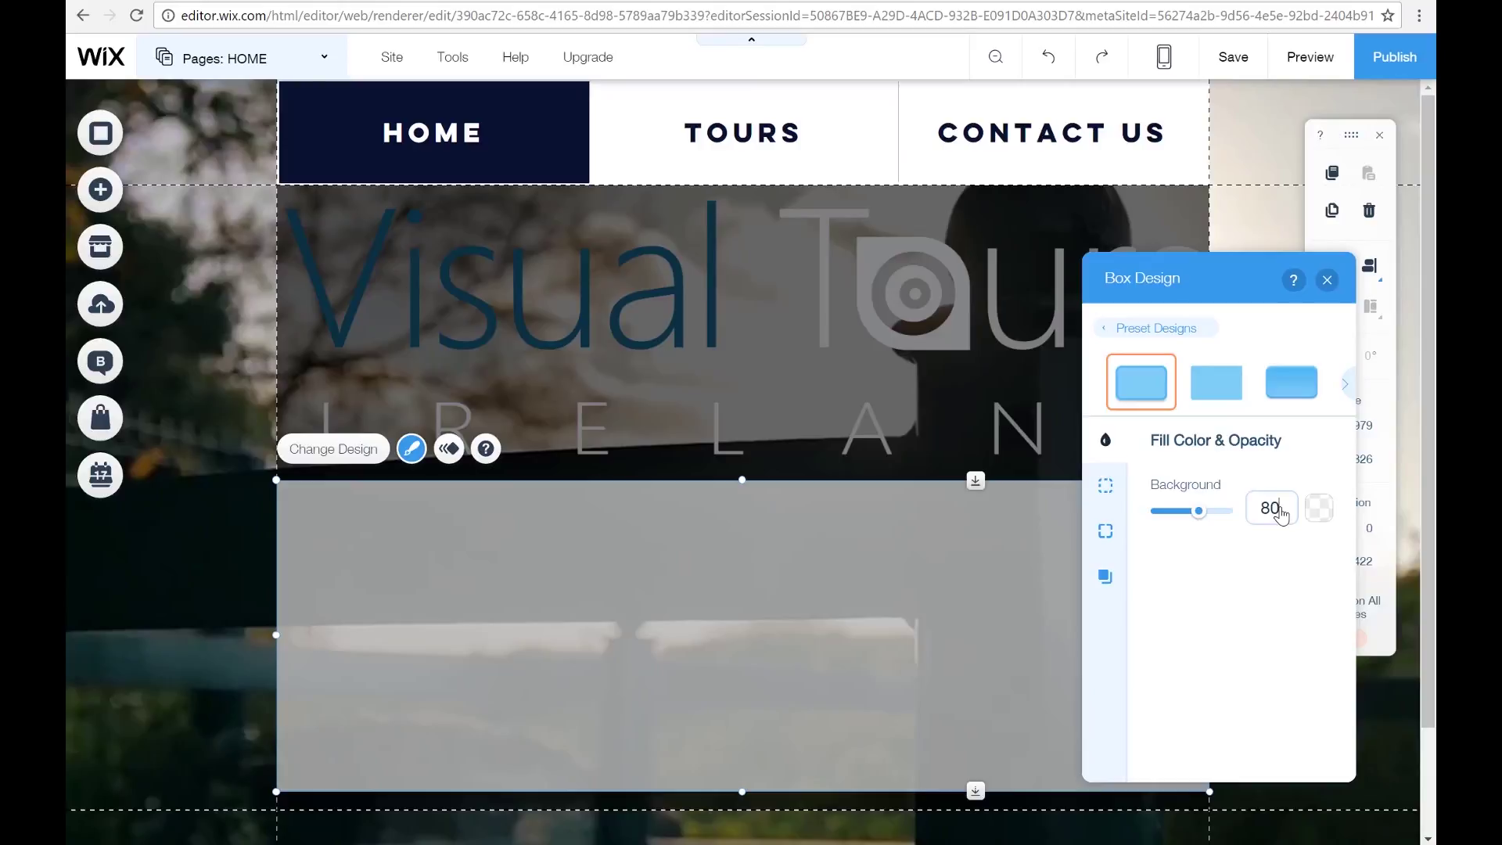
{"action": "type", "text": "80"}
{"action": "key", "text": "Return"}
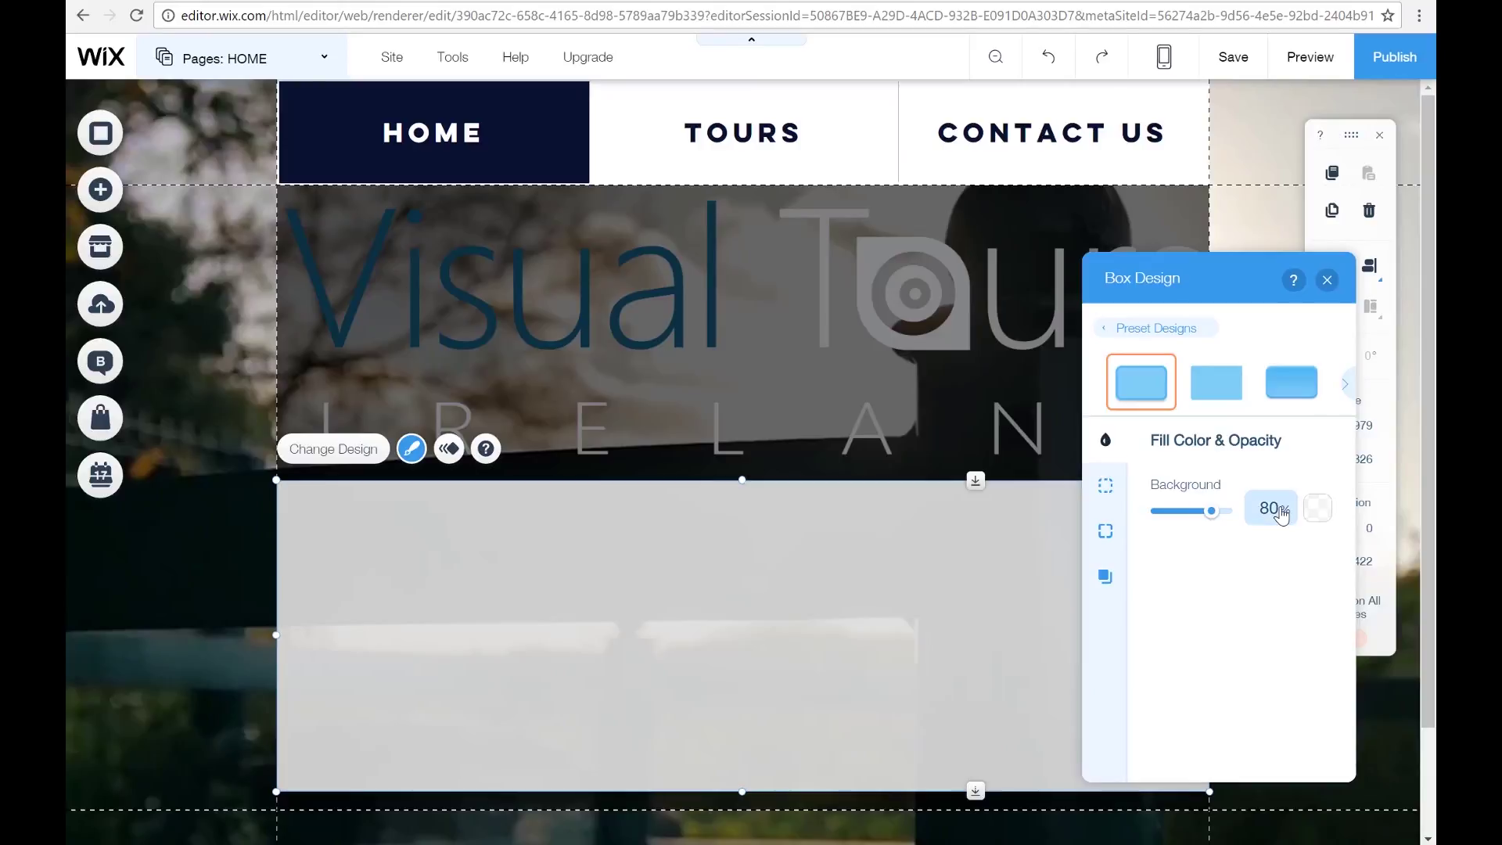
- Review the box's border, corner radius and shadow settings without changing them, and close the design settings
{"action": "left_click", "coordinate": [1106, 489]}
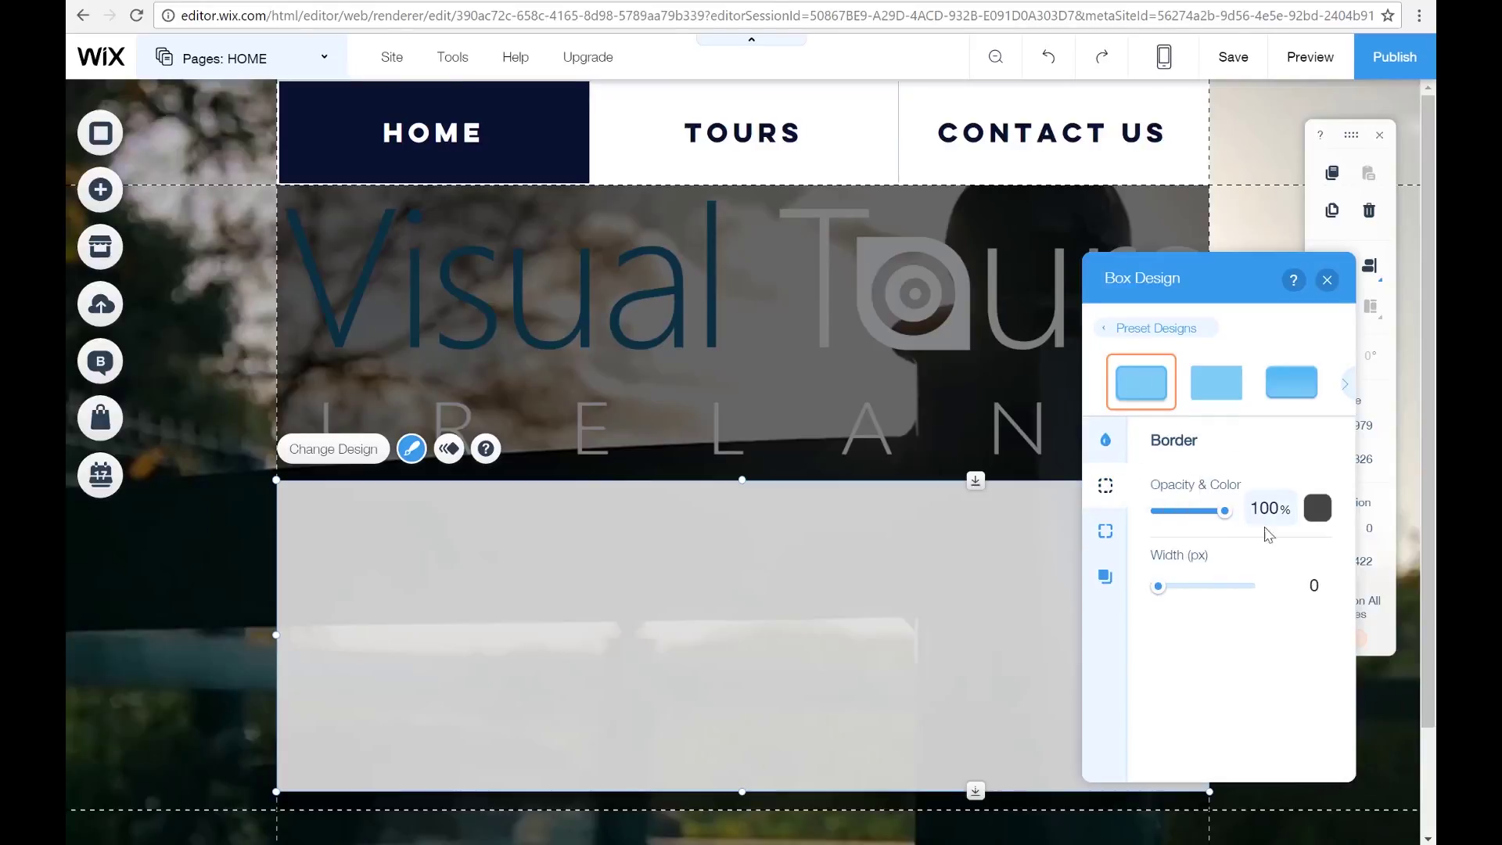
{"action": "left_click", "coordinate": [1105, 531]}
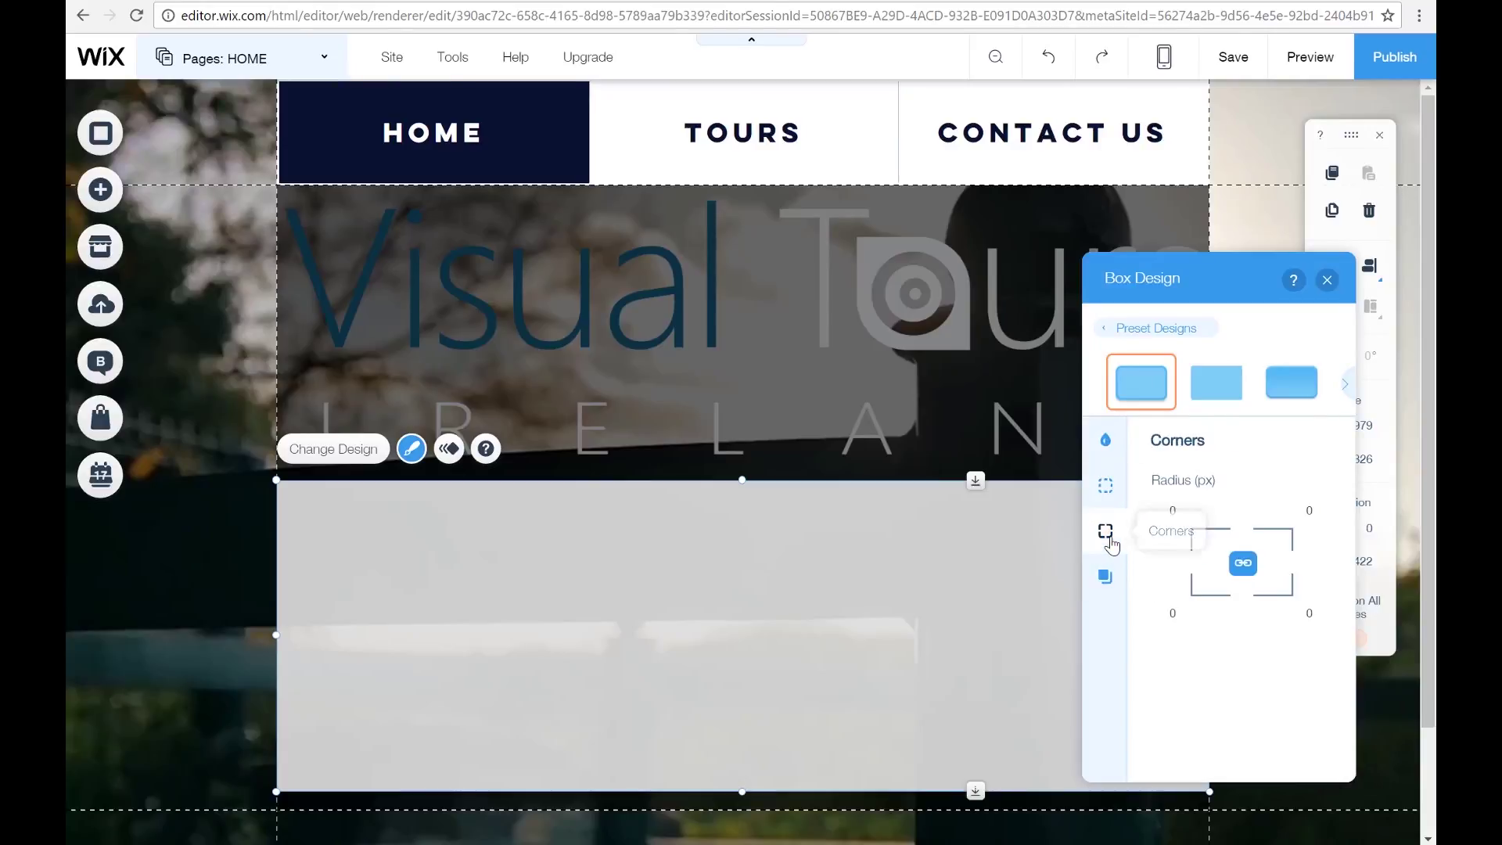
{"action": "left_click", "coordinate": [1108, 575]}
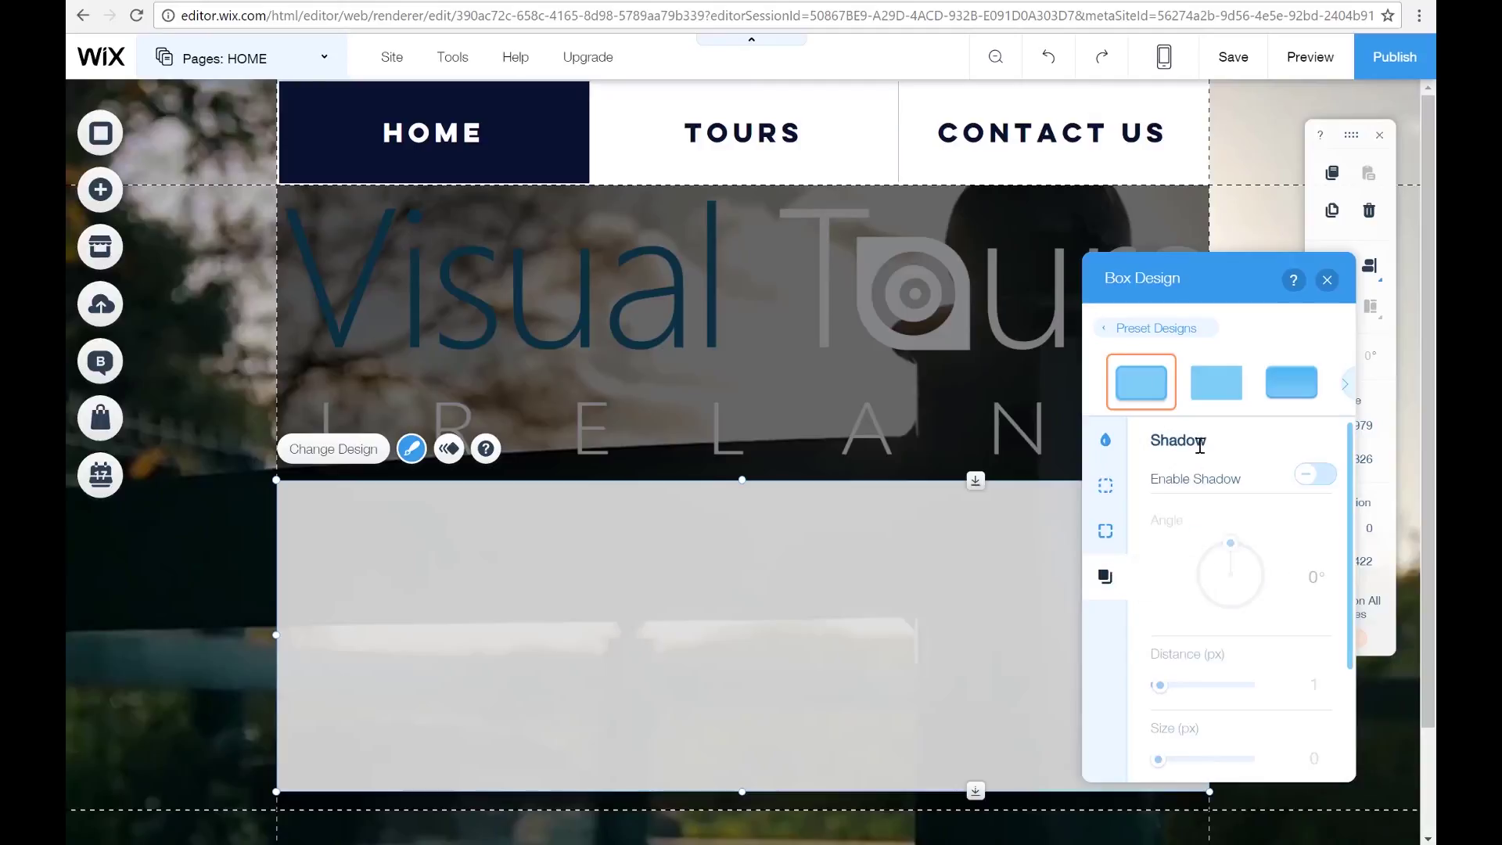
{"action": "left_click", "coordinate": [1327, 279]}
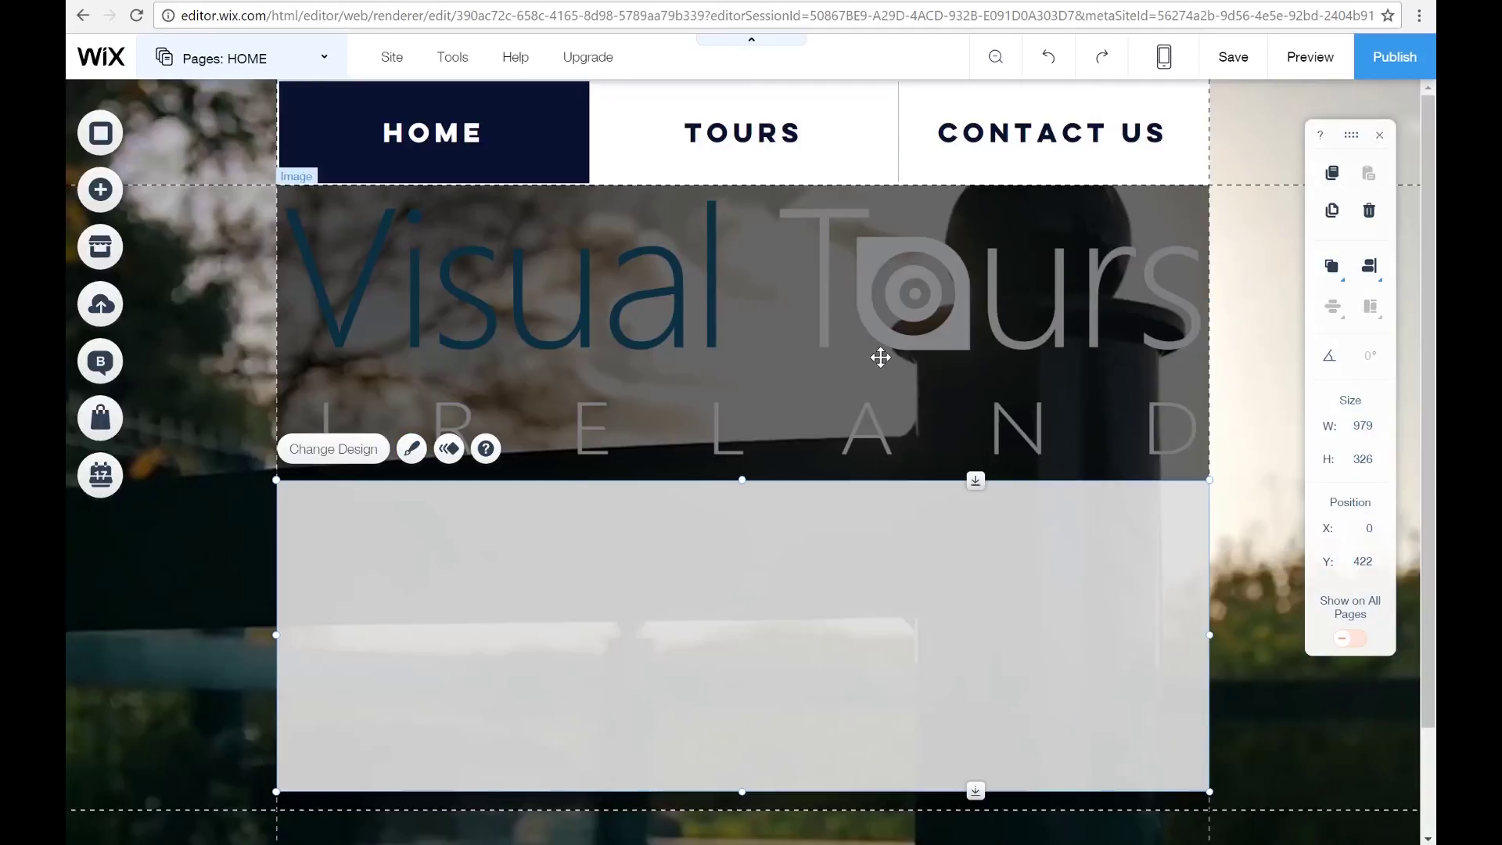
- Move the Visual Tours Ireland logo down onto the translucent white box and attach it to the box
{"action": "left_click_drag", "start_coordinate": [881, 373], "coordinate": [885, 650]}
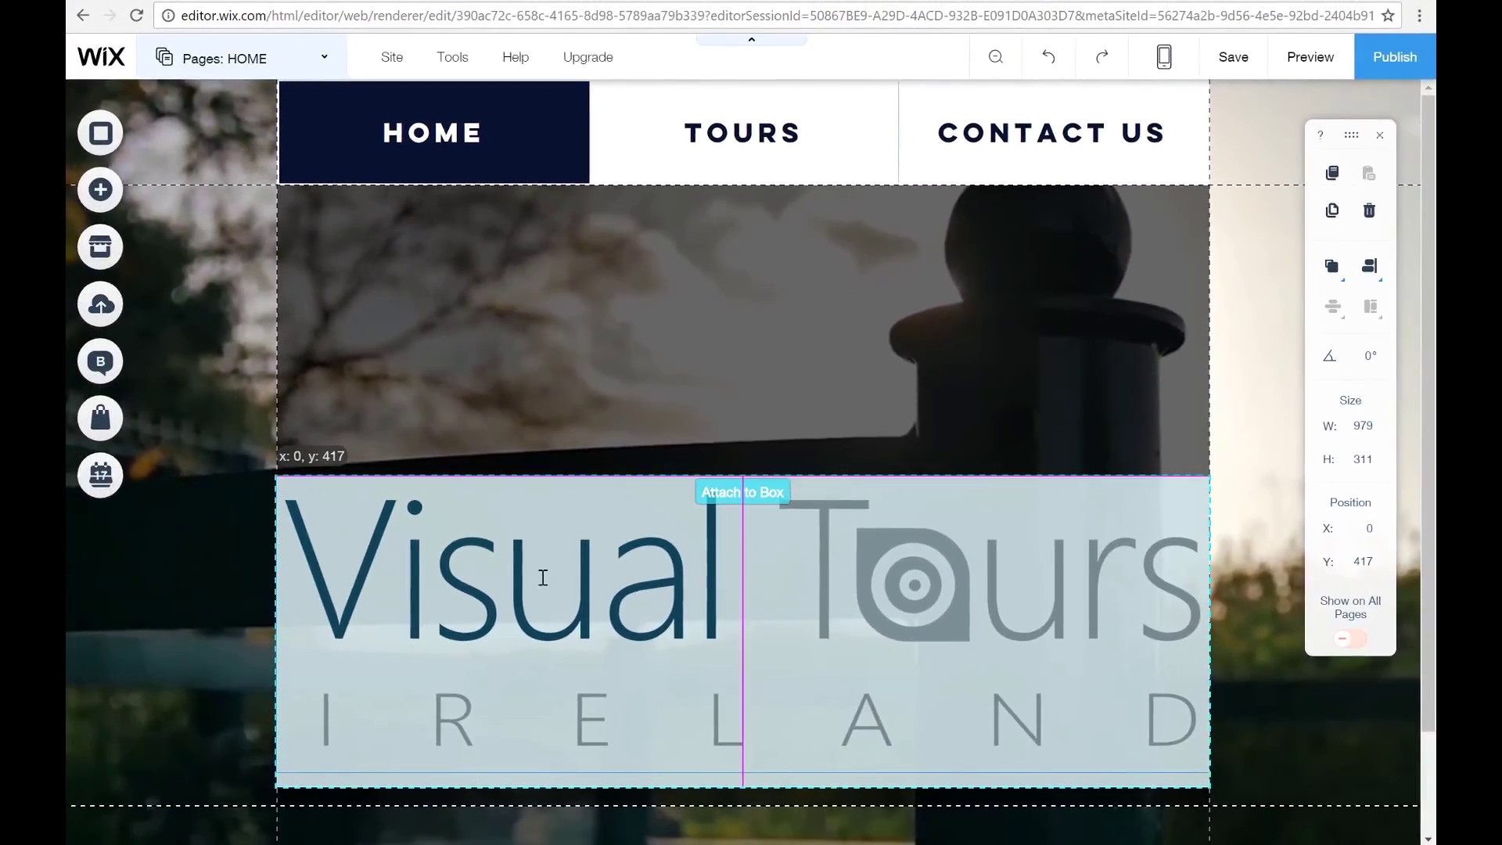
{"action": "left_click_drag", "start_coordinate": [543, 577], "coordinate": [624, 601]}
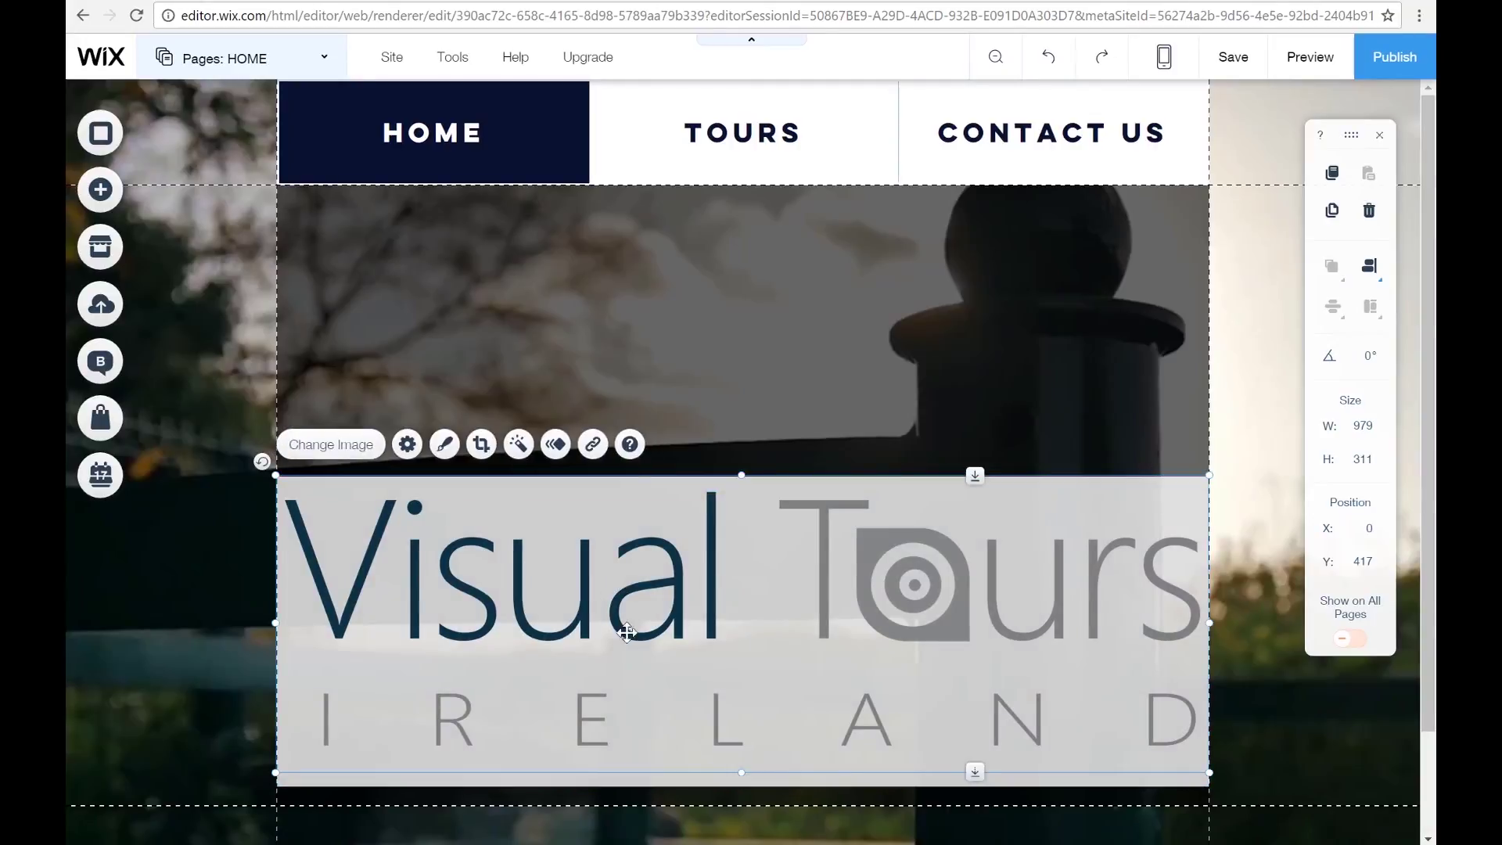
- Move the box with its logo directly below the header menu at X 0, Y 111, and shorten it to a height of 311
{"action": "left_click", "coordinate": [624, 782]}
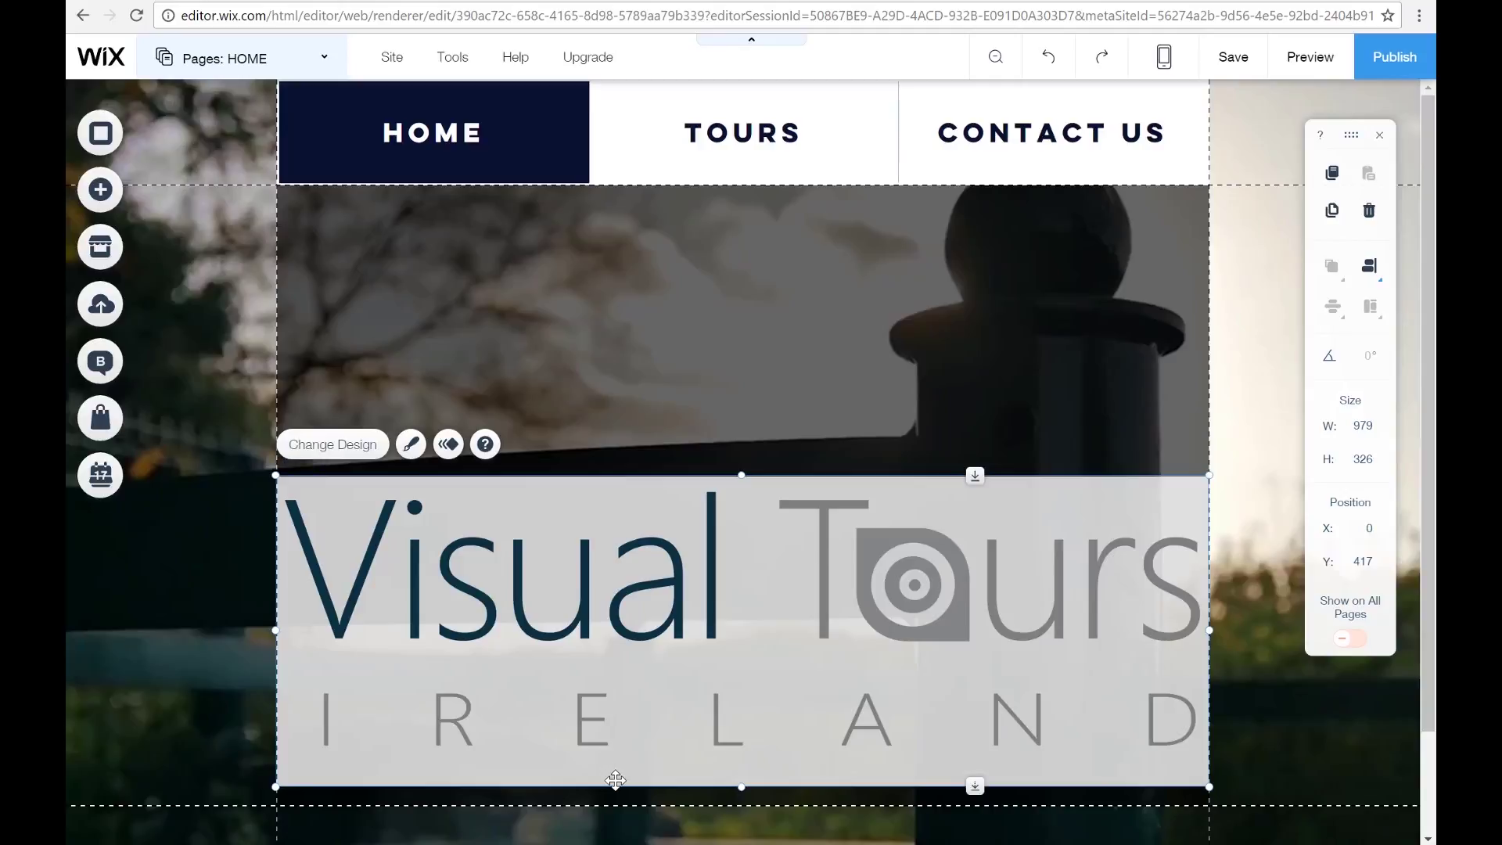
{"action": "left_click_drag", "start_coordinate": [616, 779], "coordinate": [617, 492]}
{"action": "left_click_drag", "start_coordinate": [740, 497], "coordinate": [741, 479]}
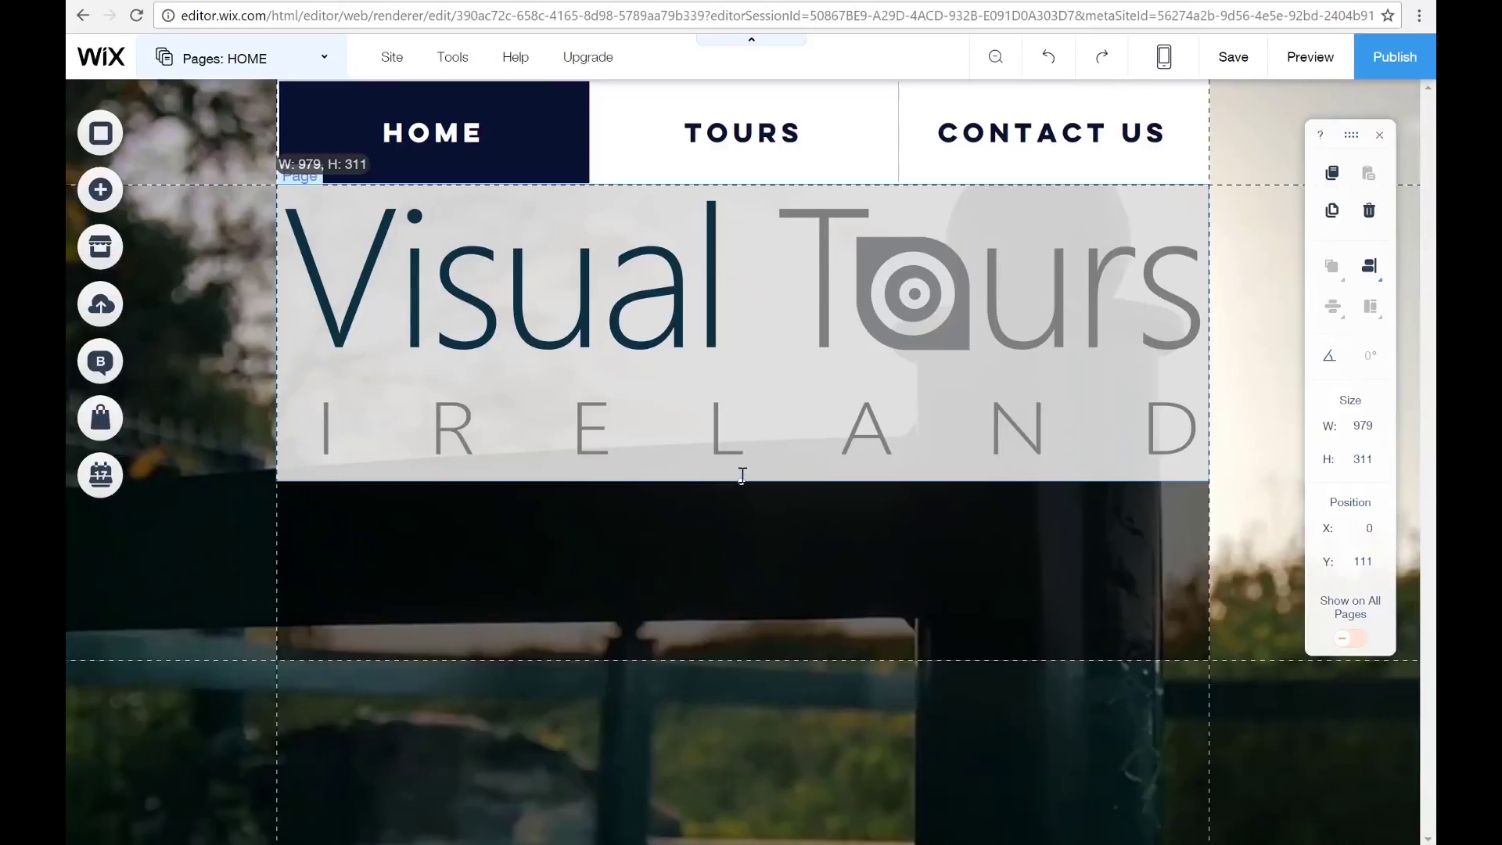
{"action": "left_click_drag", "start_coordinate": [817, 463], "coordinate": [817, 465]}
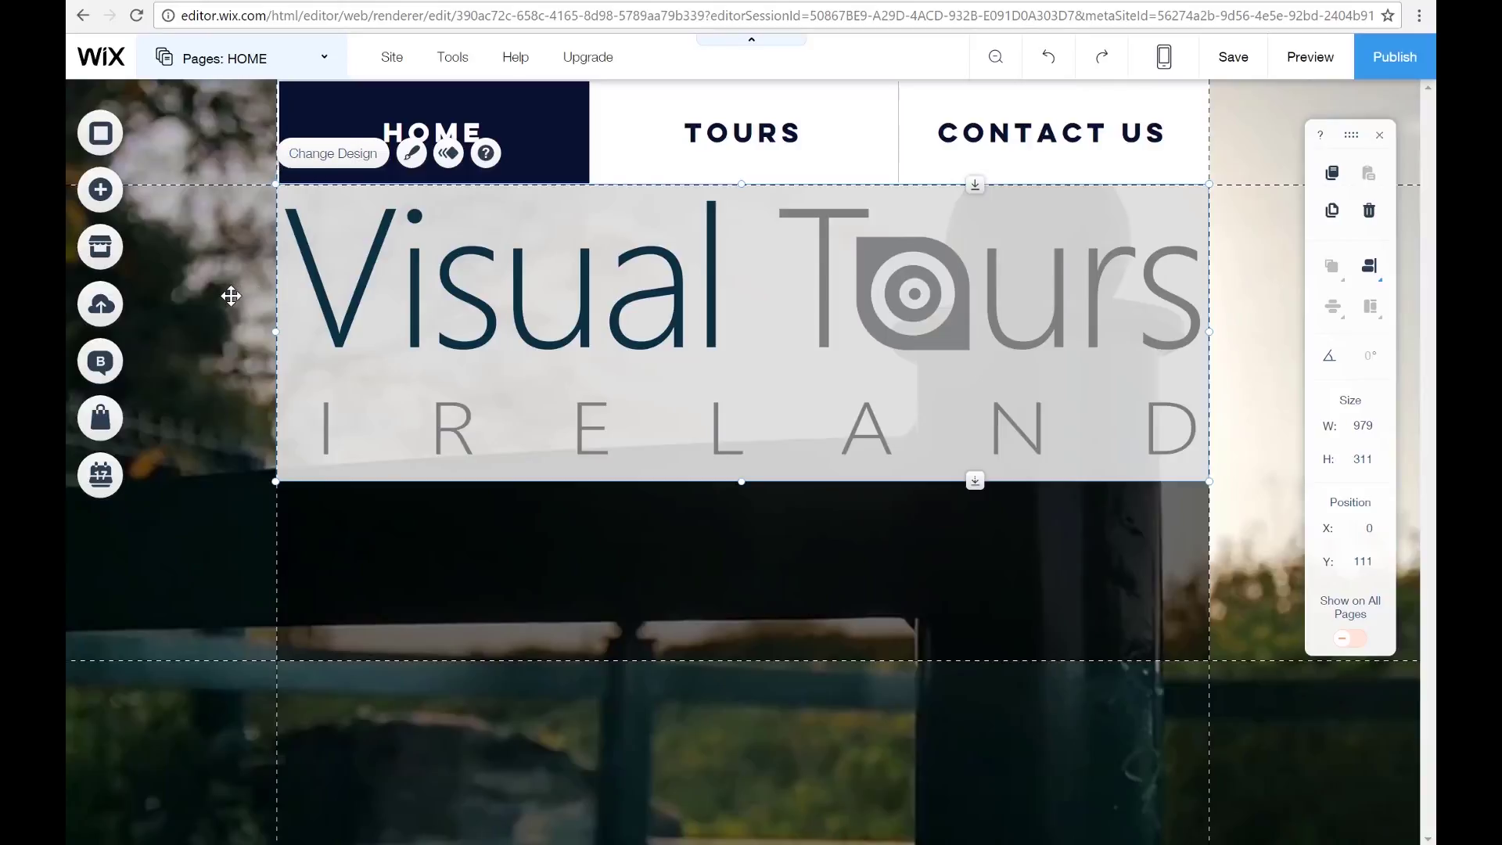
- Preview the site in mobile view, and open and close its navigation menu to check it
{"action": "left_click", "coordinate": [1317, 69]}
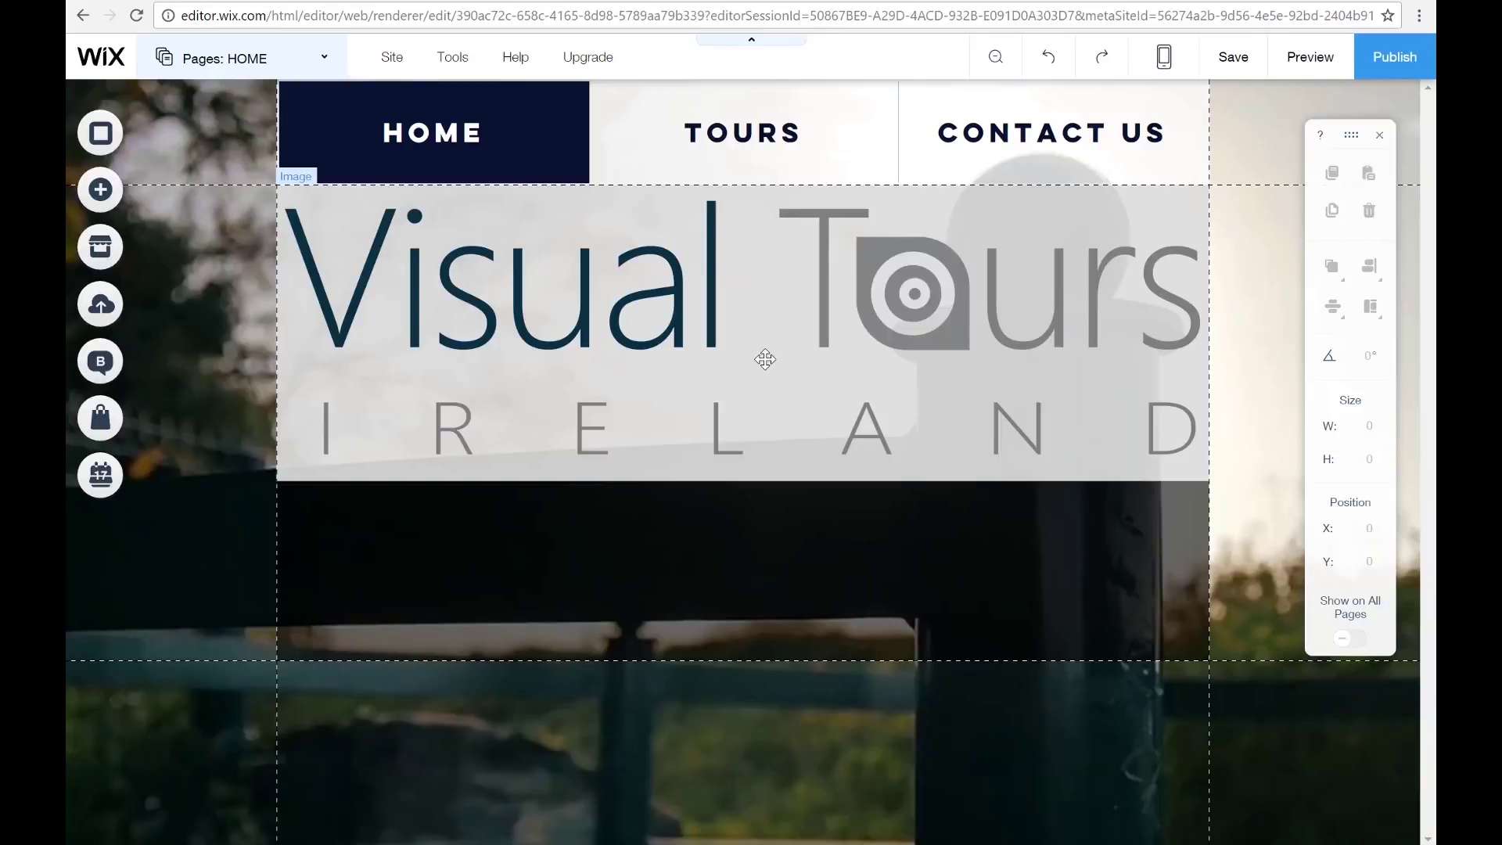
{"action": "left_click", "coordinate": [1300, 69]}
{"action": "mouse_move", "coordinate": [1164, 58]}
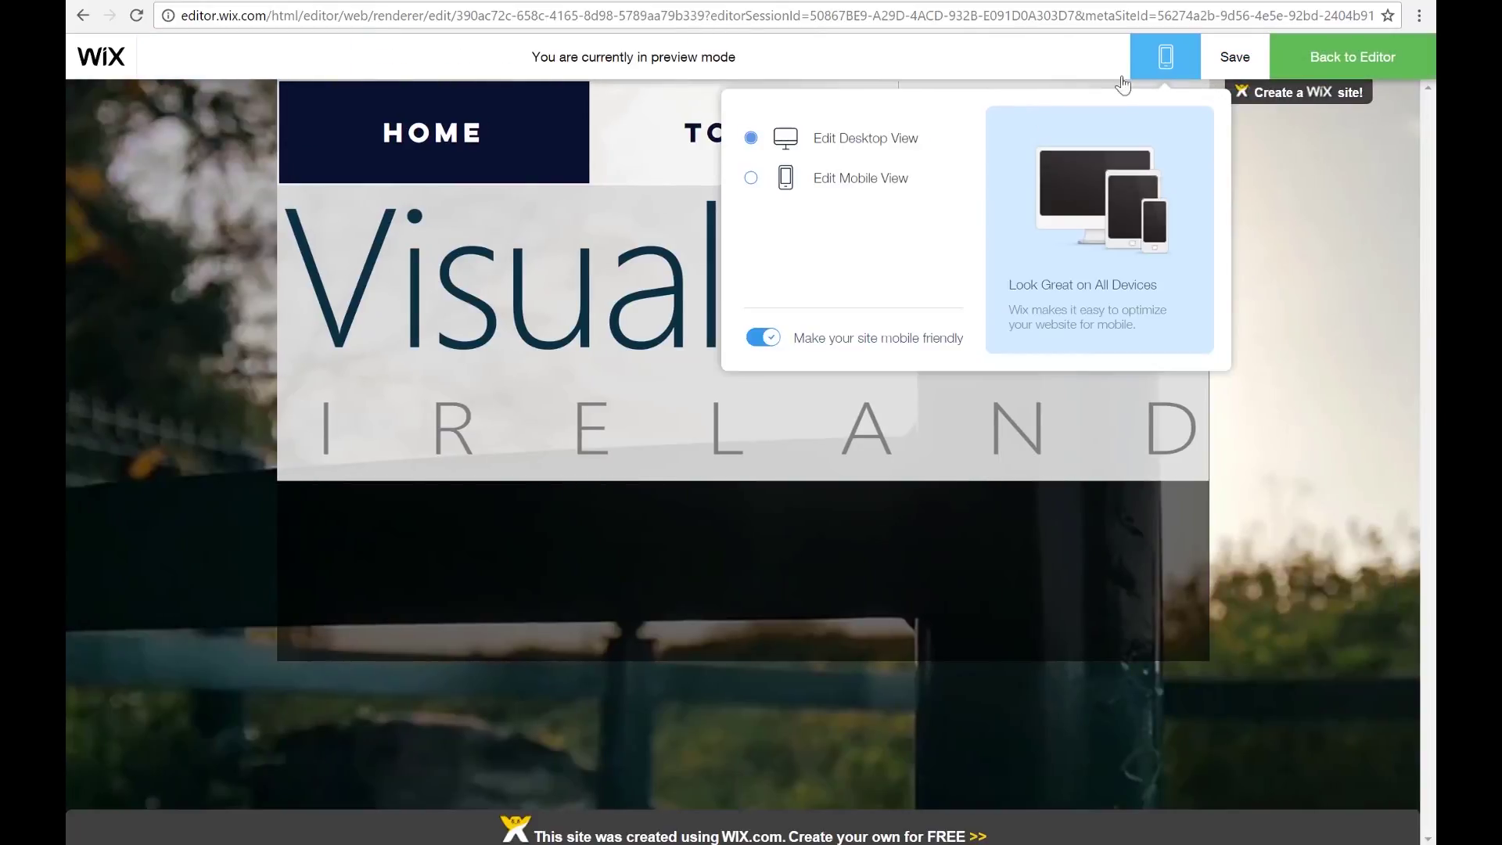
{"action": "left_click", "coordinate": [839, 188]}
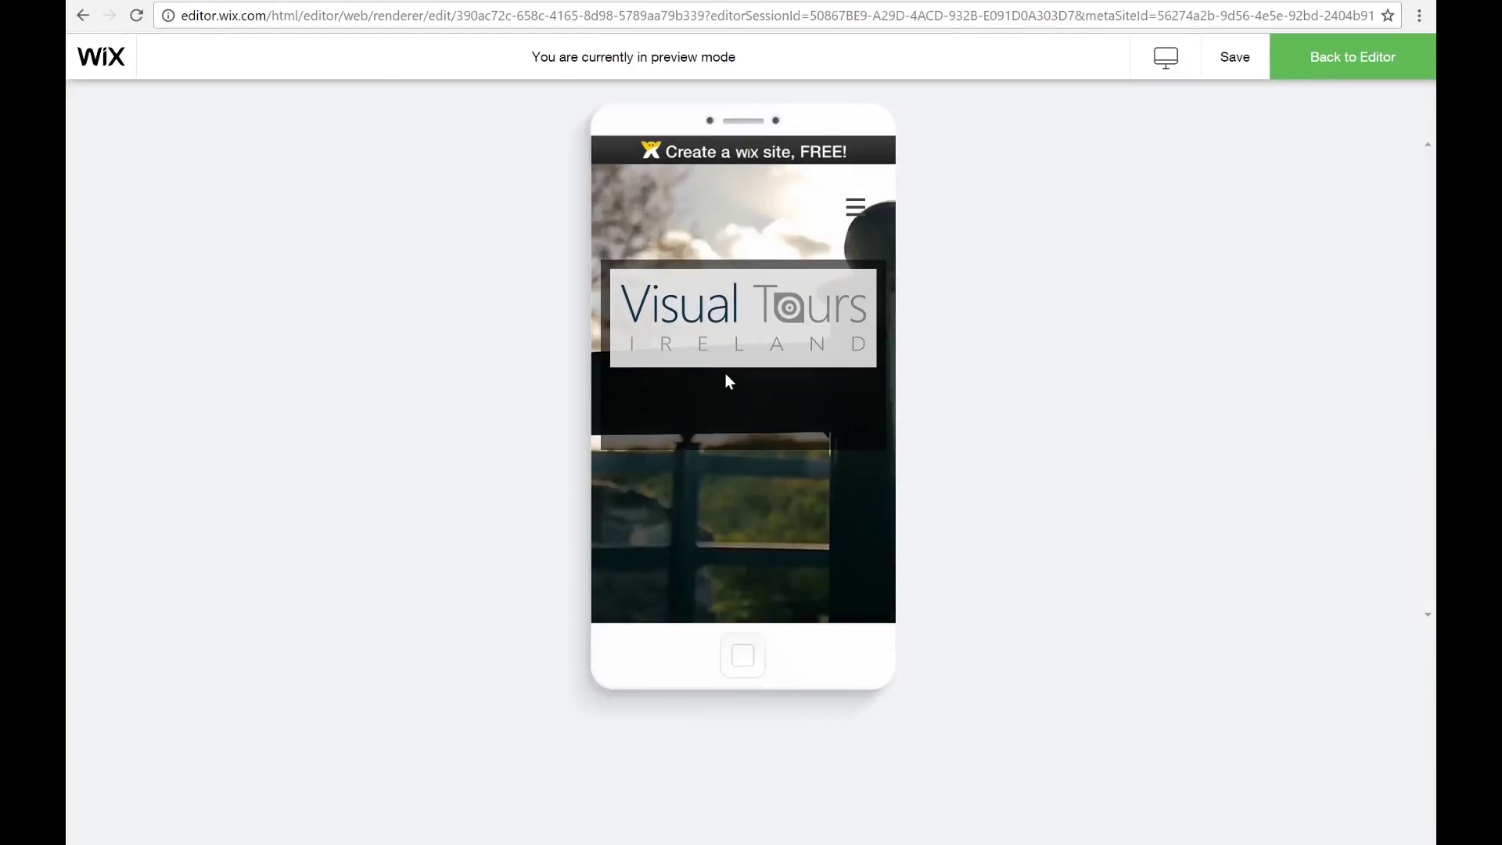
{"action": "left_click", "coordinate": [856, 205]}
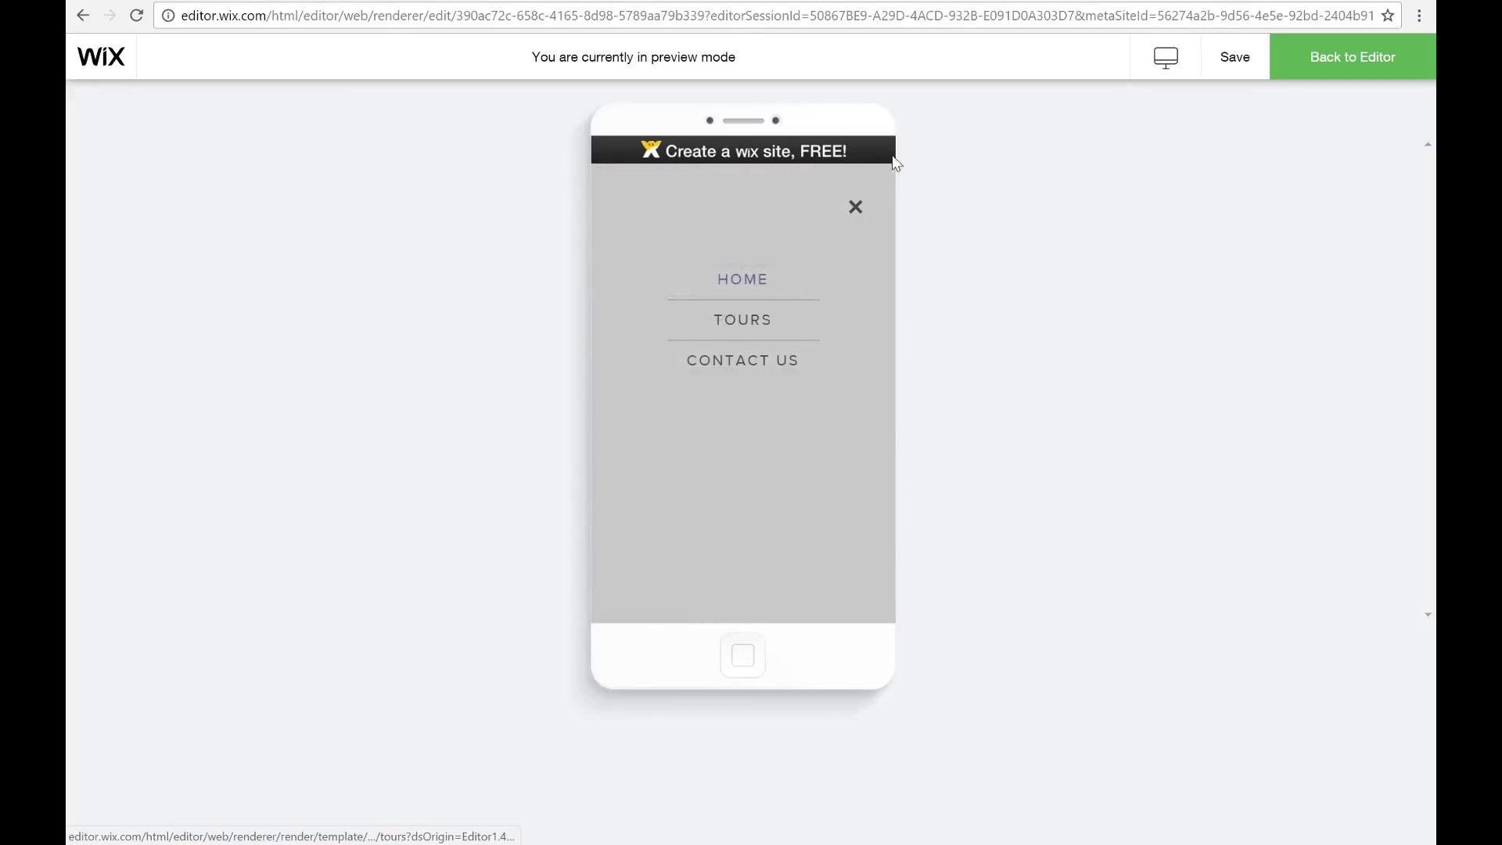
{"action": "left_click", "coordinate": [857, 210]}
{"action": "left_click", "coordinate": [857, 209]}
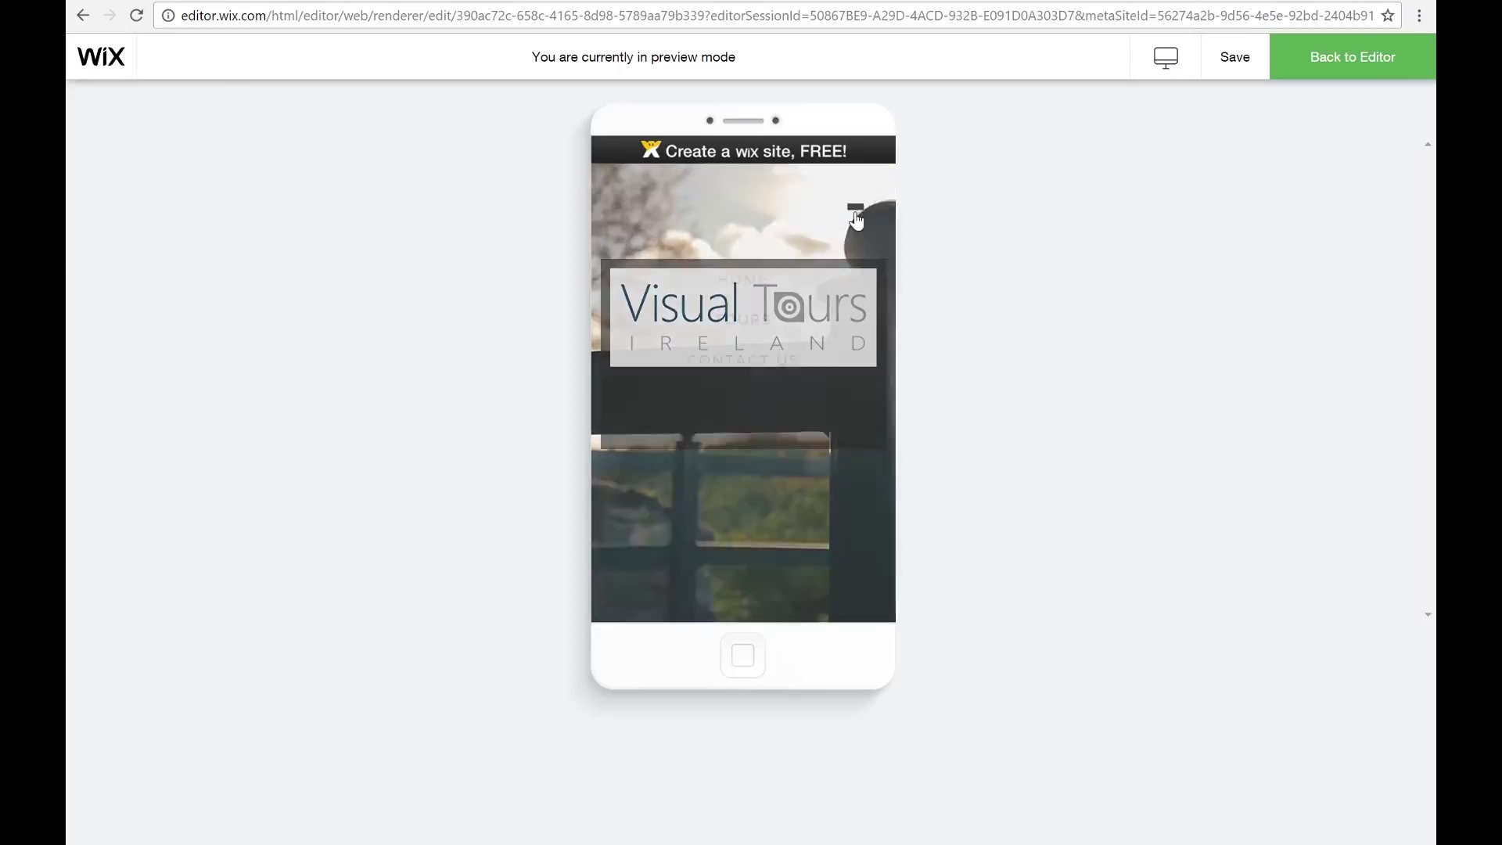
{"action": "left_click", "coordinate": [856, 209]}
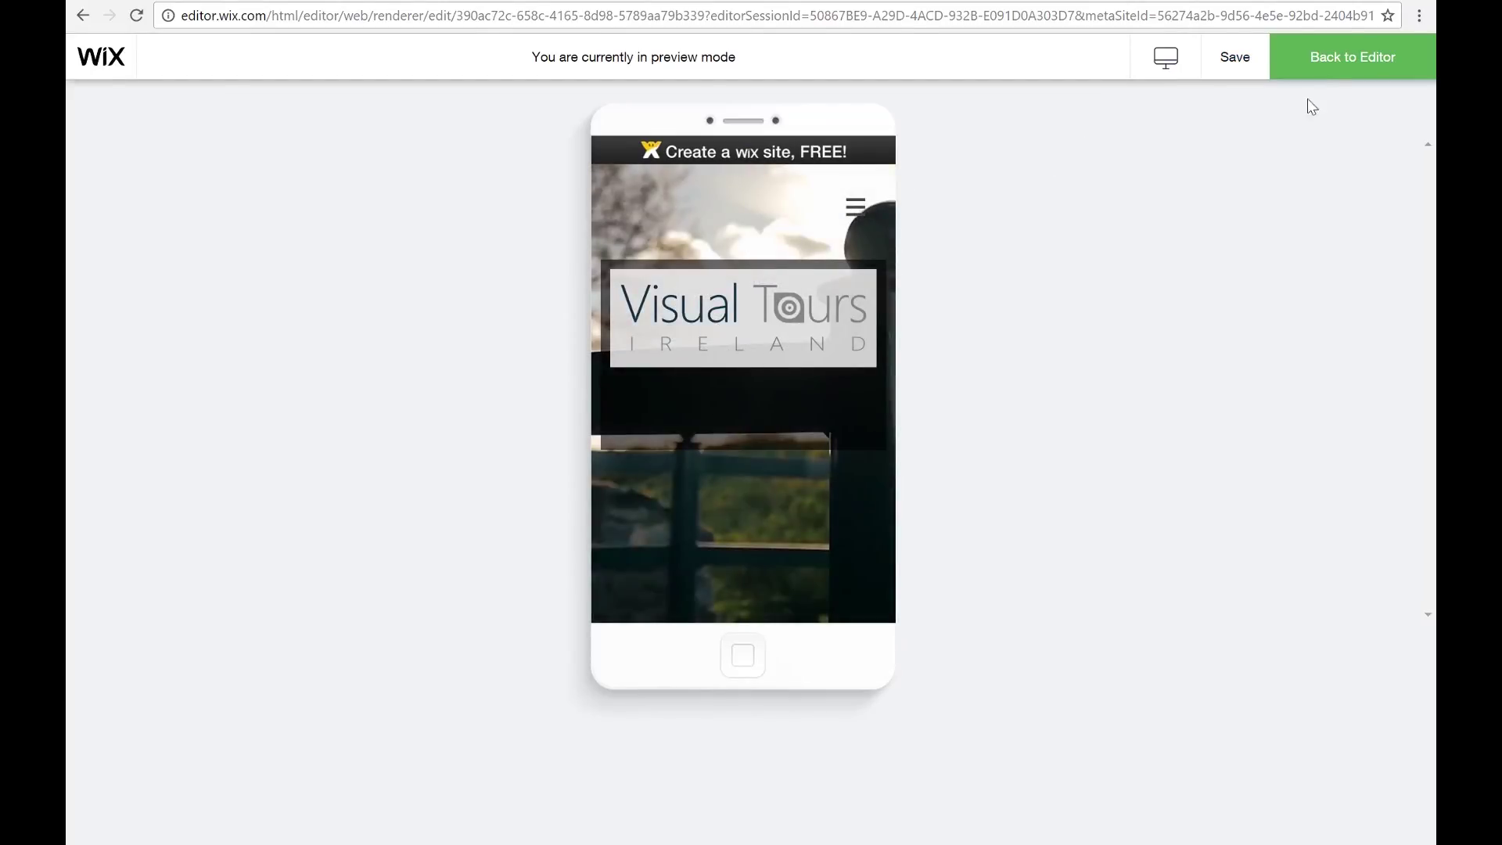
- Return to the editor, check the mobile layout, and switch back to editing the desktop view
{"action": "left_click", "coordinate": [1336, 69]}
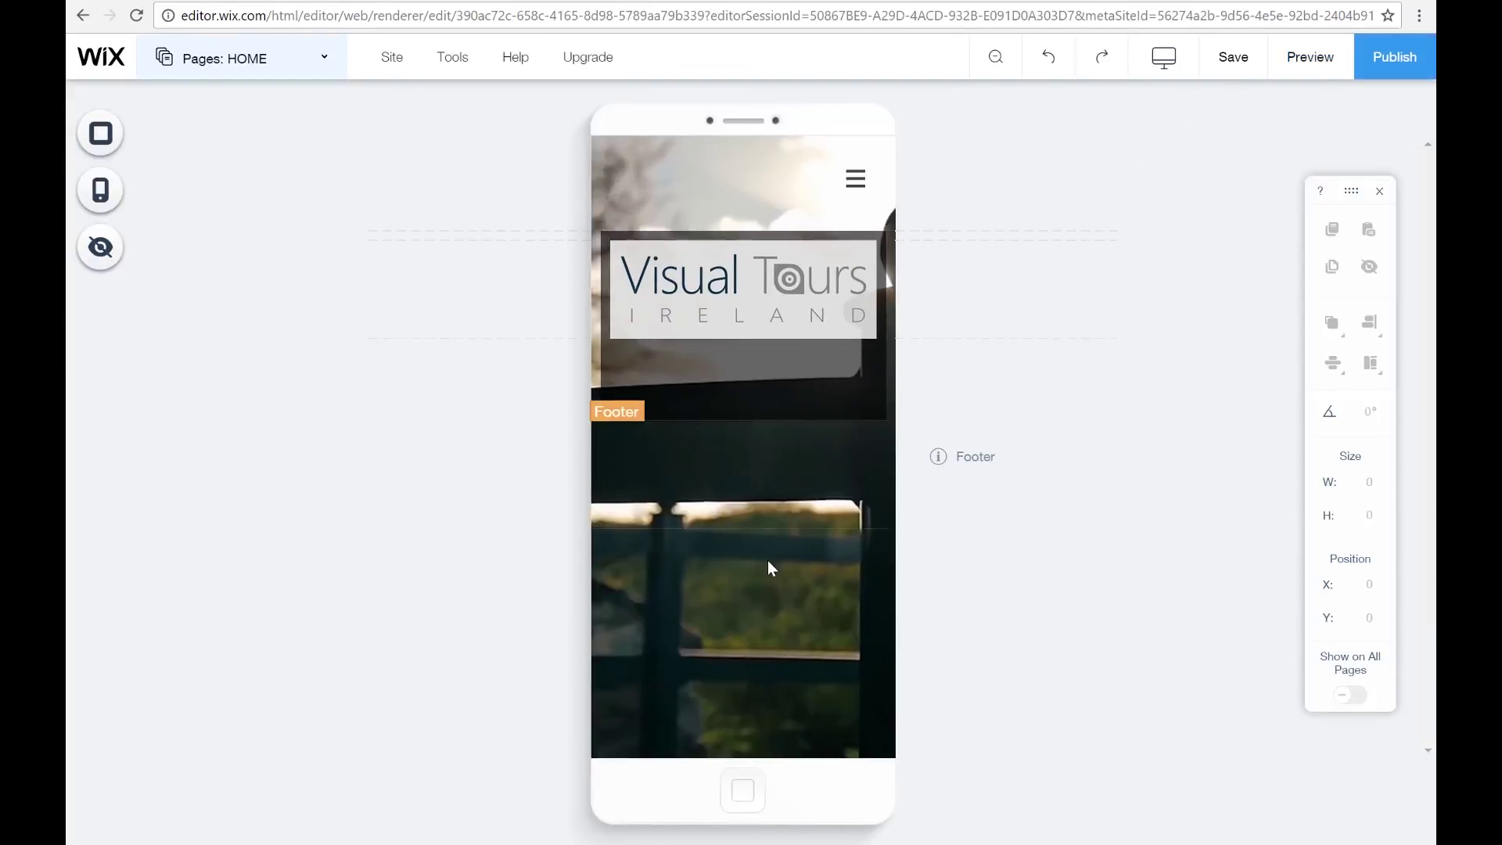
{"action": "mouse_move", "coordinate": [727, 402]}
{"action": "left_click", "coordinate": [1160, 60]}
{"action": "left_click", "coordinate": [860, 138]}
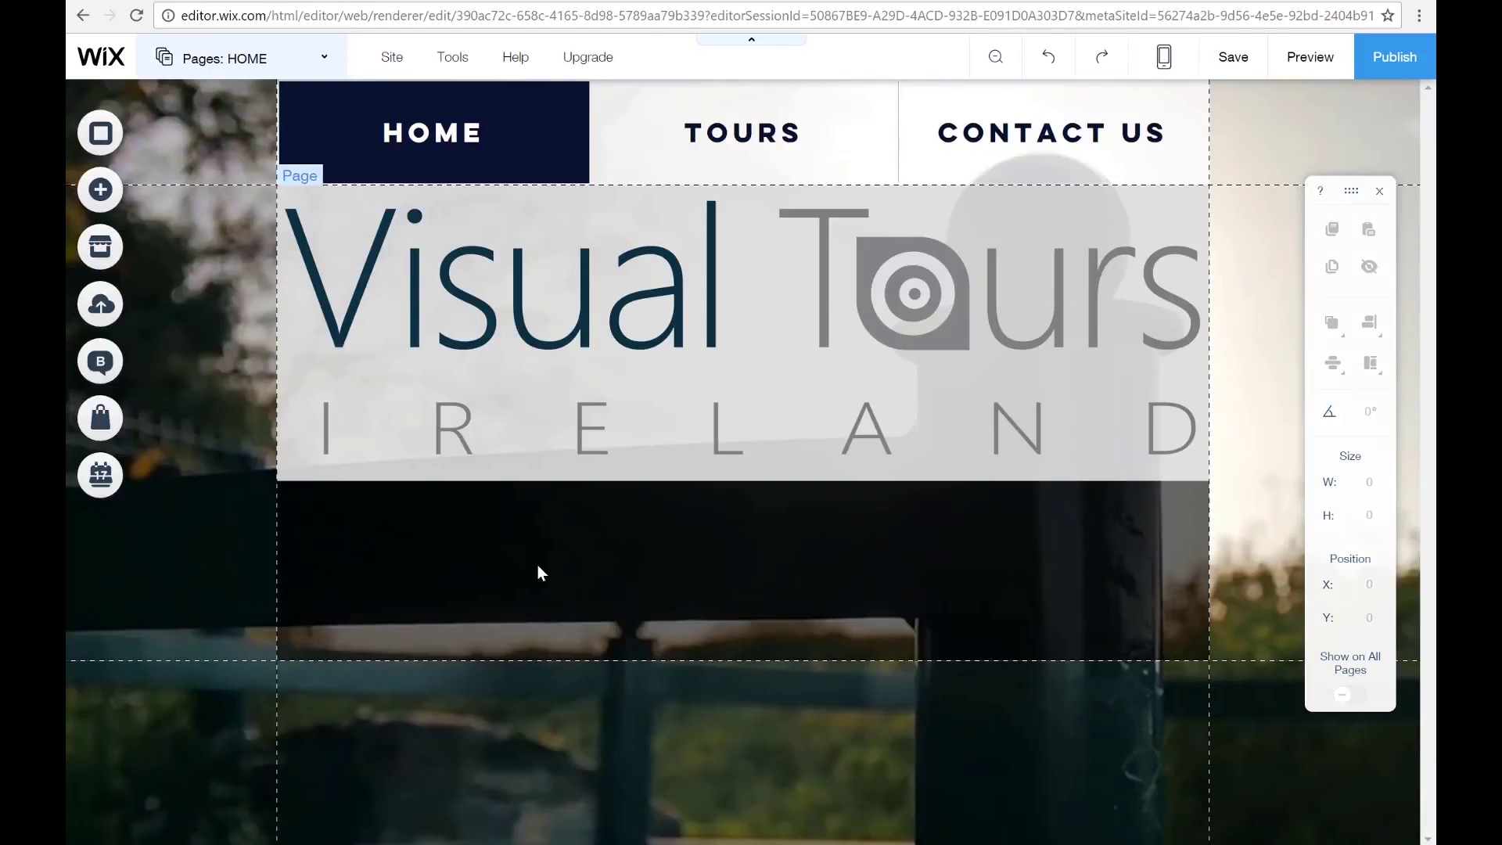
- Add the Portfolio (Catering) box slideshow below the logo box at about X 1, Y 424, and dismiss the slides tip
{"action": "left_click", "coordinate": [105, 192]}
{"action": "left_click", "coordinate": [182, 233]}
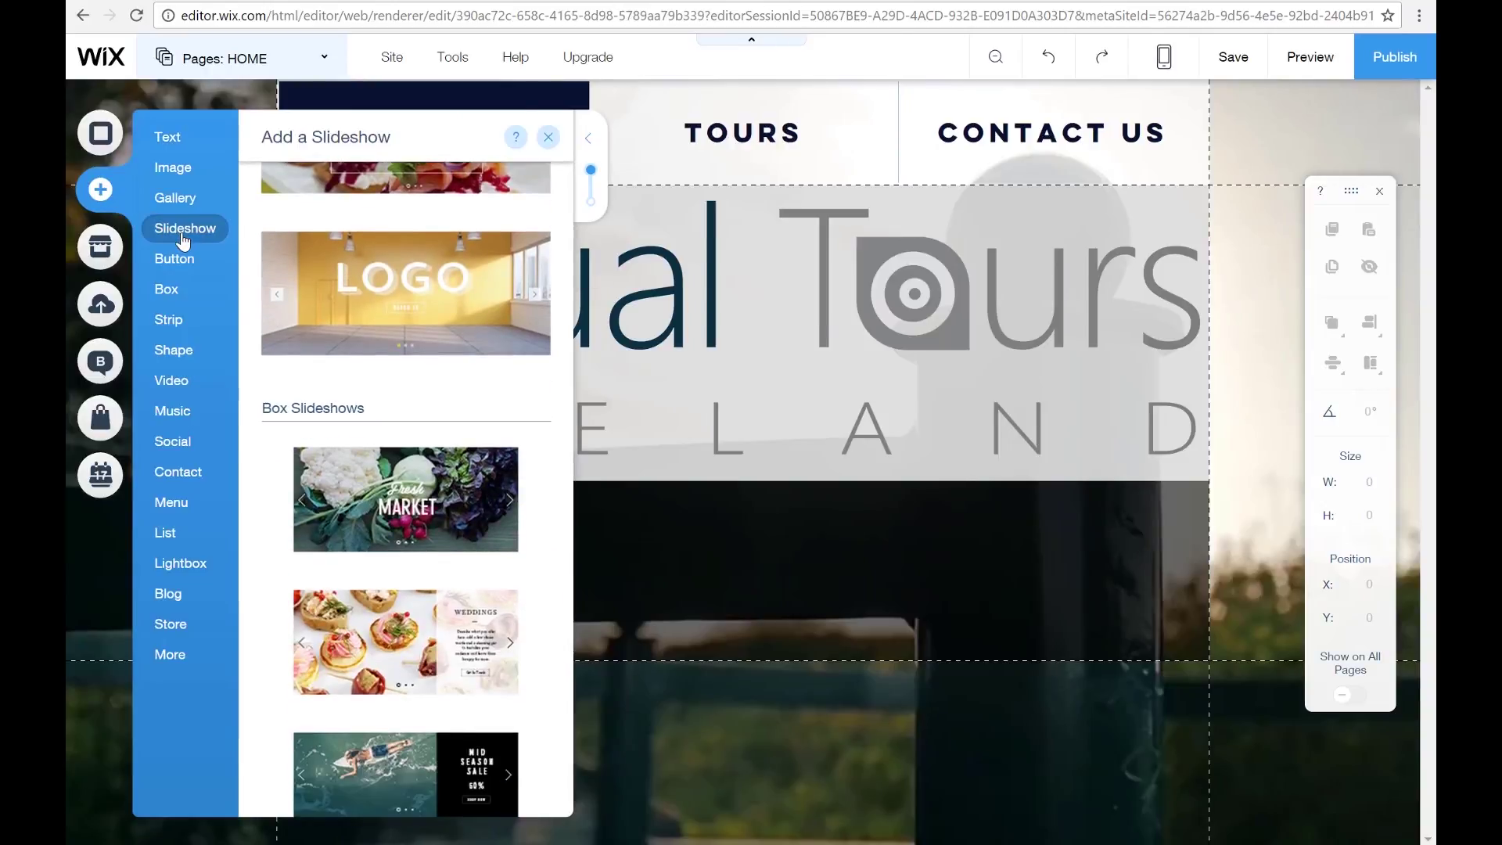
{"action": "scroll", "coordinate": [470, 309], "scroll_direction": "down", "scroll_amount": 3}
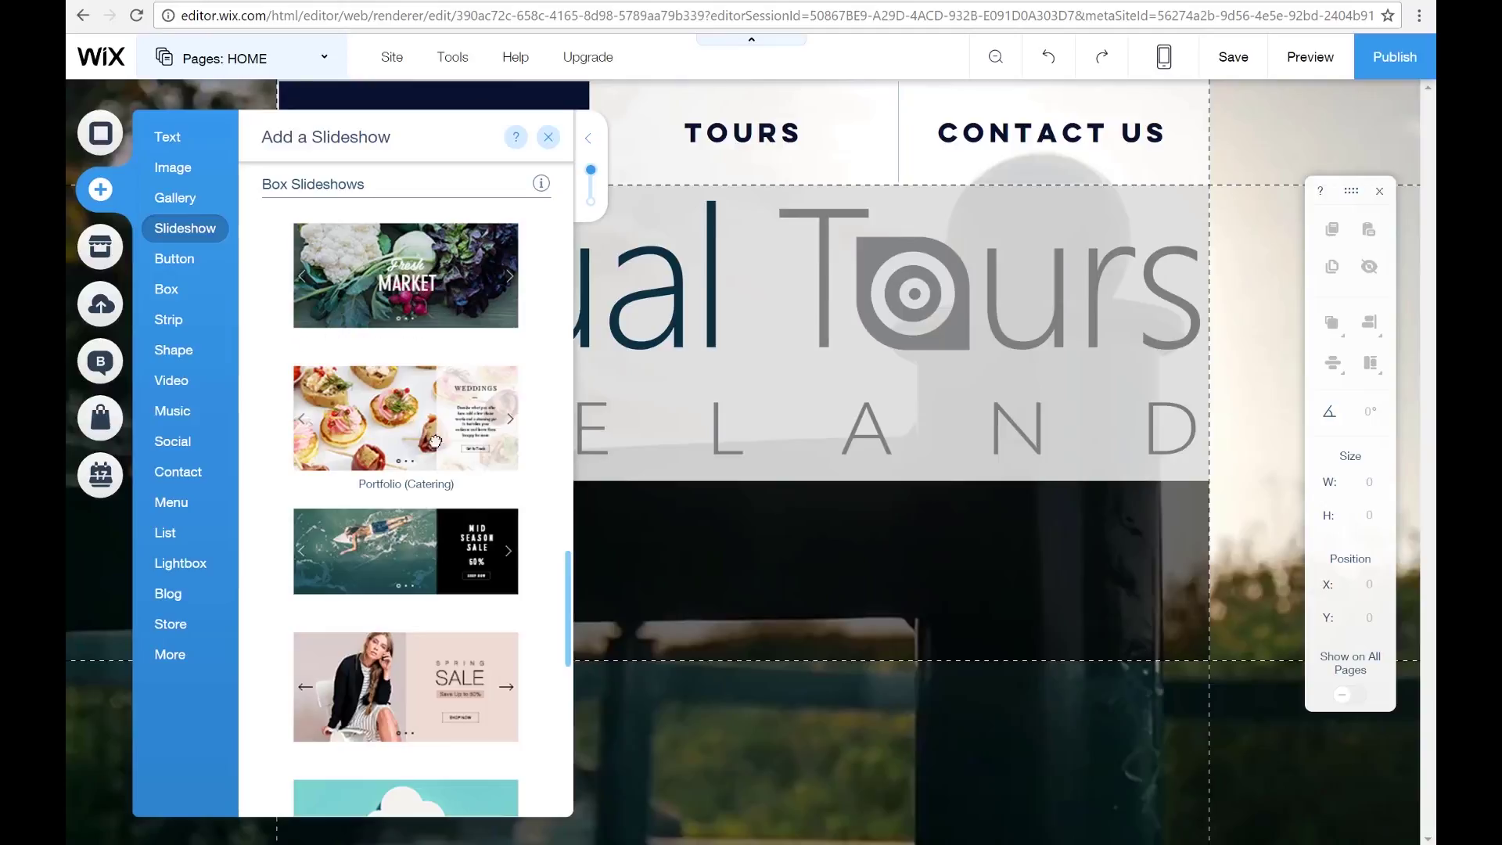
{"action": "left_click_drag", "start_coordinate": [435, 442], "coordinate": [736, 677]}
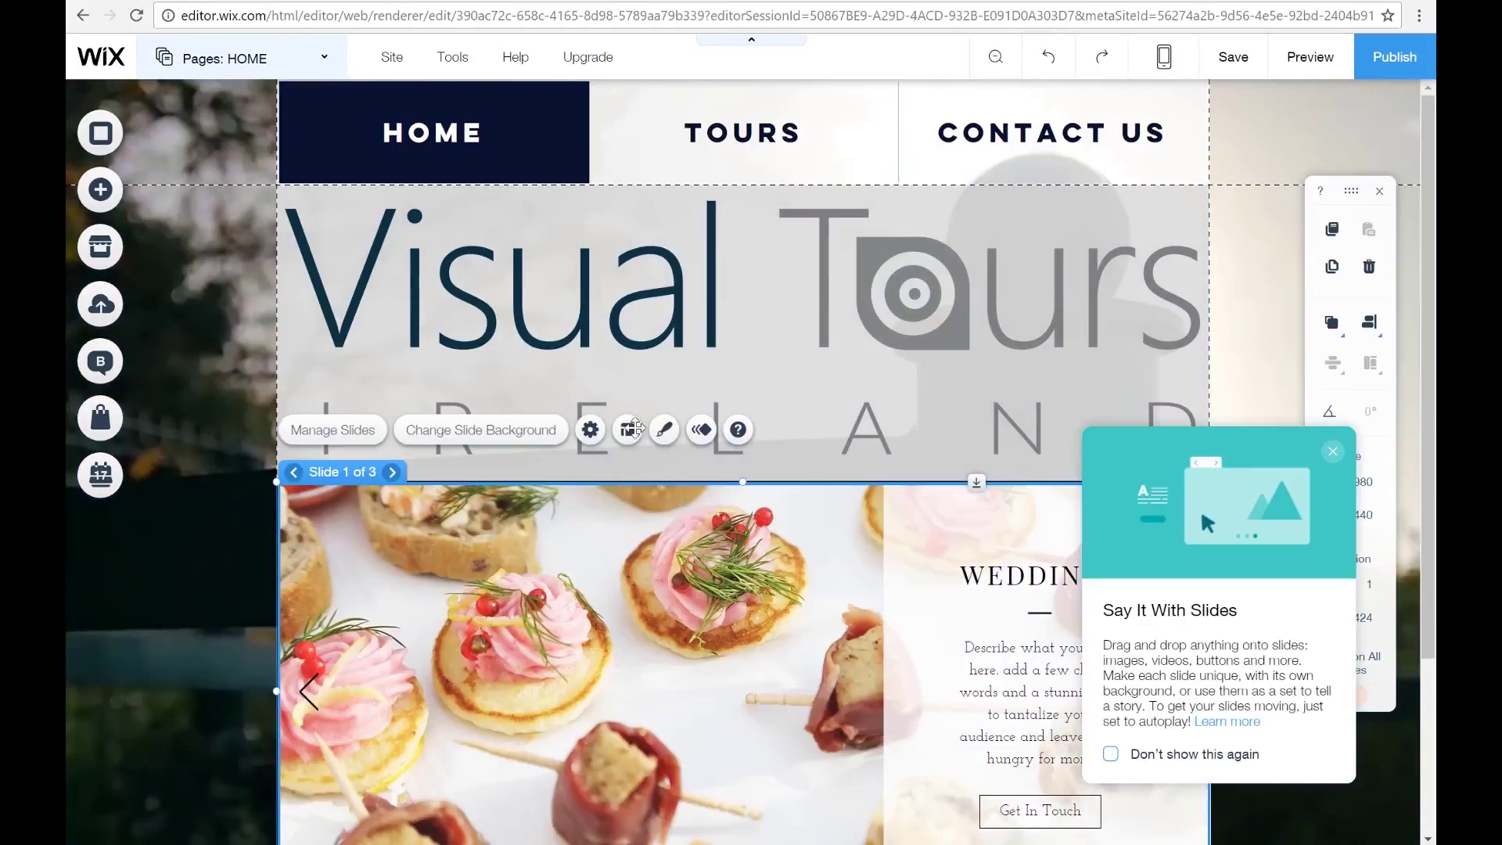
{"action": "left_click", "coordinate": [1332, 452]}
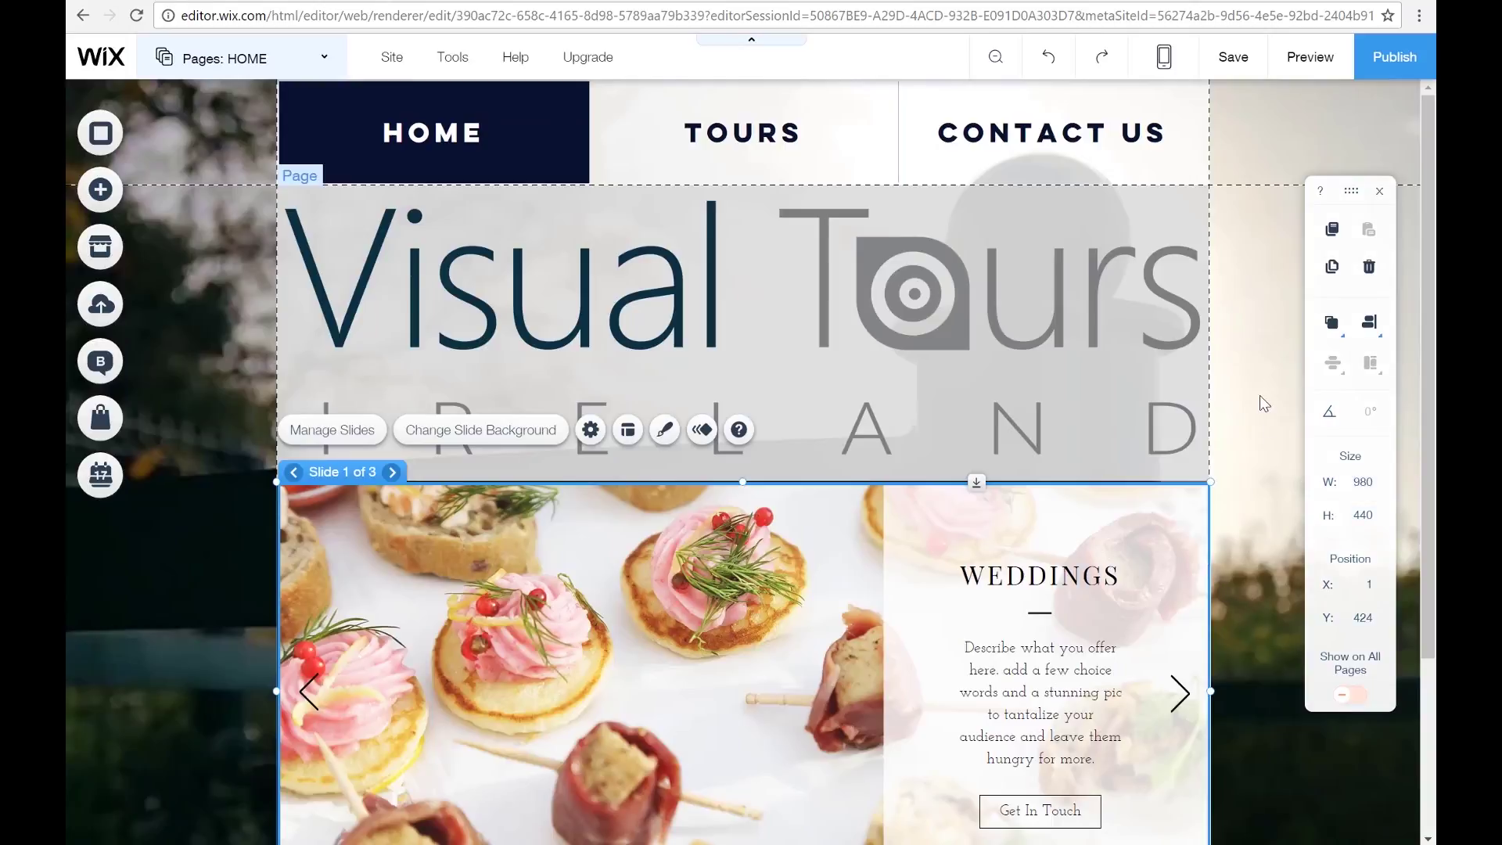
- Align the slideshow's left edge with the page at X 0, and set its width to 980
{"action": "scroll", "coordinate": [1259, 396], "scroll_direction": "down", "scroll_amount": 3}
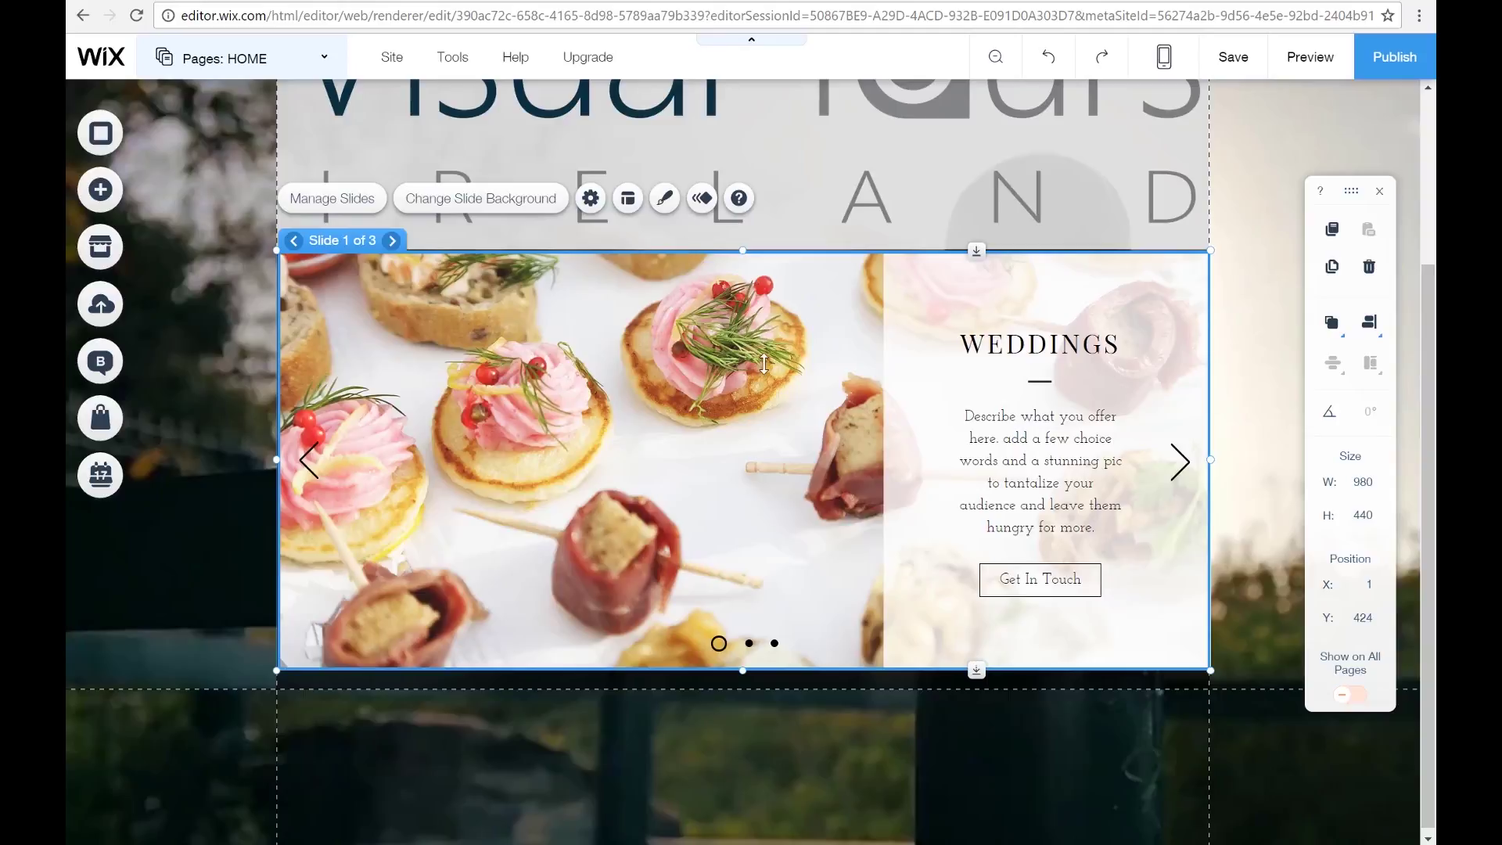
{"action": "left_click_drag", "start_coordinate": [274, 462], "coordinate": [278, 464]}
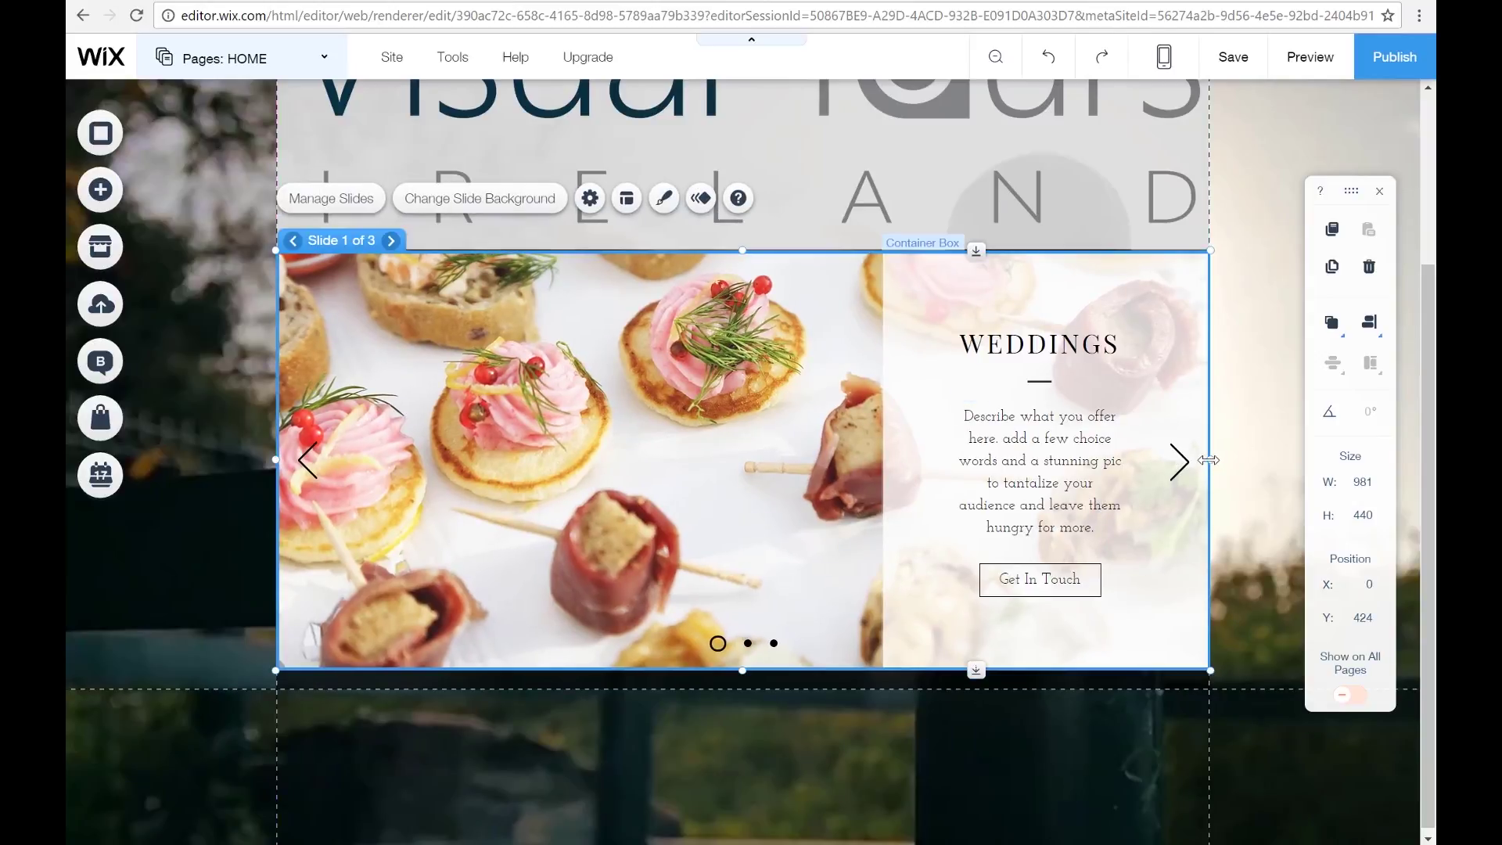
{"action": "left_click_drag", "start_coordinate": [1207, 460], "coordinate": [1208, 460]}
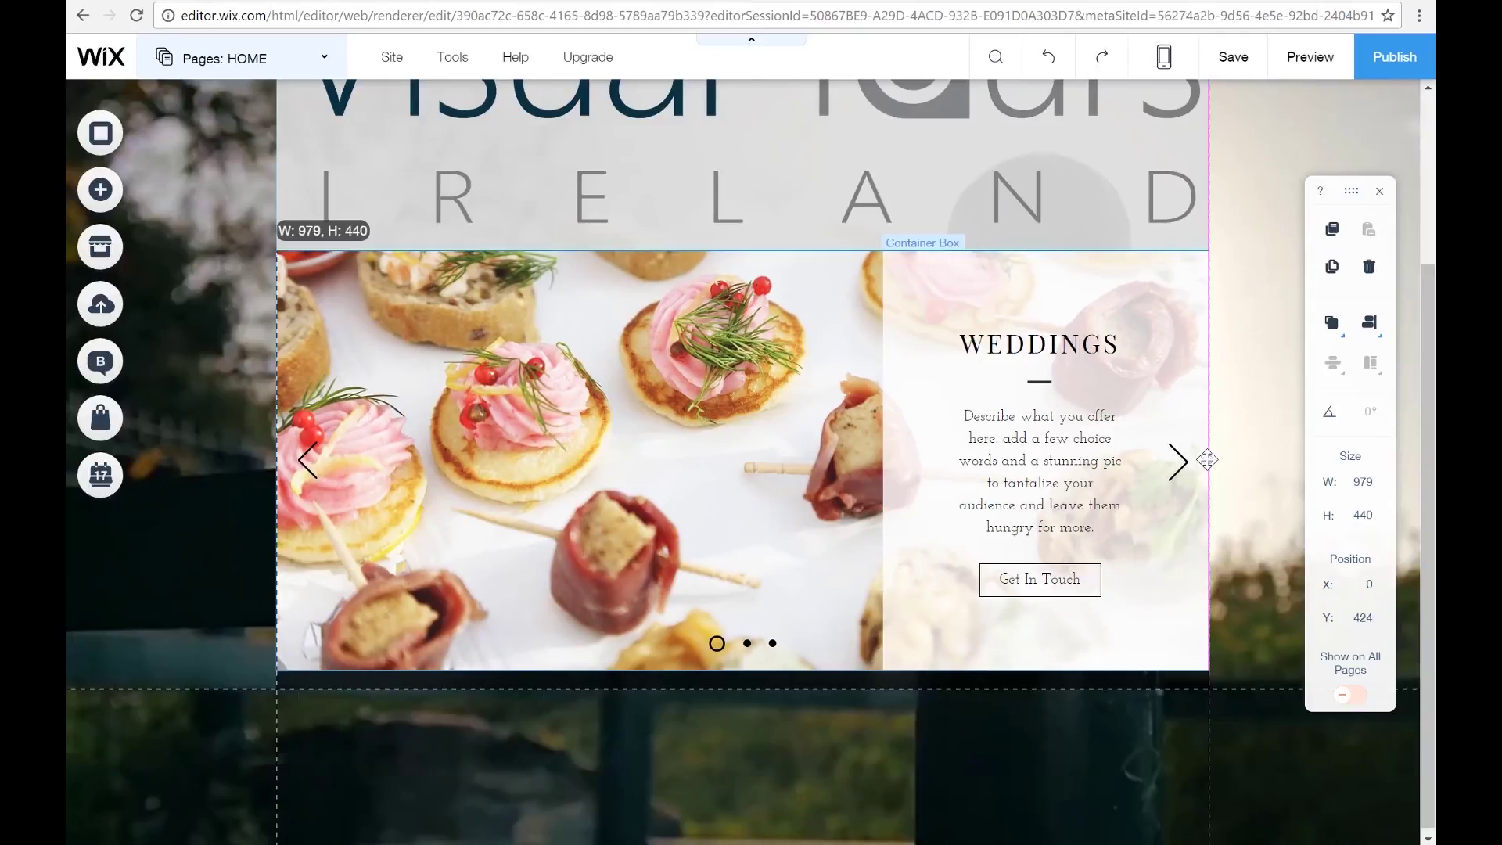
{"action": "left_click", "coordinate": [1372, 489]}
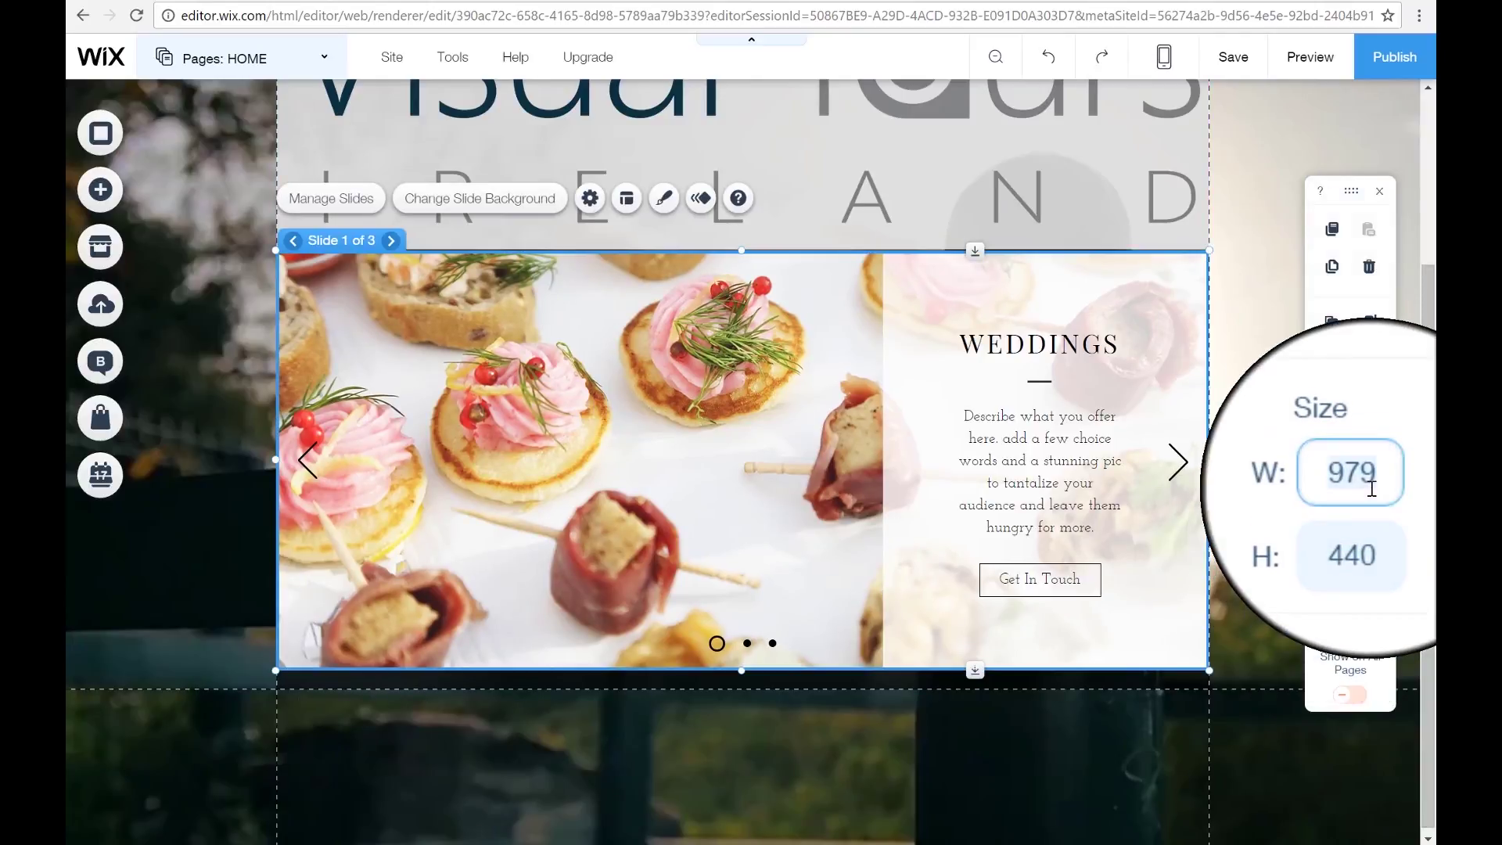
{"action": "type", "text": "980"}
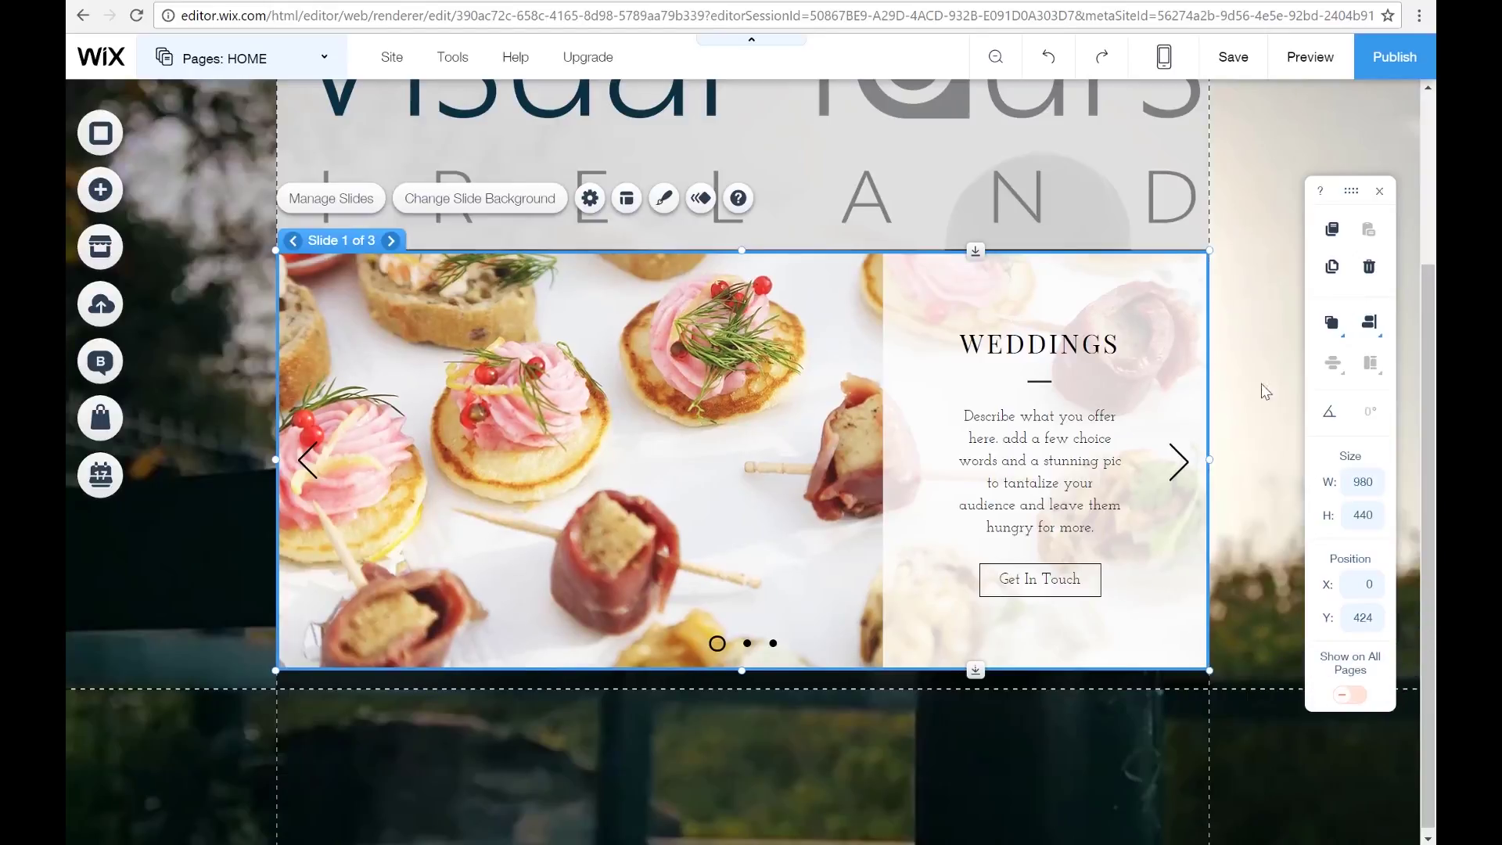
- Preview the desktop site with the slideshow, return to the editor, and dismiss the slides tip on the reselected slideshow
{"action": "left_click", "coordinate": [1303, 58]}
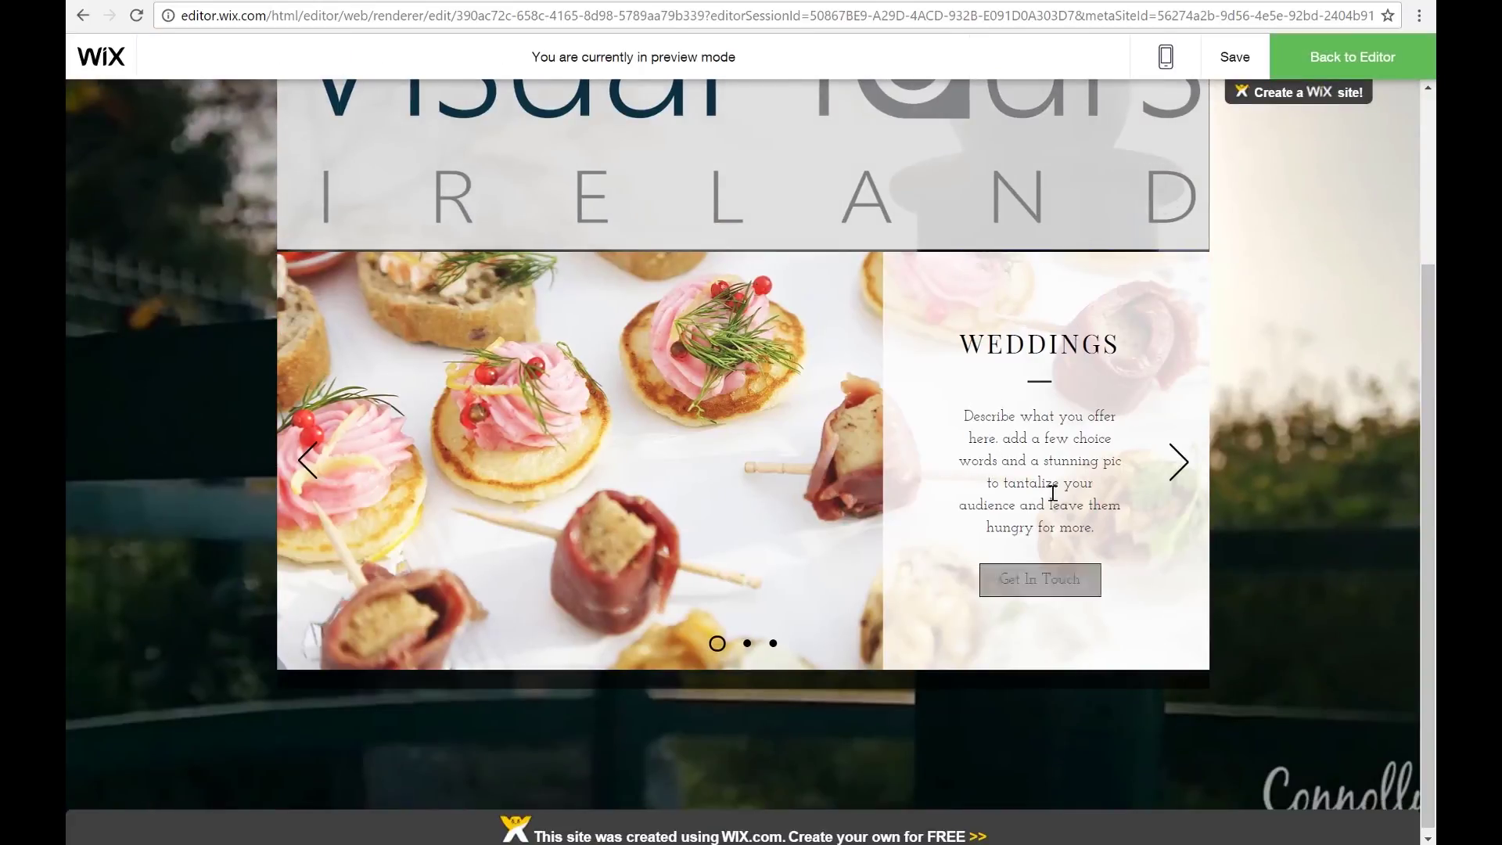
{"action": "left_click", "coordinate": [1318, 62]}
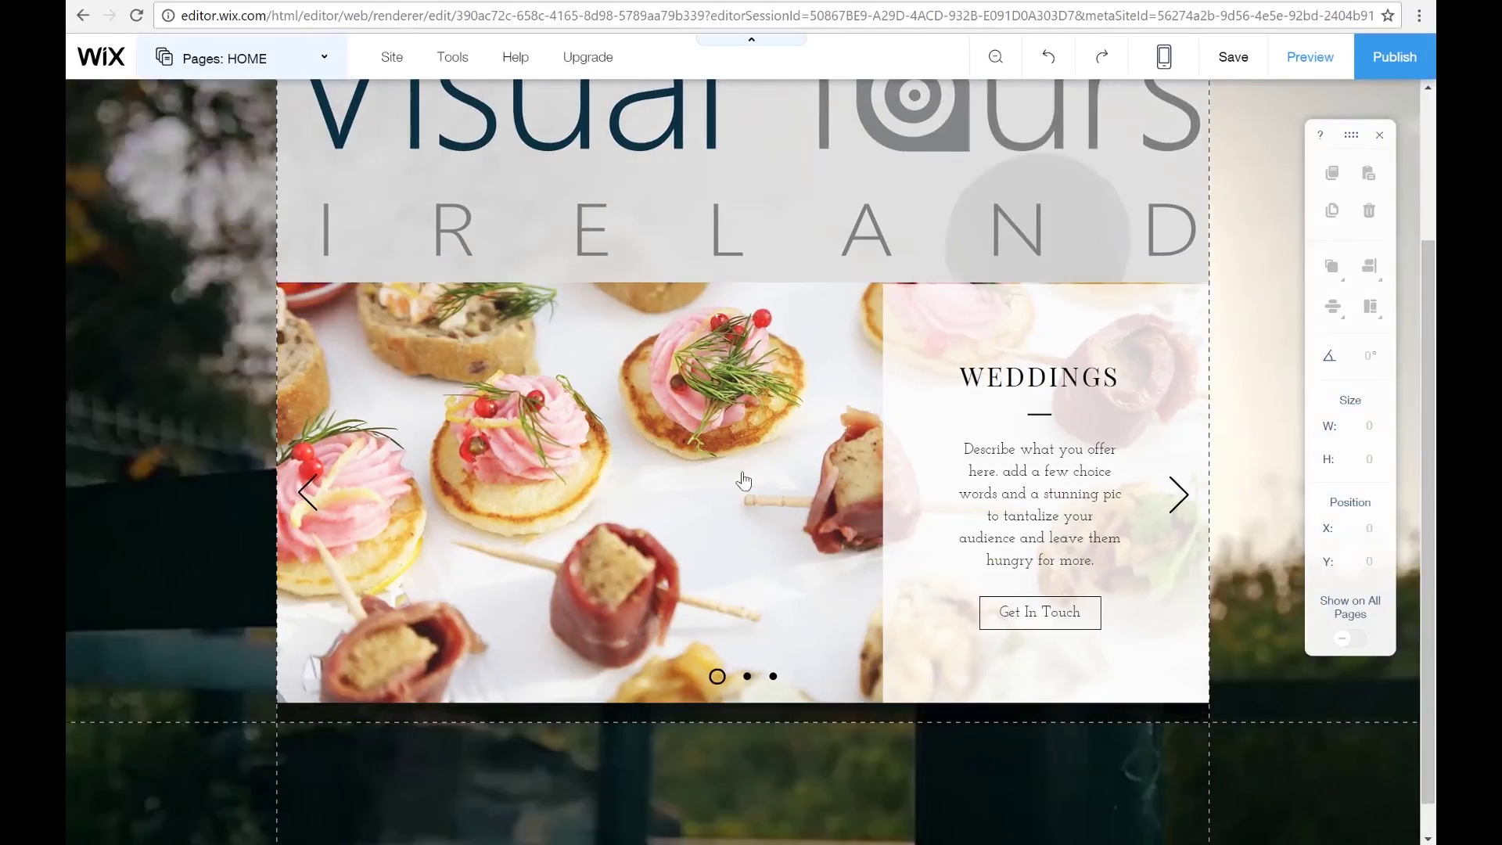
{"action": "left_click", "coordinate": [740, 546]}
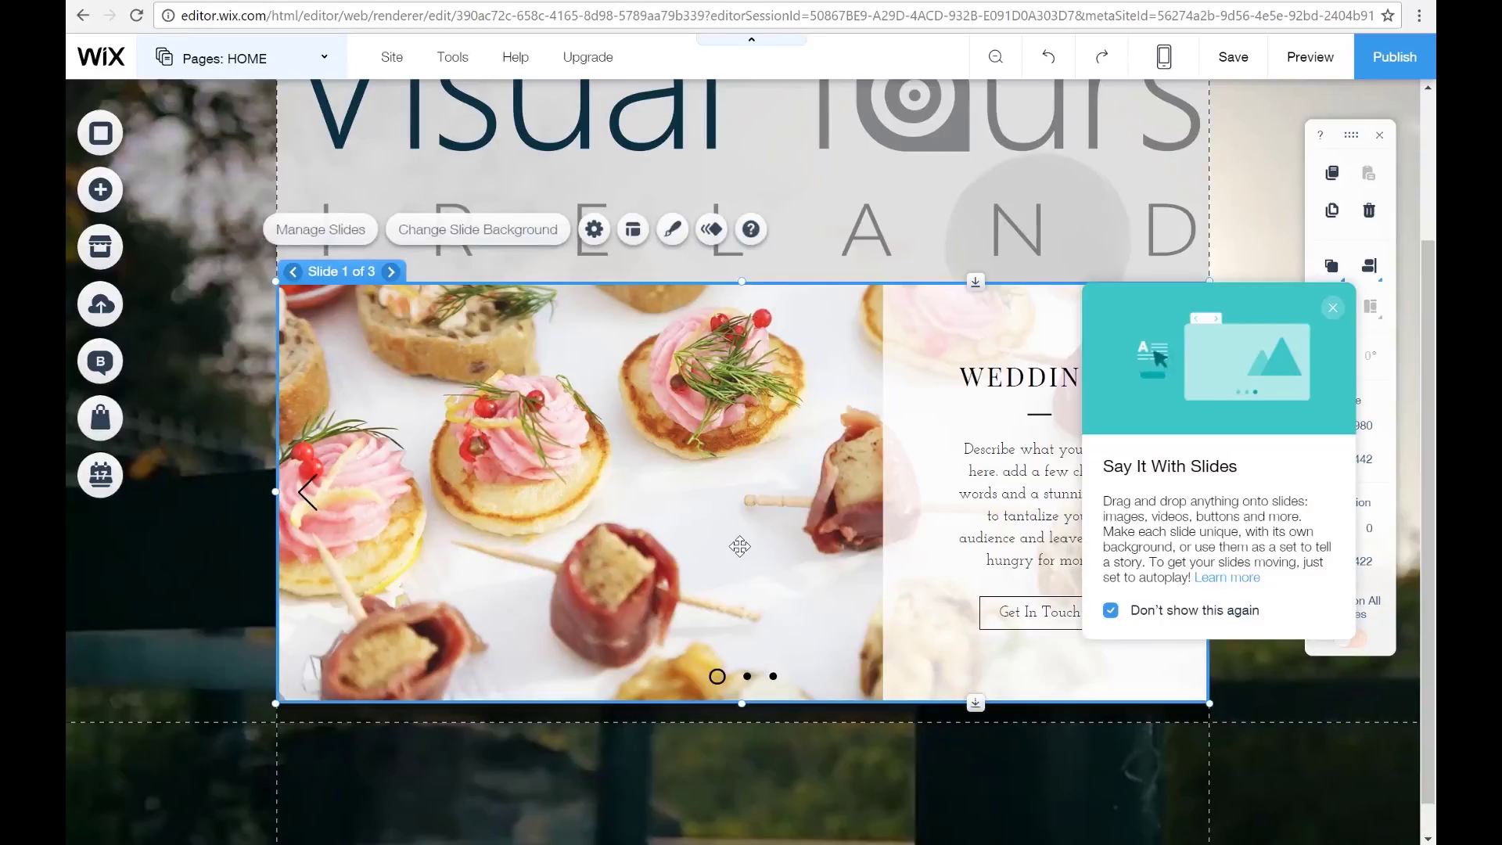
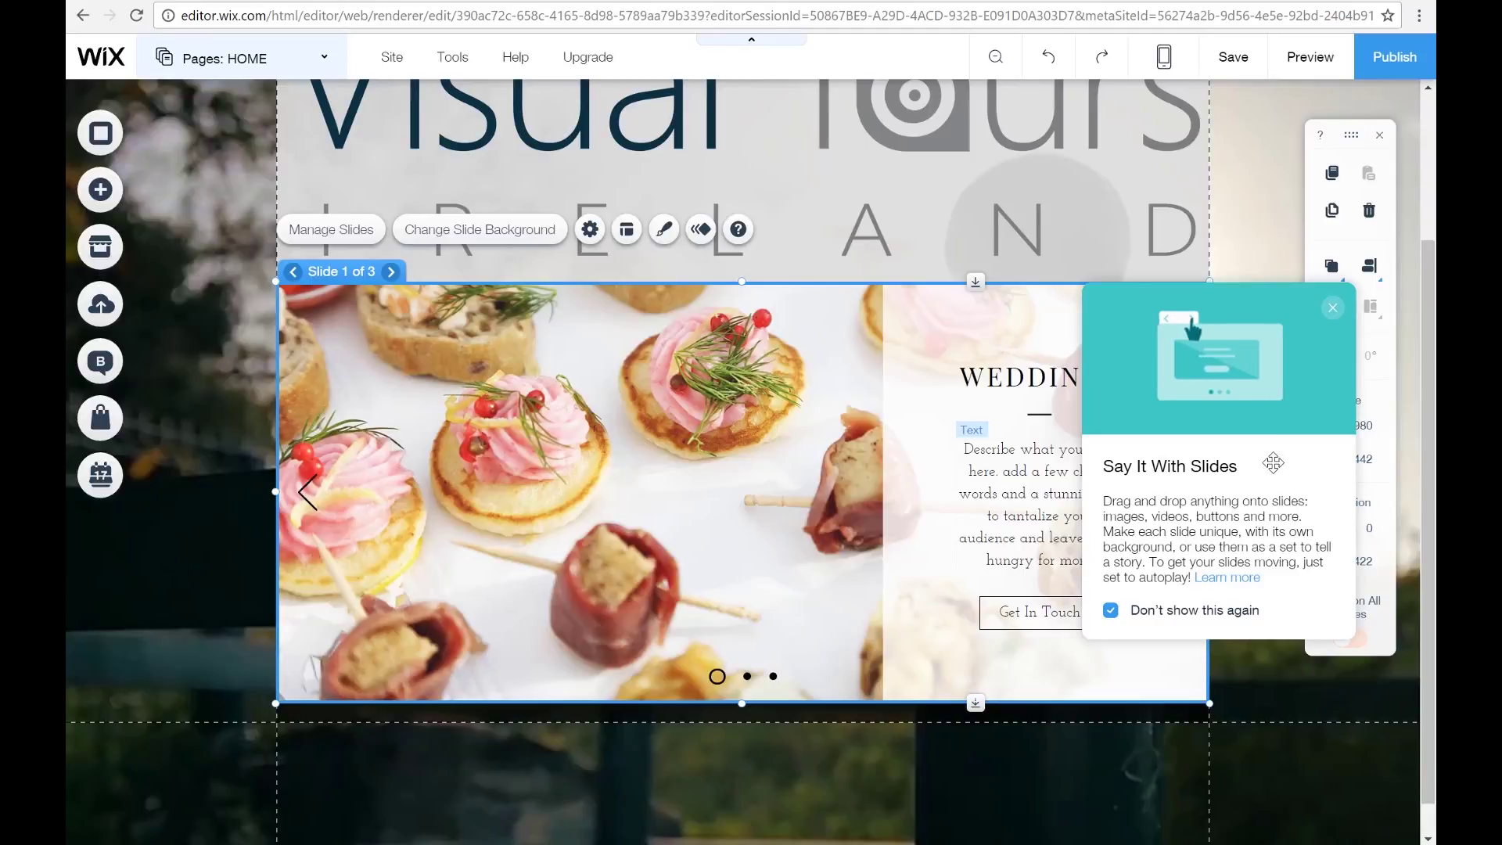
{"action": "left_click", "coordinate": [1332, 308]}
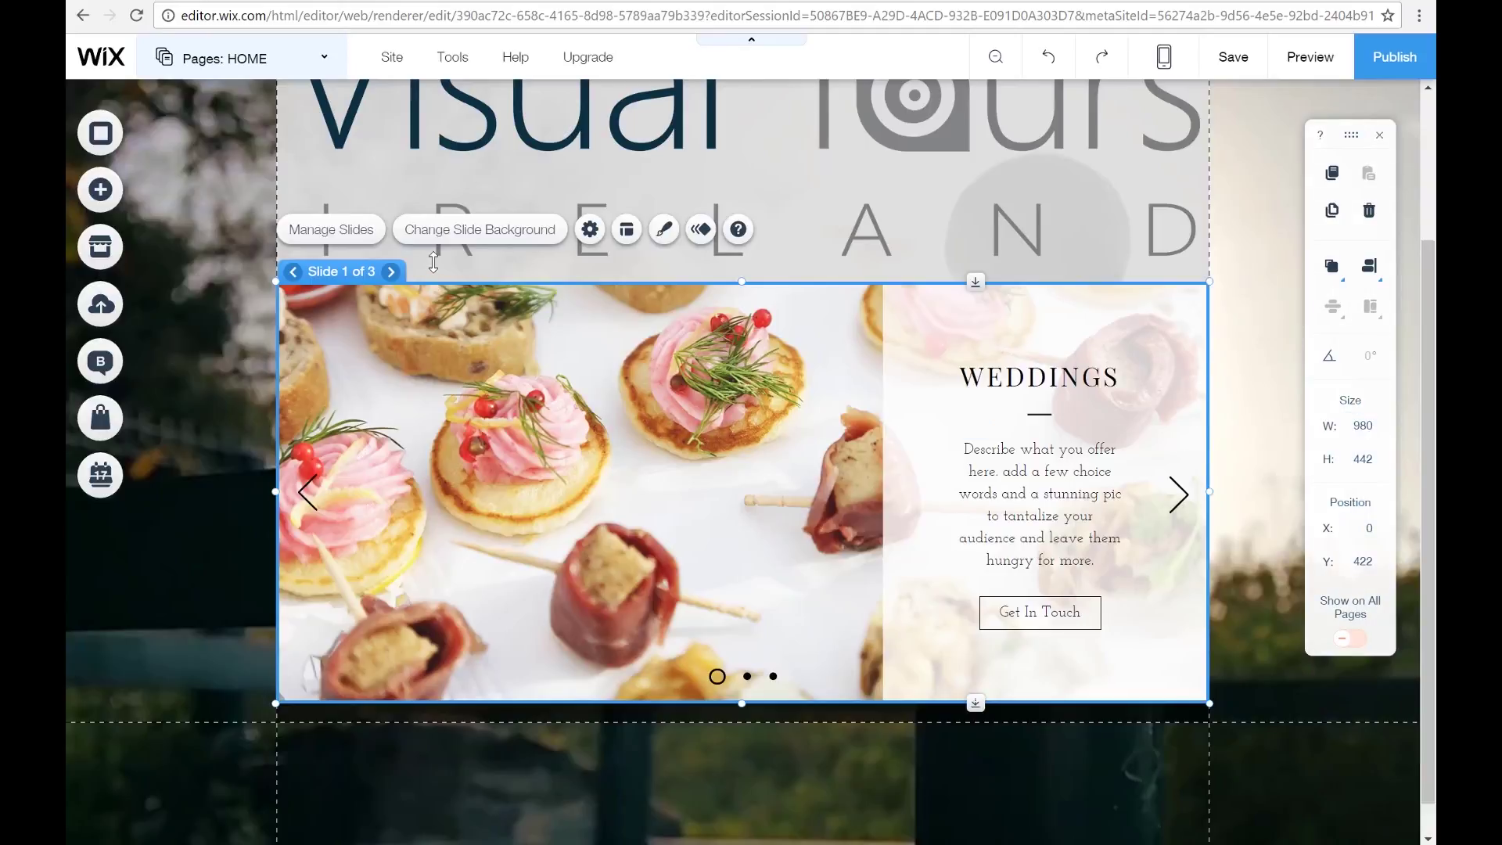
- Replace the first slide's background with the GIANT'S RING stone wall photo from the uploaded images
{"action": "left_click", "coordinate": [502, 235]}
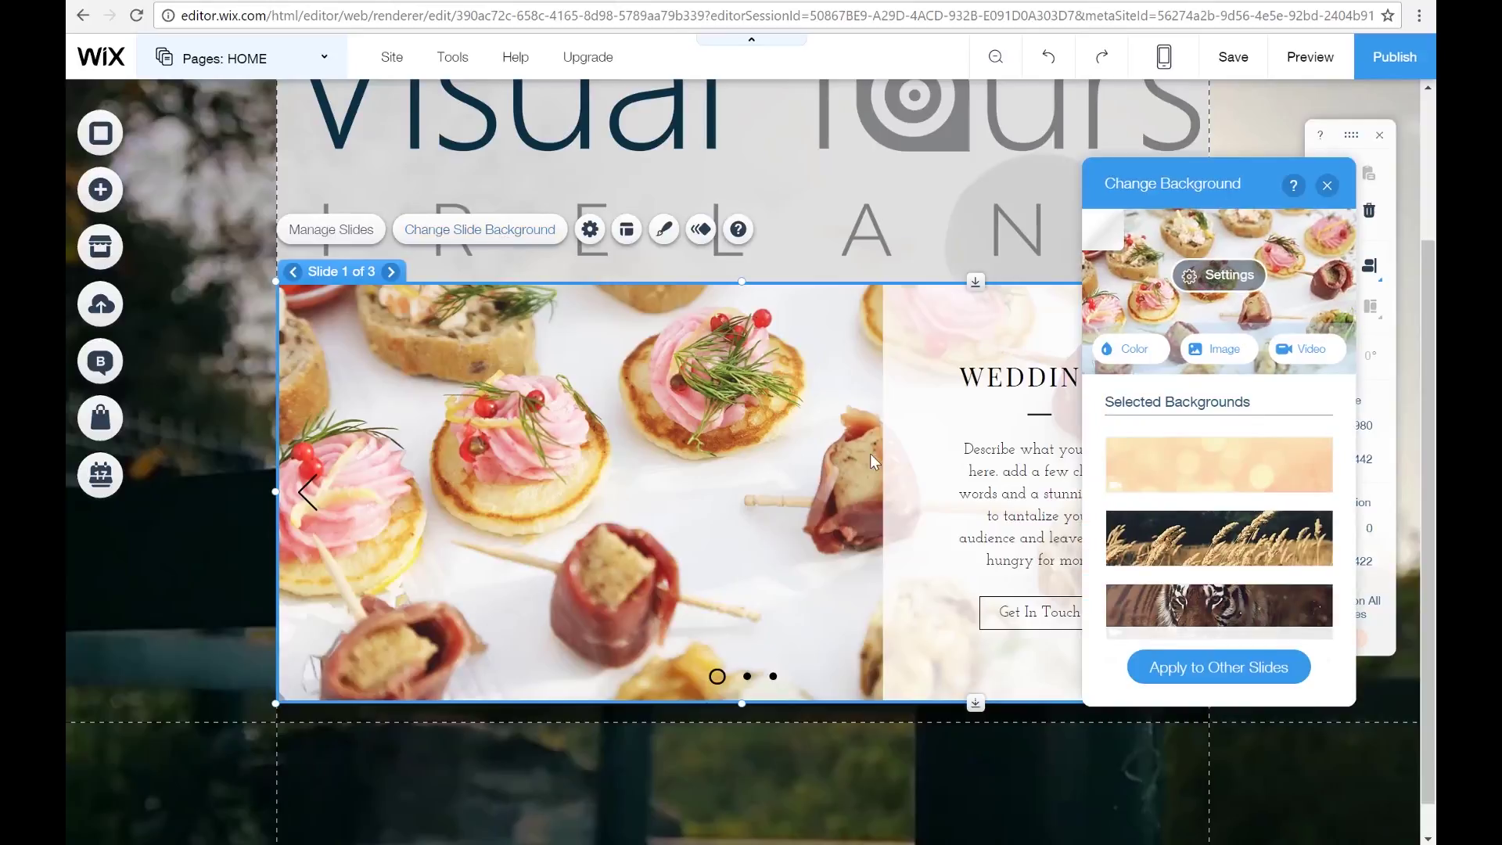
{"action": "left_click", "coordinate": [1131, 350]}
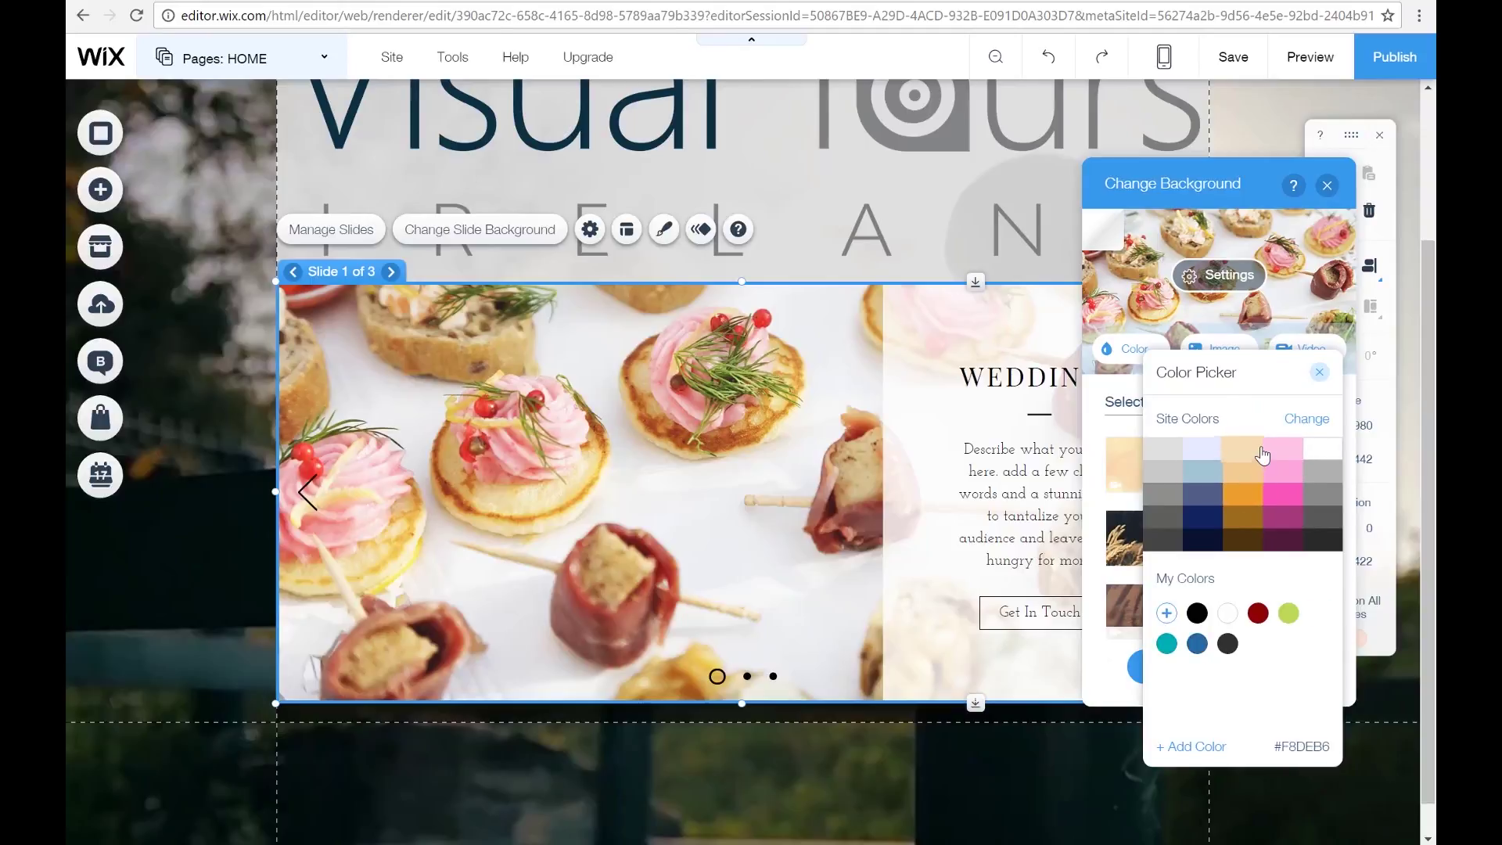
{"action": "left_click", "coordinate": [1320, 372]}
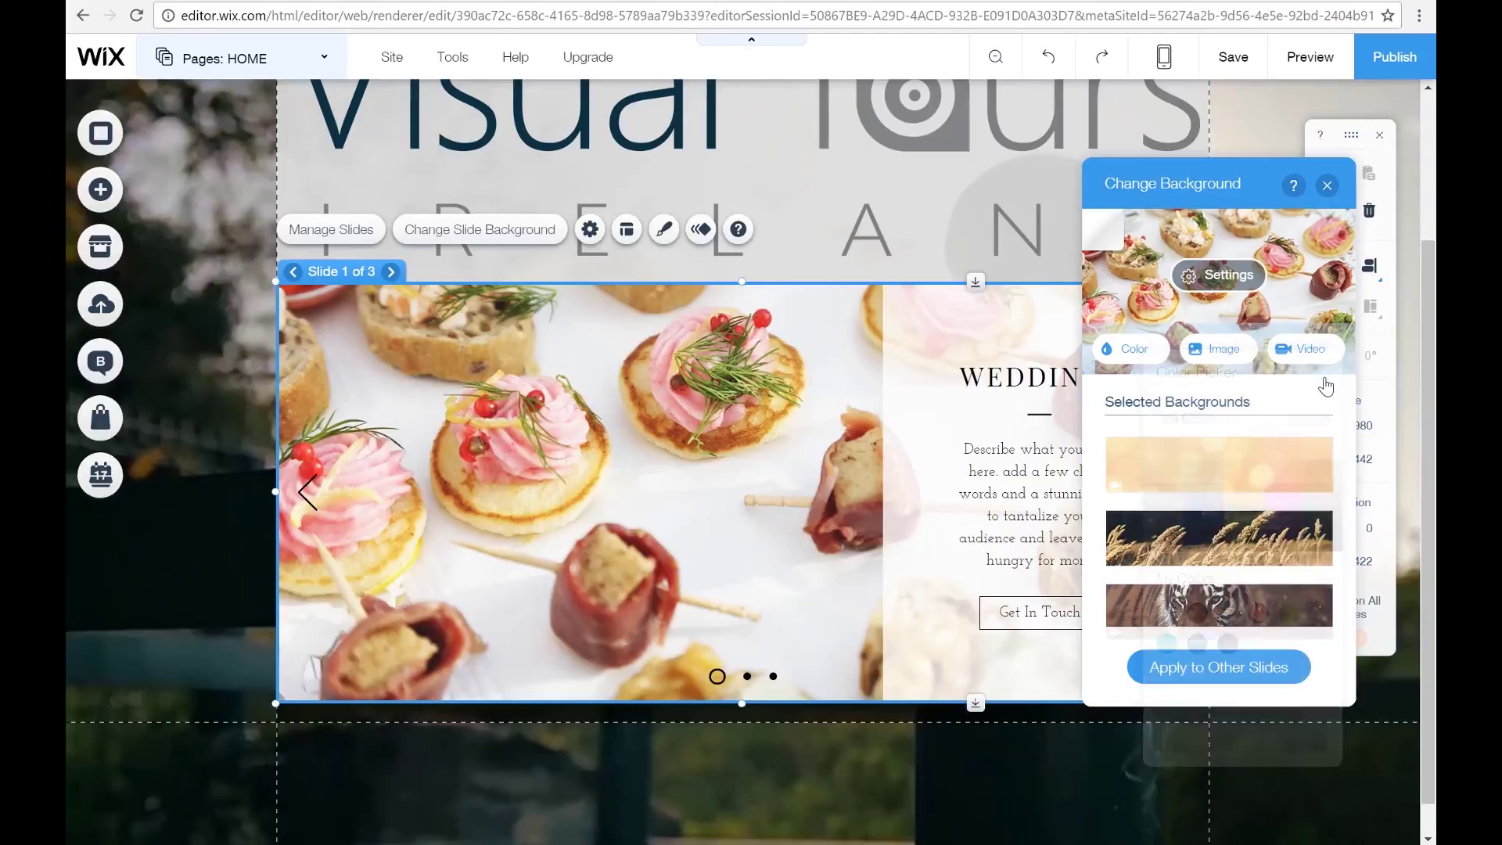
{"action": "left_click", "coordinate": [1222, 350]}
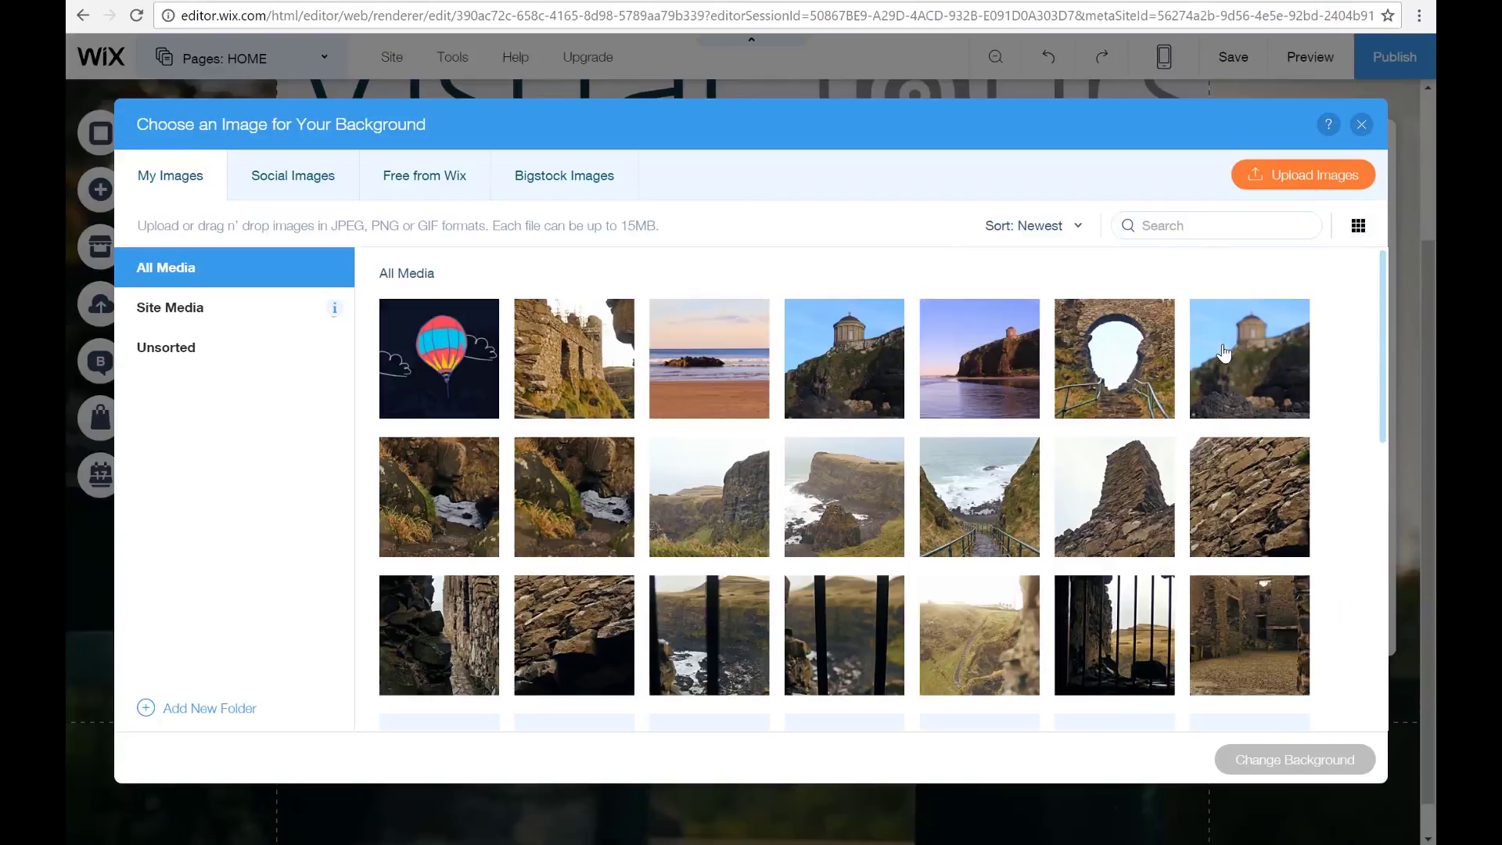
{"action": "mouse_move", "coordinate": [794, 407]}
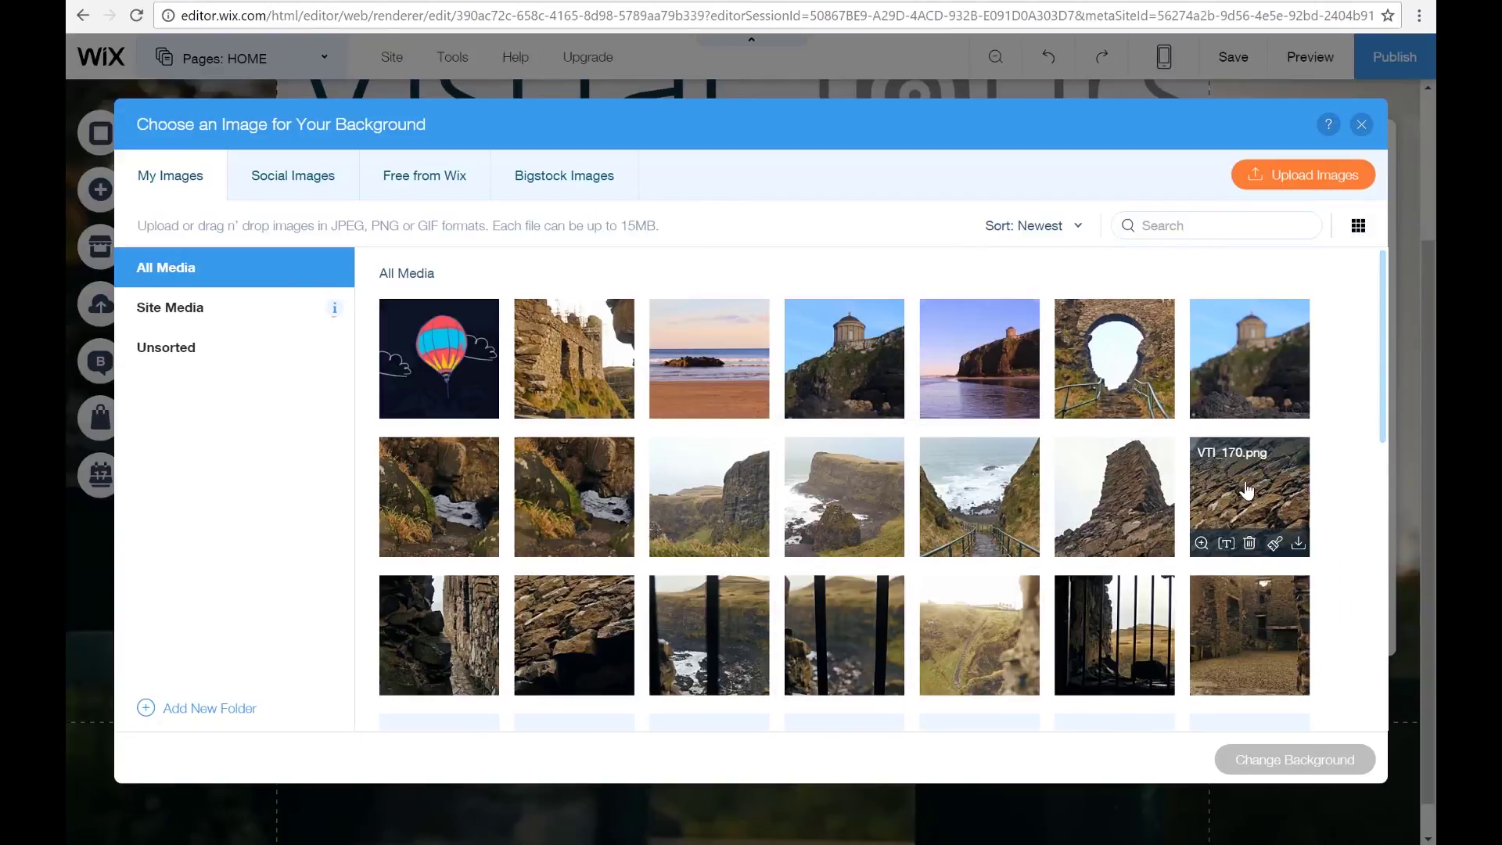
{"action": "scroll", "coordinate": [1246, 489], "scroll_direction": "down", "scroll_amount": 10}
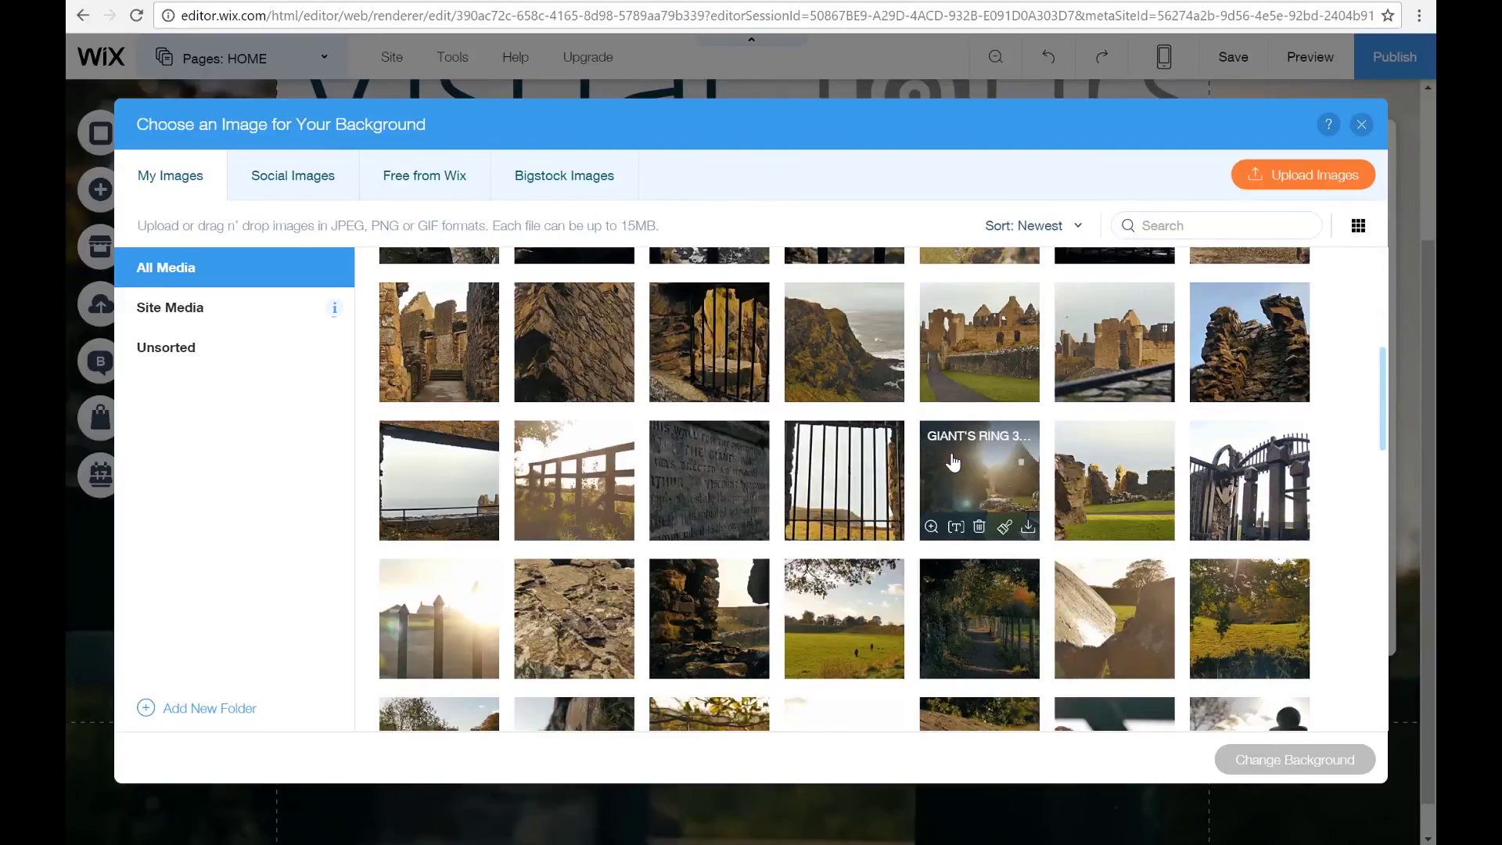
{"action": "scroll", "coordinate": [953, 462], "scroll_direction": "down", "scroll_amount": 5}
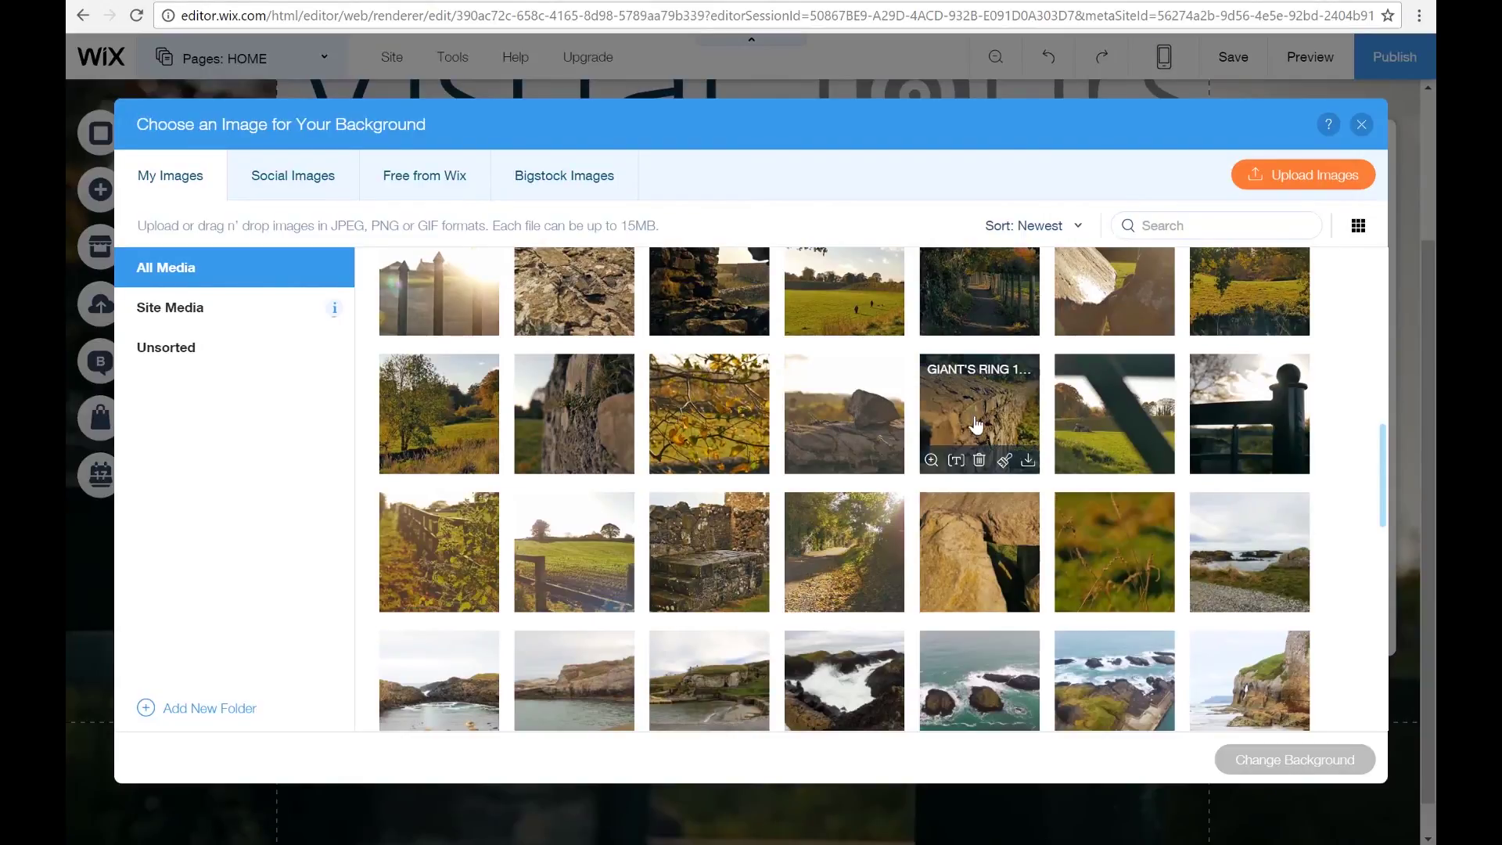
{"action": "left_click", "coordinate": [974, 430]}
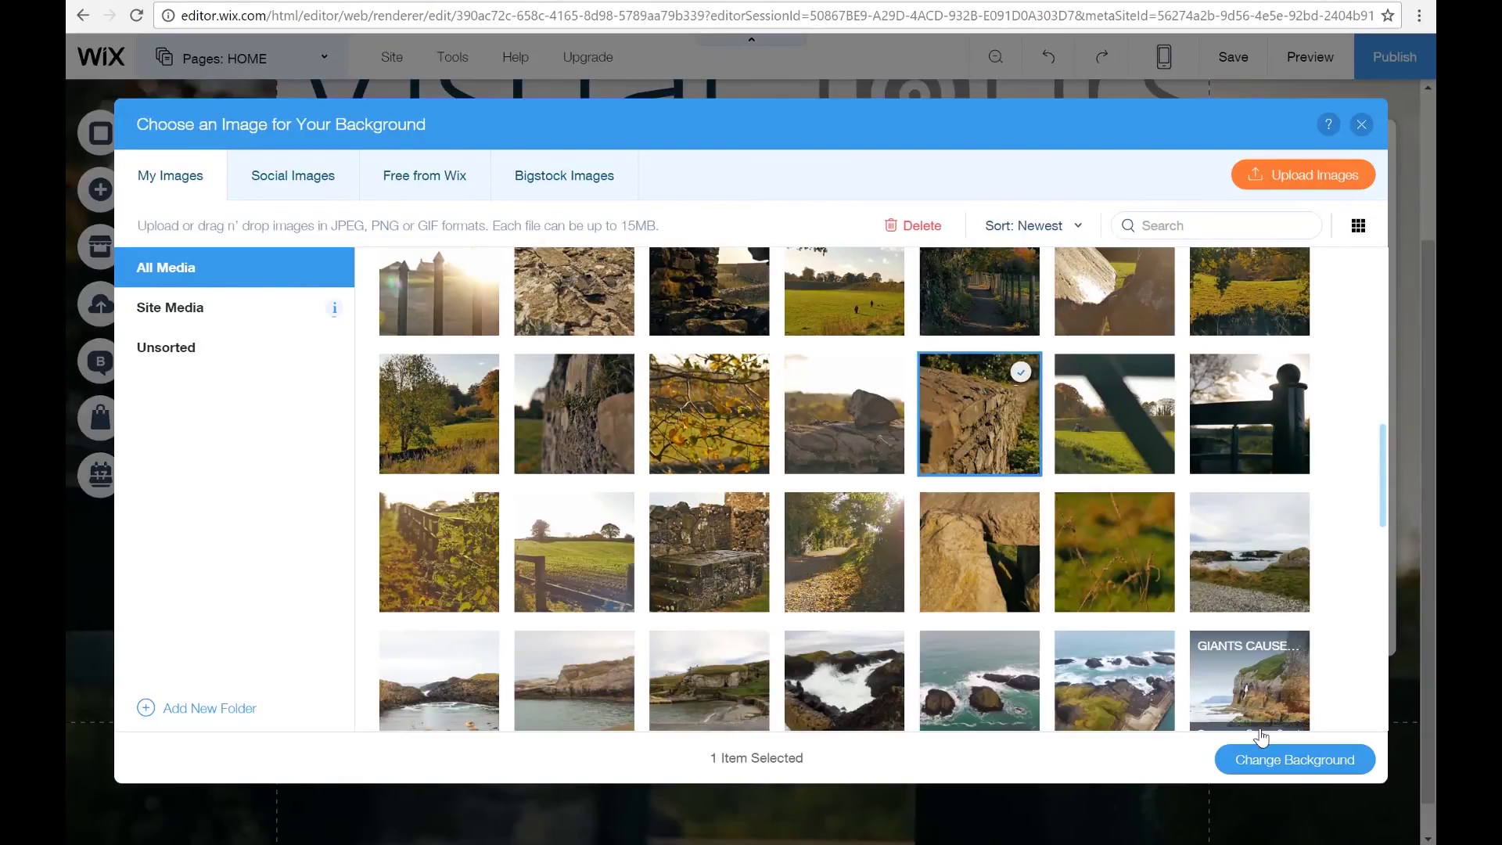
{"action": "left_click", "coordinate": [1280, 761]}
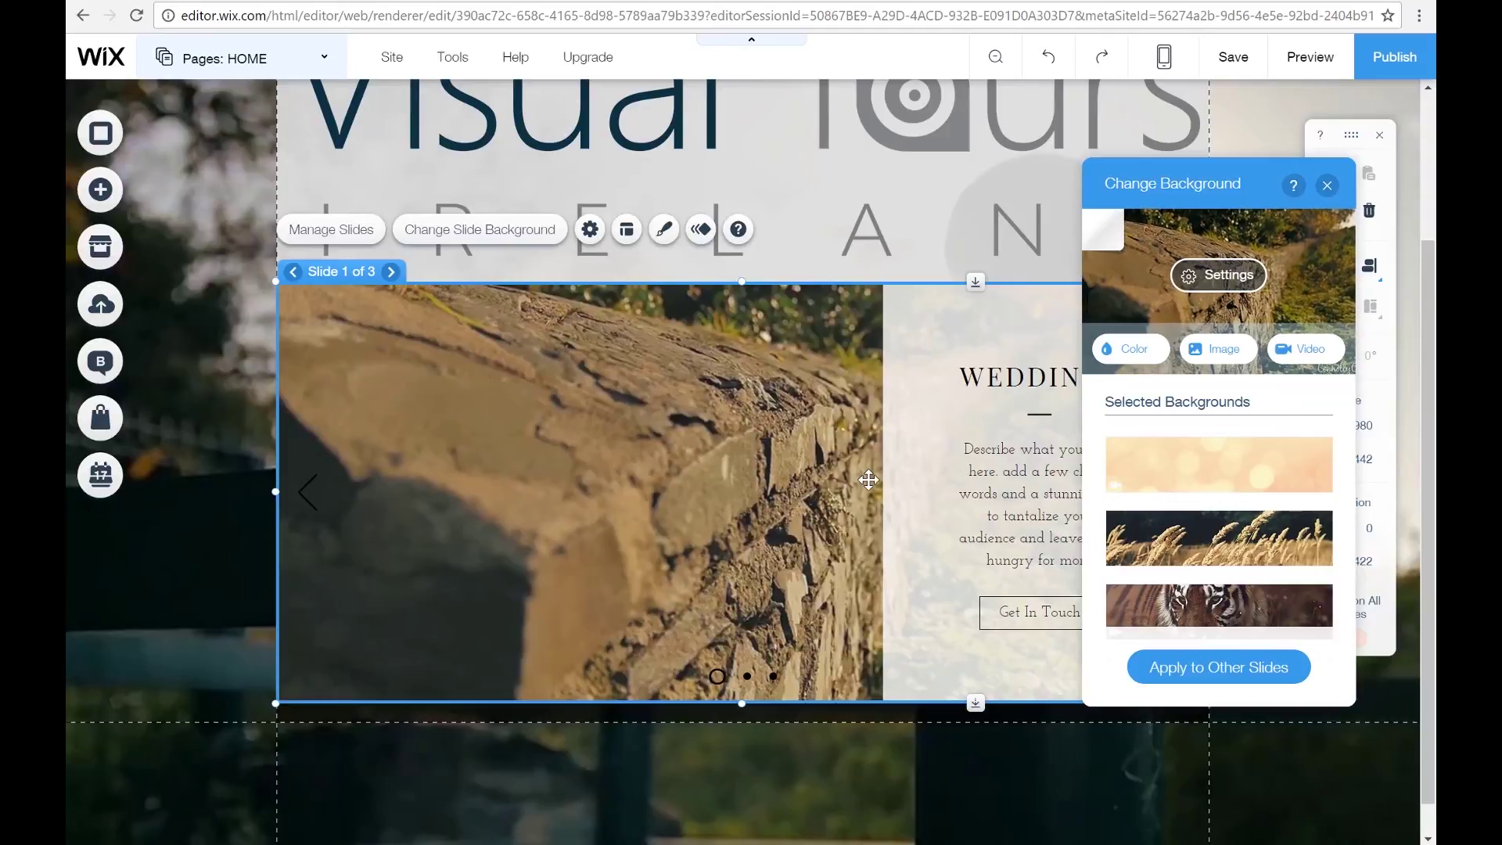
- Try the Original Size and Tile scaling options on the slide's background image, and set it back to Scale to Fill
{"action": "left_click", "coordinate": [1218, 275]}
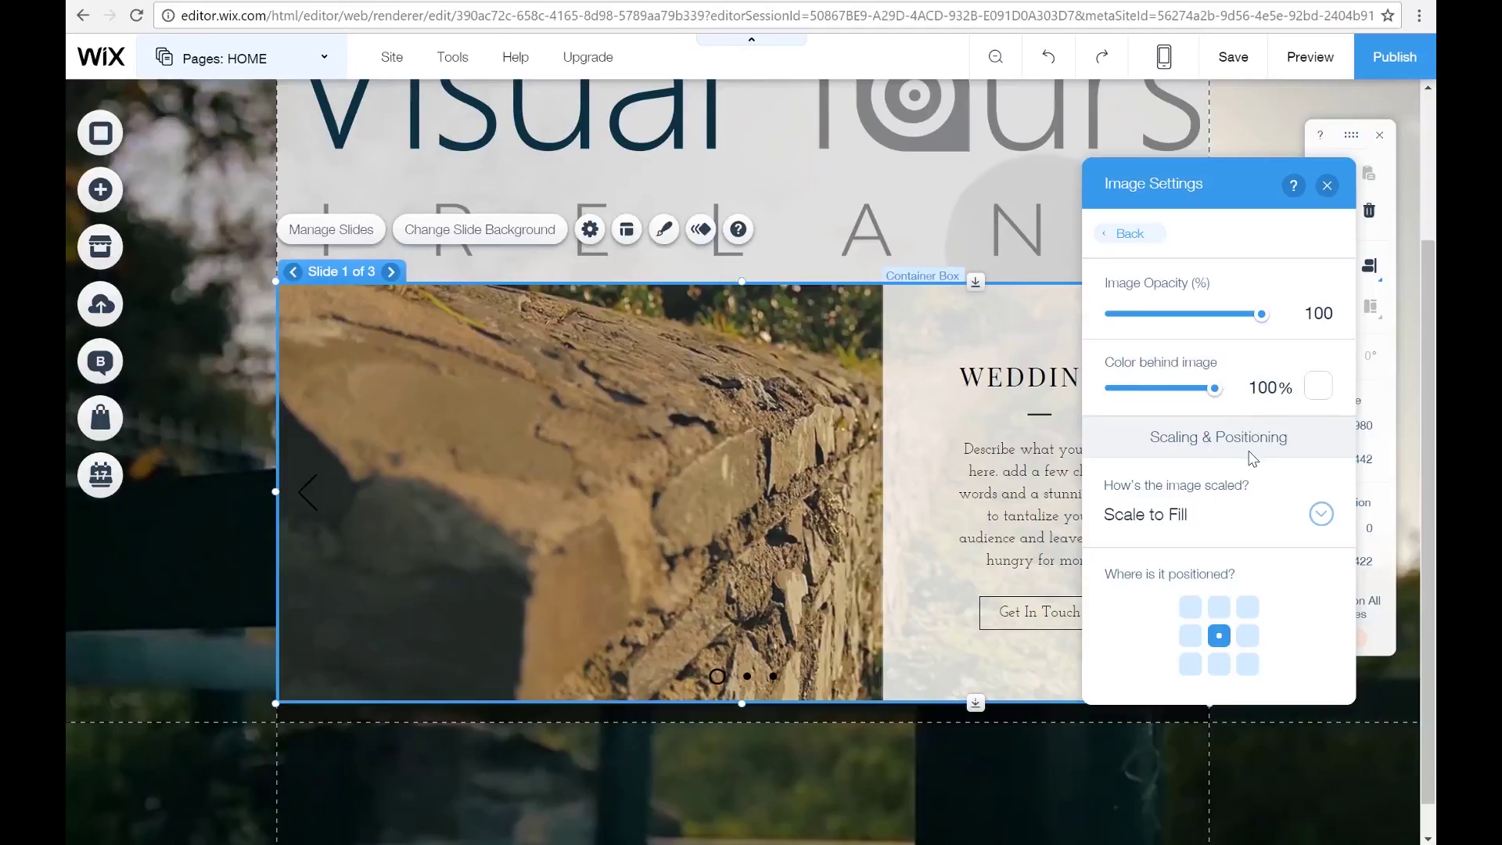
{"action": "left_click", "coordinate": [1319, 517]}
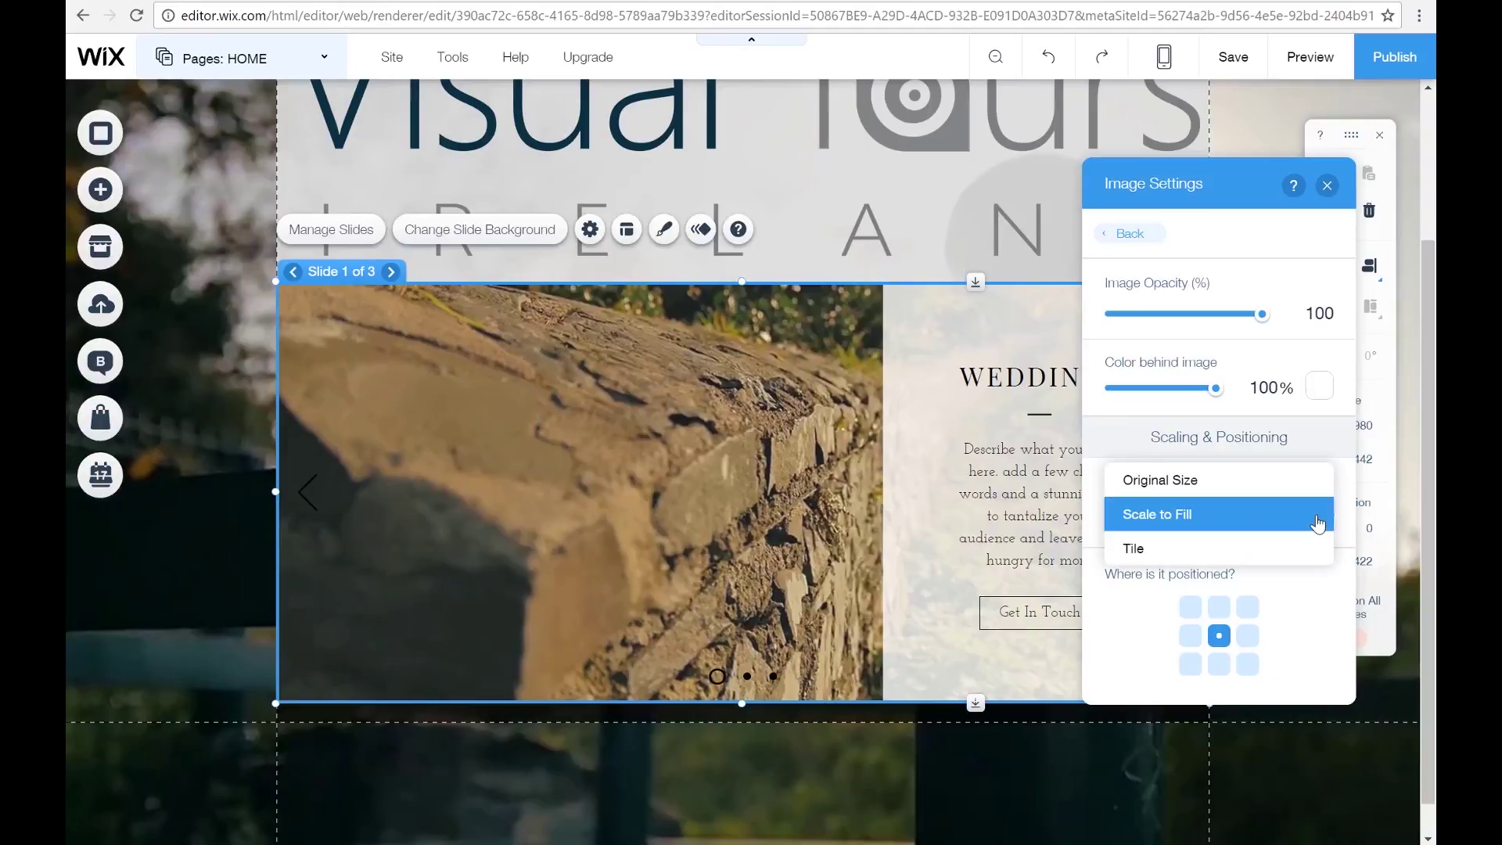
{"action": "left_click", "coordinate": [1249, 484]}
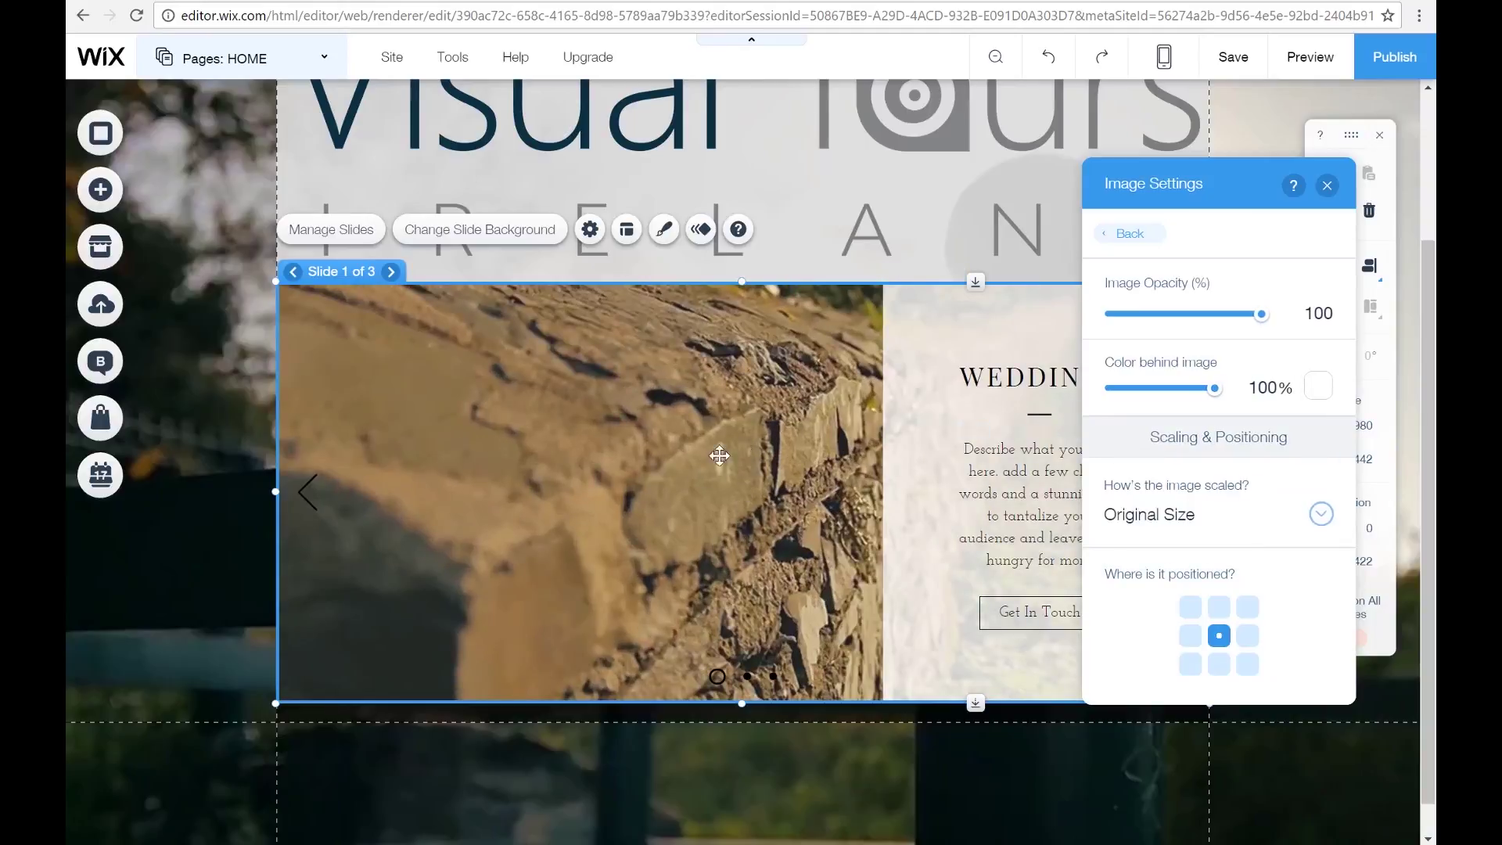
{"action": "left_click", "coordinate": [1317, 515]}
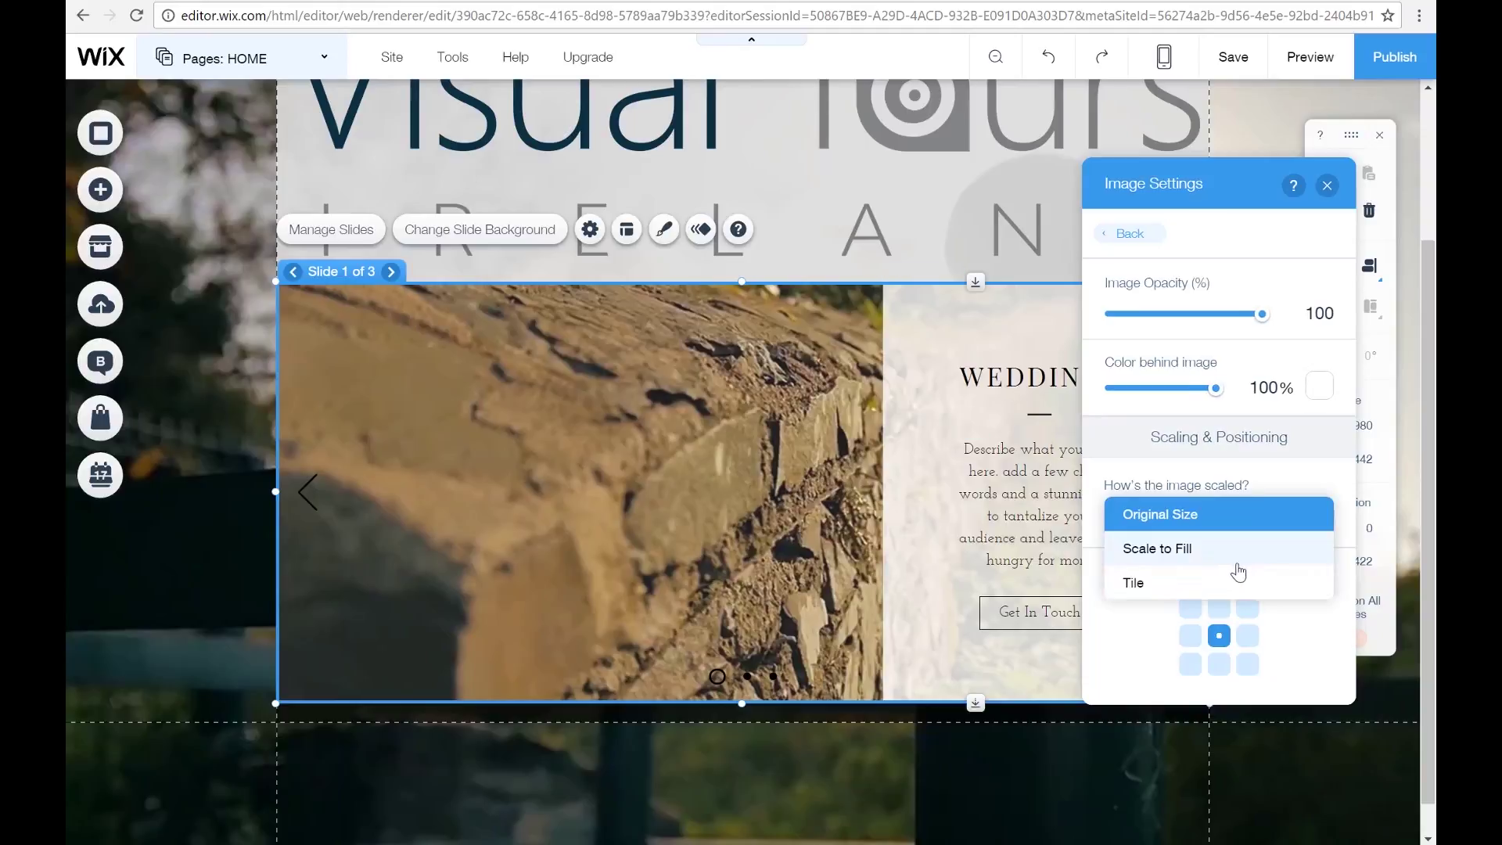
{"action": "left_click", "coordinate": [1233, 582]}
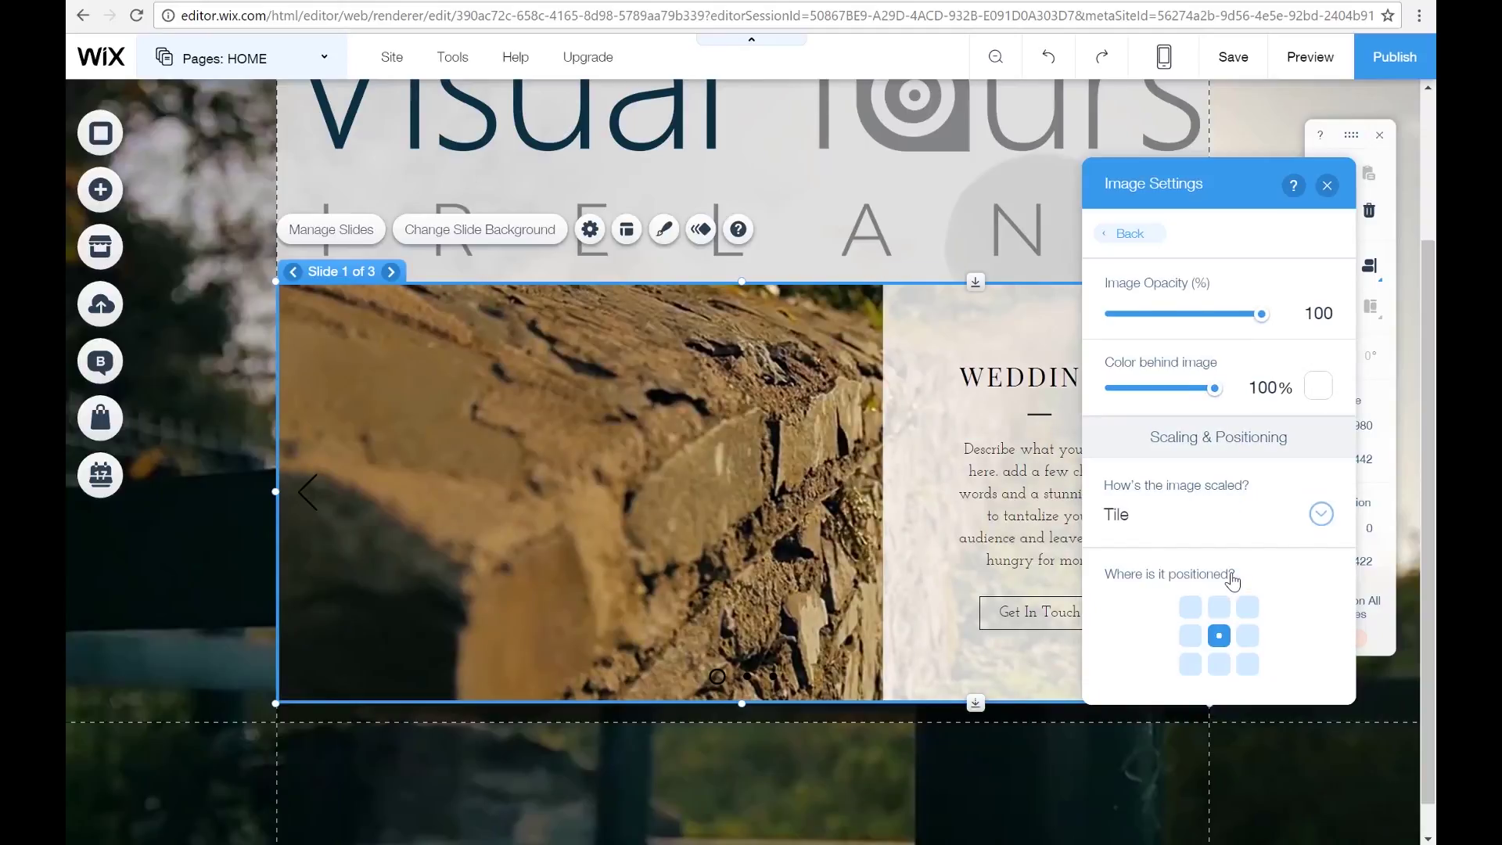
{"action": "left_click", "coordinate": [1322, 518]}
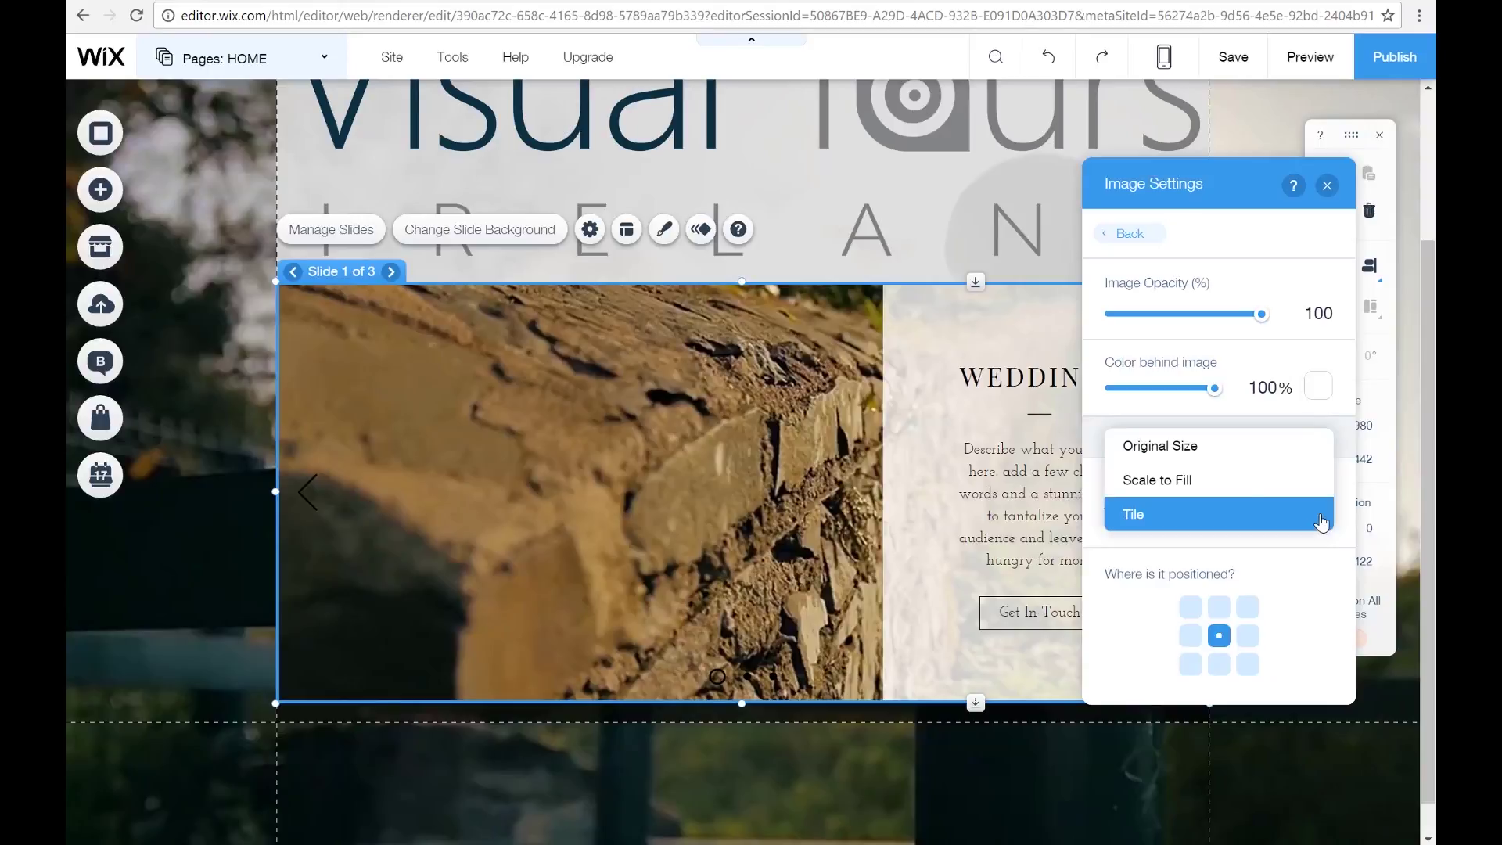
{"action": "left_click", "coordinate": [1256, 481]}
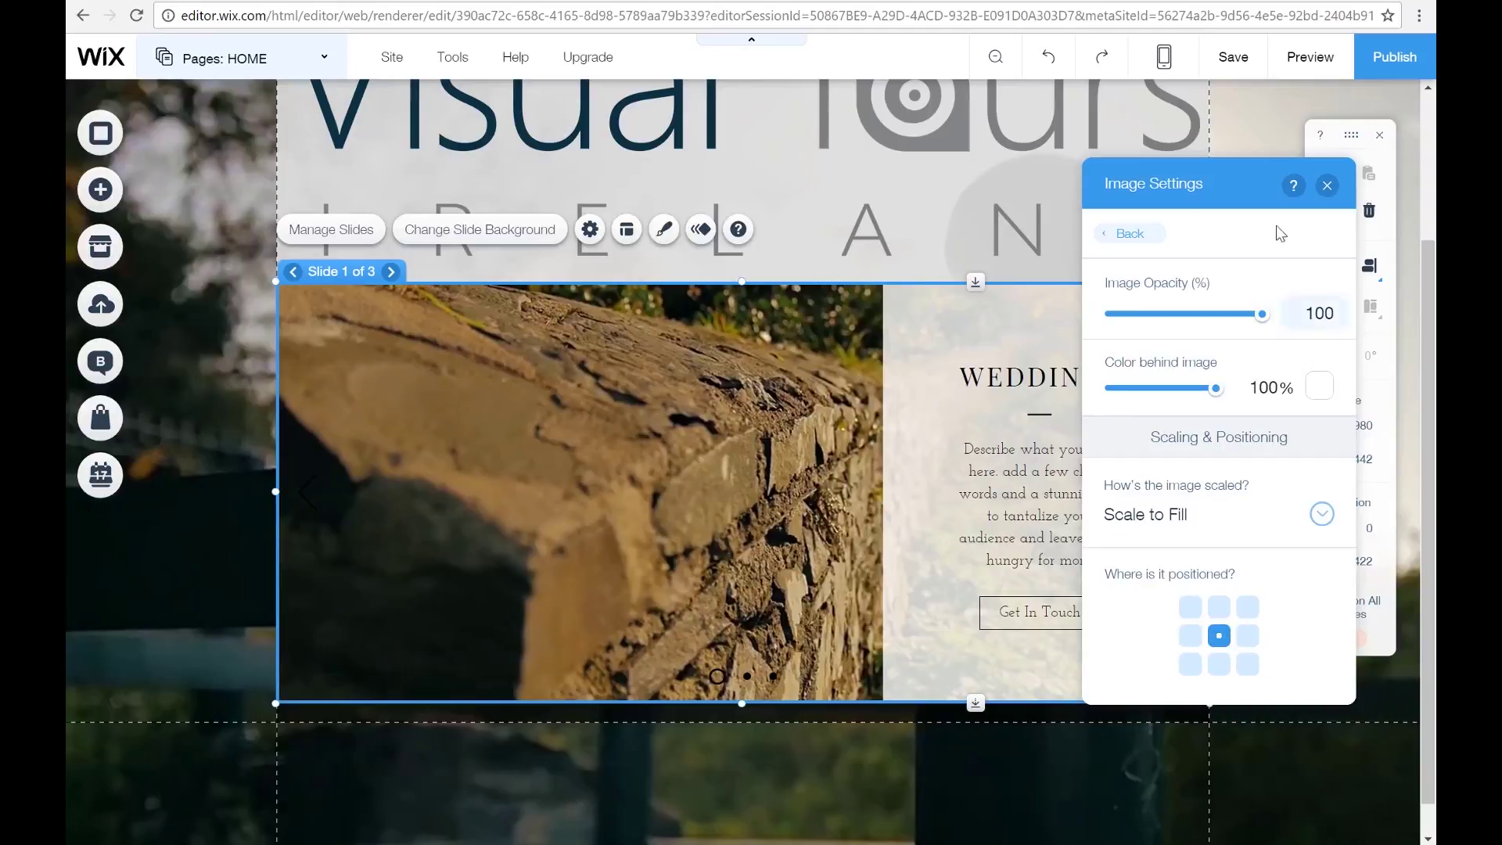
{"action": "left_click", "coordinate": [1328, 187]}
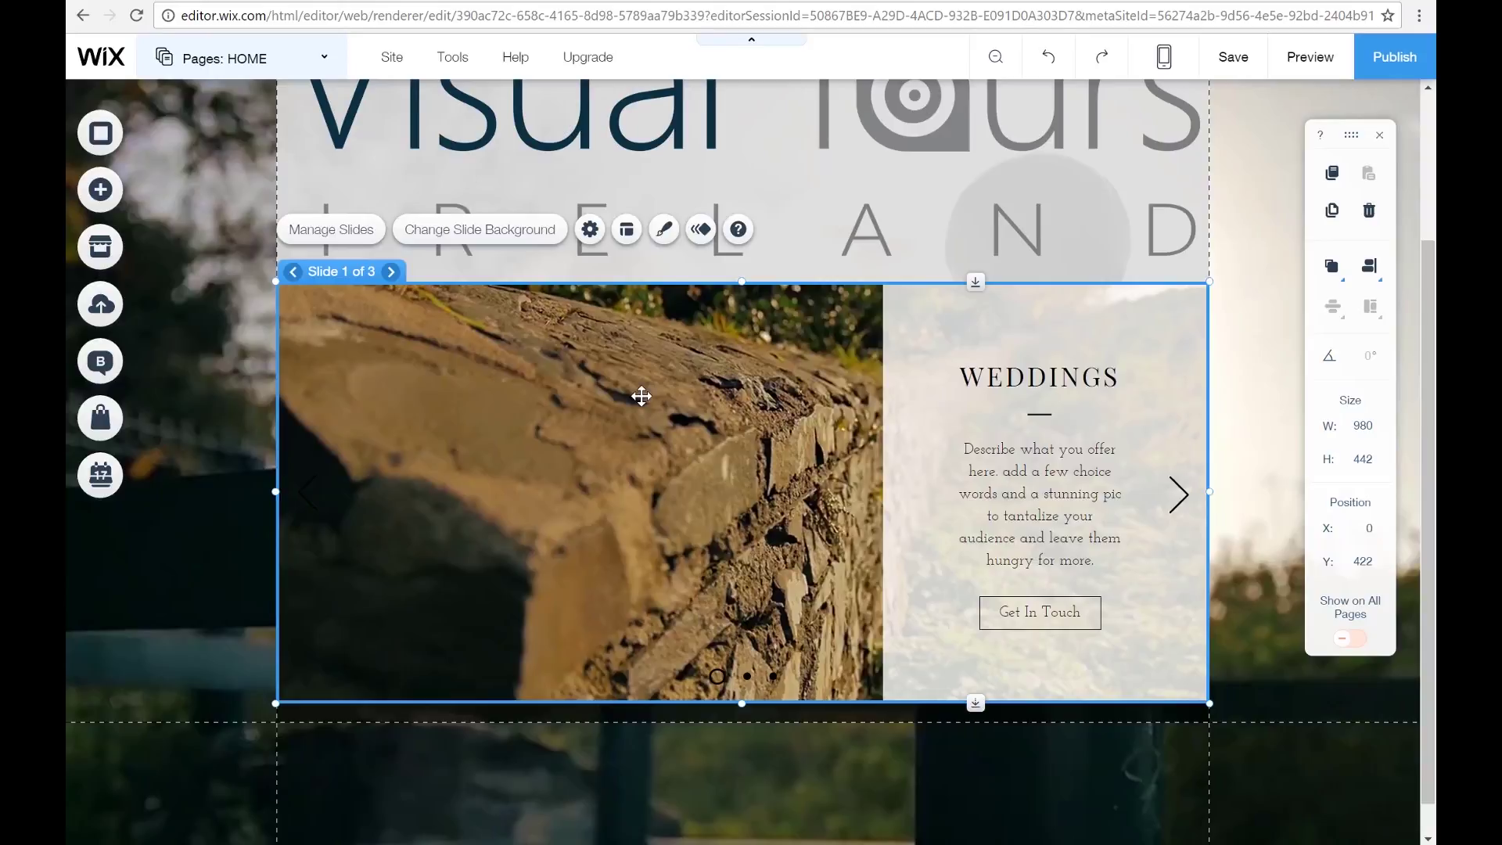
- Review the slideshow's autoplay, slide interval, transition effect, duration and start direction settings
{"action": "left_click", "coordinate": [591, 235]}
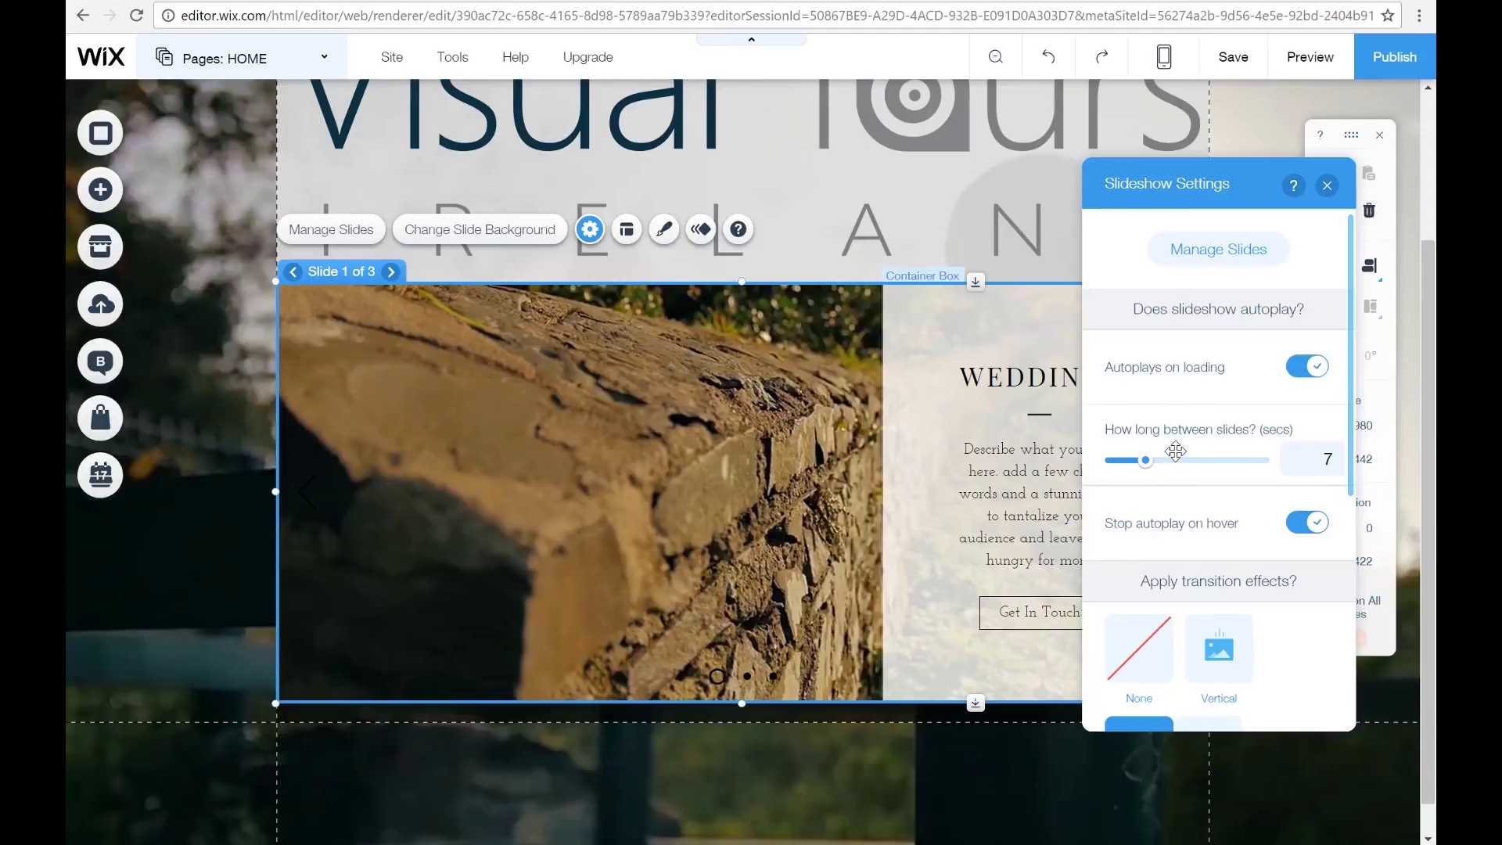
{"action": "left_click", "coordinate": [1305, 461]}
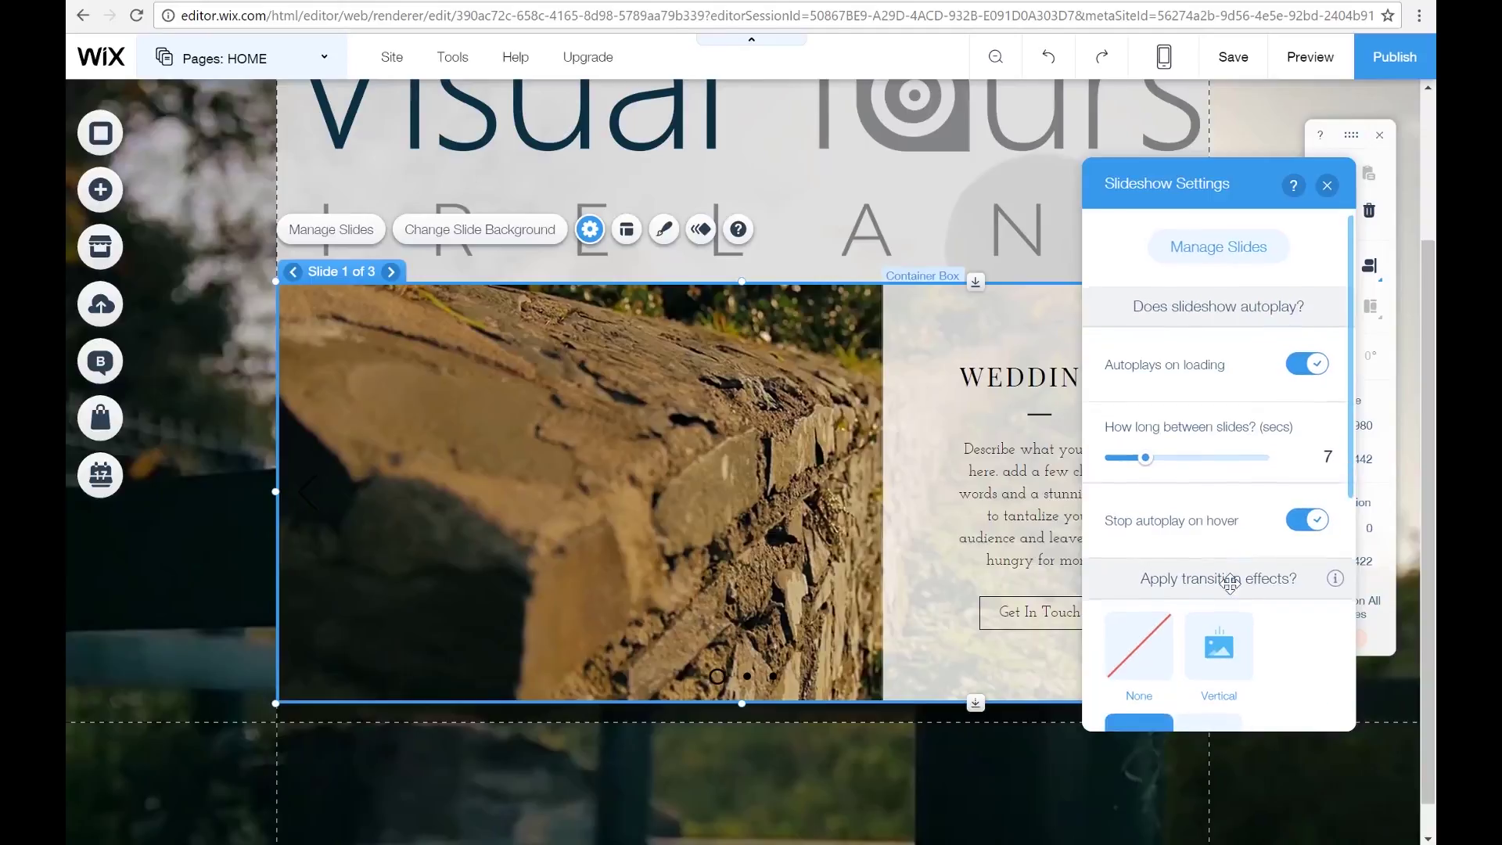
{"action": "scroll", "coordinate": [1230, 584], "scroll_direction": "down", "scroll_amount": 2}
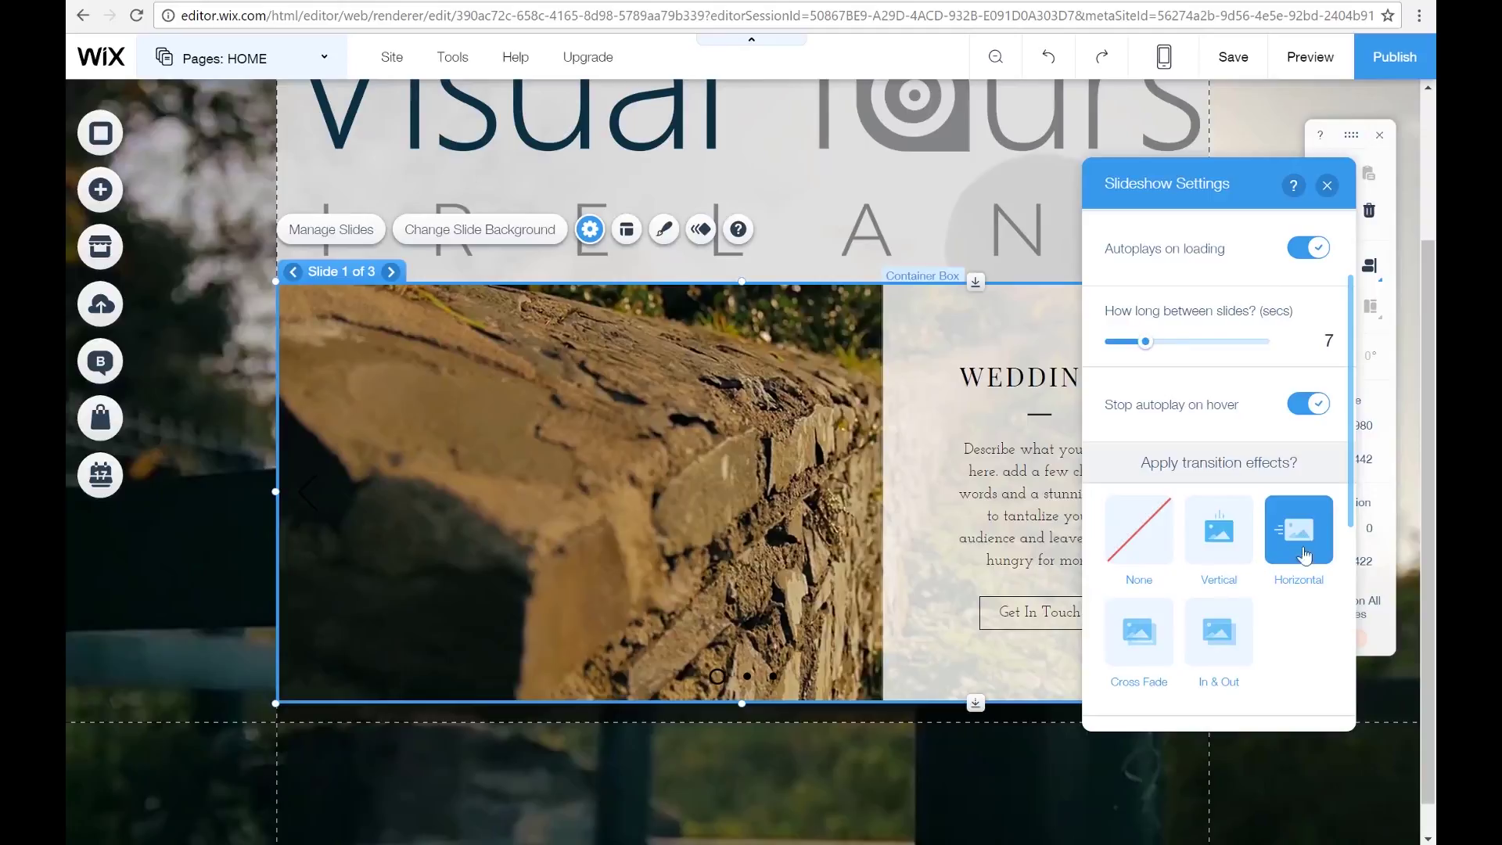
{"action": "scroll", "coordinate": [1290, 601], "scroll_direction": "down", "scroll_amount": 3}
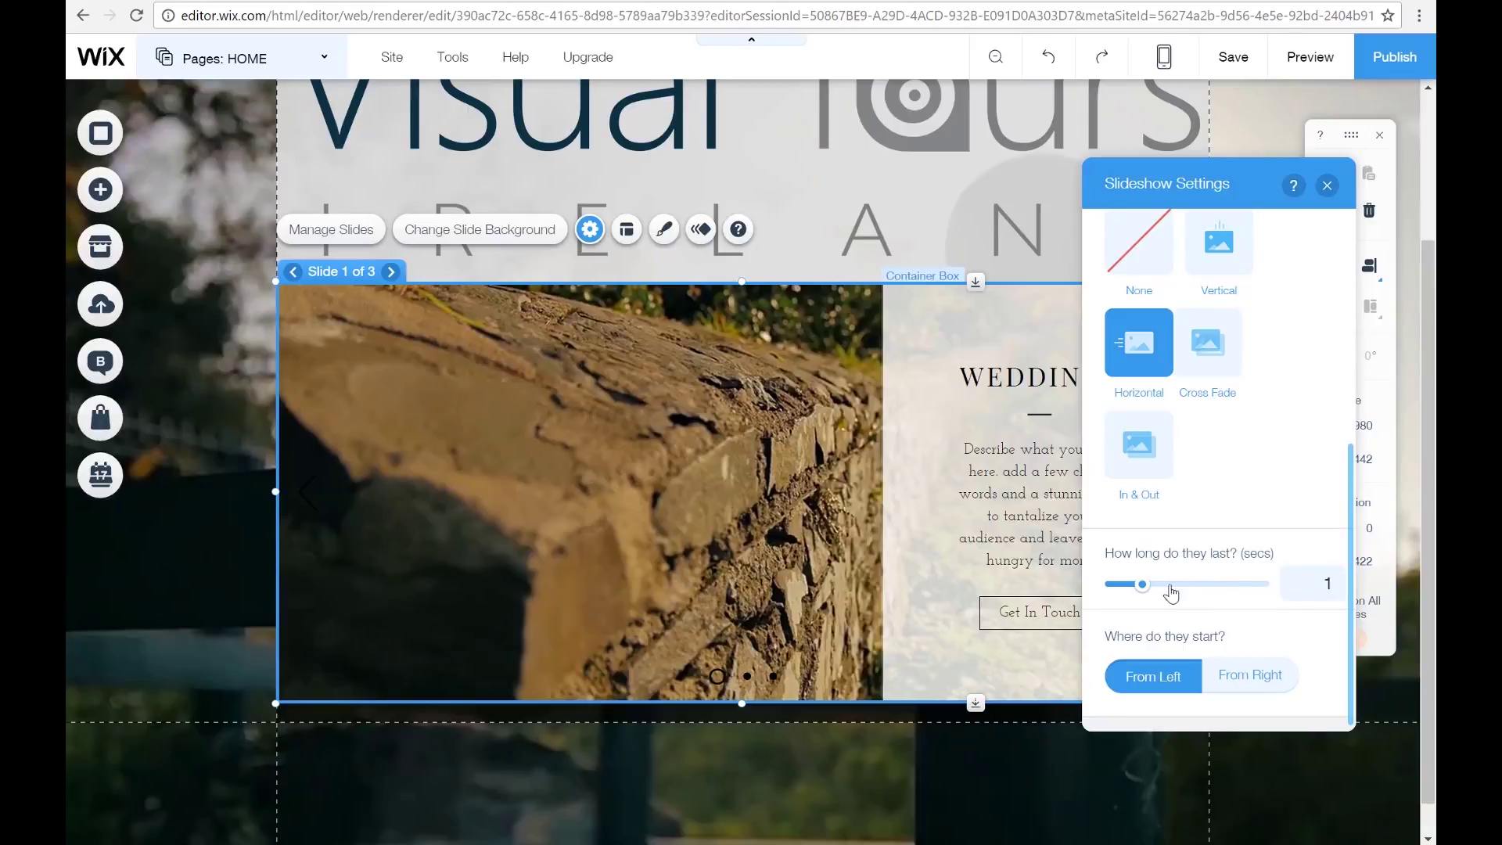
{"action": "left_click", "coordinate": [1334, 193]}
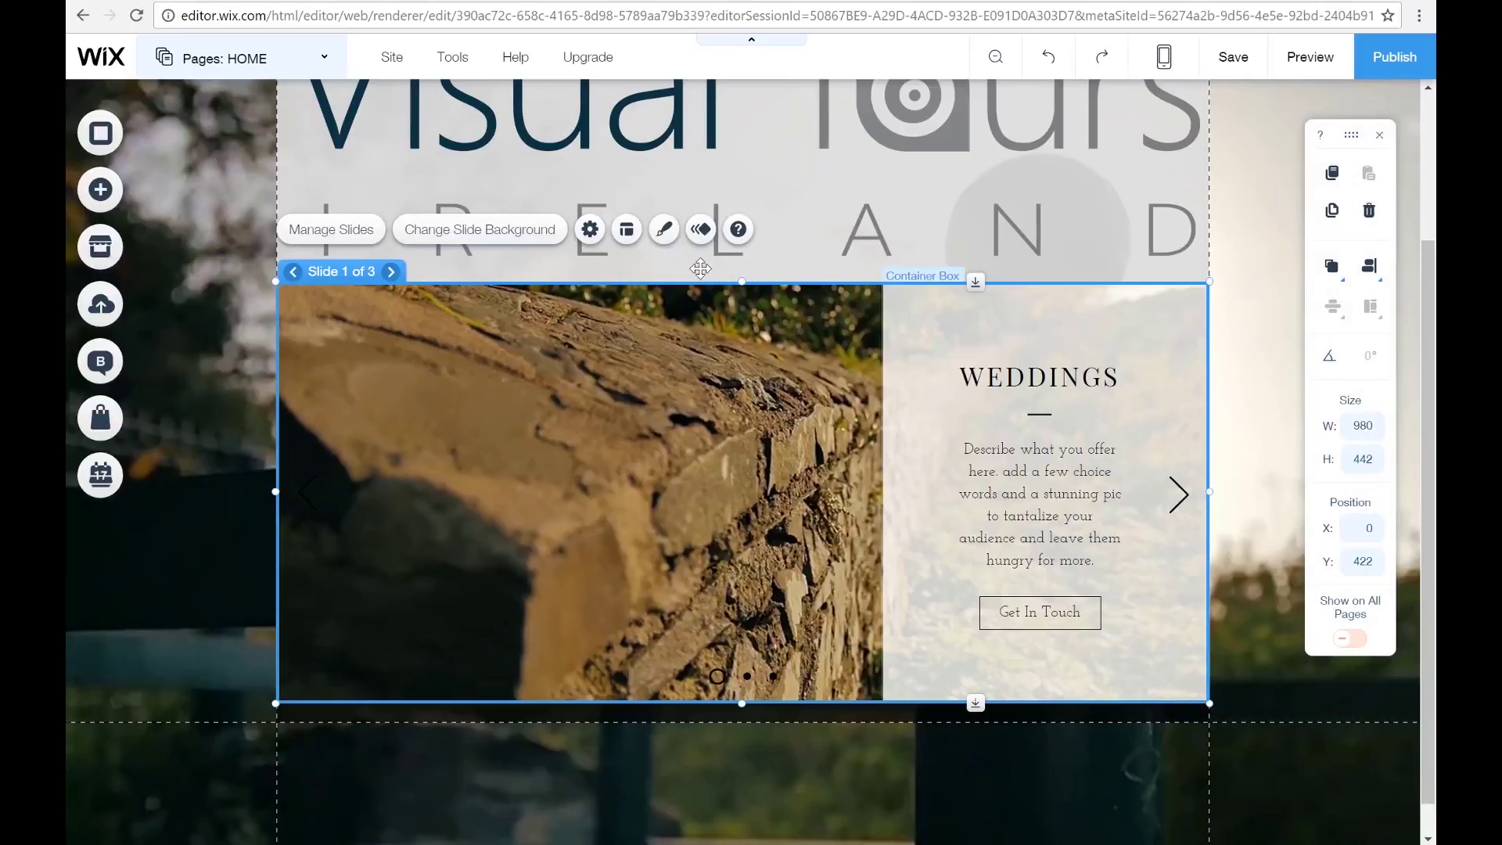
- Set the size of the slideshow's navigation arrows to 29 px, and check the remaining layout options
{"action": "left_click", "coordinate": [629, 231]}
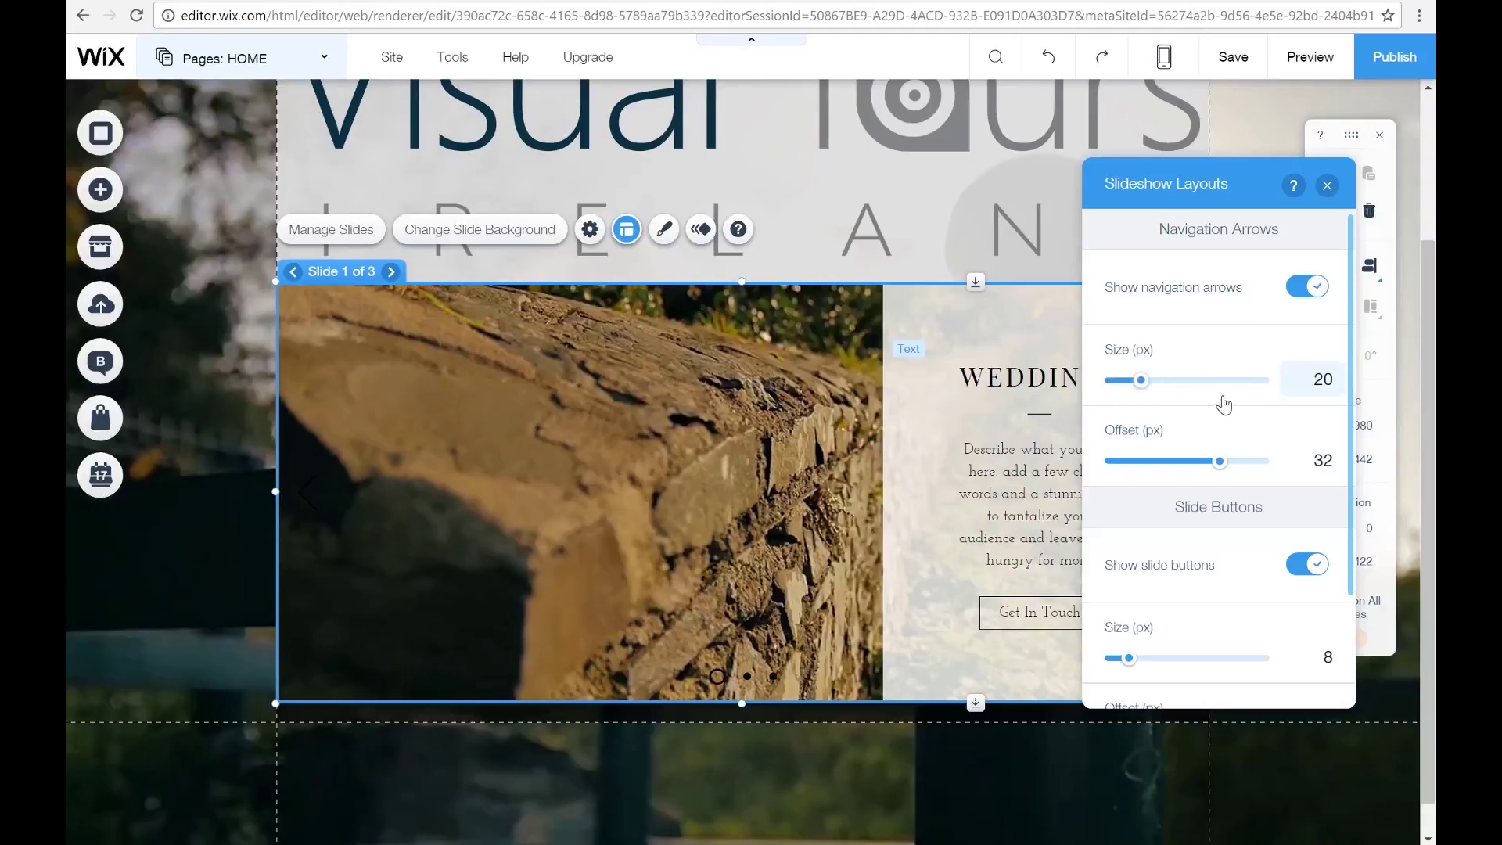
{"action": "left_click", "coordinate": [1244, 382]}
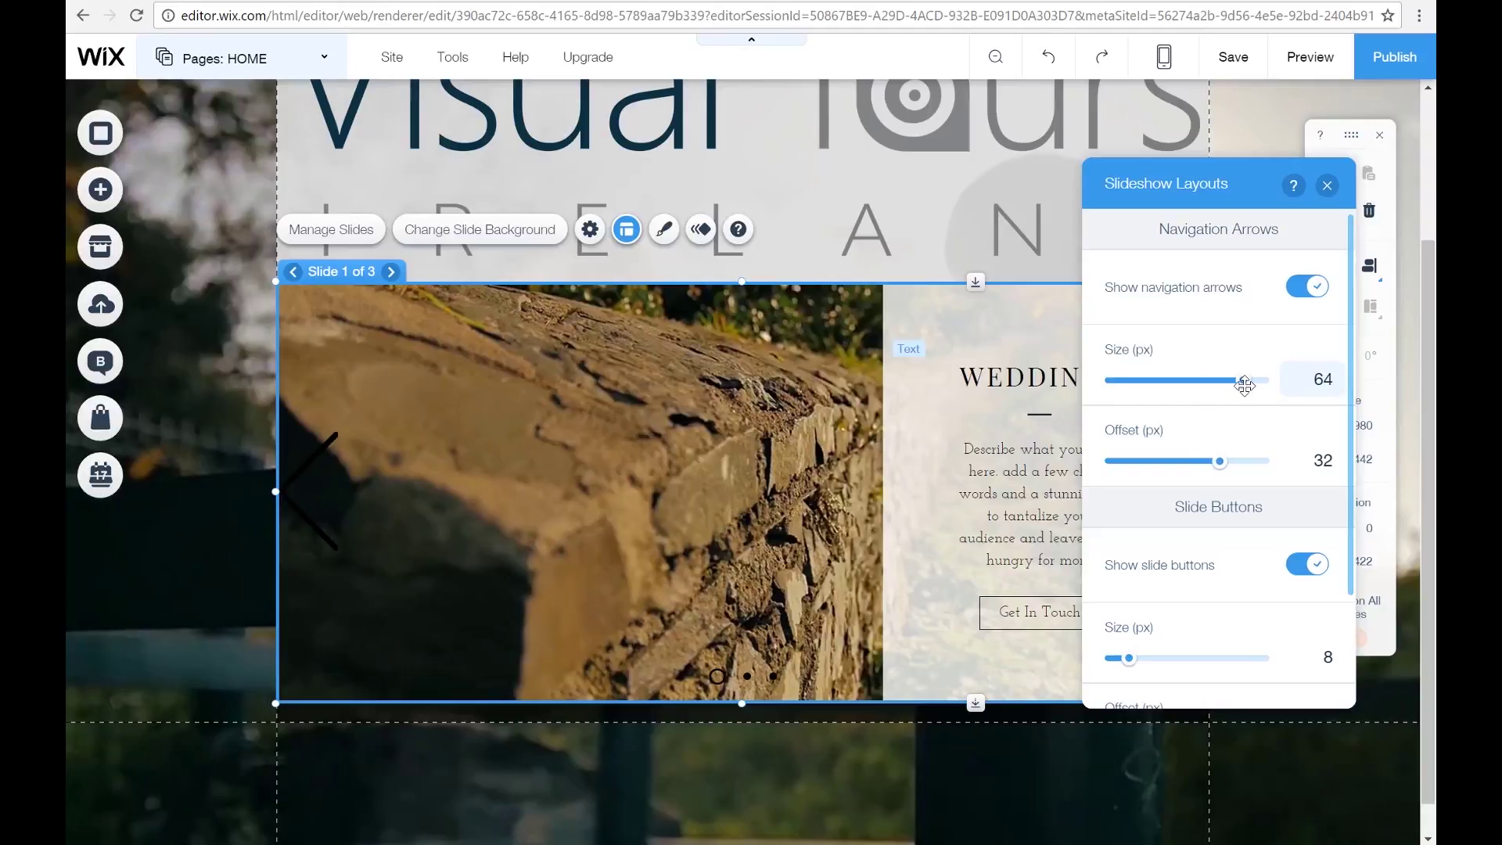
{"action": "left_click_drag", "start_coordinate": [1244, 385], "coordinate": [1163, 390]}
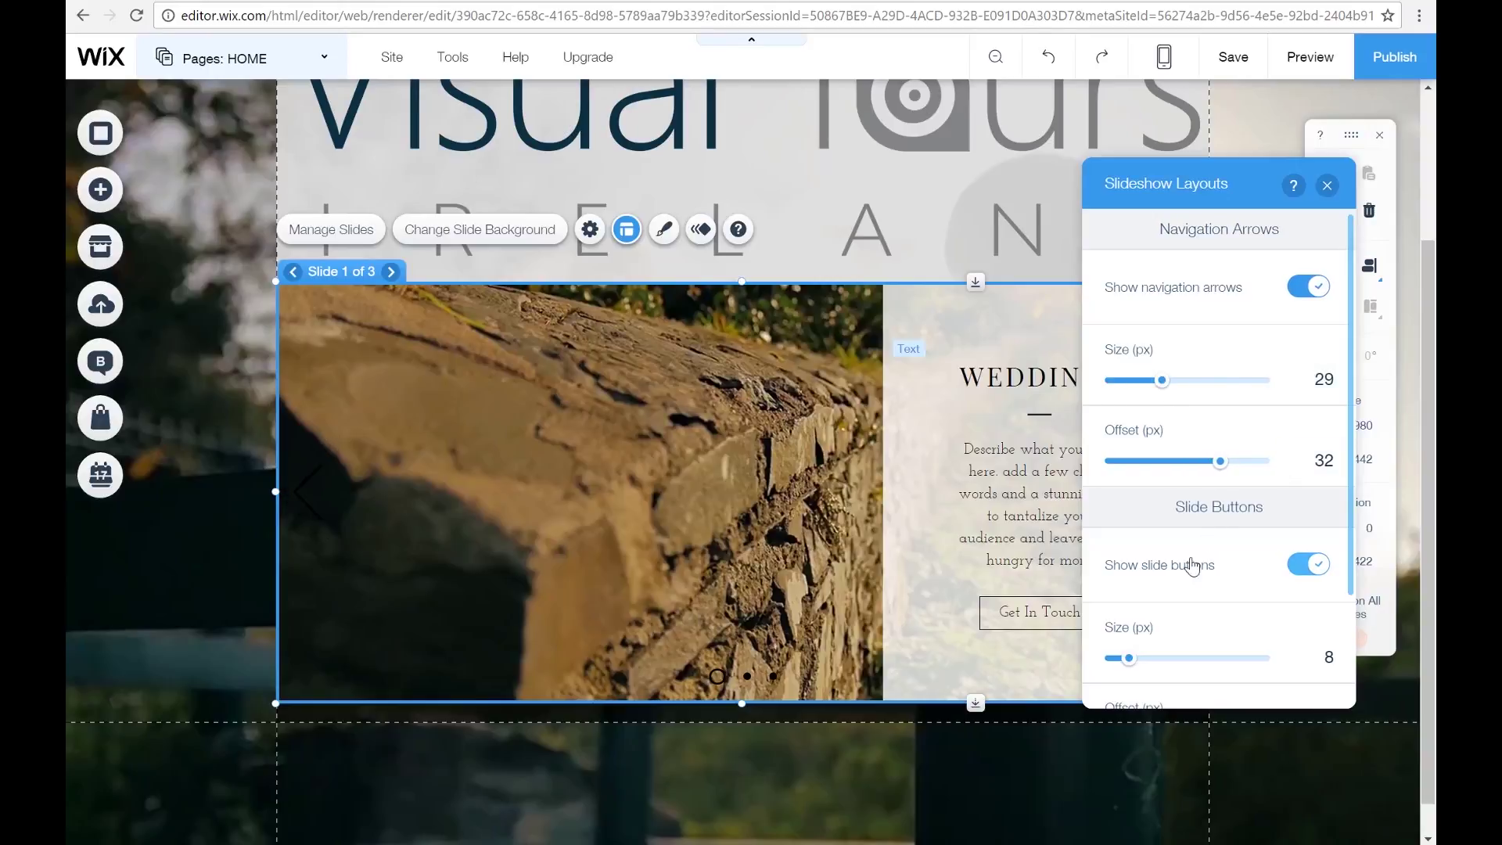
{"action": "scroll", "coordinate": [1191, 557], "scroll_direction": "down", "scroll_amount": 2}
{"action": "scroll", "coordinate": [1190, 557], "scroll_direction": "up", "scroll_amount": 2}
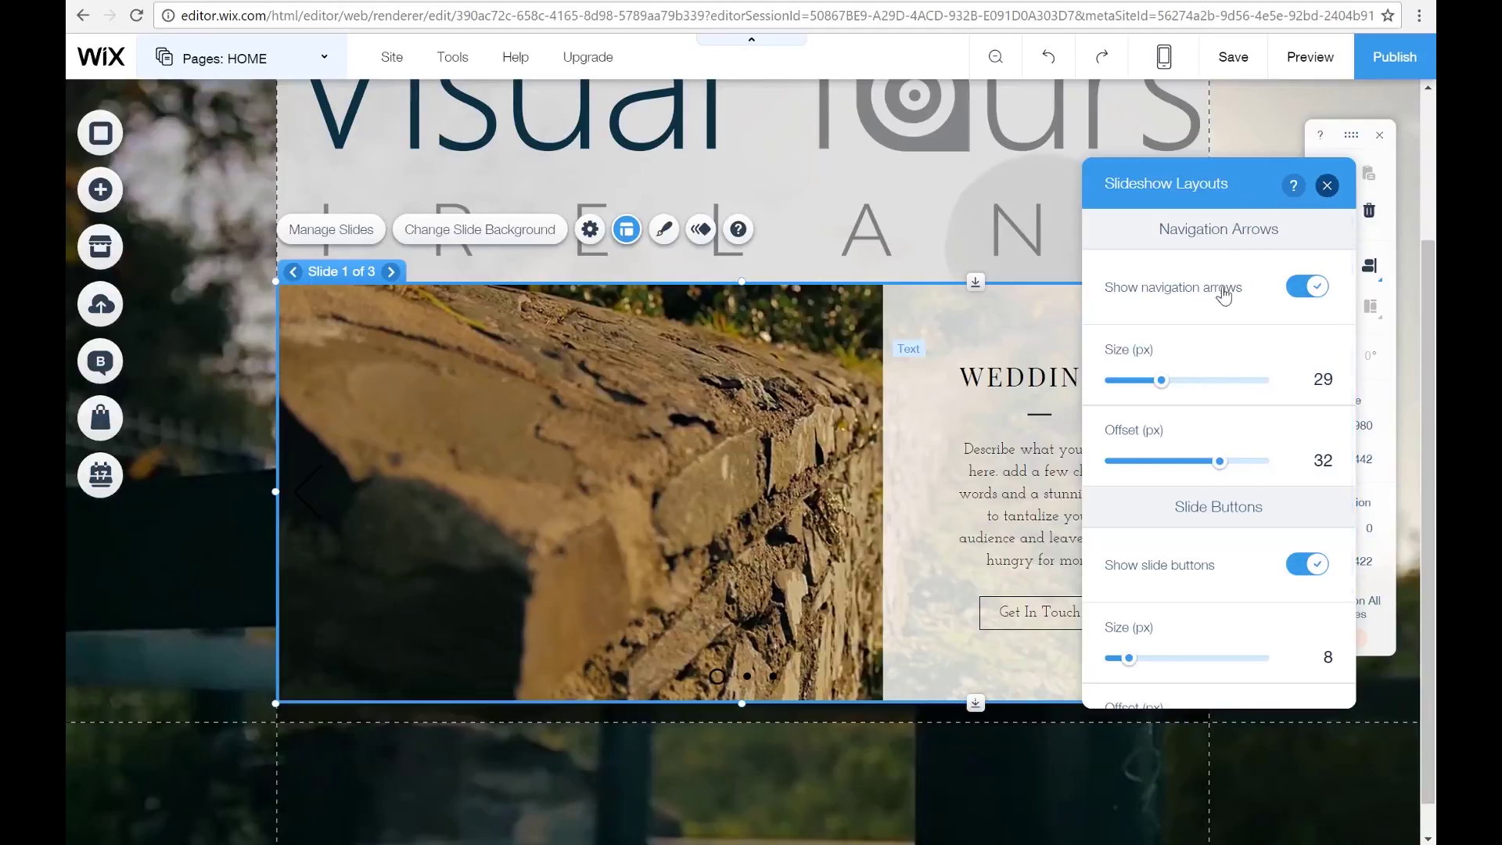
{"action": "left_click", "coordinate": [1325, 187]}
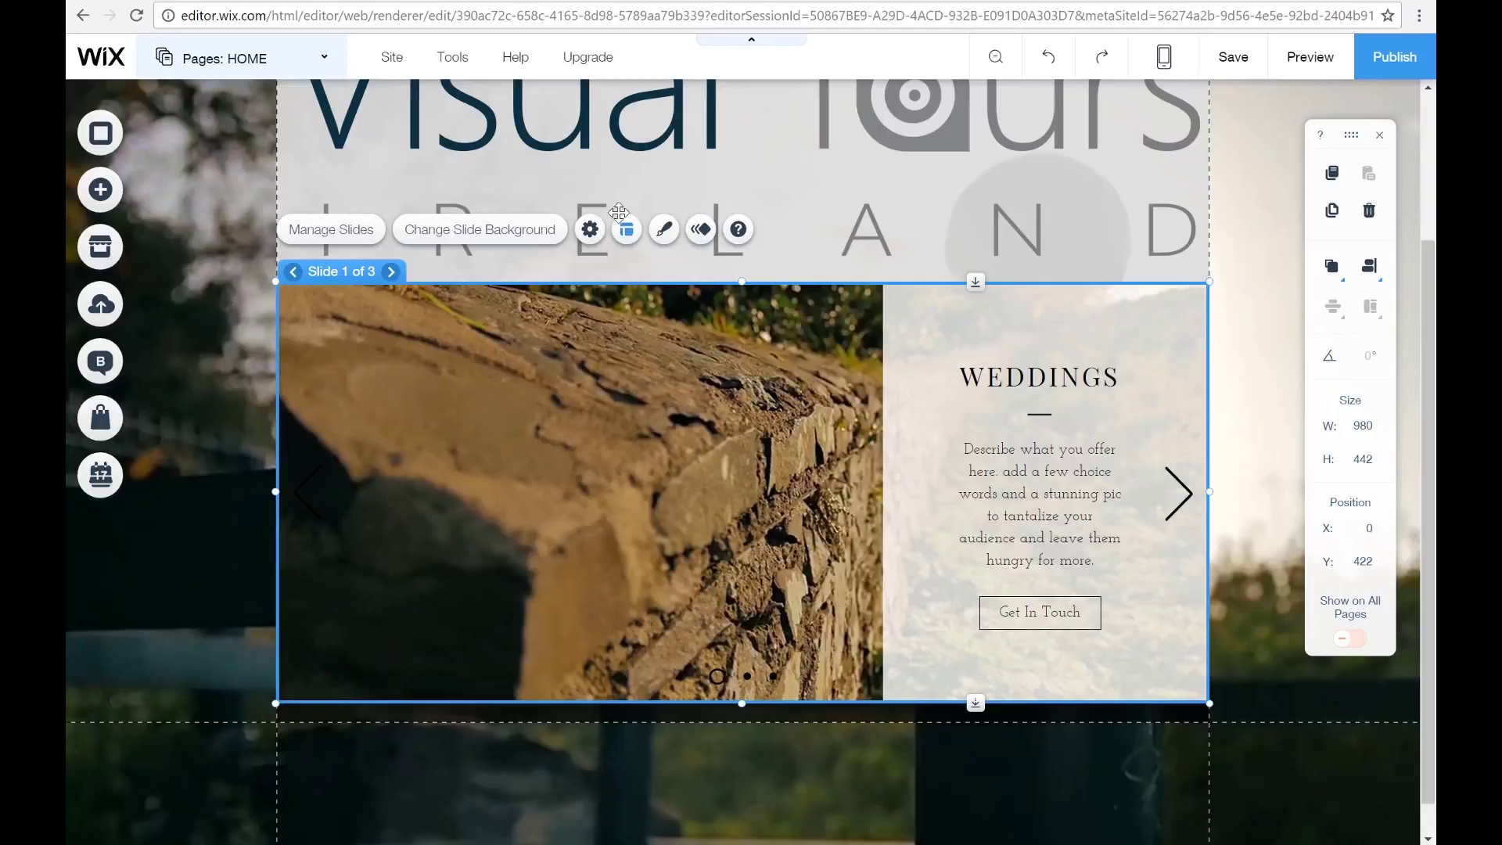
- Set the fill colour of the slideshow's slide buttons and navigation arrows to white (#FFFFFF)
{"action": "left_click", "coordinate": [663, 231]}
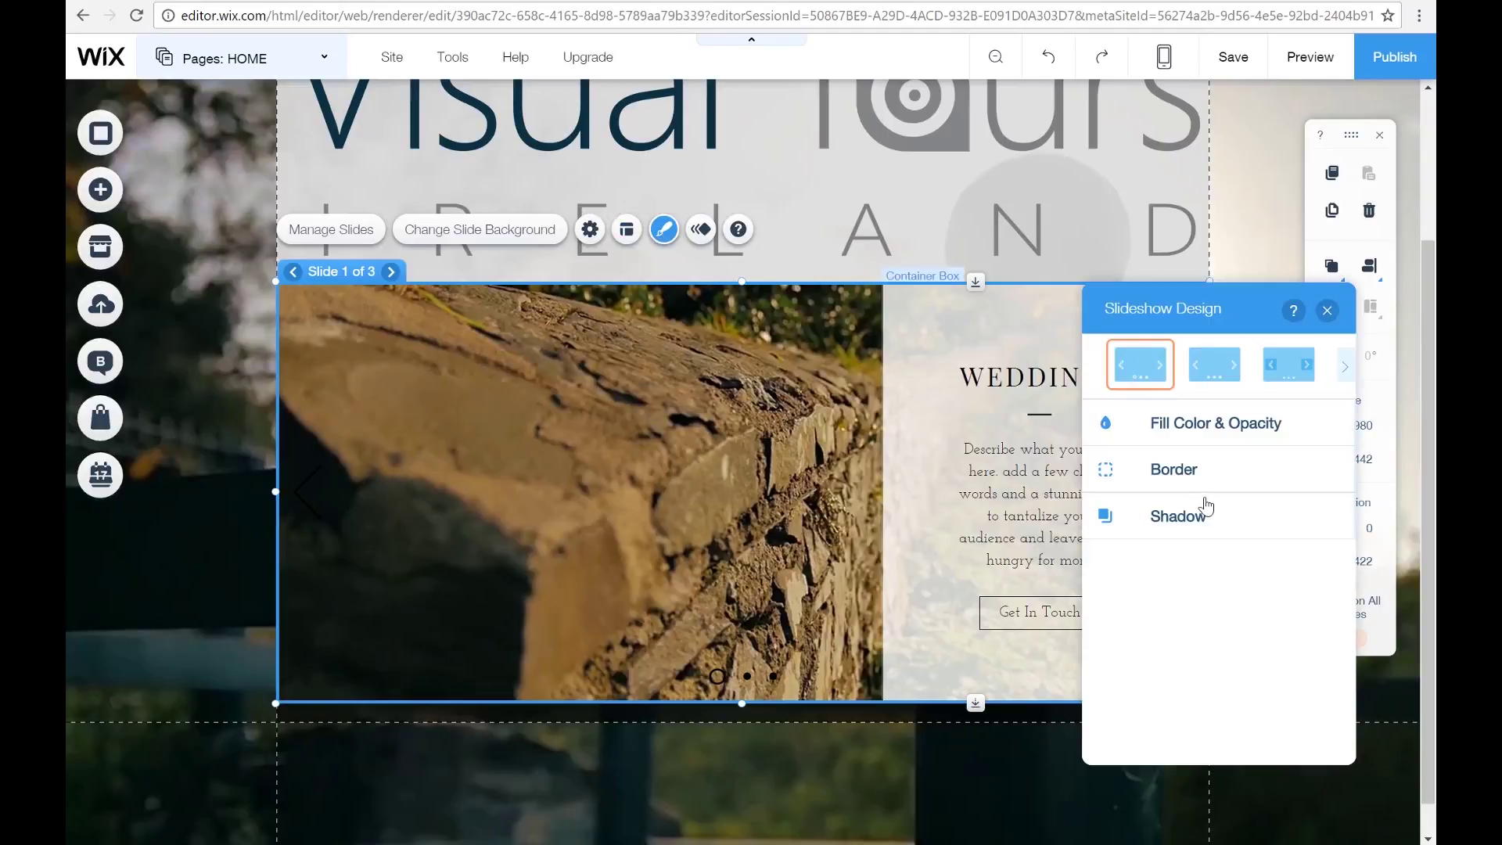
{"action": "left_click", "coordinate": [1211, 422]}
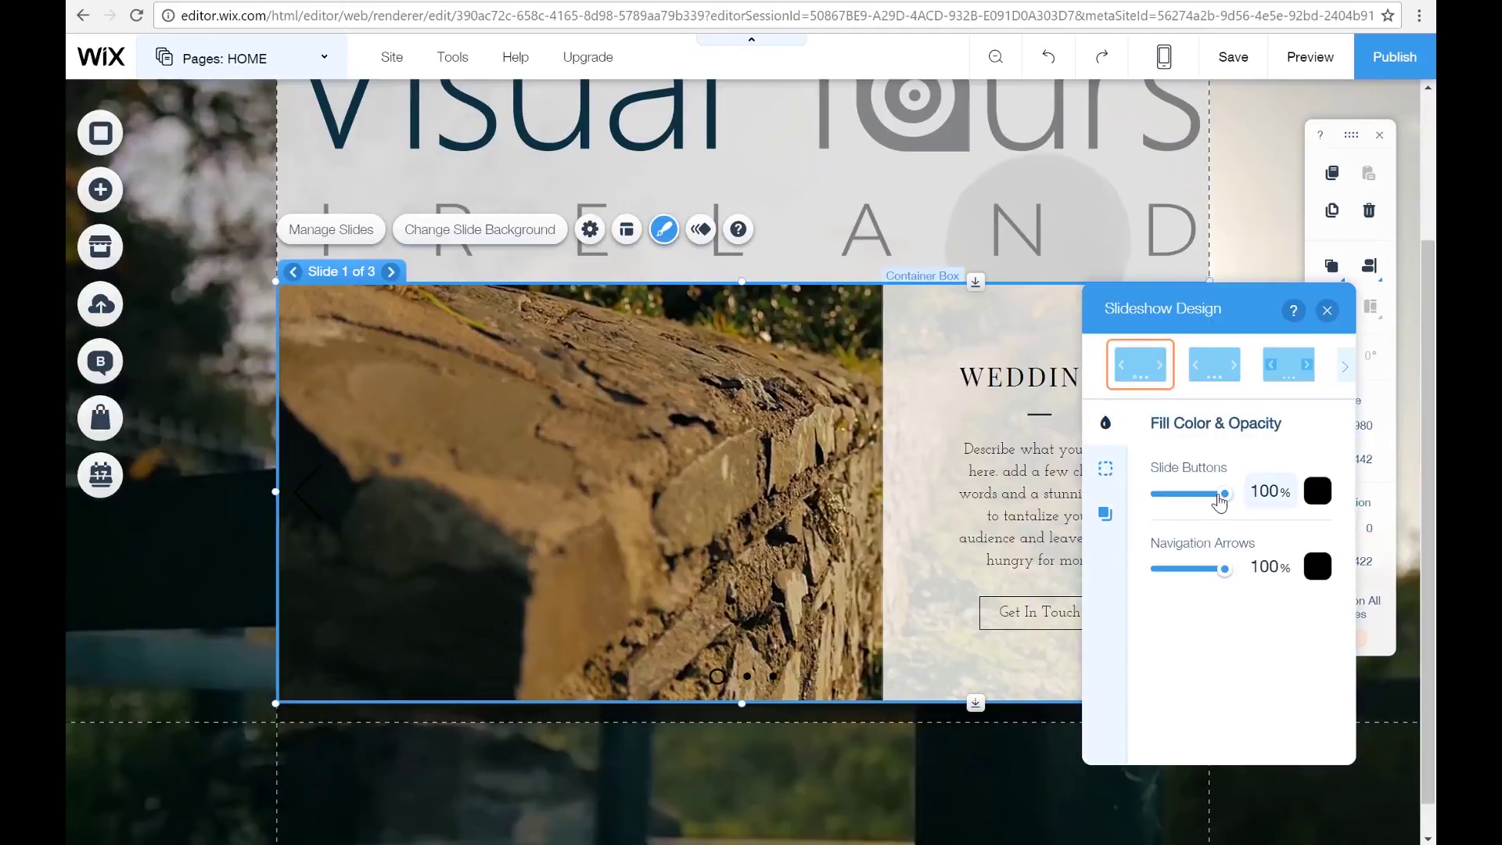
{"action": "left_click", "coordinate": [1311, 495]}
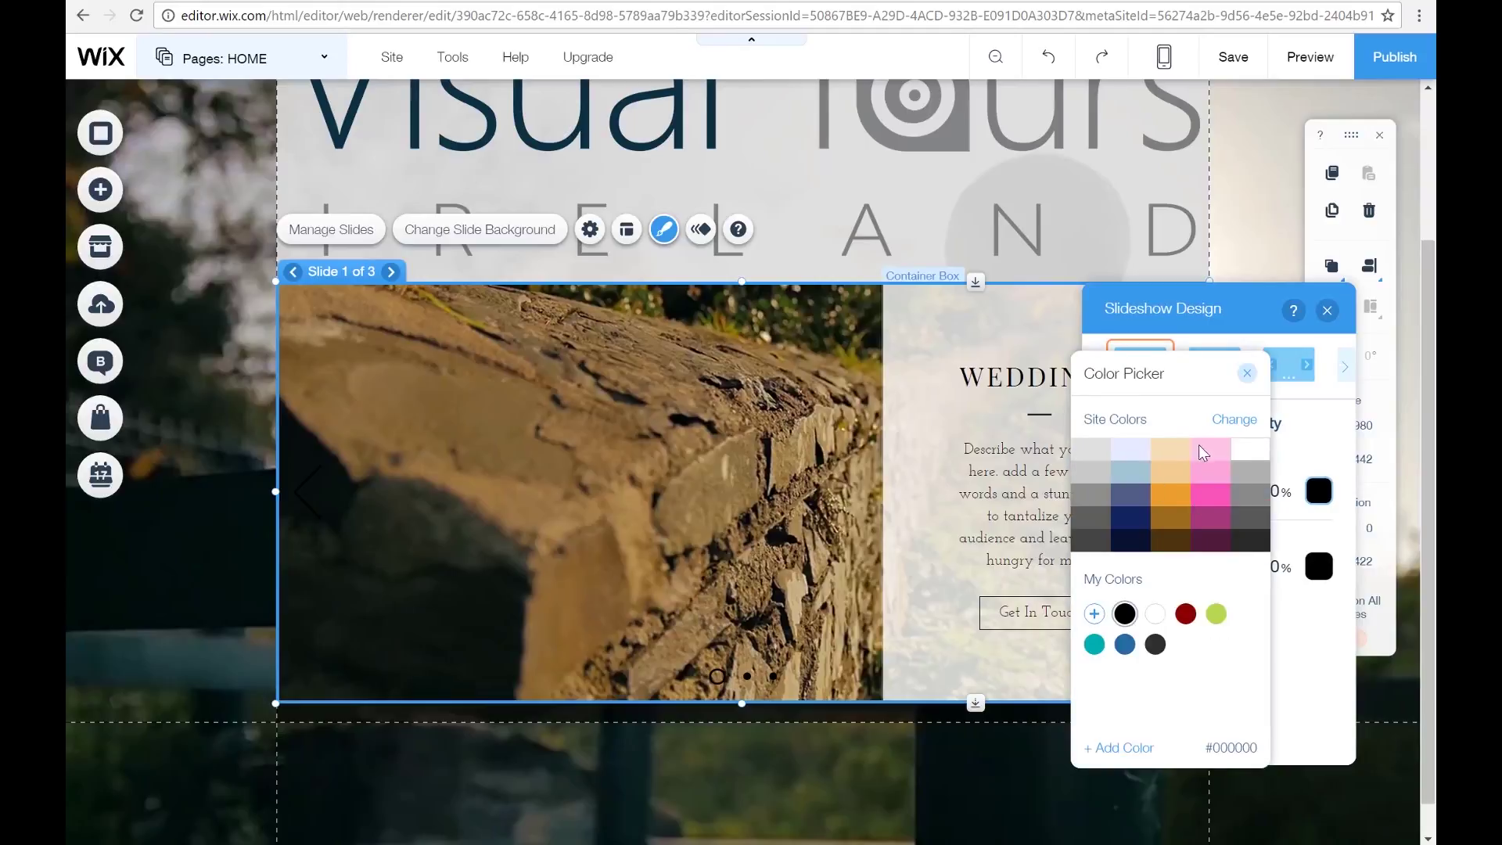
{"action": "left_click", "coordinate": [1252, 457]}
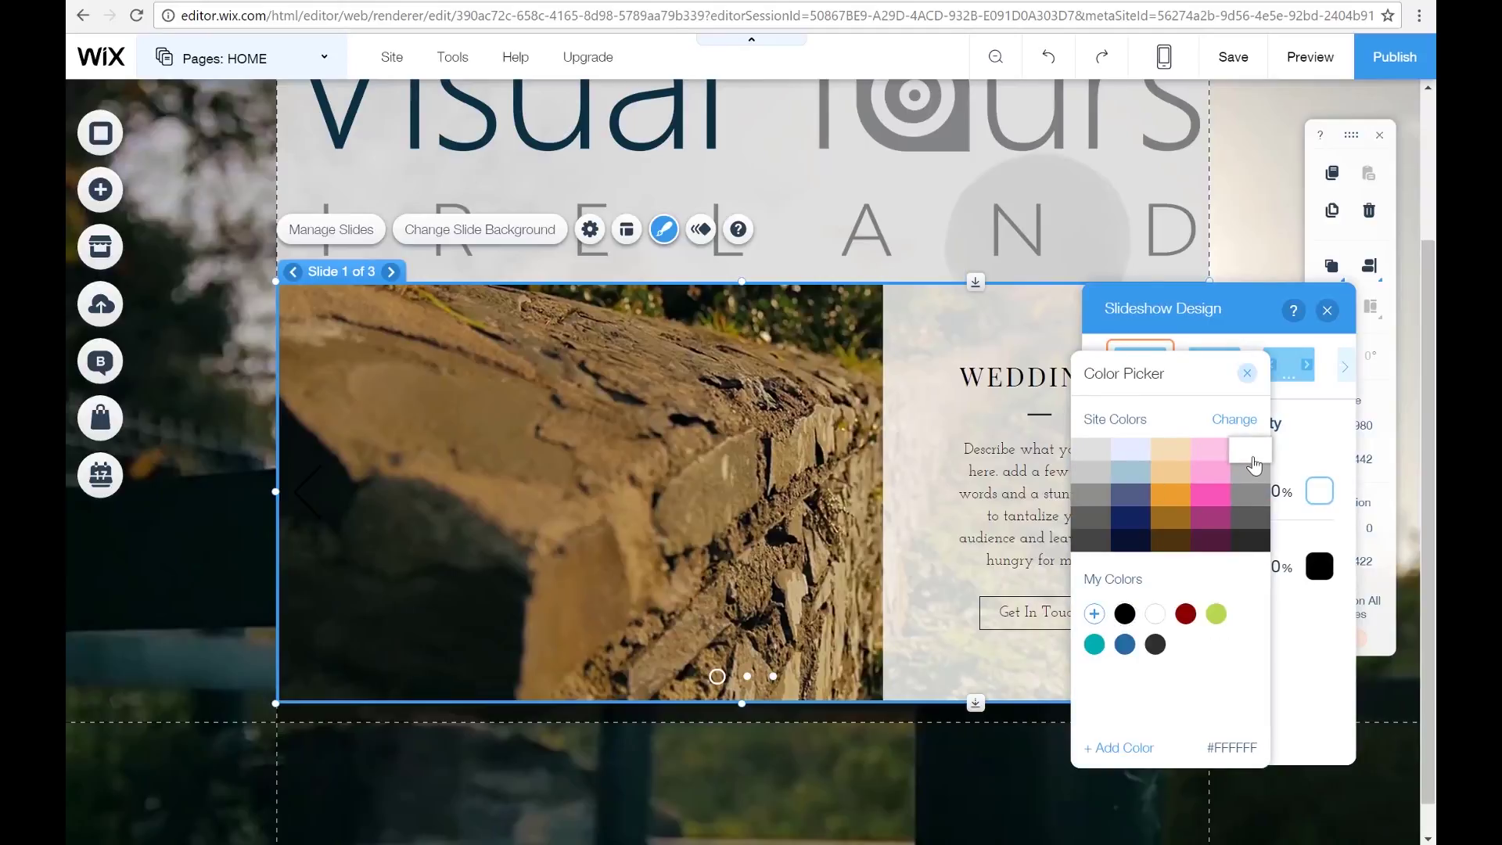
{"action": "left_click", "coordinate": [1248, 373]}
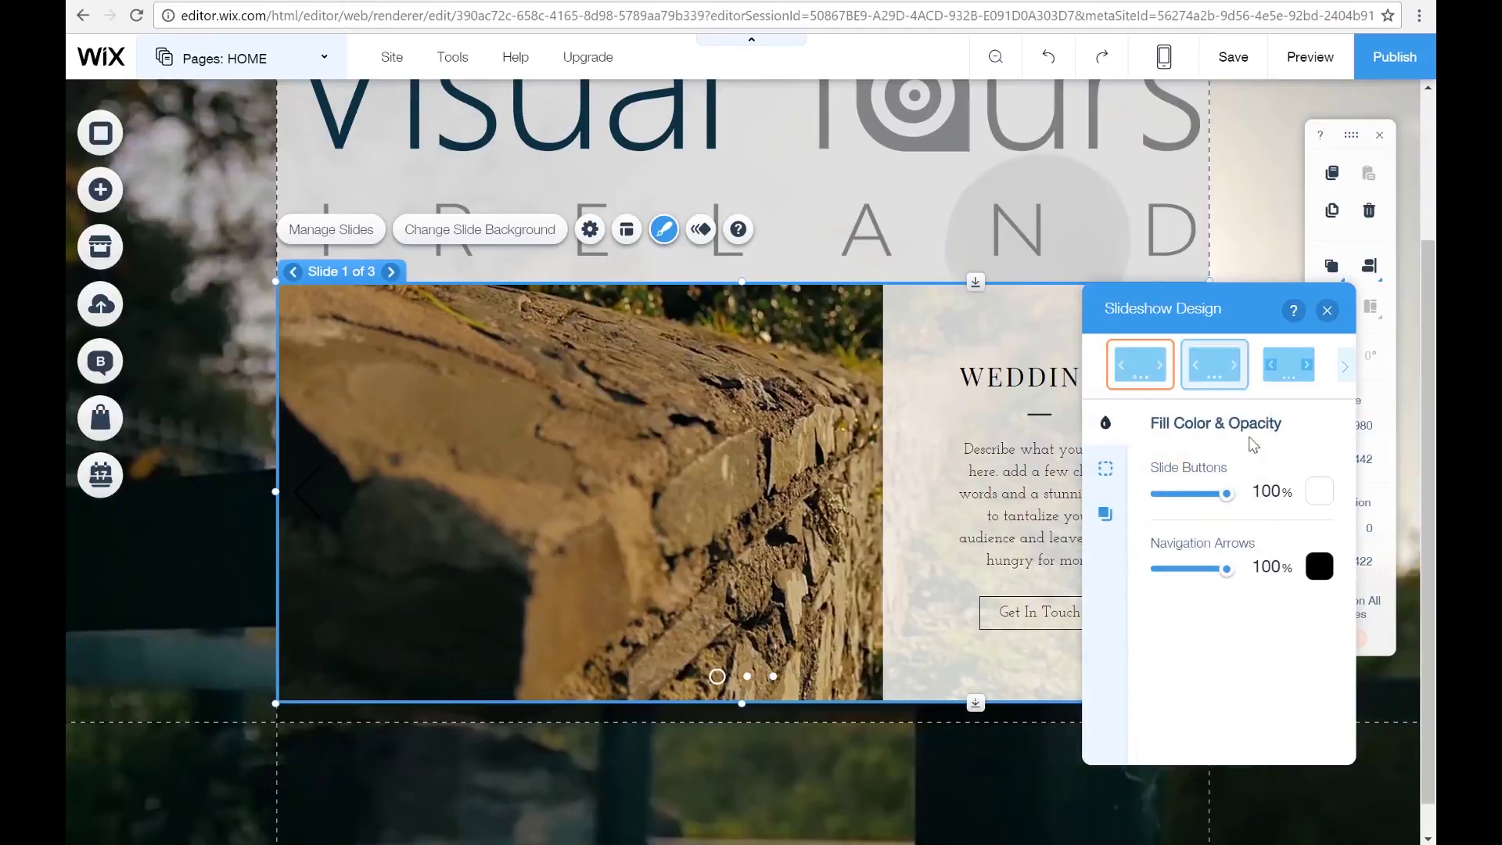
{"action": "left_click", "coordinate": [1319, 567]}
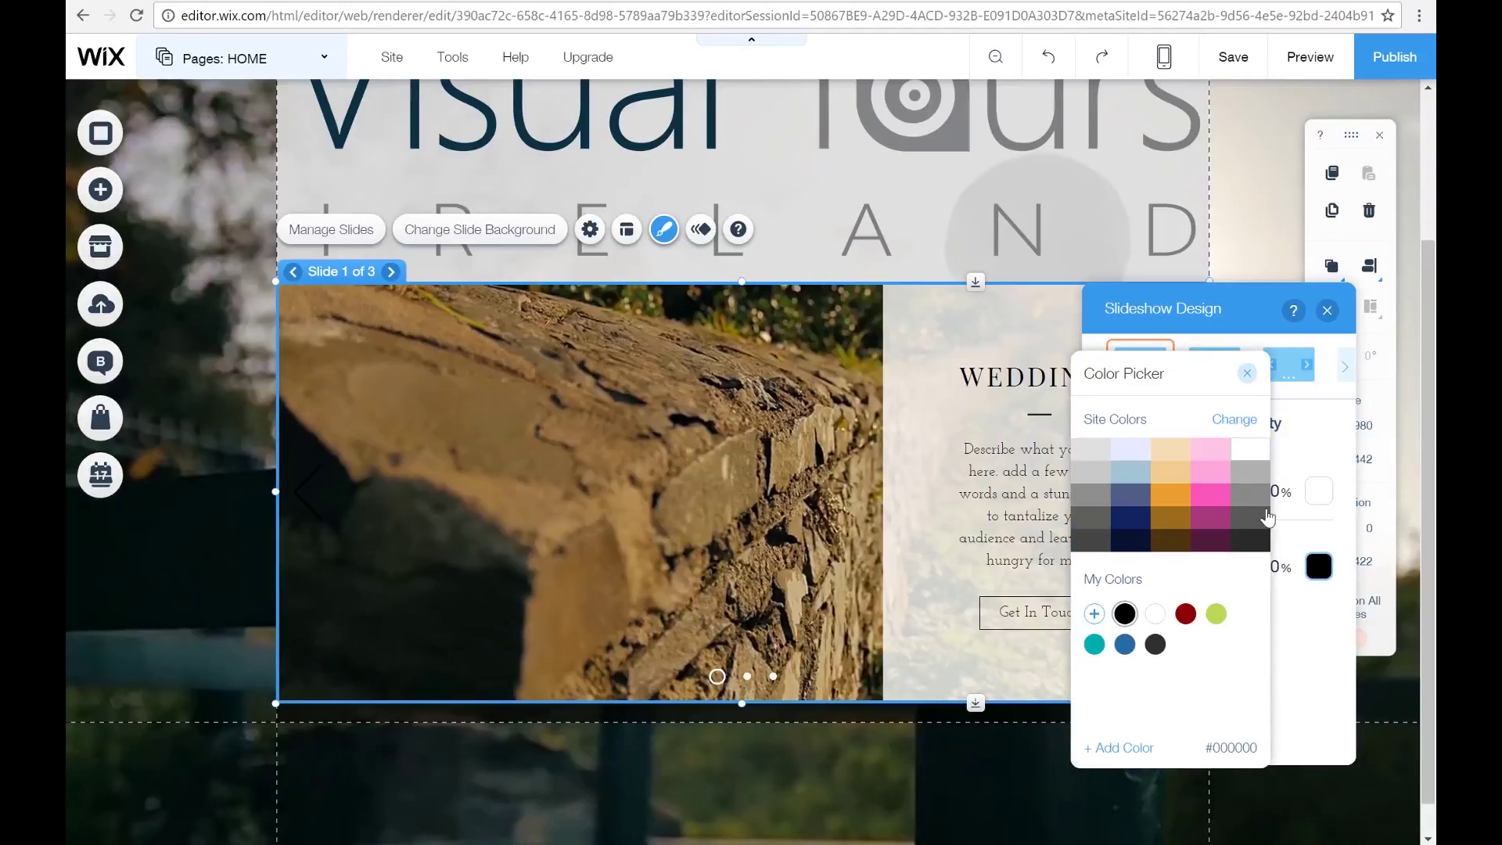
{"action": "left_click", "coordinate": [1255, 453]}
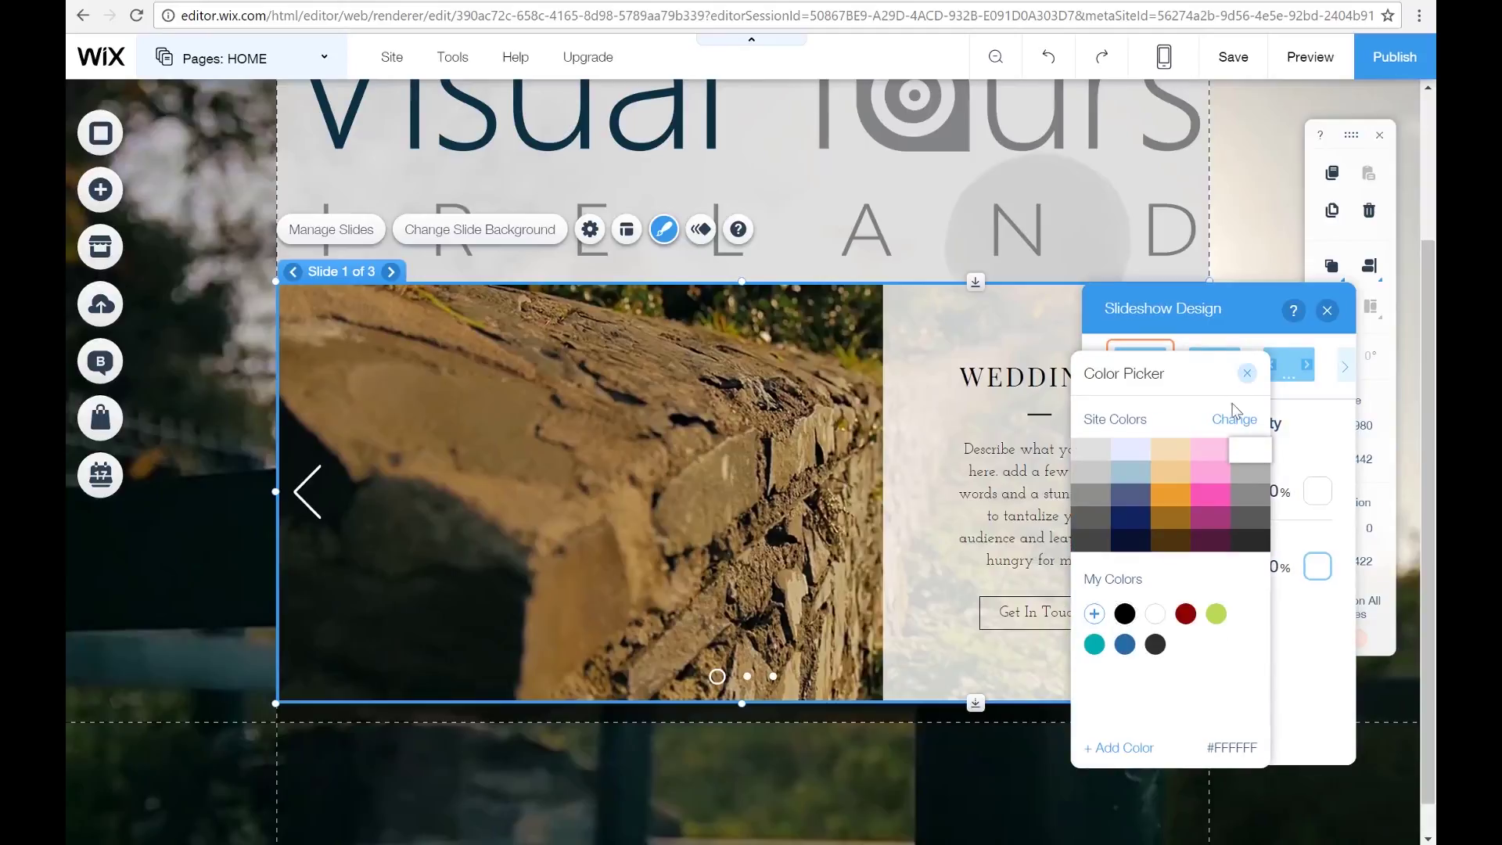
{"action": "left_click", "coordinate": [1249, 374]}
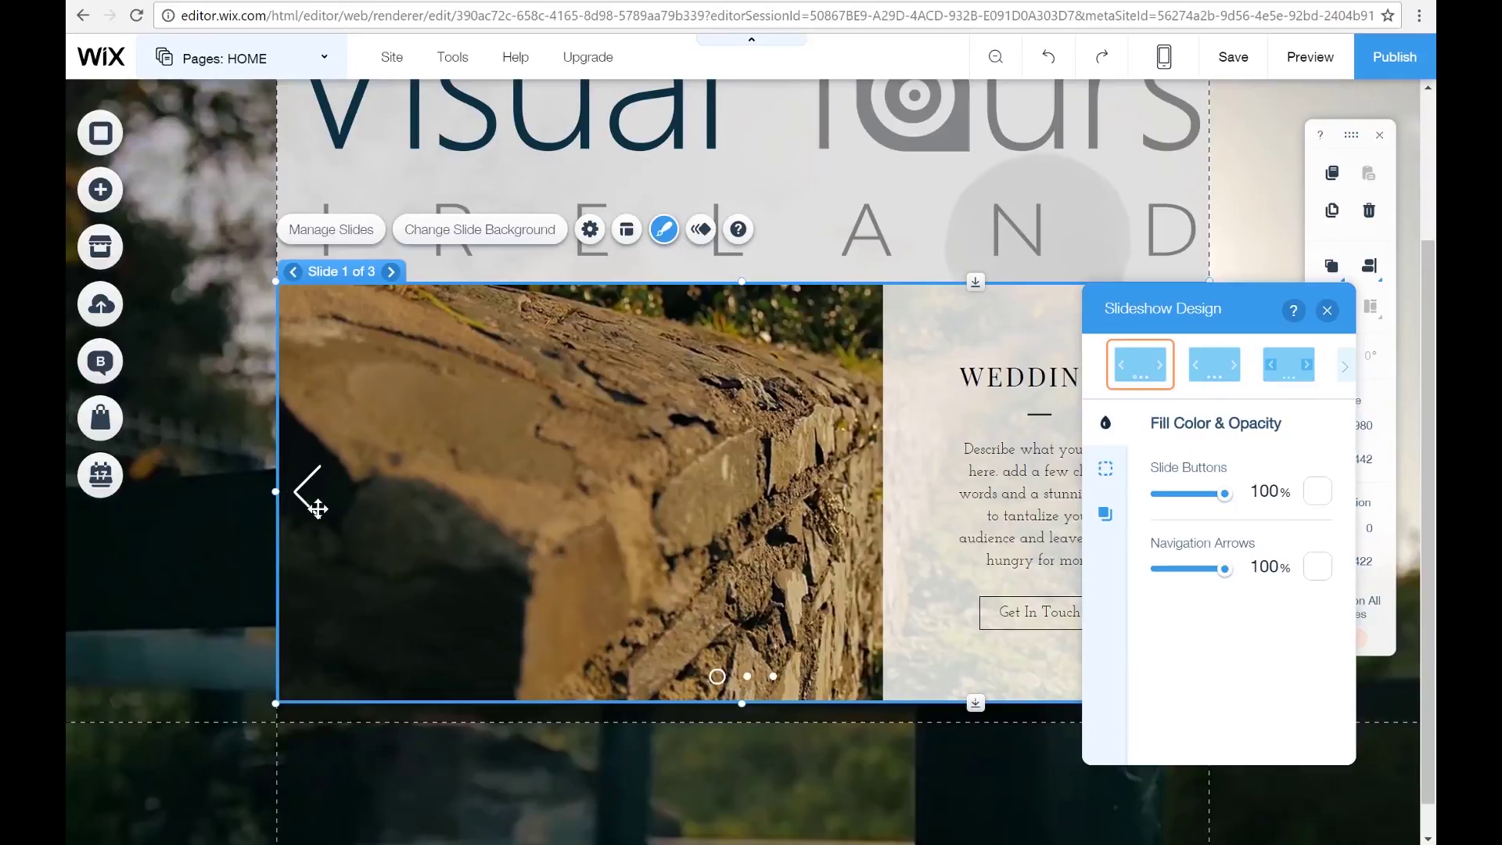
- Check the slideshow's border and shadow settings, and try the other design presets before returning to the first one
{"action": "left_click", "coordinate": [1105, 471]}
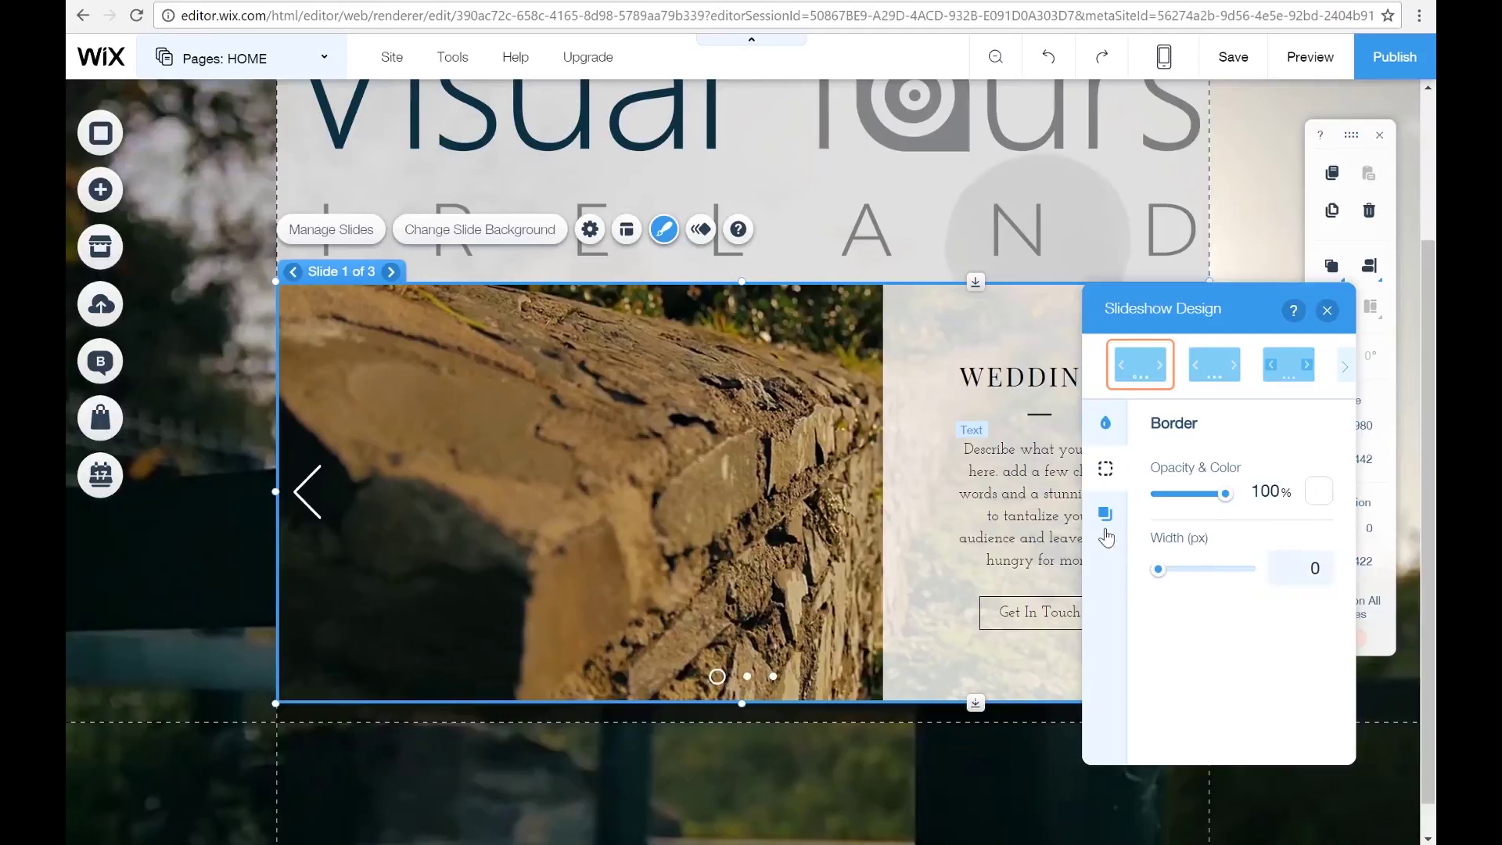
{"action": "left_click", "coordinate": [1102, 518]}
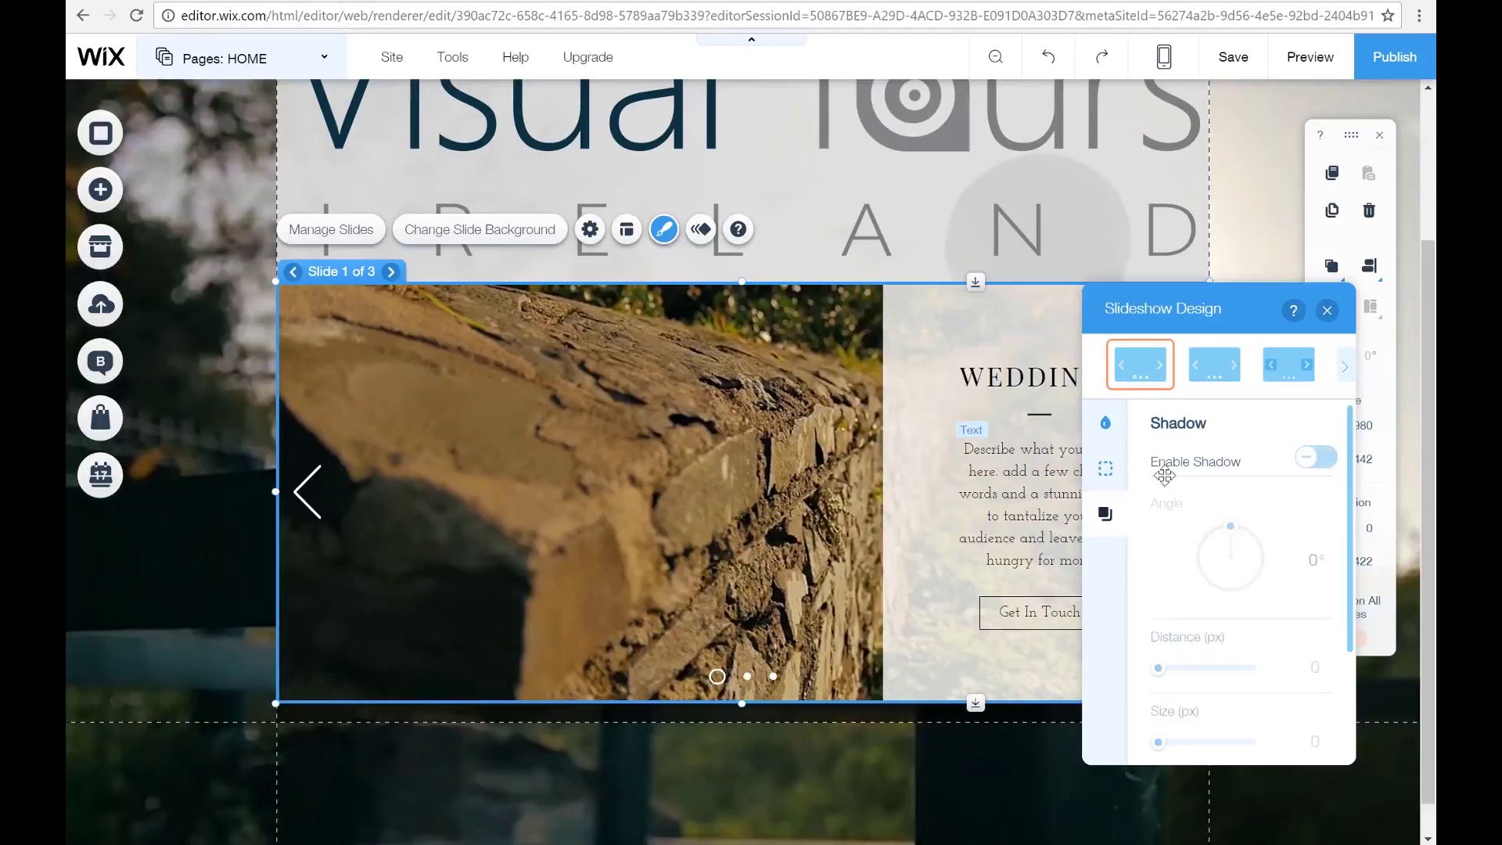
{"action": "left_click", "coordinate": [1210, 378]}
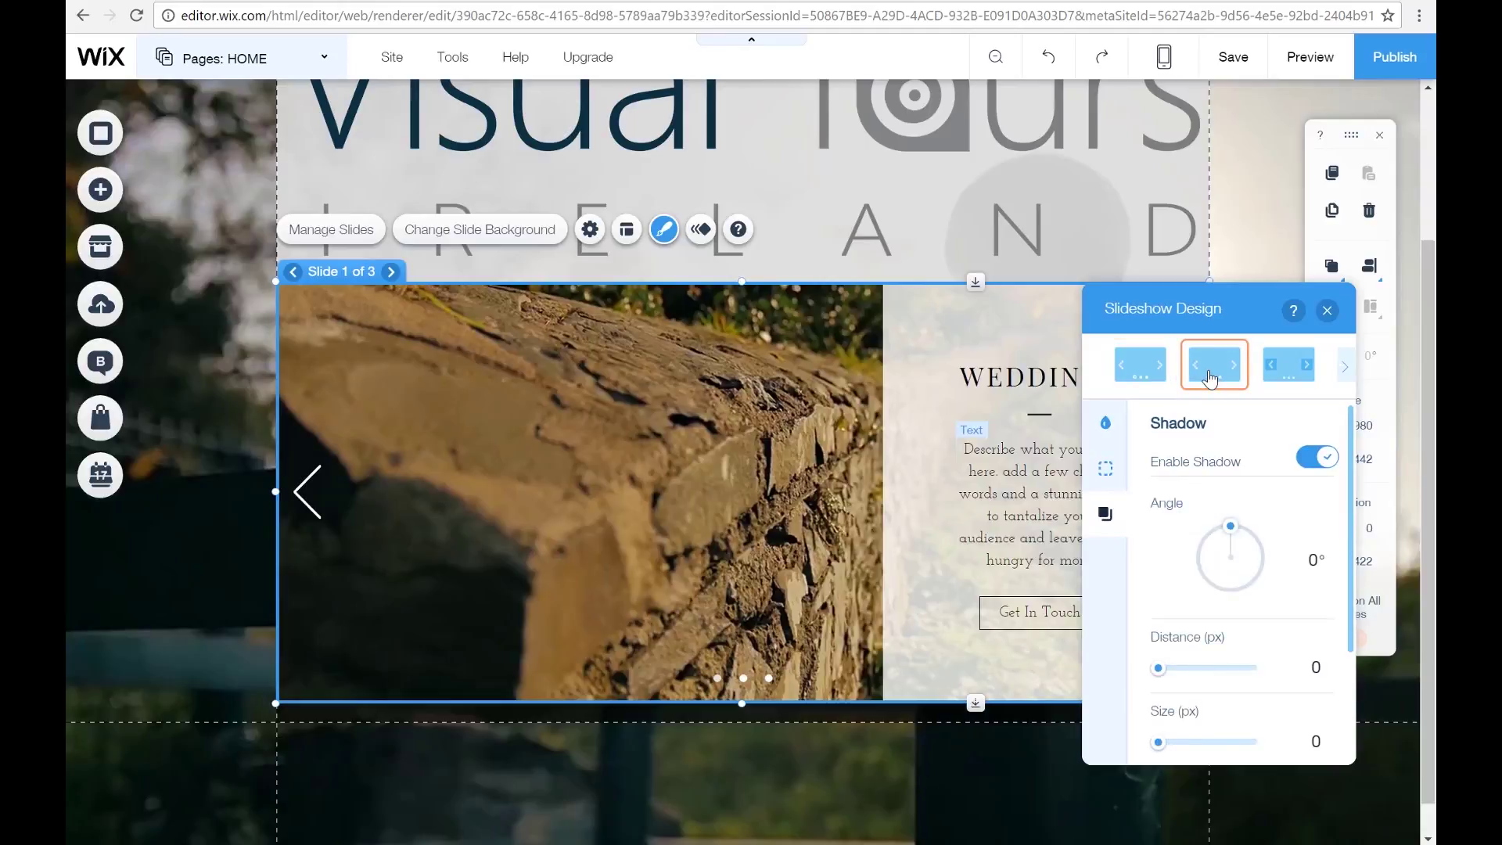
{"action": "left_click", "coordinate": [1303, 370]}
{"action": "left_click", "coordinate": [1345, 366]}
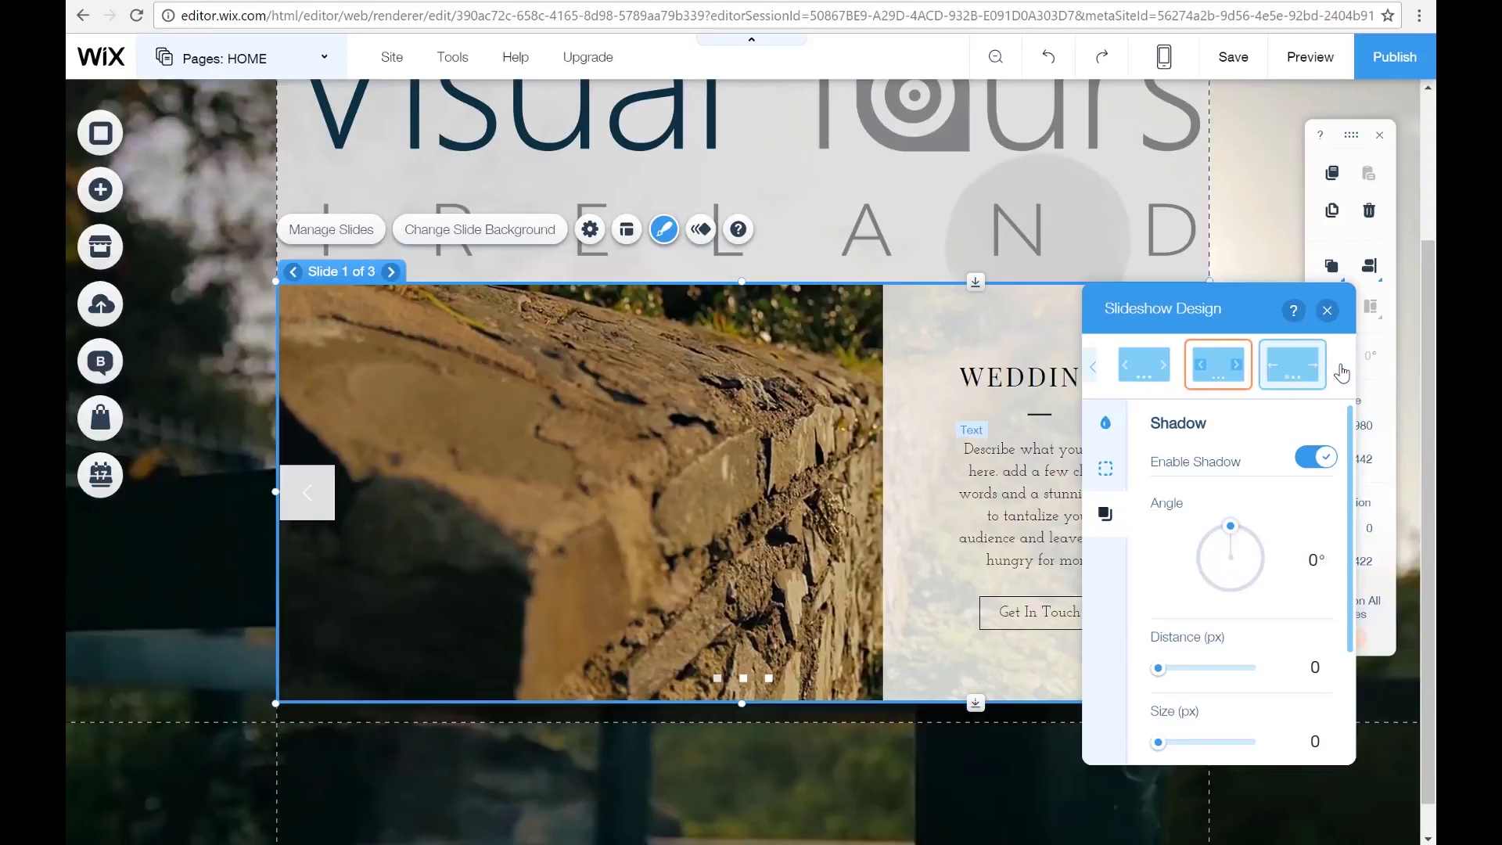
{"action": "left_click", "coordinate": [1282, 378]}
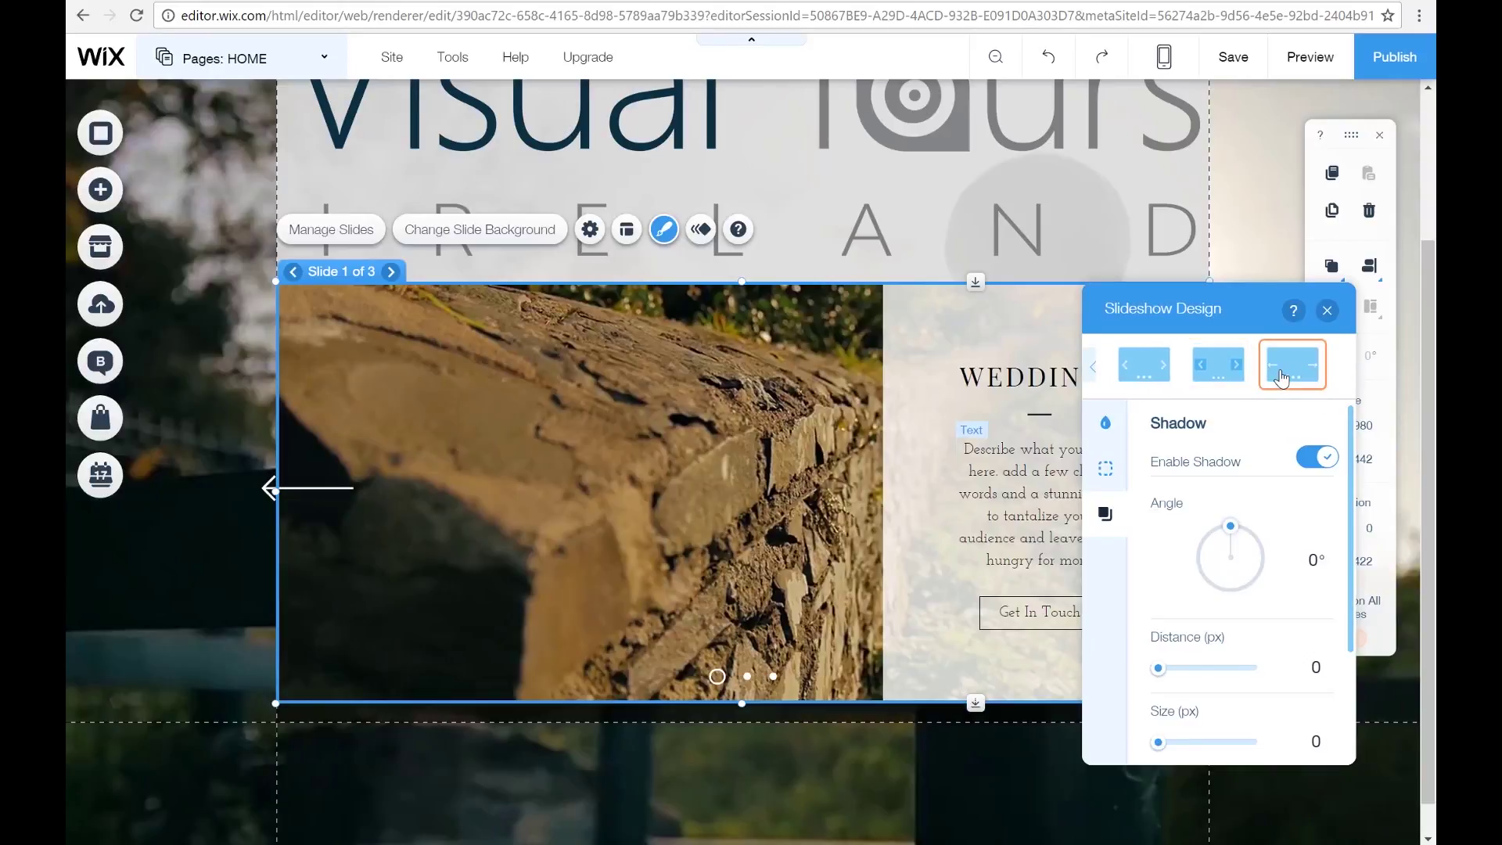
{"action": "left_click_drag", "start_coordinate": [1195, 317], "coordinate": [1119, 306]}
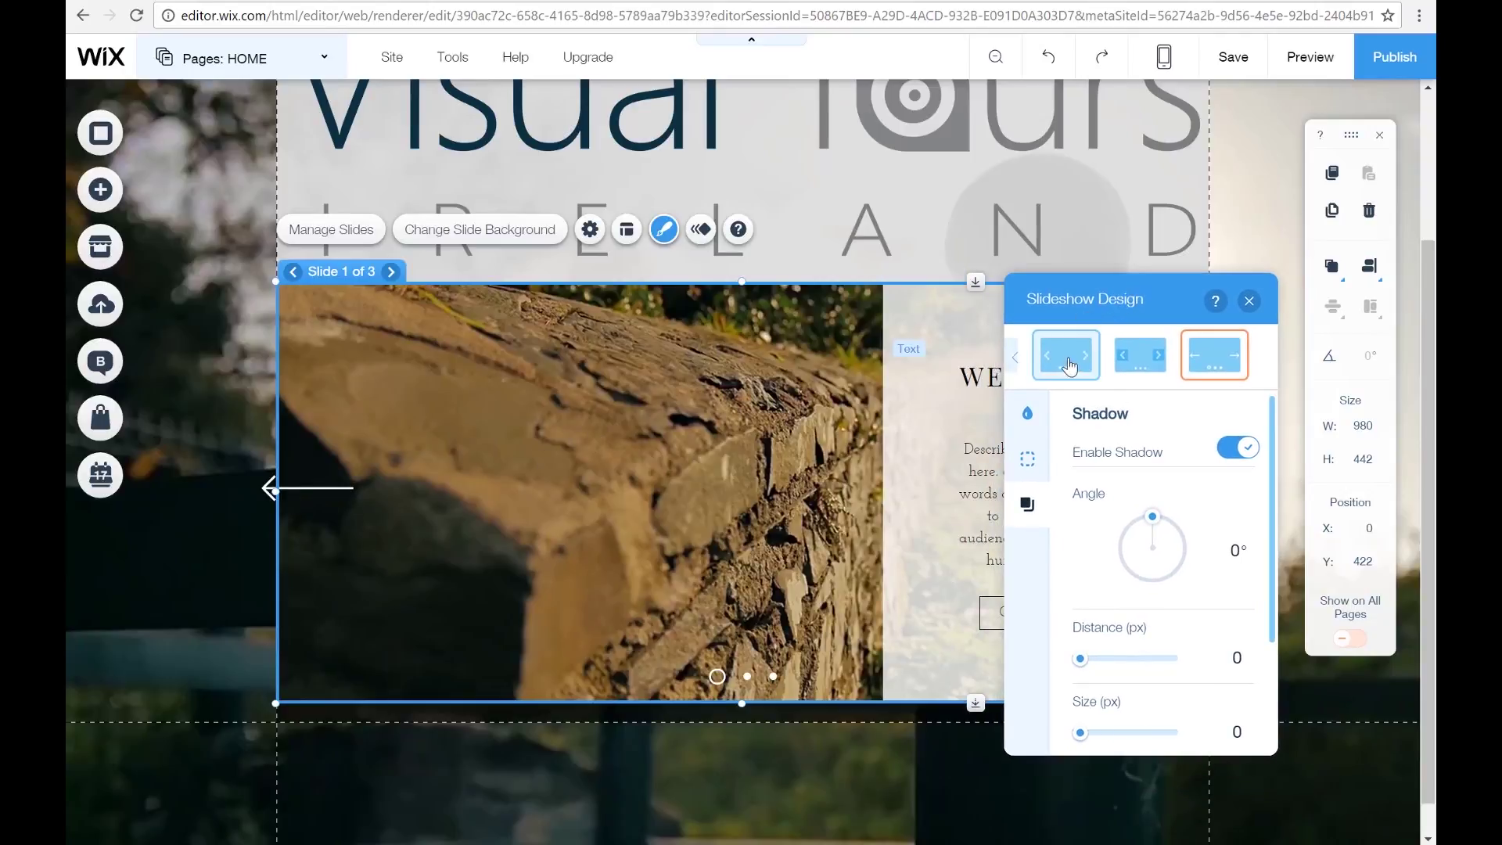
{"action": "left_click", "coordinate": [1041, 365]}
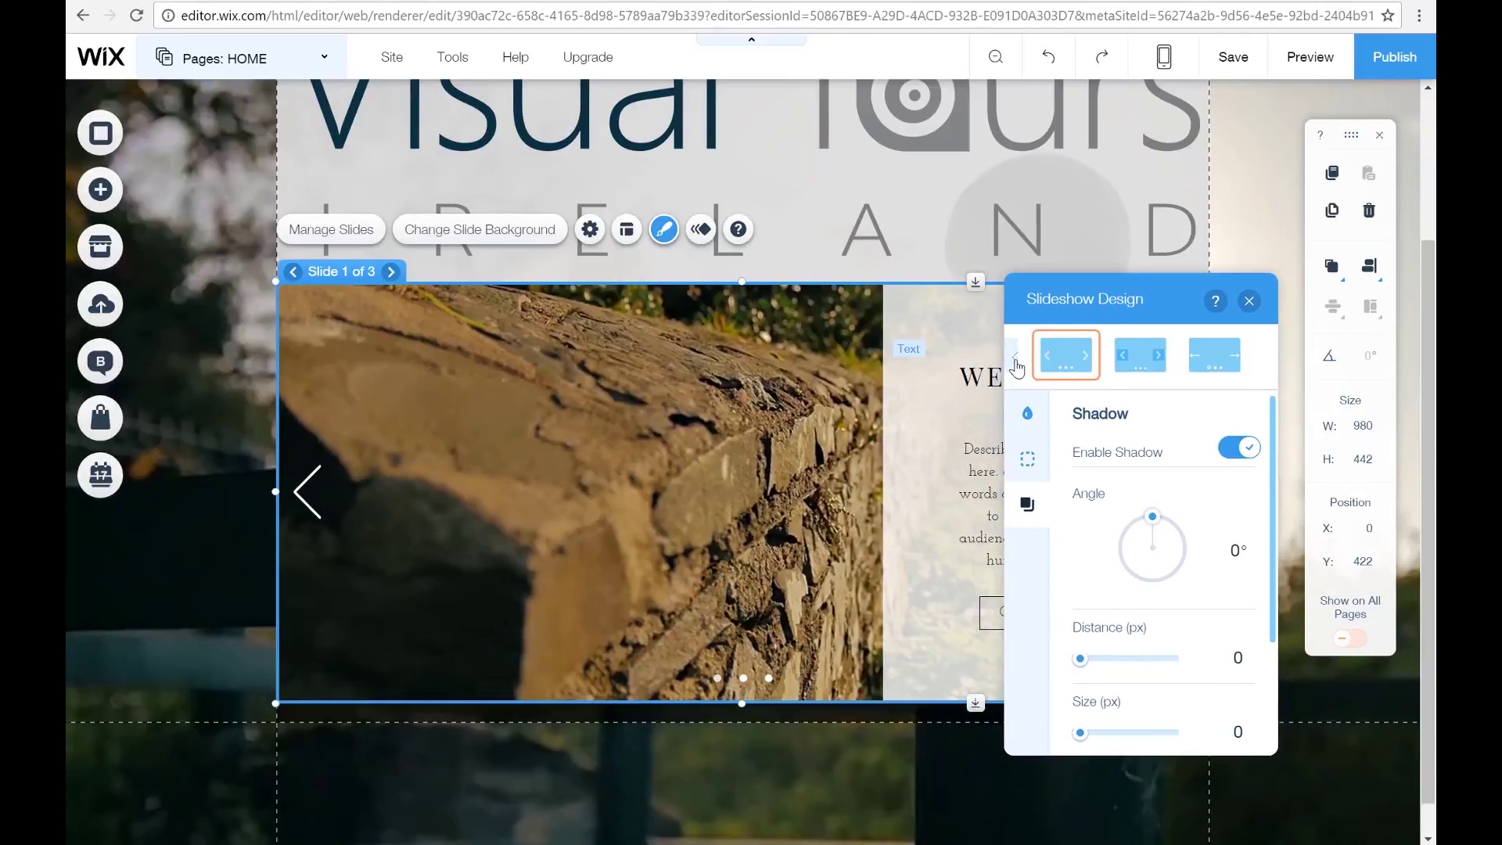
{"action": "left_click", "coordinate": [1016, 358]}
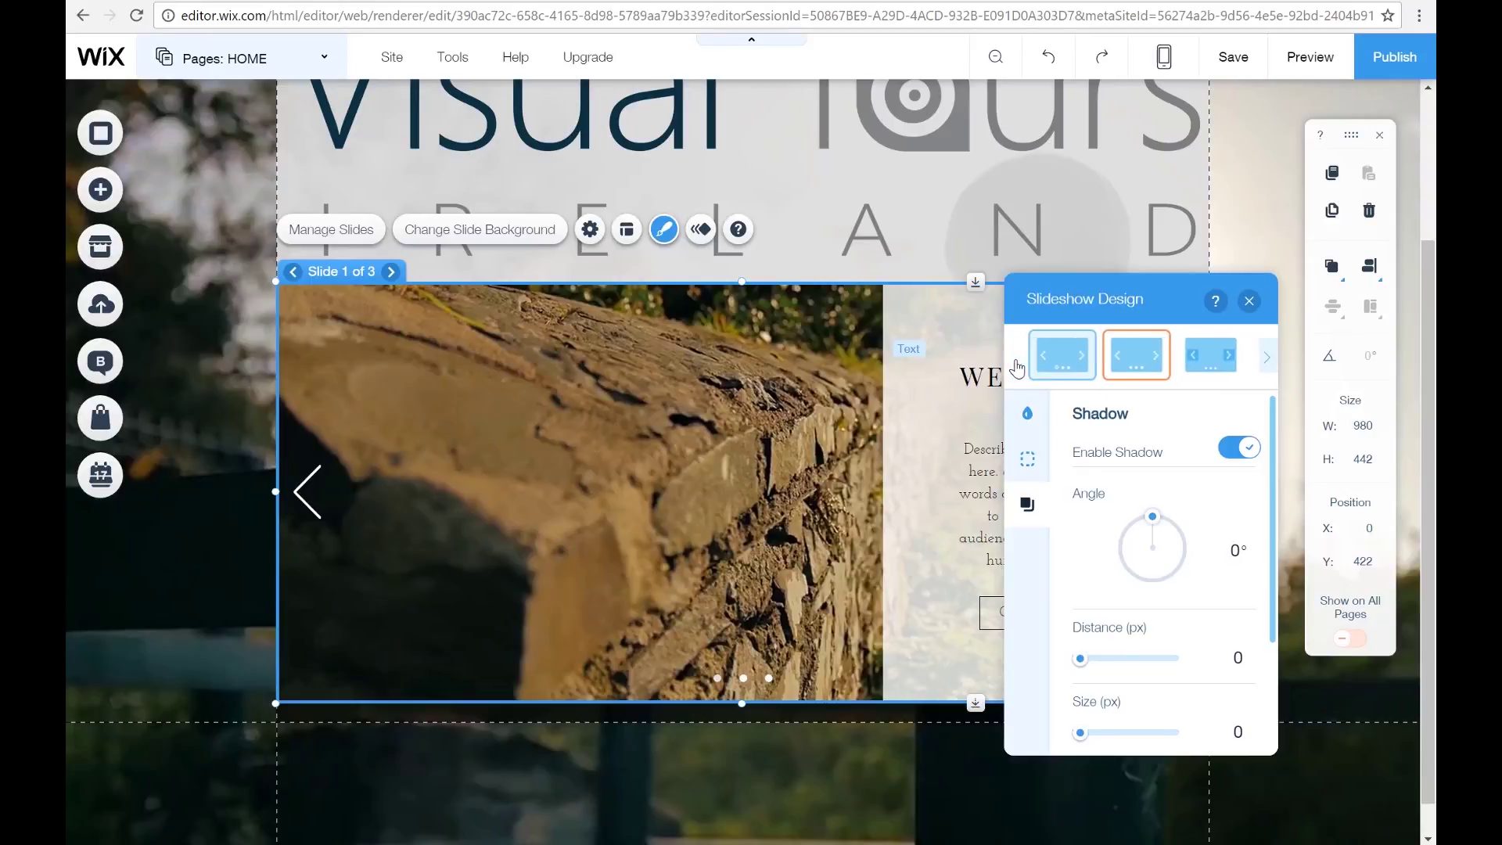
{"action": "left_click", "coordinate": [1065, 364]}
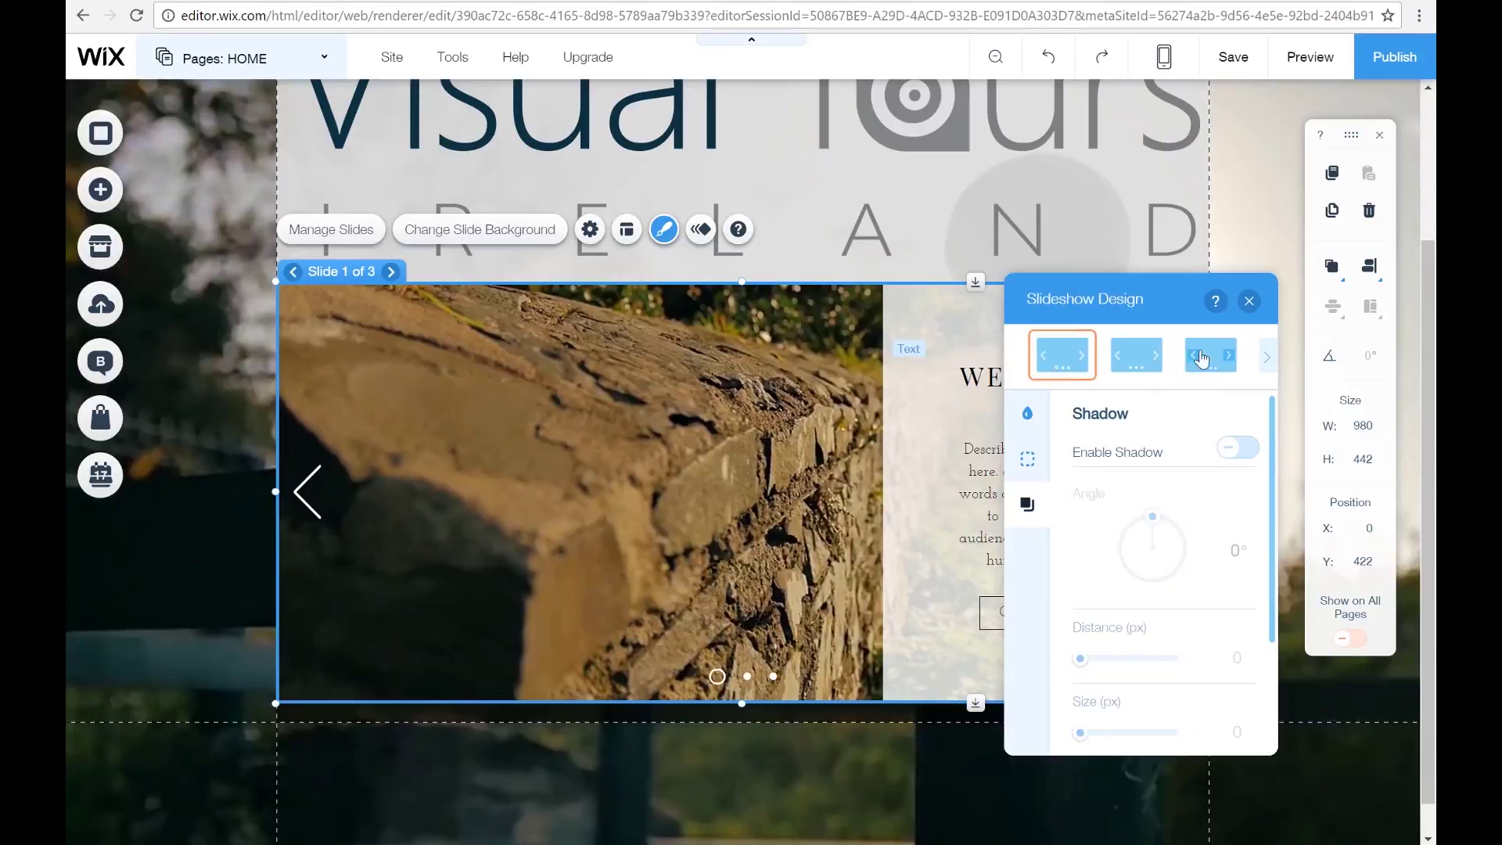
{"action": "left_click", "coordinate": [1249, 302]}
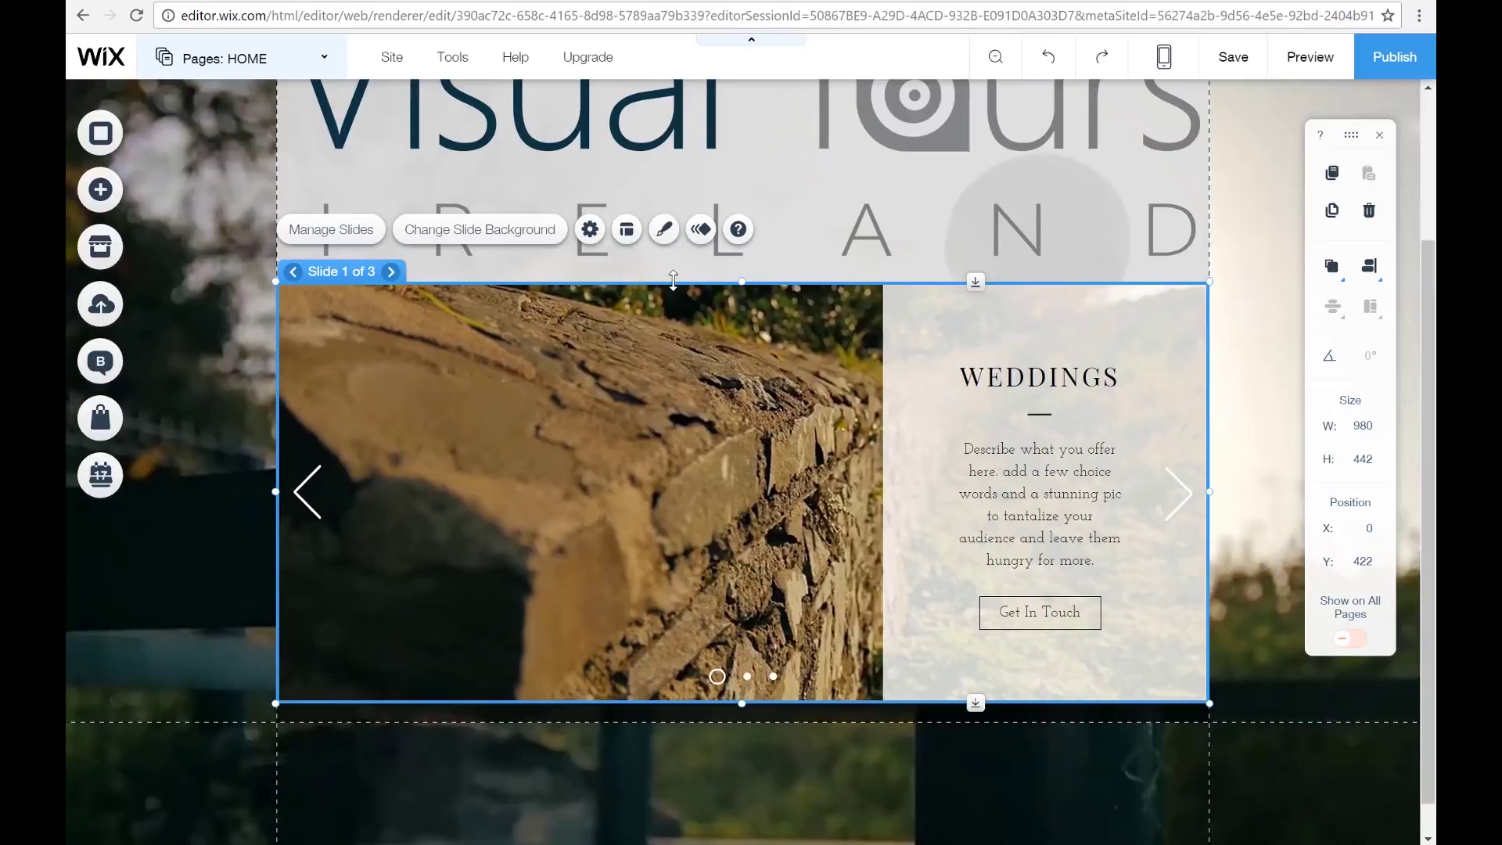
- Set the slideshow's navigation arrows to a size of 25 px and an offset of 25 px
{"action": "left_click", "coordinate": [627, 230]}
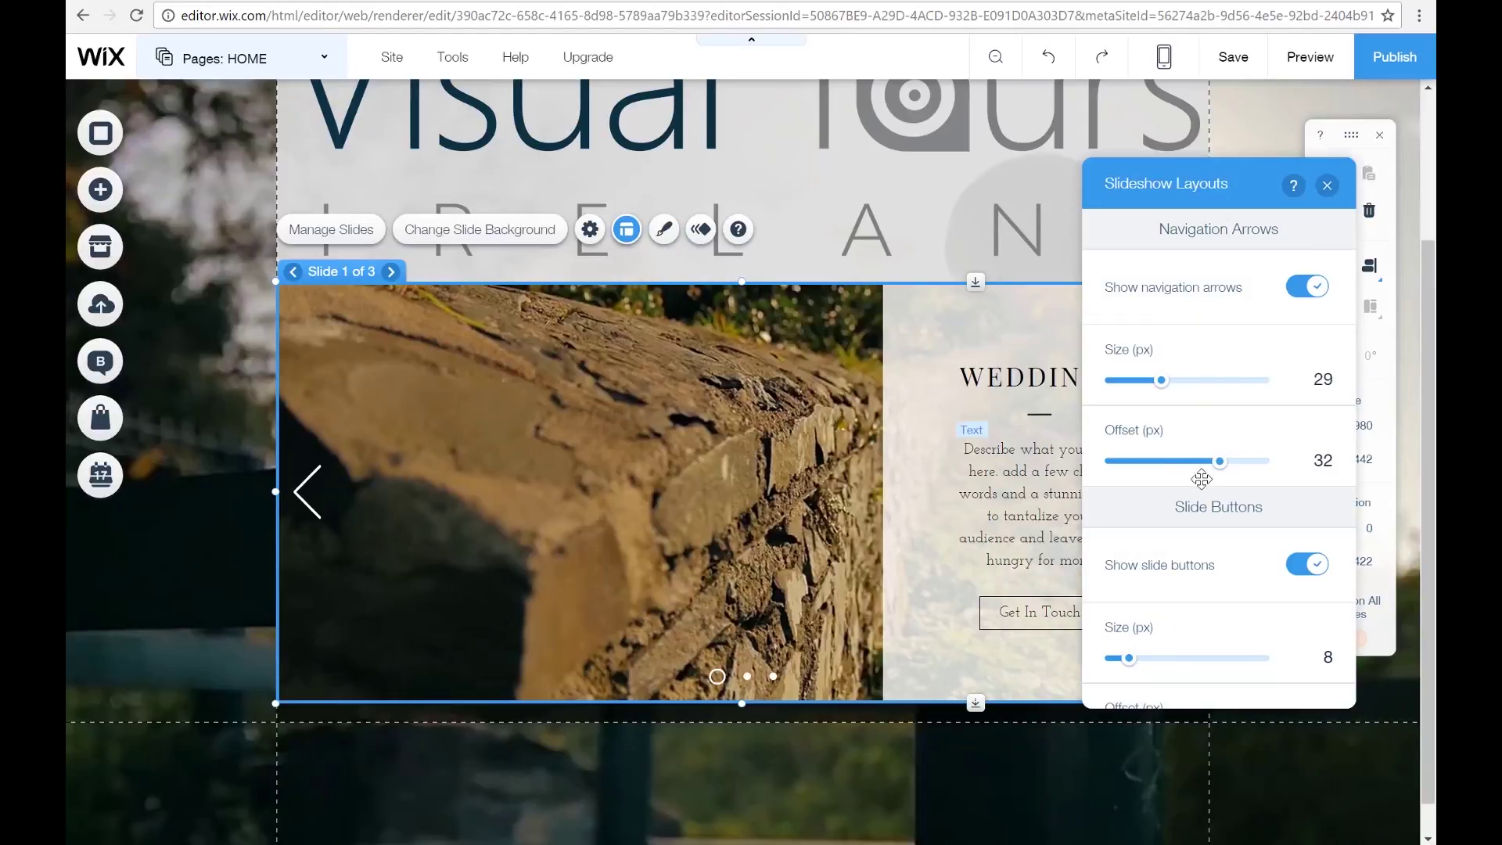
{"action": "mouse_move", "coordinate": [1158, 389]}
{"action": "left_mouse_down"}
{"action": "mouse_move", "coordinate": [1176, 389]}
{"action": "mouse_move", "coordinate": [1133, 387]}
{"action": "left_mouse_up"}
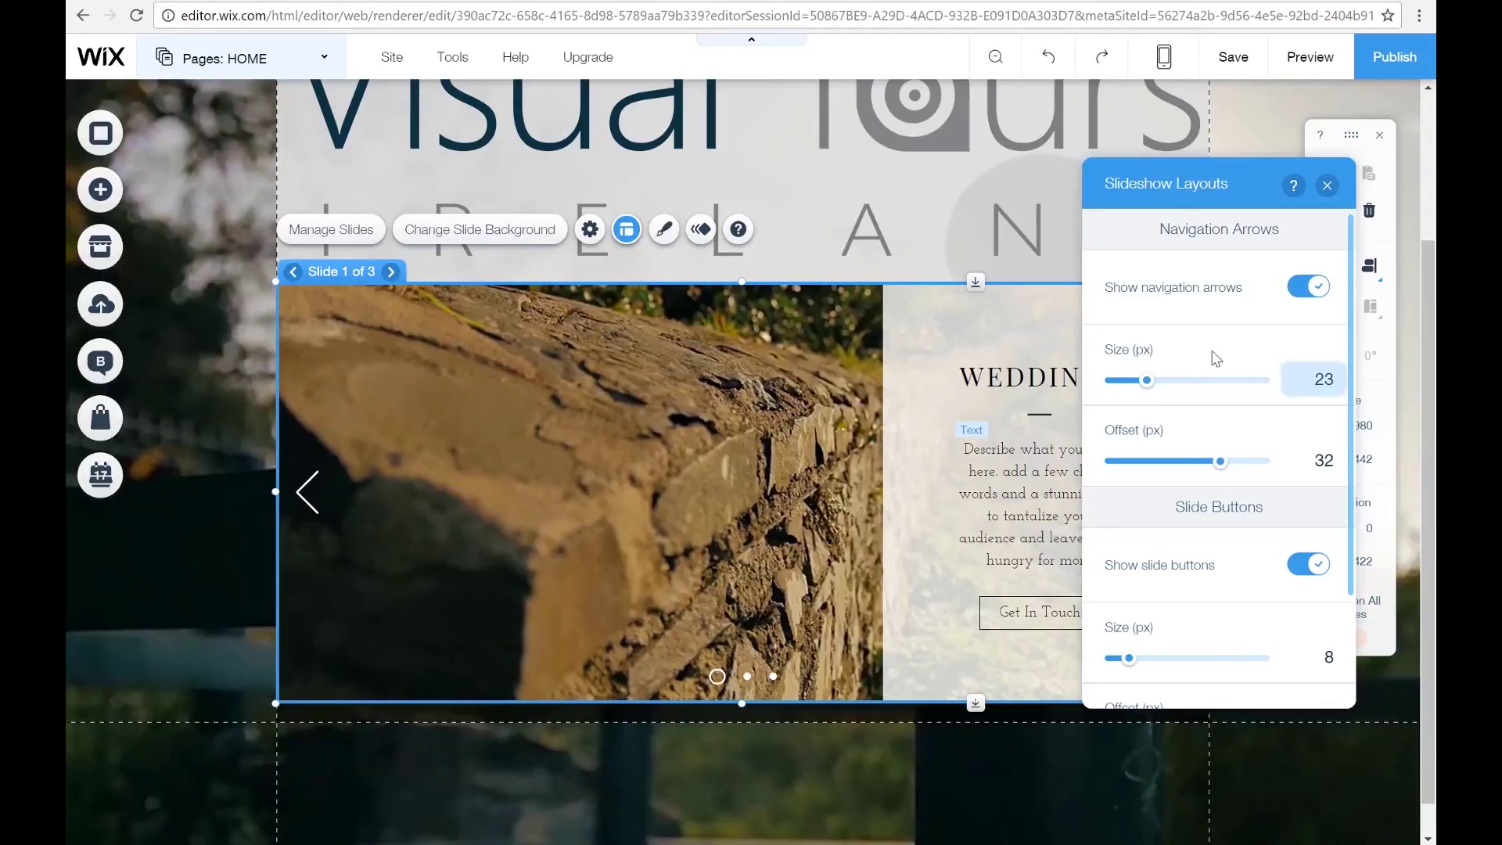
{"action": "left_click", "coordinate": [1324, 377]}
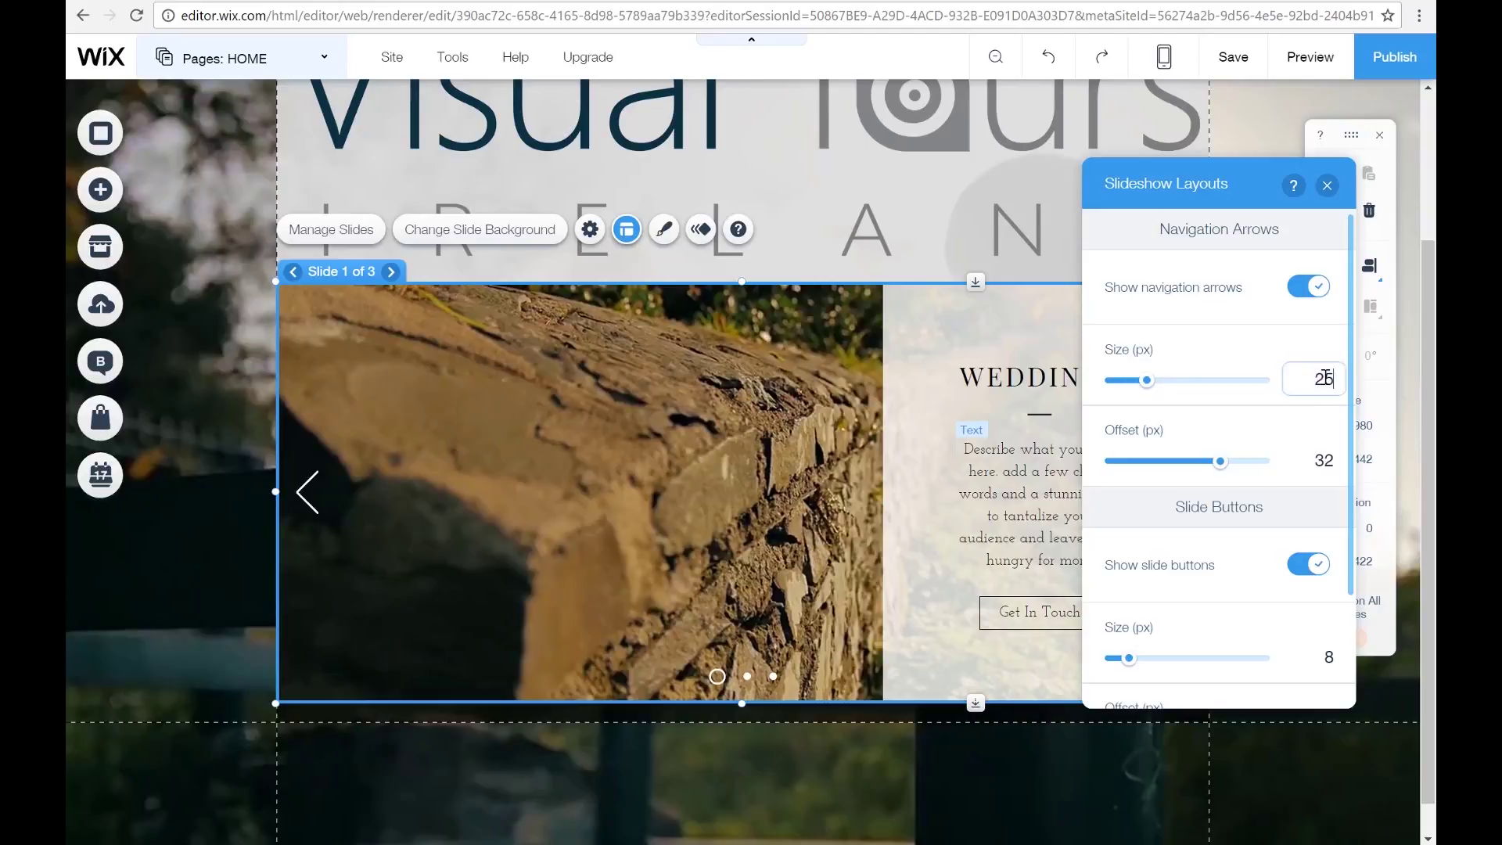
{"action": "type", "text": "25"}
{"action": "key", "text": "Return"}
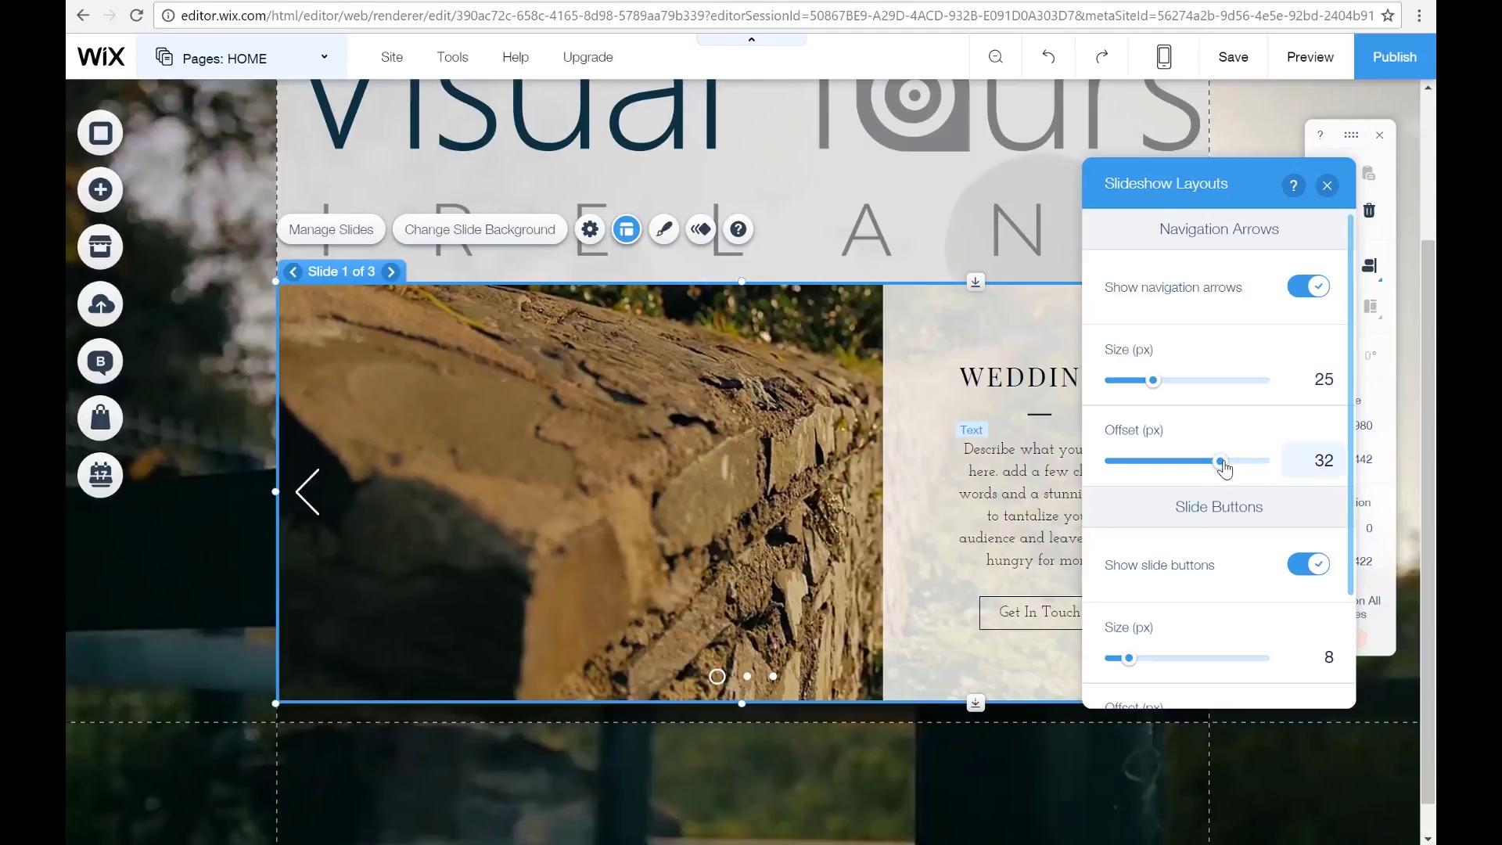
{"action": "left_click_drag", "start_coordinate": [1258, 461], "coordinate": [1209, 466]}
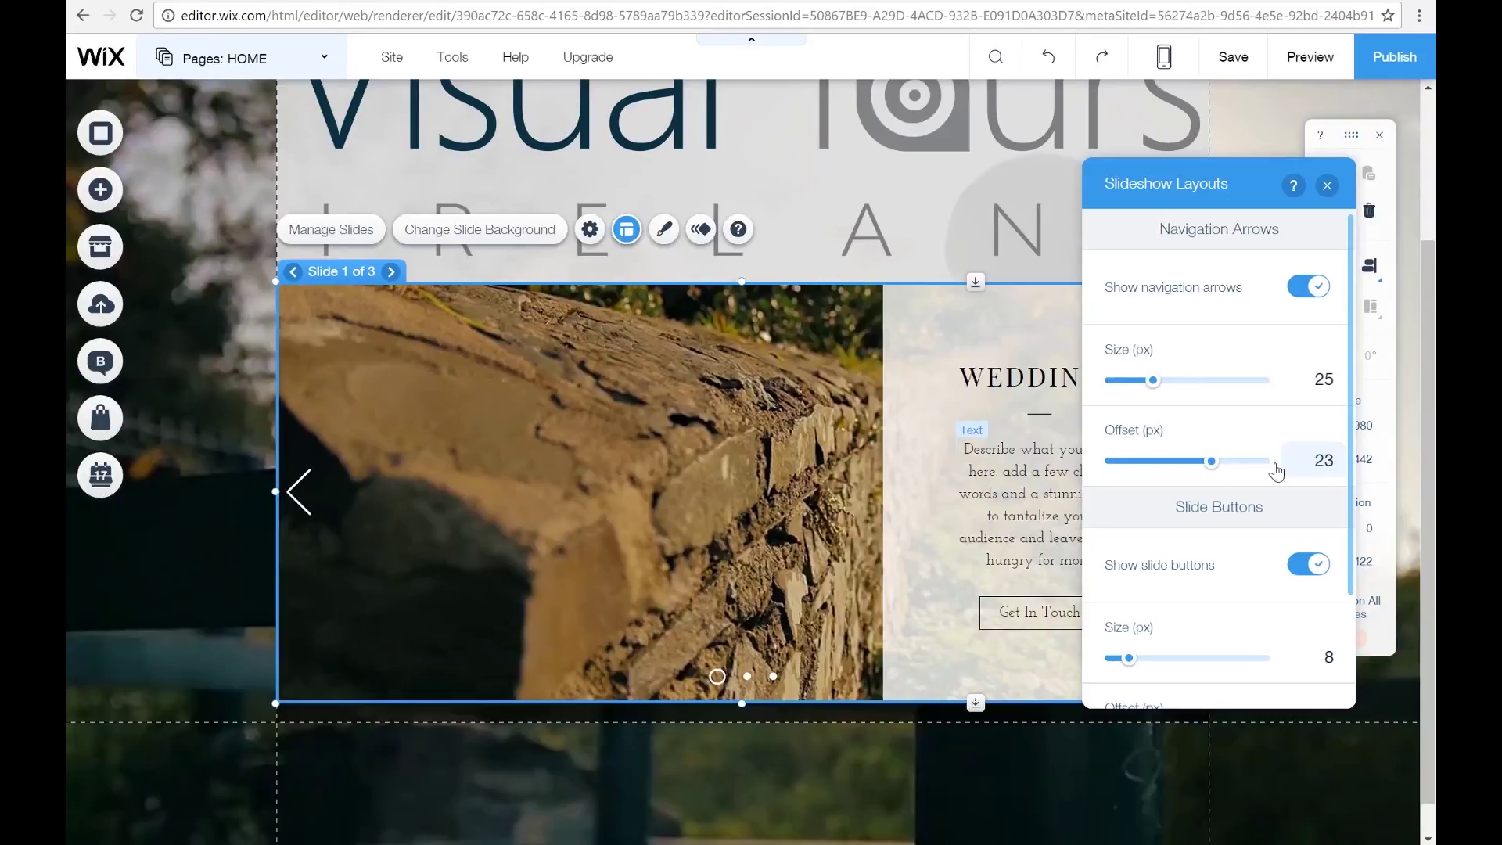
{"action": "left_click", "coordinate": [1327, 459]}
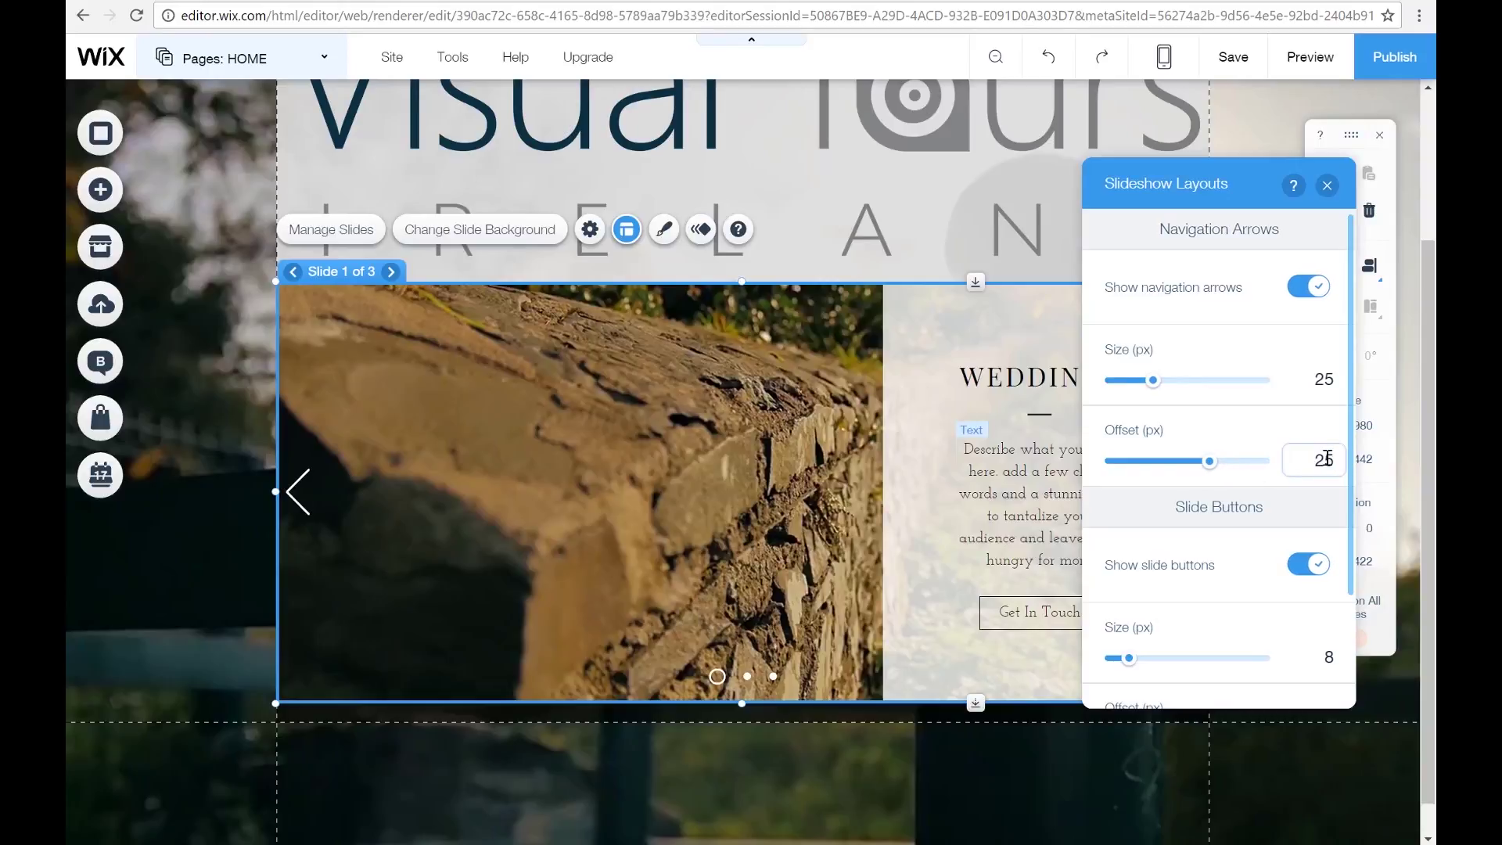
{"action": "type", "text": "25"}
{"action": "key", "text": "Return"}
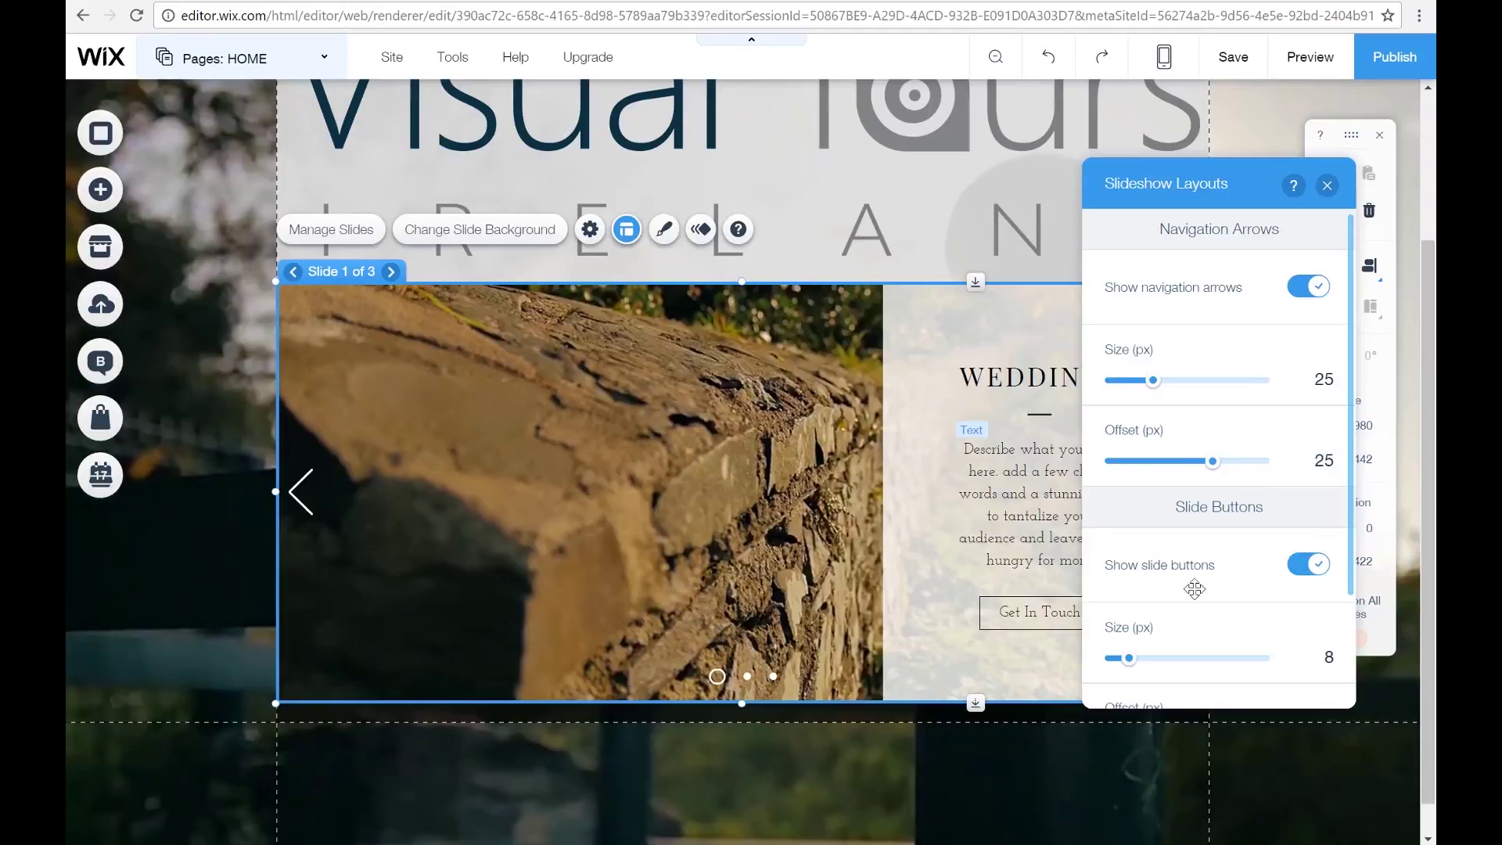
- Try a size of 12 px for the slideshow's slide buttons, and settle on 10 px
{"action": "scroll", "coordinate": [1193, 589], "scroll_direction": "down", "scroll_amount": 2}
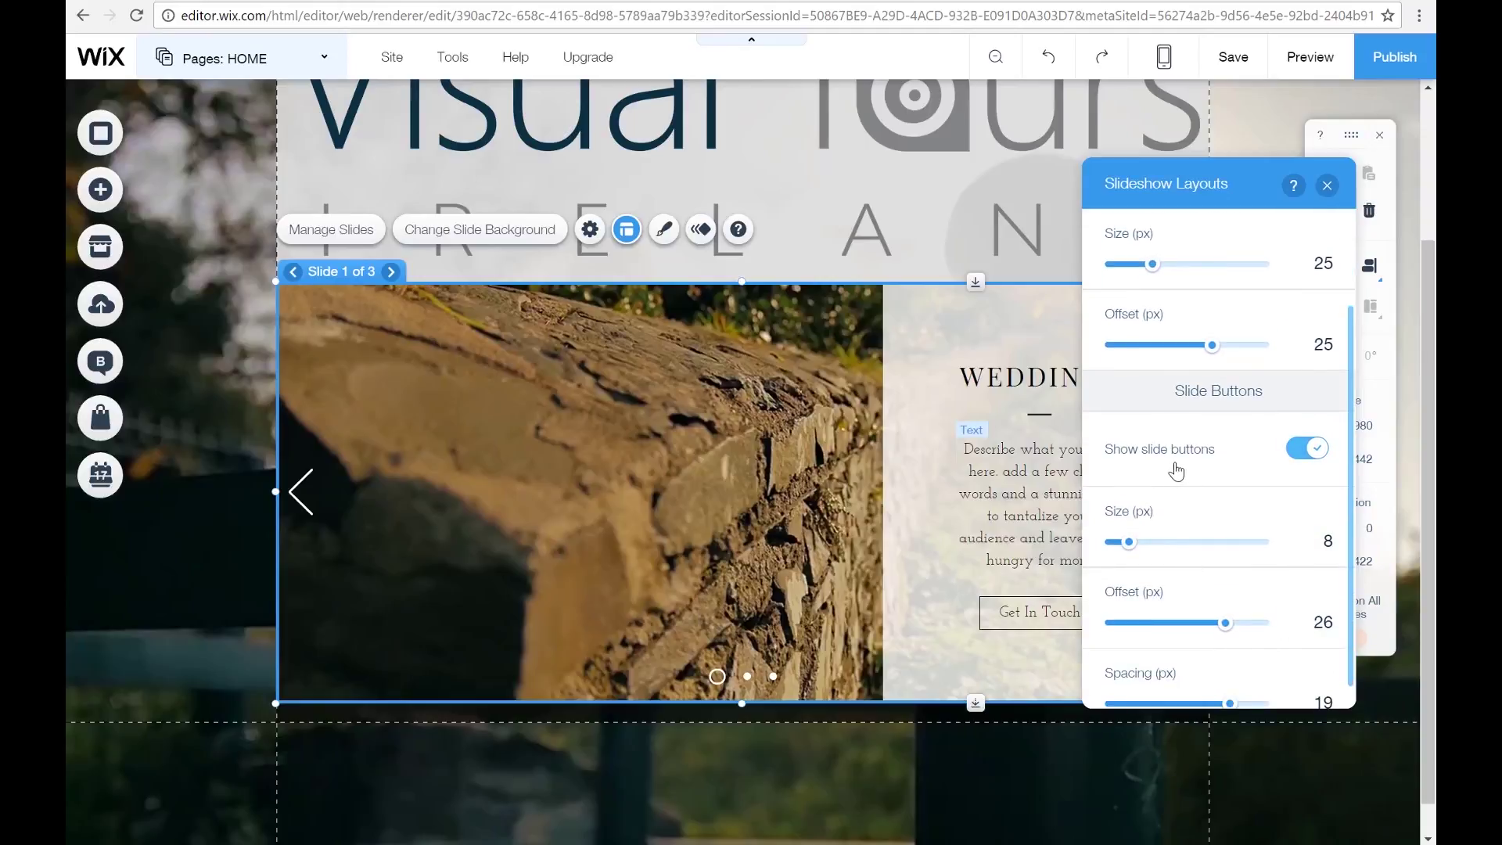
{"action": "scroll", "coordinate": [1226, 505], "scroll_direction": "down", "scroll_amount": 1}
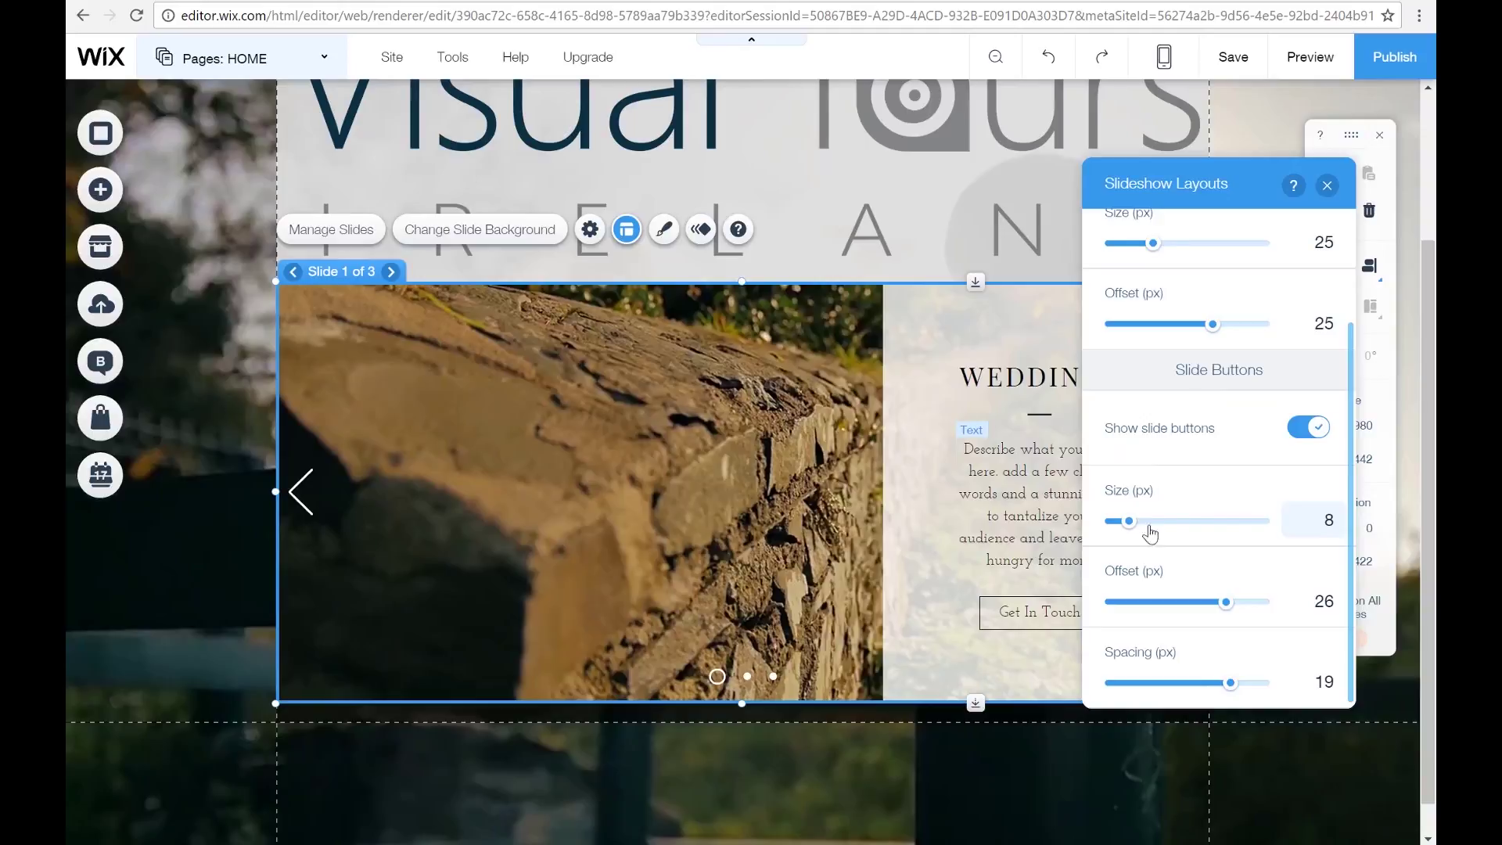
{"action": "left_click", "coordinate": [1329, 521]}
{"action": "type", "text": "12"}
{"action": "key", "text": "Return"}
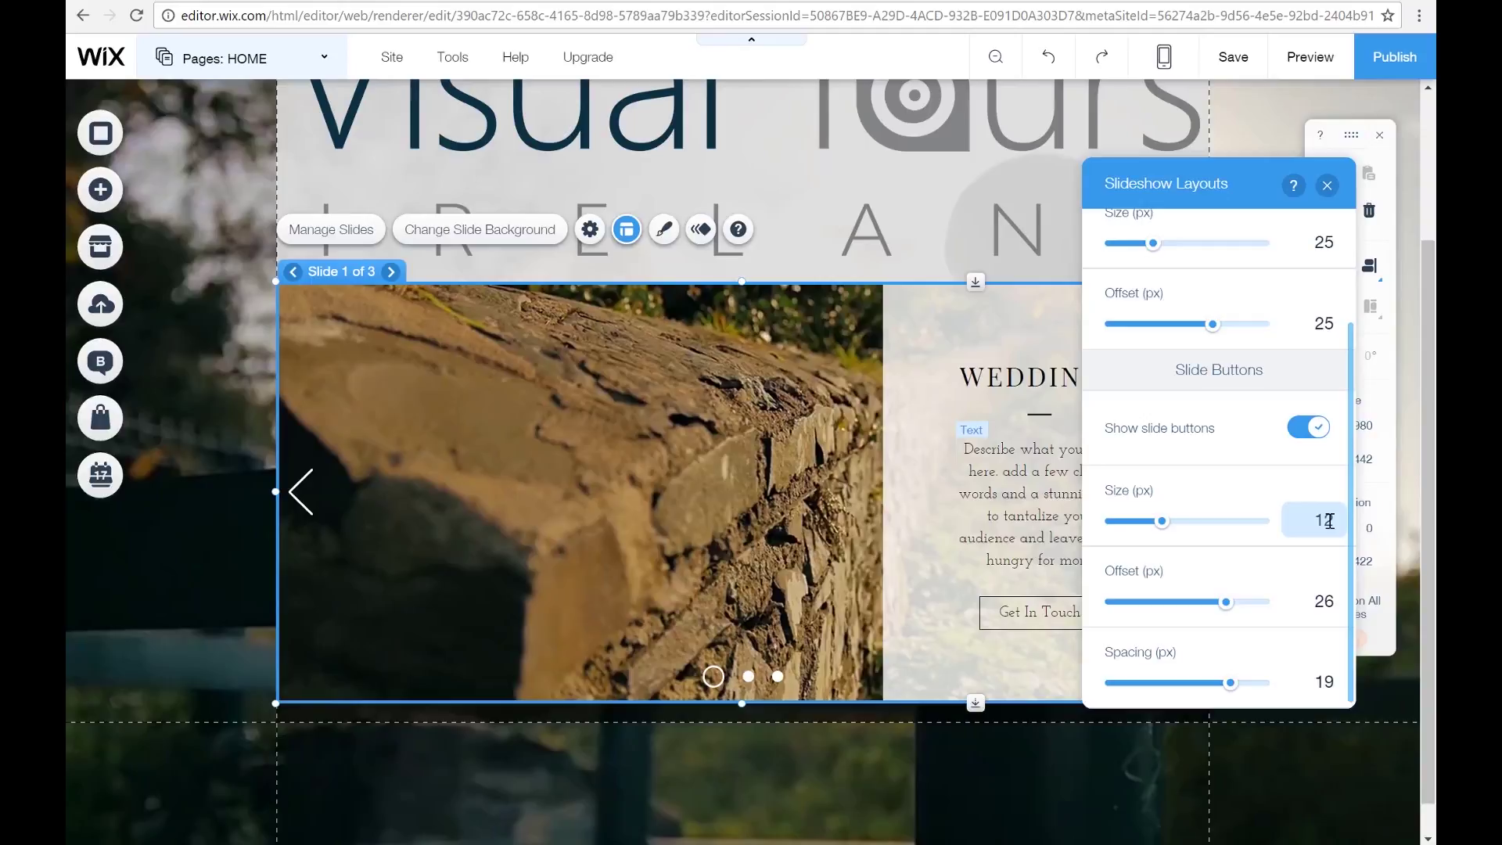
{"action": "left_click", "coordinate": [1330, 520]}
{"action": "key", "text": "Return"}
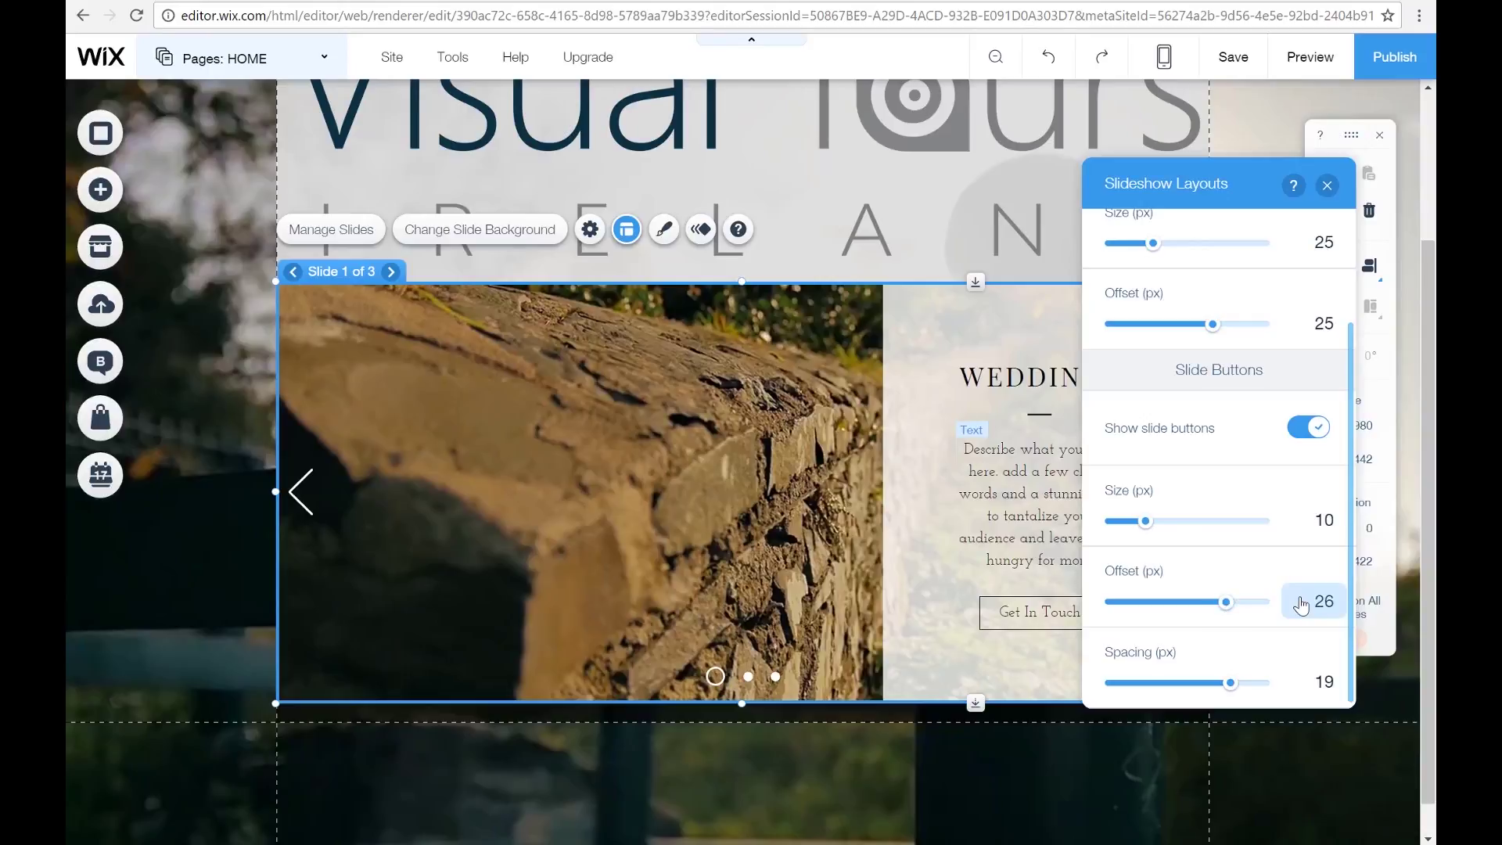
- Set the slide buttons' offset to 25 px and their spacing to 20 px
{"action": "left_click", "coordinate": [1329, 599]}
{"action": "key", "text": "Return"}
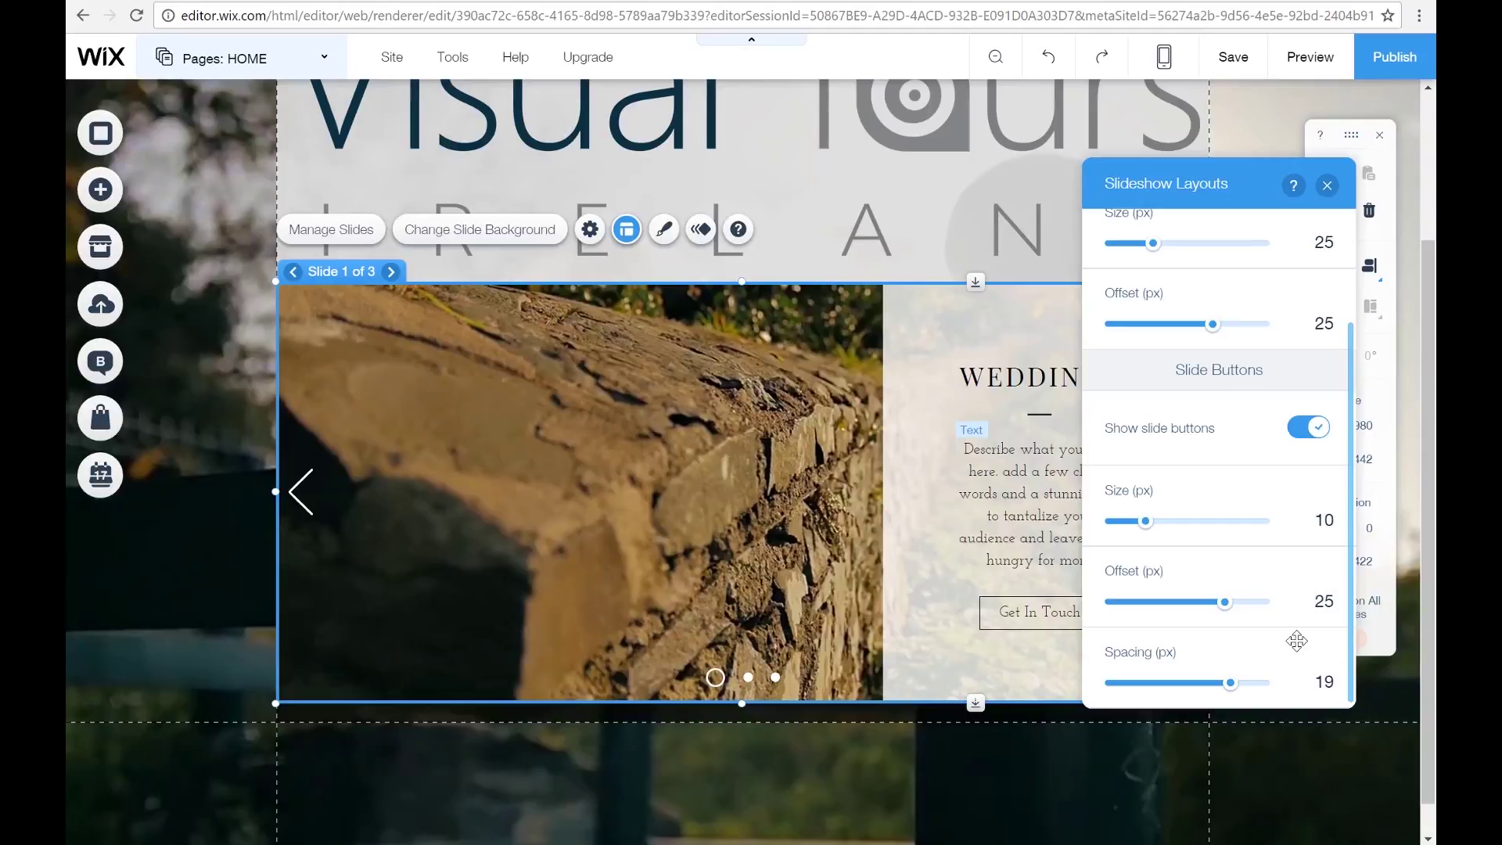
{"action": "left_click", "coordinate": [1322, 685]}
{"action": "type", "text": "20"}
{"action": "key", "text": "Return"}
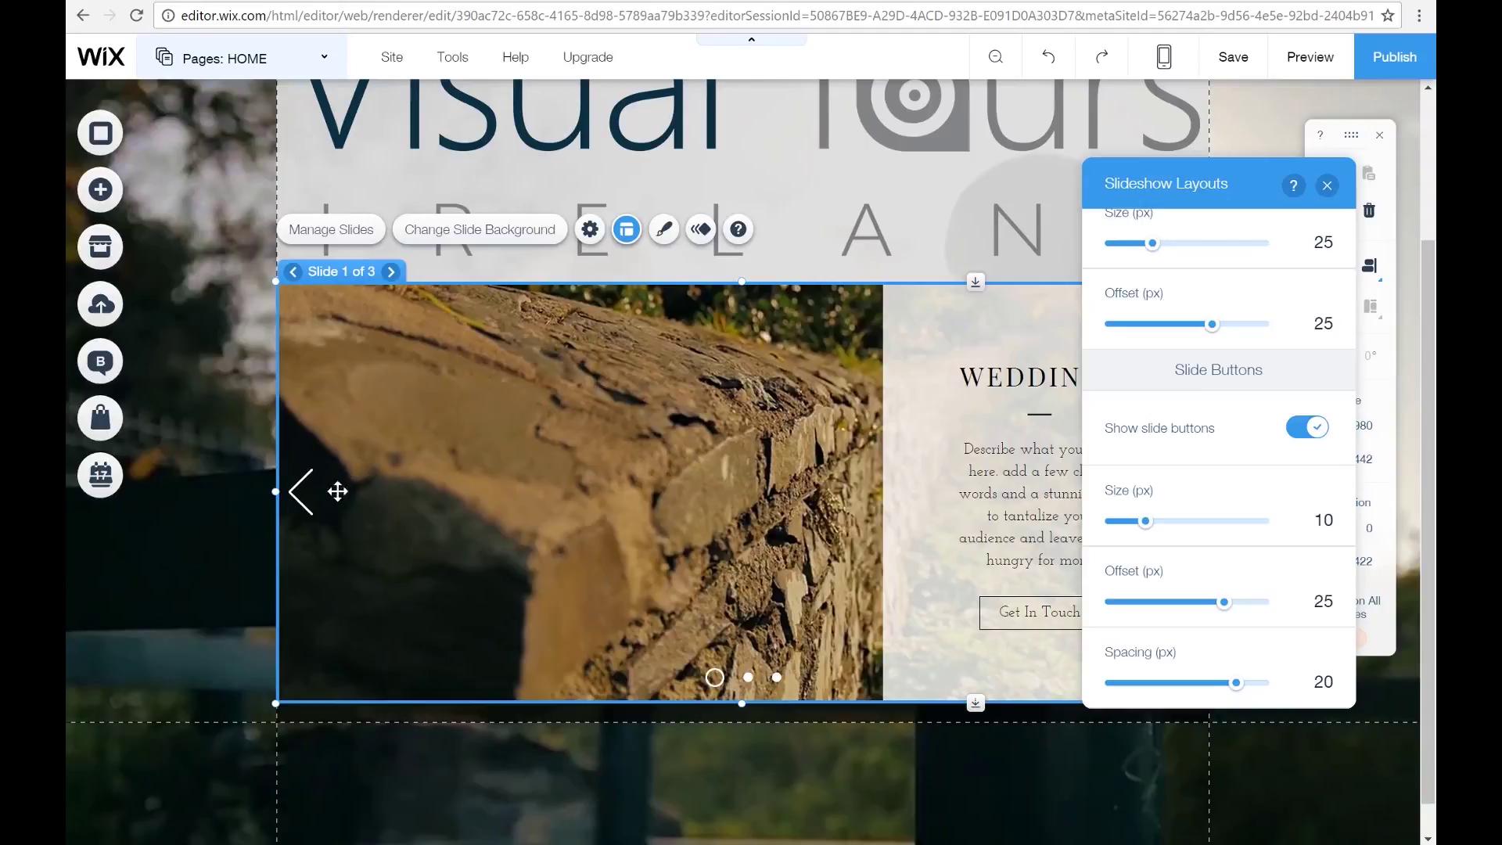
{"action": "left_click", "coordinate": [1327, 186]}
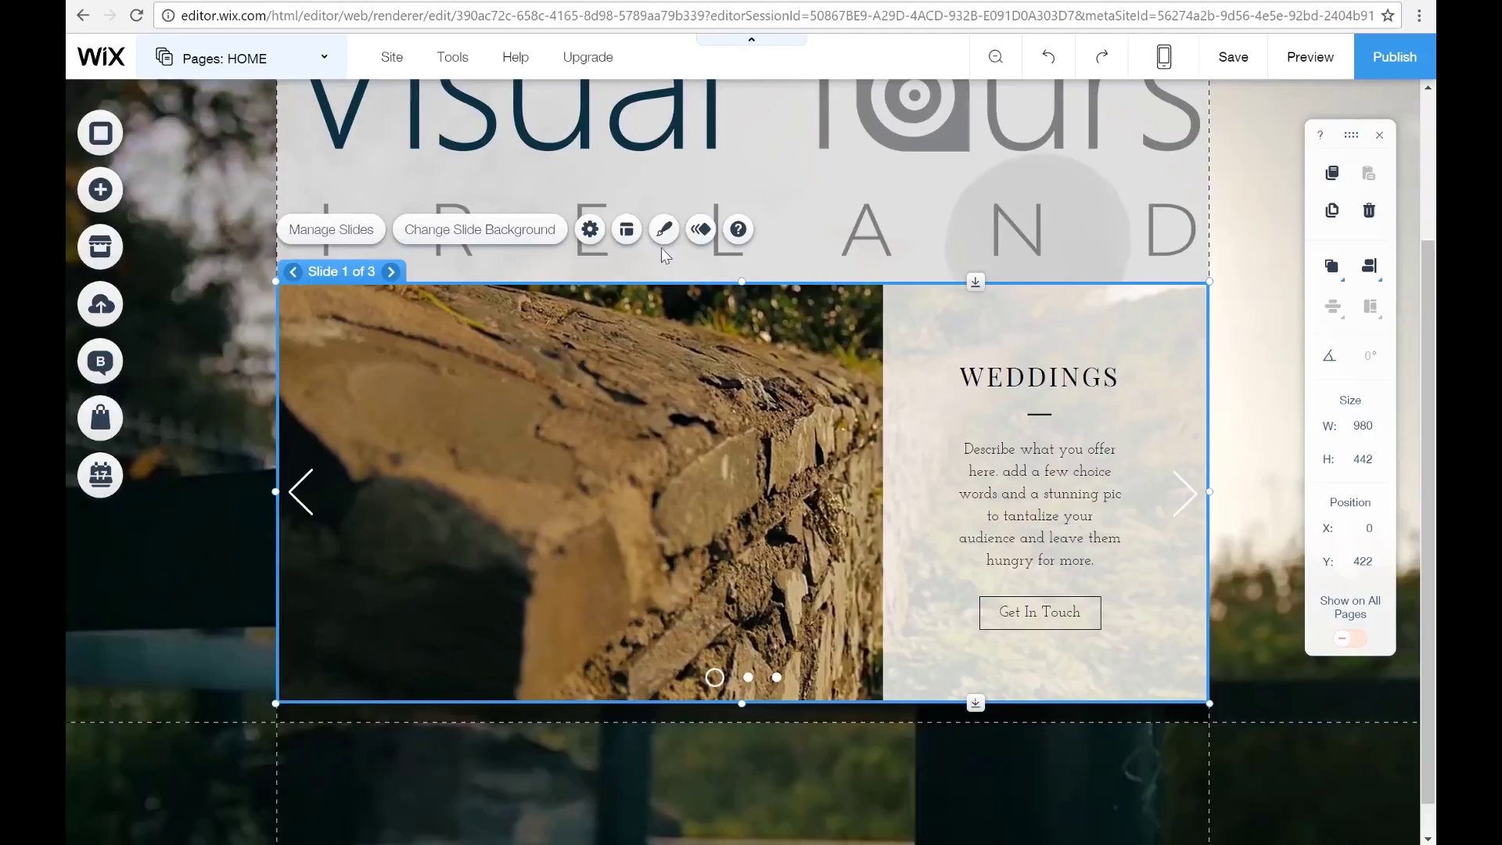
- Look through the entrance animations available for the slideshow, leaving none applied
{"action": "left_click", "coordinate": [701, 230]}
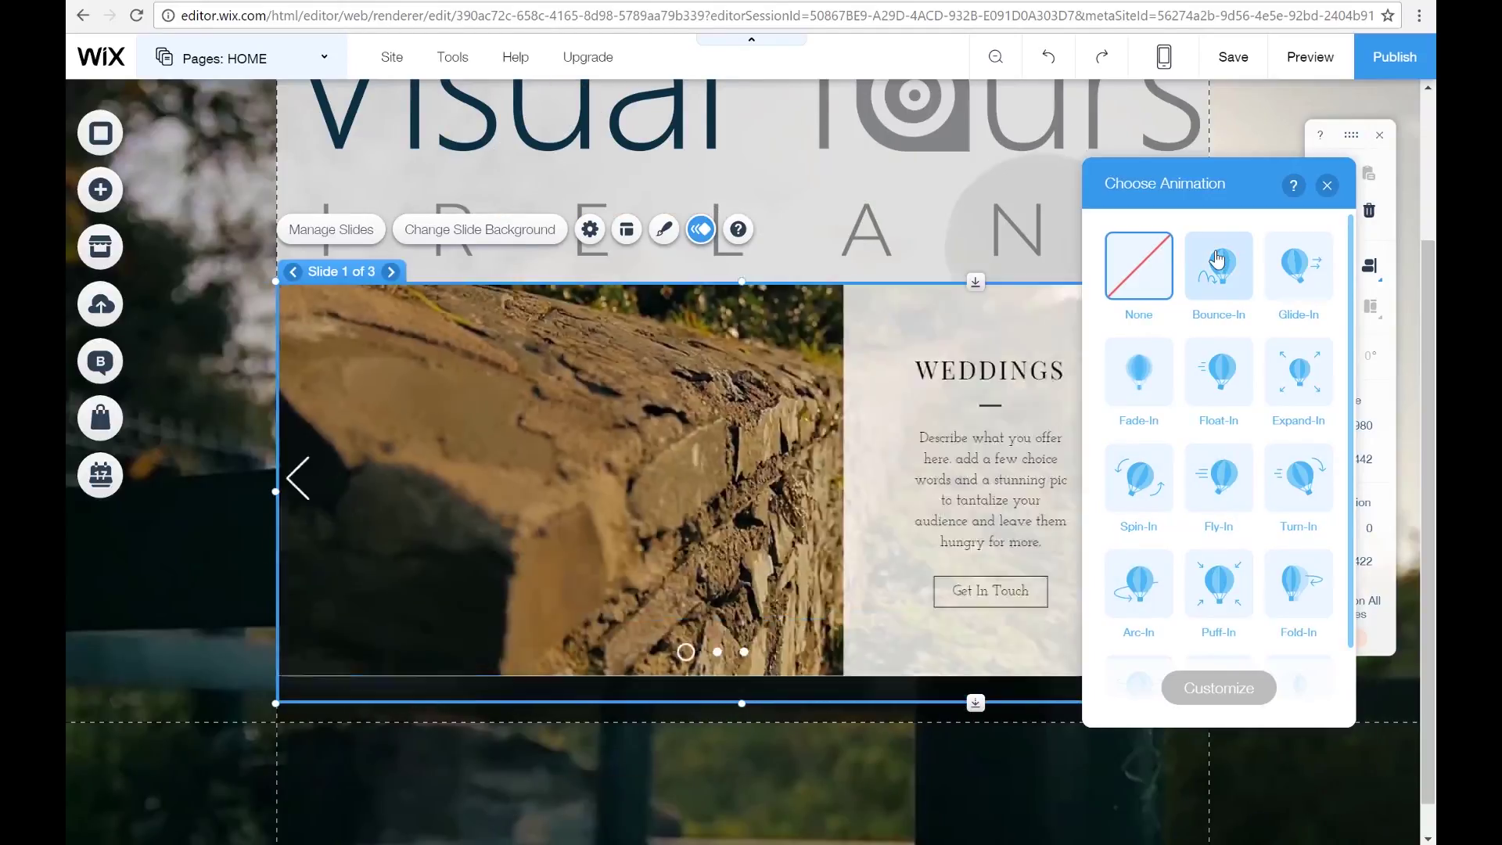
{"action": "left_click", "coordinate": [1327, 186]}
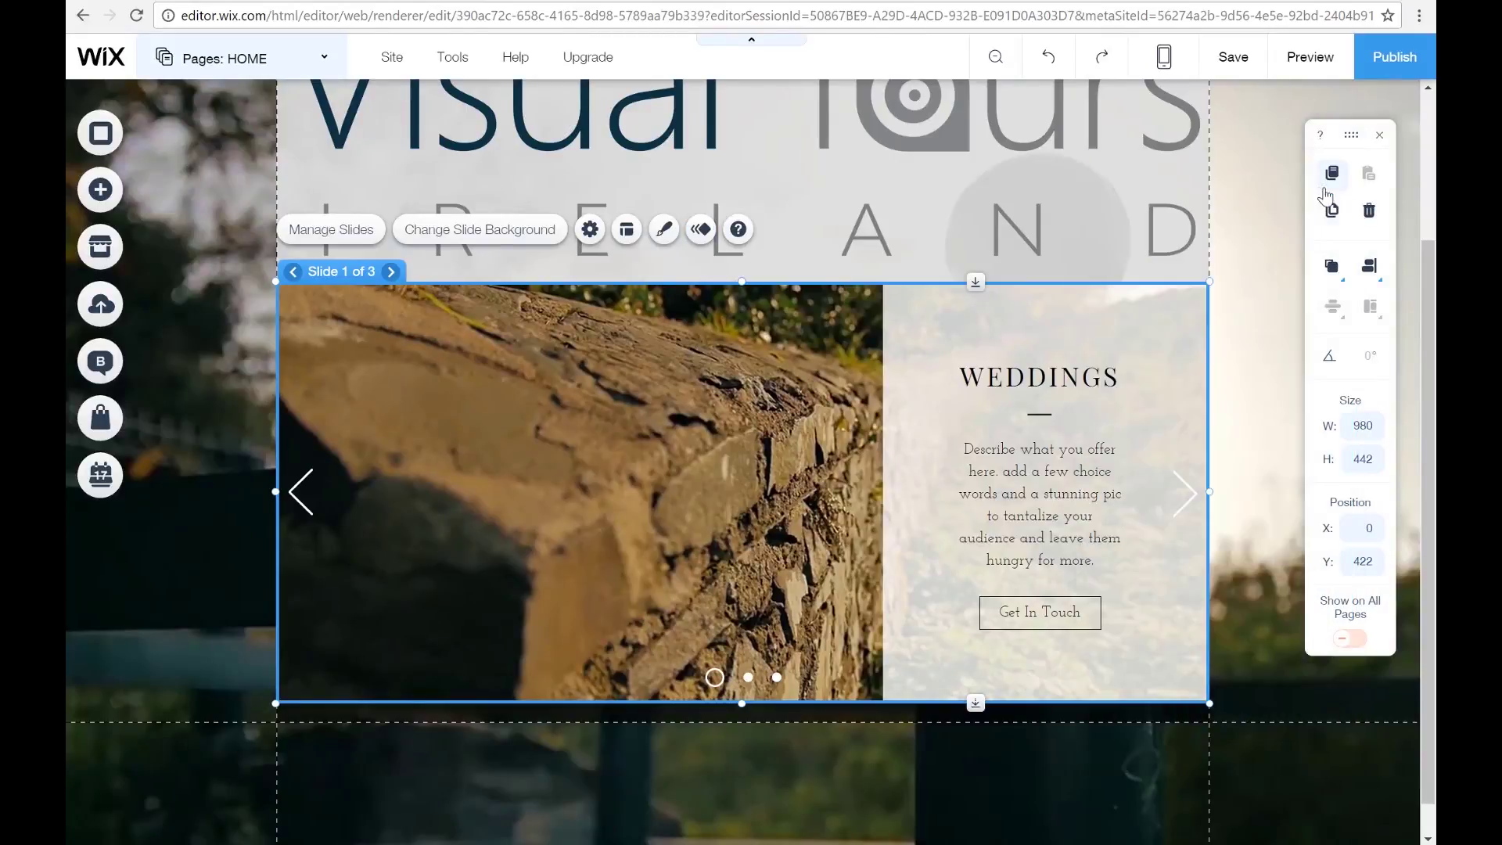
{"action": "left_click", "coordinate": [701, 229]}
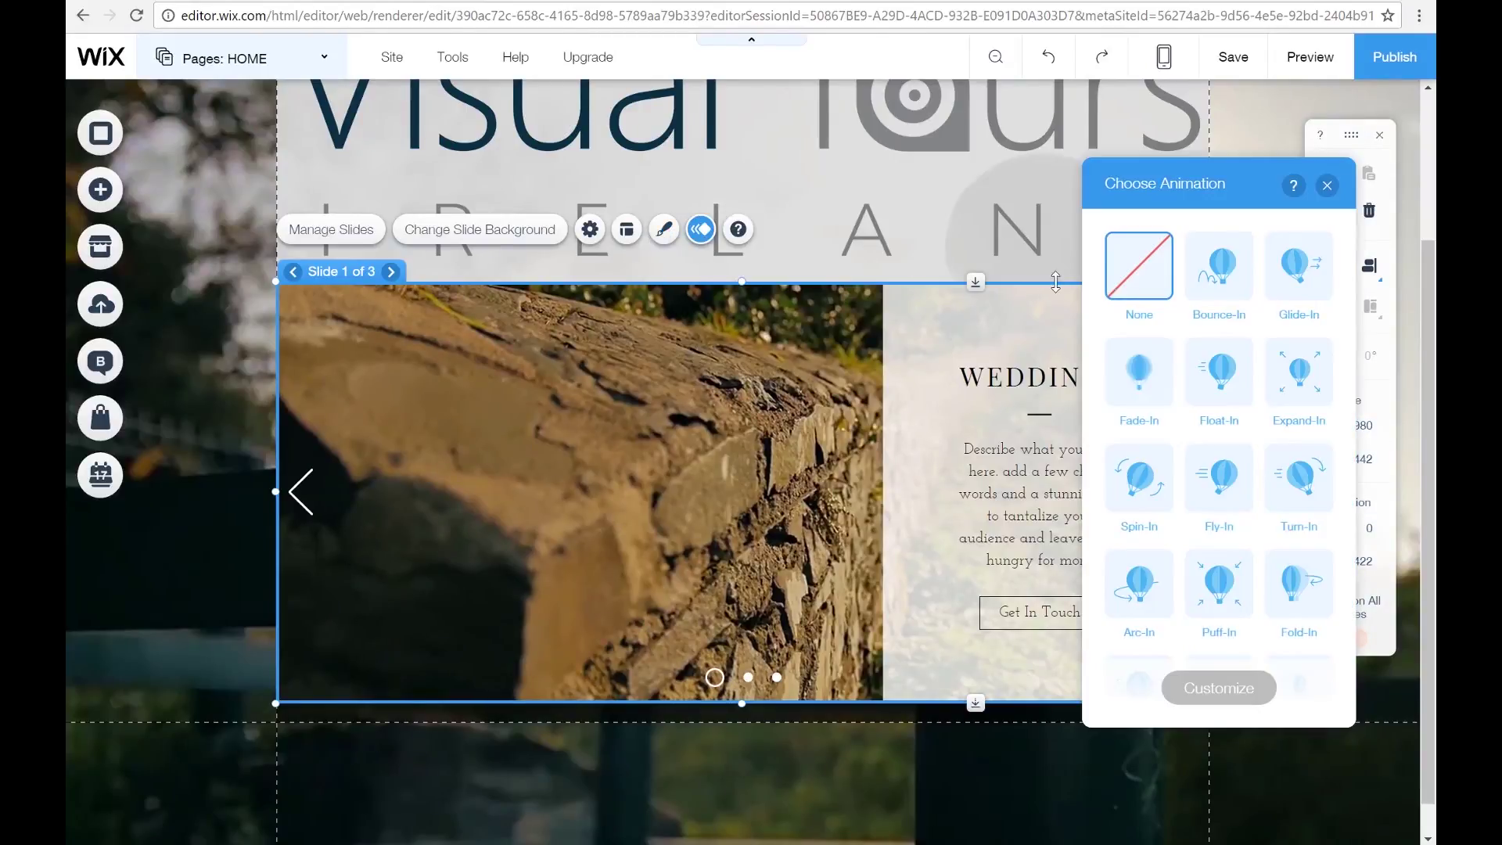
{"action": "left_click", "coordinate": [1328, 194]}
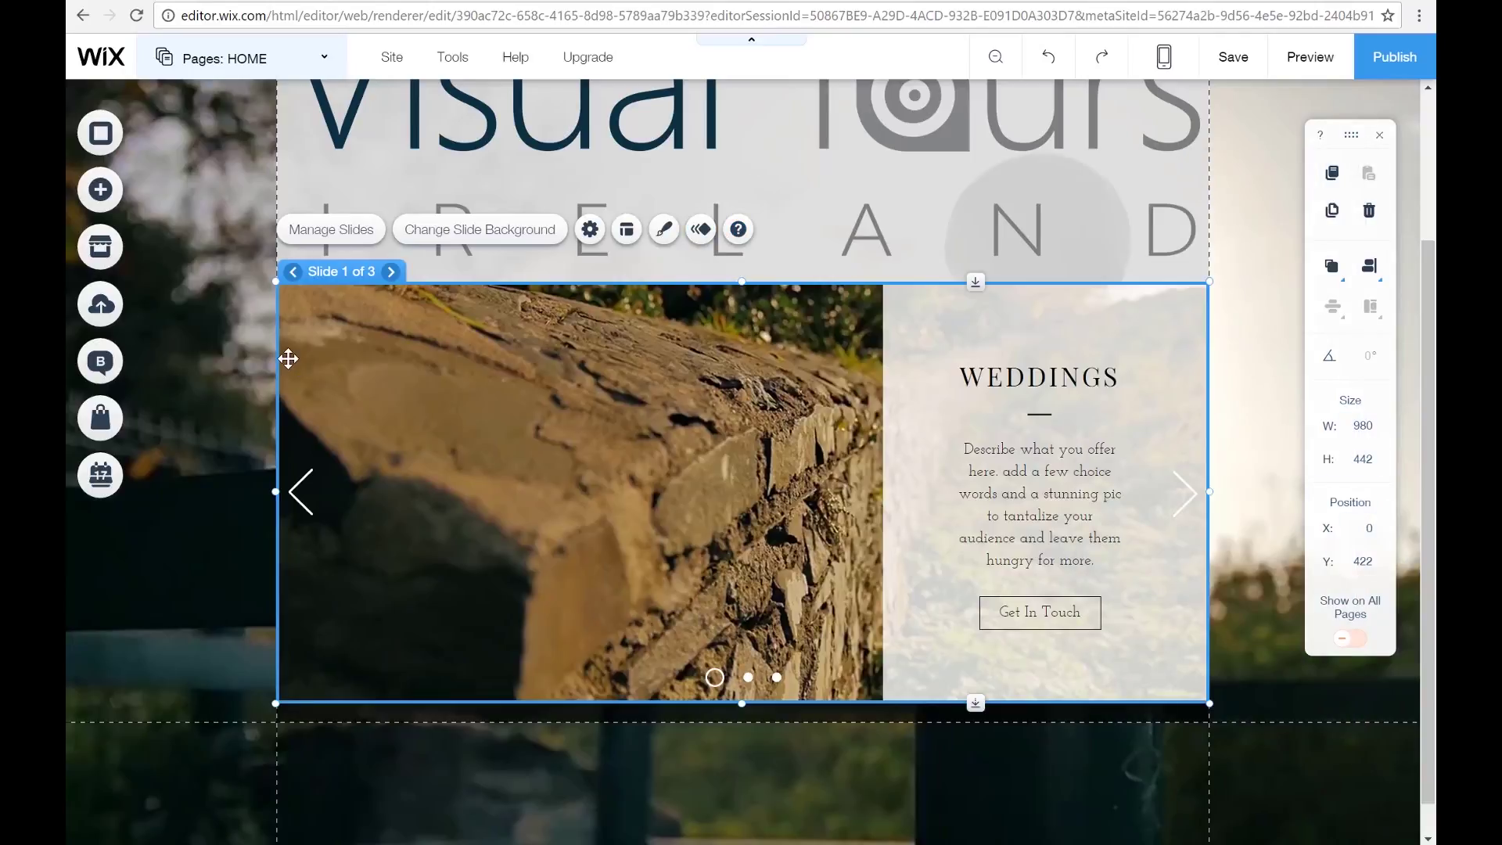
- Change the slide's heading to "Awesome Places" and its description to "Discover the most awesome places in the whole of Ireland from your phone."
{"action": "left_click", "coordinate": [1037, 378]}
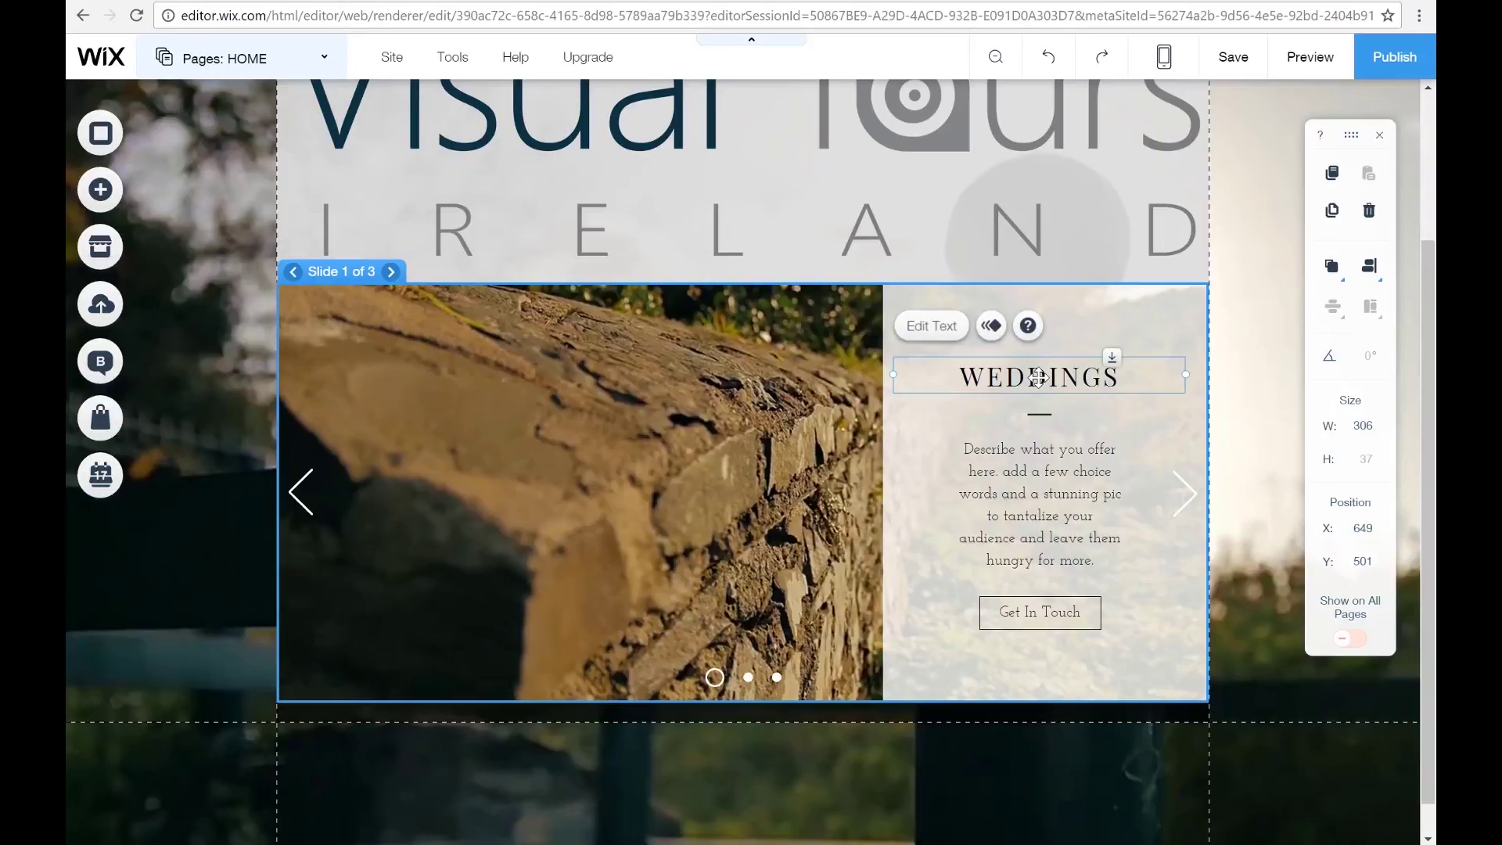
{"action": "double_click", "coordinate": [1037, 378]}
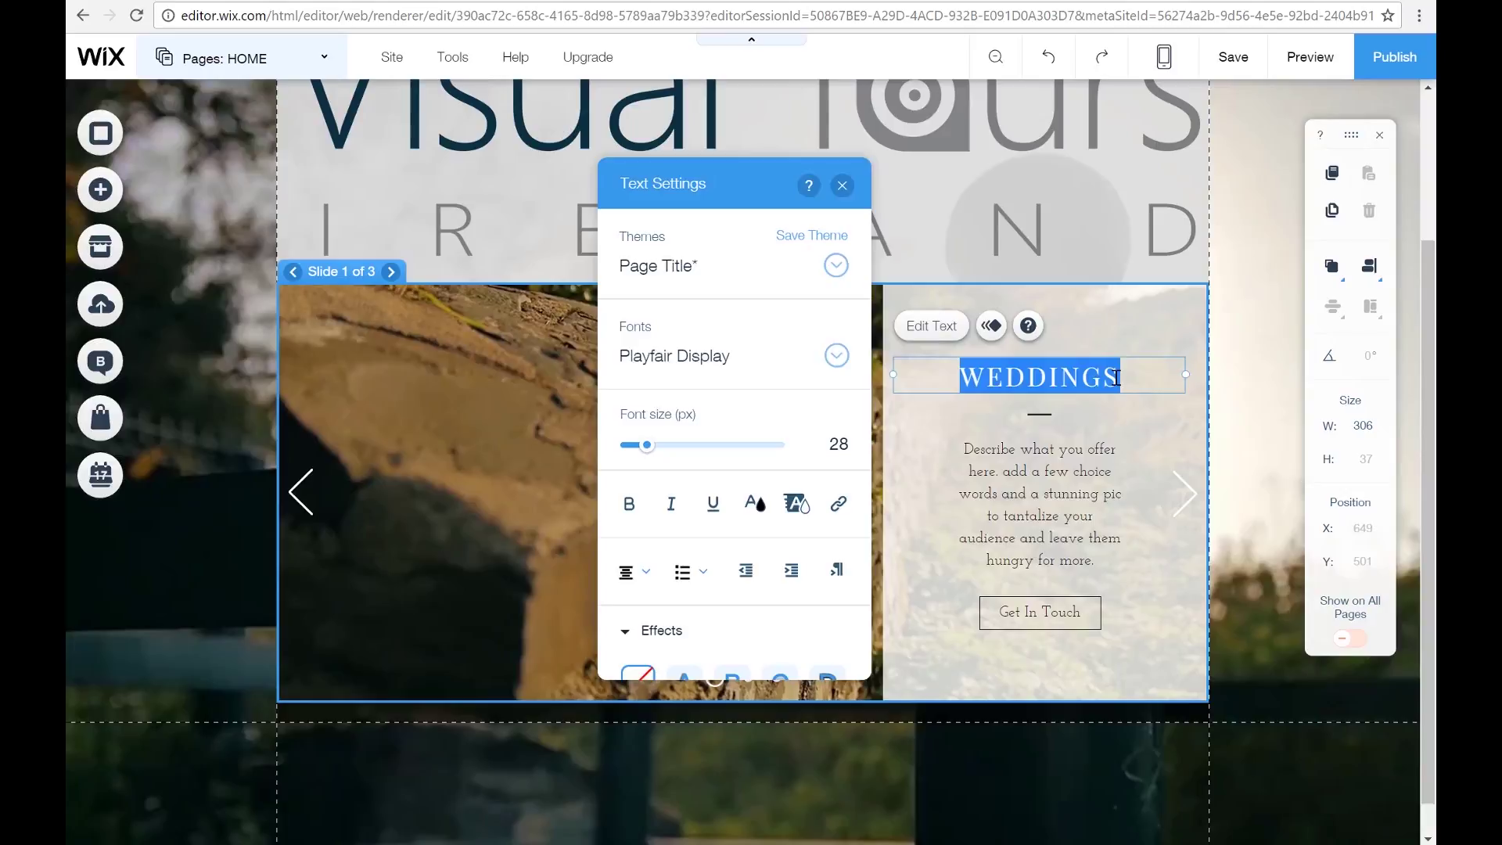
{"action": "type", "text": "T"}
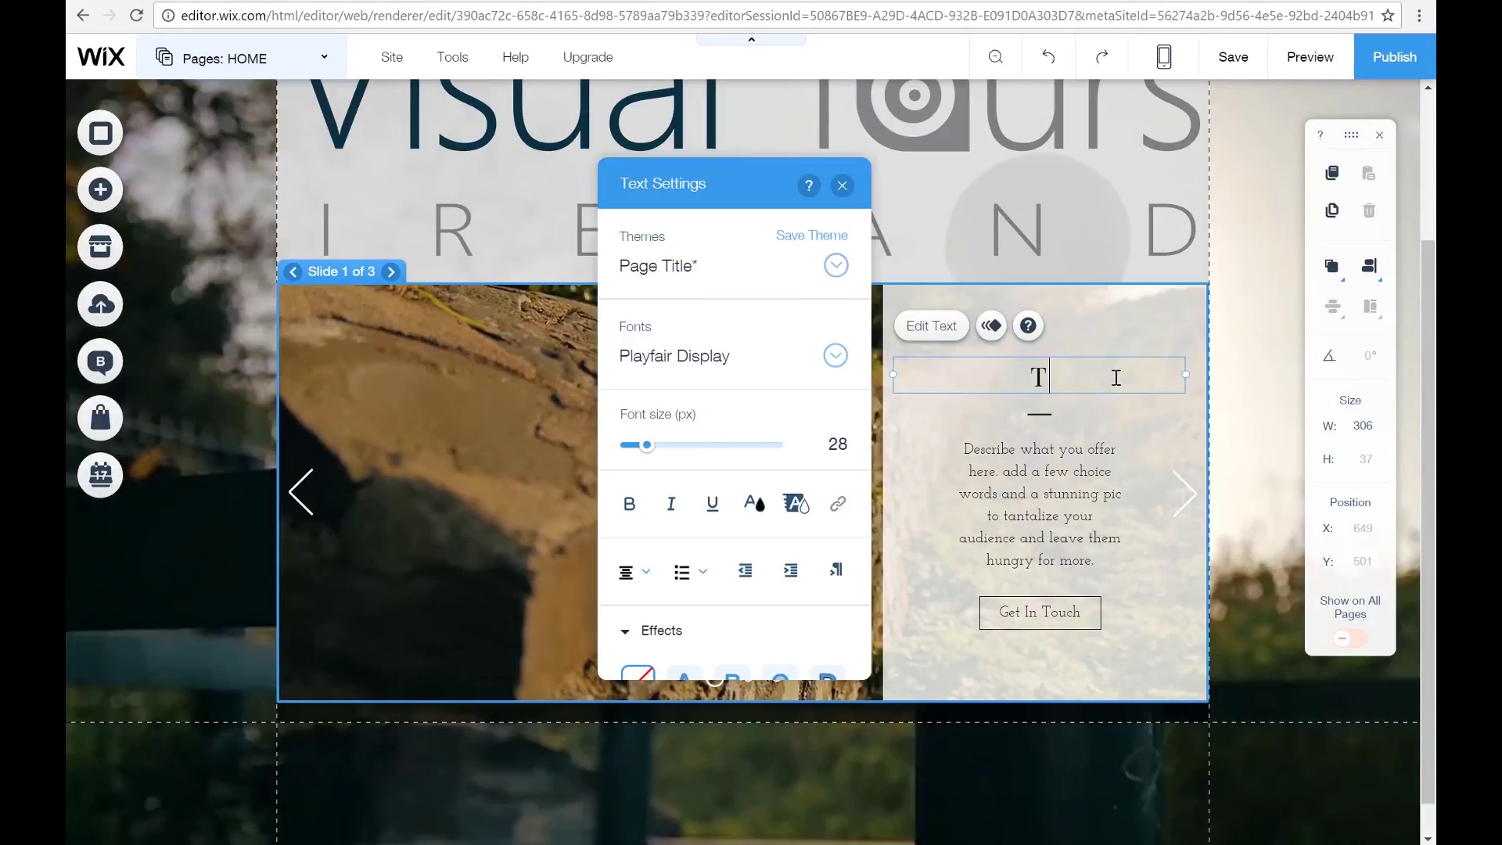
{"action": "key", "text": "BackSpace"}
{"action": "type", "text": "Aweso"}
{"action": "type", "text": "me"}
{"action": "key", "text": "BackSpace"}
{"action": "key", "text": "BackSpace"}
{"action": "type", "text": "n"}
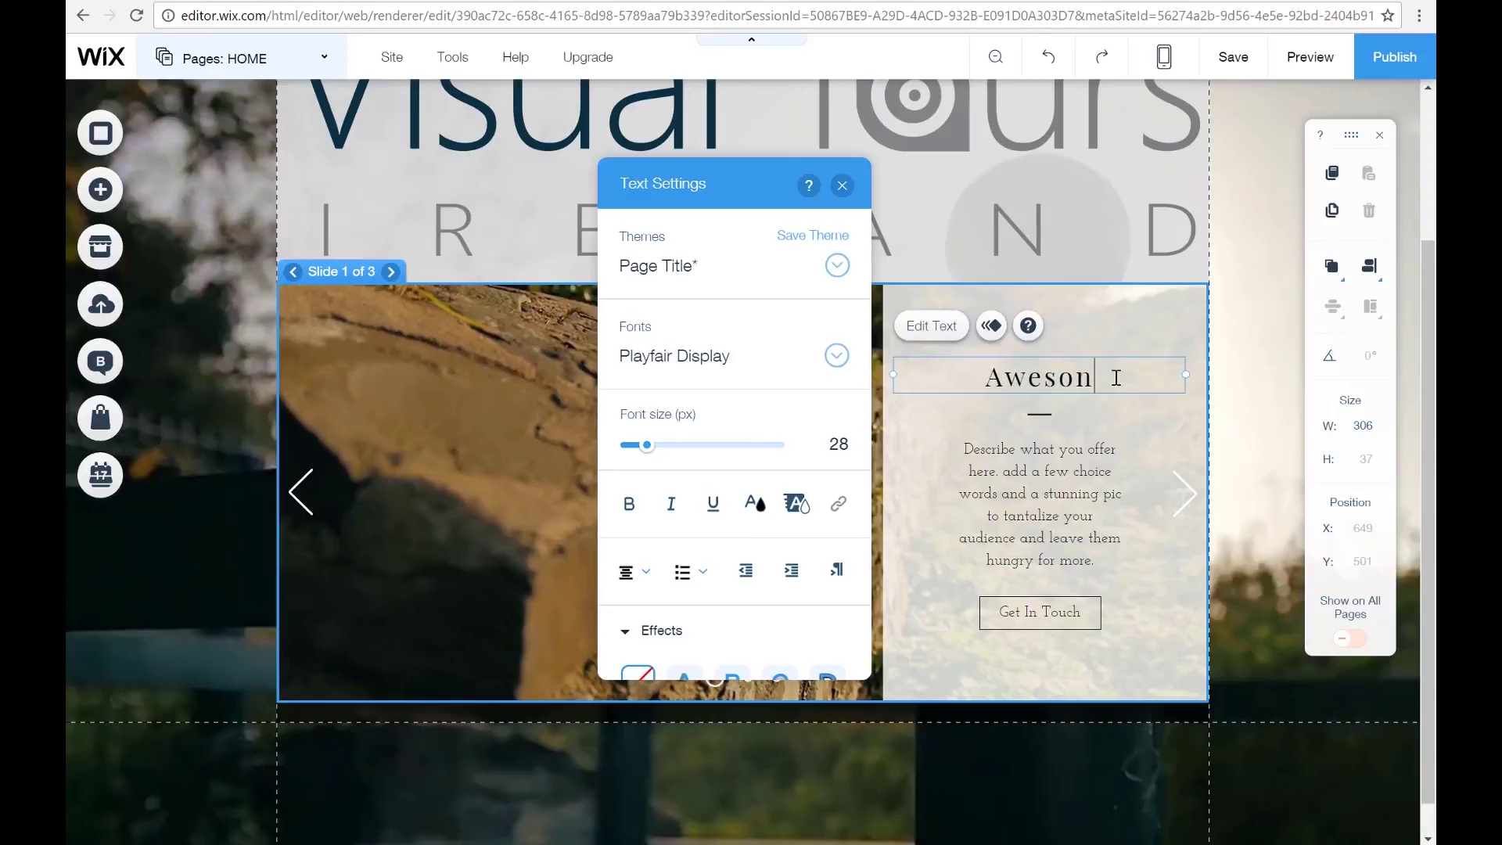
{"action": "key", "text": "BackSpace"}
{"action": "key", "text": "BackSpace"}
{"action": "type", "text": "o"}
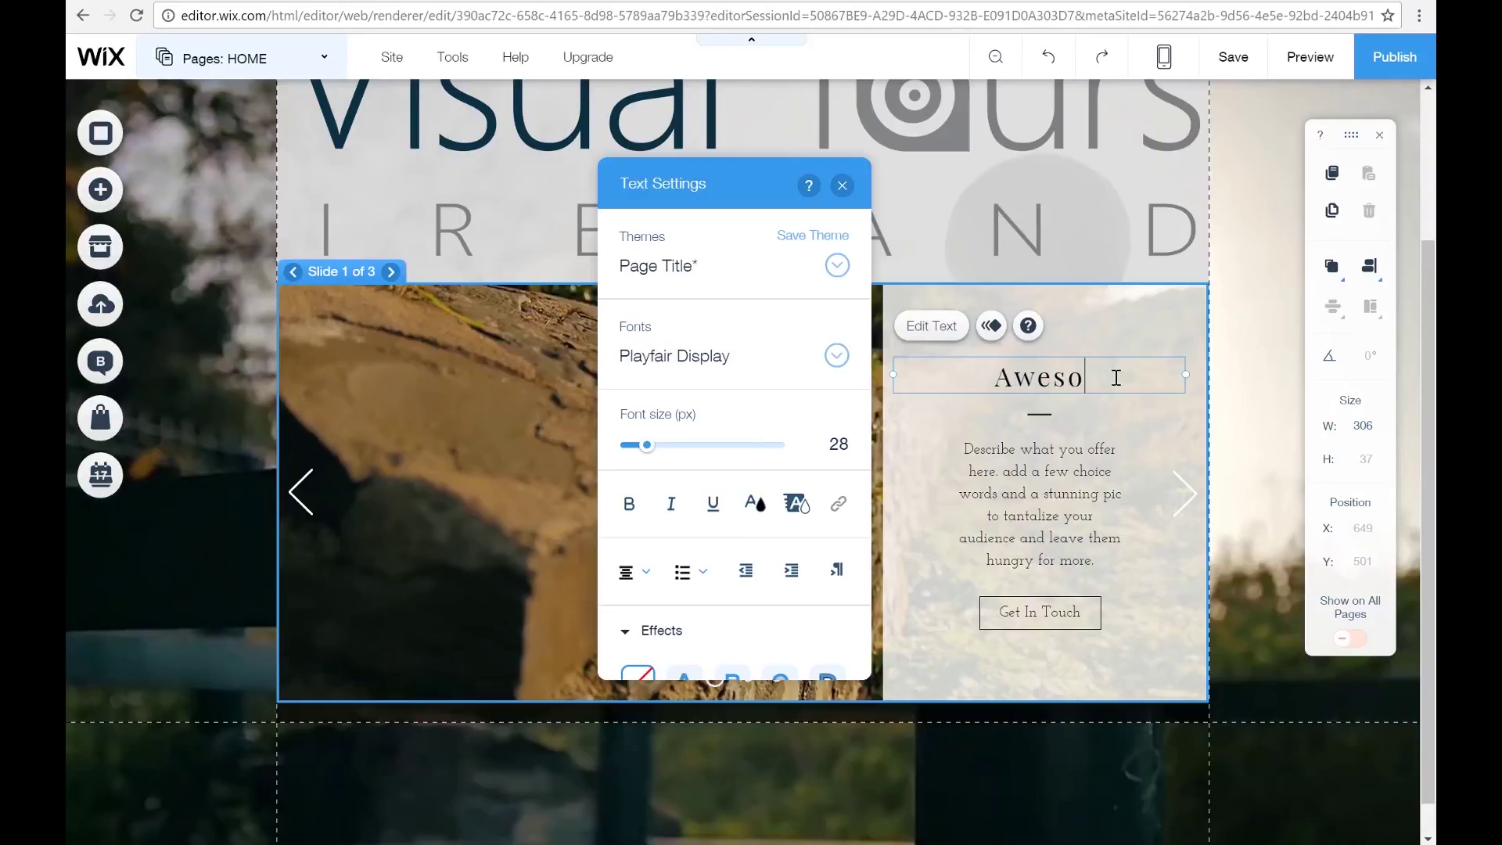
{"action": "type", "text": "me Sp"}
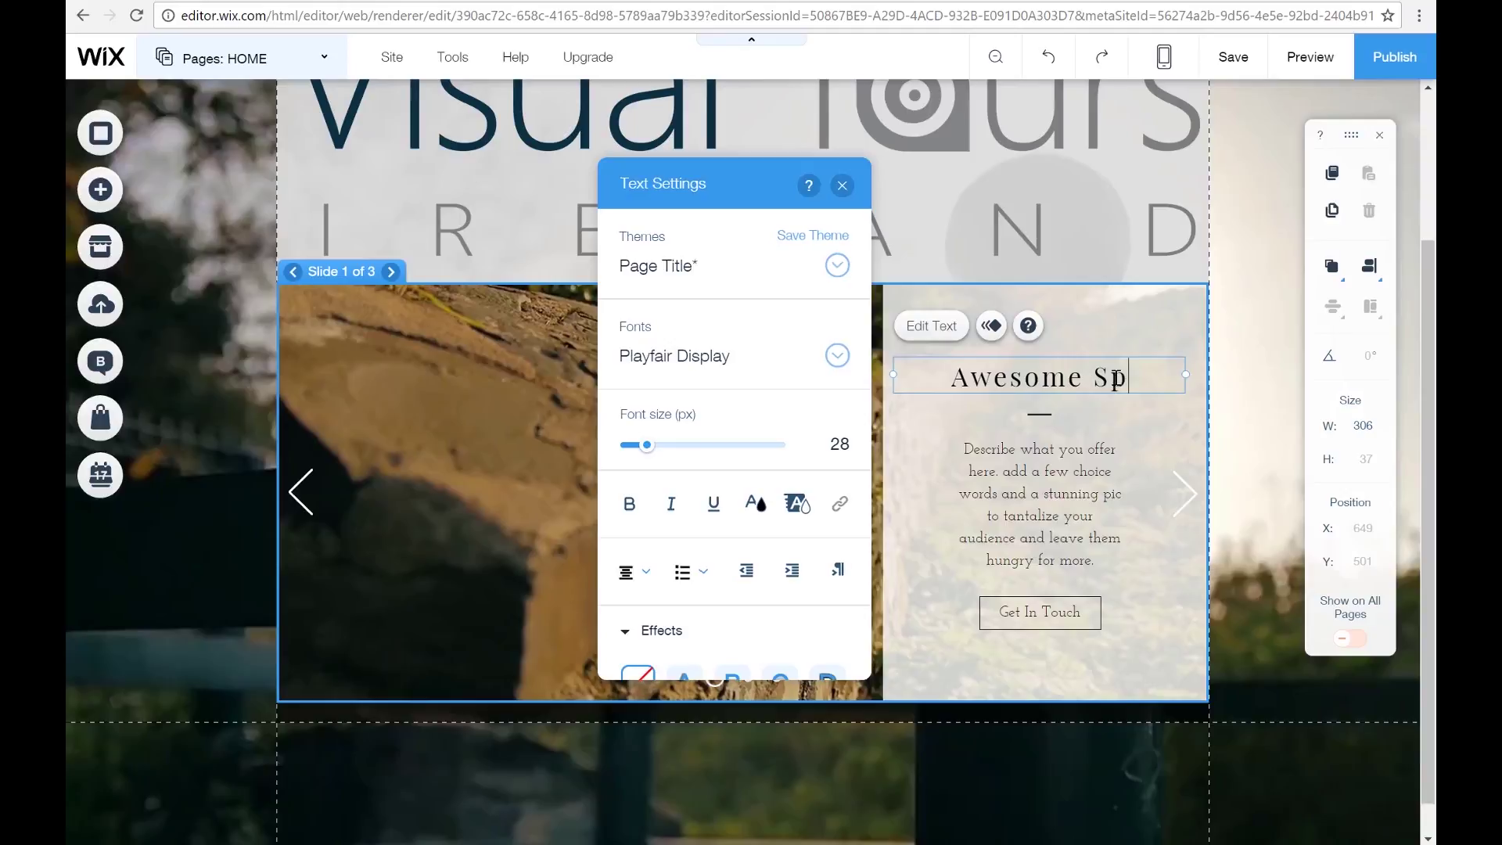
{"action": "type", "text": "ots"}
{"action": "key", "text": "BackSpace"}
{"action": "key", "text": "BackSpace"}
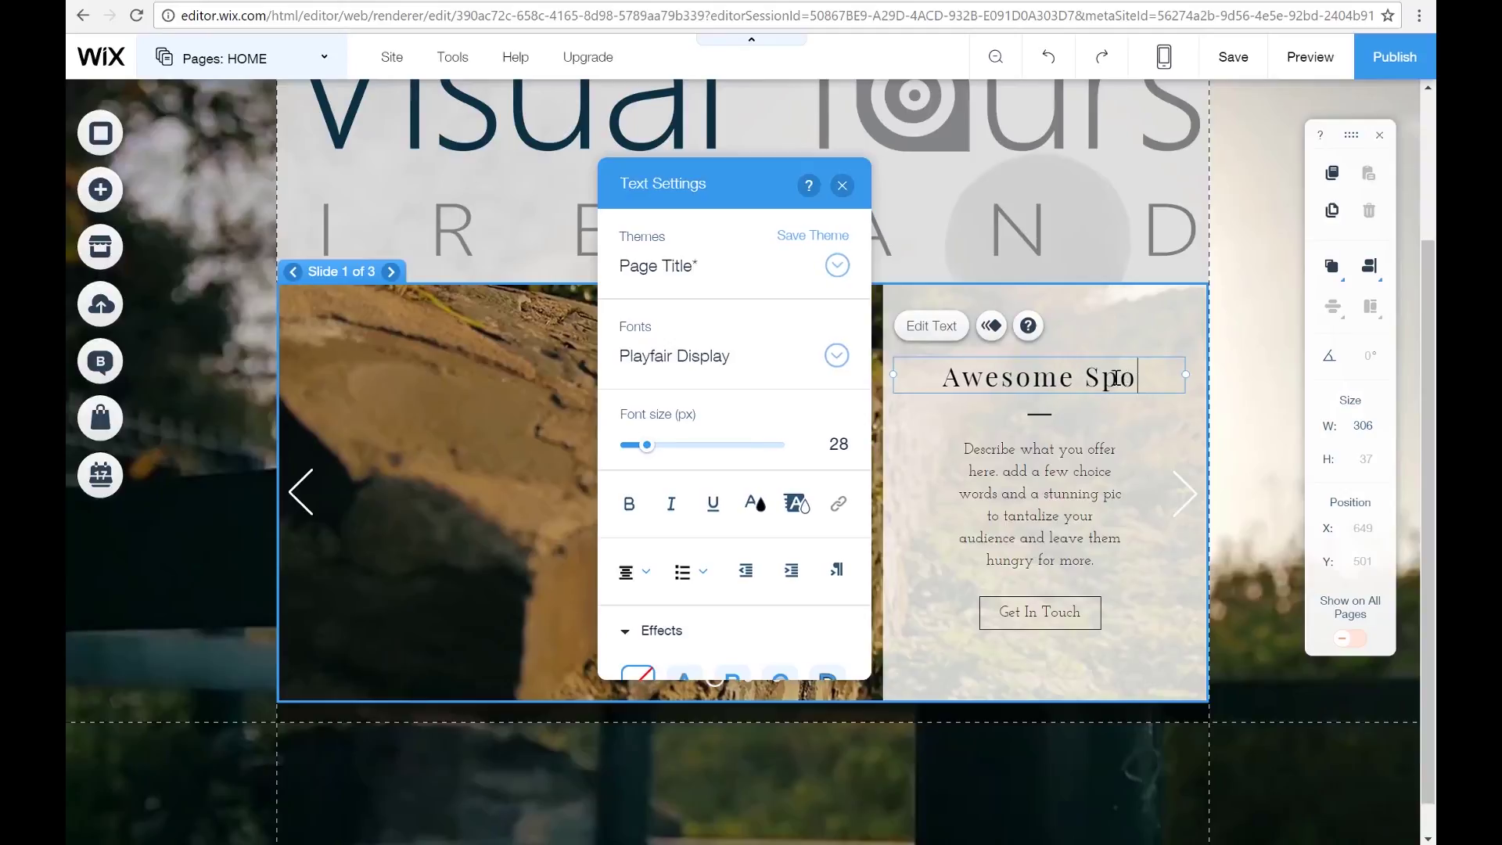
{"action": "key", "text": "BackSpace"}
{"action": "key", "text": "BackSpace"}
{"action": "key", "text": "BackSpace"}
{"action": "type", "text": "P"}
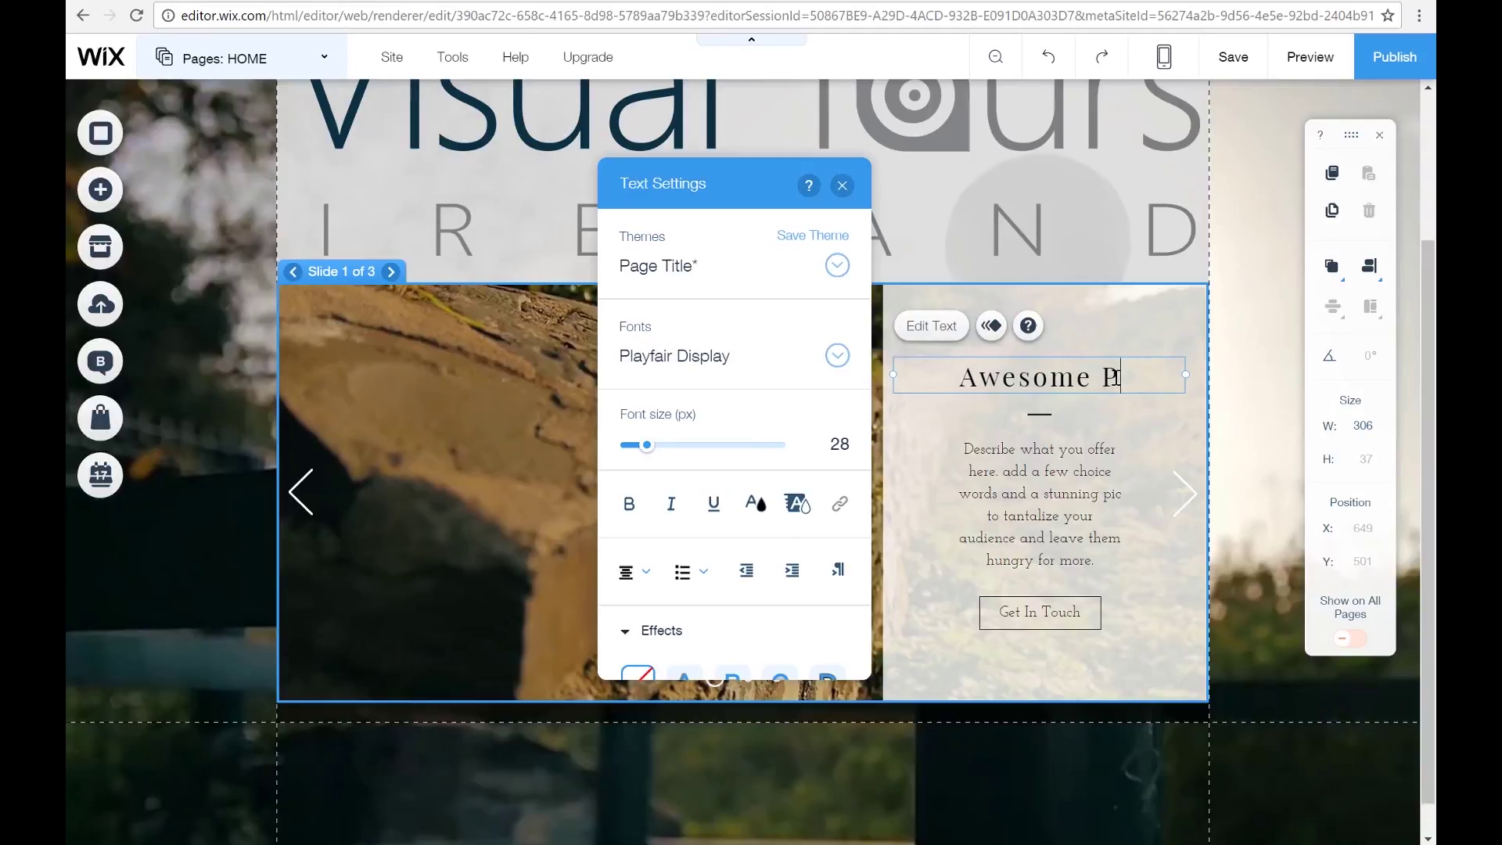
{"action": "type", "text": "laces"}
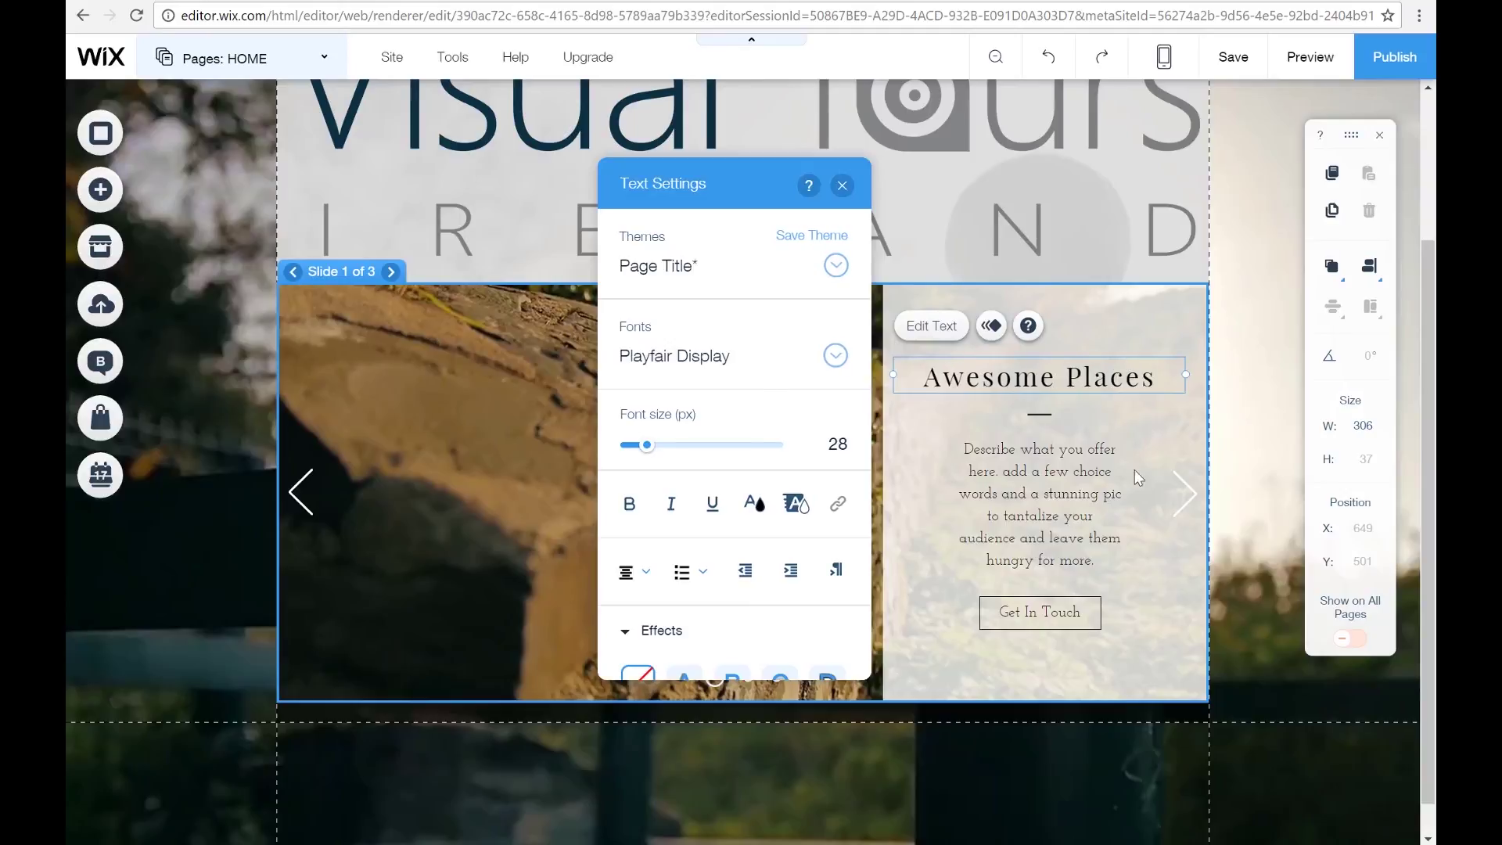
{"action": "left_click", "coordinate": [1051, 470]}
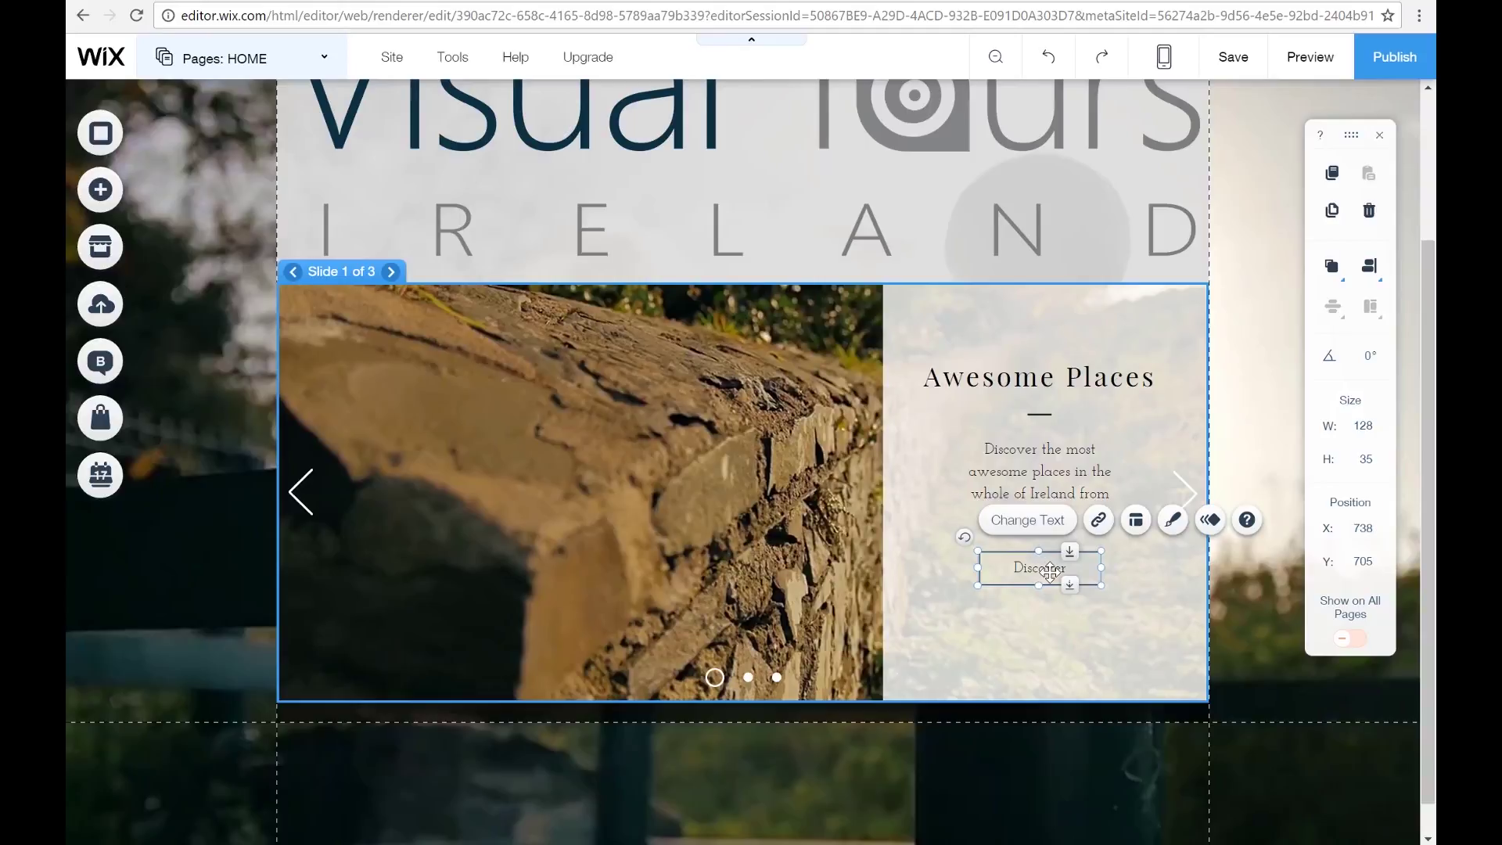
- Check the Discover button's web address link, its window option and its text alignment
{"action": "double_click", "coordinate": [1050, 574]}
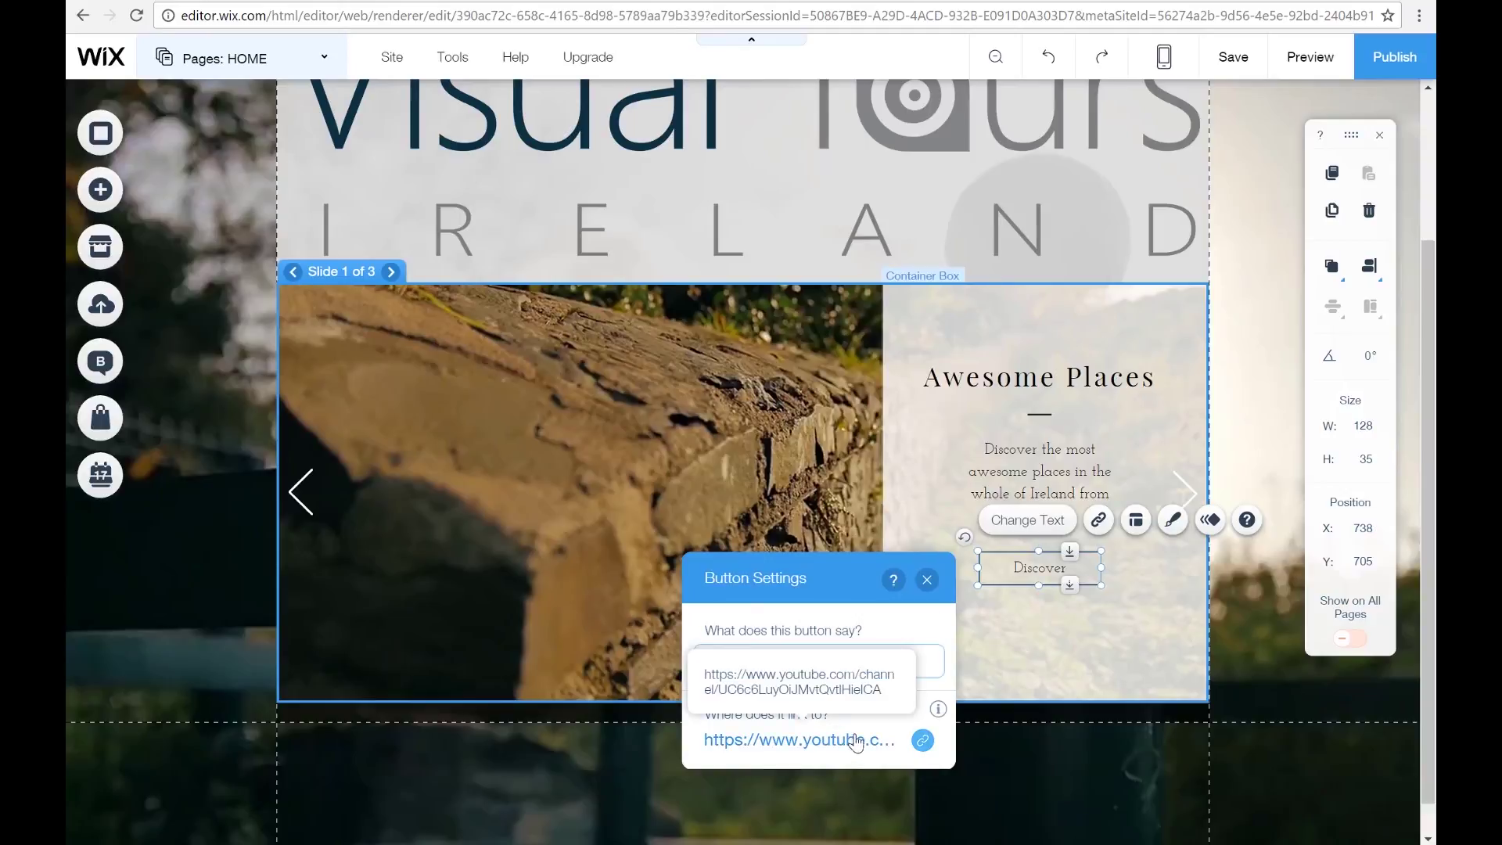
{"action": "left_click", "coordinate": [922, 740]}
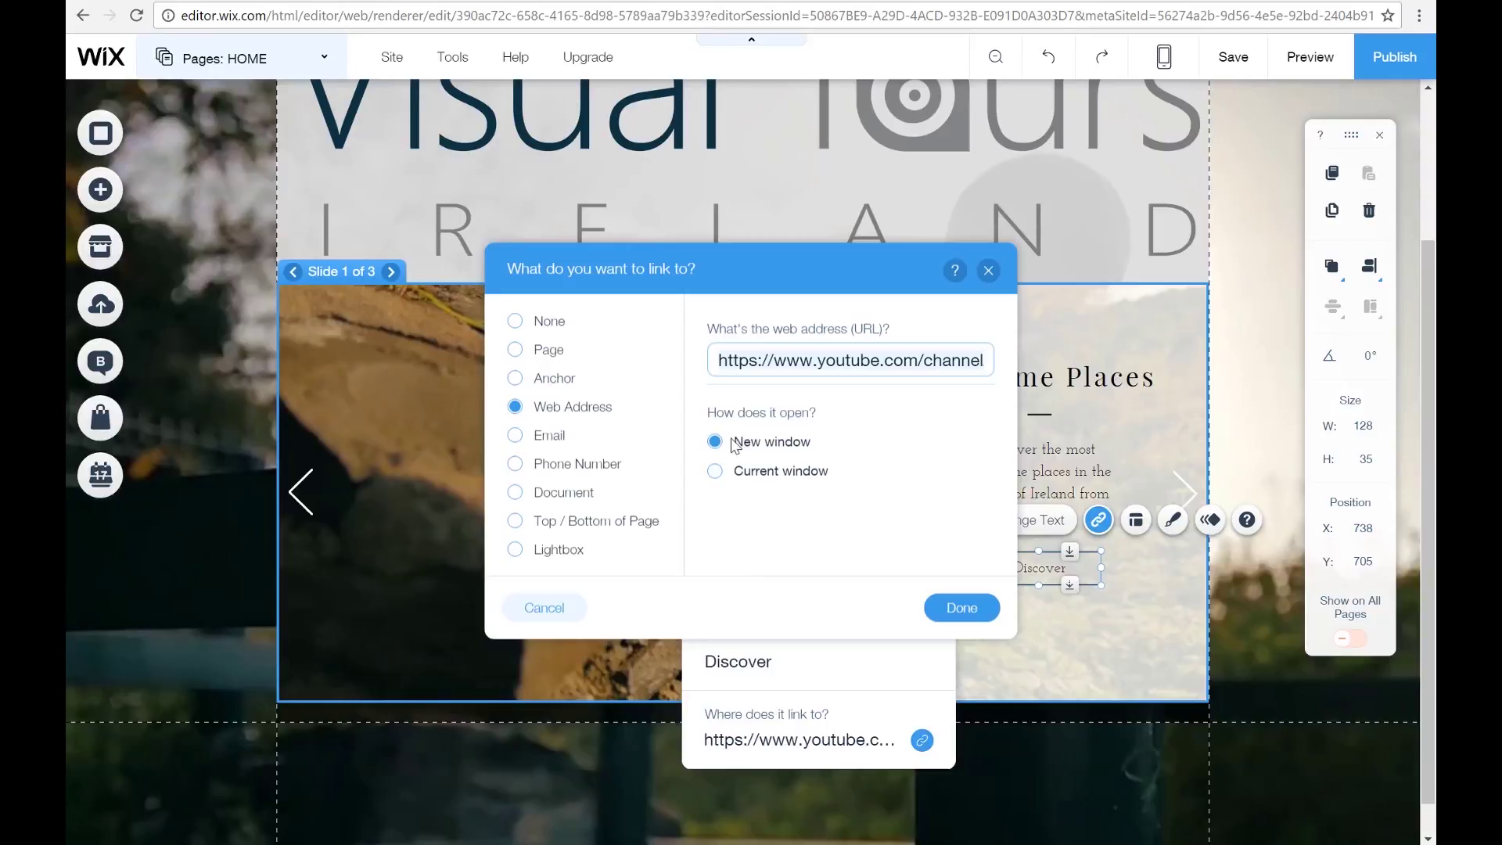
{"action": "left_click", "coordinate": [959, 616]}
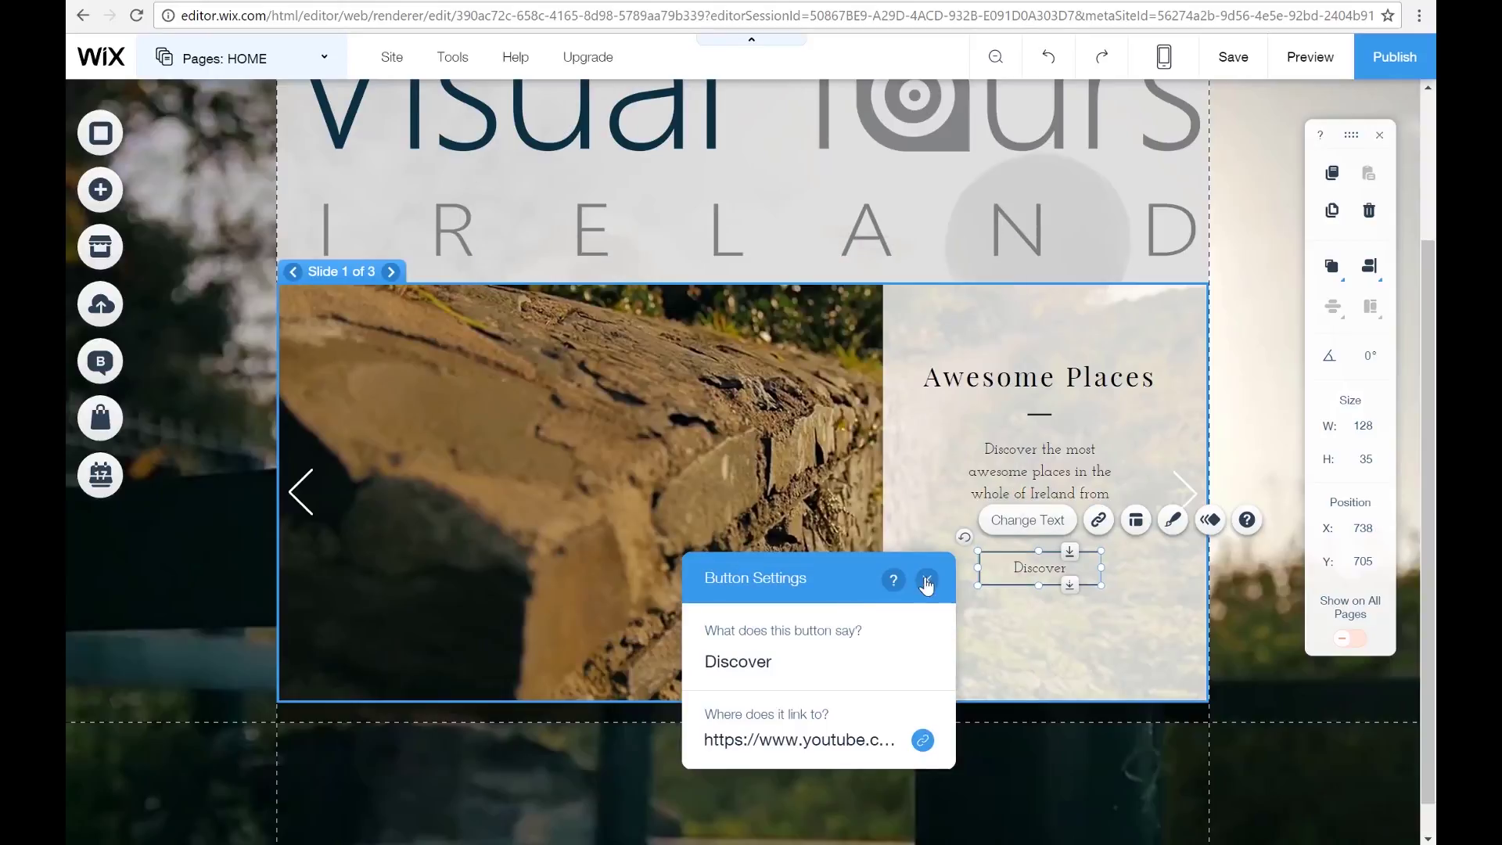
{"action": "left_click", "coordinate": [926, 581]}
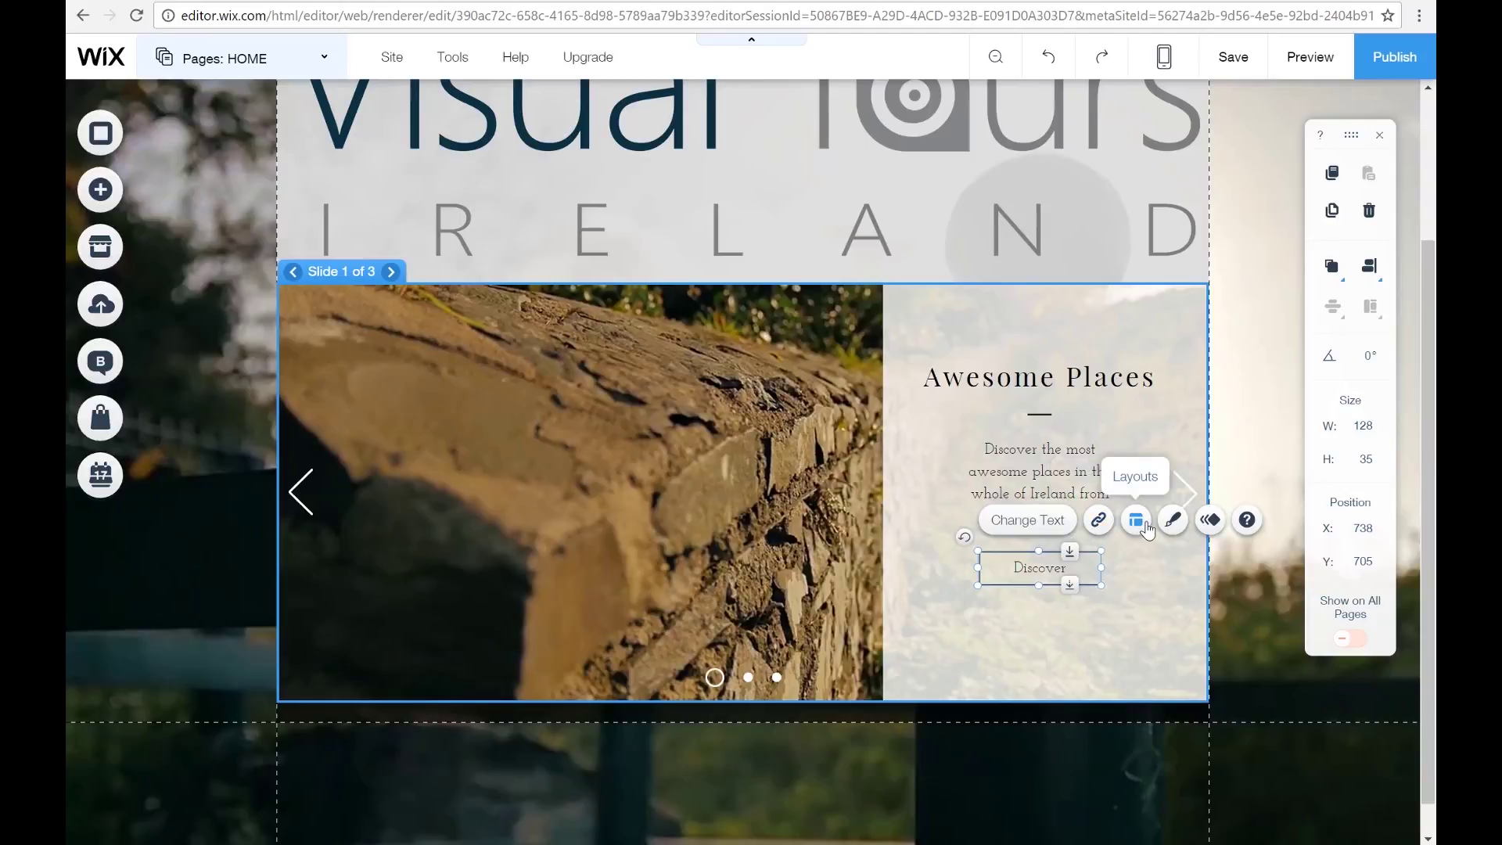
{"action": "left_click", "coordinate": [1137, 521]}
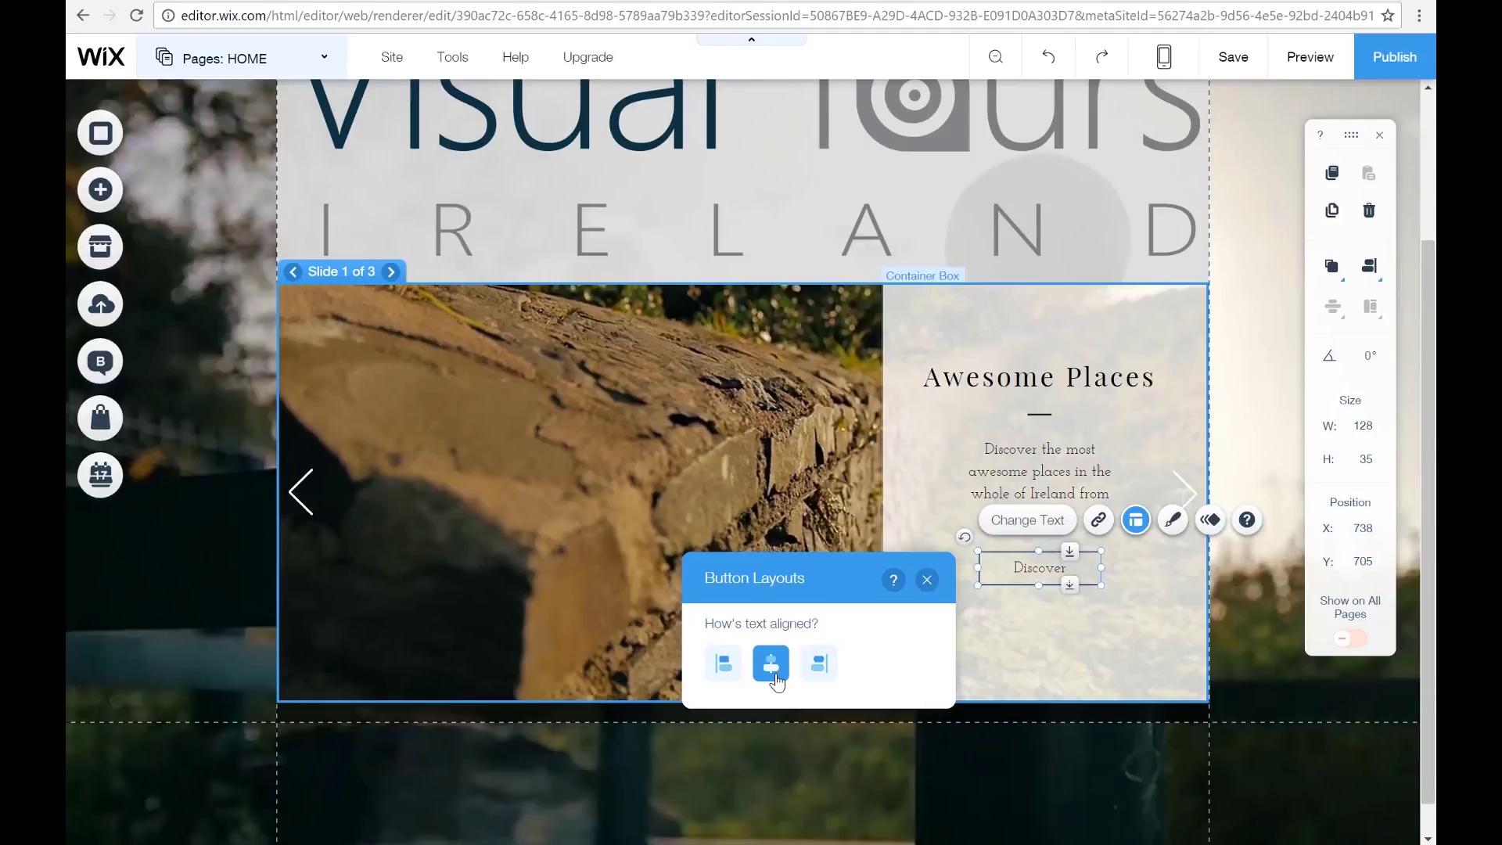
{"action": "left_click", "coordinate": [927, 580]}
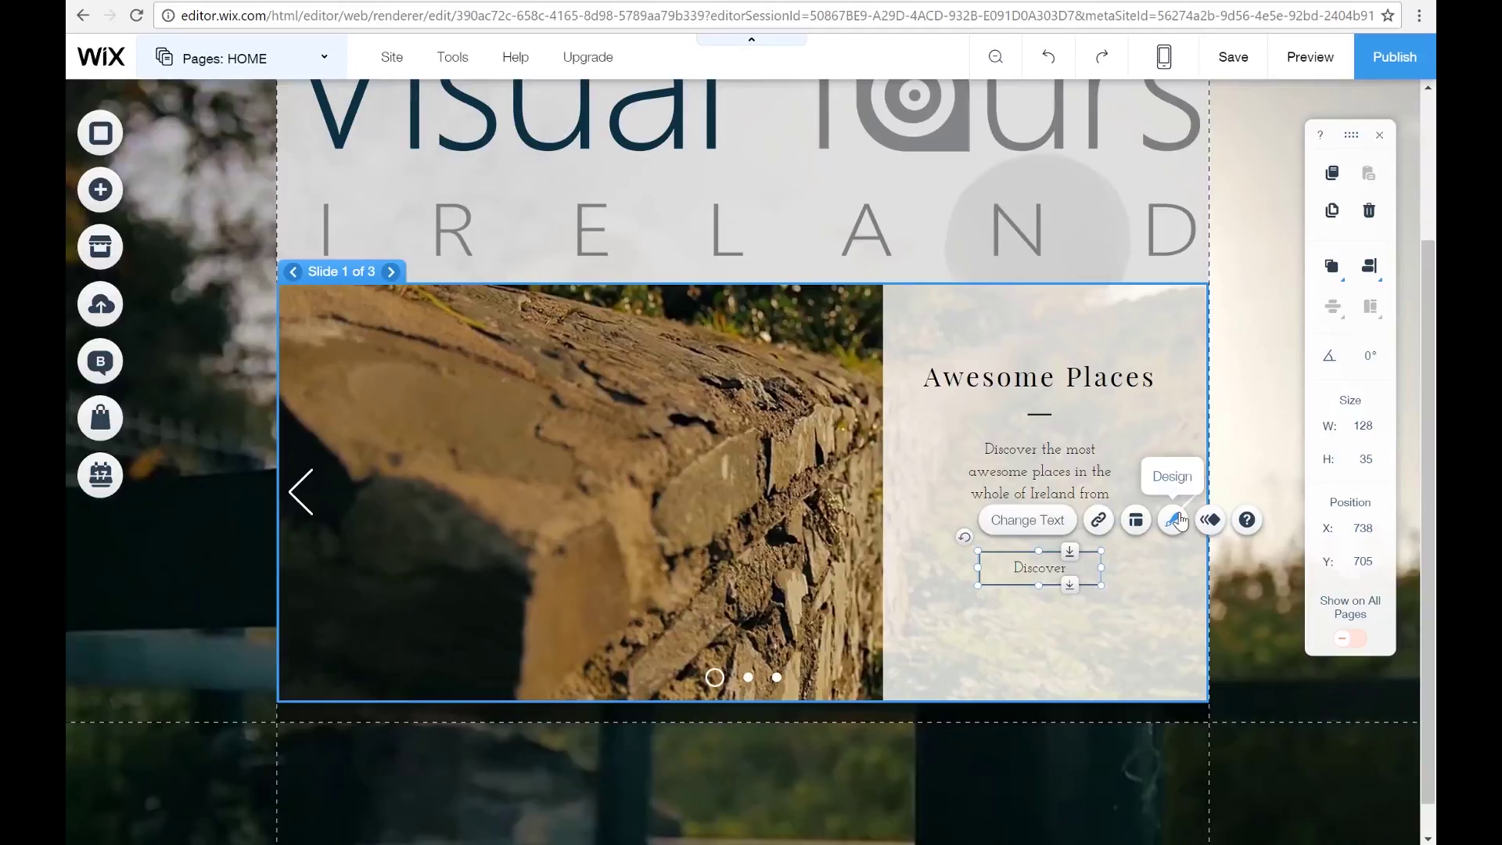
- Restyle the Discover button with the preset that has a curved shadow beneath, and set its fill colour to dark navy #091230
{"action": "left_click", "coordinate": [1178, 521]}
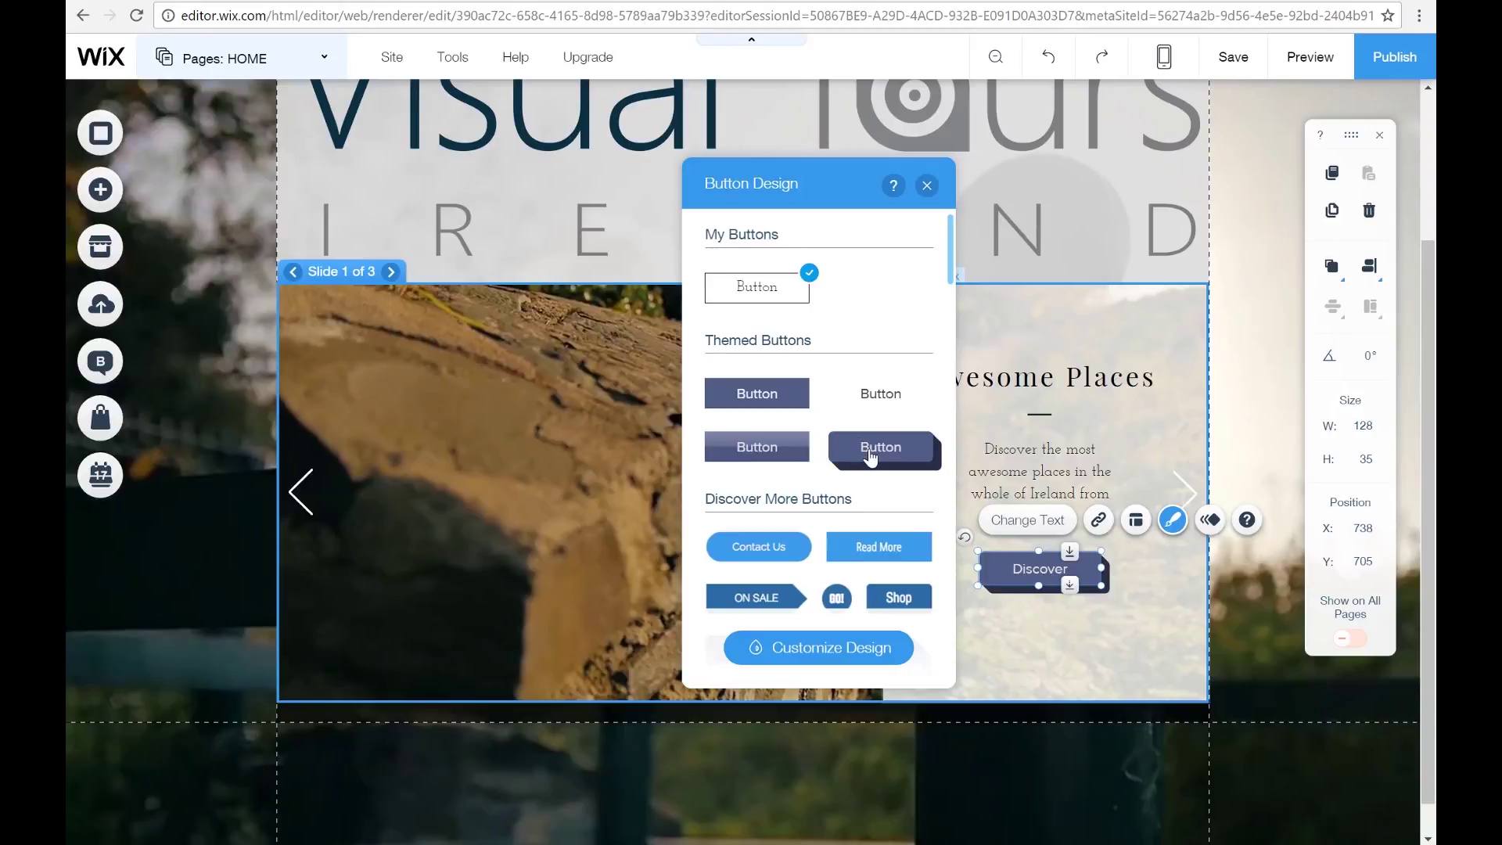
{"action": "left_click", "coordinate": [856, 653]}
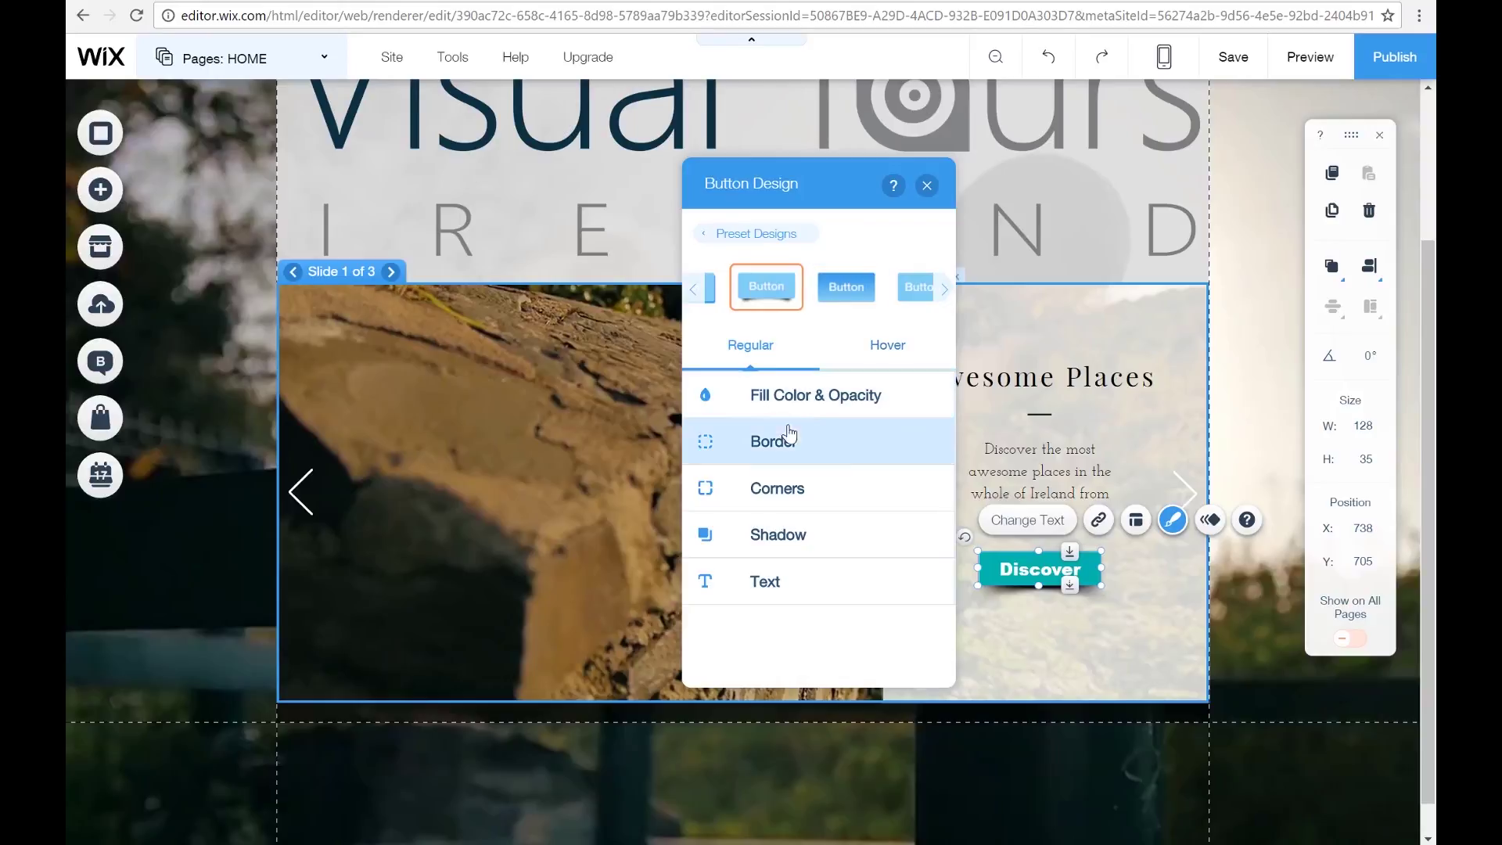
{"action": "left_click", "coordinate": [806, 397]}
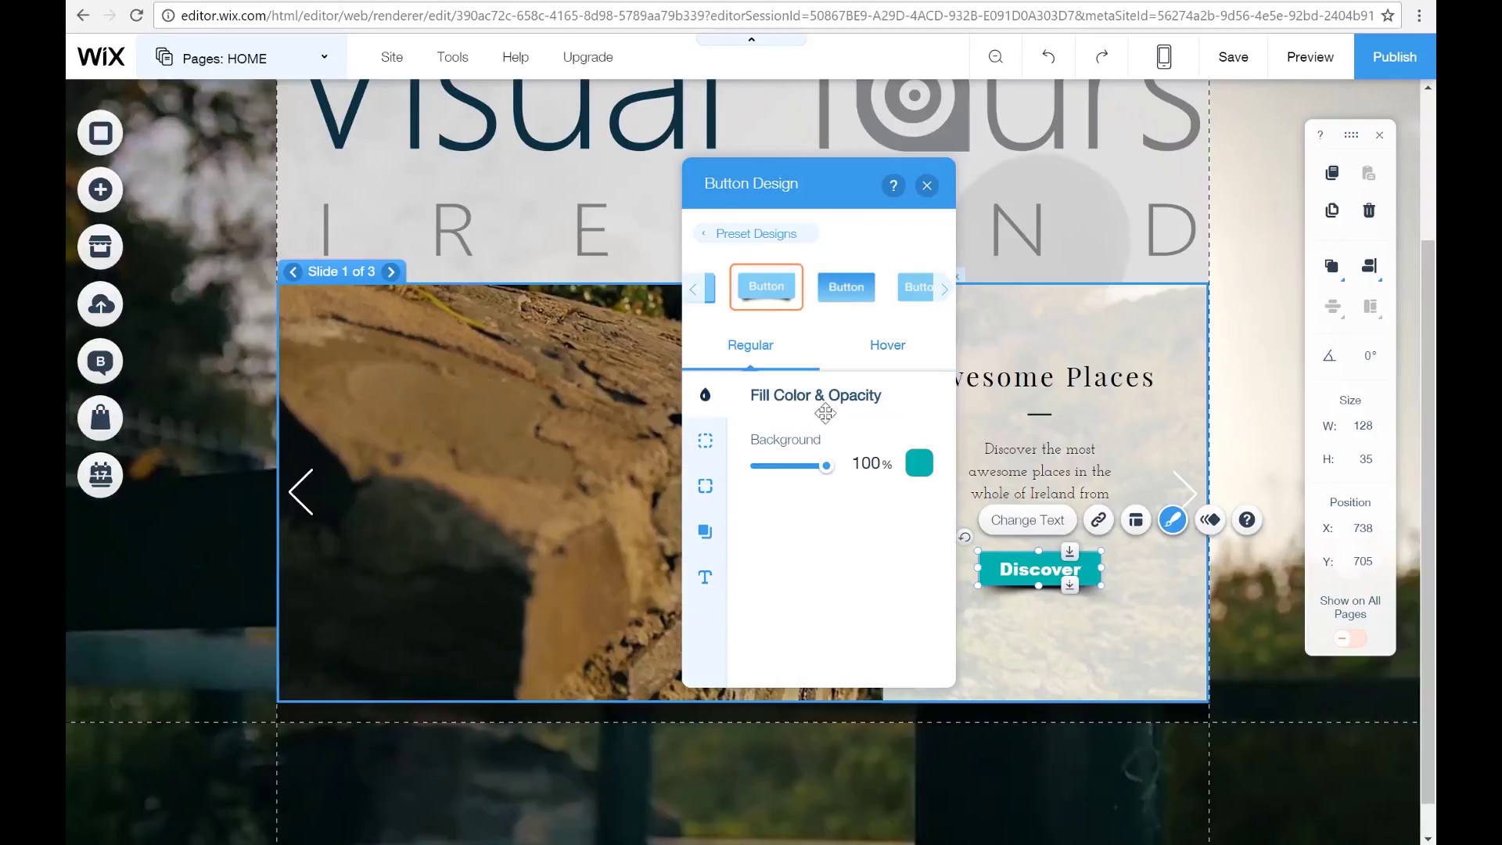
{"action": "left_click", "coordinate": [919, 462]}
{"action": "left_click", "coordinate": [770, 377]}
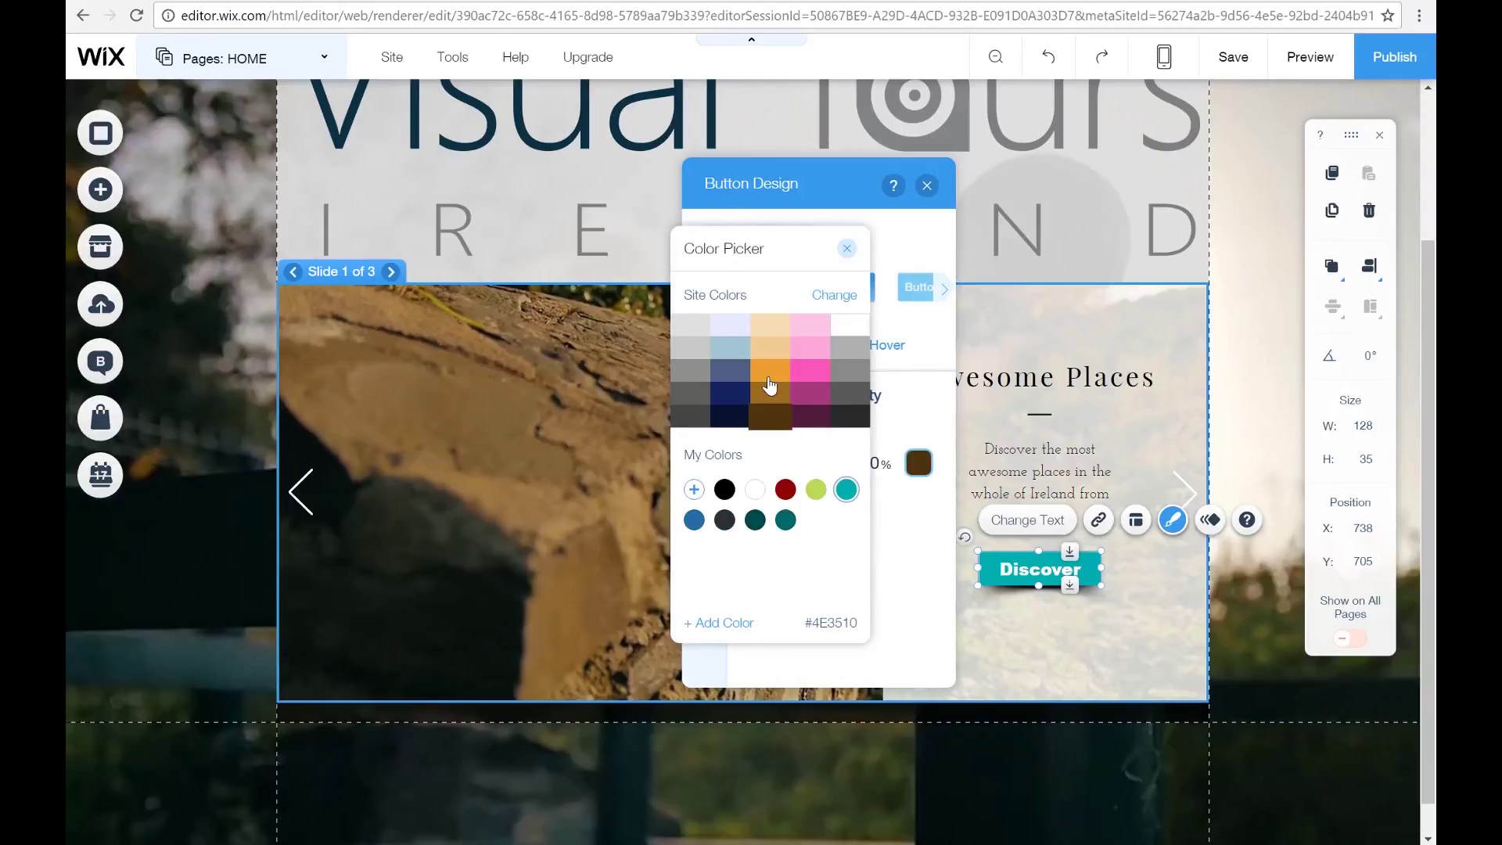
{"action": "left_click", "coordinate": [770, 356]}
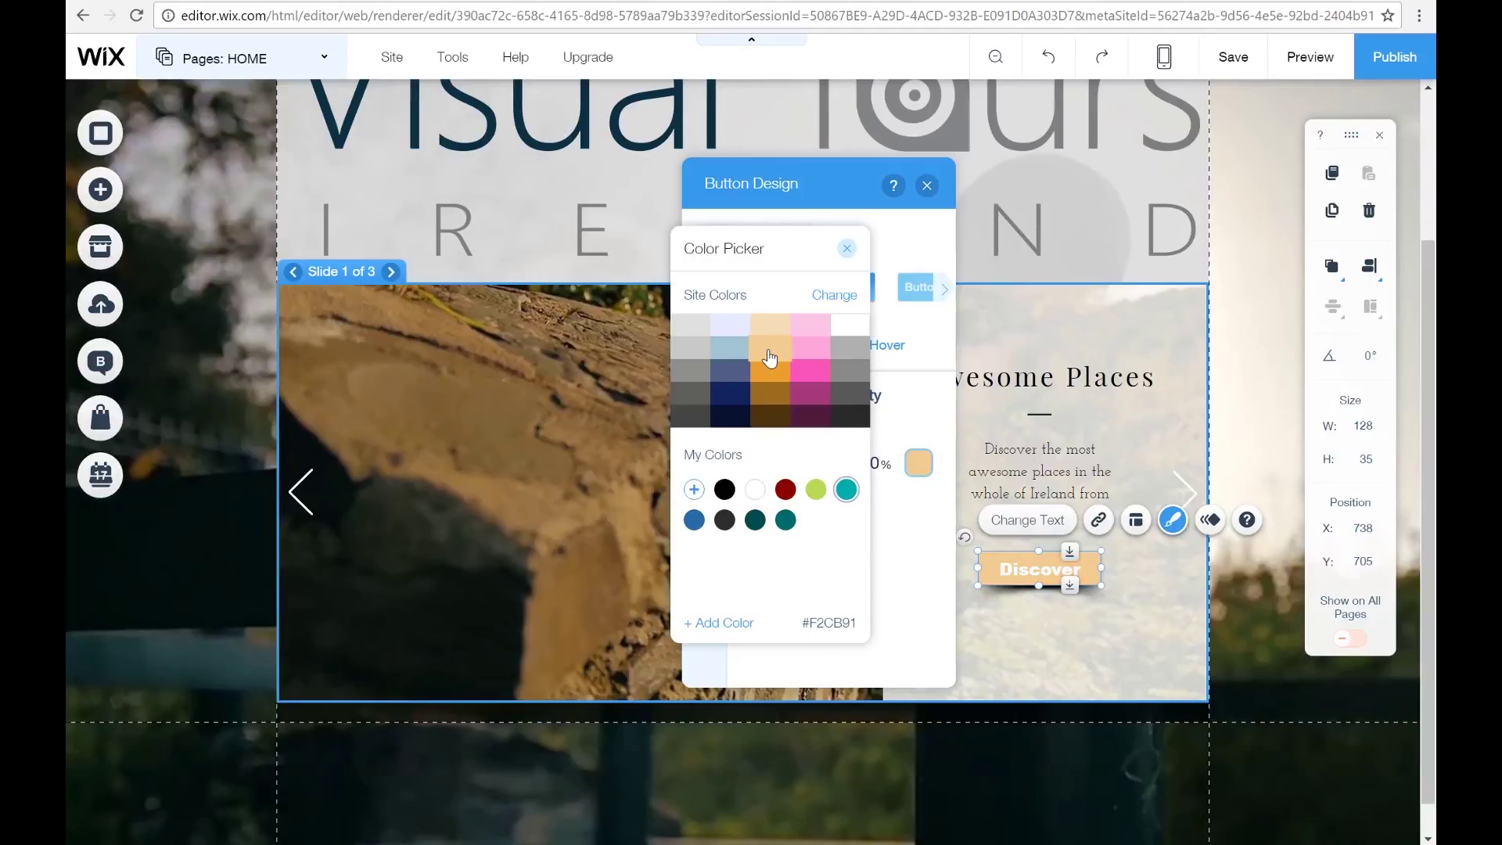
{"action": "left_click", "coordinate": [731, 396]}
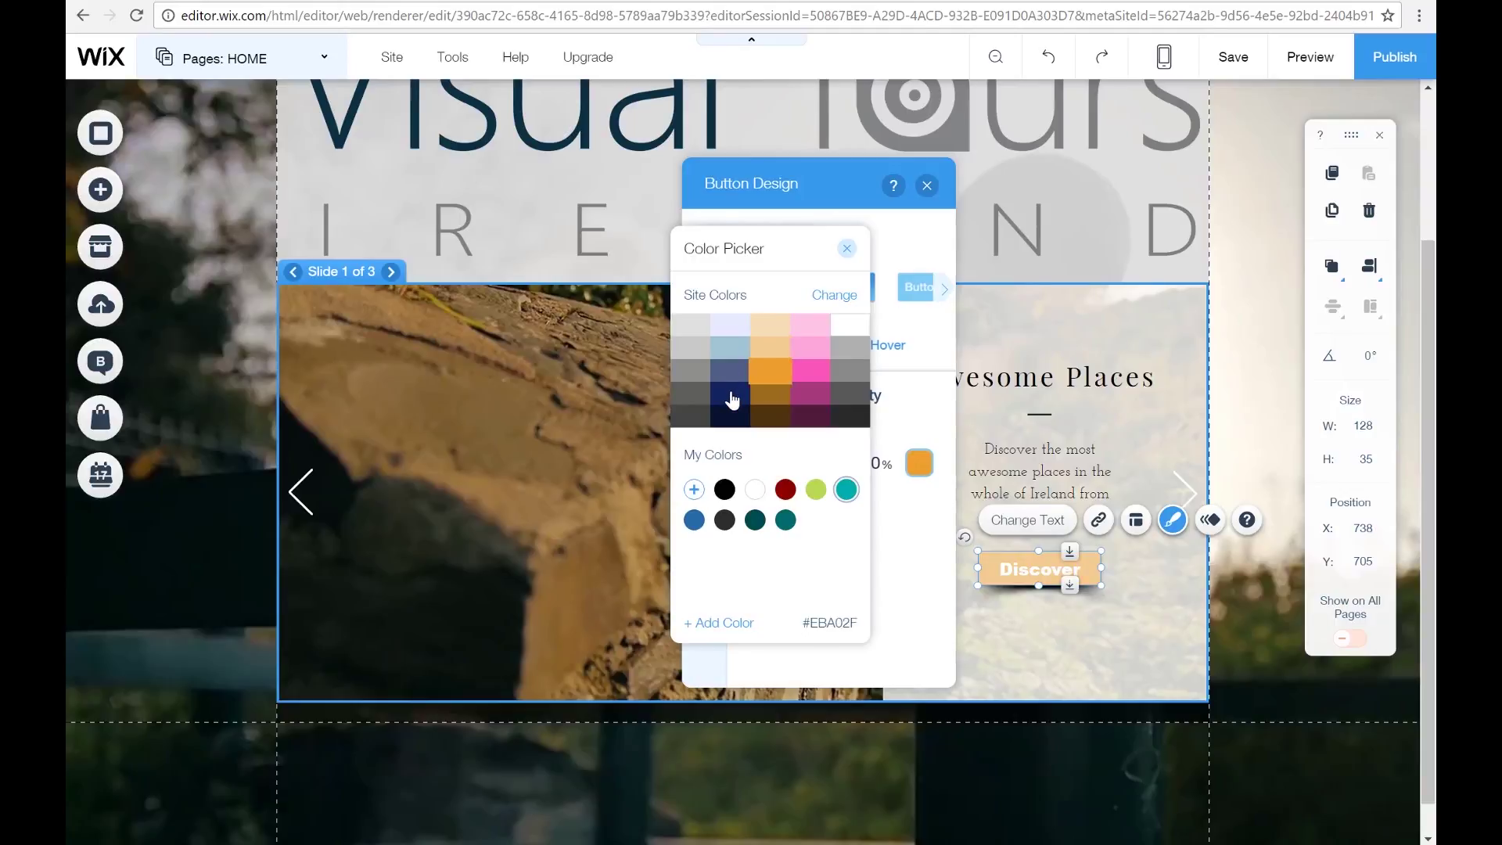
{"action": "left_click", "coordinate": [733, 418]}
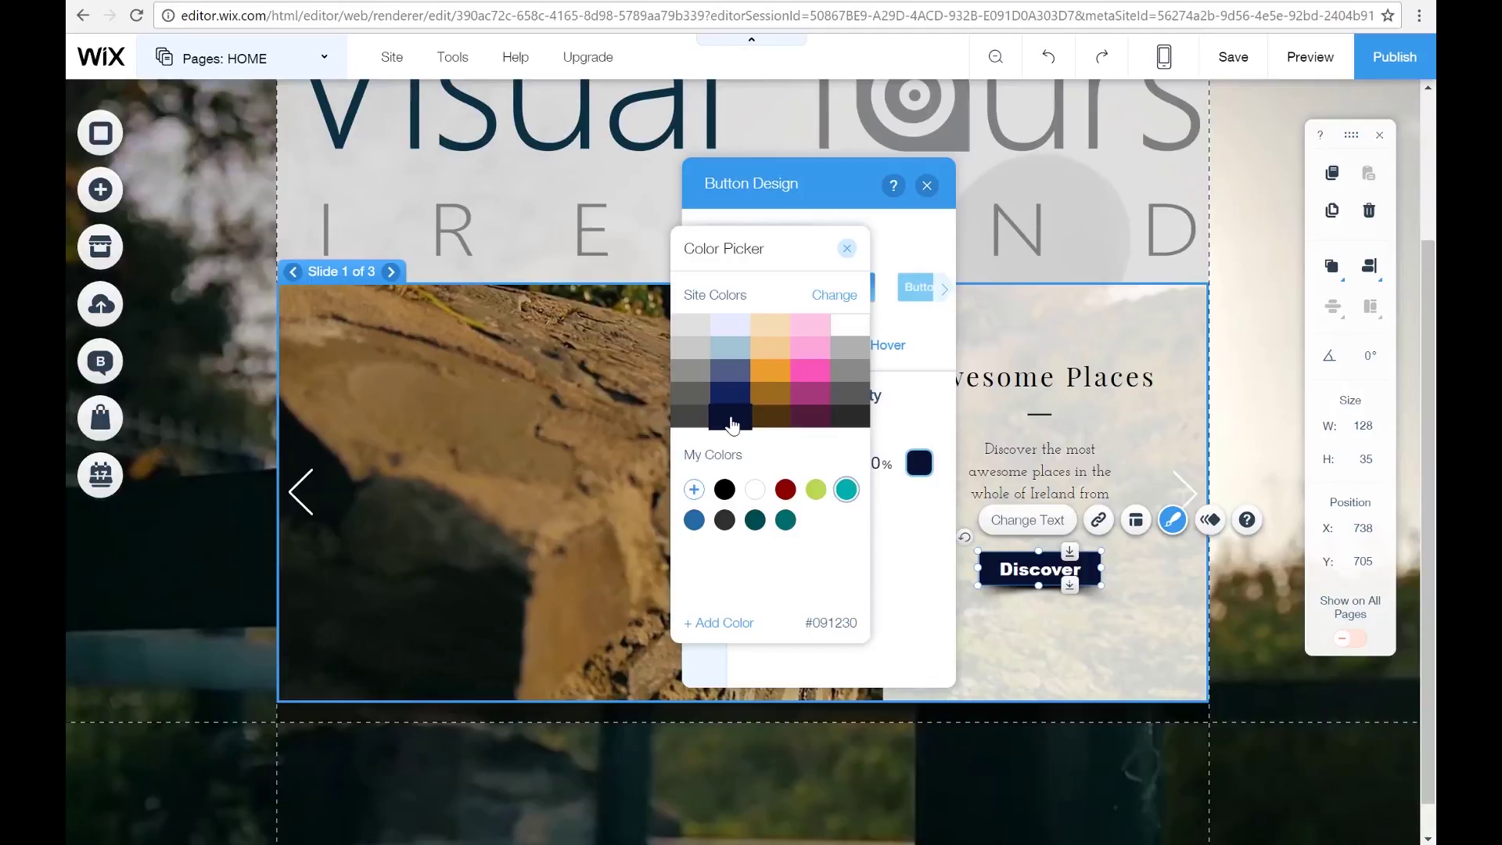
{"action": "left_click", "coordinate": [733, 423]}
{"action": "left_click", "coordinate": [813, 333]}
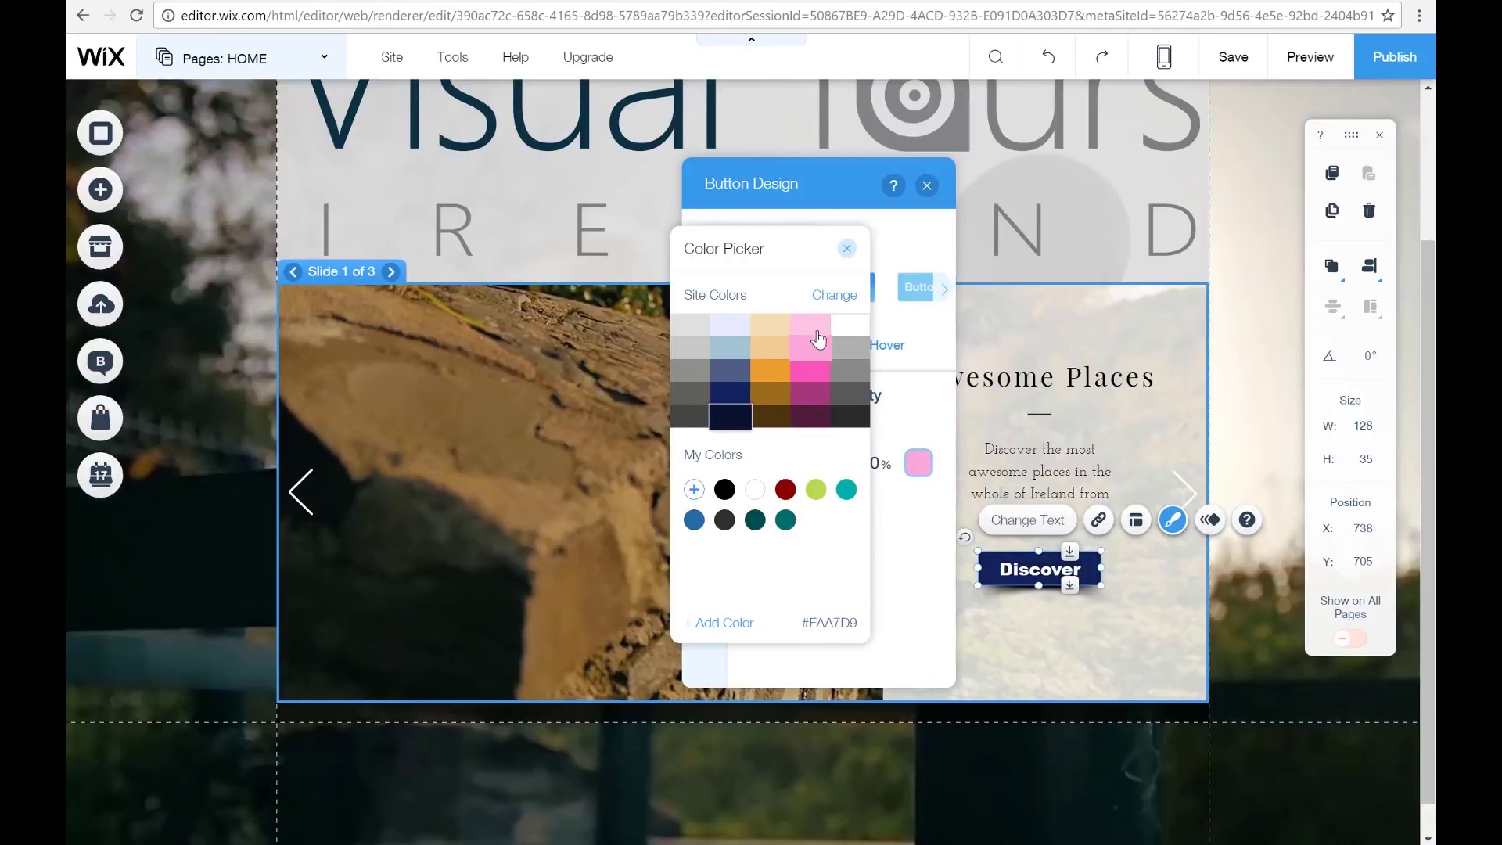
{"action": "left_click", "coordinate": [845, 250]}
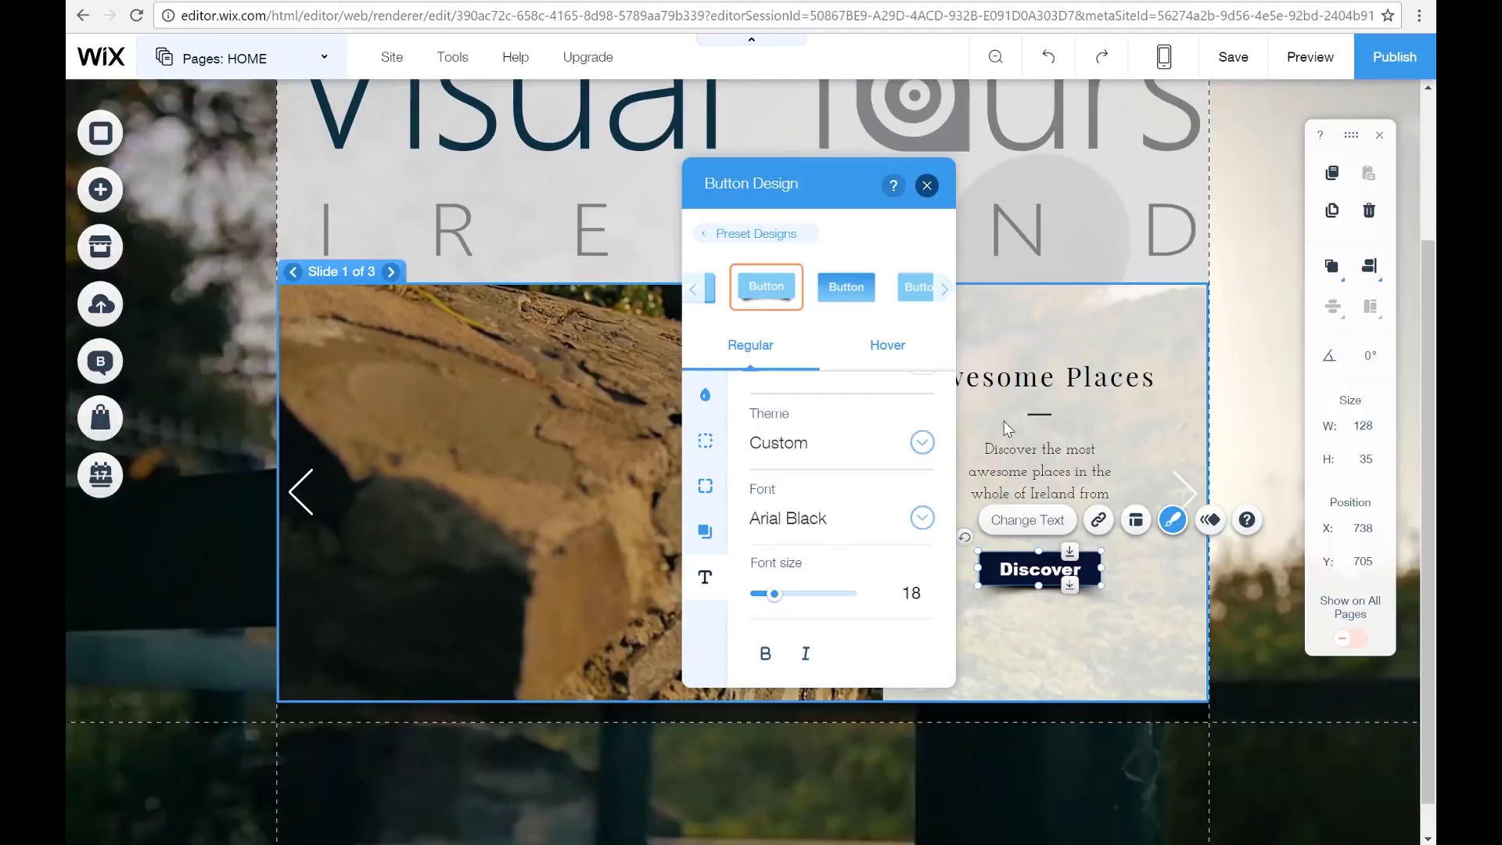
- Change the slide button's text to "Discover Now"
{"action": "double_click", "coordinate": [1051, 568]}
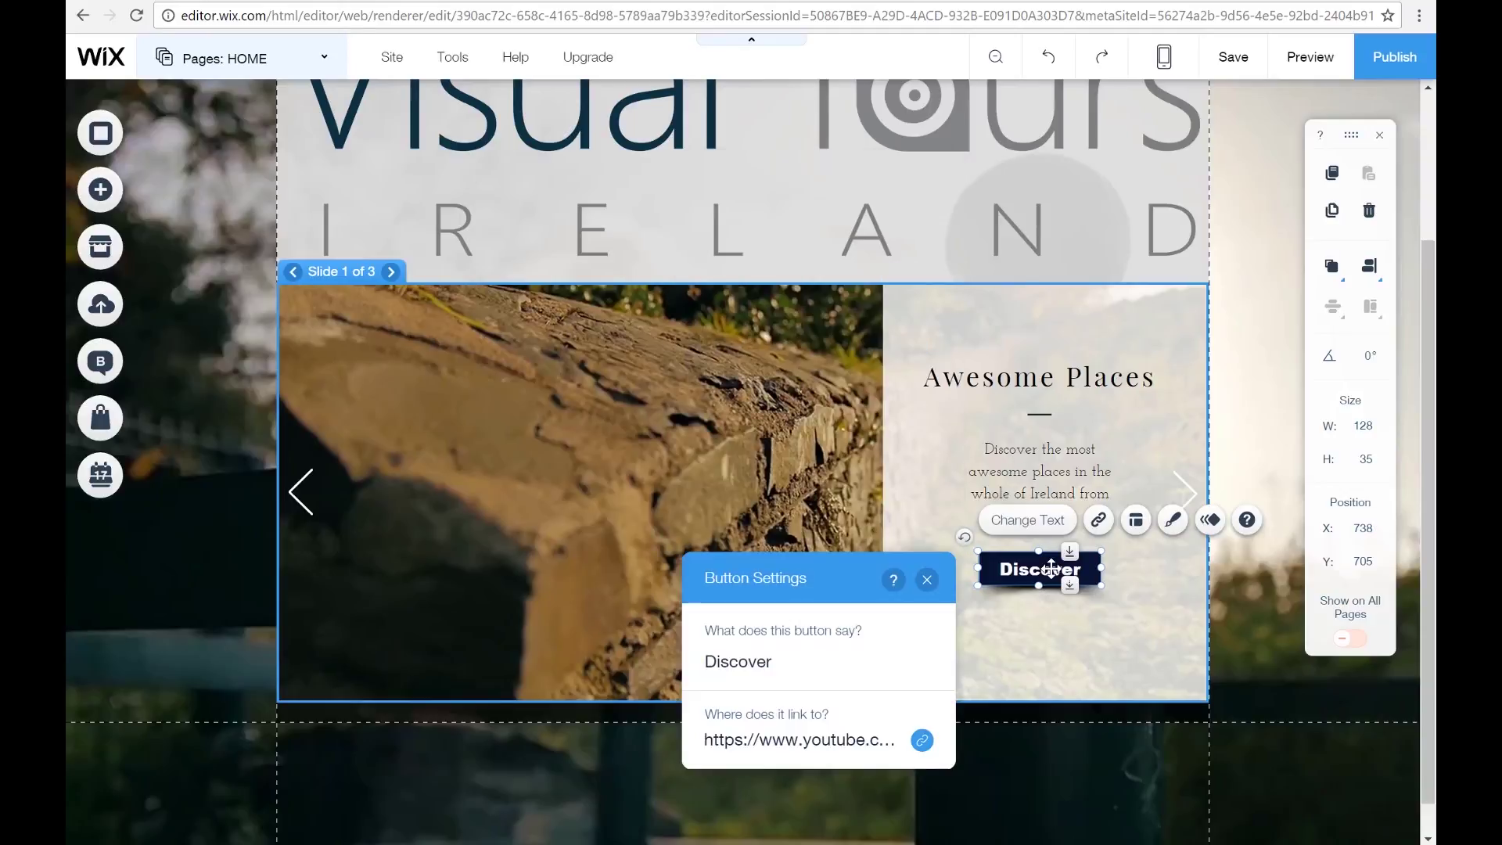
{"action": "left_click", "coordinate": [785, 662]}
{"action": "type", "text": "Now"}
{"action": "left_click", "coordinate": [927, 579]}
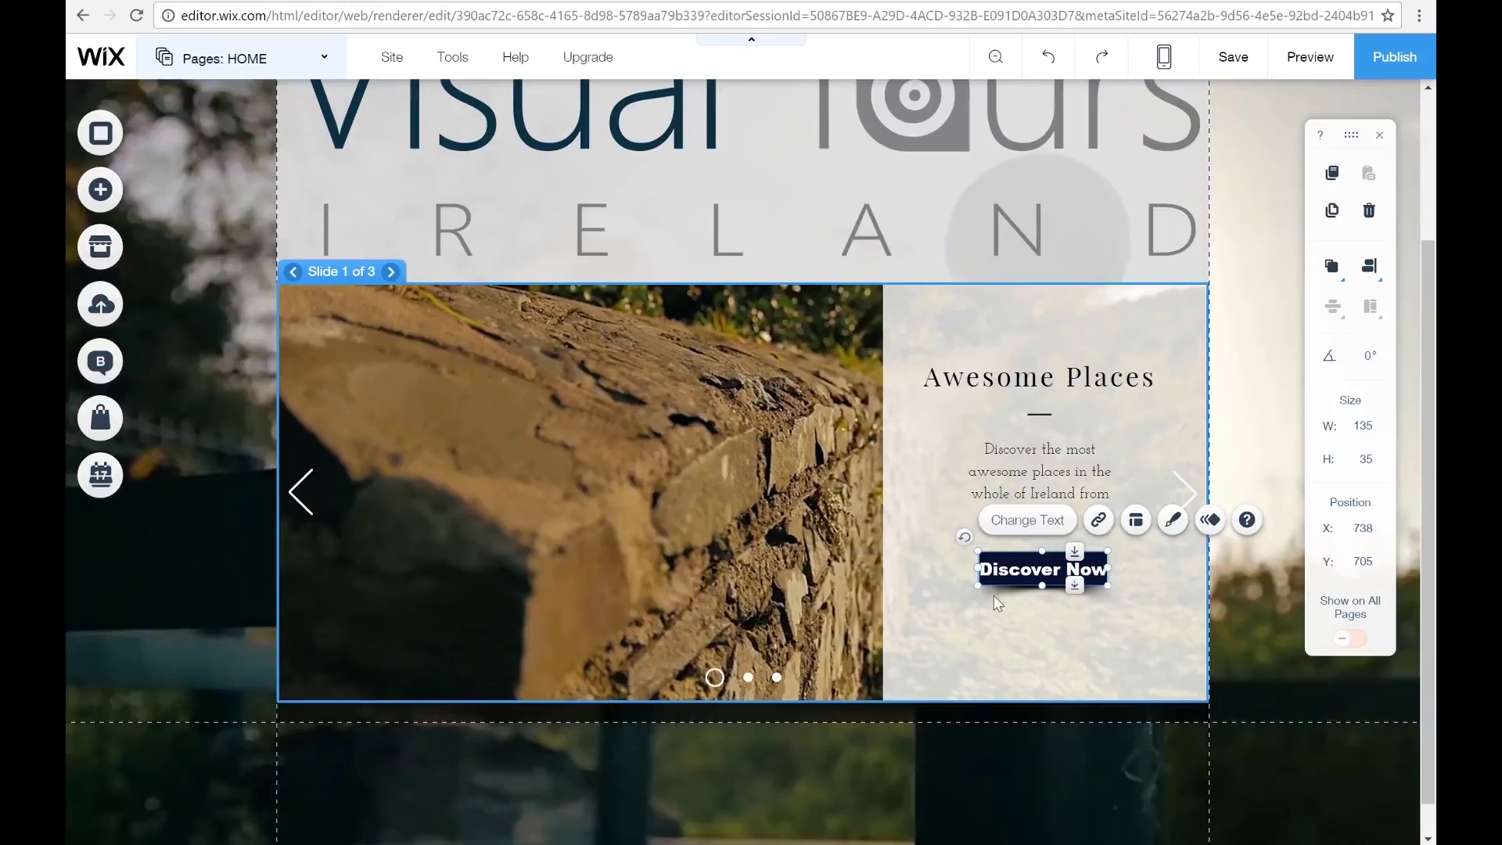
- Enlarge the Discover Now button slightly on both sides and downwards so its label has a margin around it
{"action": "left_click_drag", "start_coordinate": [979, 587], "coordinate": [971, 596]}
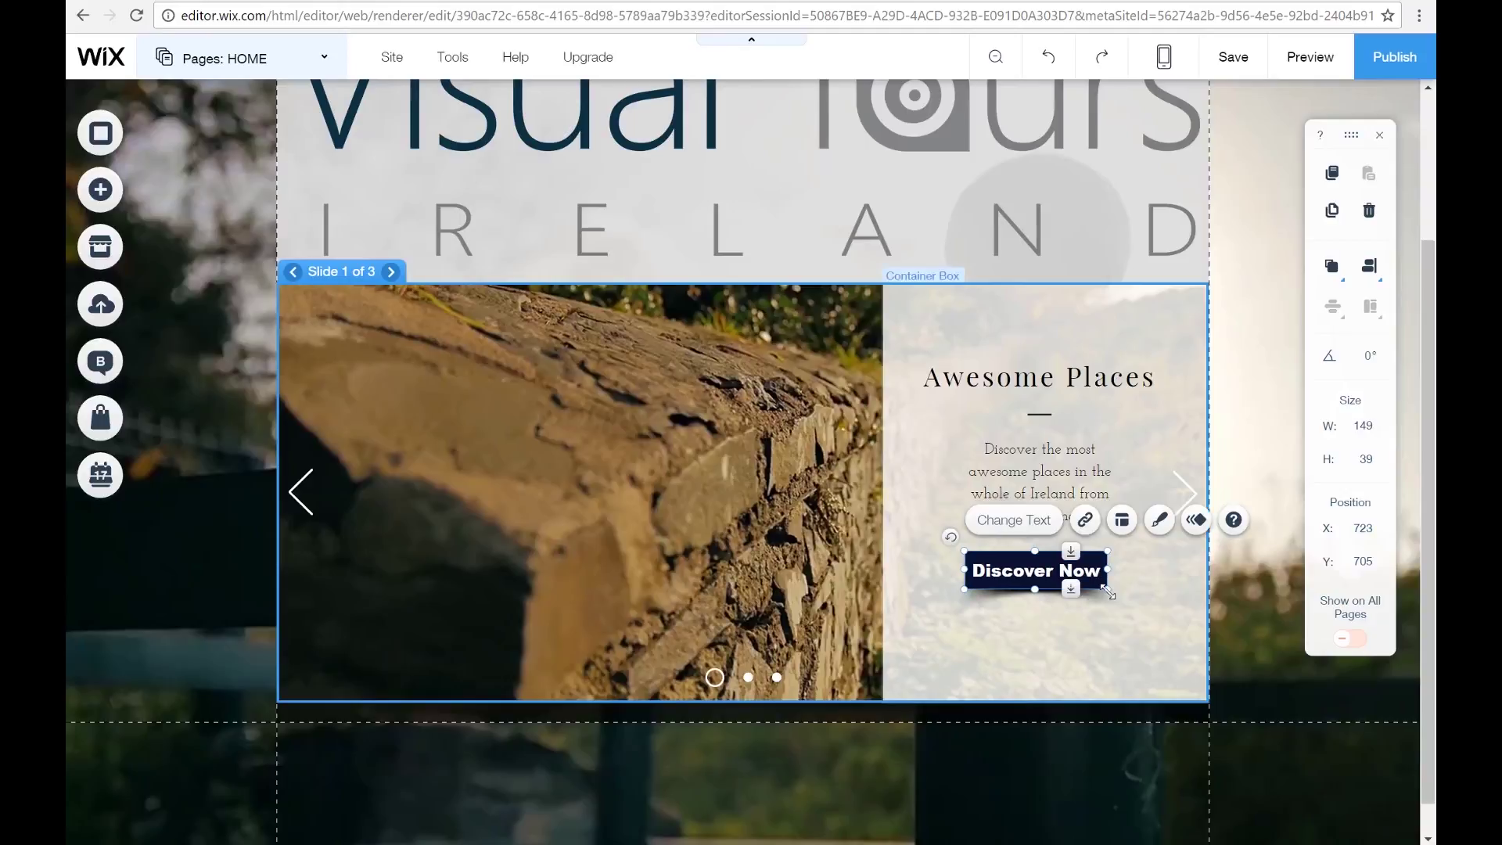
{"action": "left_click_drag", "start_coordinate": [1107, 588], "coordinate": [1122, 598]}
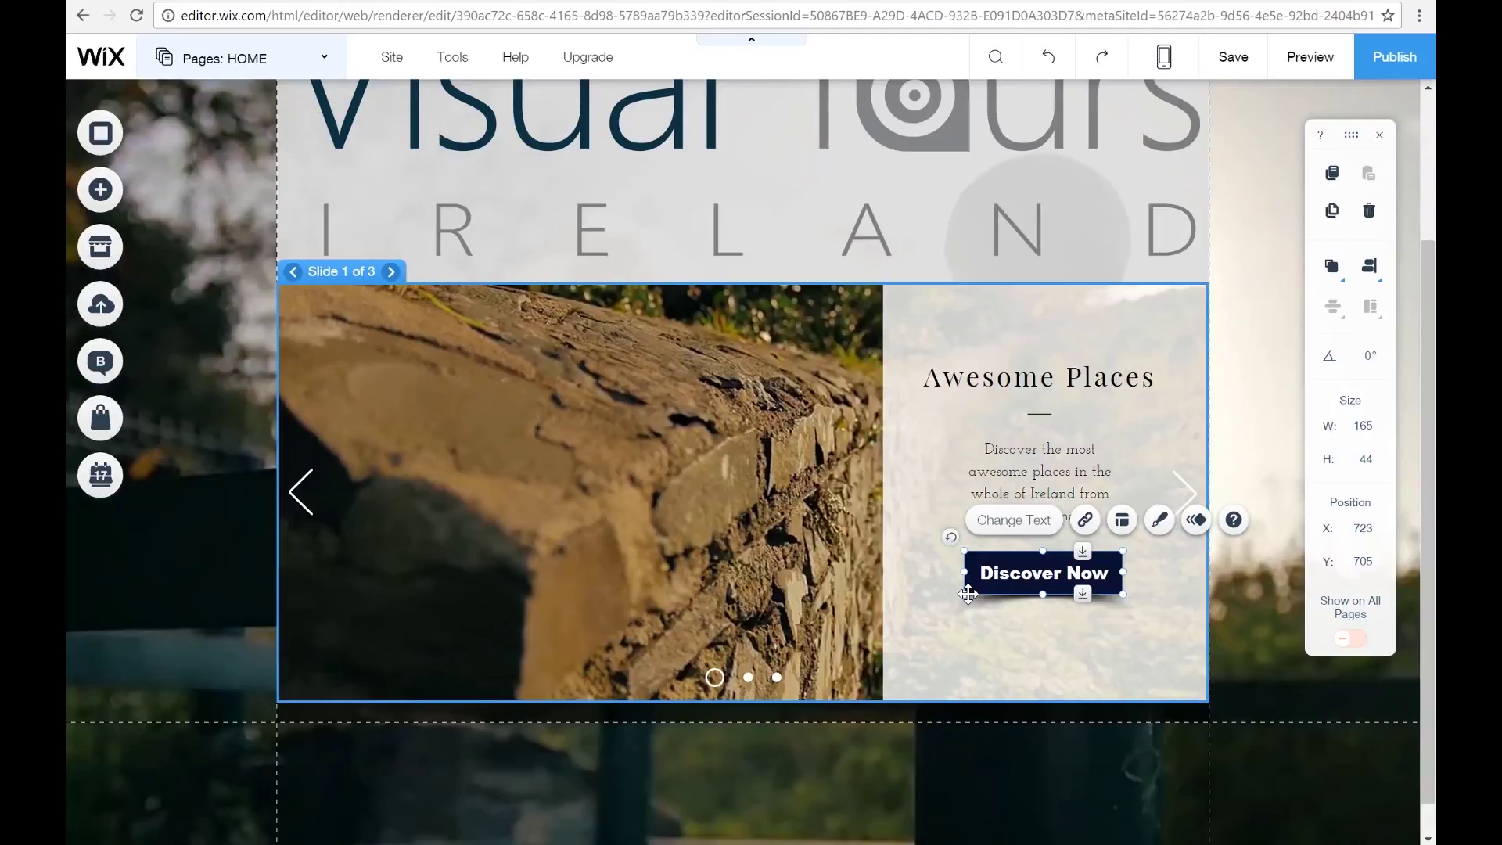
{"action": "left_click_drag", "start_coordinate": [962, 596], "coordinate": [958, 600]}
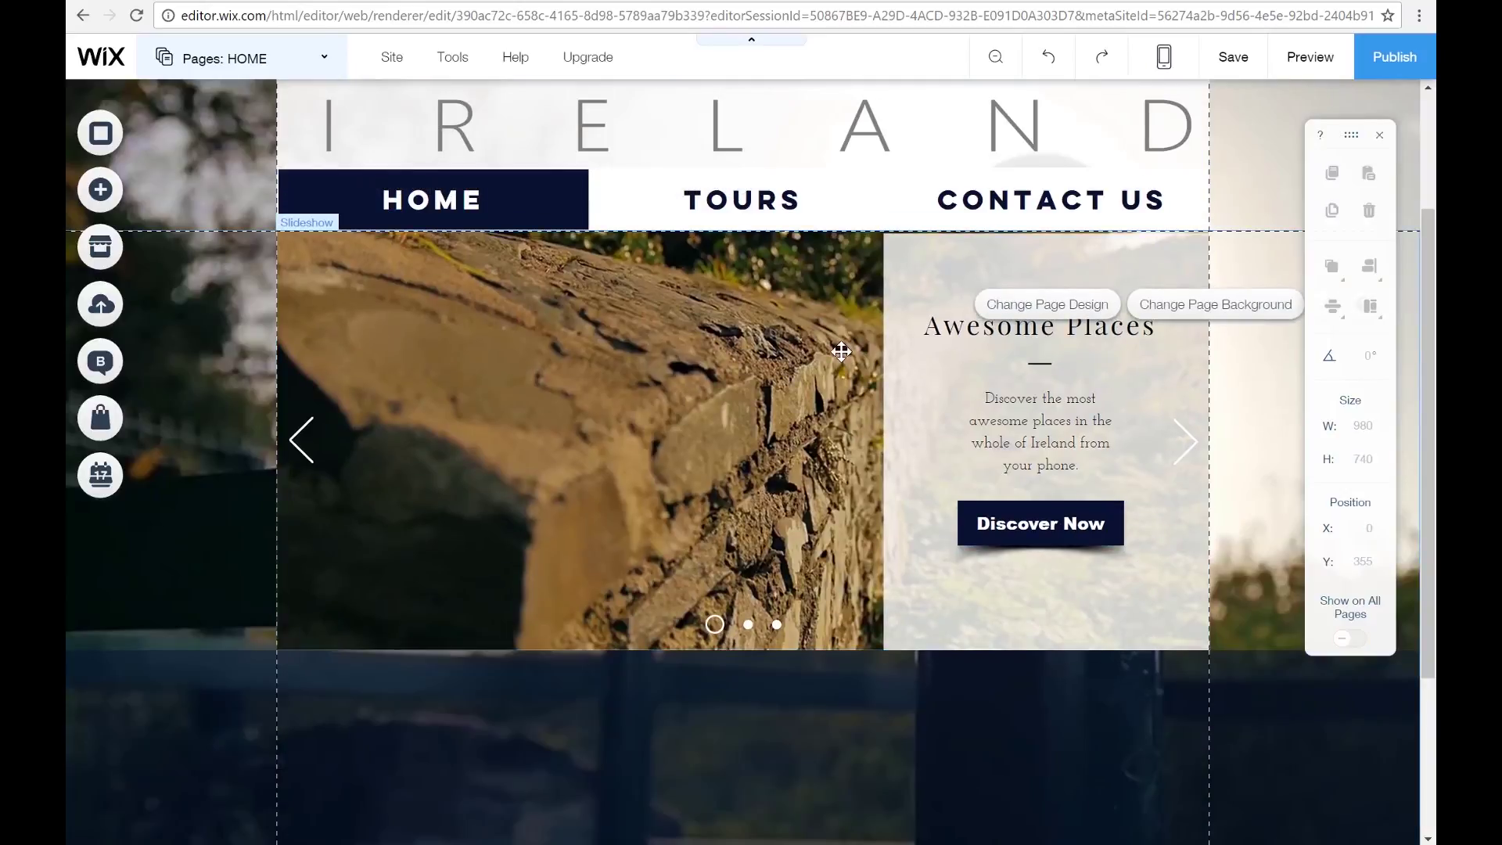
{"action": "scroll", "coordinate": [841, 351], "scroll_direction": "up", "scroll_amount": 3}
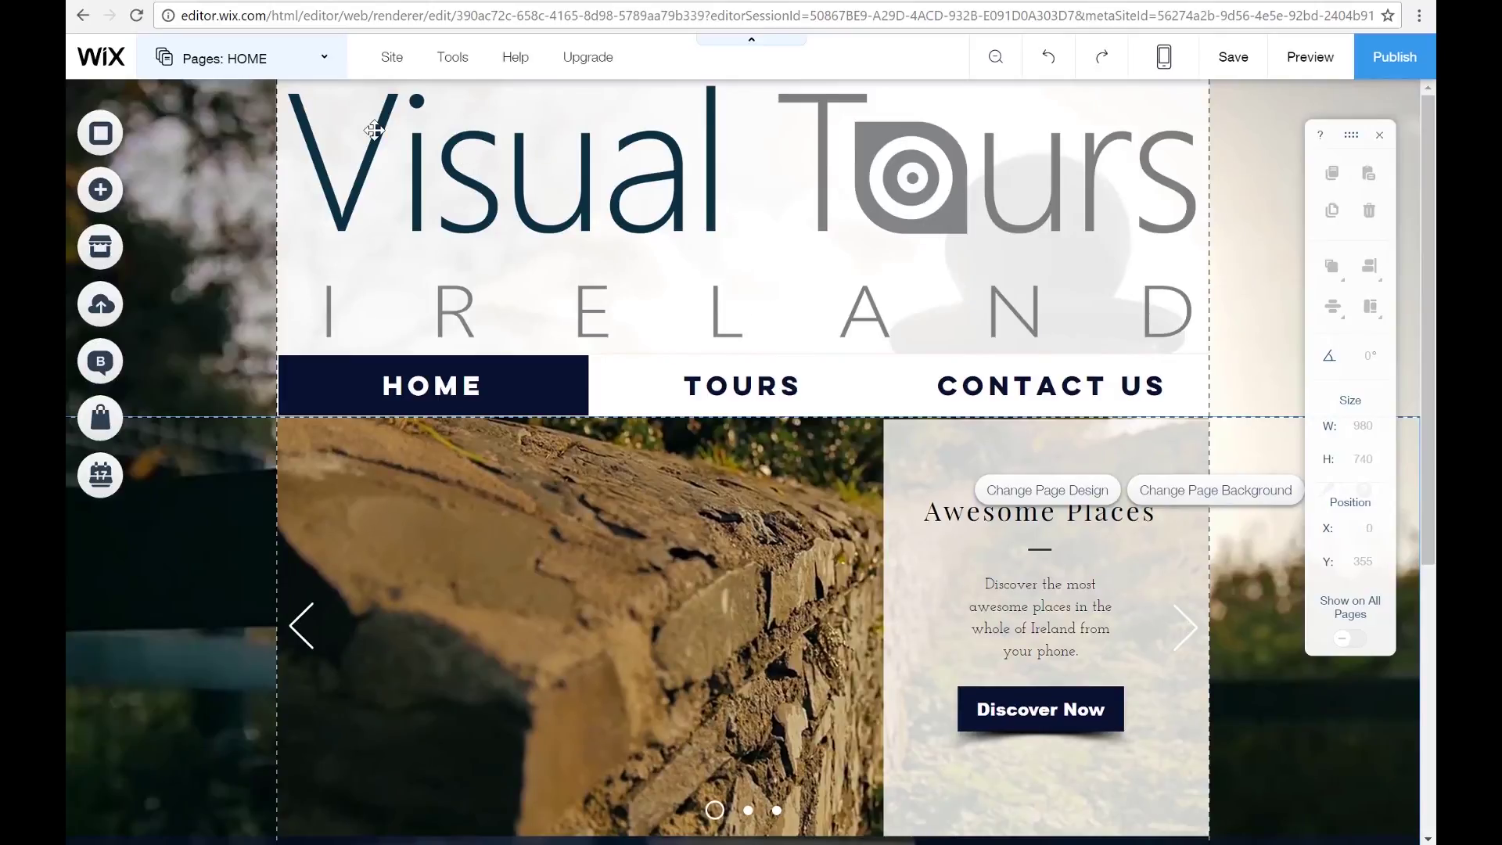
- View the TOURS page and return to the HOME page
{"action": "left_click", "coordinate": [264, 75]}
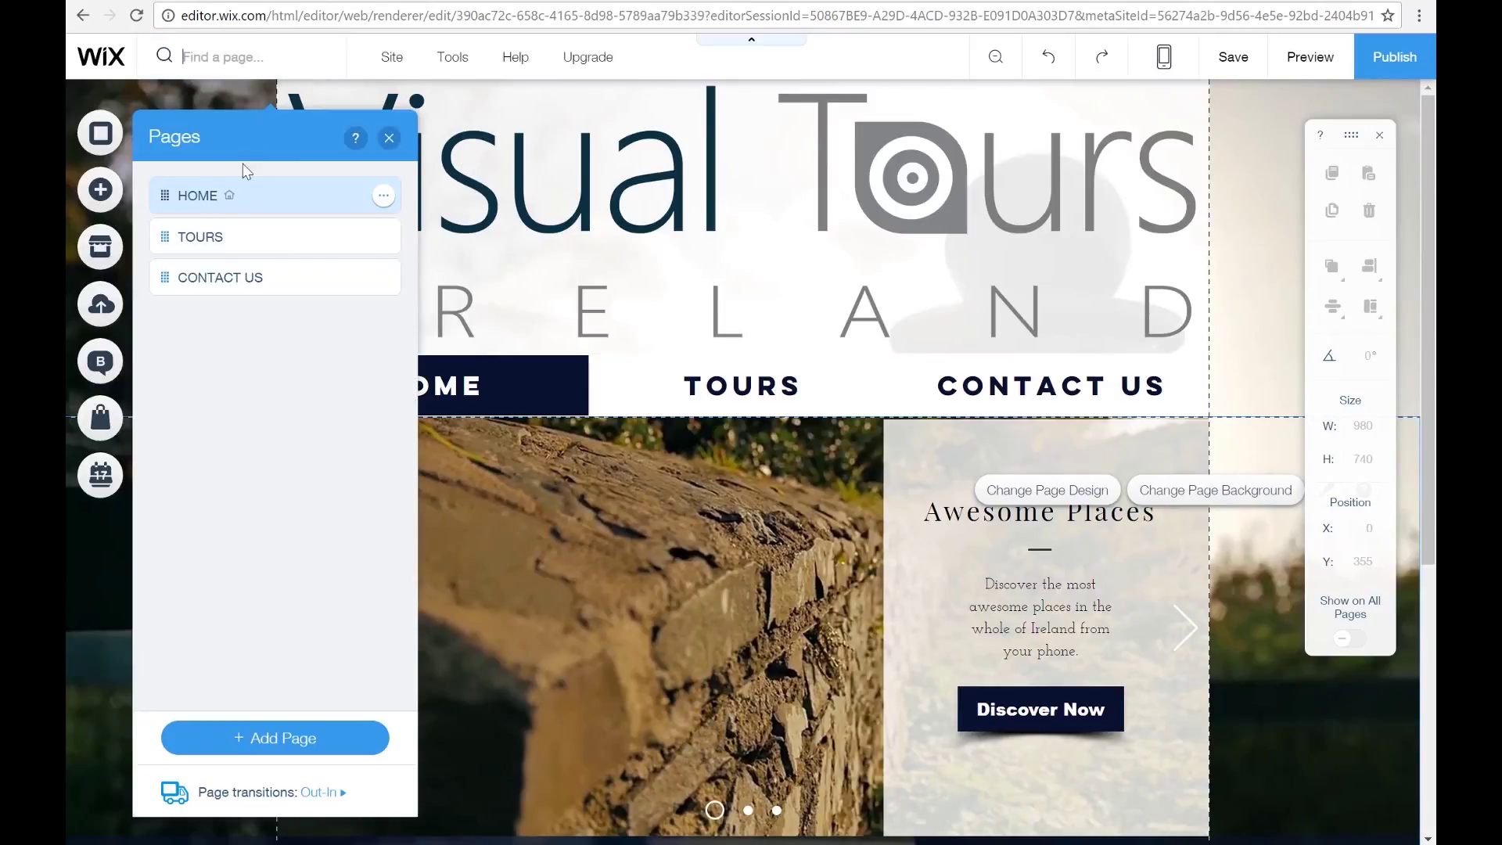
{"action": "left_click", "coordinate": [235, 238]}
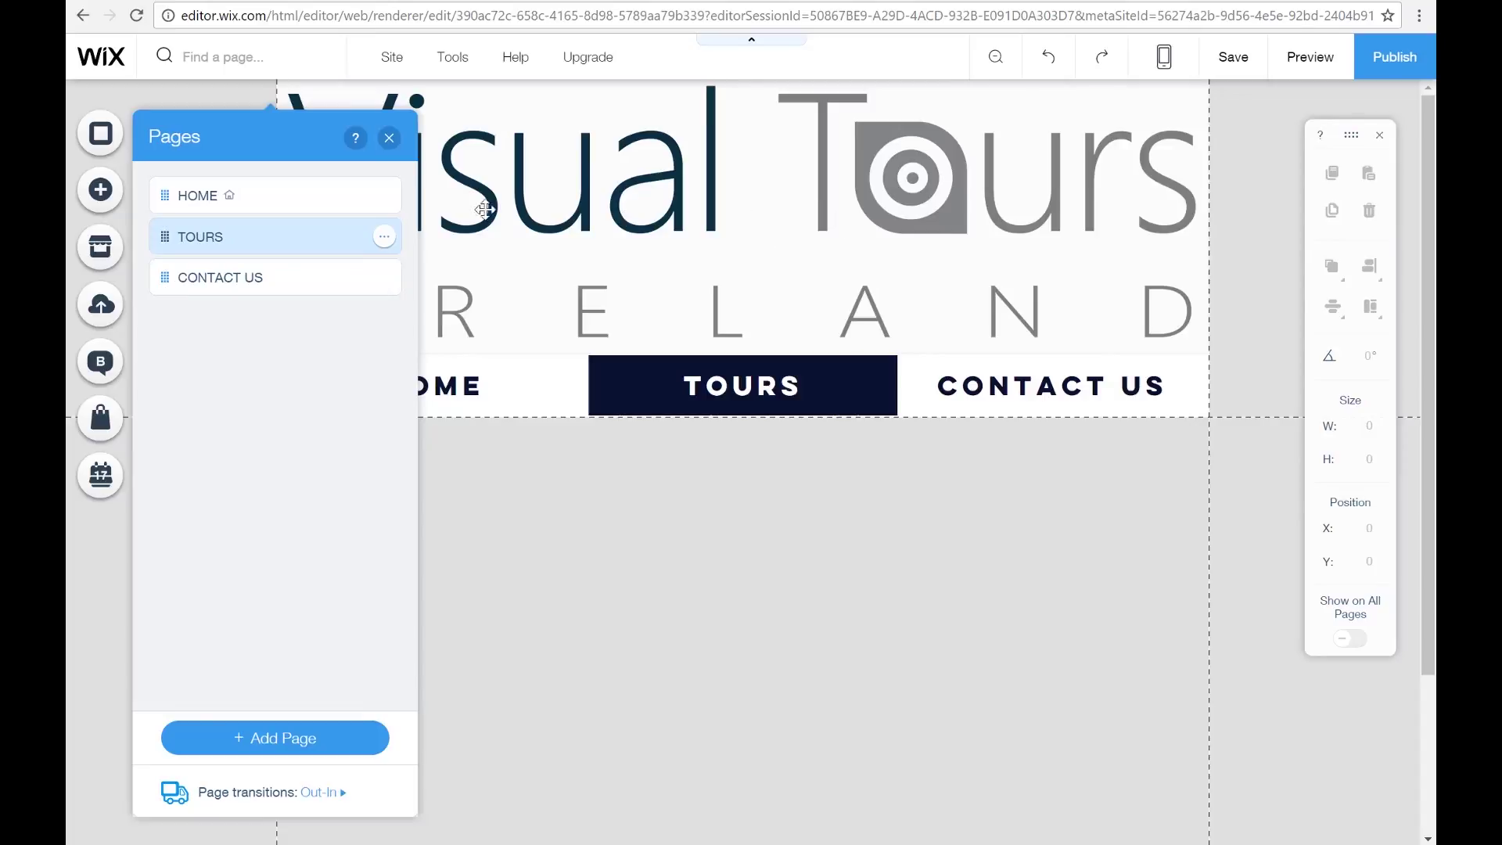
{"action": "left_click", "coordinate": [330, 206]}
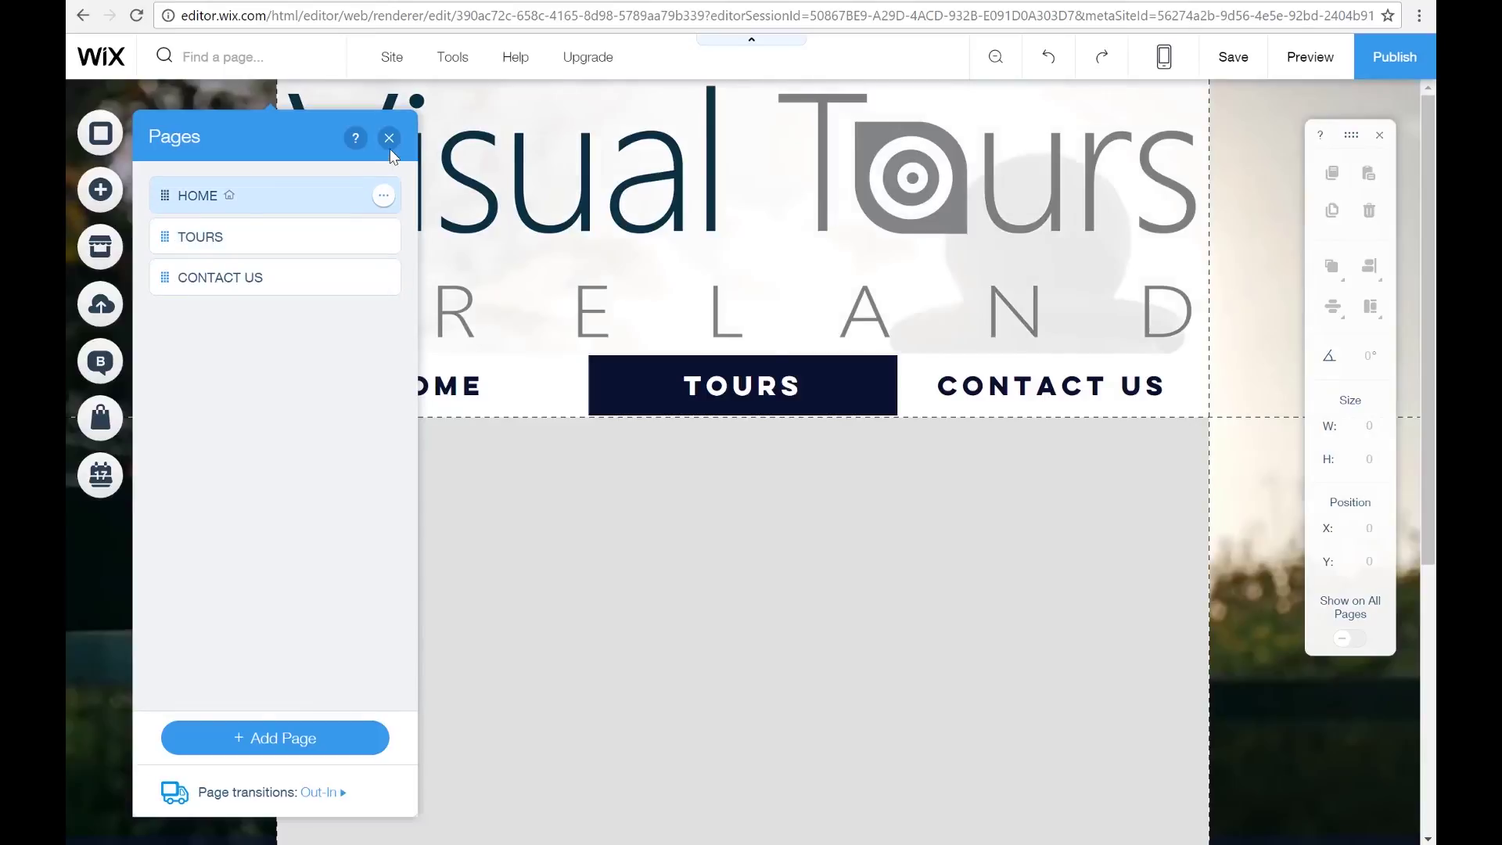
{"action": "left_click", "coordinate": [390, 148]}
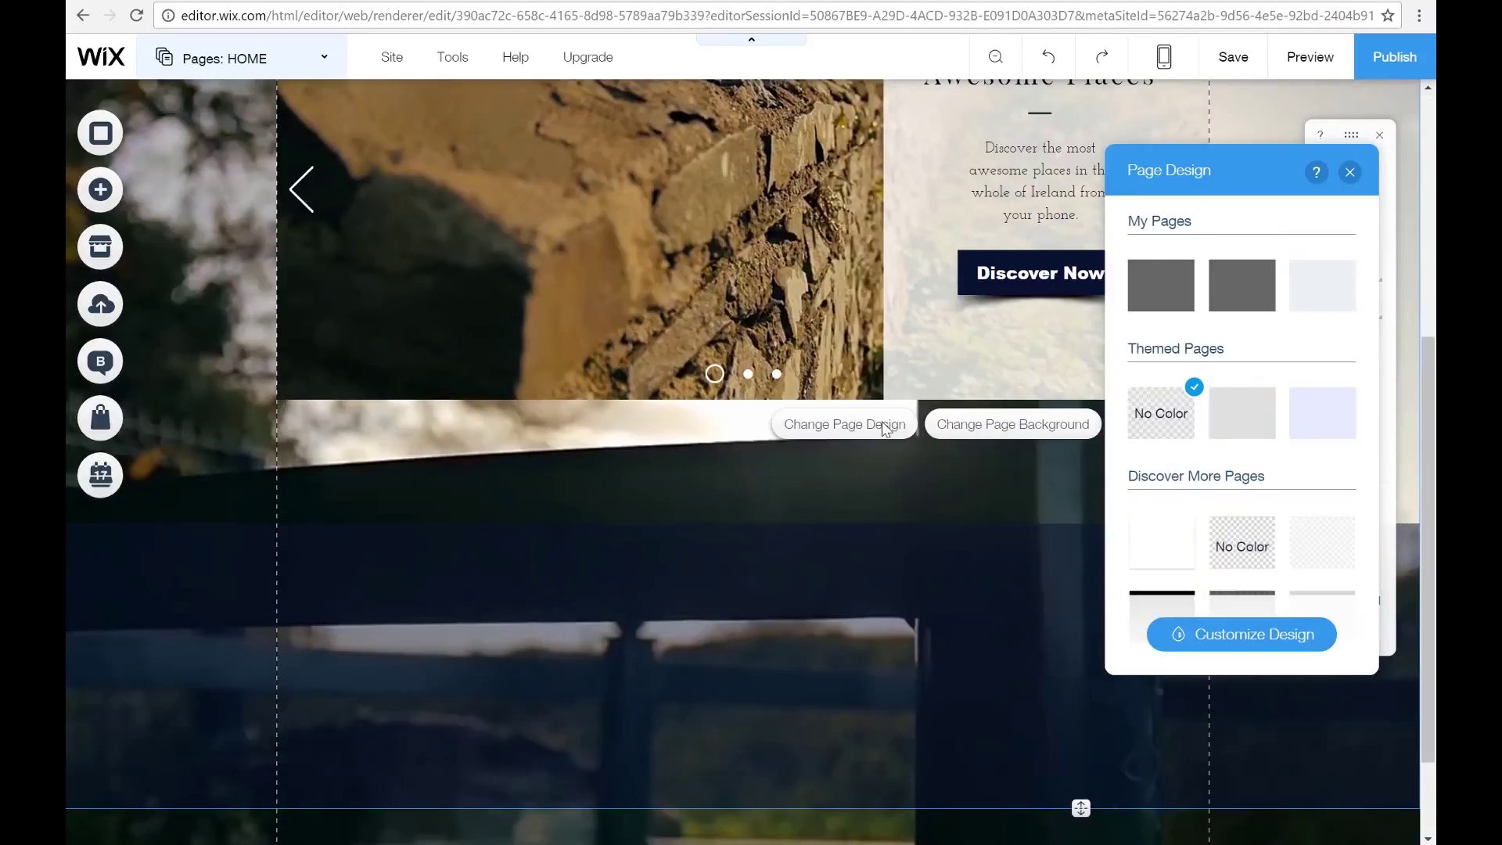
- Check the page design options for the HOME page
{"action": "left_click", "coordinate": [885, 430]}
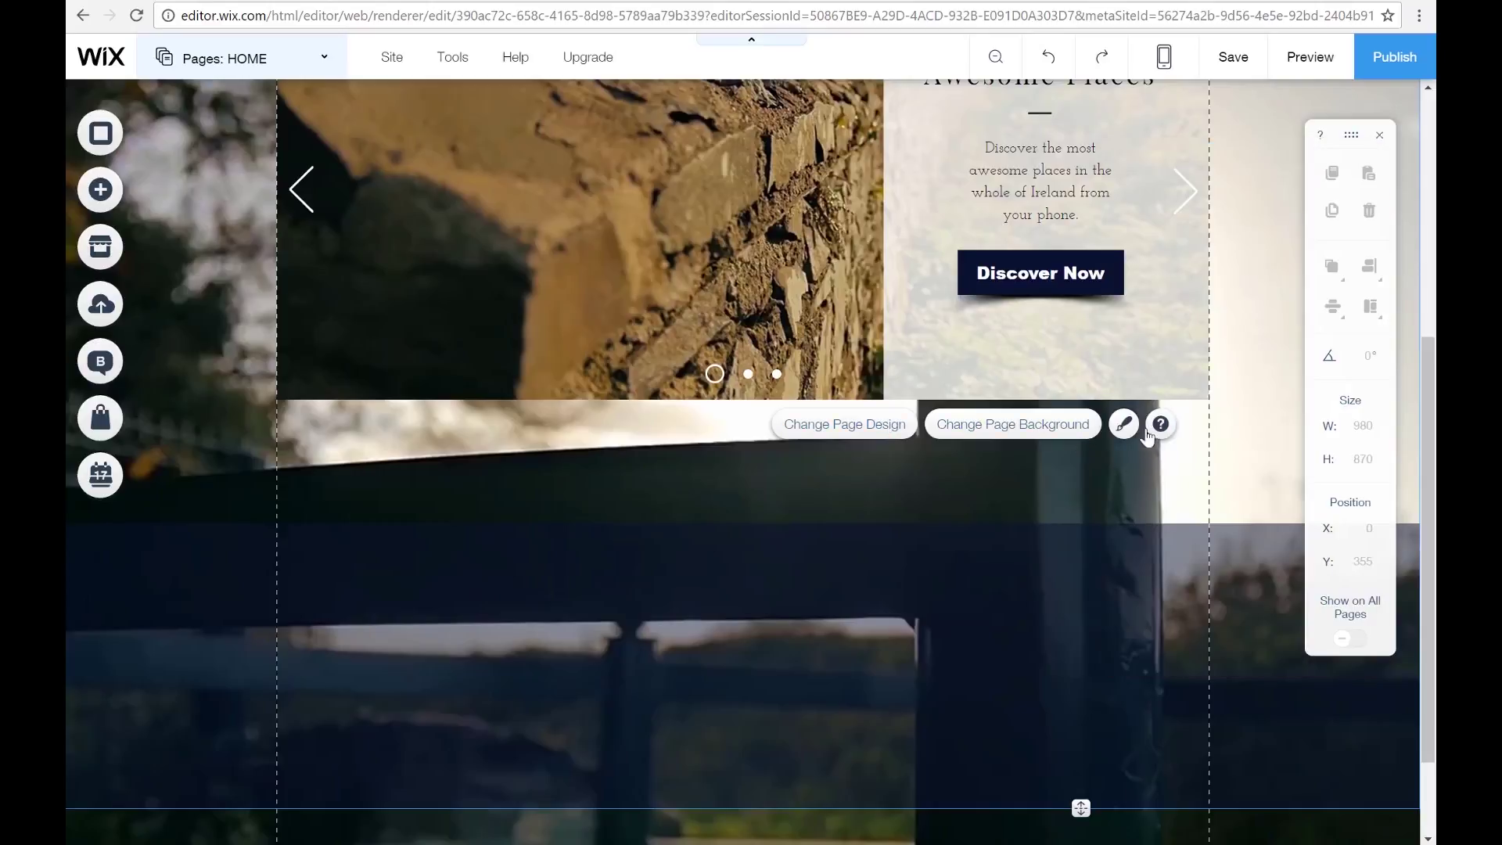
{"action": "left_click", "coordinate": [884, 435]}
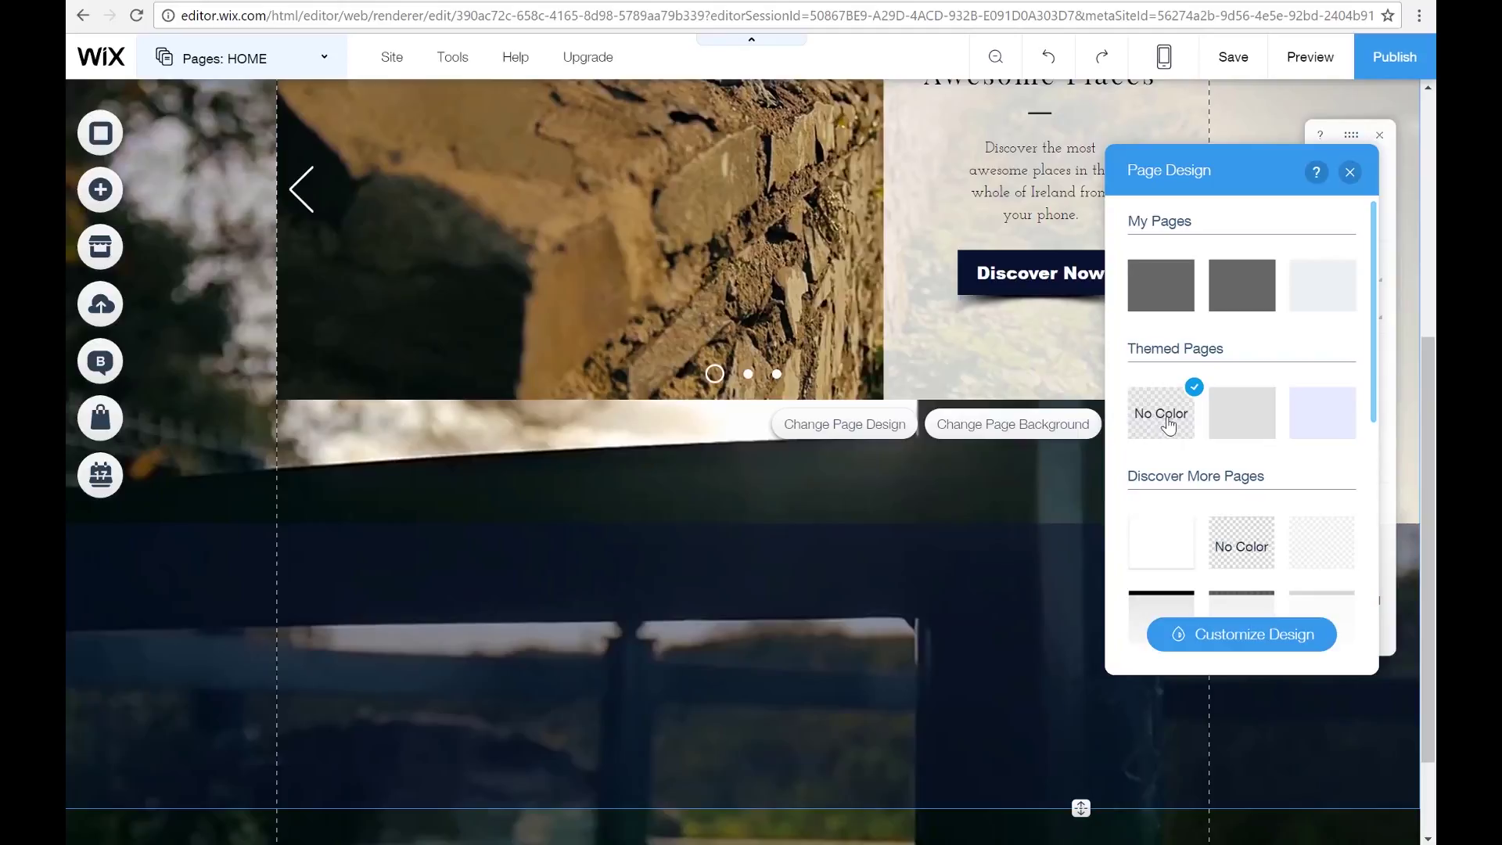
{"action": "left_click", "coordinate": [1350, 172]}
- Select the strip below the slideshow and look at the ready-made strips that can be added
{"action": "left_click", "coordinate": [697, 644]}
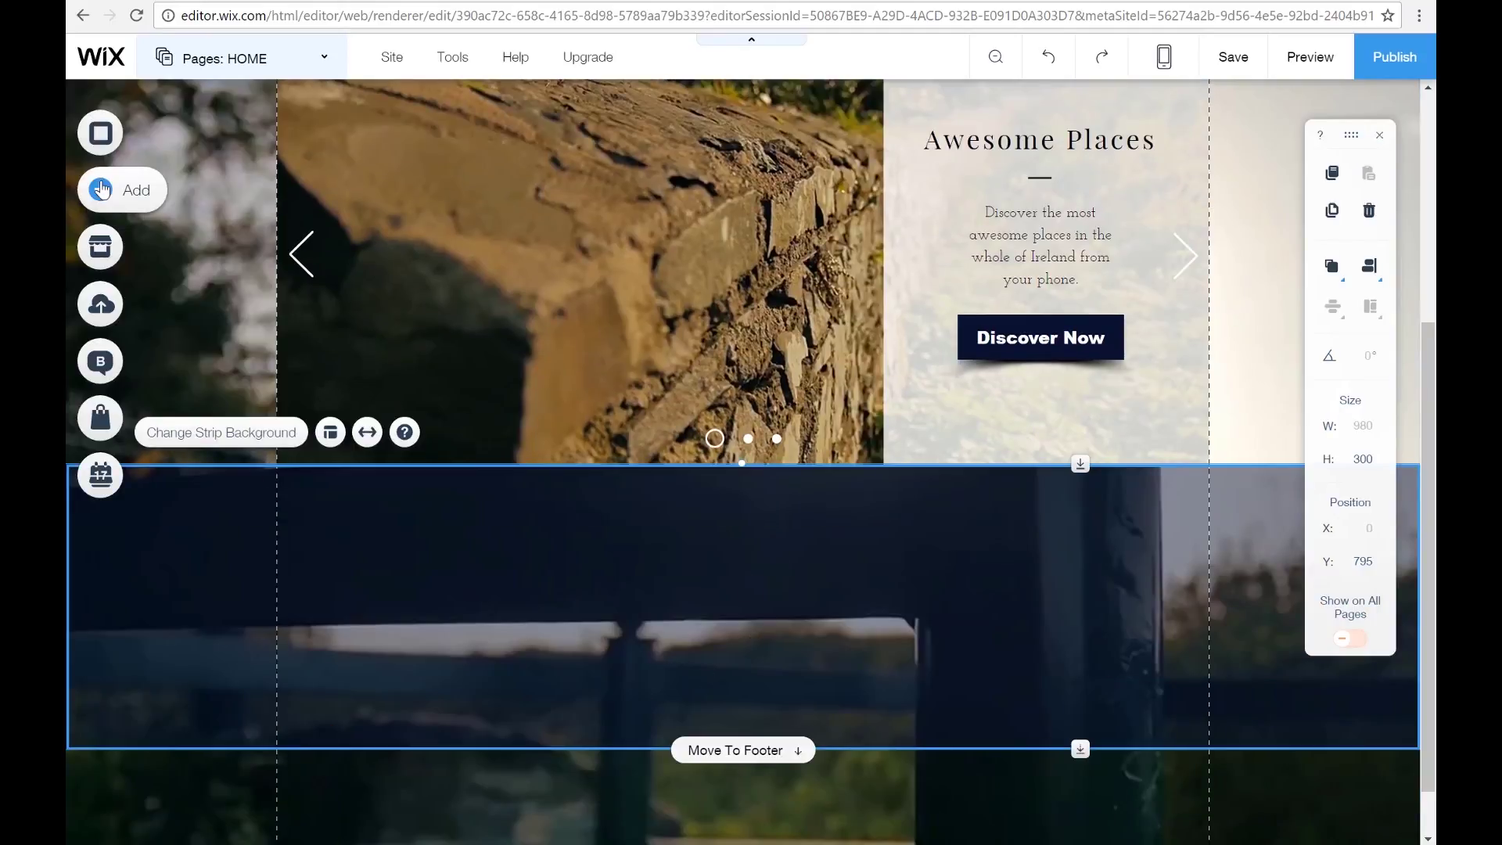
{"action": "left_click", "coordinate": [101, 188]}
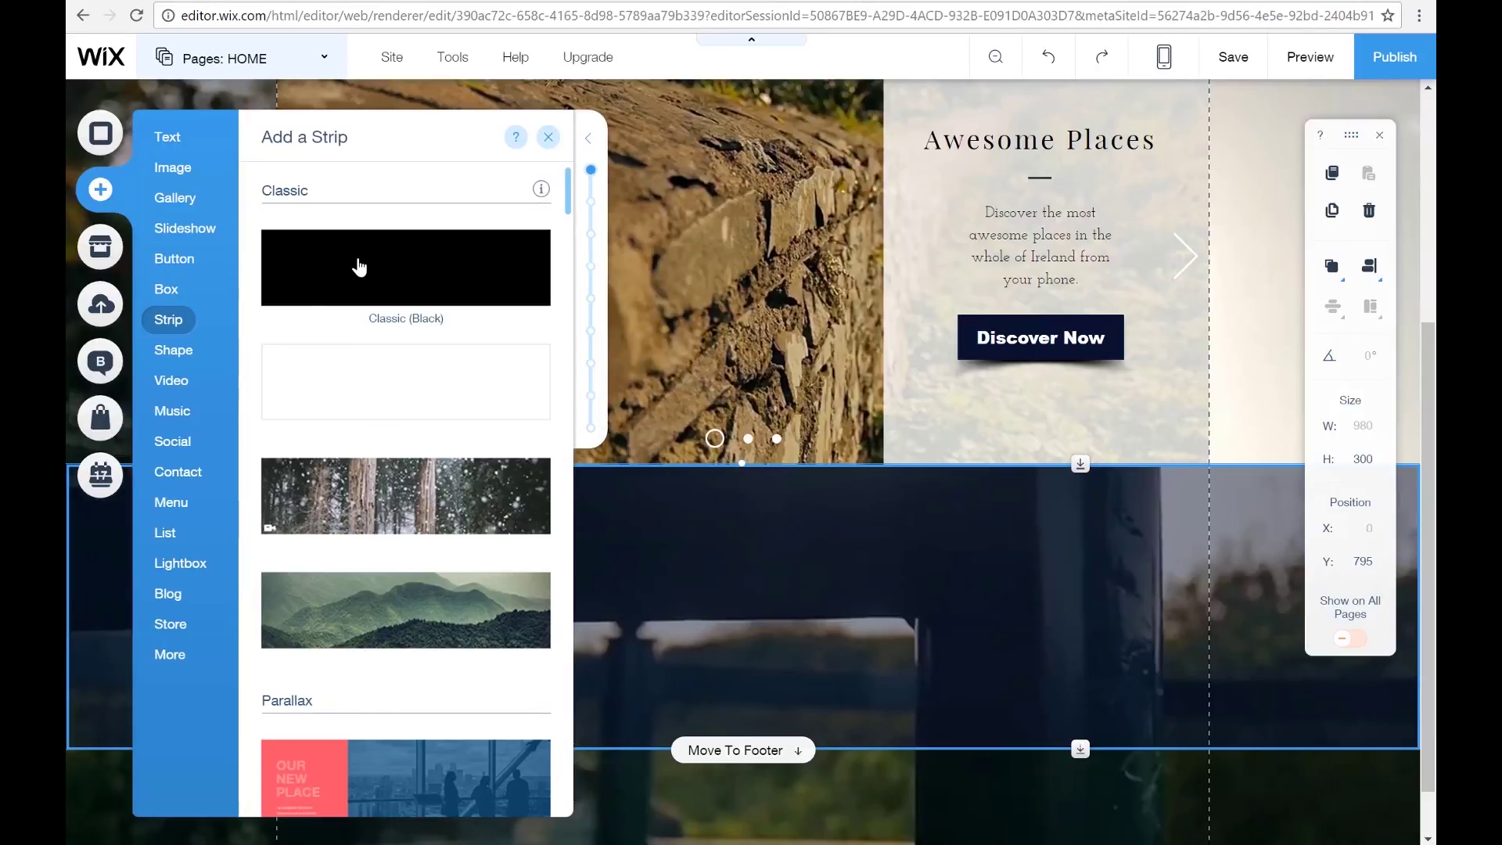
{"action": "left_click", "coordinate": [548, 138]}
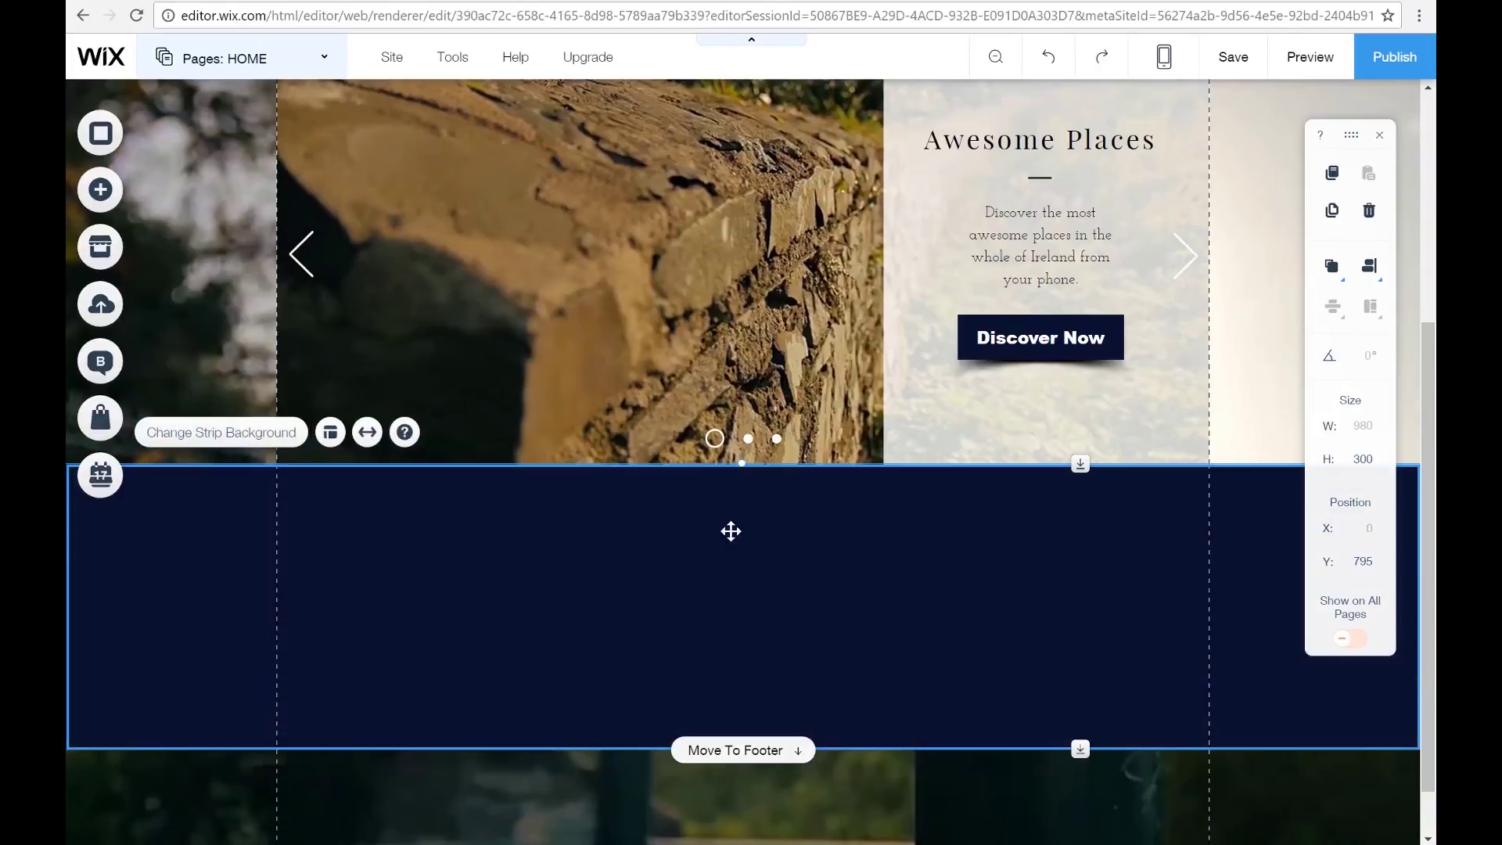
- Set the background colour of the strip below the slideshow to dark navy #091230
{"action": "double_click", "coordinate": [790, 577]}
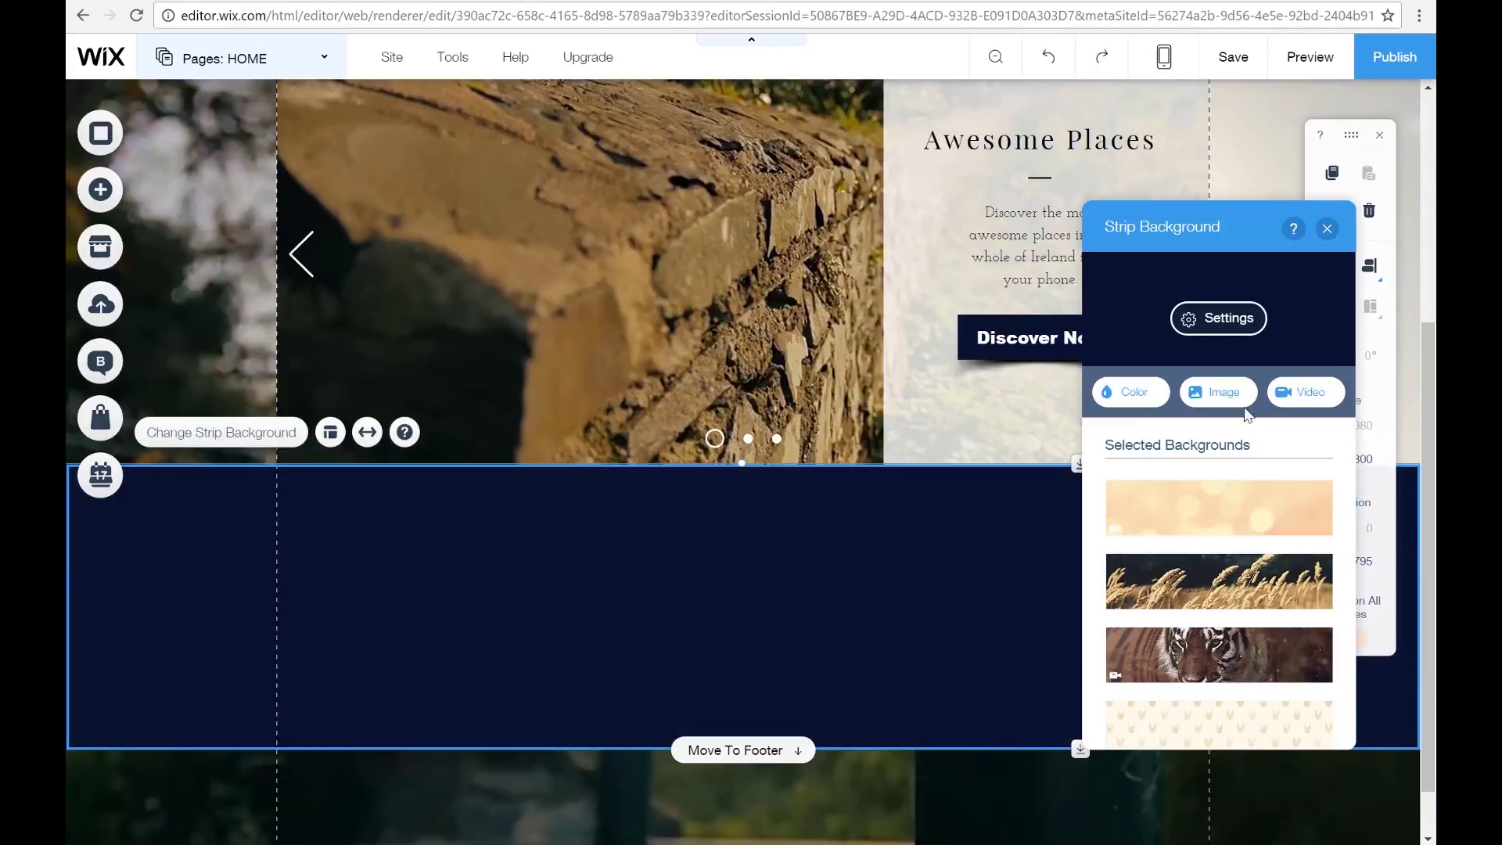
{"action": "left_click", "coordinate": [1147, 401]}
{"action": "left_click", "coordinate": [1214, 597]}
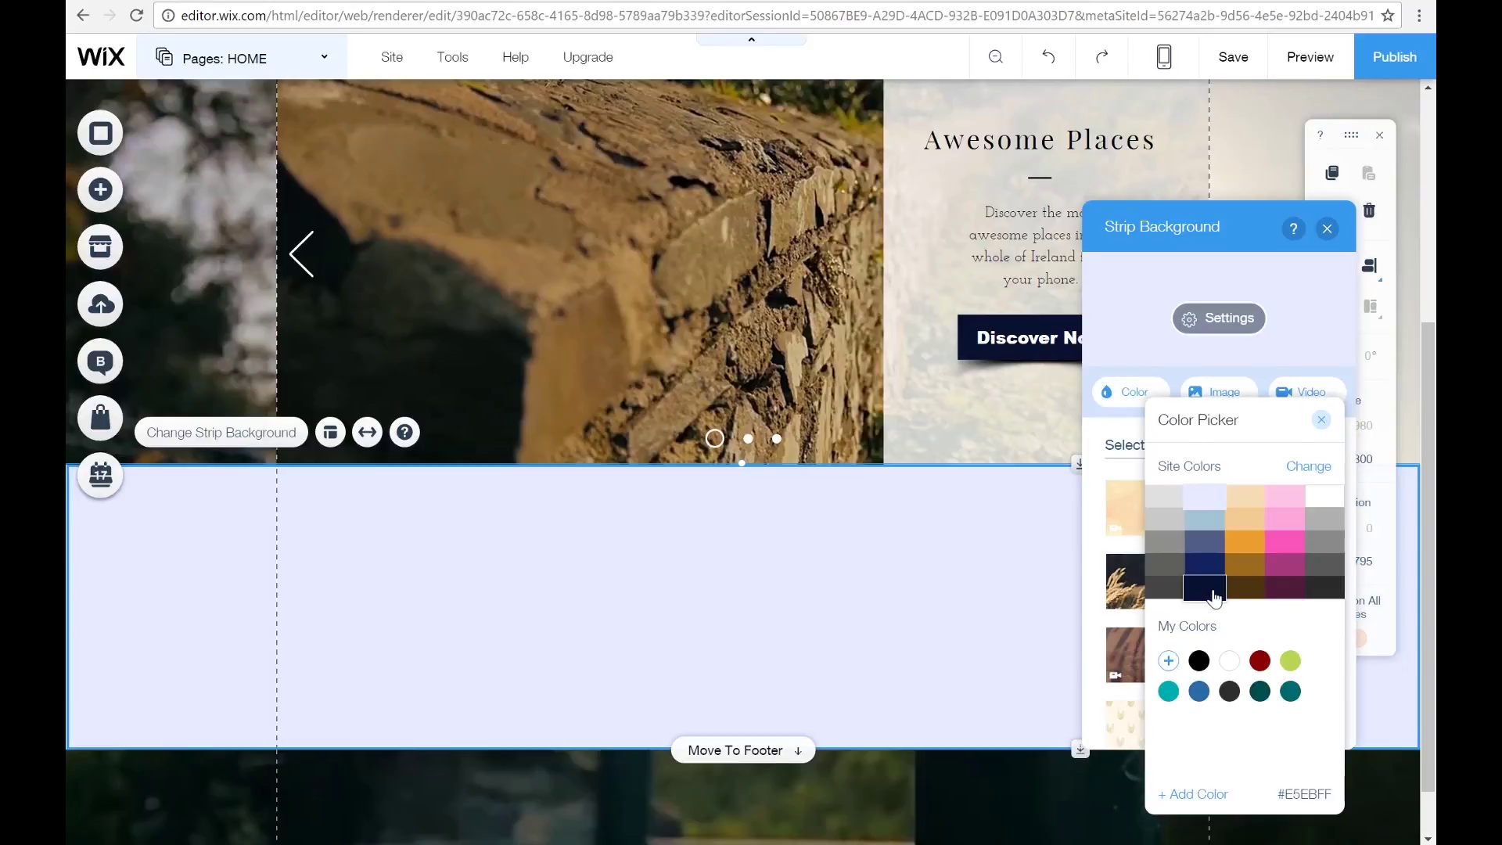
{"action": "left_click", "coordinate": [1214, 598]}
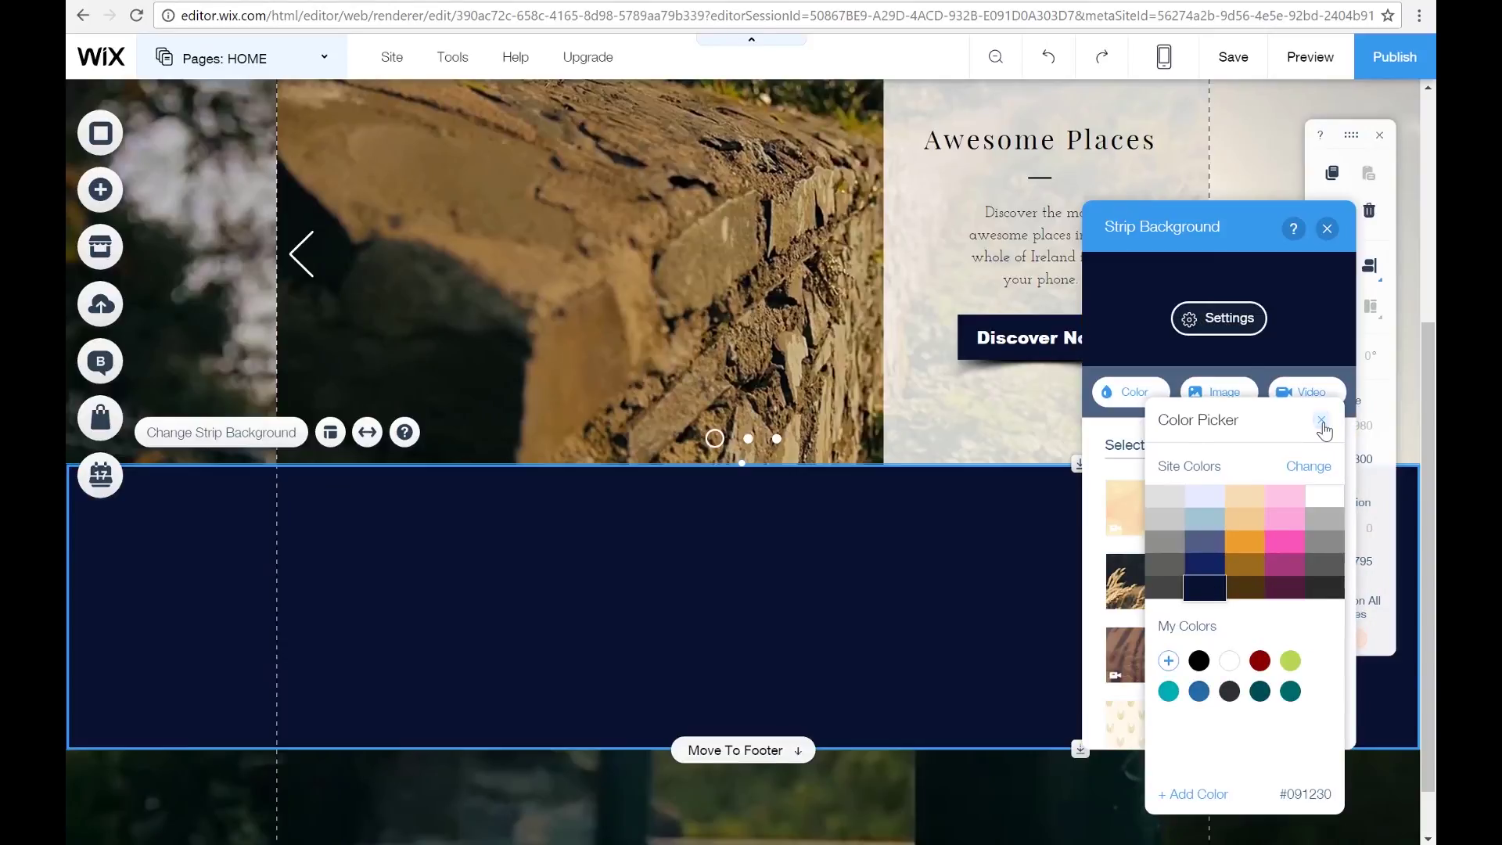
{"action": "left_click", "coordinate": [1322, 420]}
- Set the strip background's opacity to 70% and its scroll effect to Fade-In
{"action": "left_click", "coordinate": [1219, 319]}
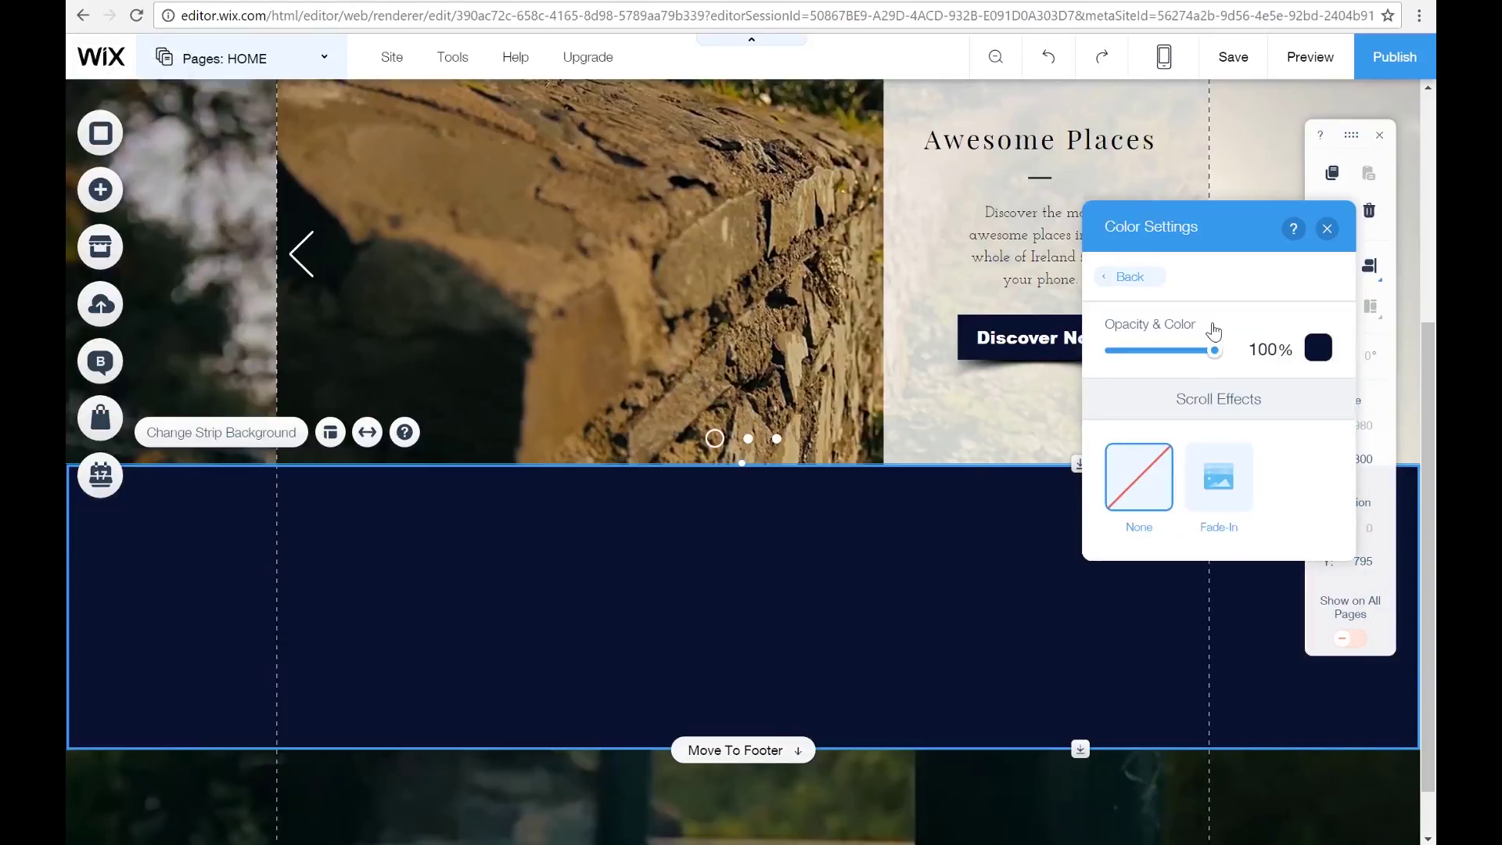
{"action": "left_click_drag", "start_coordinate": [1213, 351], "coordinate": [1182, 354]}
{"action": "left_click", "coordinate": [1166, 353]}
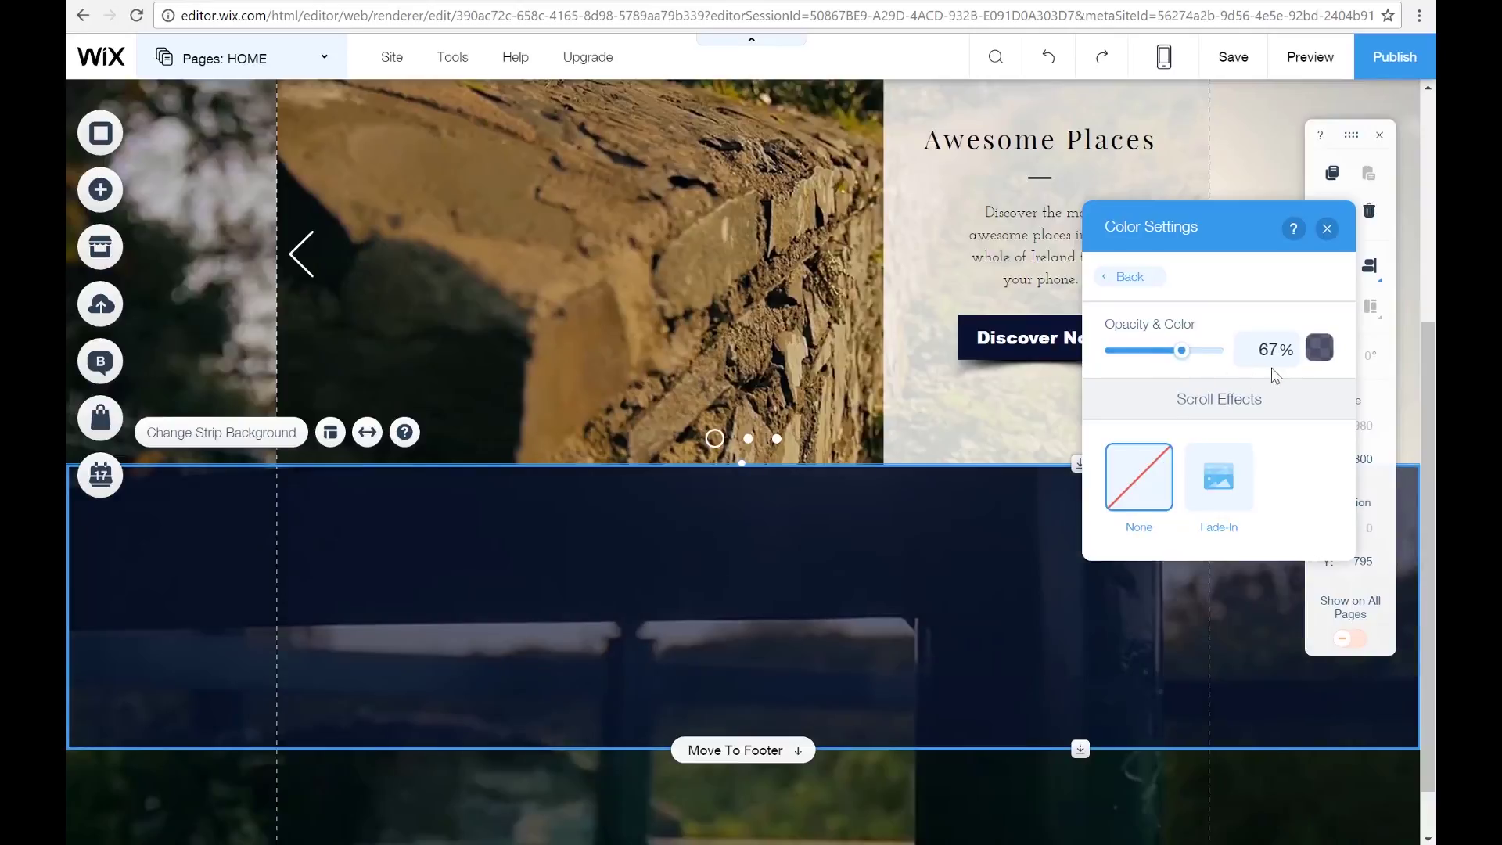
{"action": "left_click", "coordinate": [1269, 351]}
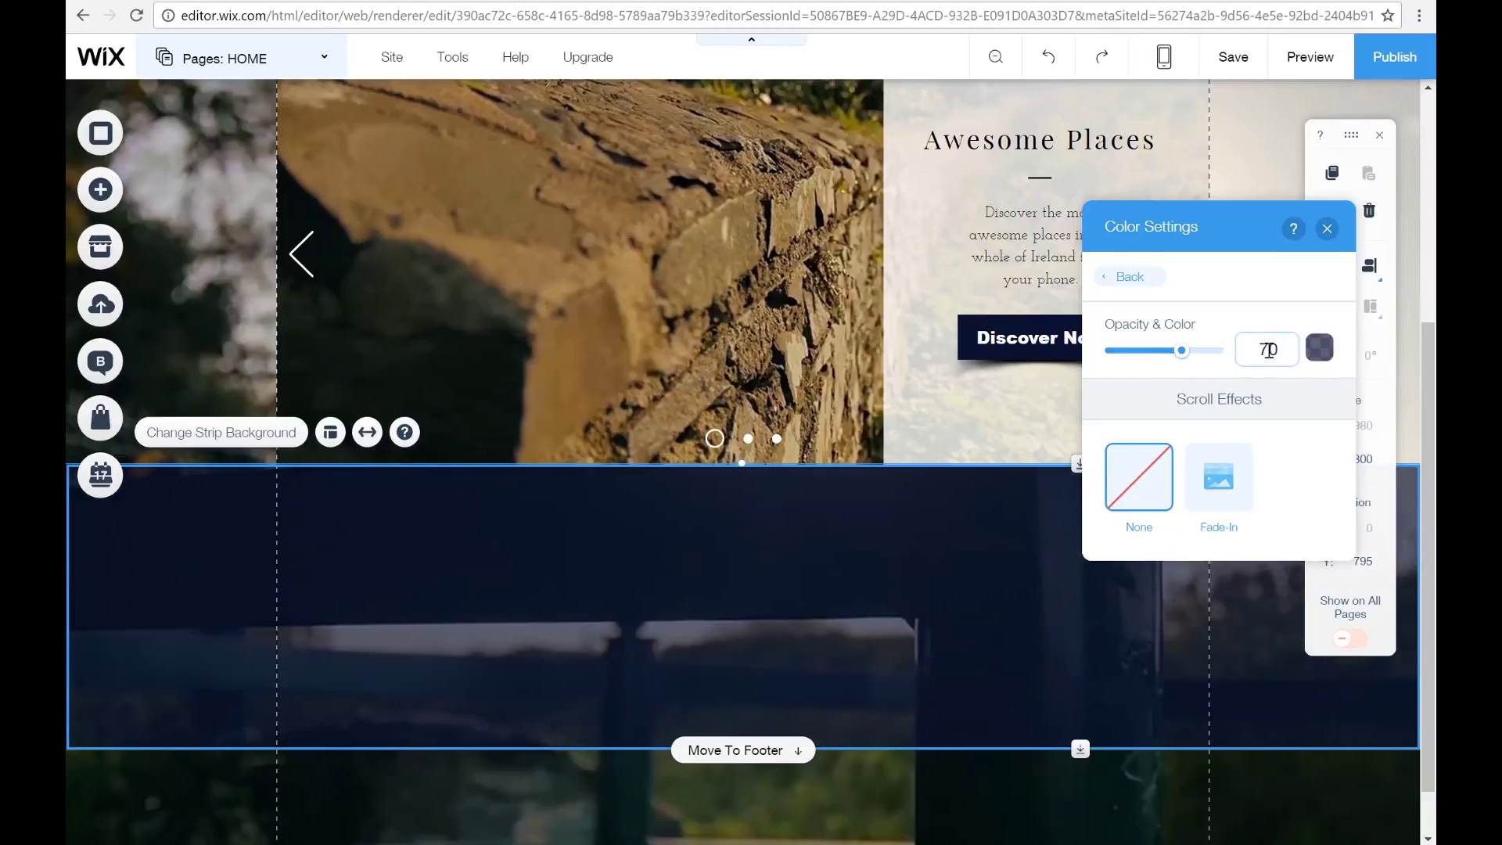
{"action": "type", "text": "70"}
{"action": "key", "text": "Return"}
{"action": "left_click", "coordinate": [1223, 491]}
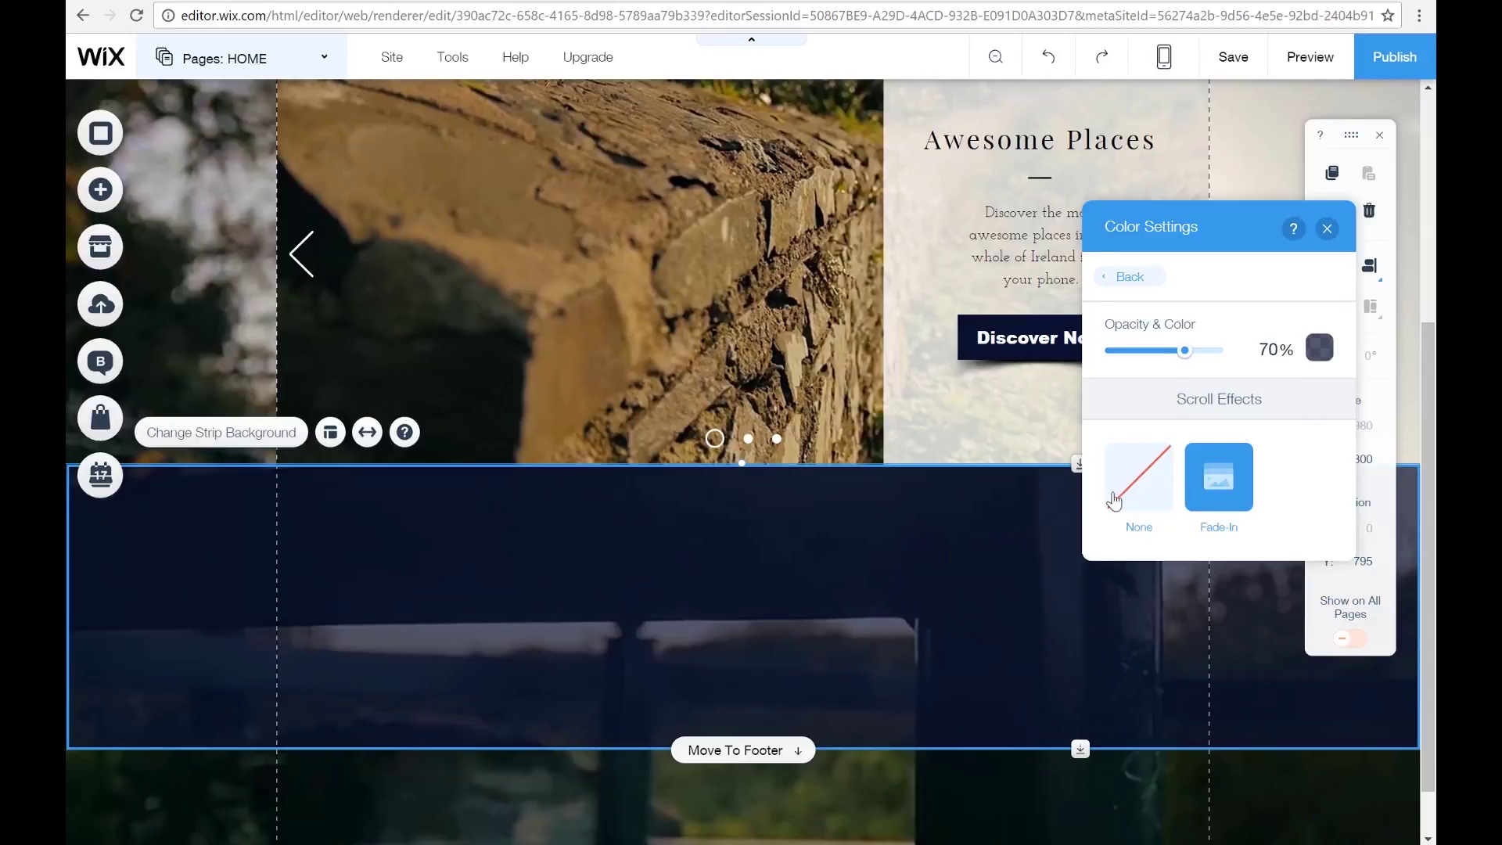
{"action": "left_click", "coordinate": [1329, 239]}
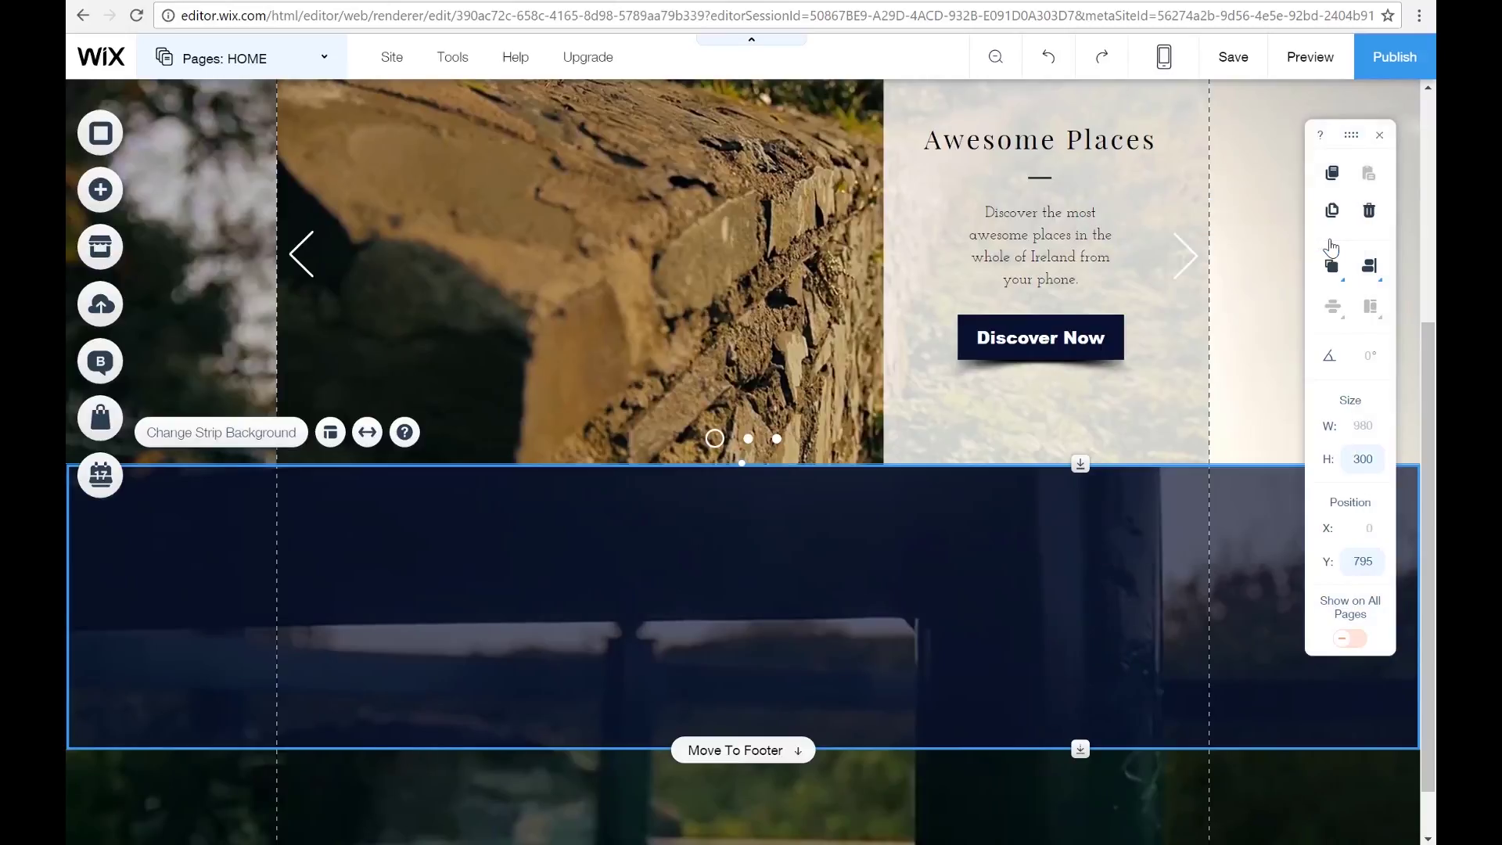
- Preview the HOME page and examine how the strip below the slideshow fades in while scrolling, and return to editing
{"action": "left_click", "coordinate": [1311, 63]}
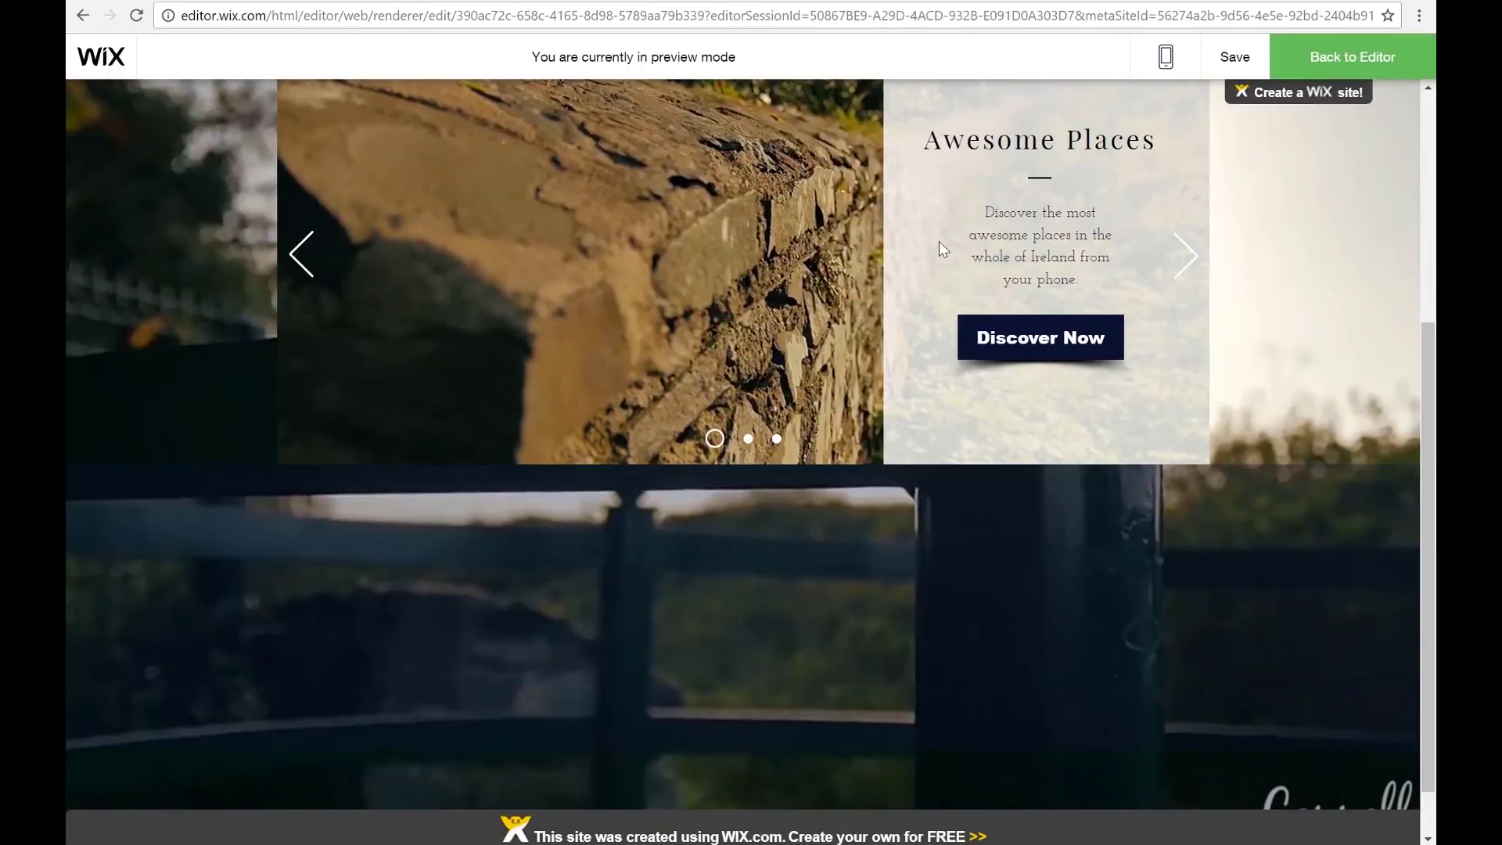
{"action": "scroll", "coordinate": [939, 241], "scroll_direction": "up", "scroll_amount": 5}
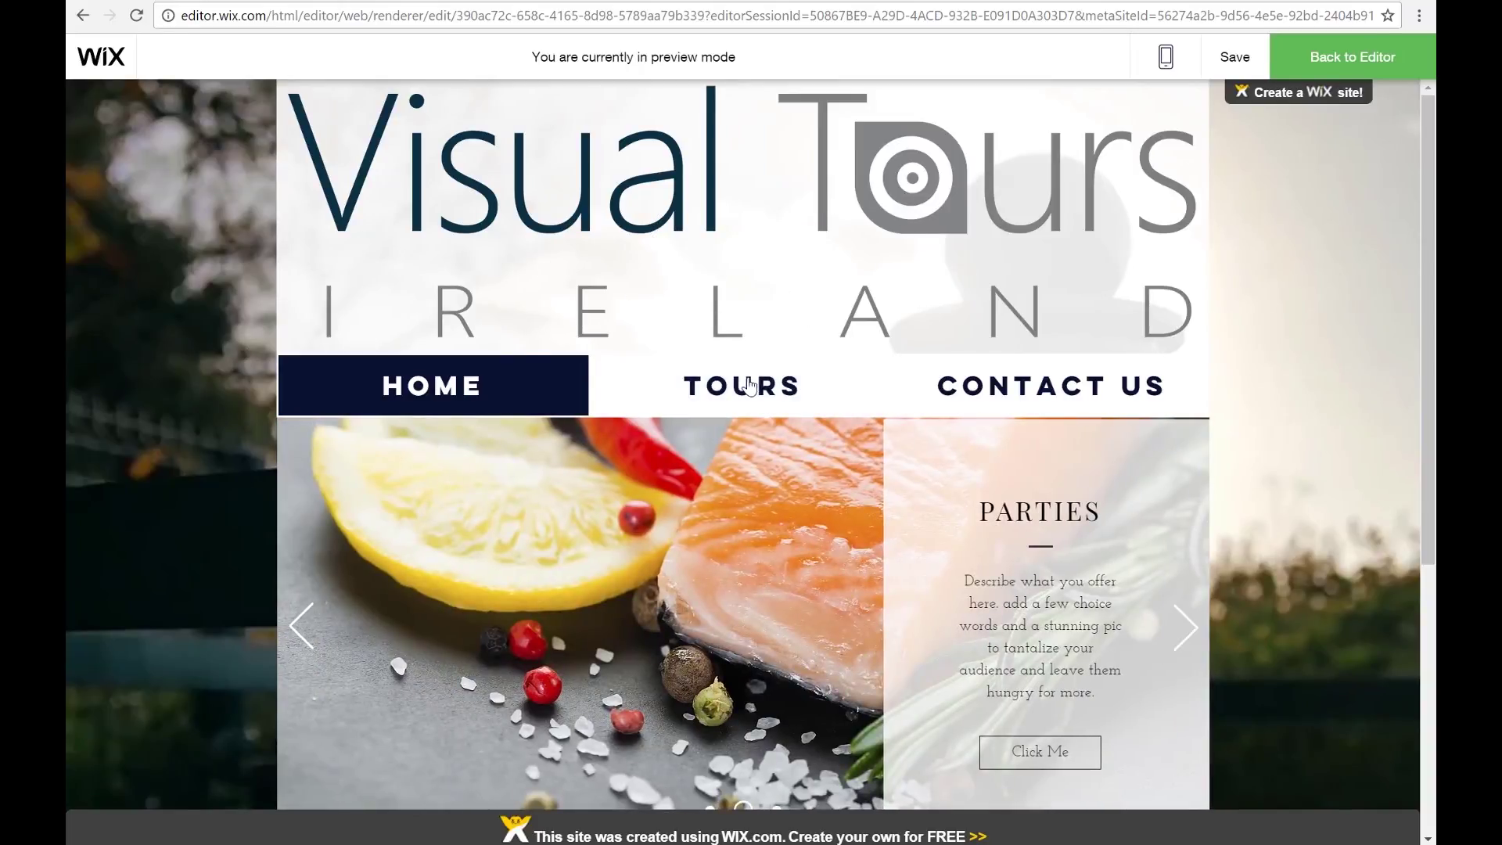
{"action": "scroll", "coordinate": [837, 288], "scroll_direction": "down", "scroll_amount": 5}
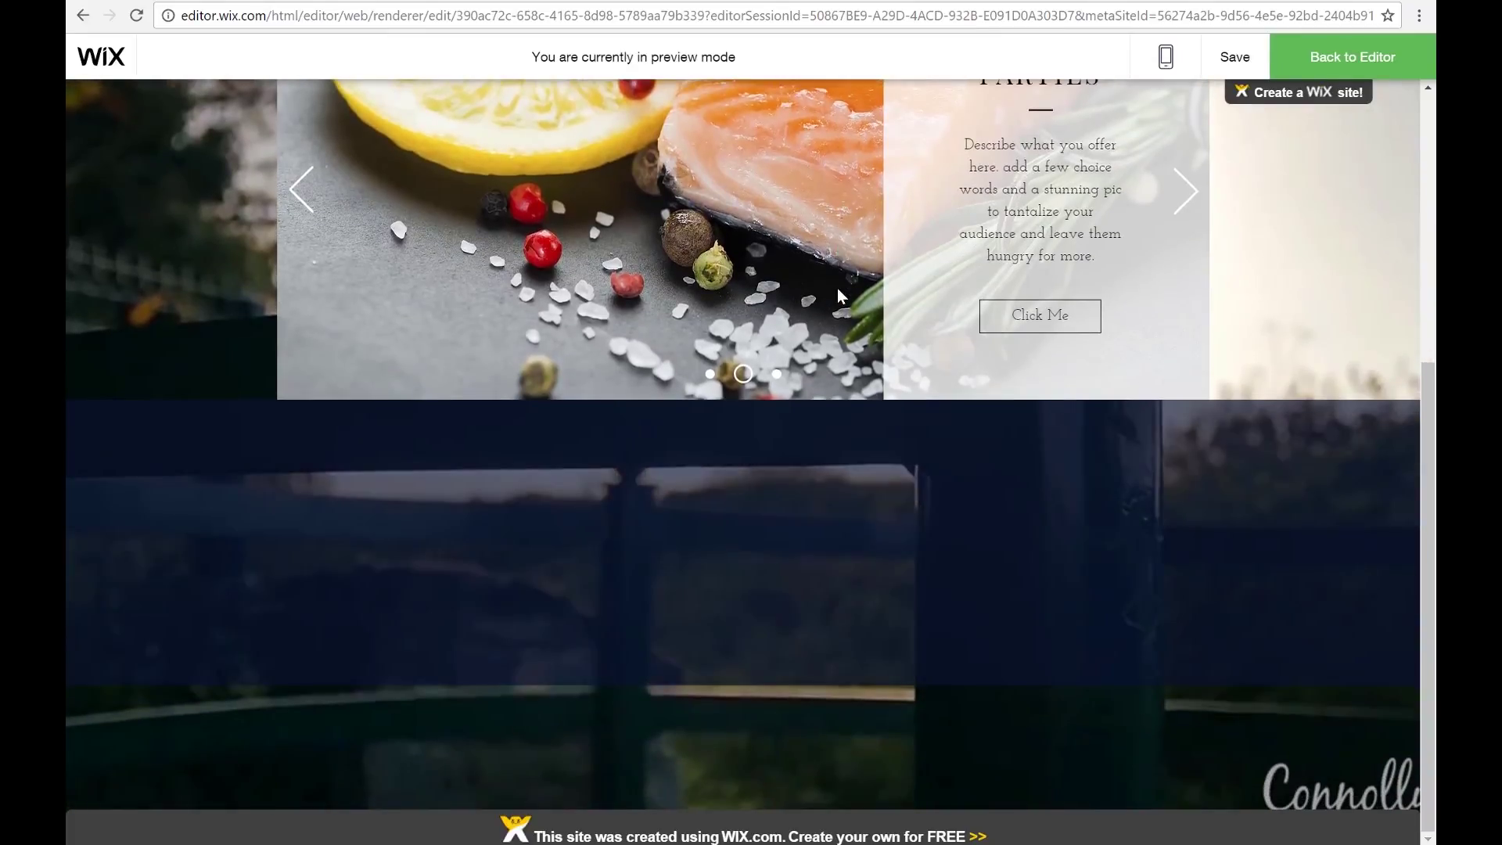
{"action": "scroll", "coordinate": [1255, 485], "scroll_direction": "up", "scroll_amount": 1}
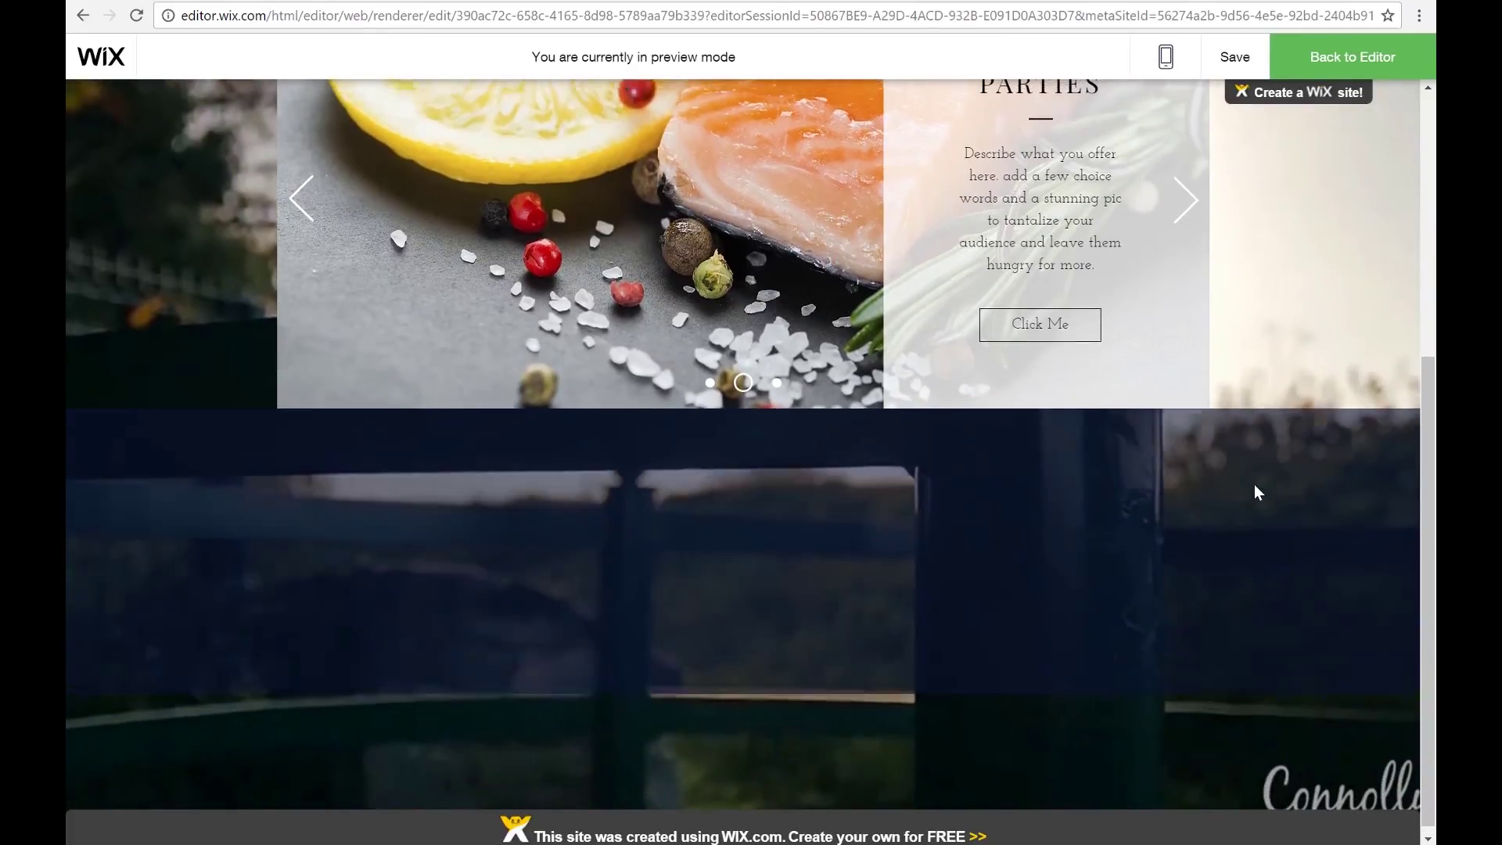
{"action": "scroll", "coordinate": [1255, 489], "scroll_direction": "up", "scroll_amount": 1}
{"action": "scroll", "coordinate": [1255, 489], "scroll_direction": "down", "scroll_amount": 2}
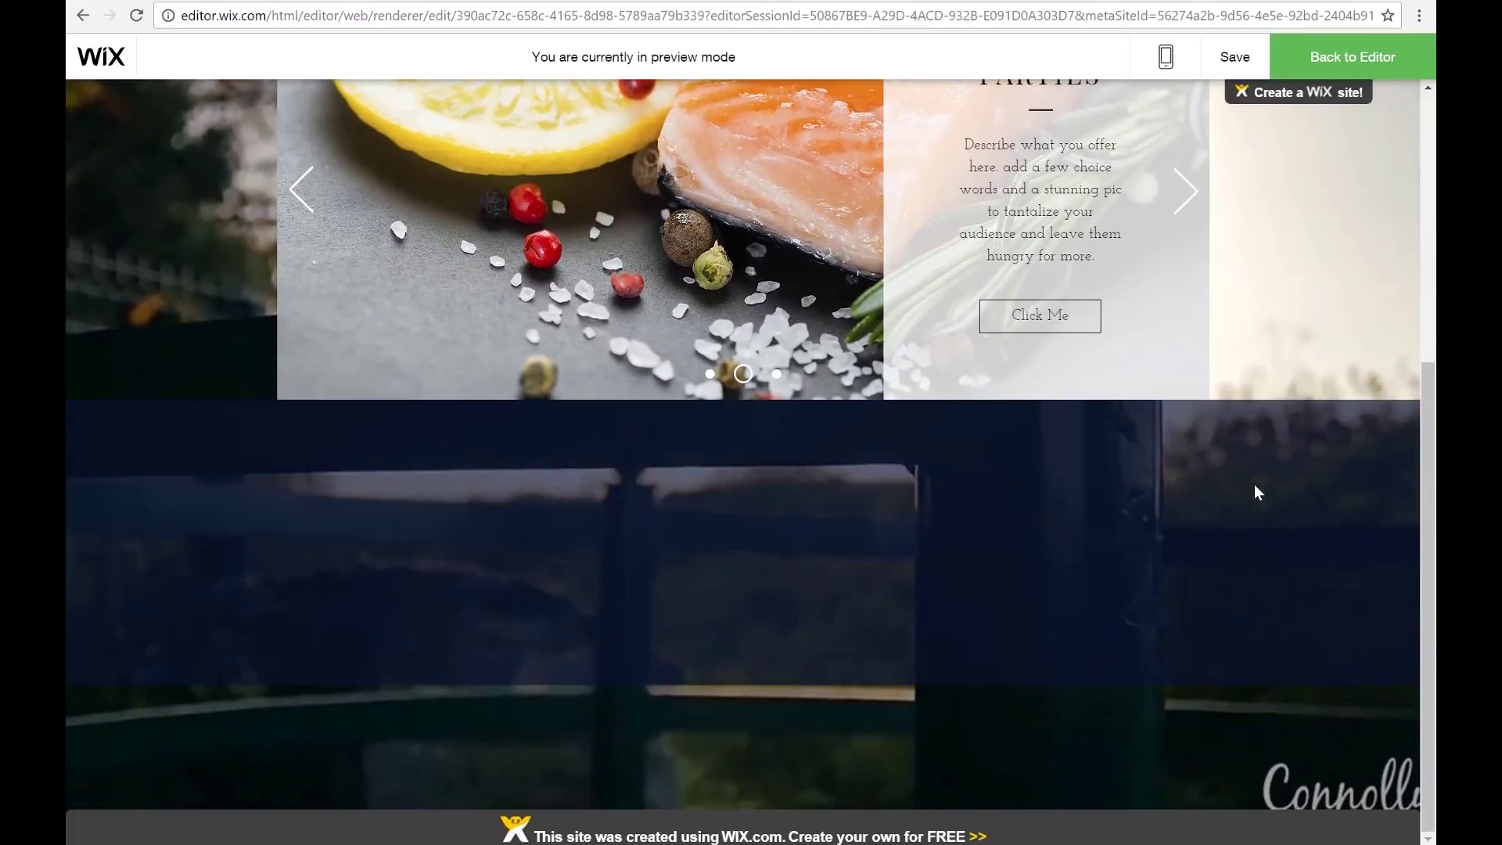
{"action": "scroll", "coordinate": [1255, 489], "scroll_direction": "up", "scroll_amount": 3}
{"action": "scroll", "coordinate": [1255, 489], "scroll_direction": "down", "scroll_amount": 2}
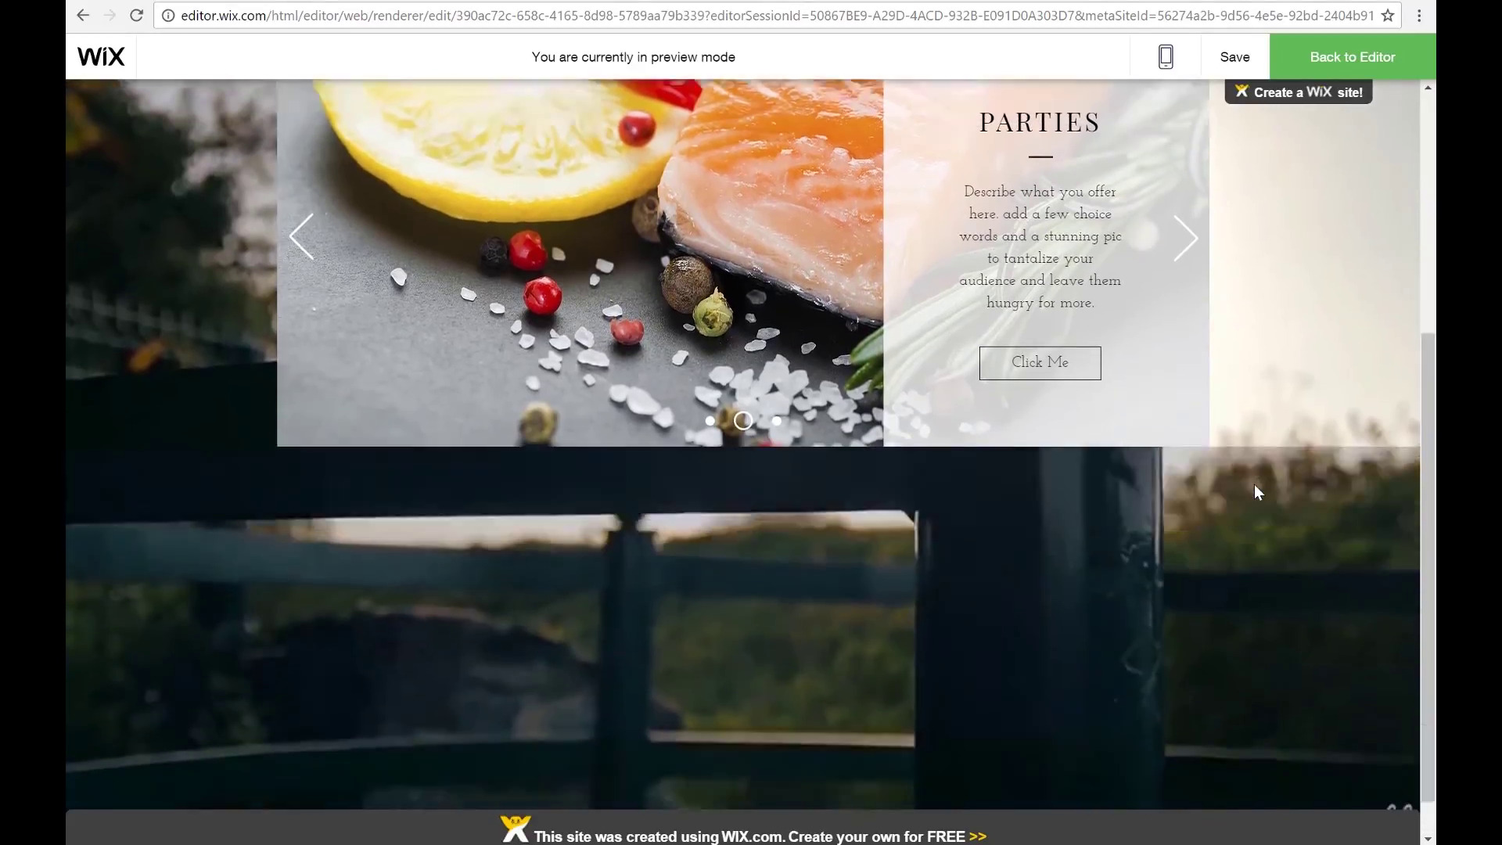
{"action": "scroll", "coordinate": [1255, 489], "scroll_direction": "up", "scroll_amount": 5}
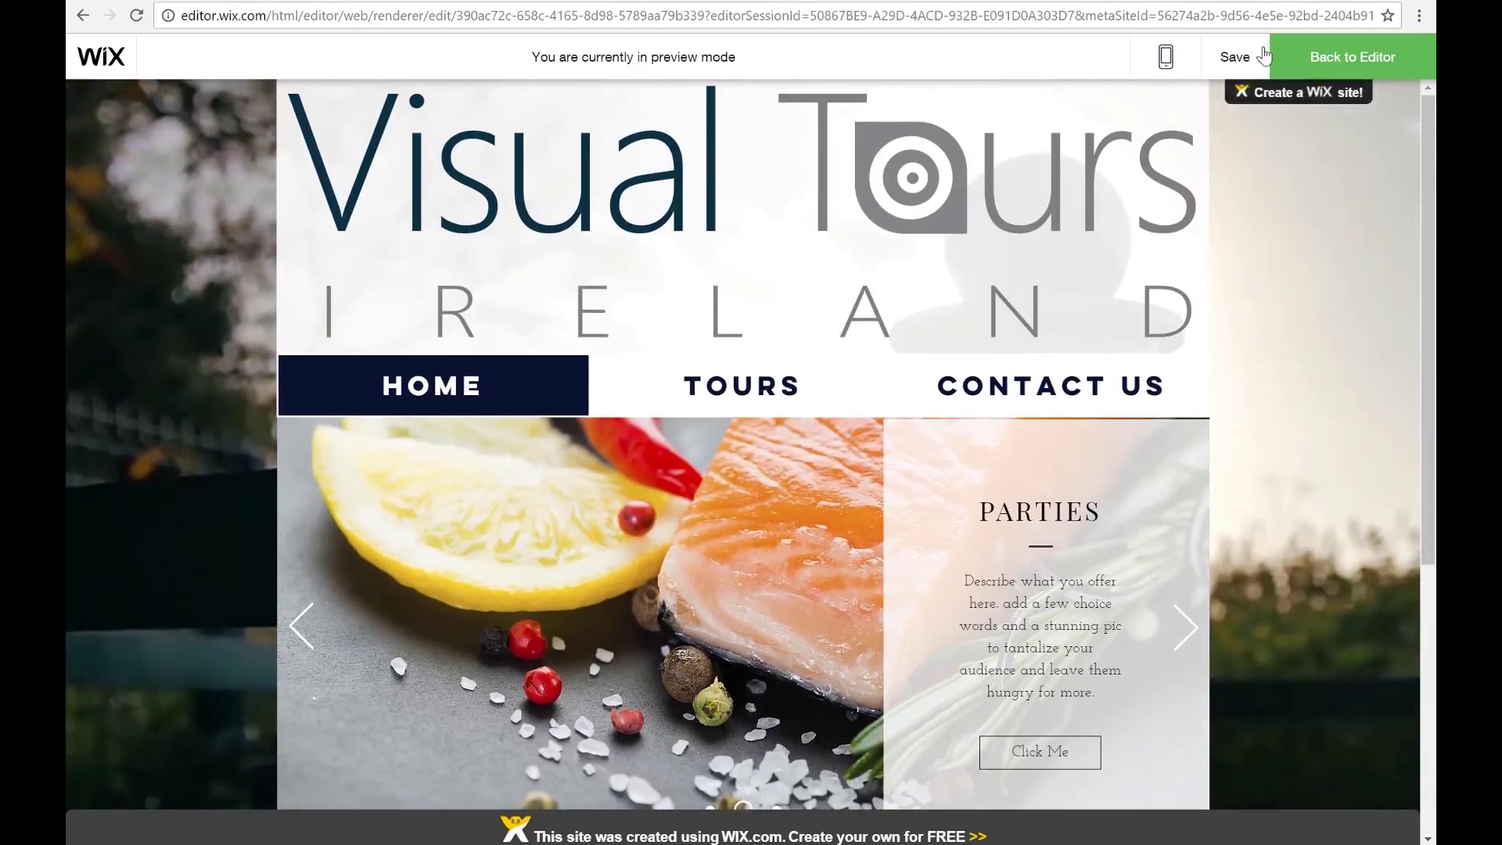
{"action": "left_click", "coordinate": [1314, 72]}
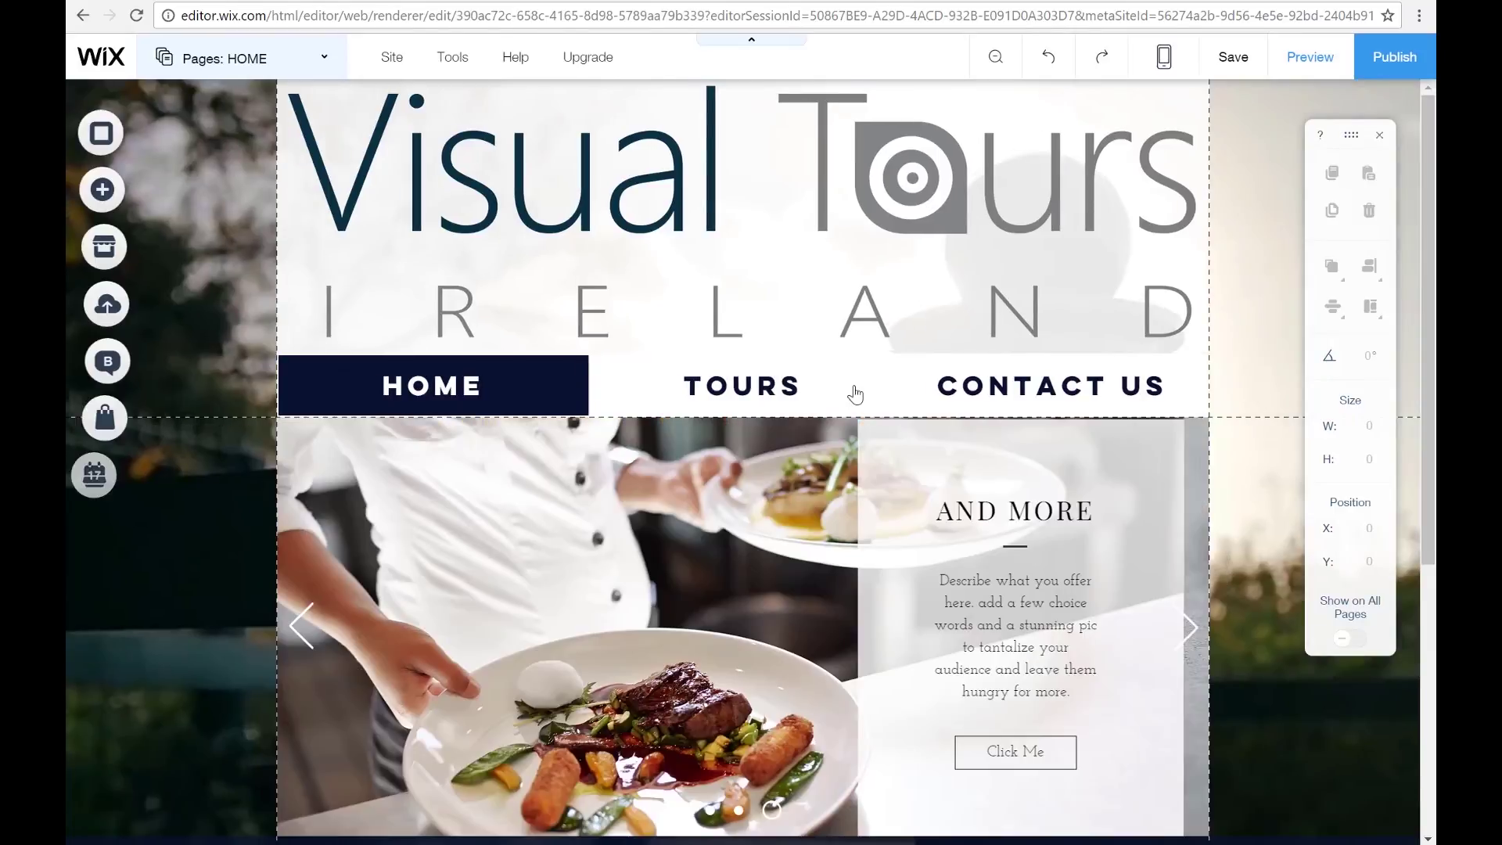
- Replace the third slide's background with the photo of boats in a marina from the uploaded images
{"action": "scroll", "coordinate": [823, 586], "scroll_direction": "down", "scroll_amount": 3}
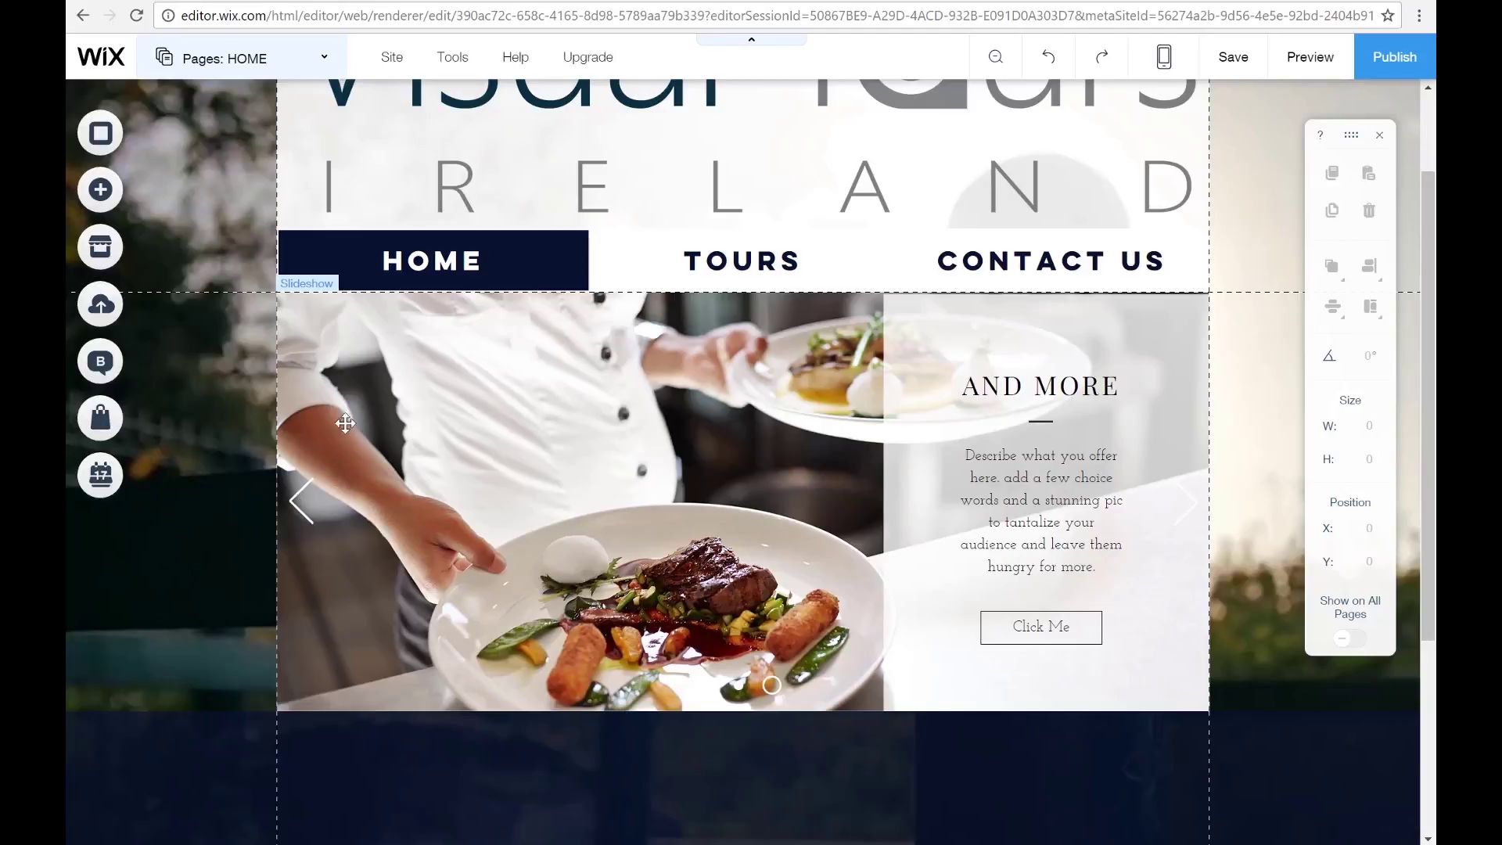
{"action": "left_click", "coordinate": [387, 397]}
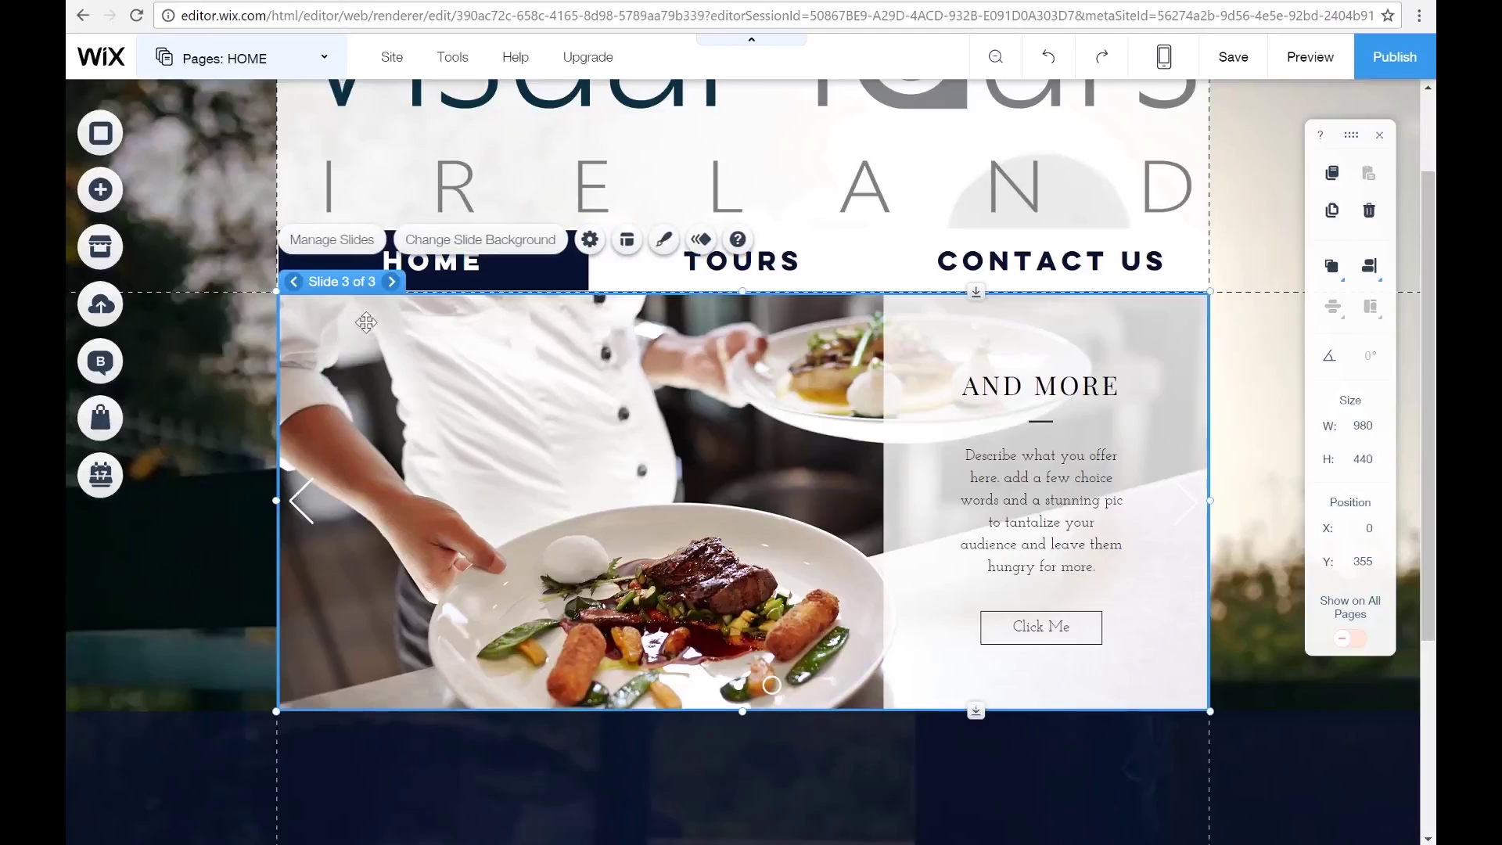
{"action": "left_click", "coordinate": [389, 288]}
{"action": "left_click", "coordinate": [390, 284]}
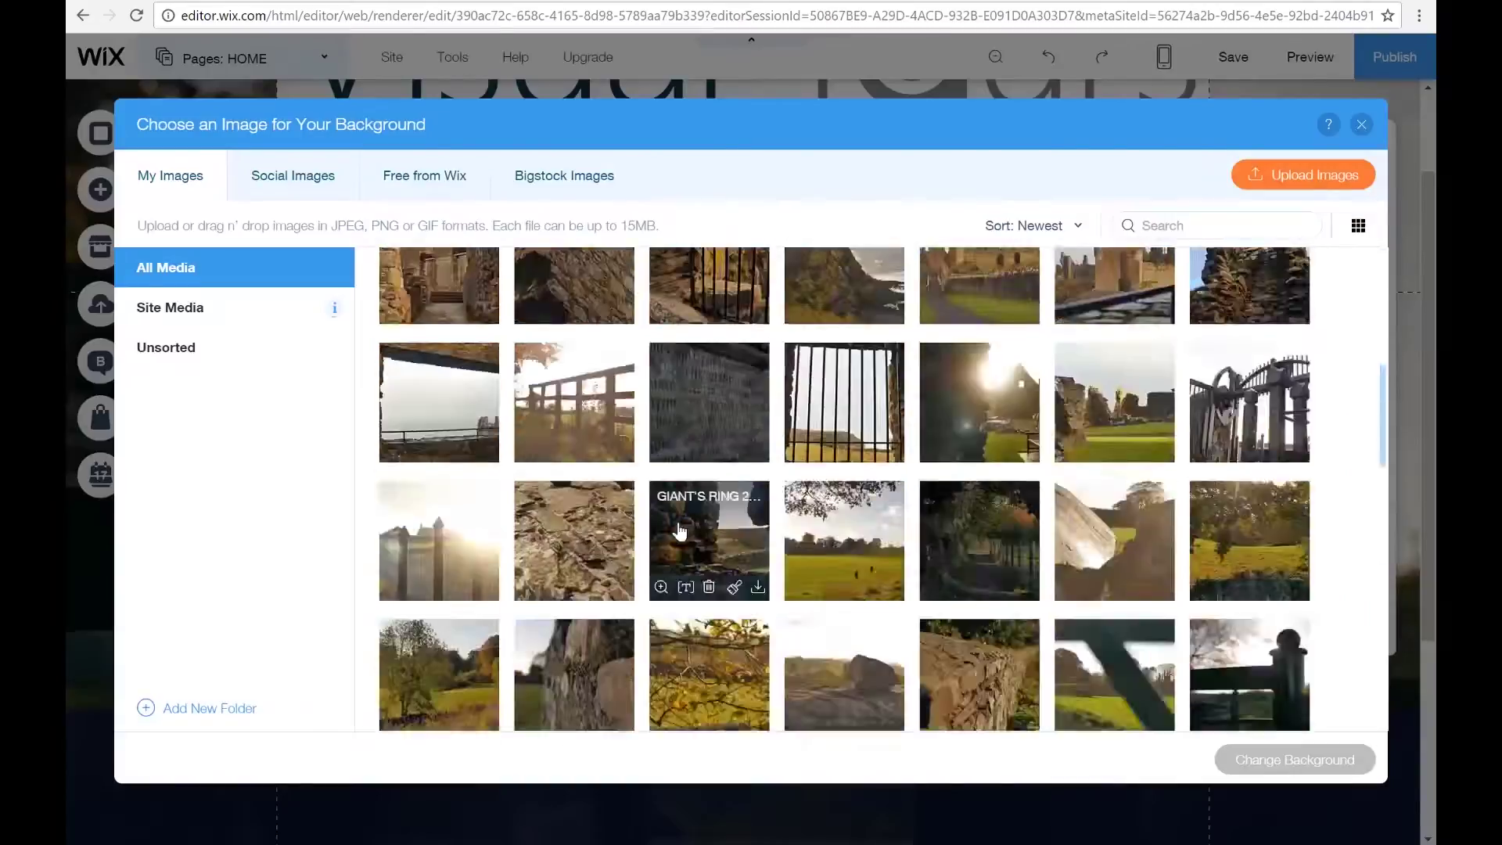
{"action": "scroll", "coordinate": [583, 464], "scroll_direction": "down", "scroll_amount": 5}
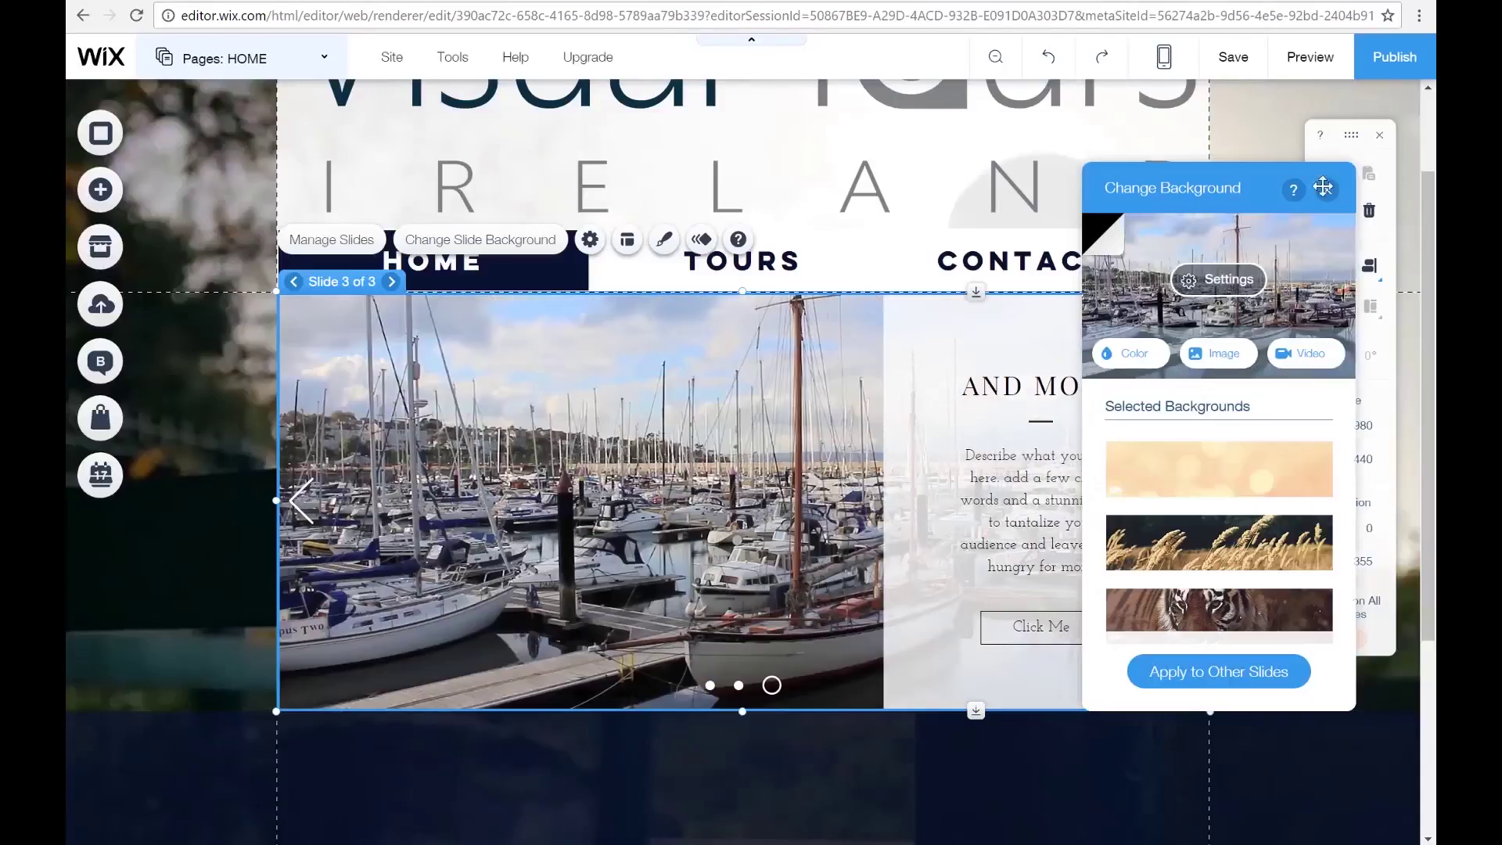
- Open the fill colour choice for the text box on the third slide
{"action": "left_click", "coordinate": [1040, 360]}
{"action": "left_click", "coordinate": [1017, 262]}
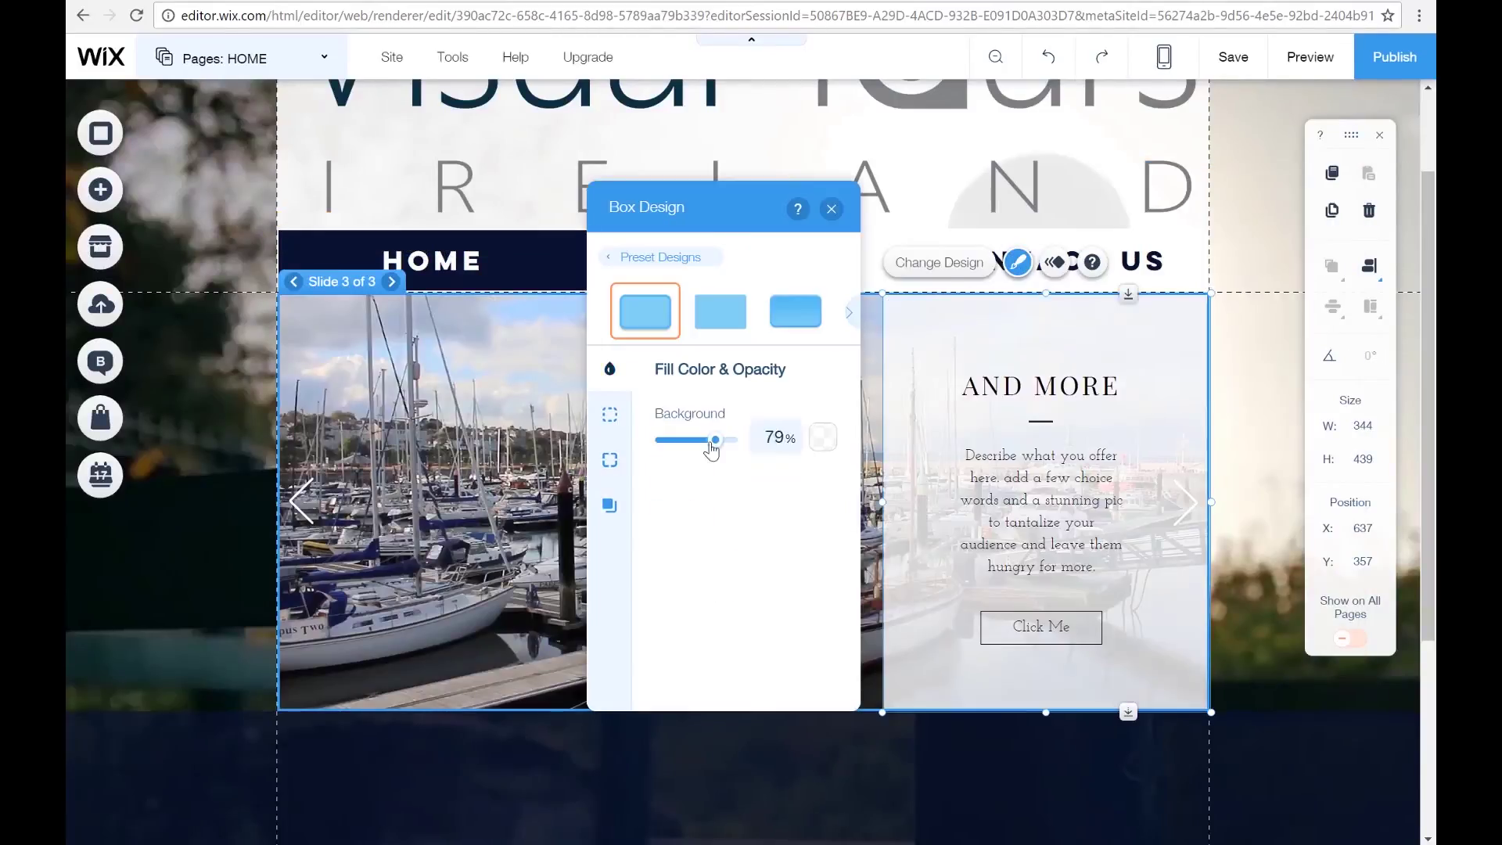
{"action": "left_click", "coordinate": [821, 436]}
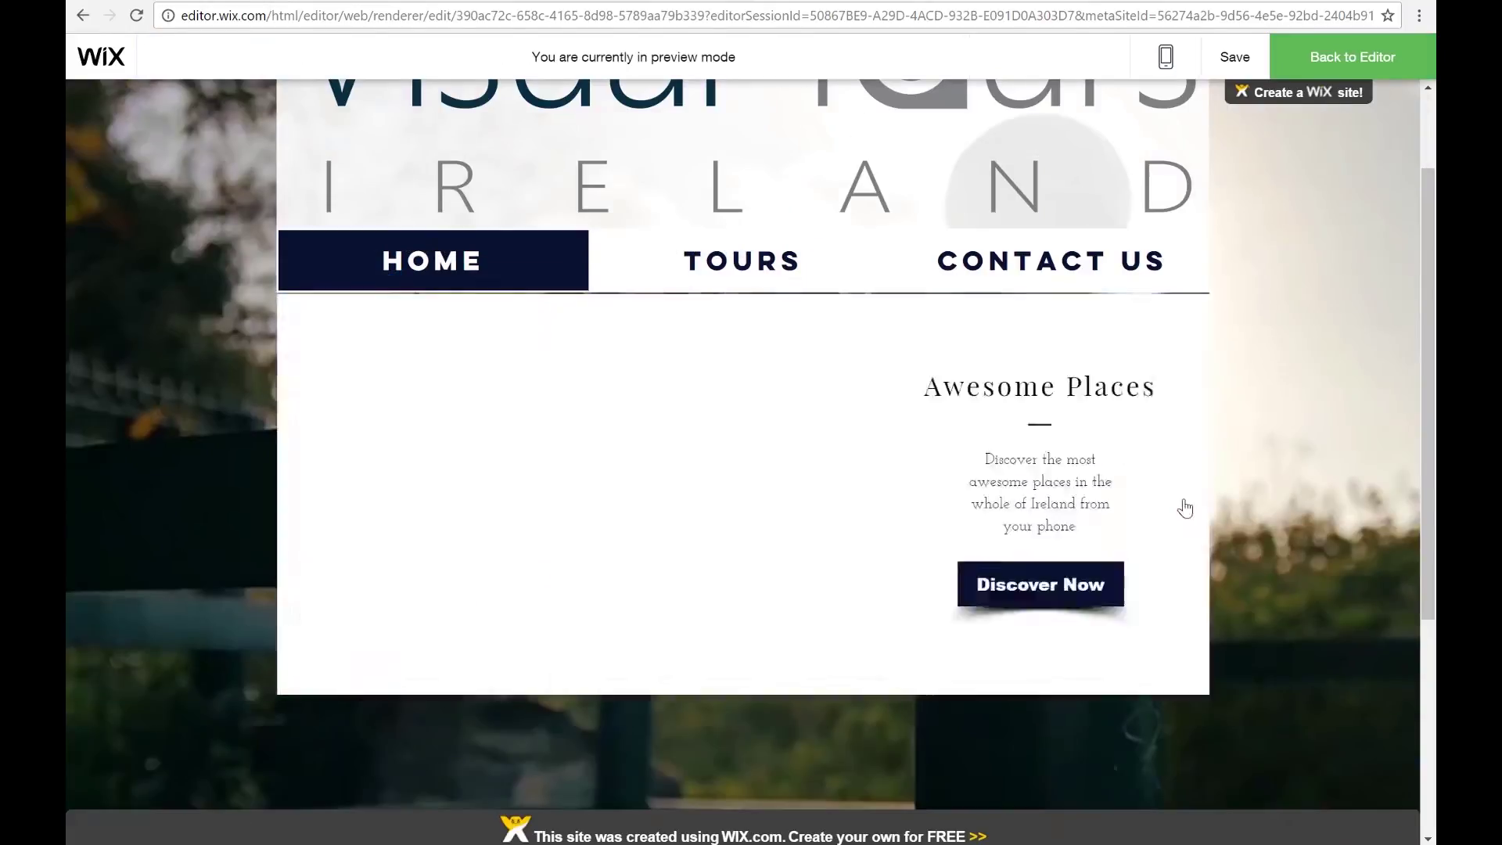
- Preview the site to check the slideshow's slides and the page layout, and return to editing
{"action": "left_click", "coordinate": [1186, 509]}
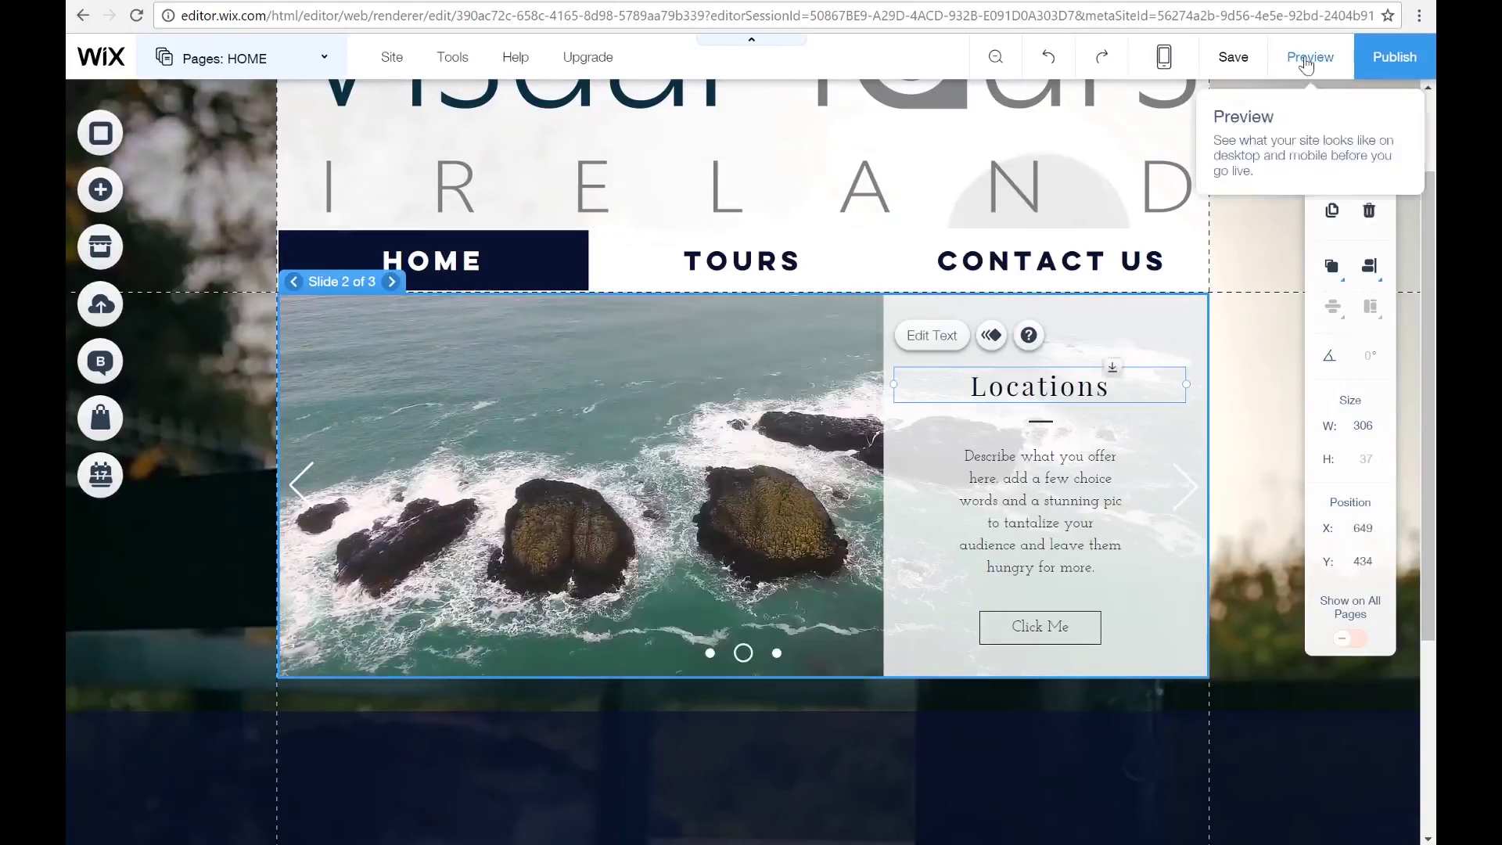
{"action": "left_click", "coordinate": [1301, 57]}
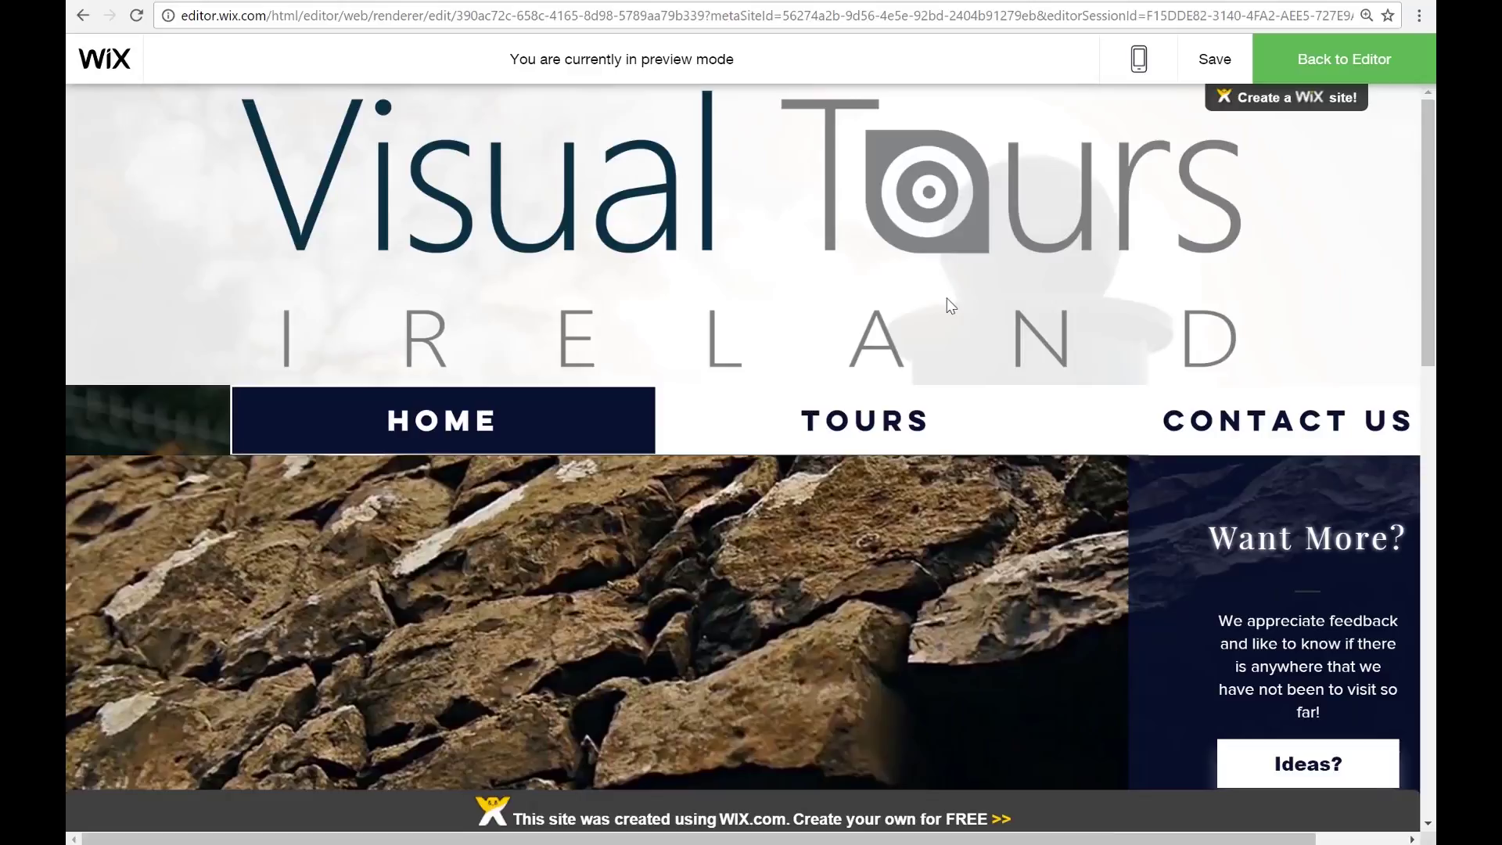
{"action": "left_click", "coordinate": [1344, 67]}
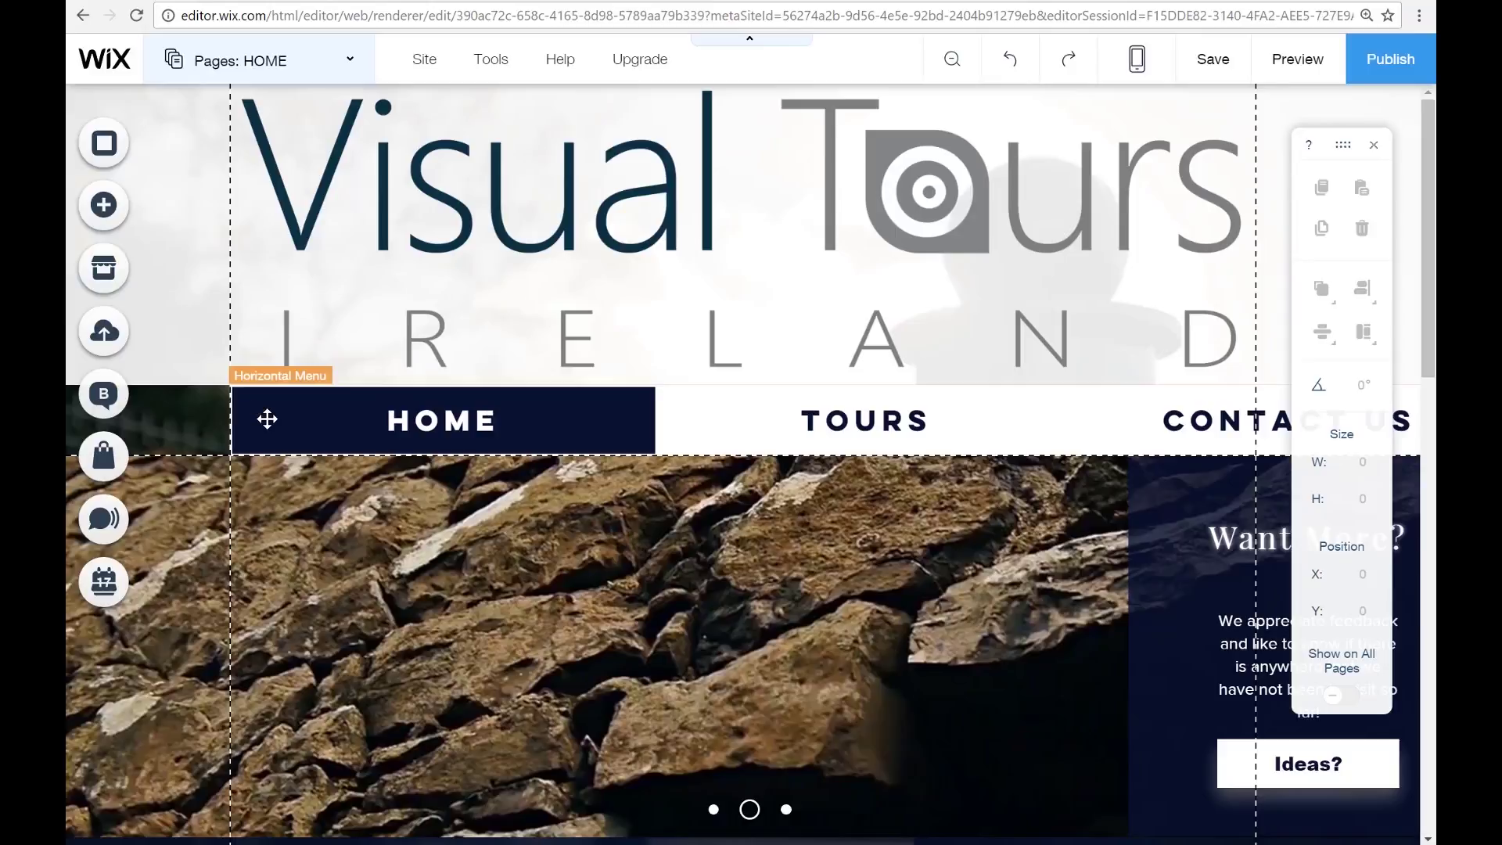
- Stretch the header's horizontal menu to the left page edge, try deleting it, and undo the deletion
{"action": "left_click", "coordinate": [267, 419]}
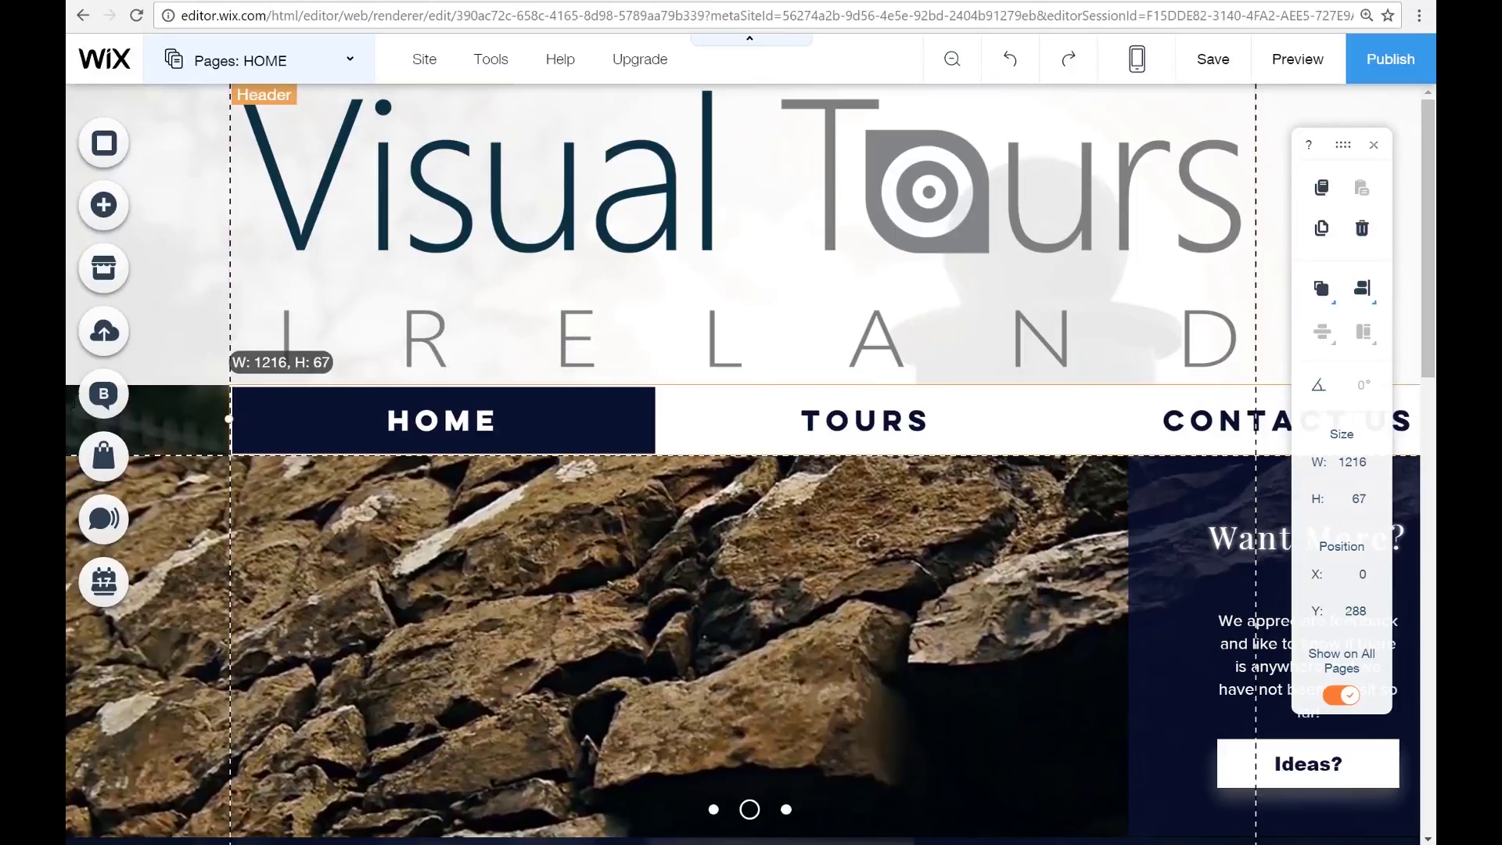
{"action": "left_click_drag", "start_coordinate": [230, 419], "coordinate": [67, 419]}
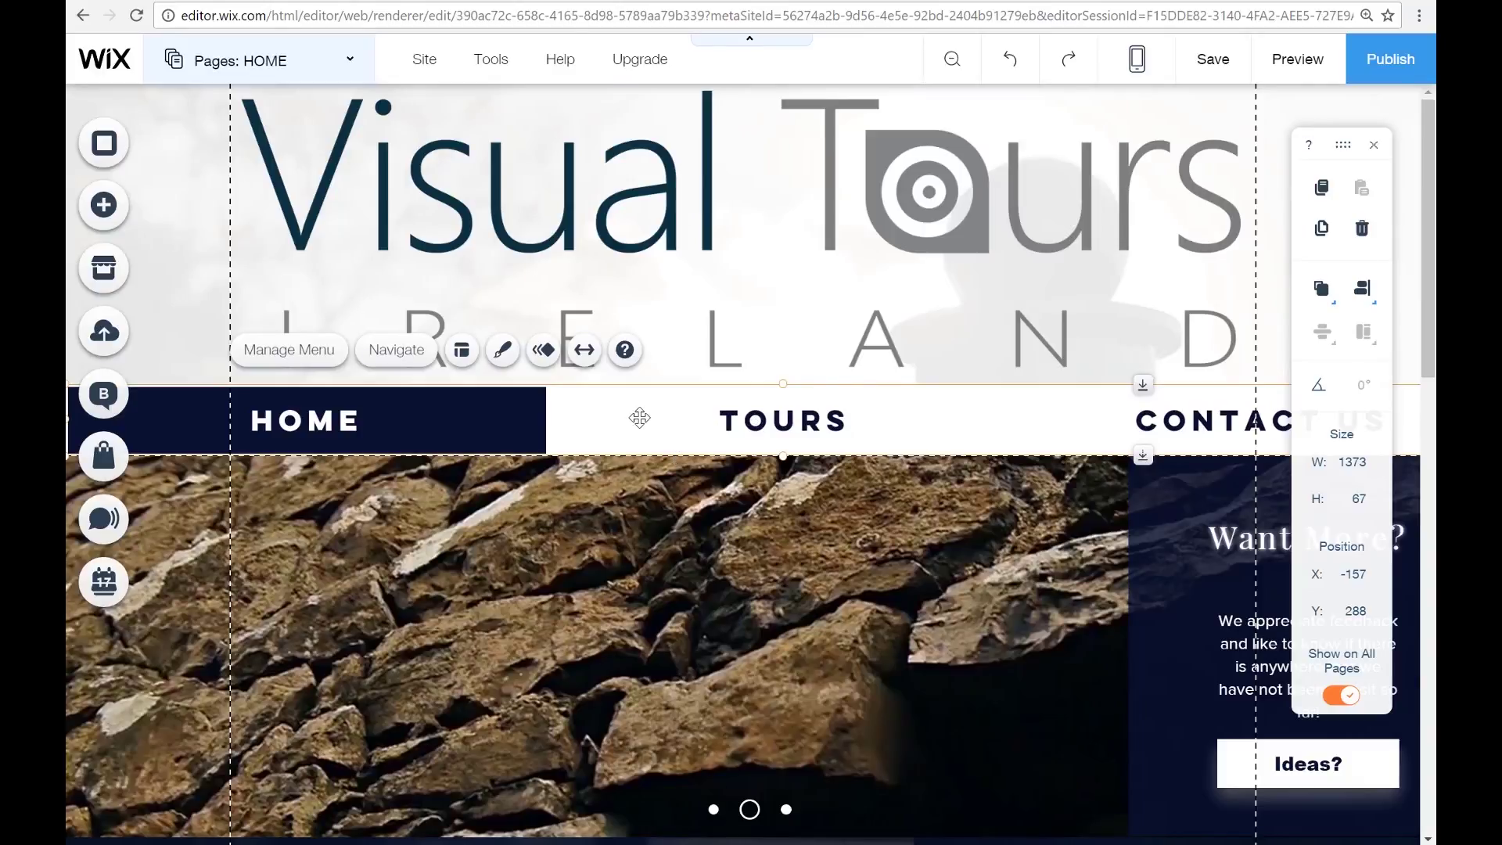
{"action": "key", "text": "Delete"}
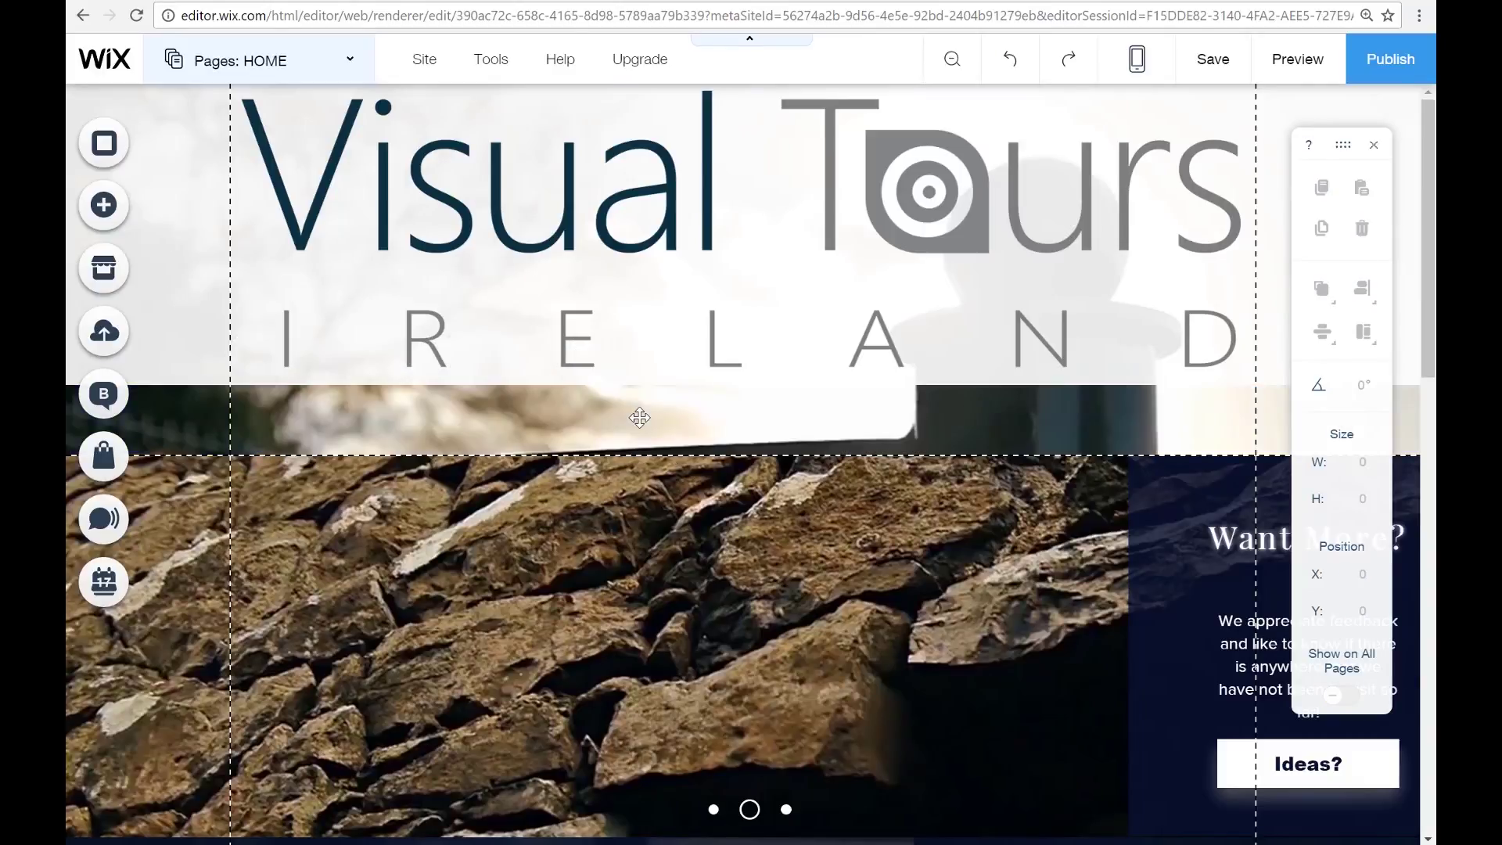
{"action": "key", "text": "ctrl+z"}
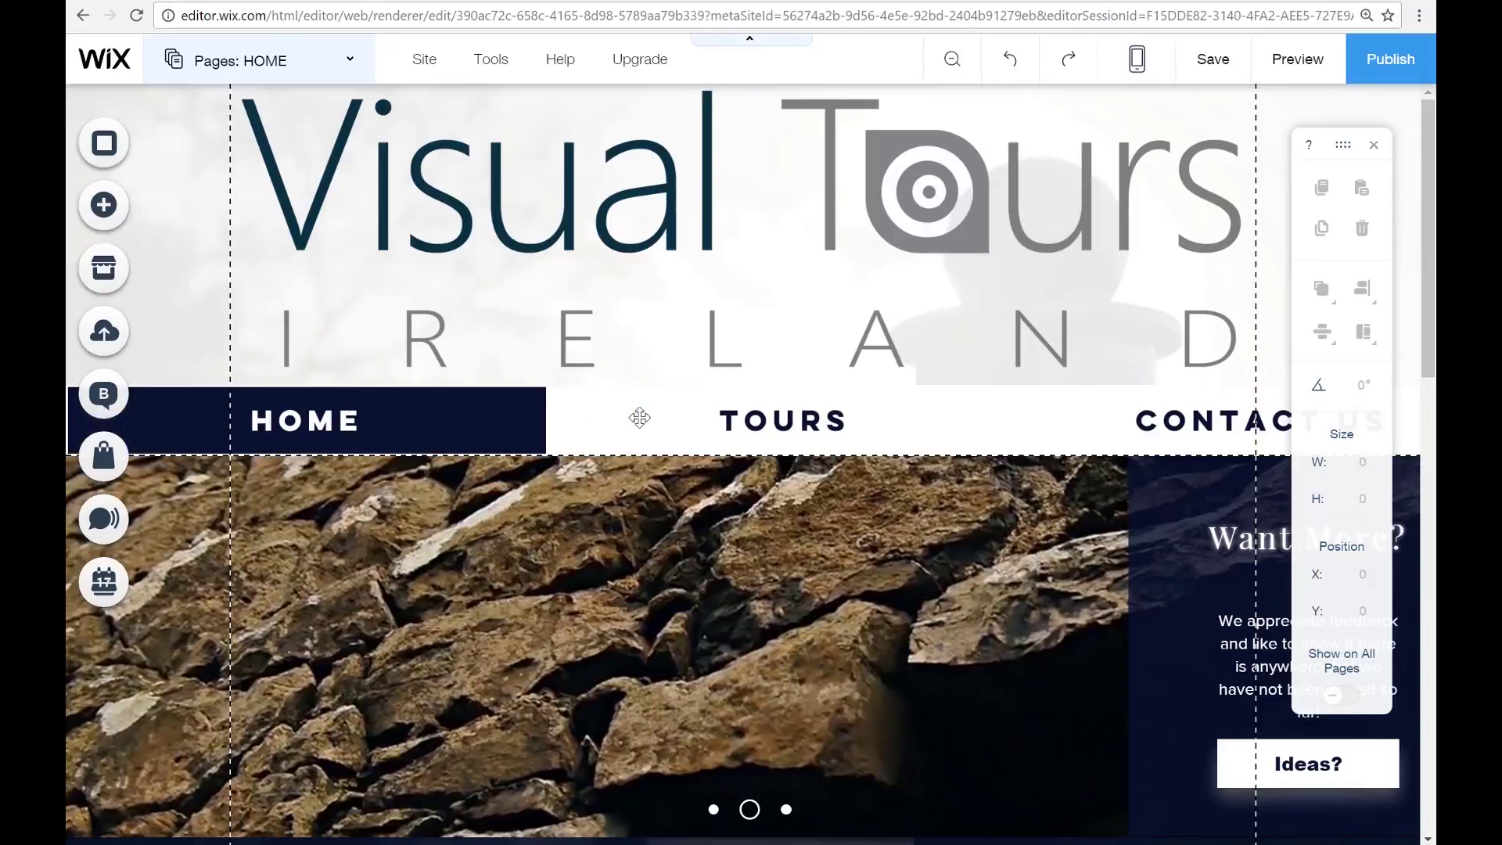
- Delete the horizontal menu and shorten the header so it ends just below the logo
{"action": "left_click", "coordinate": [639, 418]}
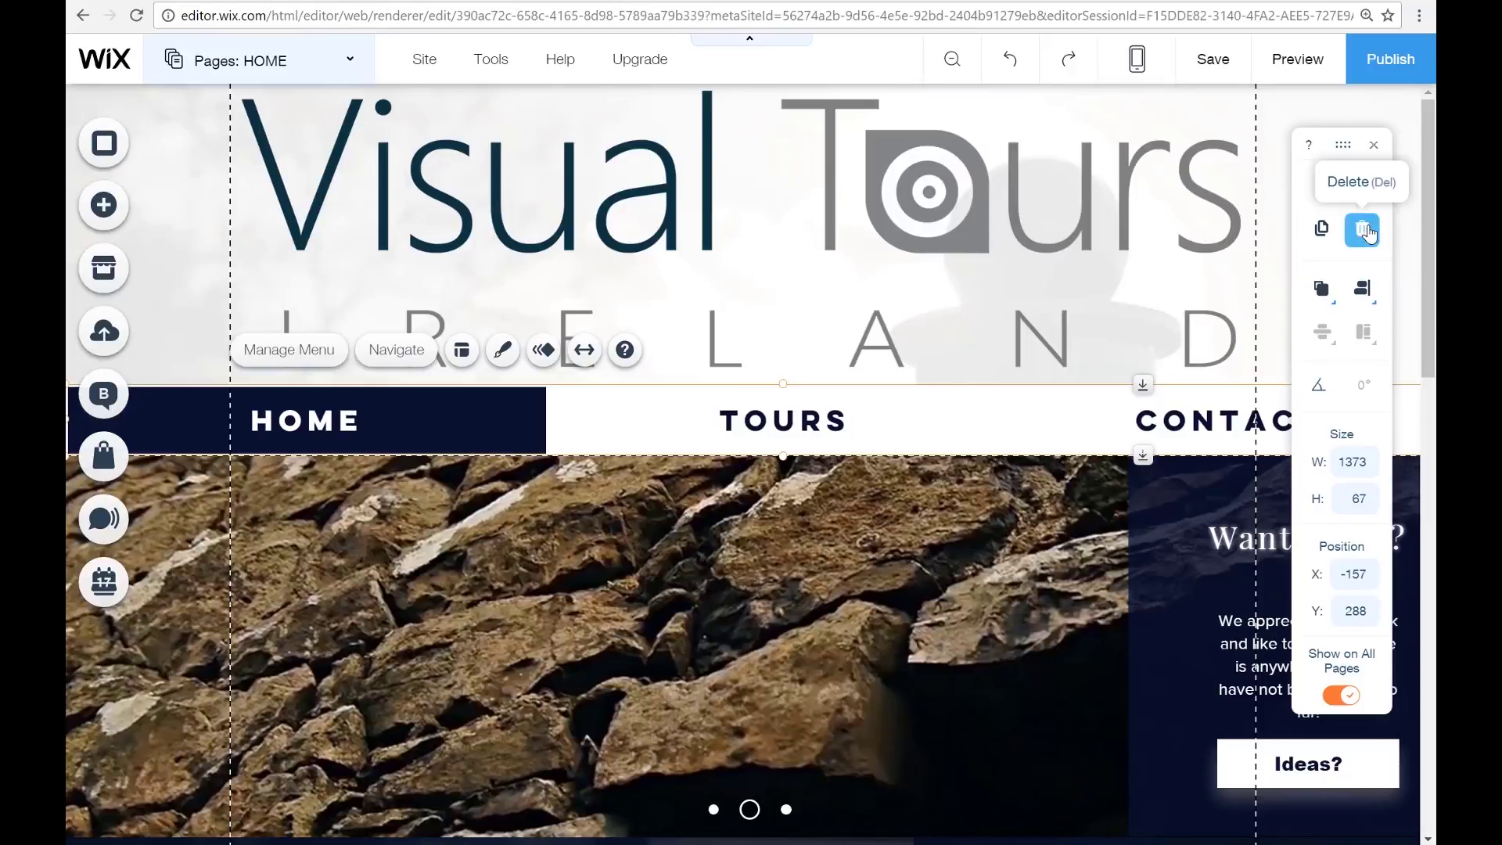
{"action": "left_click", "coordinate": [1366, 230]}
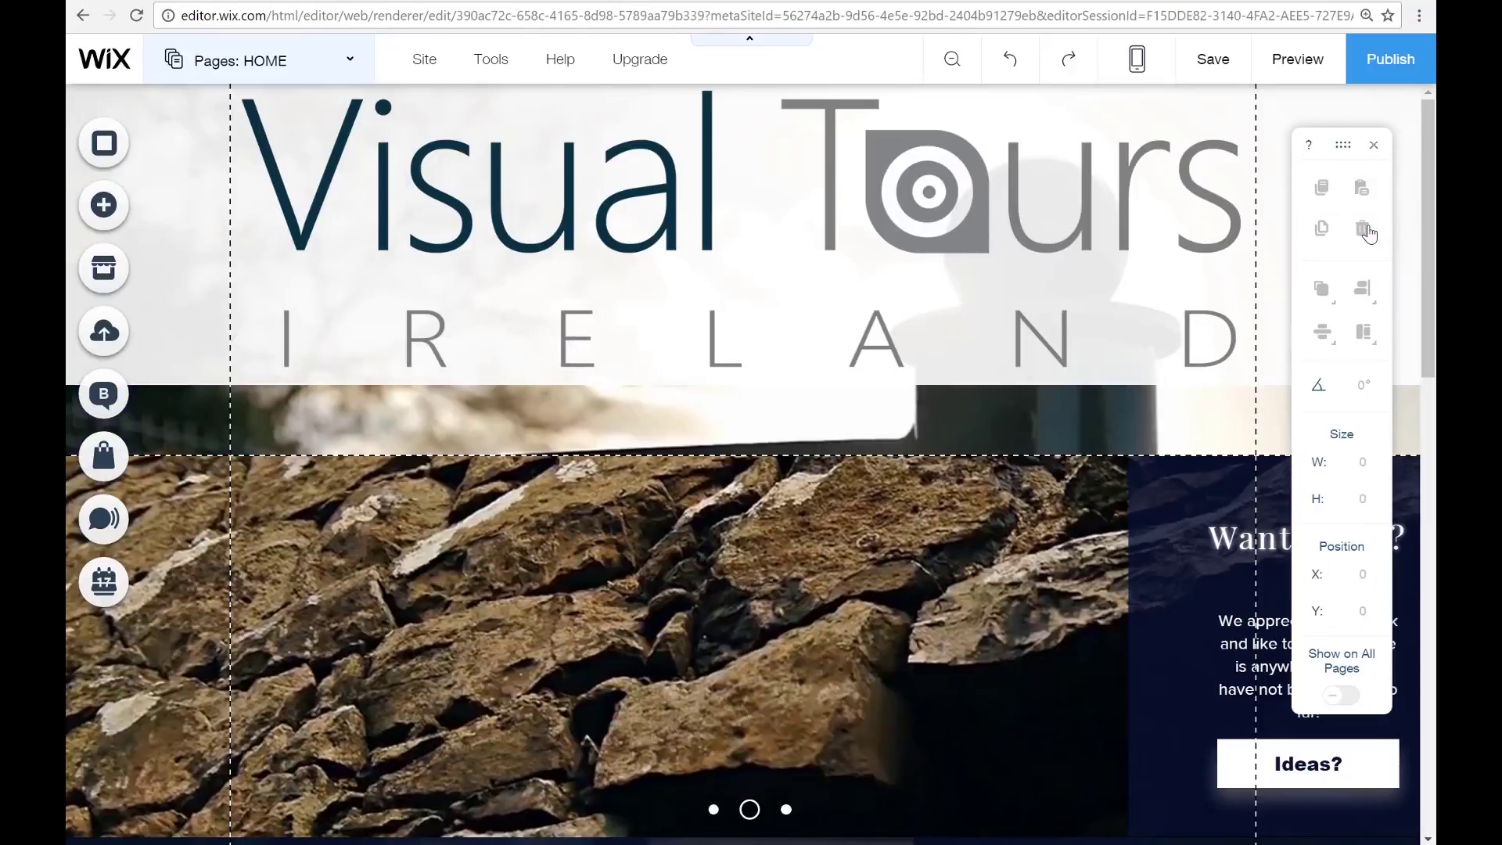
{"action": "left_click", "coordinate": [817, 452]}
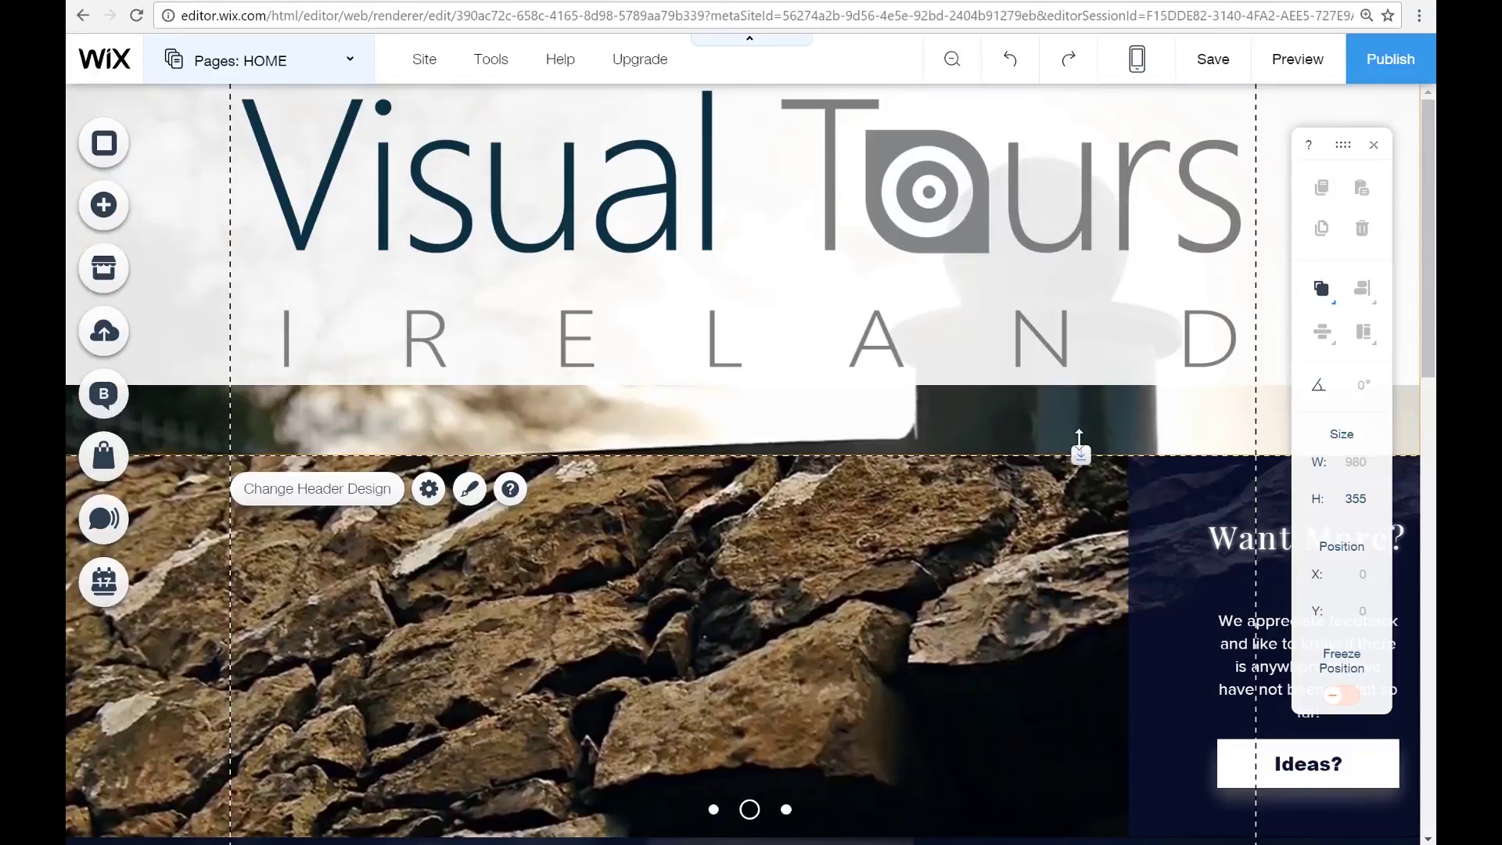
{"action": "left_click_drag", "start_coordinate": [1080, 439], "coordinate": [1080, 384]}
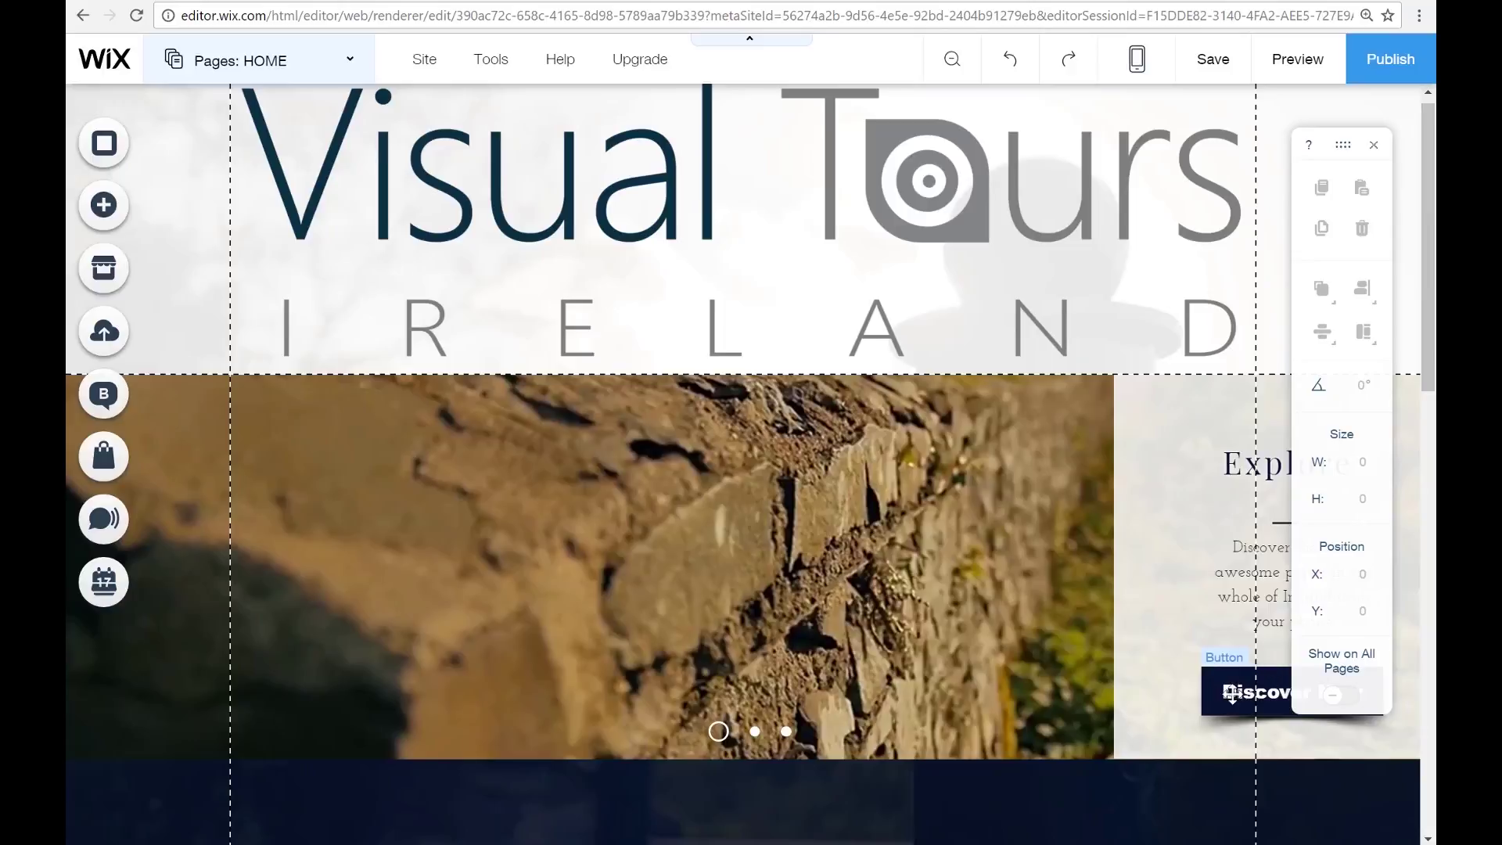
- Add a three-column strip lower on the HOME page and replace its placeholder text with the About Us heading and paragraphs from the Word document
{"action": "left_click", "coordinate": [103, 205]}
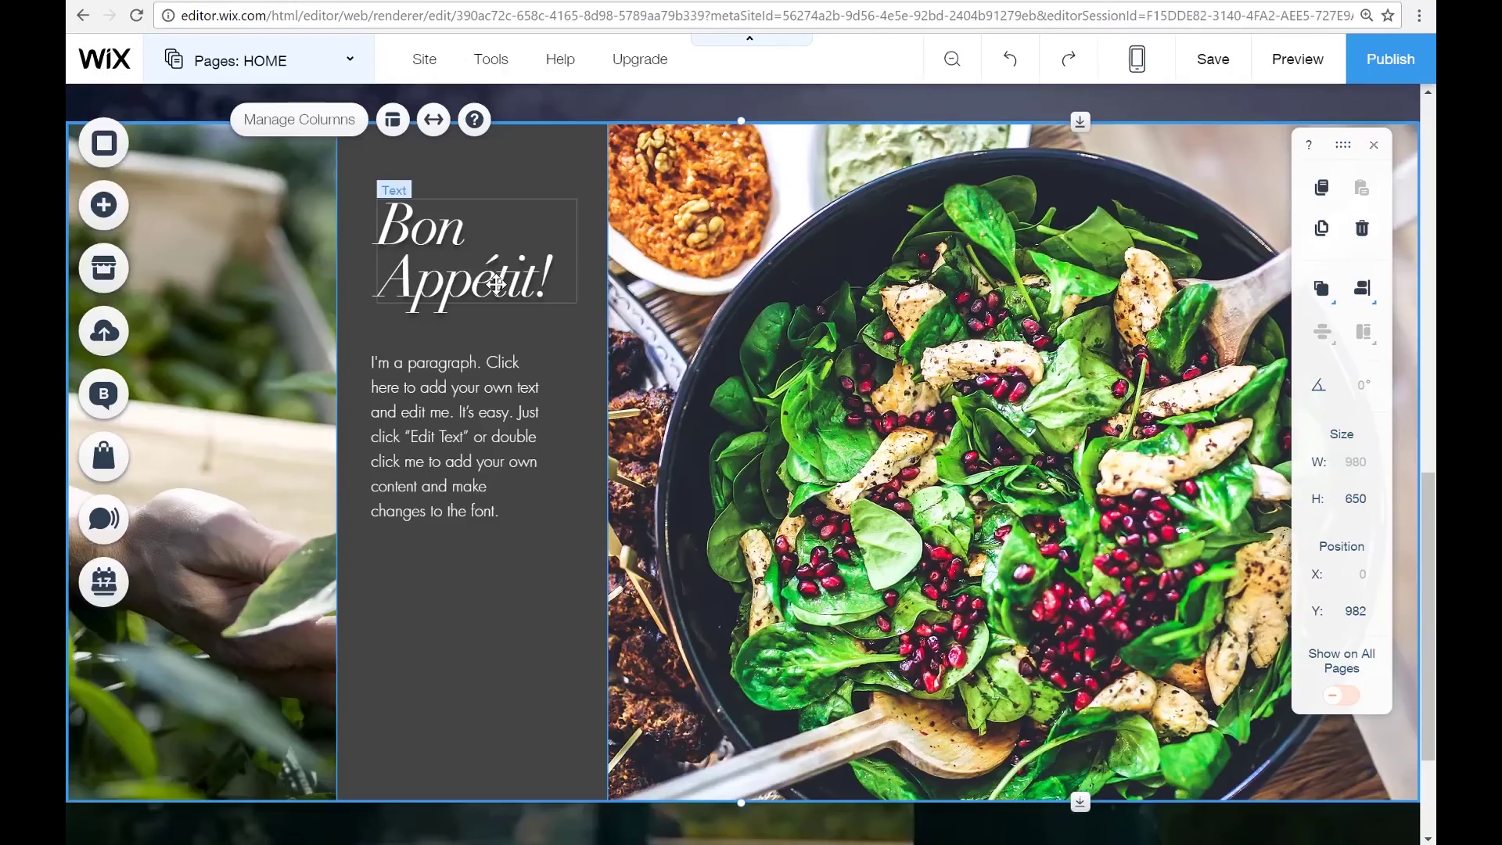
{"action": "left_click", "coordinate": [496, 284]}
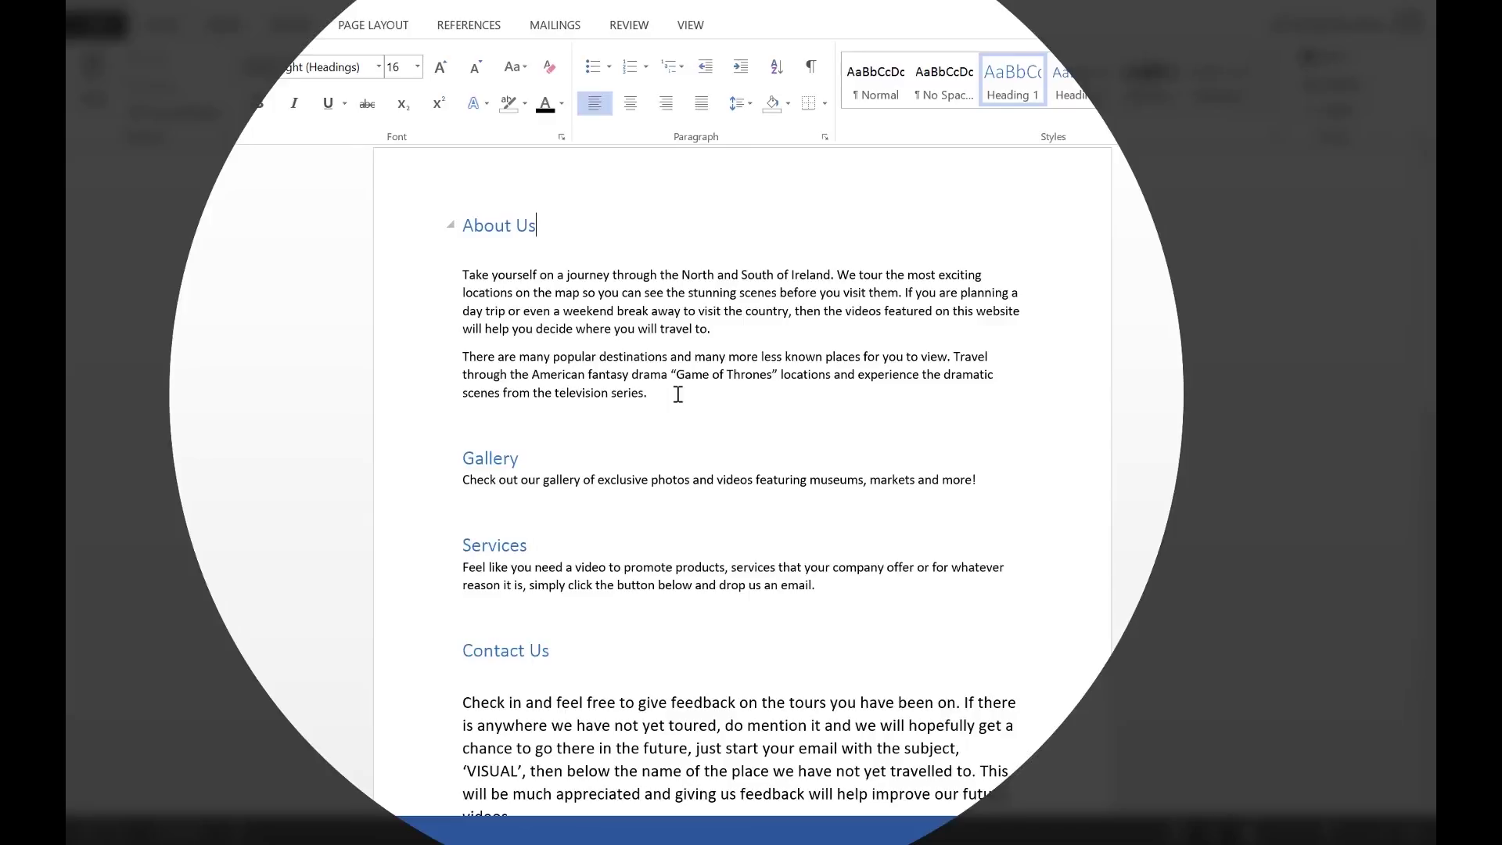
{"action": "scroll", "coordinate": [678, 394], "scroll_direction": "down", "scroll_amount": 8}
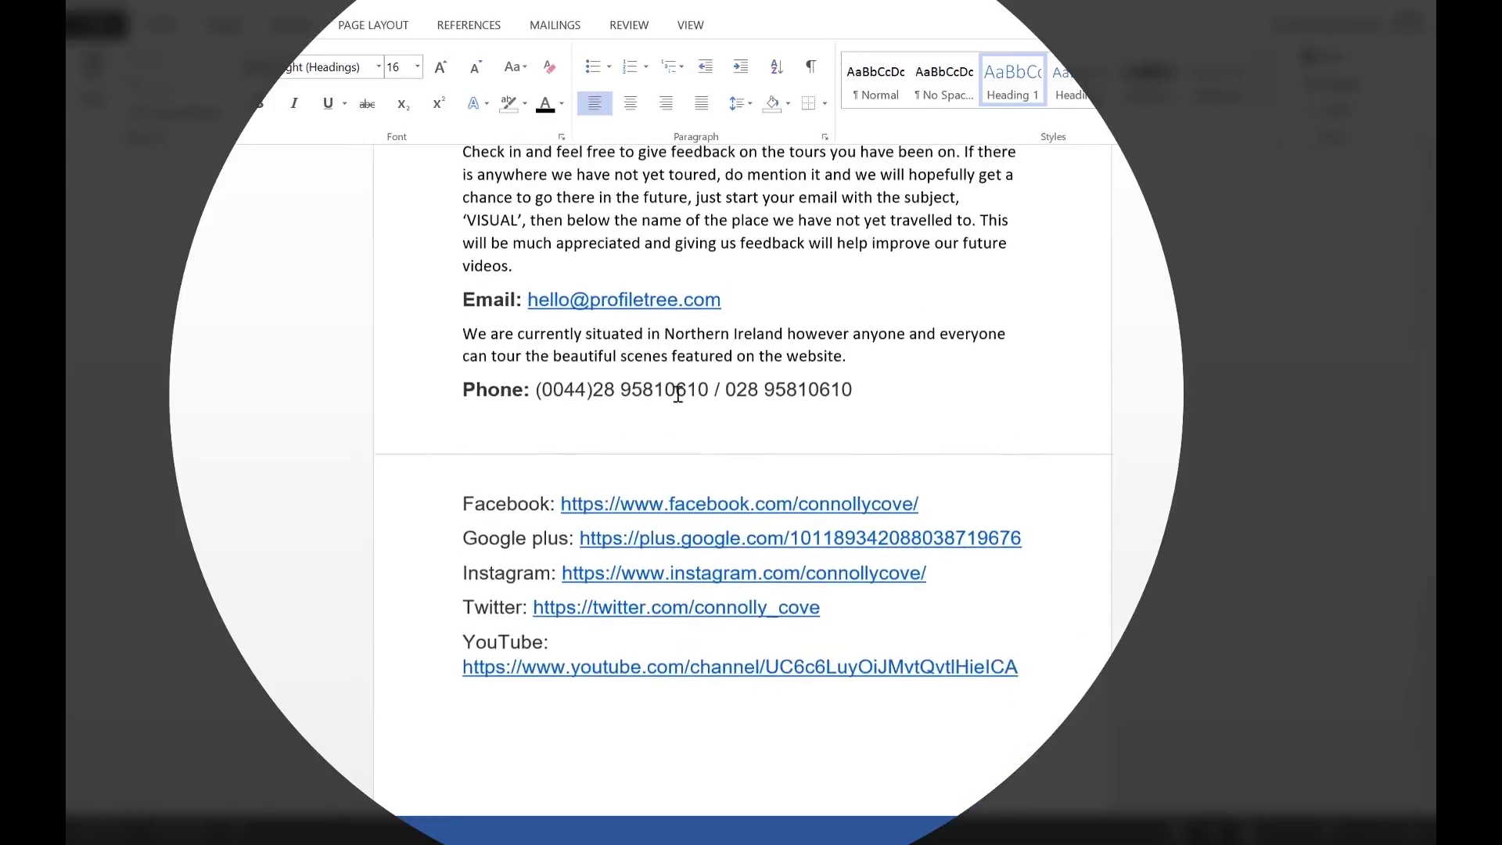
{"action": "scroll", "coordinate": [678, 394], "scroll_direction": "up", "scroll_amount": 5}
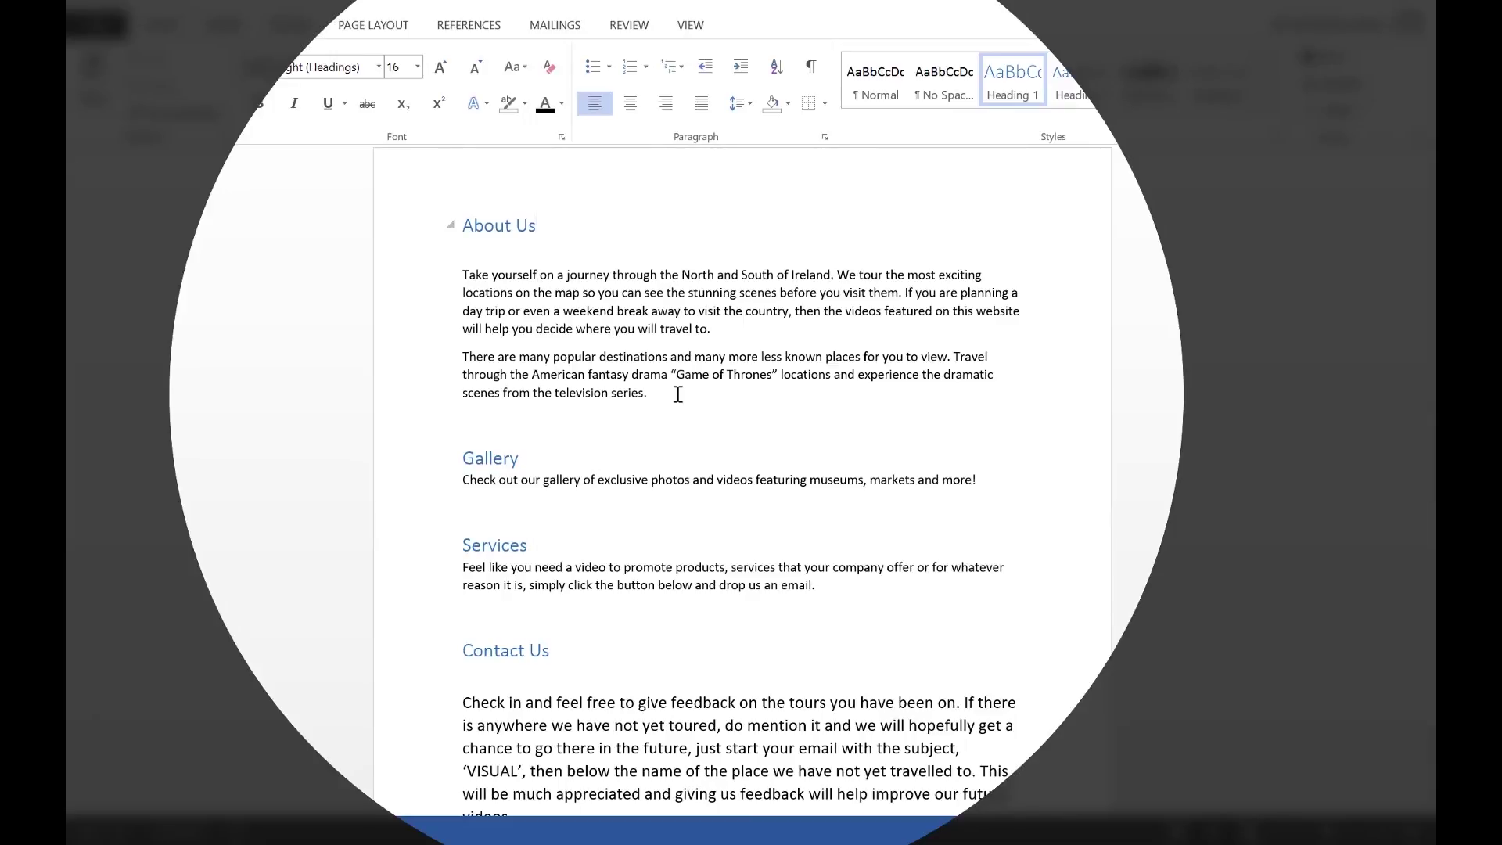
{"action": "left_click_drag", "start_coordinate": [678, 394], "coordinate": [453, 269]}
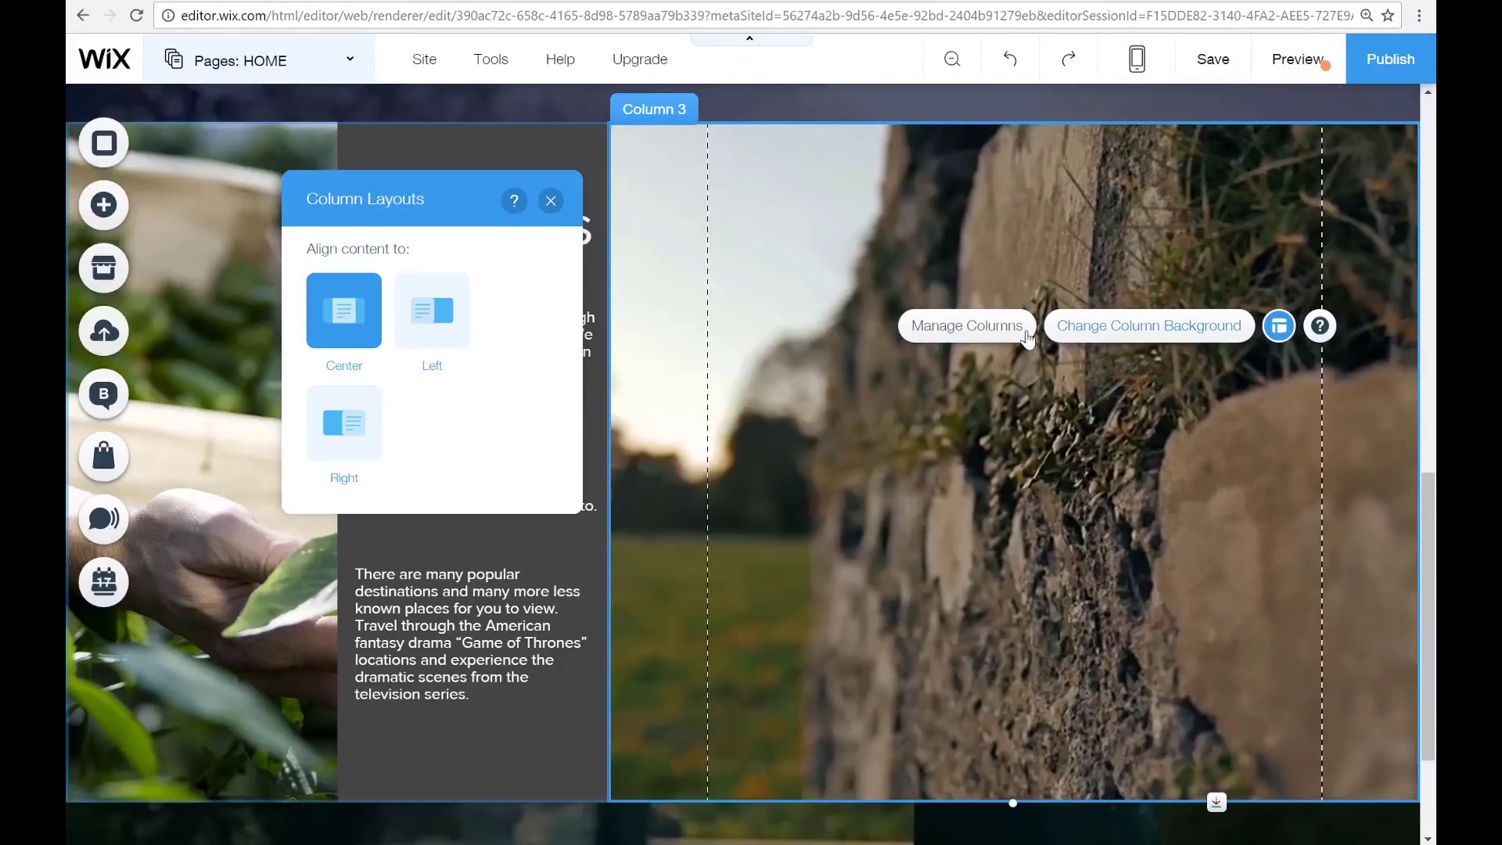
- Set the third column's background to the uploaded close-up photo of the metal sculpture's head and look through its image settings
{"action": "left_click", "coordinate": [1157, 329]}
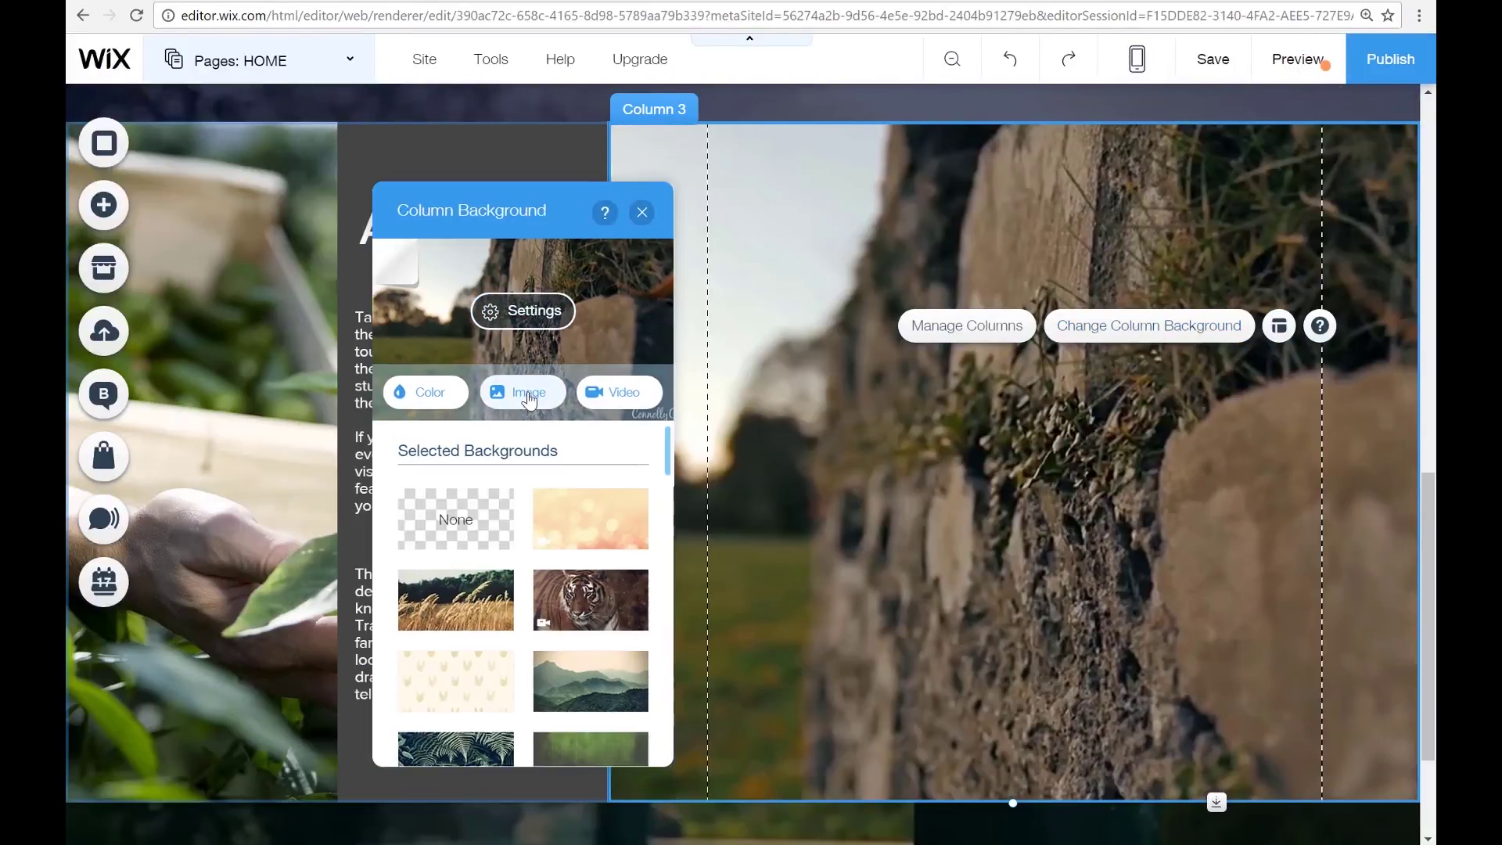
{"action": "left_click", "coordinate": [529, 399]}
{"action": "scroll", "coordinate": [805, 463], "scroll_direction": "down", "scroll_amount": 10}
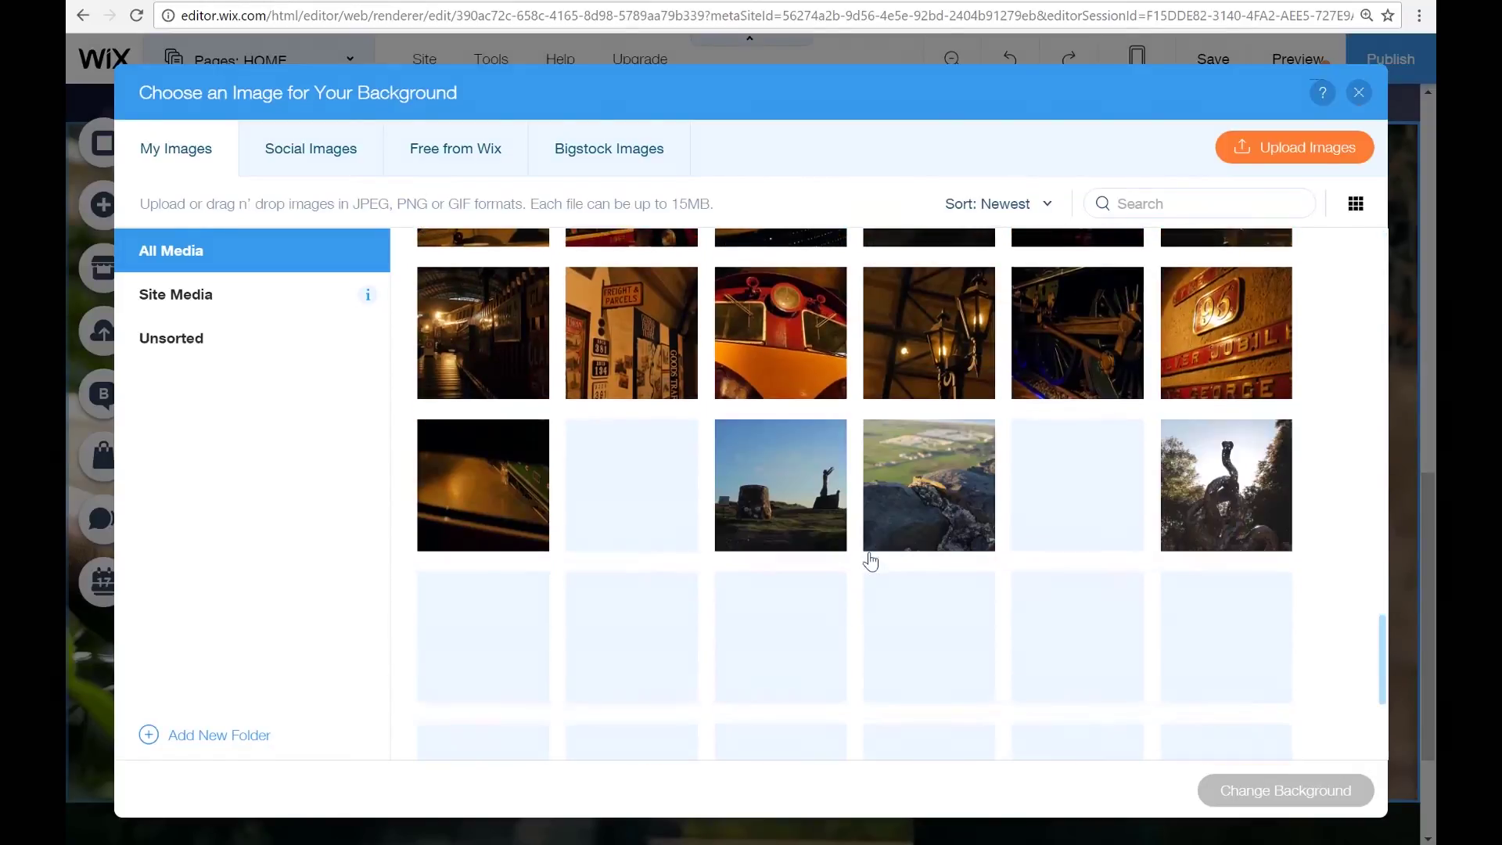
{"action": "scroll", "coordinate": [871, 561], "scroll_direction": "down", "scroll_amount": 5}
{"action": "left_click", "coordinate": [785, 368]}
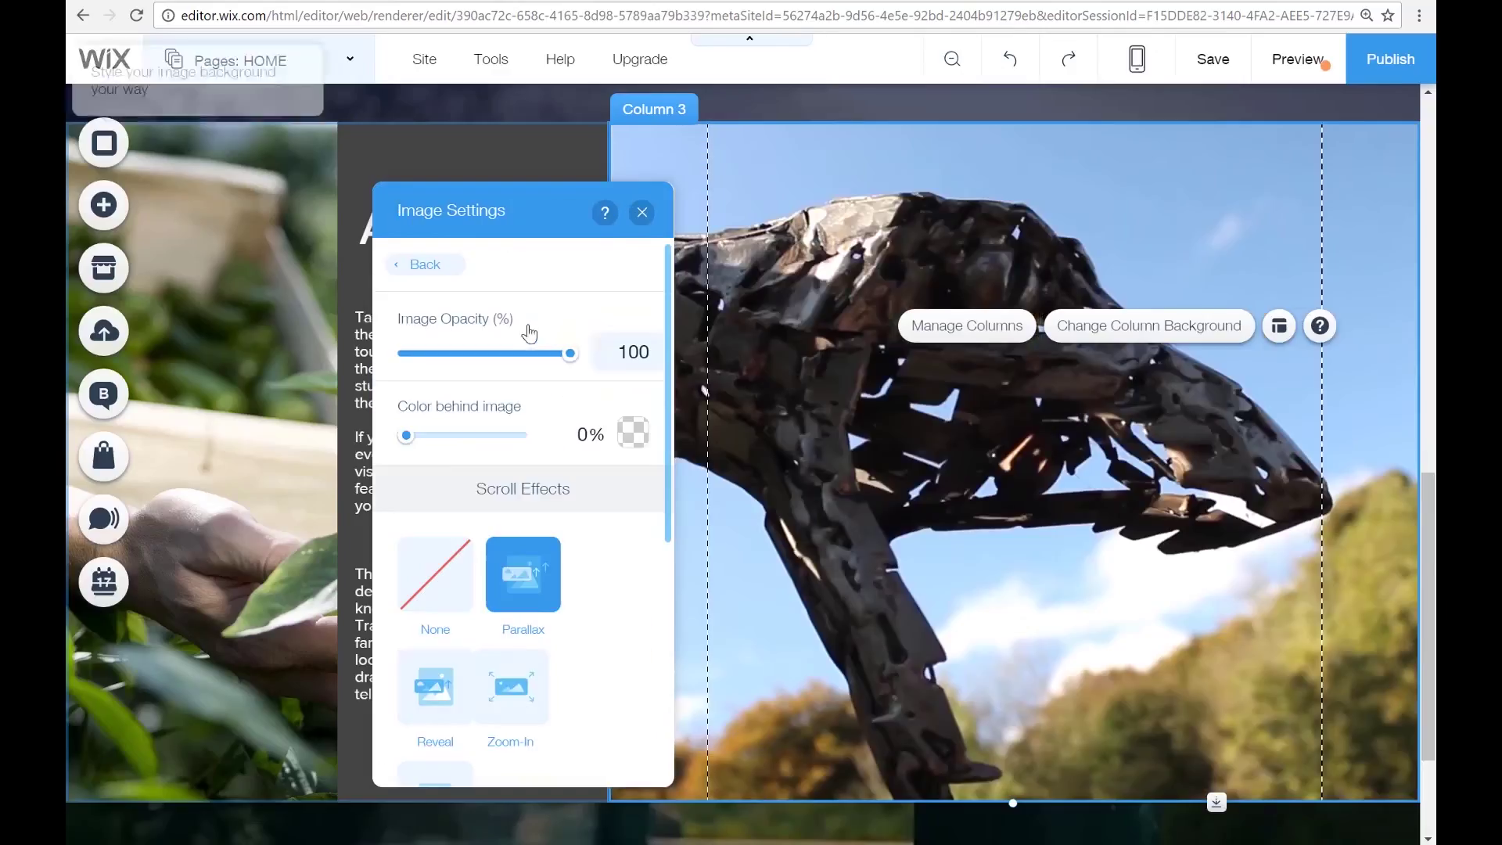
{"action": "scroll", "coordinate": [527, 332], "scroll_direction": "down", "scroll_amount": 5}
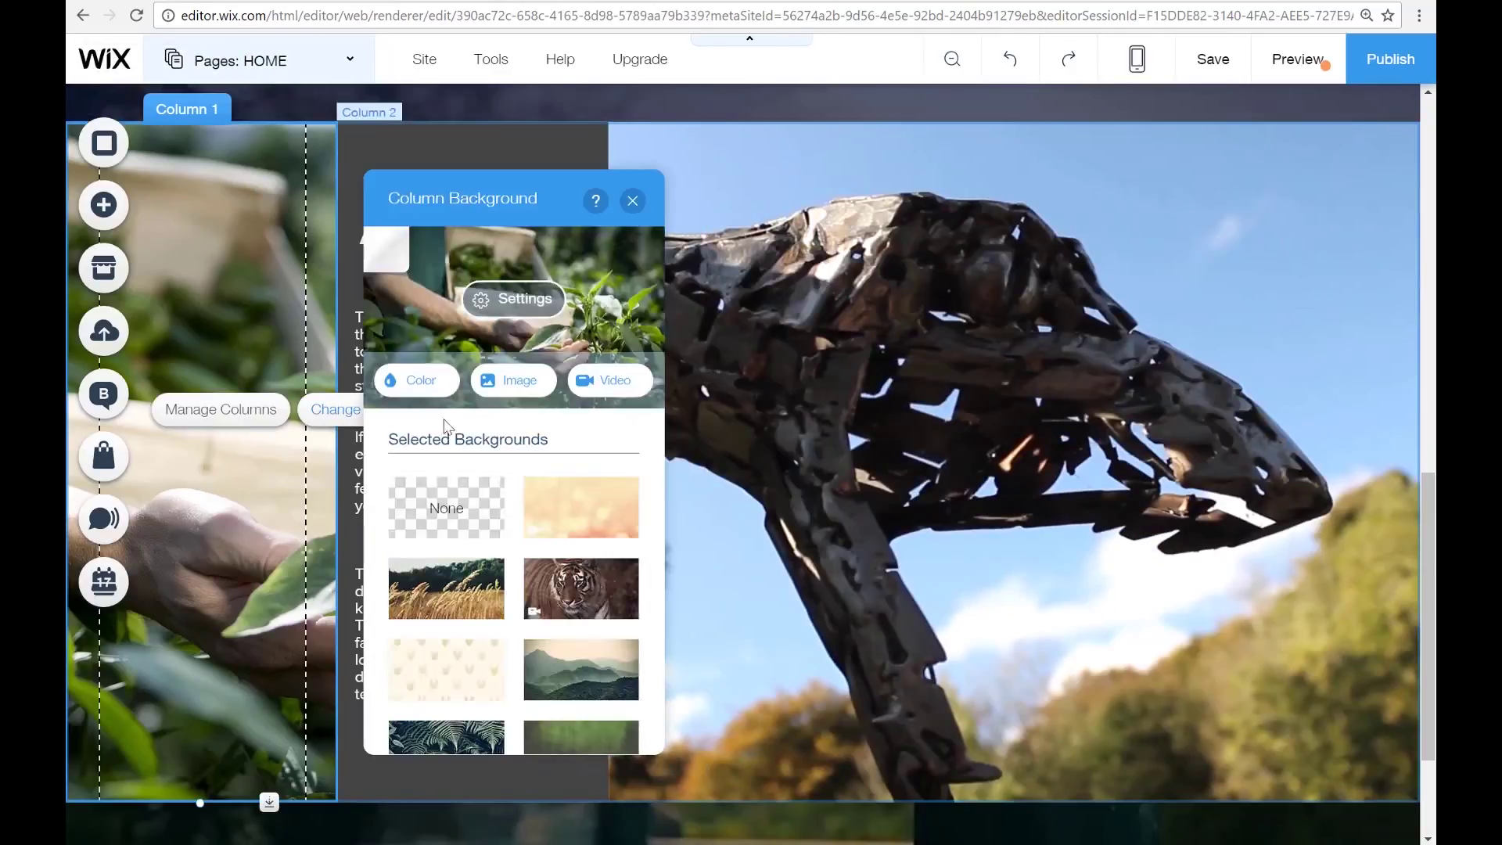
- Set the first column's background to the uploaded photo of the tall, curving metal serpent sculpture
{"action": "left_click", "coordinate": [510, 295]}
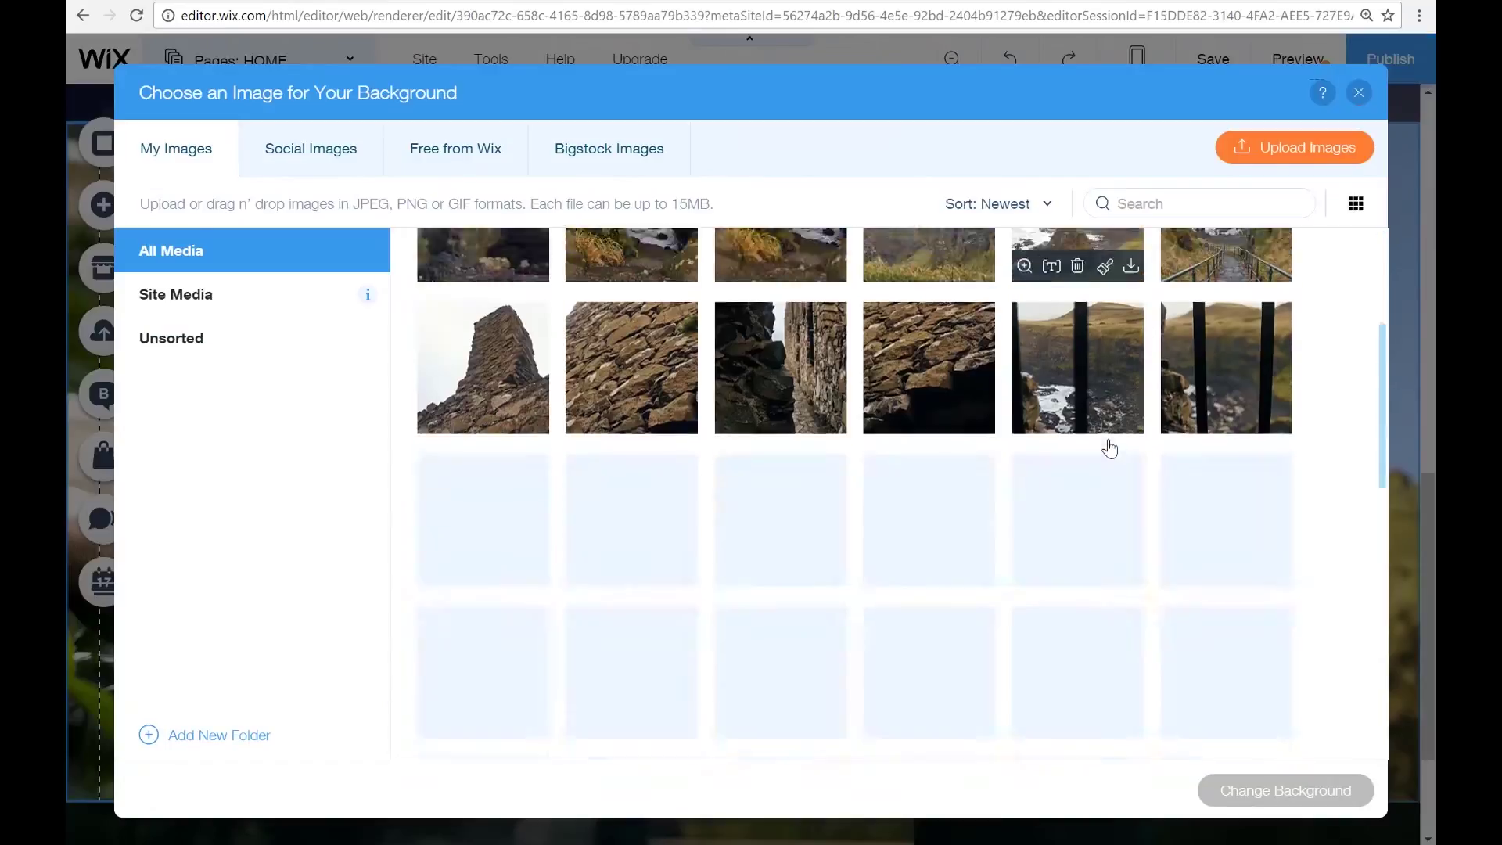
{"action": "scroll", "coordinate": [1108, 446], "scroll_direction": "down", "scroll_amount": 10}
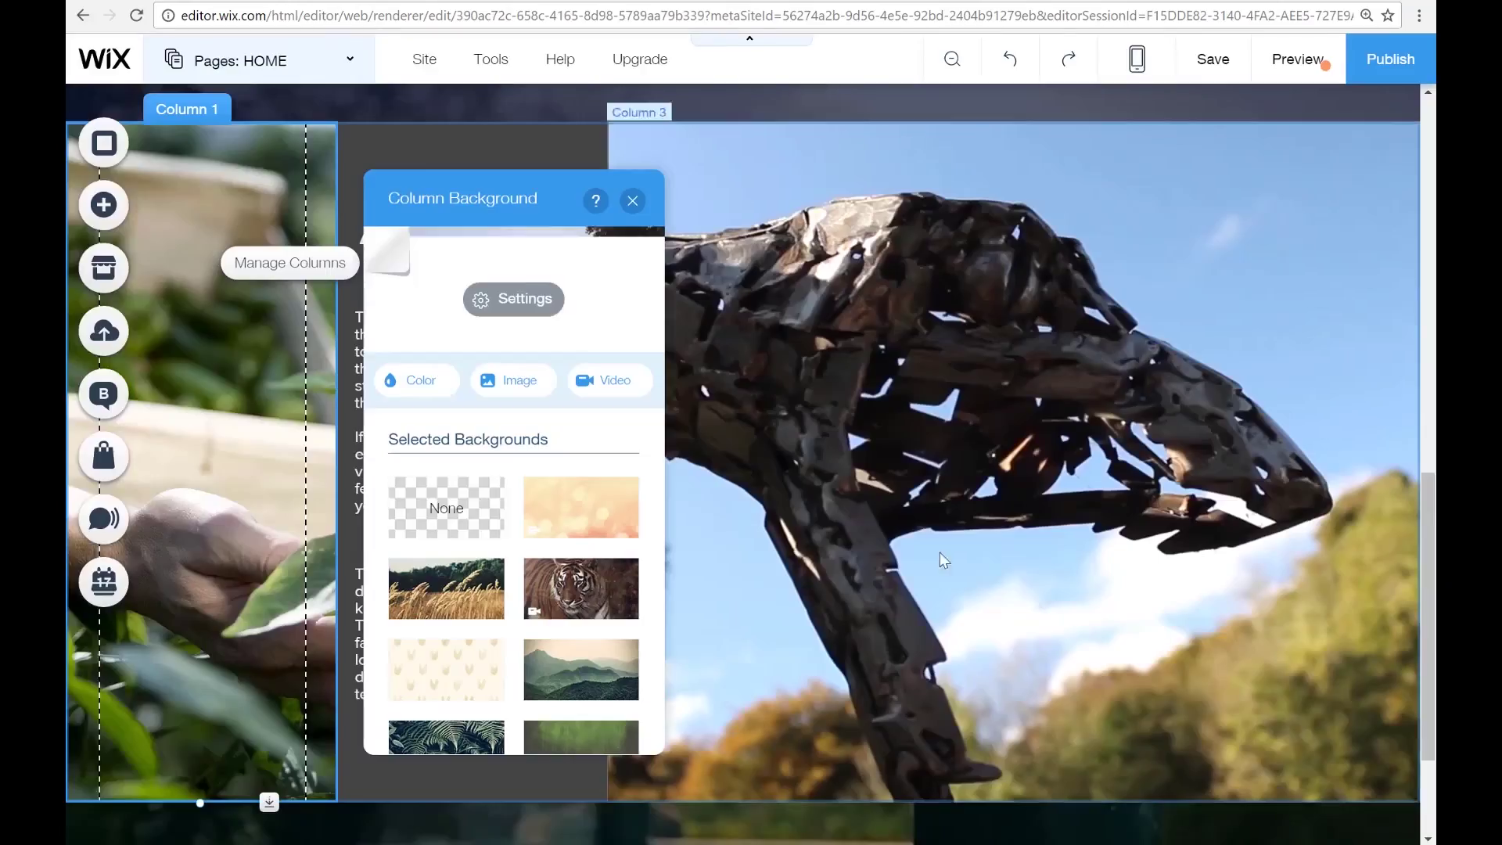
- Try the Strong sharpening option for the site's images and leave the sharpening options without applying it
{"action": "left_click", "coordinate": [509, 295]}
{"action": "scroll", "coordinate": [513, 508], "scroll_direction": "down", "scroll_amount": 5}
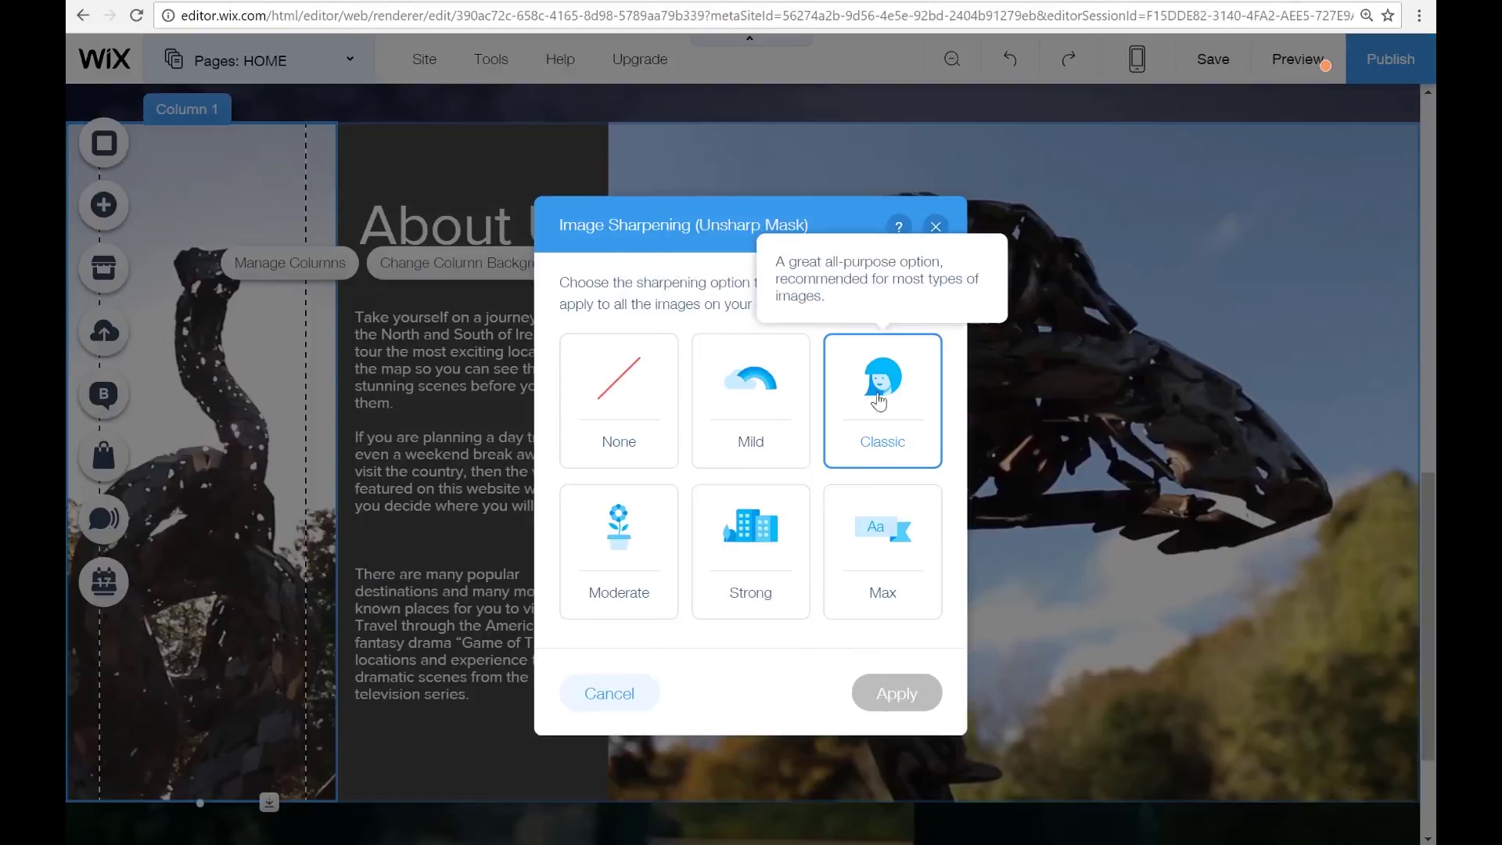
{"action": "left_click", "coordinate": [748, 551]}
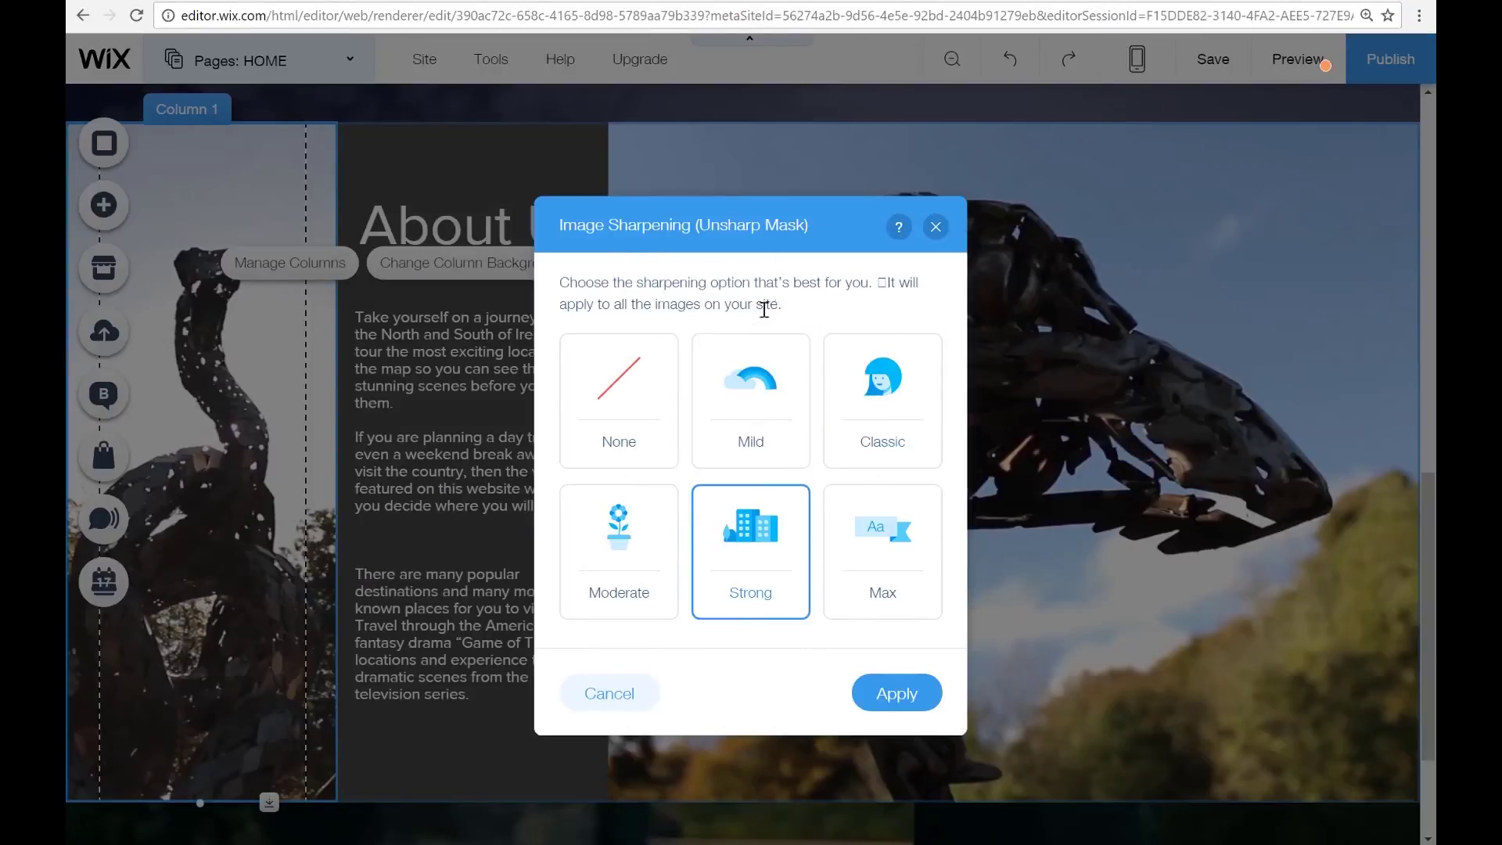
{"action": "left_click", "coordinate": [944, 233]}
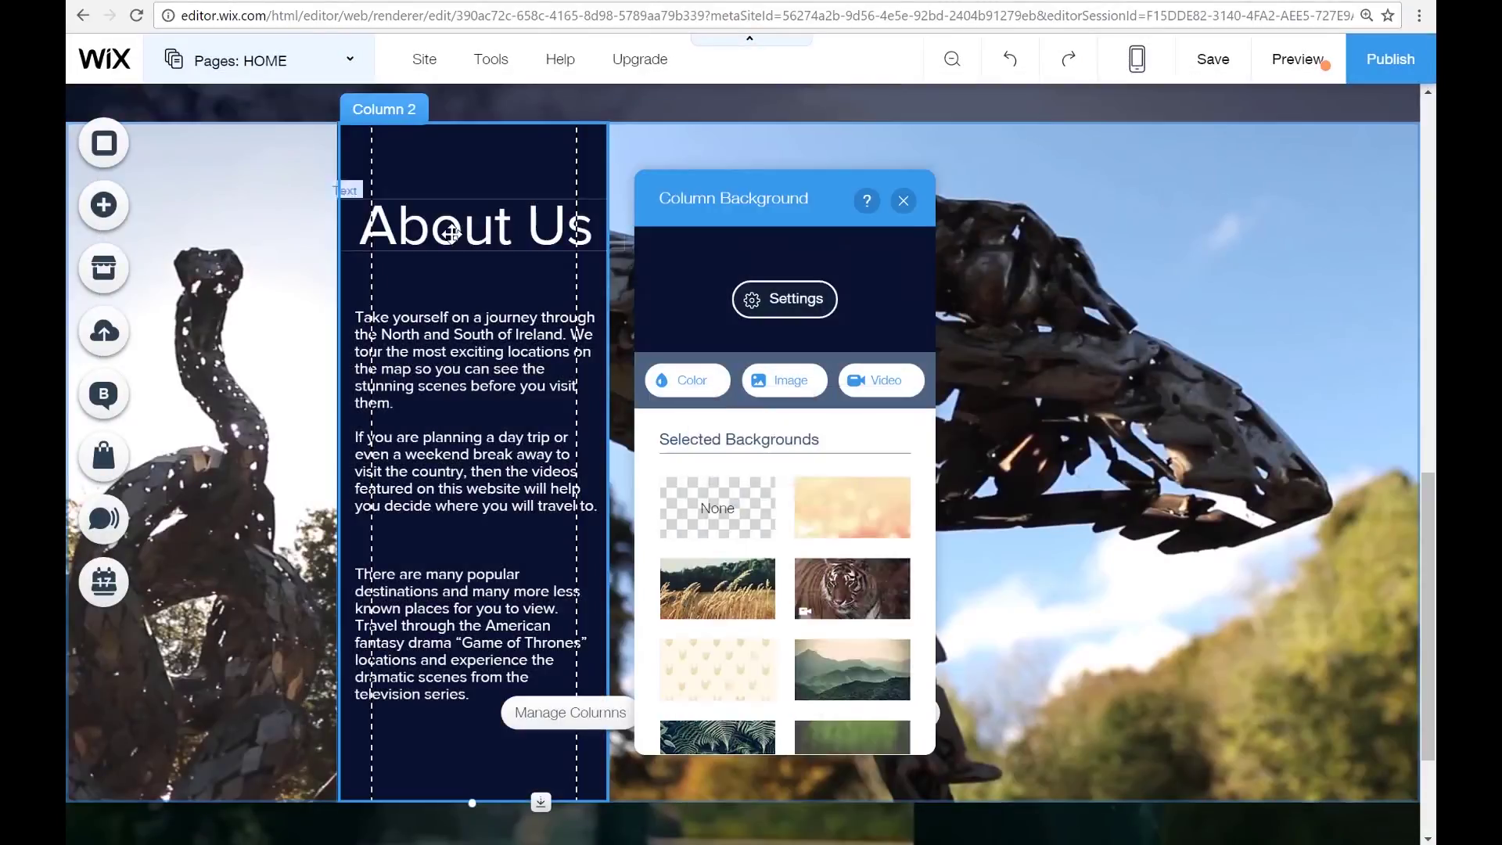
- Set the position of the Column 1 background image in the About Us strip to top center
{"action": "left_click", "coordinate": [1298, 59]}
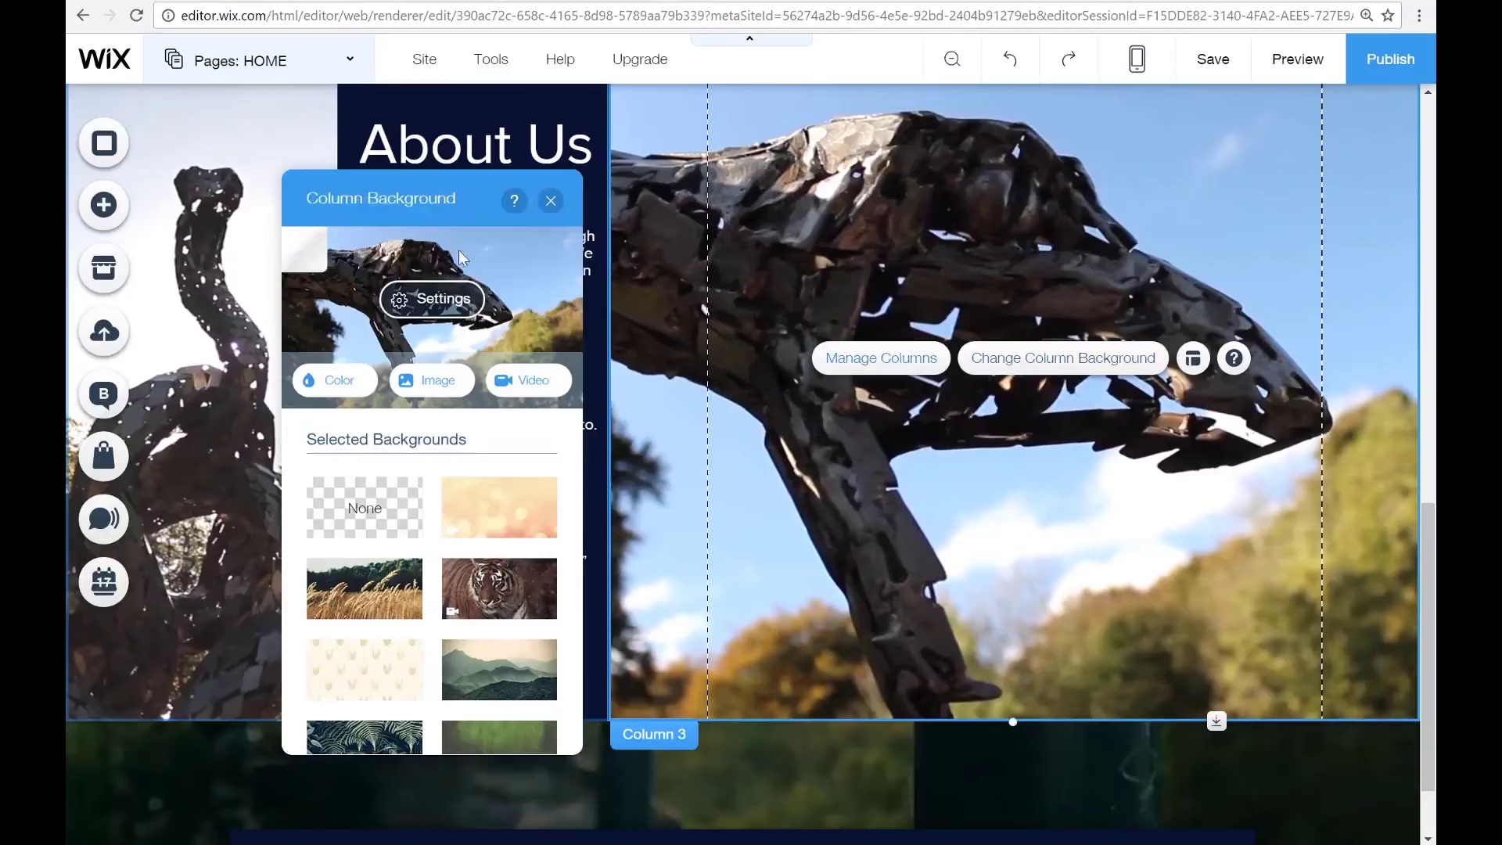
{"action": "left_click", "coordinate": [431, 298]}
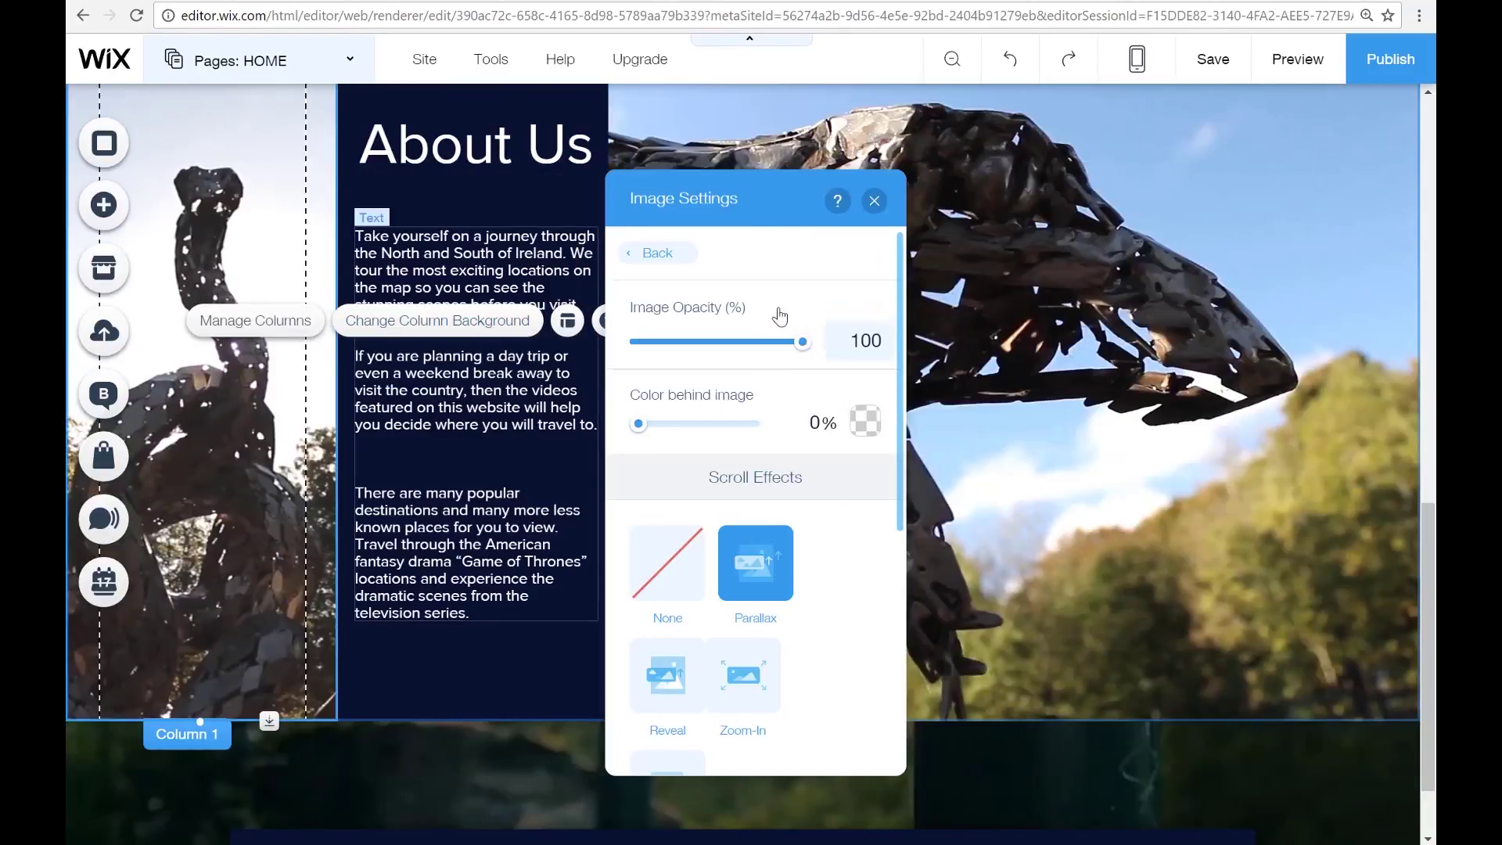
{"action": "scroll", "coordinate": [751, 313], "scroll_direction": "down", "scroll_amount": 5}
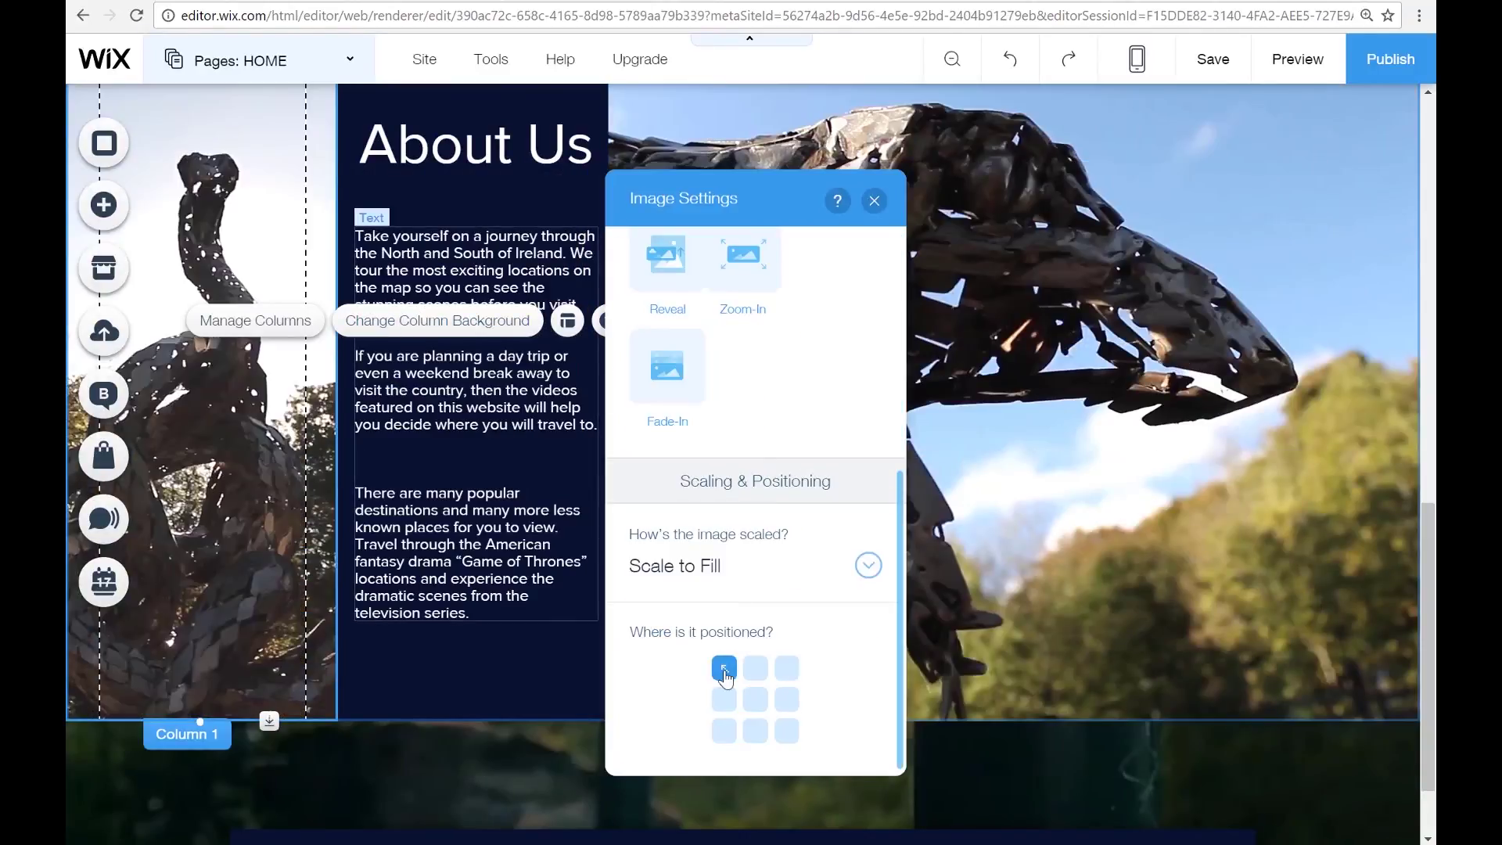
{"action": "left_click", "coordinate": [756, 670]}
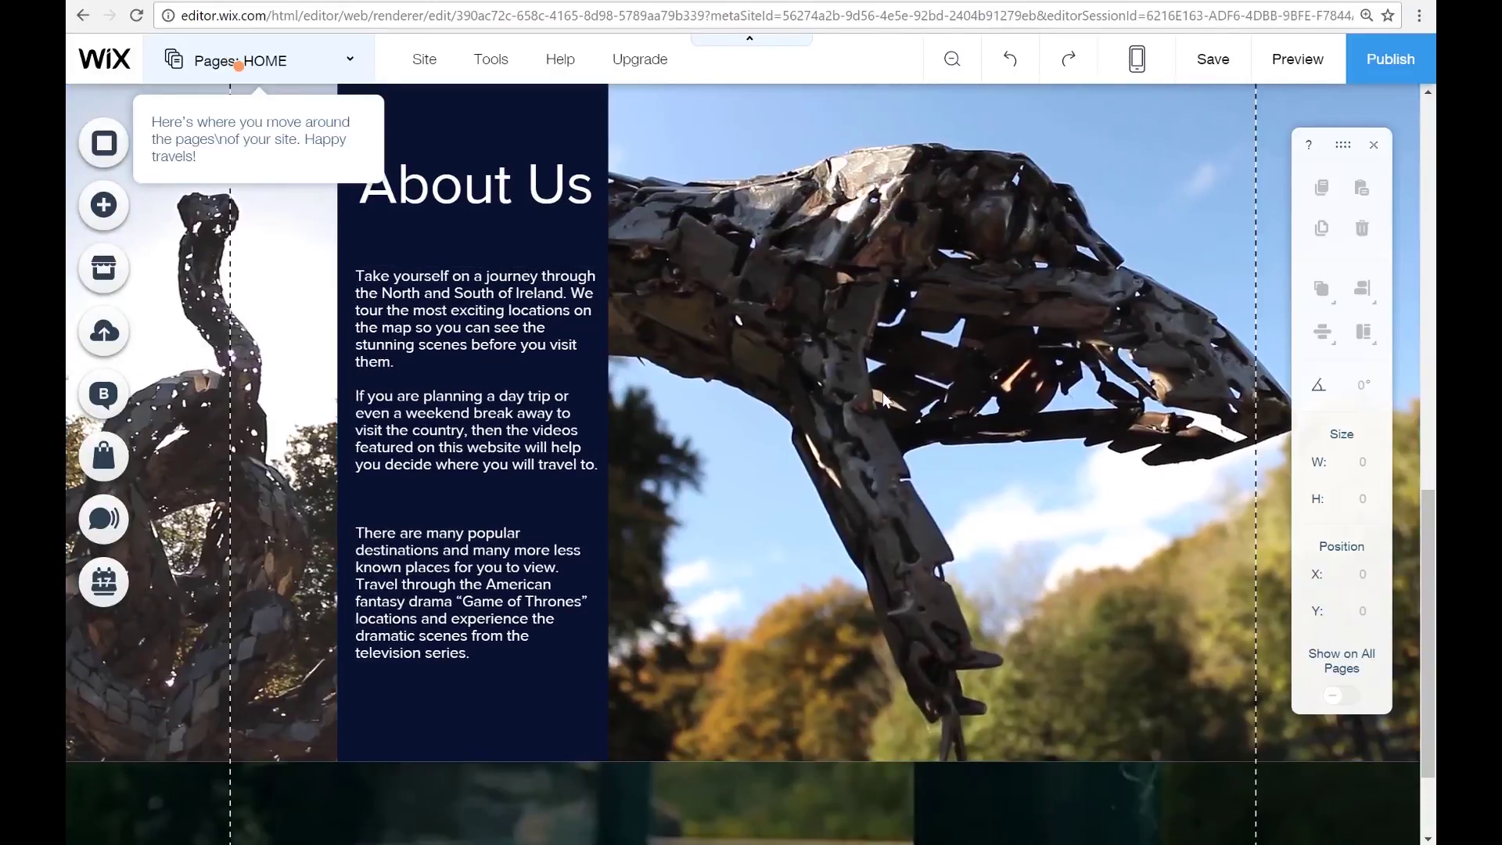
- Preview the site in desktop view and look over the home page from the About Us section up to the header
{"action": "scroll", "coordinate": [754, 402], "scroll_direction": "up", "scroll_amount": 1}
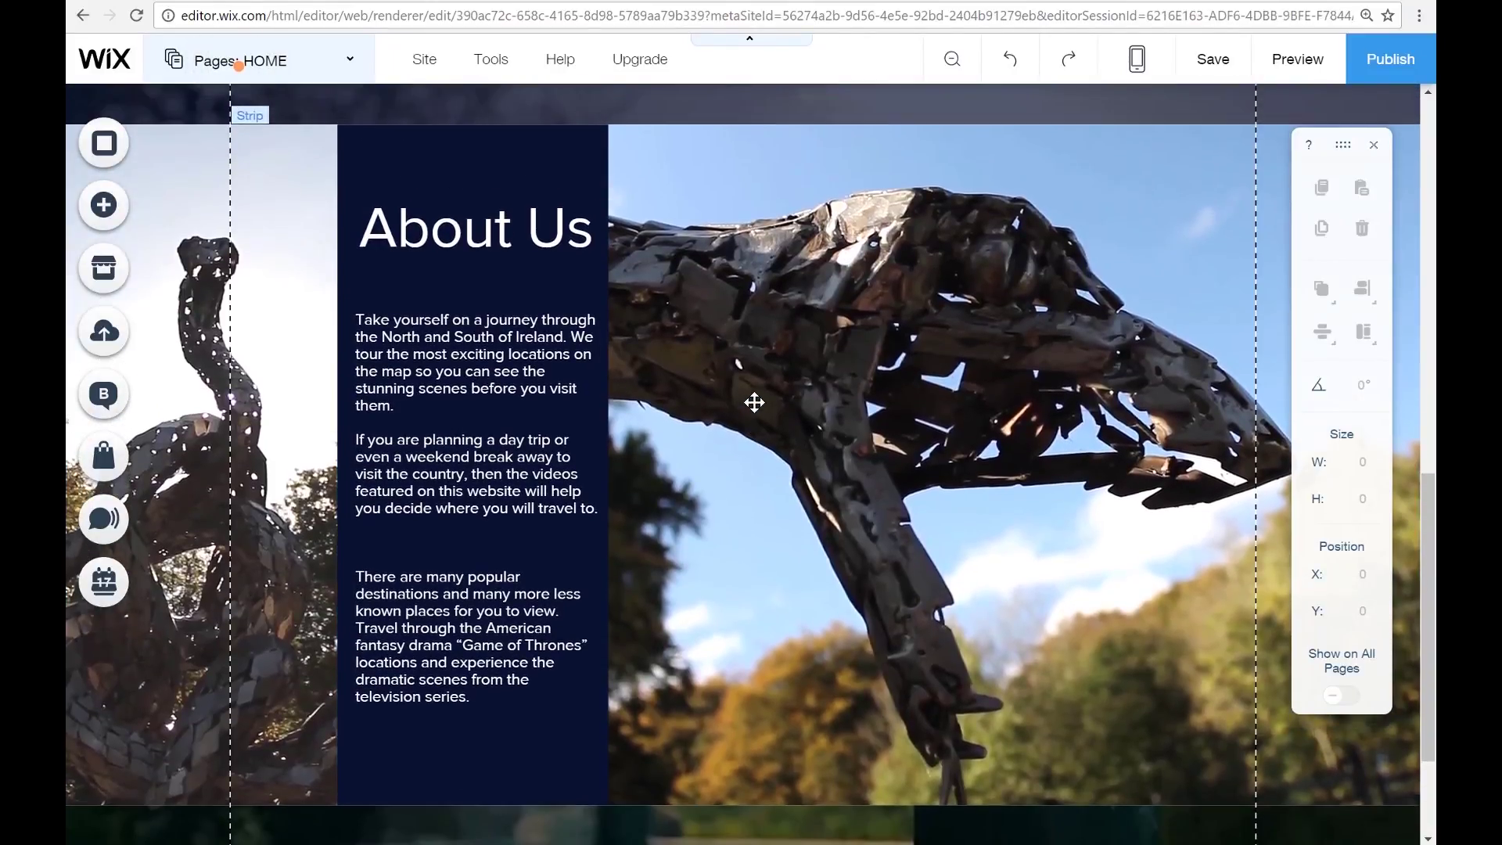
{"action": "left_click", "coordinate": [1320, 63]}
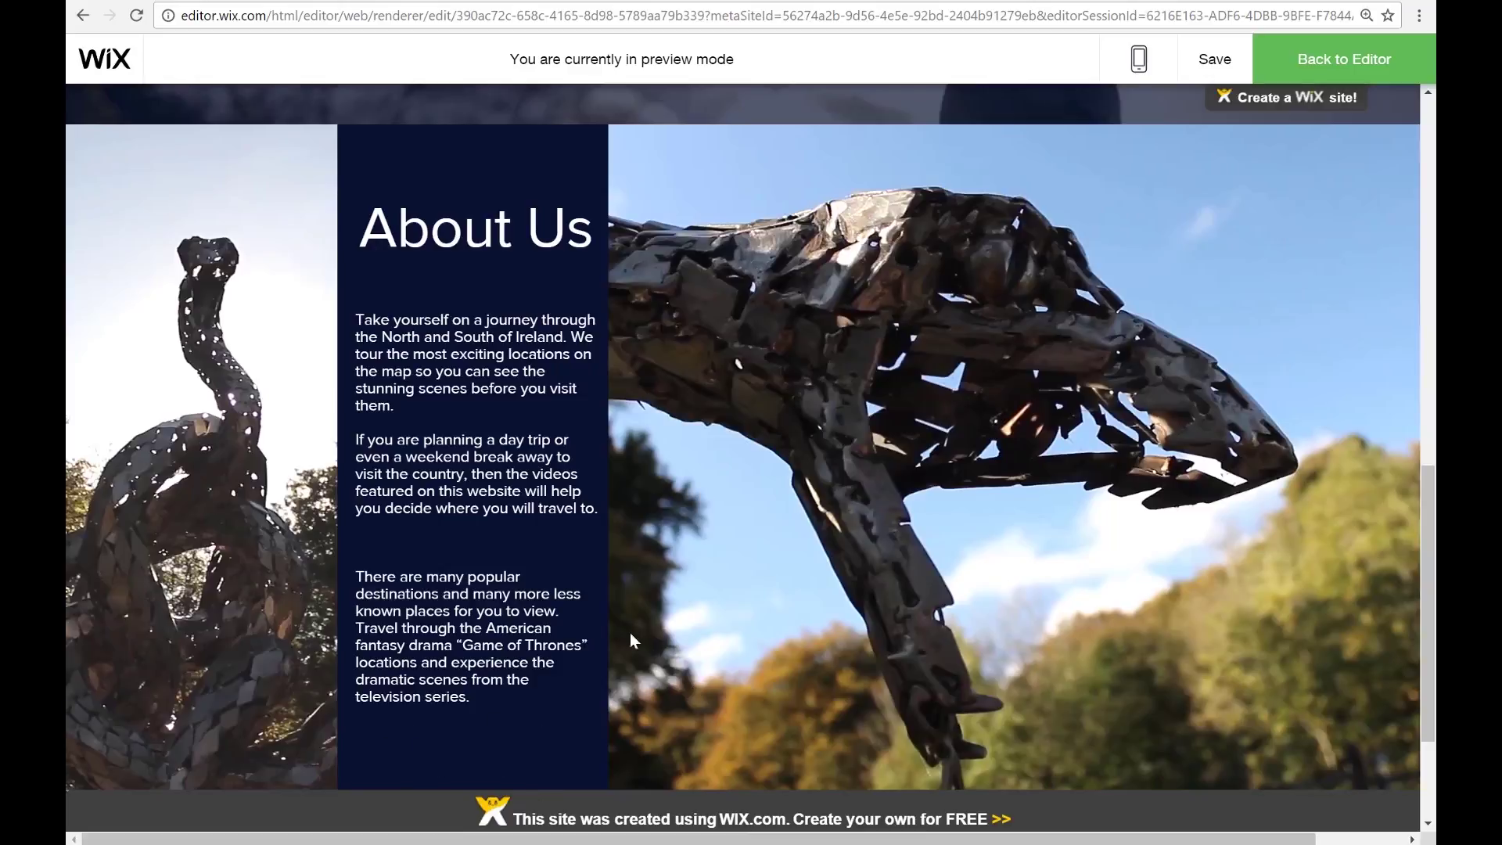
{"action": "scroll", "coordinate": [927, 533], "scroll_direction": "up", "scroll_amount": 10}
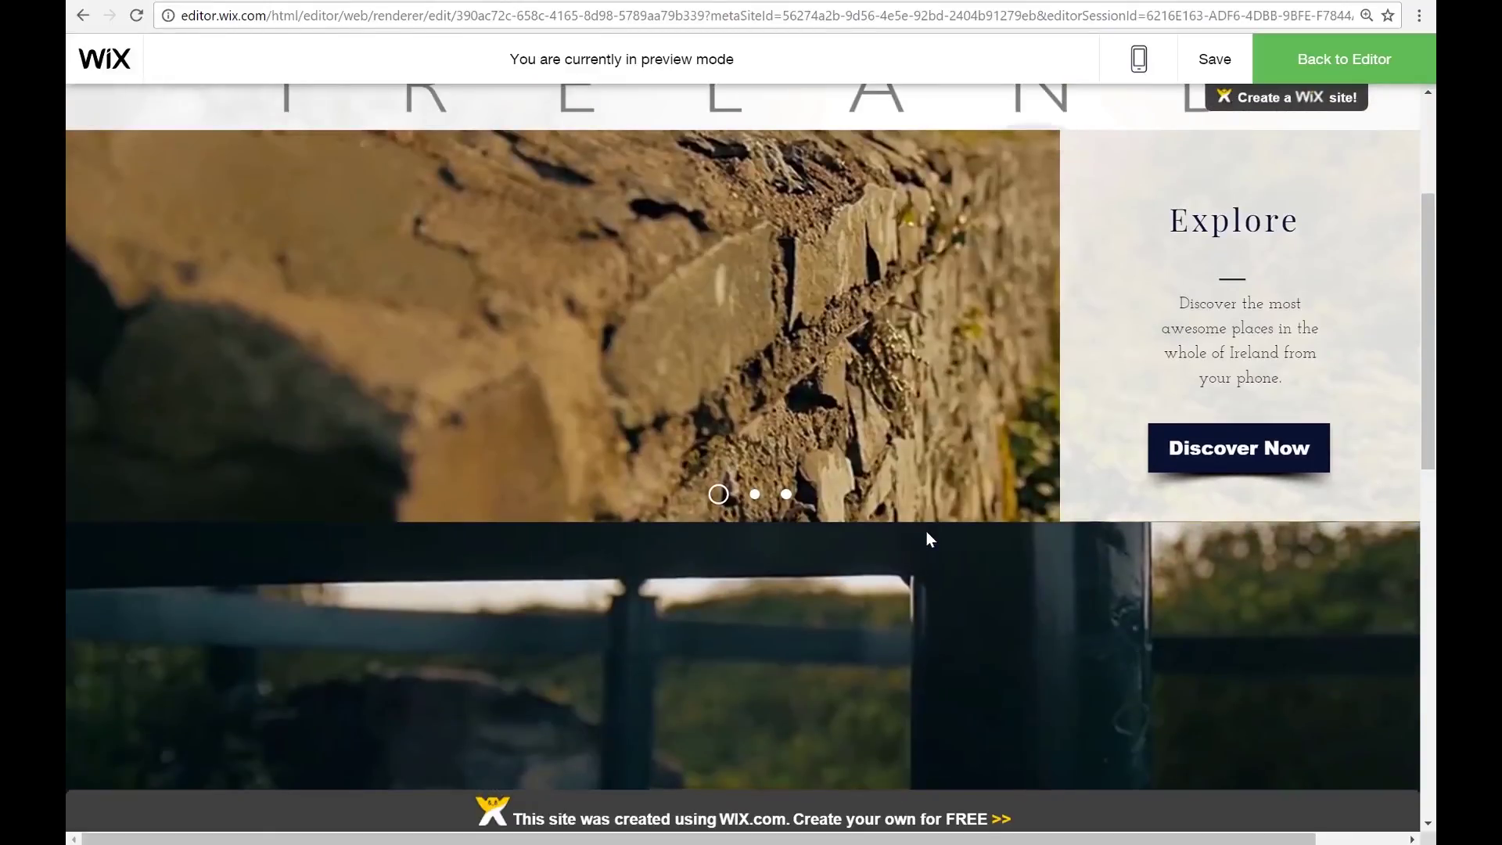
{"action": "scroll", "coordinate": [928, 538], "scroll_direction": "up", "scroll_amount": 3}
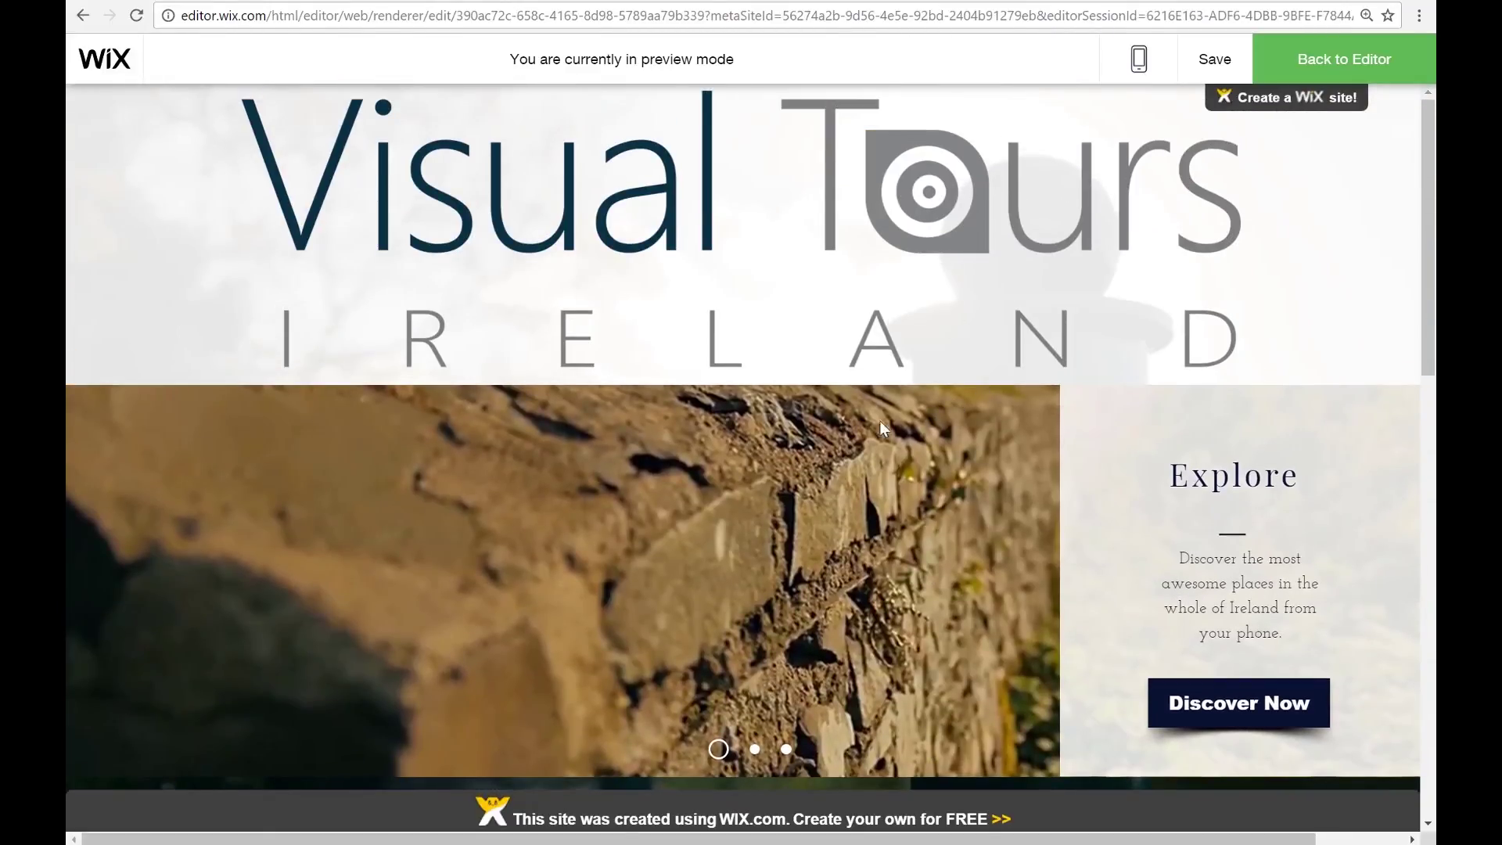
- Switch the preview to the mobile view and check the header and the expanded navigation menu
{"action": "left_click", "coordinate": [1139, 59]}
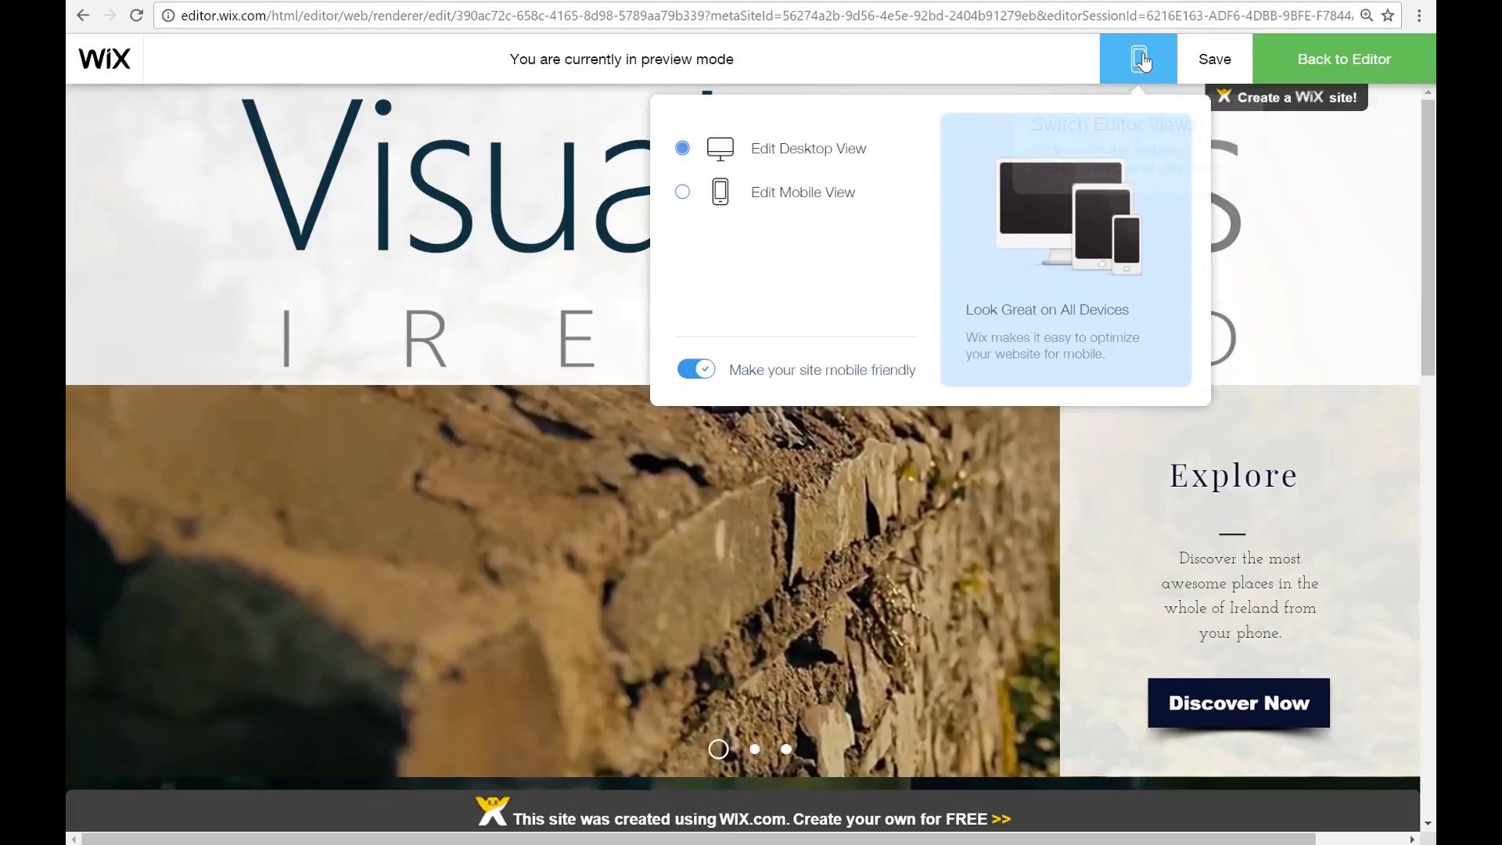
{"action": "left_click", "coordinate": [772, 196]}
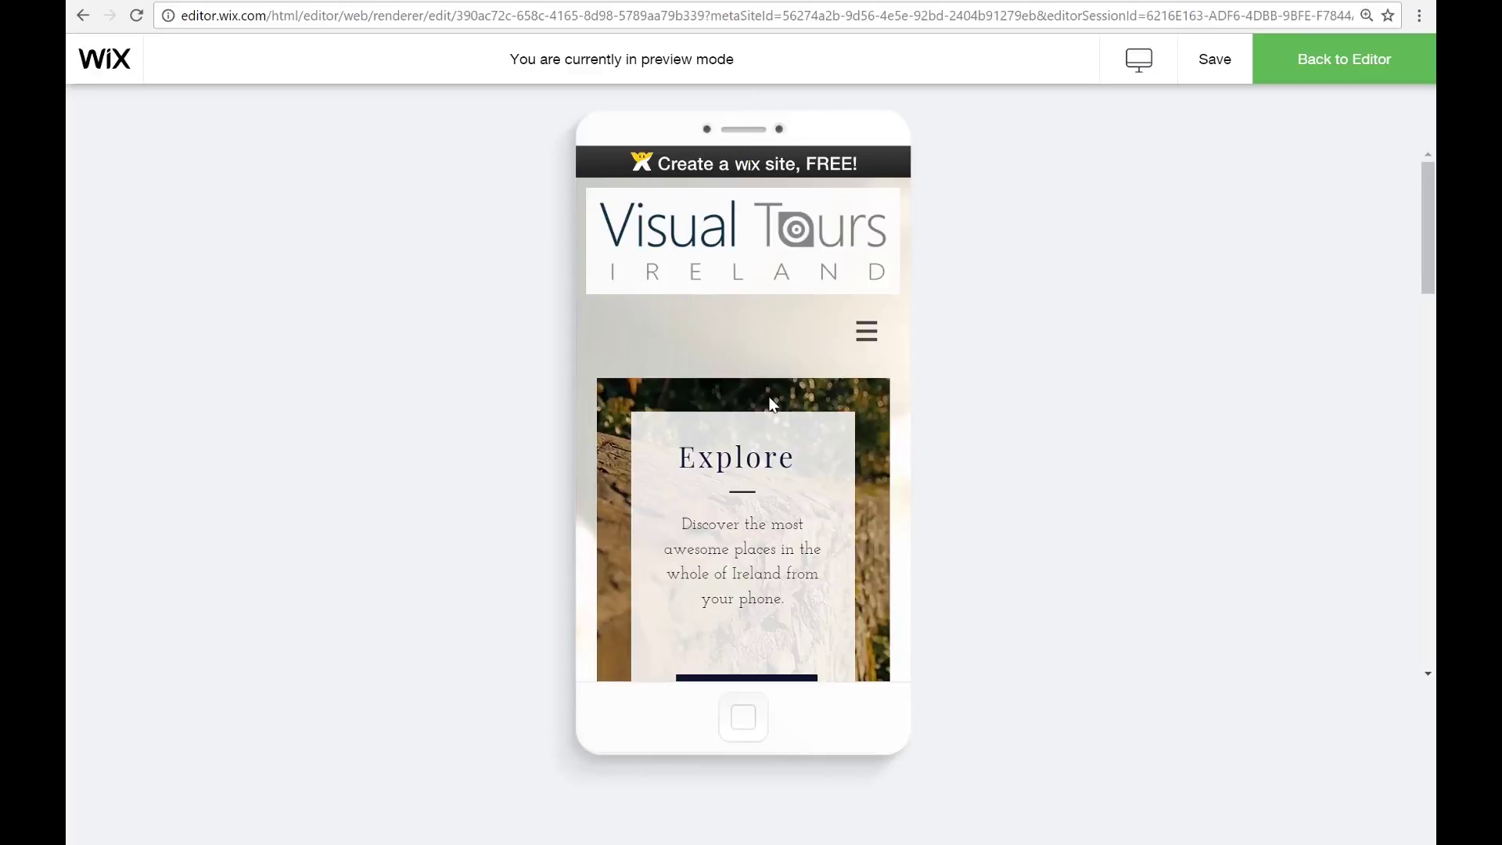
{"action": "scroll", "coordinate": [771, 399], "scroll_direction": "down", "scroll_amount": 2}
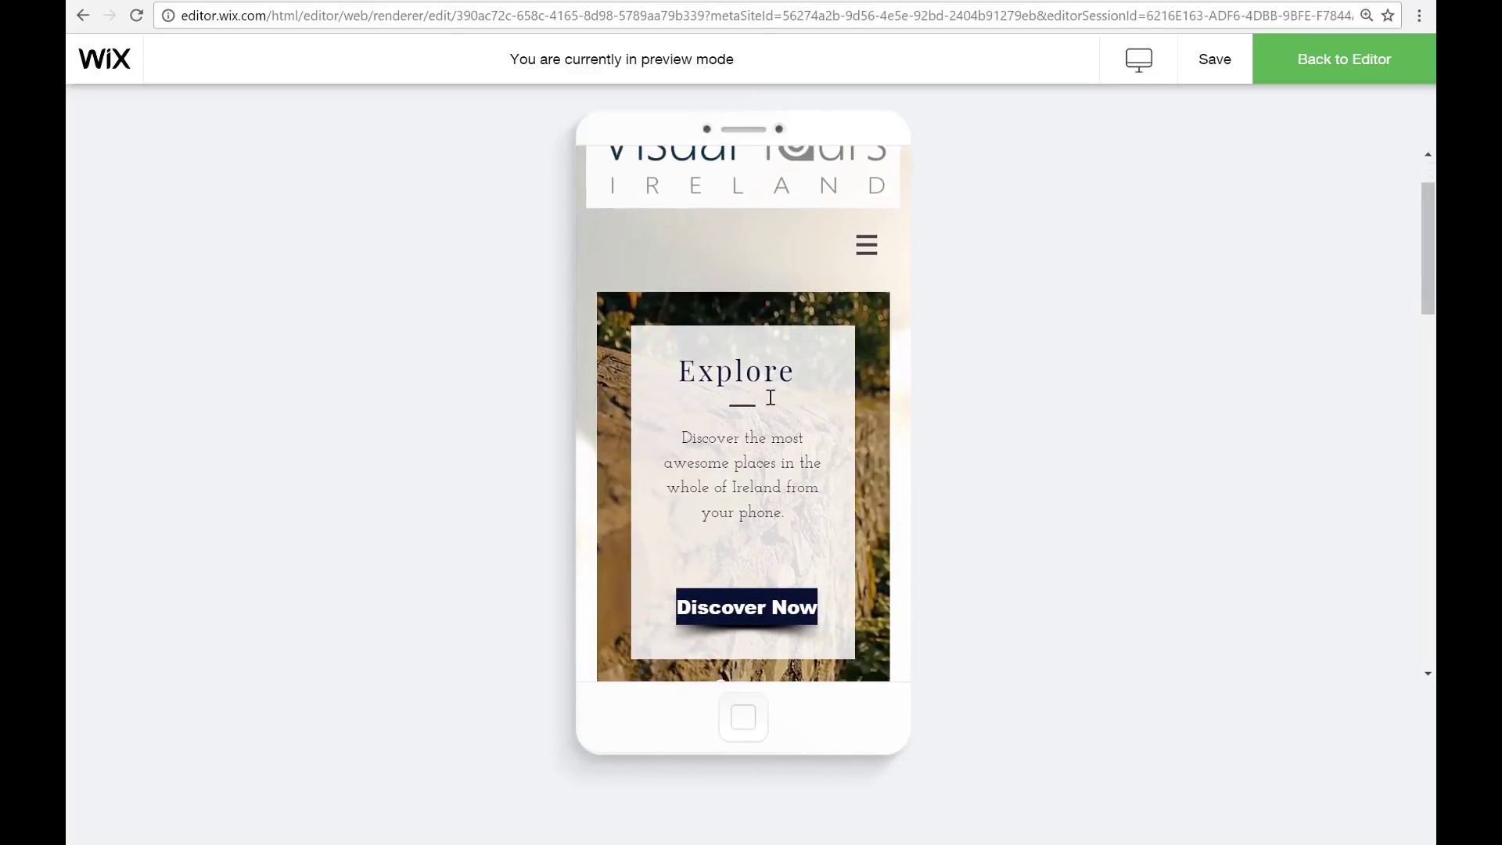
{"action": "scroll", "coordinate": [772, 395], "scroll_direction": "up", "scroll_amount": 2}
{"action": "left_click", "coordinate": [868, 348]}
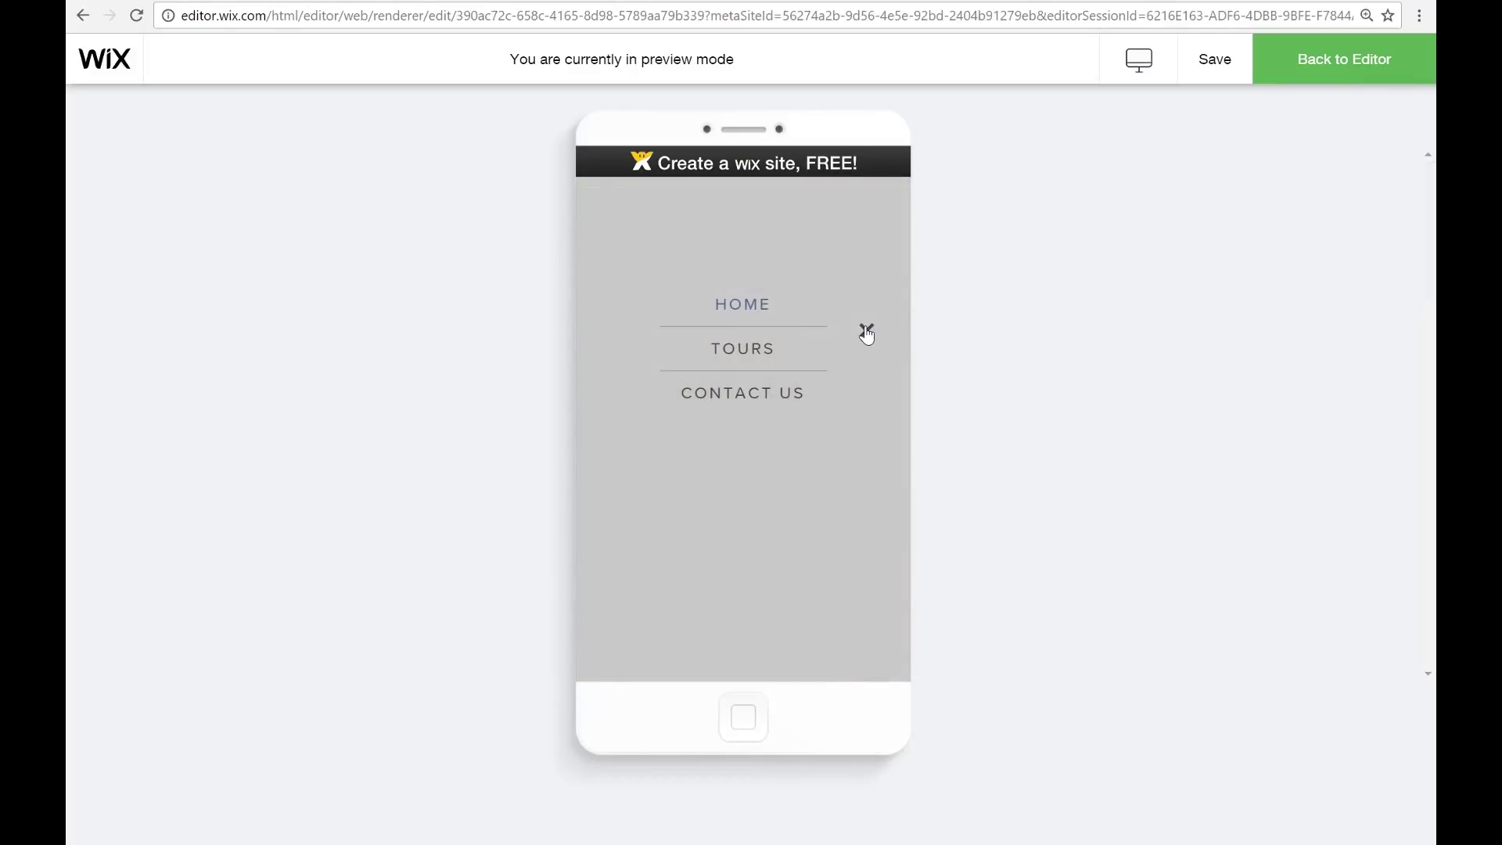
{"action": "left_click", "coordinate": [867, 331]}
- Check the slideshow's other slides and the About Us section in the mobile preview
{"action": "scroll", "coordinate": [751, 419], "scroll_direction": "down", "scroll_amount": 3}
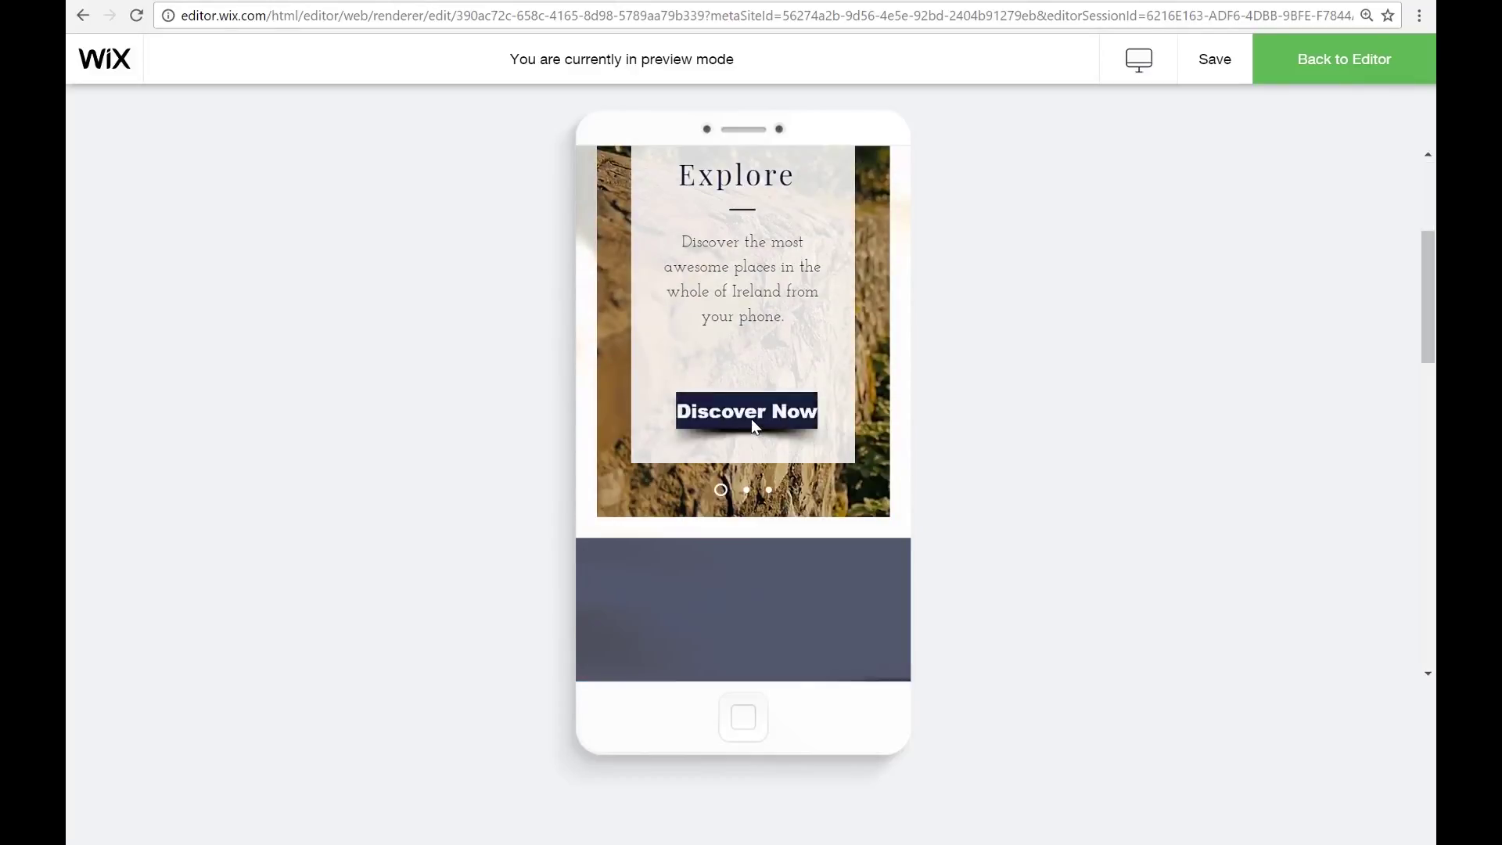
{"action": "left_click", "coordinate": [744, 491]}
{"action": "left_click", "coordinate": [768, 490]}
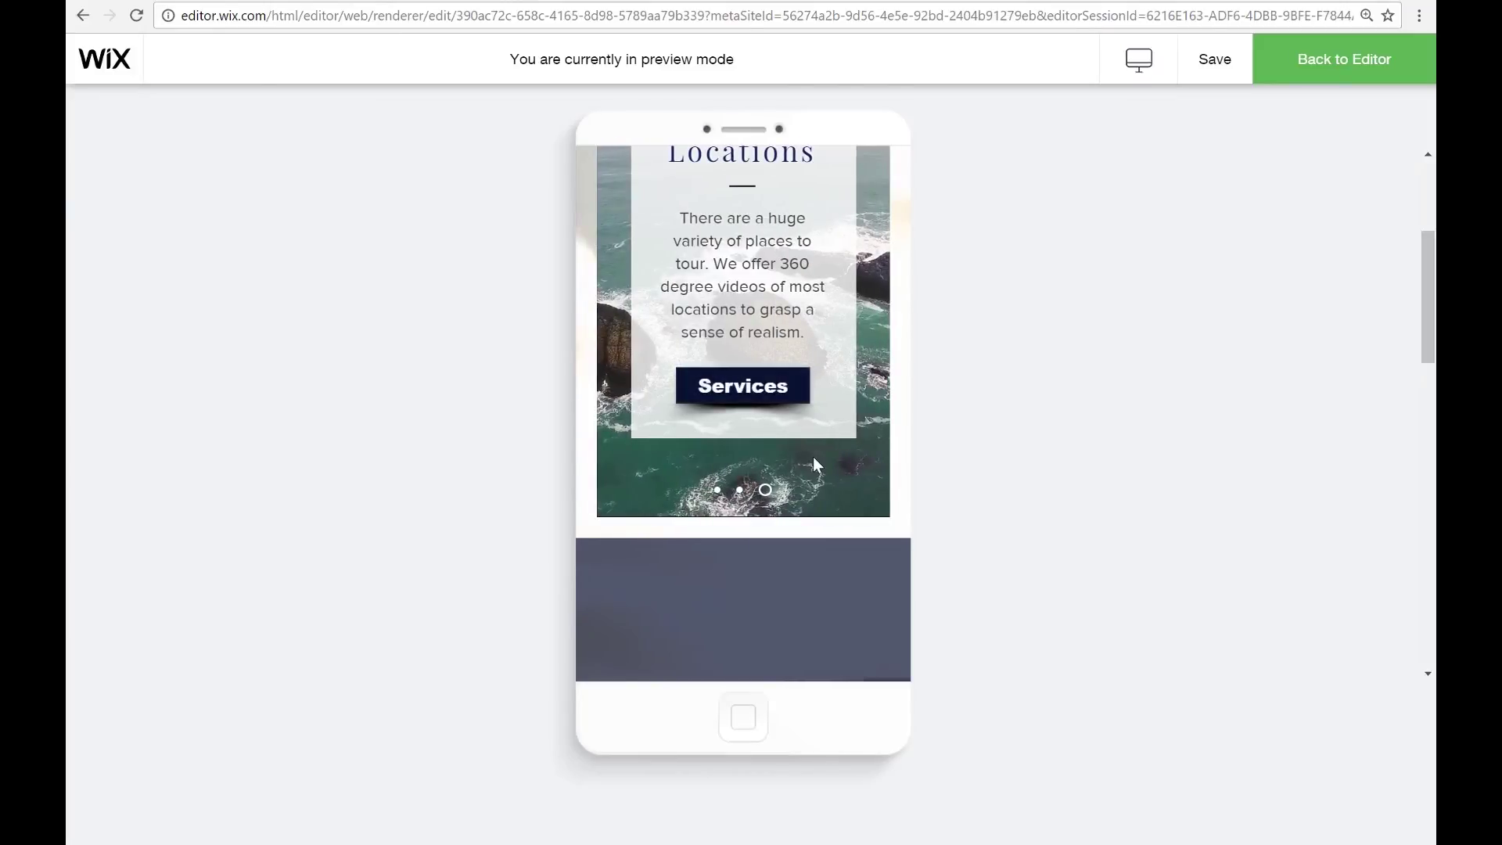
{"action": "scroll", "coordinate": [814, 465], "scroll_direction": "down", "scroll_amount": 6}
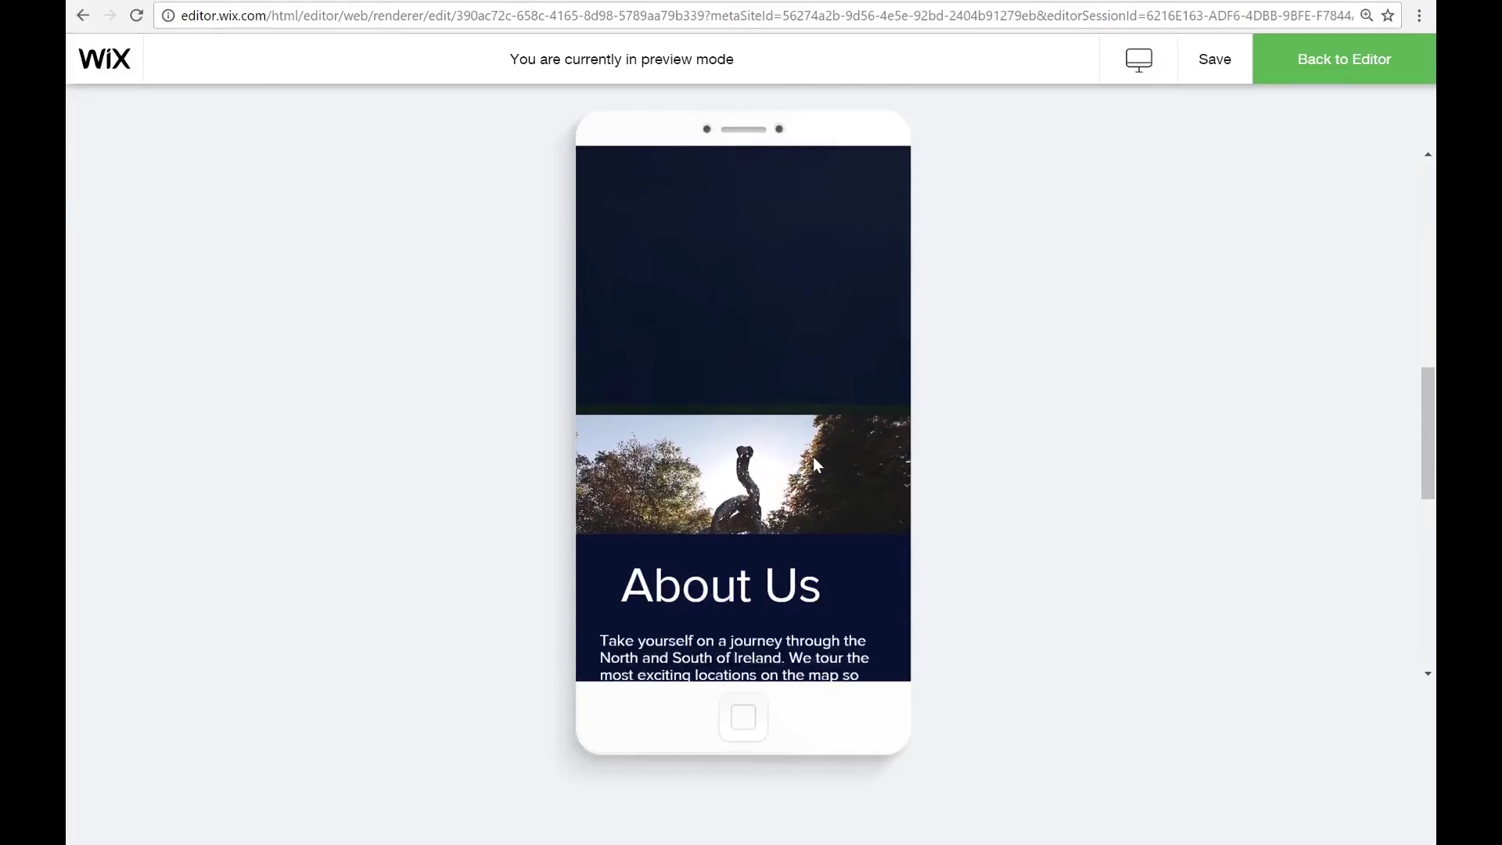
{"action": "scroll", "coordinate": [814, 462], "scroll_direction": "down", "scroll_amount": 5}
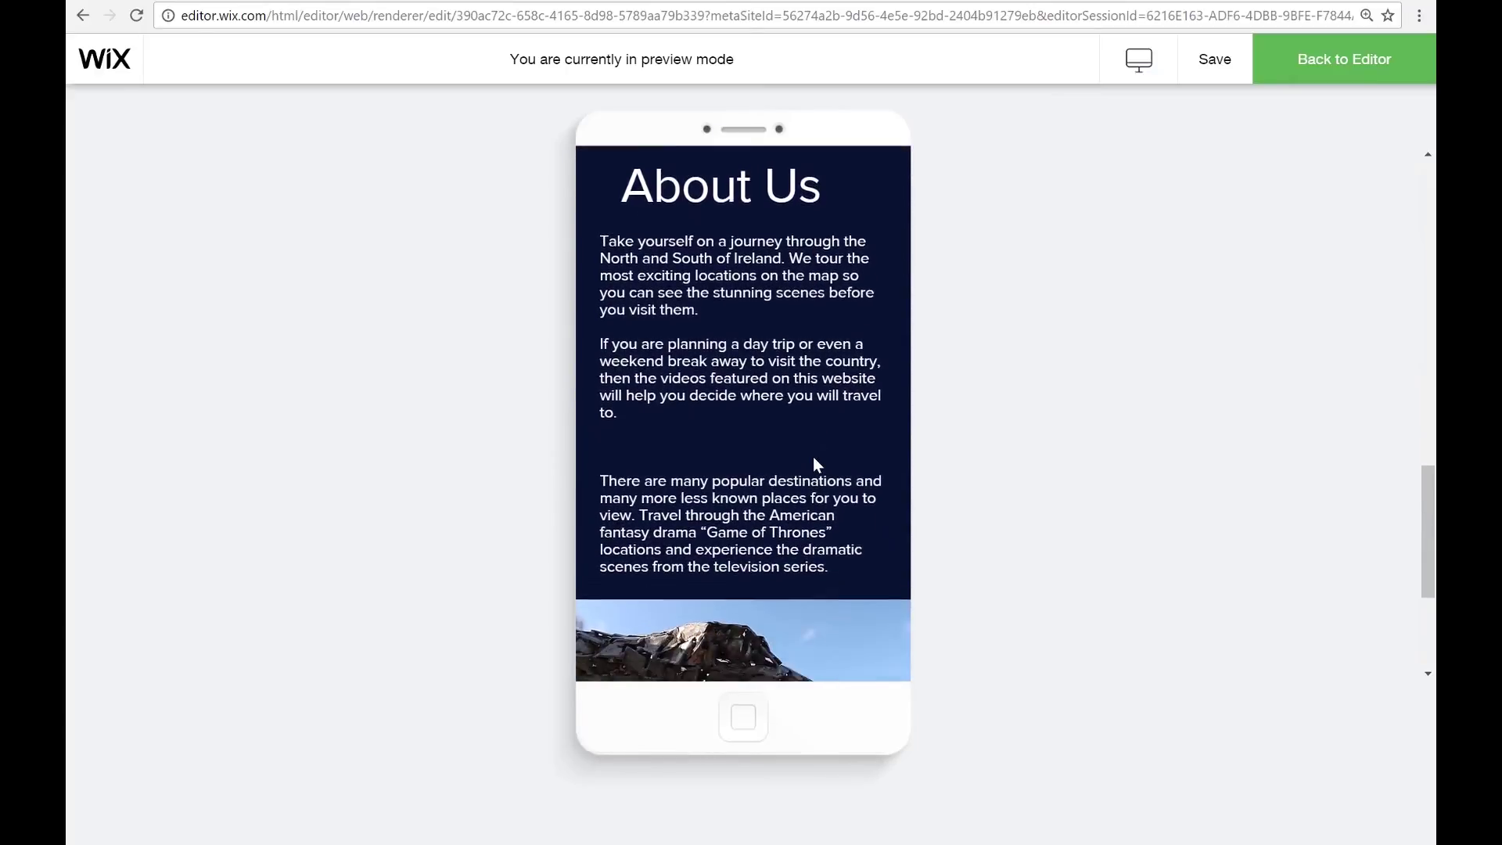
{"action": "scroll", "coordinate": [814, 459], "scroll_direction": "down", "scroll_amount": 4}
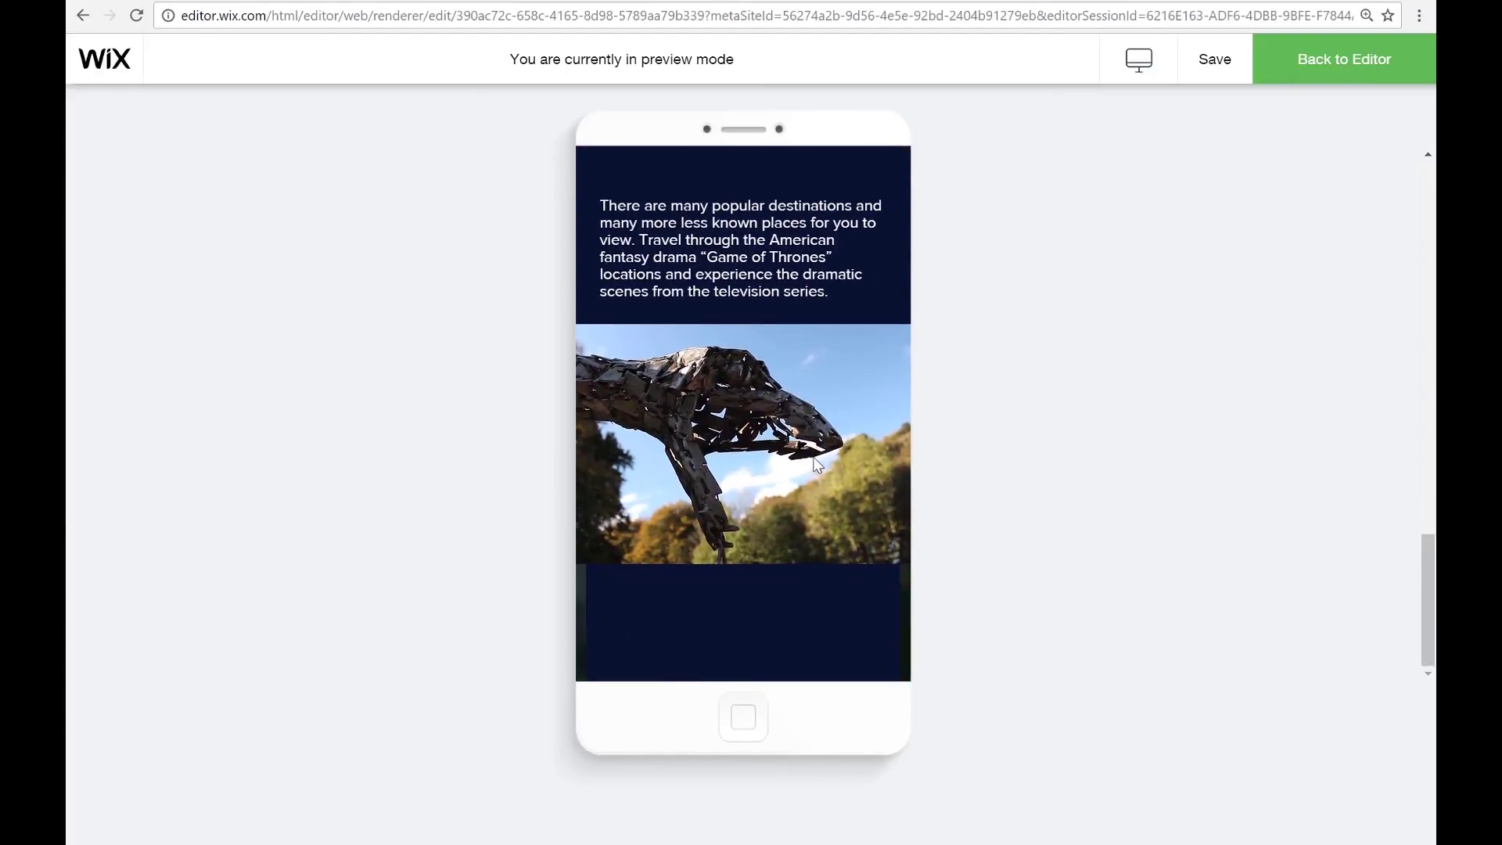
- Leave preview mode and switch the editor back to the desktop view
{"action": "left_click", "coordinate": [1340, 62]}
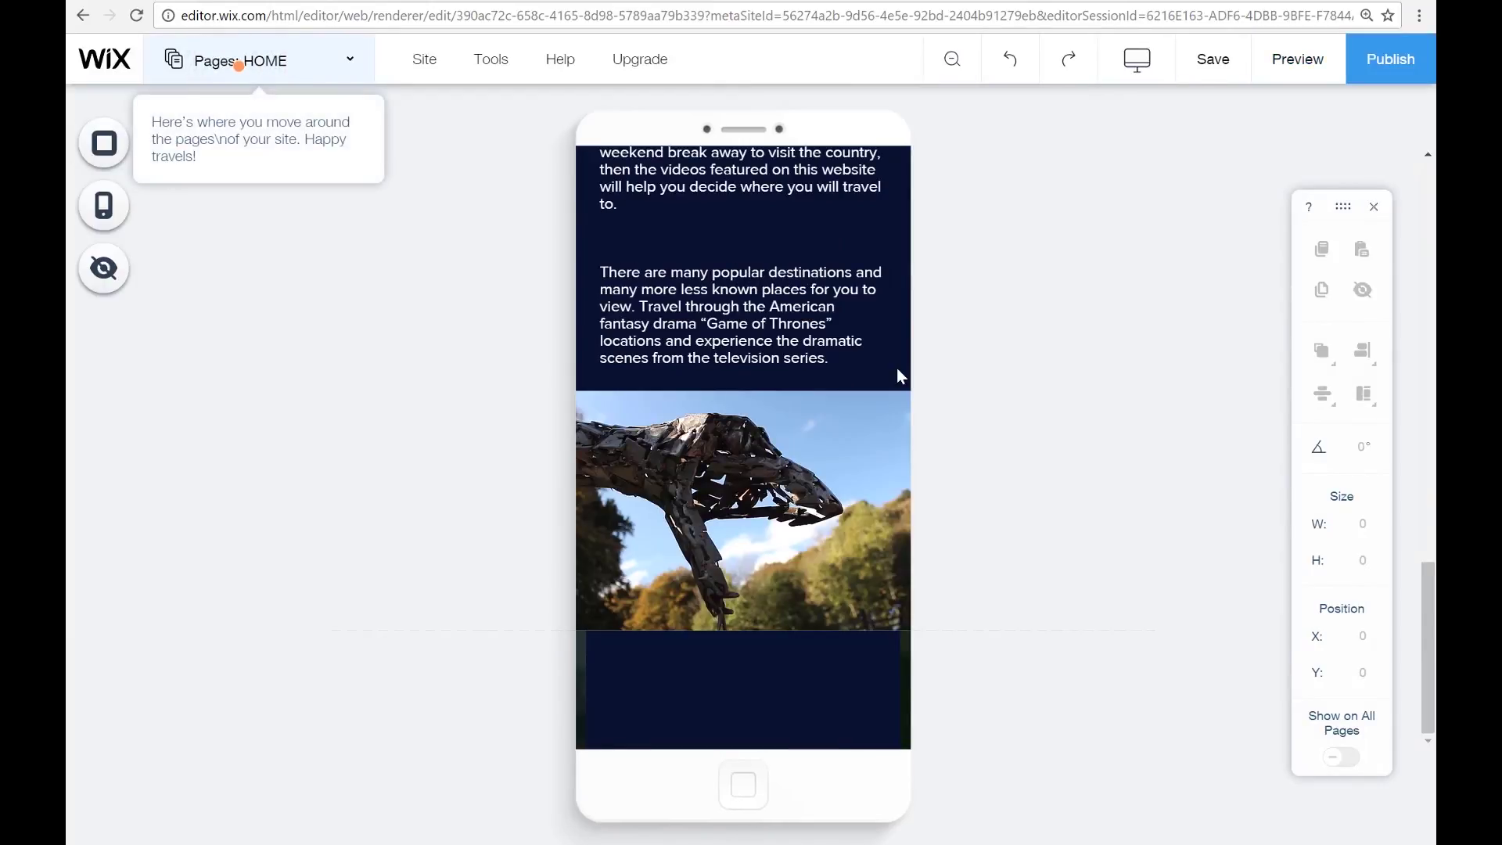
{"action": "left_click", "coordinate": [1137, 58]}
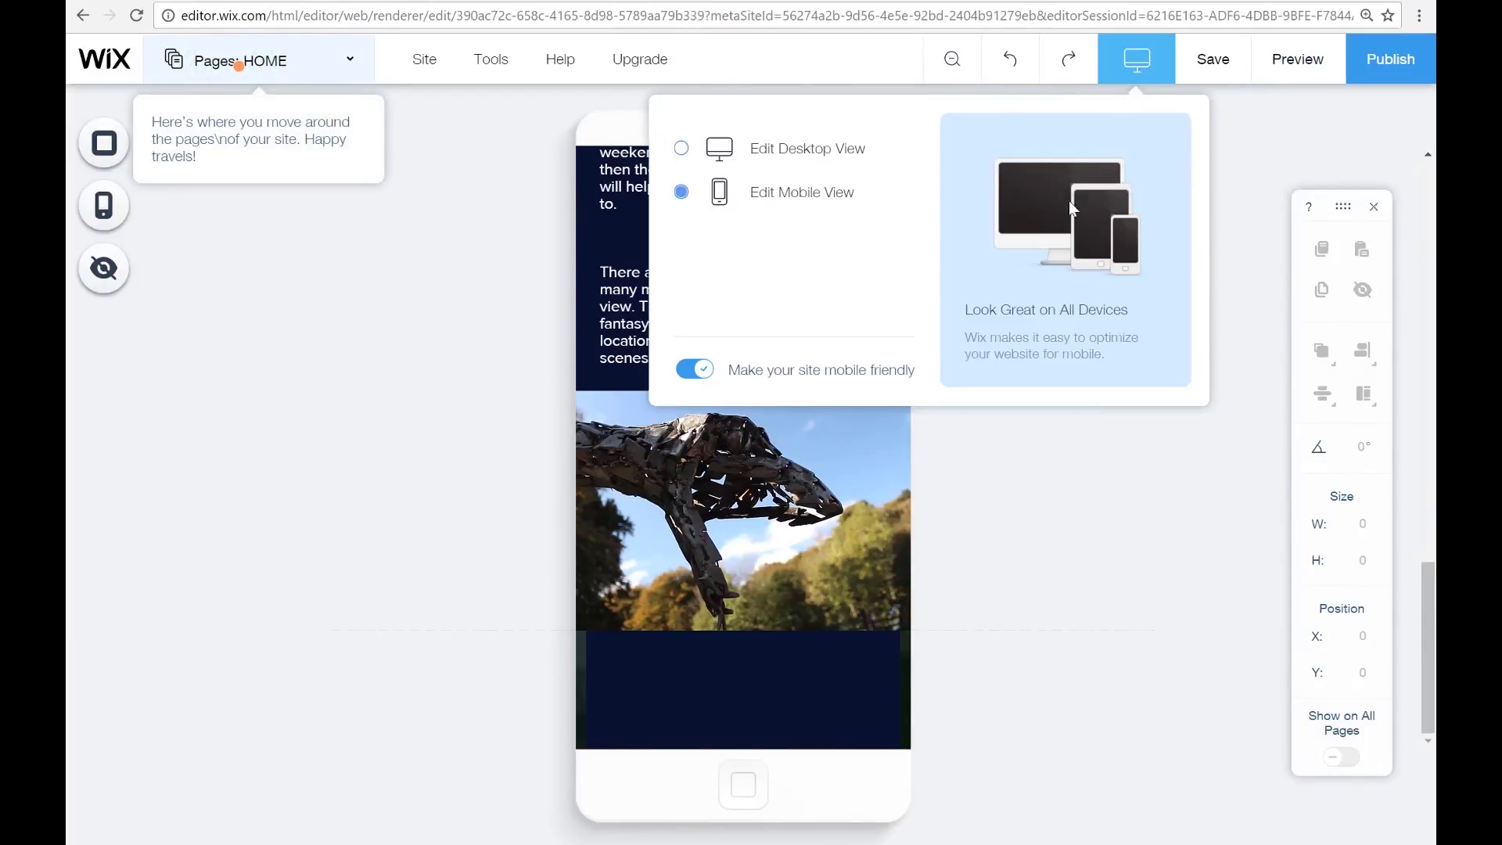
{"action": "left_click", "coordinate": [1139, 472]}
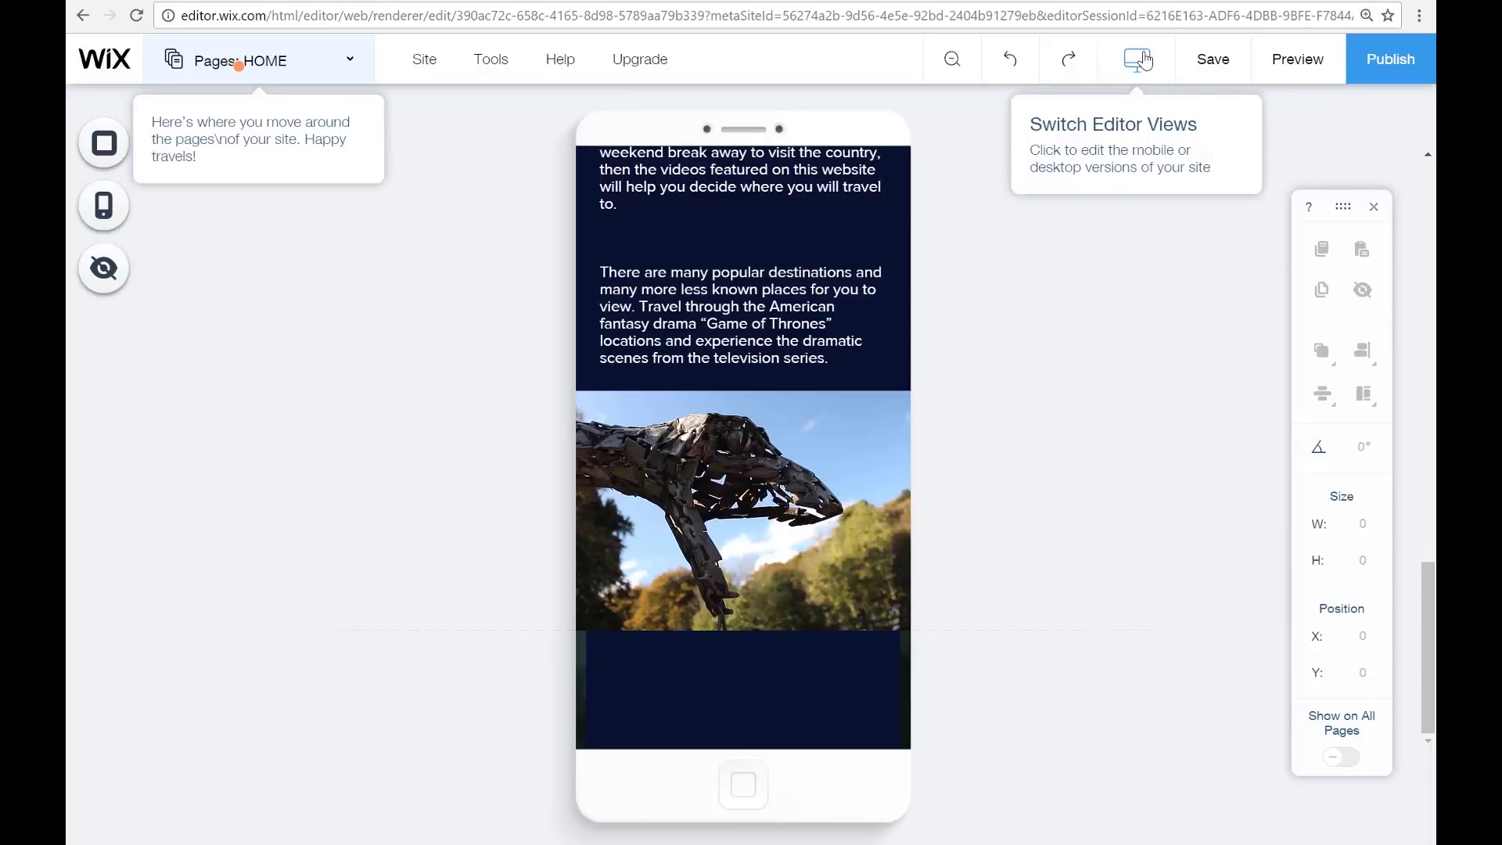
{"action": "left_click", "coordinate": [1140, 60]}
{"action": "left_click", "coordinate": [819, 162]}
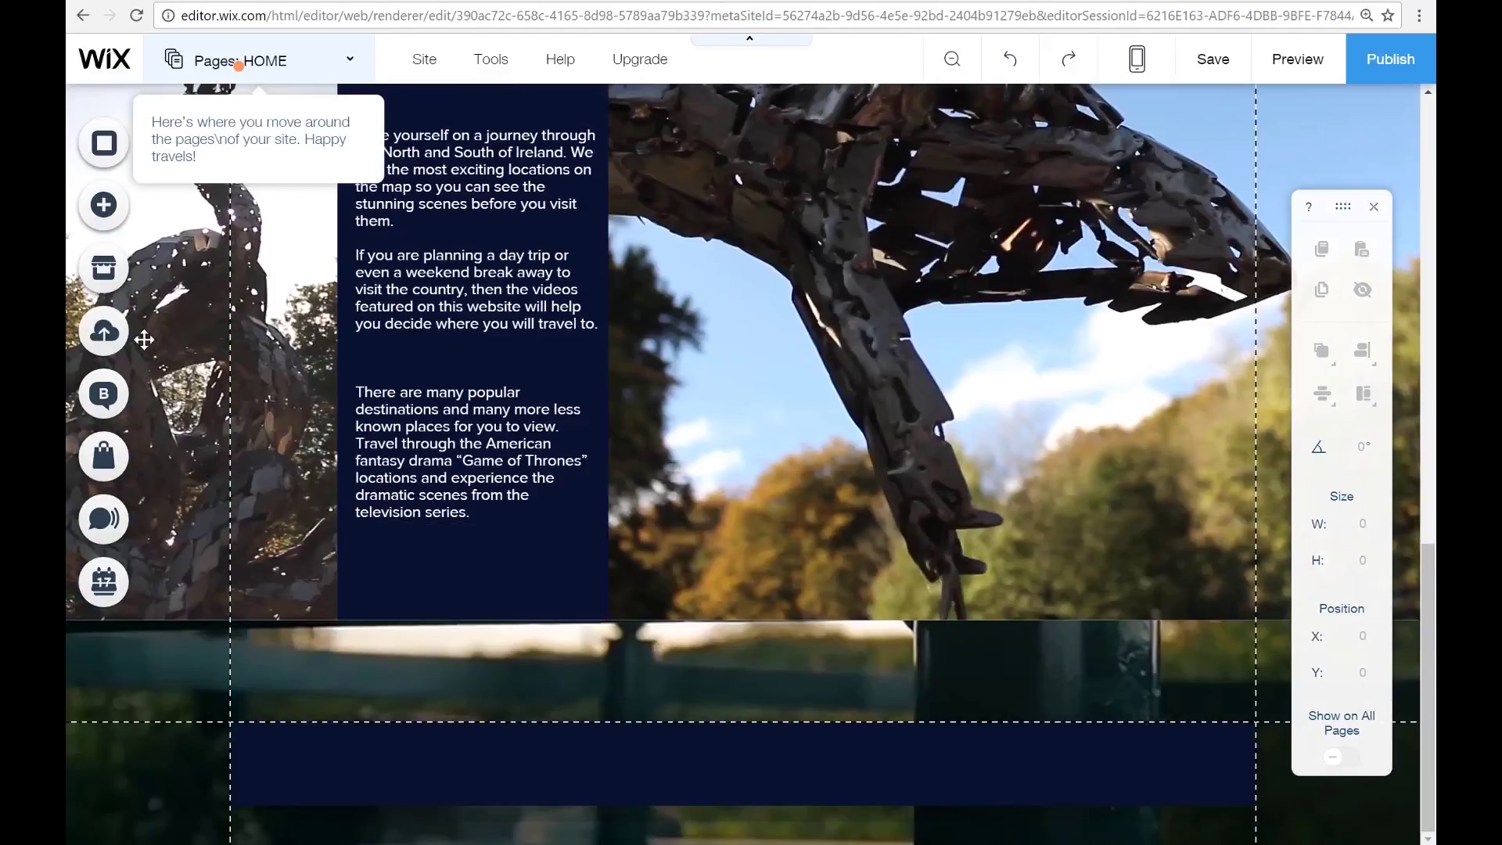
- Add a button below the text in the About Us column
{"action": "left_click", "coordinate": [116, 225]}
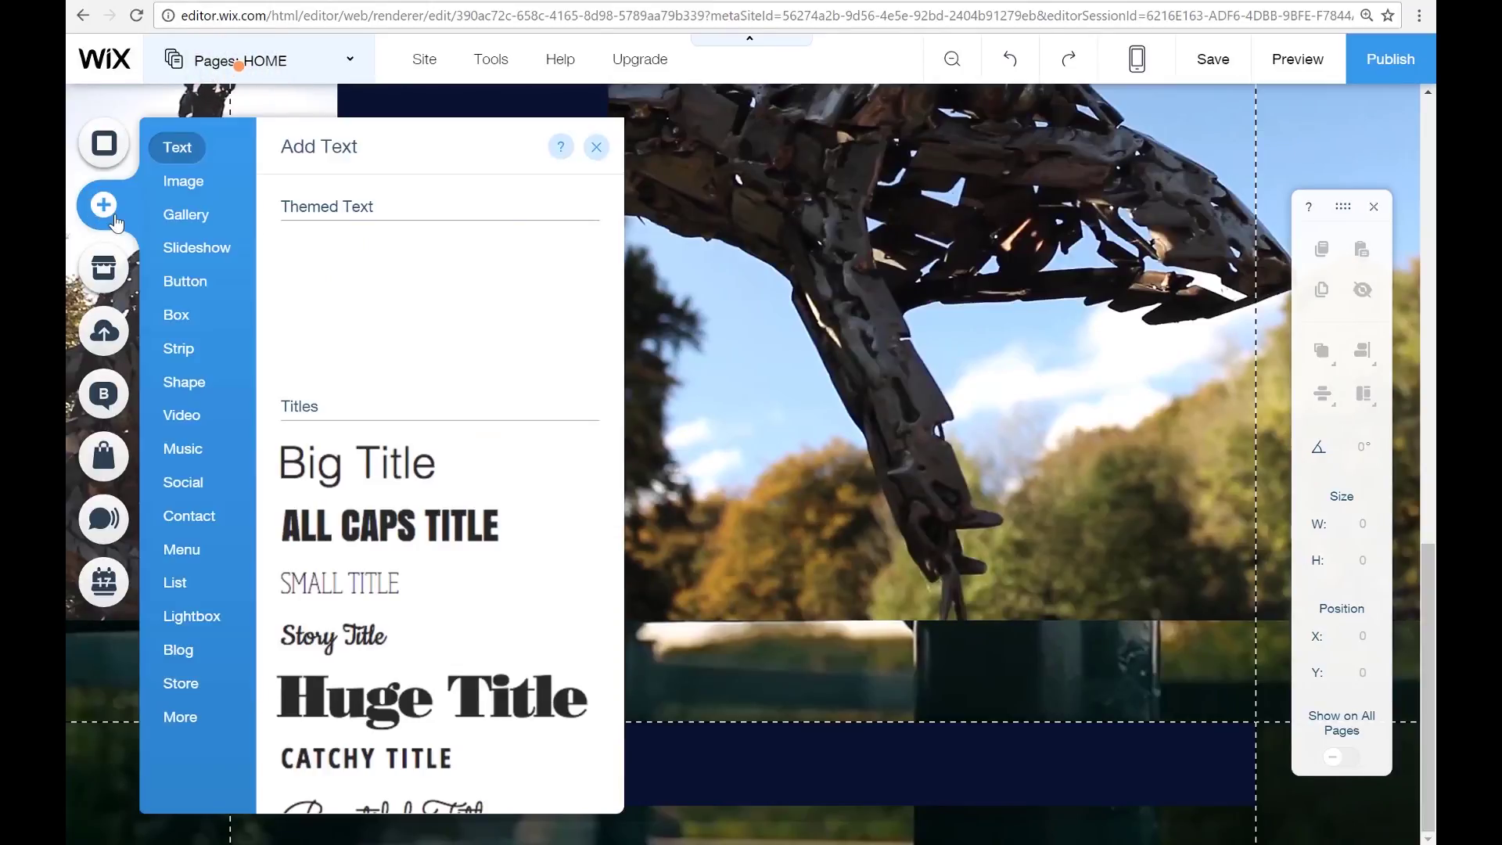
{"action": "mouse_move", "coordinate": [185, 281]}
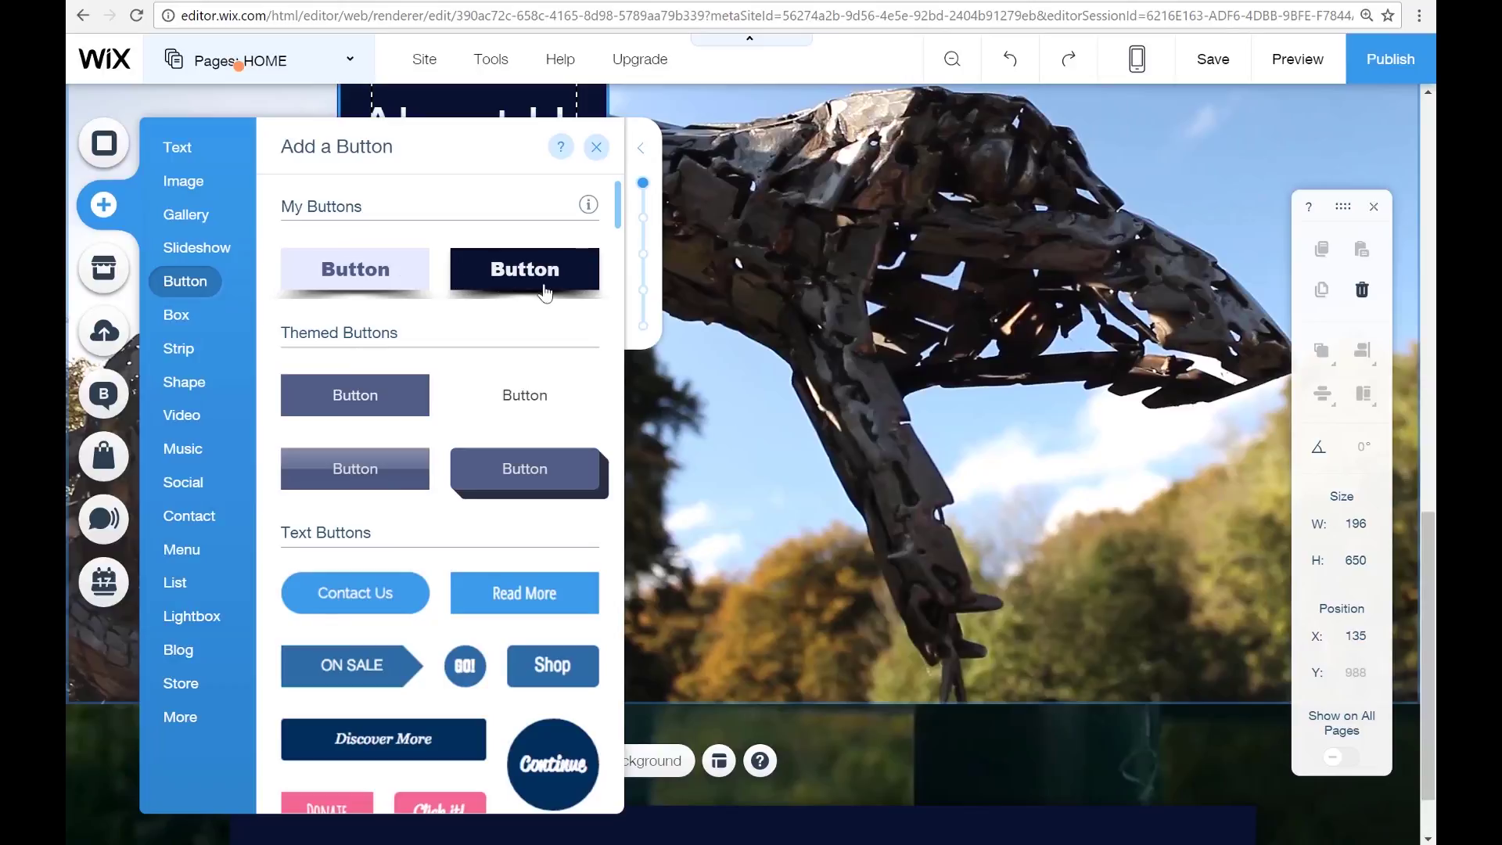
{"action": "mouse_move", "coordinate": [780, 425]}
{"action": "left_mouse_down"}
{"action": "mouse_move", "coordinate": [618, 495]}
{"action": "mouse_move", "coordinate": [496, 626]}
{"action": "mouse_move", "coordinate": [480, 624]}
{"action": "mouse_move", "coordinate": [510, 650]}
{"action": "left_mouse_up"}
- Change the text of the new About Us button to "Tours"
{"action": "left_click", "coordinate": [463, 607]}
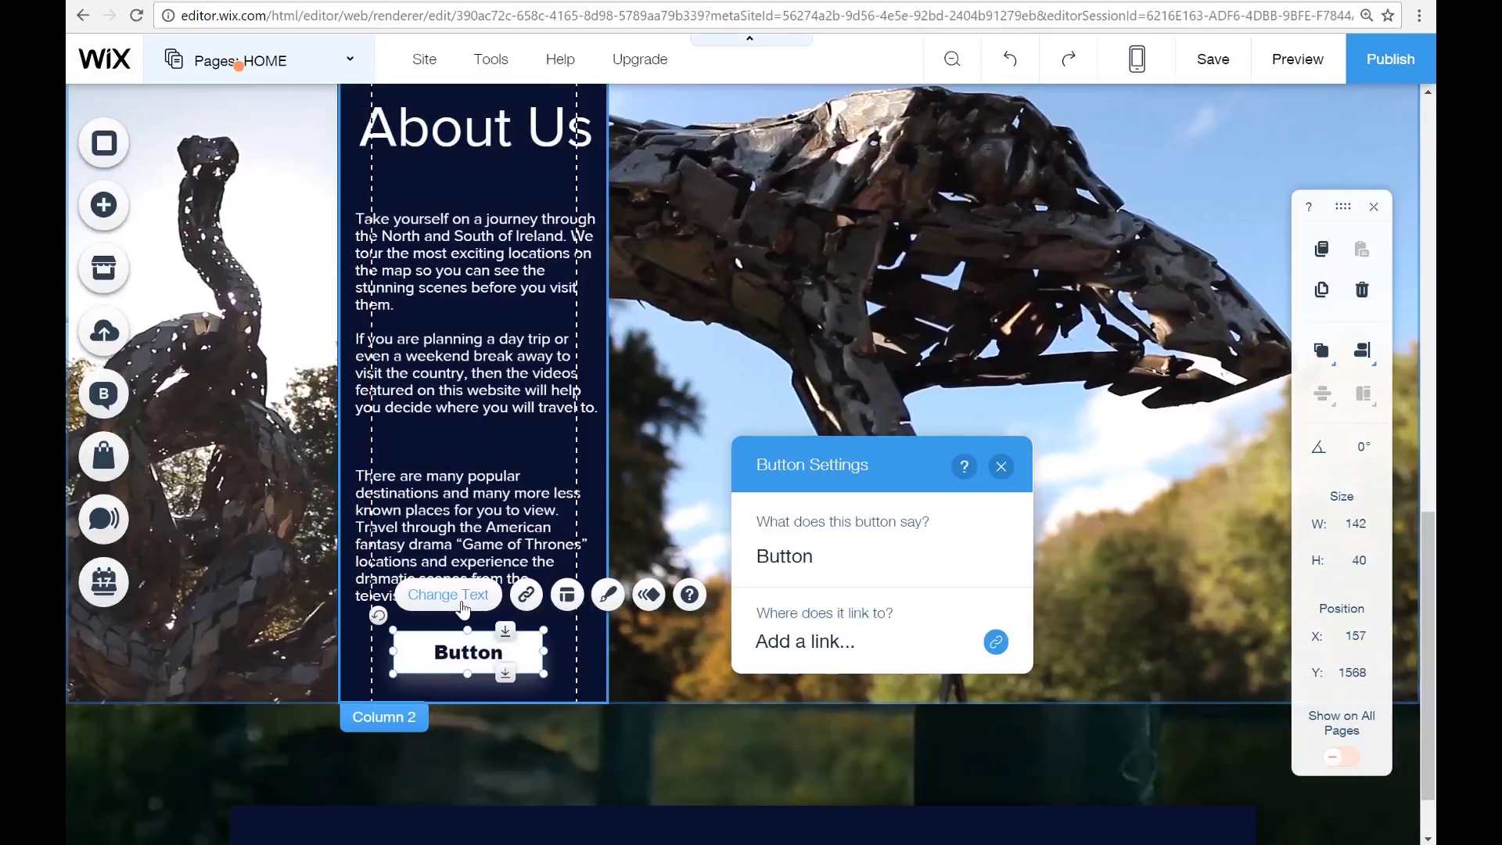
{"action": "left_click", "coordinate": [877, 562]}
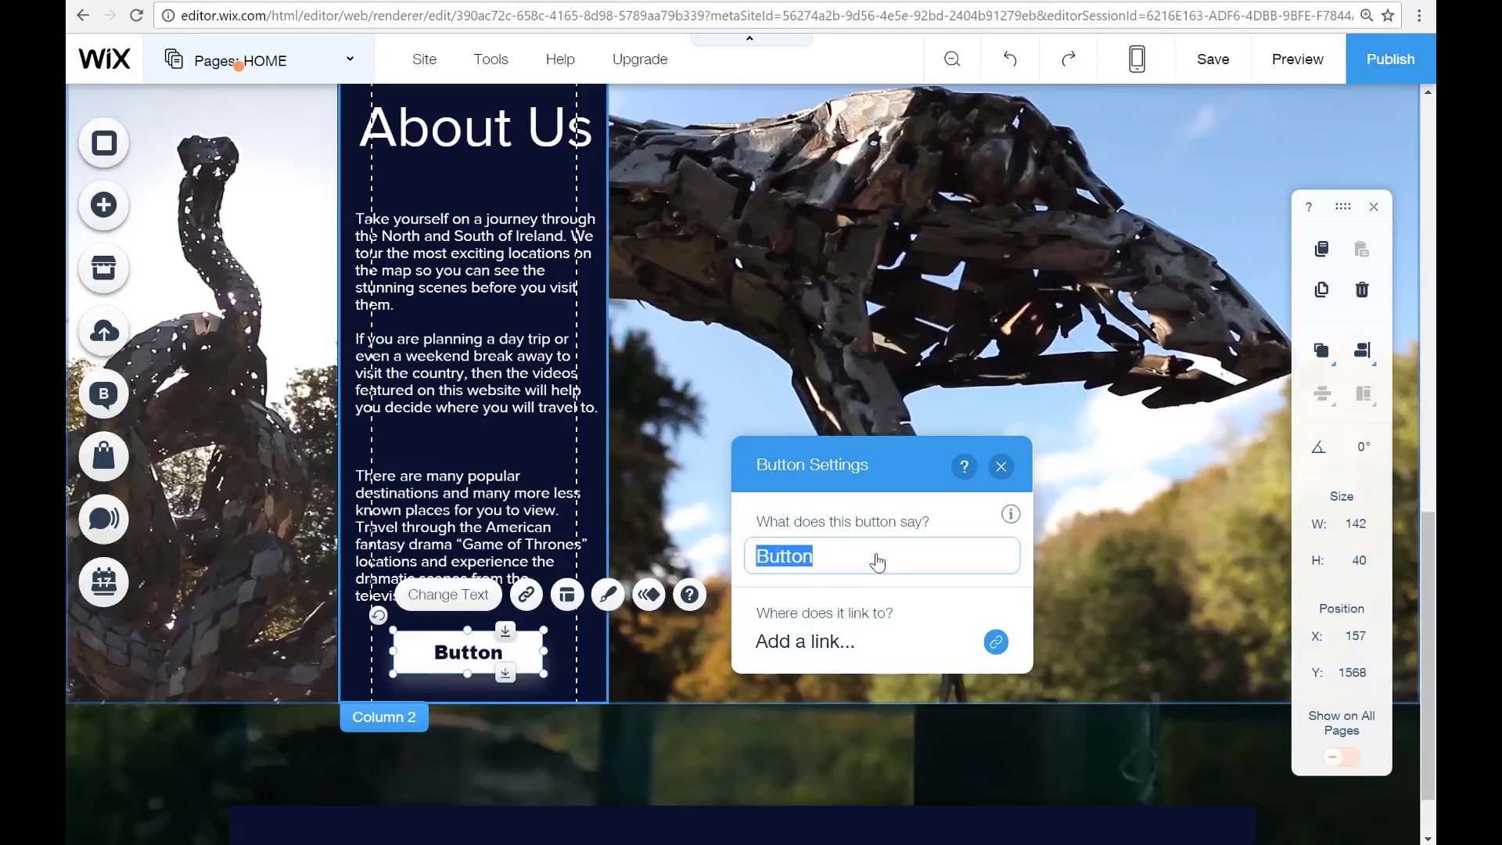
{"action": "type", "text": "Tours"}
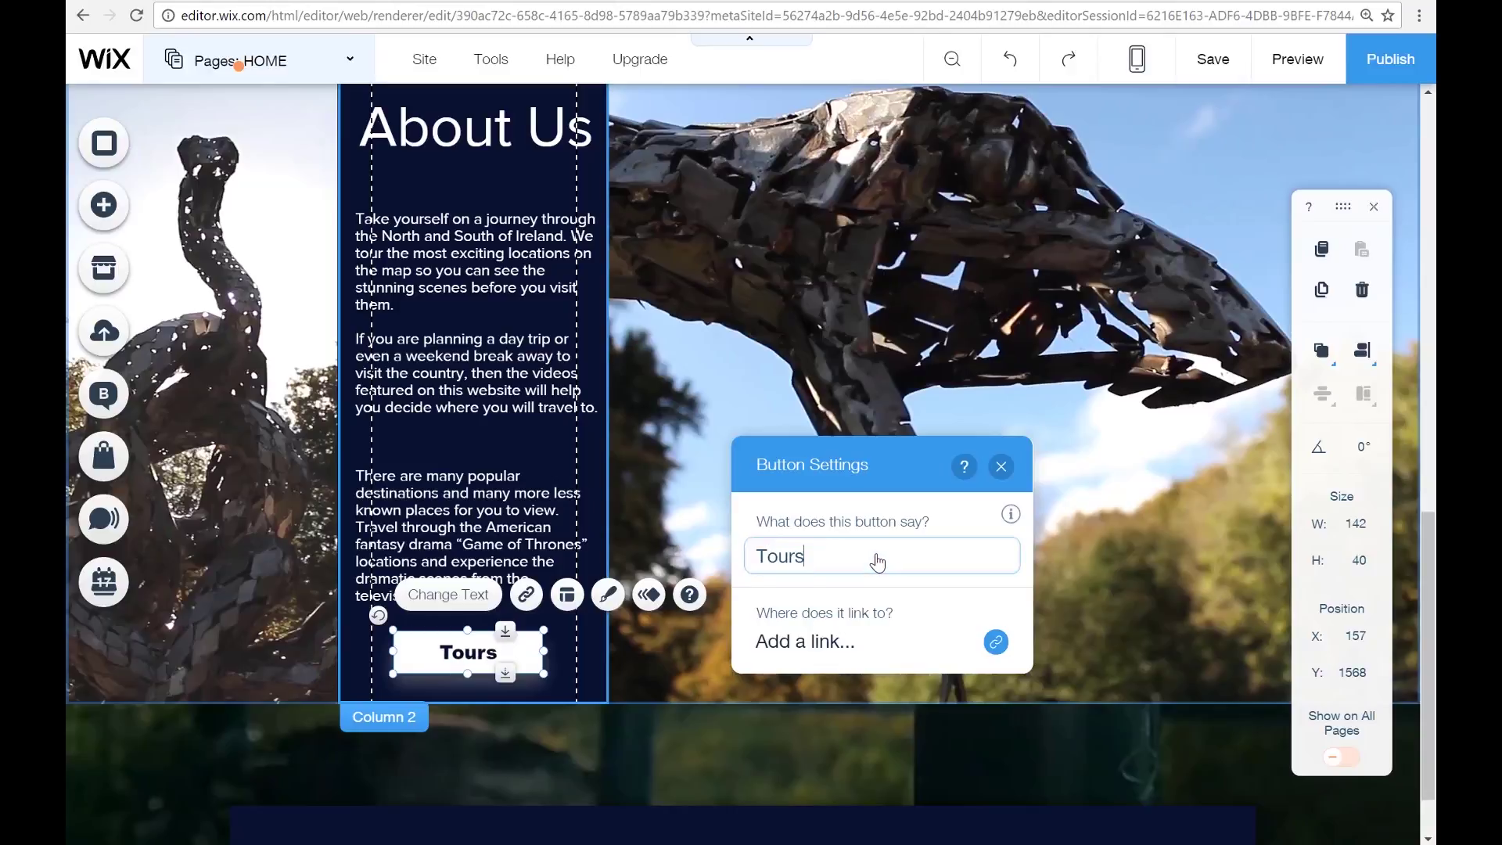
- Link the Tours button to the TOURS page and close its settings
{"action": "left_click", "coordinate": [996, 643]}
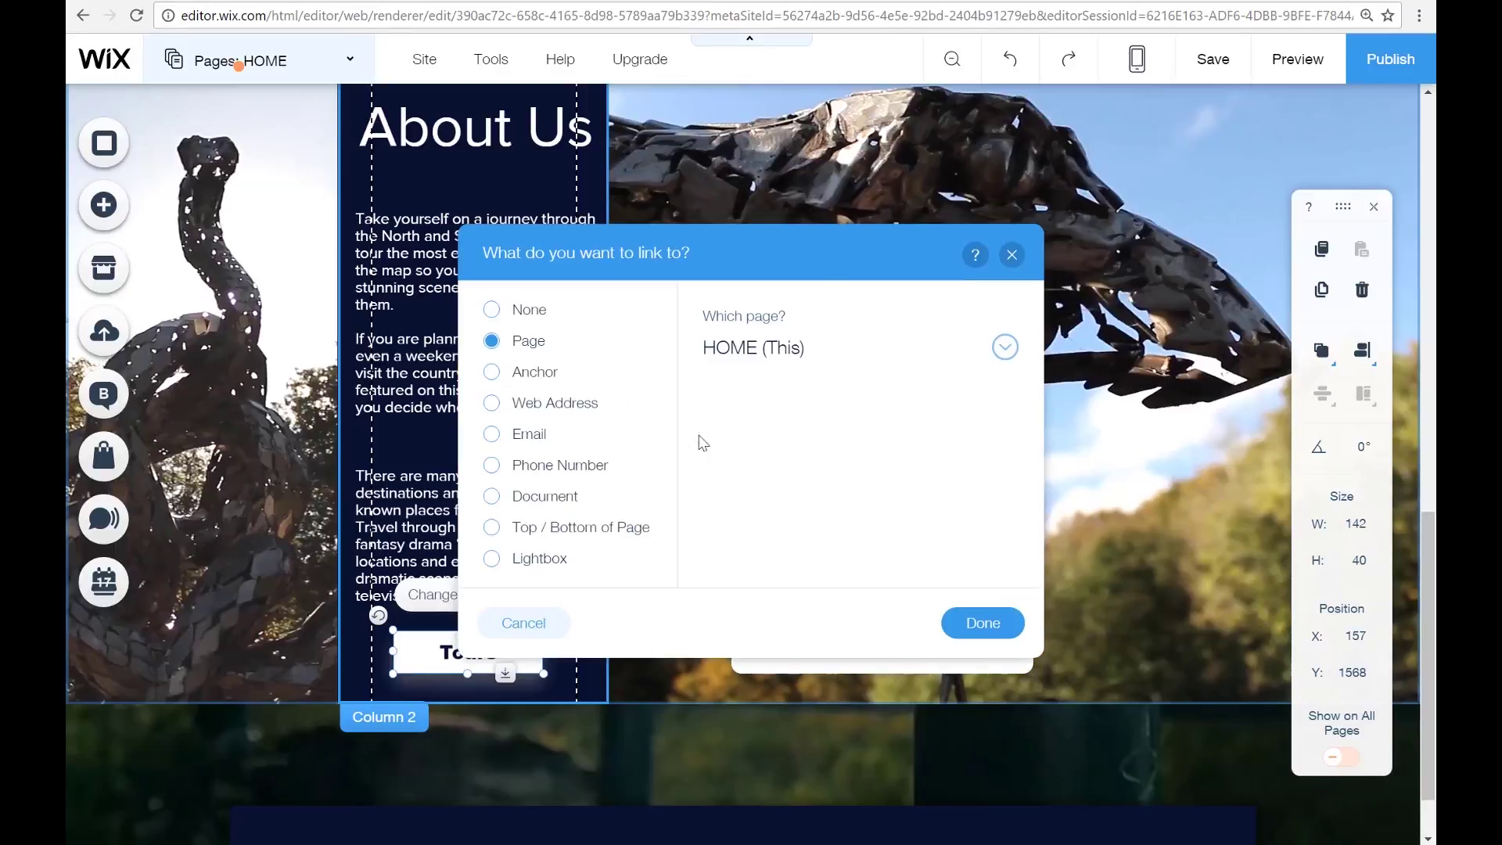
{"action": "left_click", "coordinate": [1009, 349]}
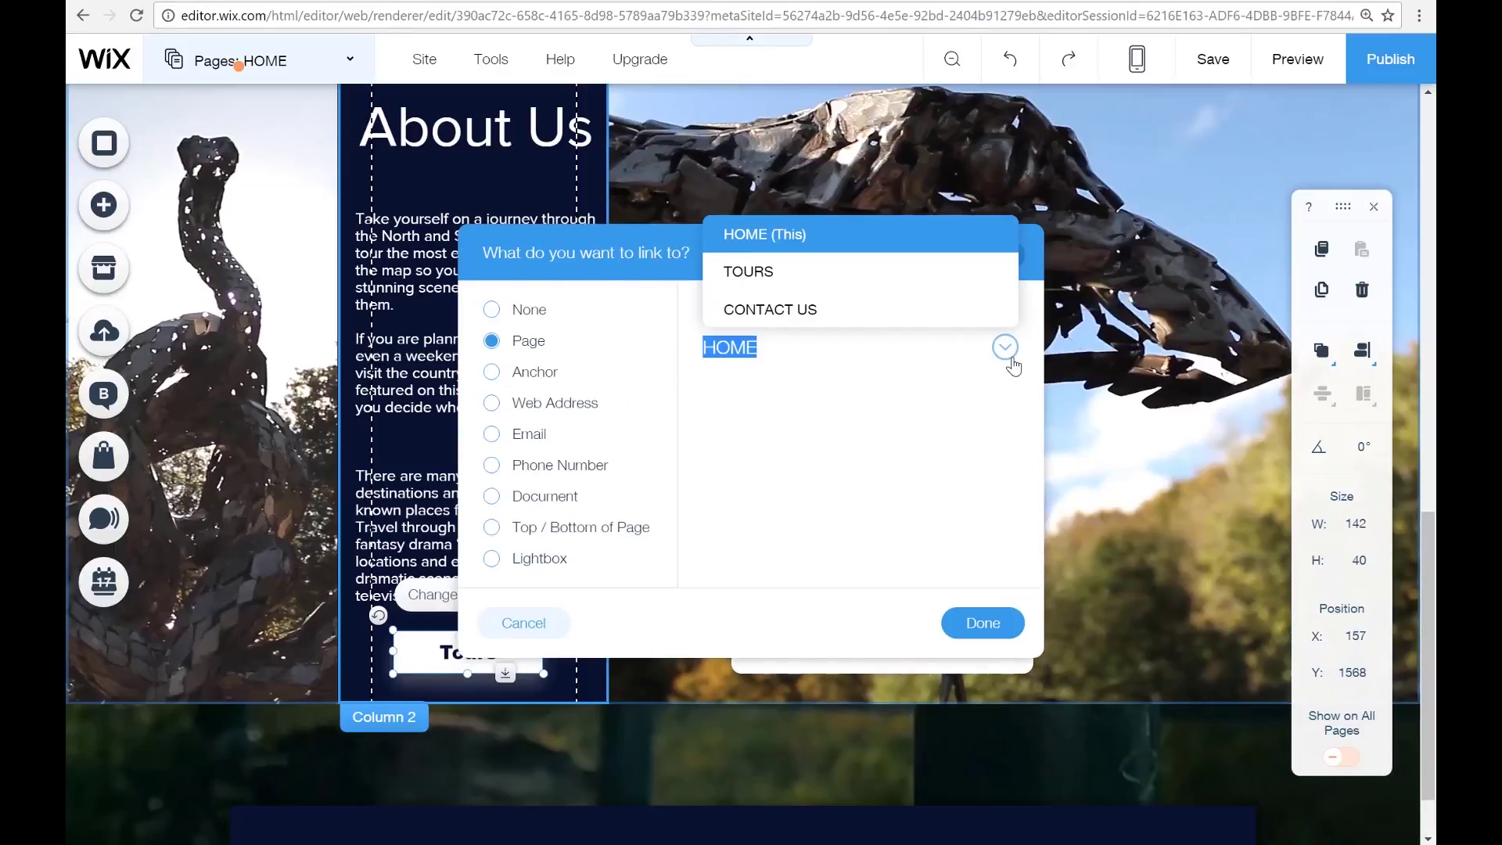
{"action": "left_click", "coordinate": [883, 281]}
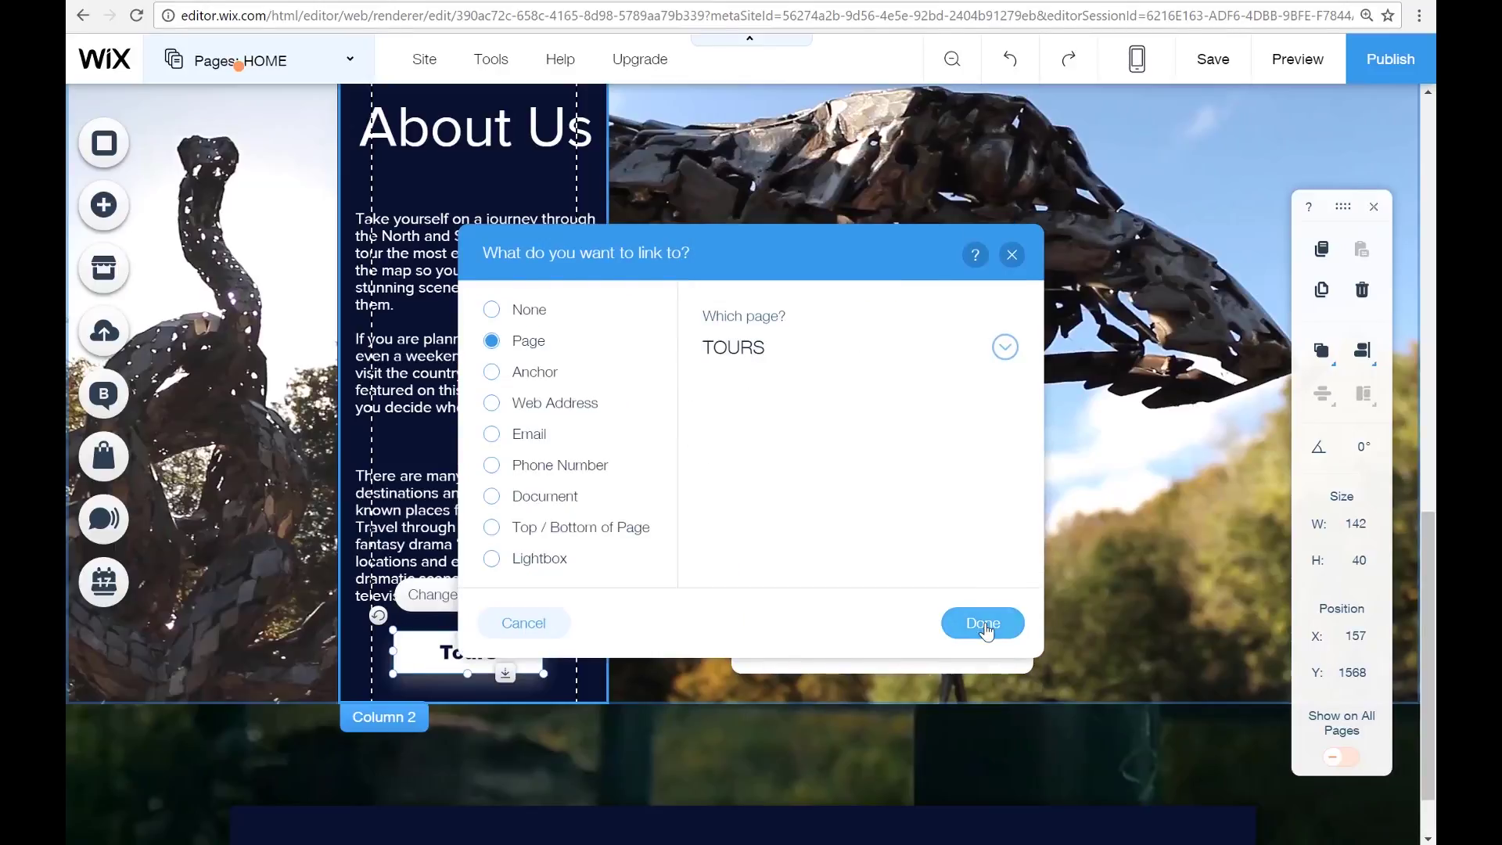
{"action": "left_click", "coordinate": [985, 625]}
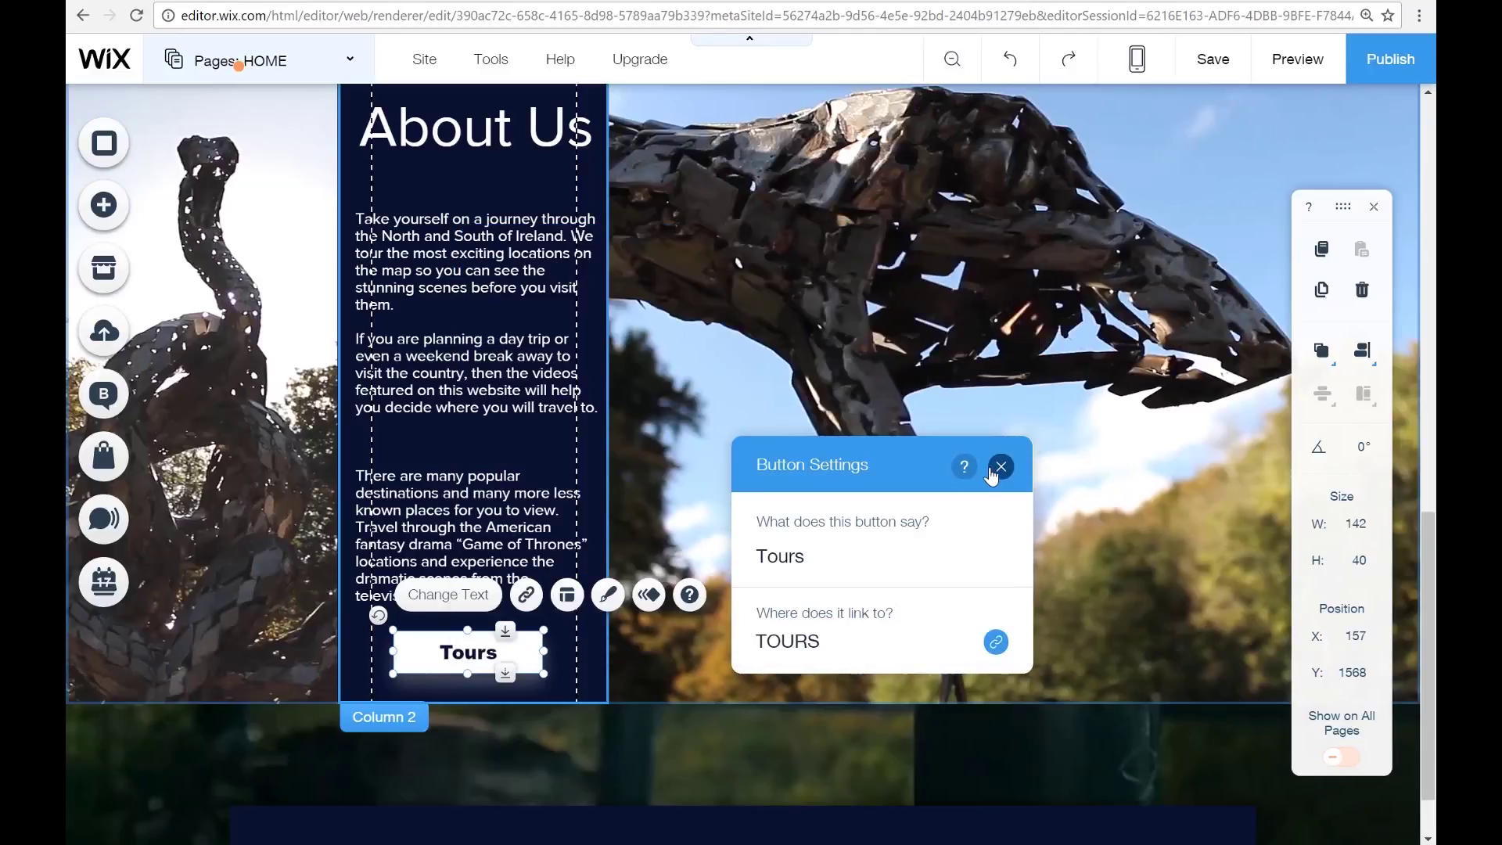
{"action": "left_click", "coordinate": [1001, 466]}
{"action": "left_click", "coordinate": [745, 543]}
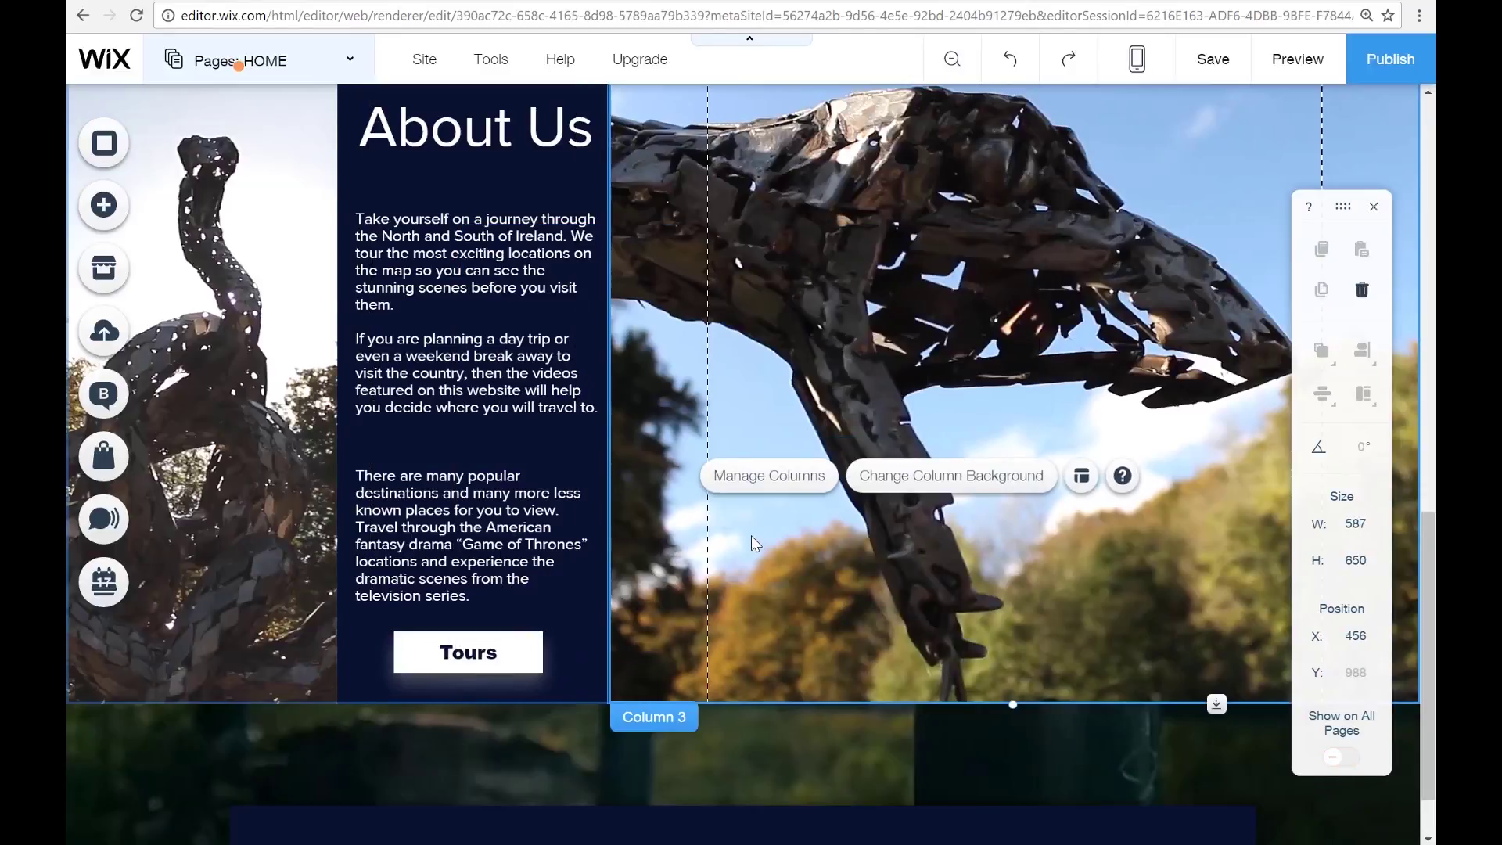
- Preview the Tours button in the About Us column and return to the editor
{"action": "left_click", "coordinate": [1298, 69]}
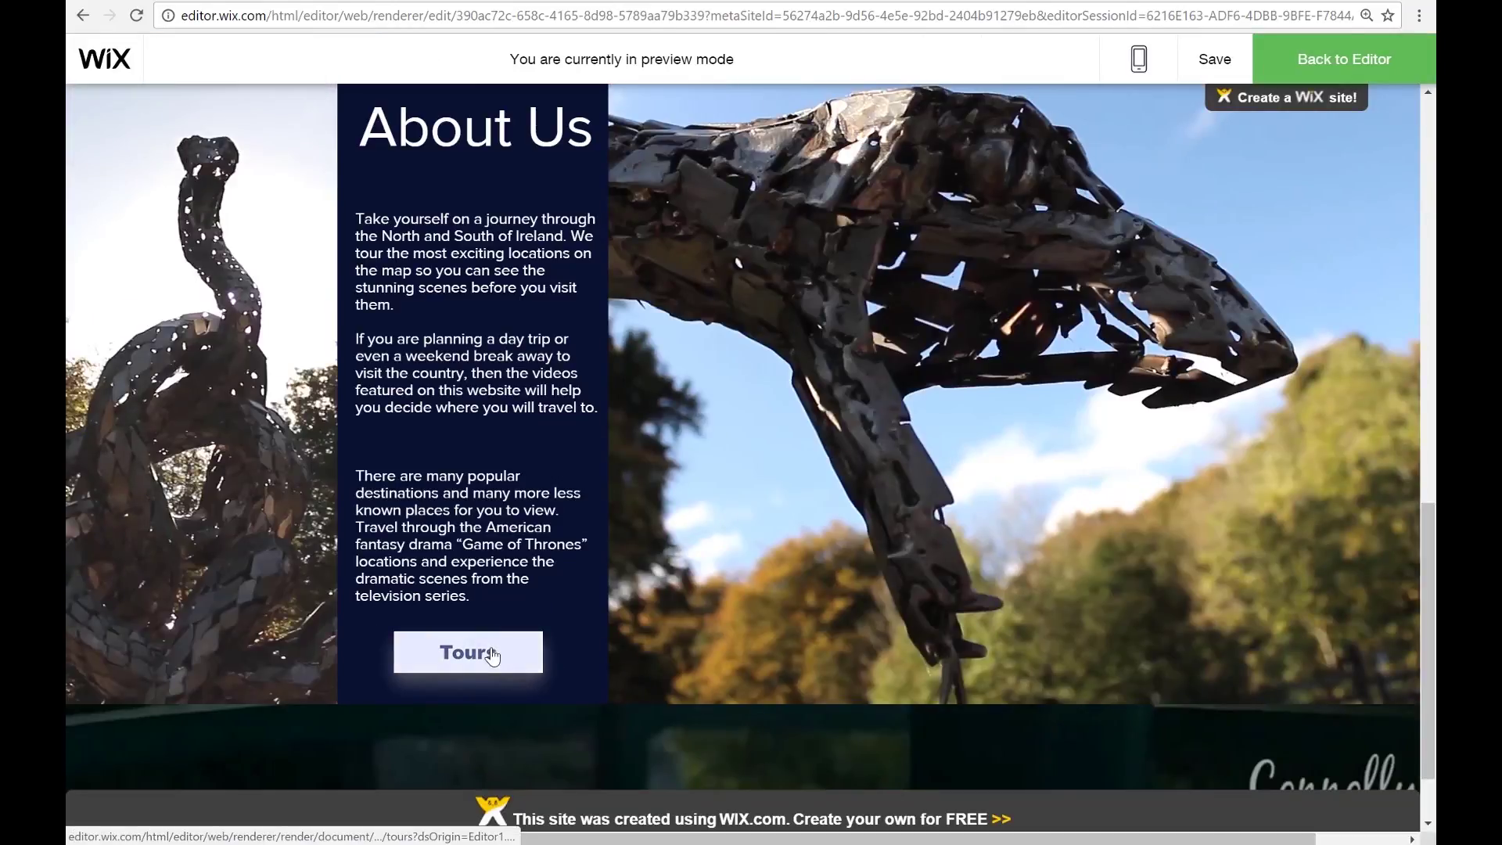
{"action": "left_click", "coordinate": [1318, 72]}
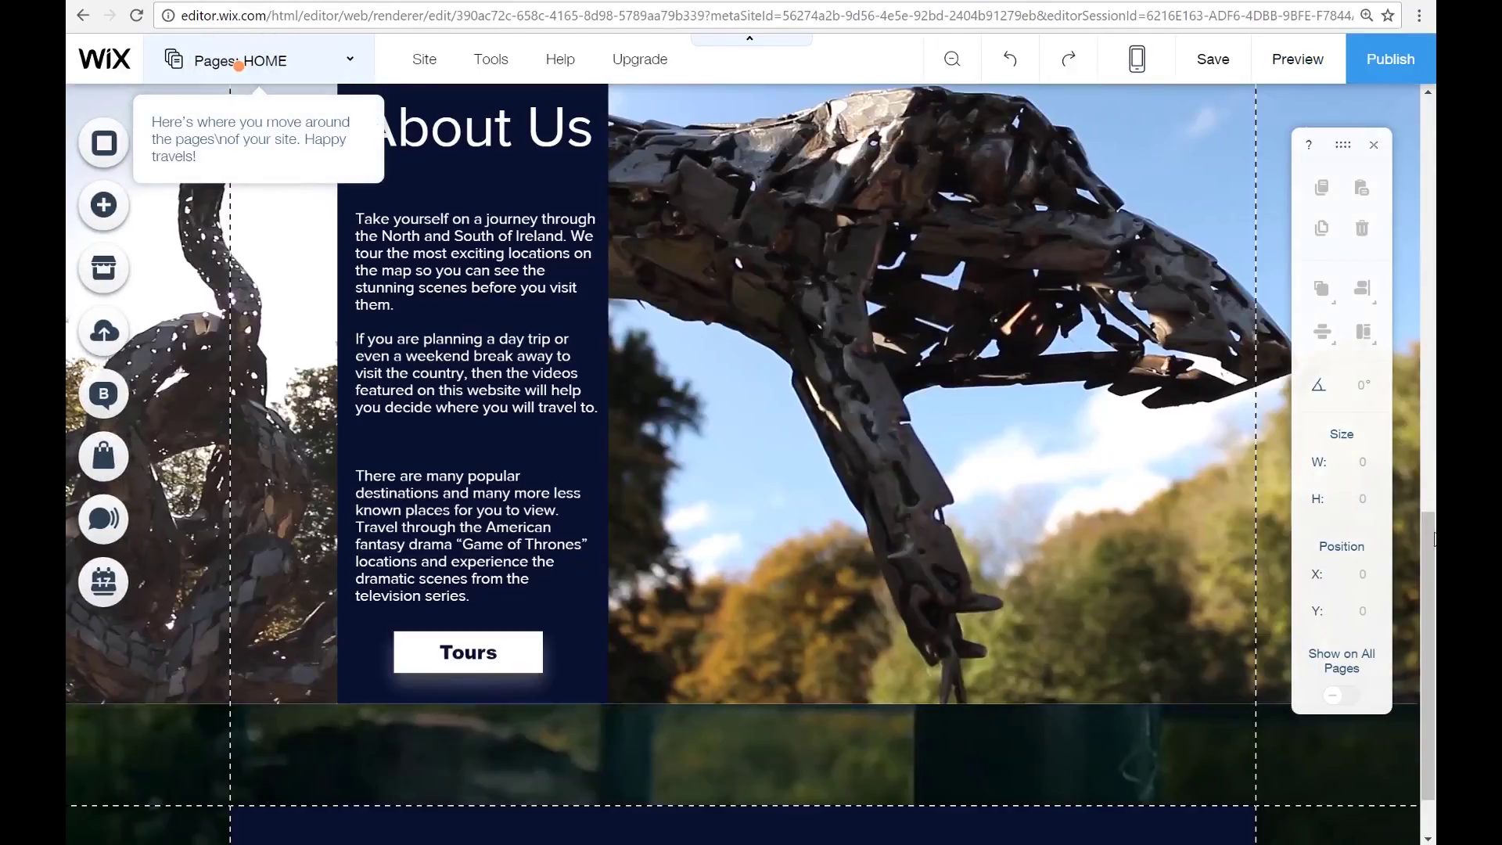
- Add the Welcome (Next Big Thing) strip below the About Us strip
{"action": "left_click_drag", "start_coordinate": [1431, 612], "coordinate": [1432, 647]}
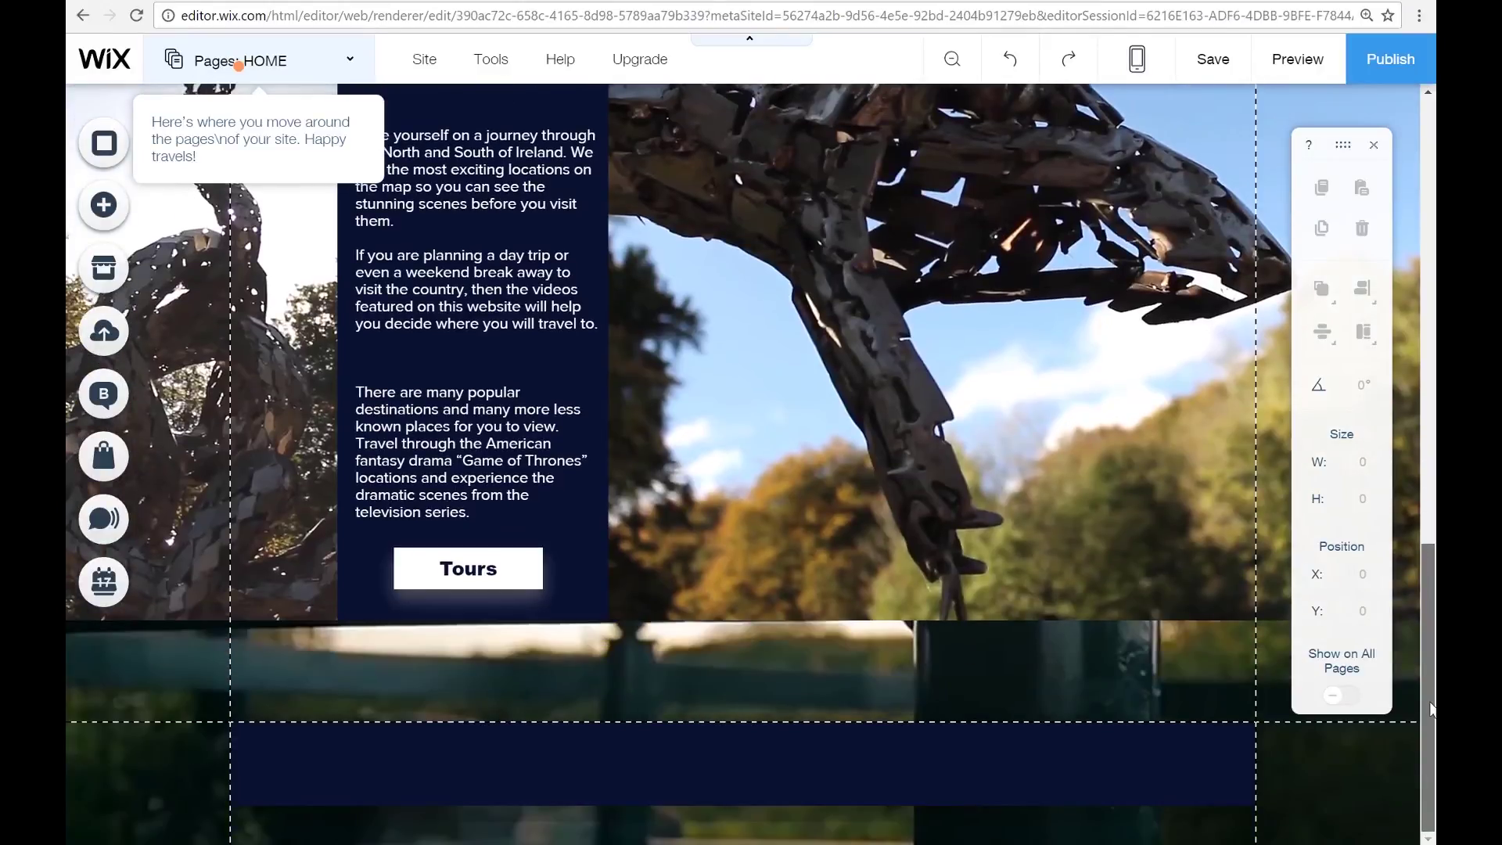
{"action": "left_click", "coordinate": [107, 211]}
{"action": "mouse_move", "coordinate": [186, 430]}
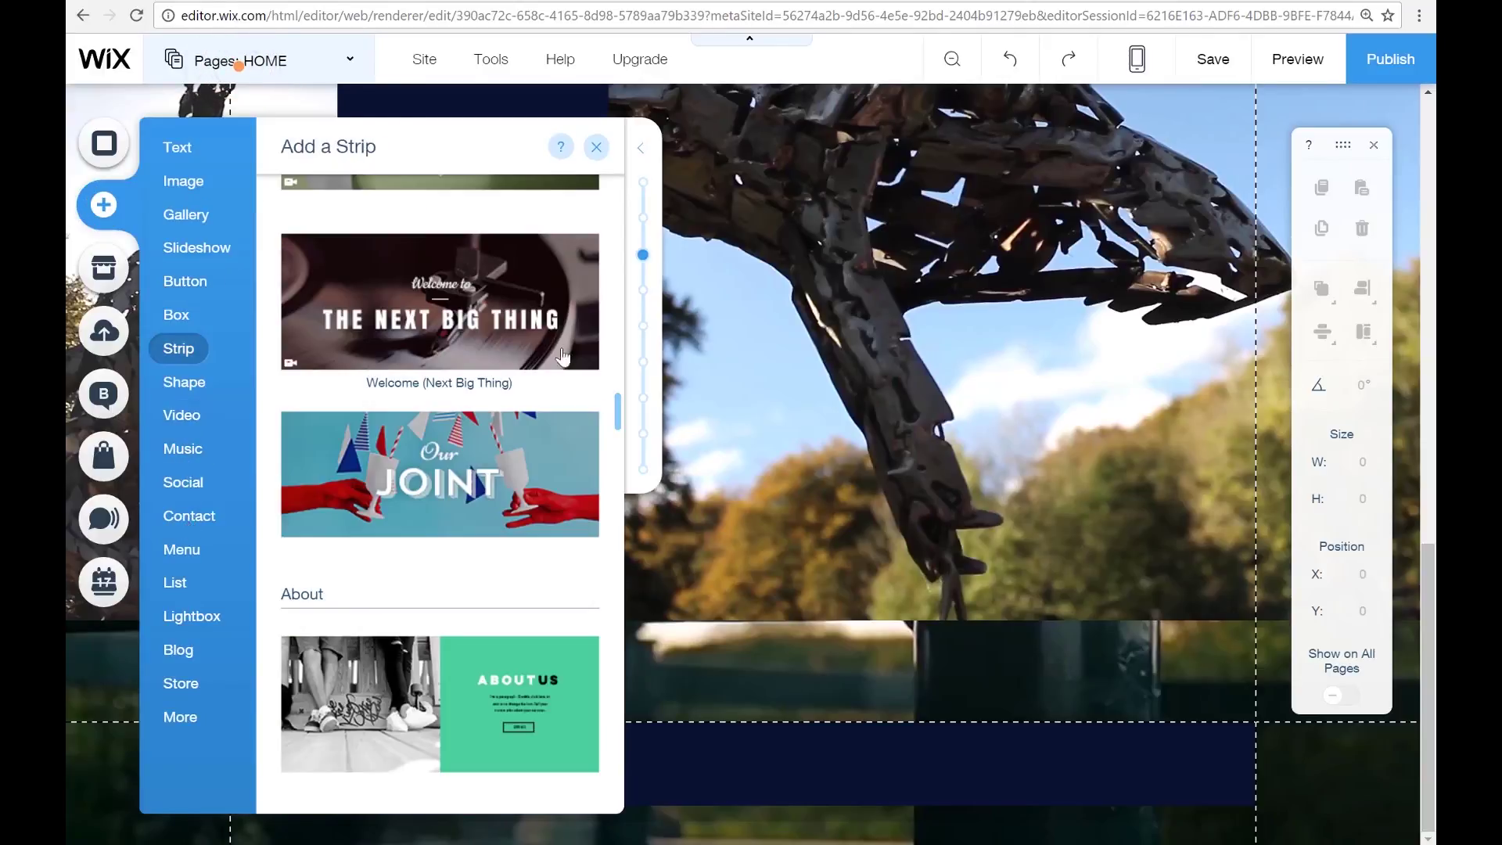
{"action": "left_click", "coordinate": [562, 356]}
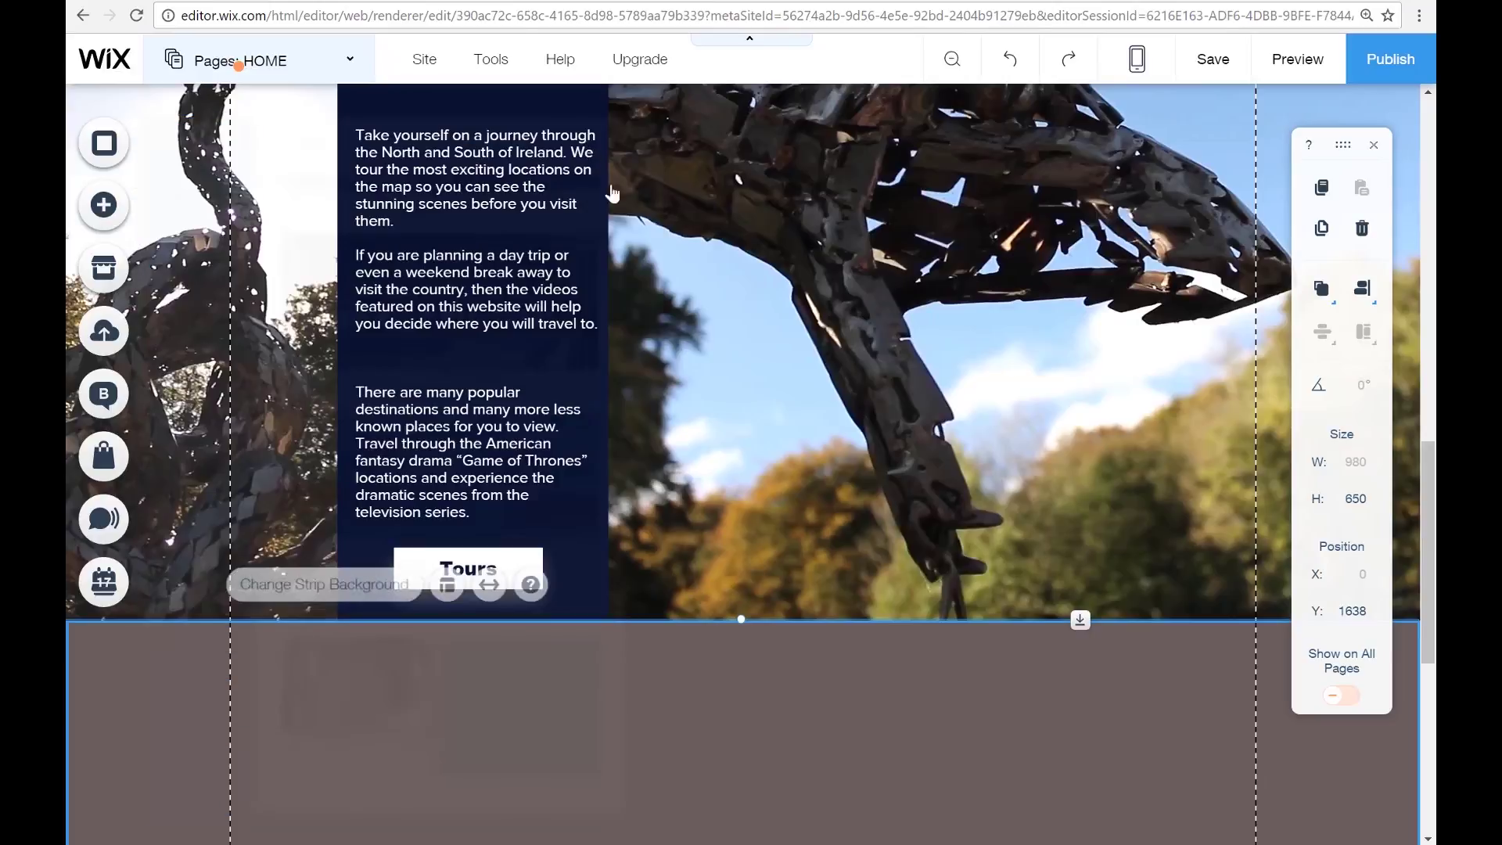
{"action": "scroll", "coordinate": [804, 538], "scroll_direction": "down", "scroll_amount": 3}
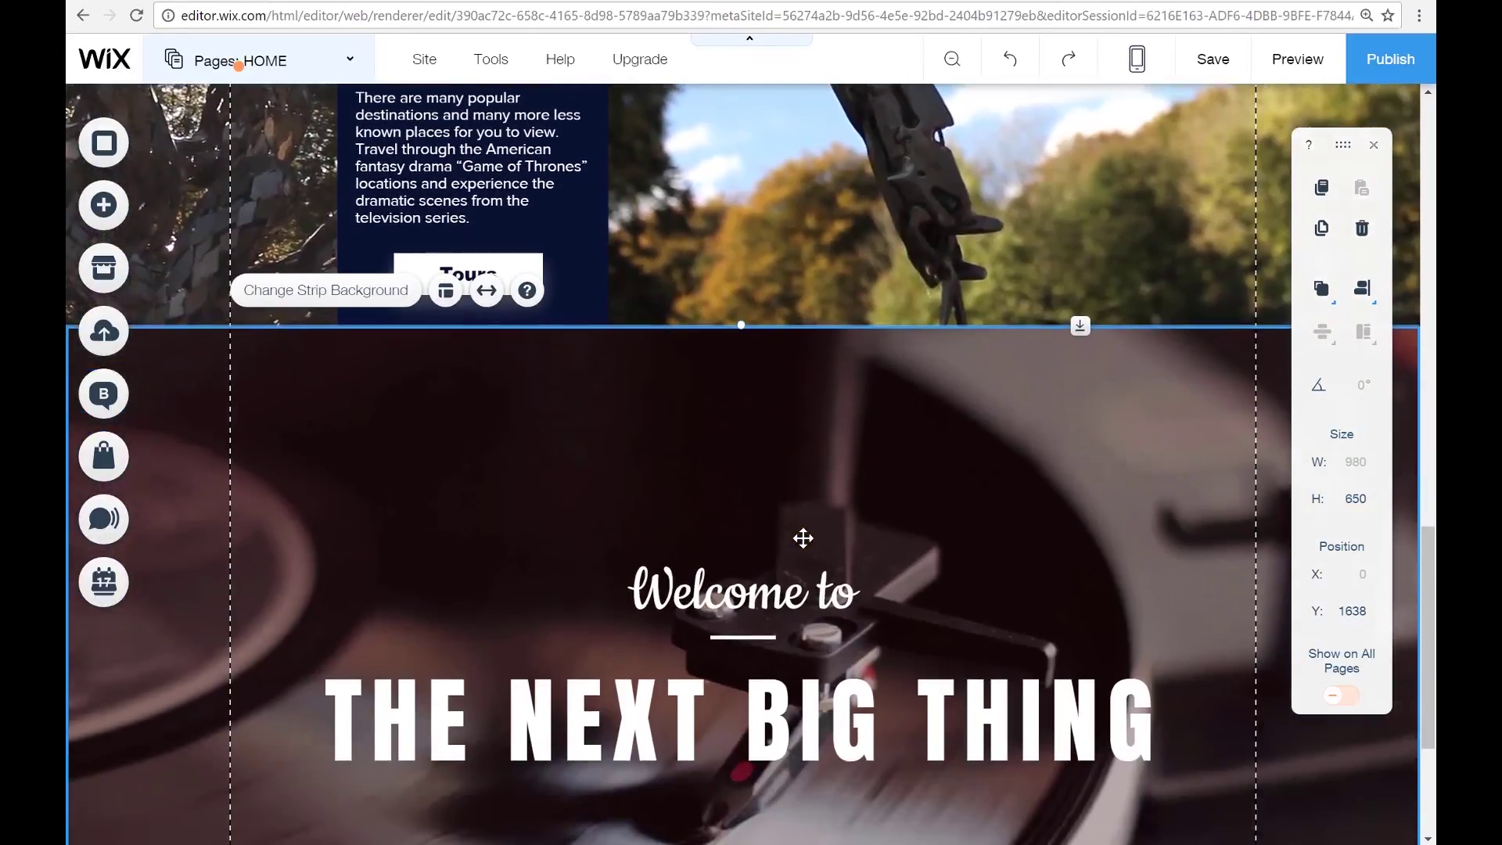
{"action": "scroll", "coordinate": [803, 538], "scroll_direction": "down", "scroll_amount": 3}
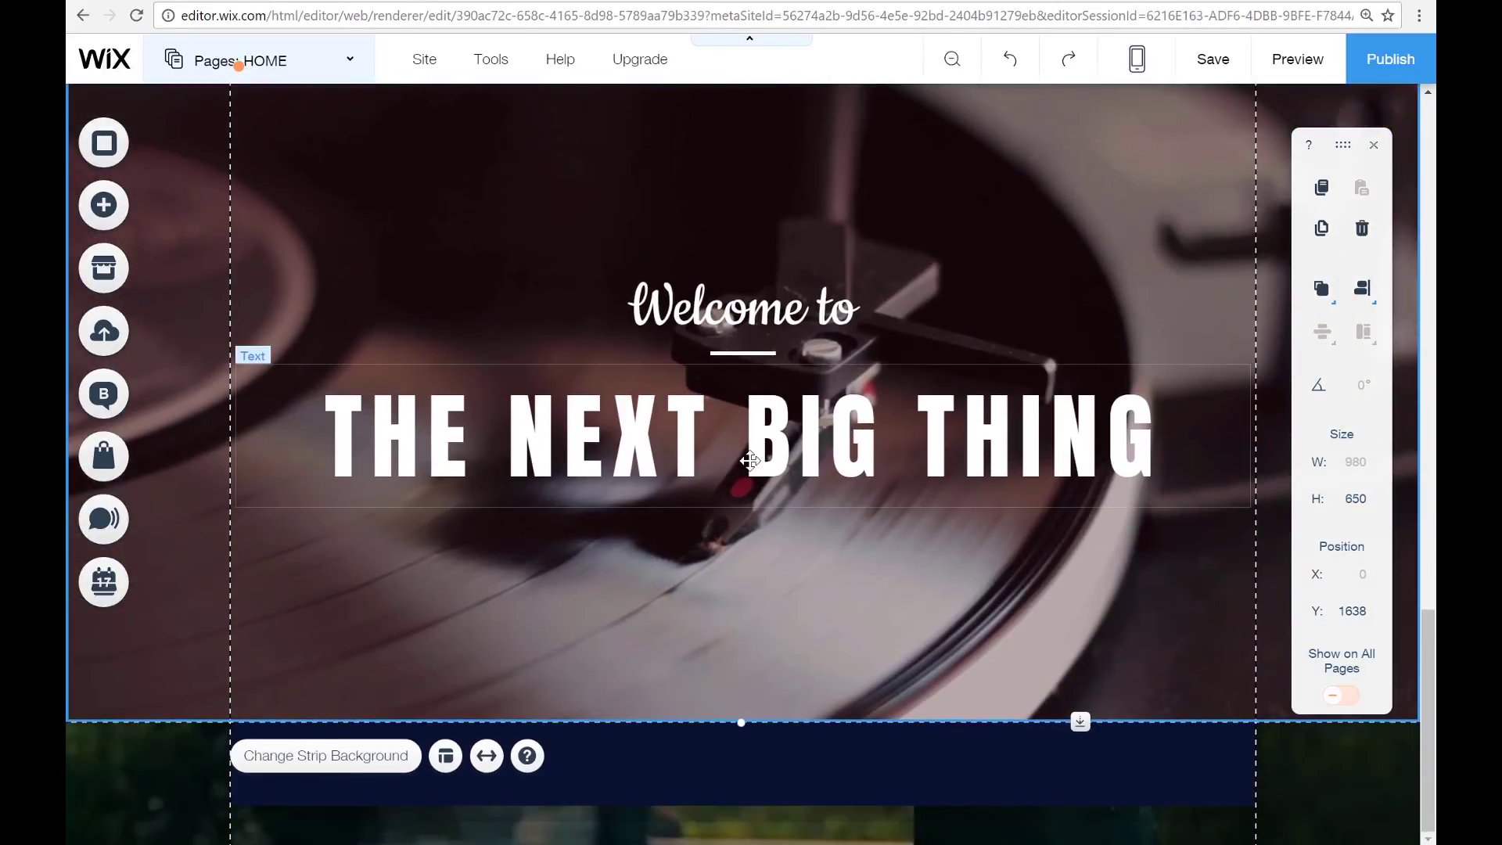
- Replace the strip title "THE NEXT BIG THING" with "Showing Yoy Where You Want To Go"
{"action": "left_click", "coordinate": [750, 461]}
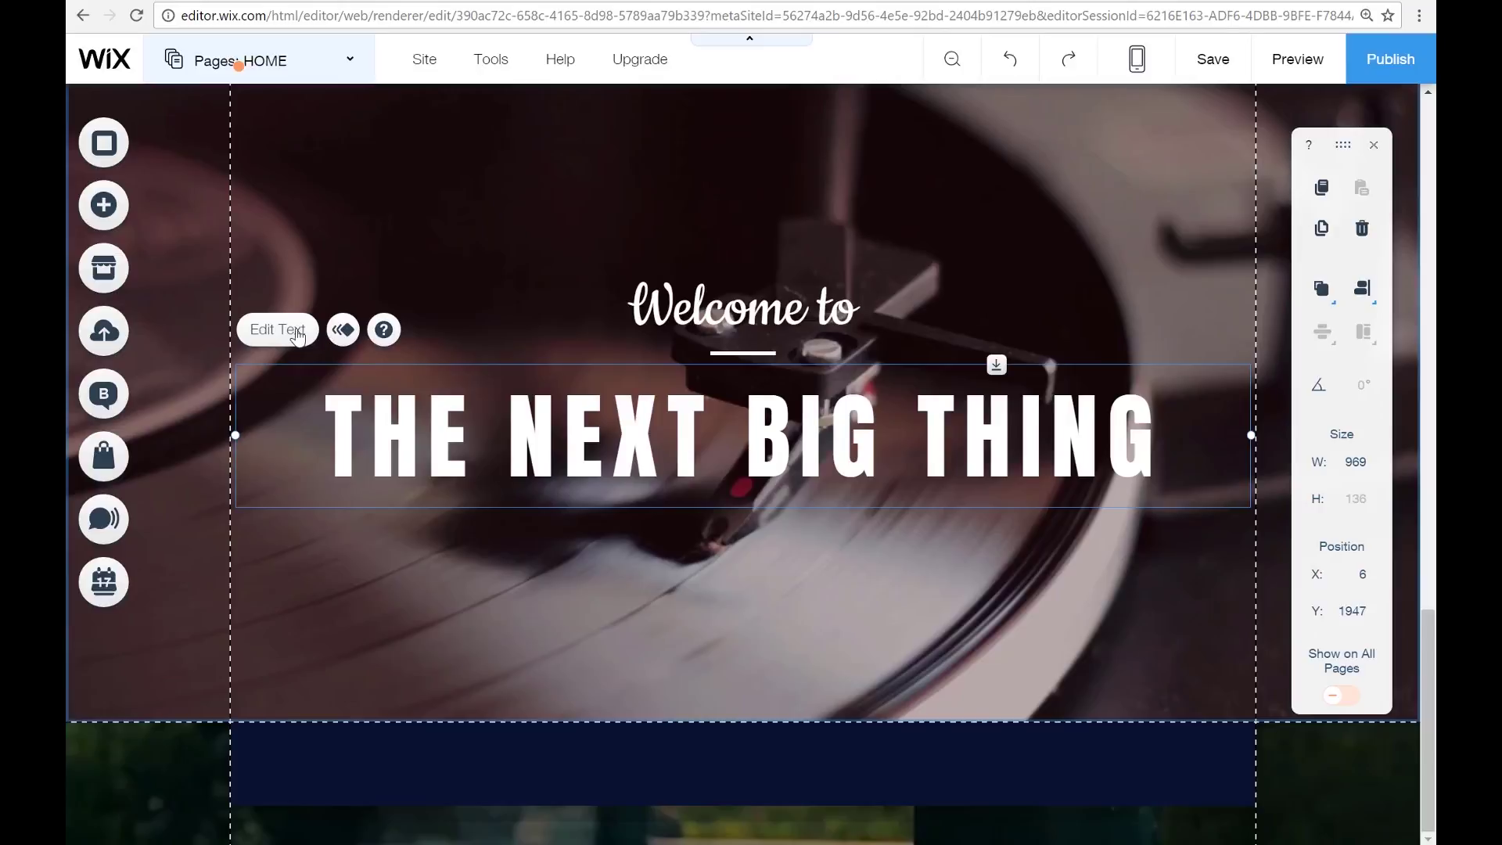
{"action": "double_click", "coordinate": [643, 445]}
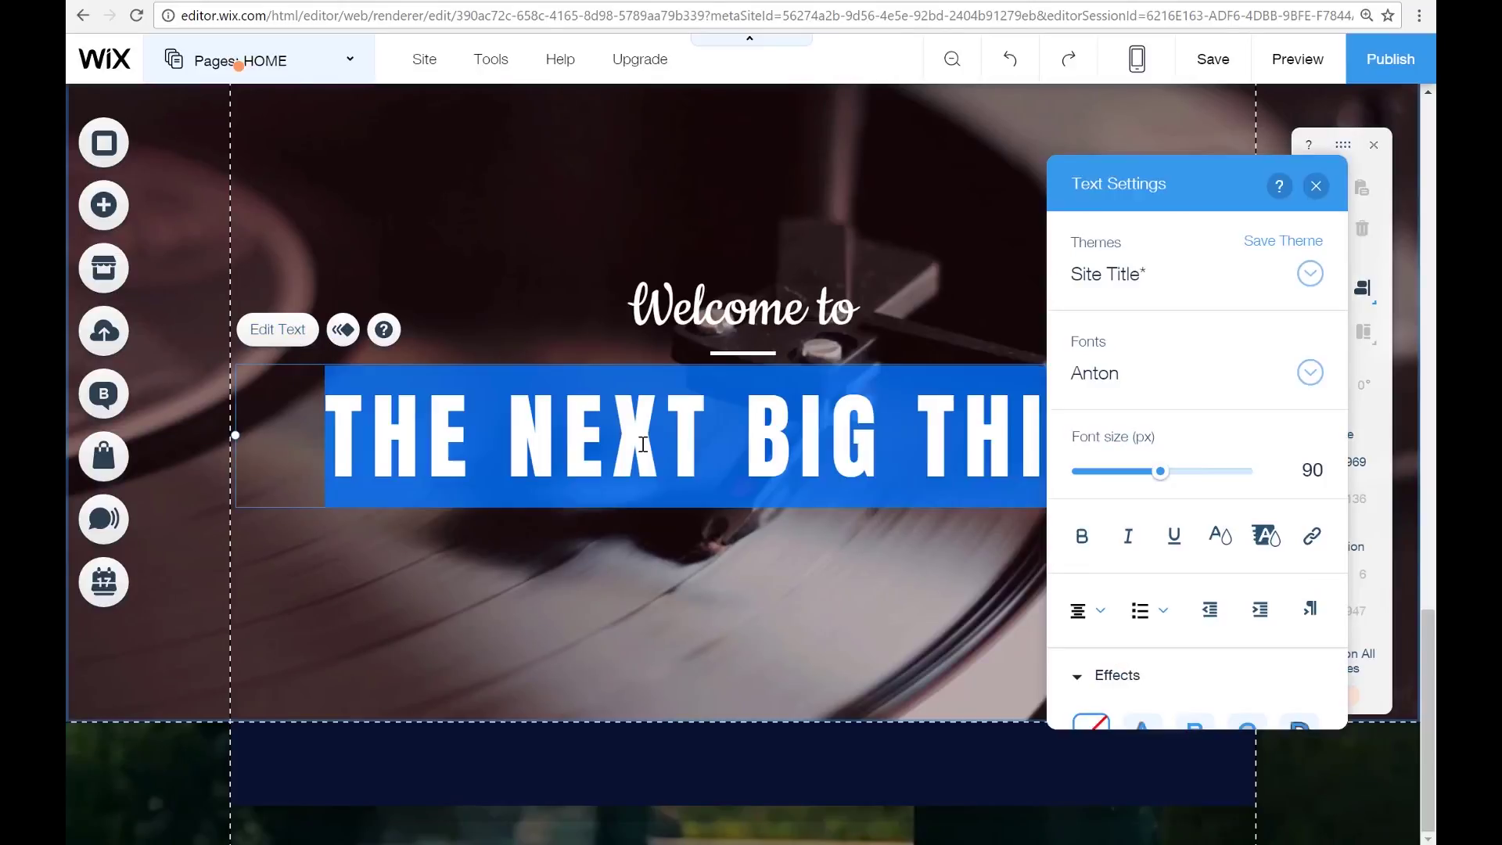
{"action": "type", "text": "S"}
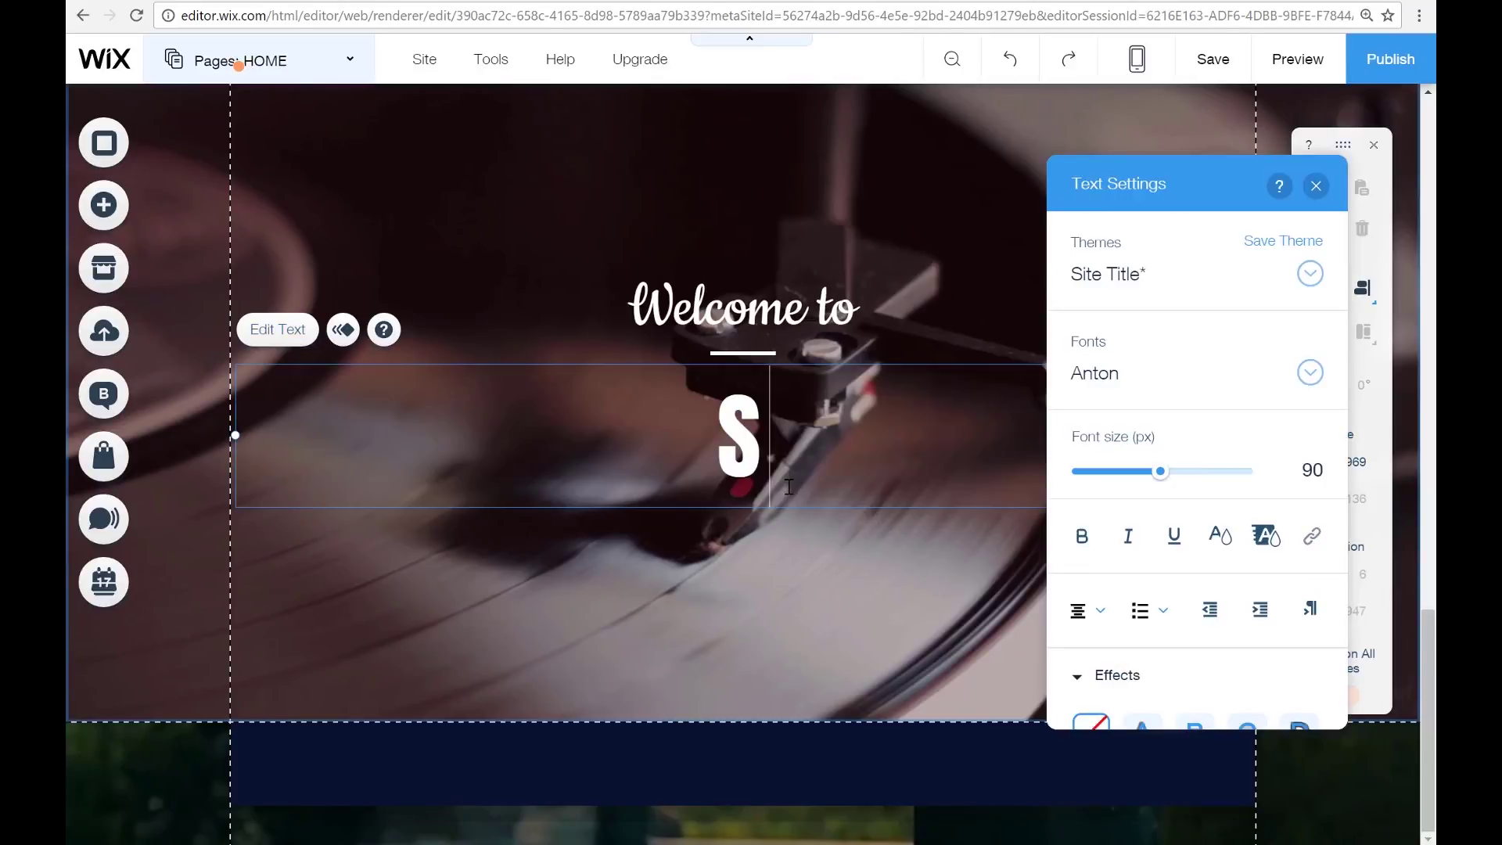
{"action": "type", "text": "howing"}
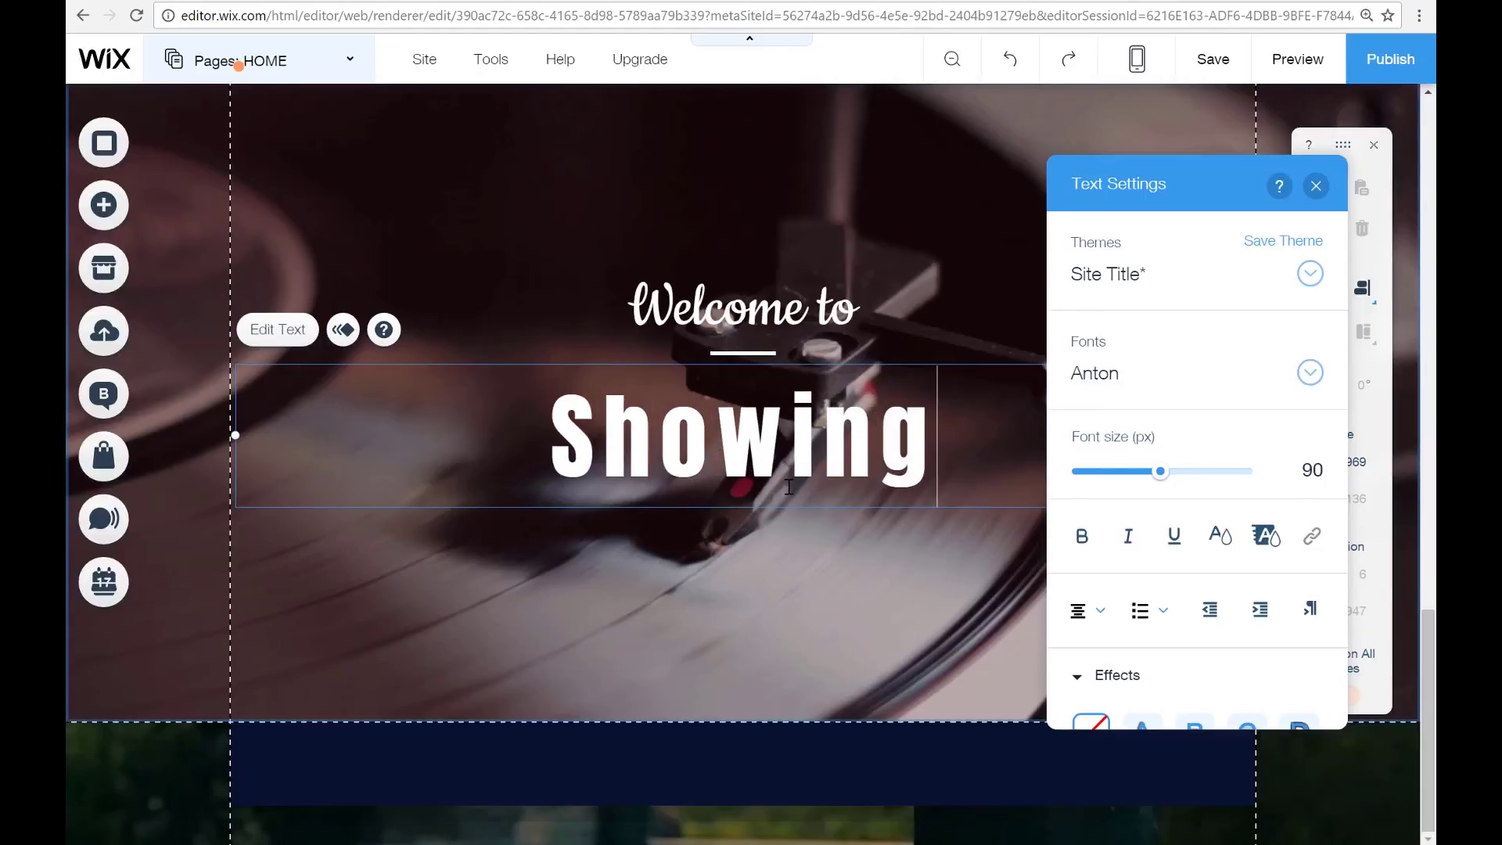
{"action": "type", "text": " Yoy Where You Want To Go"}
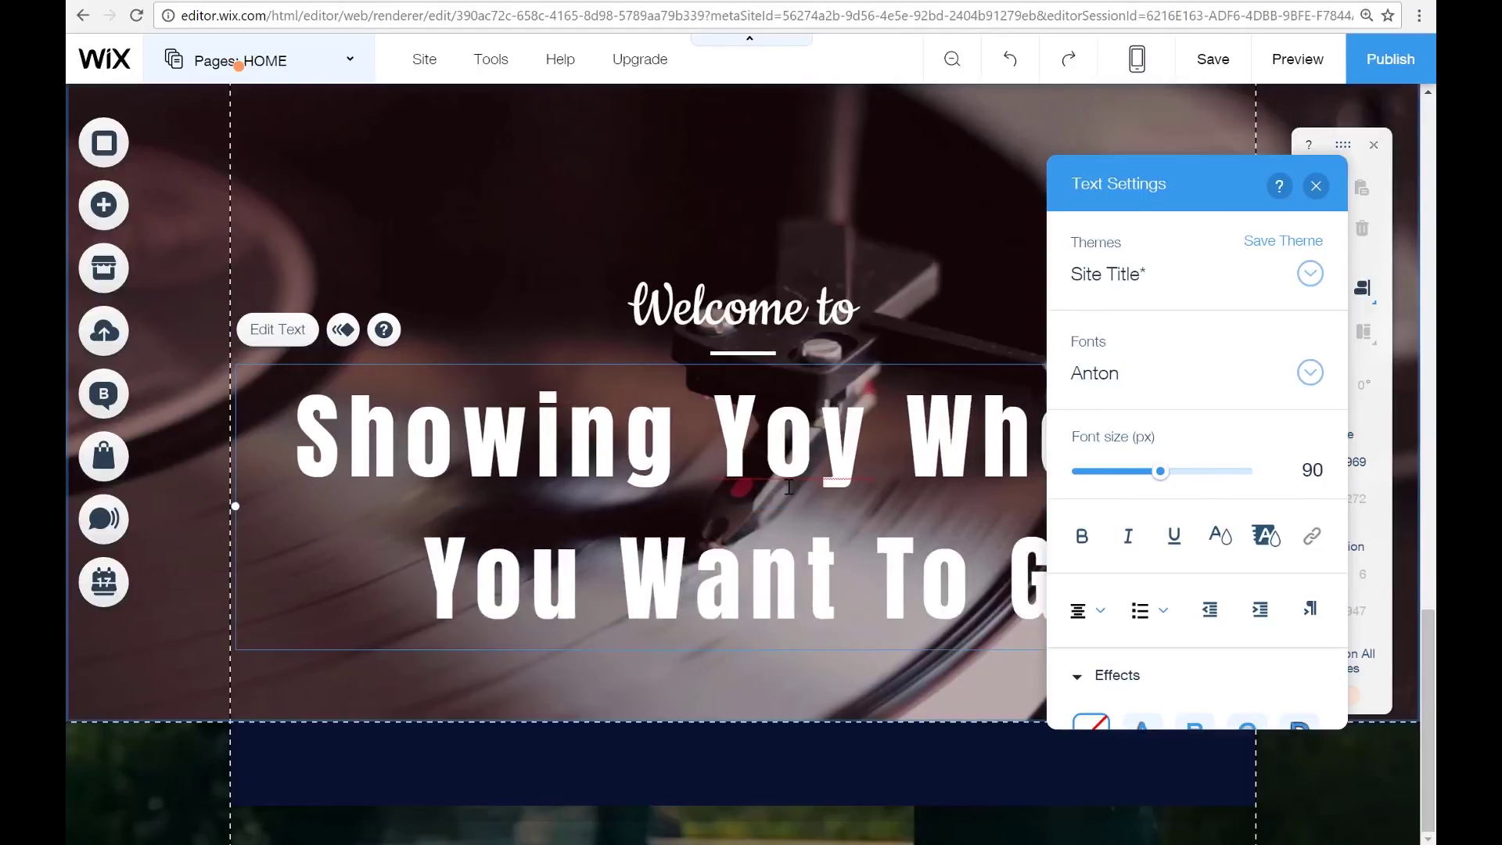
- Format the strip title with the Site Title theme, the Lulo Clean font and a font size of 55 px
{"action": "left_click_drag", "start_coordinate": [1215, 186], "coordinate": [710, 224]}
{"action": "left_click", "coordinate": [806, 312]}
{"action": "left_click", "coordinate": [751, 403]}
{"action": "left_click", "coordinate": [806, 312]}
{"action": "left_click", "coordinate": [748, 263]}
{"action": "left_click", "coordinate": [806, 411]}
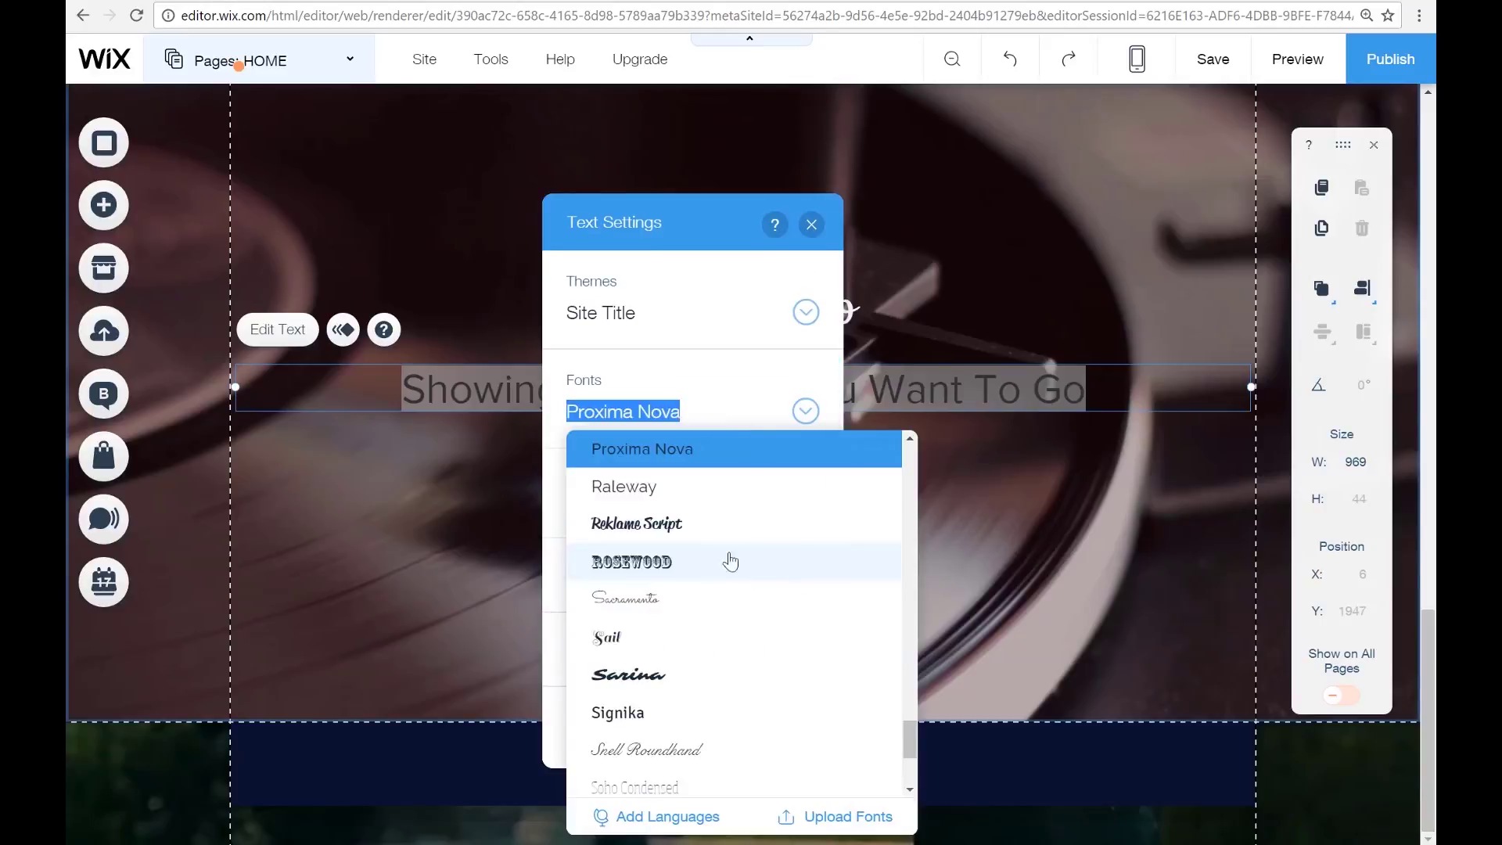
{"action": "left_click_drag", "start_coordinate": [907, 747], "coordinate": [896, 629]}
{"action": "left_click", "coordinate": [680, 771]}
{"action": "double_click", "coordinate": [808, 510]}
{"action": "type", "text": "55"}
{"action": "scroll", "coordinate": [810, 561], "scroll_direction": "down", "scroll_amount": 1}
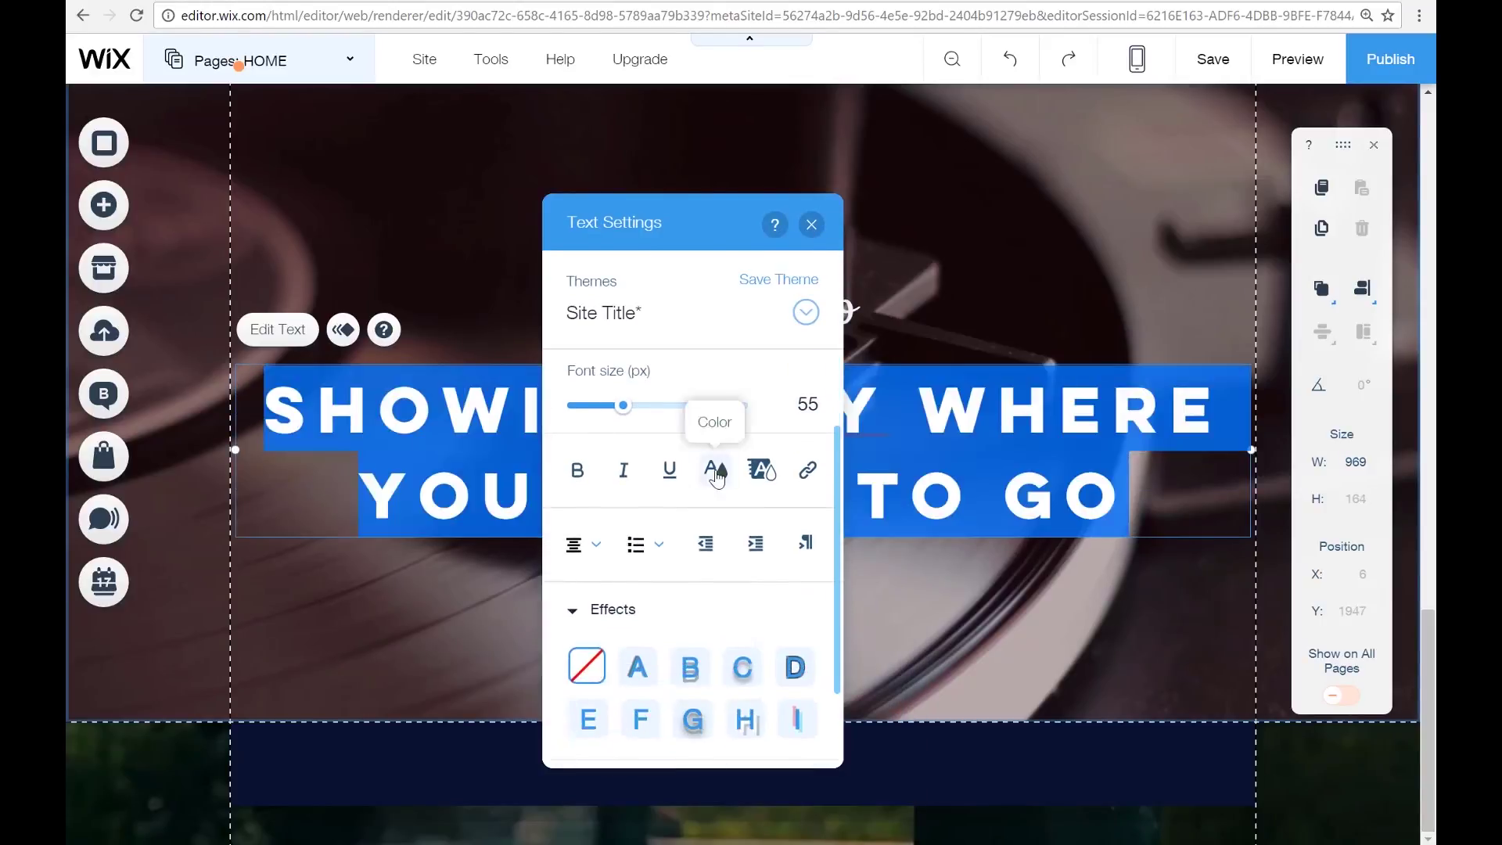
- Color the strip title pale lavender and apply a shadow text effect
{"action": "left_click", "coordinate": [716, 471]}
{"action": "left_click", "coordinate": [597, 381]}
{"action": "left_click", "coordinate": [761, 470]}
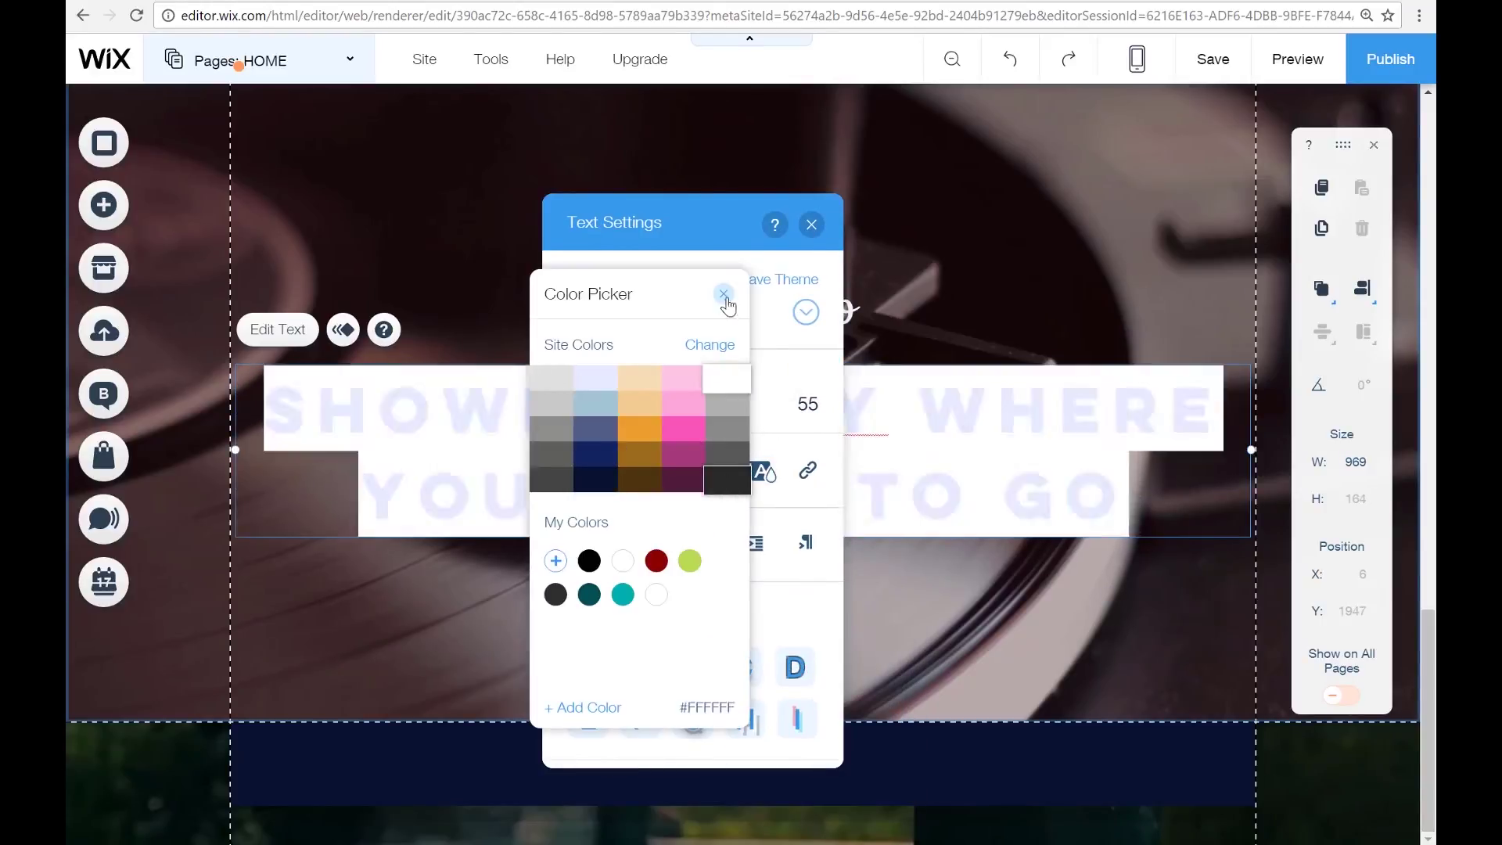
{"action": "left_click", "coordinate": [725, 295]}
{"action": "left_click", "coordinate": [637, 667]}
{"action": "left_click", "coordinate": [811, 224]}
- Change the "Welcome to" text above the title to "Visual Tour Ireland"
{"action": "left_click", "coordinate": [955, 266]}
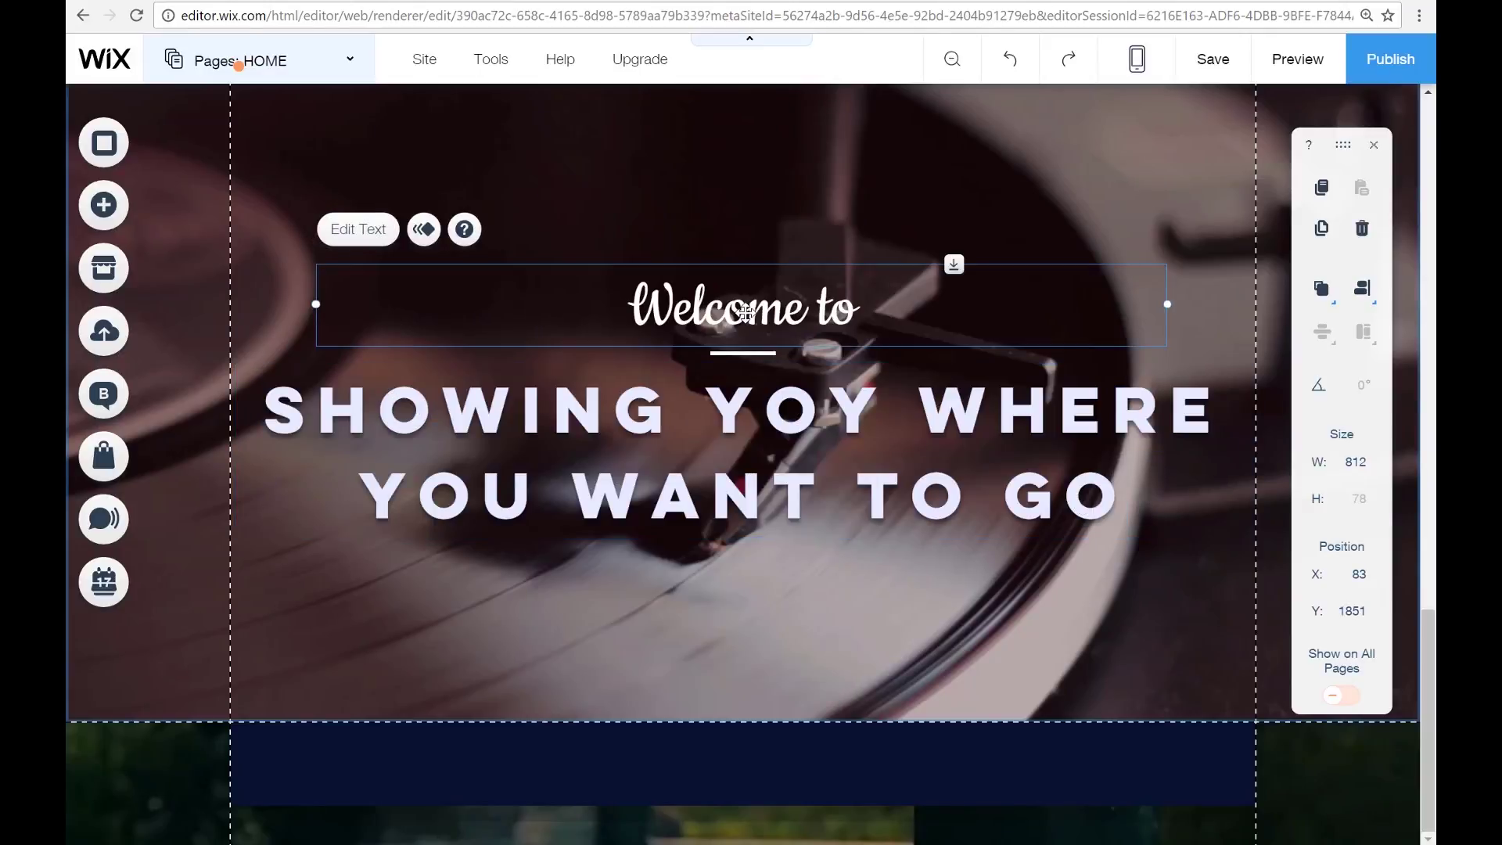
{"action": "left_click", "coordinate": [358, 230]}
{"action": "type", "text": "Visual Tour Ireland"}
{"action": "left_click", "coordinate": [1316, 186]}
- Correct the misspelled "Yoy" in the strip title to "You"
{"action": "left_click", "coordinate": [939, 415]}
{"action": "left_click", "coordinate": [278, 329]}
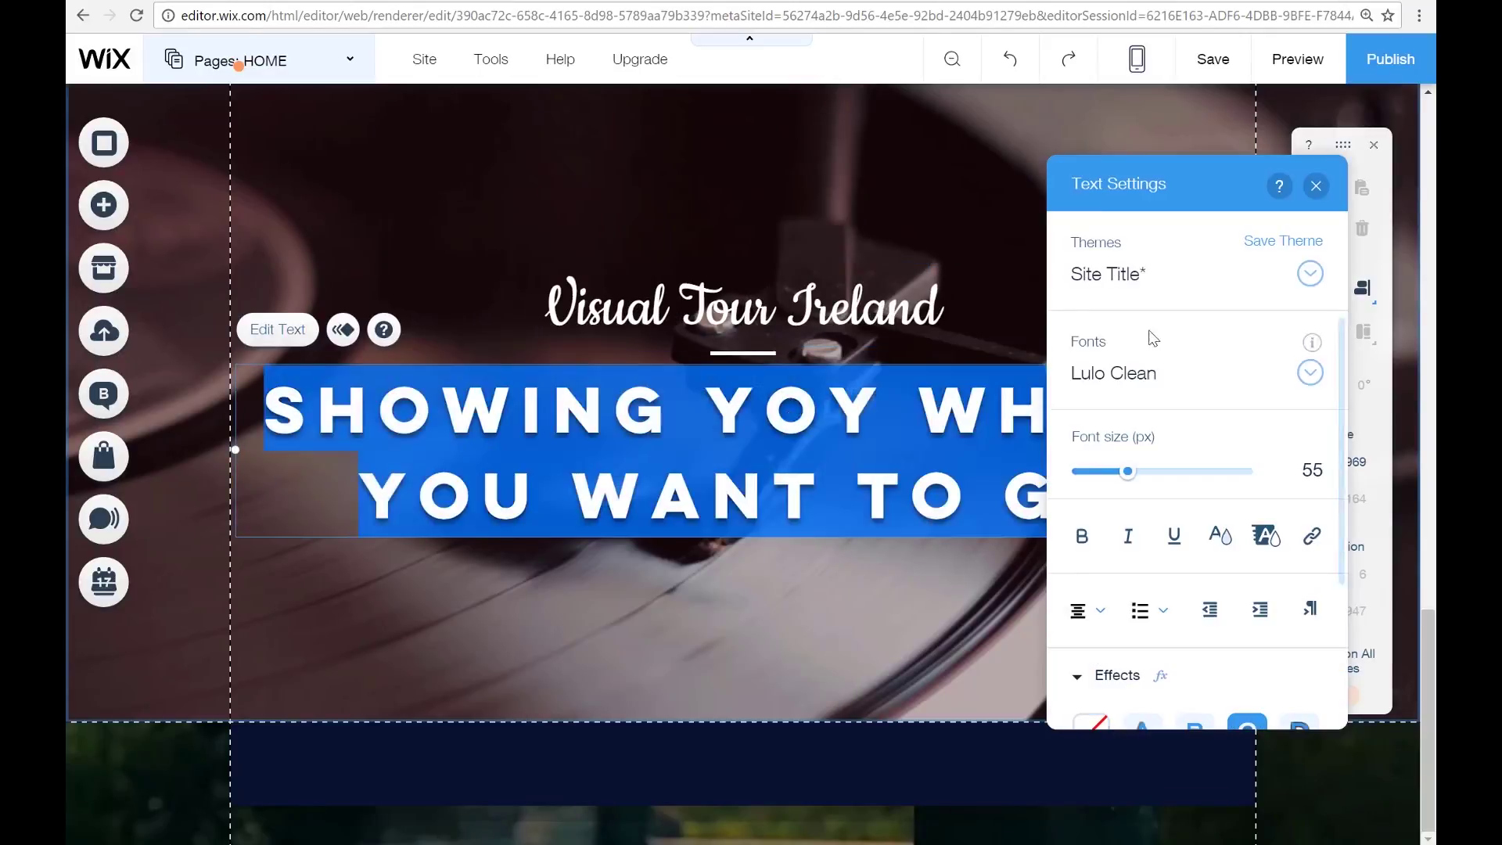
{"action": "left_click", "coordinate": [876, 413]}
{"action": "key", "text": "BackSpace"}
{"action": "type", "text": "U"}
{"action": "left_click", "coordinate": [1316, 187]}
- Replace the strip's record-player background with the image of iron bars and a rocky coast from the image library, and preview it
{"action": "left_click", "coordinate": [1040, 223]}
{"action": "left_click", "coordinate": [1111, 181]}
{"action": "left_click", "coordinate": [1220, 365]}
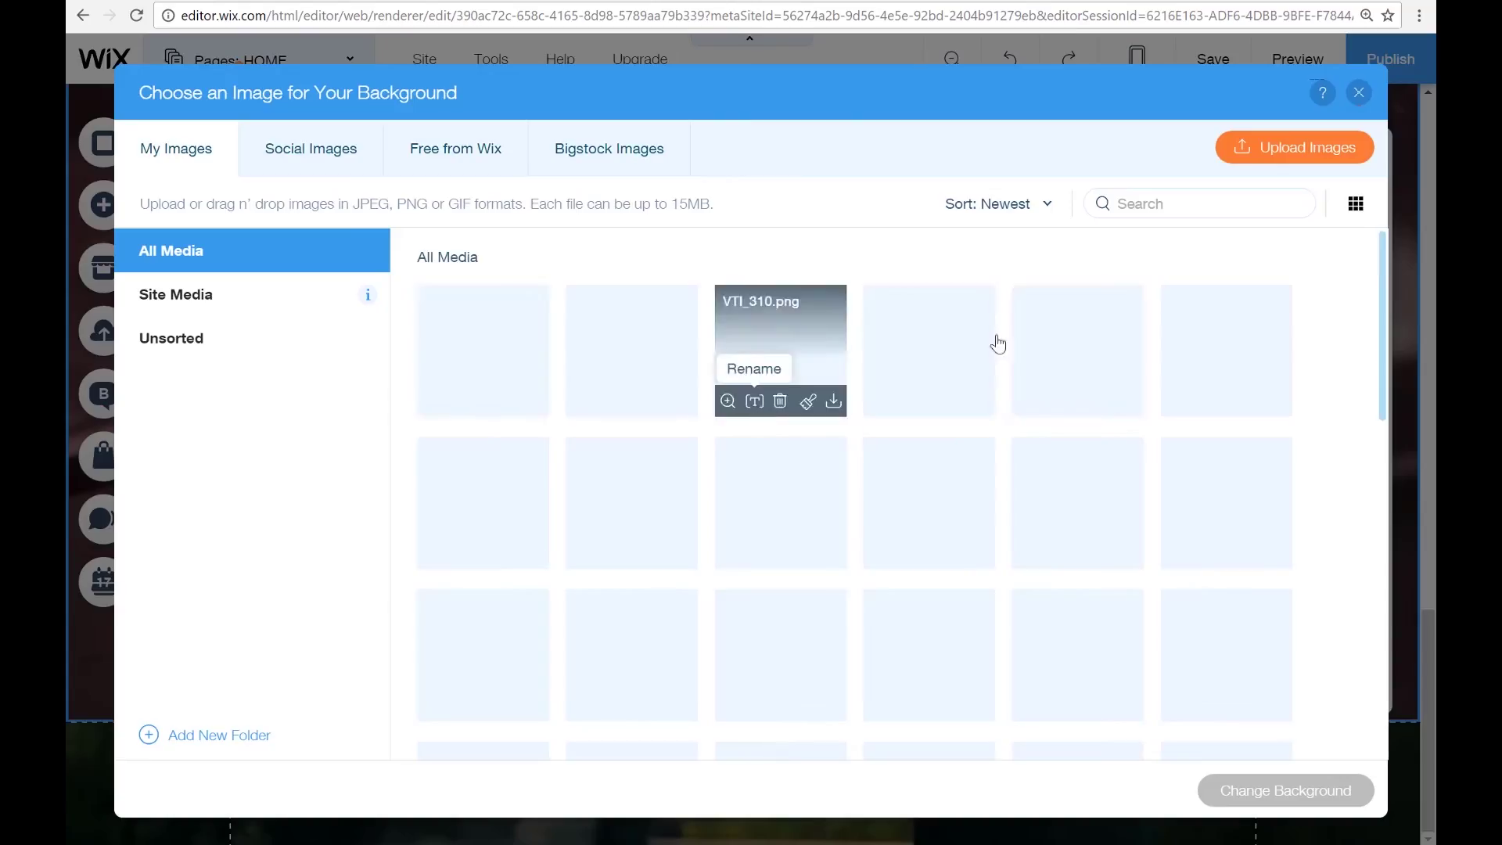
{"action": "scroll", "coordinate": [1314, 412], "scroll_direction": "down", "scroll_amount": 4}
{"action": "left_click", "coordinate": [1229, 303]}
{"action": "left_click", "coordinate": [1286, 790]}
{"action": "left_click", "coordinate": [1341, 180]}
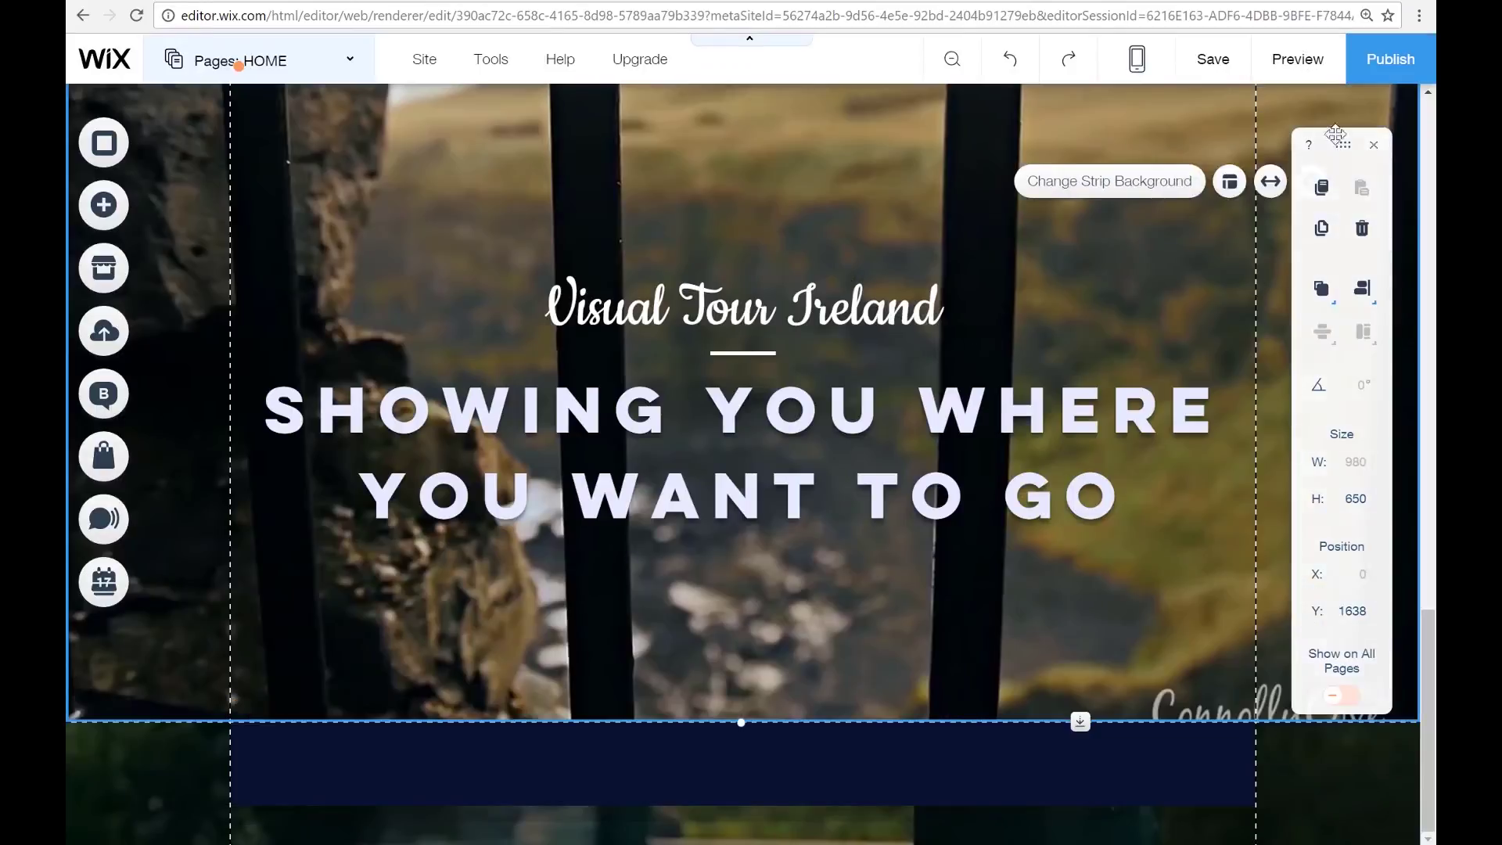
{"action": "left_click", "coordinate": [1297, 59]}
{"action": "left_click", "coordinate": [1331, 66]}
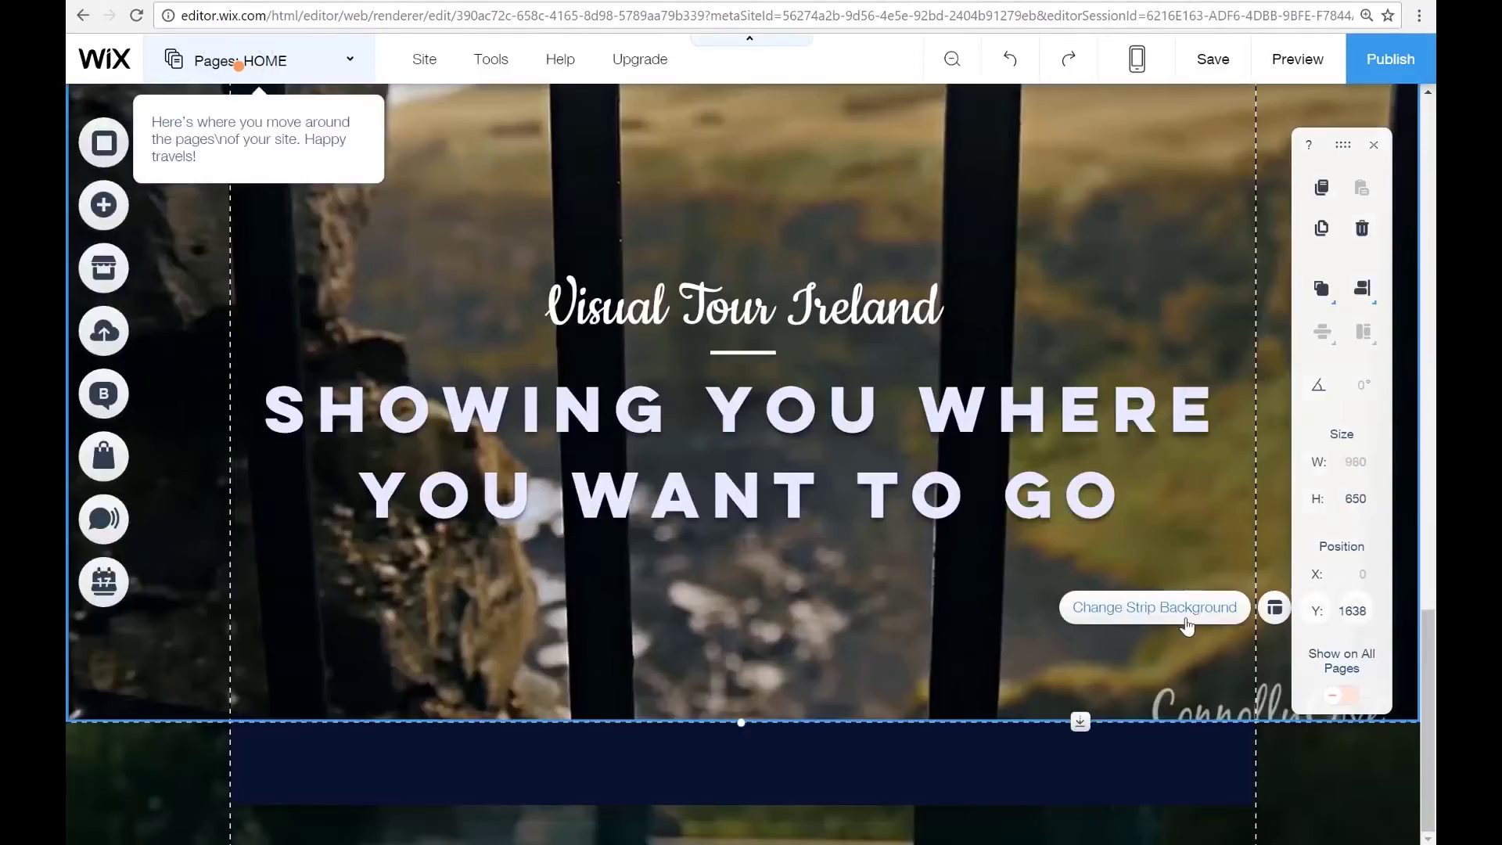
- Apply the Zoom-In scroll effect to the strip's background image
{"action": "left_click", "coordinate": [1185, 614]}
{"action": "left_click", "coordinate": [1284, 301]}
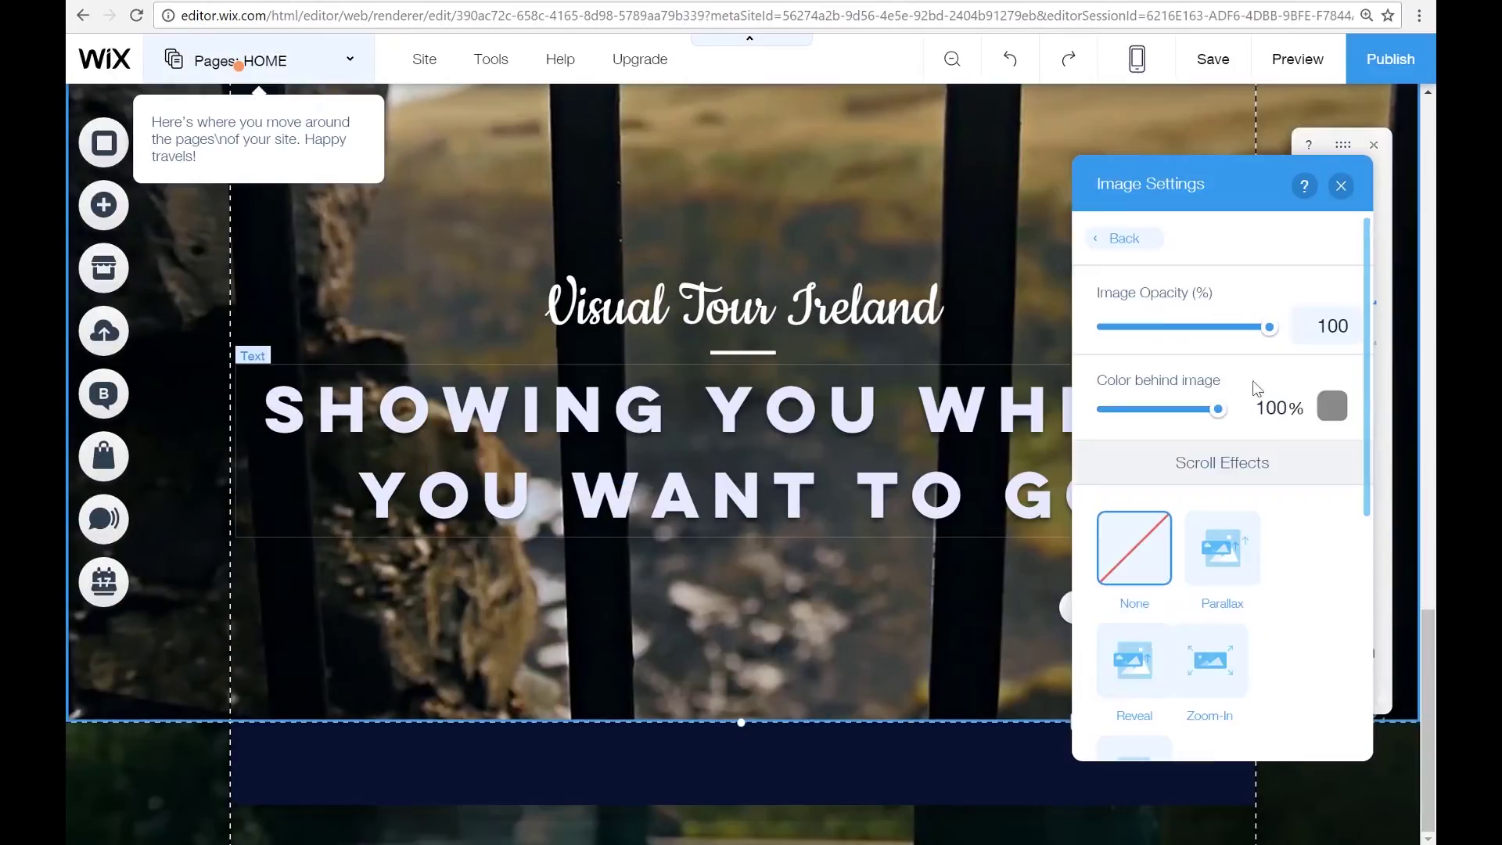
{"action": "left_click", "coordinate": [1210, 669]}
- Preview the page to examine the strip's scroll effect and return to the editor
{"action": "left_click", "coordinate": [1297, 60]}
{"action": "scroll", "coordinate": [1072, 297], "scroll_direction": "up", "scroll_amount": 15}
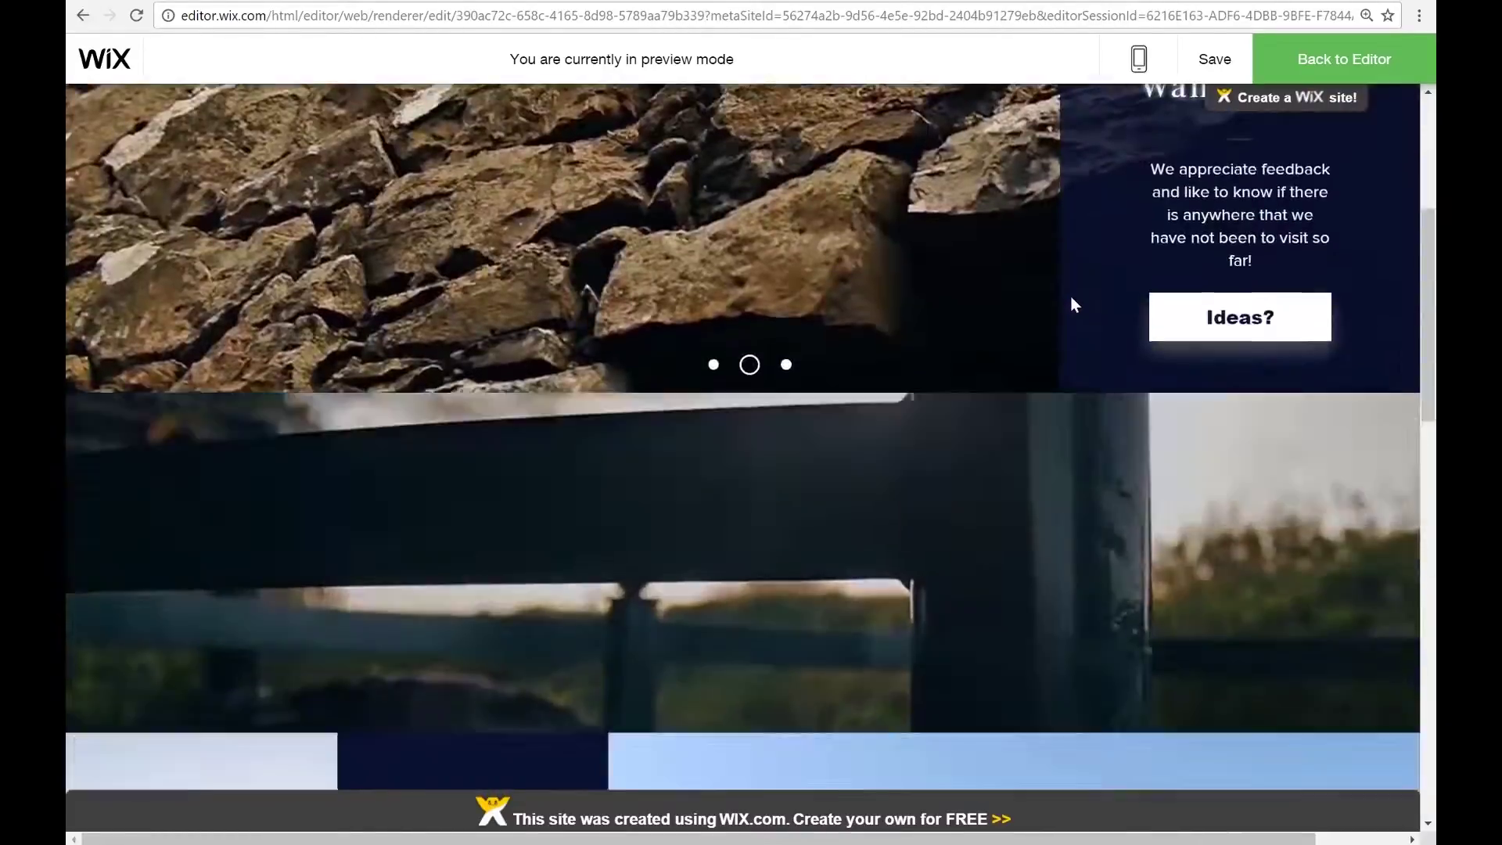
{"action": "scroll", "coordinate": [1071, 295], "scroll_direction": "down", "scroll_amount": 15}
{"action": "scroll", "coordinate": [1070, 297], "scroll_direction": "up", "scroll_amount": 8}
{"action": "scroll", "coordinate": [1072, 303], "scroll_direction": "down", "scroll_amount": 8}
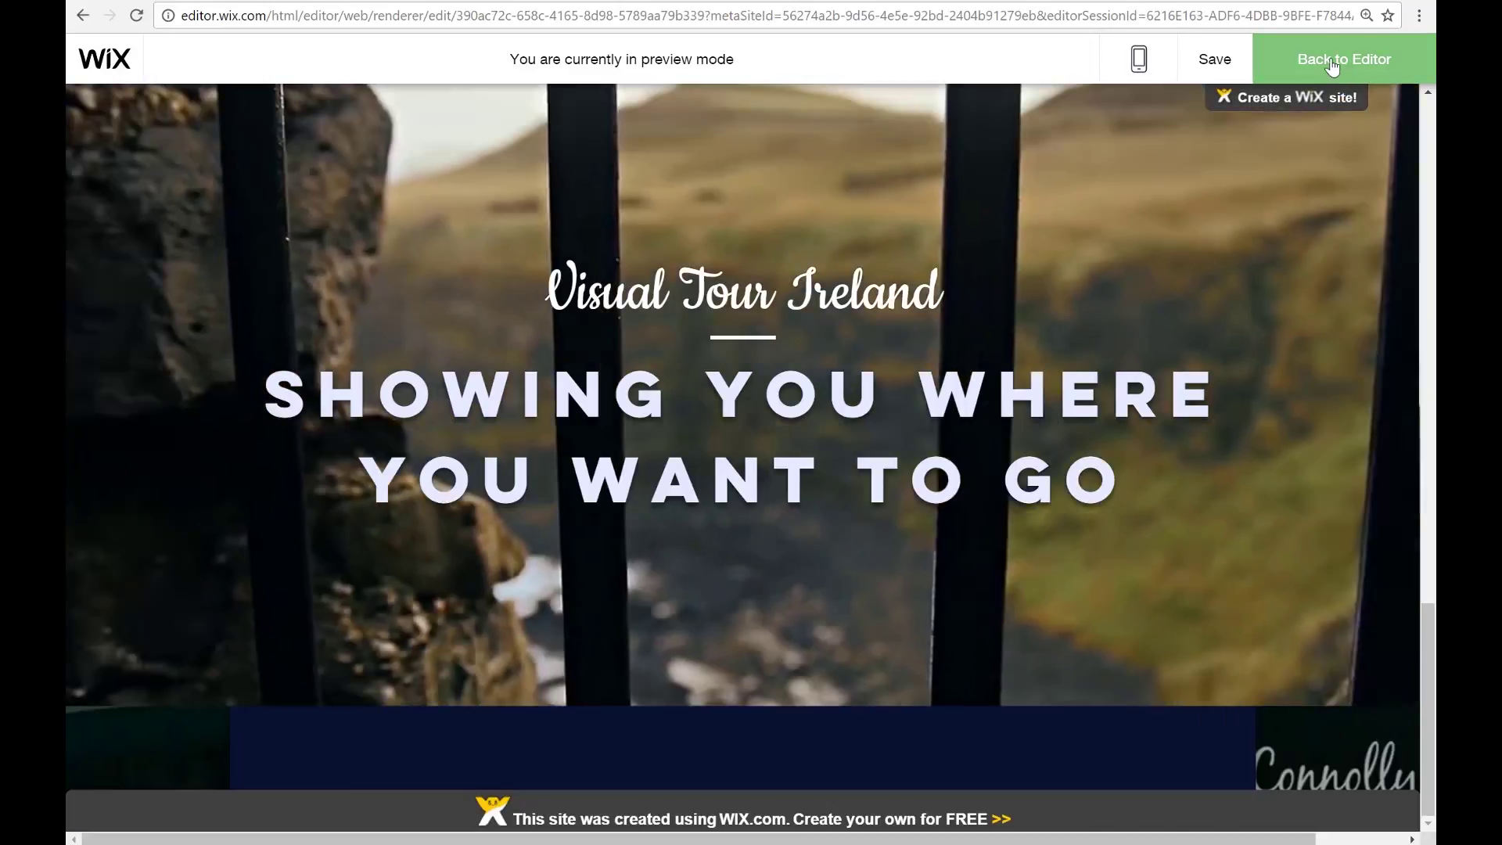
{"action": "left_click", "coordinate": [1332, 67]}
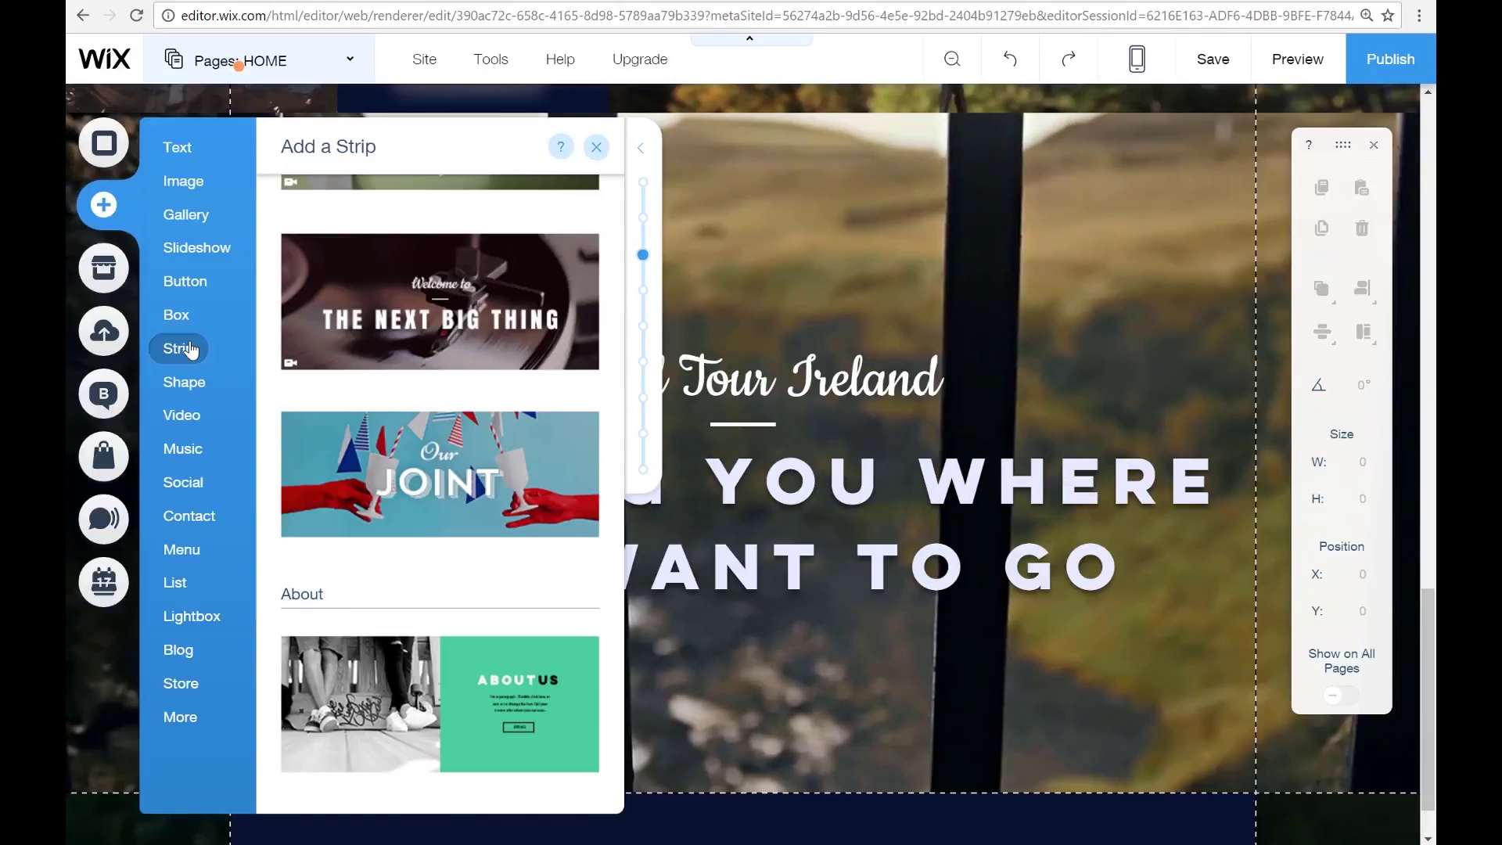
- Add the two-column About Us strip with the green text column below the Visual Tour Ireland strip
{"action": "scroll", "coordinate": [479, 673], "scroll_direction": "down", "scroll_amount": 5}
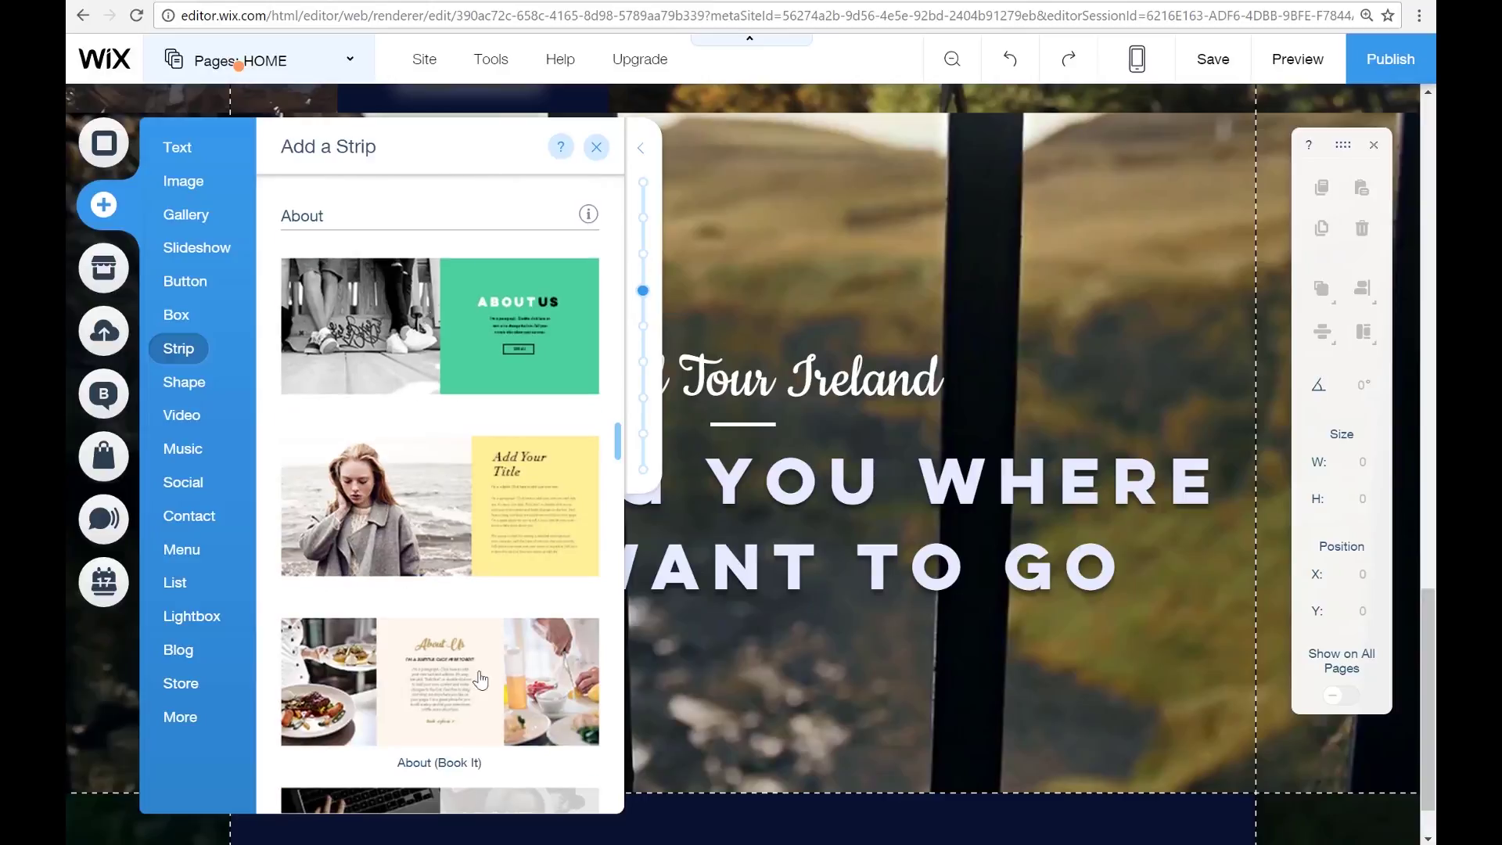
{"action": "left_click_drag", "start_coordinate": [450, 330], "coordinate": [800, 425]}
{"action": "left_click", "coordinate": [800, 425]}
{"action": "scroll", "coordinate": [800, 426], "scroll_direction": "down", "scroll_amount": 2}
- Change the green background of column 2 to white
{"action": "left_click", "coordinate": [1037, 252]}
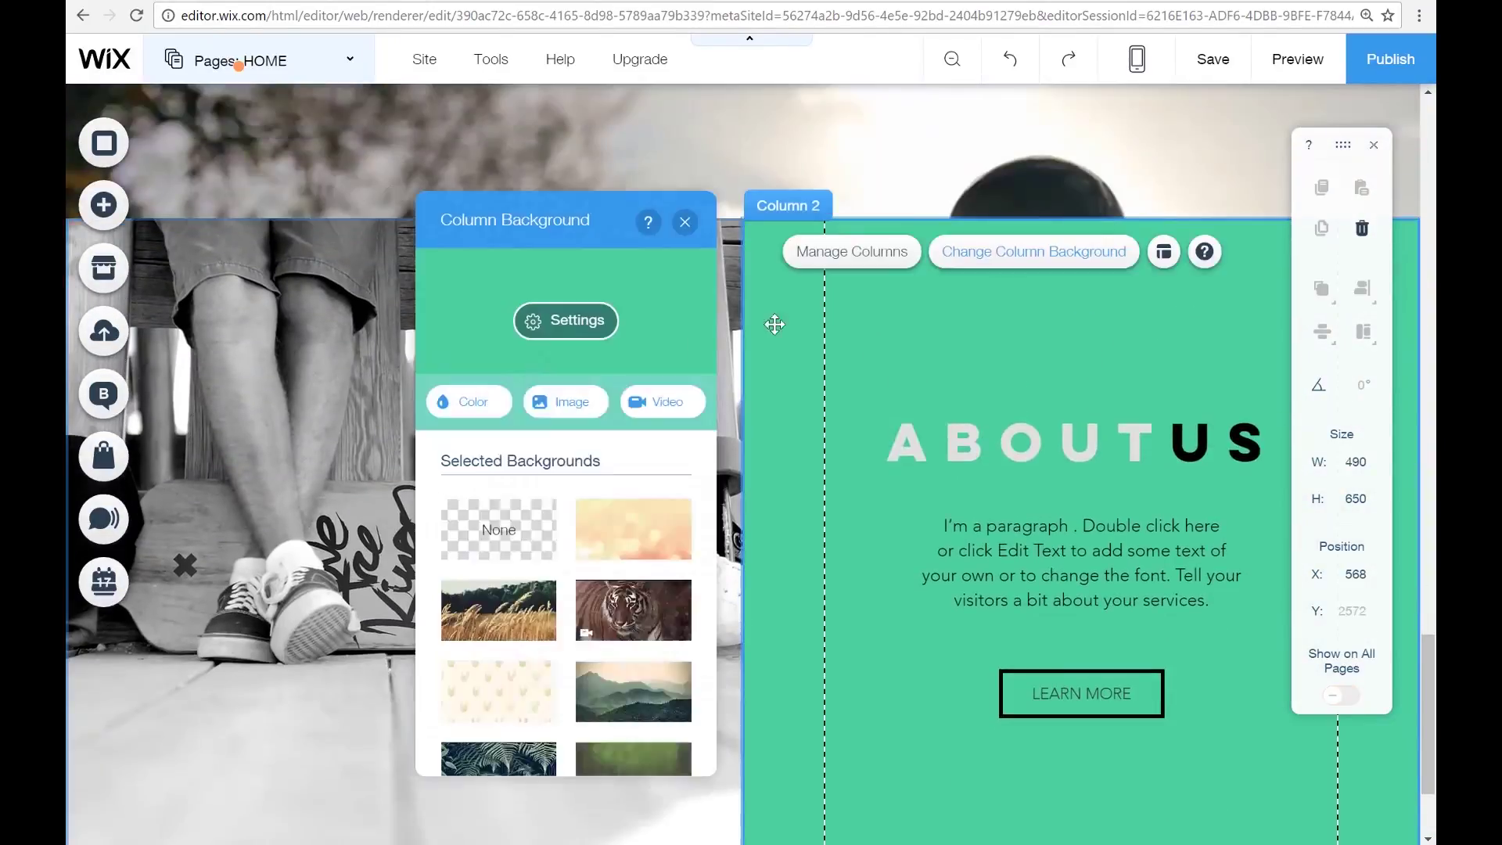
{"action": "left_click", "coordinate": [466, 402]}
{"action": "left_click", "coordinate": [685, 224]}
- Replace the column's ABOUT US title with "SERVICES WE OFFER" on three lines
{"action": "double_click", "coordinate": [1079, 440]}
{"action": "left_click_drag", "start_coordinate": [1166, 438], "coordinate": [1060, 436]}
{"action": "type", "text": "SERVICES"}
{"action": "key", "text": "Return"}
{"action": "type", "text": "OFFER"}
- Color the title's word WE dark navy and the word OFFER slate blue
{"action": "left_click", "coordinate": [685, 550]}
{"action": "left_click", "coordinate": [694, 423]}
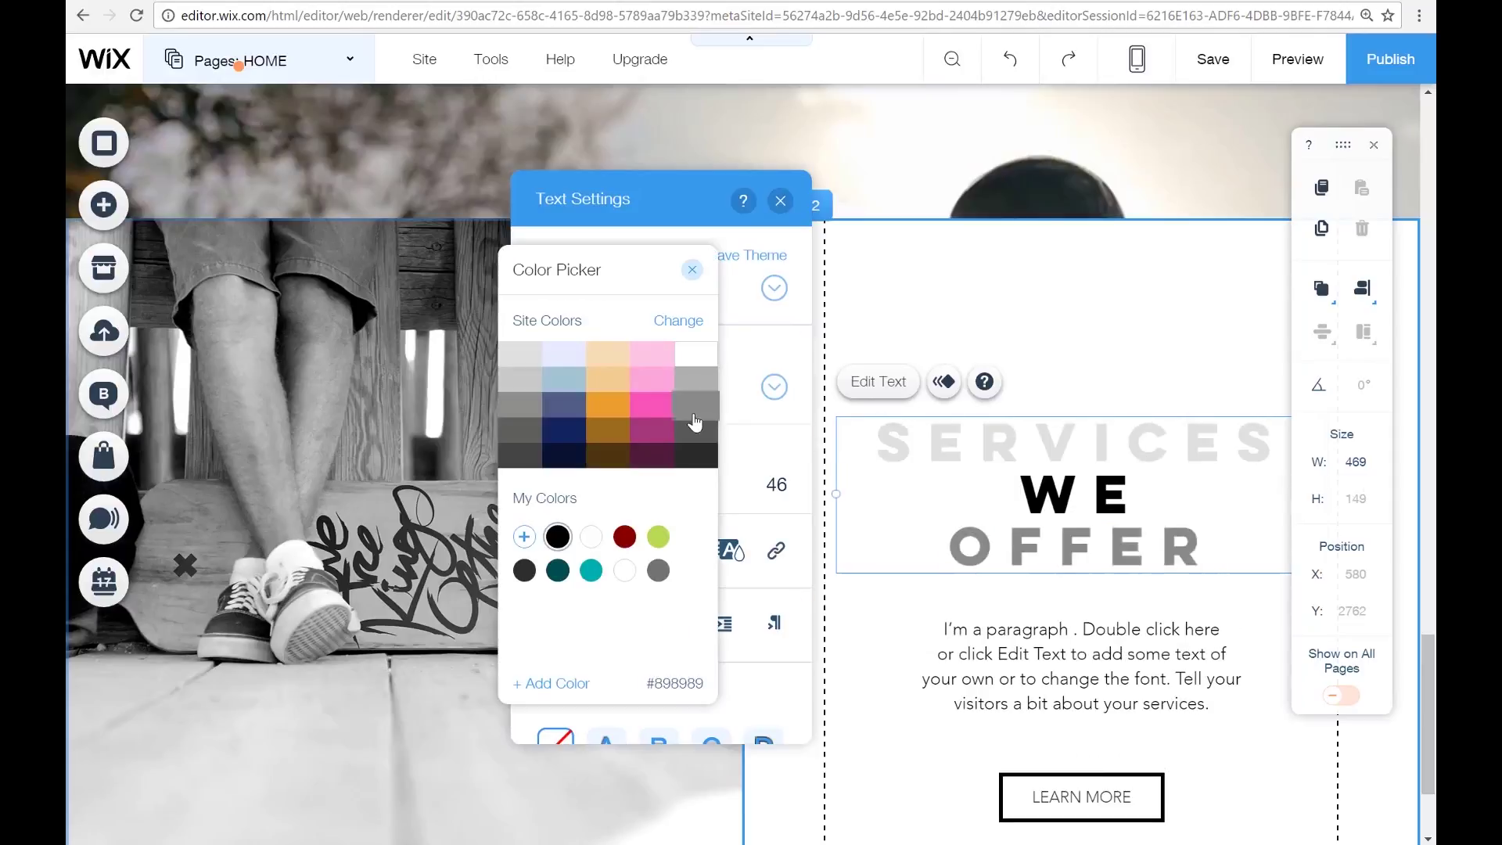
{"action": "left_click", "coordinate": [607, 379]}
{"action": "left_click", "coordinate": [564, 354]}
{"action": "double_click", "coordinate": [1023, 545]}
{"action": "left_click", "coordinate": [684, 550]}
{"action": "left_click", "coordinate": [607, 423]}
- Color the word SERVICES slate blue and move the title up near the top of the column
{"action": "double_click", "coordinate": [1025, 444]}
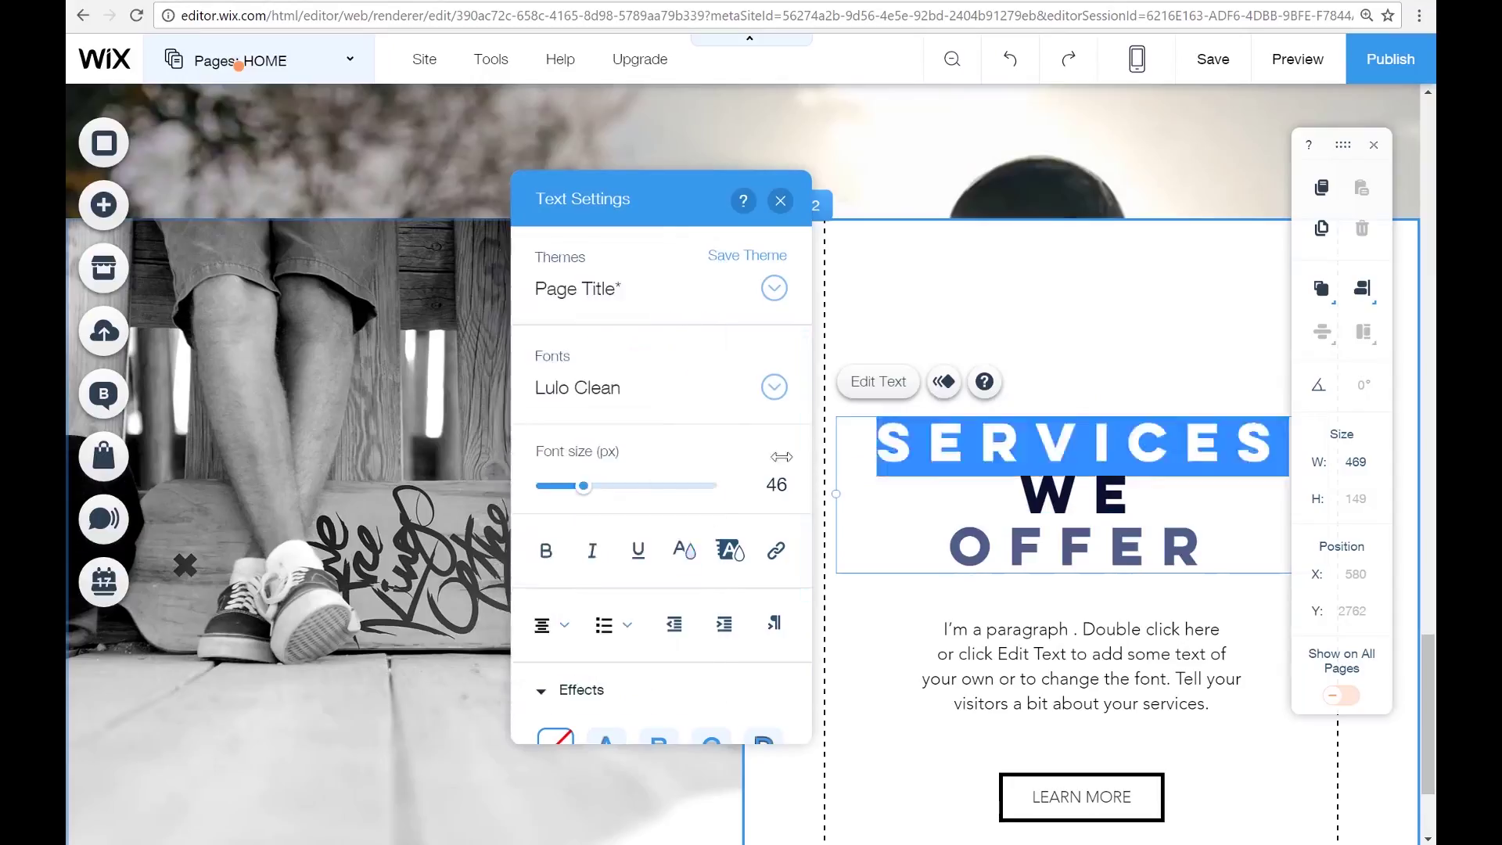
{"action": "left_click", "coordinate": [685, 550]}
{"action": "left_click", "coordinate": [607, 422]}
{"action": "left_click", "coordinate": [780, 201]}
{"action": "left_click_drag", "start_coordinate": [1113, 487], "coordinate": [1111, 347]}
- Replace the column's placeholder paragraph with the services text starting "Feel like you need a video to promote products" and move it up beneath the title
{"action": "left_click", "coordinate": [1059, 662]}
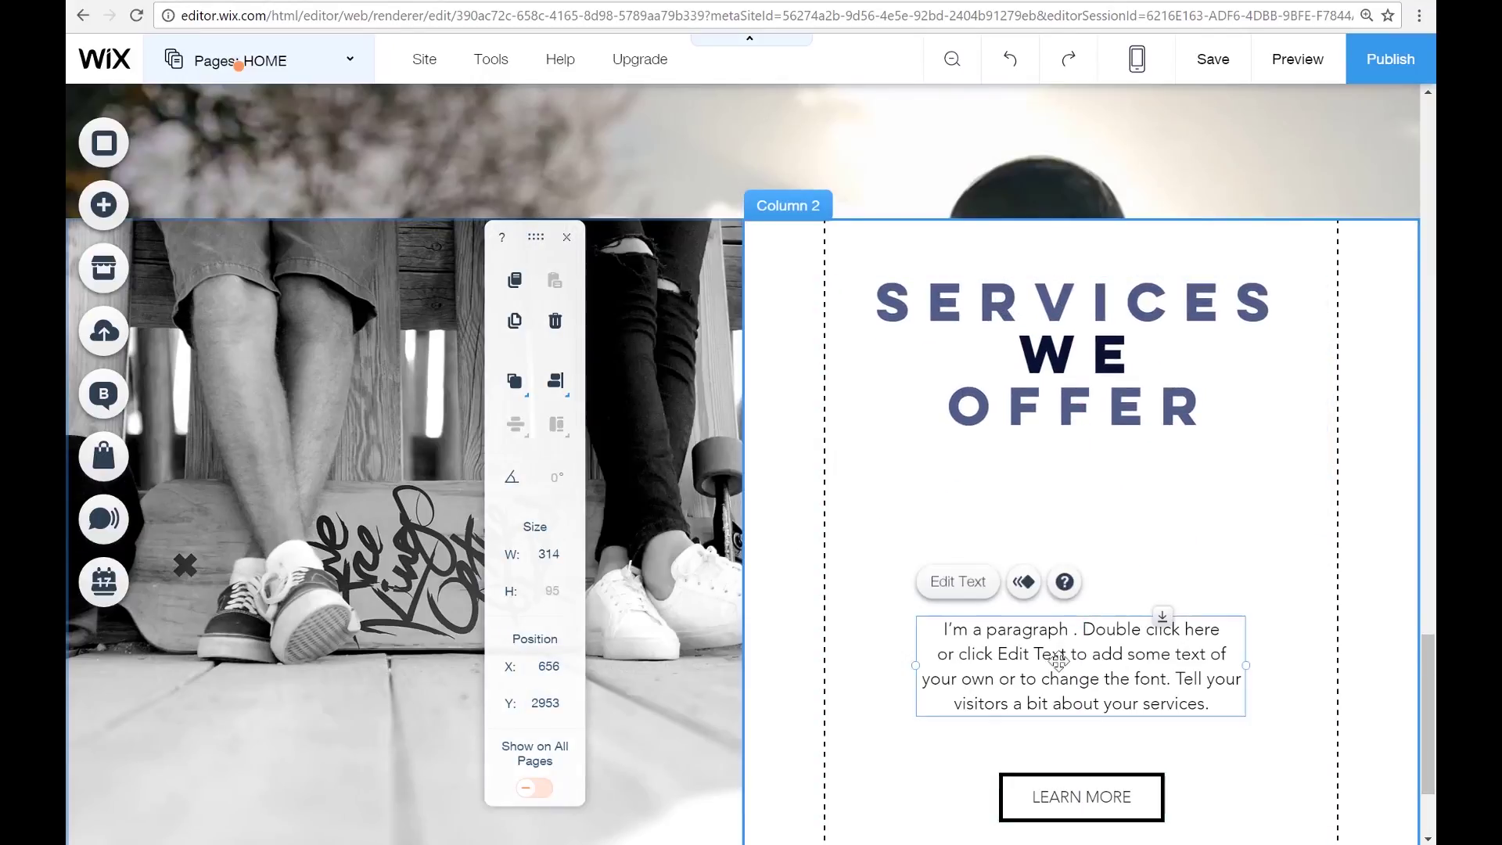
{"action": "key", "text": "alt+Tab"}
{"action": "key", "text": "alt+Tab"}
{"action": "double_click", "coordinate": [1140, 637]}
{"action": "type", "text": "Feel like you need a video to promote products, services that your company offer or for whatever reason it is, simply click the button below and drop us an email."}
{"action": "left_click", "coordinate": [861, 201]}
{"action": "left_click_drag", "start_coordinate": [1127, 637], "coordinate": [1127, 518]}
- Move the LEARN MORE button up below the paragraph and change its text to "Contact Us"
{"action": "left_click", "coordinate": [1086, 815]}
{"action": "left_click_drag", "start_coordinate": [1088, 777], "coordinate": [1088, 721]}
{"action": "left_click", "coordinate": [1053, 665]}
{"action": "type", "text": "Contact Us"}
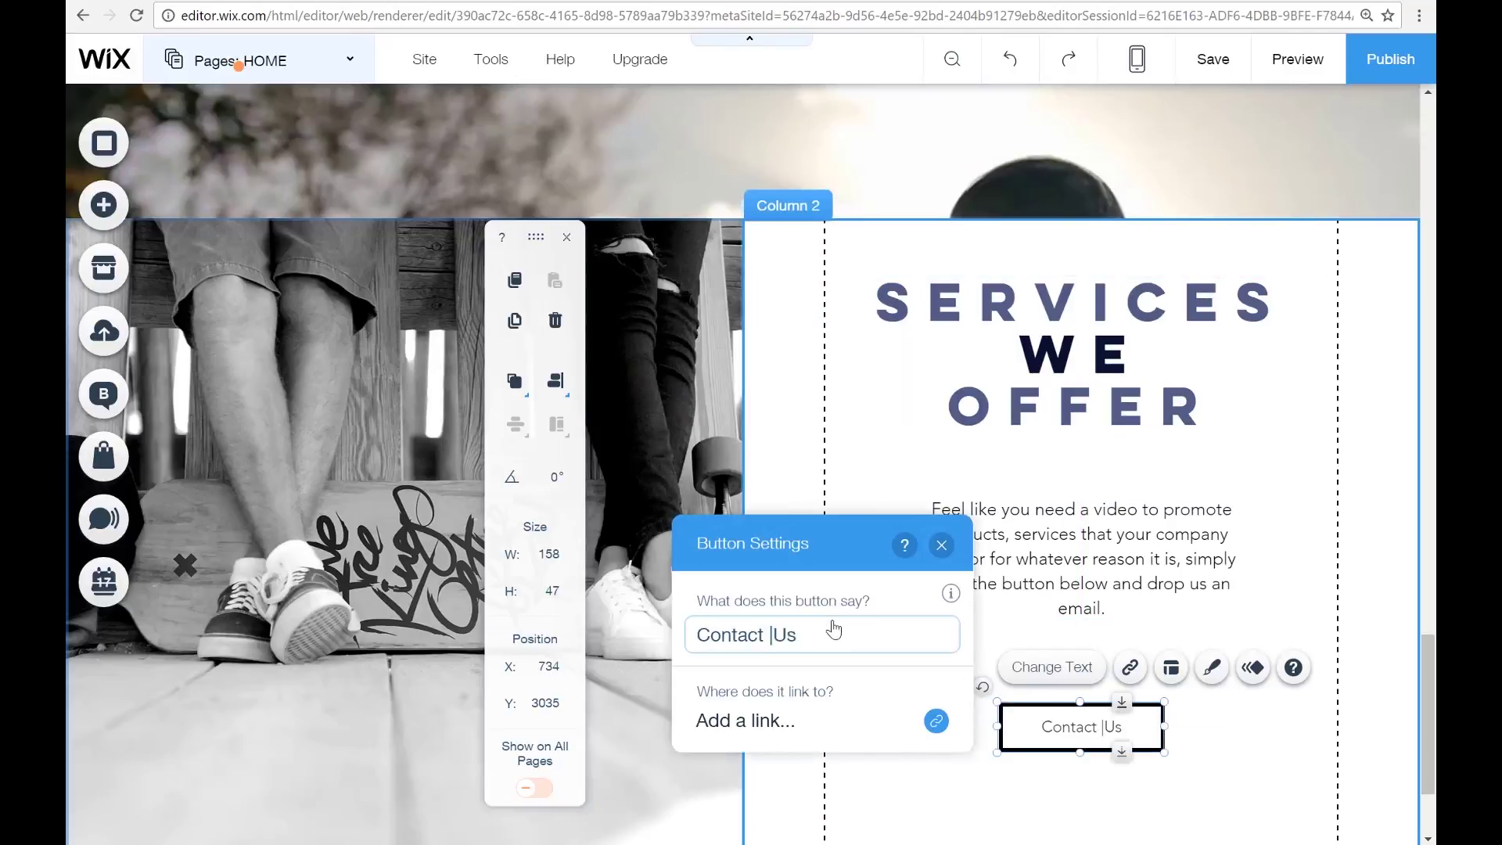
- Add a link to the Contact Us button and close its settings
{"action": "left_click", "coordinate": [936, 721]}
{"action": "left_click", "coordinate": [1006, 348]}
{"action": "left_click", "coordinate": [979, 621]}
{"action": "left_click", "coordinate": [942, 543]}
- Insert a line break before "simply click the button below" in the services paragraph
{"action": "double_click", "coordinate": [1203, 593]}
{"action": "left_click", "coordinate": [1184, 561]}
{"action": "key", "text": "Return"}
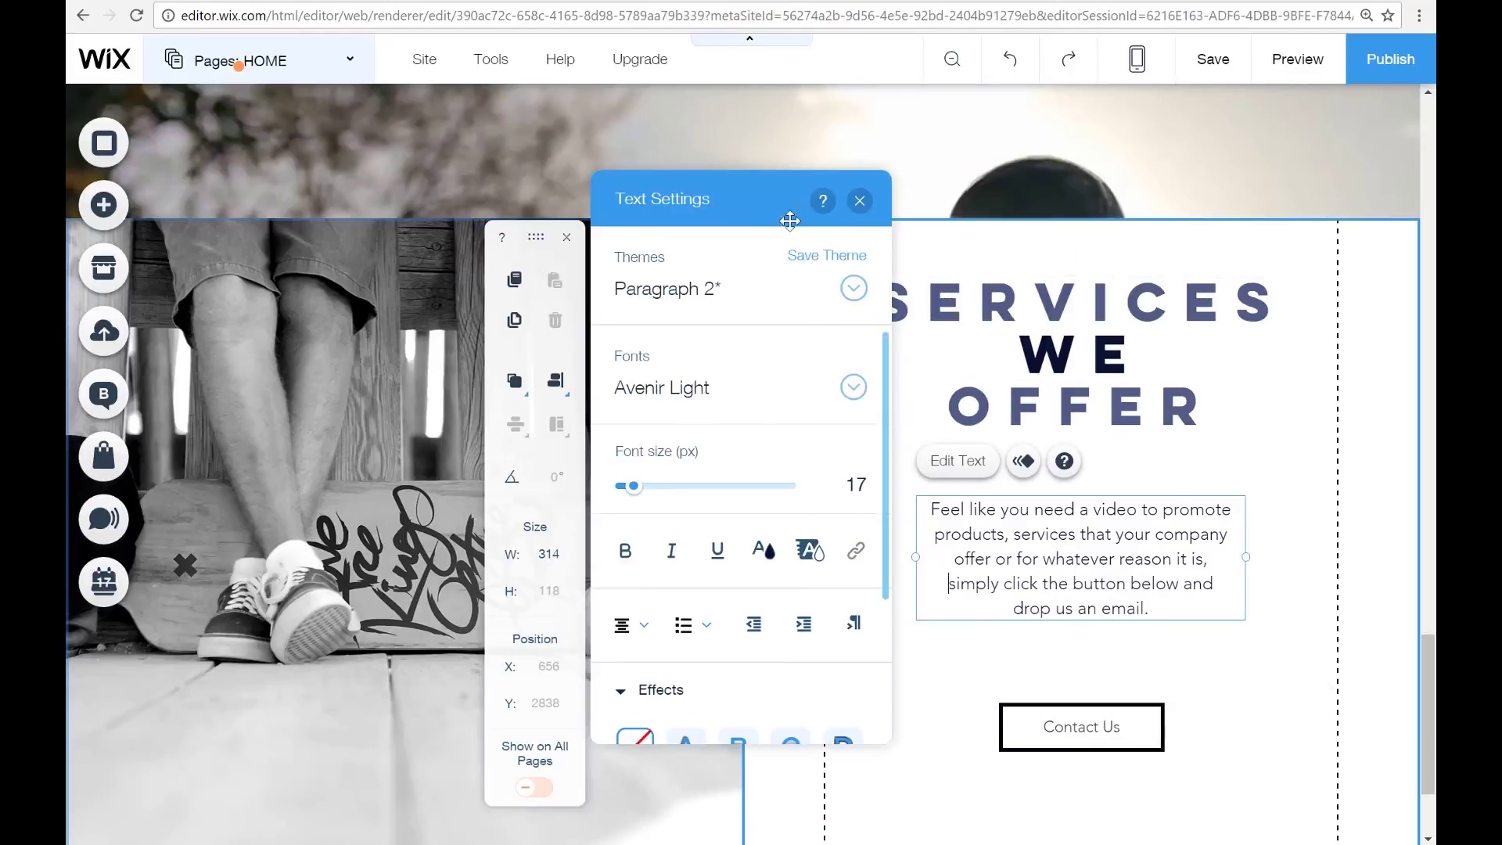
{"action": "left_click", "coordinate": [860, 201]}
- Try another background from the media library in column 1 and preview it
{"action": "left_click", "coordinate": [407, 438]}
{"action": "scroll", "coordinate": [932, 406], "scroll_direction": "down", "scroll_amount": 15}
{"action": "left_click", "coordinate": [685, 568]}
{"action": "left_click", "coordinate": [1287, 791]}
{"action": "left_click", "coordinate": [1298, 60]}
{"action": "left_click", "coordinate": [1344, 59]}
- Set the background of column 1 to the free Wix video of a tree
{"action": "left_click", "coordinate": [407, 458]}
{"action": "left_click", "coordinate": [286, 148]}
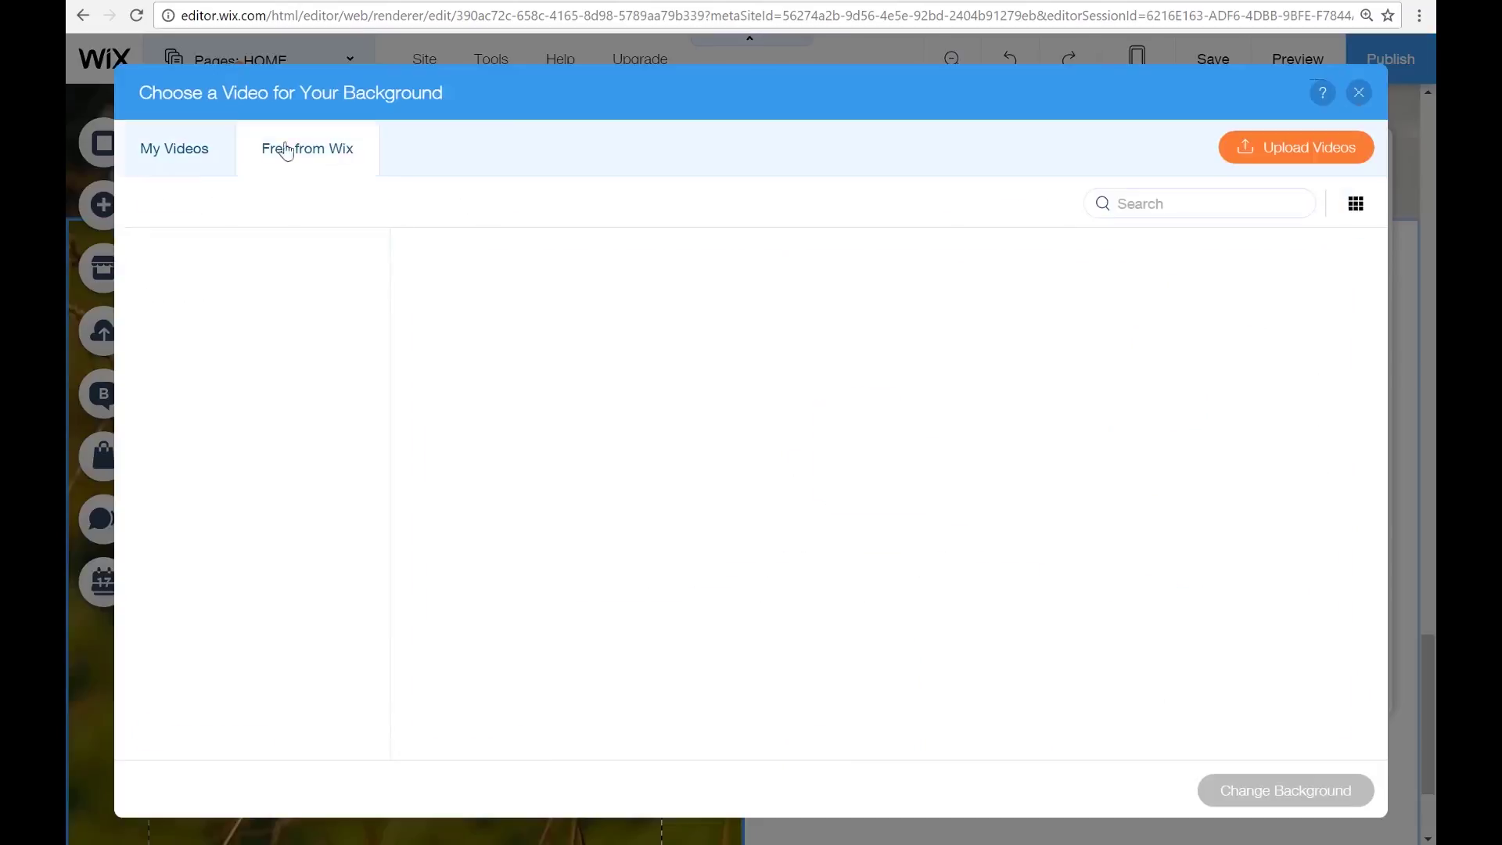
{"action": "left_click_drag", "start_coordinate": [1381, 383], "coordinate": [1382, 578]}
{"action": "scroll", "coordinate": [246, 665], "scroll_direction": "down", "scroll_amount": 1}
{"action": "left_click", "coordinate": [215, 694]}
{"action": "left_click", "coordinate": [928, 698]}
{"action": "left_click", "coordinate": [1285, 791]}
- Remove the overlay pattern from the column's background video and turn on its overlay color
{"action": "left_click", "coordinate": [849, 439]}
{"action": "left_click", "coordinate": [902, 388]}
{"action": "left_click", "coordinate": [820, 376]}
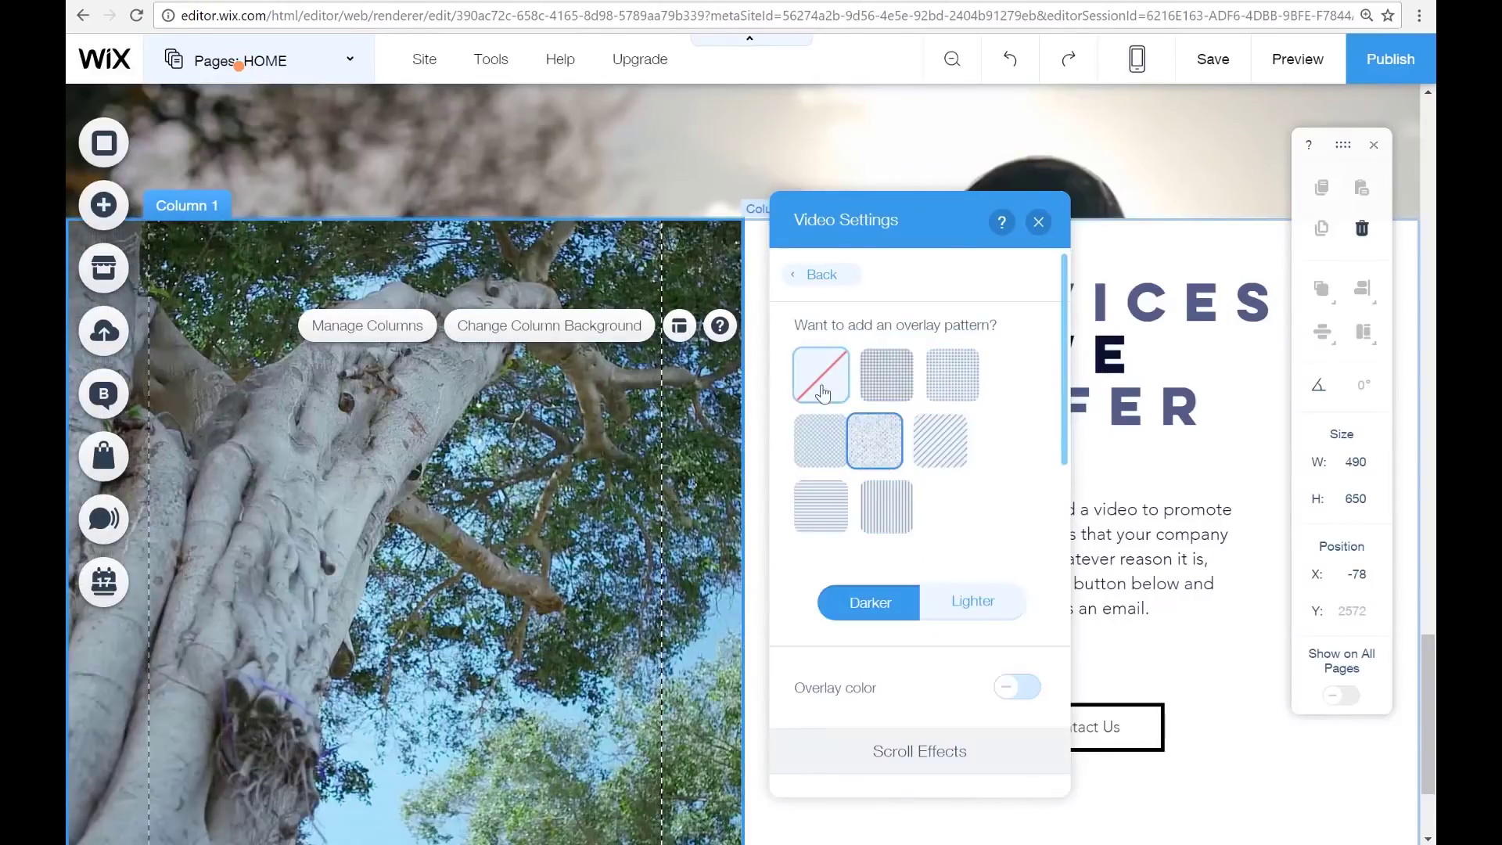
{"action": "left_click", "coordinate": [1017, 686]}
{"action": "scroll", "coordinate": [919, 548], "scroll_direction": "down", "scroll_amount": 6}
{"action": "left_click", "coordinate": [1038, 222]}
- Preview the whole home page down to the Services We Offer strip and return to the editor
{"action": "left_click", "coordinate": [1297, 59]}
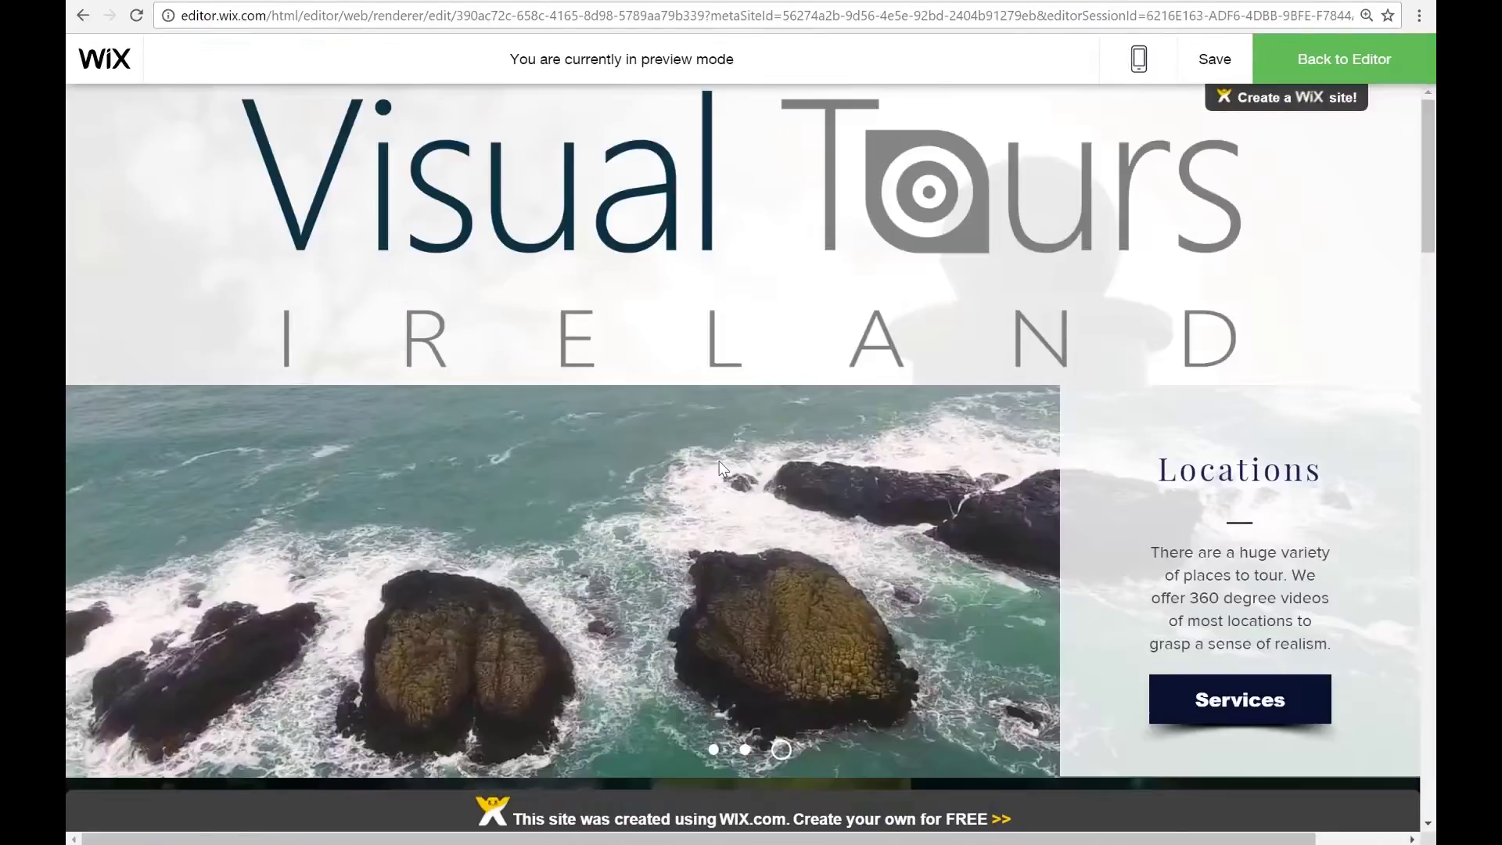
{"action": "scroll", "coordinate": [743, 469], "scroll_direction": "down", "scroll_amount": 20}
{"action": "left_click", "coordinate": [1343, 59]}
{"action": "scroll", "coordinate": [373, 425], "scroll_direction": "down", "scroll_amount": 2}
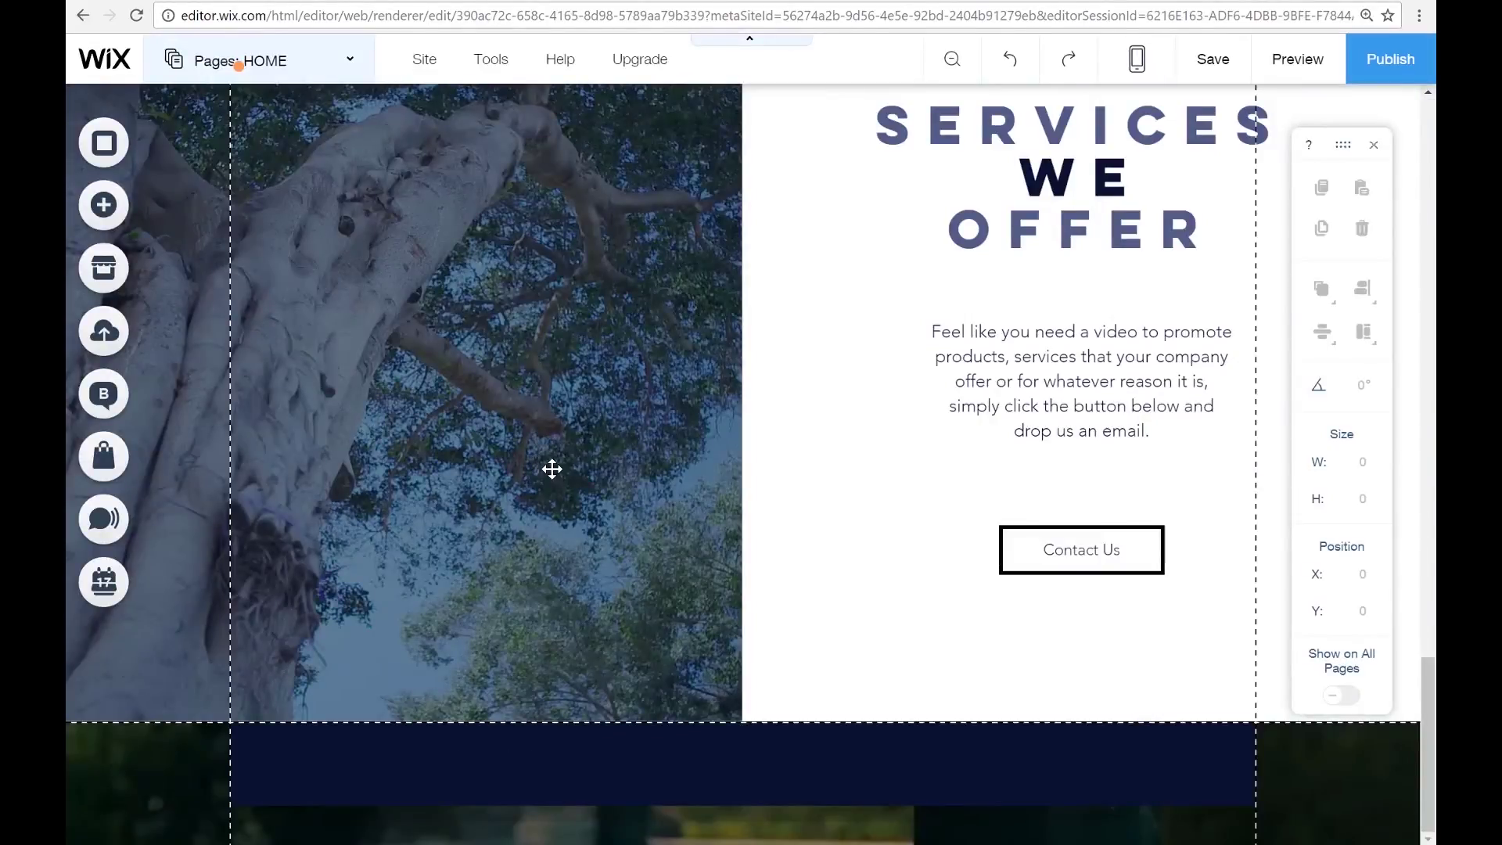
- Add a full-width grid image gallery, about 1294 by 668 px, below the Services We Offer strip
{"action": "left_click", "coordinate": [109, 205]}
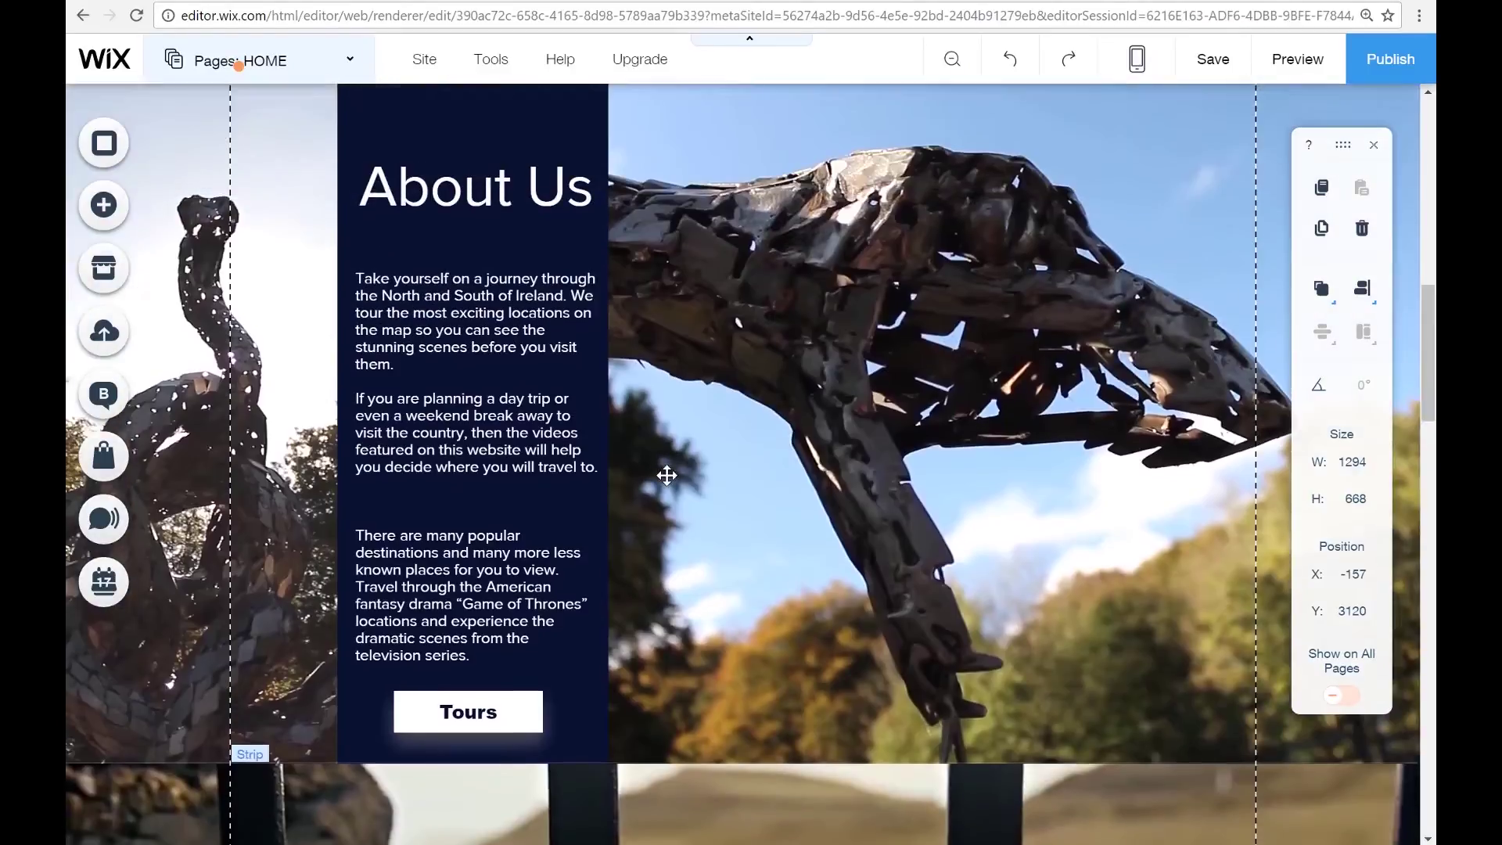
- Duplicate the empty dark video strip above About Us and move the copy down below the Services We Offer strip
{"action": "scroll", "coordinate": [663, 462], "scroll_direction": "up", "scroll_amount": 4}
{"action": "scroll", "coordinate": [665, 452], "scroll_direction": "up", "scroll_amount": 2}
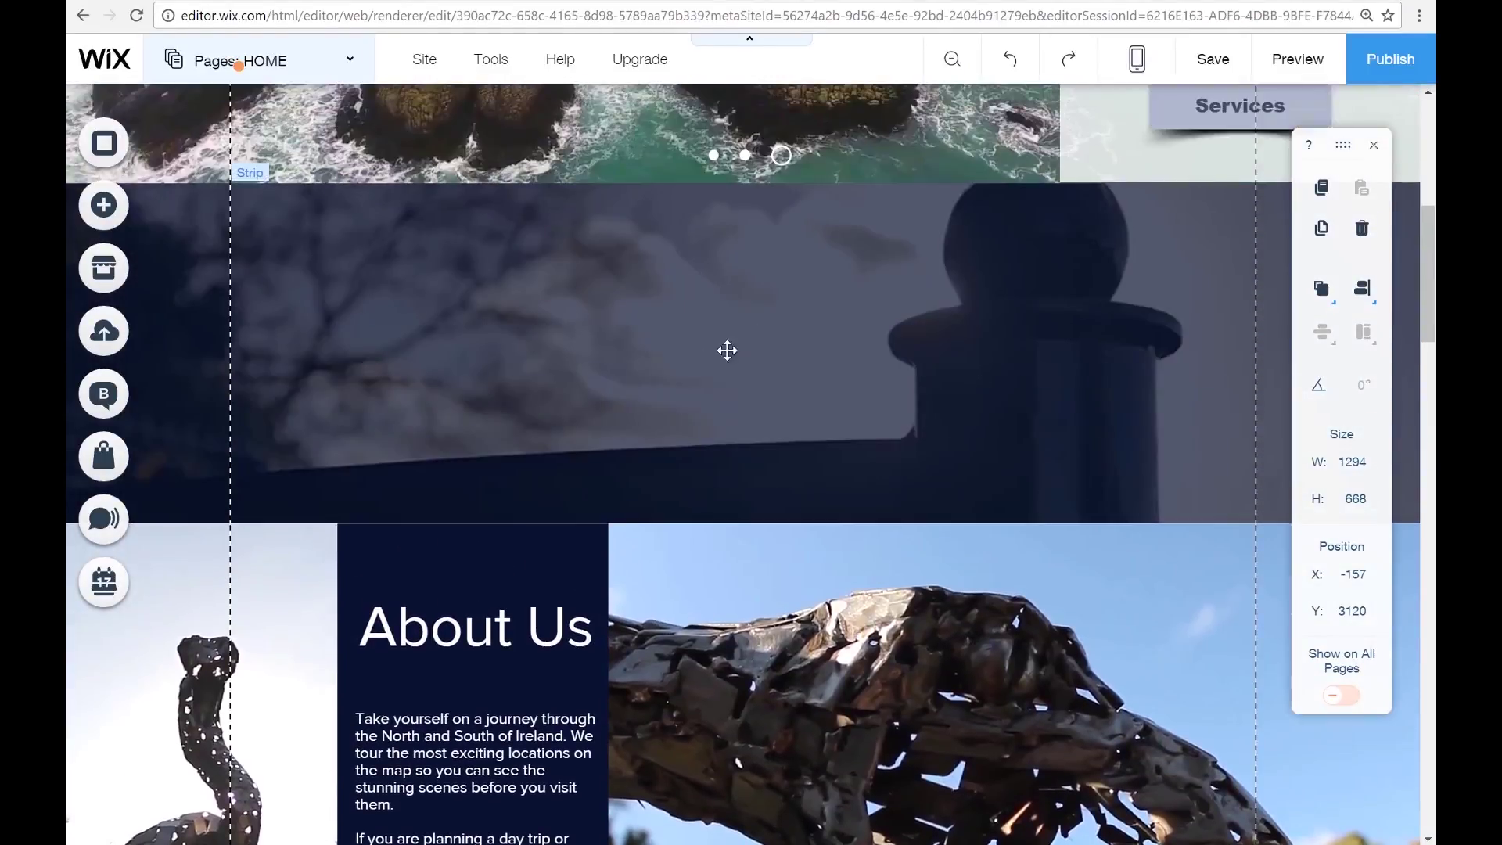
{"action": "left_click", "coordinate": [694, 349]}
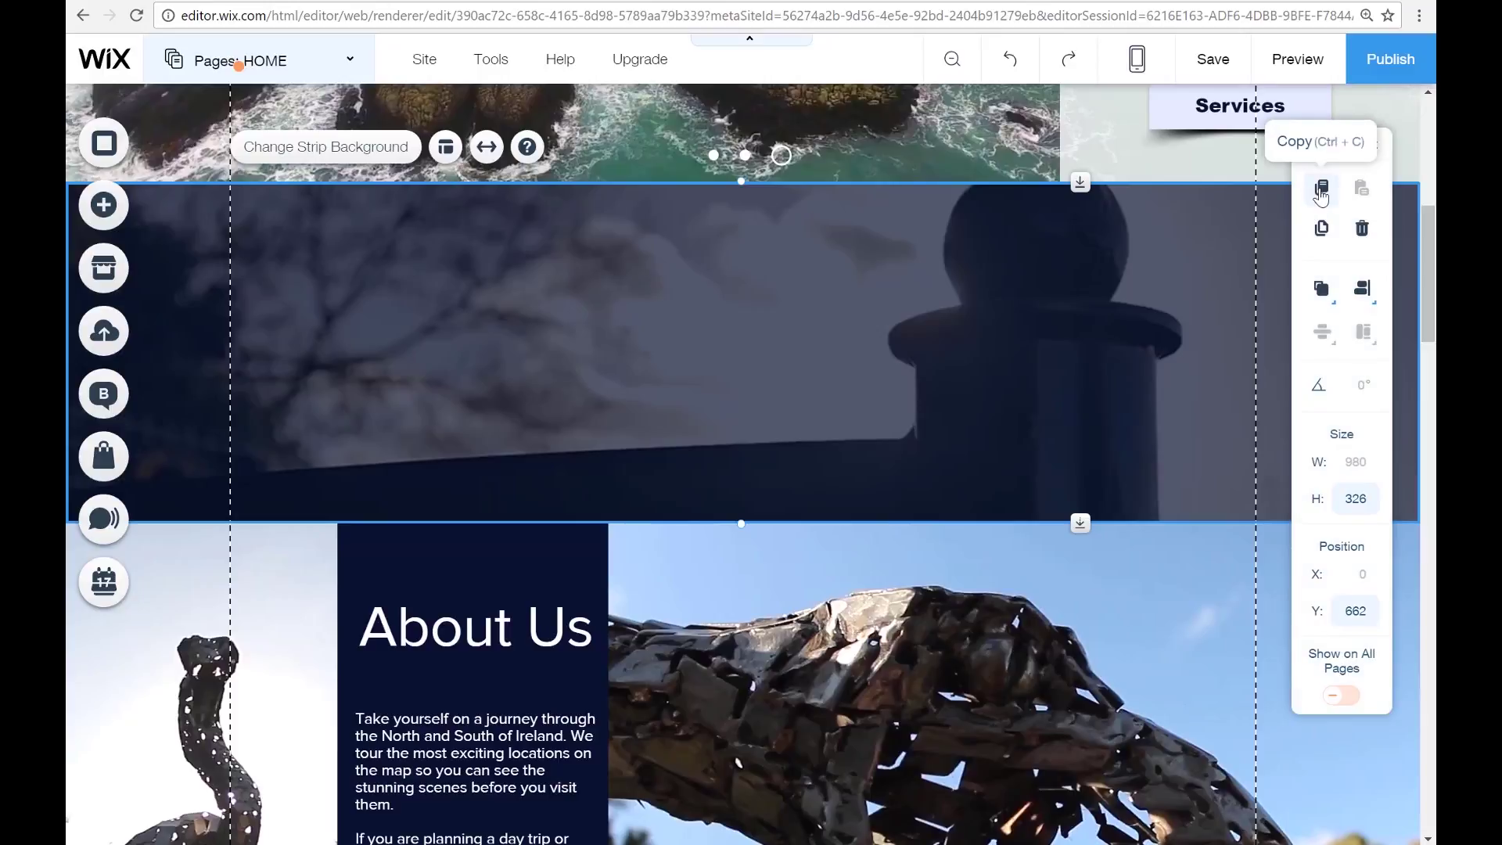
{"action": "left_click", "coordinate": [1323, 230]}
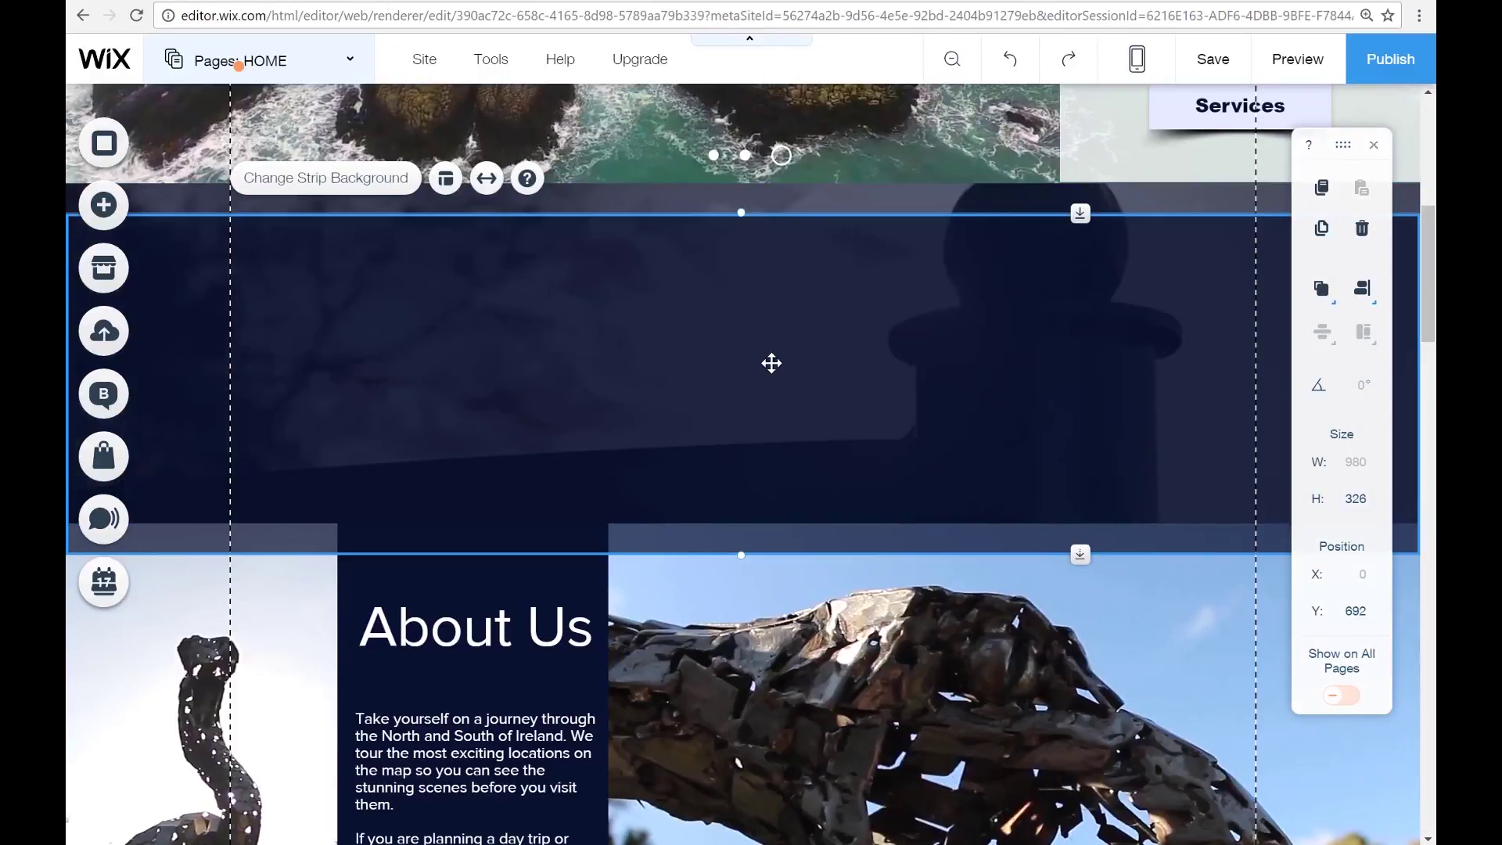
{"action": "left_click_drag", "start_coordinate": [771, 363], "coordinate": [740, 844]}
{"action": "scroll", "coordinate": [730, 814], "scroll_direction": "down", "scroll_amount": 12}
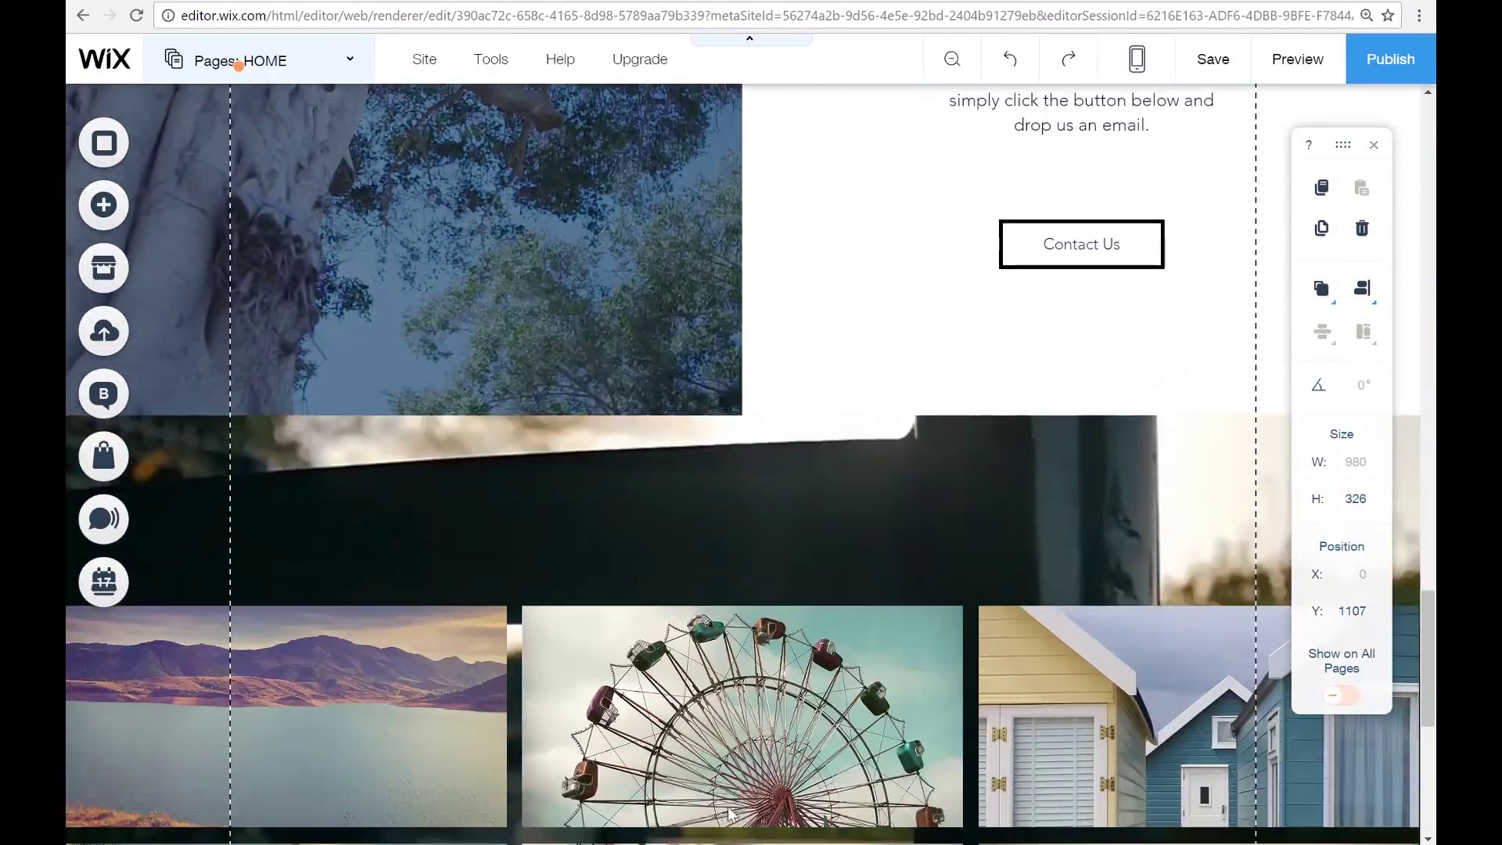
{"action": "scroll", "coordinate": [728, 743], "scroll_direction": "down", "scroll_amount": 2}
{"action": "left_click_drag", "start_coordinate": [711, 431], "coordinate": [715, 422]}
{"action": "left_click_drag", "start_coordinate": [687, 628], "coordinate": [667, 661]}
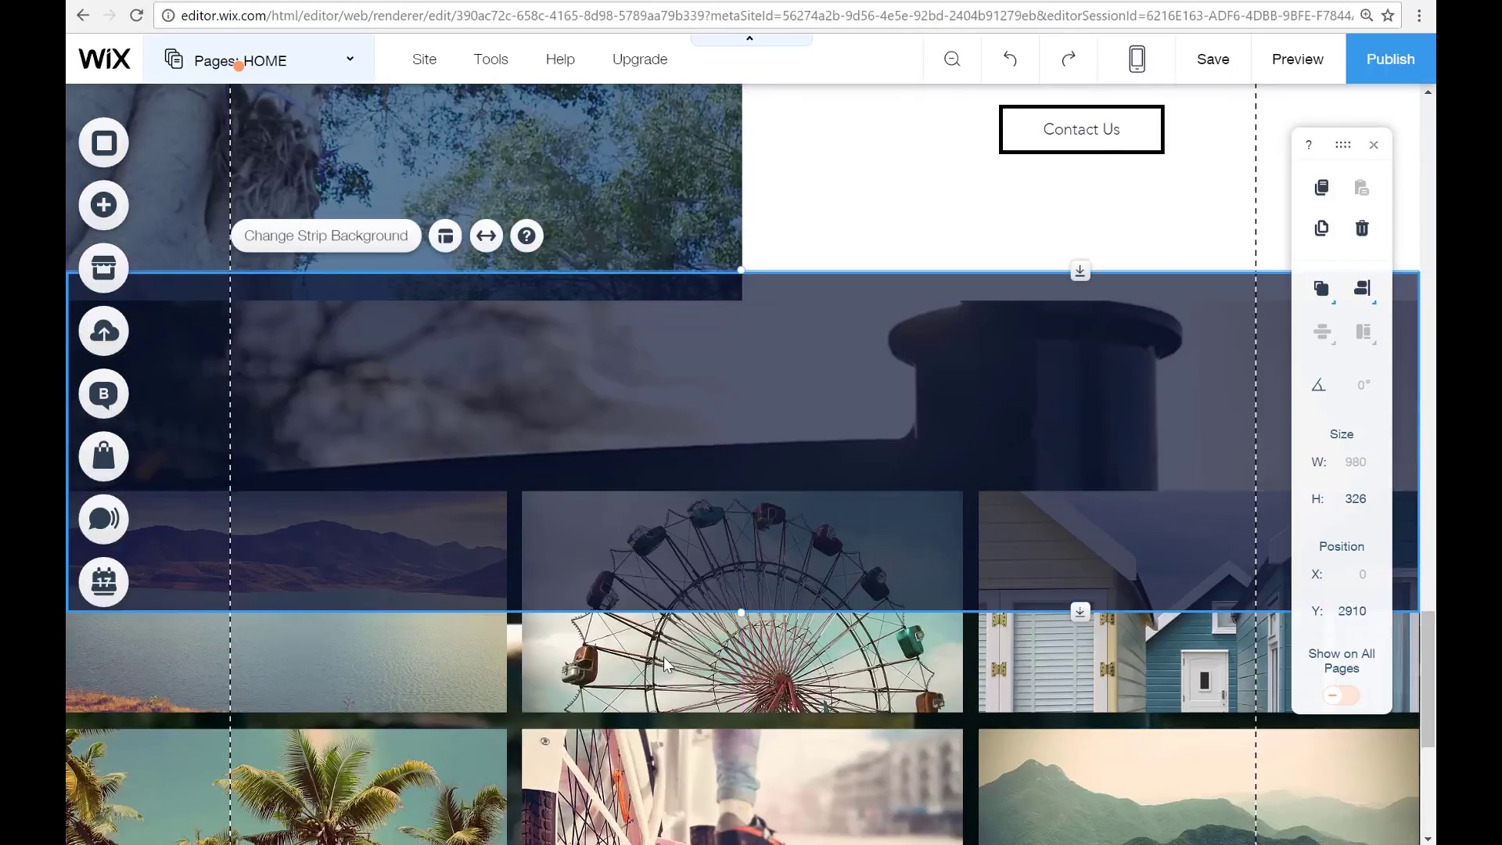
- Align the copied strip with the lower edge of Services We Offer and place the image gallery beneath it
{"action": "left_click_drag", "start_coordinate": [654, 767], "coordinate": [663, 834]}
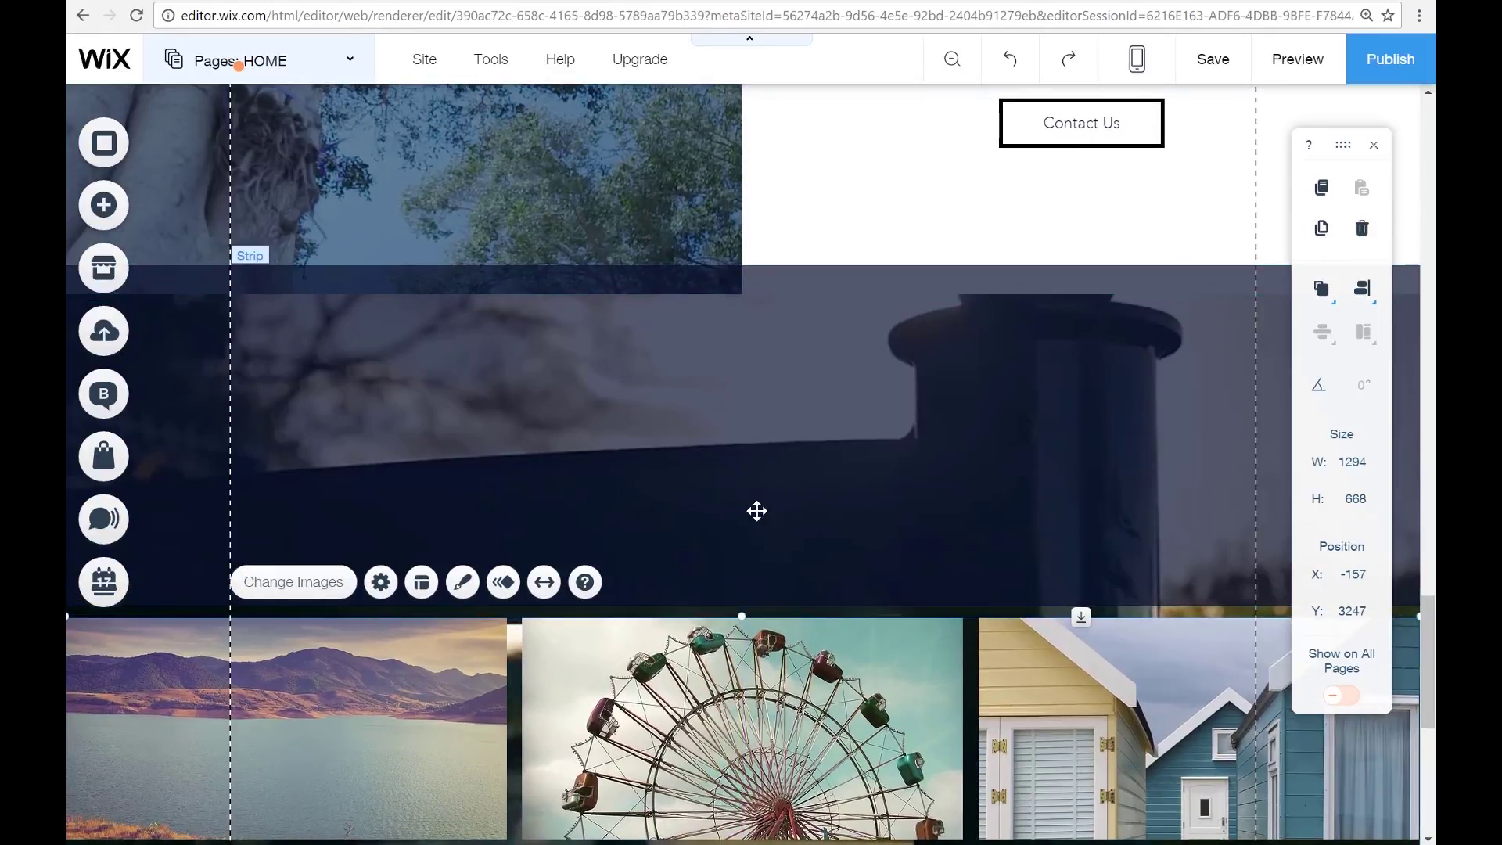
{"action": "left_click_drag", "start_coordinate": [726, 726], "coordinate": [730, 785]}
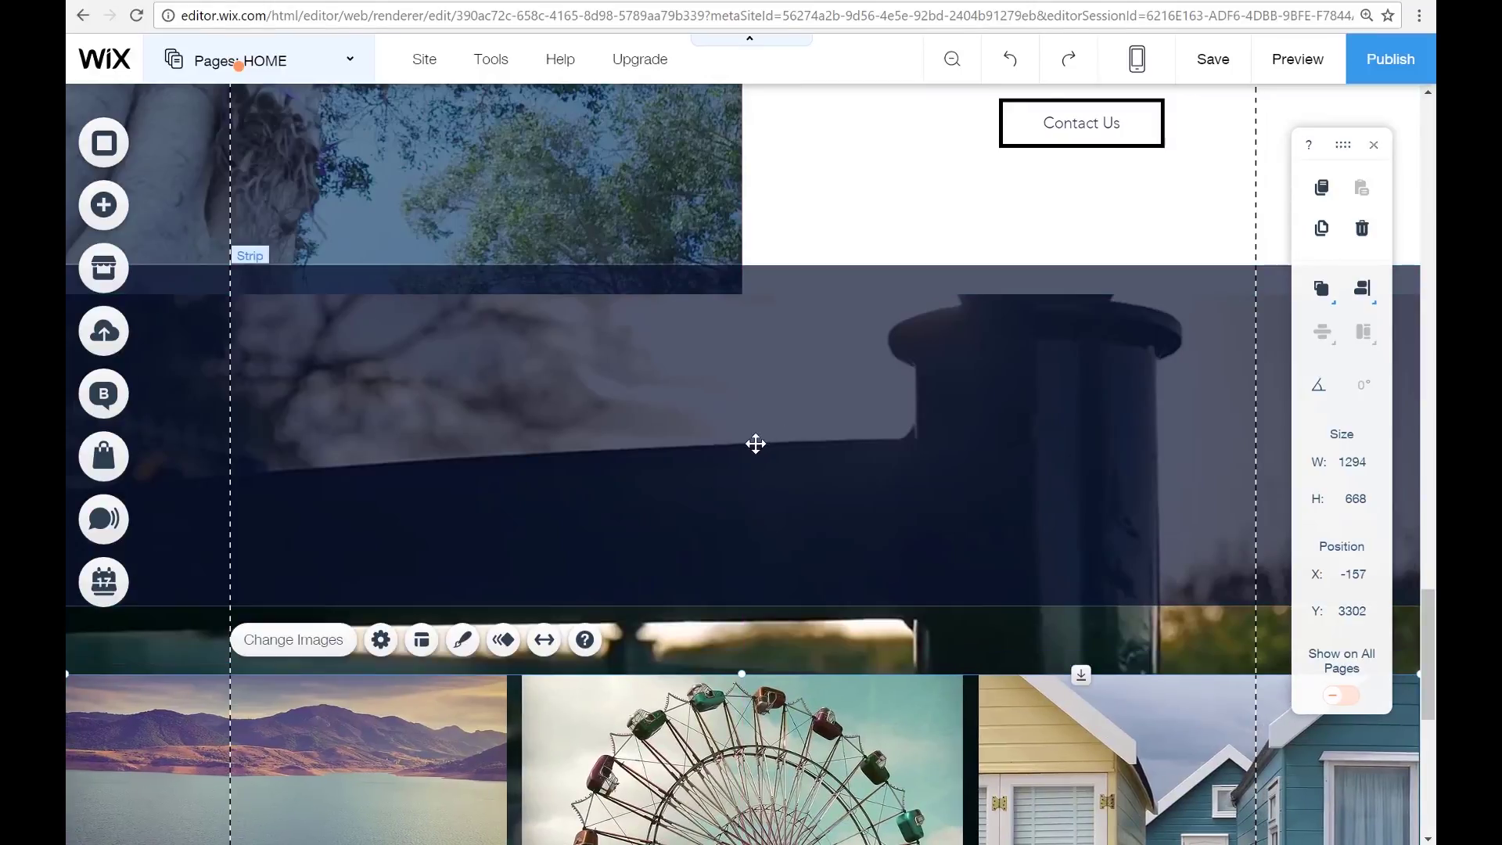
{"action": "left_click", "coordinate": [752, 469]}
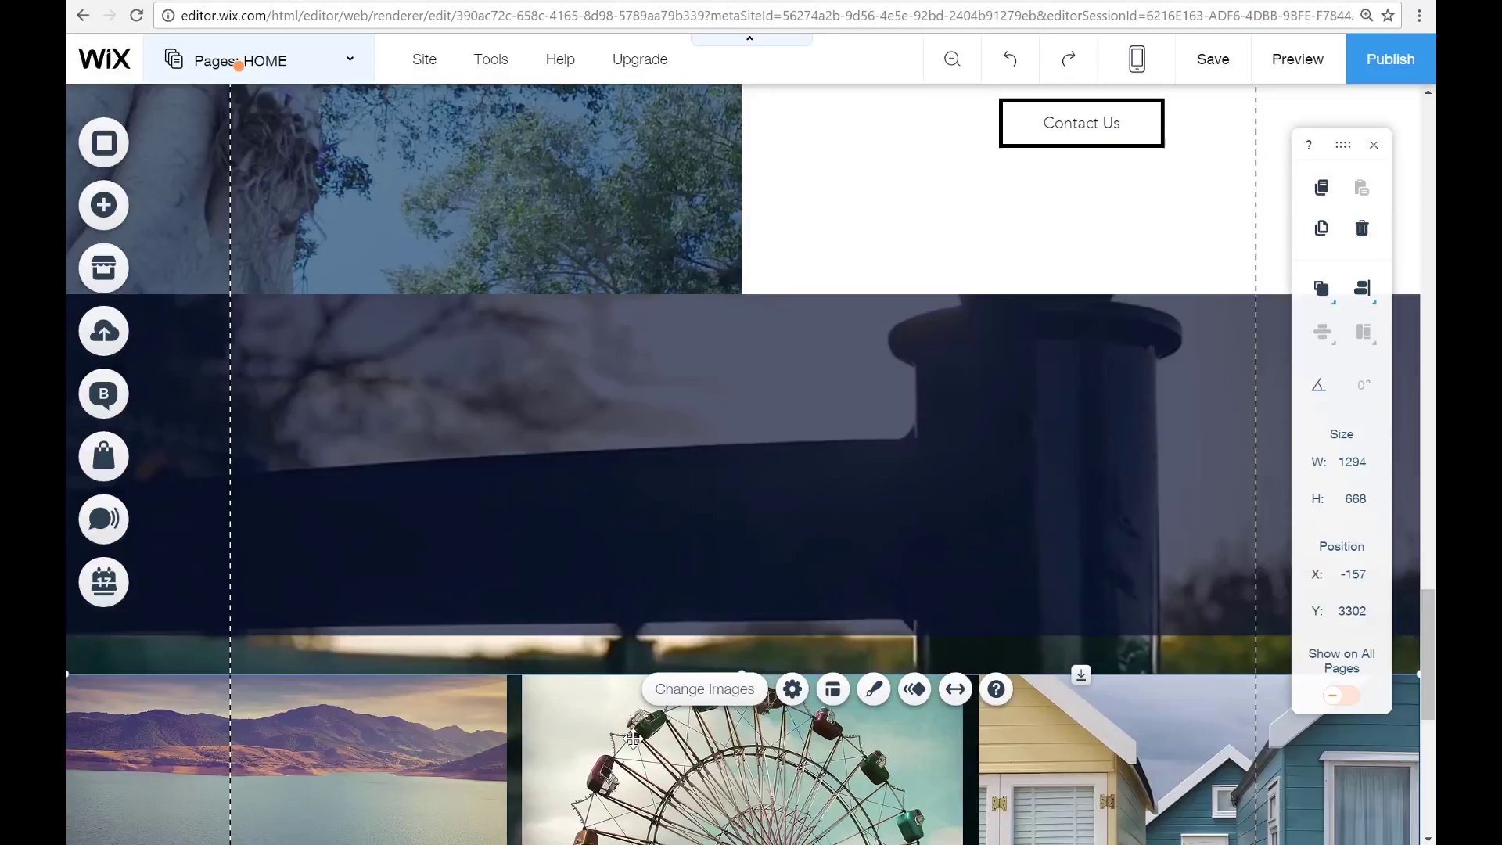
{"action": "left_click_drag", "start_coordinate": [640, 721], "coordinate": [628, 697]}
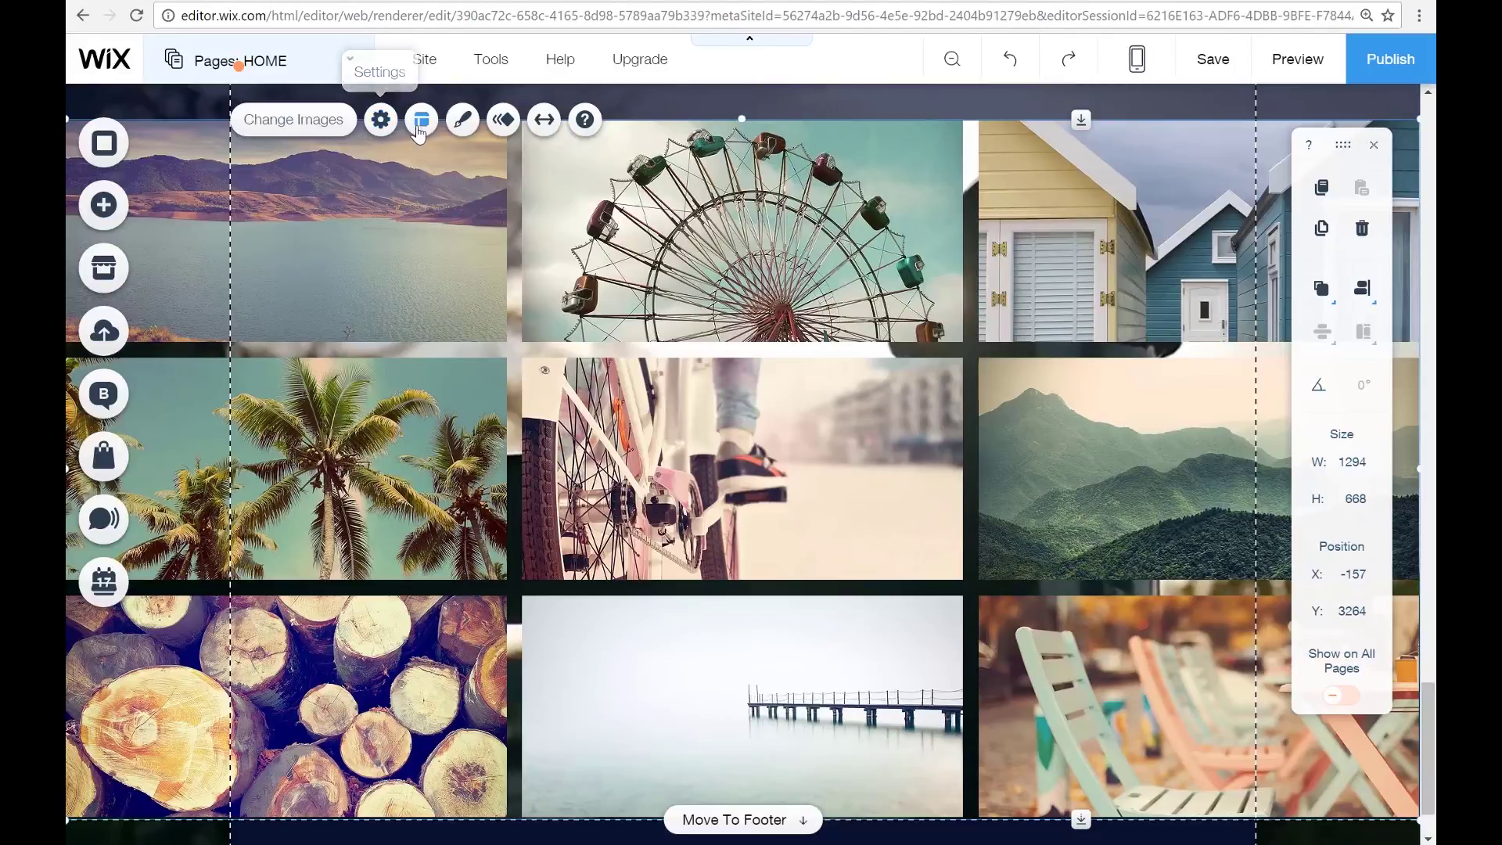
- Open the gallery's image organizer and look through its placeholder images
{"action": "left_click", "coordinate": [307, 133]}
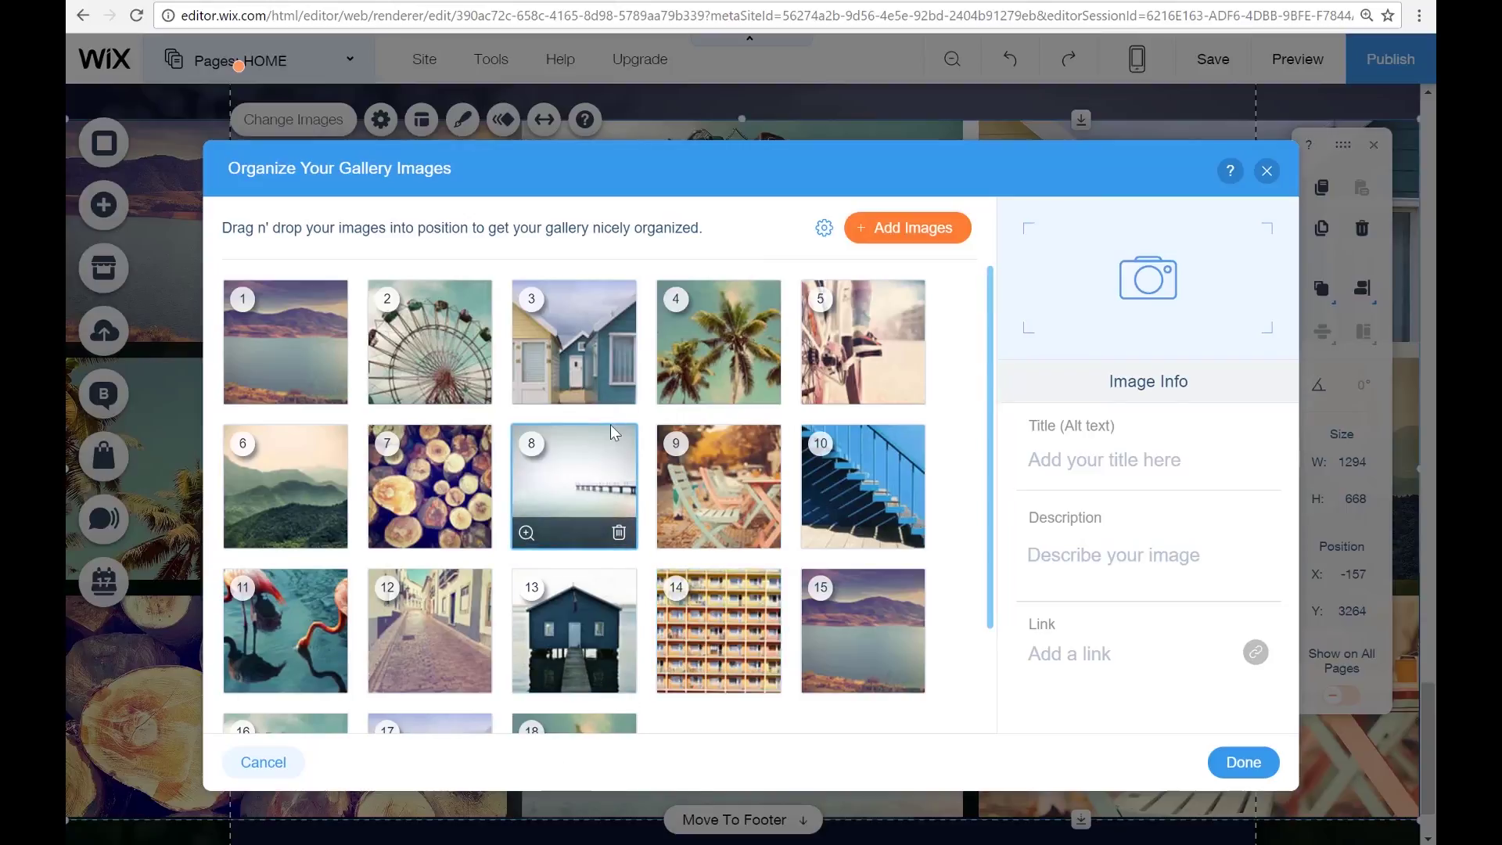
{"action": "scroll", "coordinate": [614, 432], "scroll_direction": "down", "scroll_amount": 2}
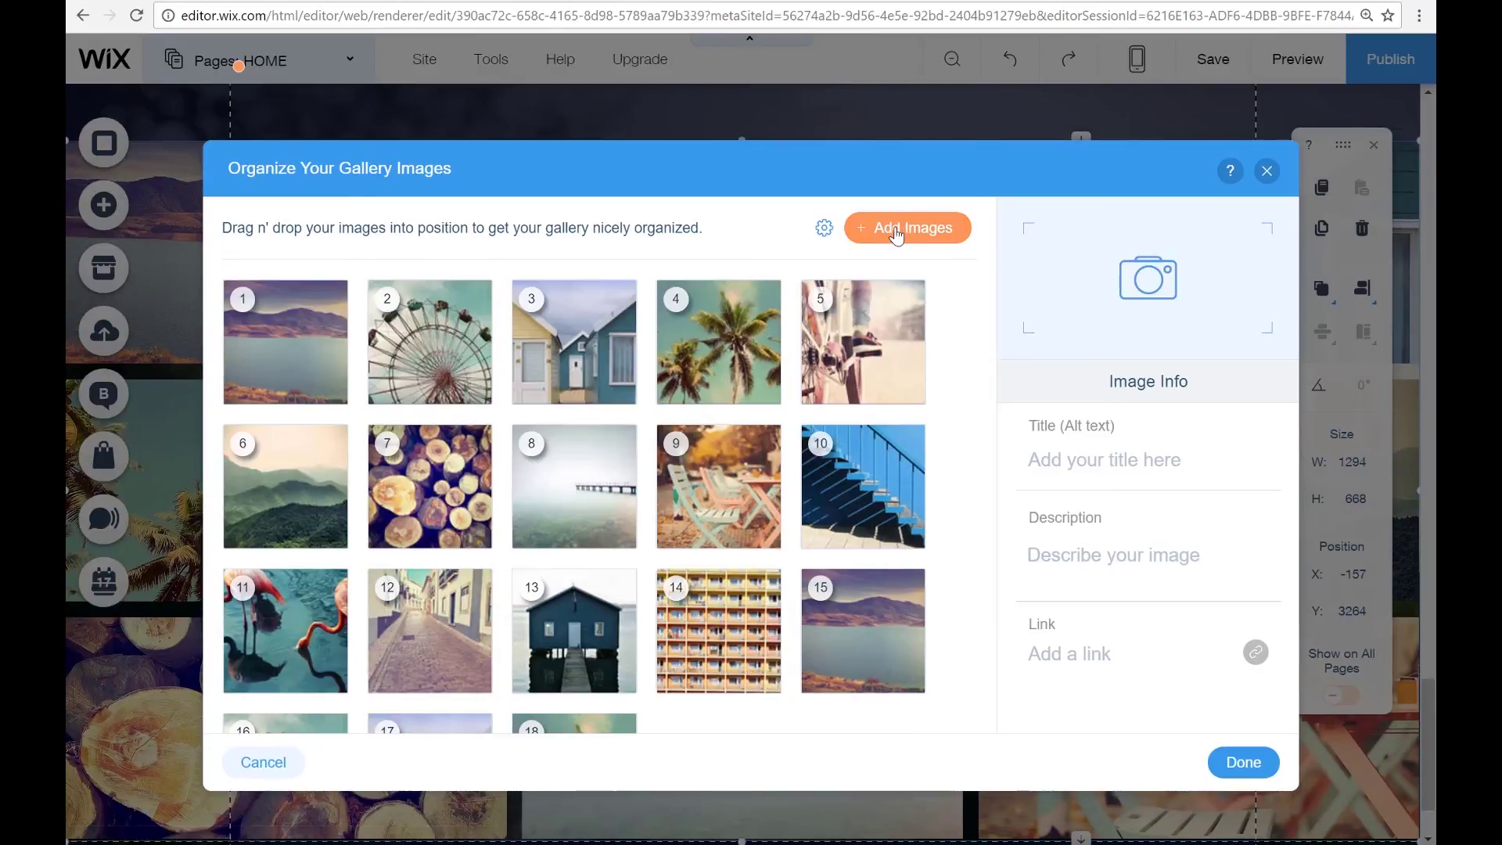
{"action": "left_click", "coordinate": [895, 232]}
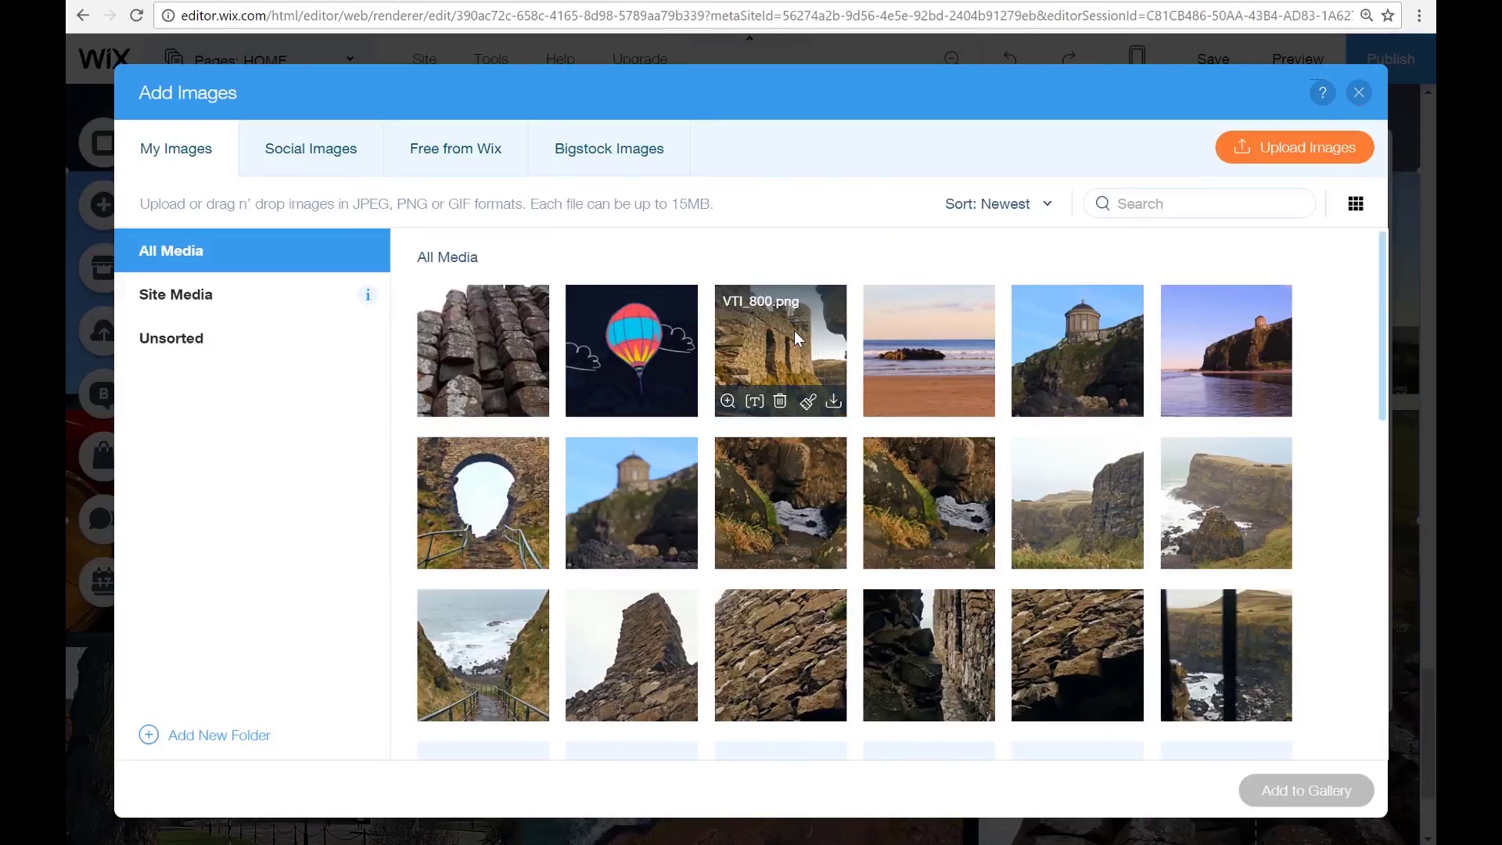
{"action": "left_click", "coordinate": [795, 333]}
{"action": "left_click", "coordinate": [907, 352]}
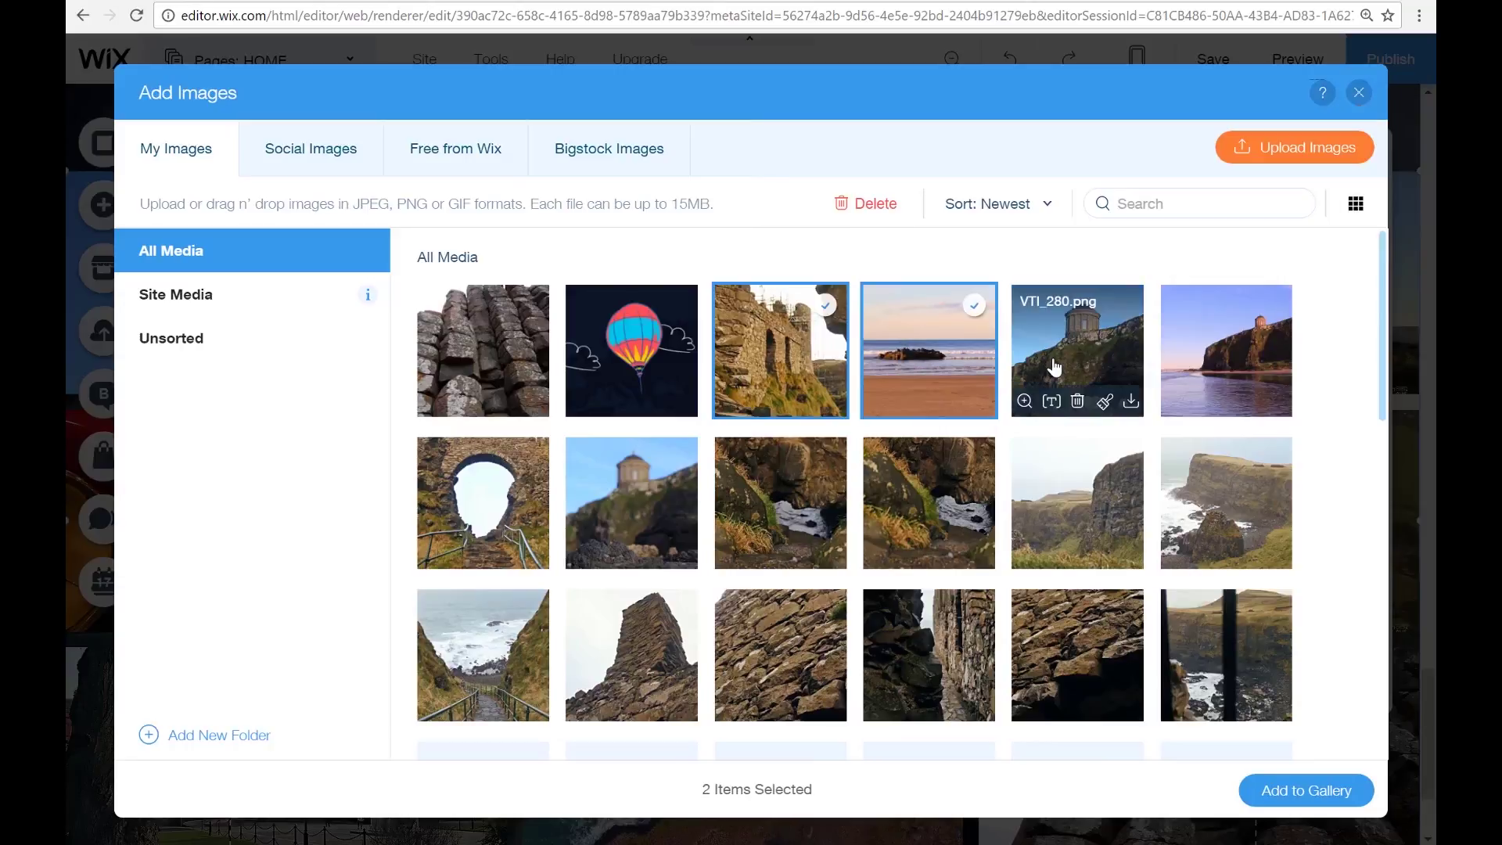
{"action": "left_click", "coordinate": [1054, 368]}
{"action": "left_click", "coordinate": [1073, 508]}
{"action": "left_click", "coordinate": [935, 507]}
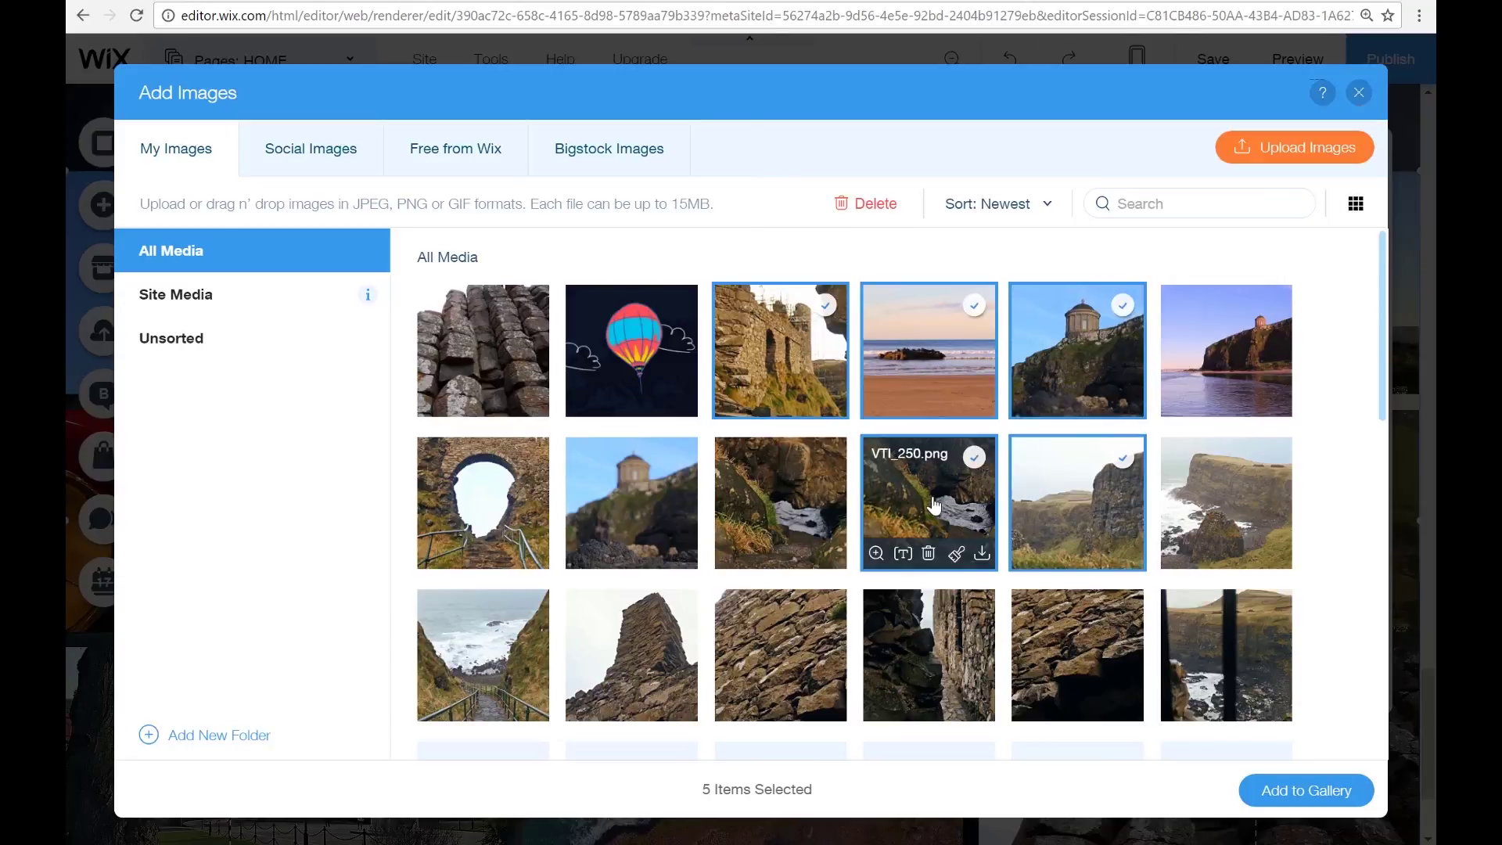
{"action": "left_click", "coordinate": [929, 624]}
{"action": "left_click", "coordinate": [771, 664]}
{"action": "left_click", "coordinate": [674, 662]}
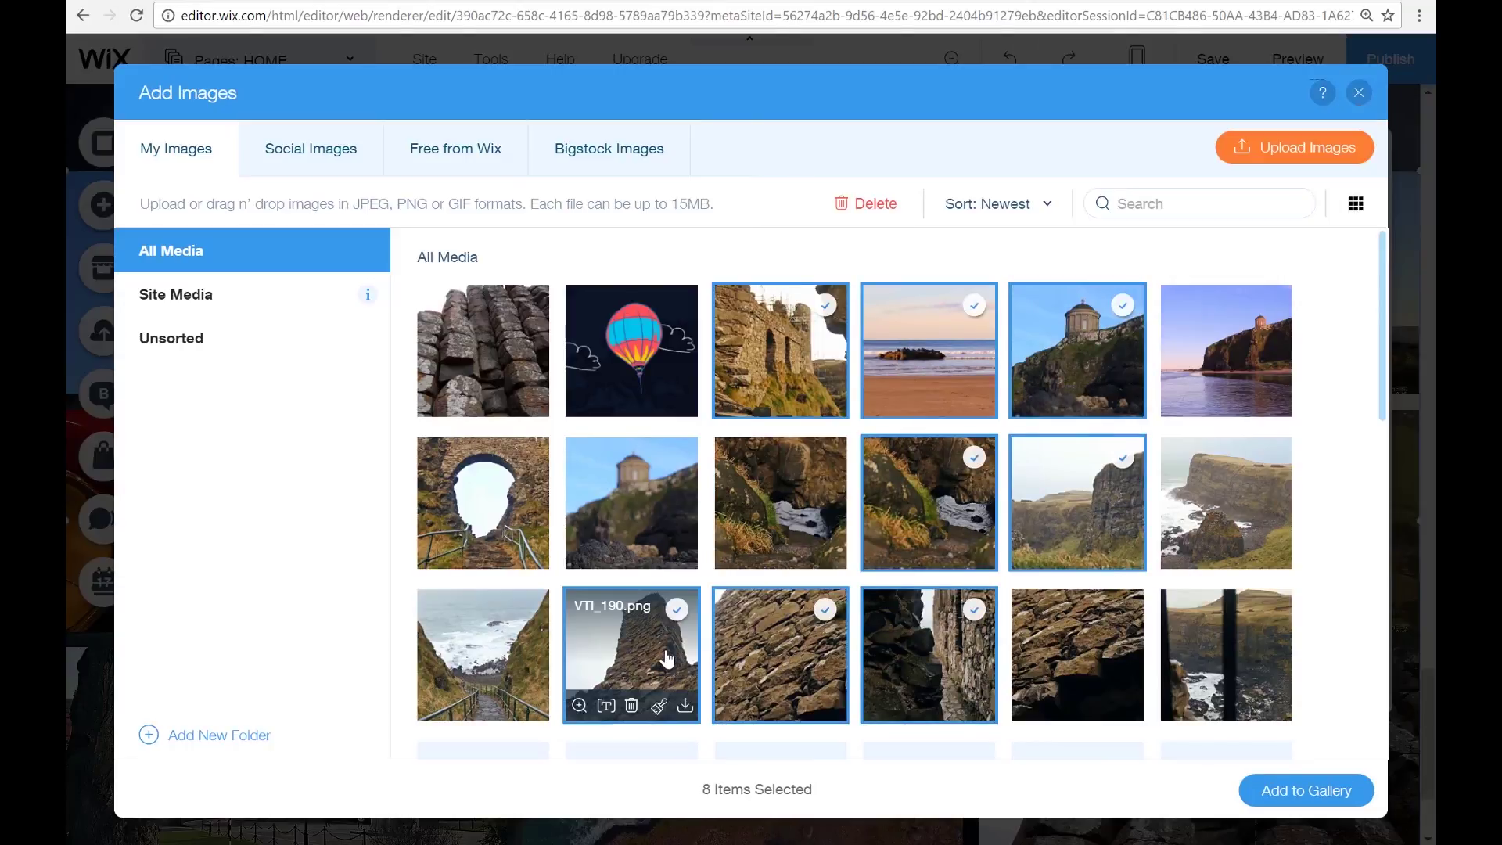
{"action": "left_click", "coordinate": [515, 656]}
{"action": "left_click", "coordinate": [1071, 677]}
{"action": "left_click", "coordinate": [1194, 680]}
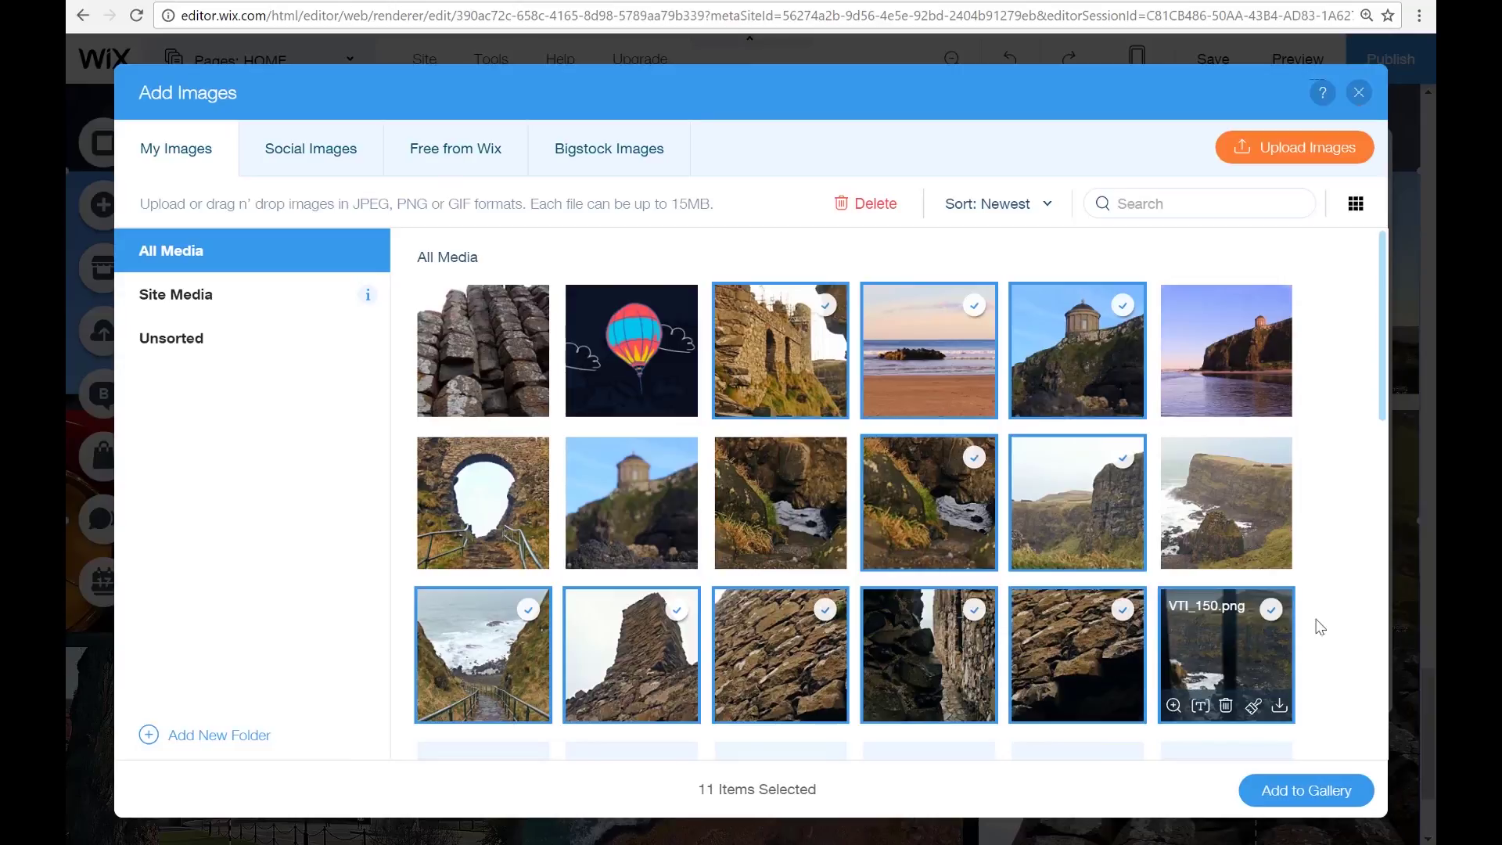
{"action": "left_click", "coordinate": [1299, 800]}
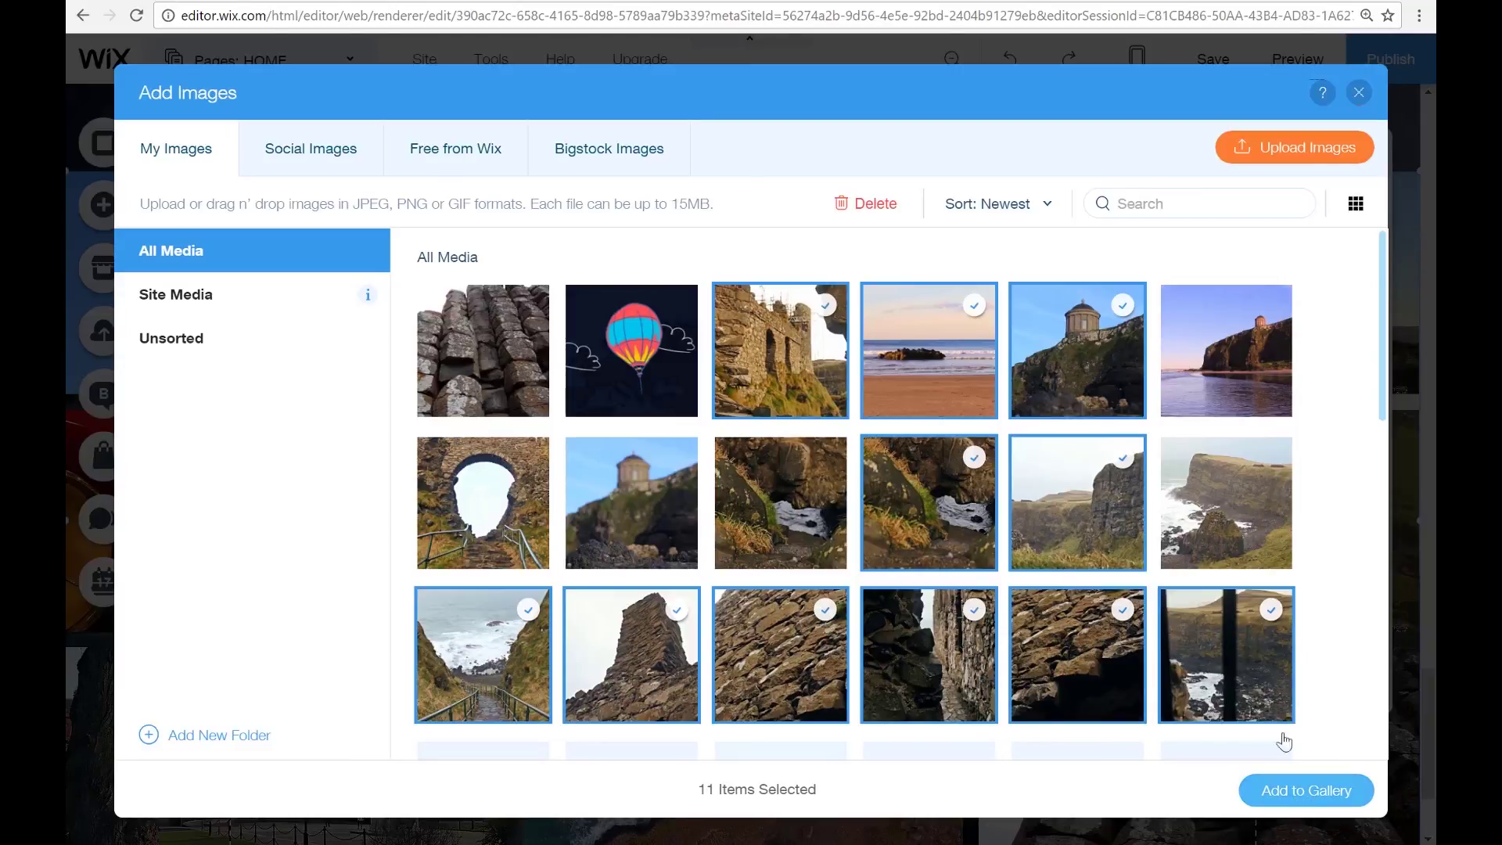
{"action": "left_click", "coordinate": [1359, 92]}
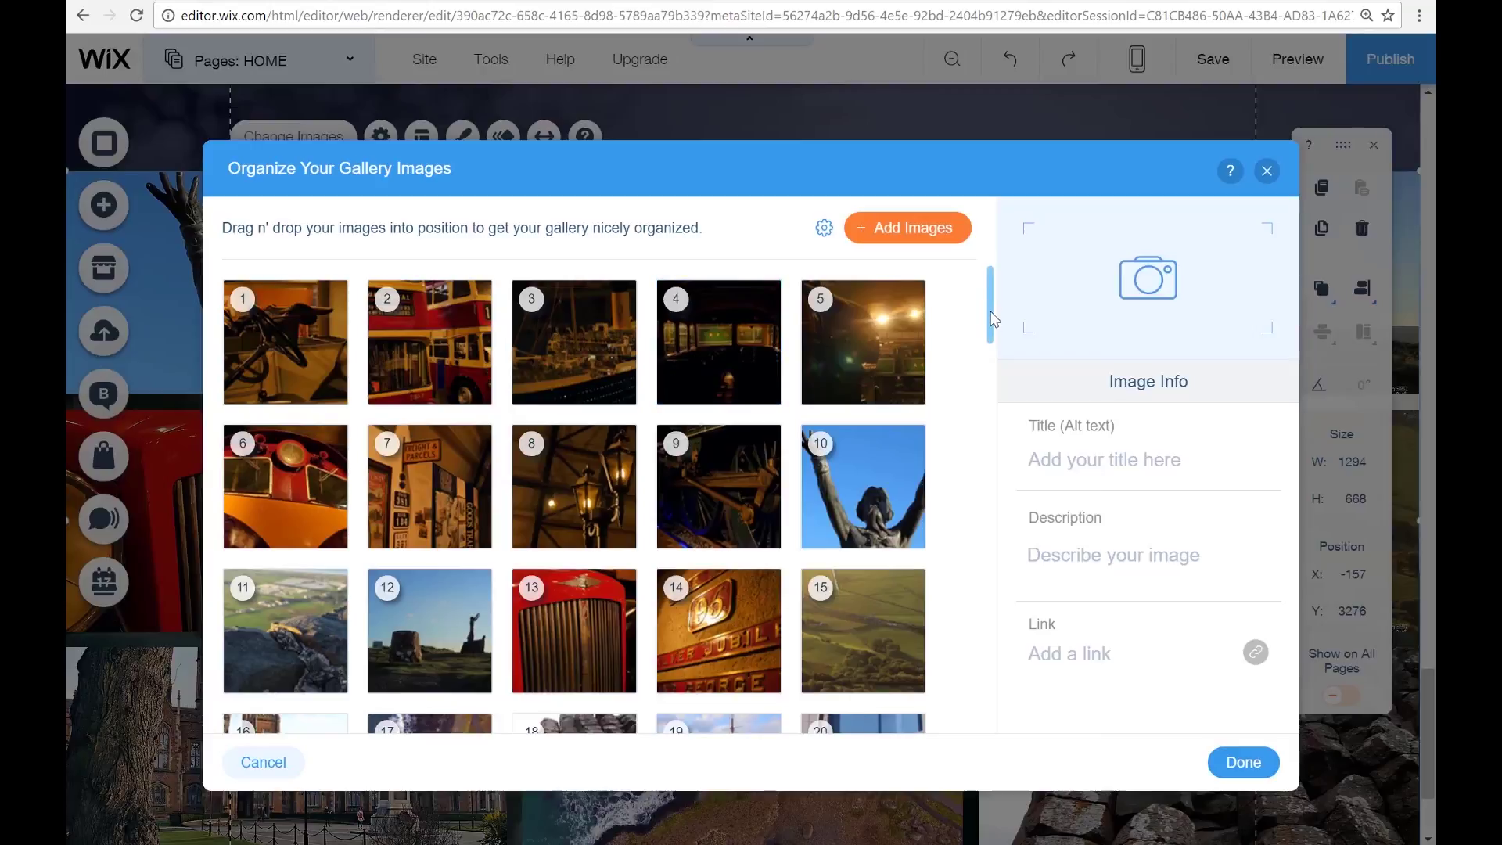
- Look through all the gallery's images, check the title, description and link of the Queens University gates image, and close the organizer
{"action": "left_click_drag", "start_coordinate": [992, 319], "coordinate": [992, 691]}
{"action": "scroll", "coordinate": [993, 691], "scroll_direction": "up", "scroll_amount": 5}
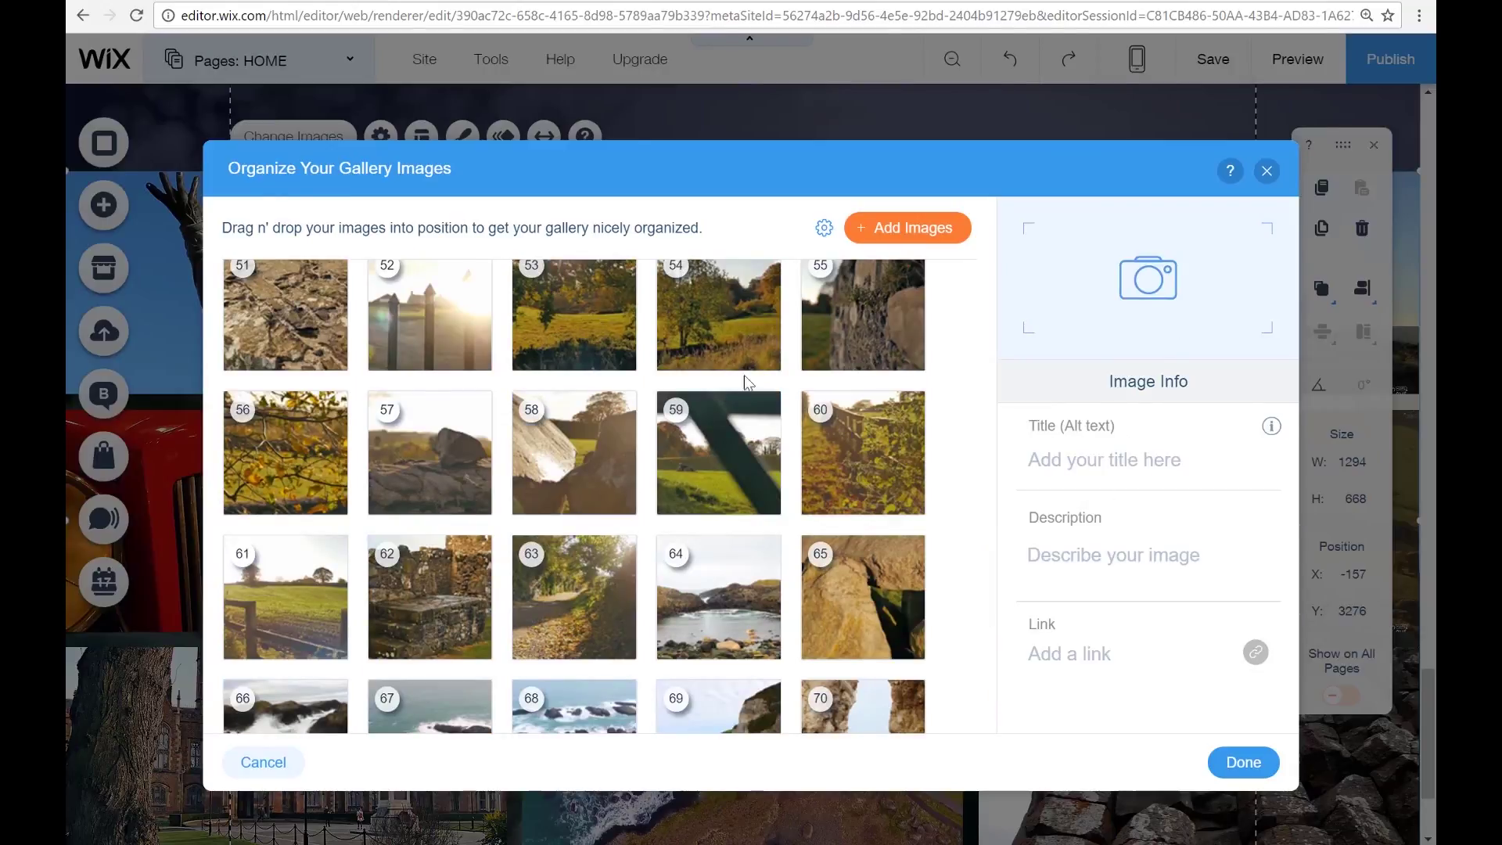
{"action": "scroll", "coordinate": [813, 453], "scroll_direction": "up", "scroll_amount": 5}
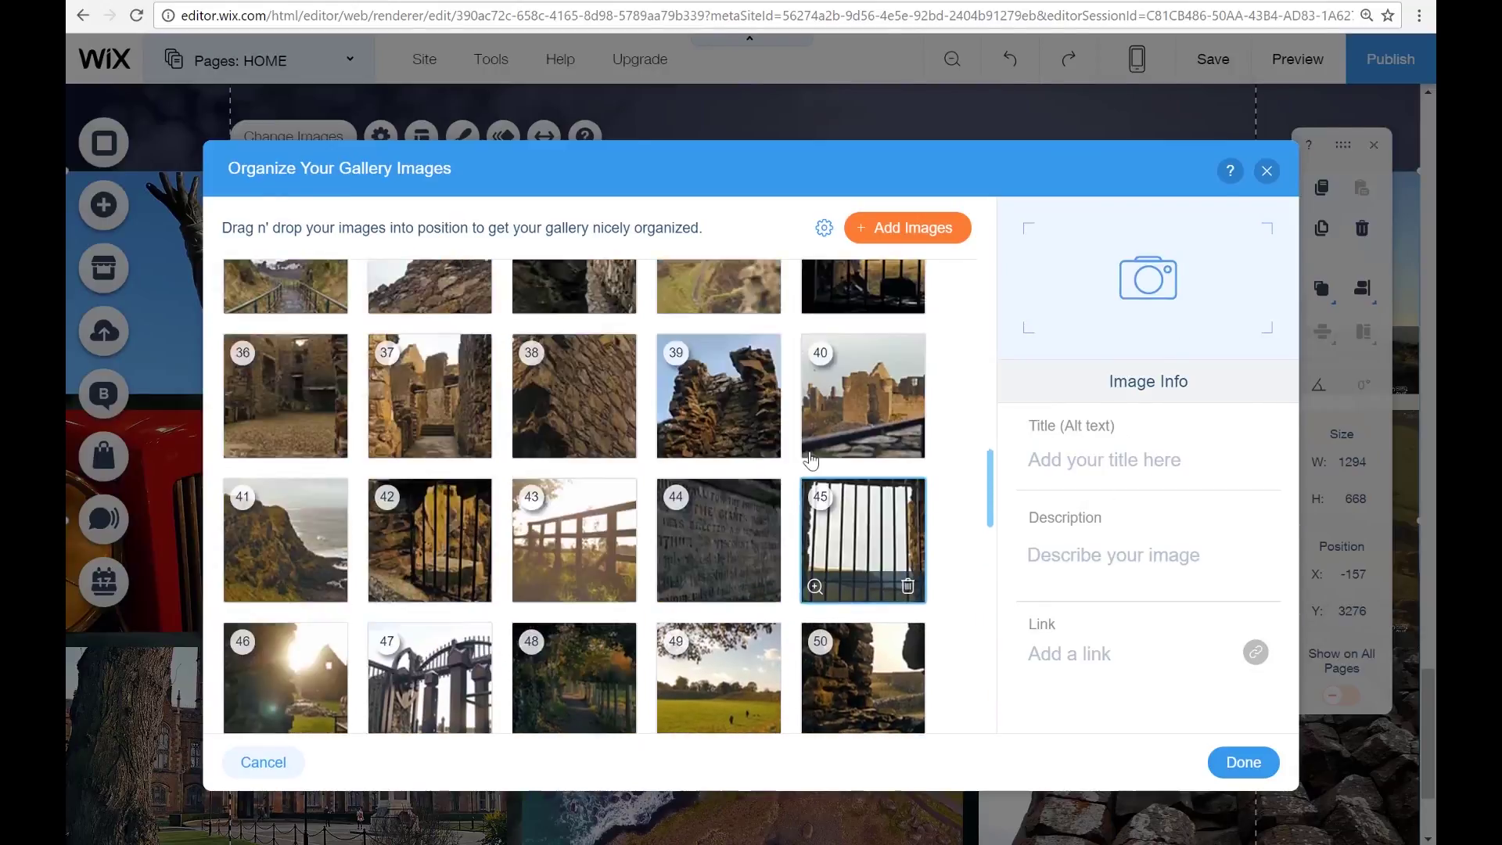
{"action": "scroll", "coordinate": [812, 459], "scroll_direction": "up", "scroll_amount": 8}
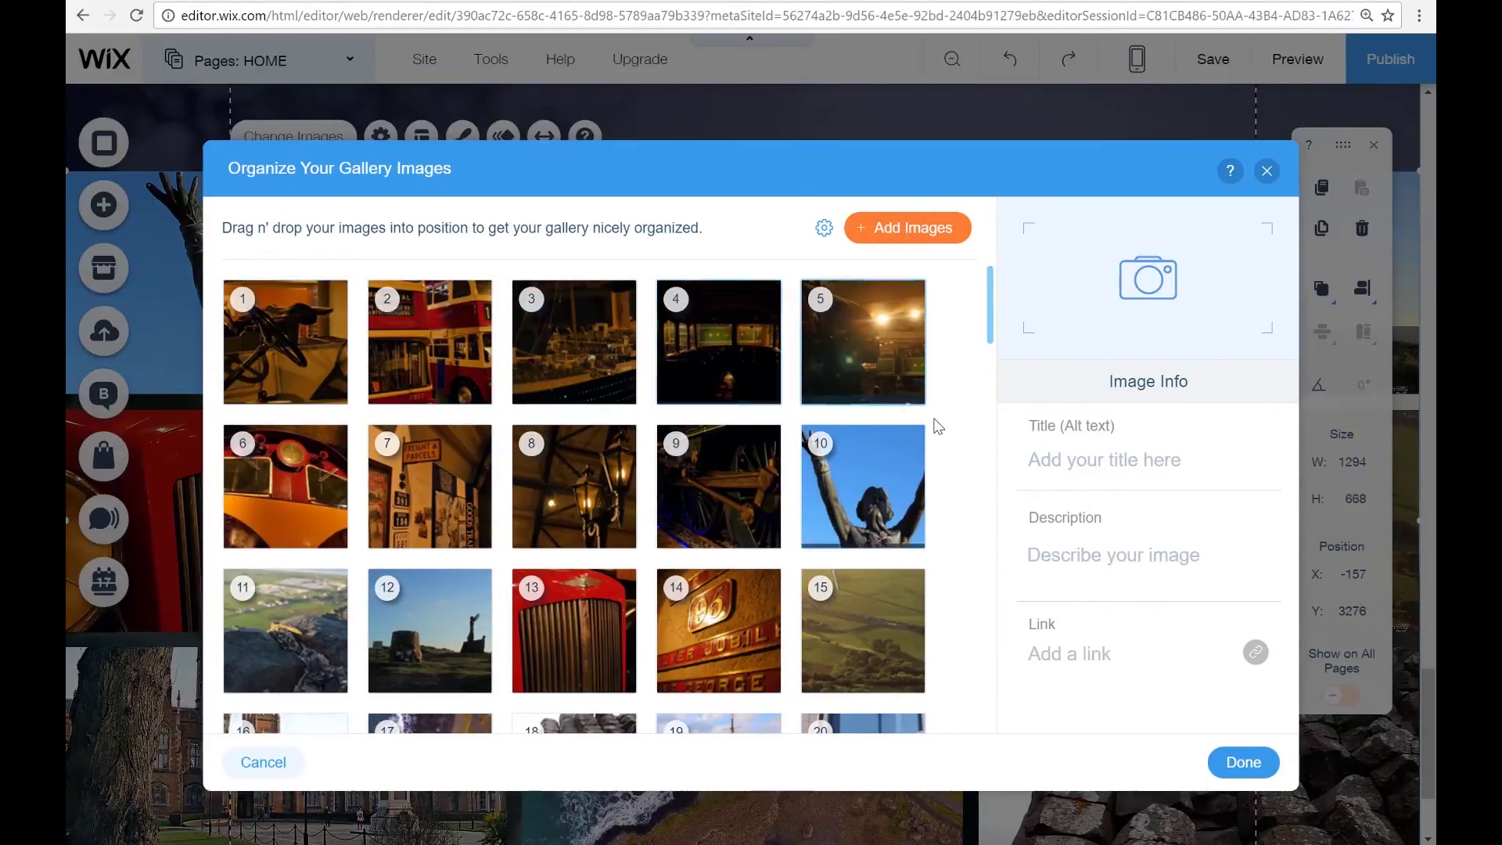
{"action": "left_click_drag", "start_coordinate": [992, 311], "coordinate": [982, 546]}
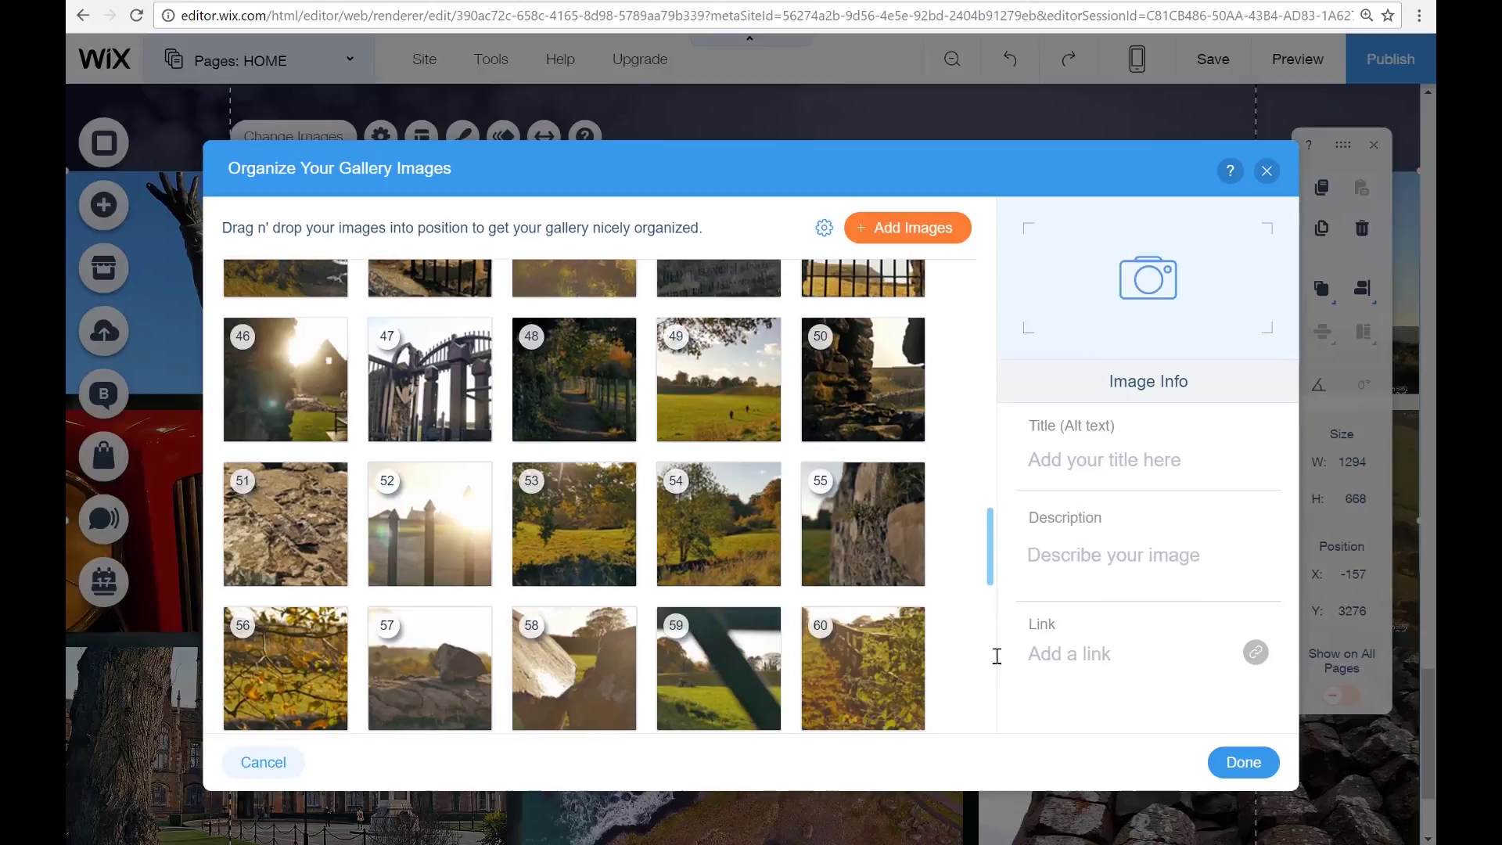
{"action": "left_click_drag", "start_coordinate": [996, 656], "coordinate": [1000, 708]}
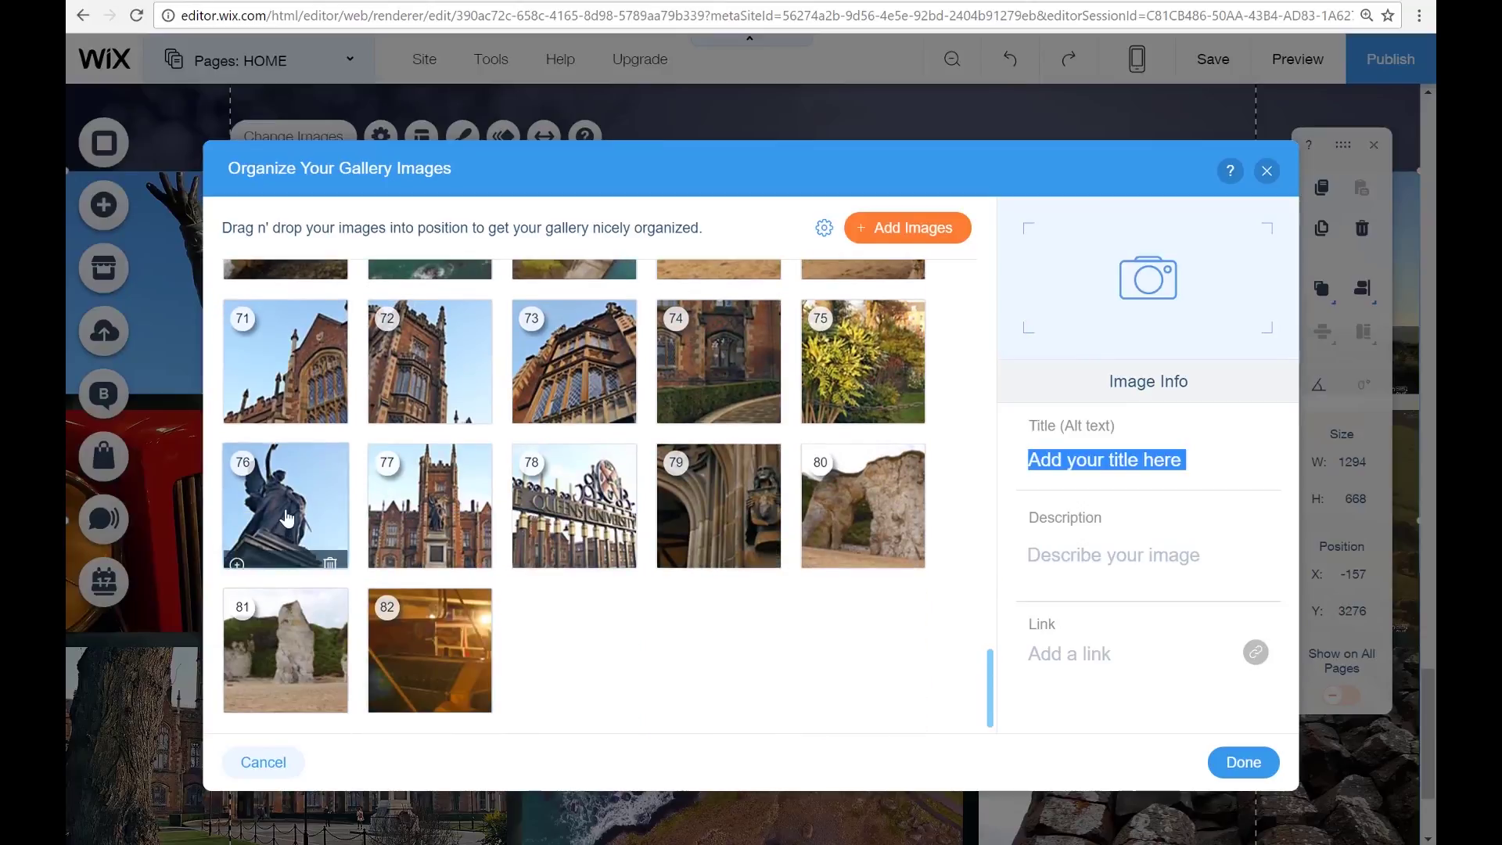
{"action": "left_click", "coordinate": [575, 504]}
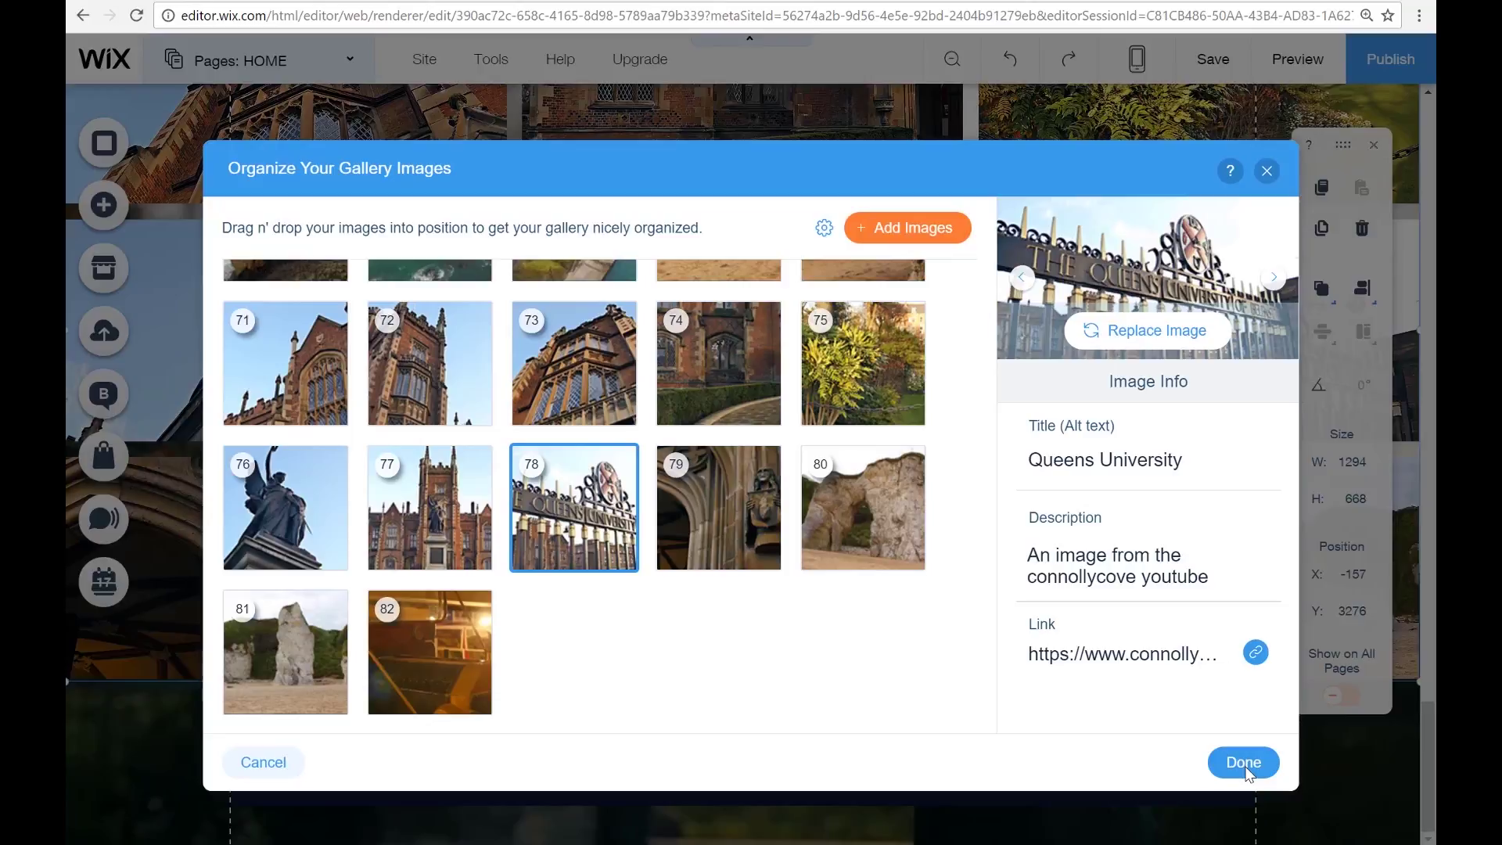
{"action": "left_click", "coordinate": [1267, 171]}
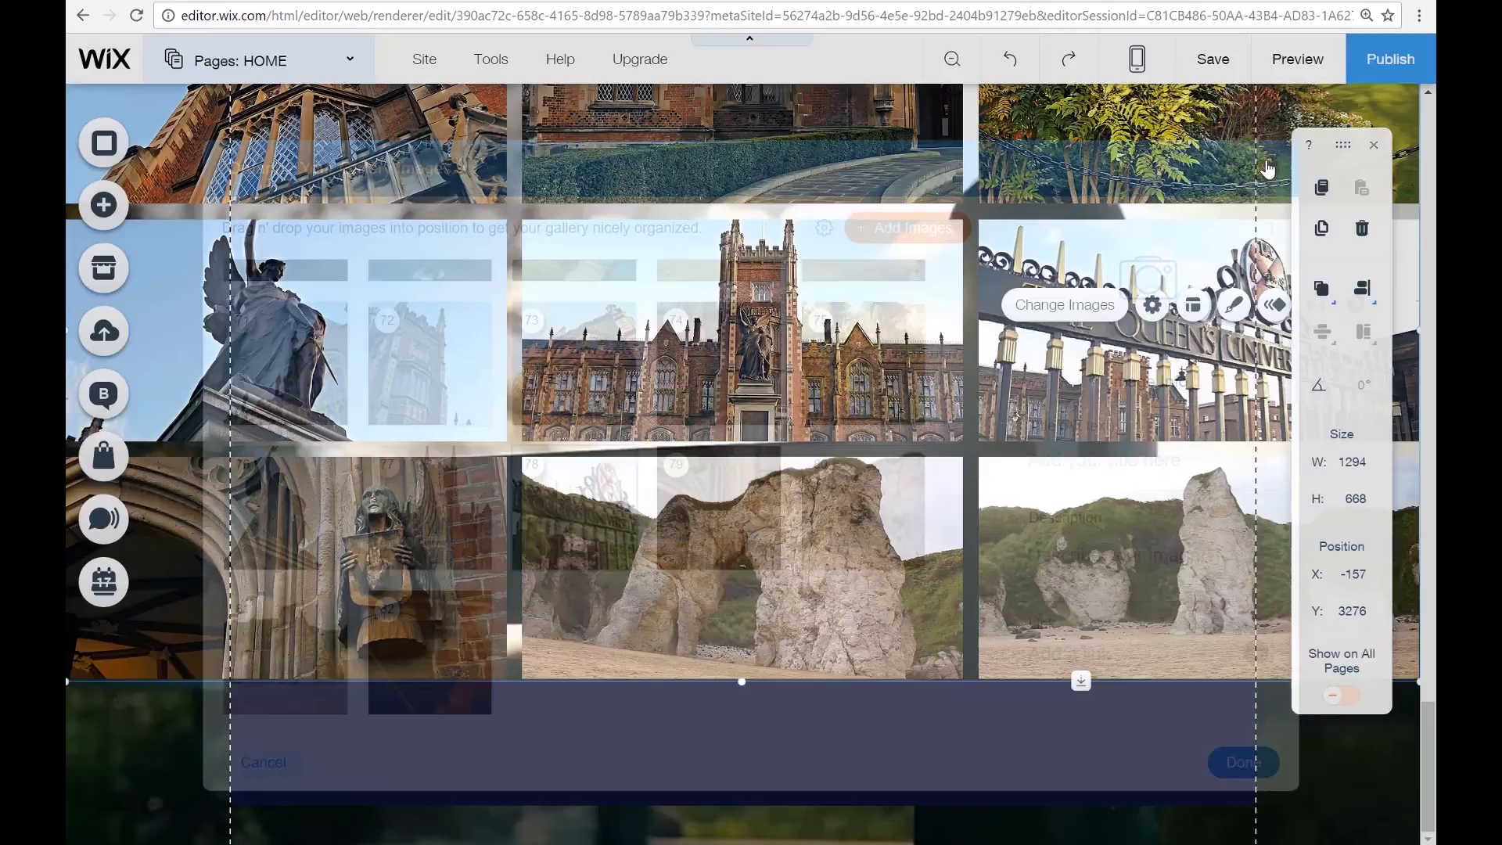
- Preview the page and test the overlay text and link of the Queens University gallery image
{"action": "left_click", "coordinate": [1299, 60]}
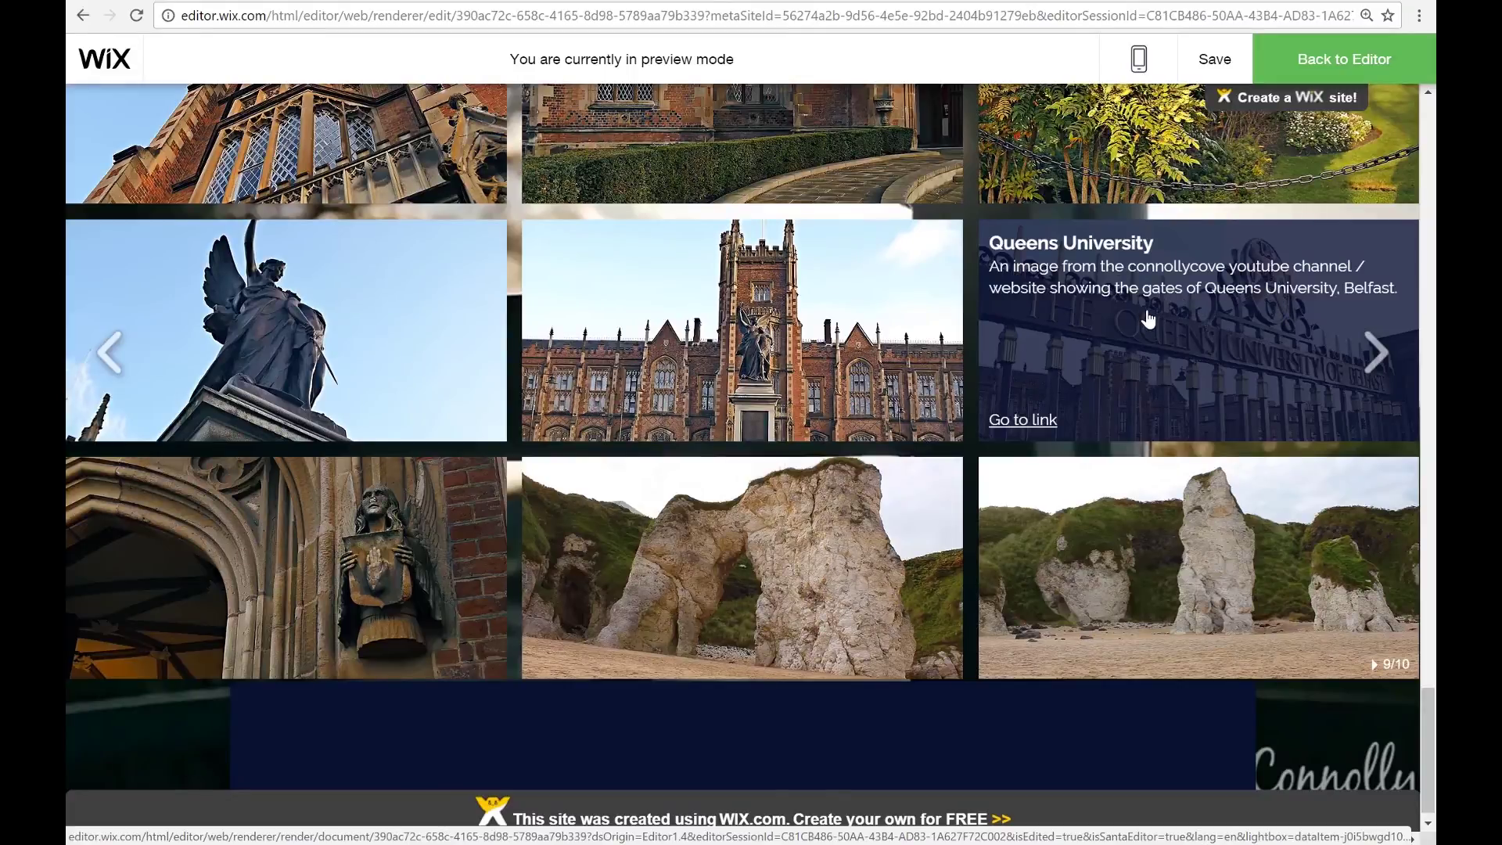
{"action": "left_click", "coordinate": [1025, 421]}
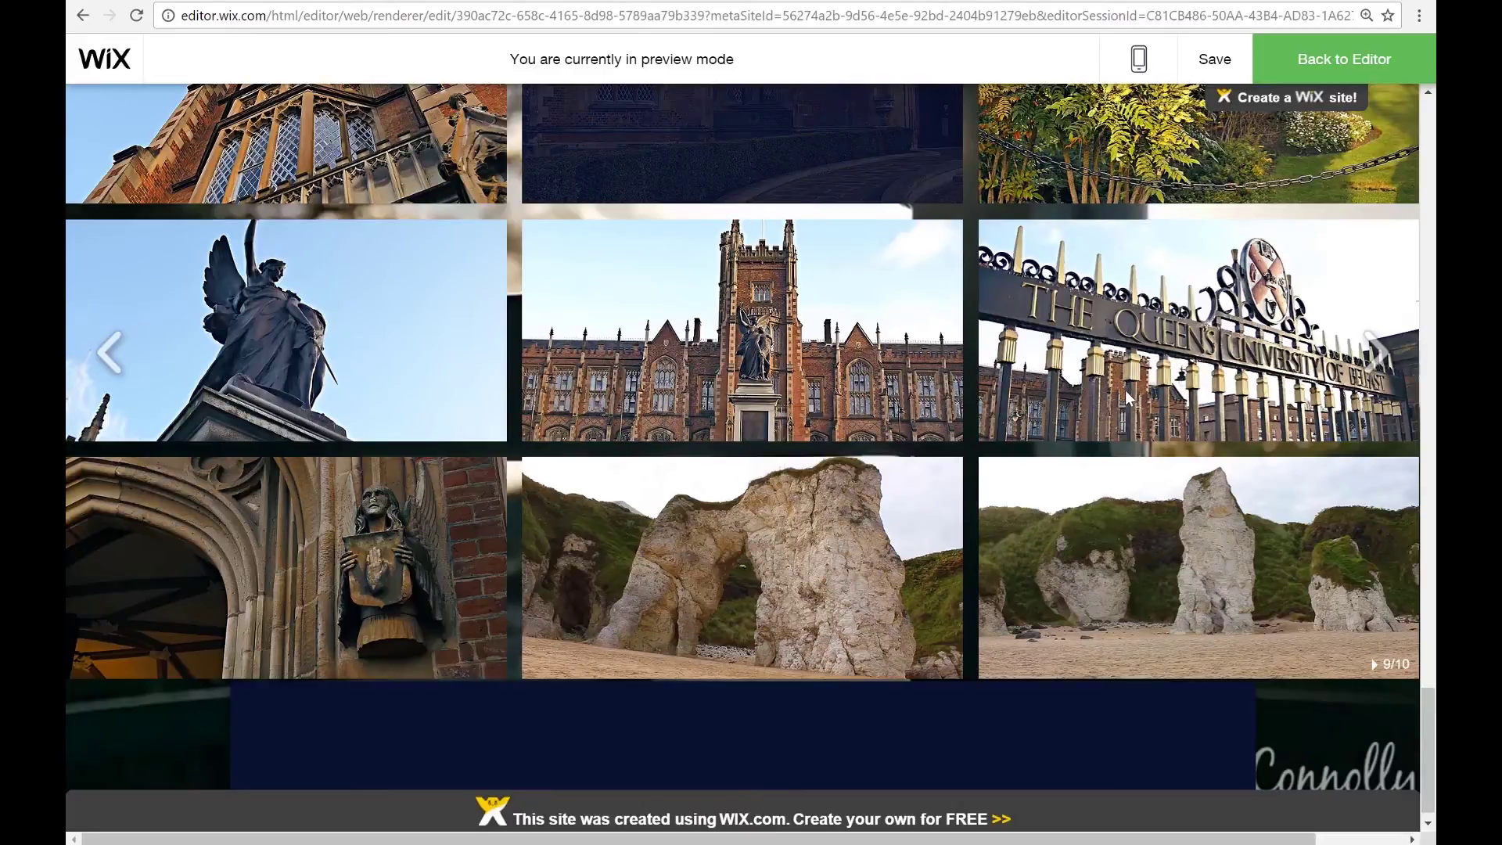
{"action": "mouse_move", "coordinate": [1048, 423]}
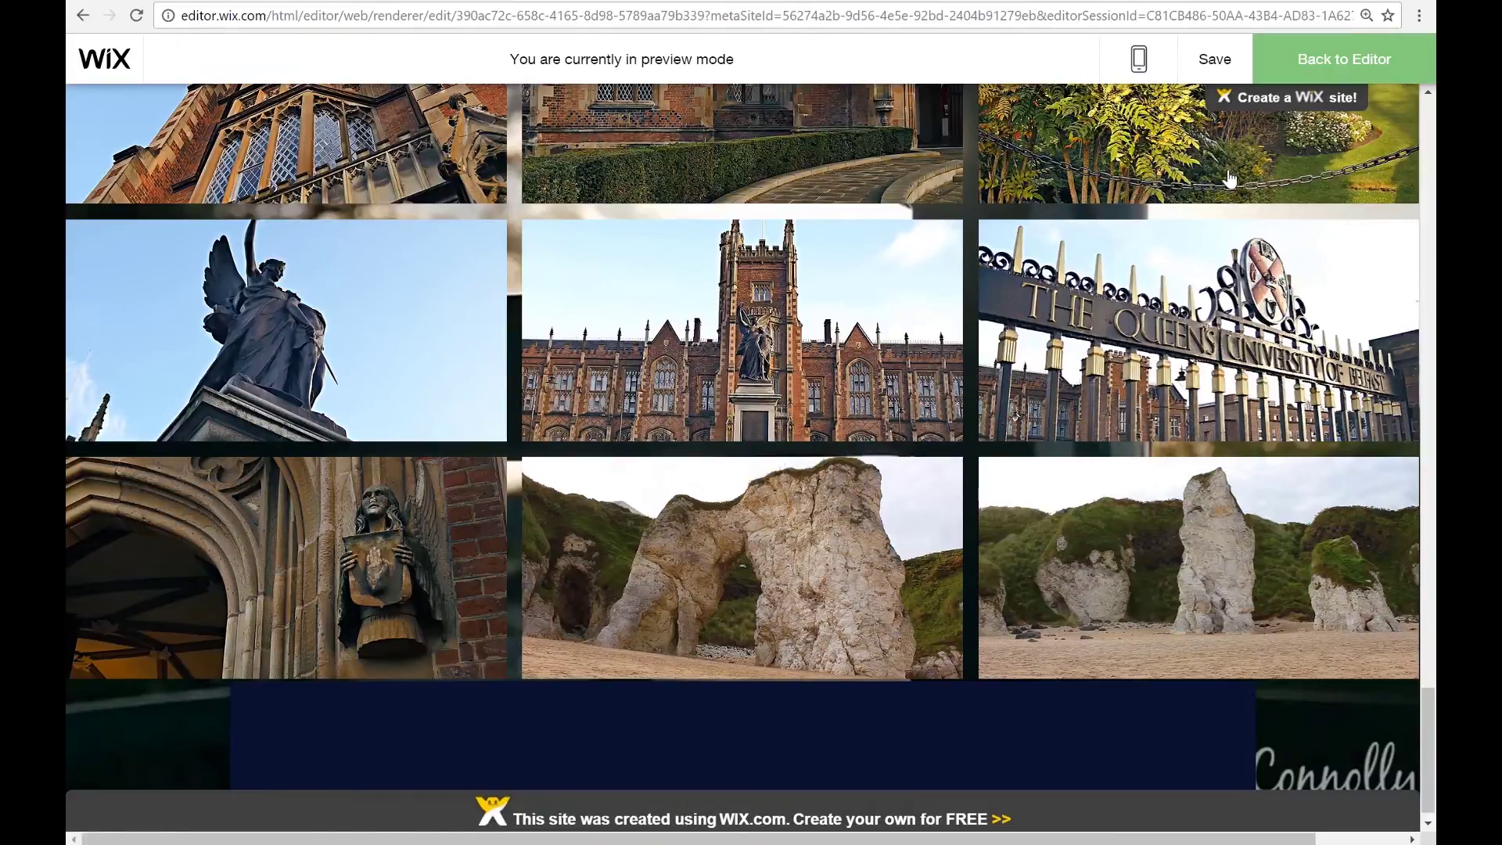
- Examine the gallery's custom design settings for regular text, title and description fonts, and the hover state
{"action": "left_click", "coordinate": [1114, 315]}
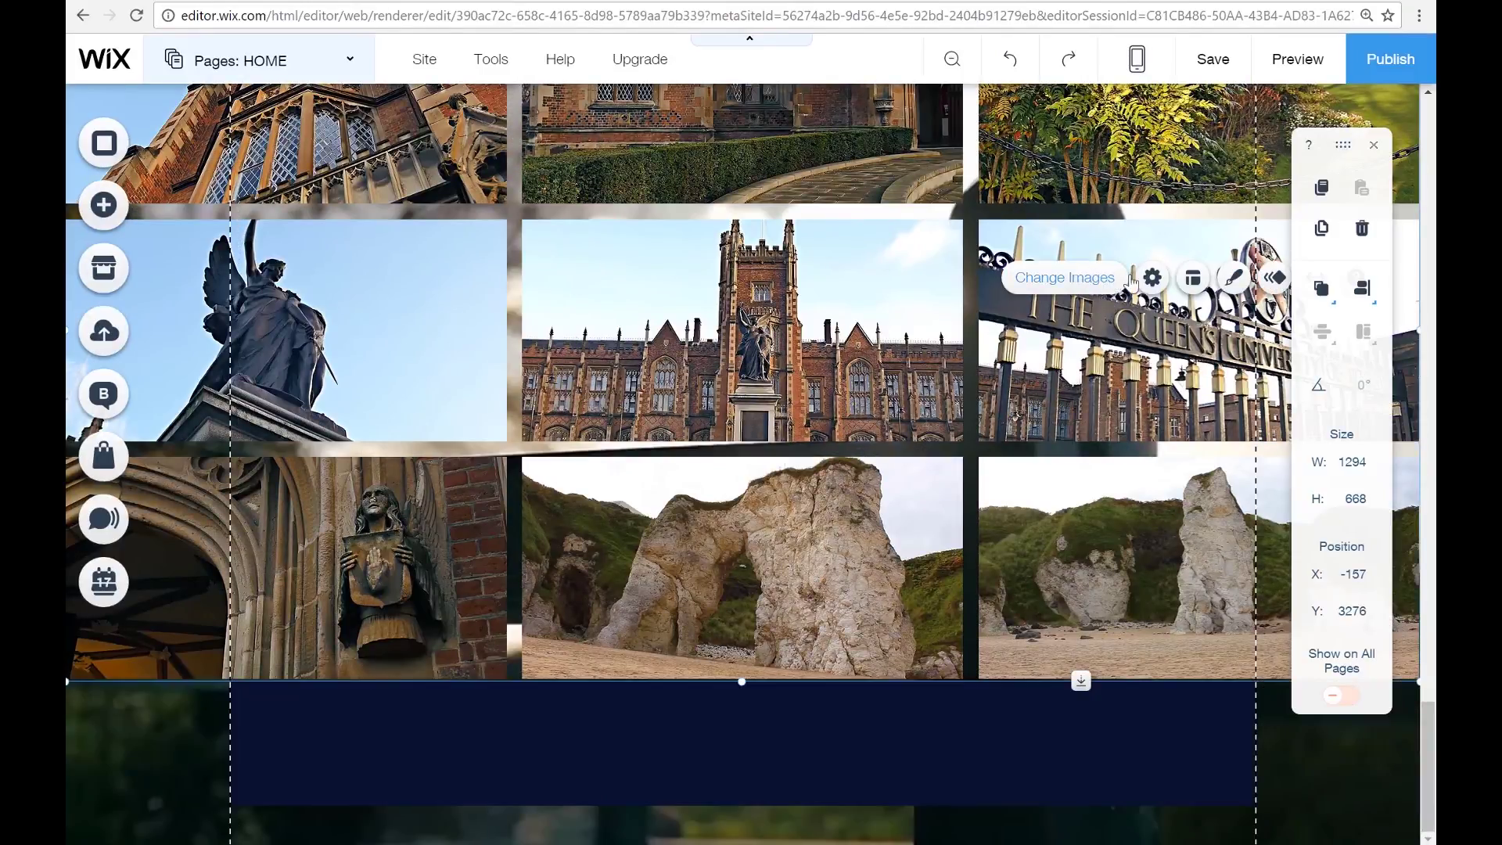
{"action": "left_click", "coordinate": [1234, 279]}
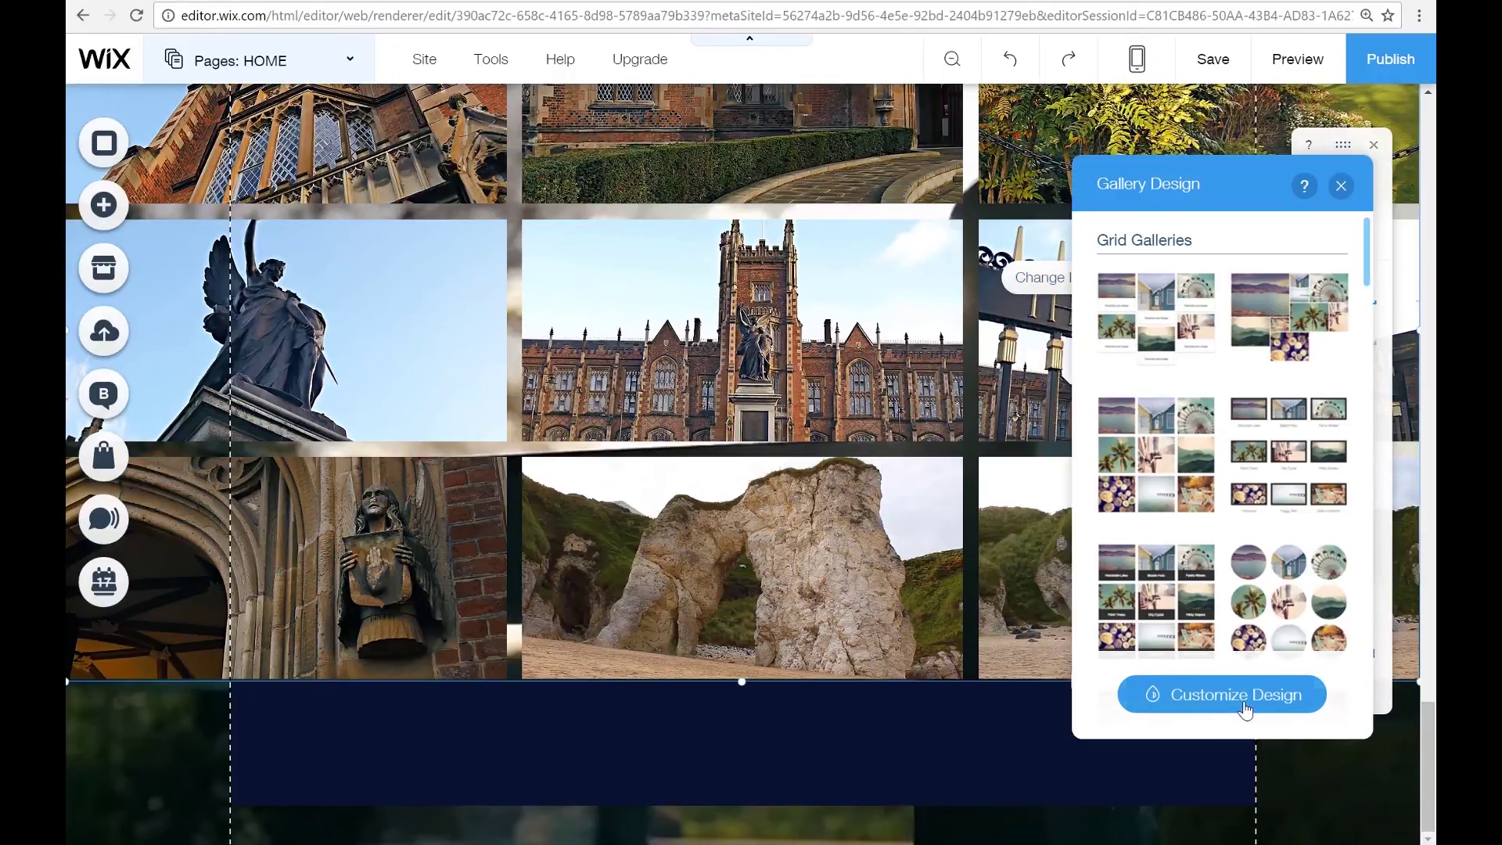
{"action": "left_click", "coordinate": [1245, 707]}
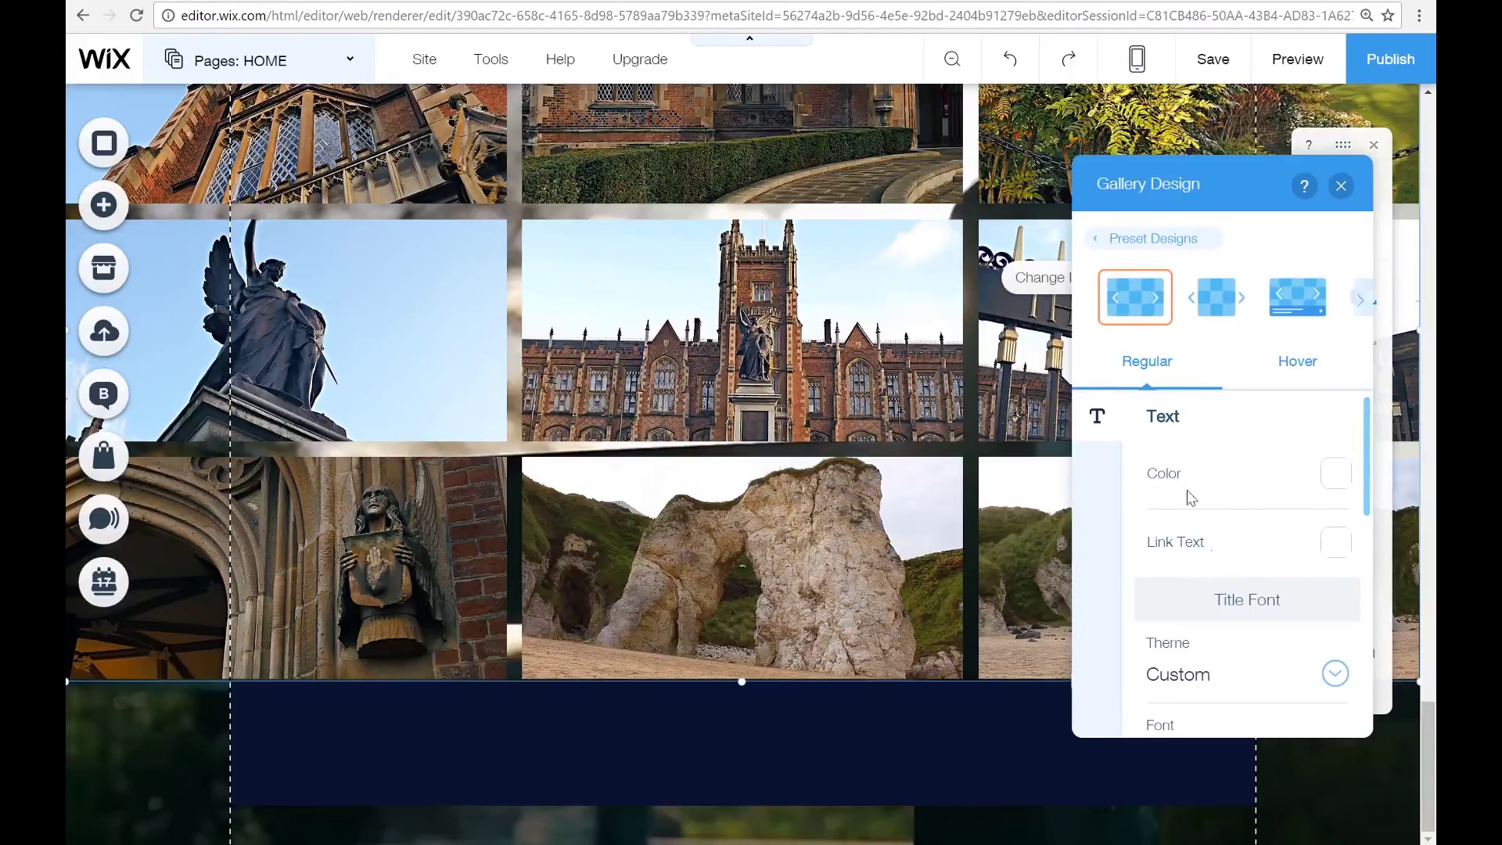
{"action": "scroll", "coordinate": [1213, 609], "scroll_direction": "down", "scroll_amount": 5}
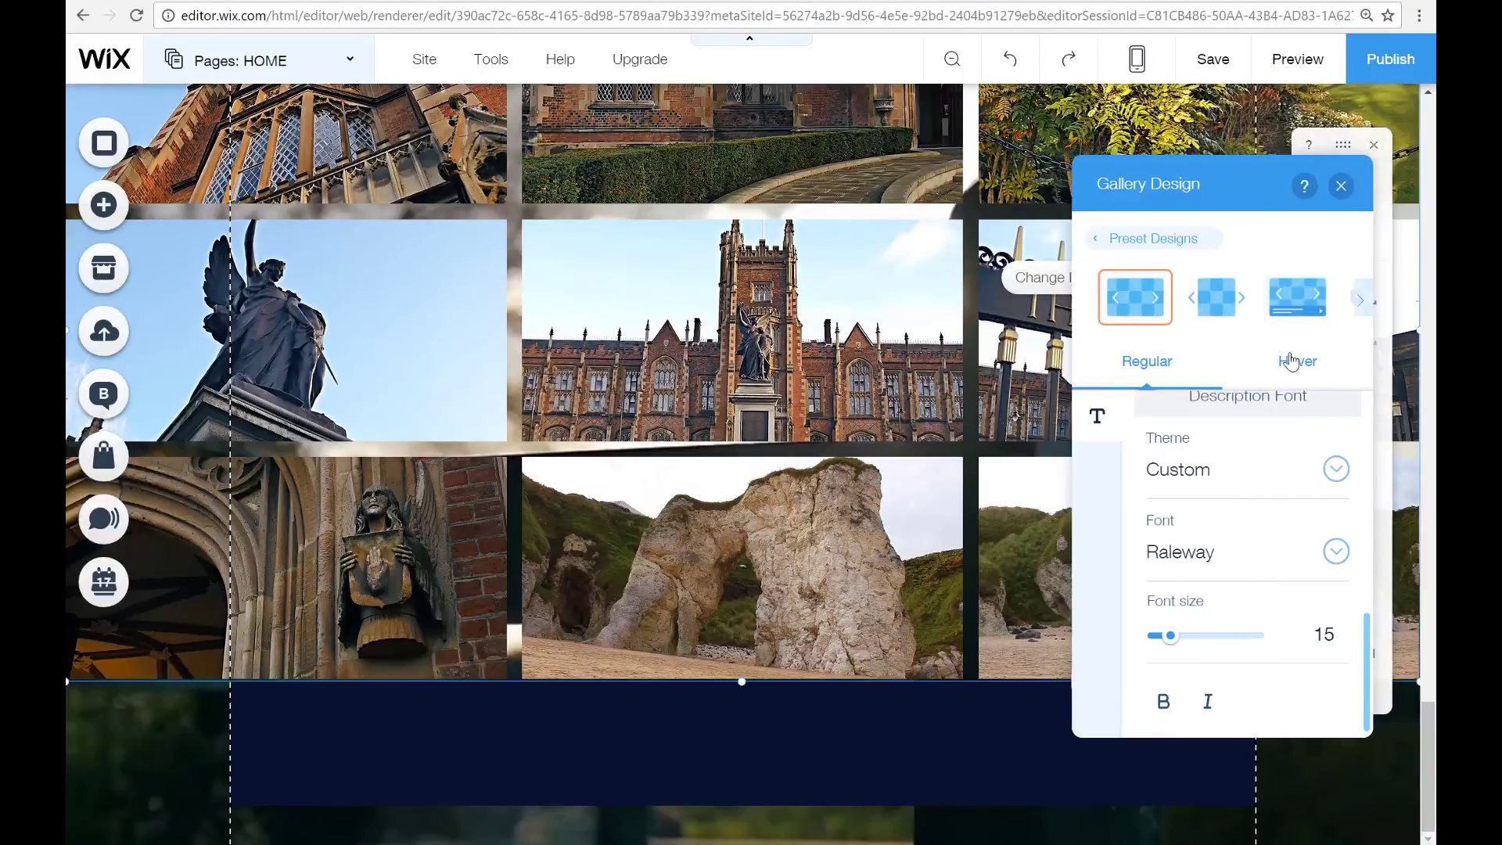
{"action": "left_click", "coordinate": [1293, 378]}
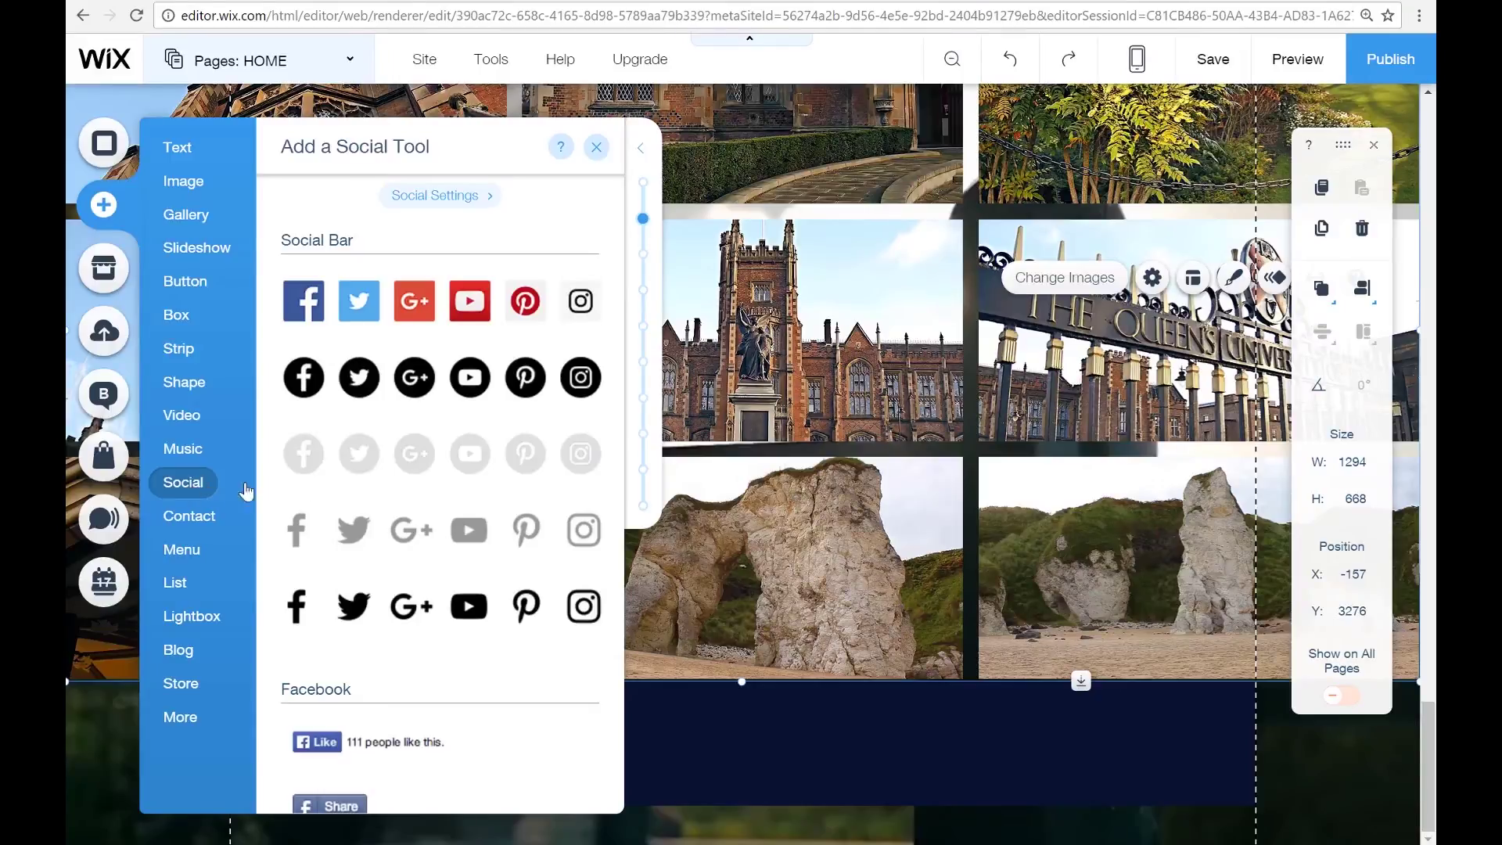
- Look over the social bar icons, switch to the Google Images search for social media icons and filter it to images labeled for reuse
{"action": "scroll", "coordinate": [409, 498], "scroll_direction": "down", "scroll_amount": 1}
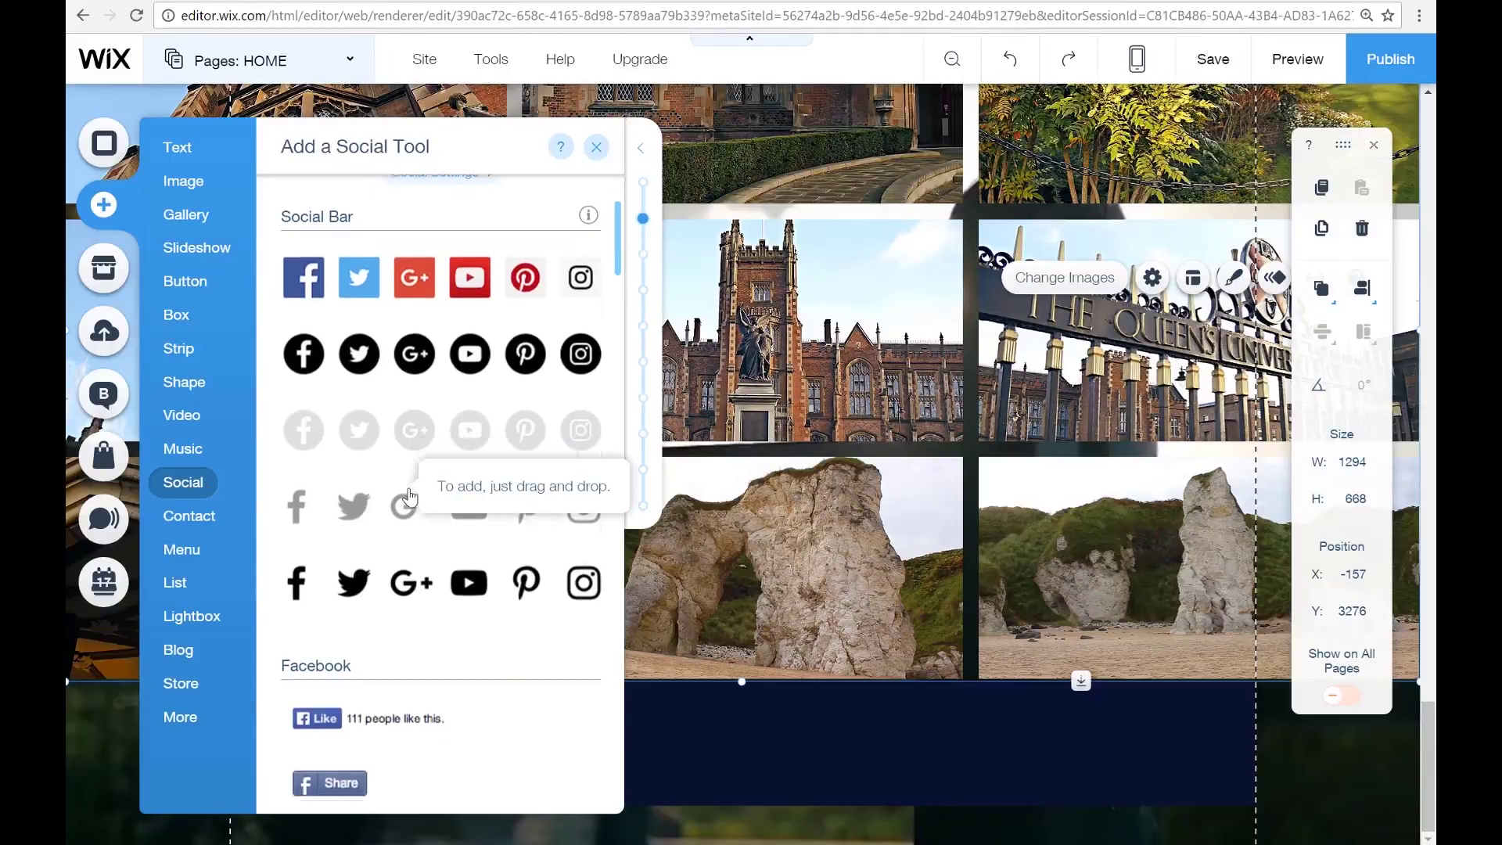
{"action": "scroll", "coordinate": [409, 498], "scroll_direction": "up", "scroll_amount": 2}
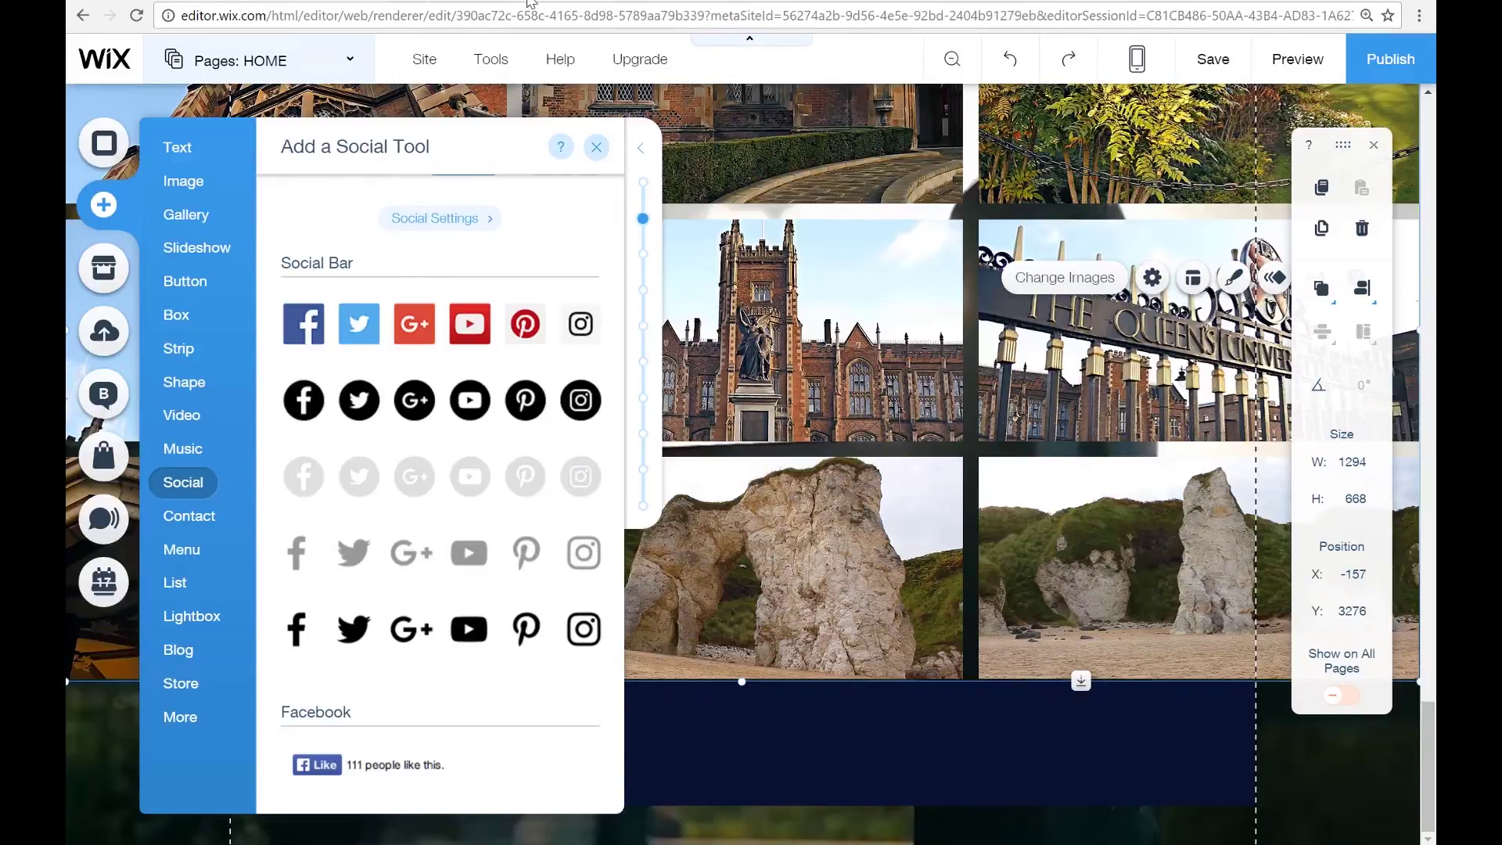
{"action": "left_click", "coordinate": [529, 1]}
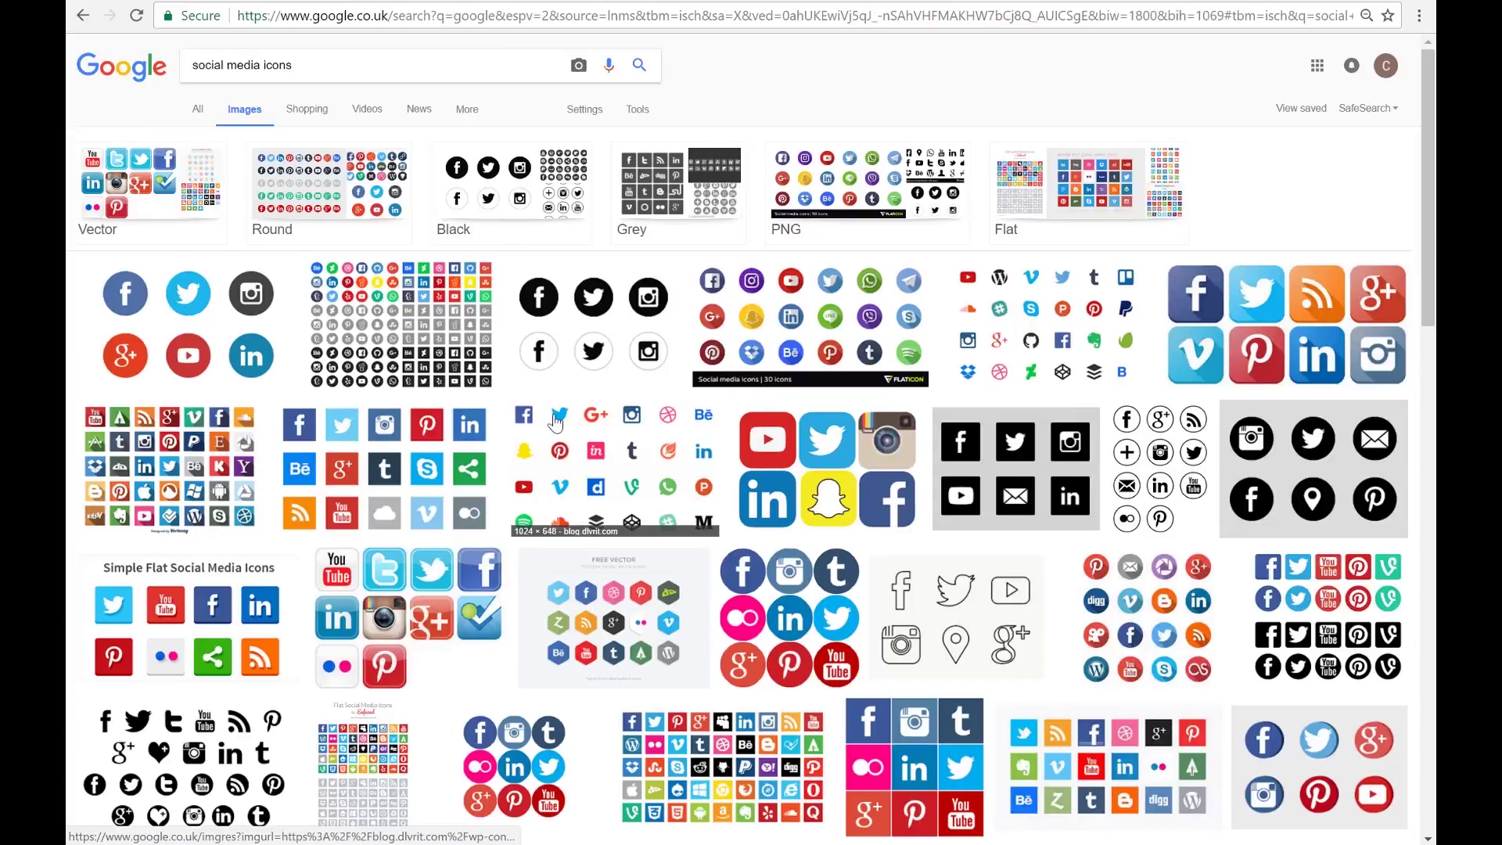
{"action": "left_click", "coordinate": [637, 111]}
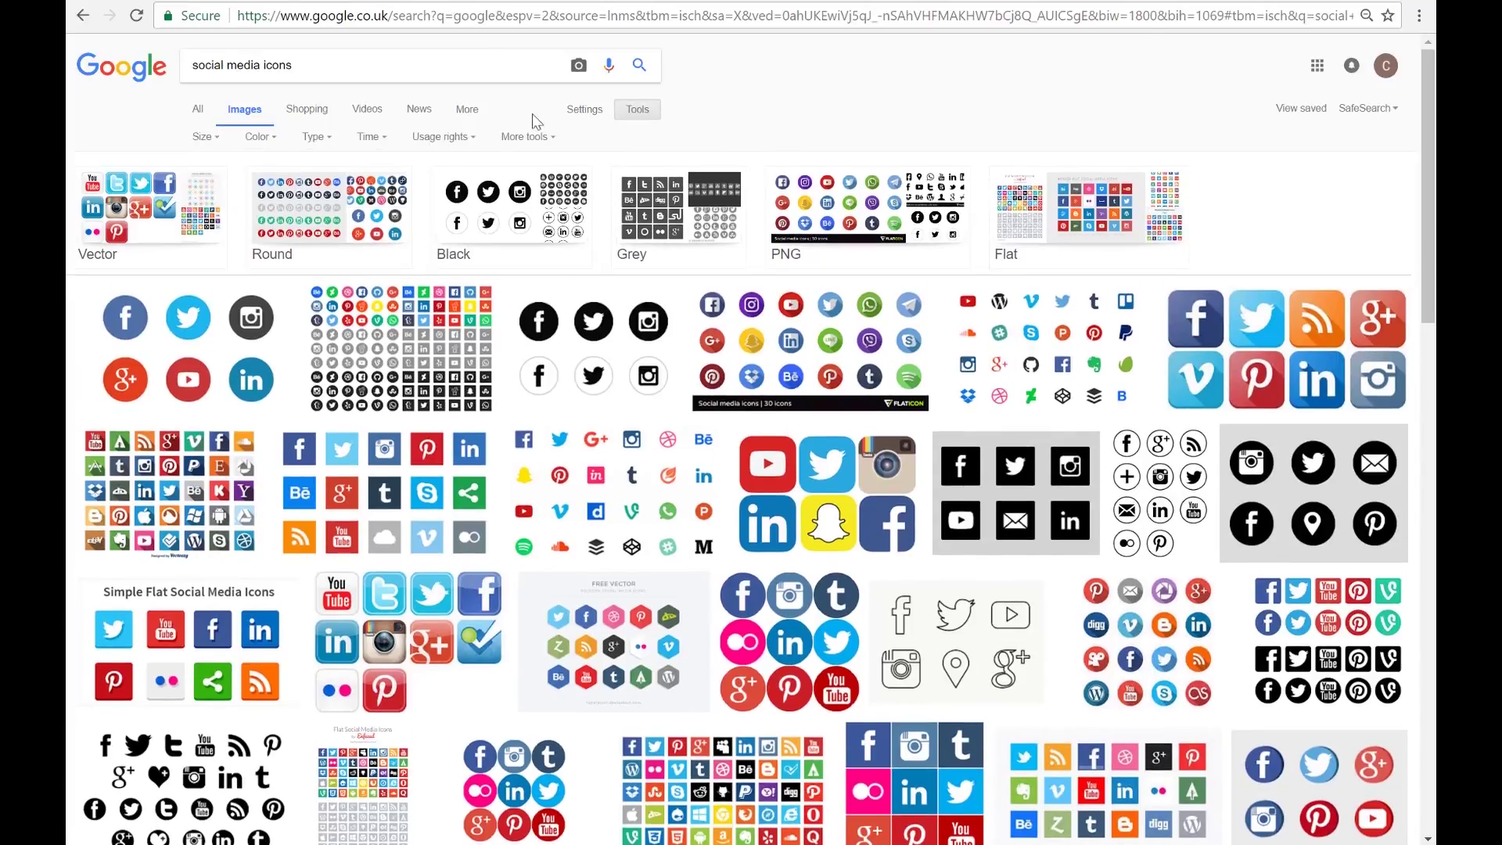
{"action": "left_click", "coordinate": [457, 138]}
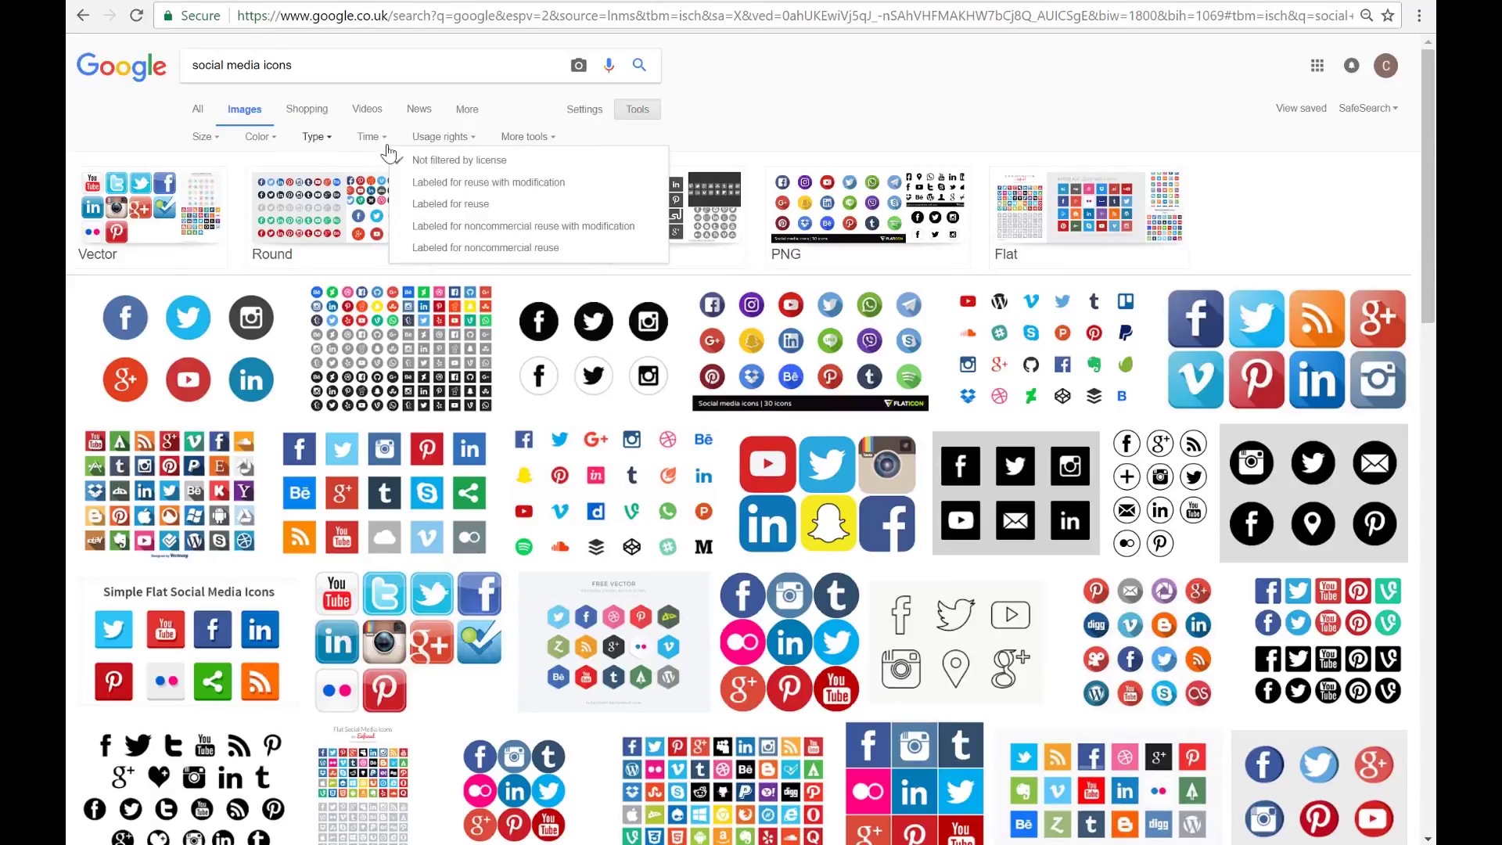
{"action": "left_click", "coordinate": [502, 205]}
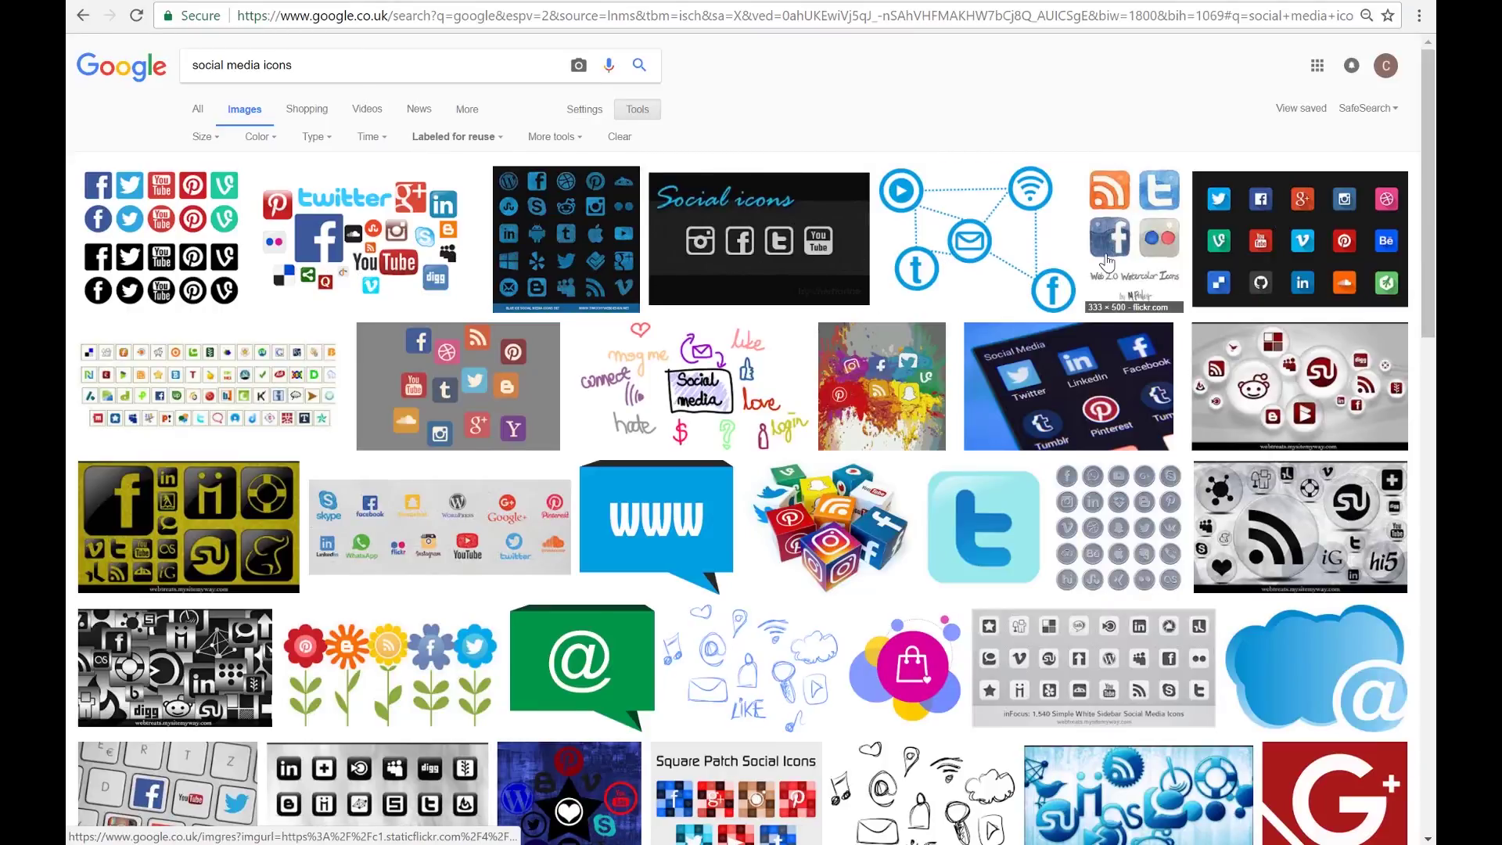
- Save the Flickr image of free social media icons on a black background to the Downloads folder as a JPEG
{"action": "left_click", "coordinate": [1298, 270]}
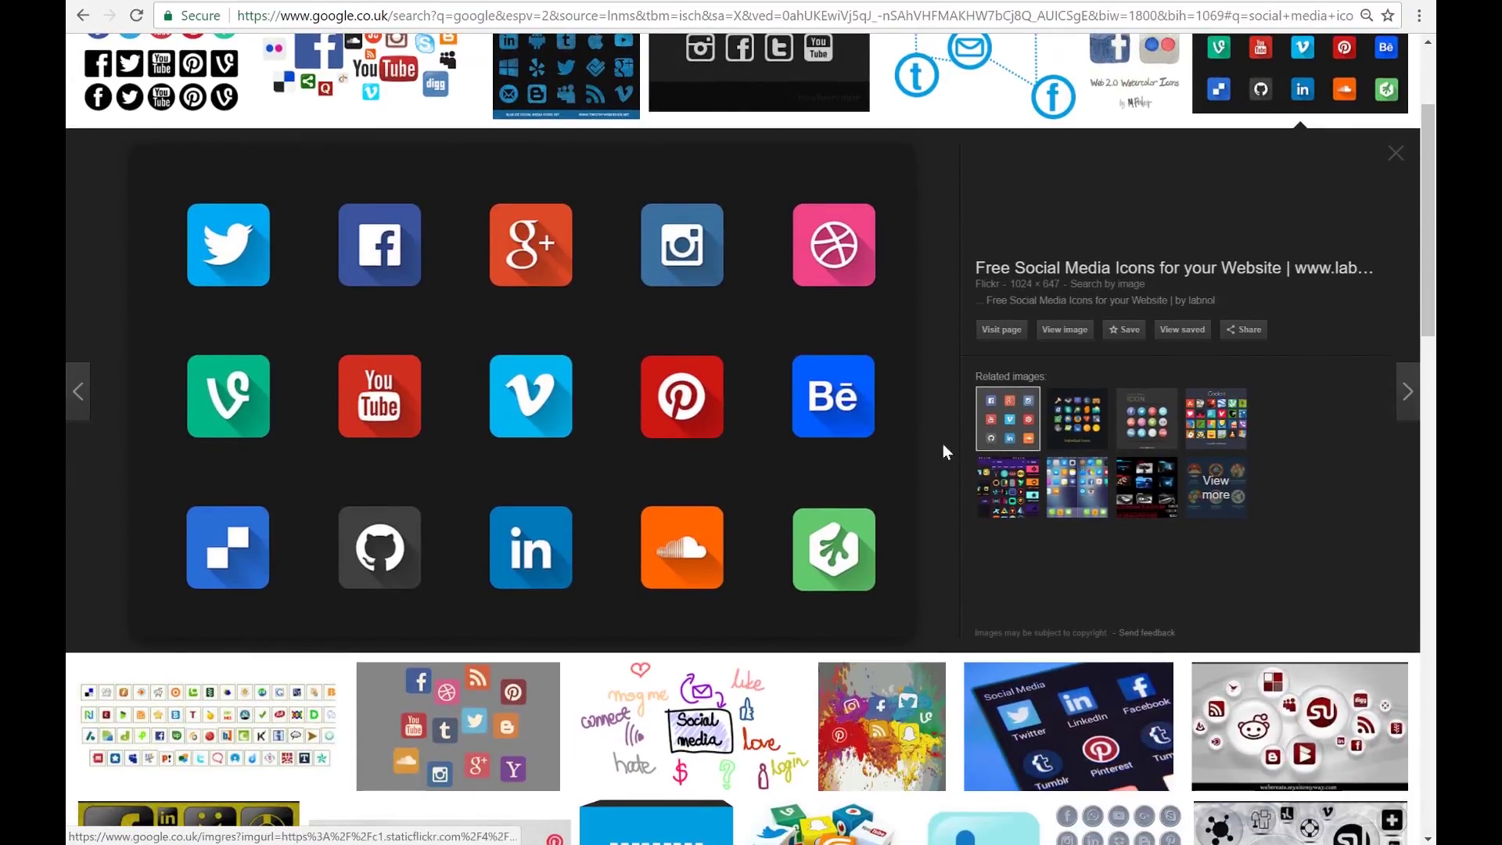
{"action": "right_click", "coordinate": [700, 299]}
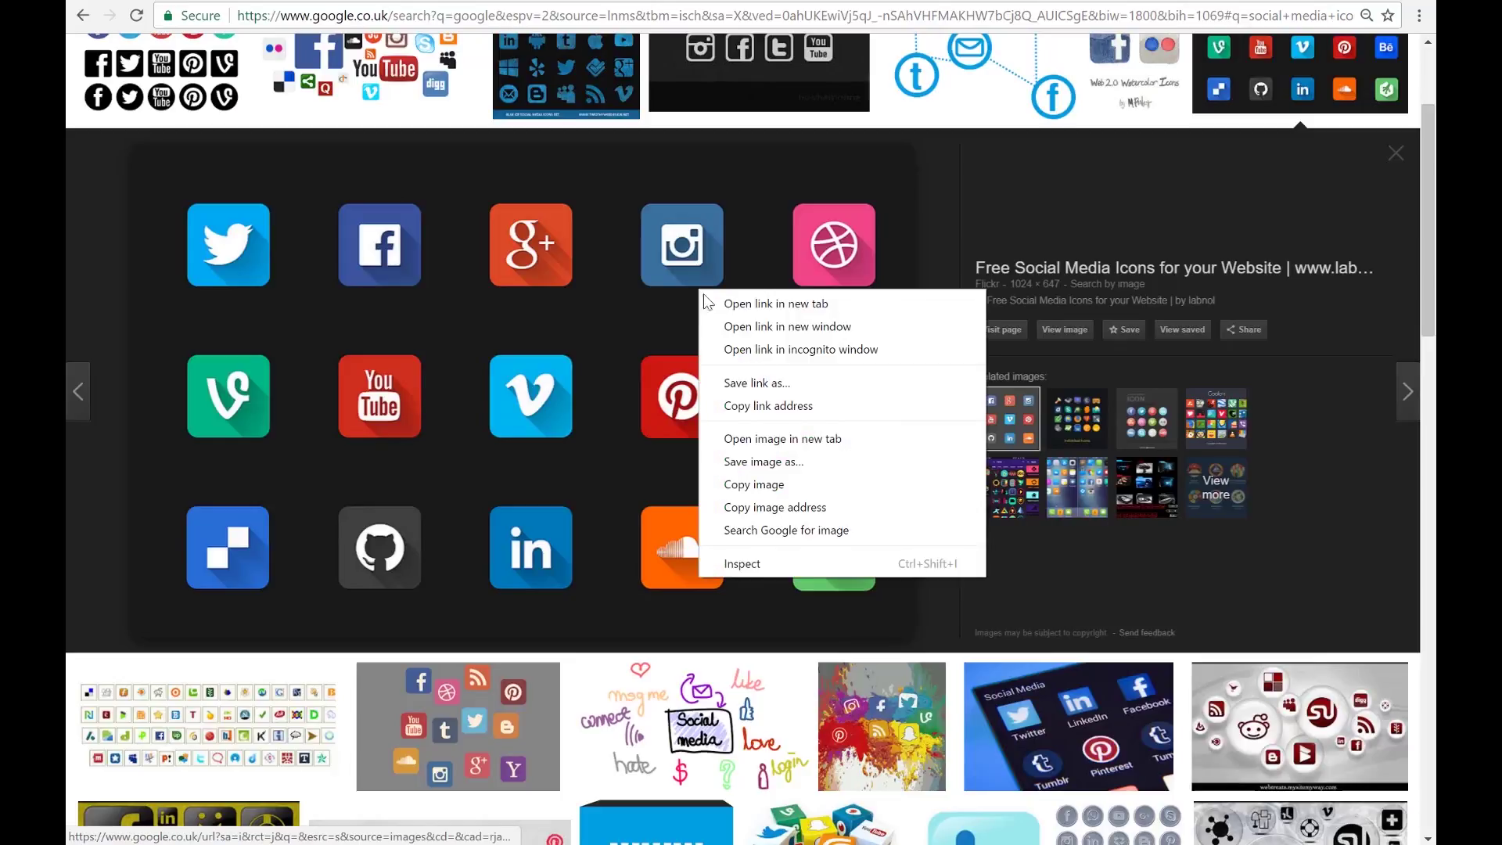
{"action": "left_click", "coordinate": [789, 462]}
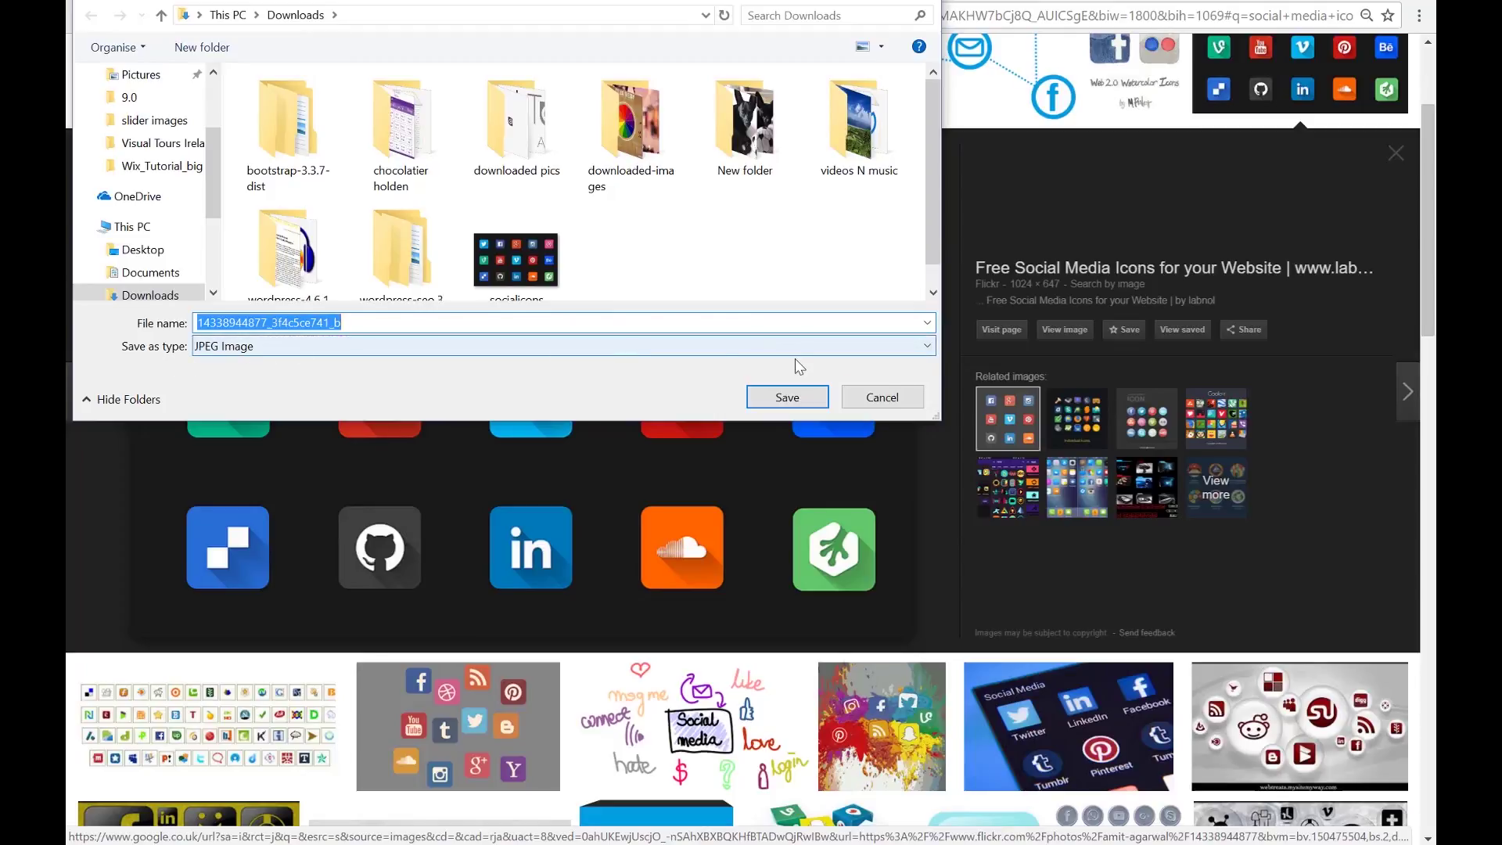
{"action": "left_click", "coordinate": [929, 346]}
{"action": "left_click", "coordinate": [929, 348]}
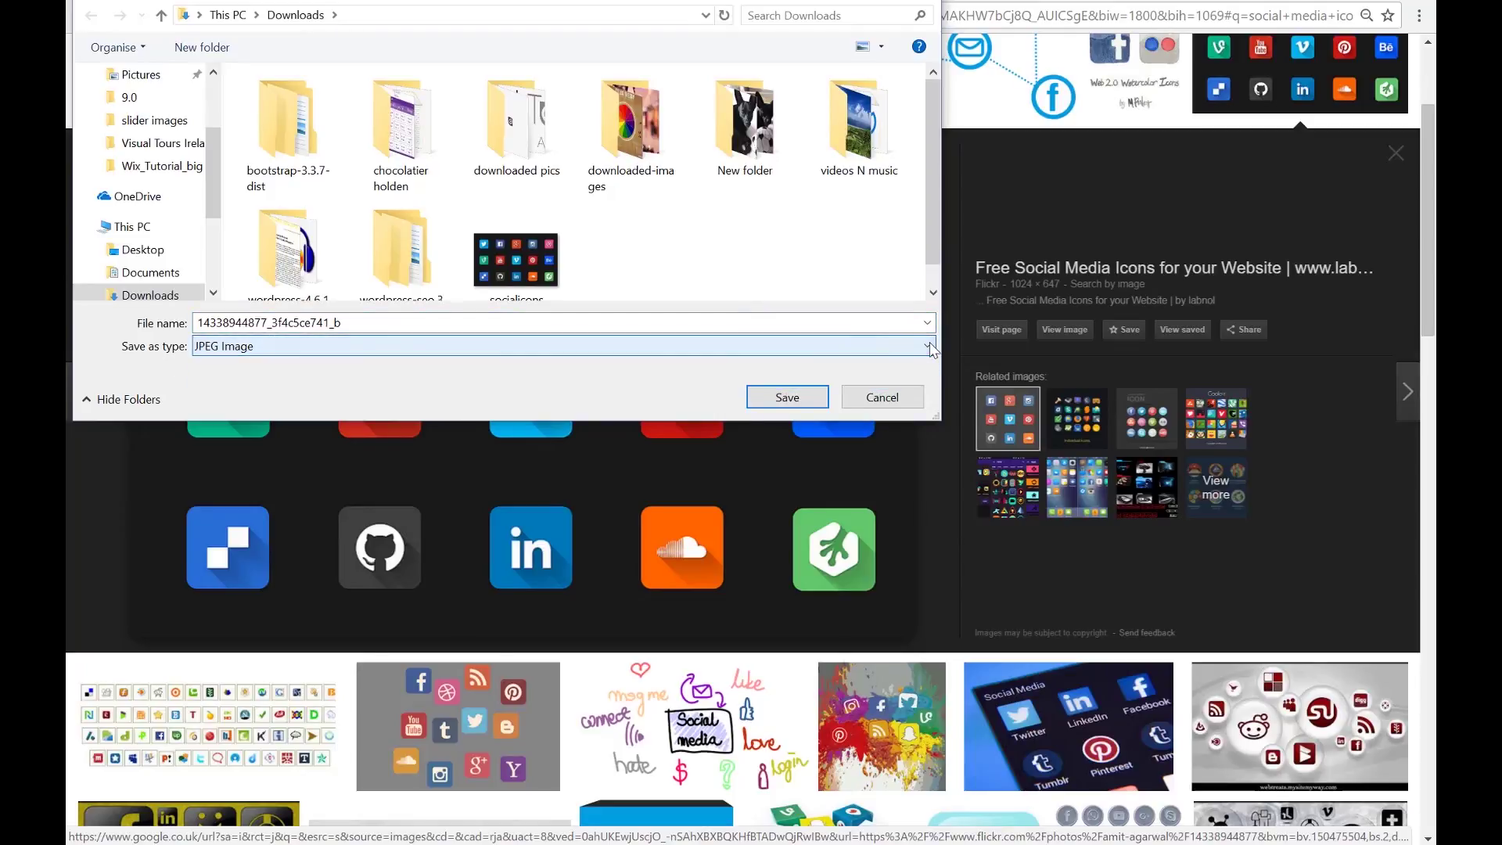
{"action": "left_click", "coordinate": [812, 407]}
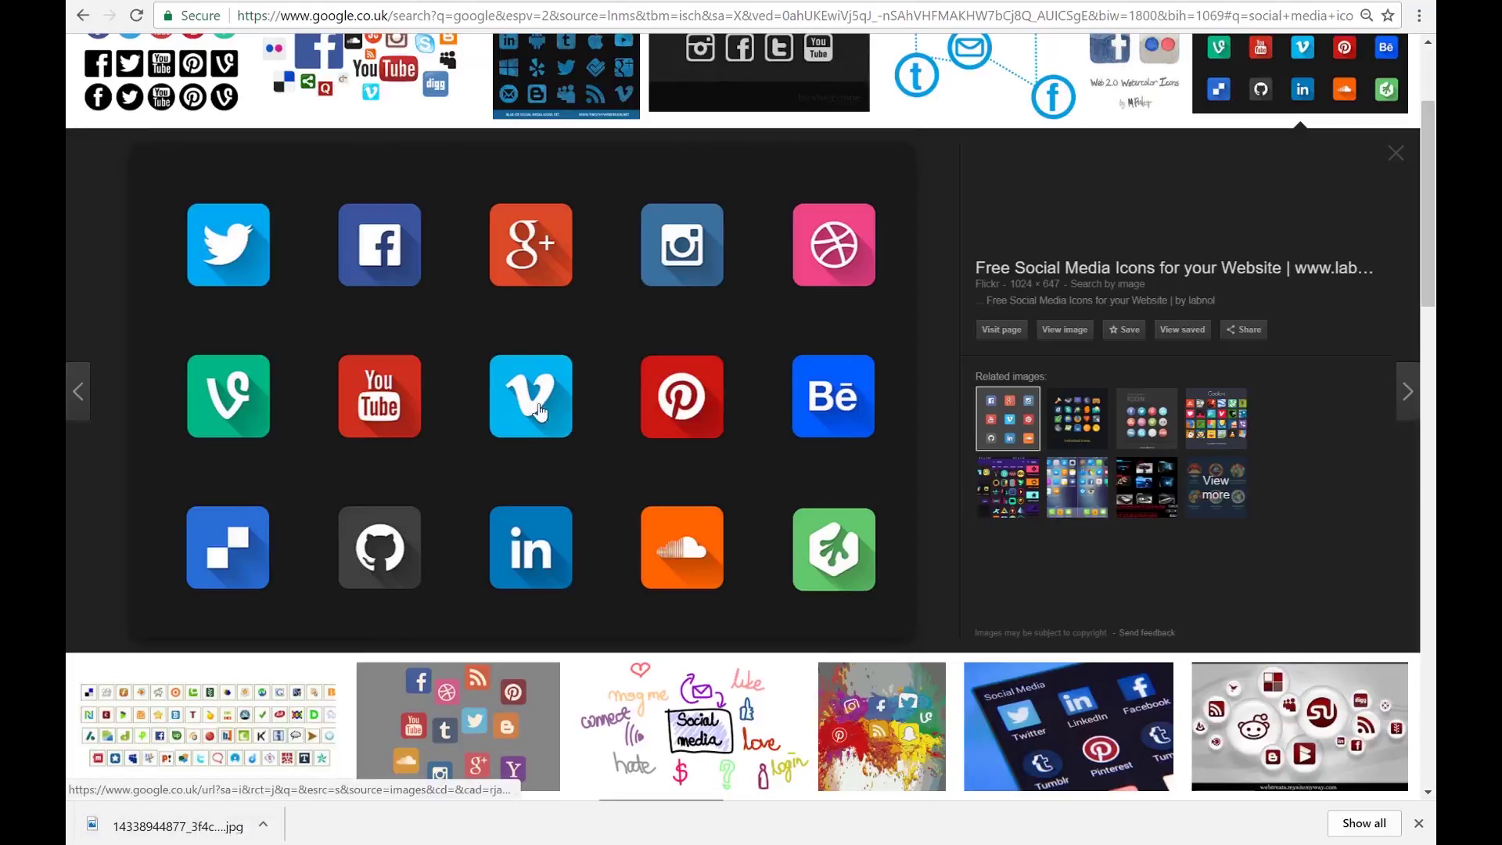
- Switch to File Explorer and locate the socialicons image in the Downloads folder
{"action": "left_click", "coordinate": [688, 843]}
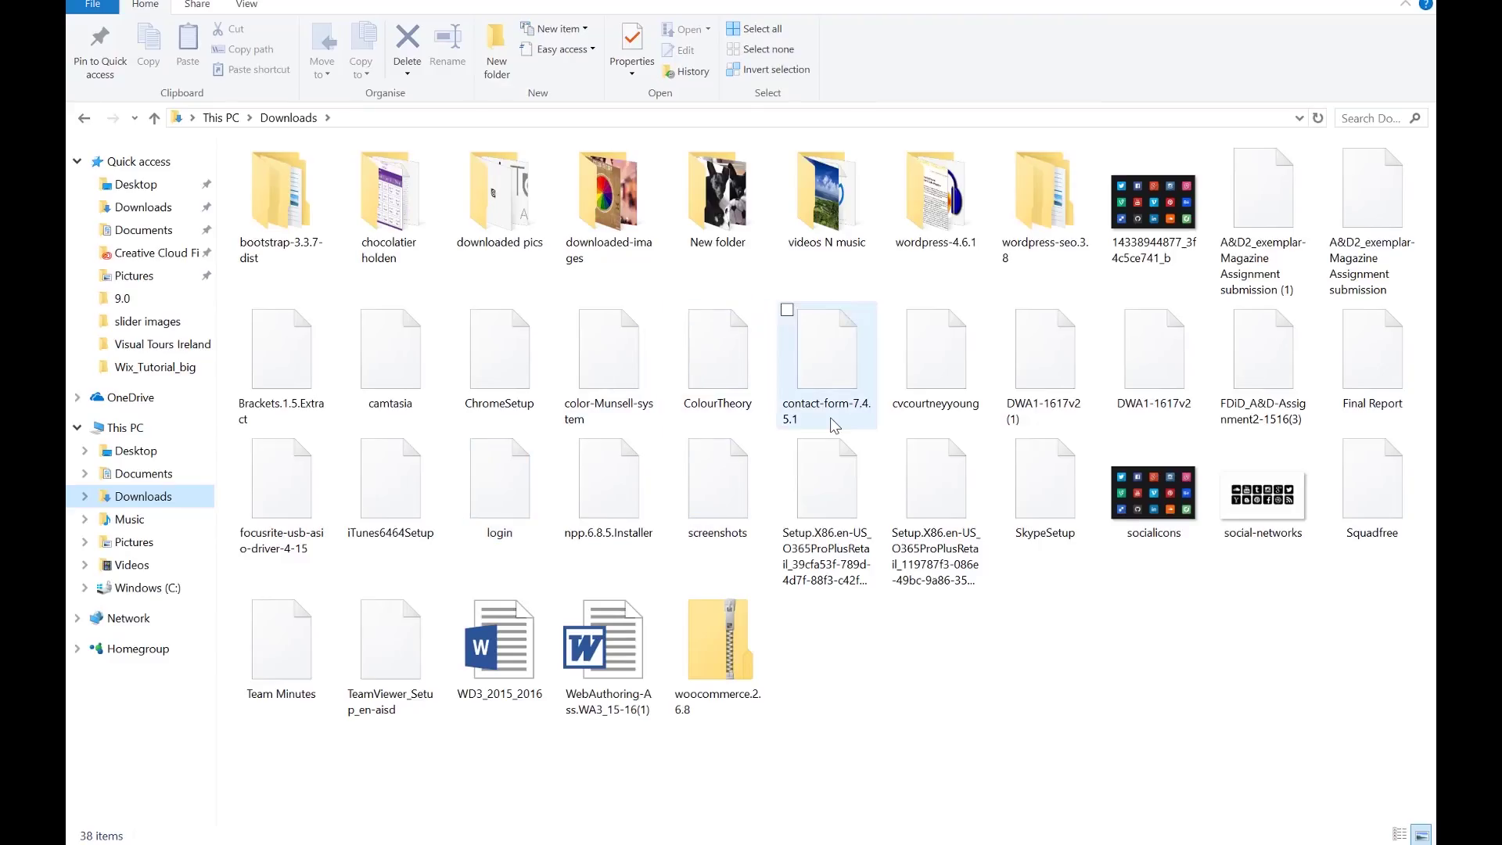
{"action": "left_click", "coordinate": [1164, 489]}
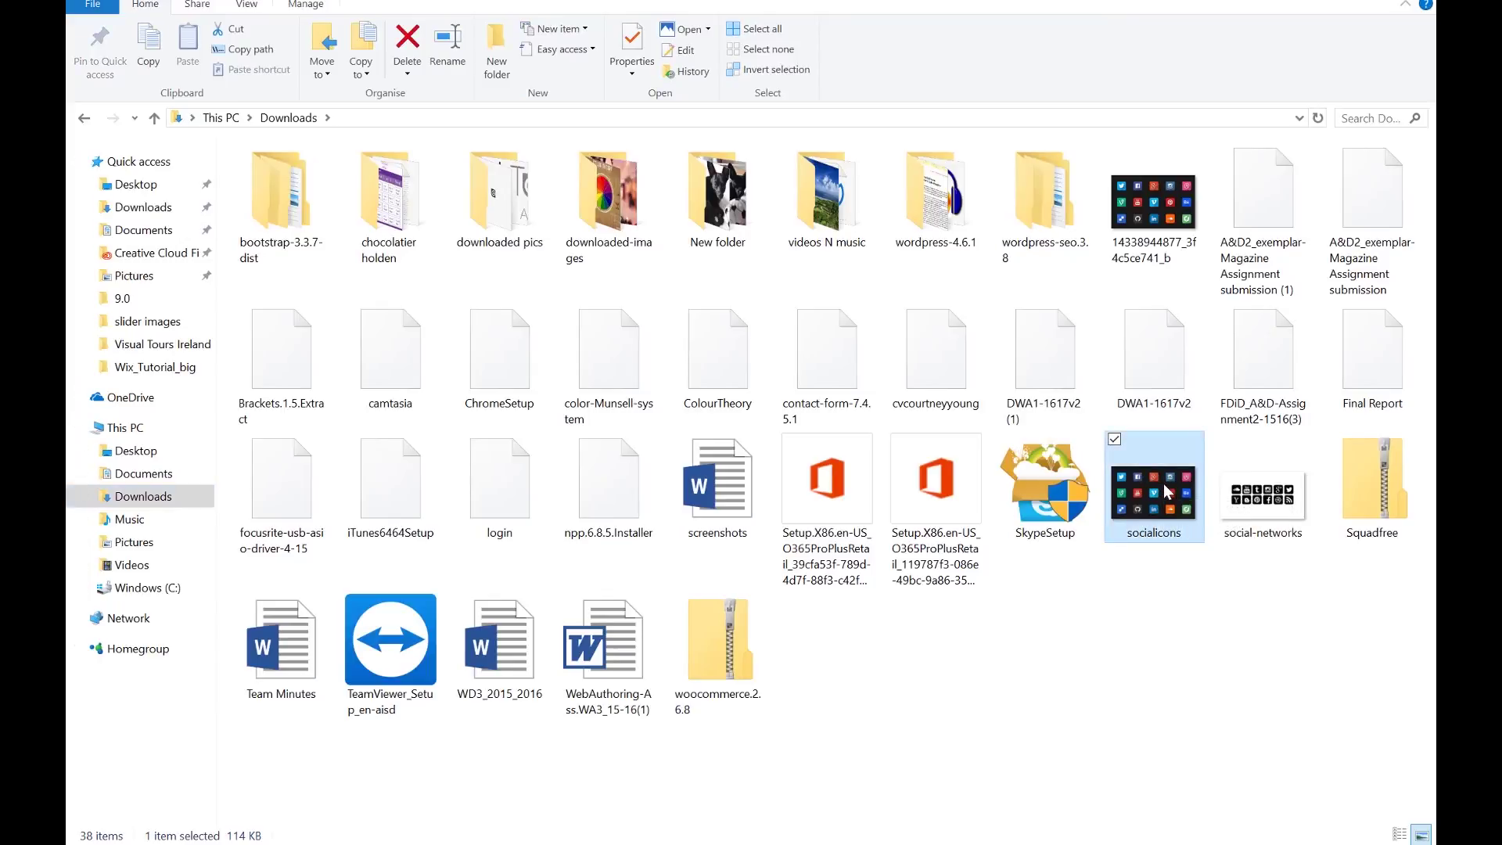
{"action": "double_click", "coordinate": [1164, 489]}
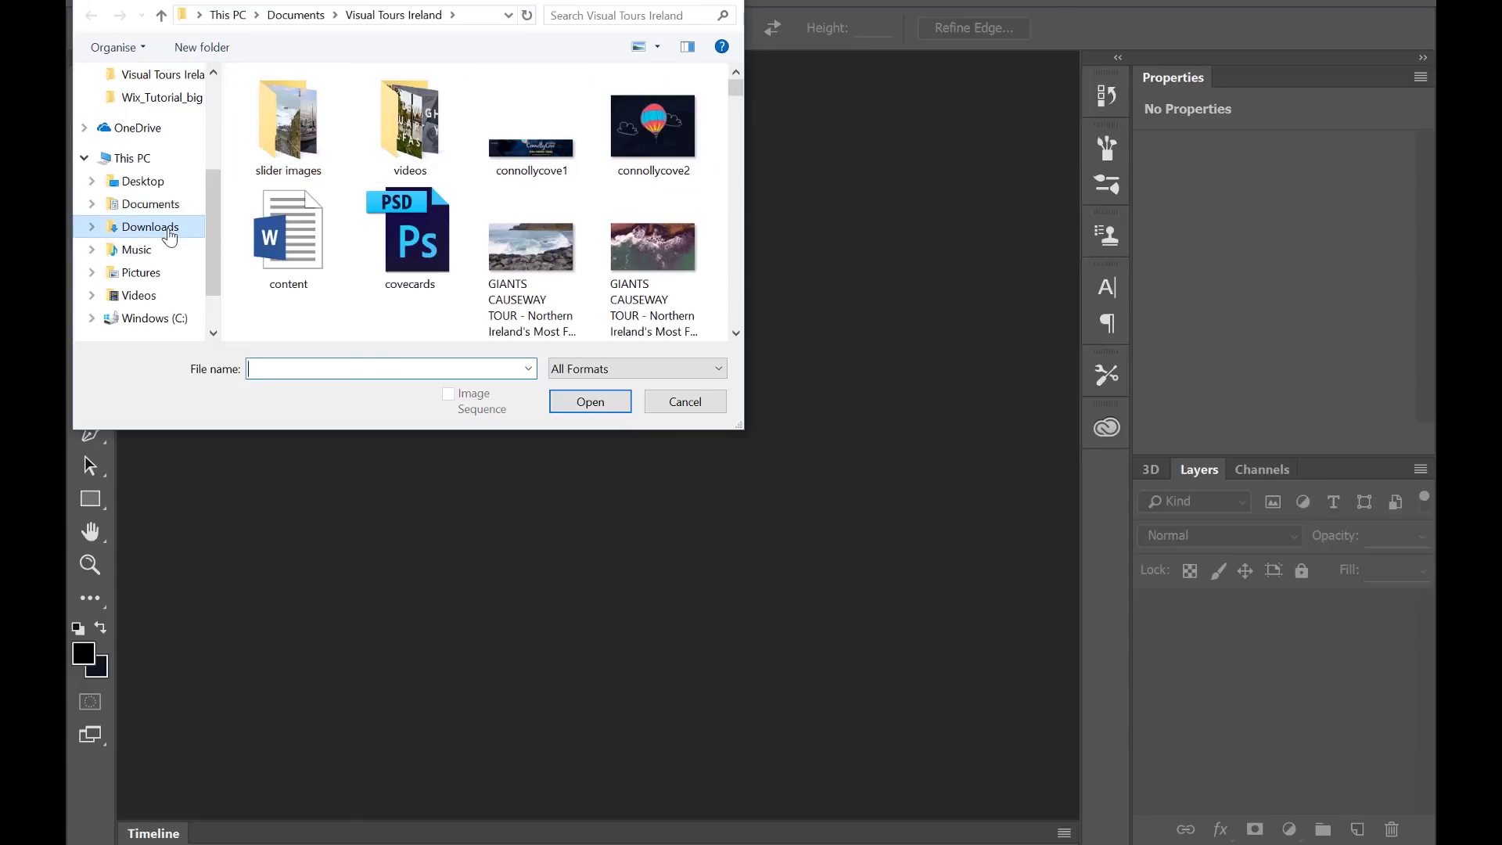
- Open the socialicons image from the Downloads folder in Photoshop
{"action": "left_click", "coordinate": [150, 227]}
{"action": "scroll", "coordinate": [618, 196], "scroll_direction": "down", "scroll_amount": 5}
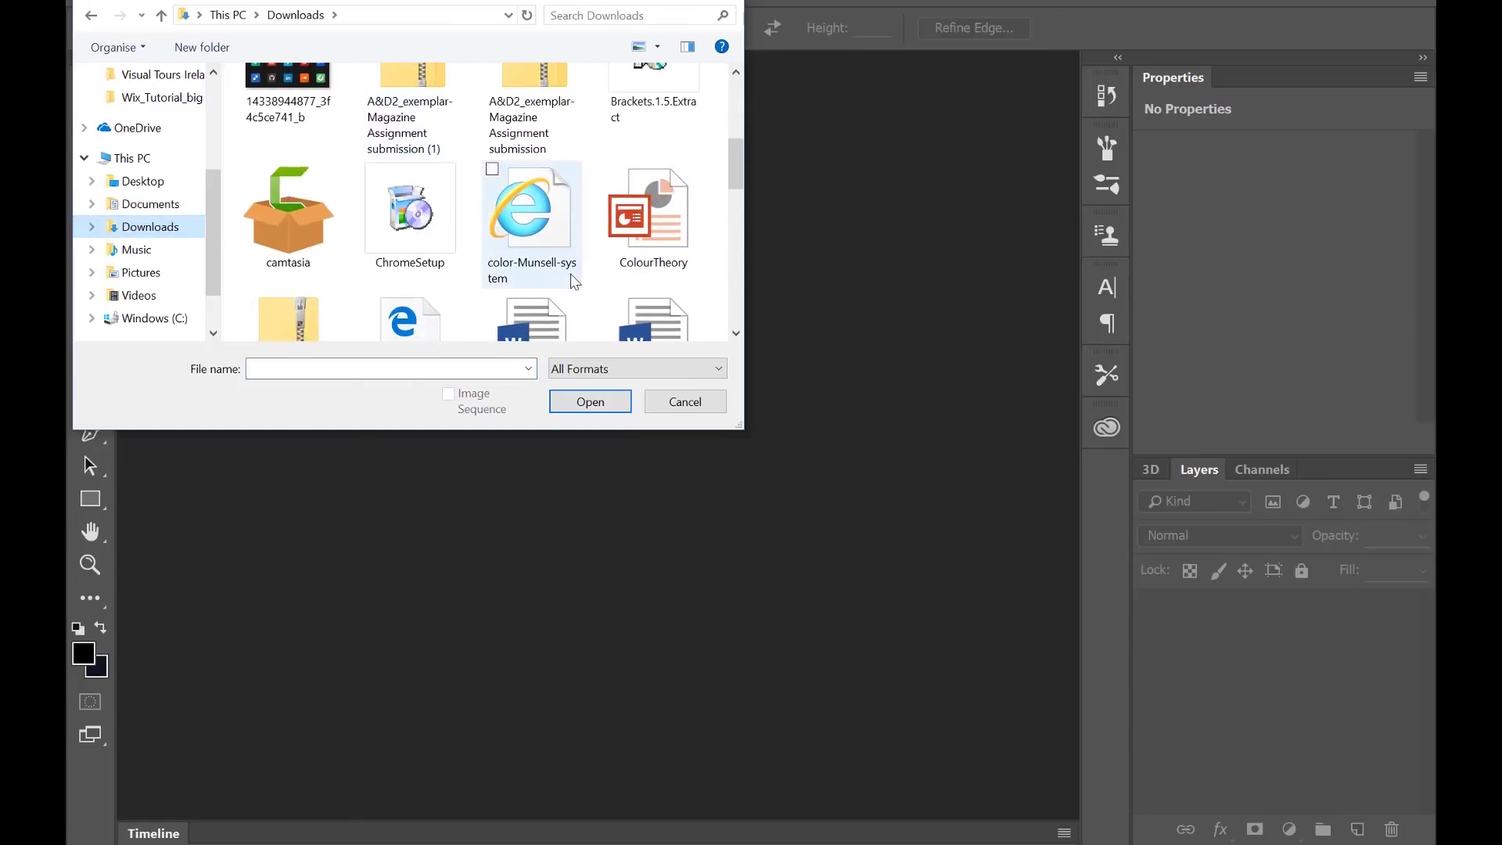
{"action": "scroll", "coordinate": [573, 282], "scroll_direction": "down", "scroll_amount": 5}
{"action": "scroll", "coordinate": [611, 227], "scroll_direction": "up", "scroll_amount": 2}
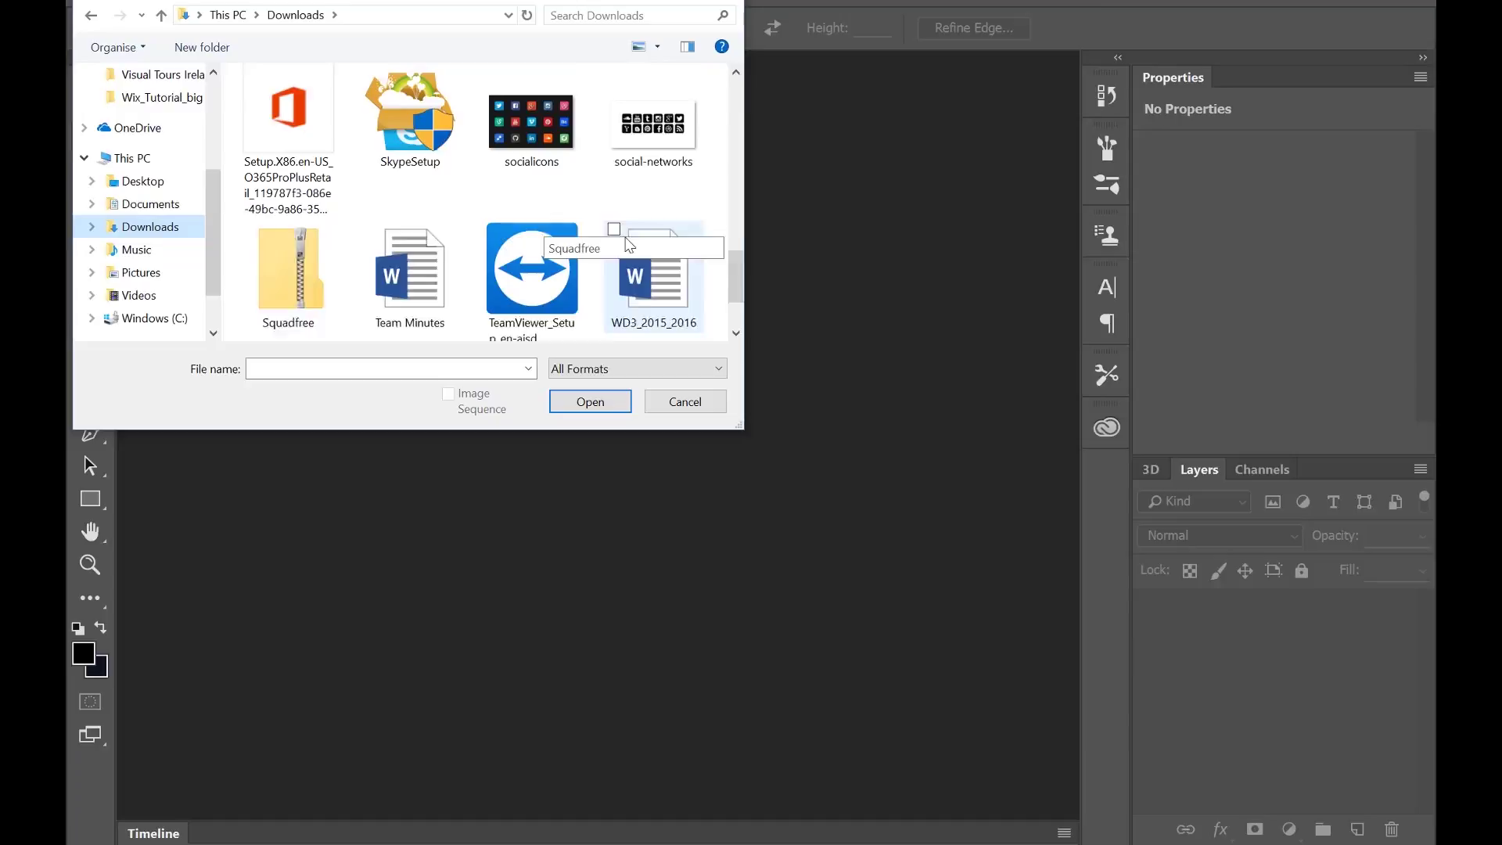
{"action": "left_click", "coordinate": [527, 167]}
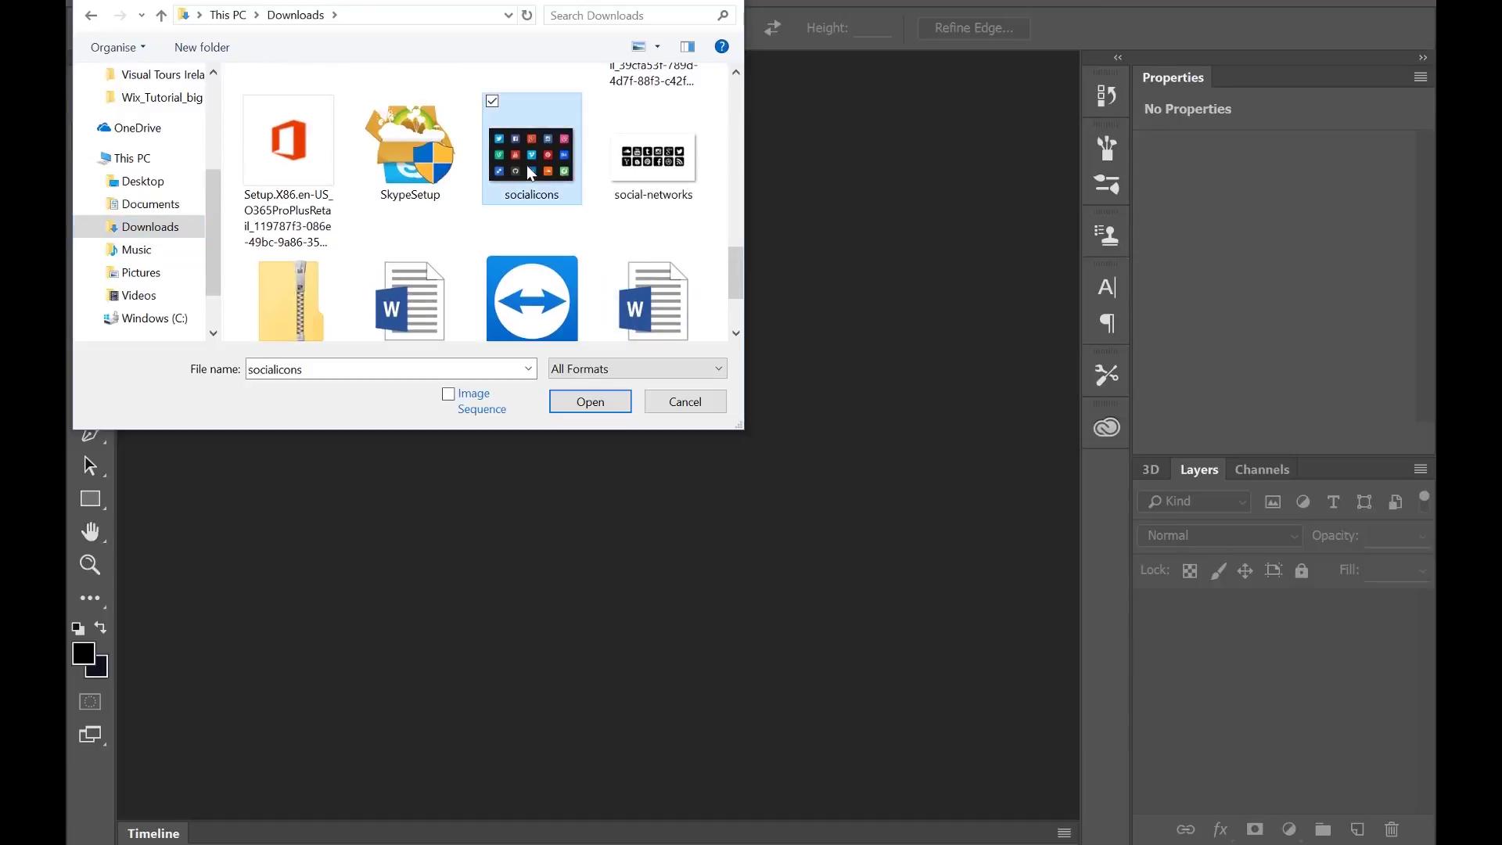
{"action": "left_click", "coordinate": [595, 405]}
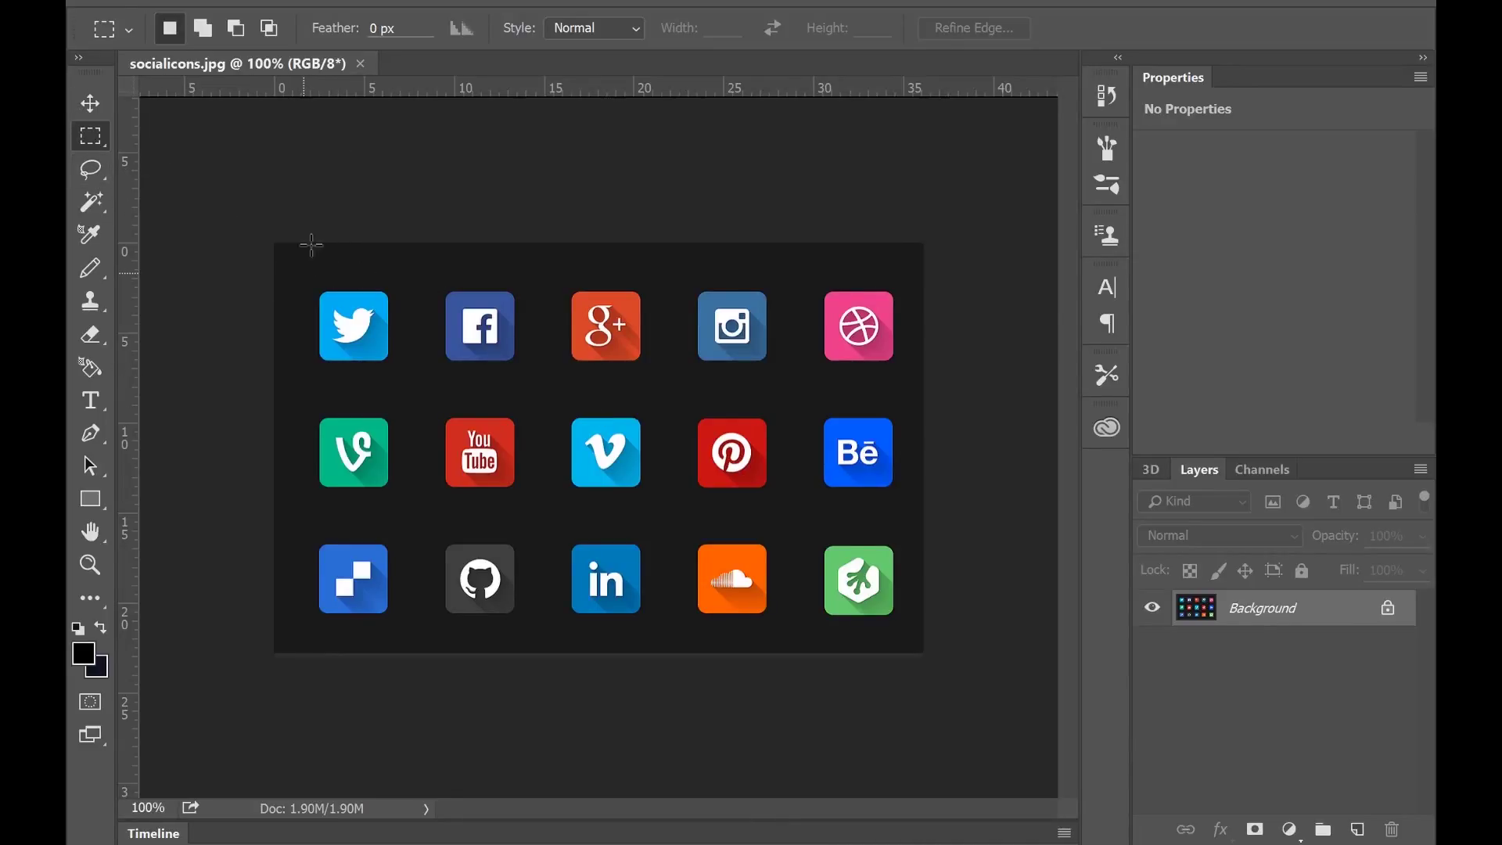
- Start a new document named Facebook_icon and set its width and height units to pixels
{"action": "left_click", "coordinate": [129, 0]}
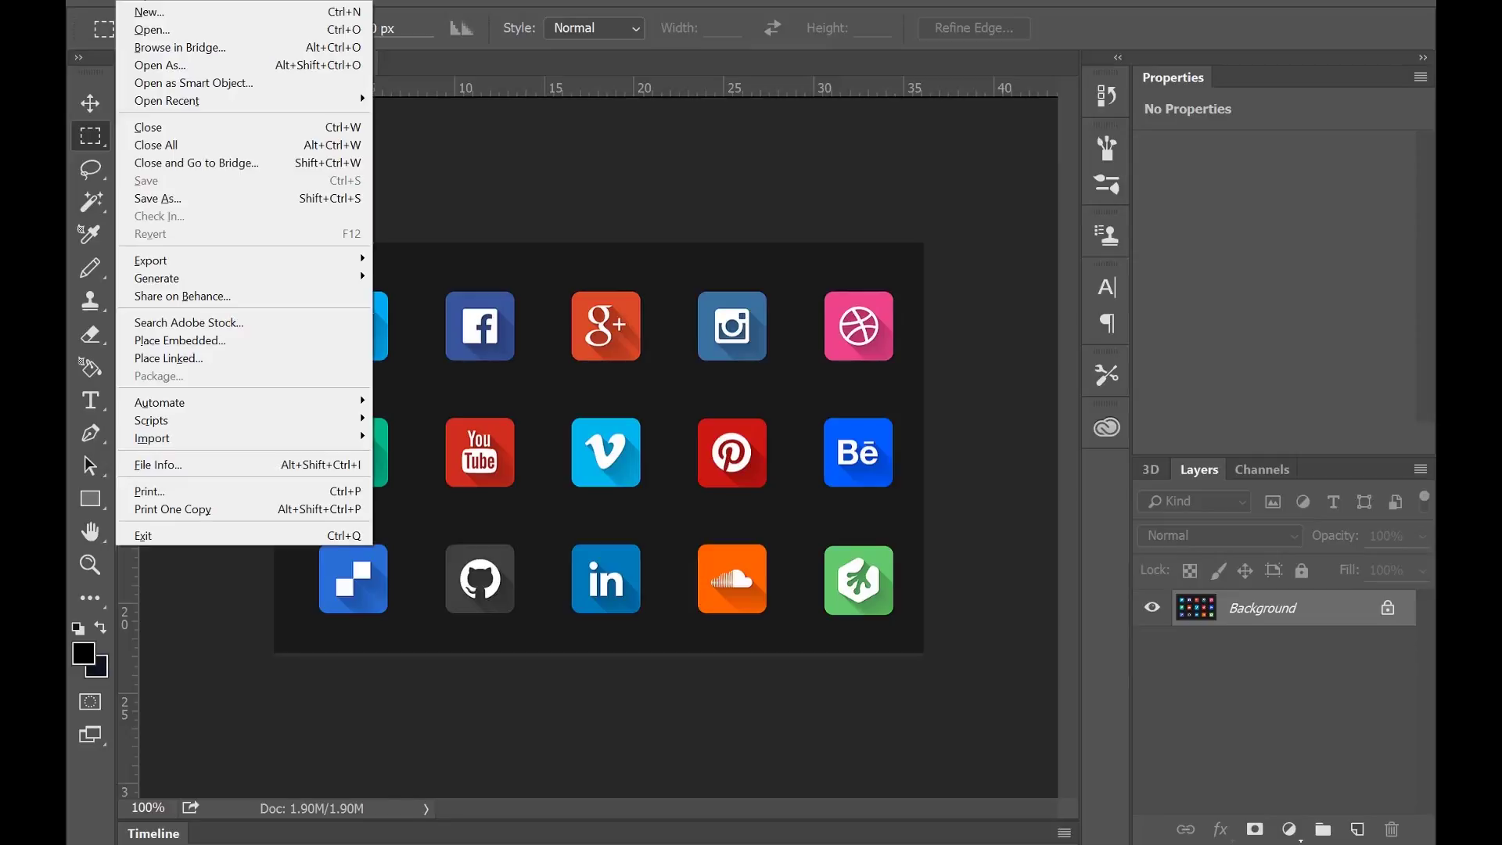
{"action": "left_click", "coordinate": [152, 9]}
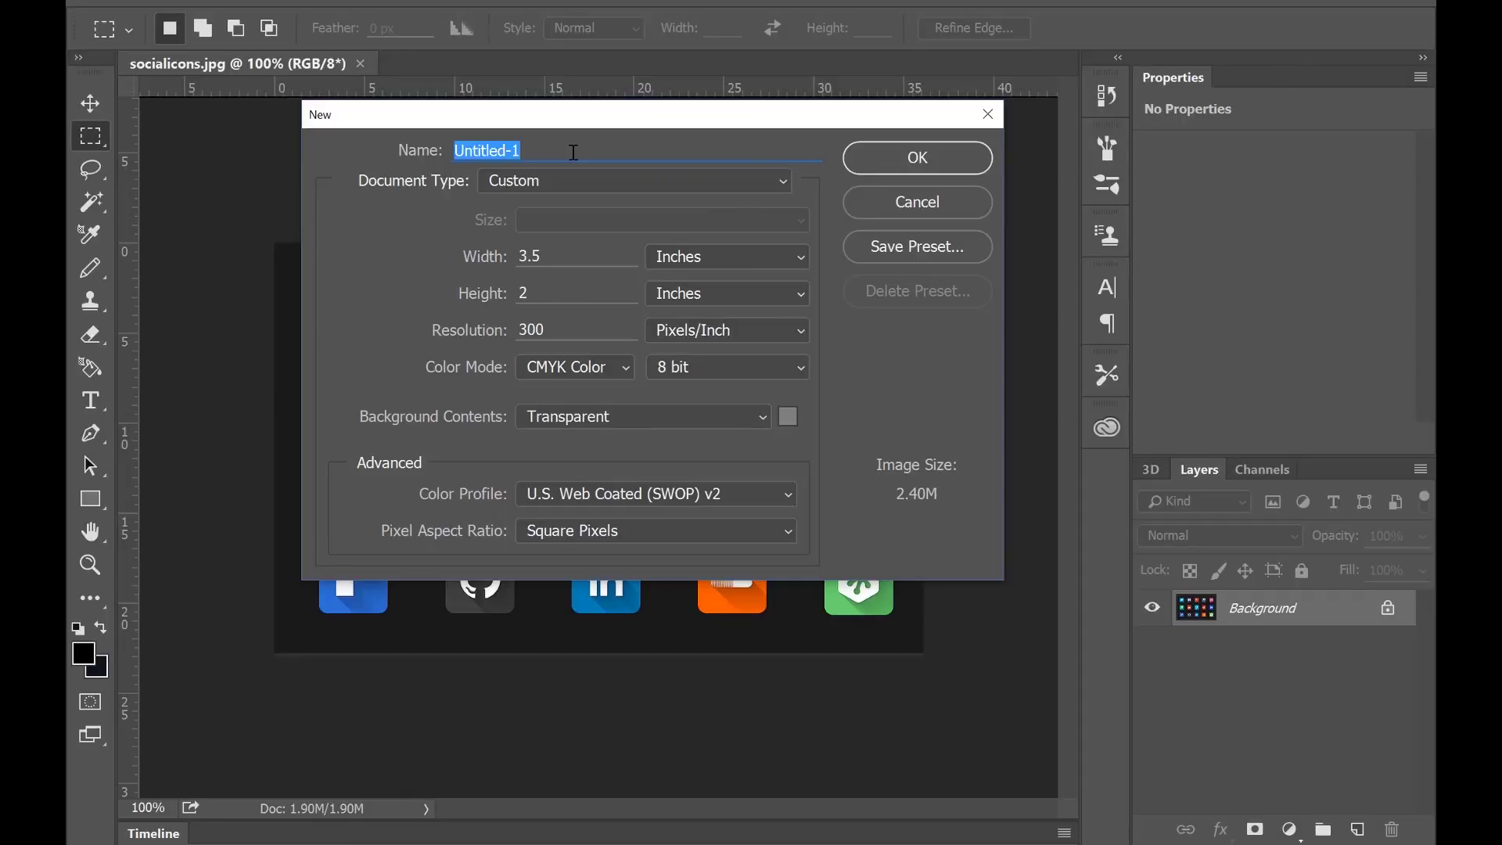
{"action": "type", "text": "Facebook_icon"}
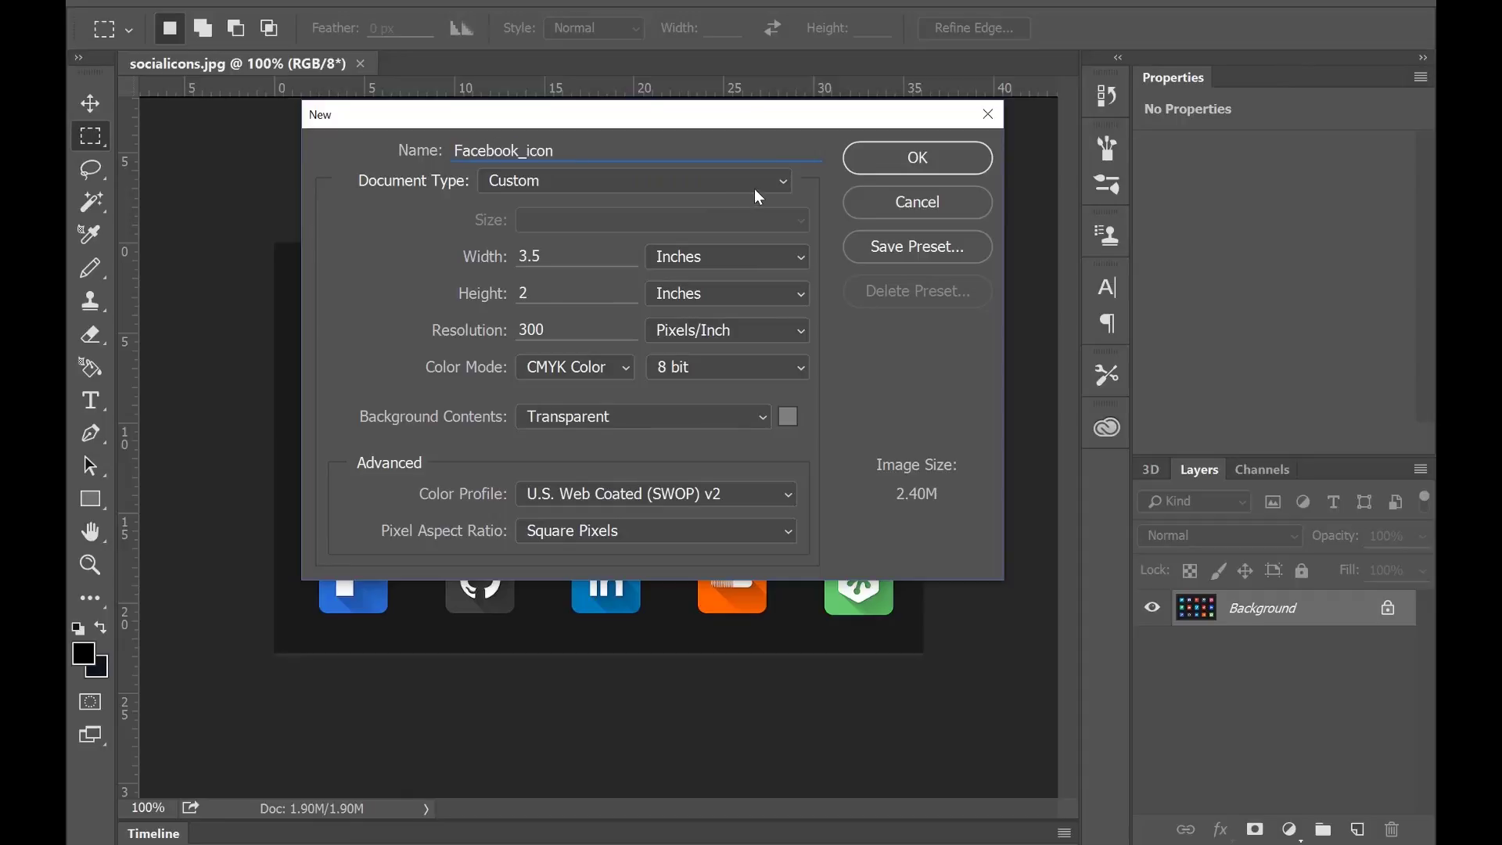
{"action": "left_click", "coordinate": [756, 188]}
{"action": "left_click", "coordinate": [758, 197]}
{"action": "left_click", "coordinate": [732, 252]}
{"action": "left_click", "coordinate": [736, 296]}
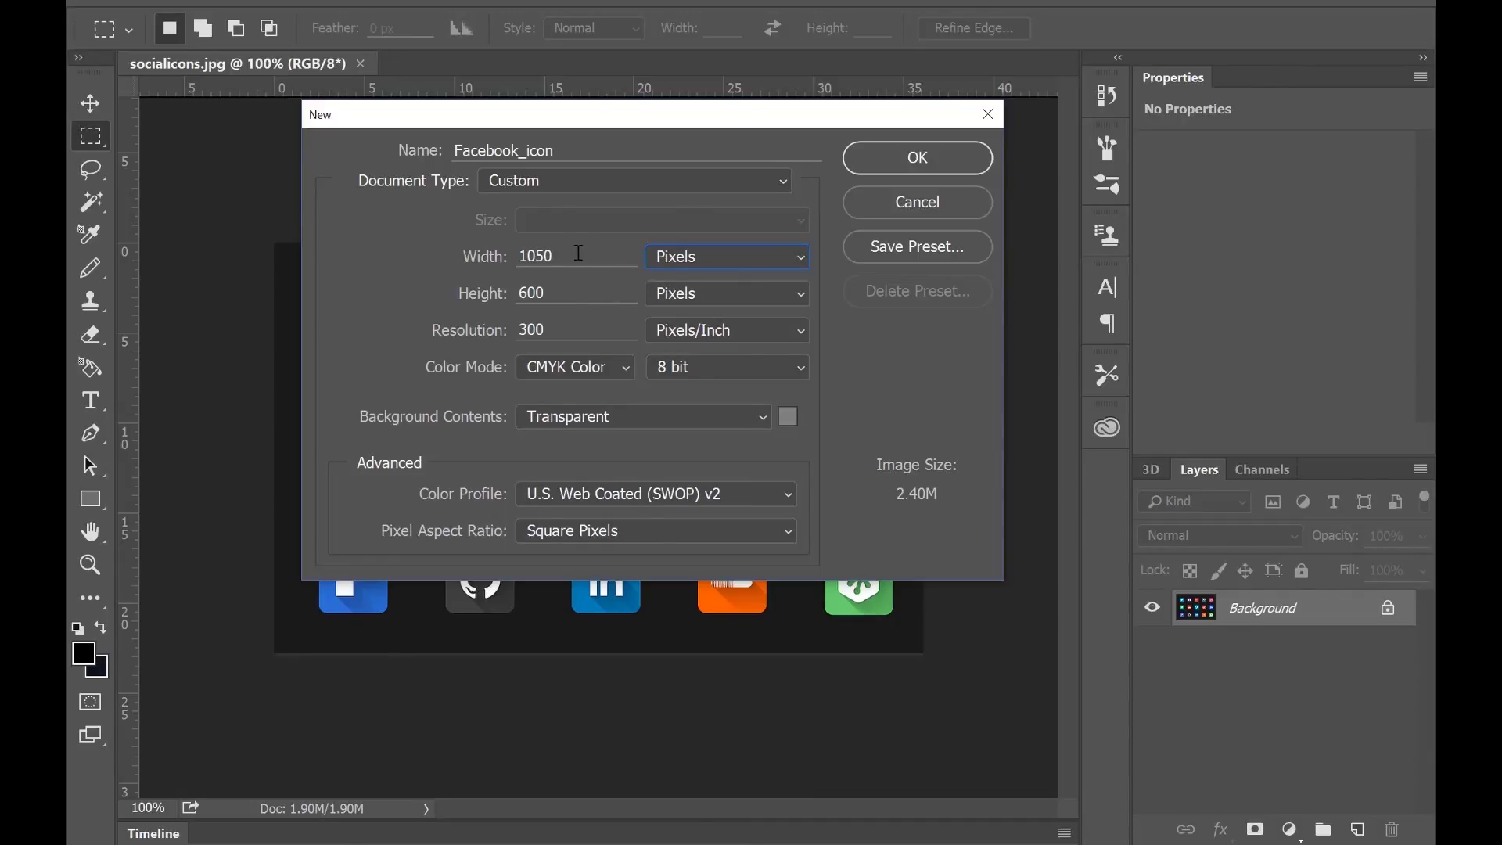
- Set the new document's width to 200 pixels and height to 100 pixels, and create it
{"action": "left_click_drag", "start_coordinate": [579, 253], "coordinate": [511, 250]}
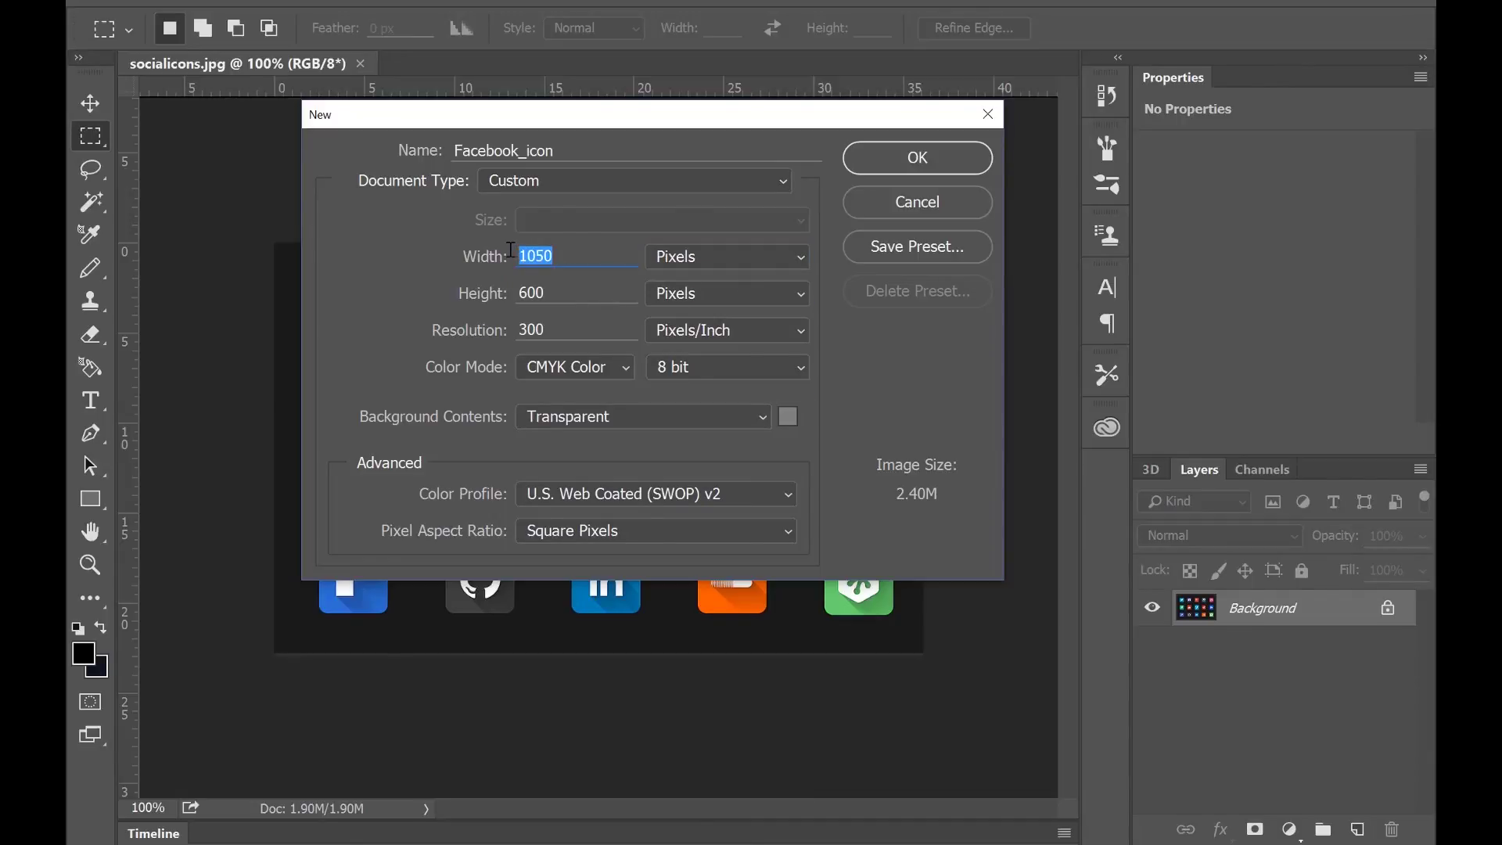
{"action": "type", "text": "200"}
{"action": "left_click_drag", "start_coordinate": [550, 292], "coordinate": [514, 293]}
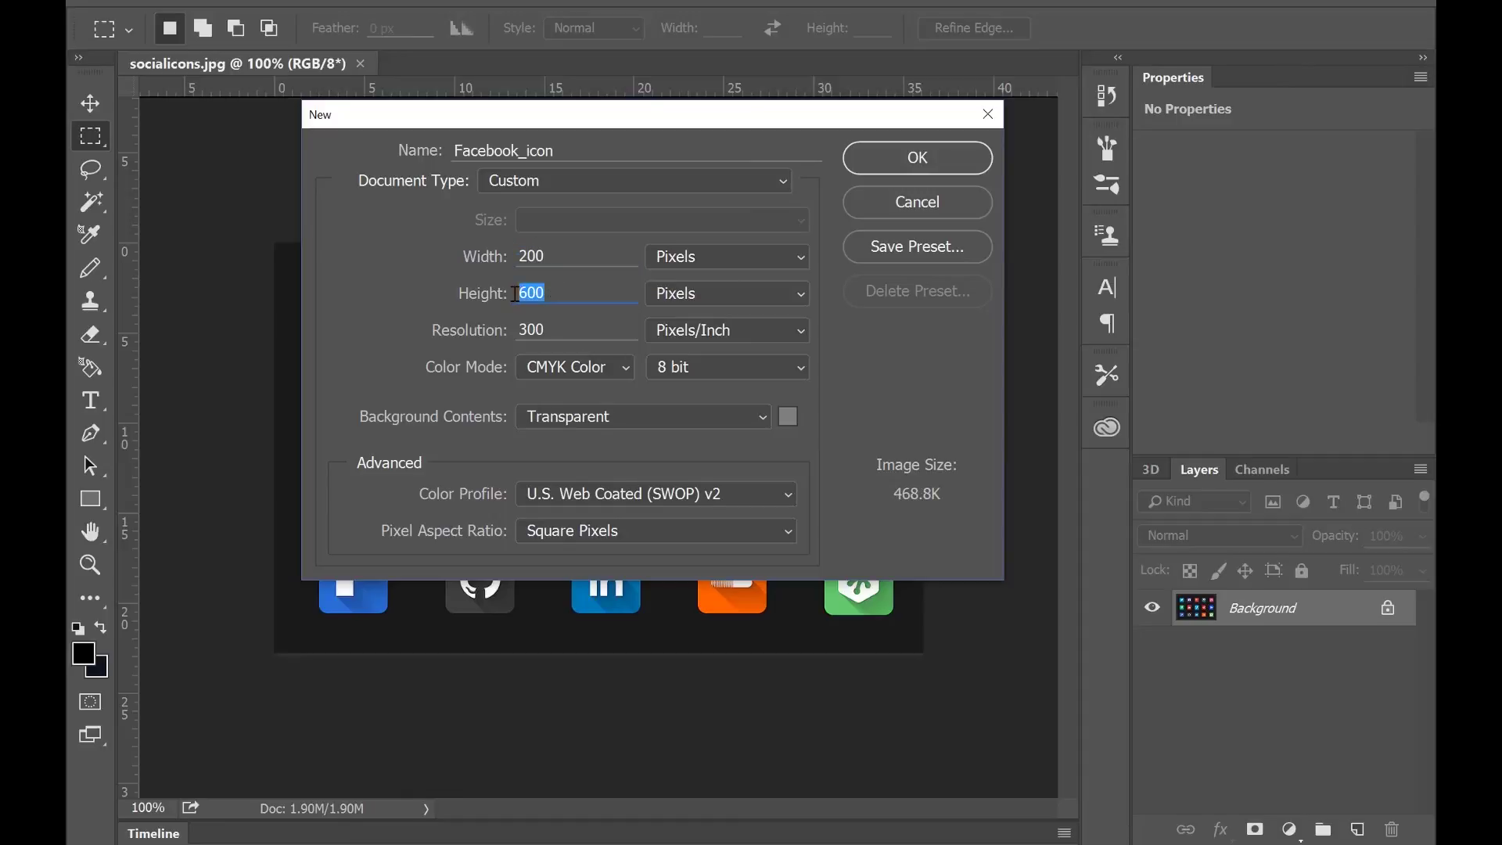
{"action": "type", "text": "100"}
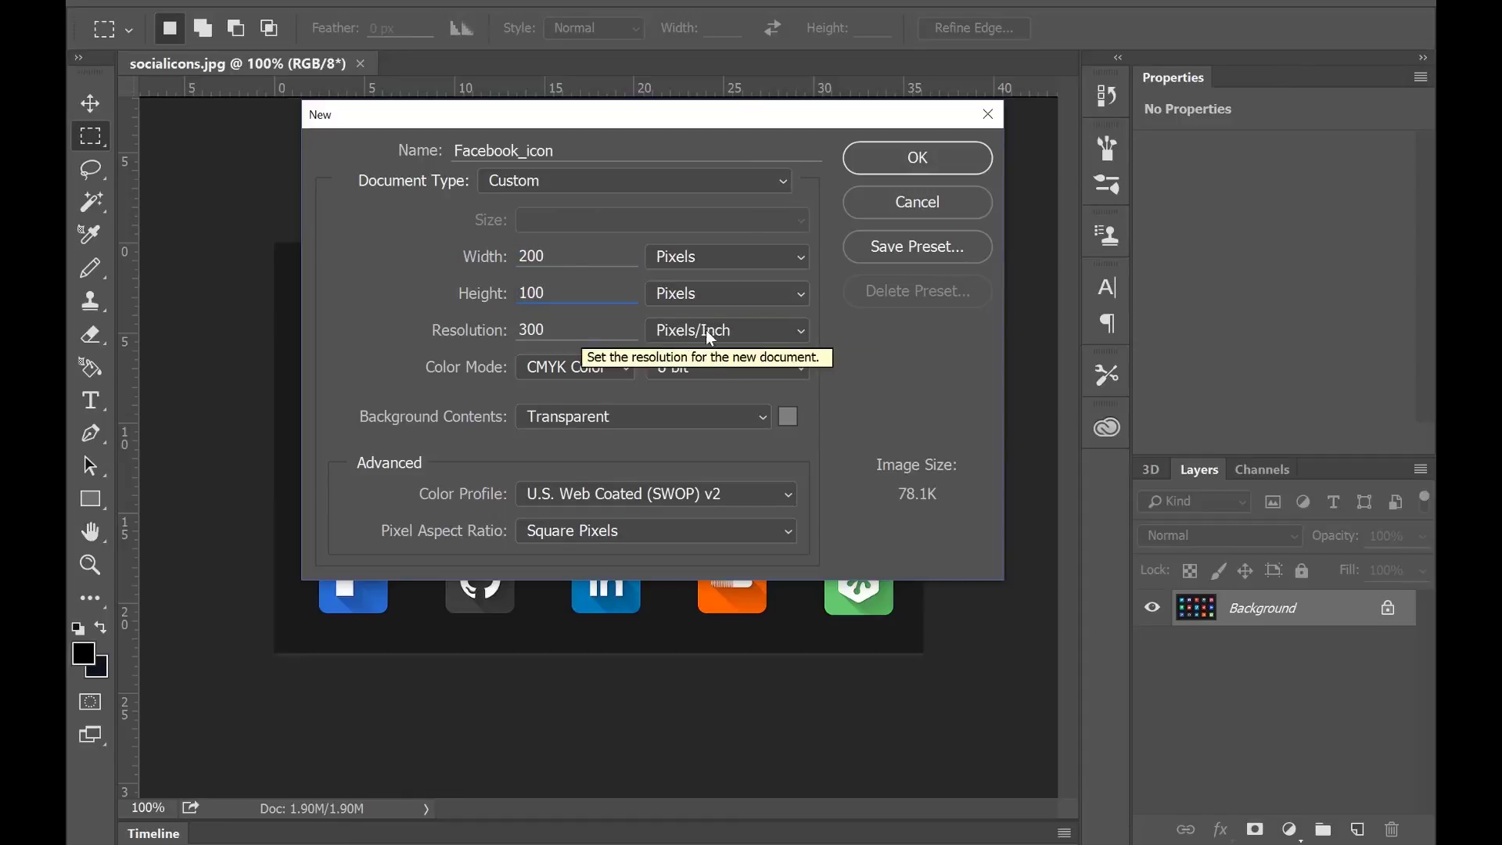
{"action": "left_click", "coordinate": [744, 323]}
{"action": "left_click", "coordinate": [744, 323]}
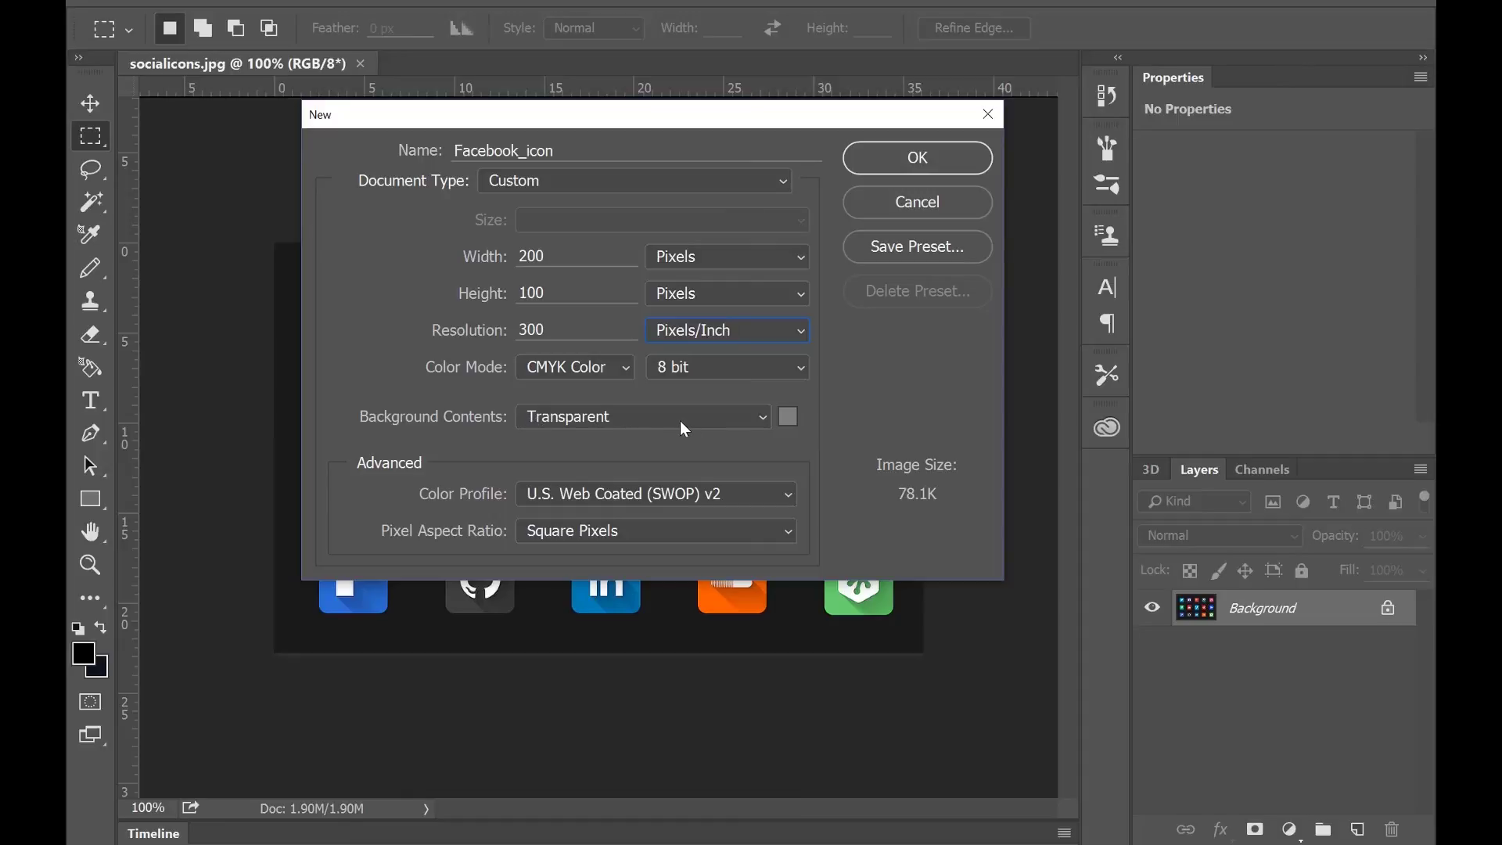
{"action": "left_click", "coordinate": [914, 168]}
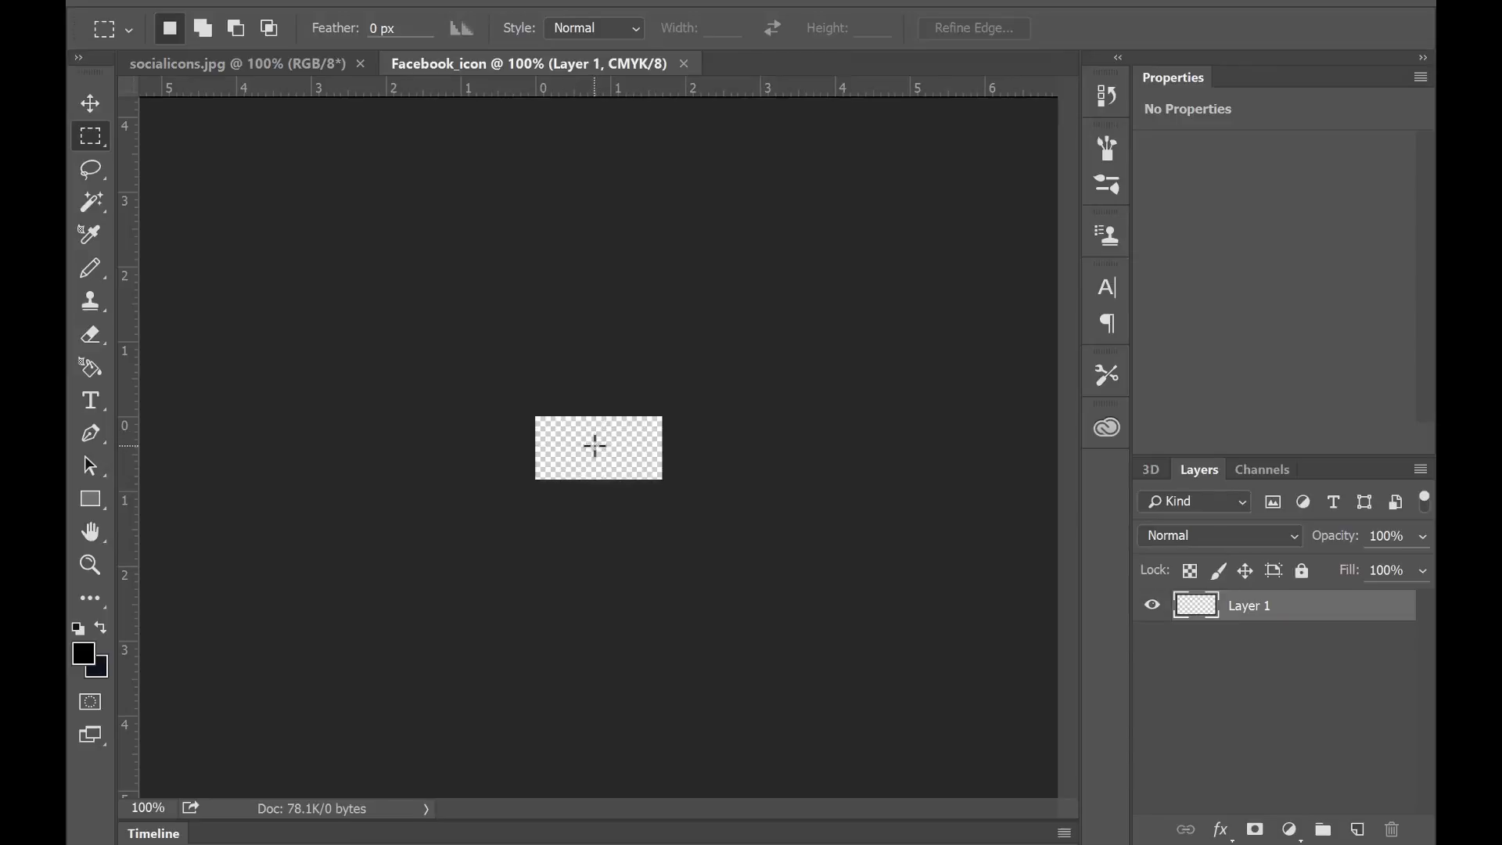
- Select the Facebook icon in socialicons.jpg with a rectangular marquee and copy it into the Facebook_icon document
{"action": "left_click", "coordinate": [258, 61]}
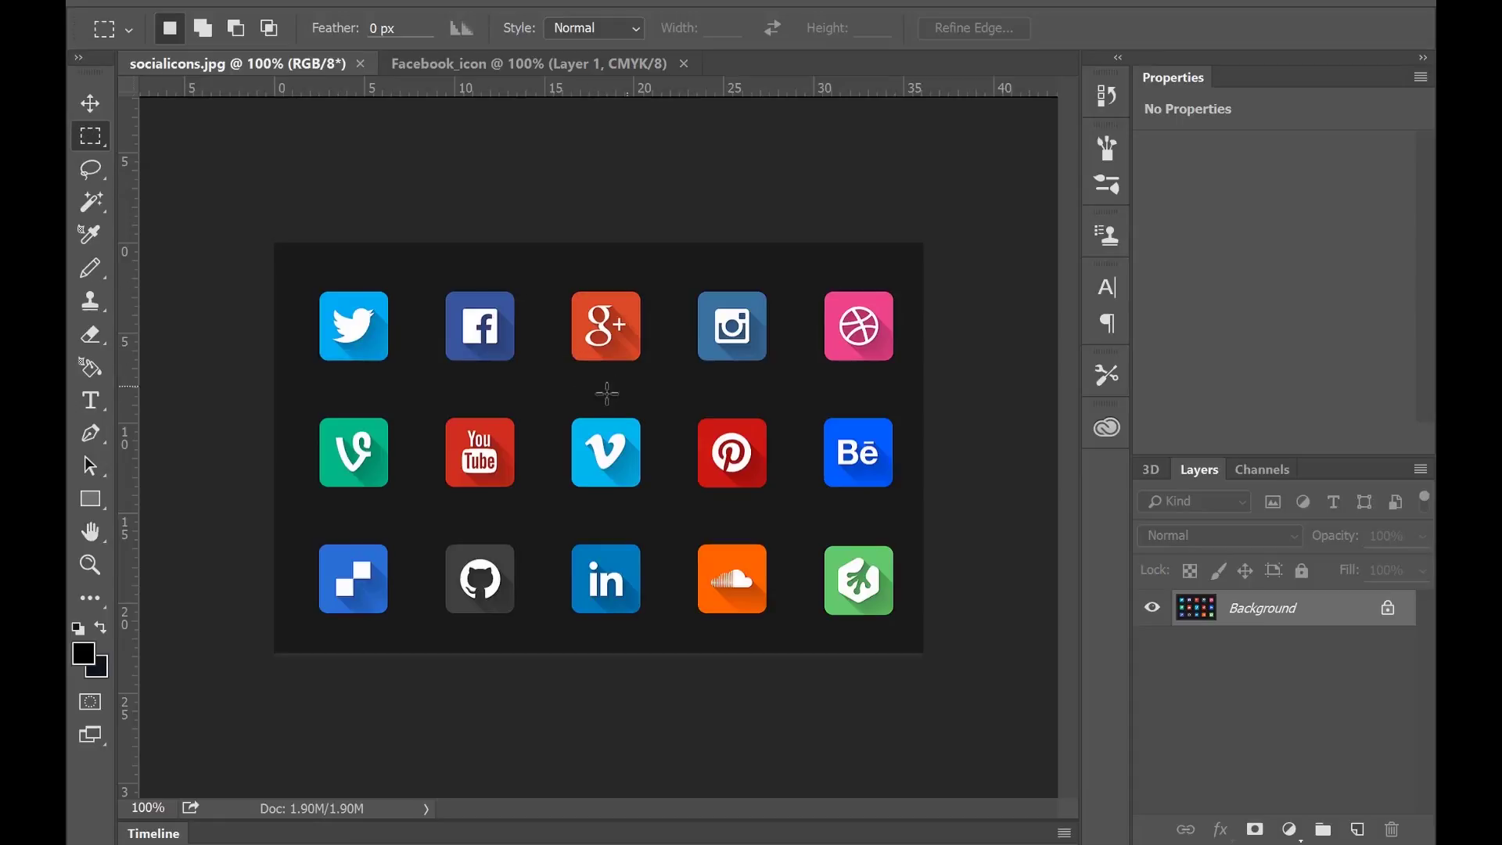
{"action": "left_click_drag", "start_coordinate": [431, 277], "coordinate": [535, 371]}
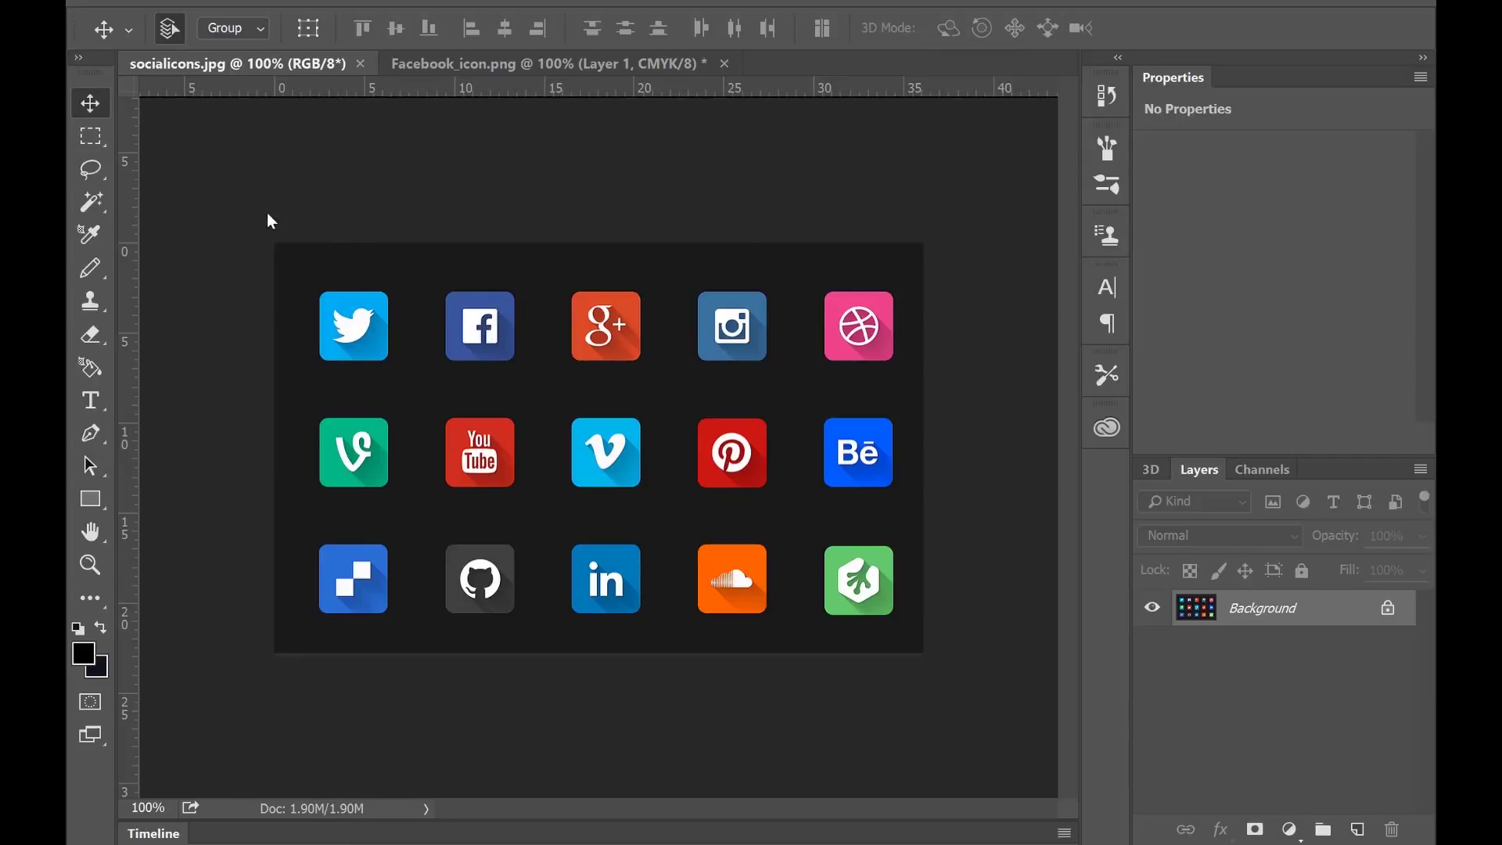
{"action": "left_click", "coordinate": [91, 135]}
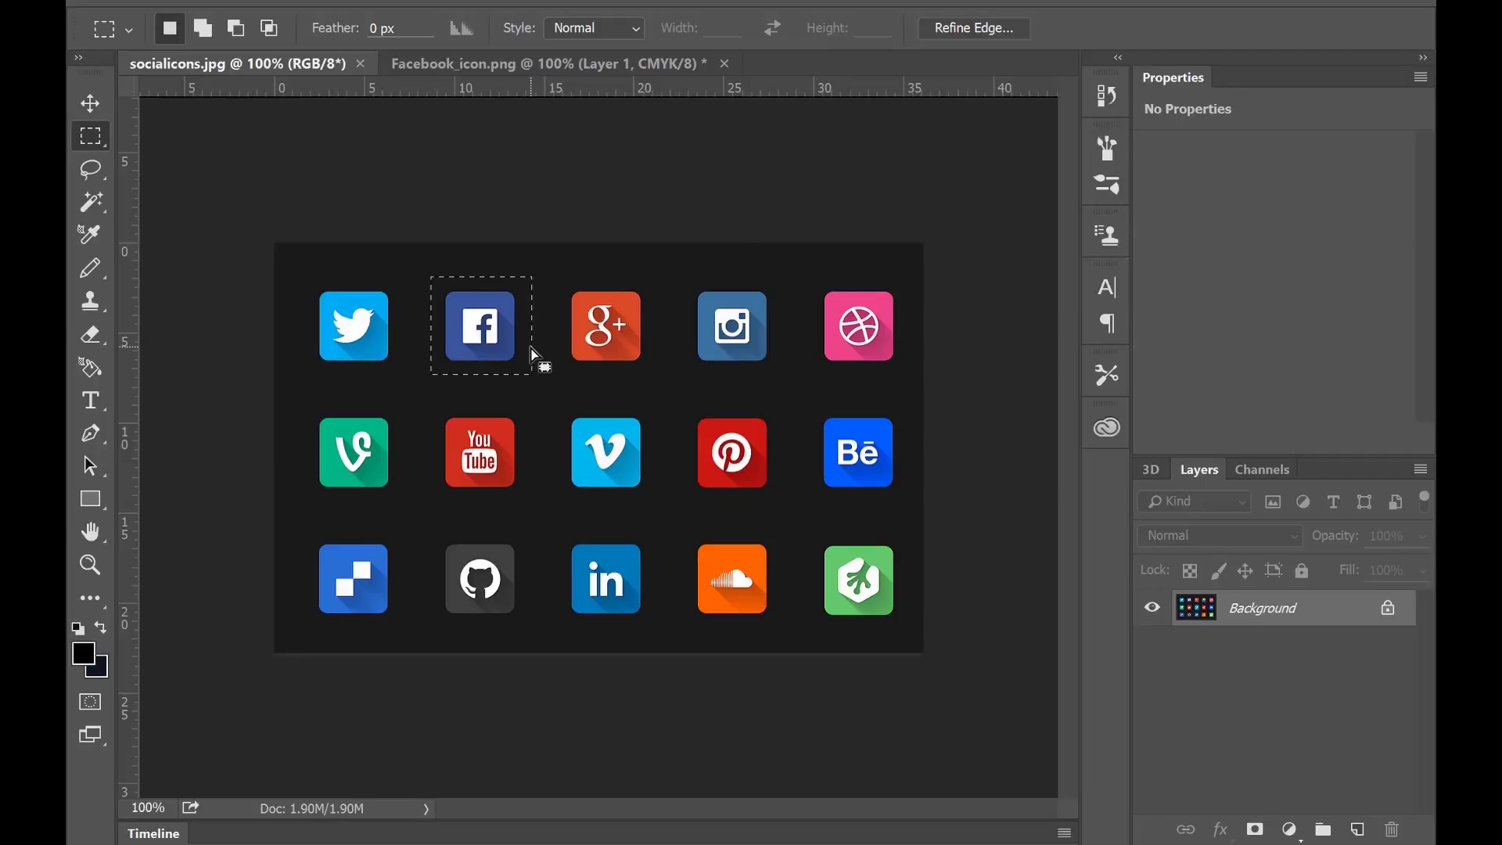
{"action": "left_click", "coordinate": [420, 64]}
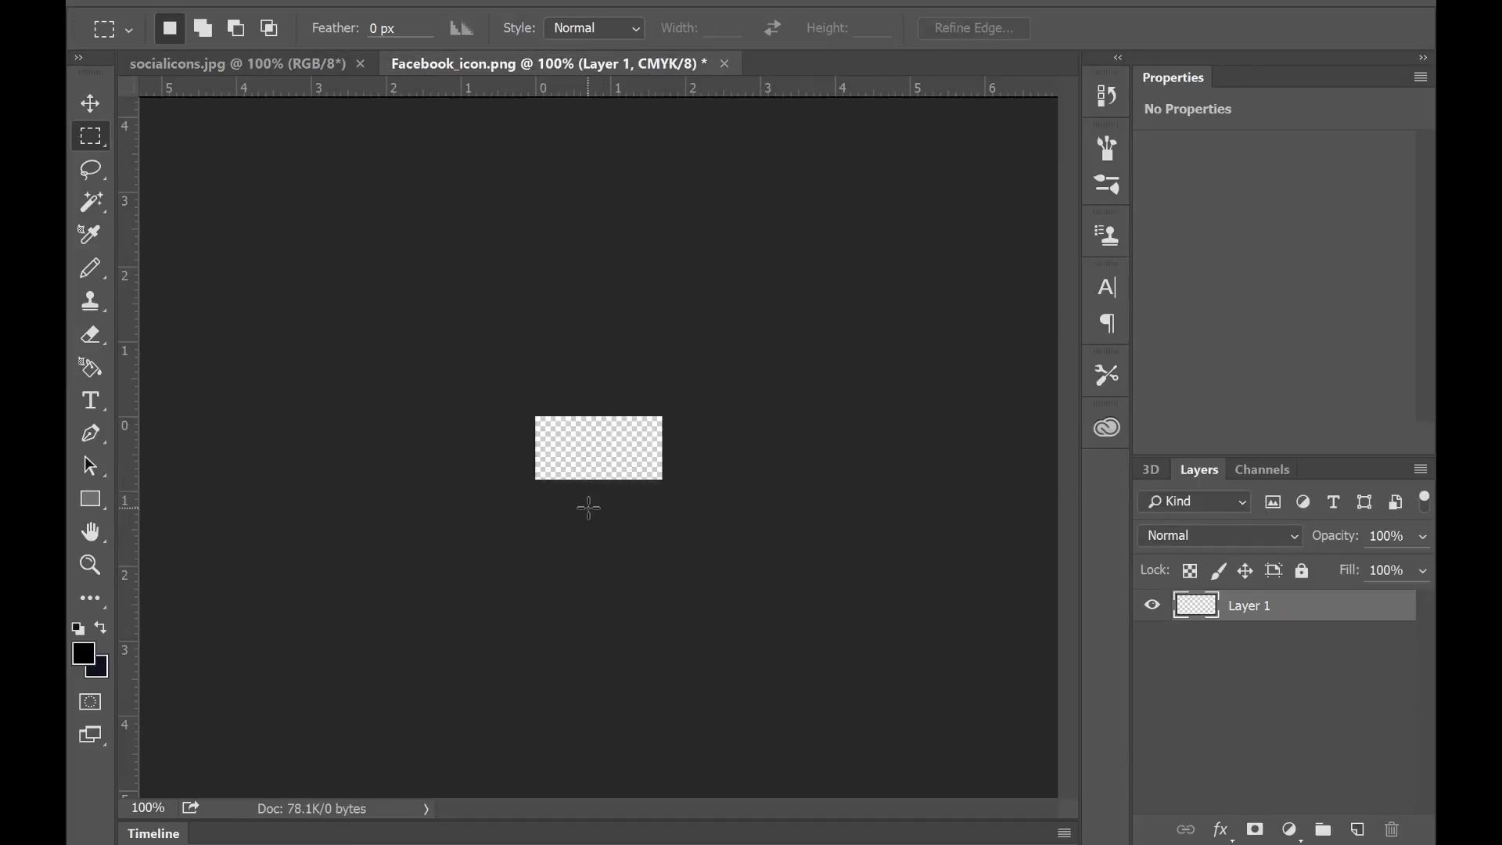
{"action": "key", "text": "ctrl+v"}
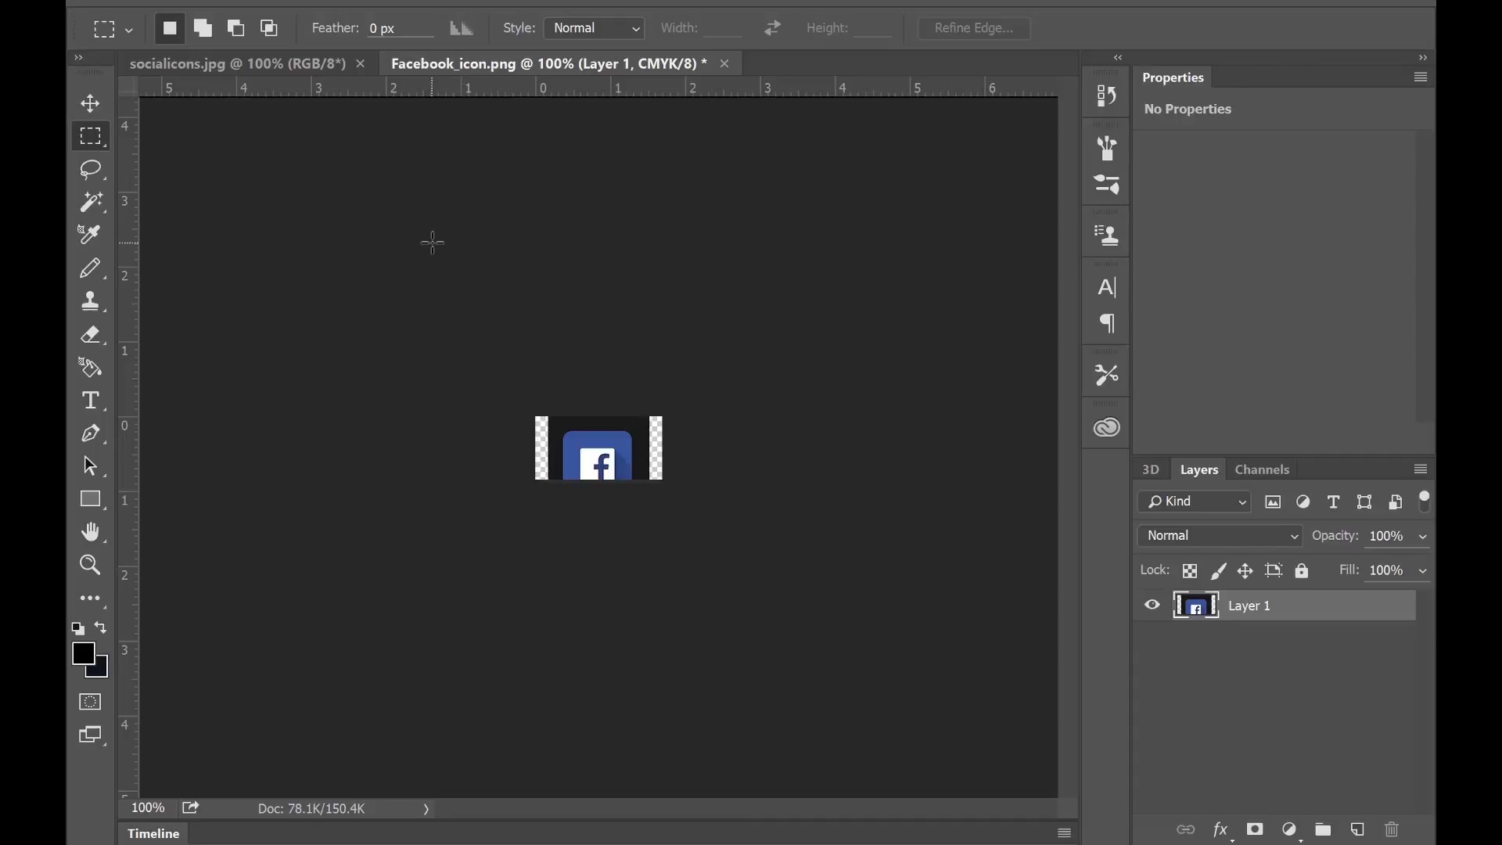
- Center the Facebook icon layer vertically on the canvas and scale it down to about 88% so the whole icon fits
{"action": "left_click", "coordinate": [90, 103]}
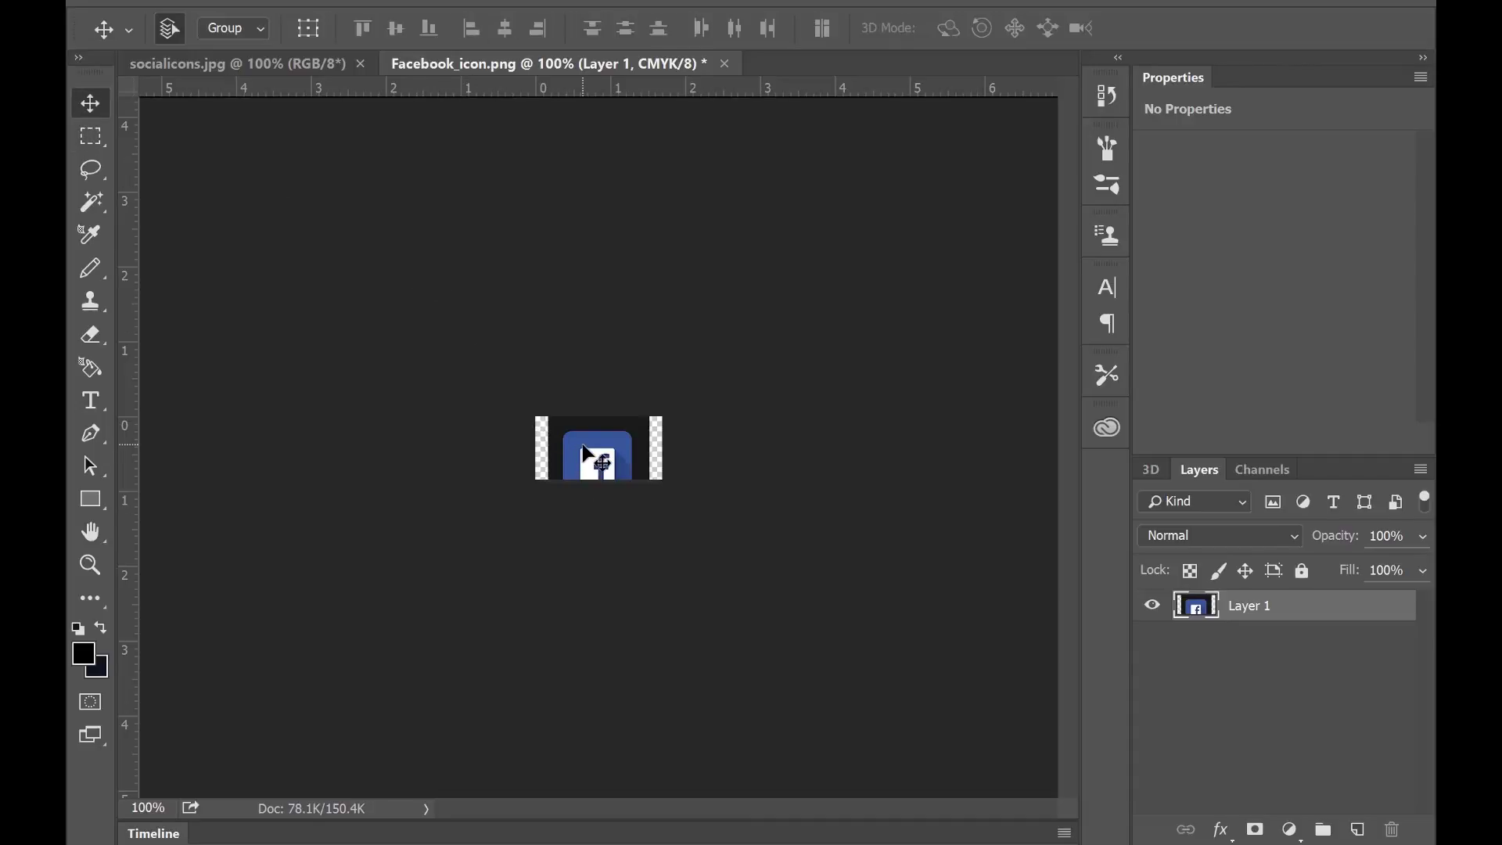
{"action": "left_click_drag", "start_coordinate": [591, 460], "coordinate": [596, 446]}
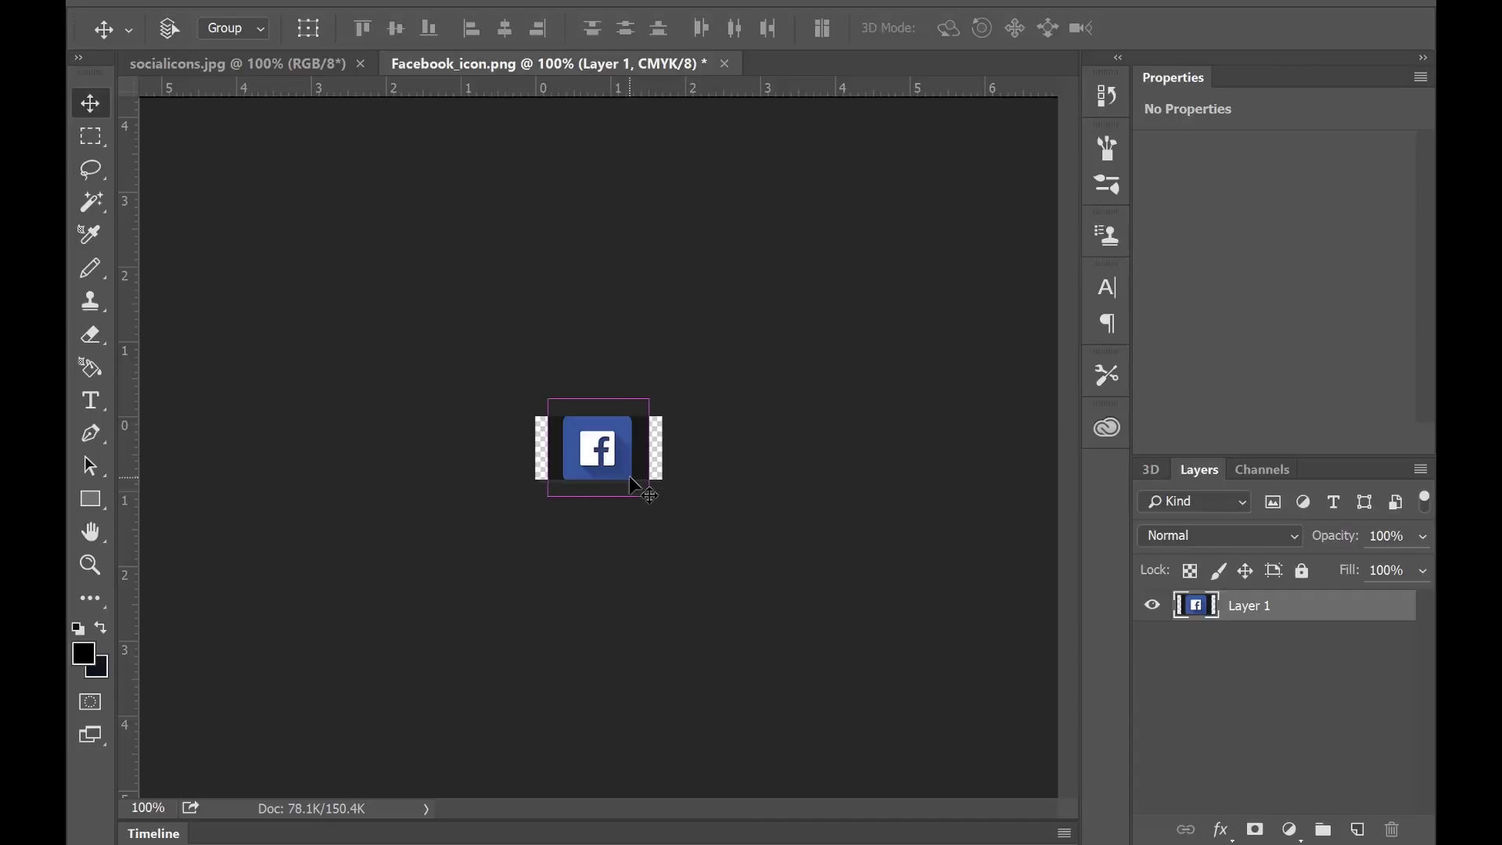
{"action": "key", "text": "ctrl+t"}
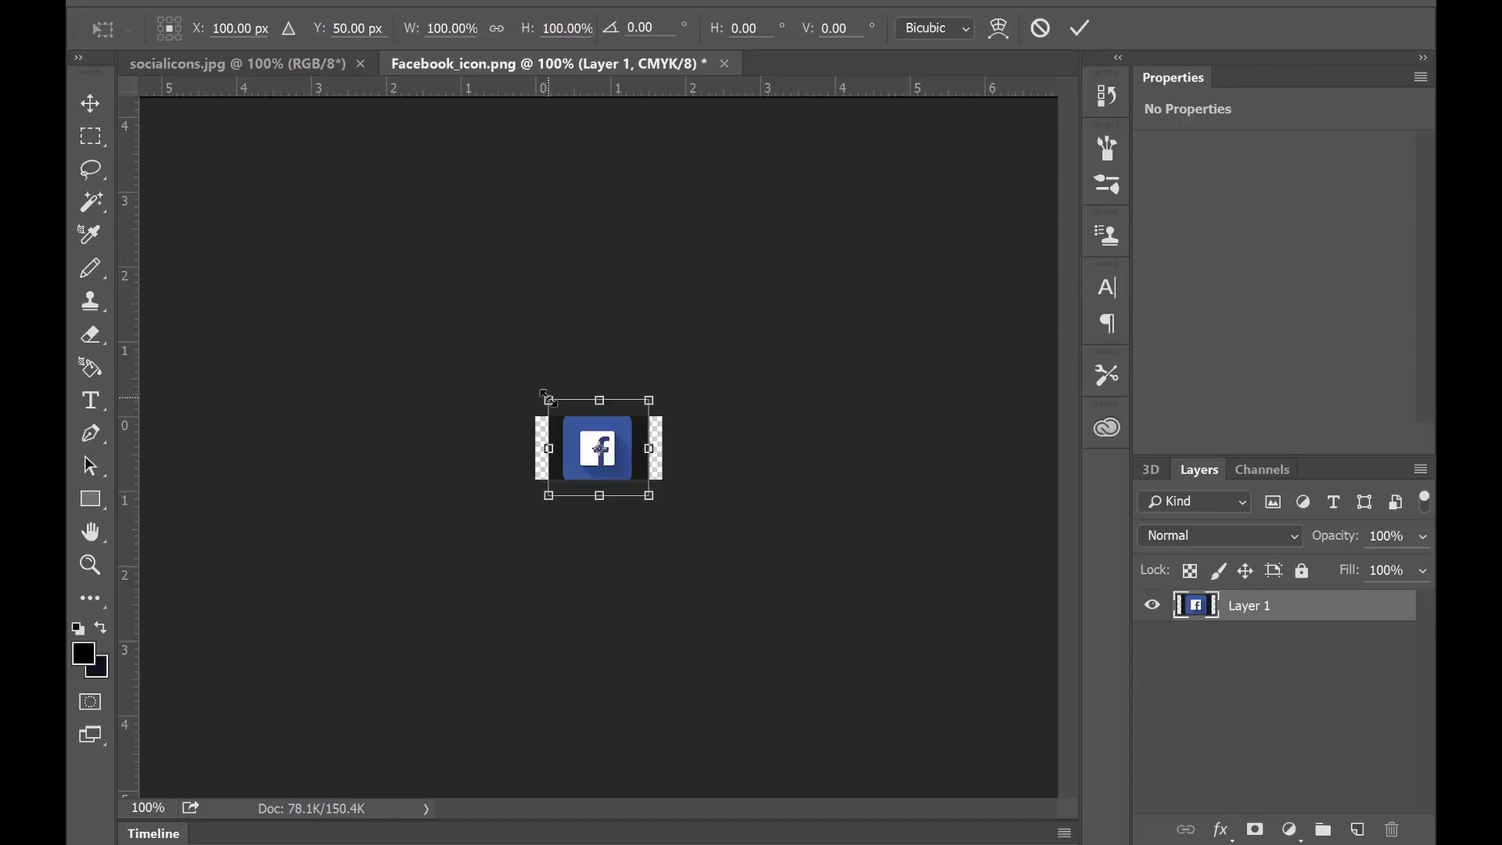
{"action": "left_click_drag", "start_coordinate": [549, 399], "coordinate": [553, 407]}
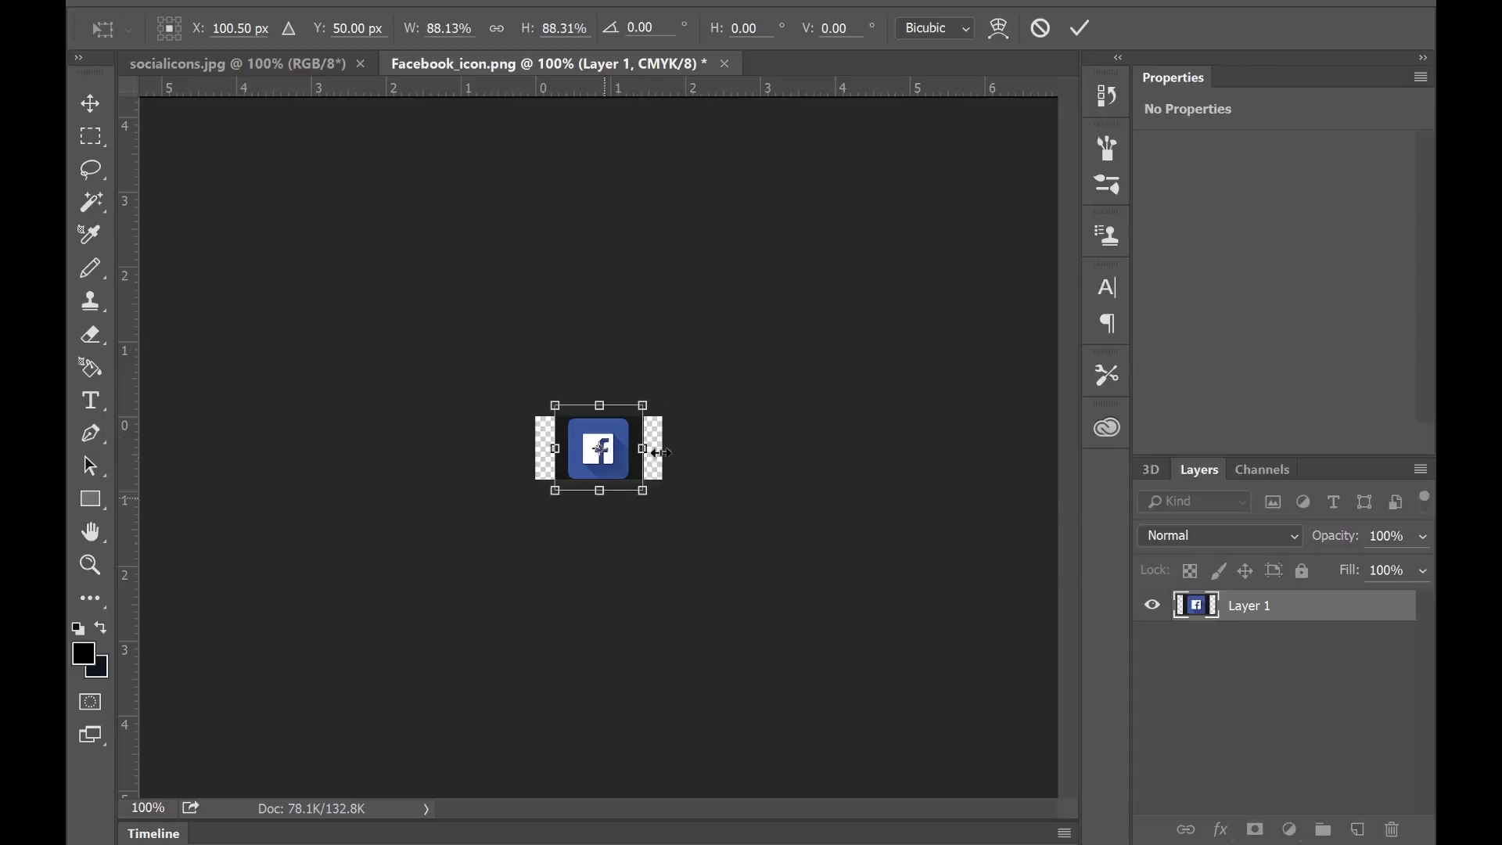
{"action": "left_click", "coordinate": [1084, 30]}
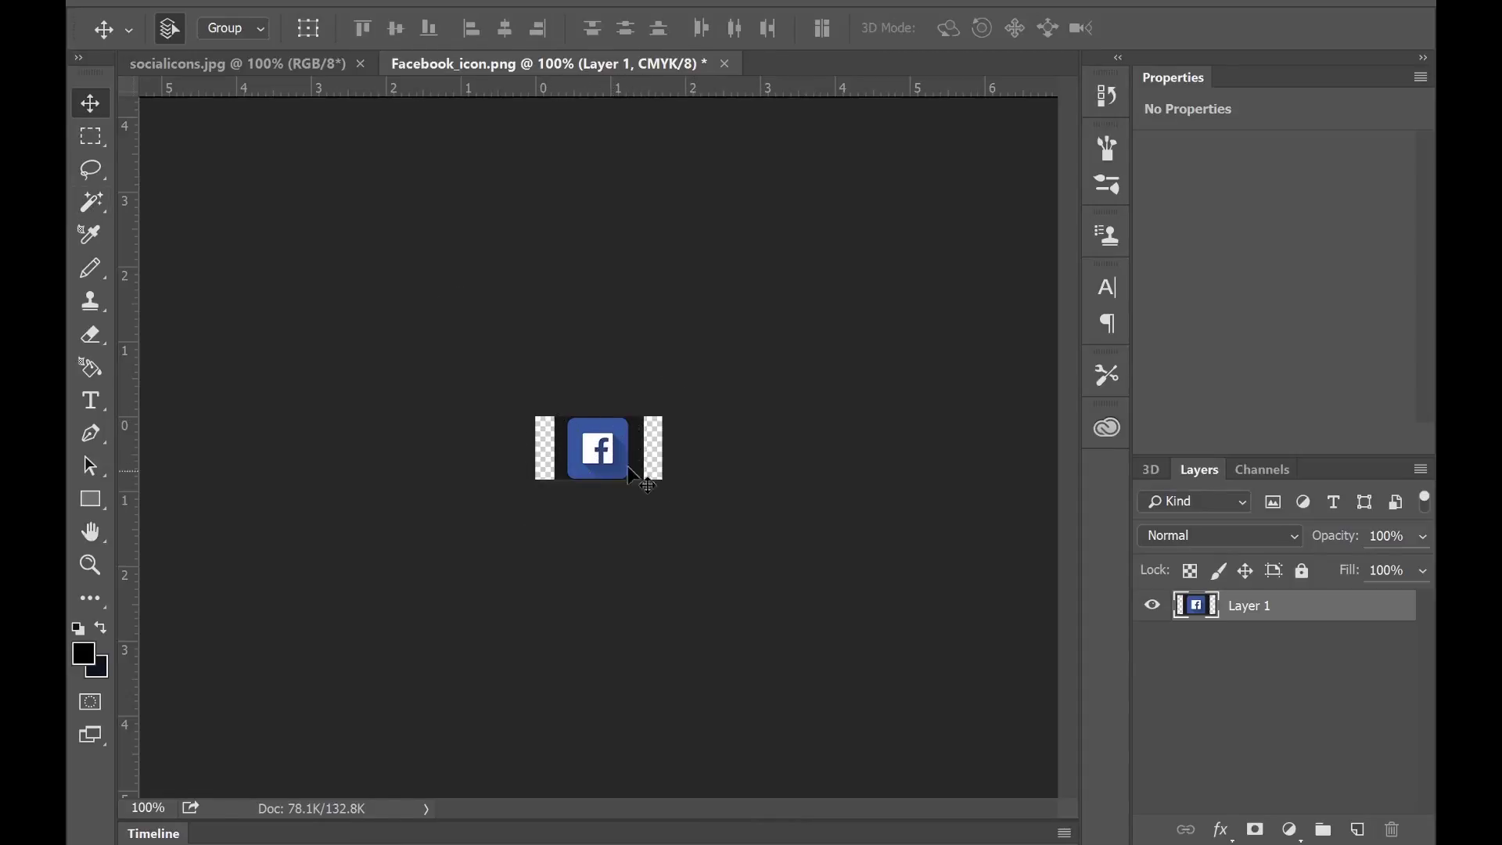
- Remove the black background around the Facebook icon using the Magic Wand tool and clear the selection
{"action": "left_click", "coordinate": [93, 204]}
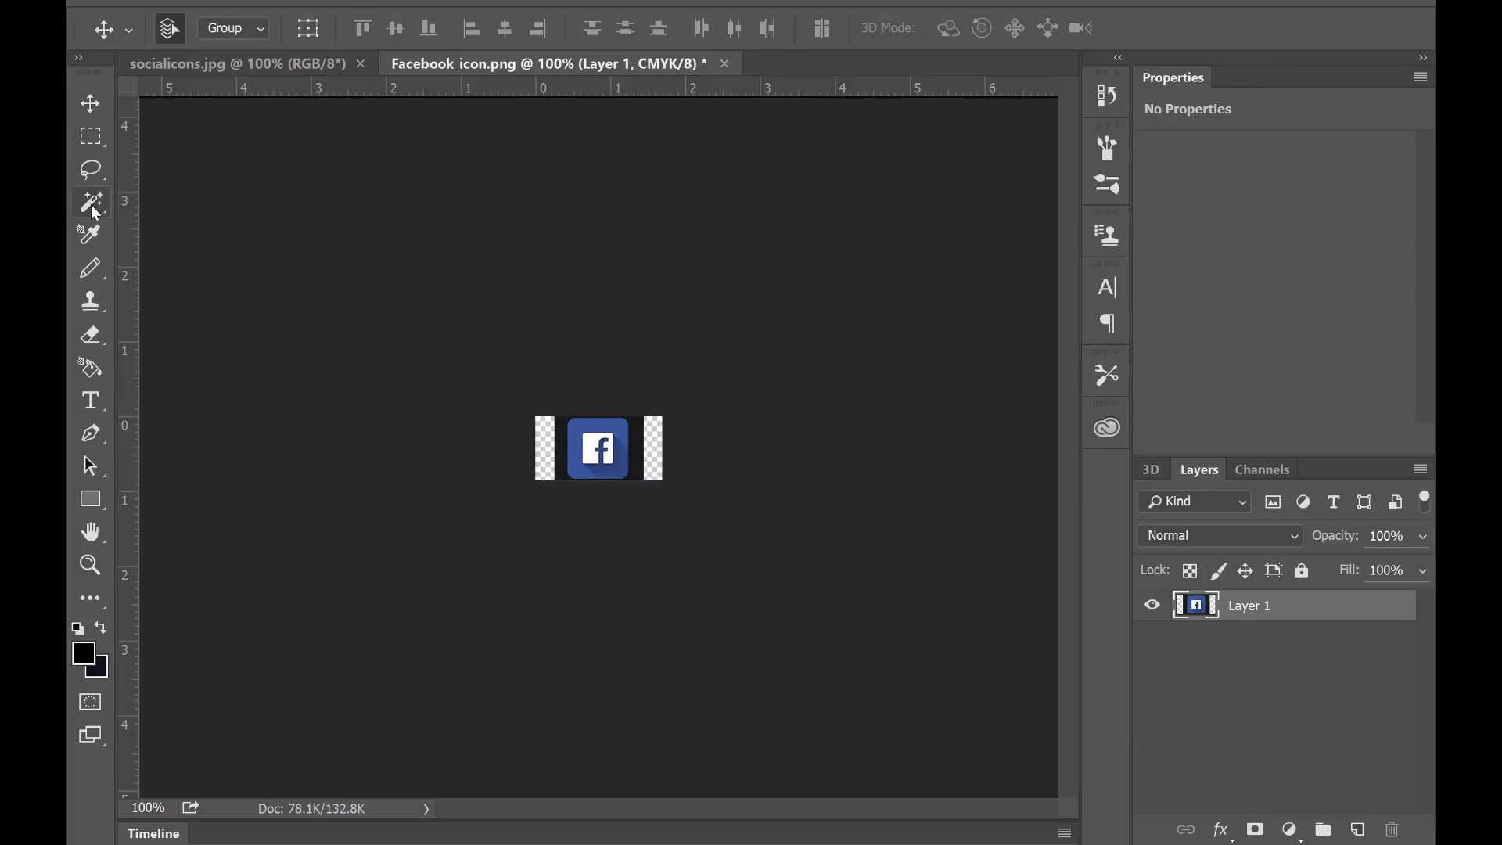
{"action": "left_click", "coordinate": [567, 441]}
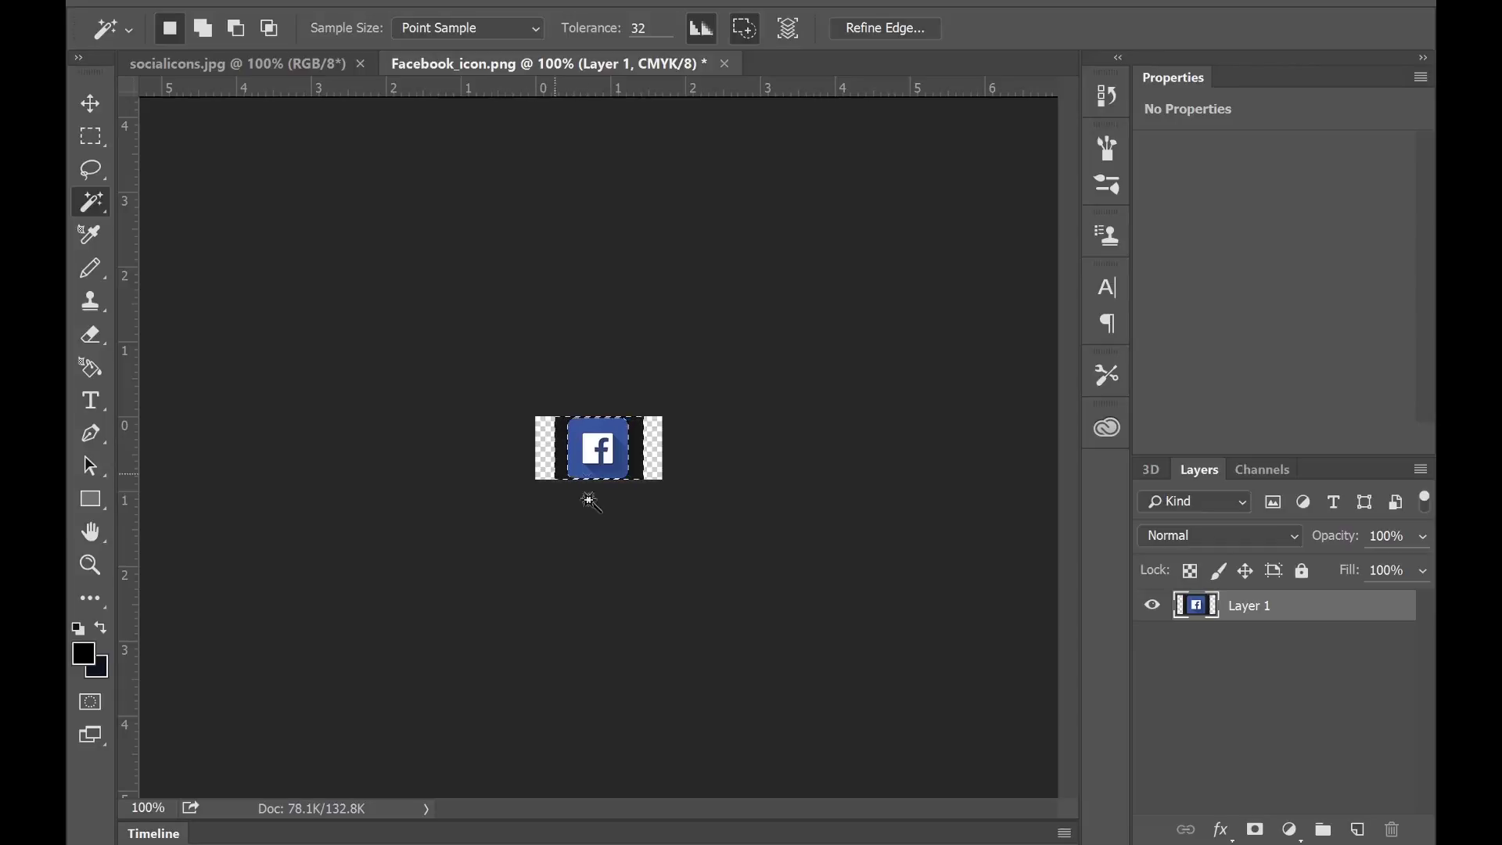
{"action": "key", "text": "Delete"}
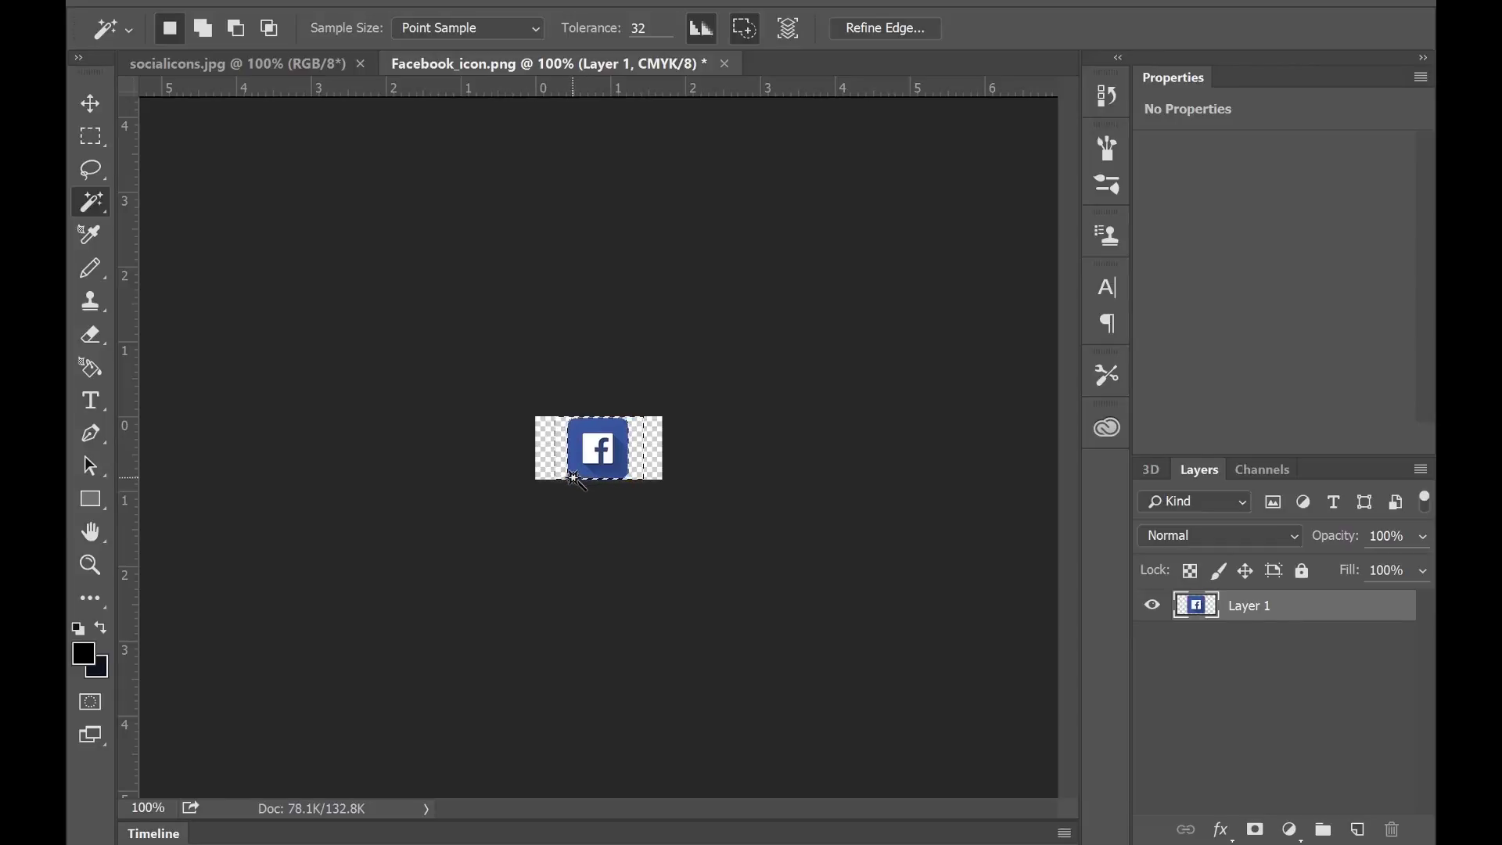
{"action": "left_click", "coordinate": [545, 451]}
{"action": "left_click", "coordinate": [544, 450]}
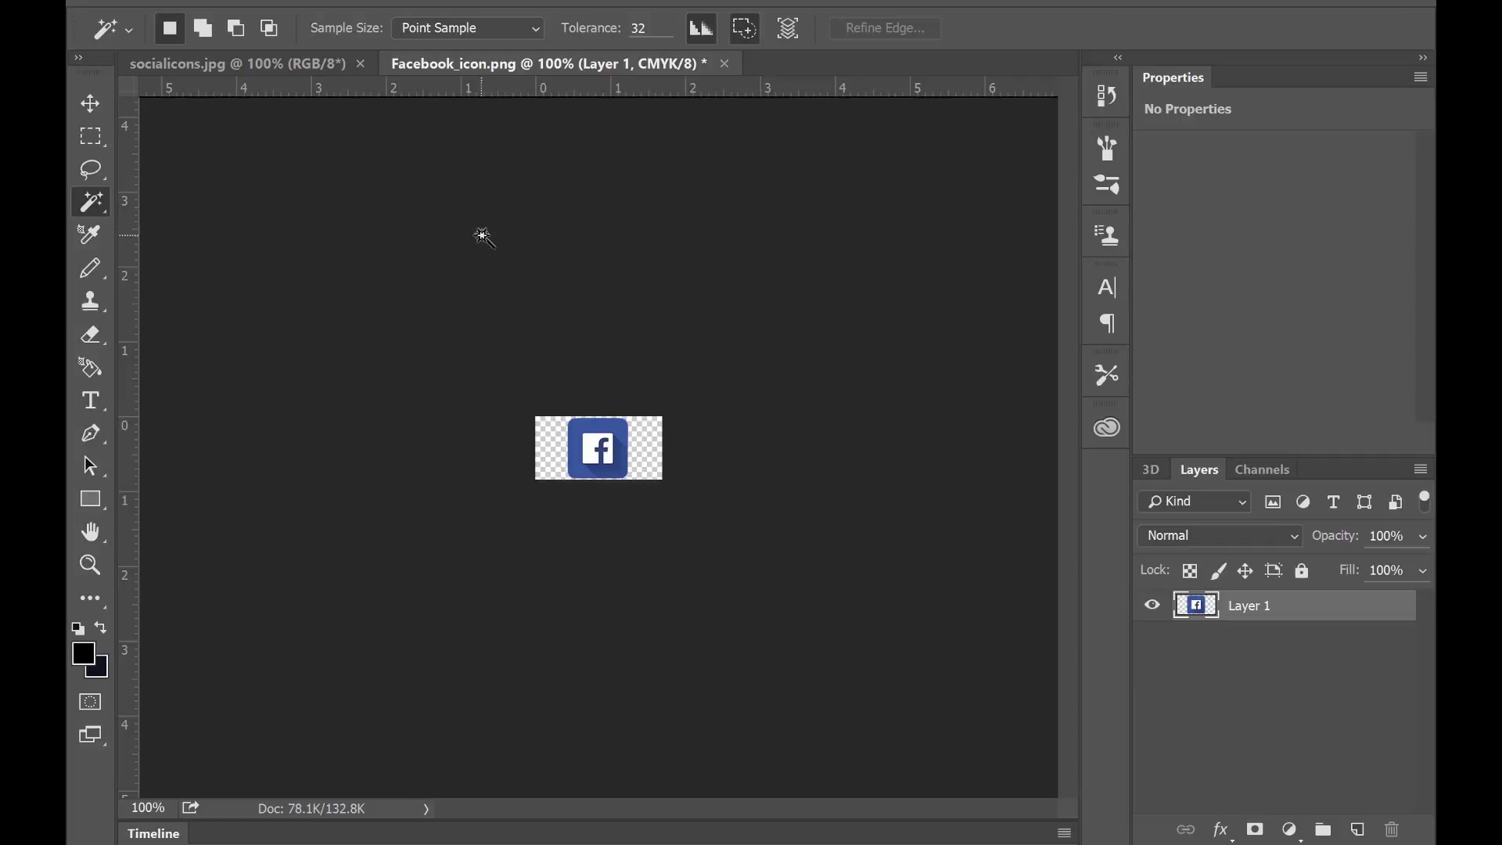
- Quick-export the icon as a PNG named Facebook_icon into the Visual Tours Ireland folder
{"action": "left_click", "coordinate": [133, 2]}
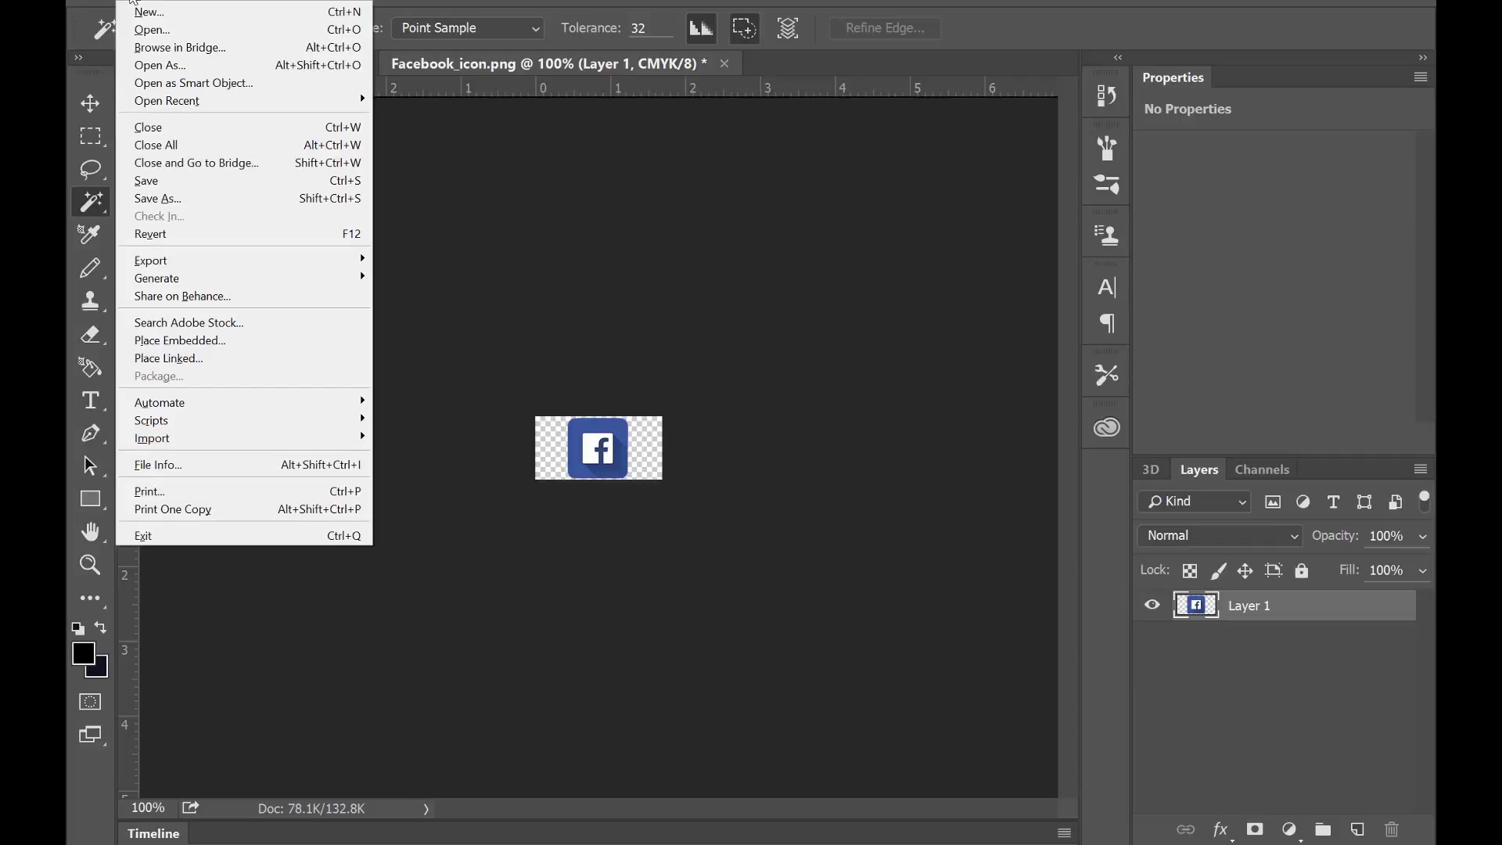
{"action": "mouse_move", "coordinate": [218, 258]}
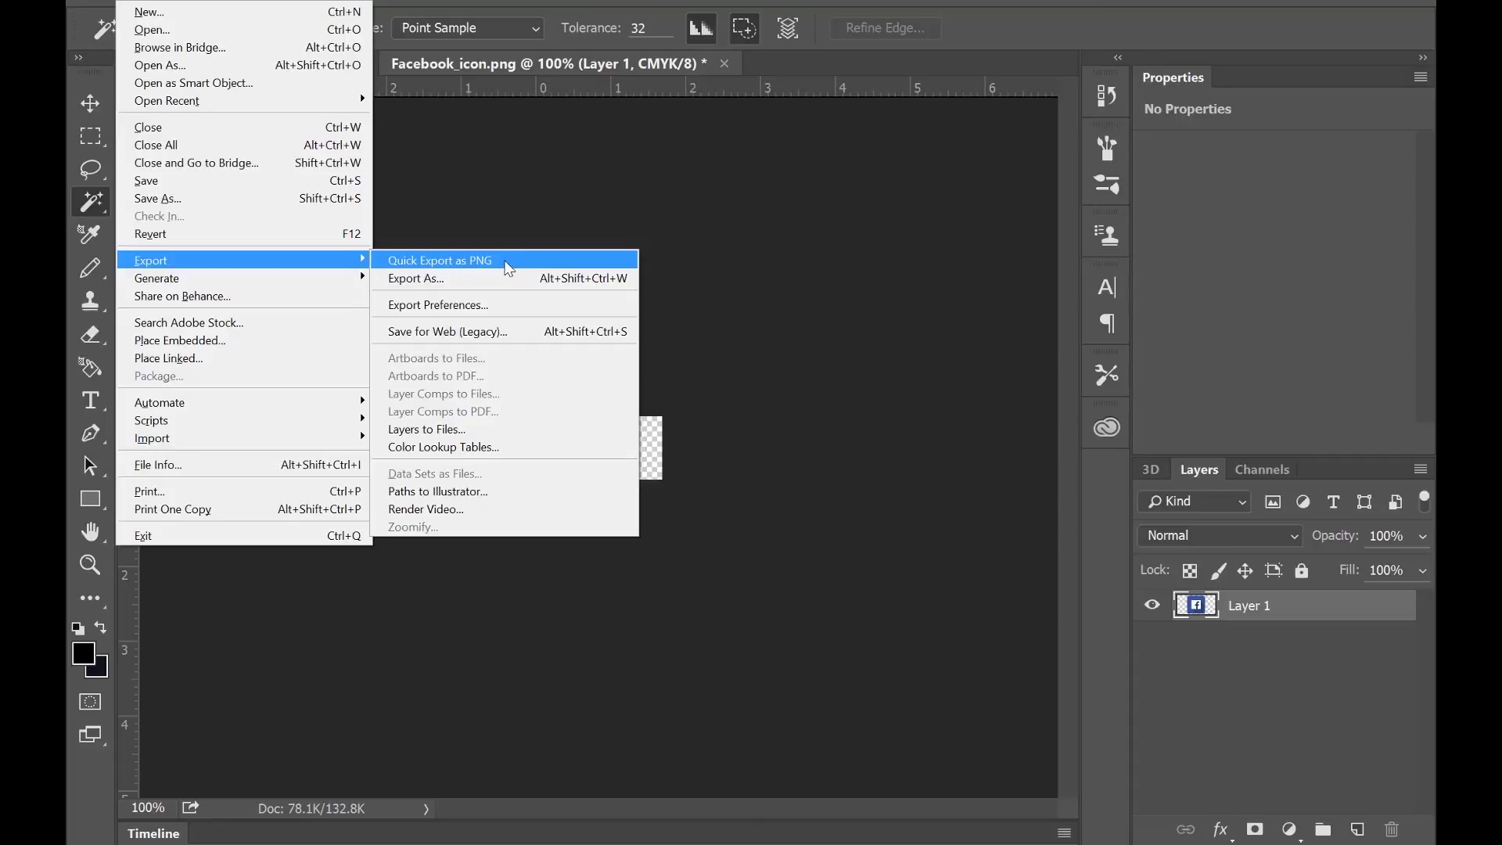
{"action": "left_click", "coordinate": [509, 268]}
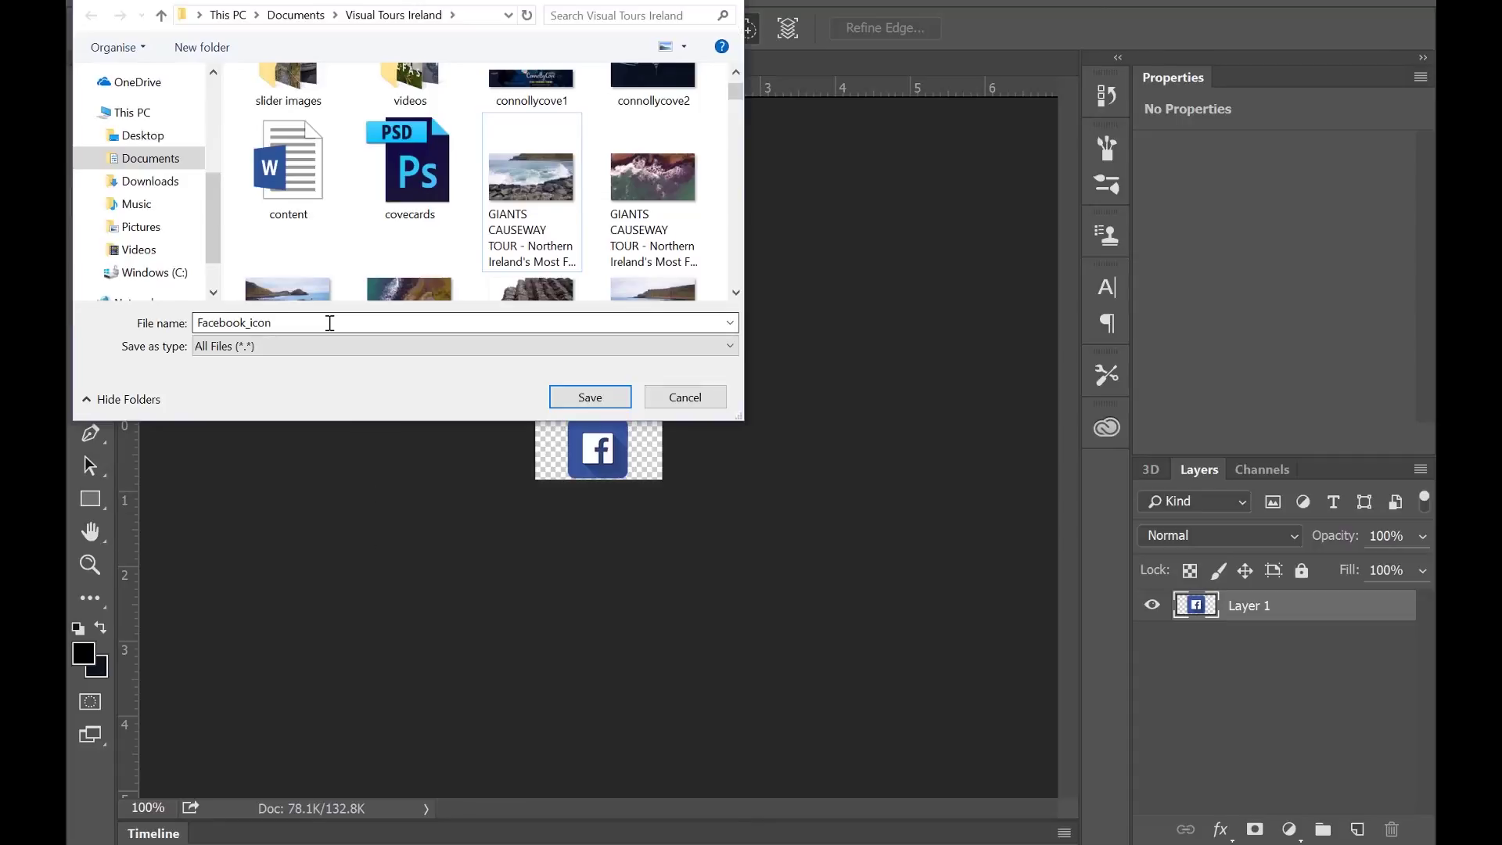
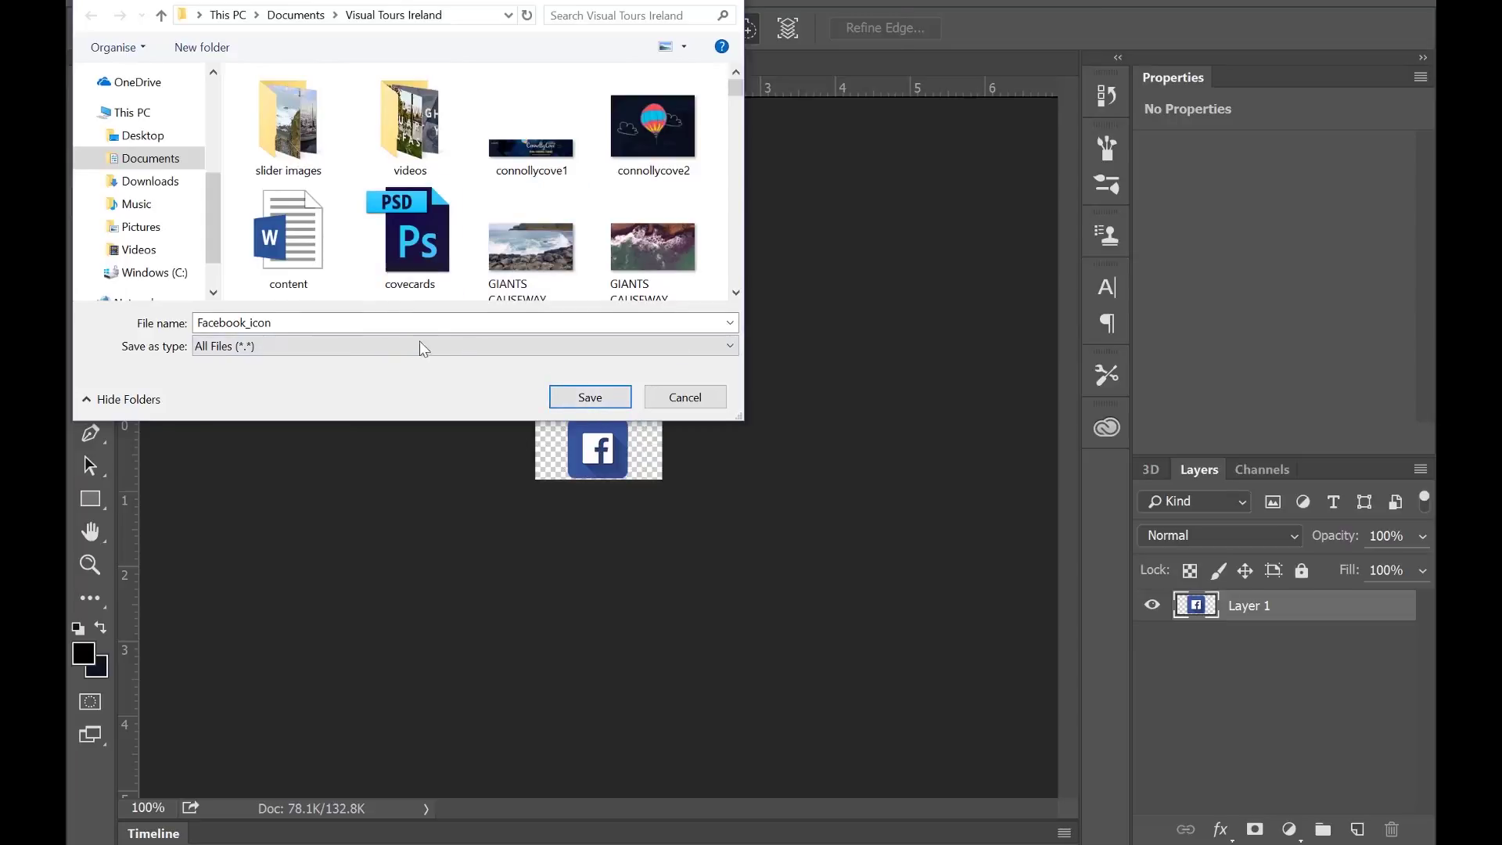
{"action": "left_click", "coordinate": [590, 398]}
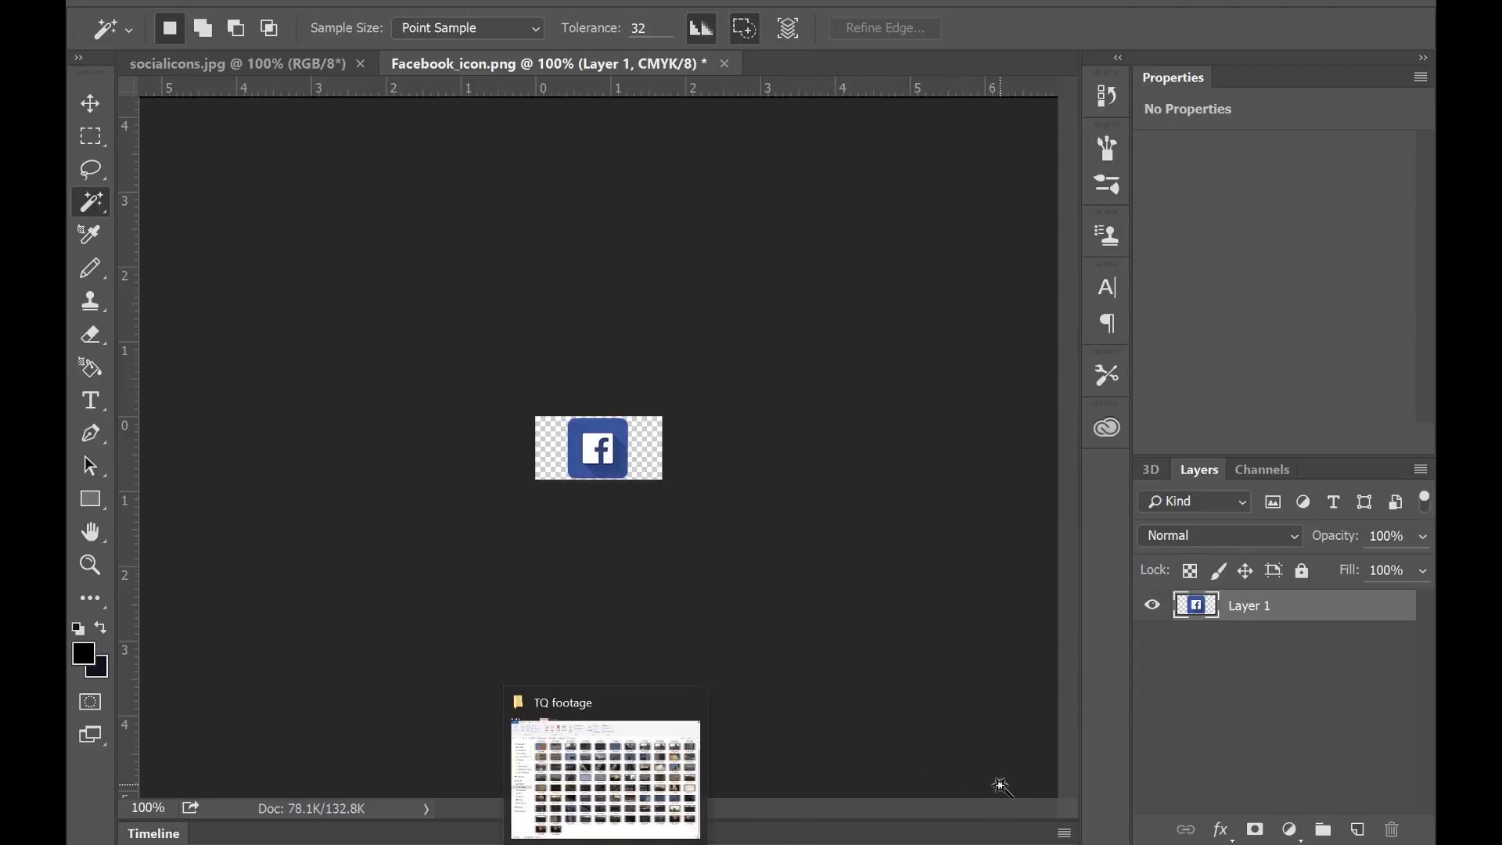
- Switch to the Wix editor and upload the Facebook_icon image to the site's image library
{"action": "left_click", "coordinate": [926, 763]}
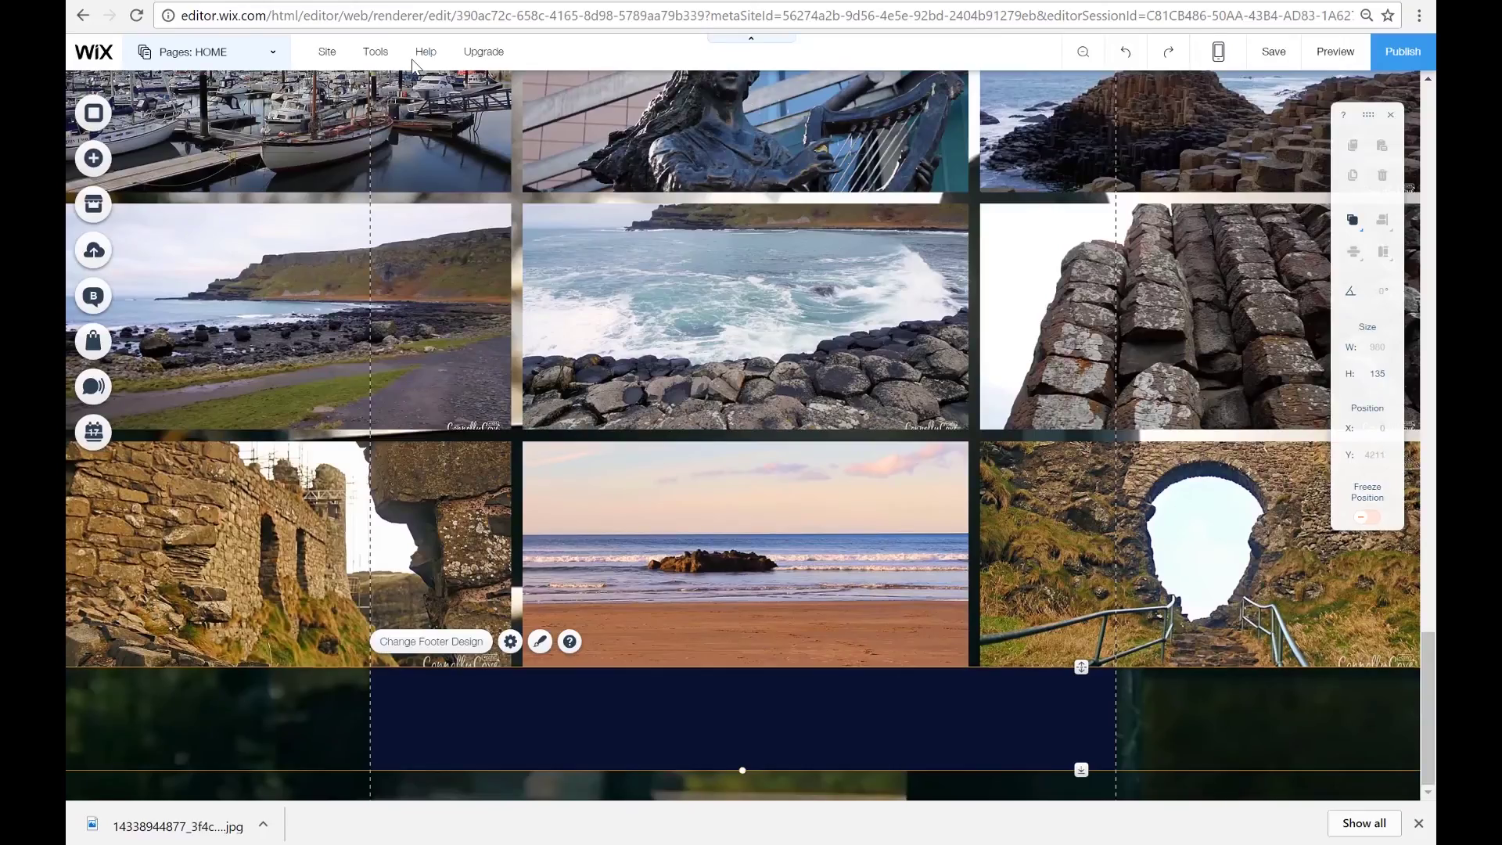
{"action": "left_click", "coordinate": [91, 251]}
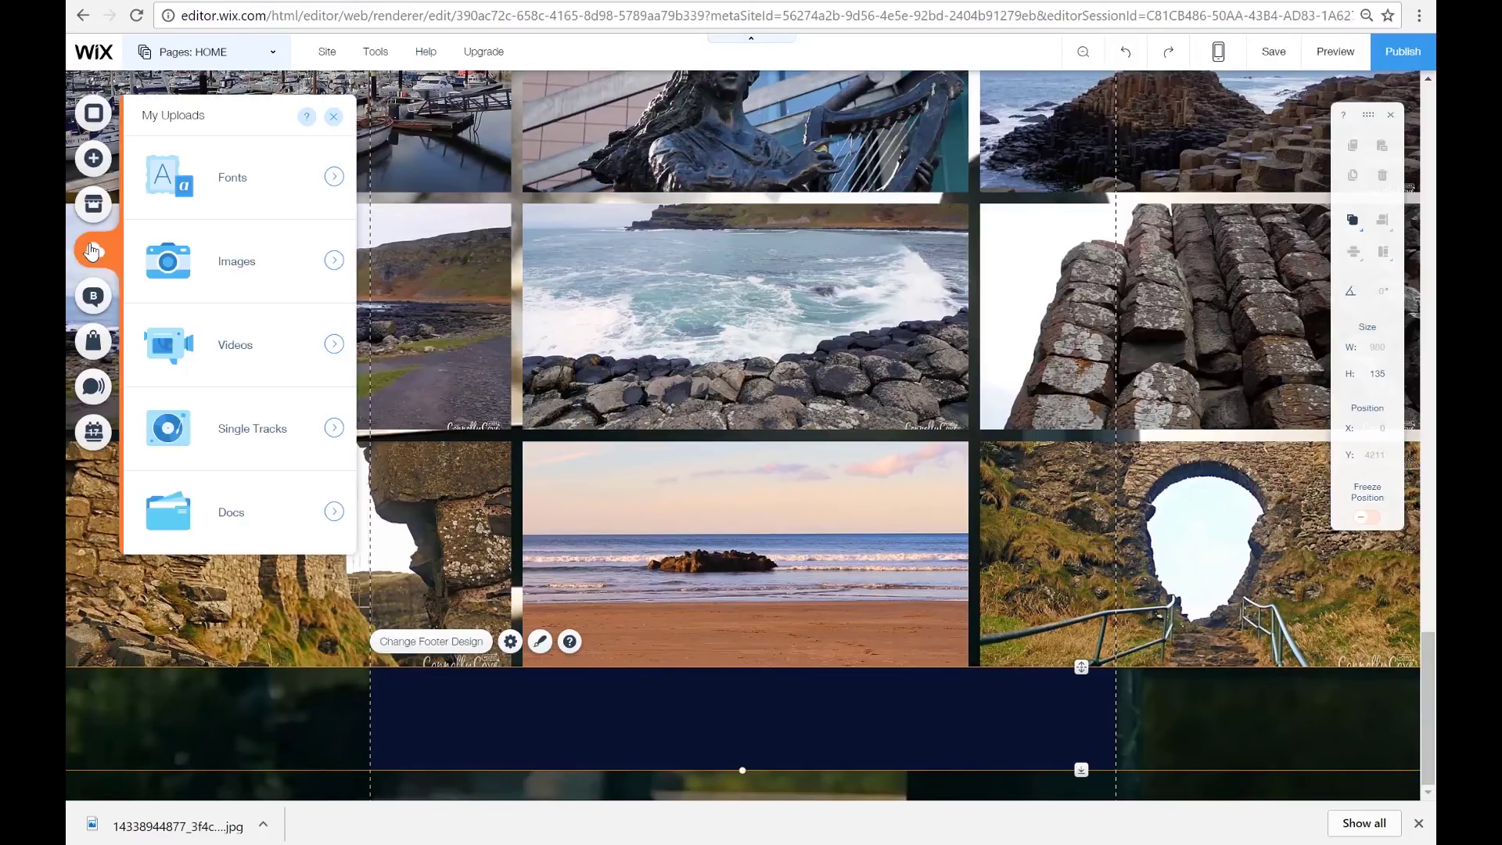
{"action": "left_click", "coordinate": [334, 265]}
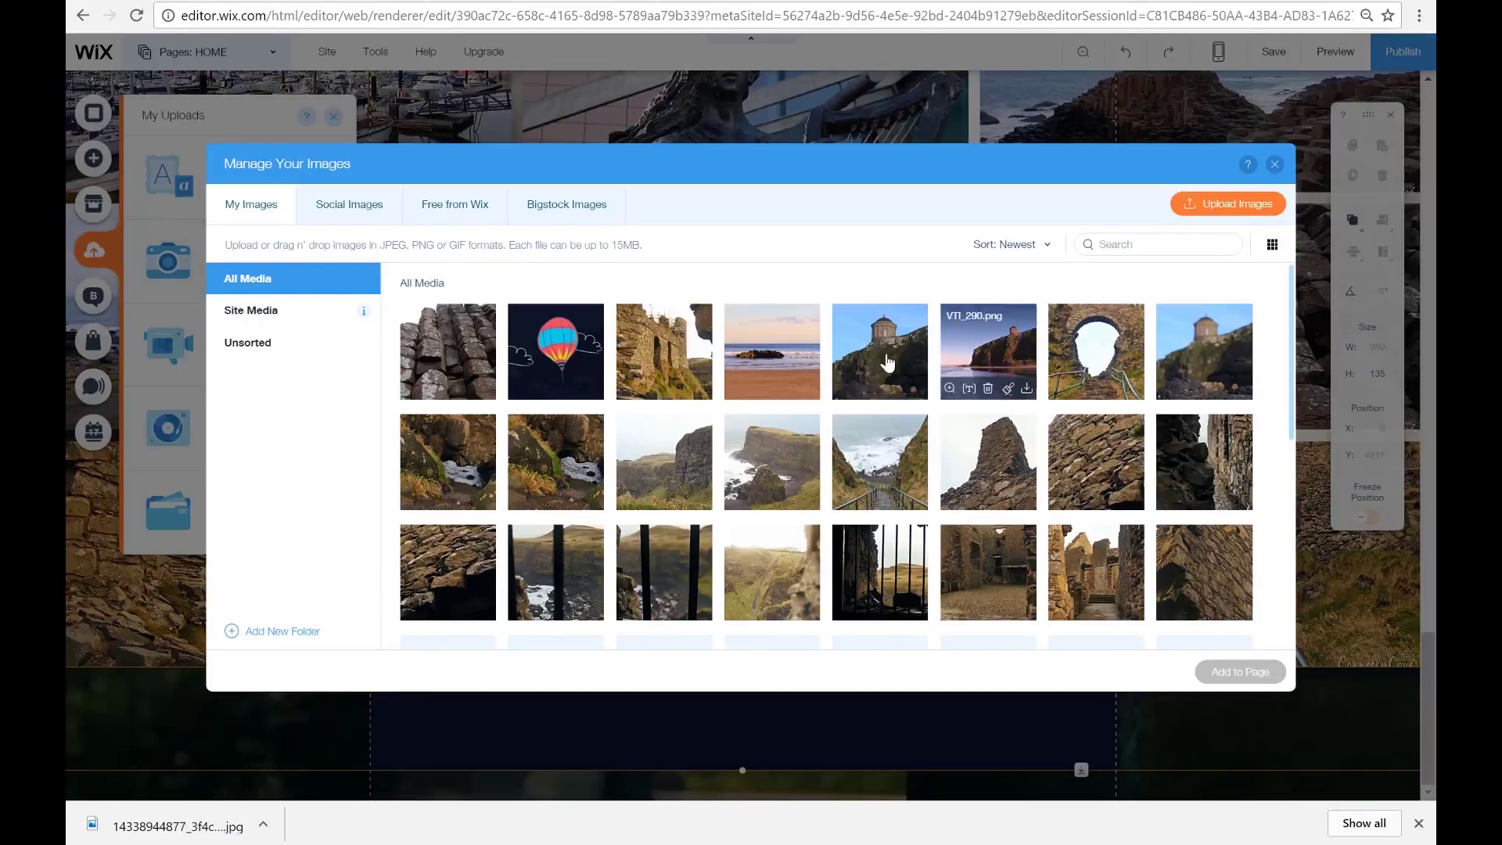
{"action": "left_click", "coordinate": [1240, 208]}
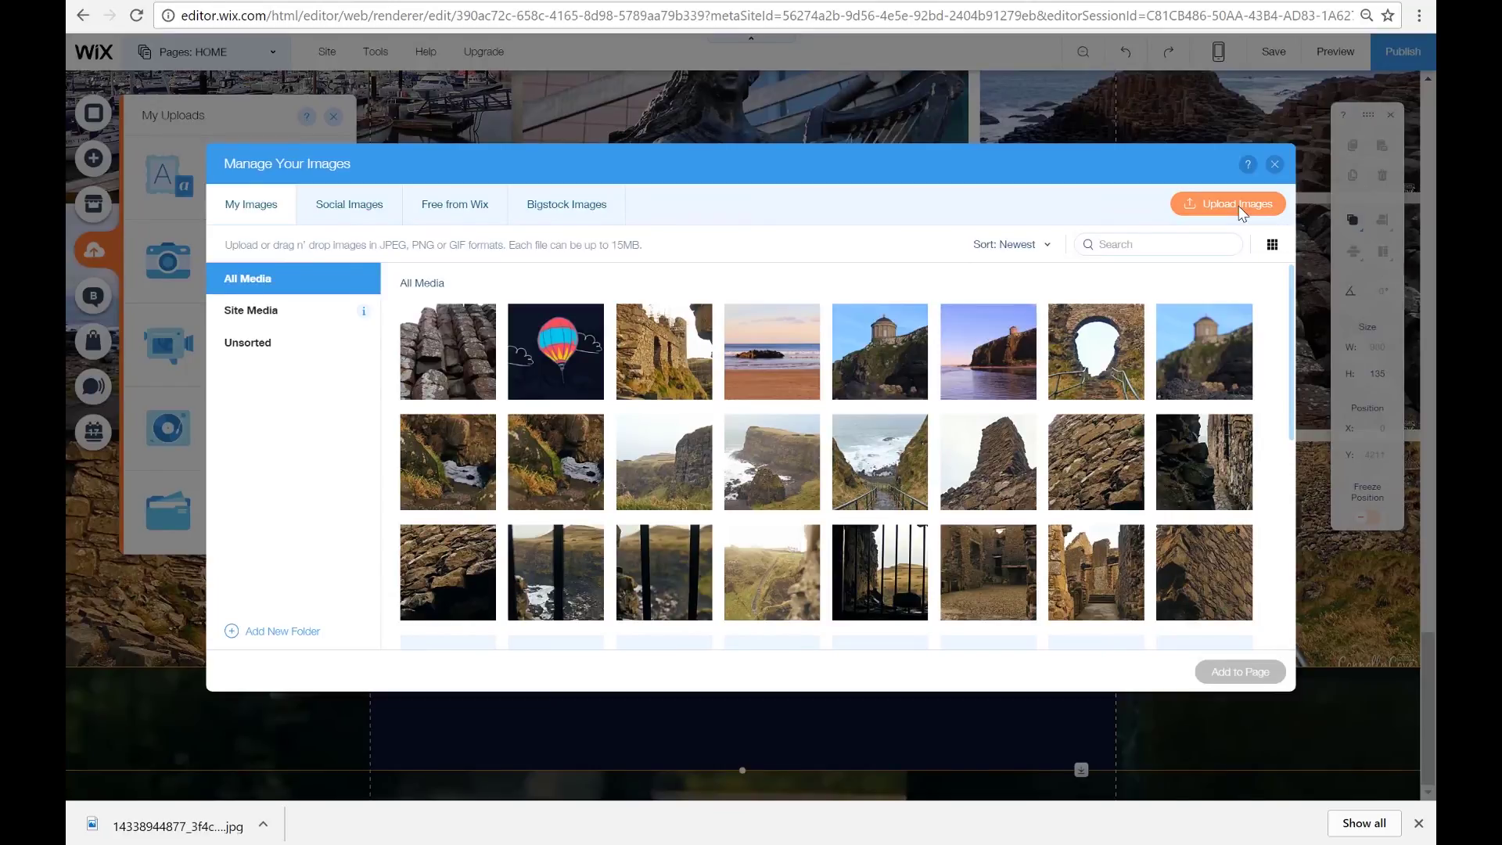
{"action": "left_click", "coordinate": [288, 247]}
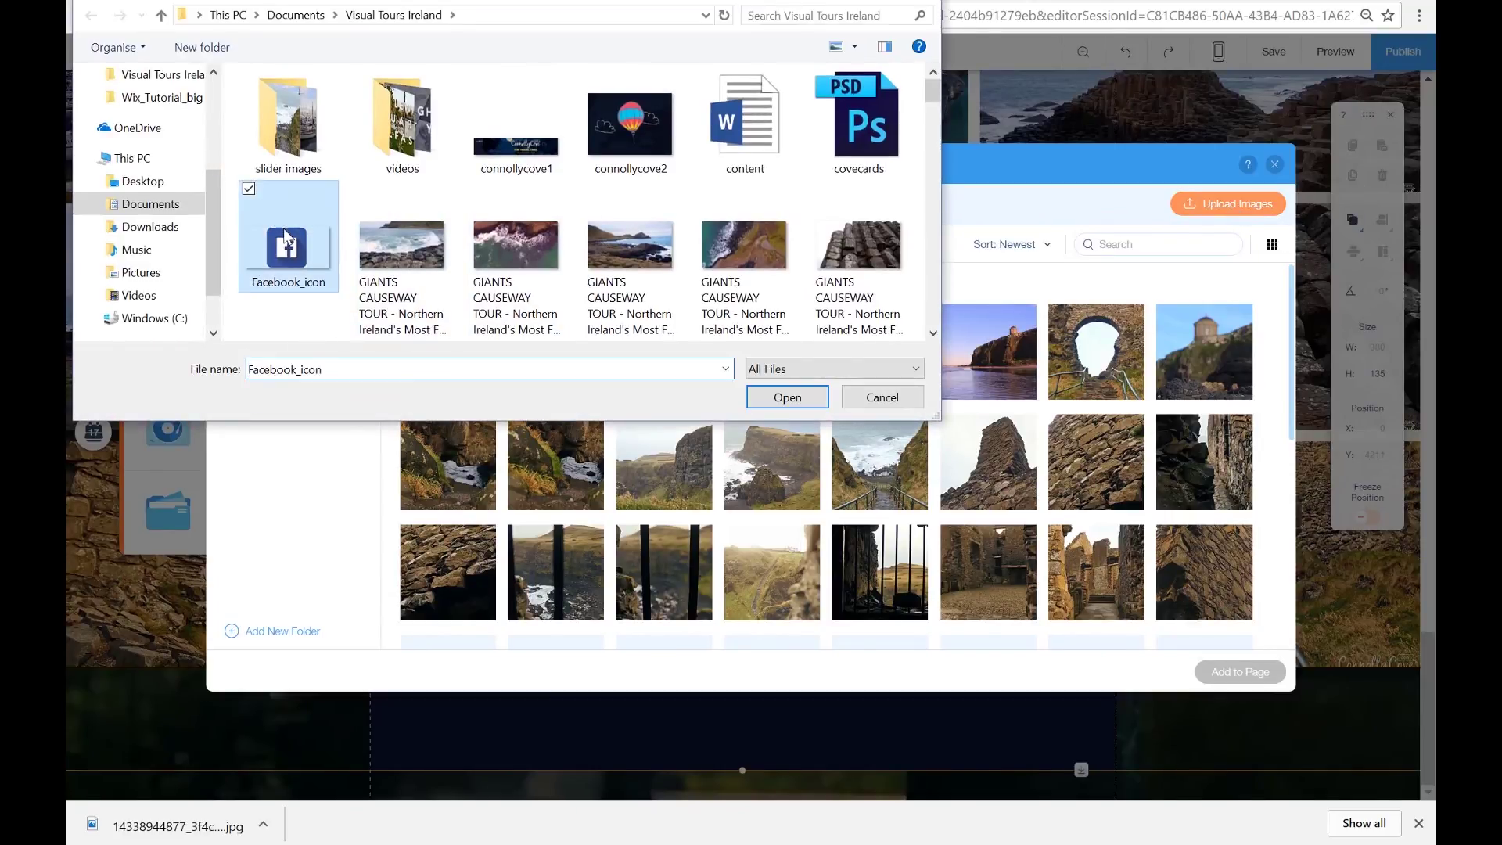
{"action": "left_click", "coordinate": [799, 396]}
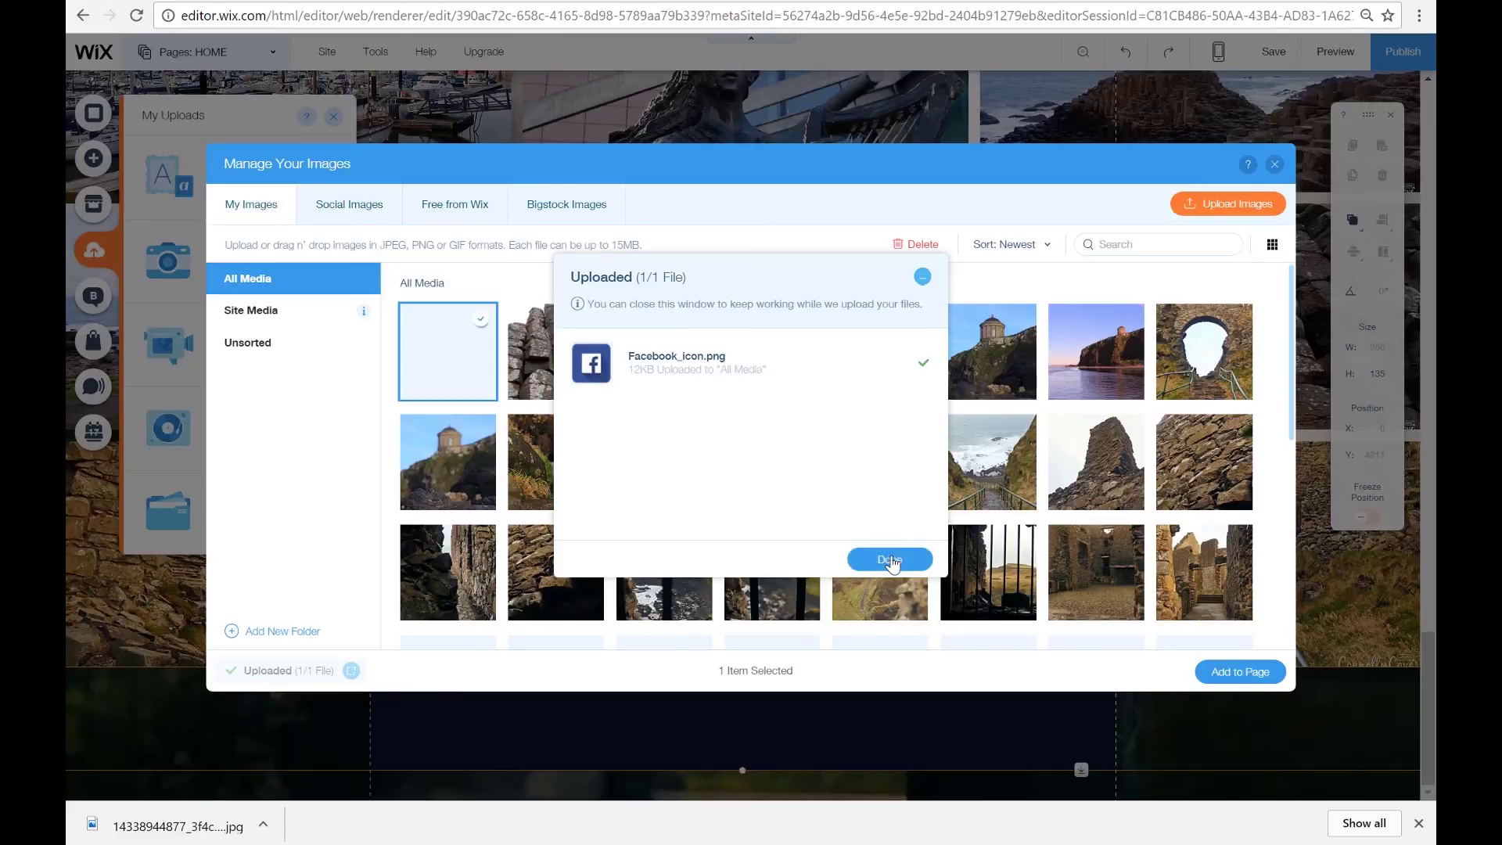
{"action": "left_click", "coordinate": [889, 560]}
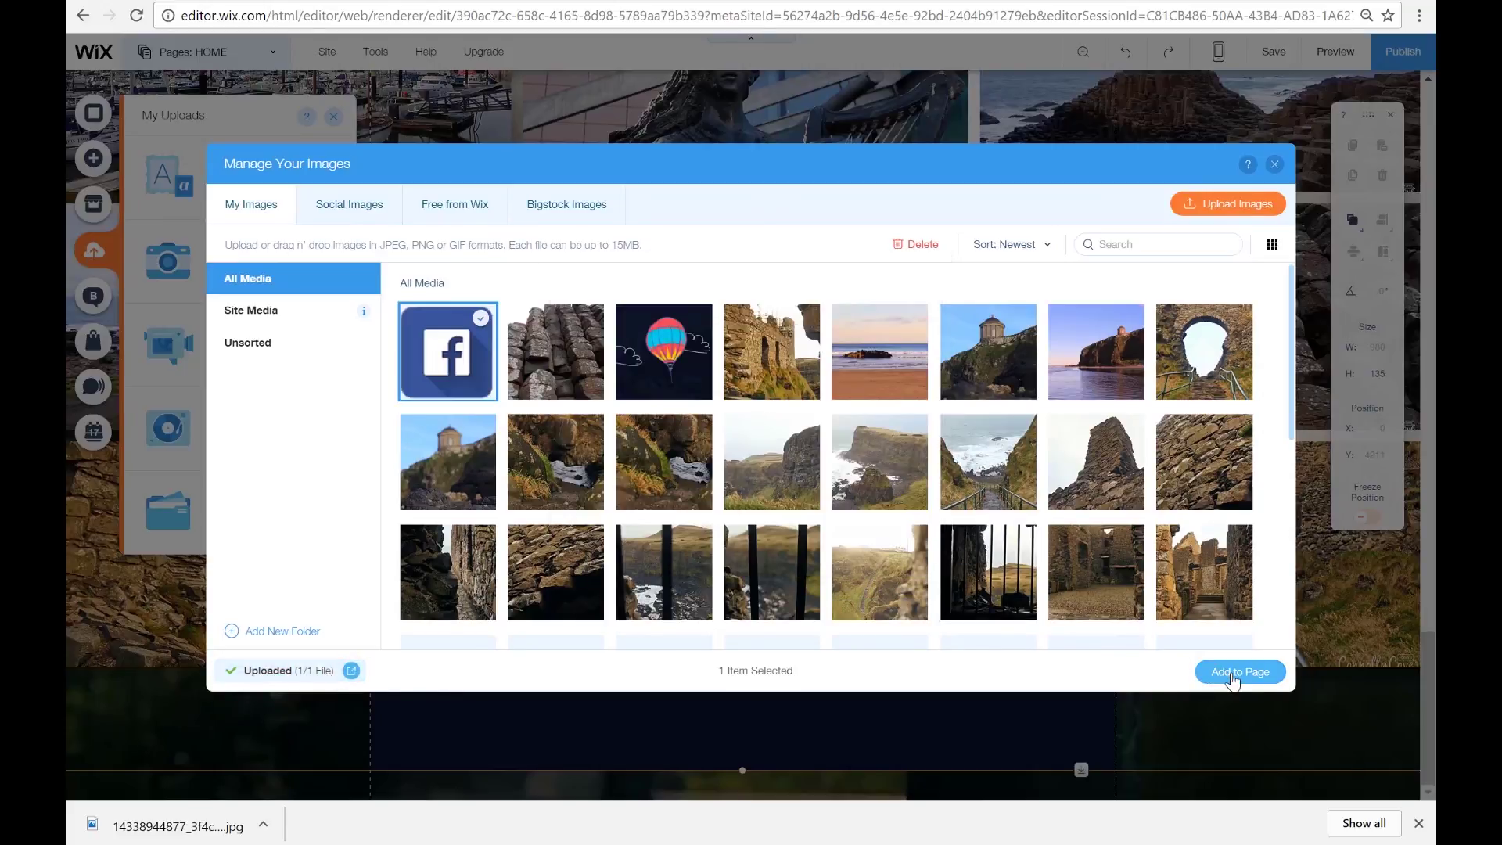
- Add the uploaded Facebook icon to the page, attach it to the footer and place it near the footer's left end
{"action": "left_click", "coordinate": [1232, 673]}
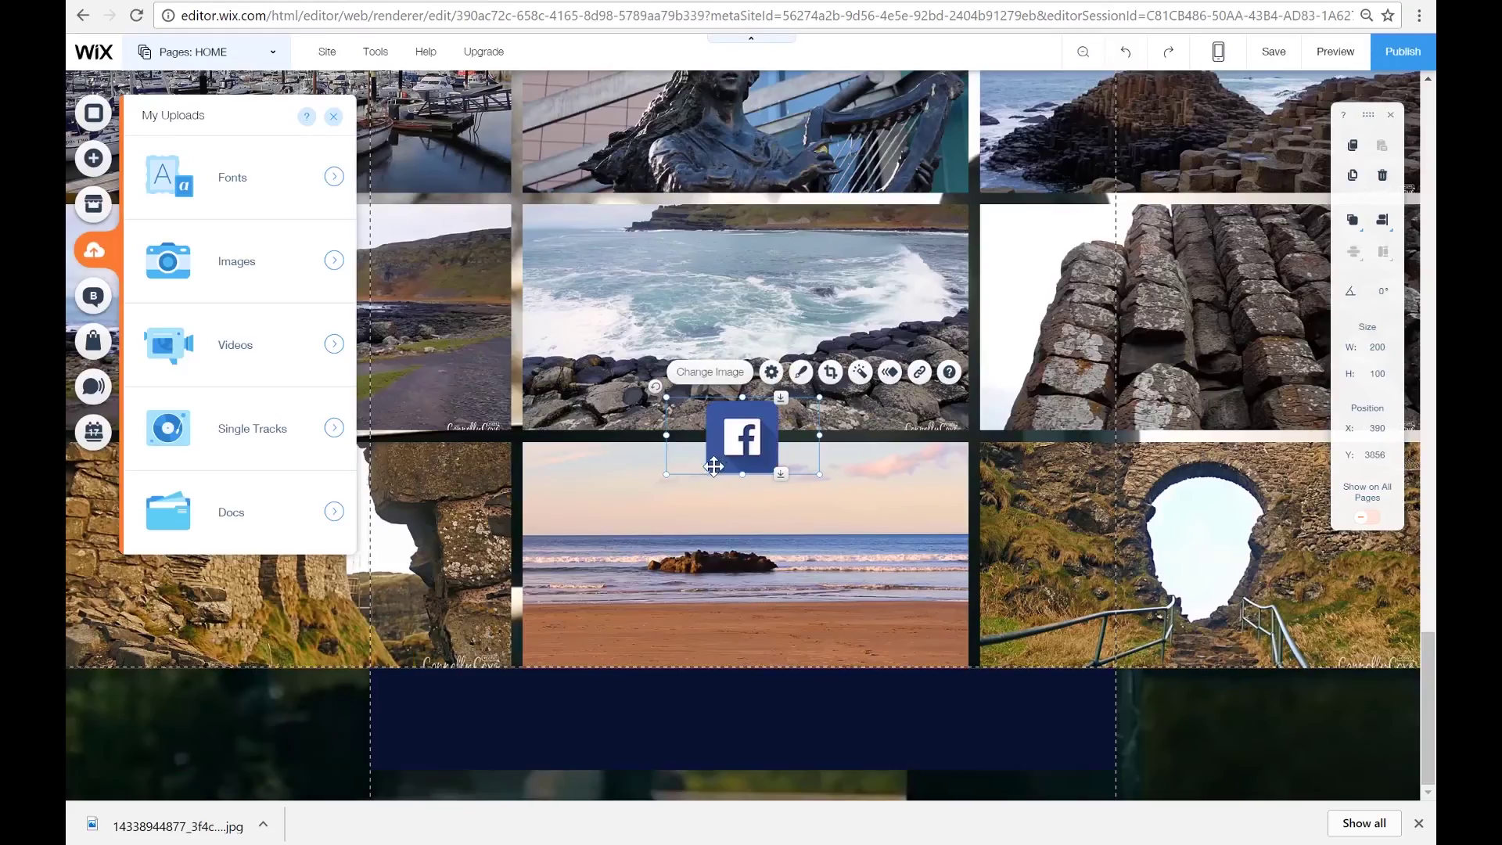
{"action": "left_click_drag", "start_coordinate": [736, 452], "coordinate": [482, 736]}
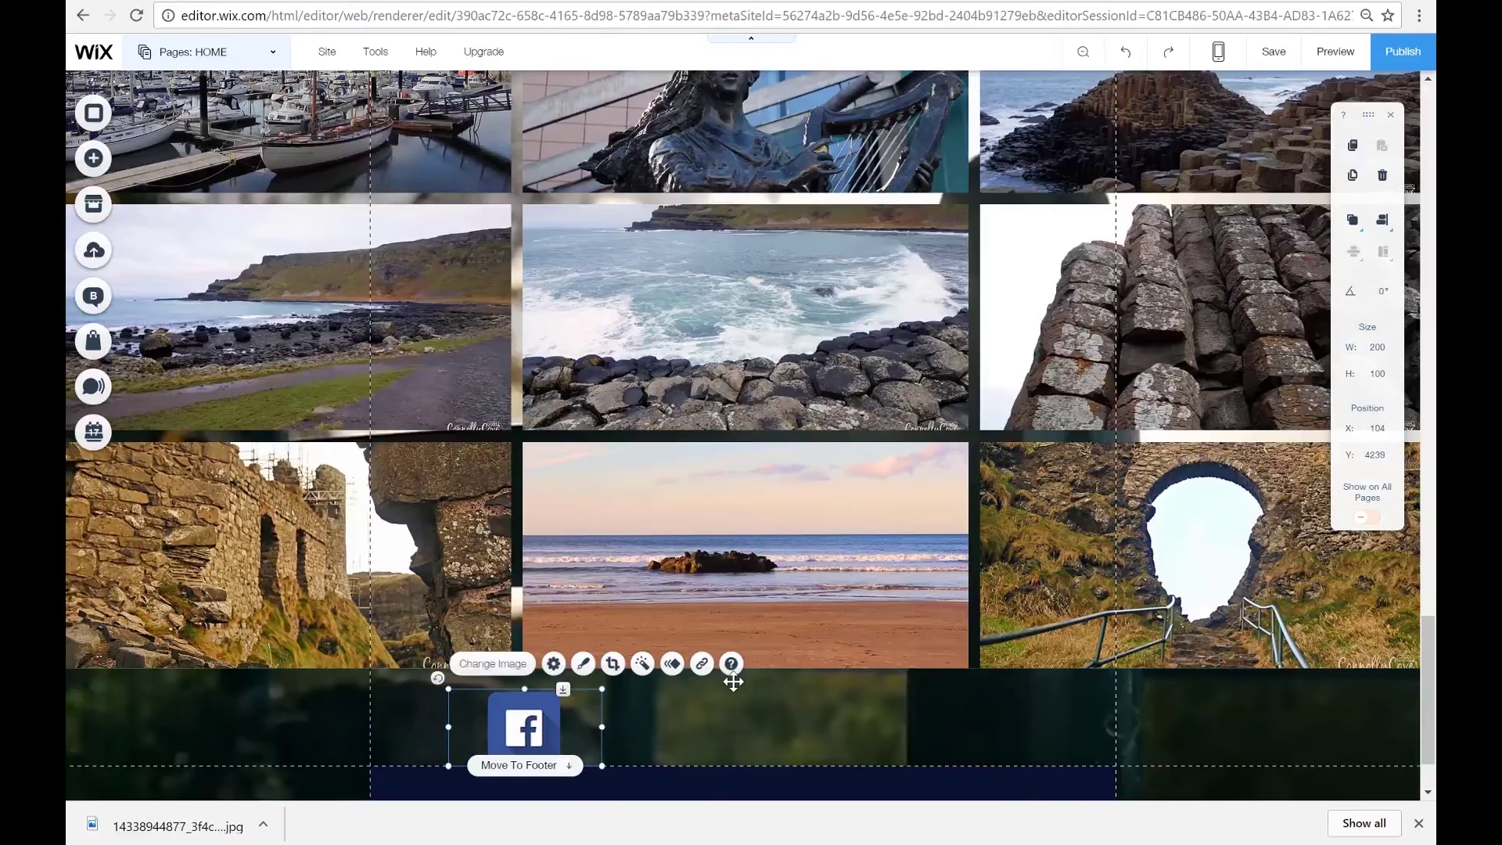
{"action": "scroll", "coordinate": [1293, 636], "scroll_direction": "down", "scroll_amount": 2}
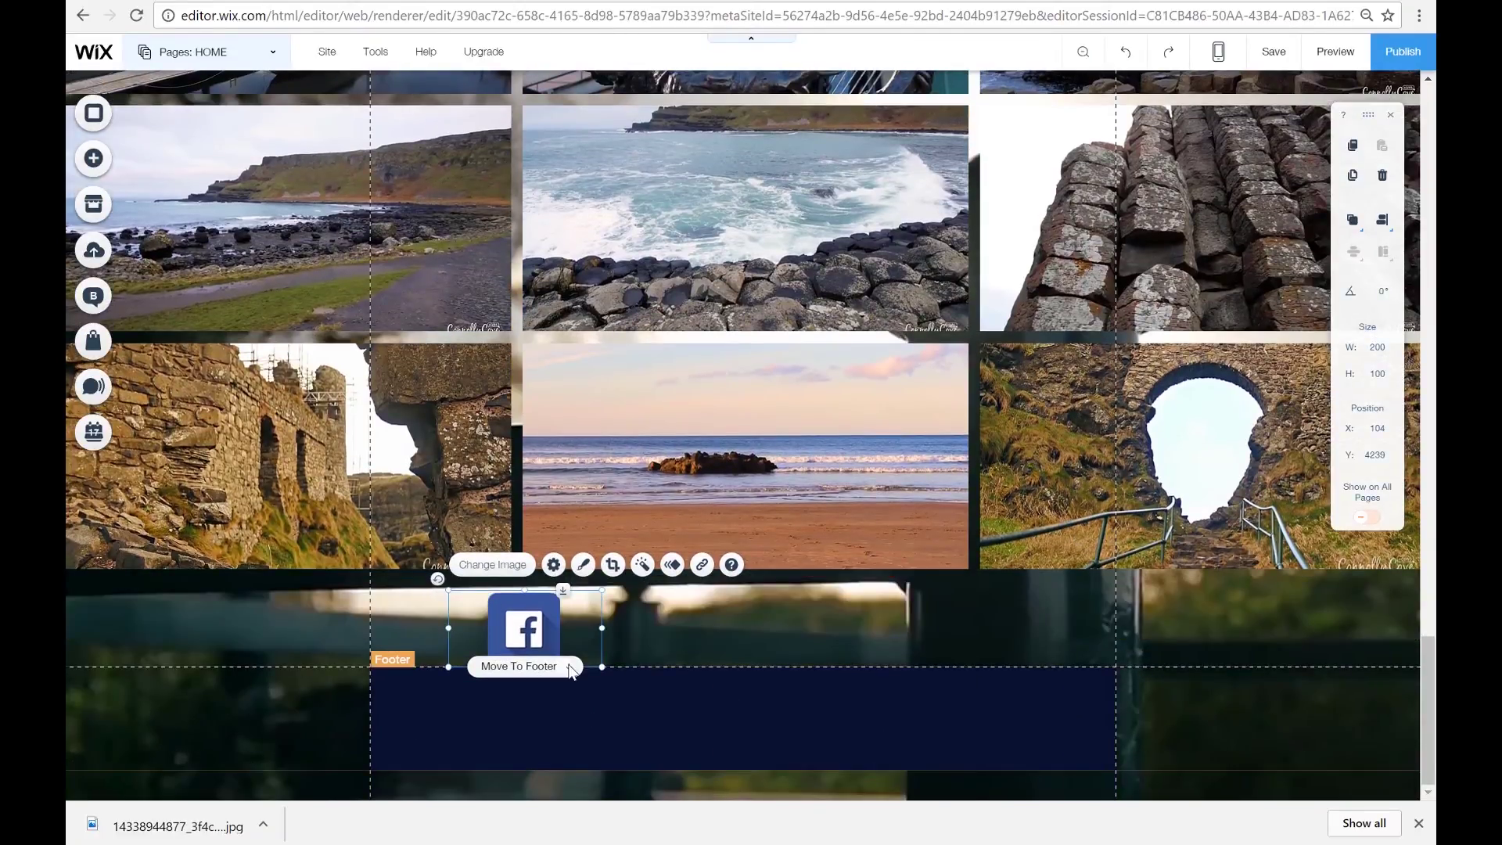
{"action": "left_click", "coordinate": [520, 666]}
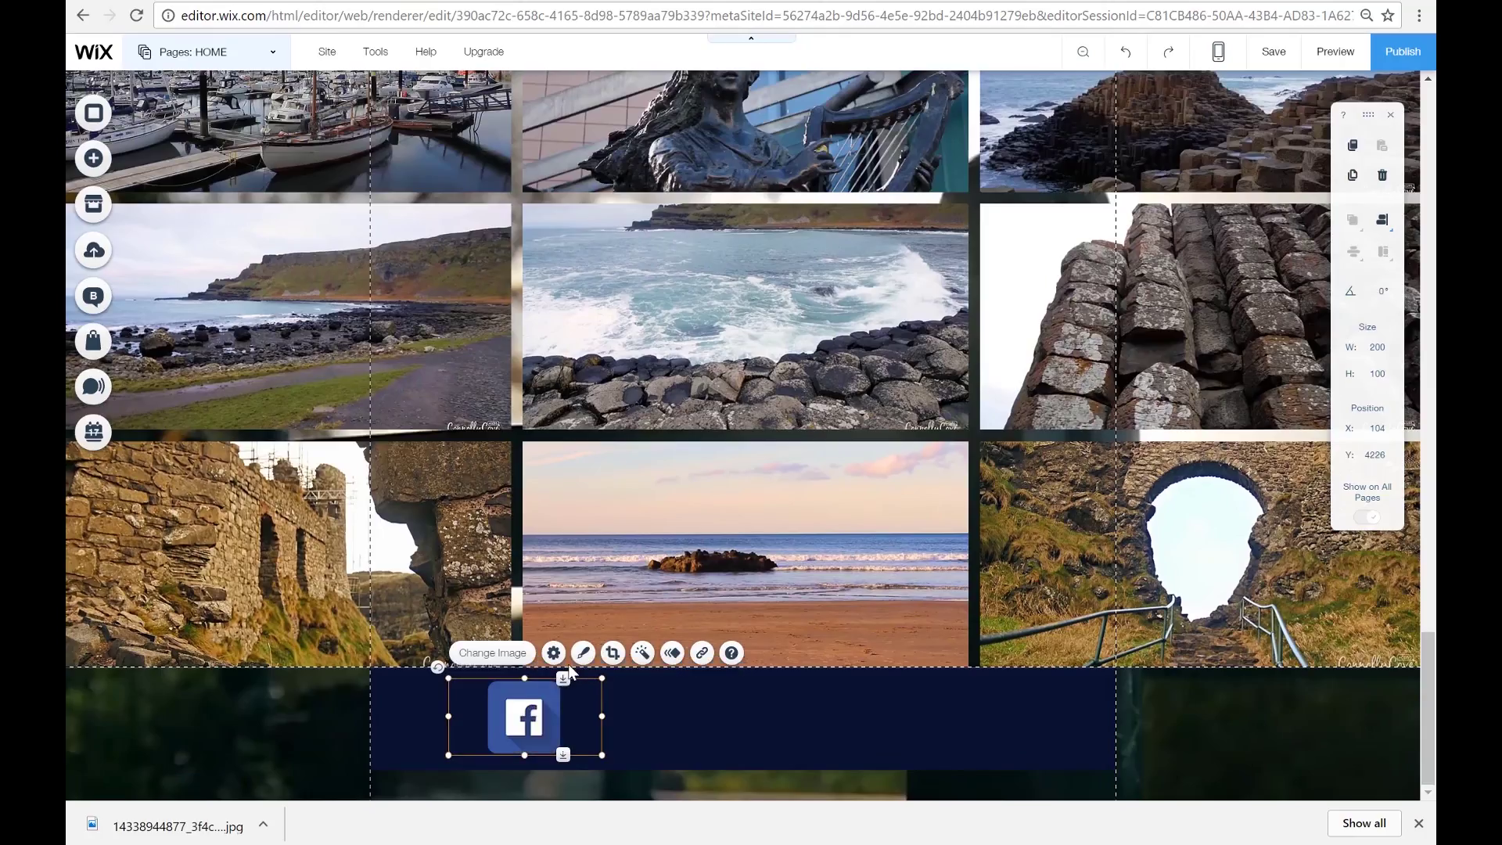
{"action": "left_click_drag", "start_coordinate": [514, 725], "coordinate": [447, 729]}
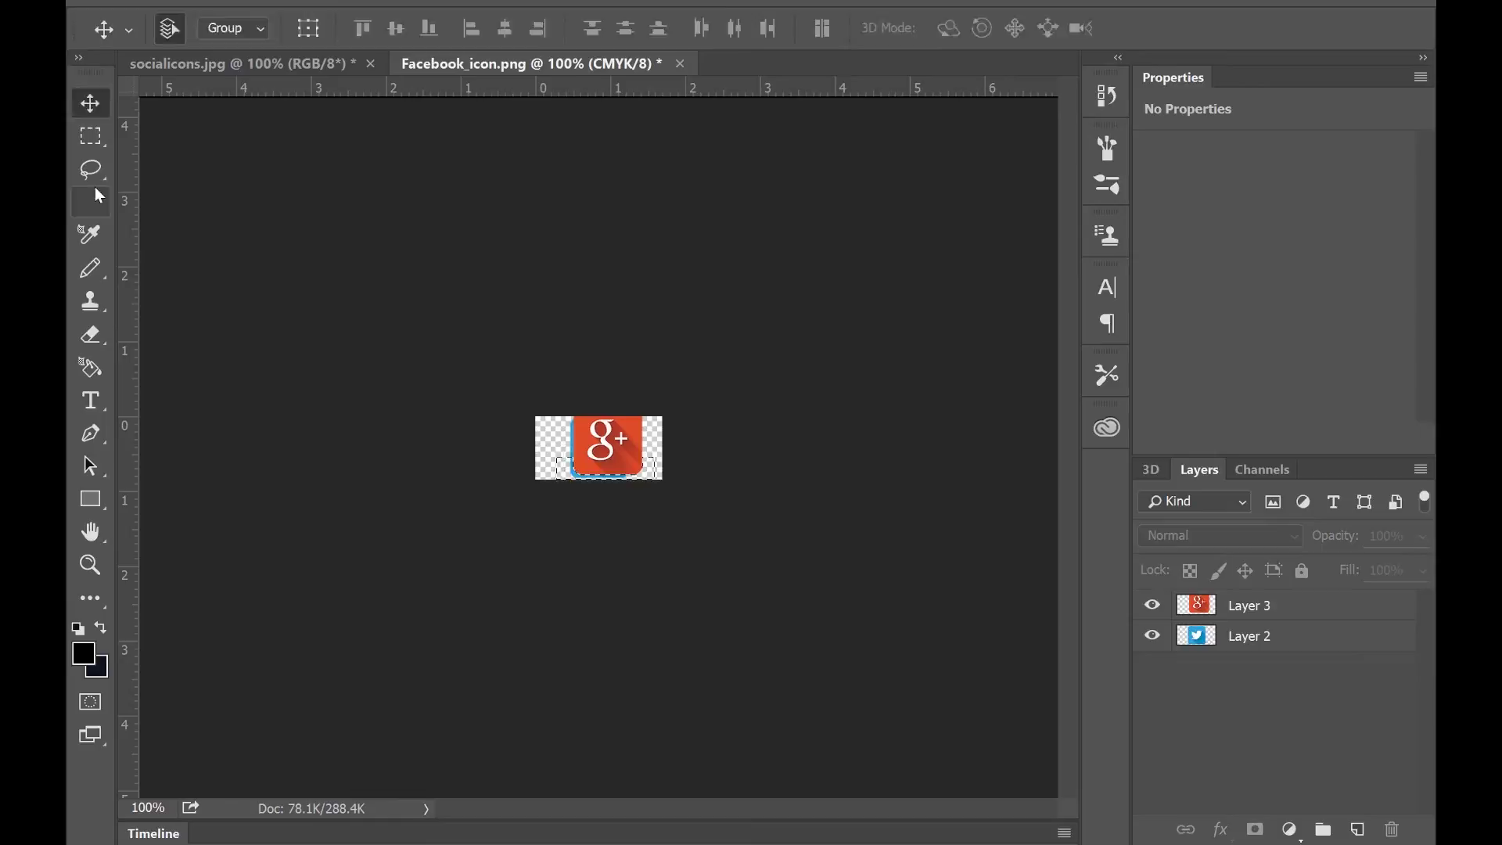
- In Photoshop, scale the Google+, Instagram, Pinterest and LinkedIn icon layers down to fit the Facebook_icon canvas
{"action": "key", "text": "ctrl+t"}
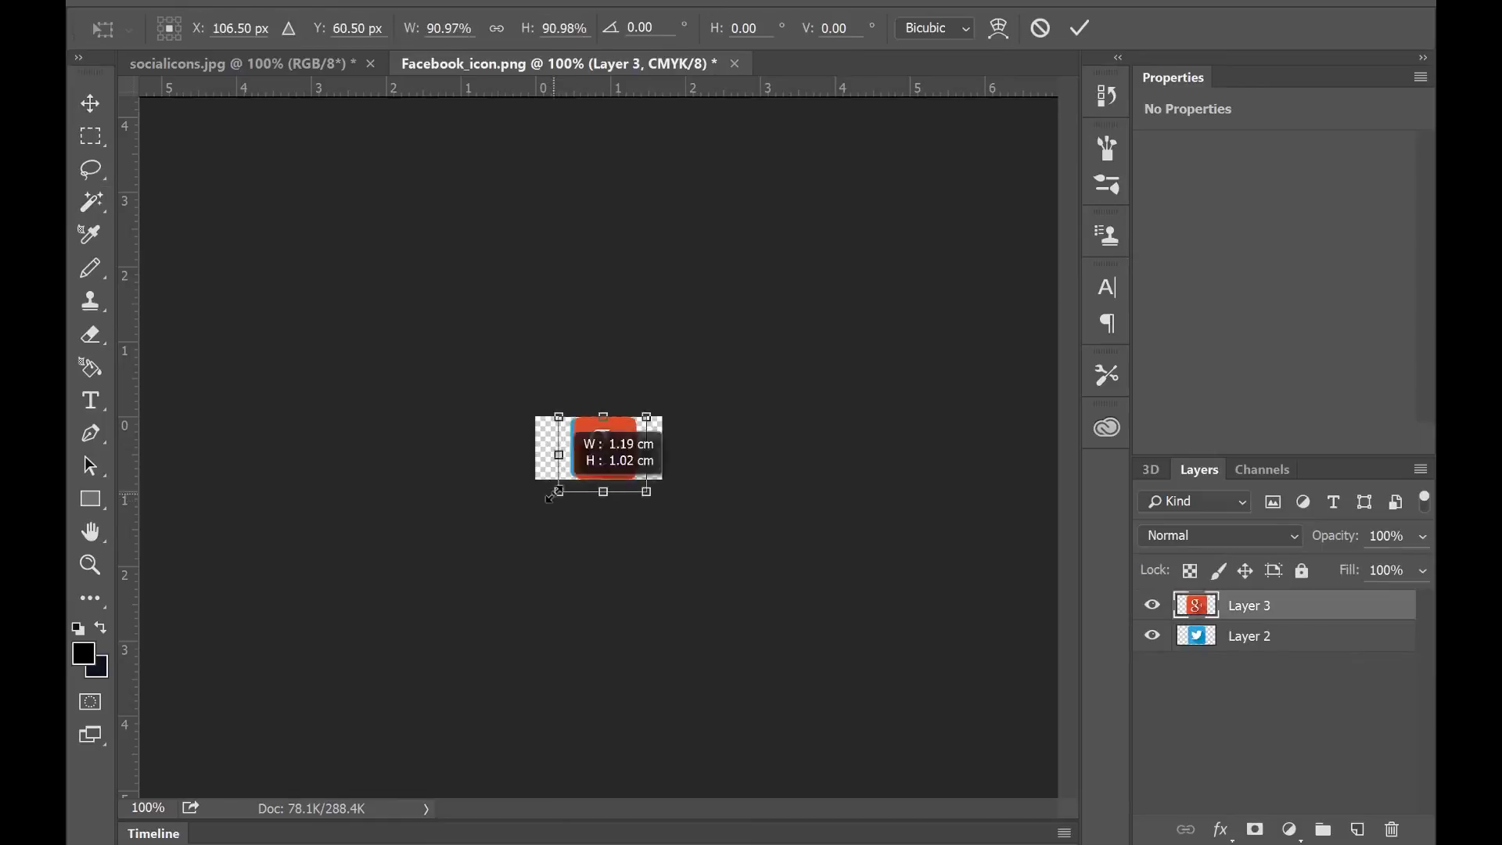
{"action": "key", "text": "Return"}
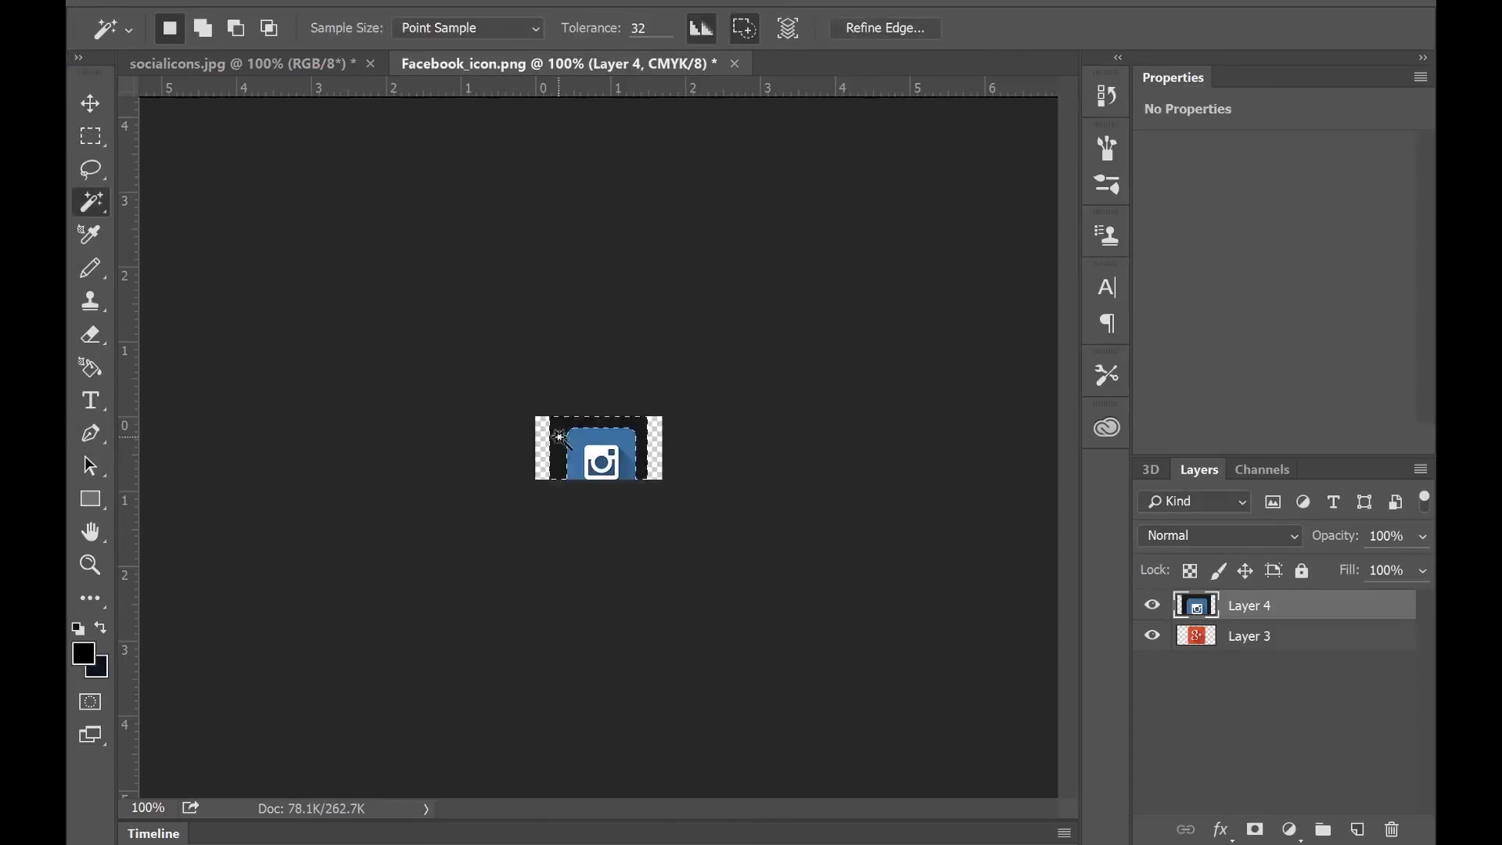
{"action": "key", "text": "ctrl+t"}
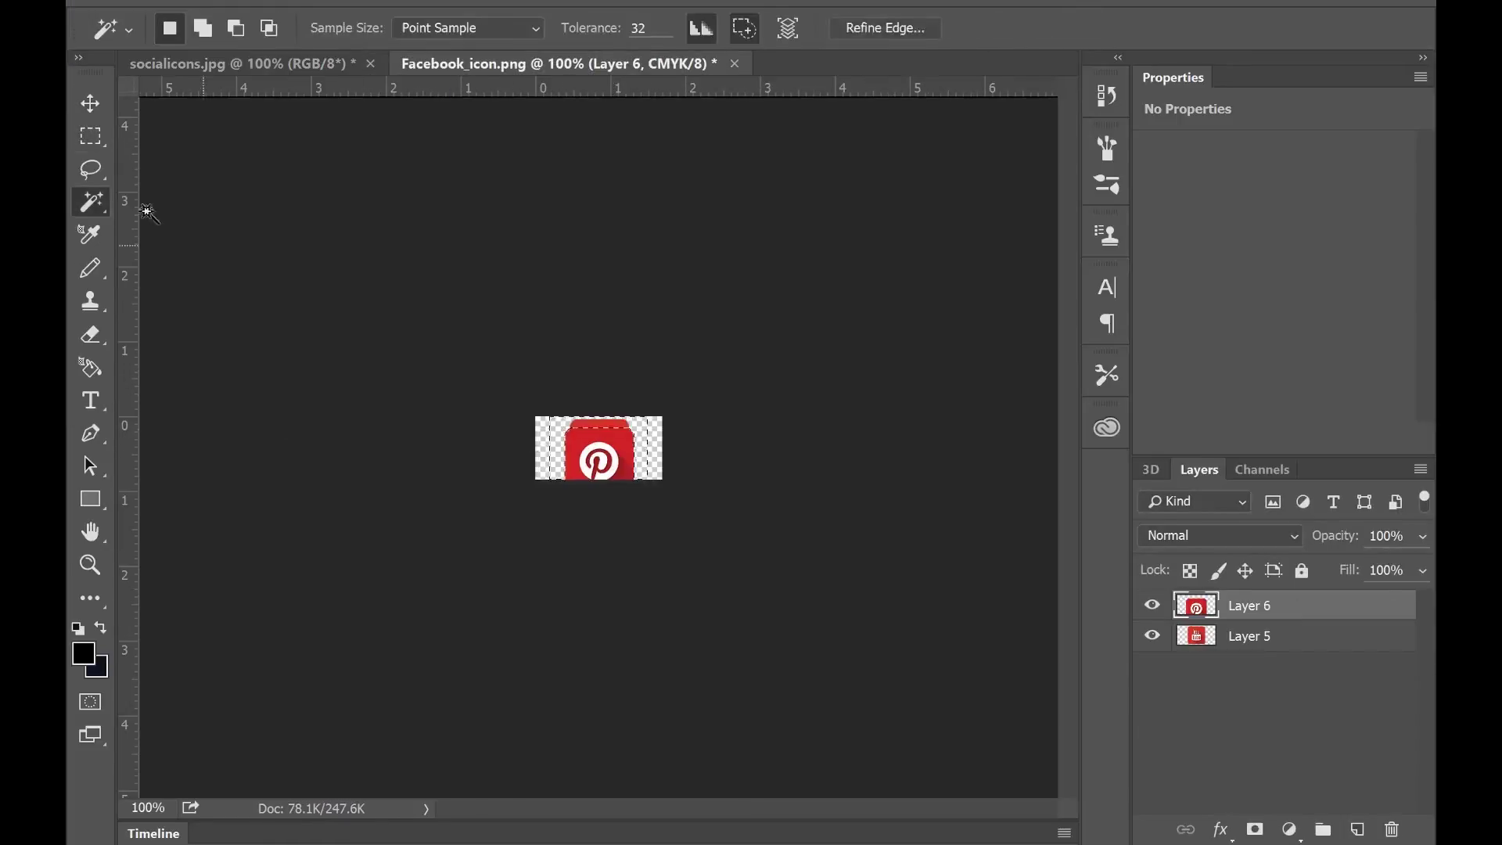
{"action": "key", "text": "ctrl+t"}
{"action": "key", "text": "Return"}
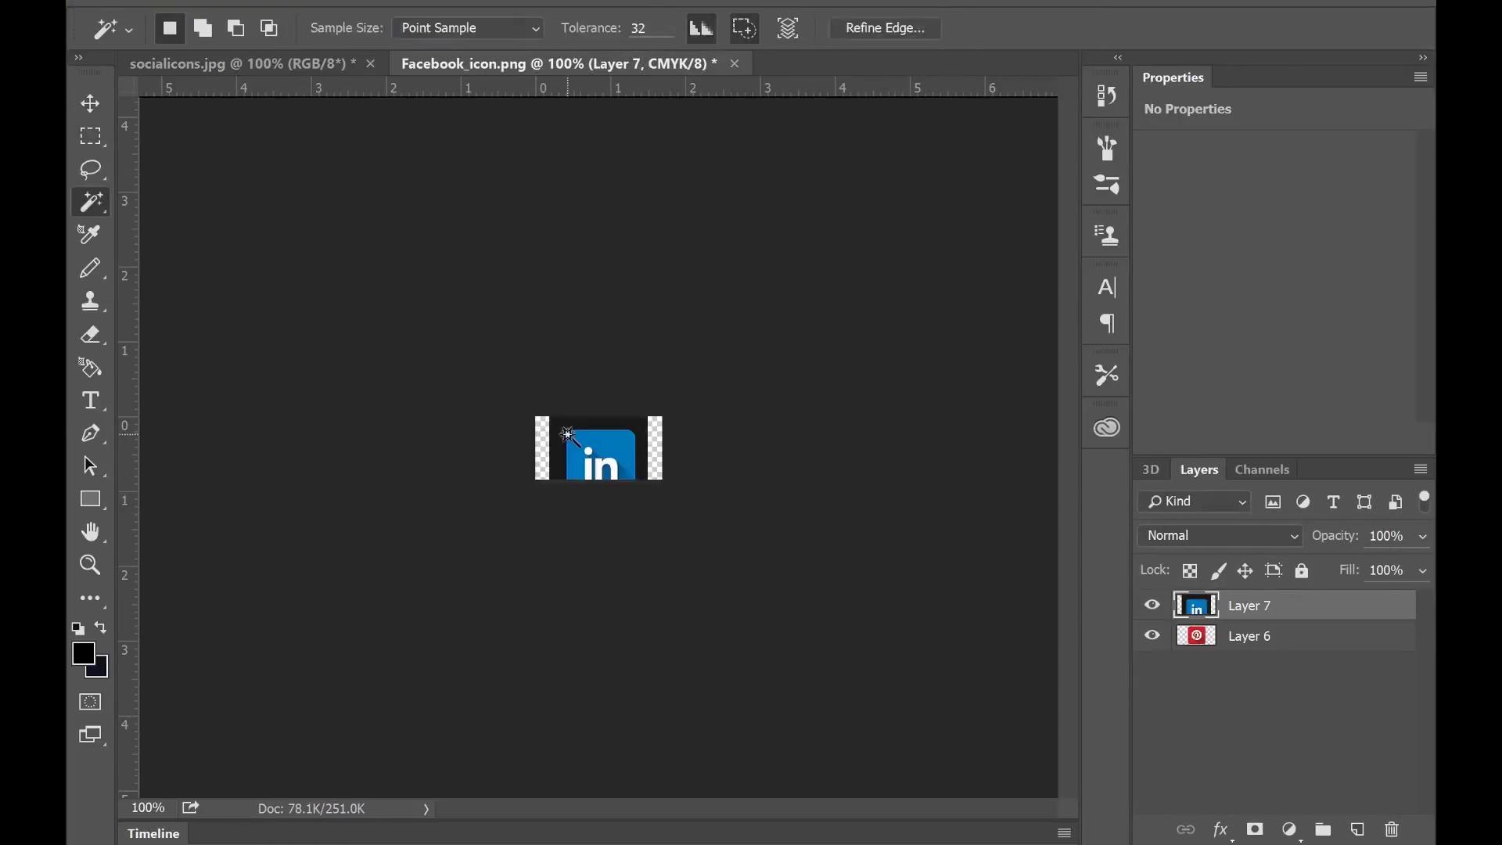
{"action": "key", "text": "ctrl+t"}
{"action": "key", "text": "Return"}
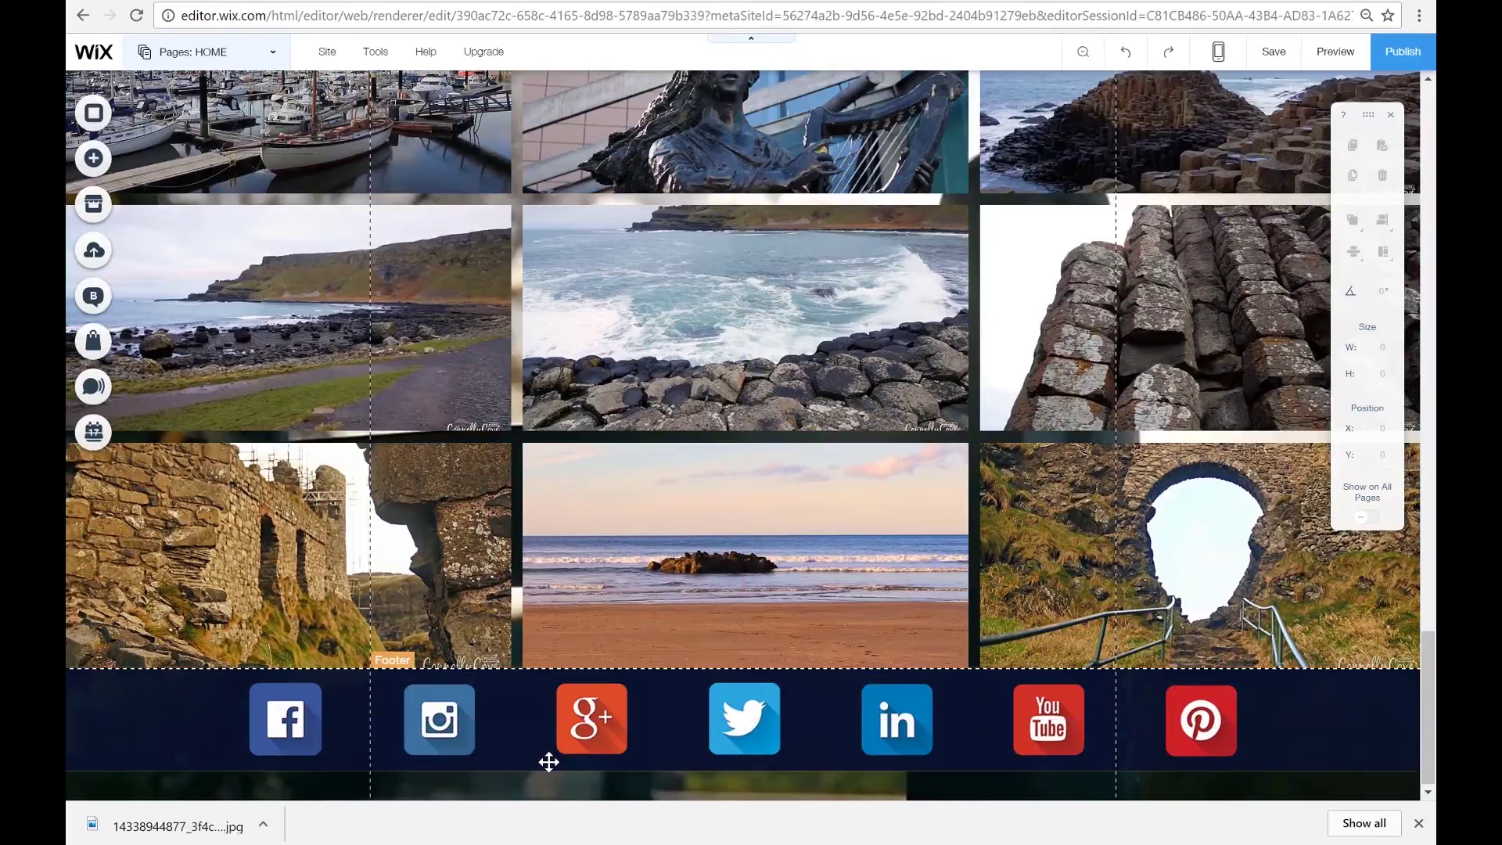
{"action": "left_click", "coordinate": [457, 736]}
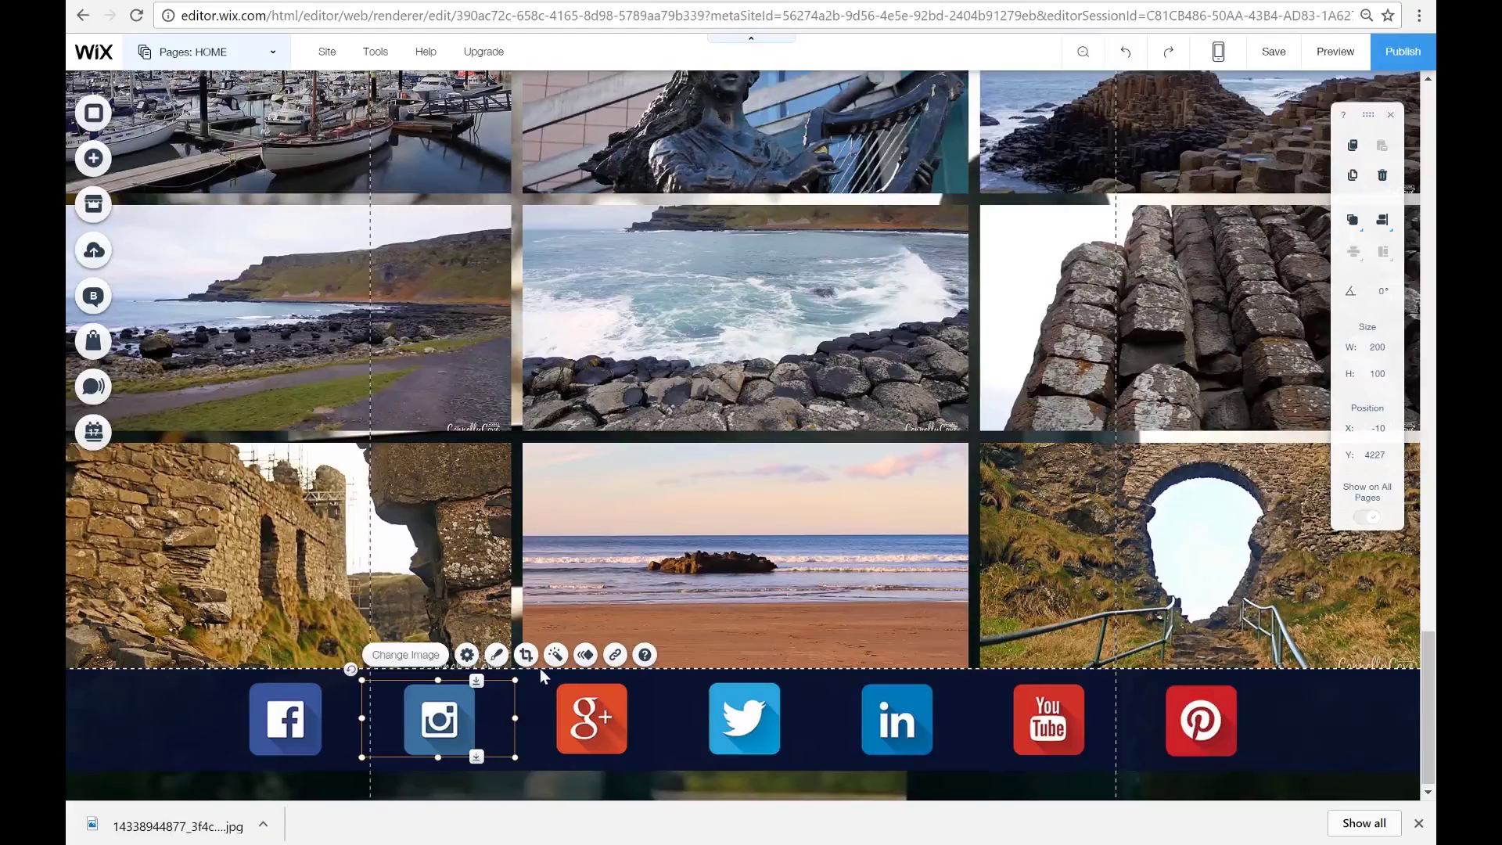
{"action": "left_click", "coordinate": [616, 656]}
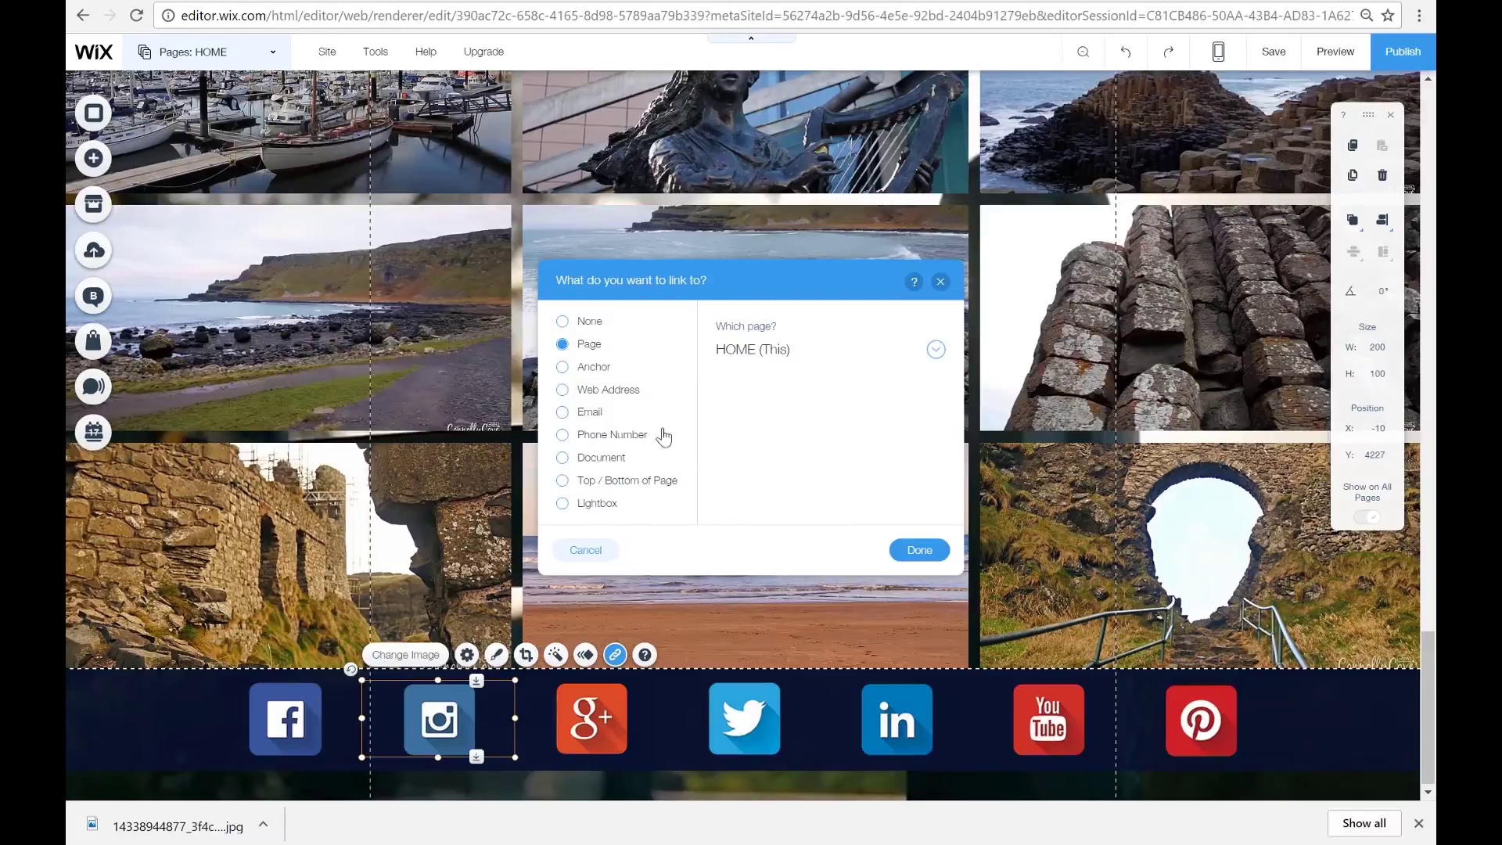
{"action": "left_click", "coordinate": [589, 393]}
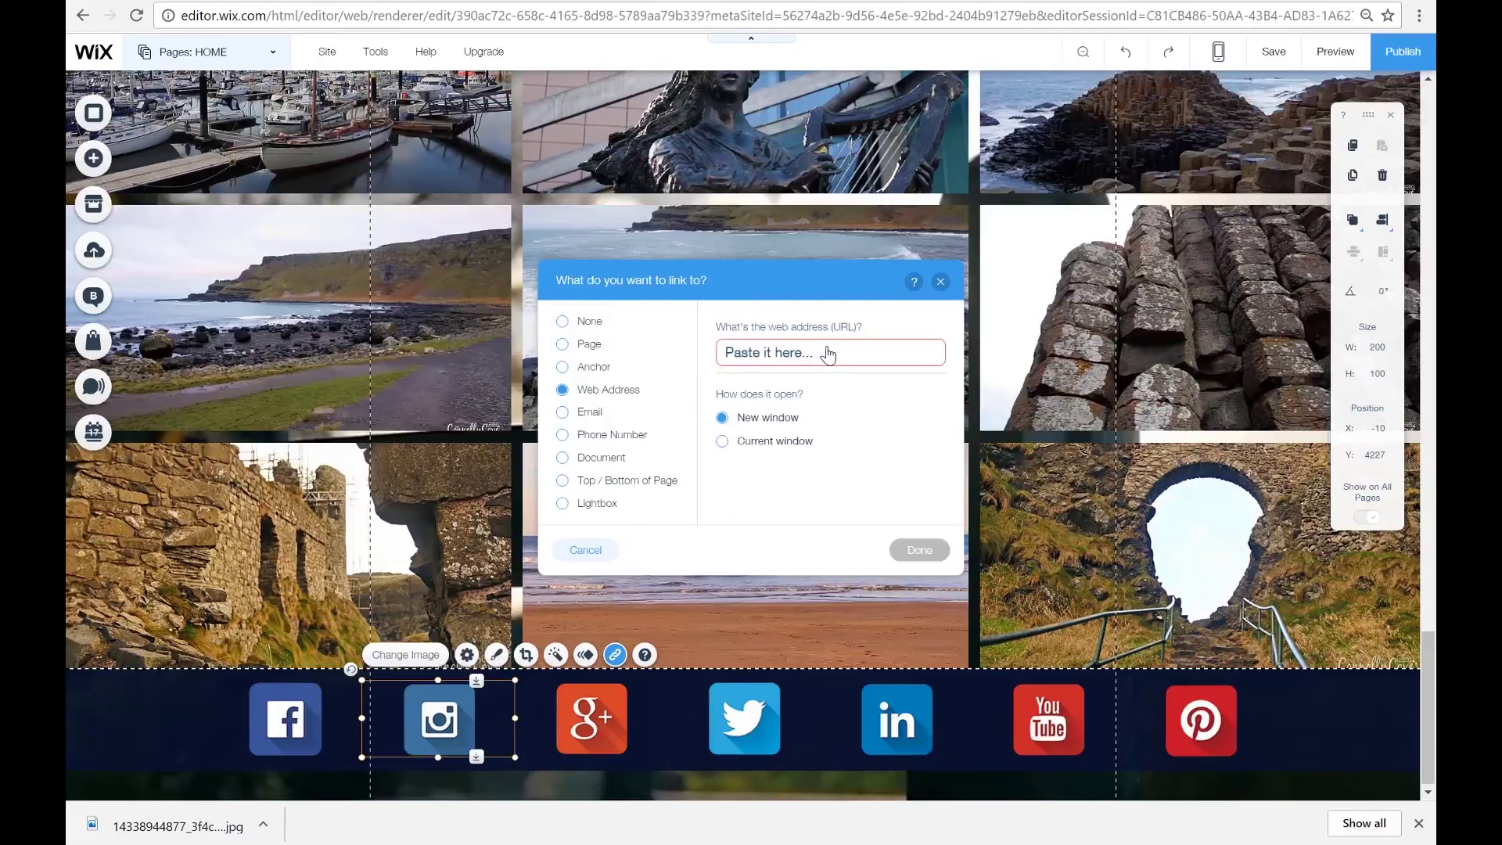
{"action": "key", "text": "alt+Tab"}
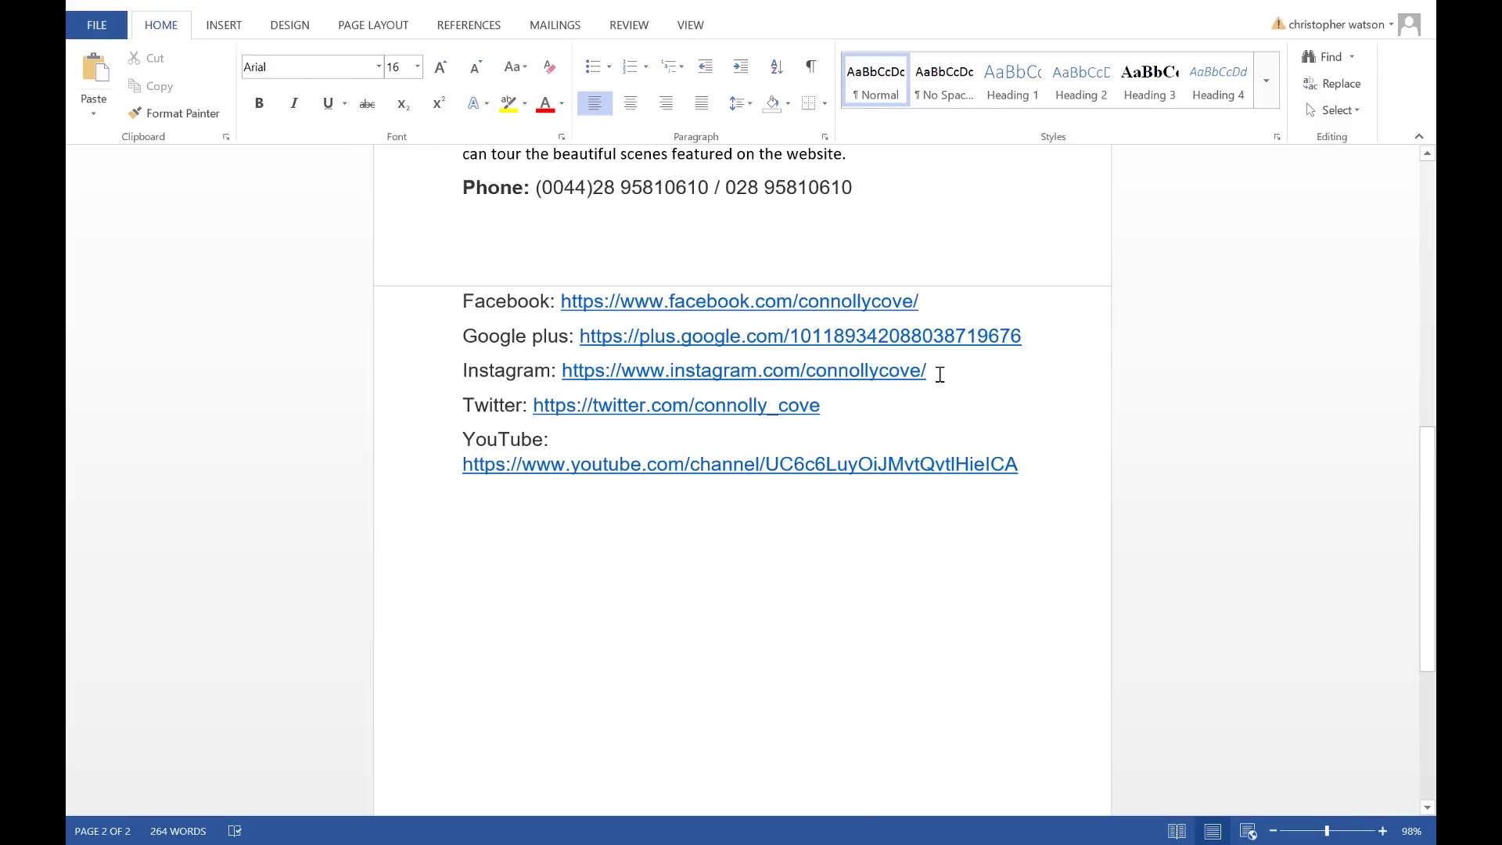
{"action": "left_click_drag", "start_coordinate": [940, 374], "coordinate": [572, 363]}
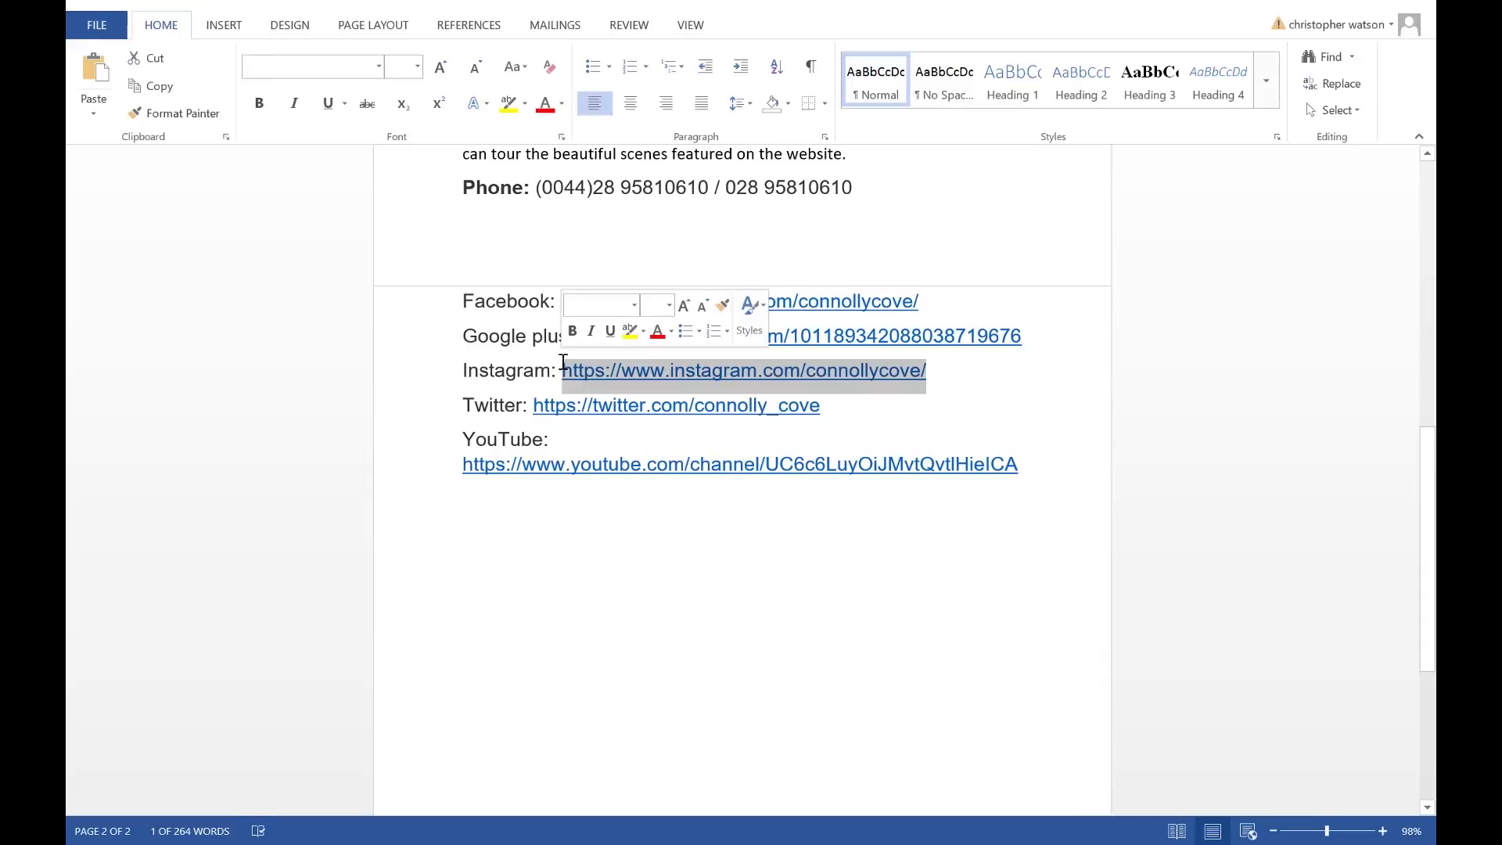
{"action": "key", "text": "ctrl+c"}
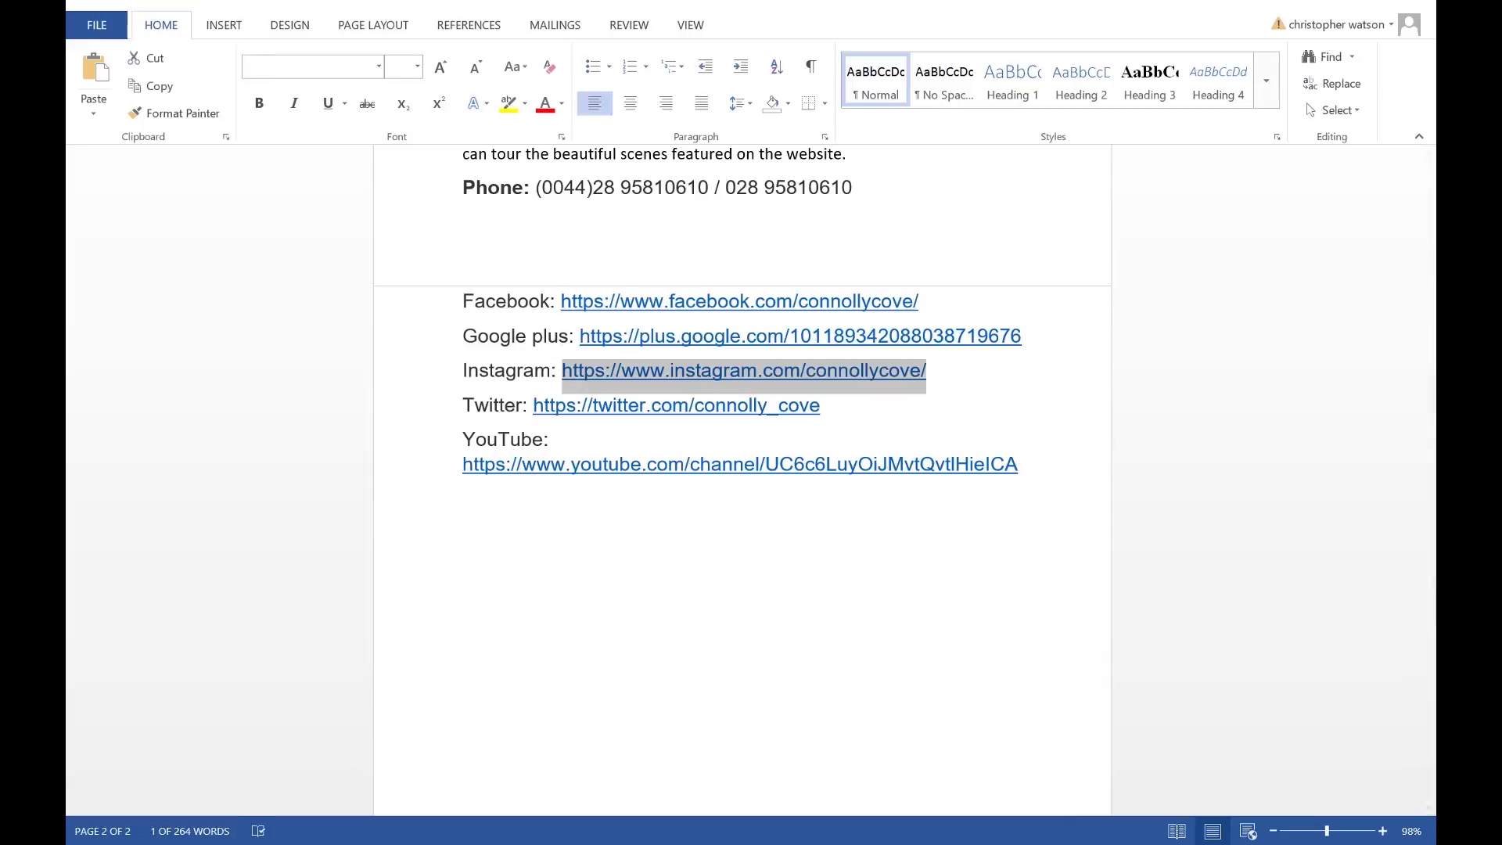
{"action": "key", "text": "alt+Tab"}
{"action": "left_click", "coordinate": [796, 365]}
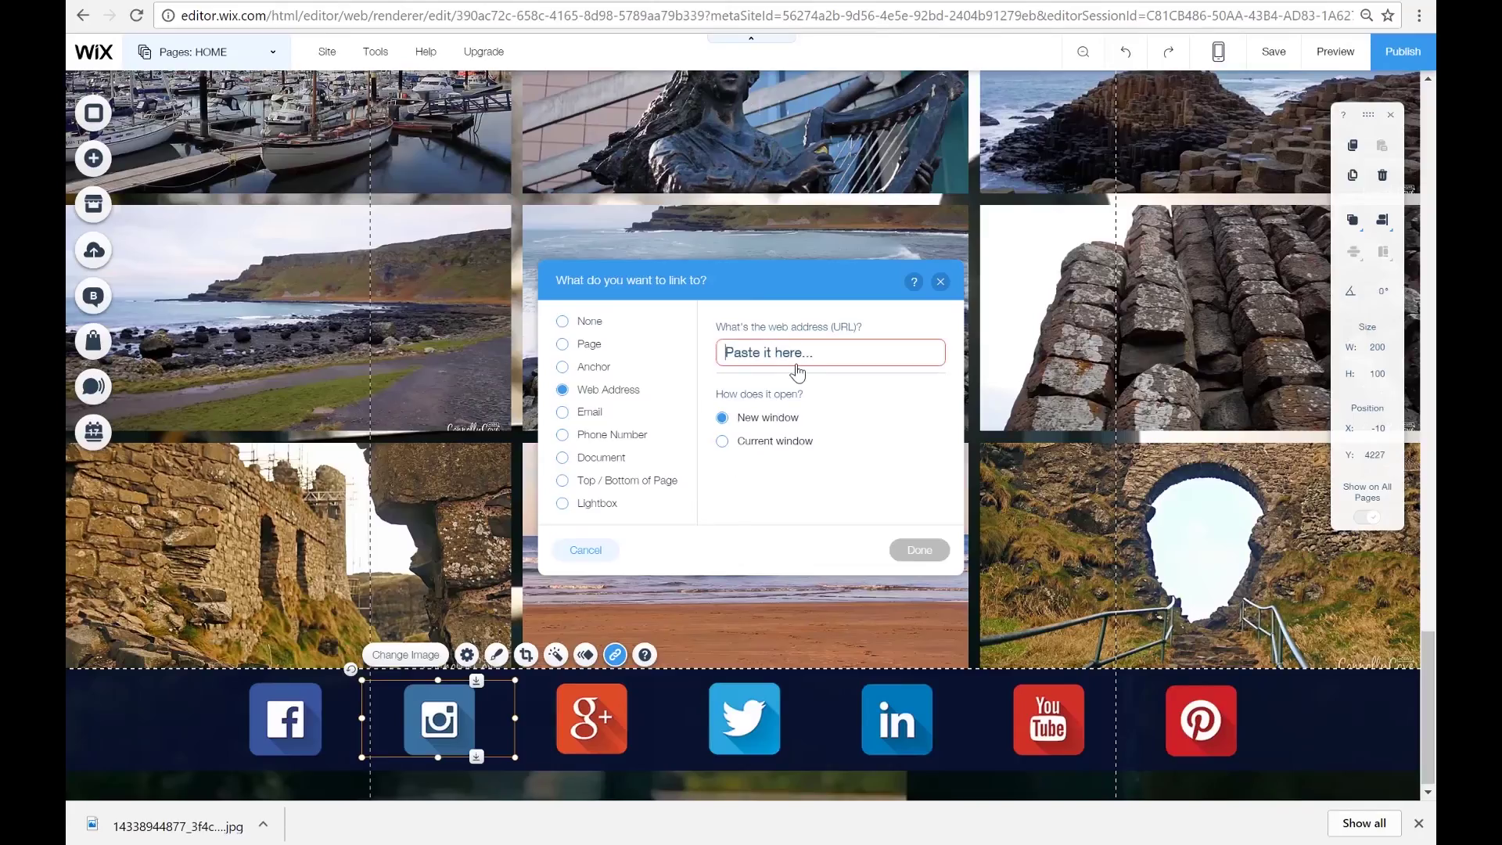
{"action": "key", "text": "ctrl+v"}
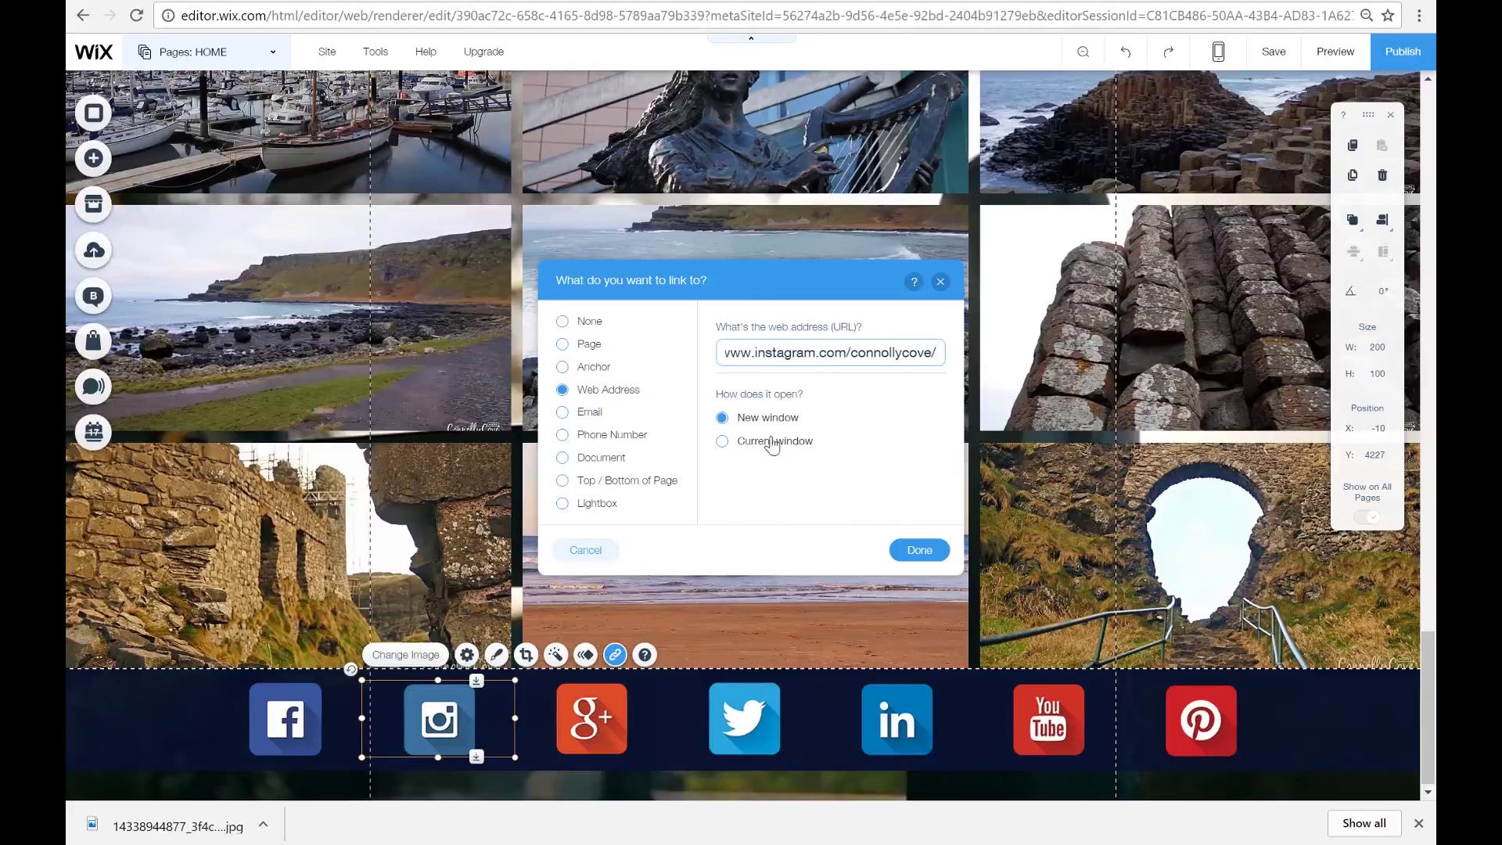
{"action": "left_click", "coordinate": [917, 553]}
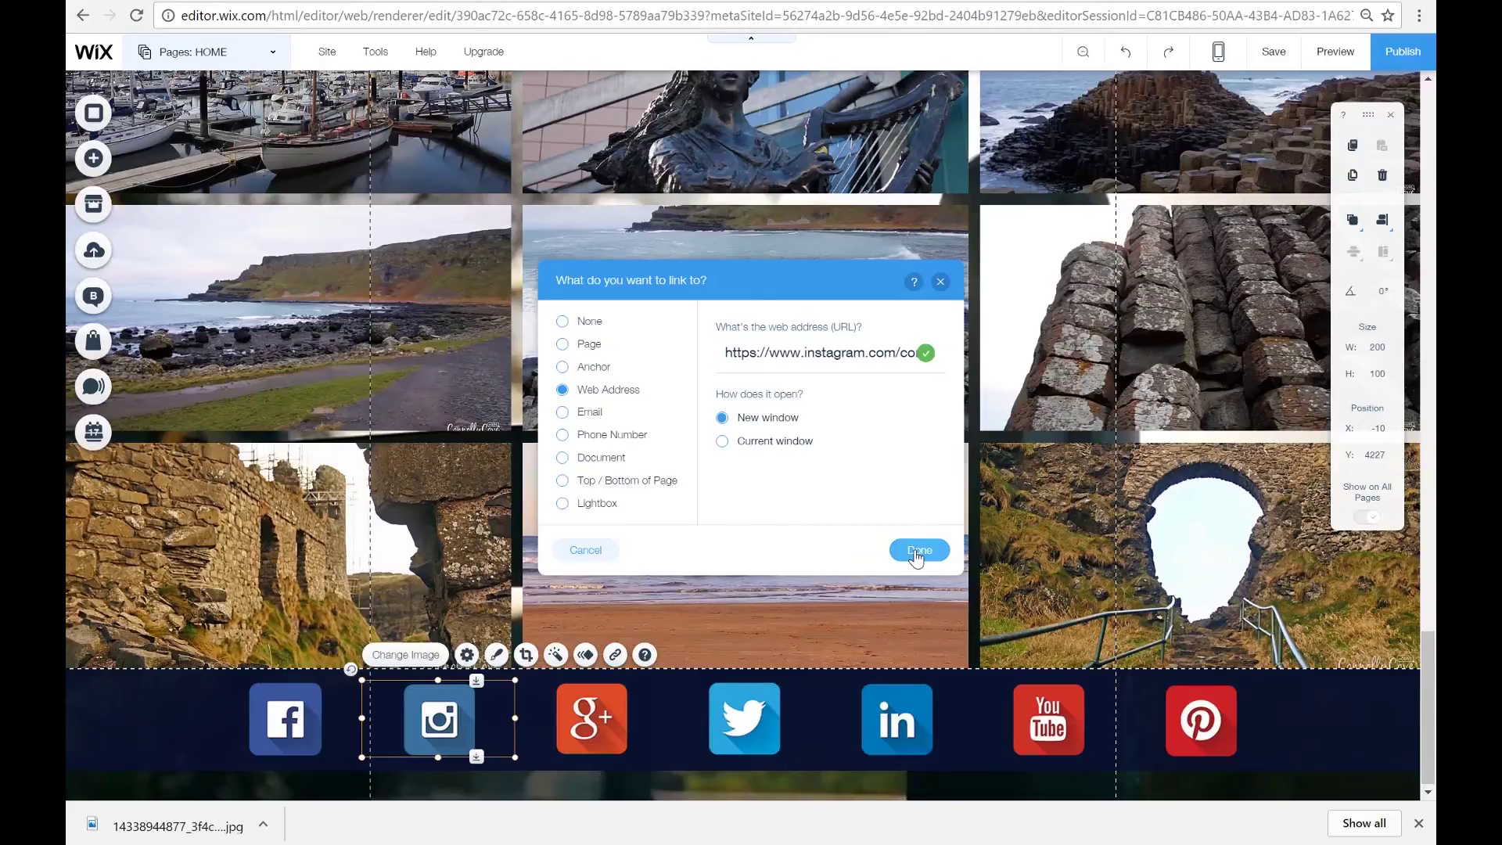
{"action": "left_click", "coordinate": [918, 551]}
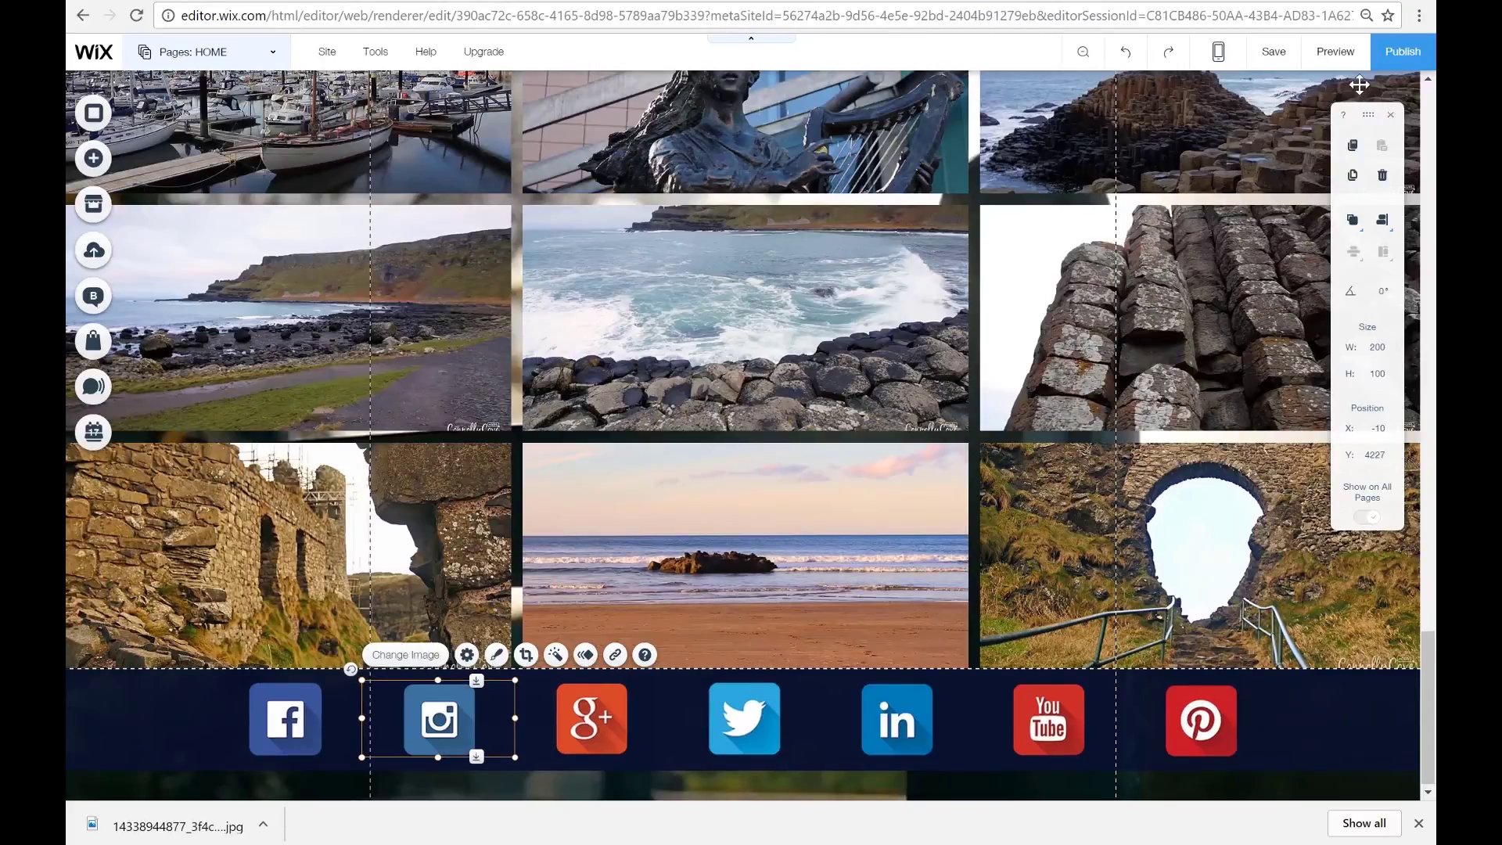
- Preview the site and test the Instagram icon's link in the footer
{"action": "left_click", "coordinate": [1344, 61]}
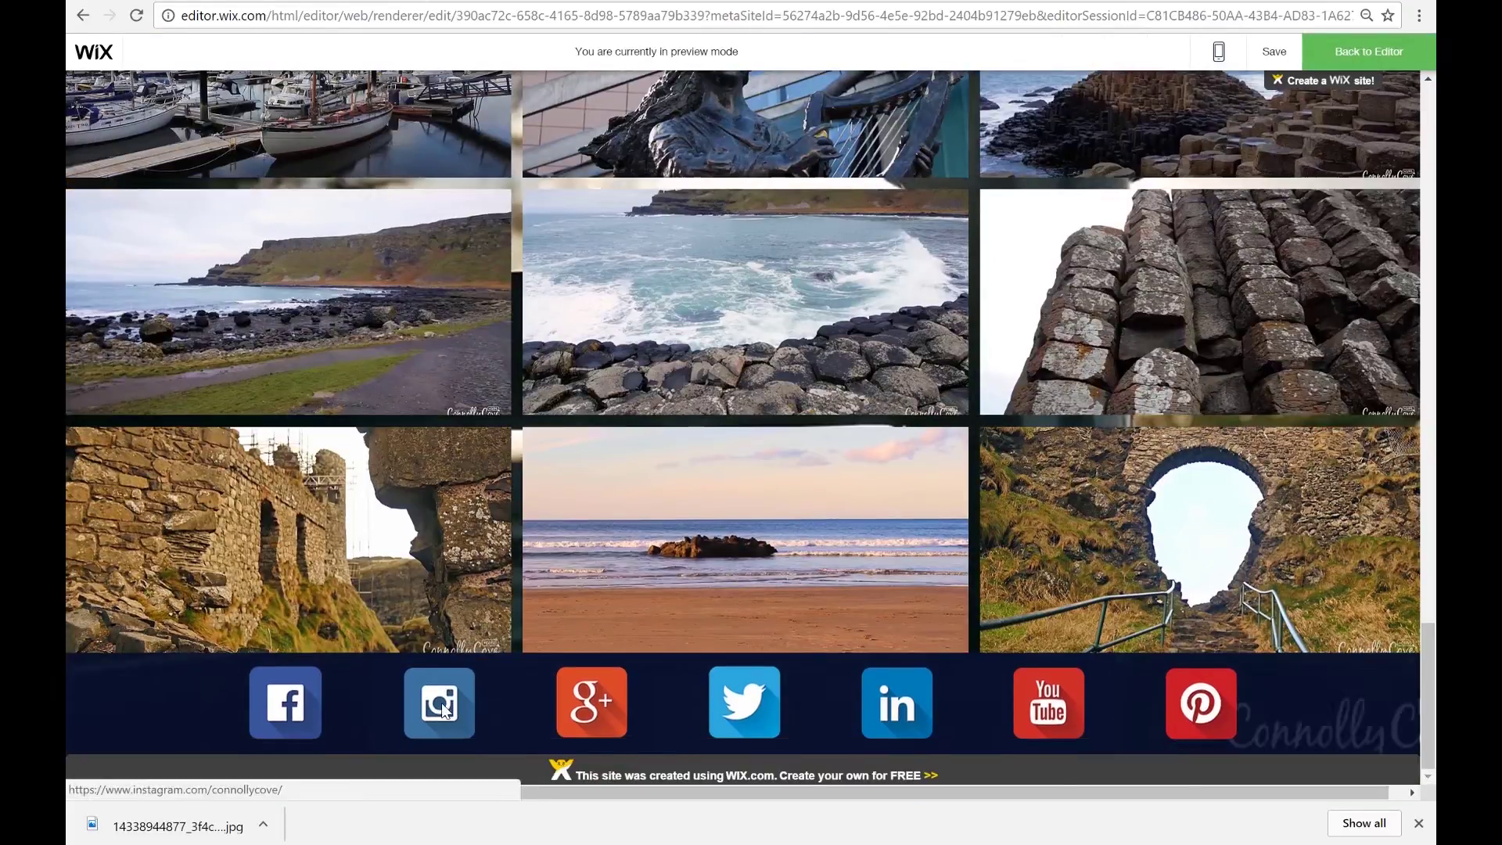
{"action": "left_click", "coordinate": [445, 709]}
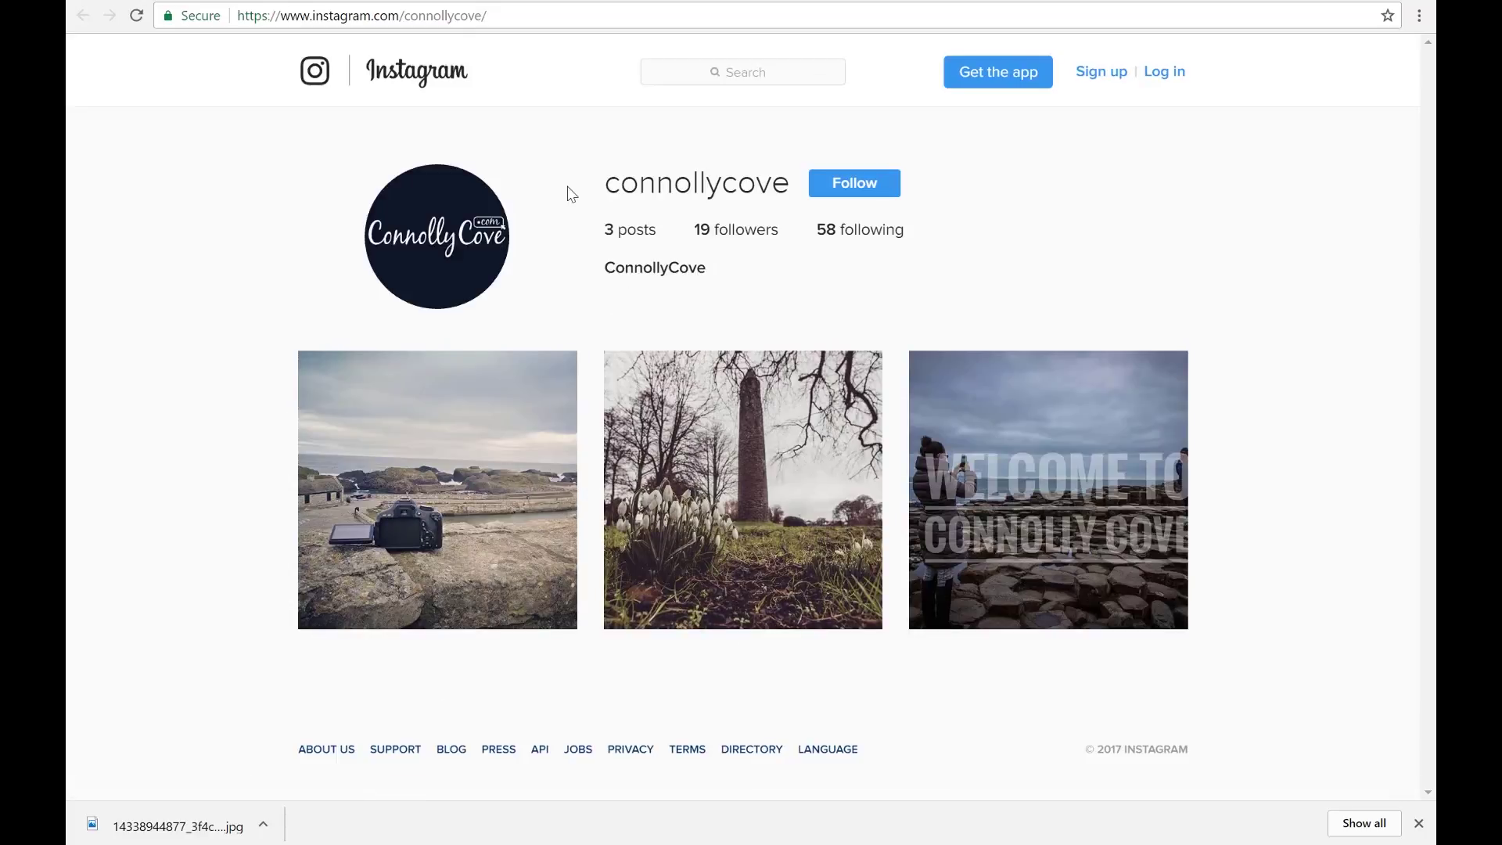
{"action": "left_click", "coordinate": [615, 0]}
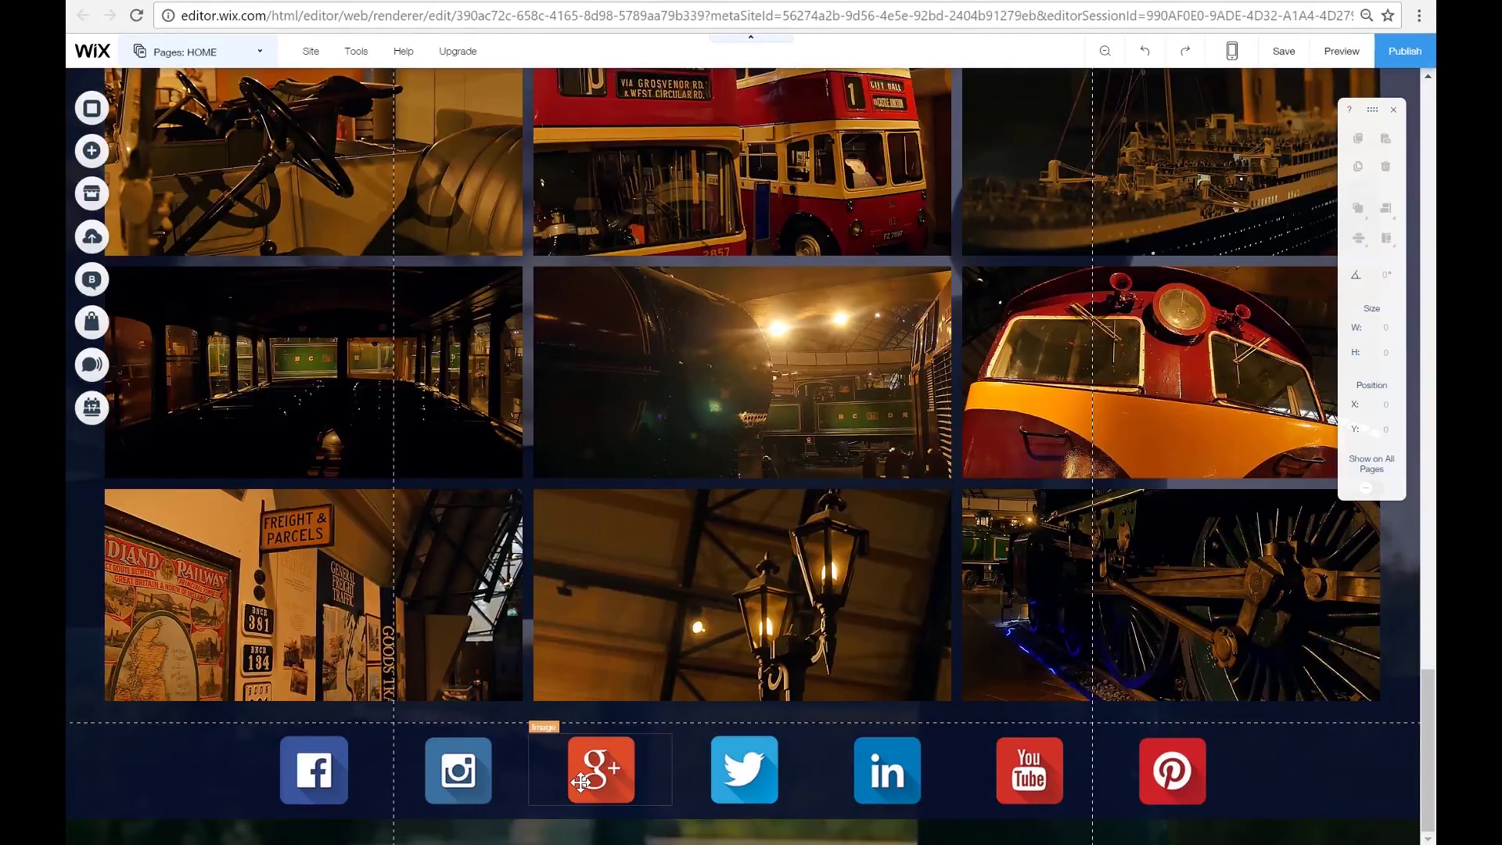
- Link the footer's Google+ icon to the Google plus profile address copied from the Word document
{"action": "left_click", "coordinate": [616, 763]}
{"action": "left_click", "coordinate": [766, 710]}
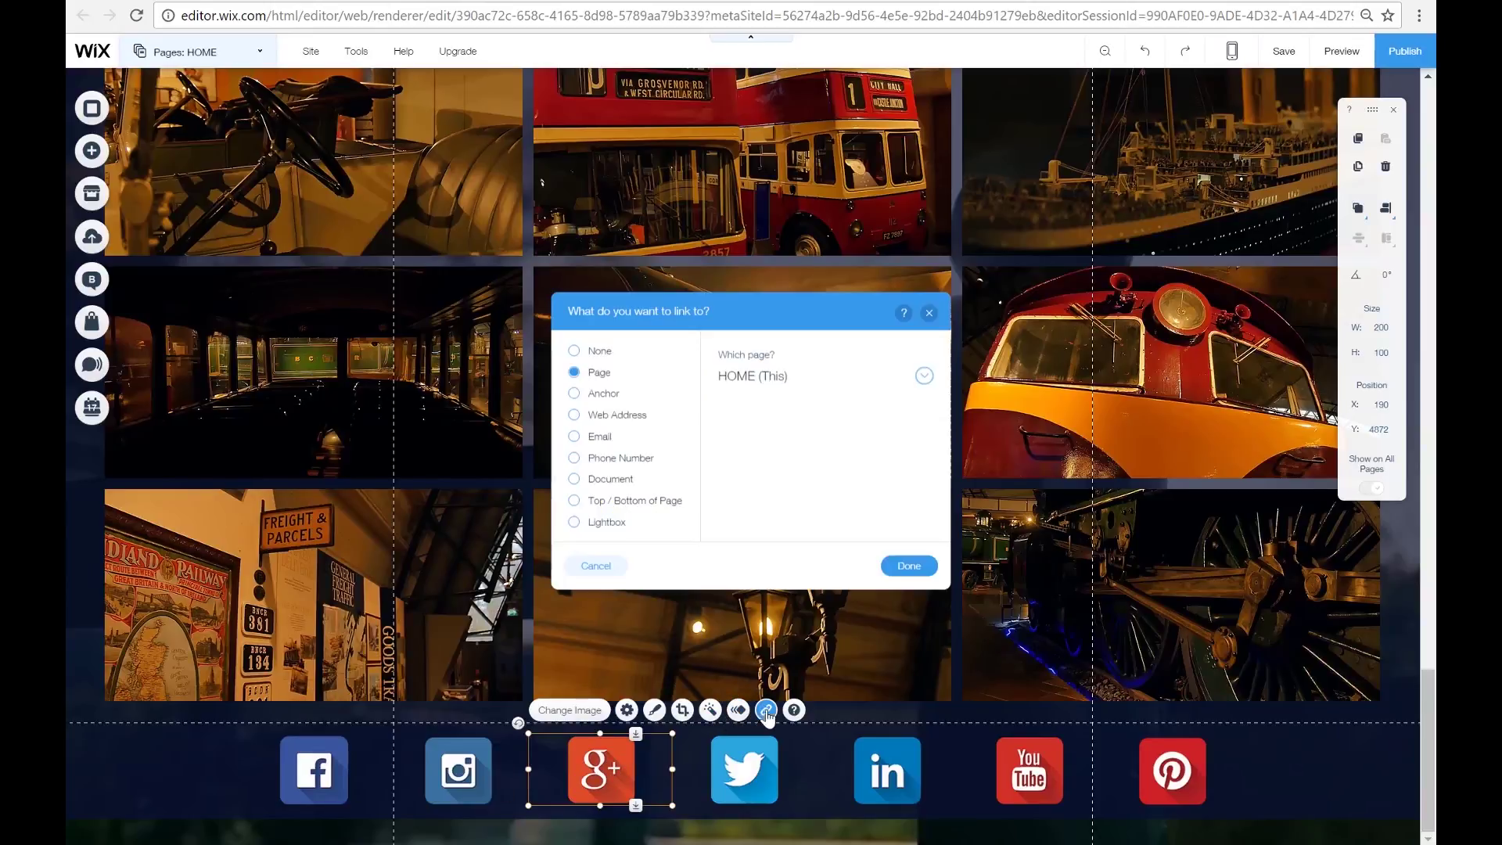
{"action": "left_click", "coordinate": [590, 416]}
{"action": "key", "text": "alt+Tab"}
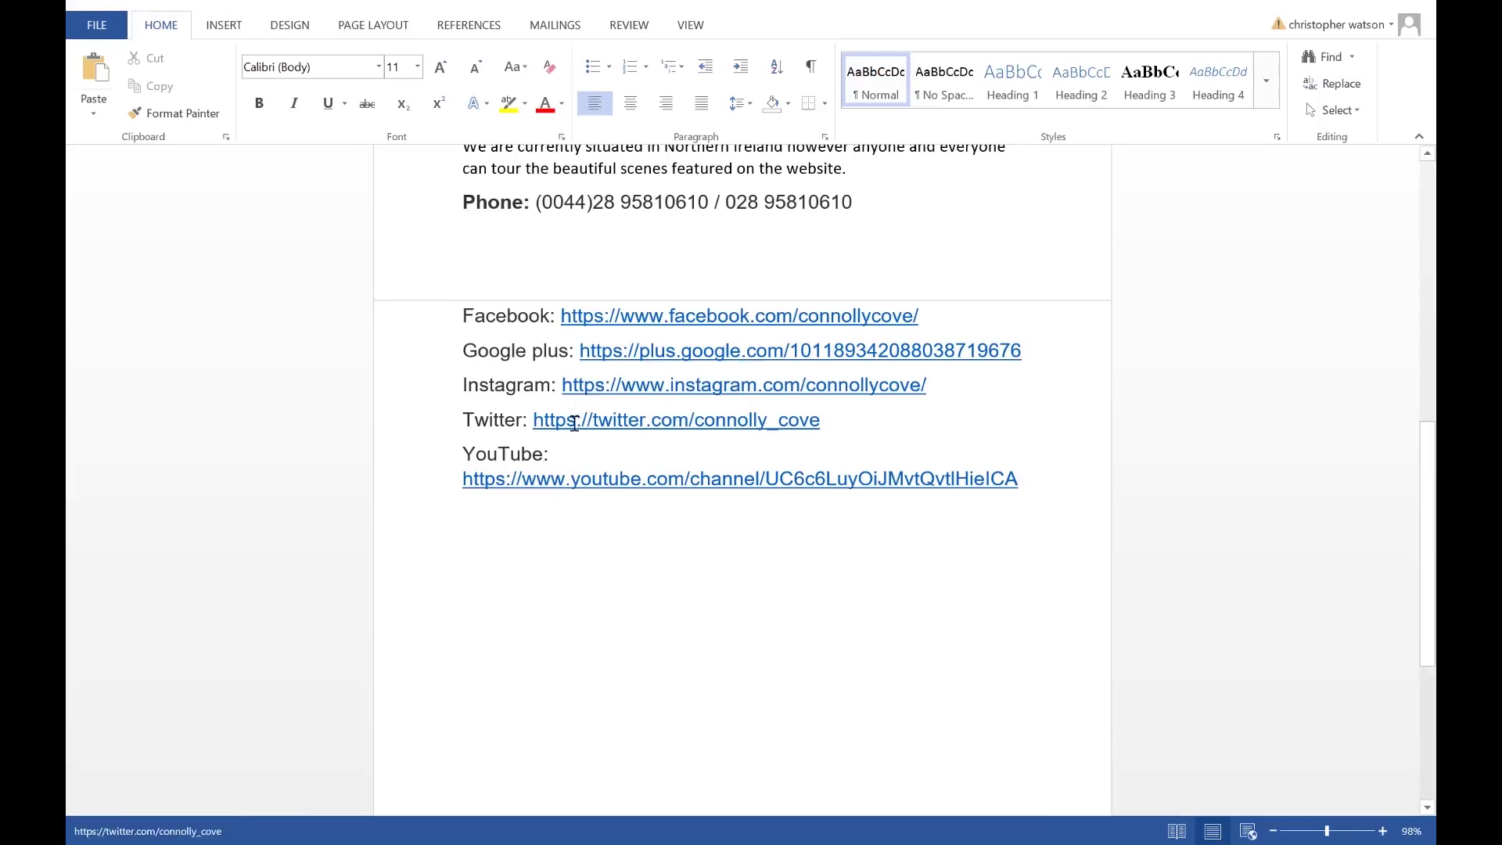
{"action": "left_click_drag", "start_coordinate": [580, 351], "coordinate": [1024, 353]}
{"action": "key", "text": "alt+Tab"}
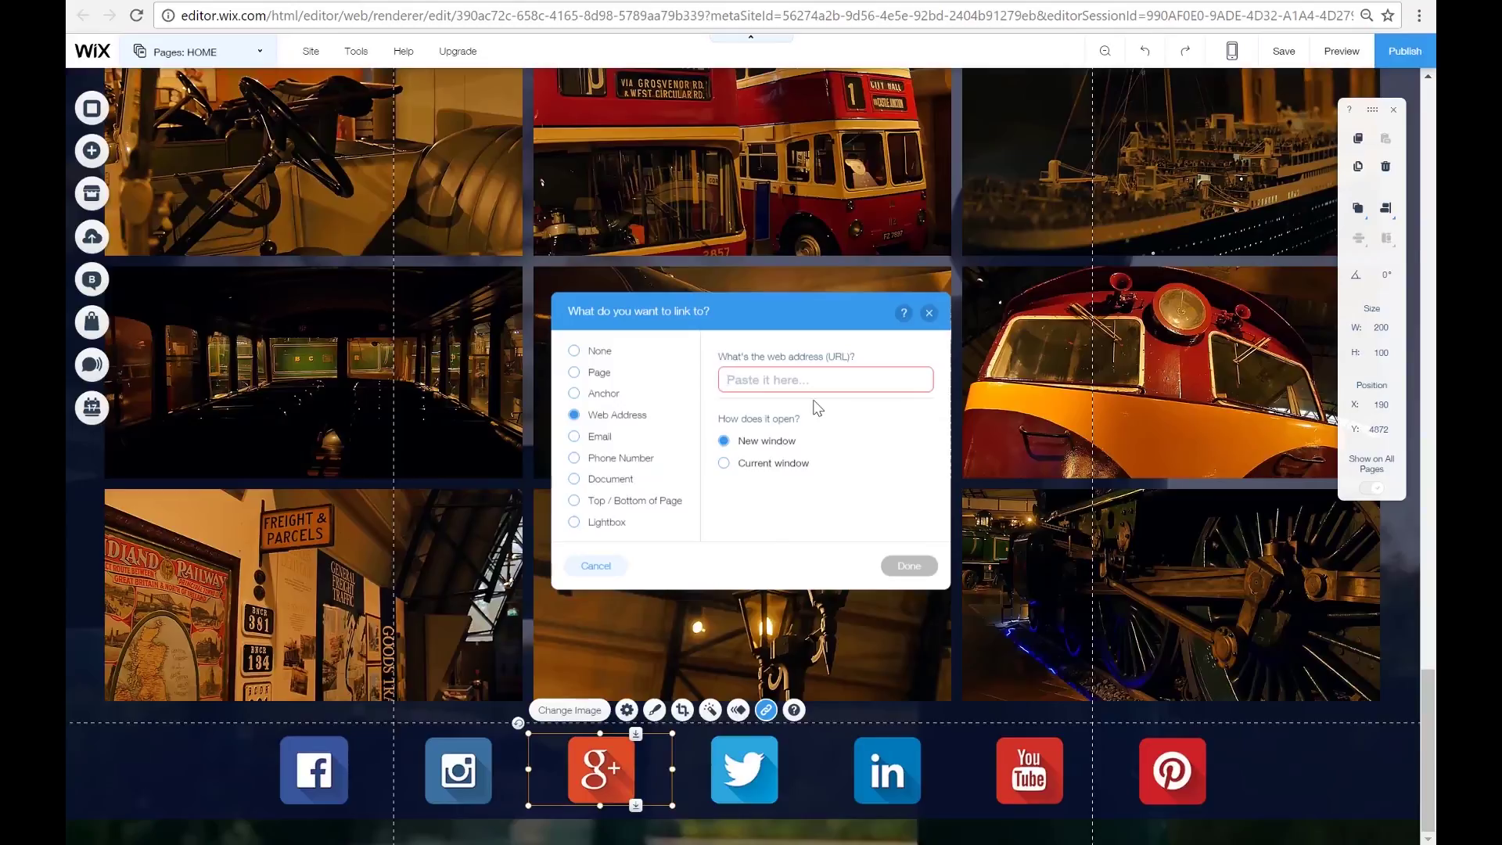
{"action": "key", "text": "ctrl+v"}
{"action": "left_click", "coordinate": [910, 565]}
{"action": "left_click", "coordinate": [744, 771]}
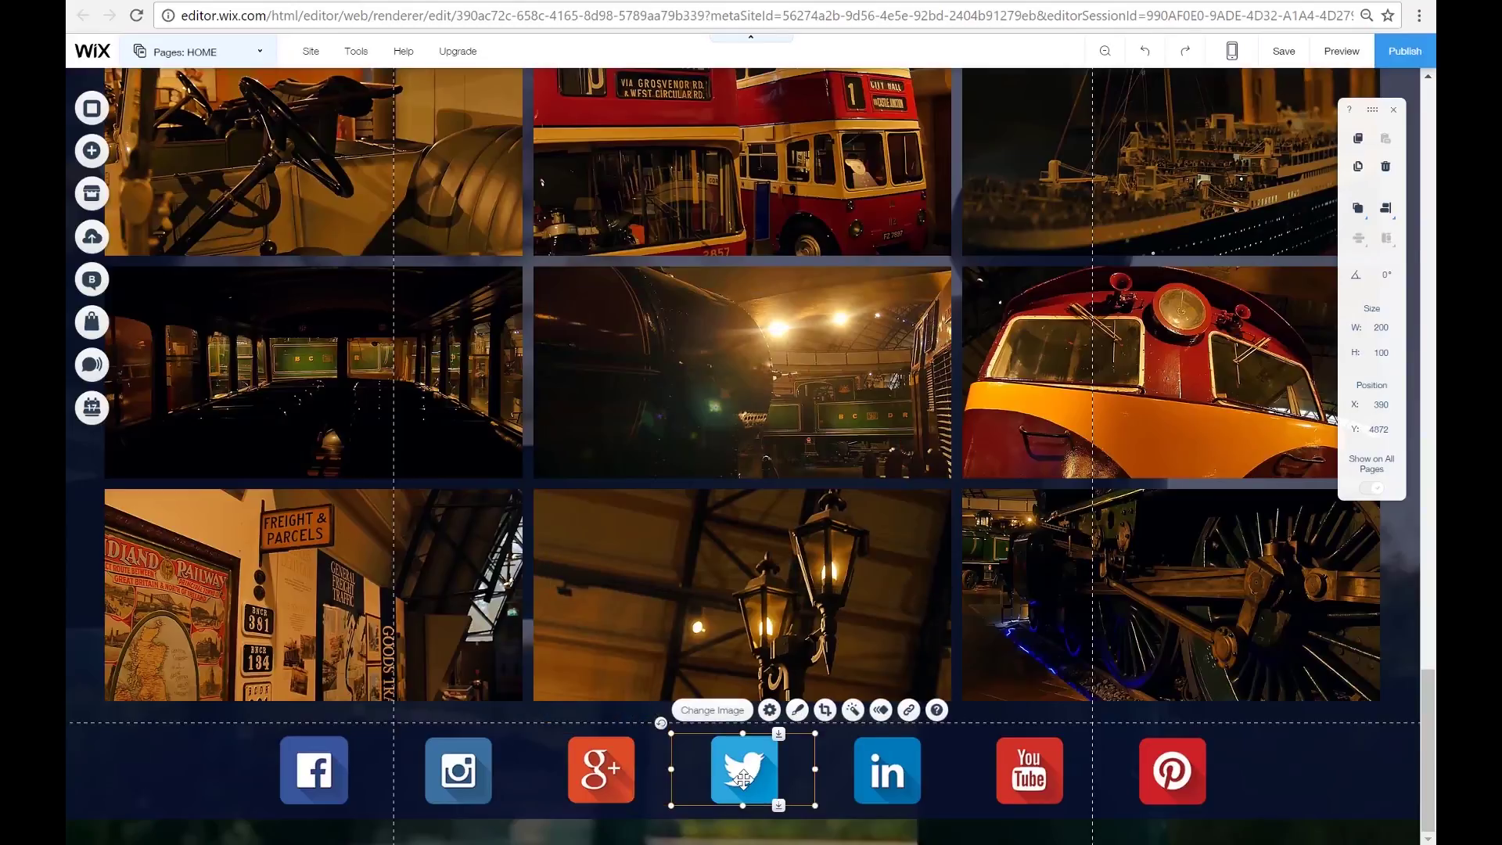
{"action": "left_click", "coordinate": [909, 709]}
{"action": "left_click", "coordinate": [603, 409]}
{"action": "key", "text": "alt+Tab"}
{"action": "left_click_drag", "start_coordinate": [831, 422], "coordinate": [533, 420]}
{"action": "key", "text": "ctrl+c"}
{"action": "key", "text": "alt+Tab"}
{"action": "key", "text": "ctrl+v"}
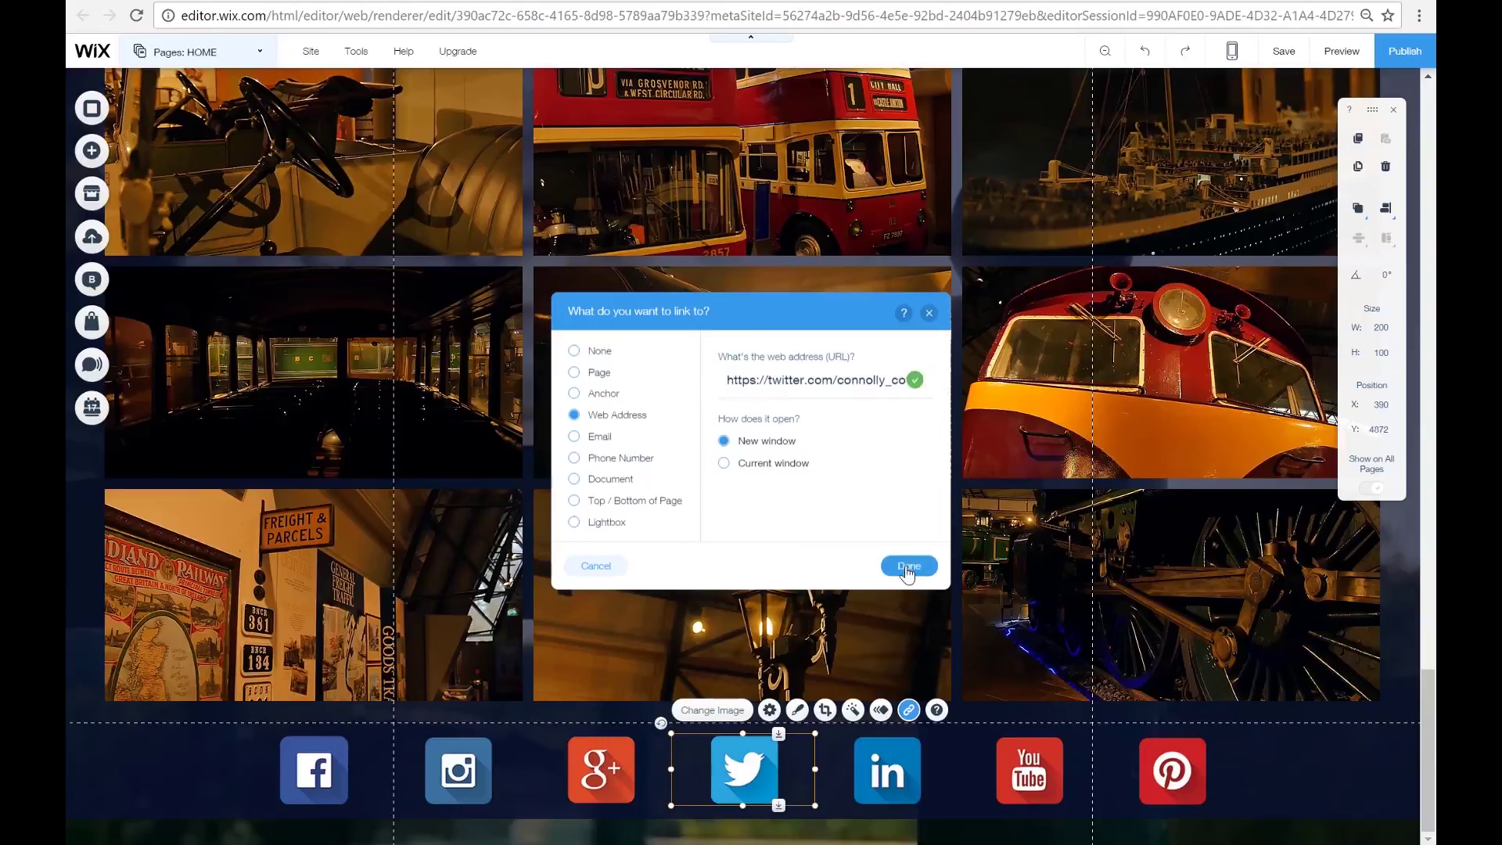
{"action": "left_click", "coordinate": [909, 565]}
- Link the footer's YouTube icon to the YouTube channel address copied from the Word document
{"action": "left_click", "coordinate": [1029, 771]}
{"action": "left_click", "coordinate": [1194, 710]}
{"action": "left_click", "coordinate": [602, 415]}
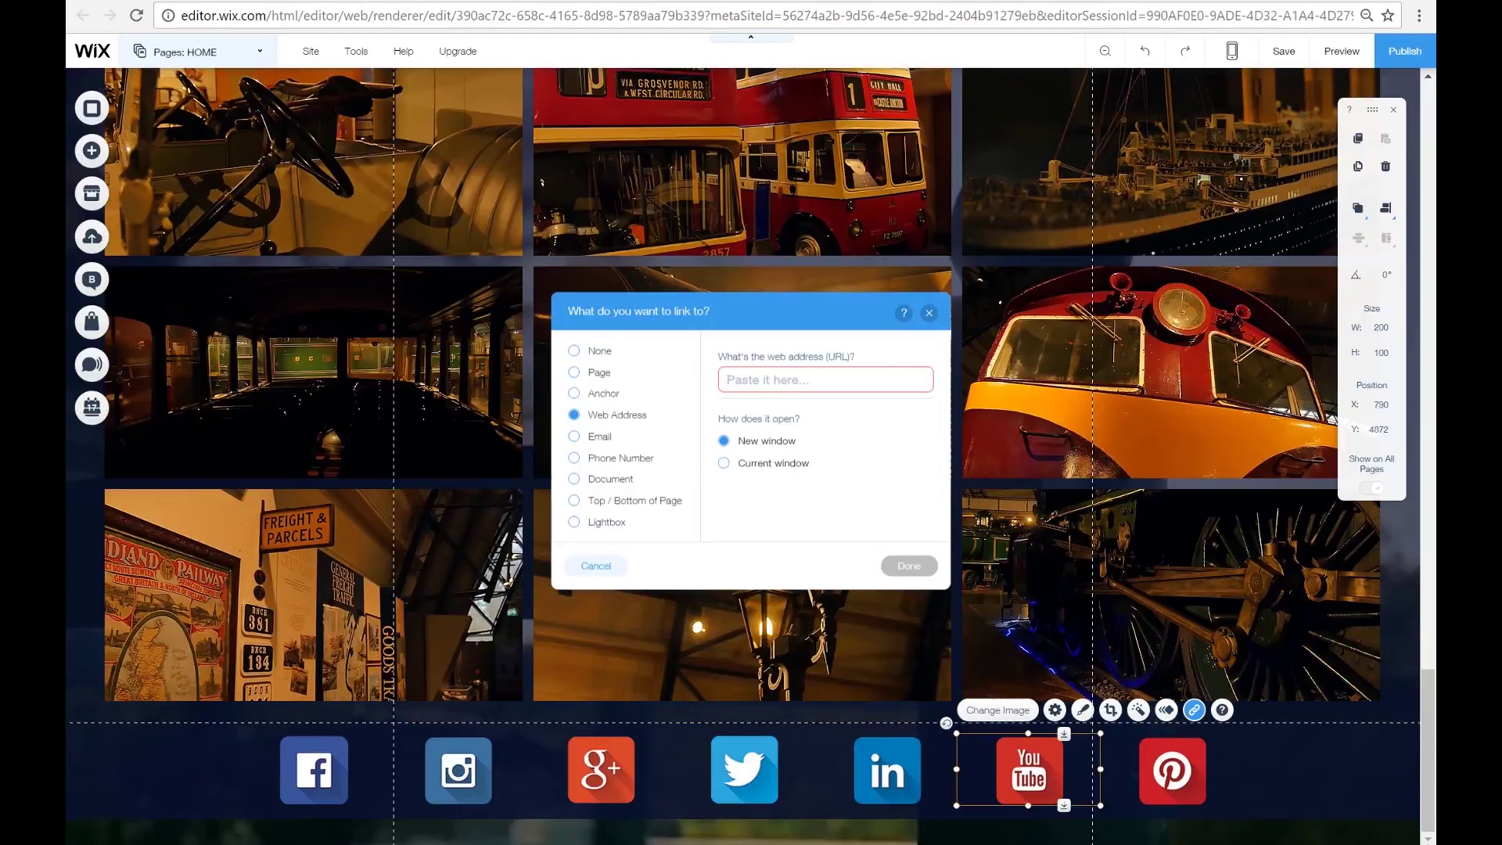
{"action": "key", "text": "alt+Tab"}
{"action": "left_click_drag", "start_coordinate": [1019, 479], "coordinate": [452, 480]}
{"action": "key", "text": "ctrl+c"}
{"action": "key", "text": "alt+Tab"}
{"action": "key", "text": "ctrl+v"}
{"action": "left_click", "coordinate": [909, 565]}
- Check the link settings of the Facebook icon in the footer and select the footer strip
{"action": "left_click", "coordinate": [321, 771]}
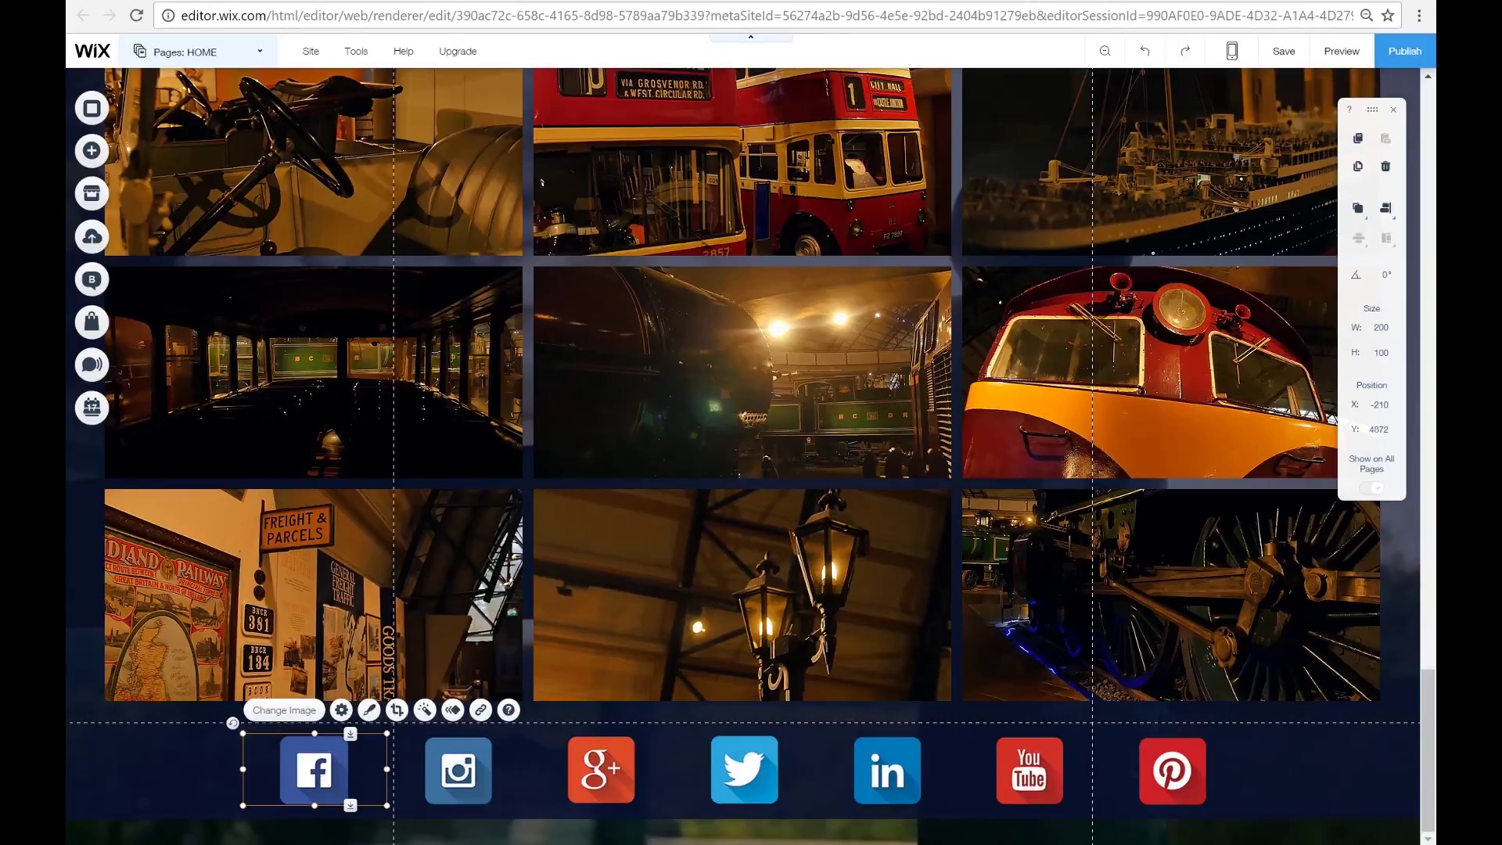
{"action": "left_click", "coordinate": [480, 710]}
{"action": "left_click", "coordinate": [908, 566]}
{"action": "left_click", "coordinate": [457, 770]}
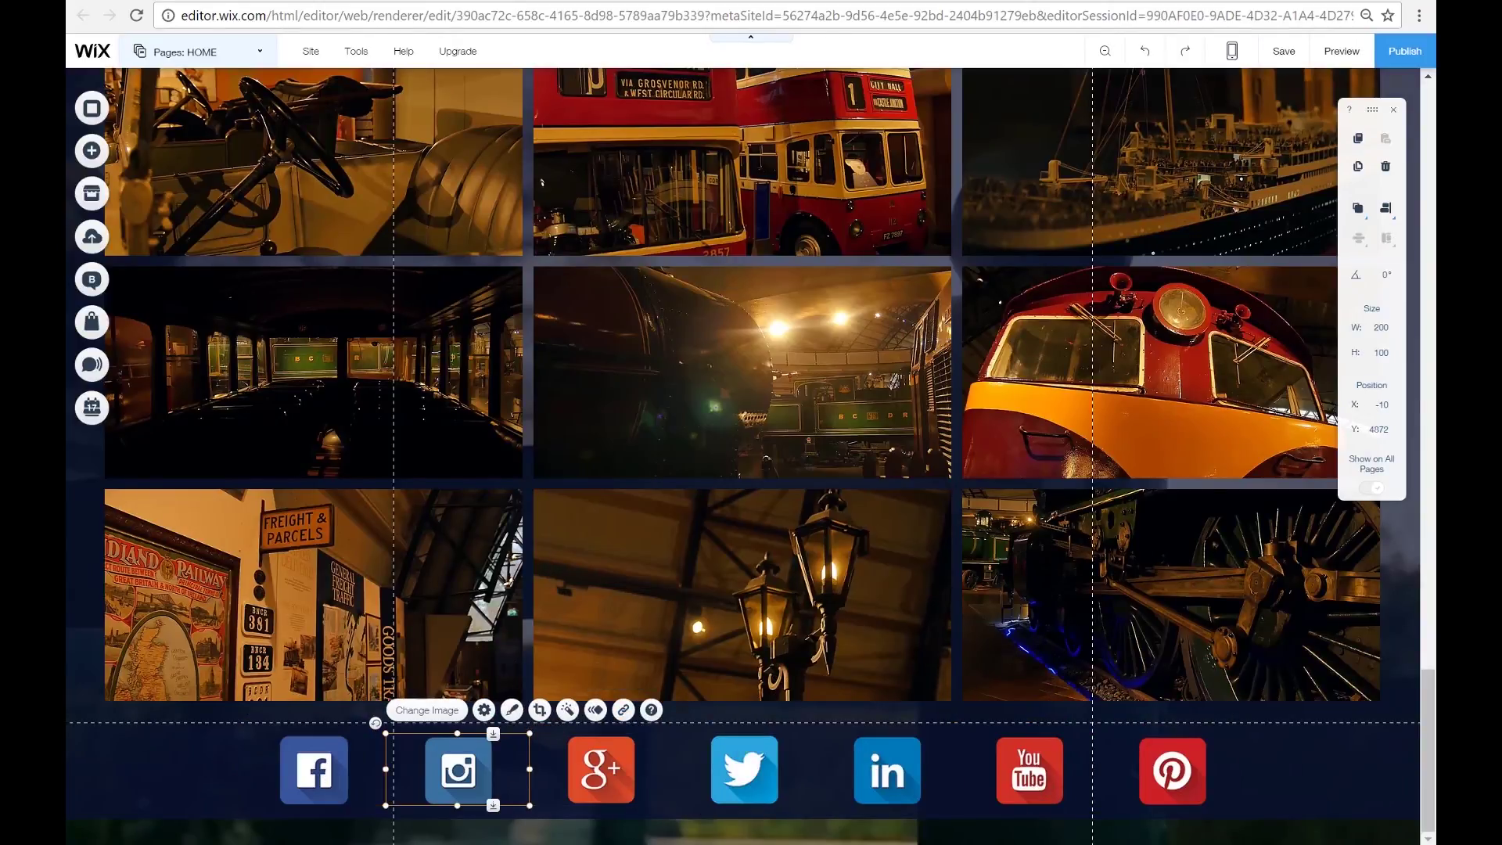
{"action": "key", "text": "alt+Tab"}
{"action": "key", "text": "alt+Tab"}
{"action": "left_click", "coordinate": [1382, 806]}
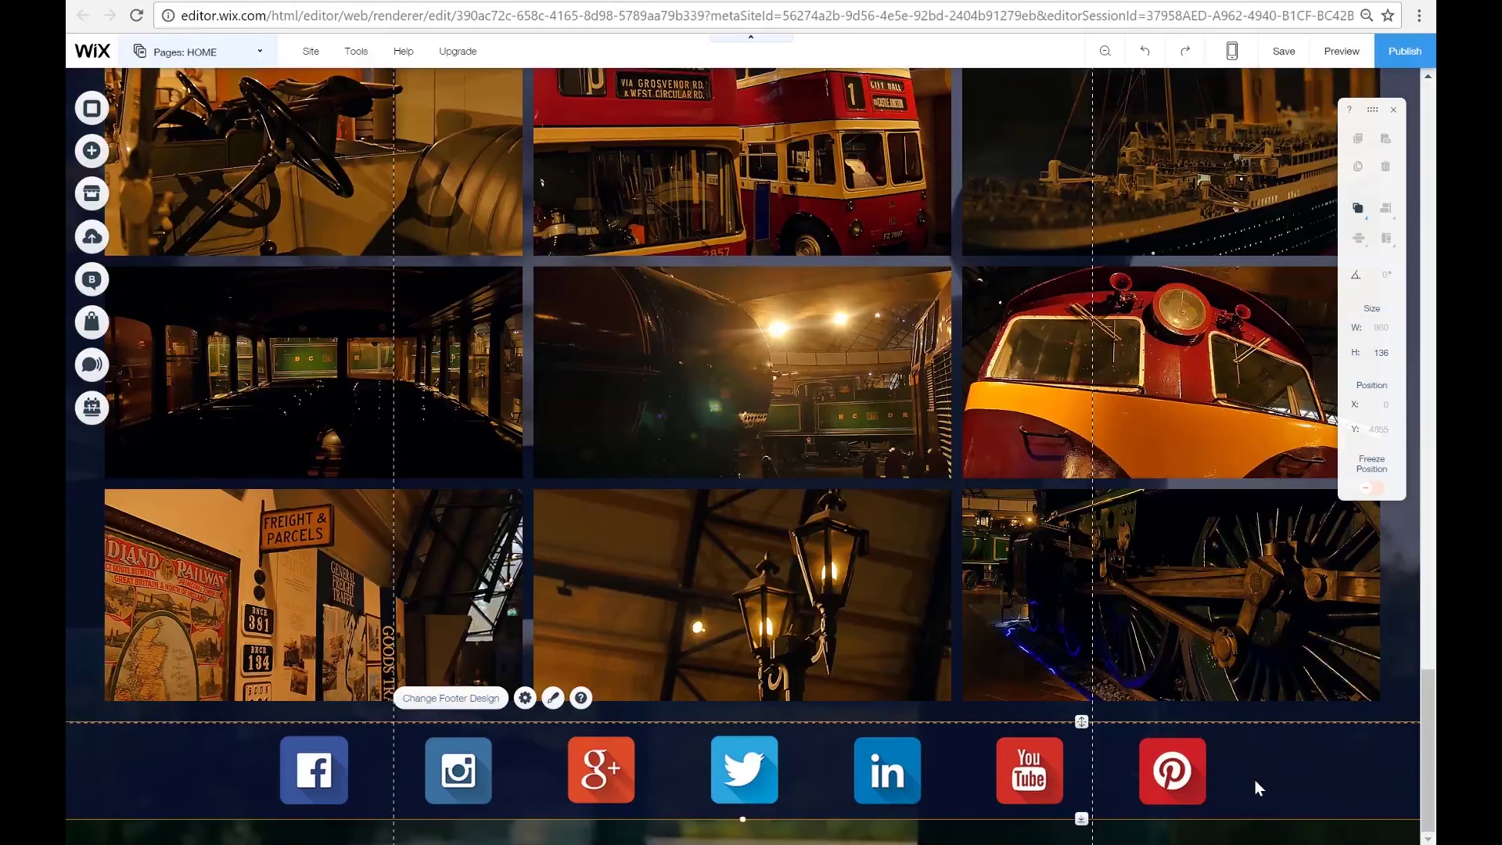
- Review the home page layout from the header logo down to the social icons in the footer
{"action": "scroll", "coordinate": [1255, 781], "scroll_direction": "up", "scroll_amount": 20}
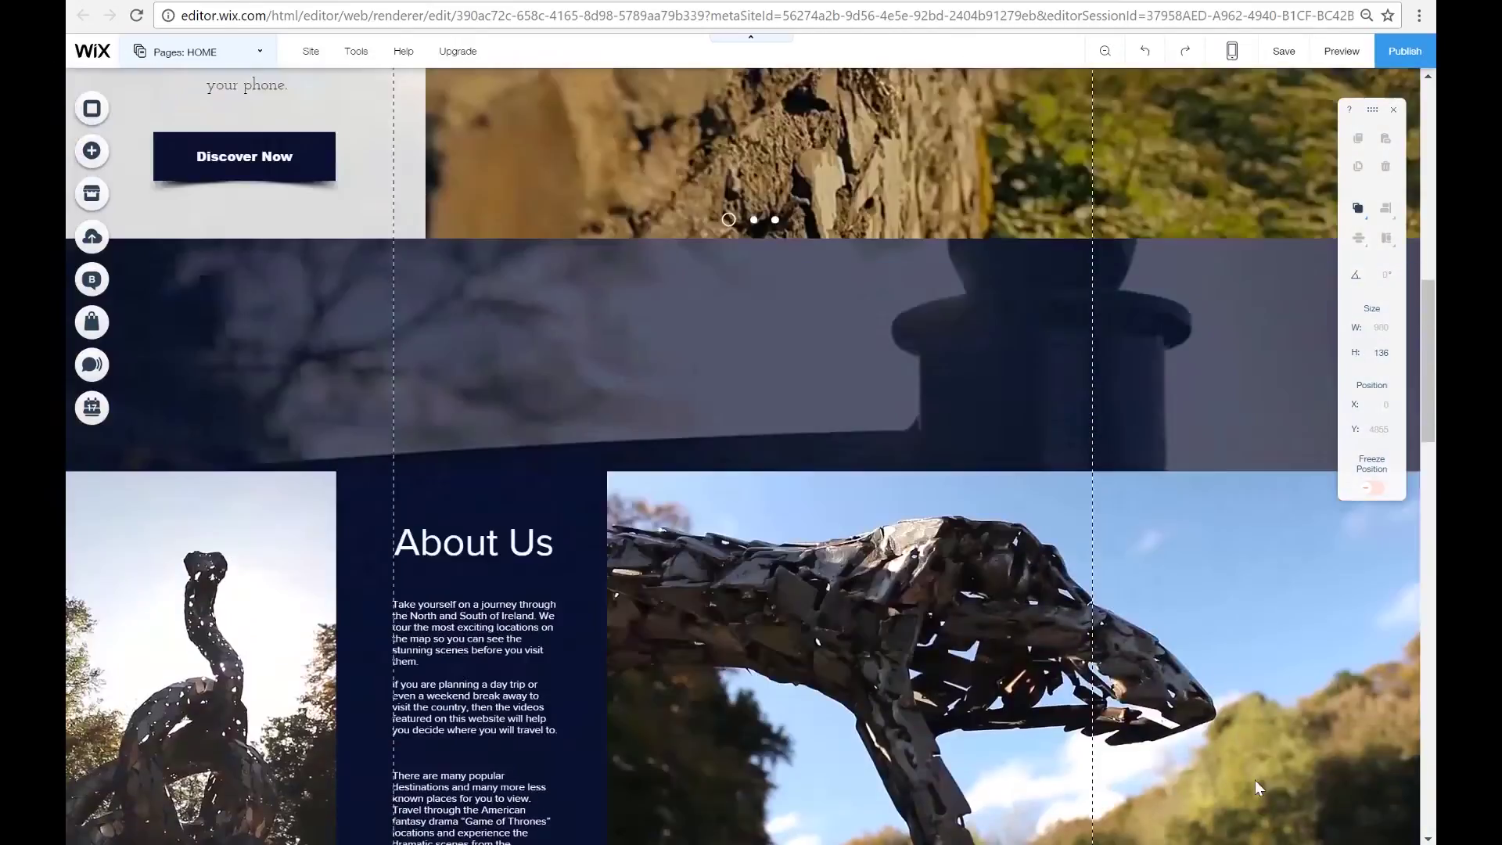
{"action": "scroll", "coordinate": [1255, 781], "scroll_direction": "up", "scroll_amount": 1}
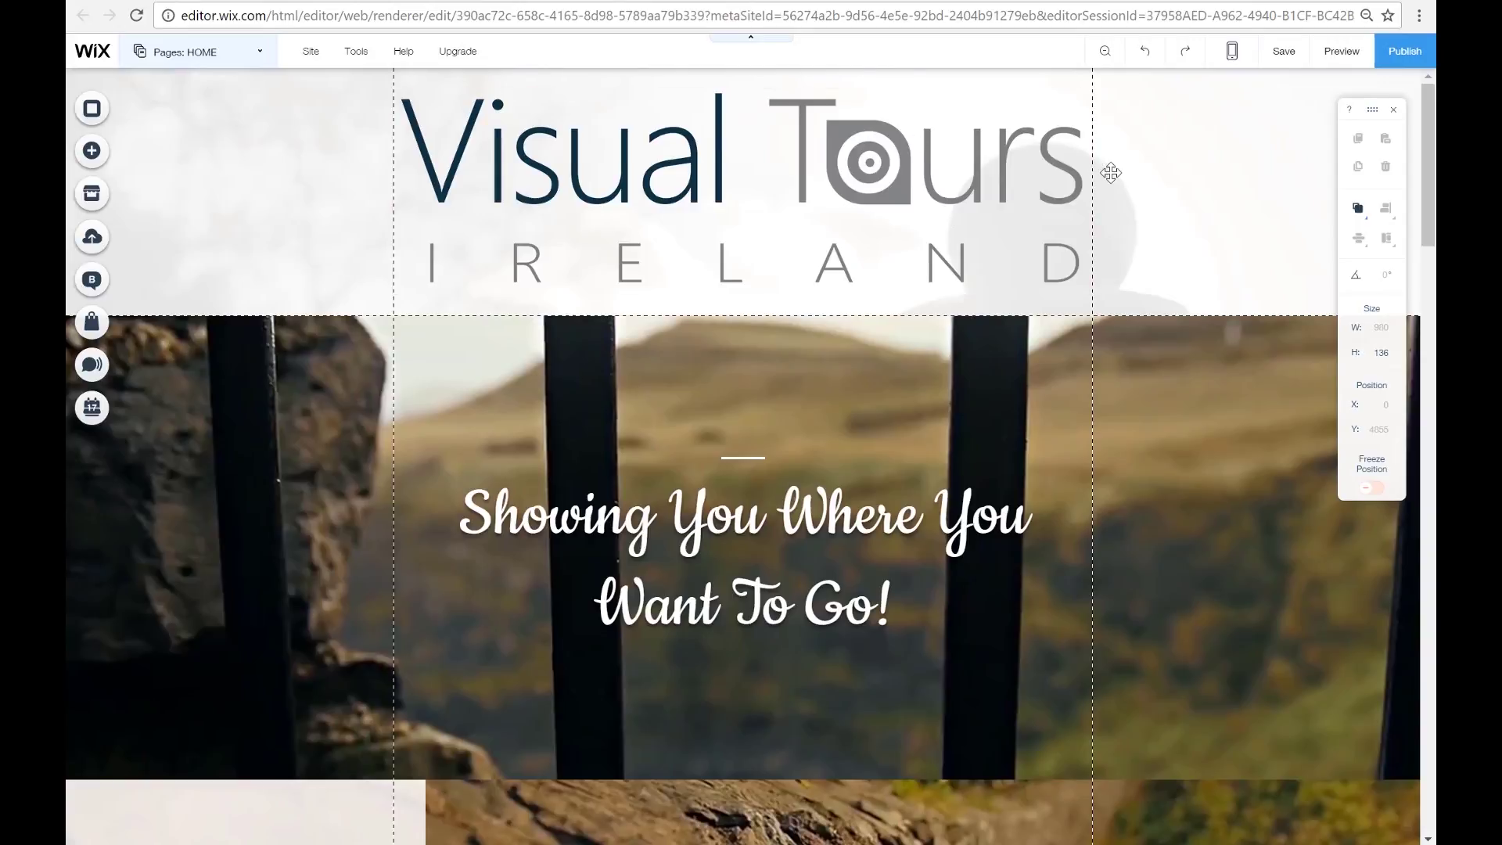
{"action": "scroll", "coordinate": [1169, 197], "scroll_direction": "down", "scroll_amount": 15}
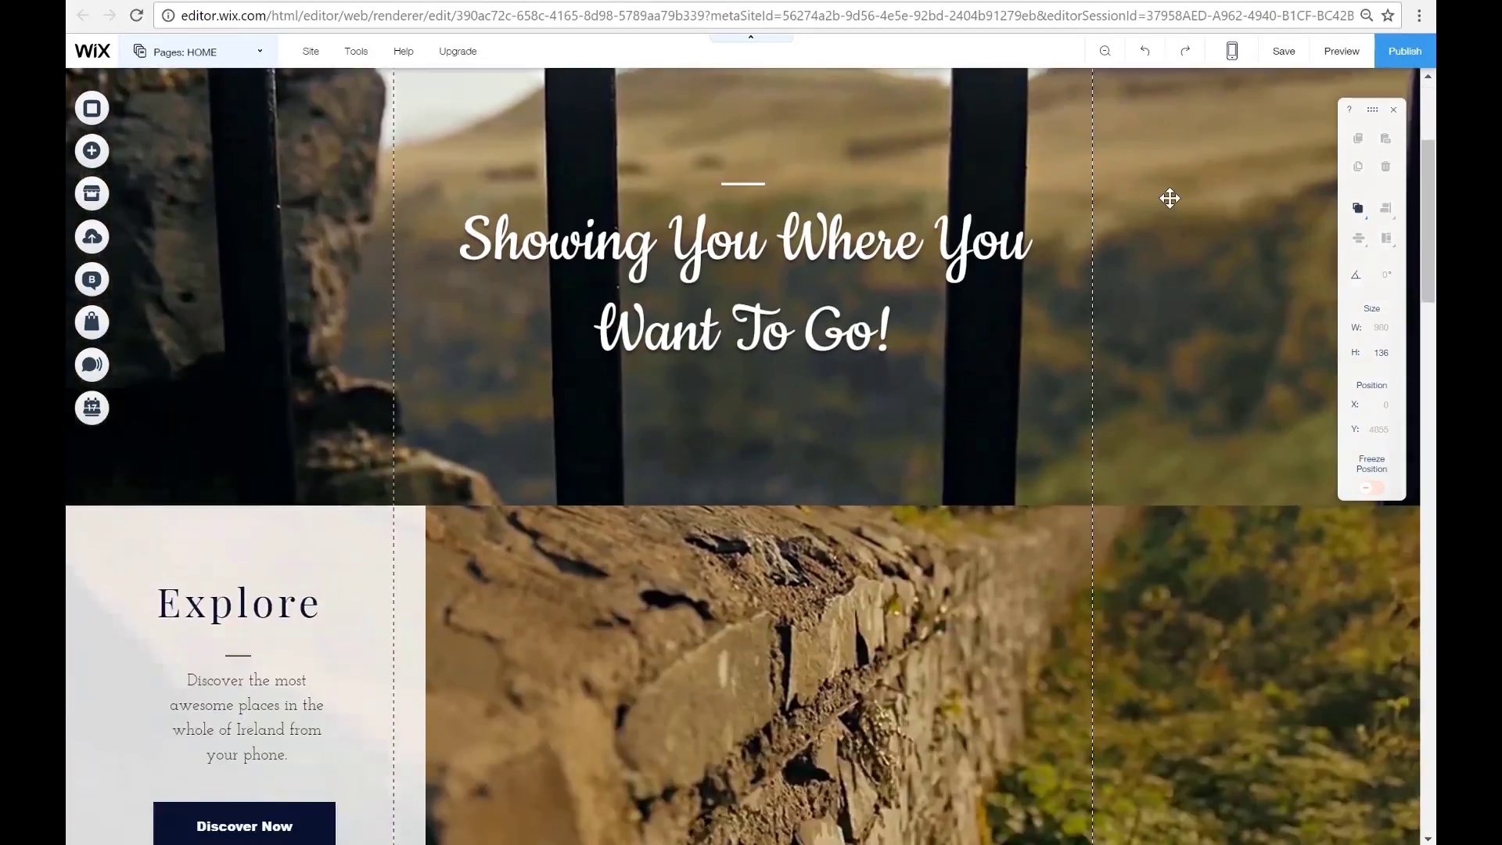
{"action": "scroll", "coordinate": [932, 694], "scroll_direction": "down", "scroll_amount": 10}
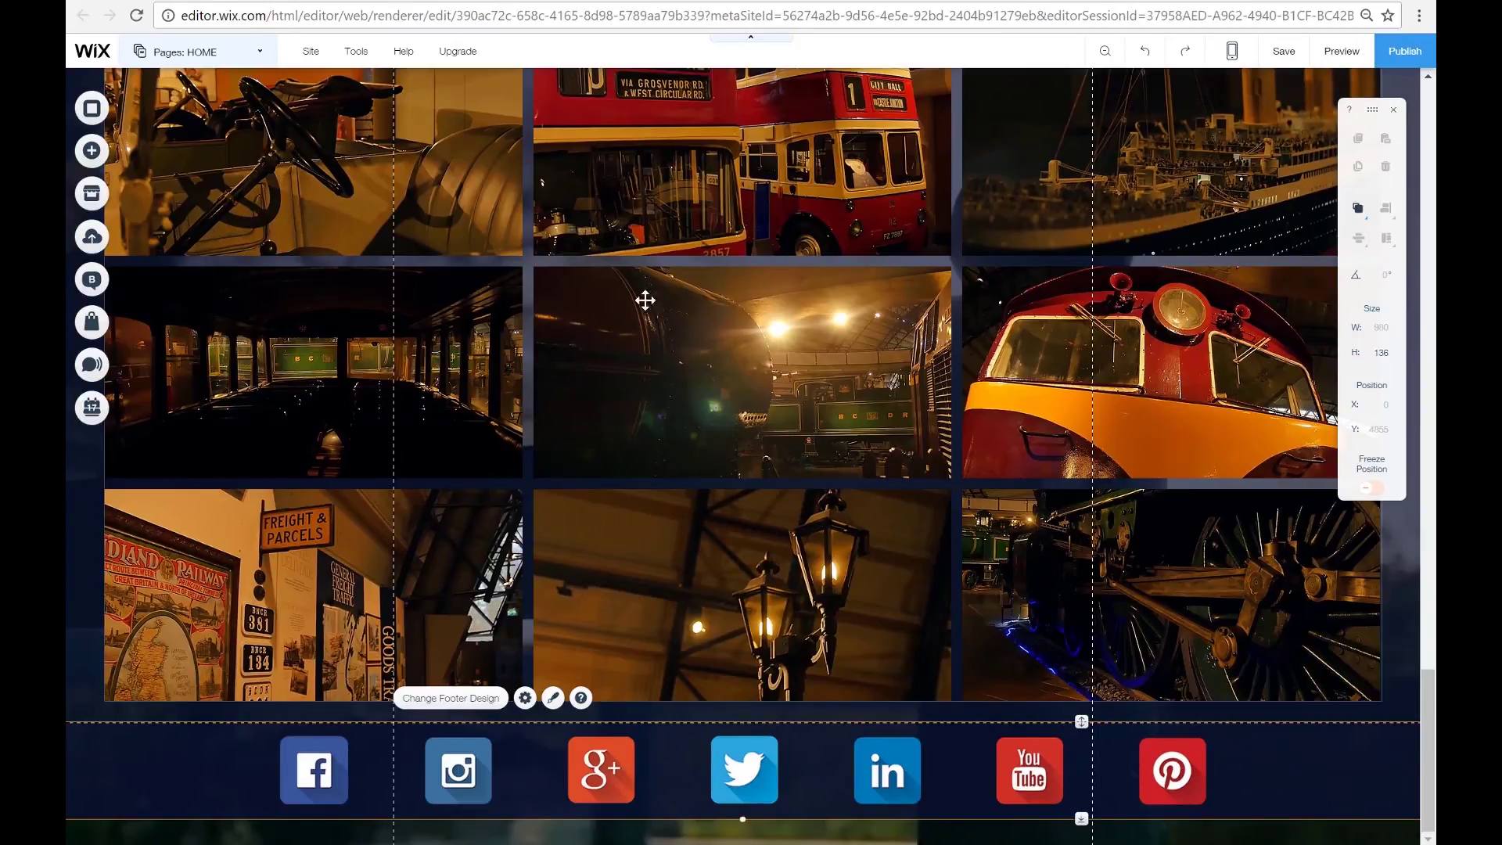
- Open the TOURS and CONTACT US pages and review the layout of each
{"action": "left_click", "coordinate": [259, 52]}
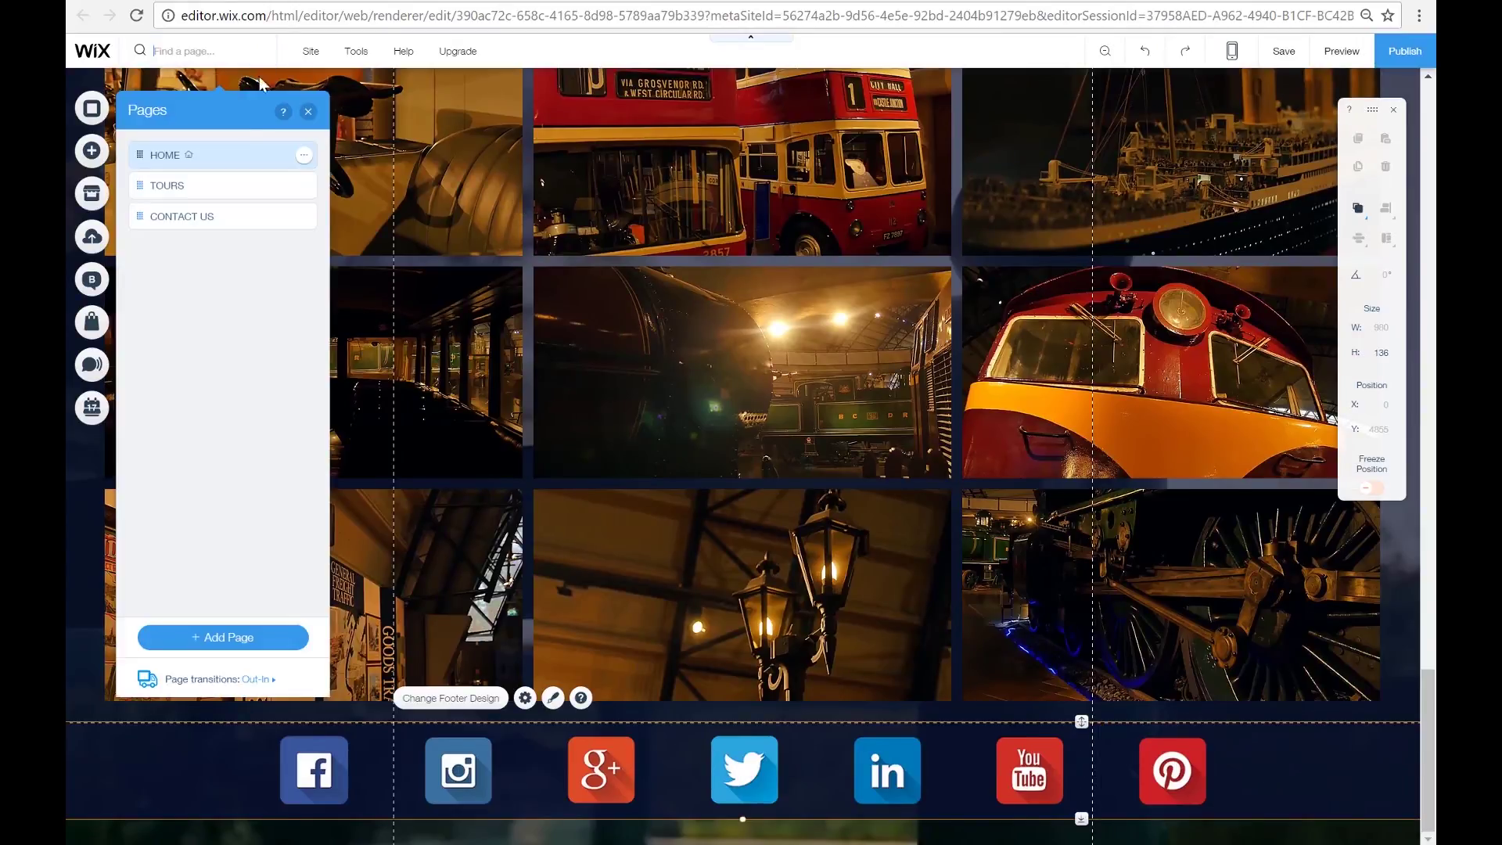
{"action": "left_click", "coordinate": [226, 190]}
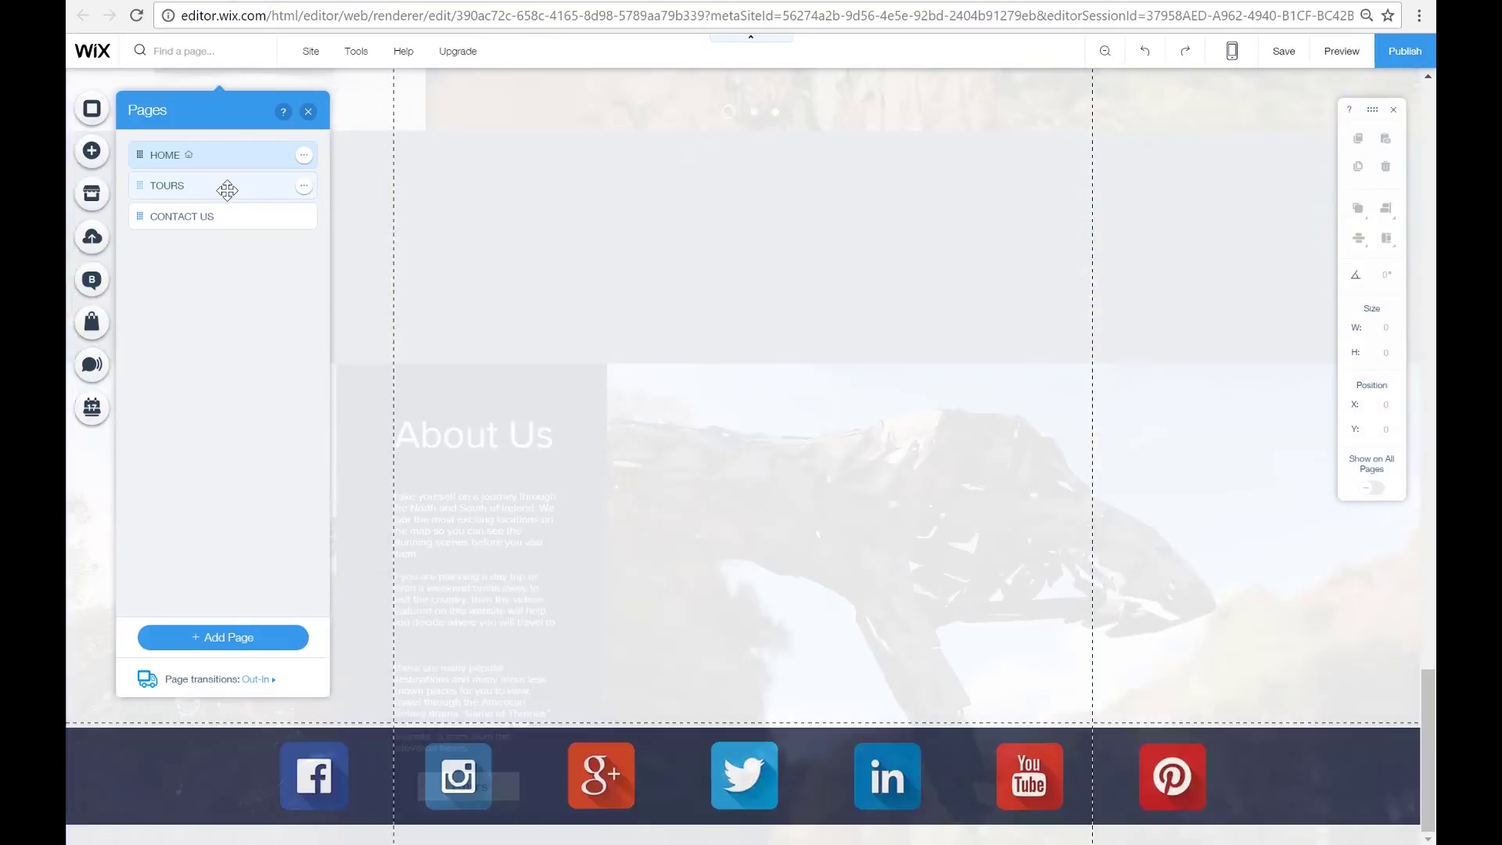
{"action": "scroll", "coordinate": [754, 370], "scroll_direction": "up", "scroll_amount": 10}
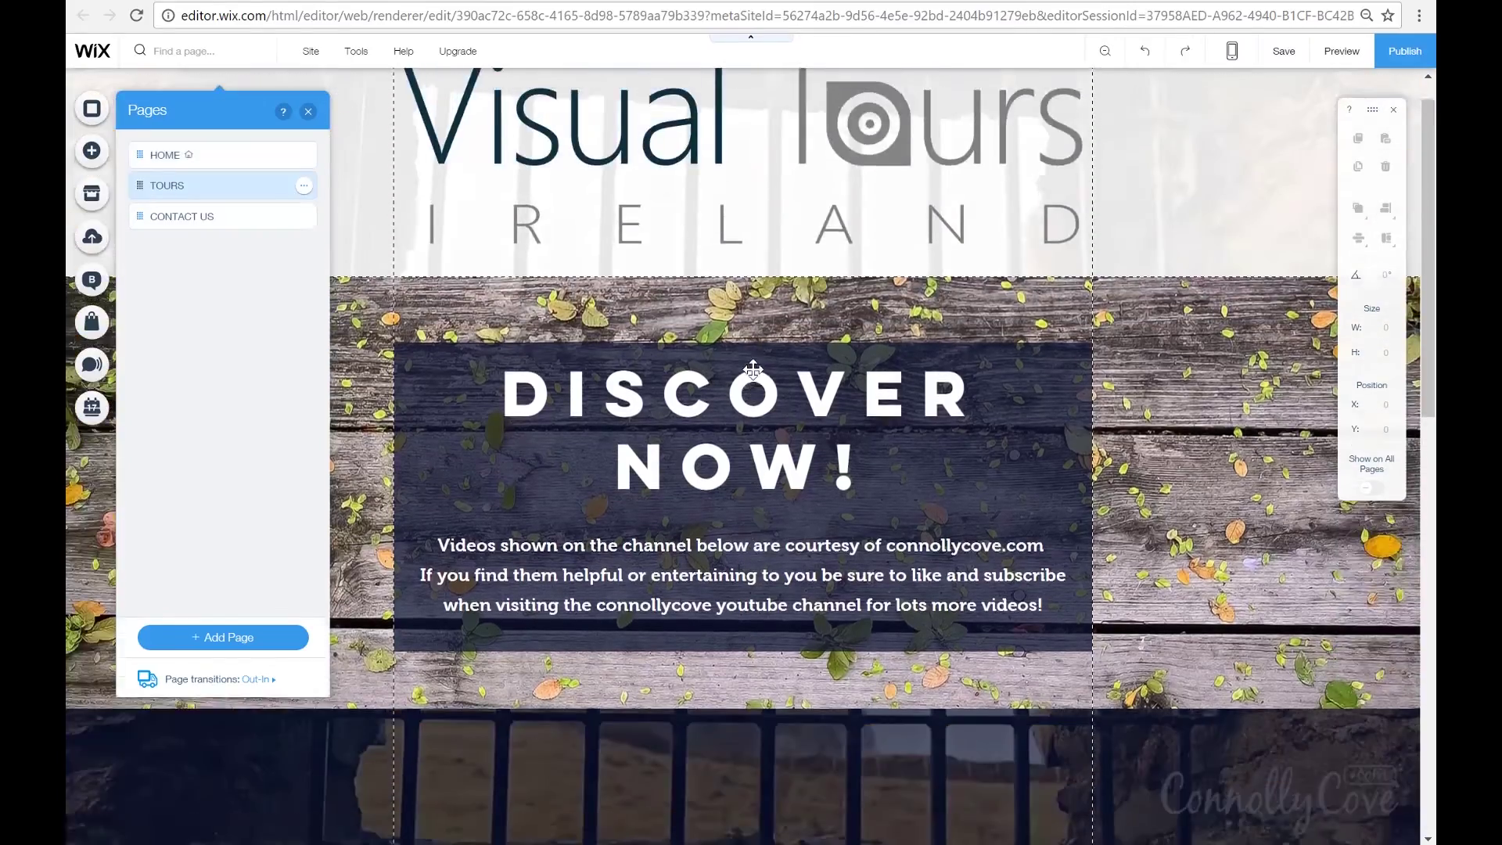
{"action": "scroll", "coordinate": [754, 369], "scroll_direction": "down", "scroll_amount": 10}
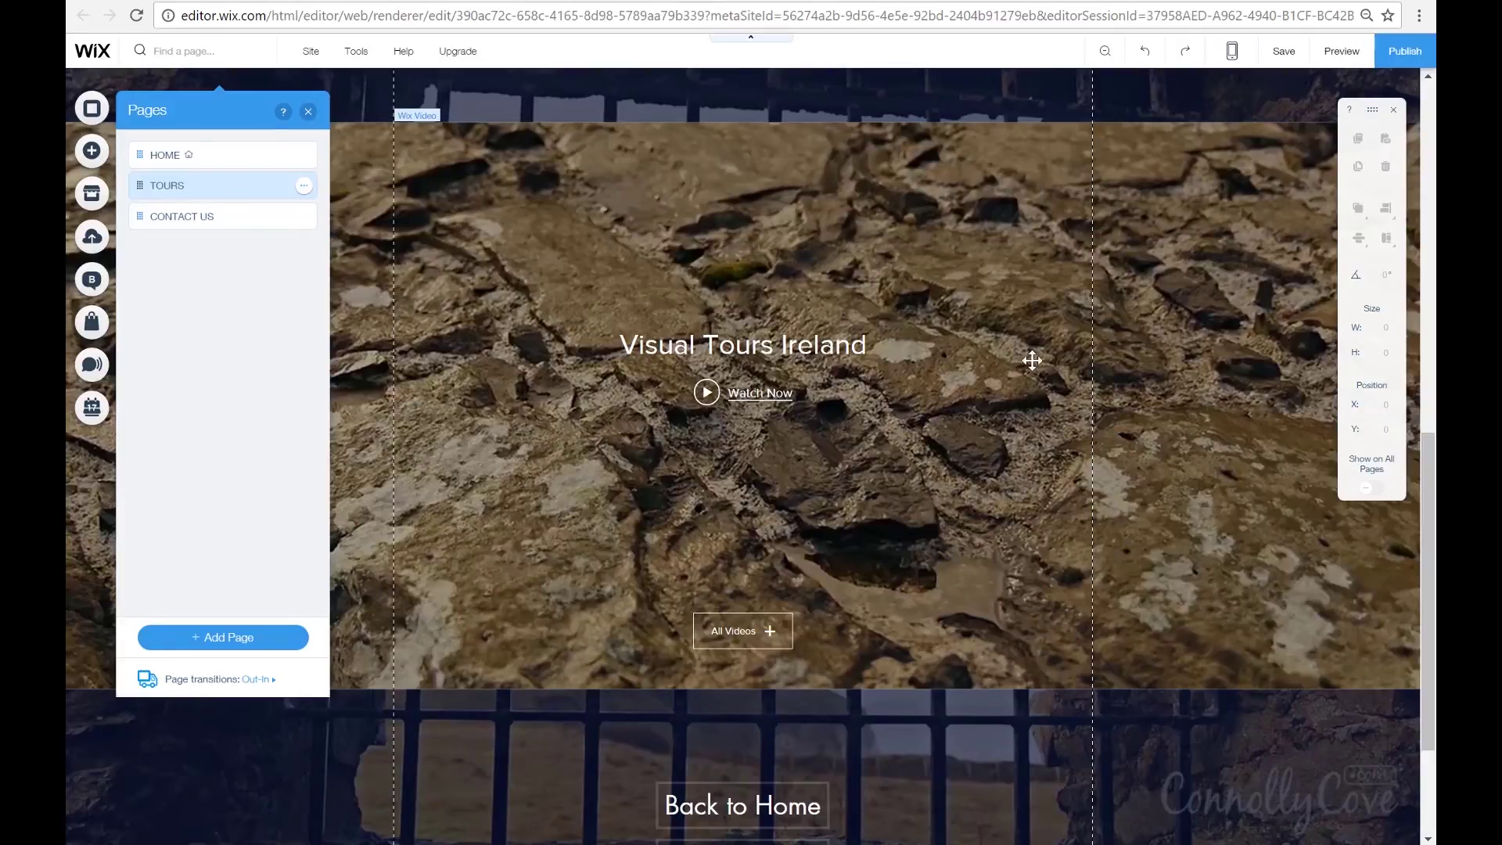
{"action": "left_click", "coordinate": [219, 215]}
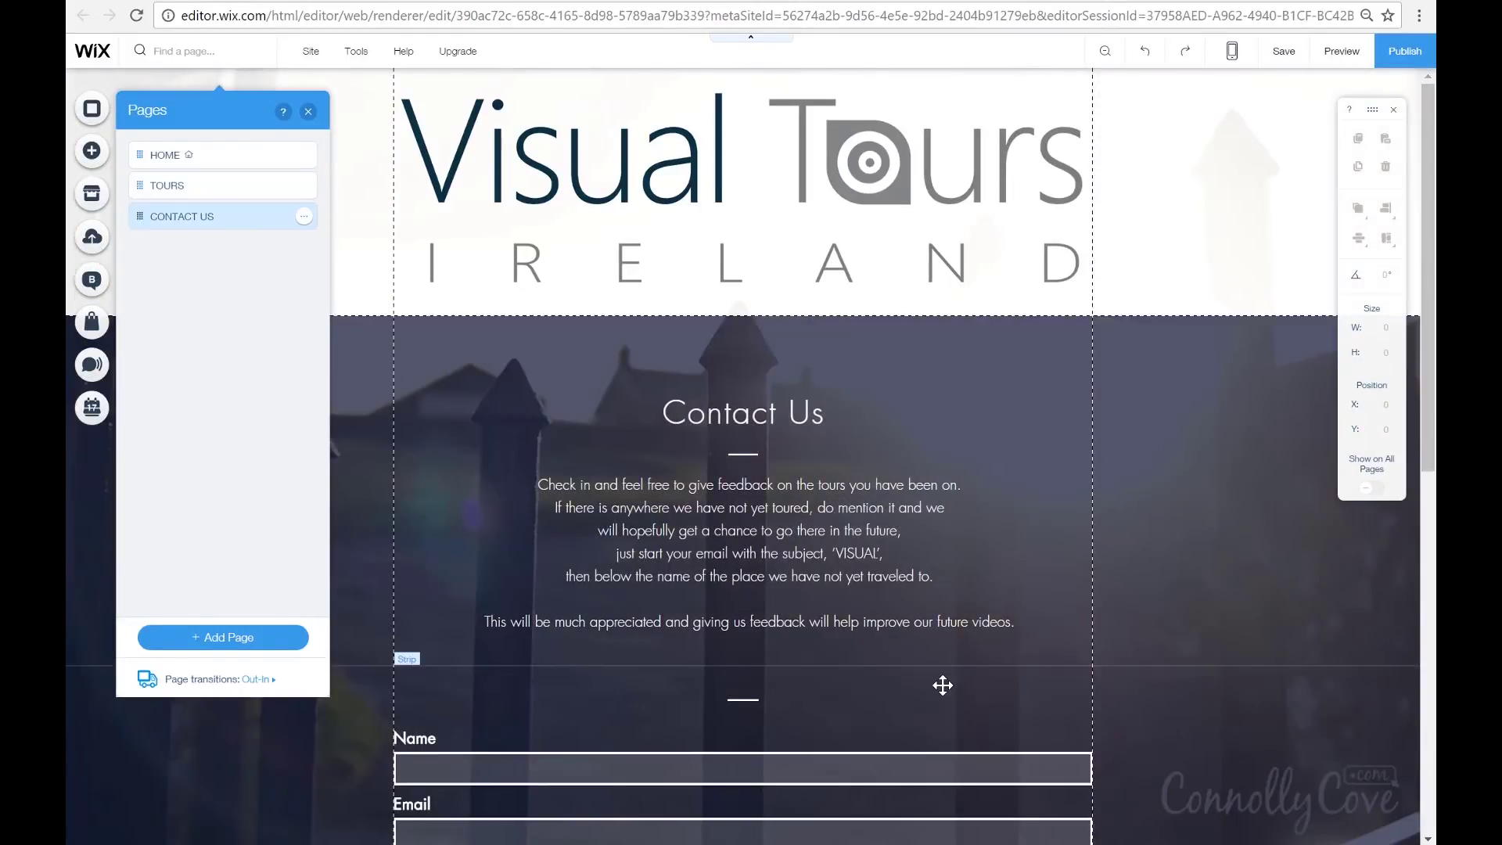
{"action": "scroll", "coordinate": [943, 686], "scroll_direction": "down", "scroll_amount": 4}
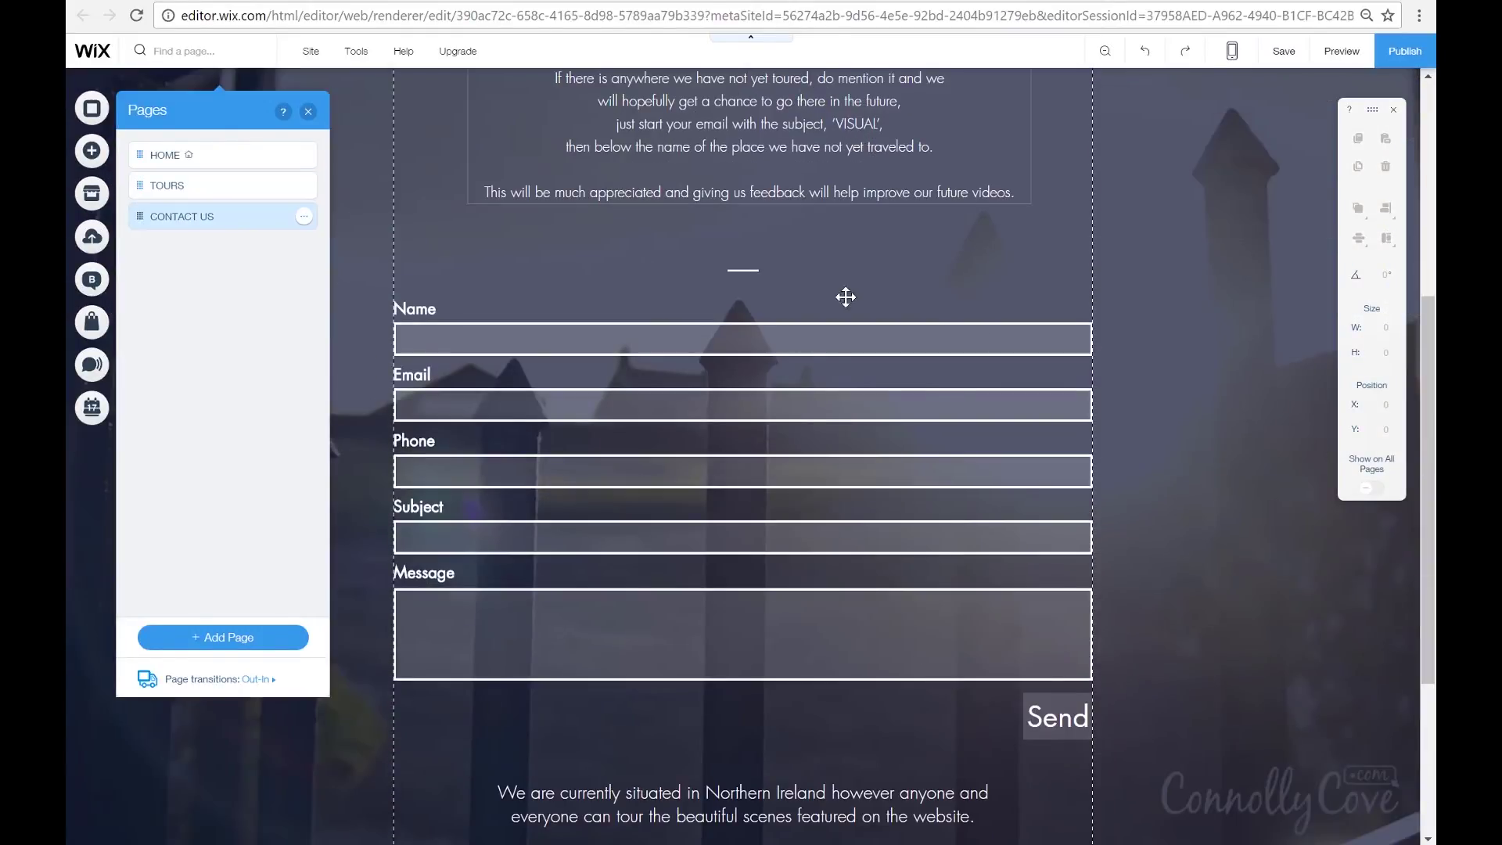
{"action": "scroll", "coordinate": [786, 770], "scroll_direction": "down", "scroll_amount": 4}
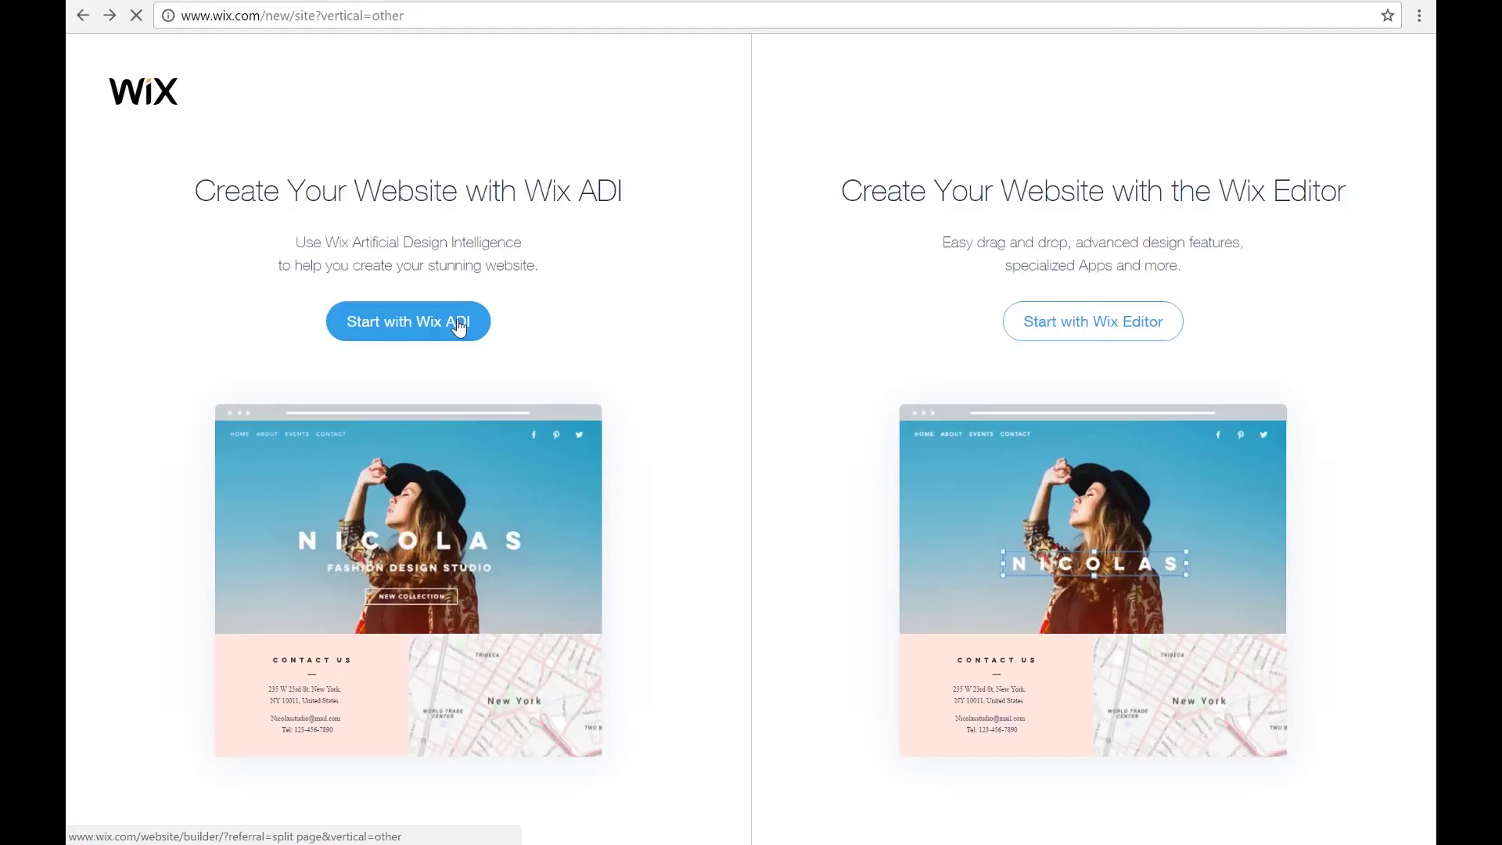
- Start a new site with Wix ADI and set the website type to Travel Agent
{"action": "left_click", "coordinate": [459, 326]}
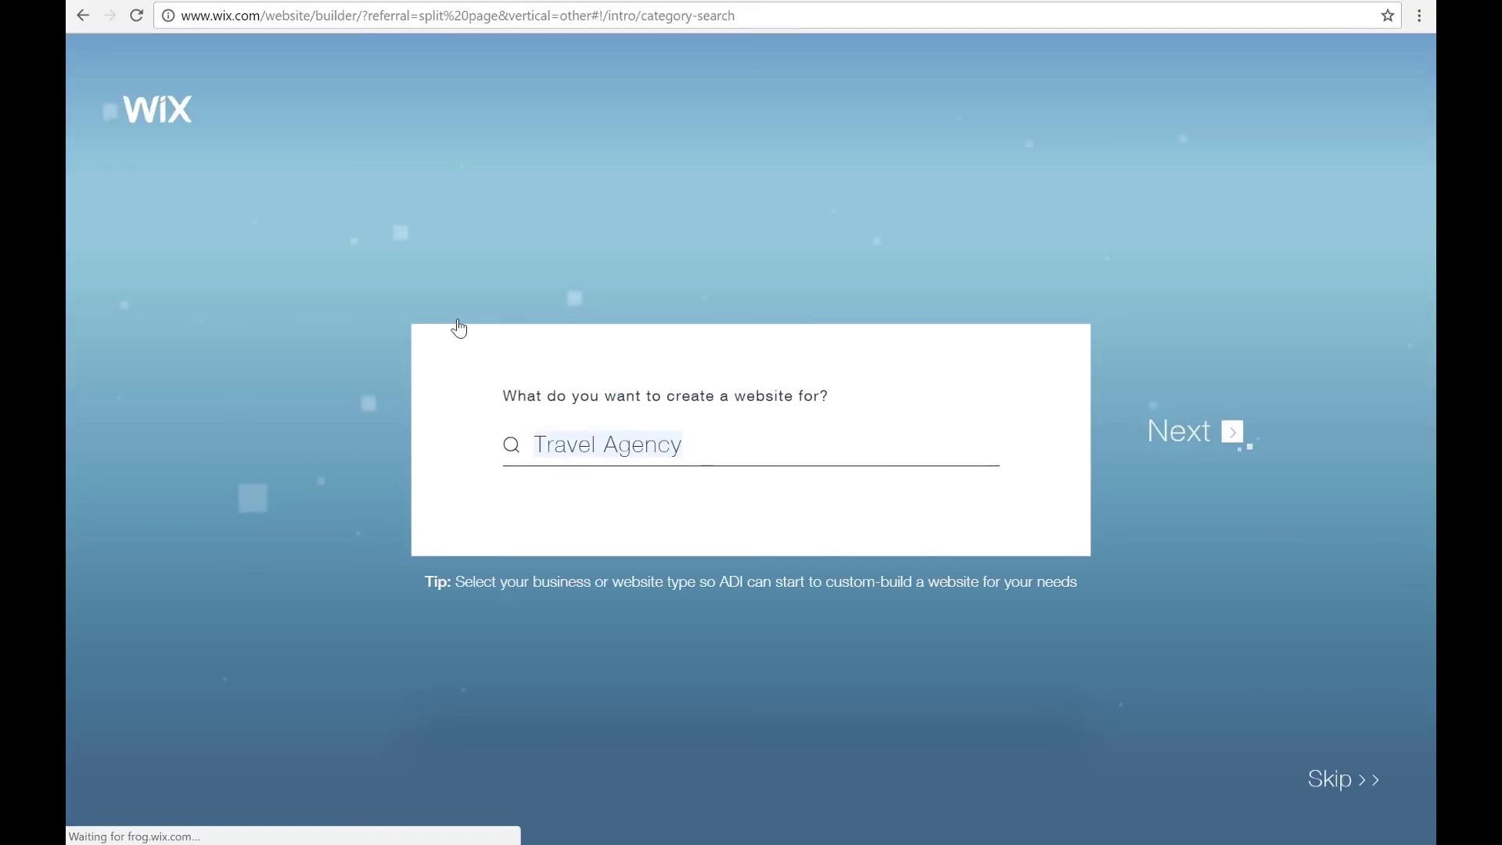
{"action": "mouse_move", "coordinate": [642, 446]}
{"action": "left_mouse_down"}
{"action": "mouse_move", "coordinate": [508, 465]}
{"action": "mouse_move", "coordinate": [654, 446]}
{"action": "left_mouse_up"}
{"action": "left_click", "coordinate": [707, 450]}
{"action": "key", "text": "BackSpace"}
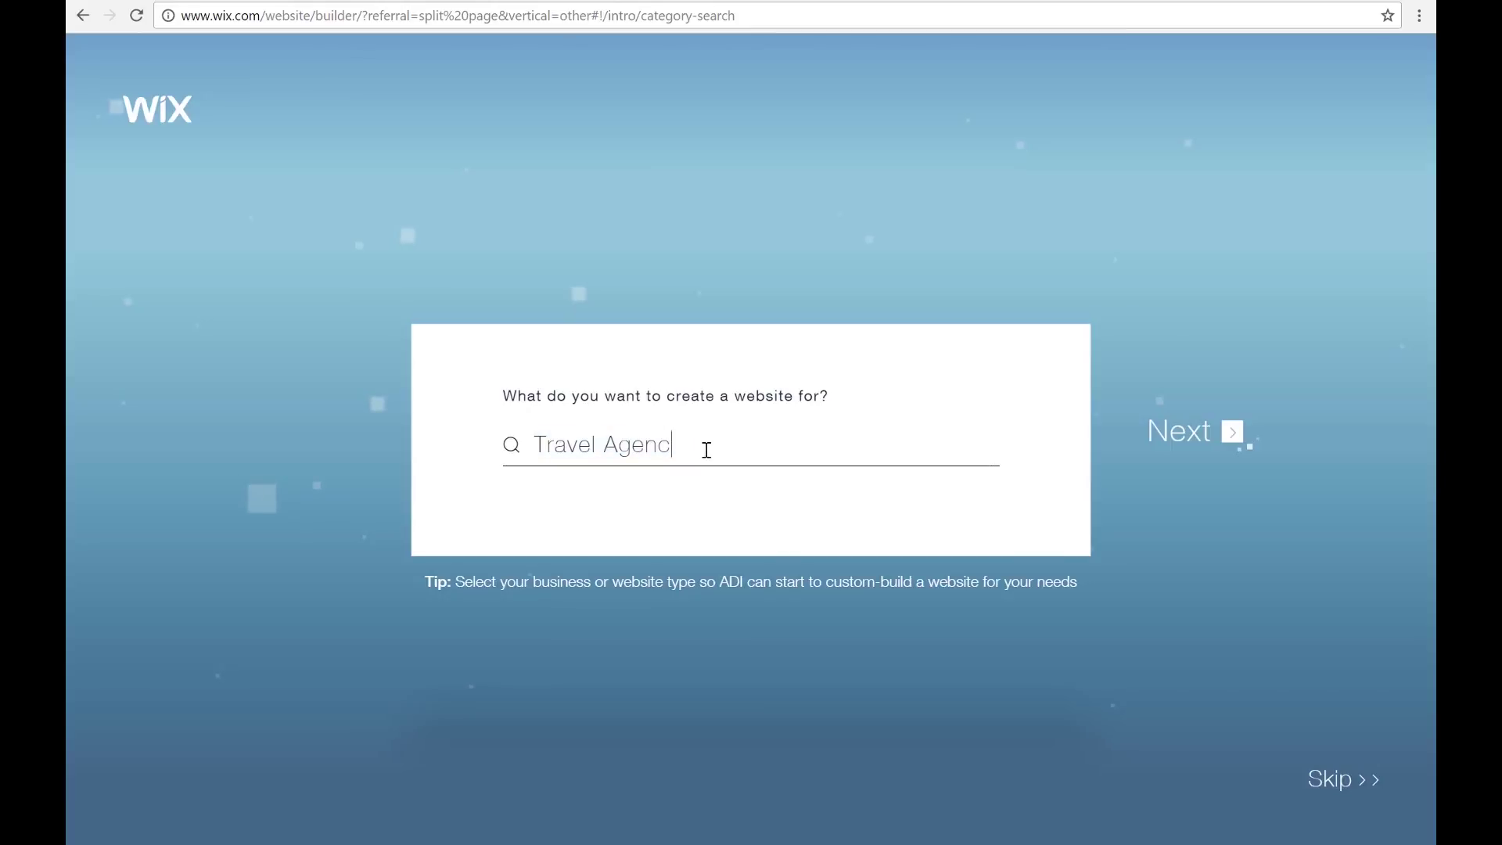
{"action": "key", "text": "BackSpace"}
{"action": "key", "text": "BackSpace"}
{"action": "key", "text": "BackSpace"}
{"action": "key", "text": "BackSpace"}
{"action": "key", "text": "BackSpace"}
{"action": "key", "text": "BackSpace"}
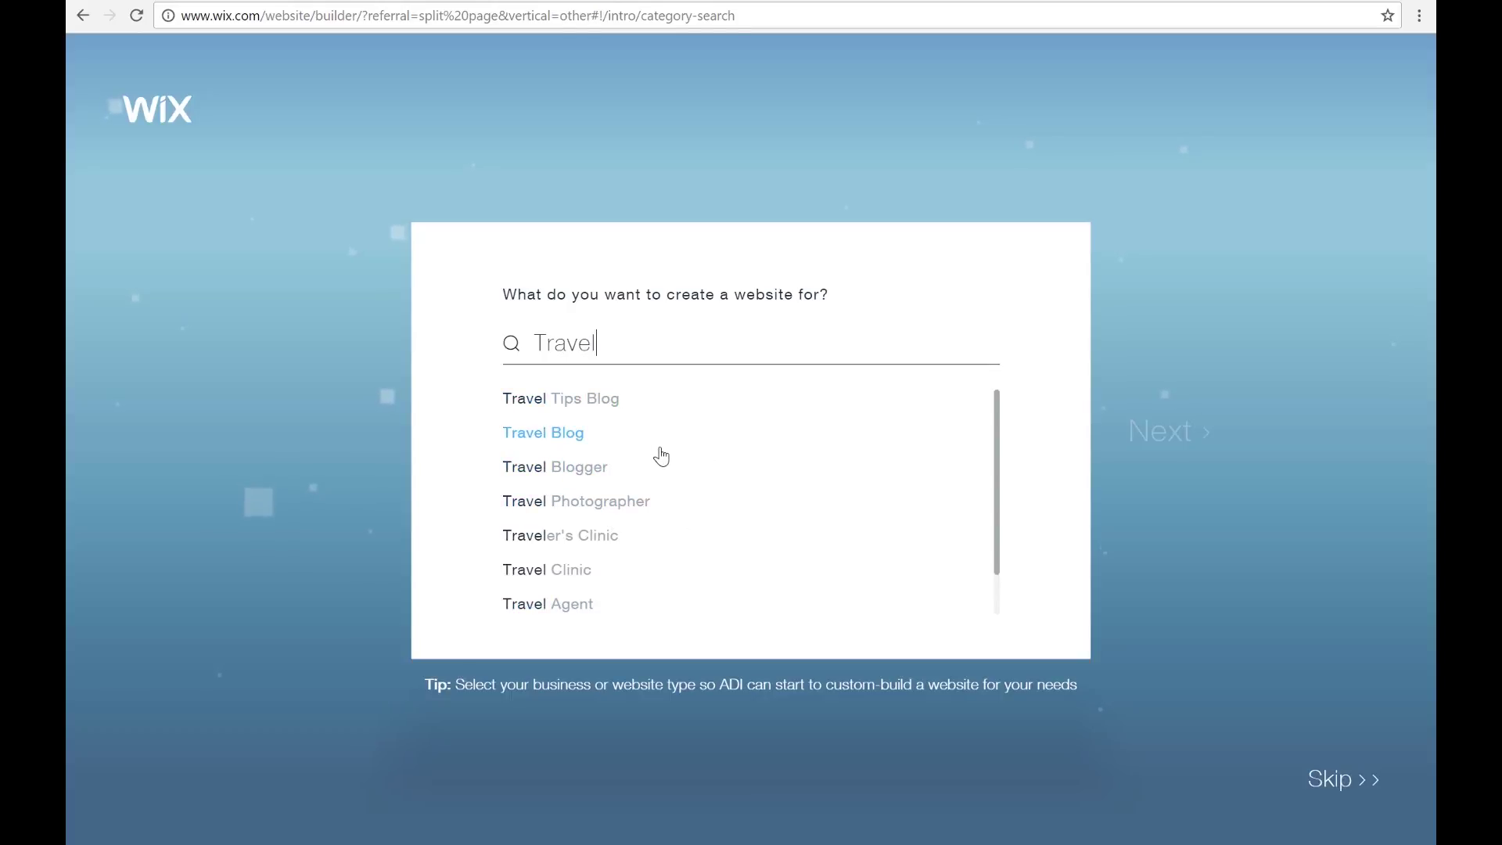
{"action": "left_click", "coordinate": [579, 614]}
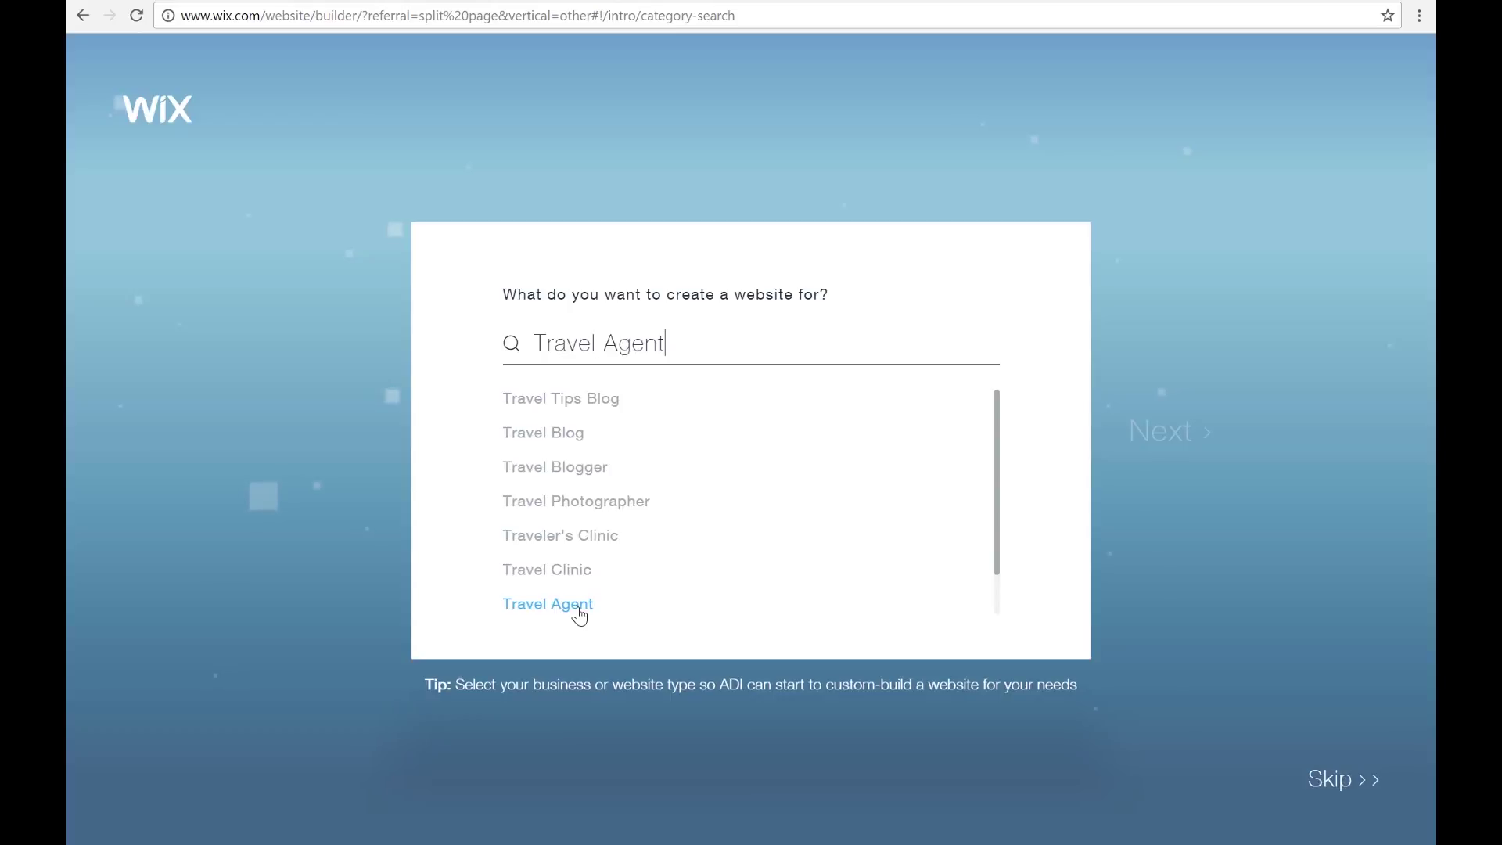
{"action": "left_click", "coordinate": [1195, 429]}
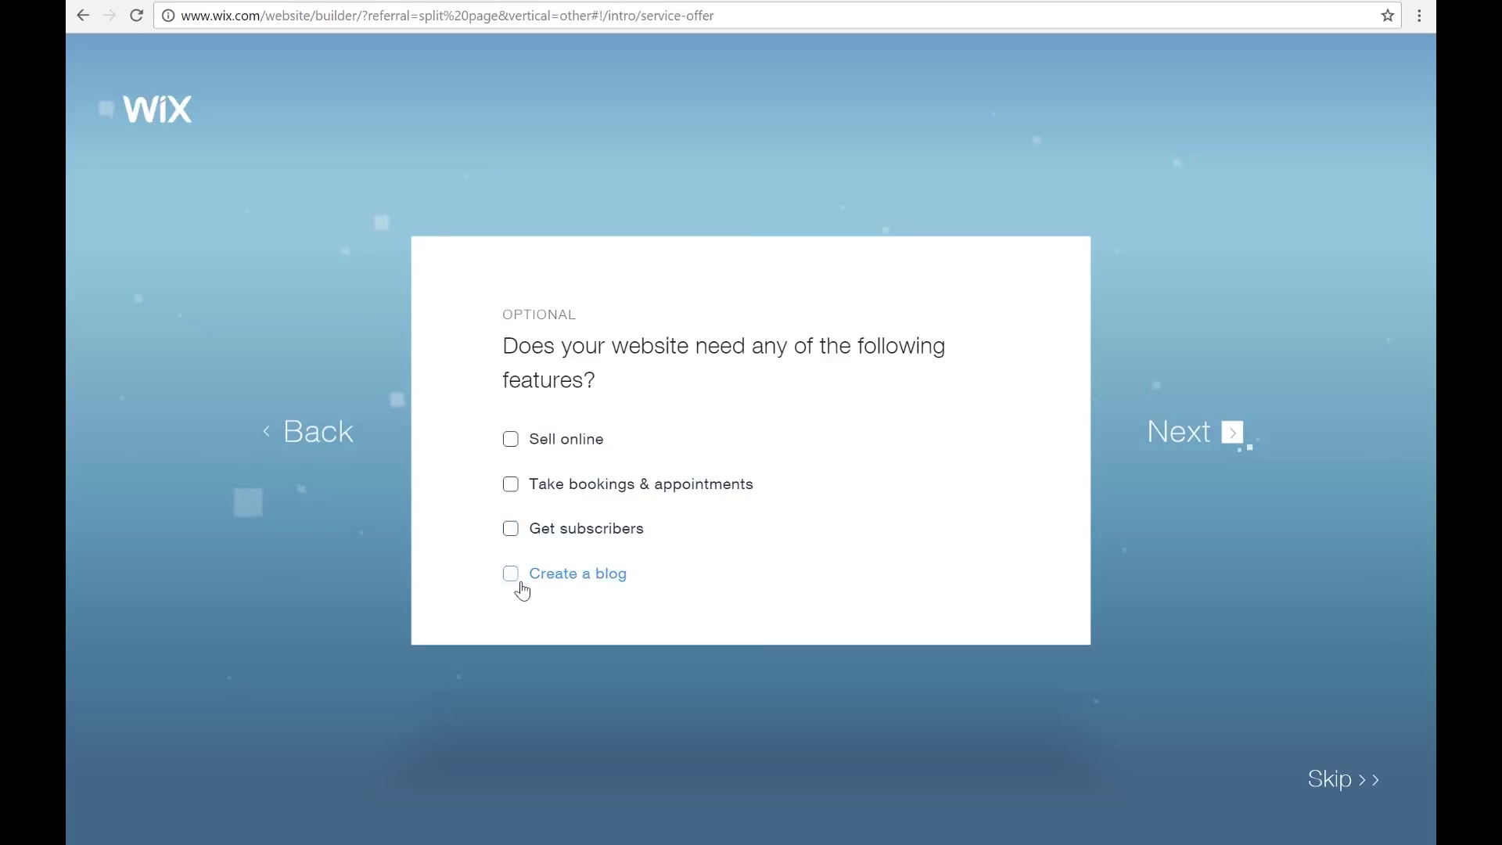
- Include the Get subscribers and Create a blog features and continue to the site name question
{"action": "left_click", "coordinate": [511, 579]}
{"action": "left_click", "coordinate": [513, 532]}
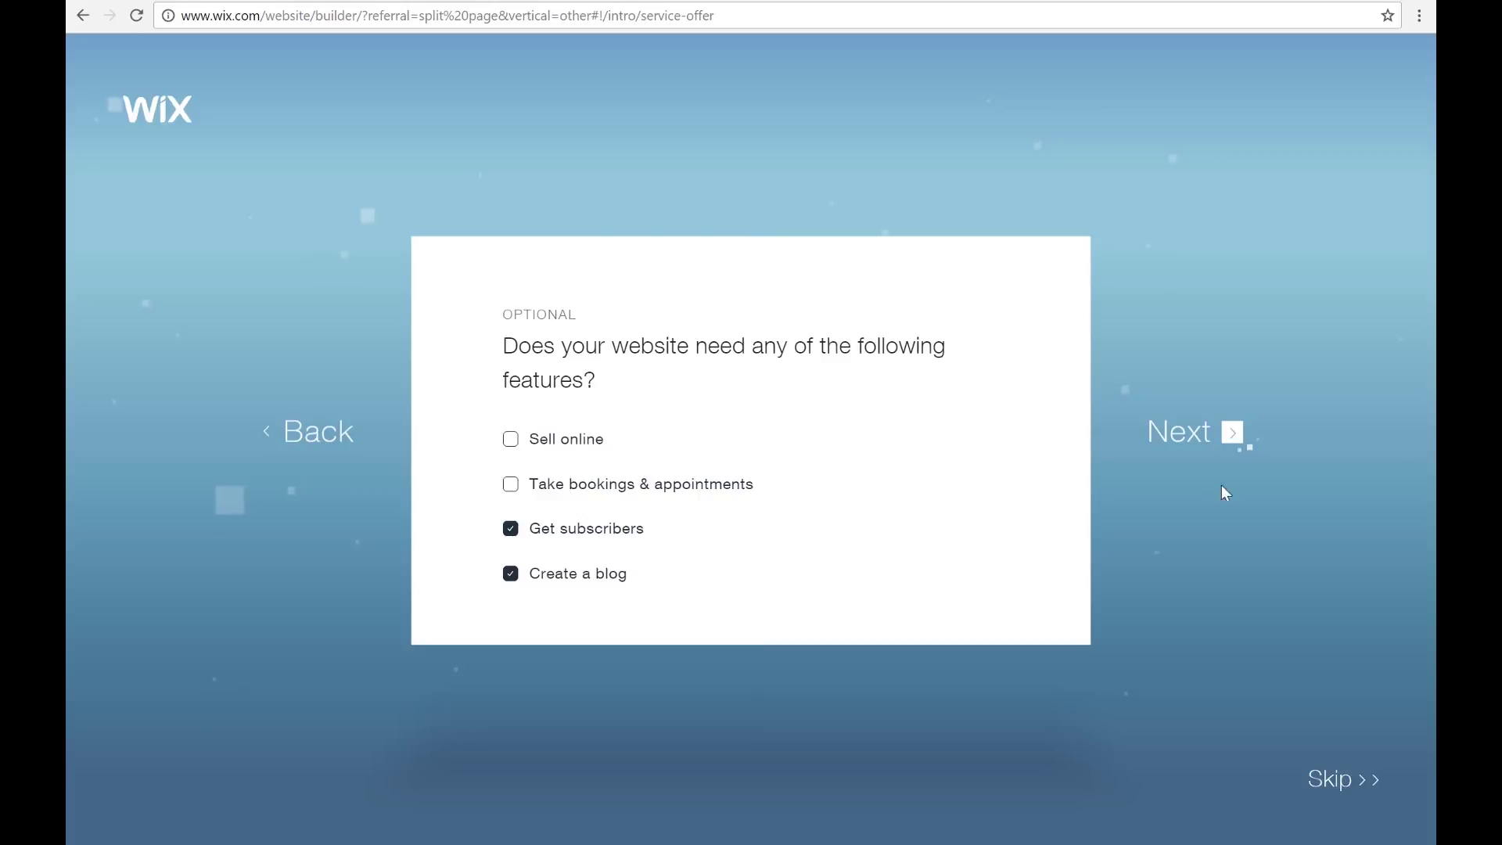
{"action": "left_click", "coordinate": [1188, 444]}
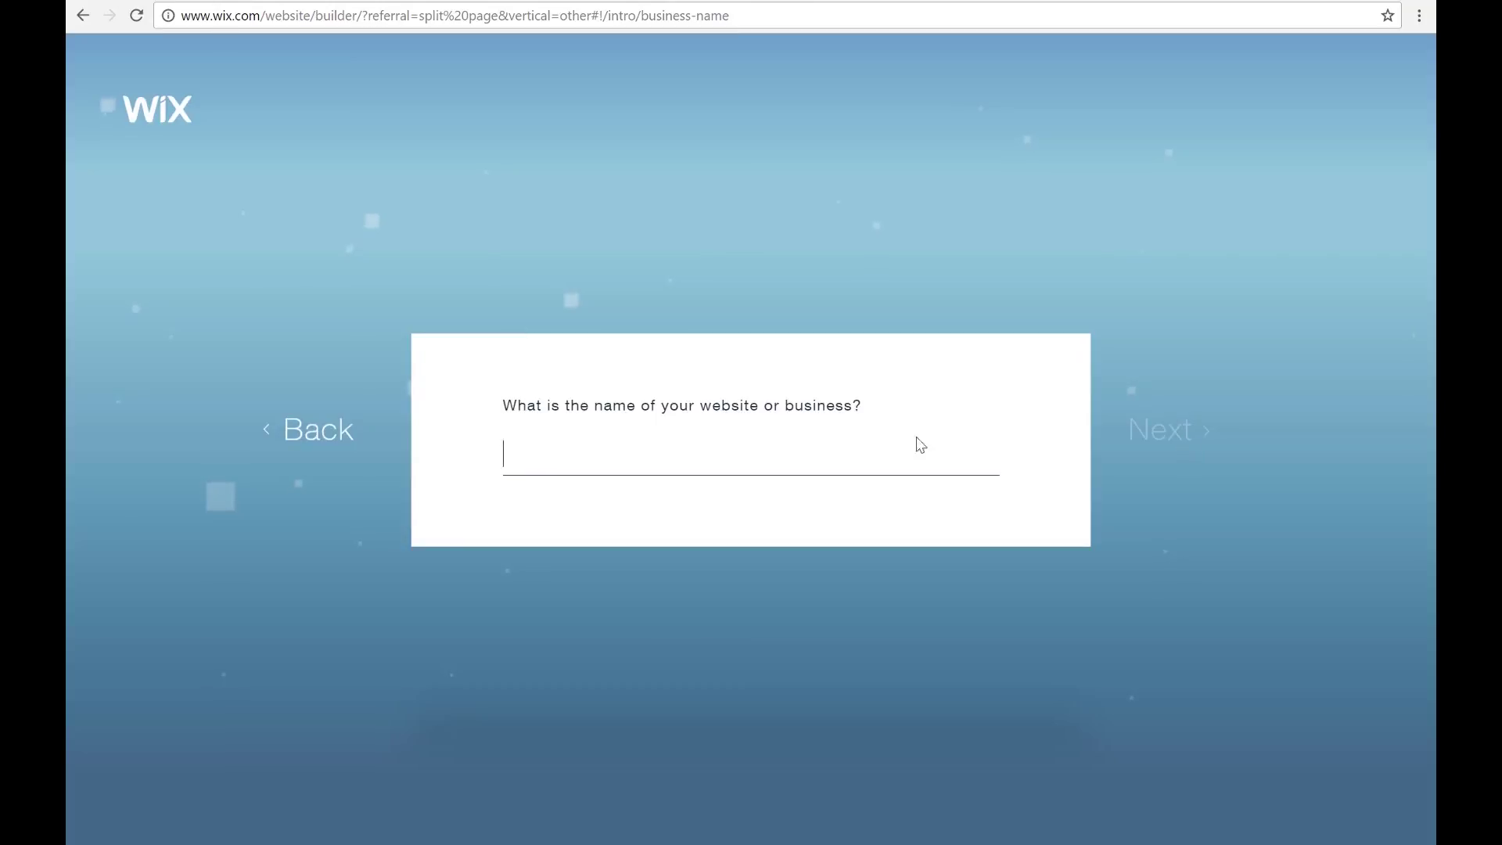
- Name the website Visual Tours Ireland and skip the business location
{"action": "type", "text": "Visual Tours Ireland"}
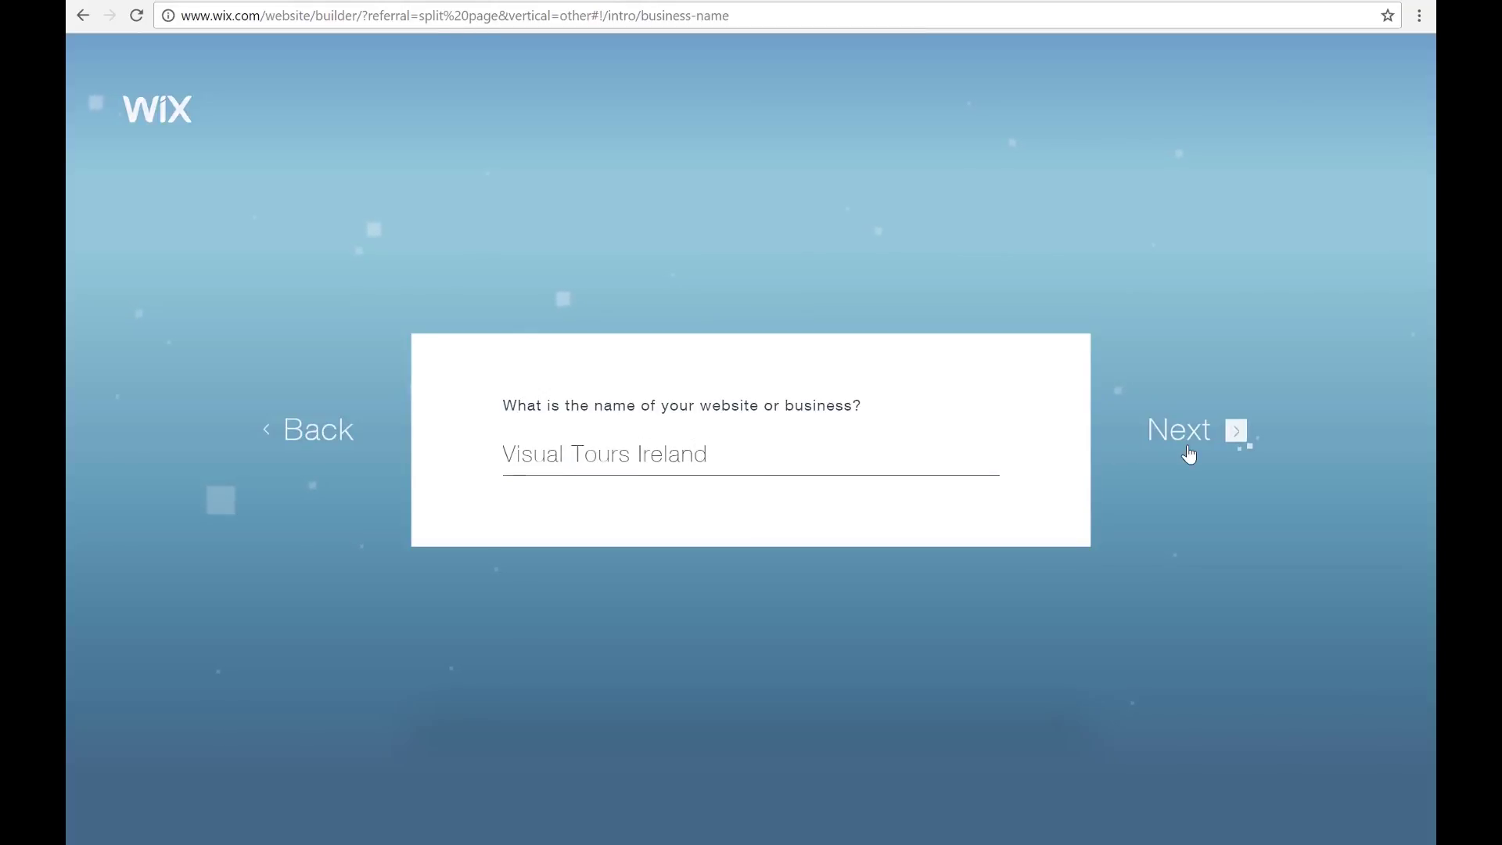
{"action": "left_click", "coordinate": [1184, 453]}
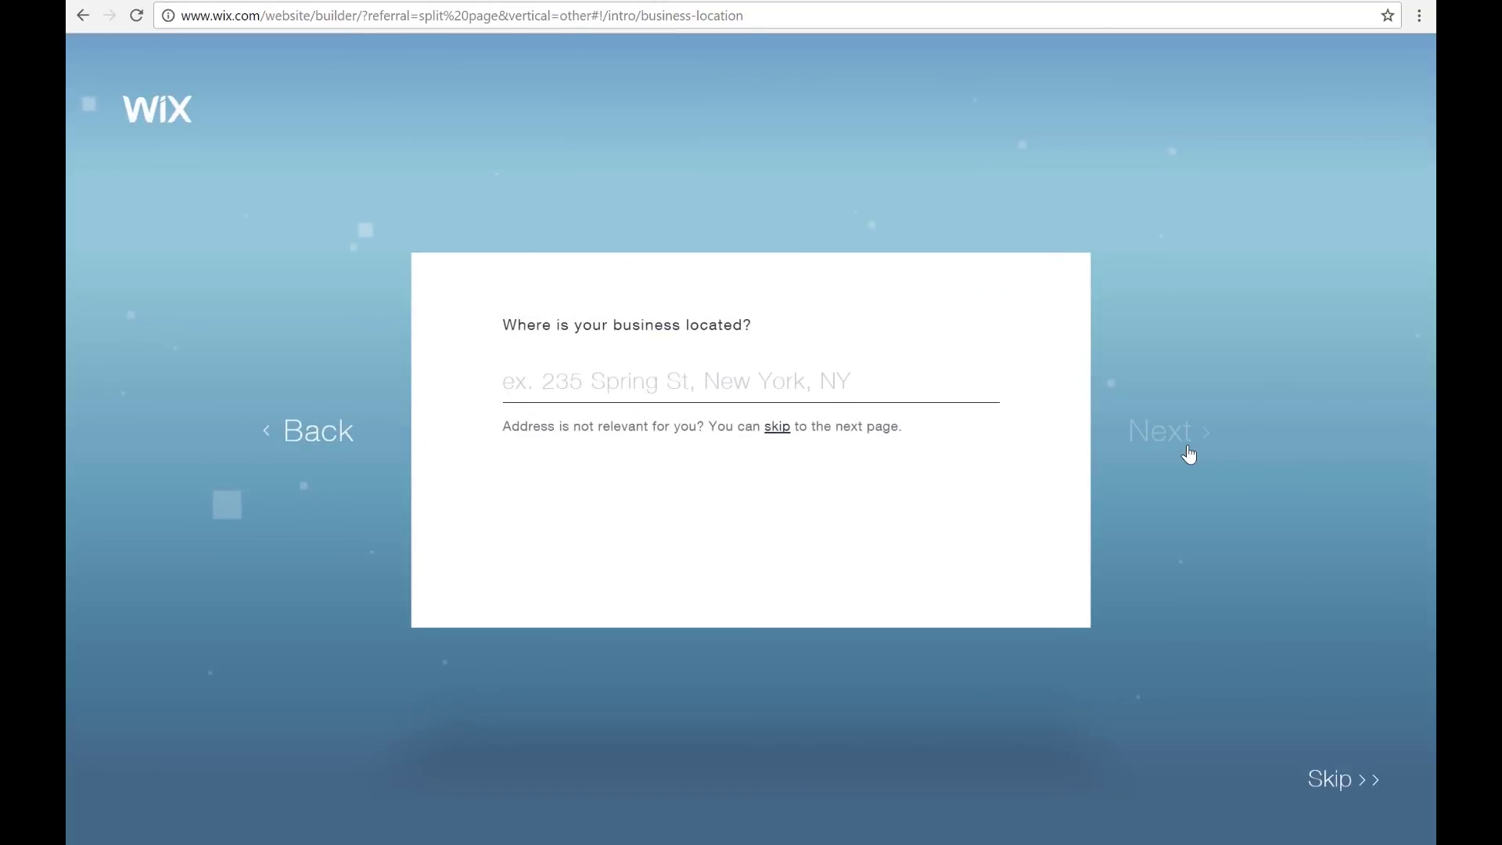
{"action": "left_click", "coordinate": [777, 427]}
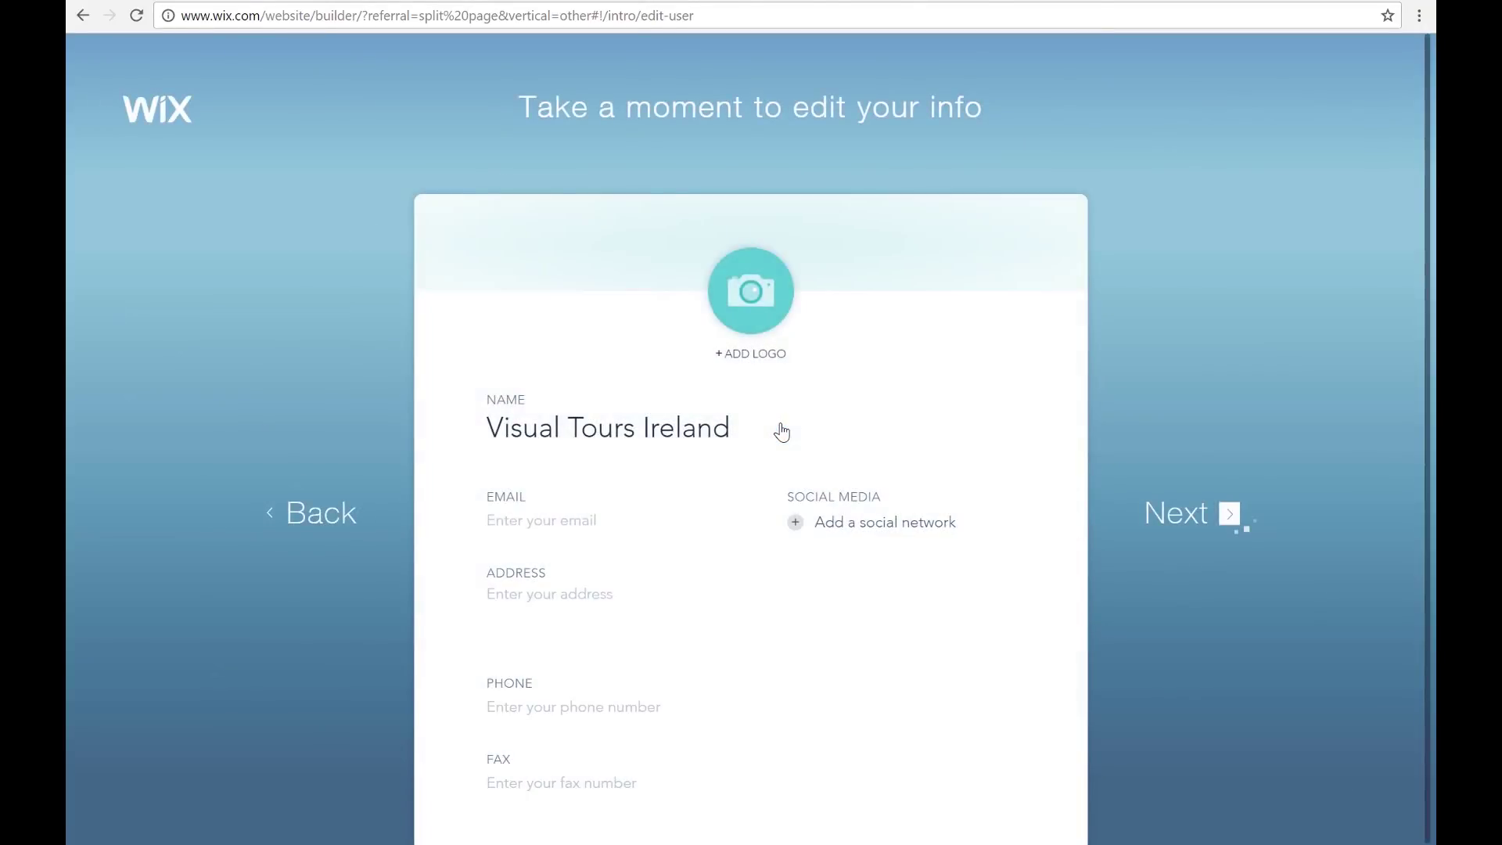
- Add the VTI-logo image from the Visual Tours Ireland folder as the site logo
{"action": "left_click", "coordinate": [746, 359]}
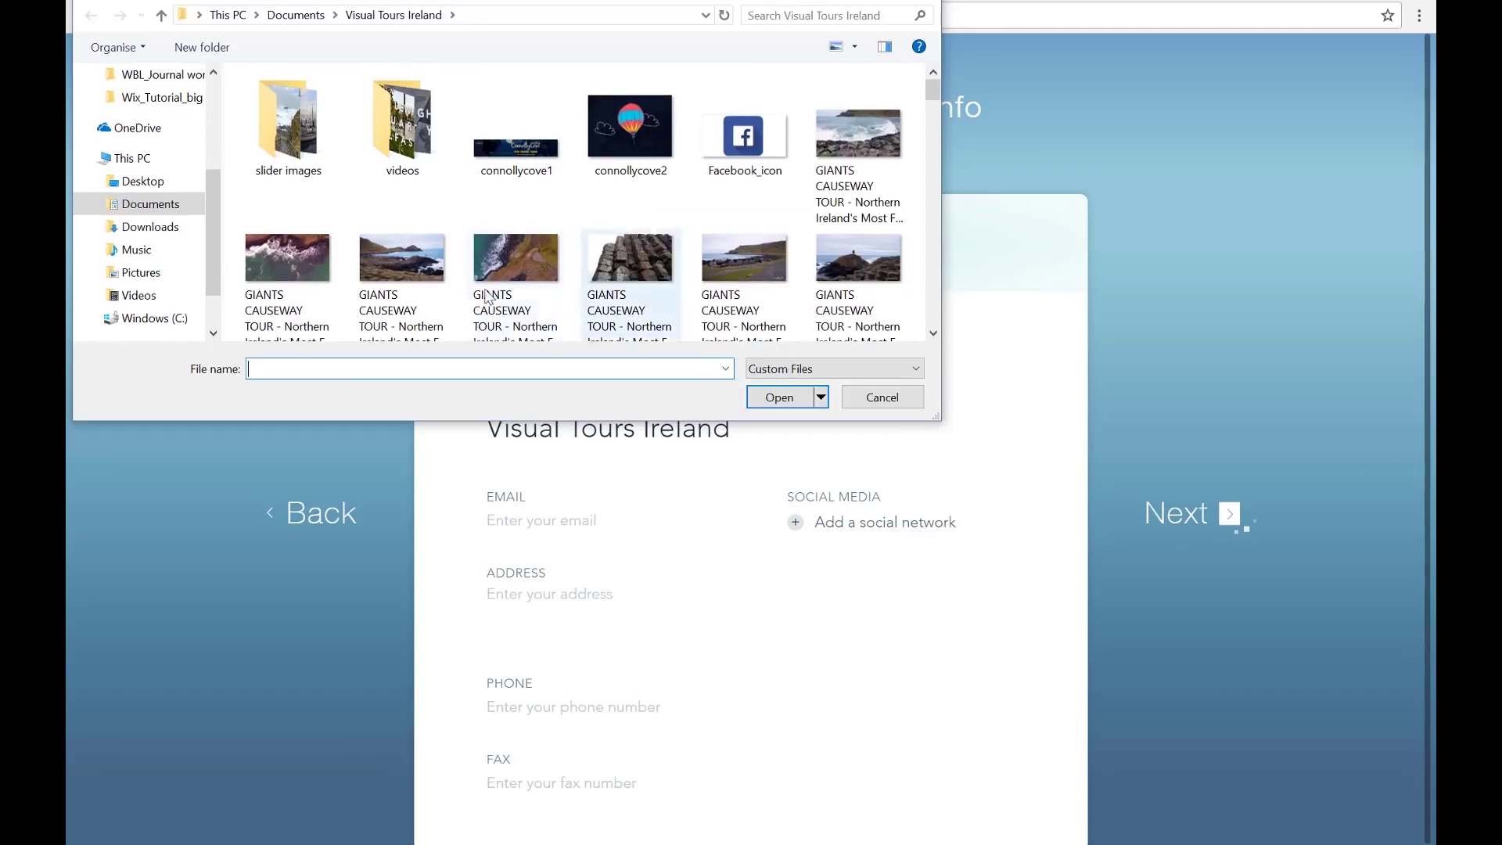
{"action": "scroll", "coordinate": [705, 247], "scroll_direction": "down", "scroll_amount": 3}
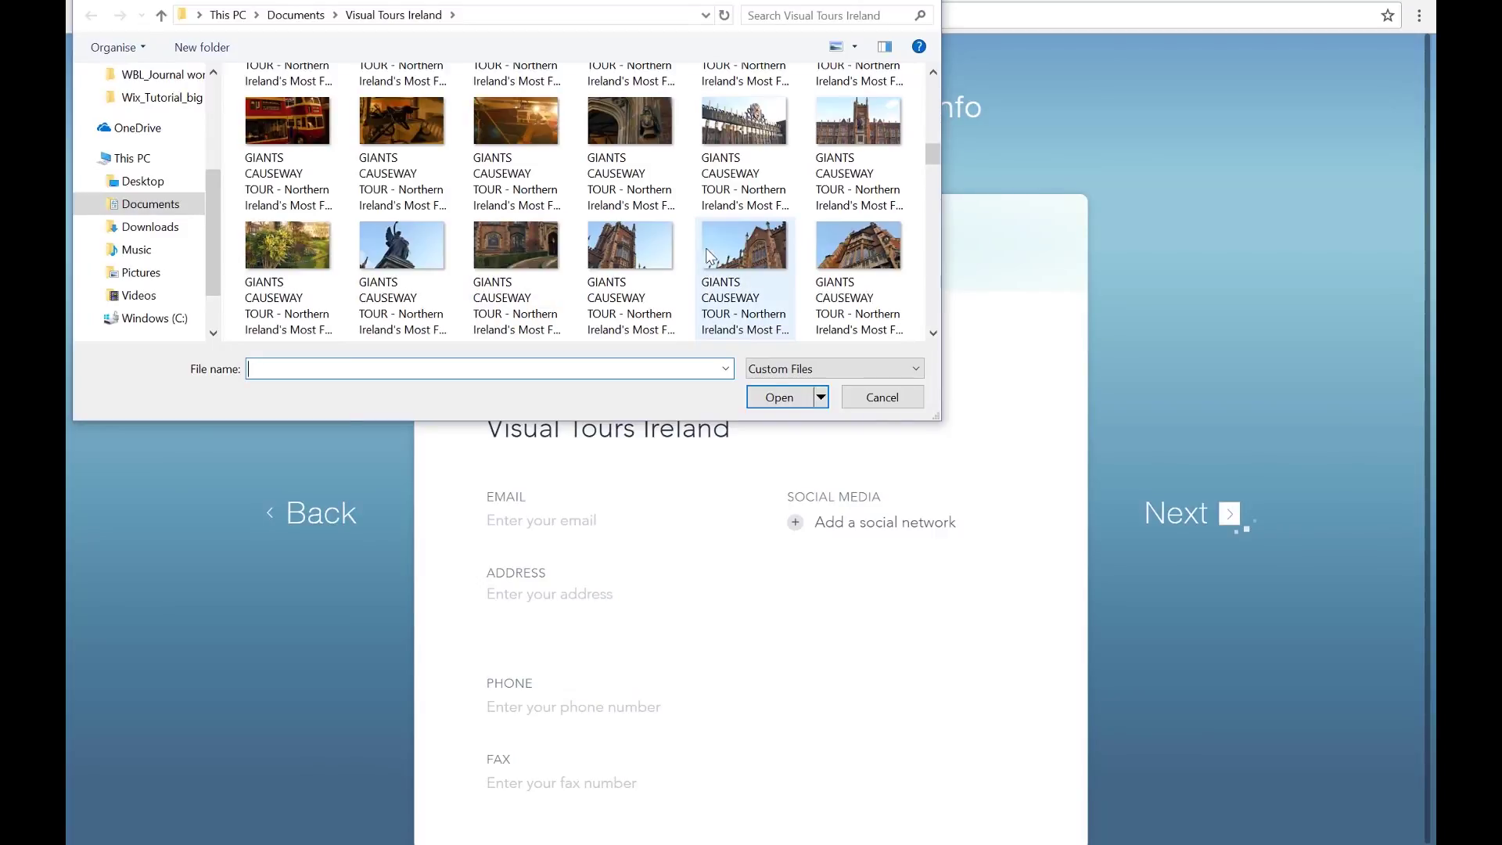
{"action": "scroll", "coordinate": [706, 255], "scroll_direction": "down", "scroll_amount": 10}
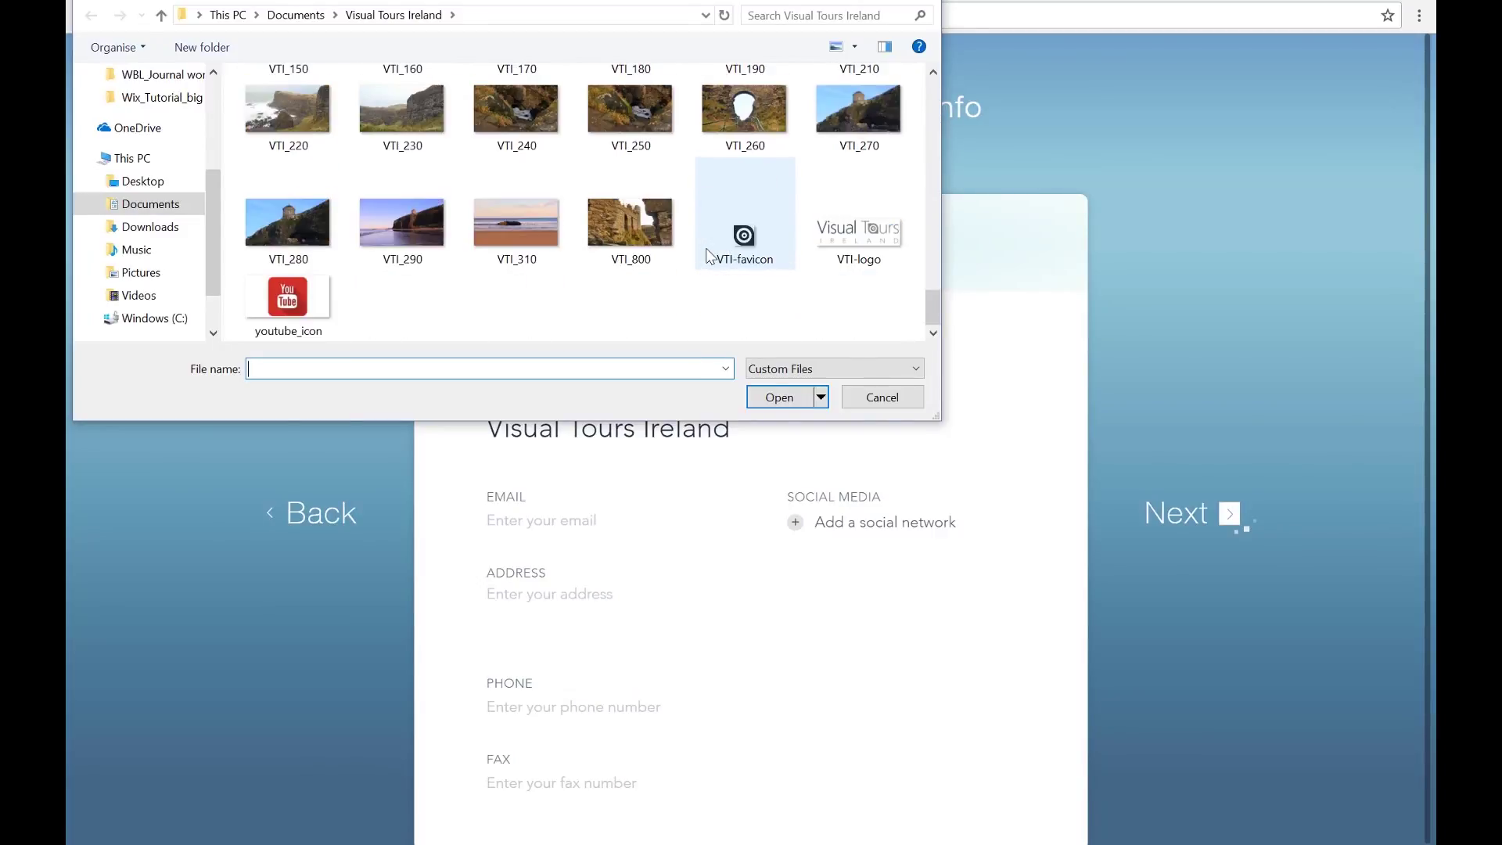
{"action": "left_click", "coordinate": [861, 228]}
{"action": "left_click", "coordinate": [795, 401]}
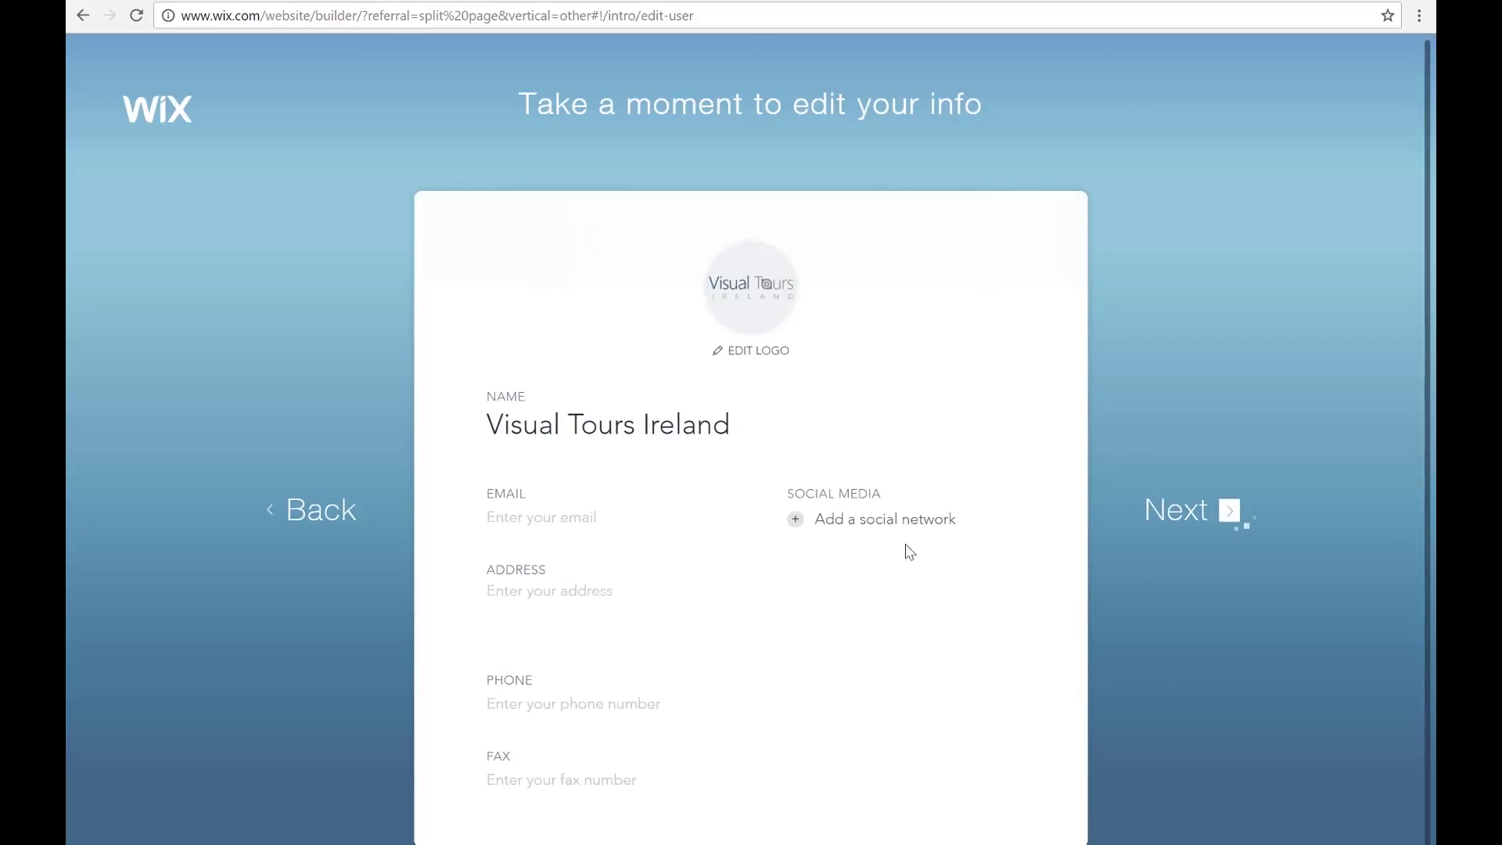
{"action": "right_click", "coordinate": [798, 522]}
{"action": "left_click", "coordinate": [769, 535]}
{"action": "left_click", "coordinate": [794, 520]}
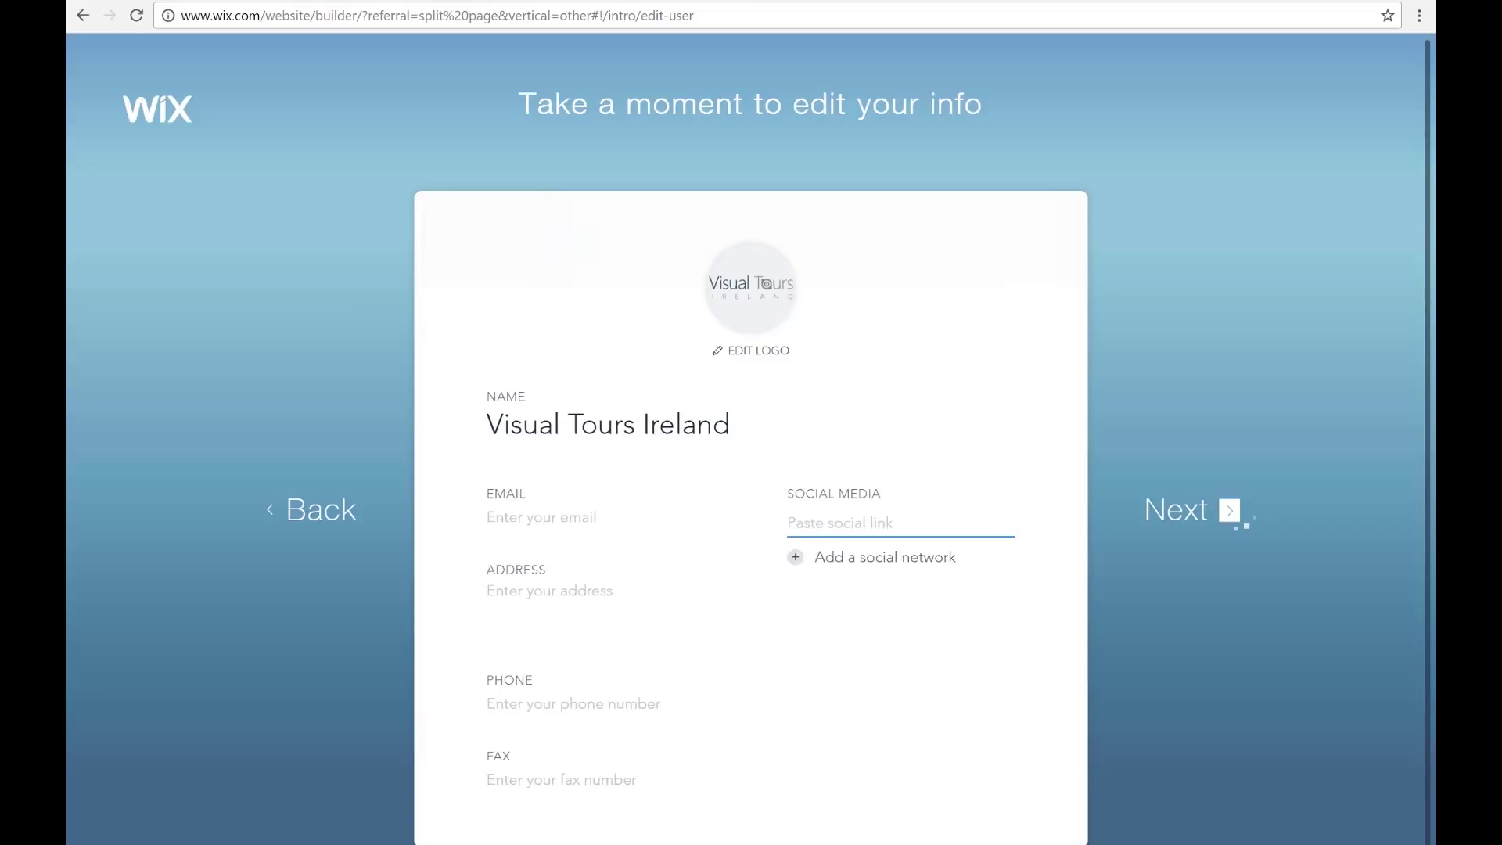
{"action": "key", "text": "alt+Tab"}
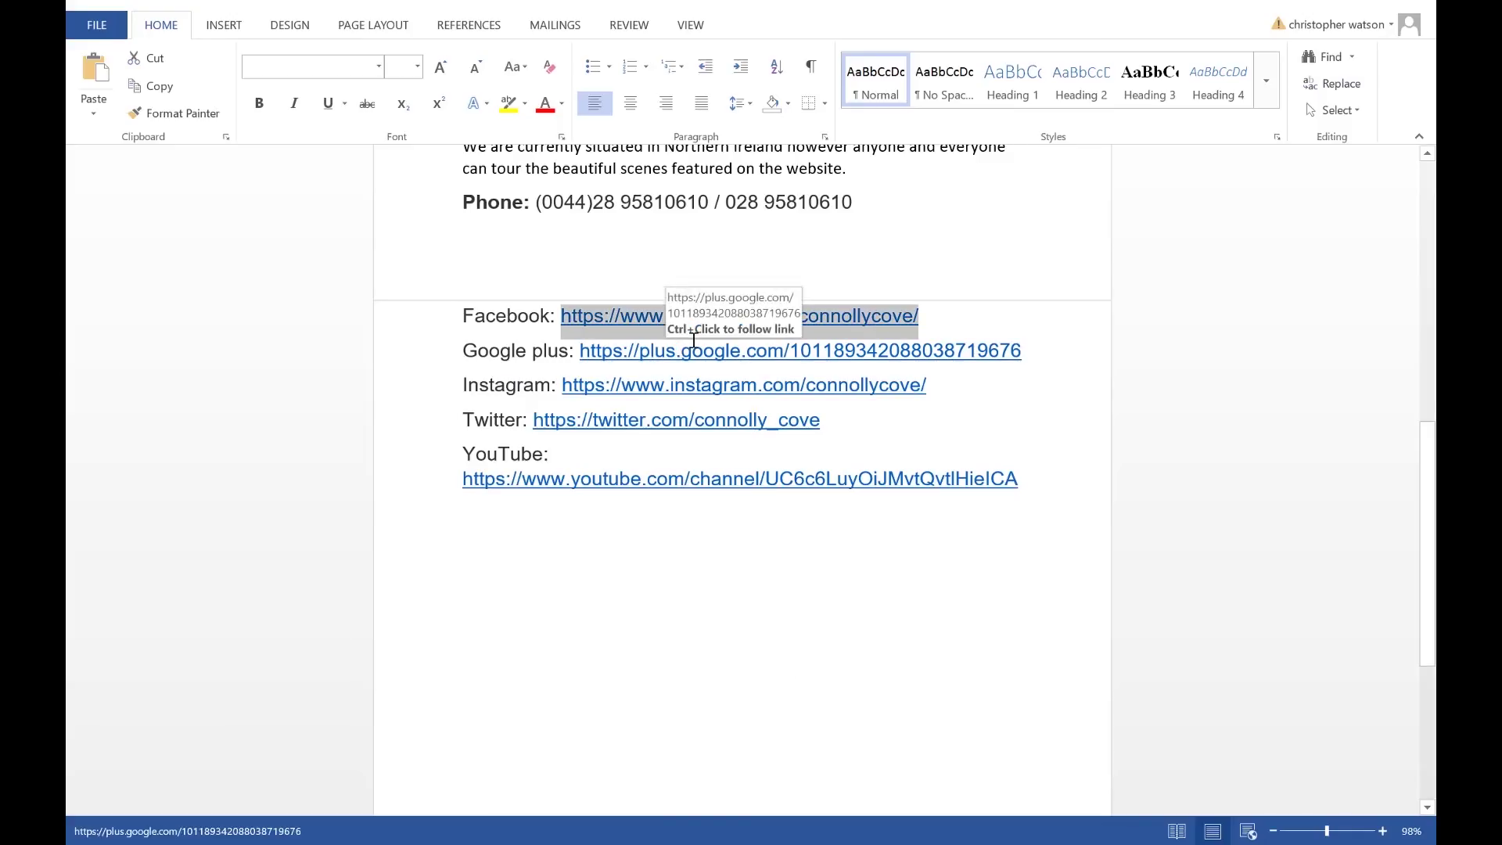
{"action": "left_click", "coordinate": [870, 843]}
{"action": "left_click", "coordinate": [927, 775]}
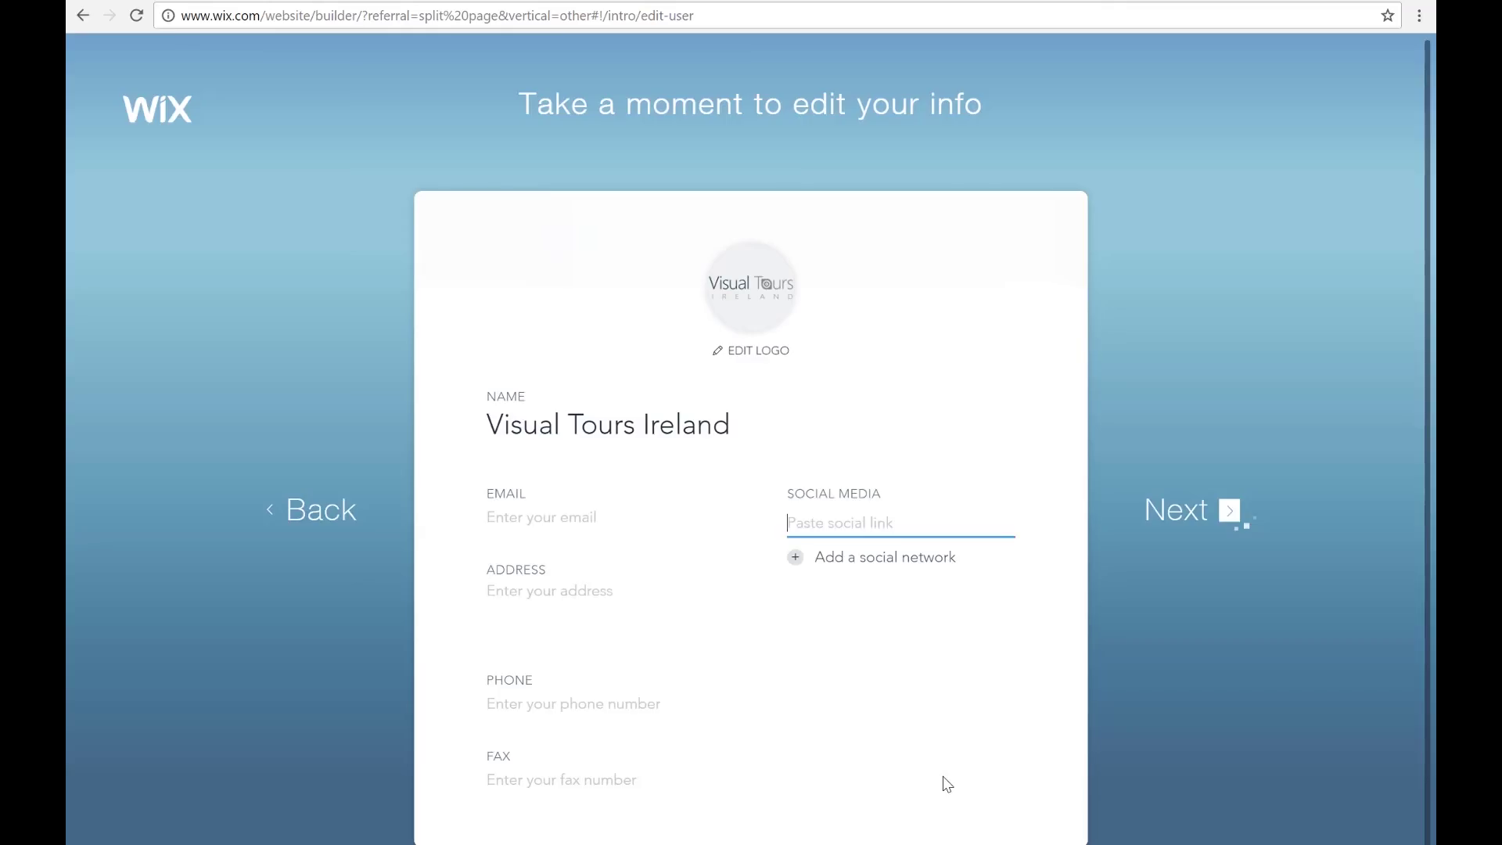
{"action": "key", "text": "ctrl+v"}
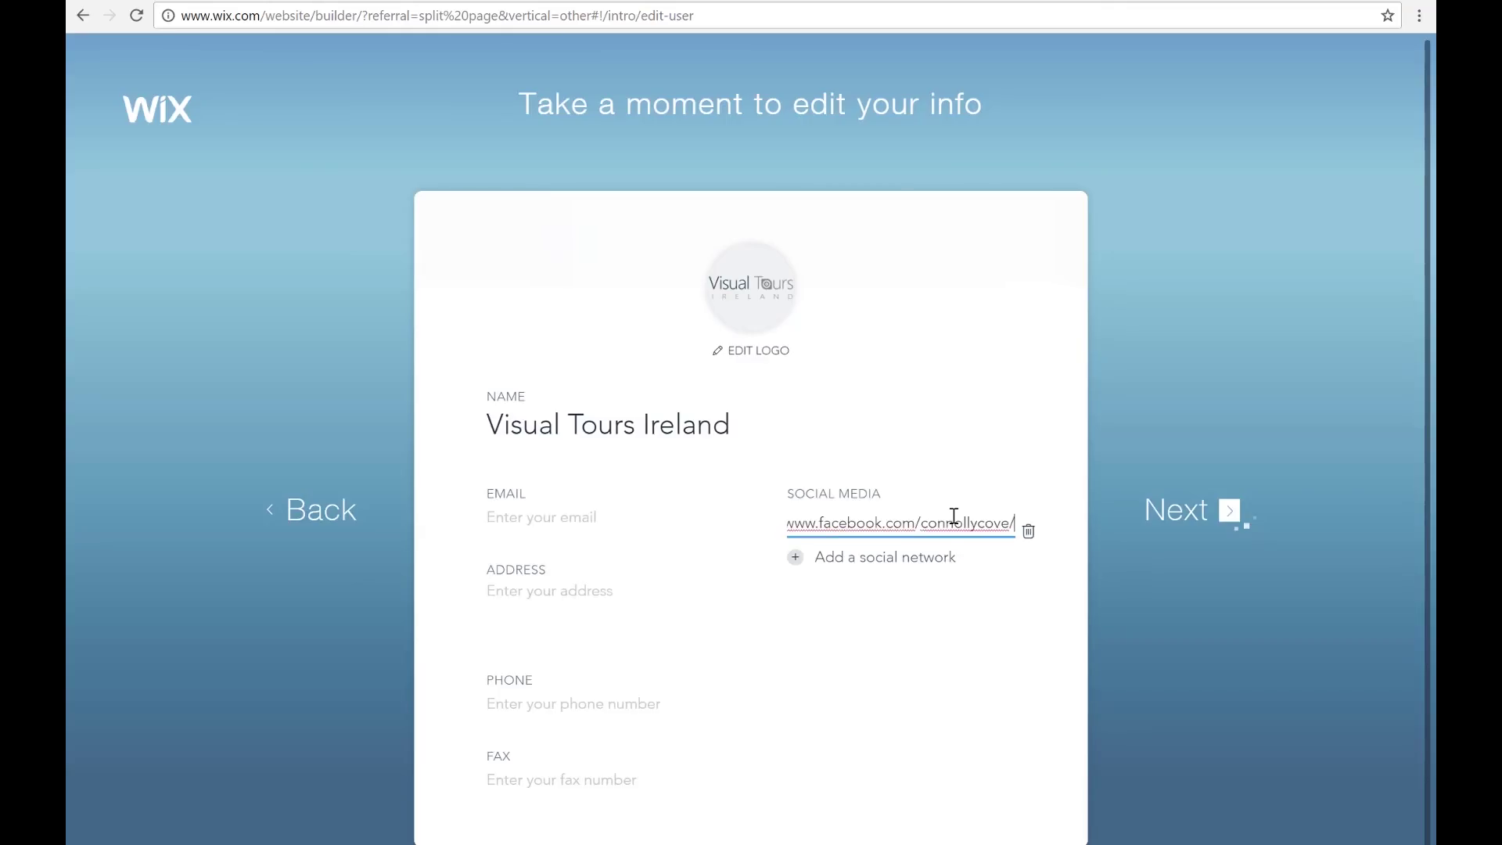
{"action": "left_click", "coordinate": [945, 562]}
{"action": "key", "text": "alt+Tab"}
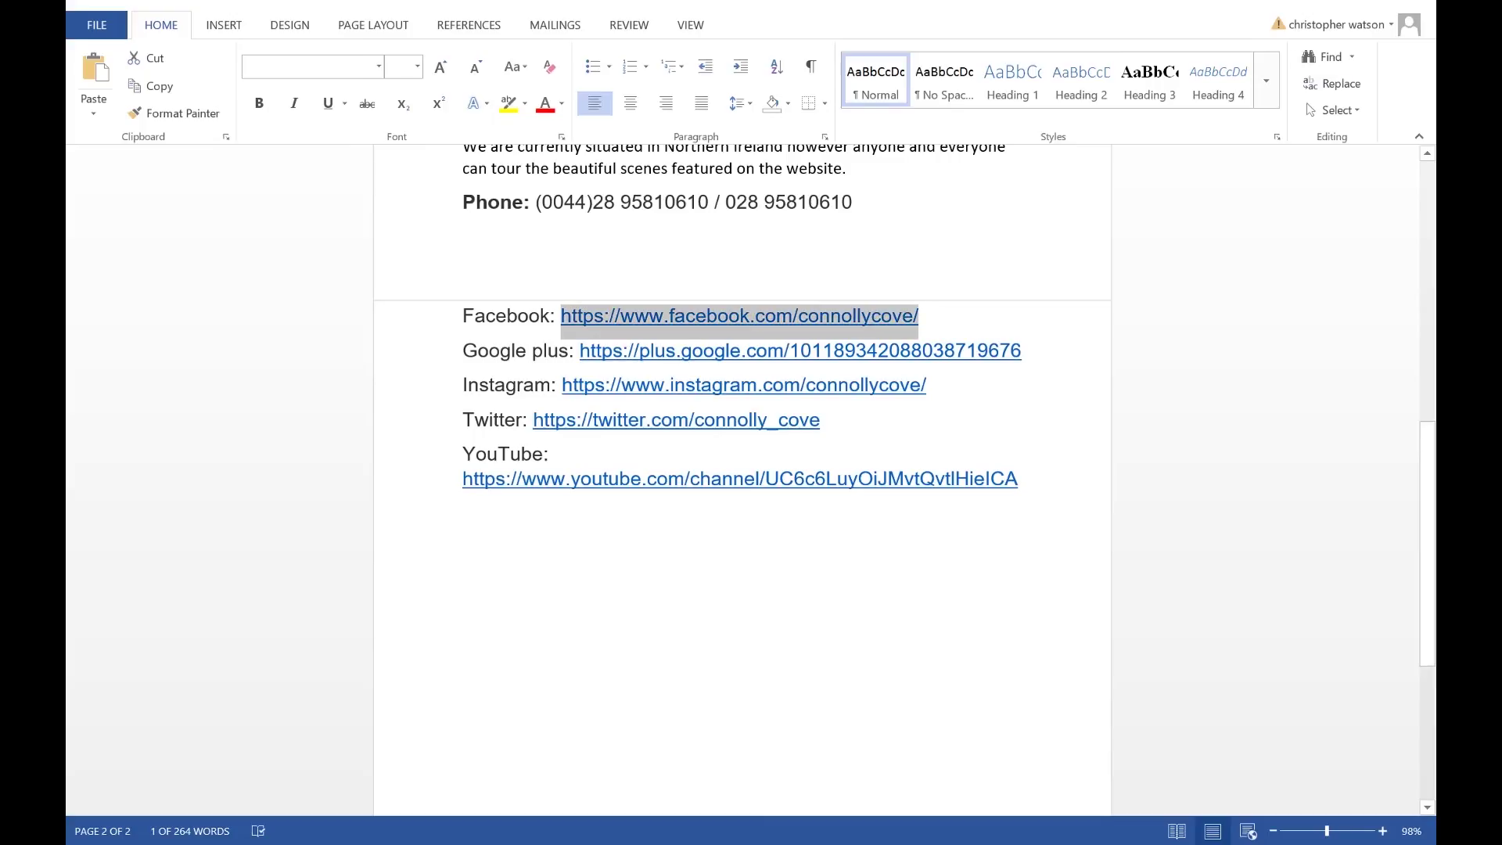
{"action": "left_click_drag", "start_coordinate": [530, 420], "coordinate": [670, 418]}
{"action": "left_click", "coordinate": [716, 420]}
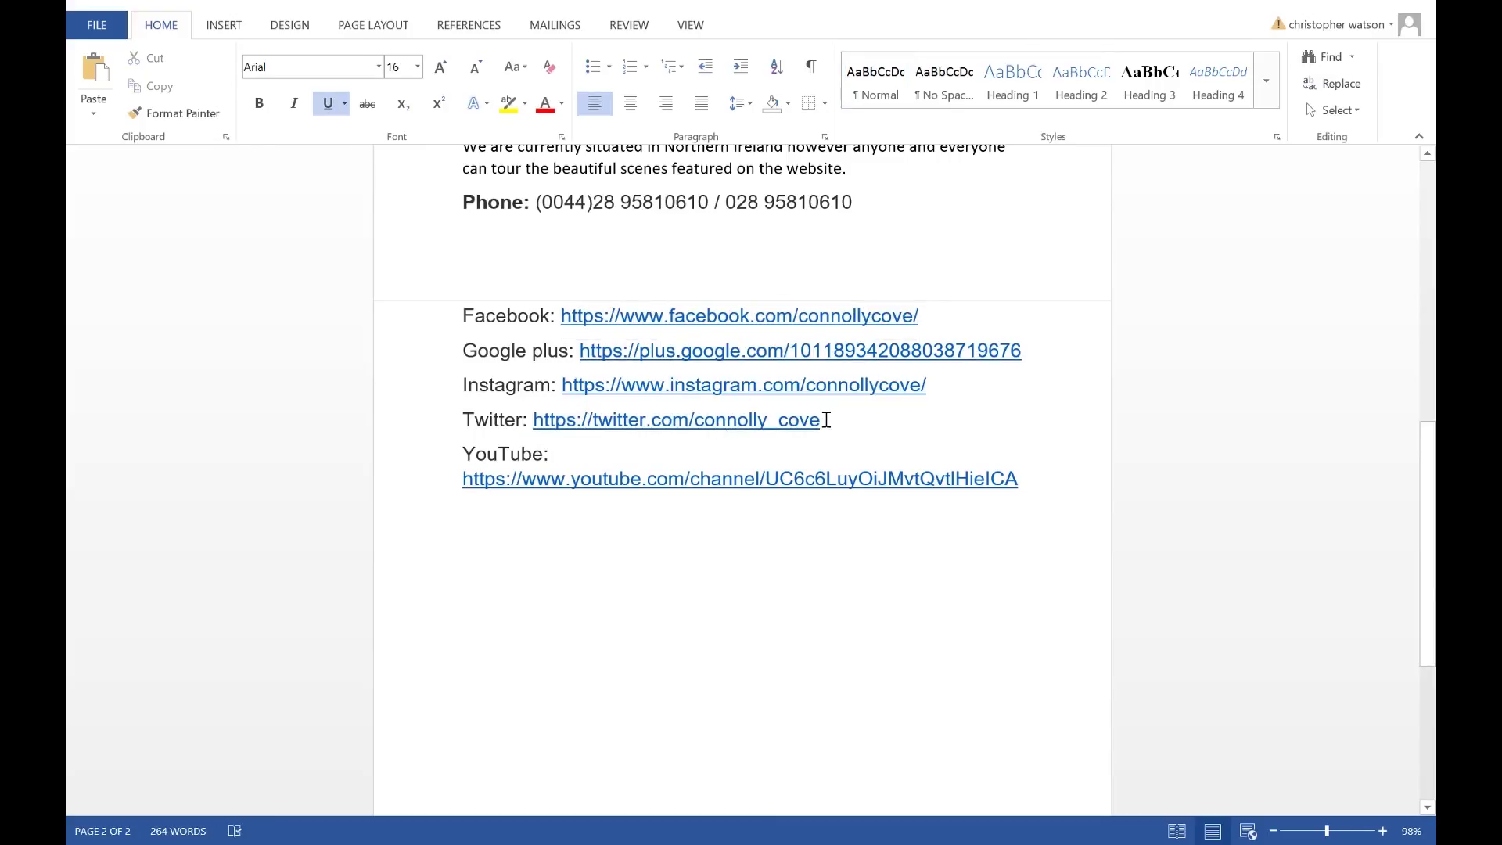
{"action": "left_click_drag", "start_coordinate": [827, 420], "coordinate": [538, 423]}
{"action": "key", "text": "ctrl+c"}
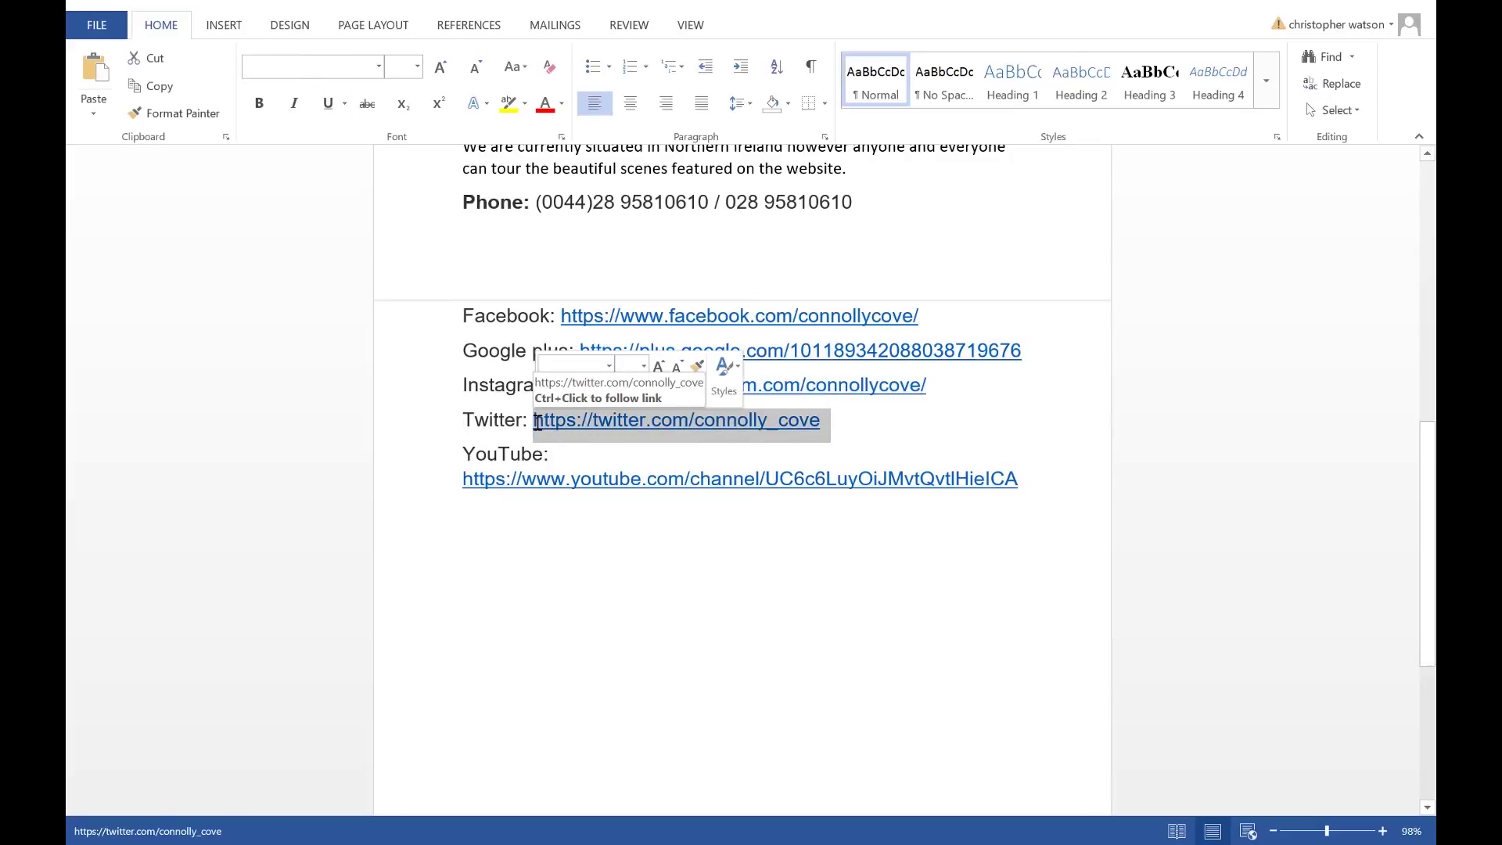
{"action": "mouse_move", "coordinate": [942, 660]}
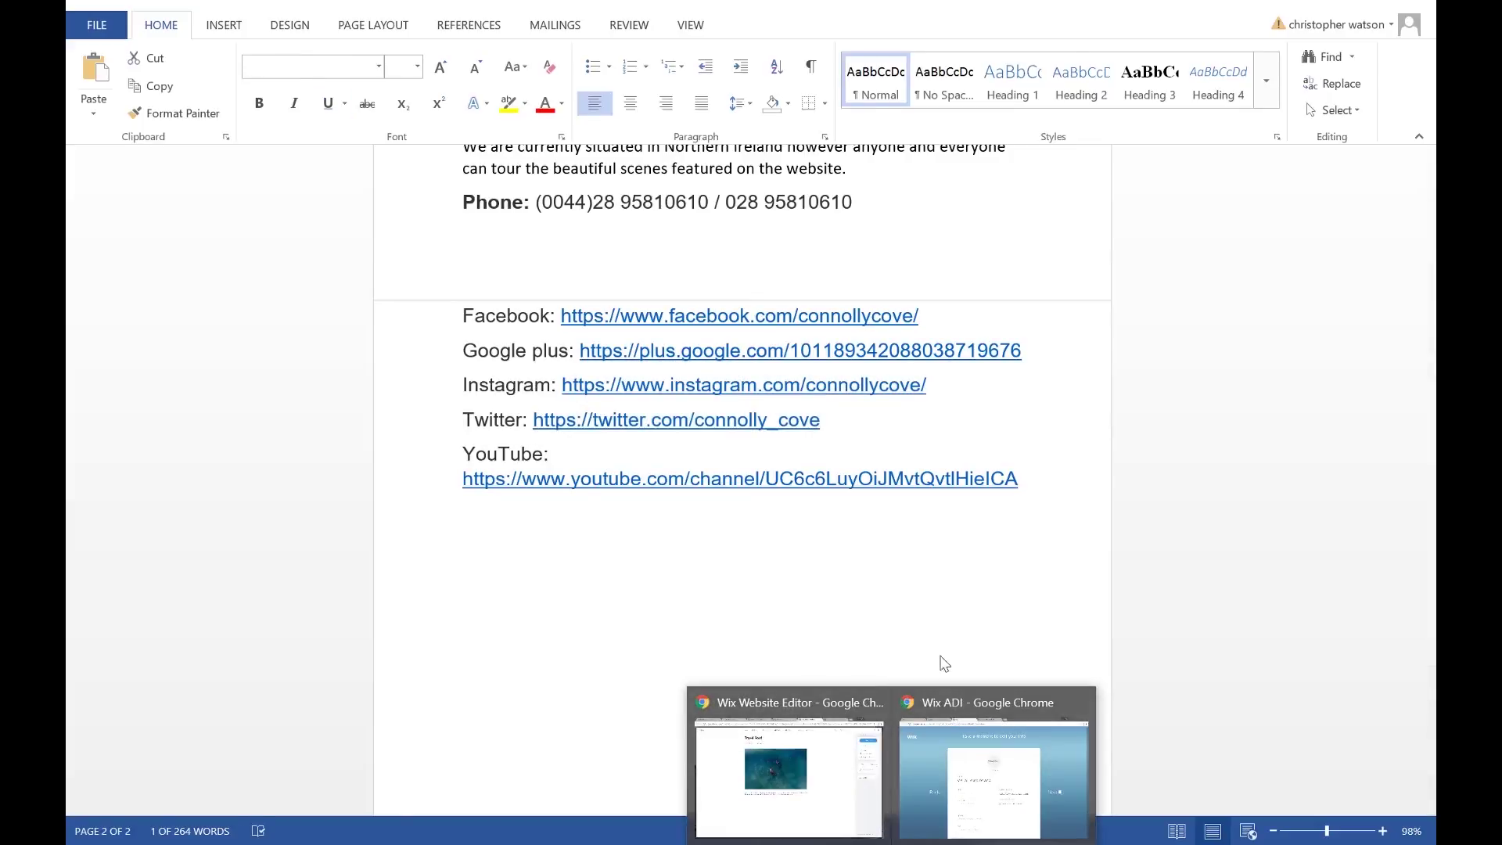
{"action": "left_click", "coordinate": [970, 762]}
{"action": "key", "text": "ctrl+v"}
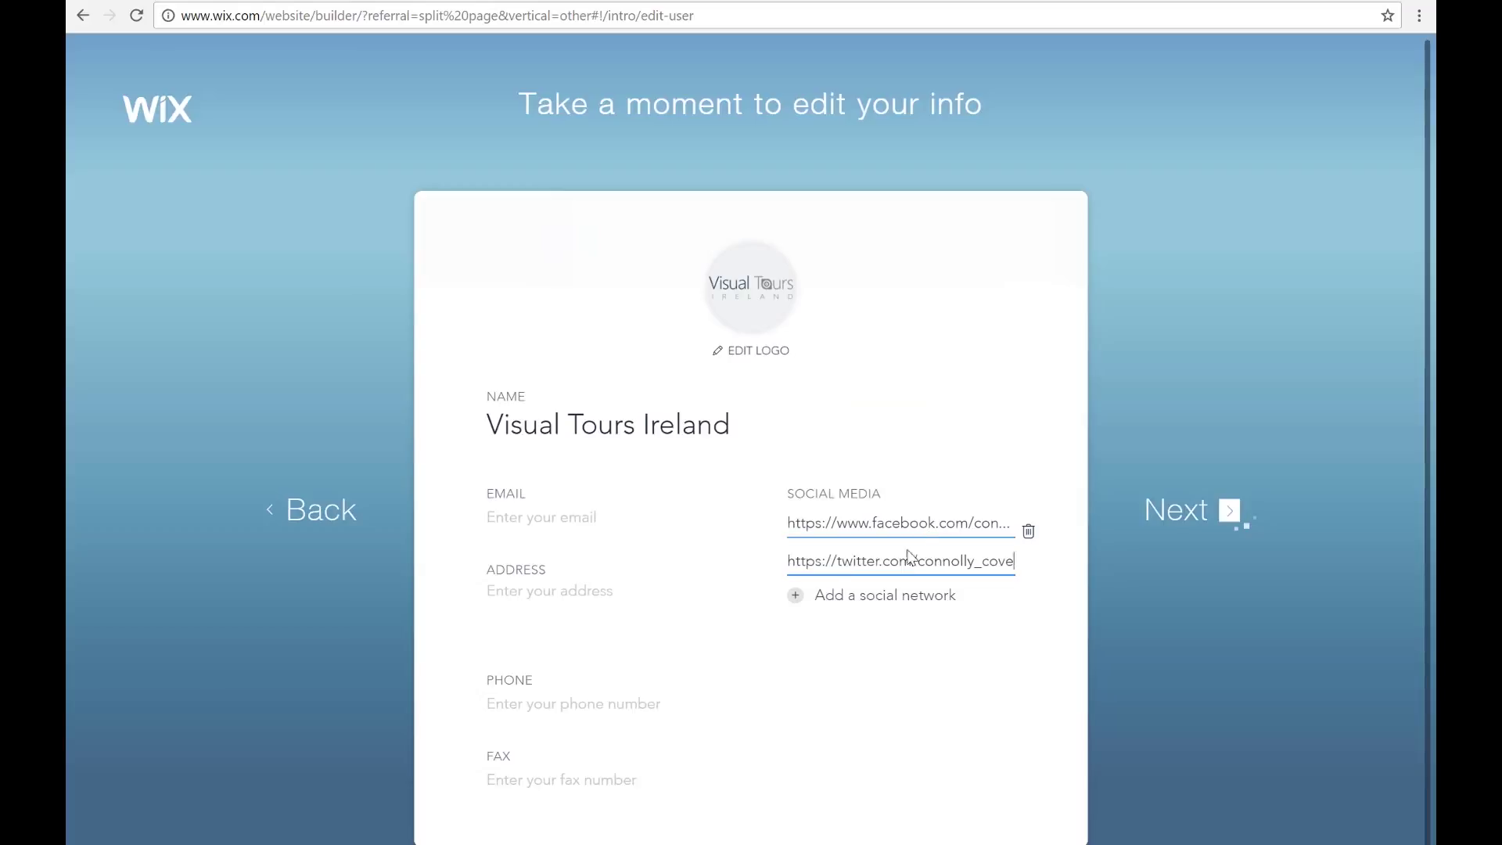
- Copy the YouTube channel address from the Word document, add it as the third social media link and continue
{"action": "left_click", "coordinate": [795, 594]}
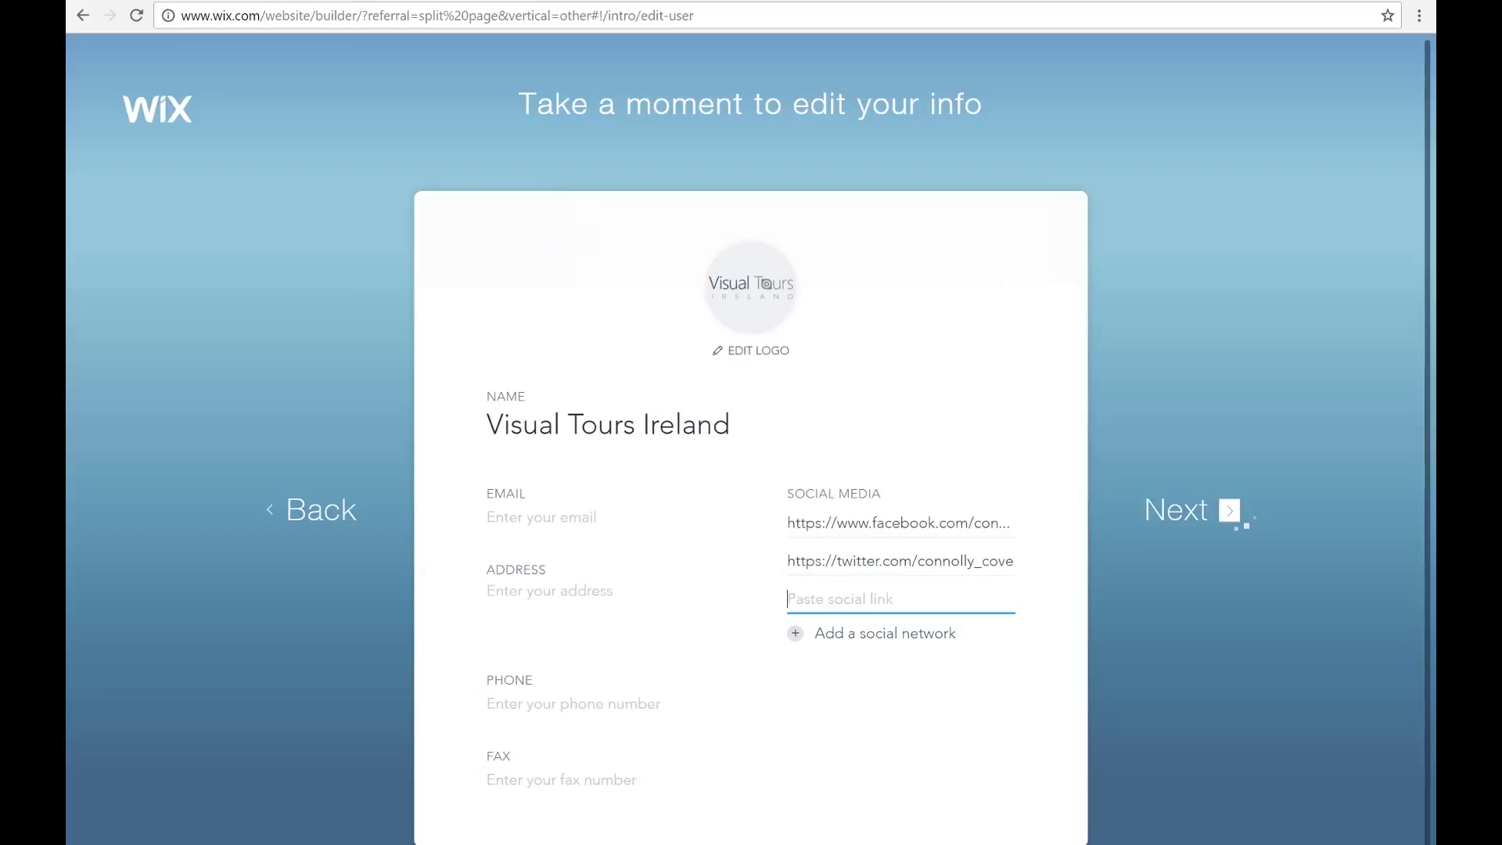
{"action": "left_click", "coordinate": [923, 763]}
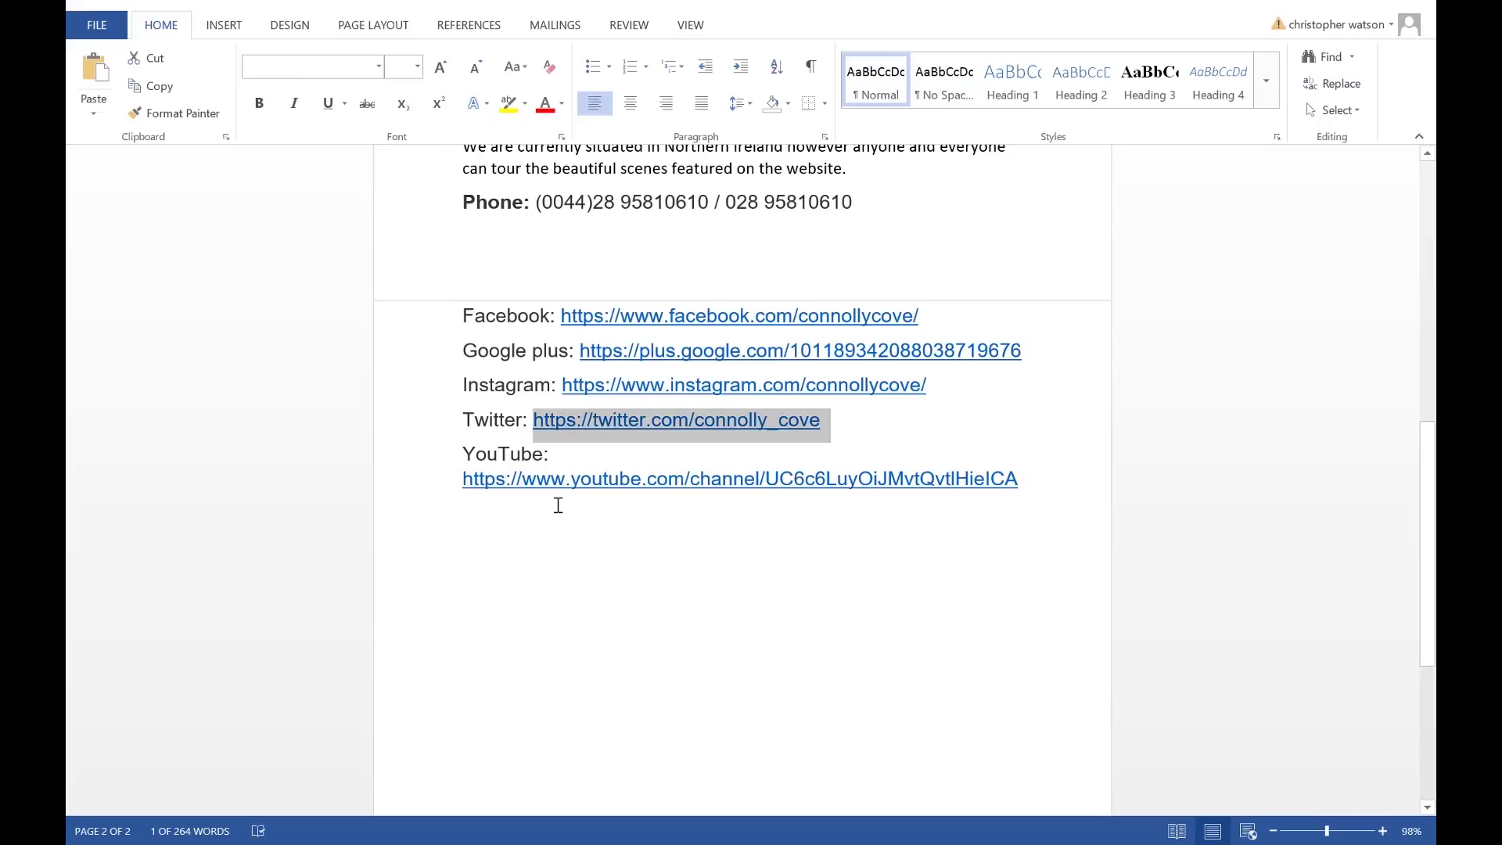
{"action": "left_click_drag", "start_coordinate": [465, 482], "coordinate": [1020, 488]}
{"action": "key", "text": "ctrl+c"}
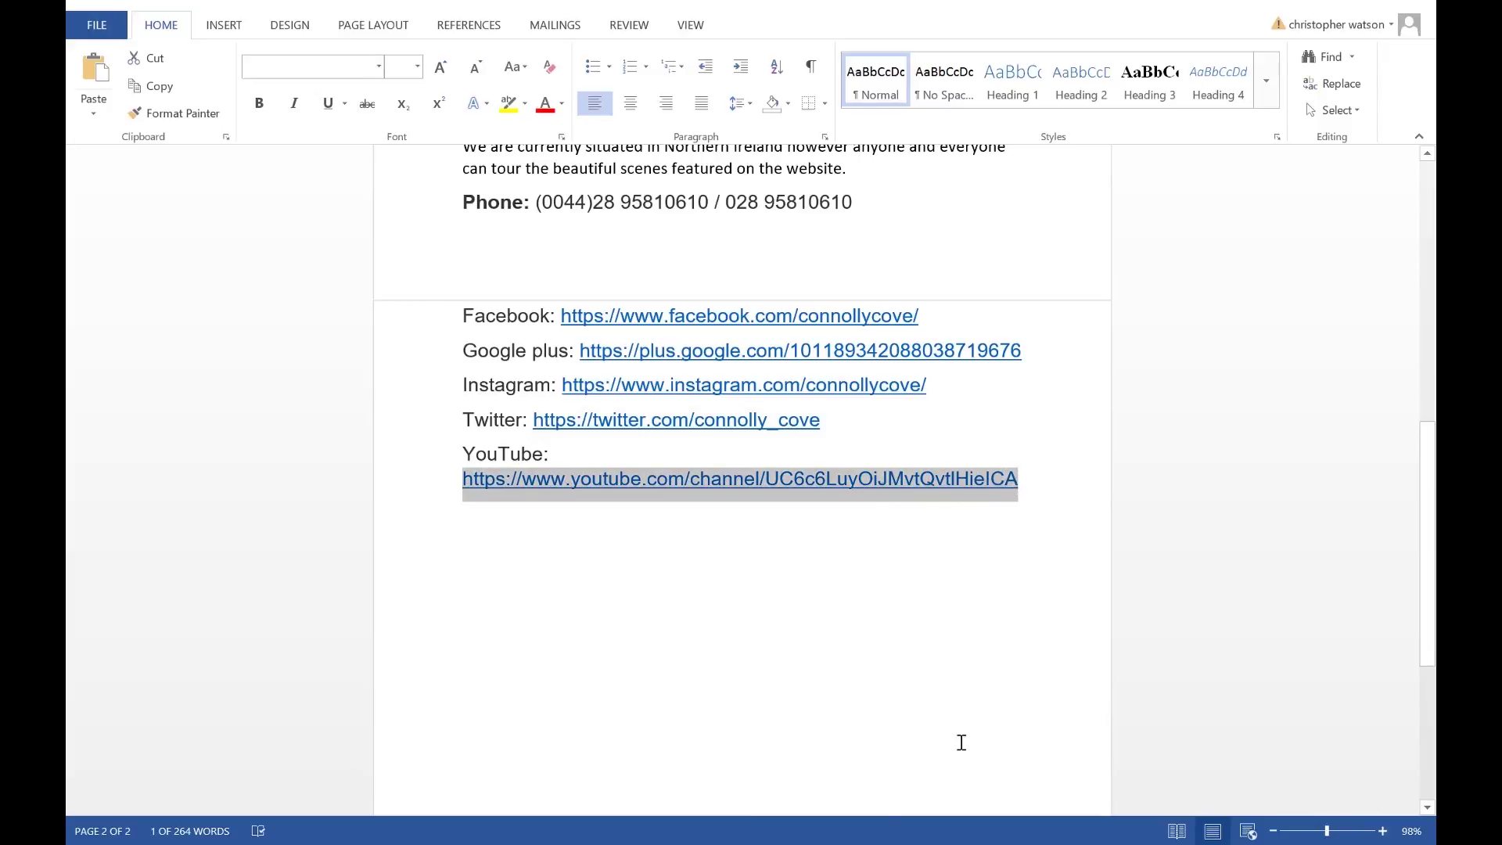
{"action": "mouse_move", "coordinate": [900, 841]}
{"action": "left_click", "coordinate": [958, 778]}
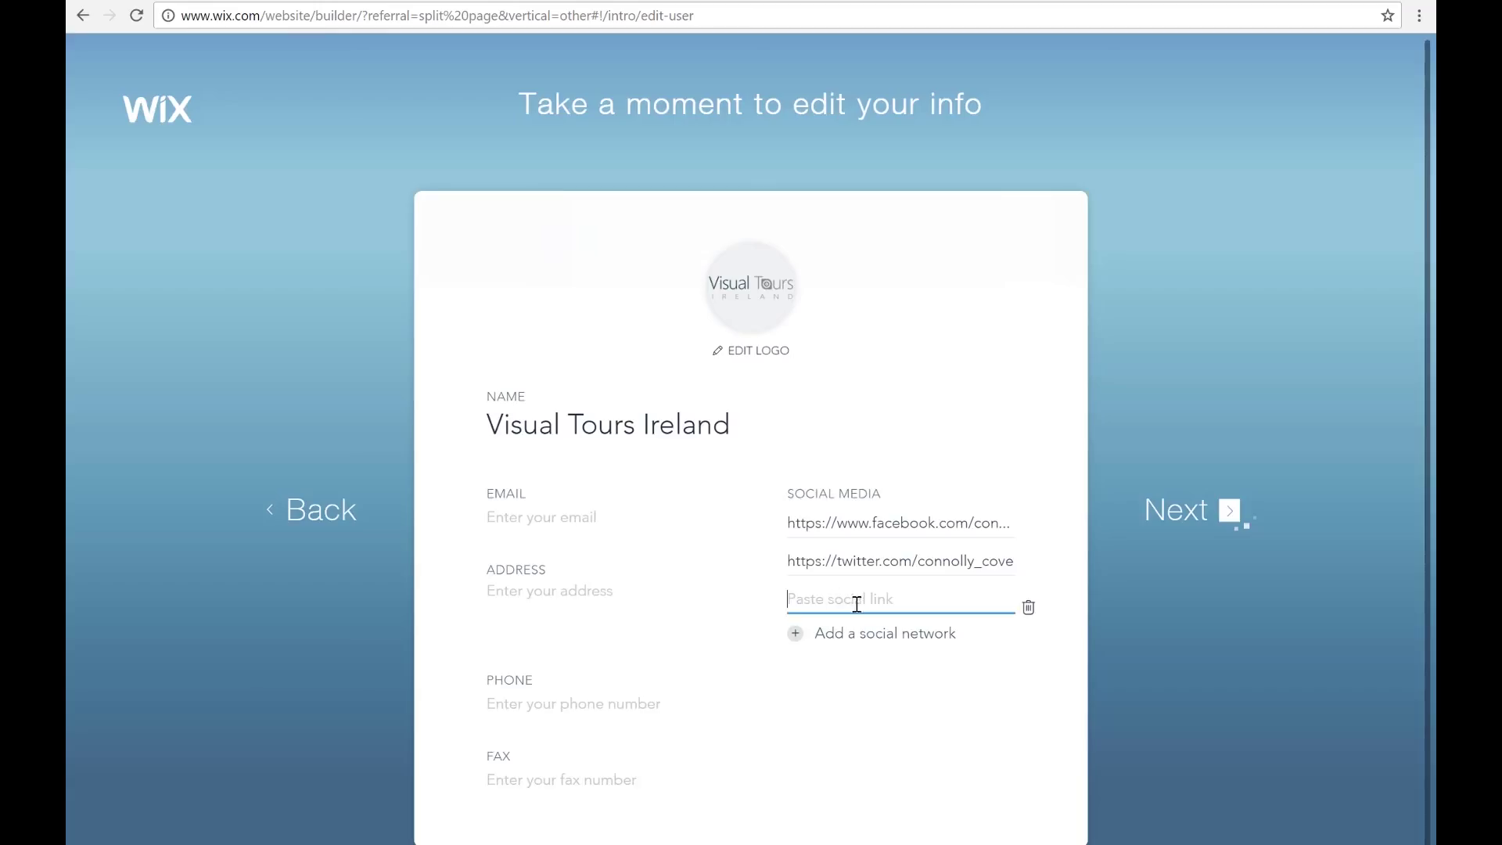
{"action": "key", "text": "ctrl+v"}
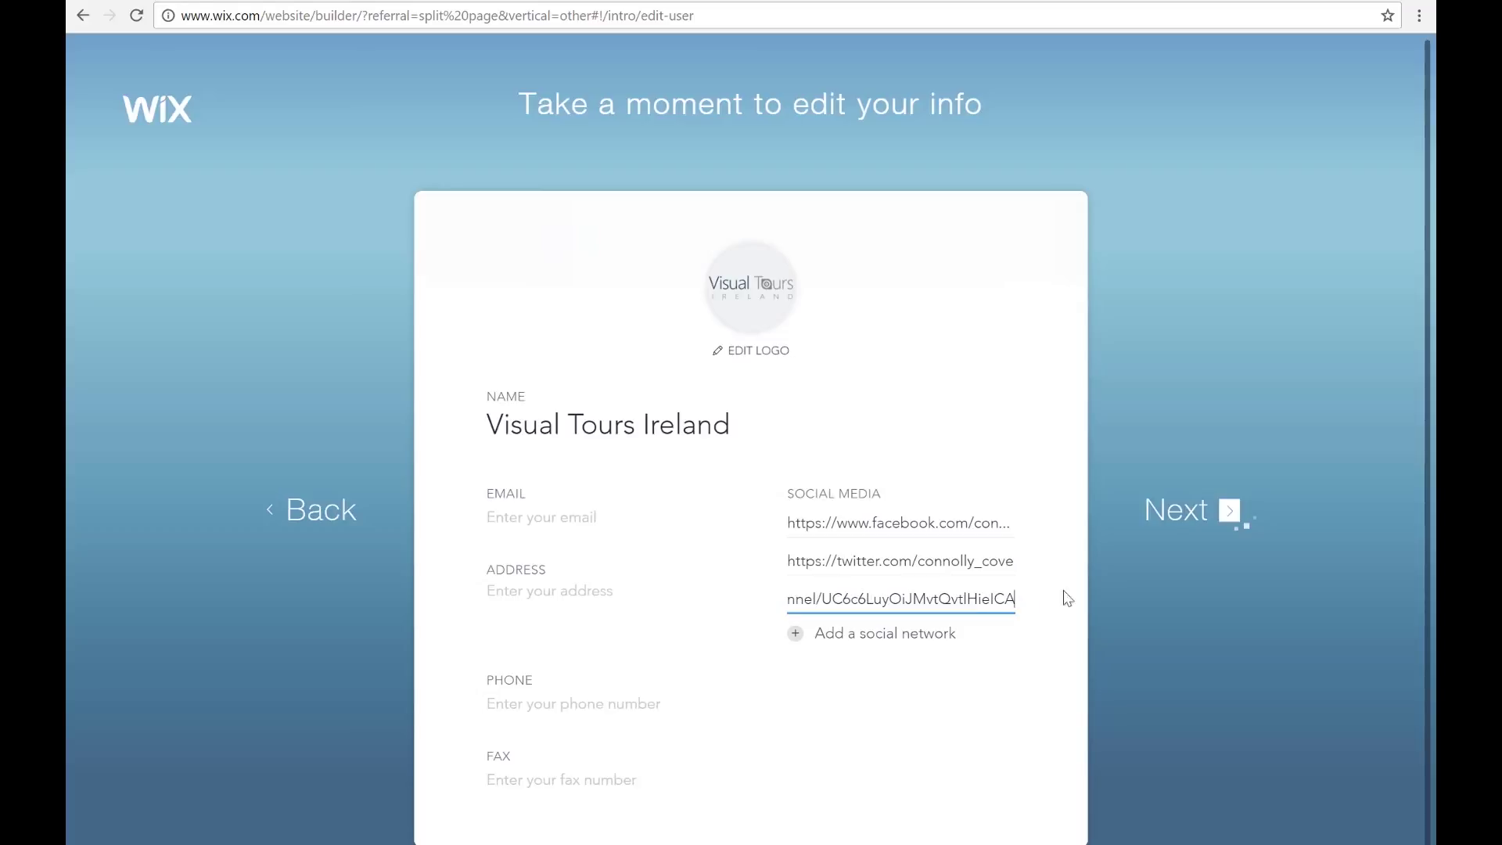
{"action": "left_click", "coordinate": [1180, 521]}
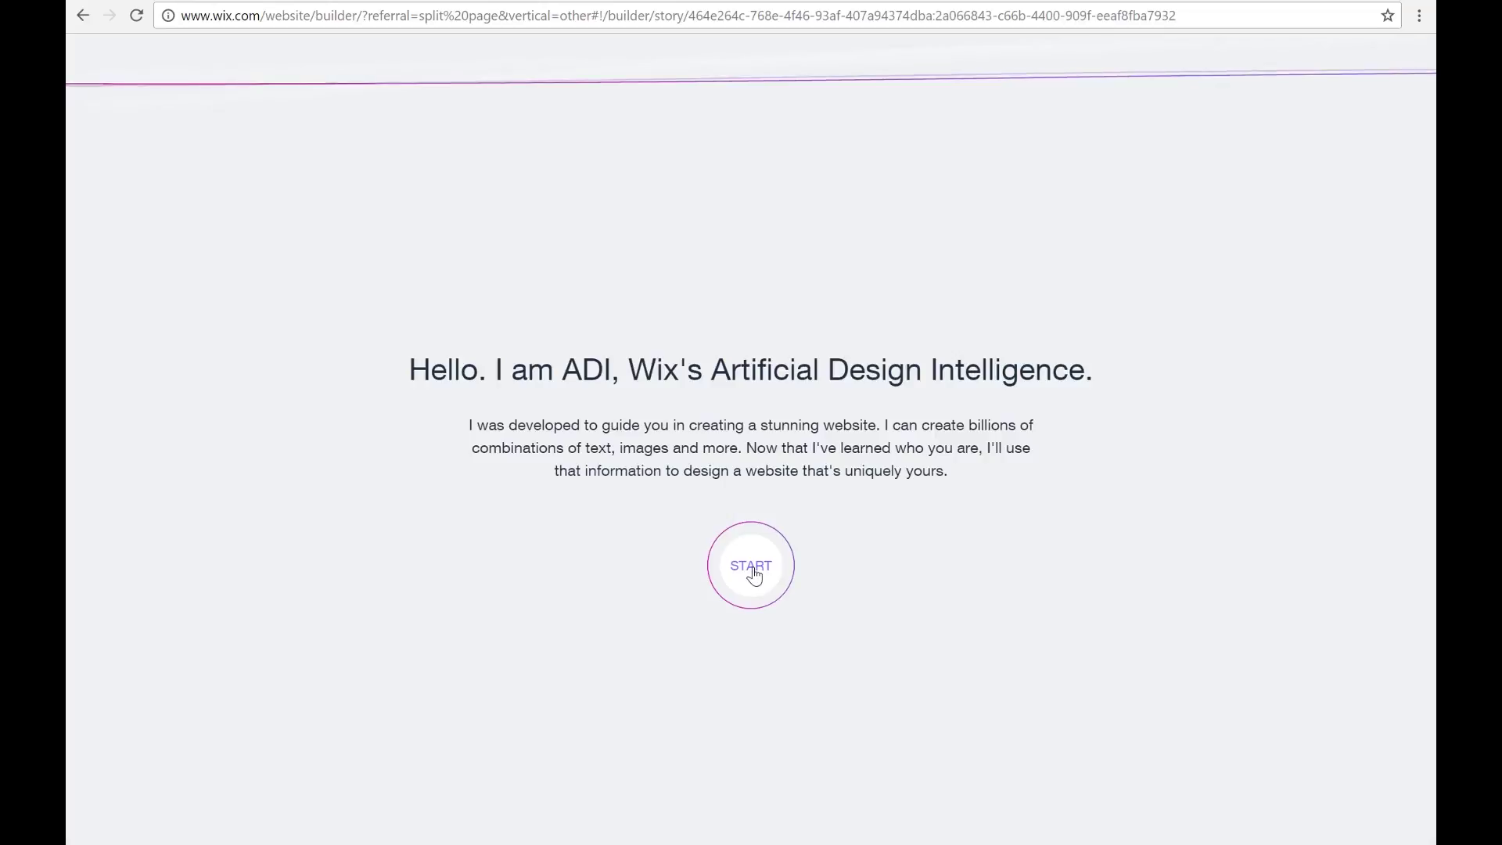
- Start ADI, choose the cream design with the diagonal black line and have the homepage created
{"action": "left_click", "coordinate": [753, 575]}
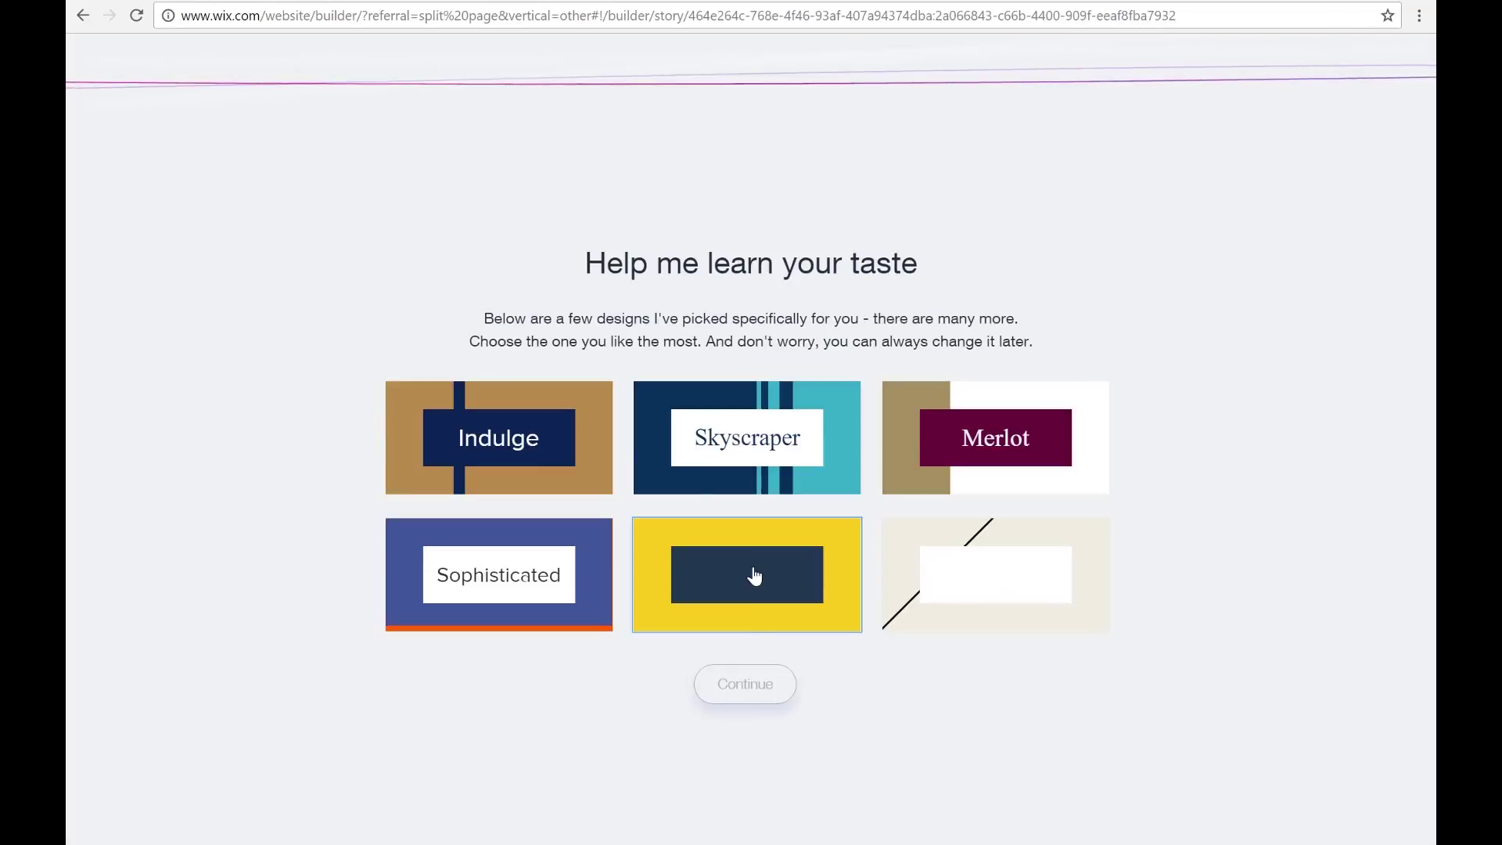
{"action": "left_click", "coordinate": [949, 585]}
{"action": "left_click", "coordinate": [759, 685]}
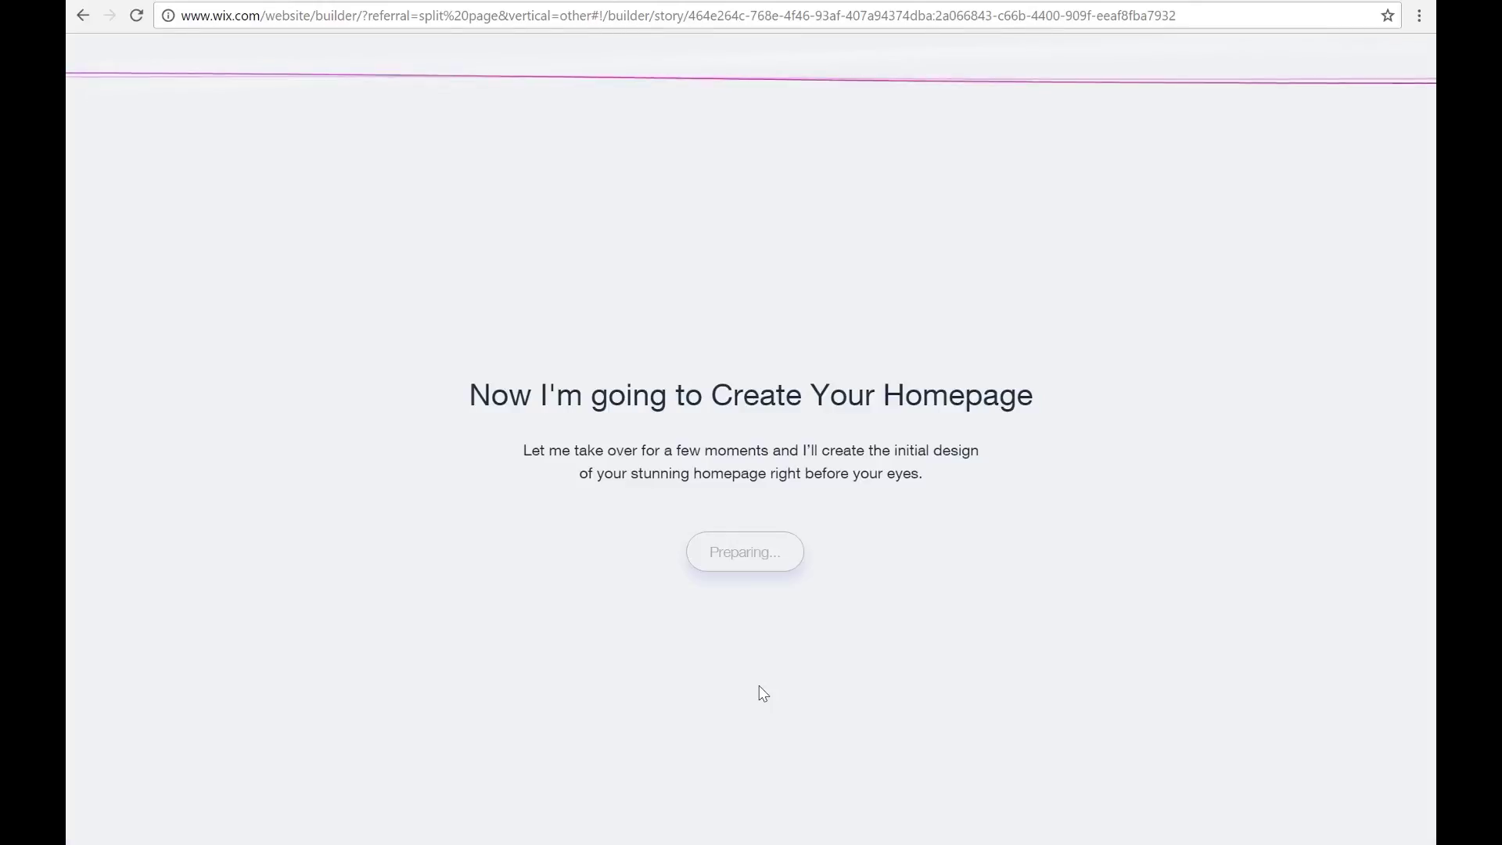
{"action": "left_click", "coordinate": [747, 555]}
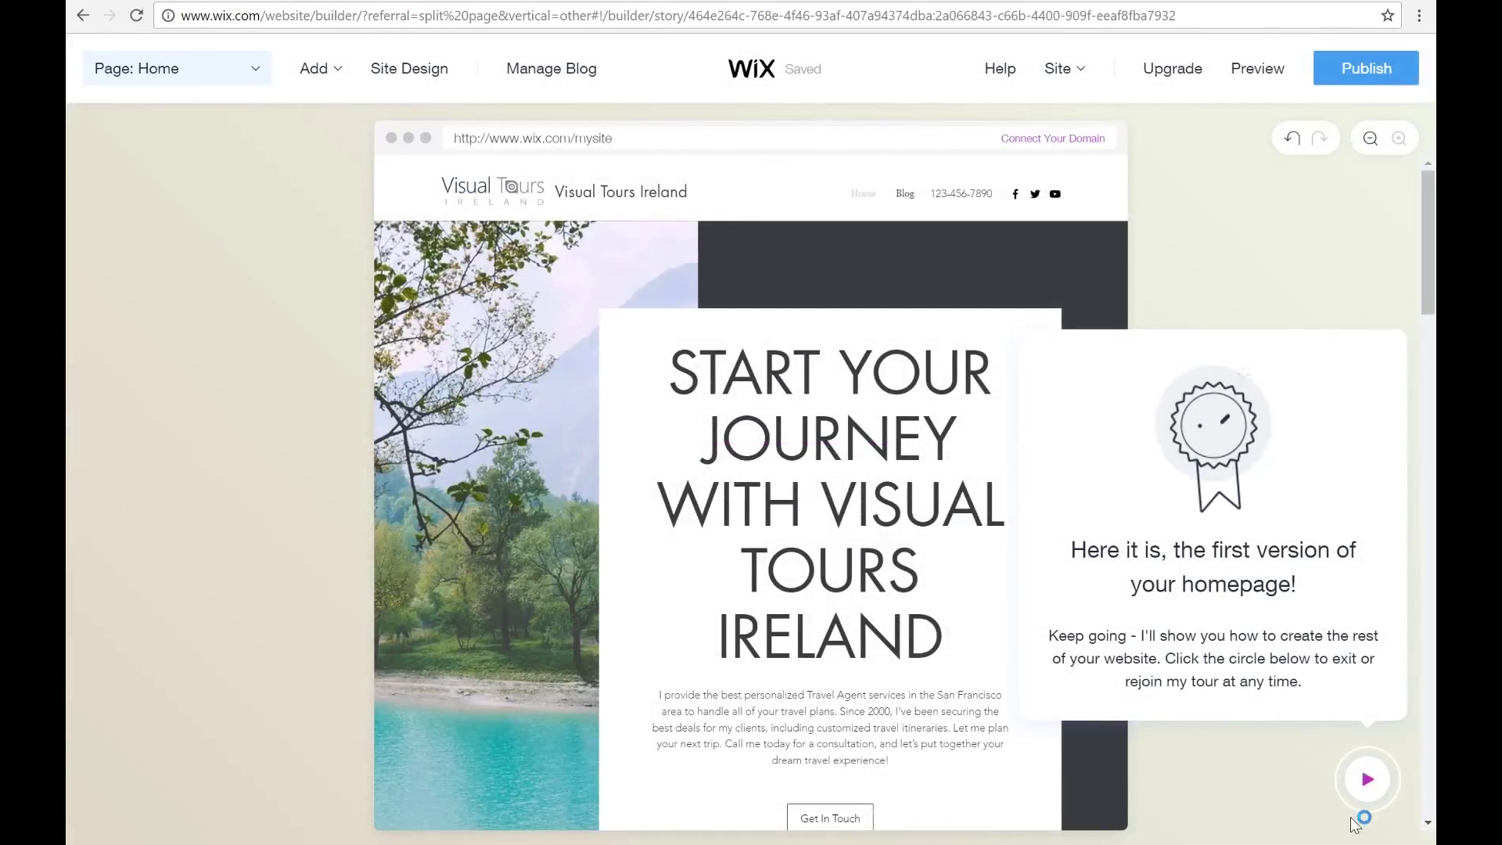
- Look over the generated homepage, follow the guided tour's Preview Your Site step and open the site preview
{"action": "scroll", "coordinate": [405, 302], "scroll_direction": "down", "scroll_amount": 15}
{"action": "left_click", "coordinate": [1369, 780]}
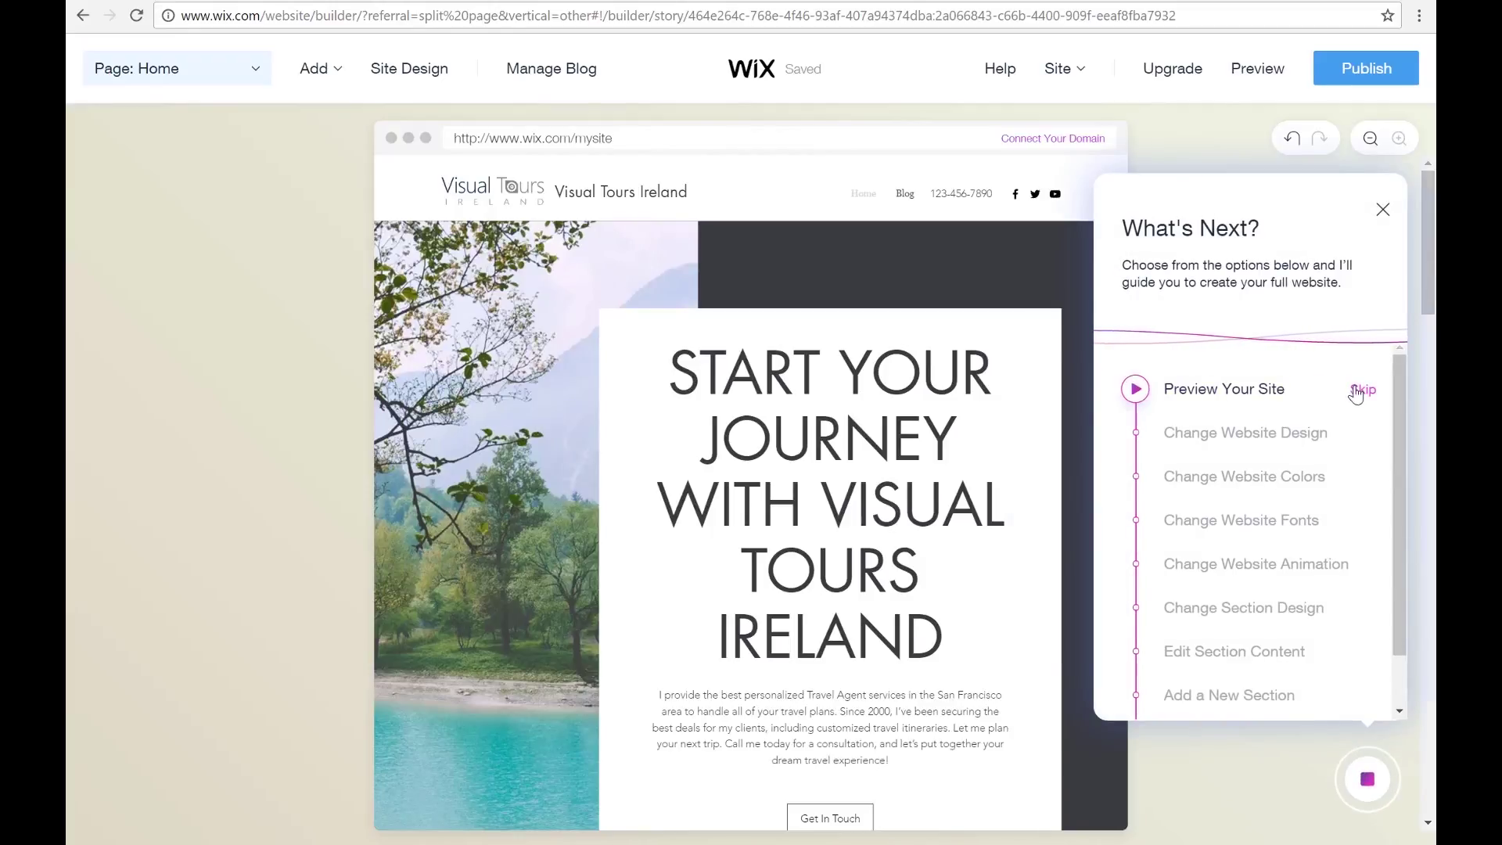
{"action": "left_click", "coordinate": [1136, 401]}
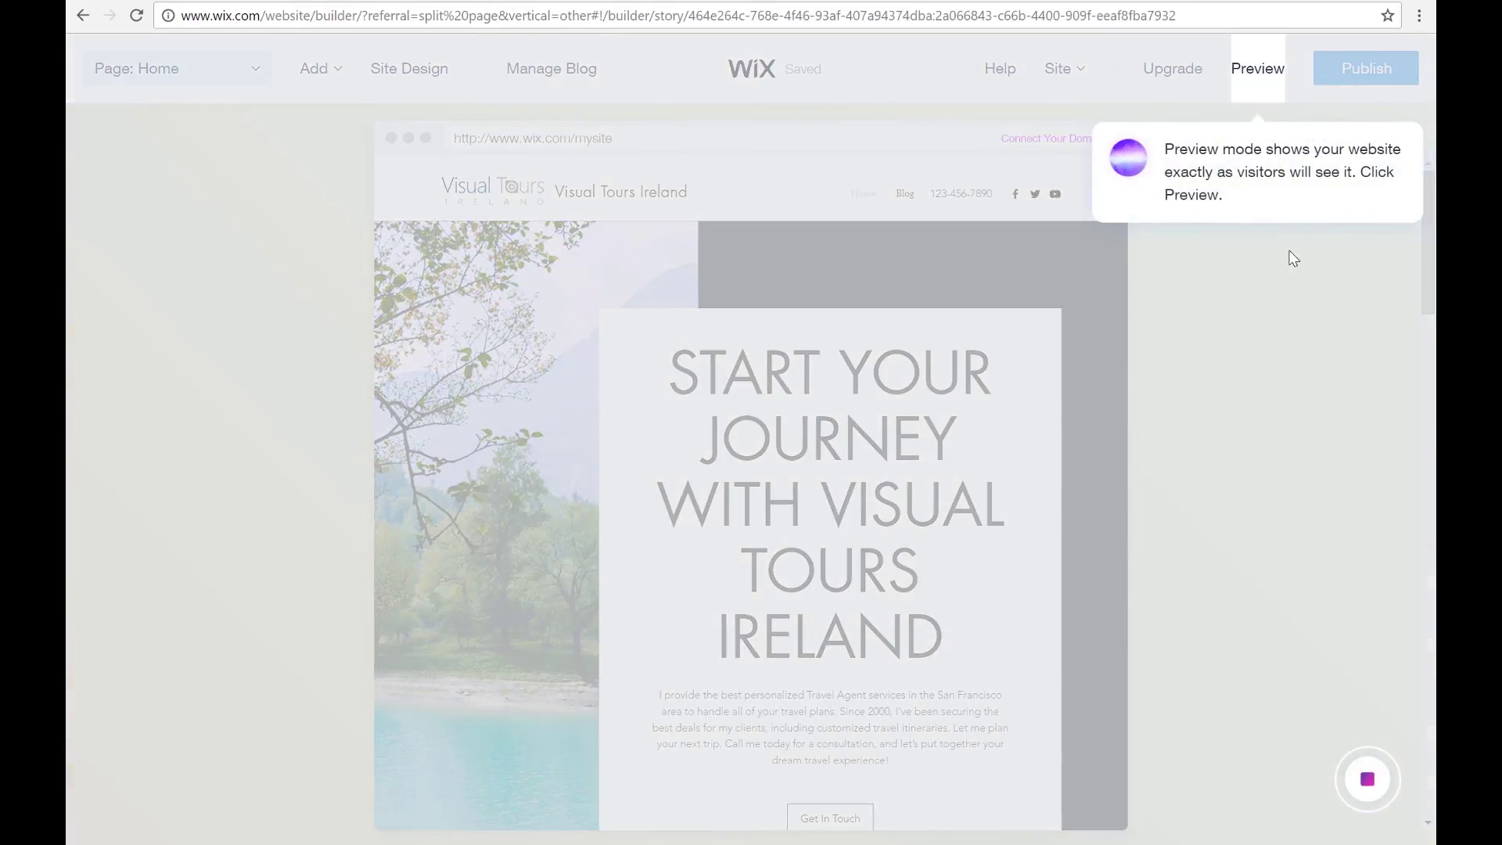
{"action": "left_click", "coordinate": [1266, 67]}
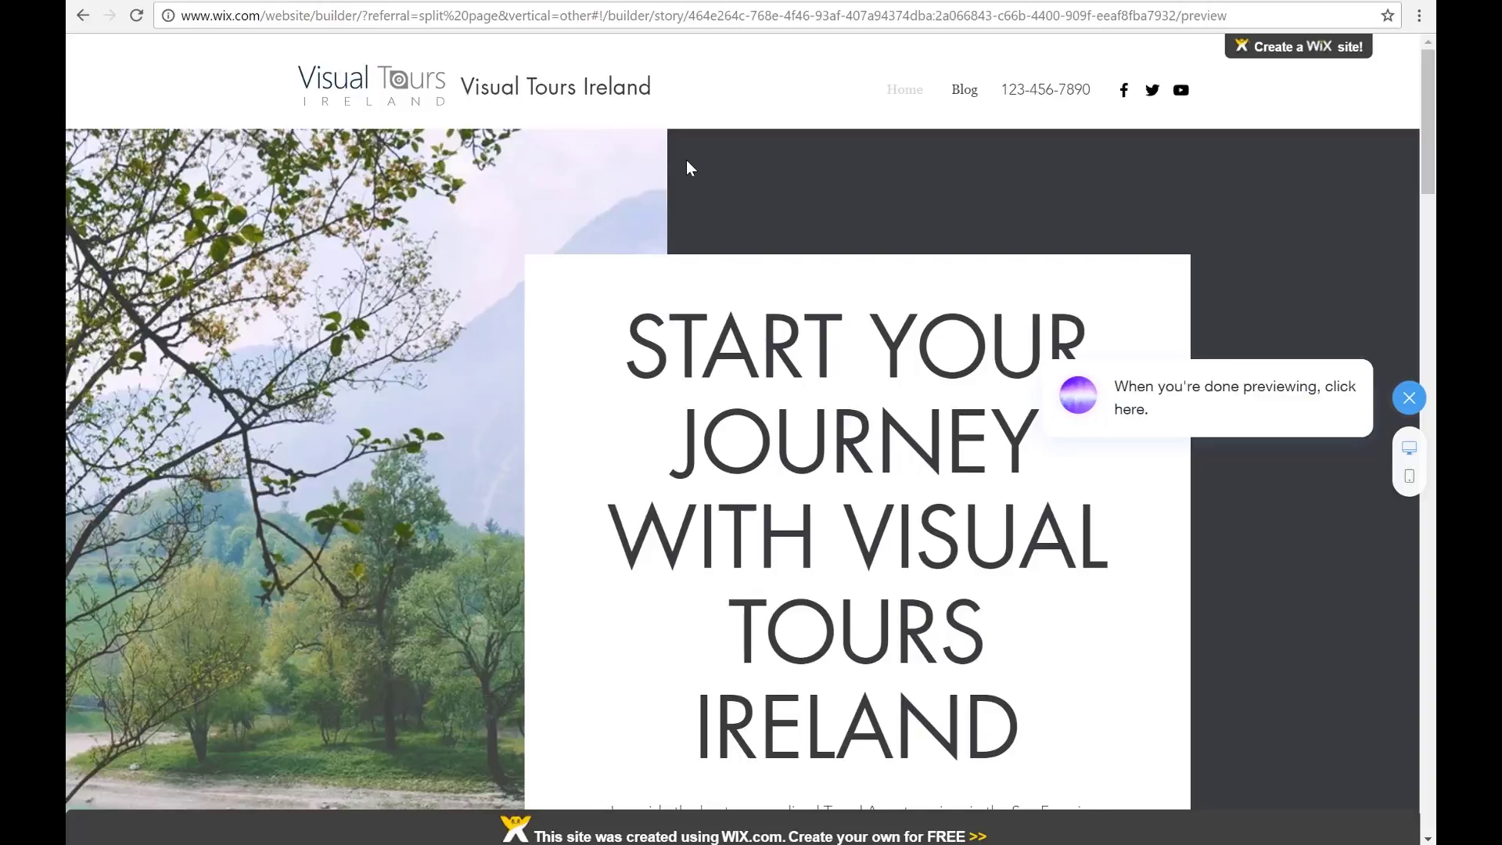
- Examine the previewed homepage's header, including the logo, site title, page menu, phone number and social icons
{"action": "scroll", "coordinate": [687, 160], "scroll_direction": "down", "scroll_amount": 2}
{"action": "scroll", "coordinate": [687, 160], "scroll_direction": "up", "scroll_amount": 2}
{"action": "left_click_drag", "start_coordinate": [657, 94], "coordinate": [462, 94]}
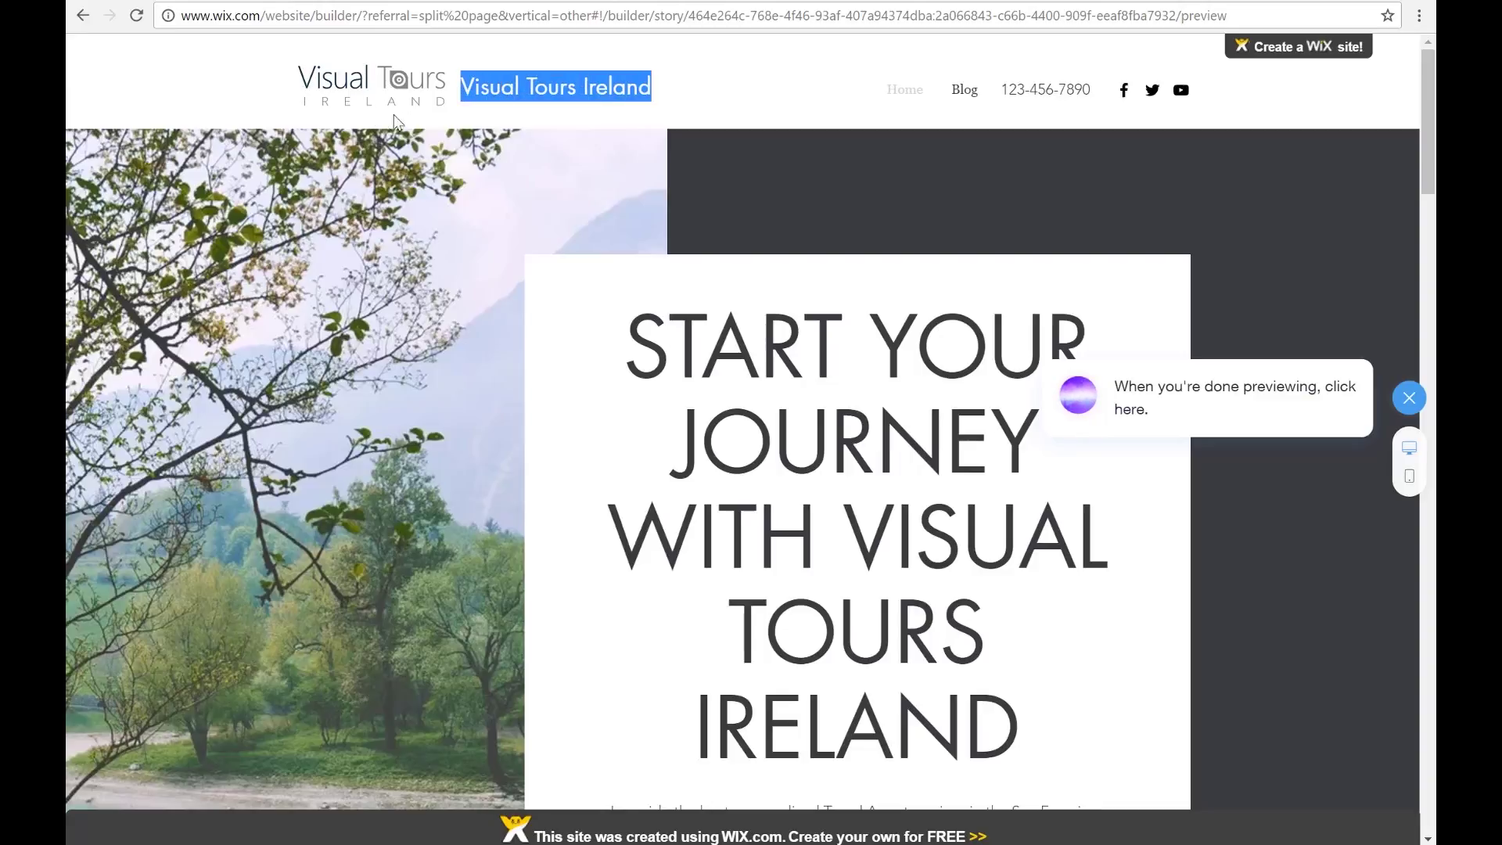
{"action": "left_click", "coordinate": [846, 107]}
{"action": "scroll", "coordinate": [841, 228], "scroll_direction": "down", "scroll_amount": 1}
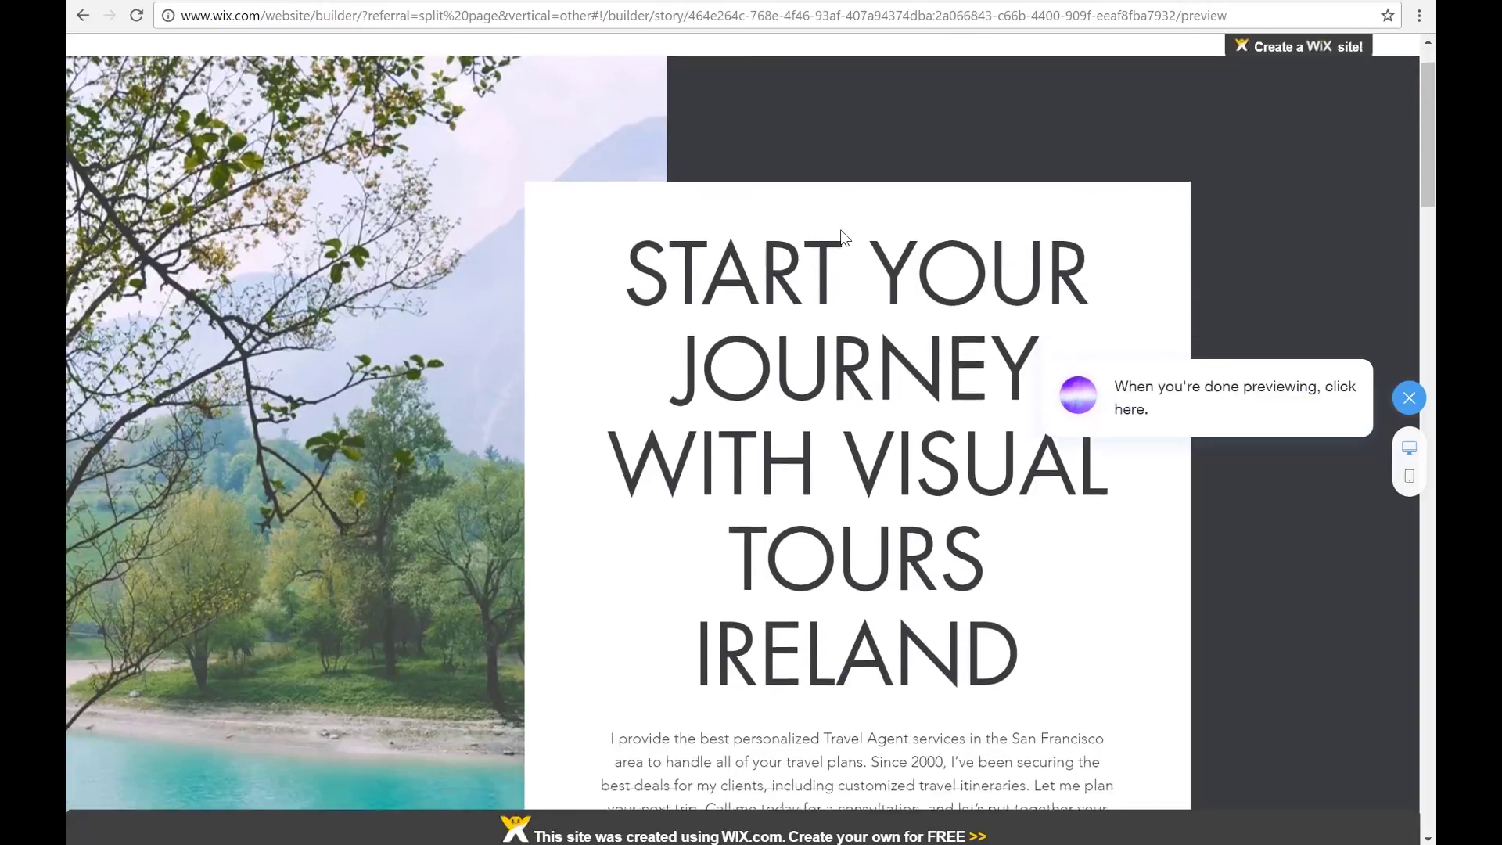
{"action": "scroll", "coordinate": [841, 228], "scroll_direction": "up", "scroll_amount": 1}
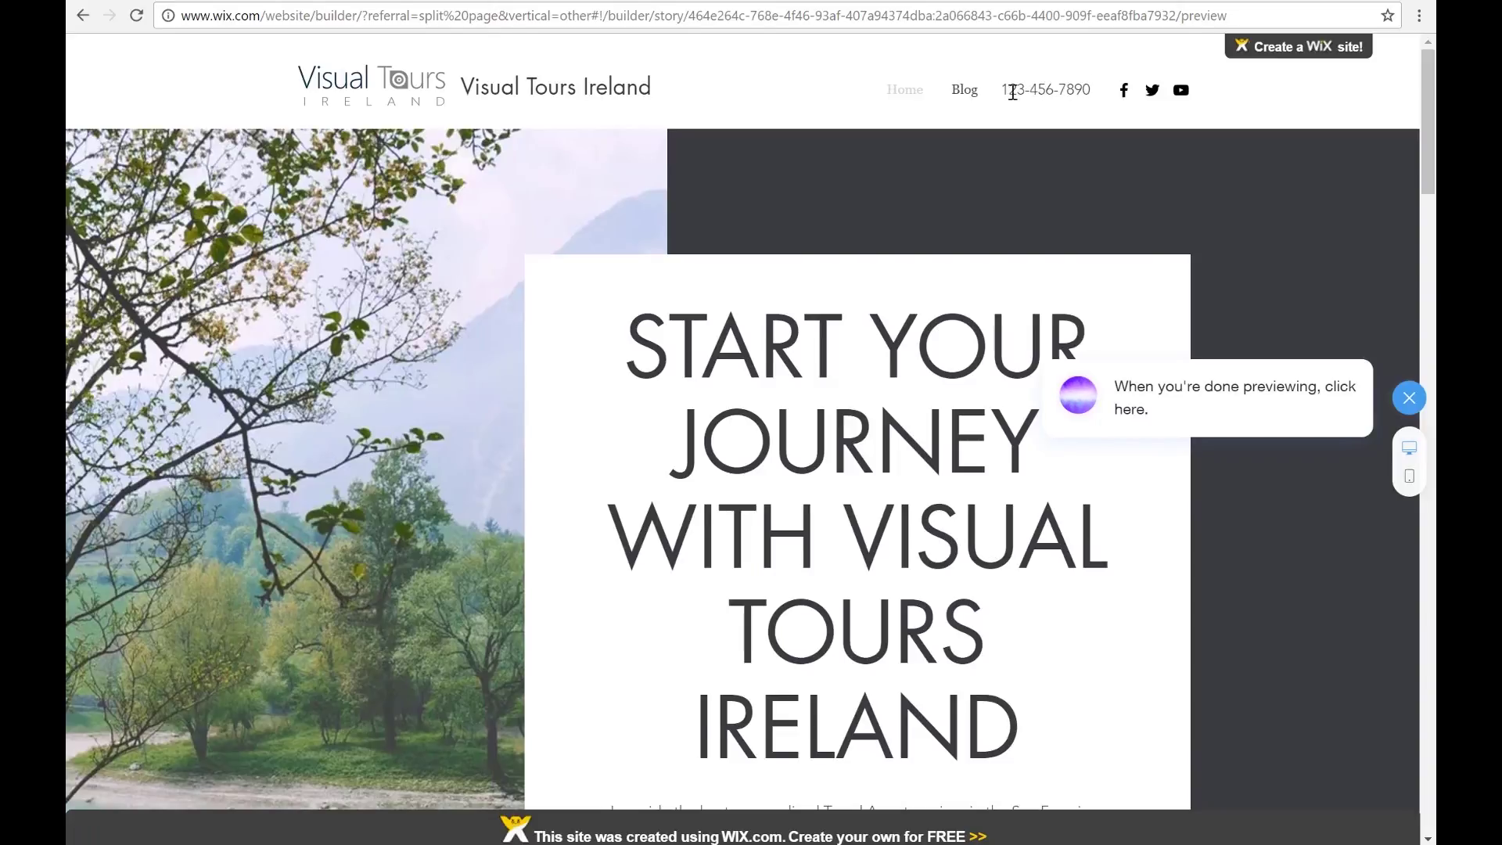
{"action": "left_click_drag", "start_coordinate": [1090, 84], "coordinate": [1060, 98]}
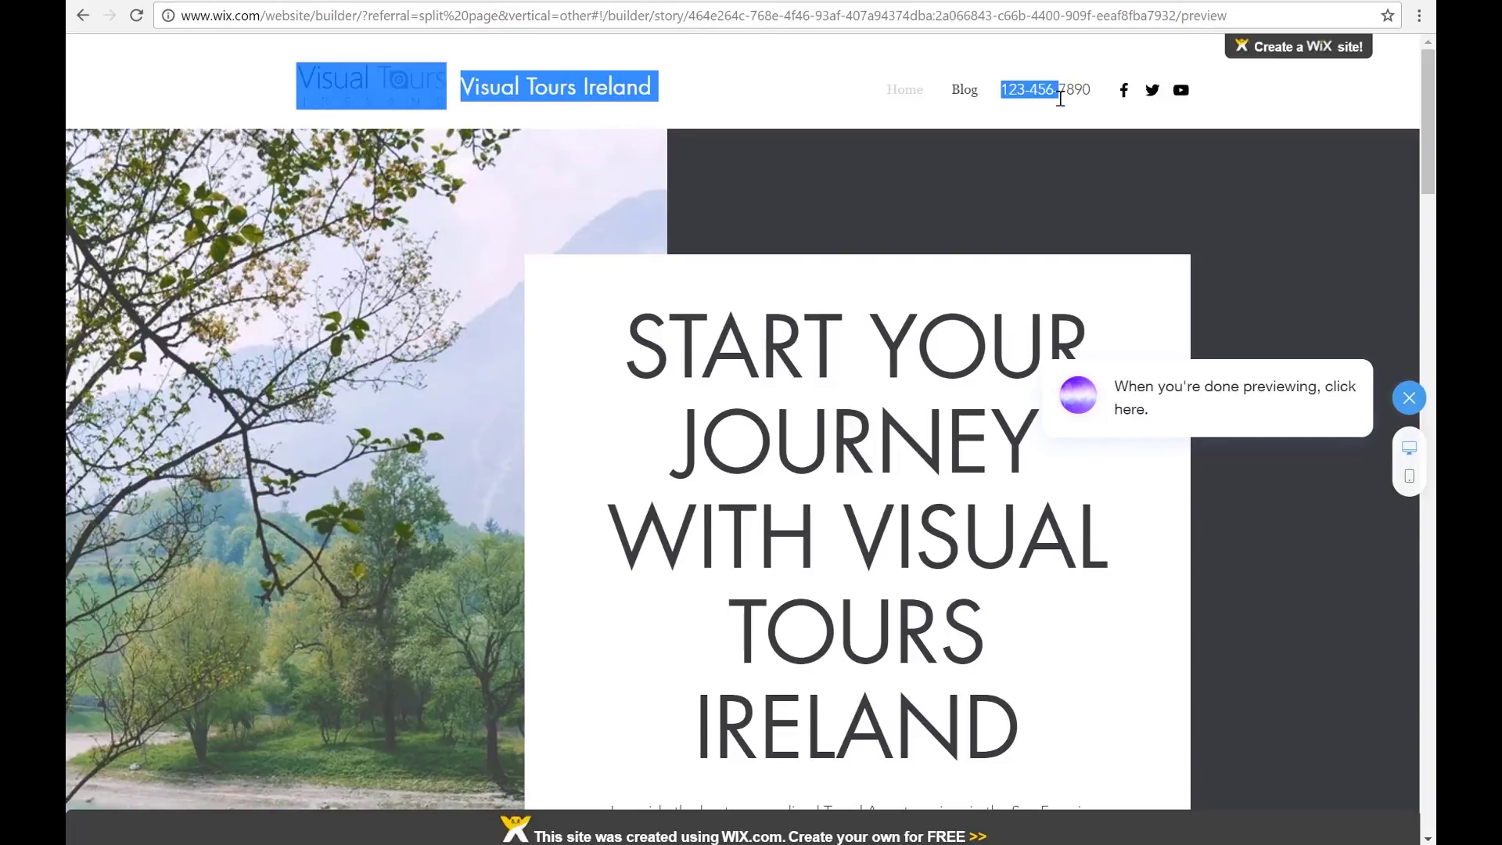
{"action": "right_click", "coordinate": [1061, 100]}
{"action": "left_click", "coordinate": [1001, 163]}
{"action": "right_click", "coordinate": [1000, 163]}
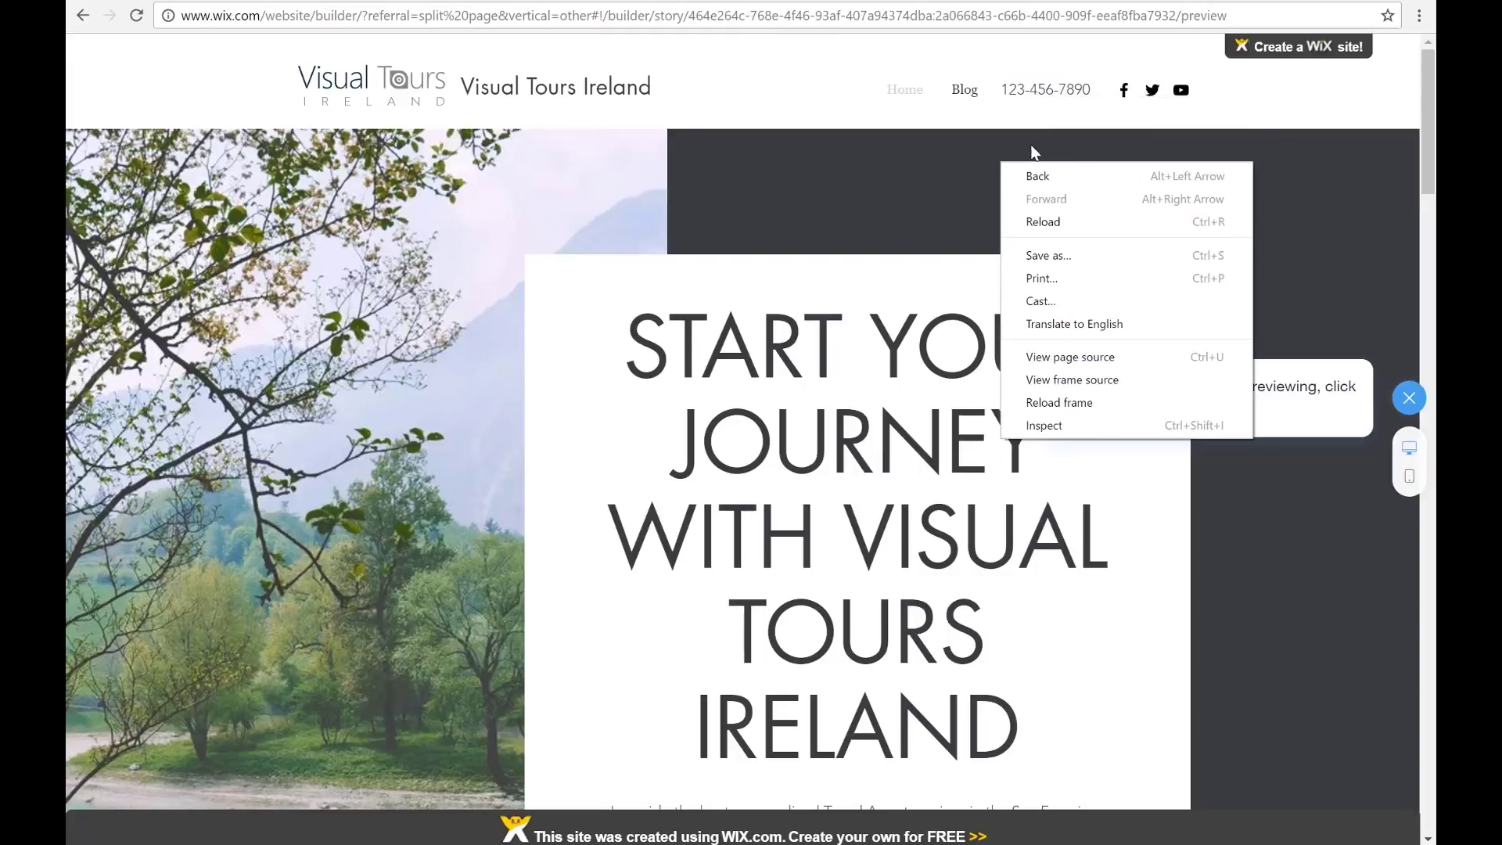
{"action": "left_click", "coordinate": [943, 160]}
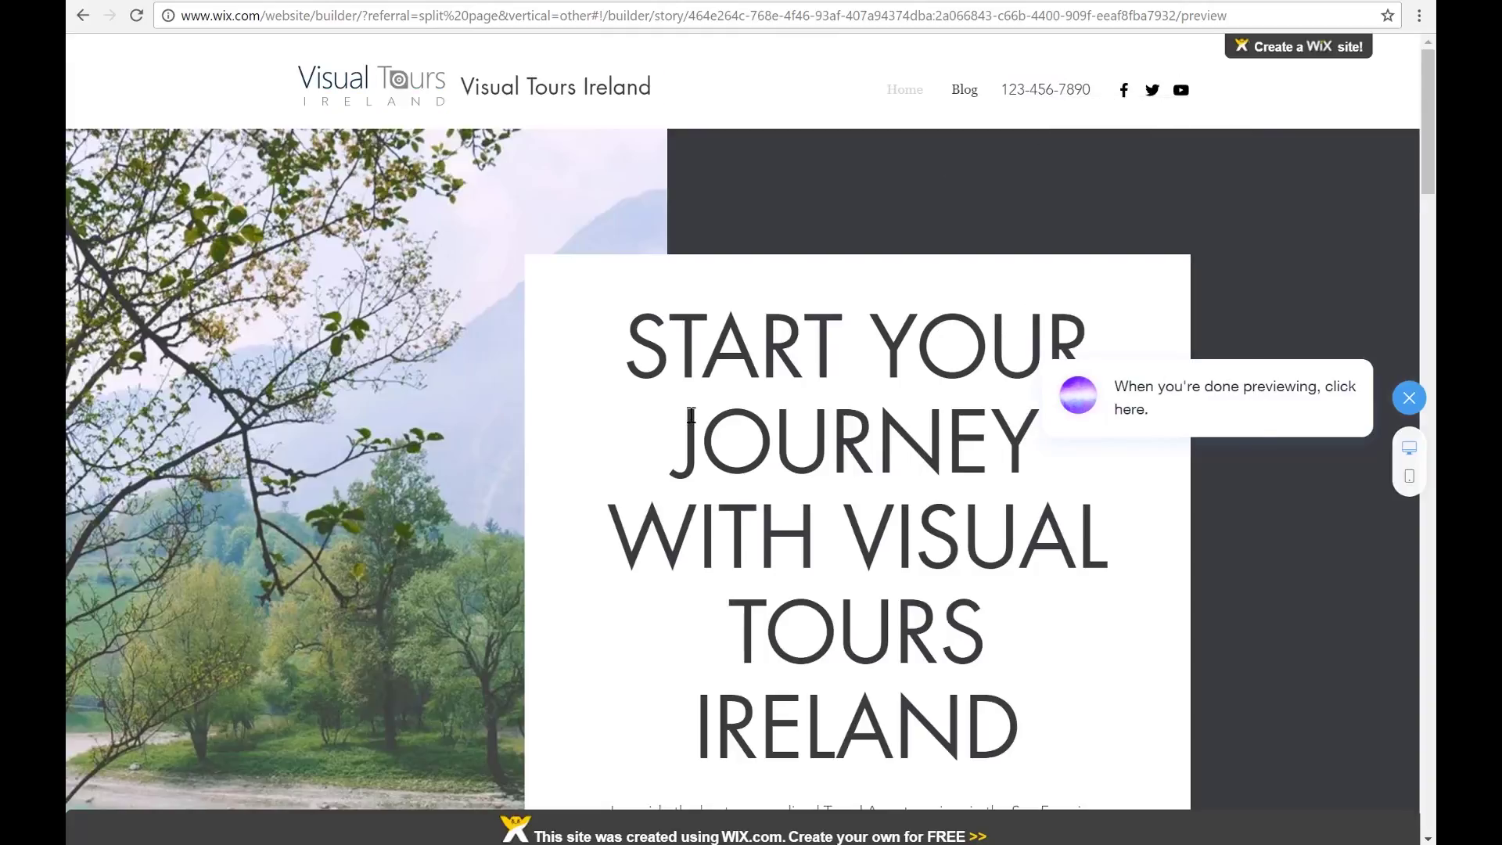
- Look through the previewed homepage from the welcome text past the travel tips, offers, contact form and blog posts to the footer
{"action": "scroll", "coordinate": [691, 415], "scroll_direction": "down", "scroll_amount": 3}
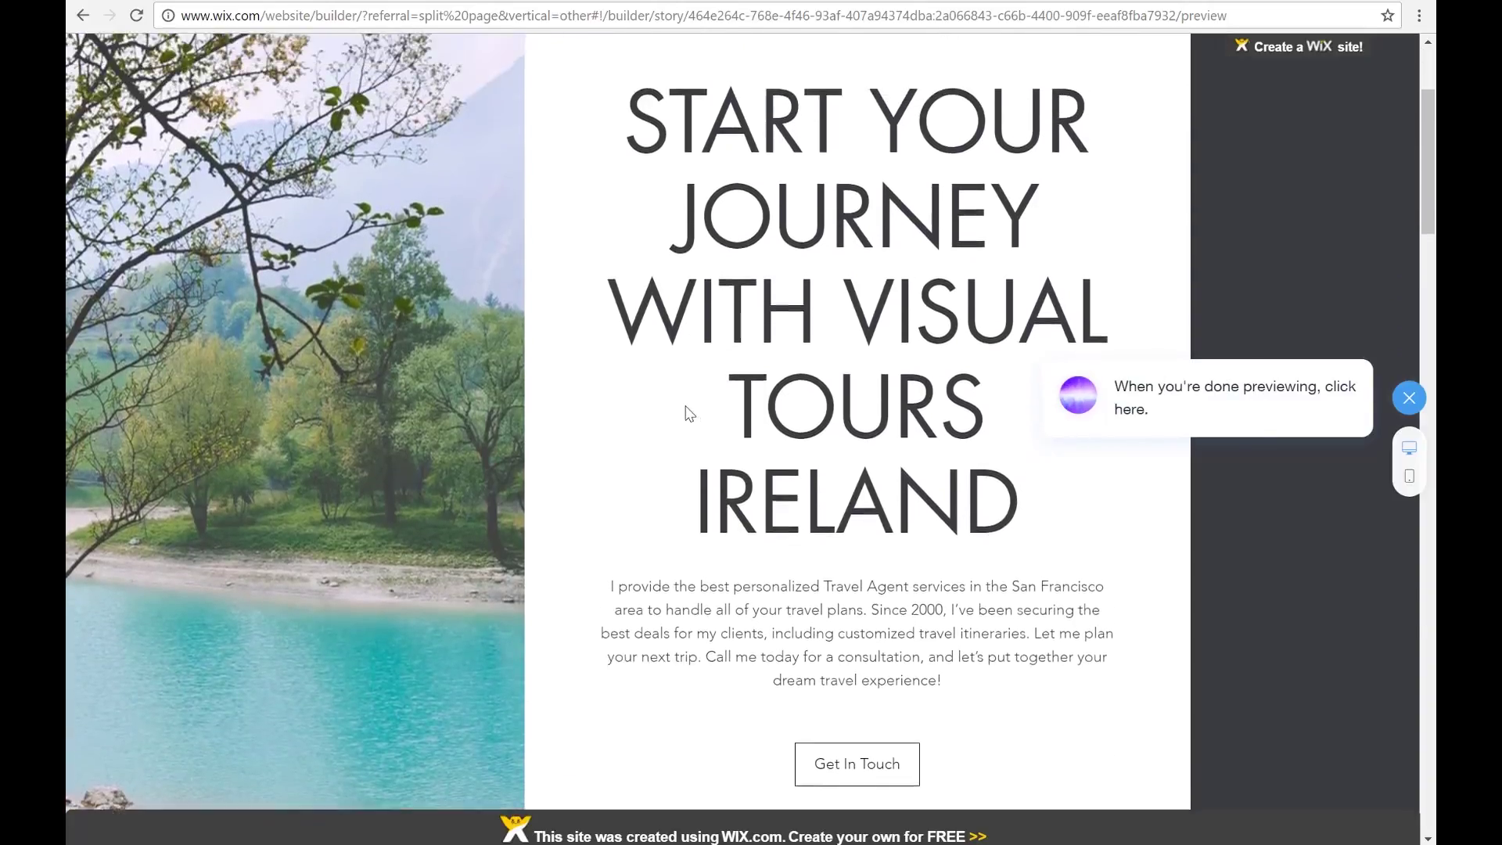
{"action": "scroll", "coordinate": [689, 413], "scroll_direction": "down", "scroll_amount": 6}
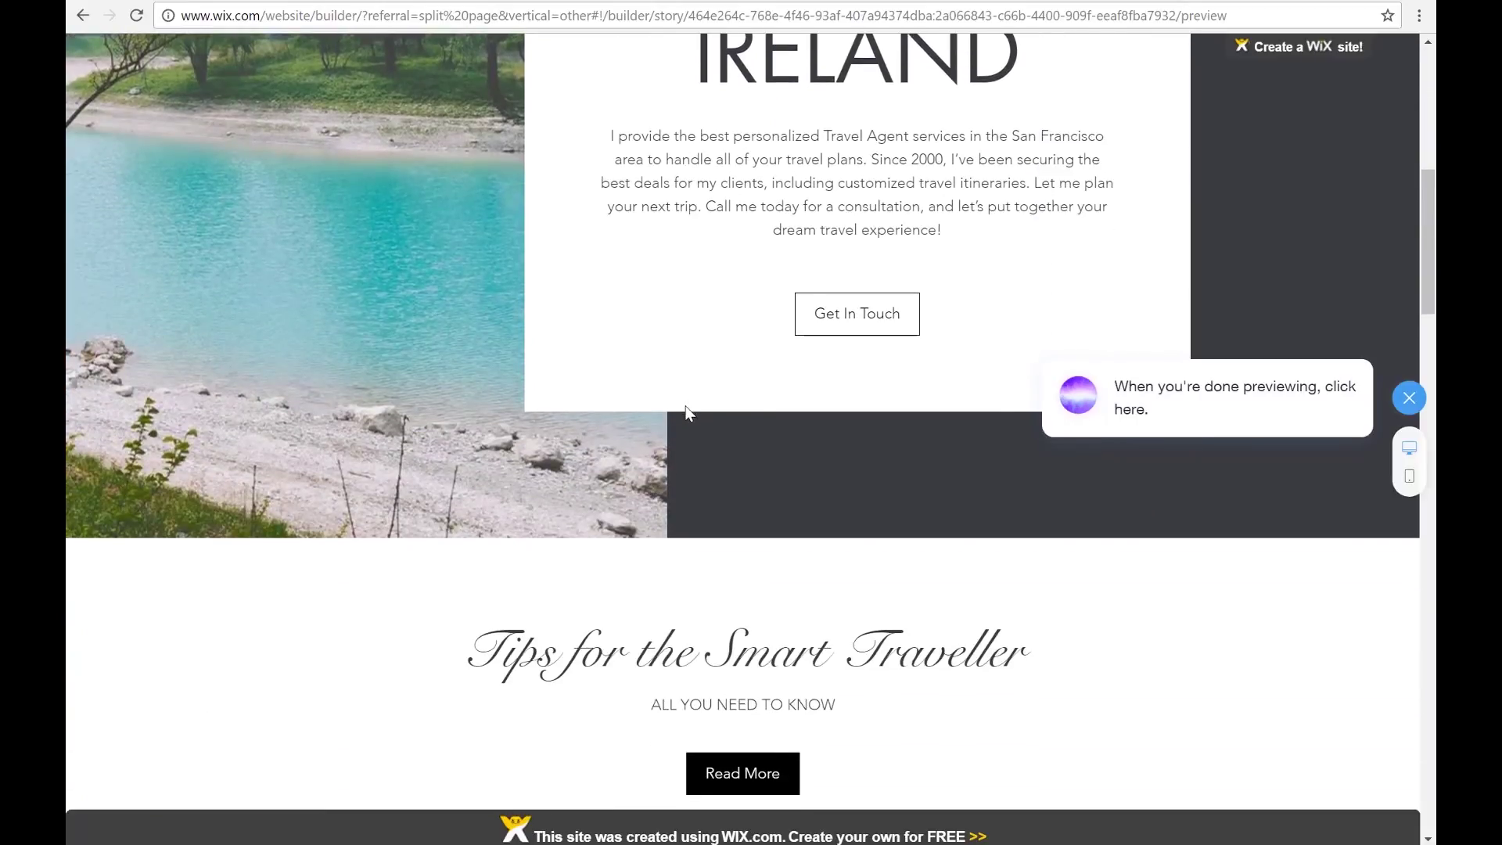
{"action": "scroll", "coordinate": [687, 408], "scroll_direction": "down", "scroll_amount": 7}
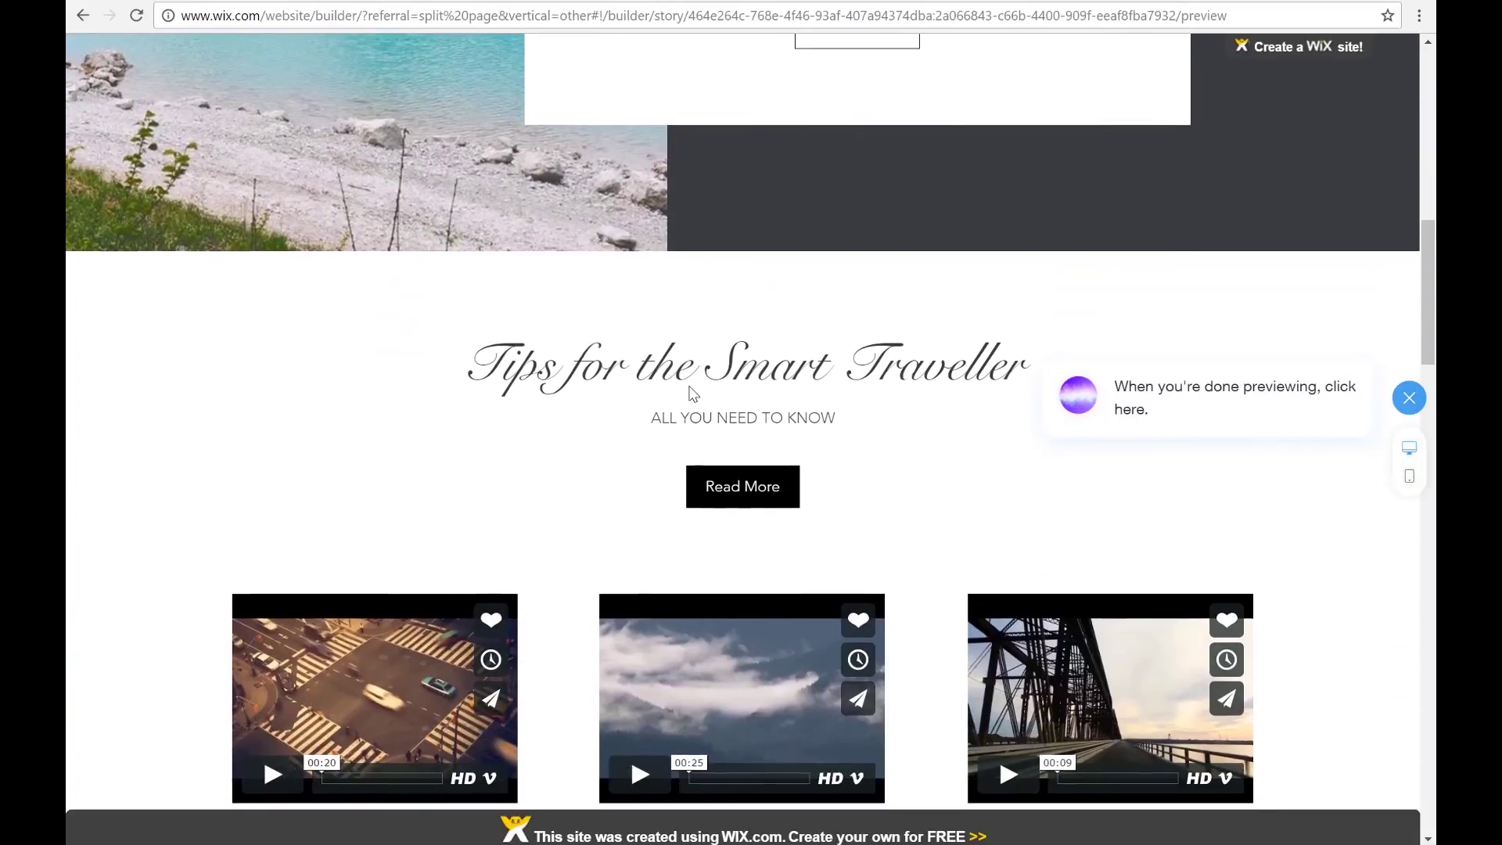
{"action": "scroll", "coordinate": [689, 387], "scroll_direction": "down", "scroll_amount": 1}
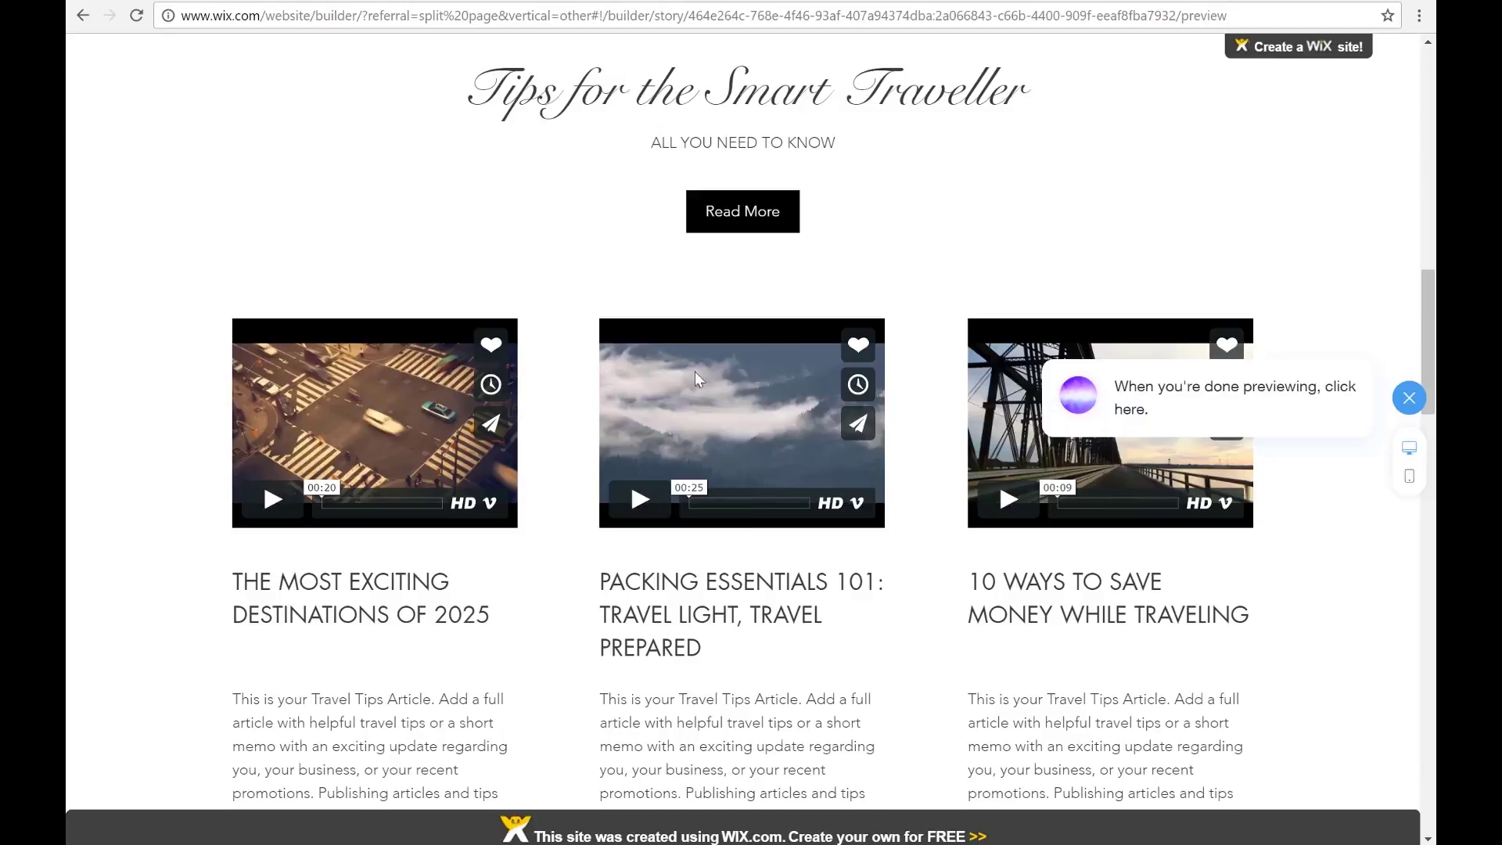
{"action": "scroll", "coordinate": [693, 377], "scroll_direction": "down", "scroll_amount": 6}
{"action": "scroll", "coordinate": [703, 362], "scroll_direction": "down", "scroll_amount": 7}
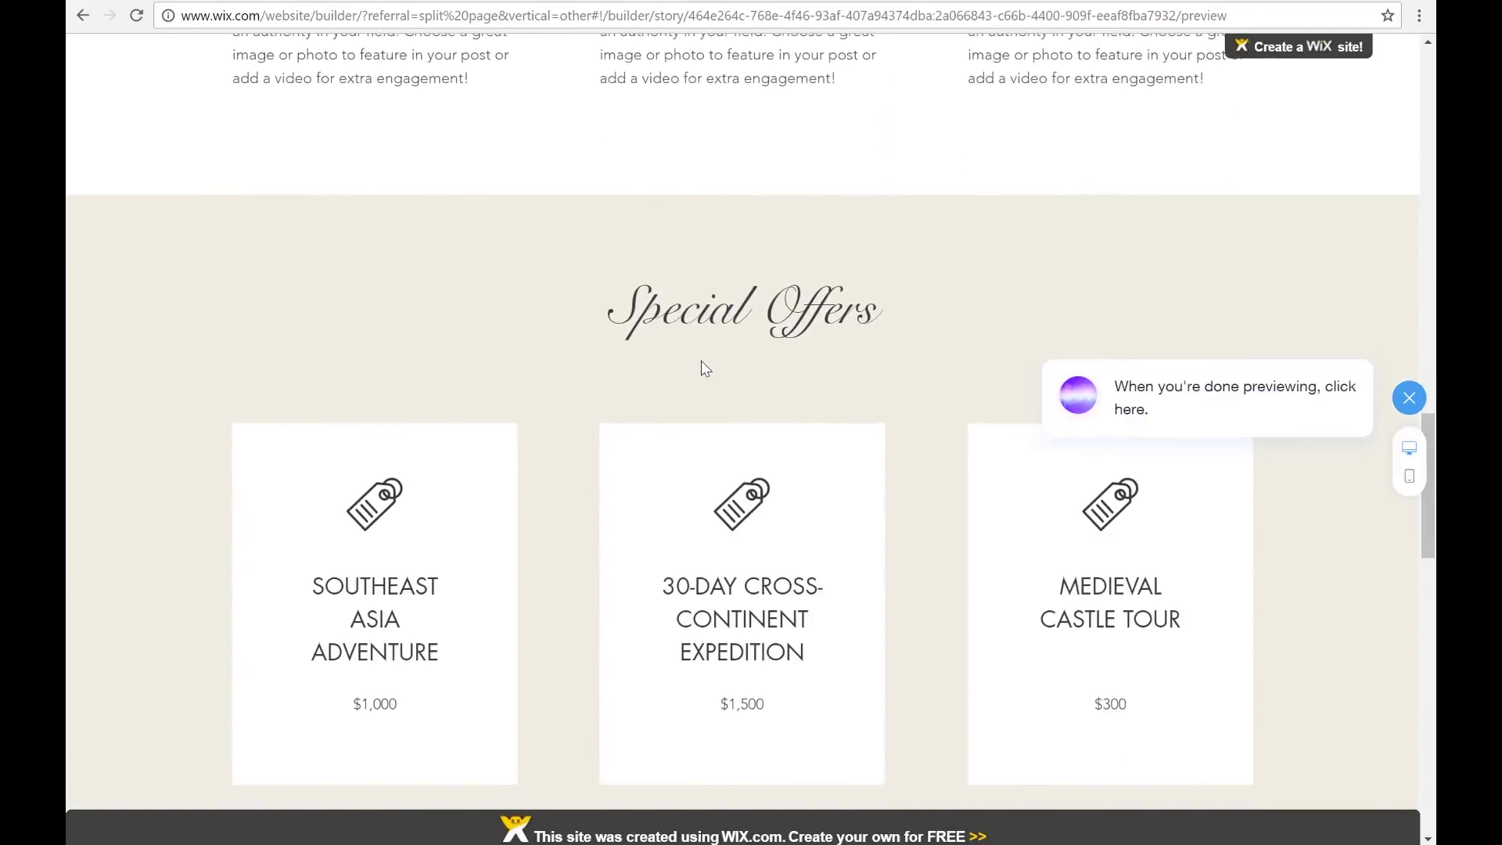
{"action": "scroll", "coordinate": [703, 361], "scroll_direction": "up", "scroll_amount": 1}
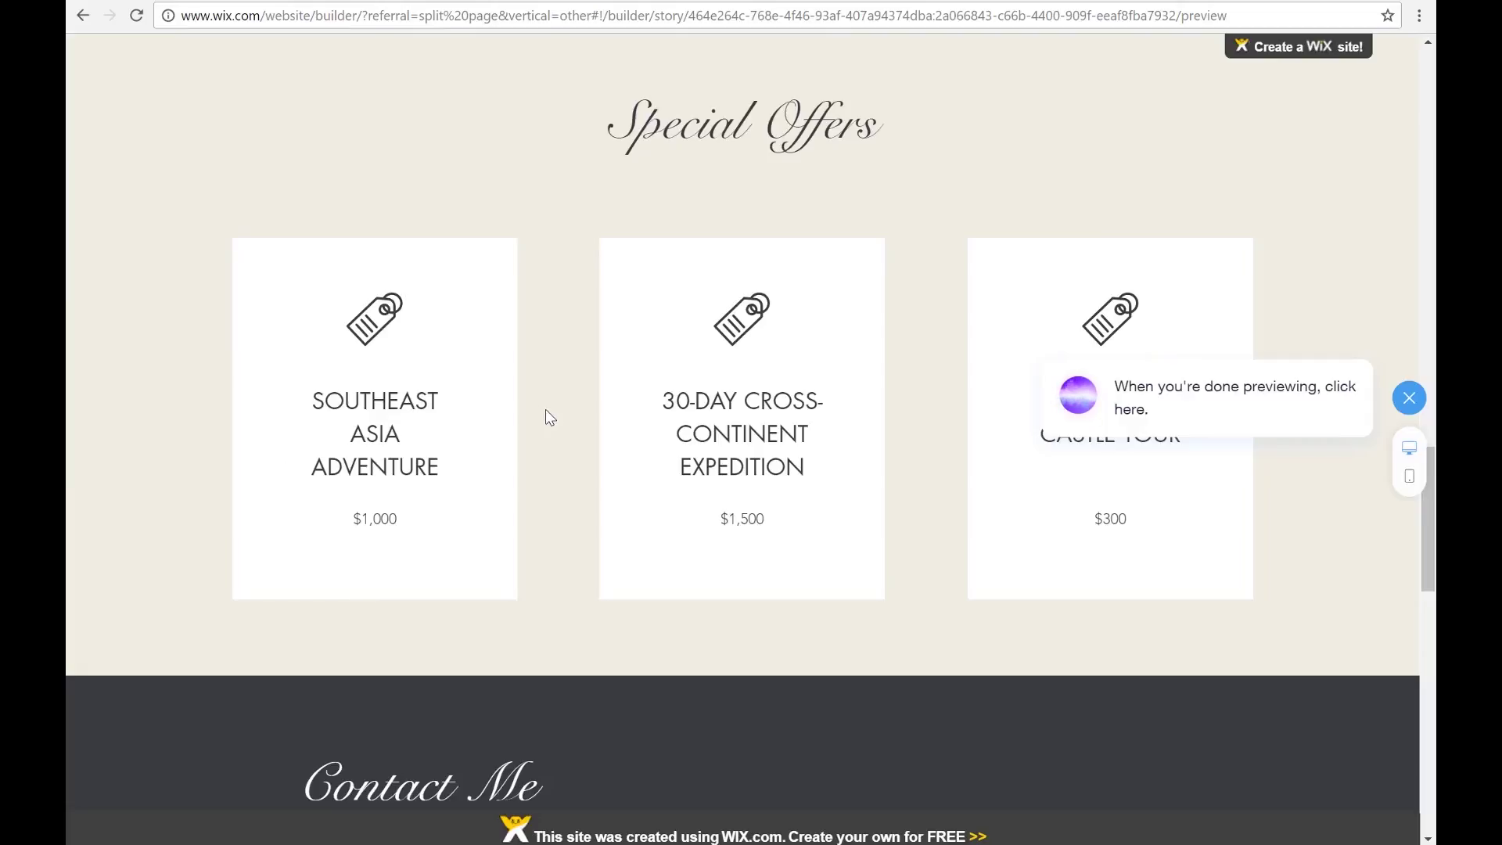
{"action": "scroll", "coordinate": [546, 410], "scroll_direction": "down", "scroll_amount": 7}
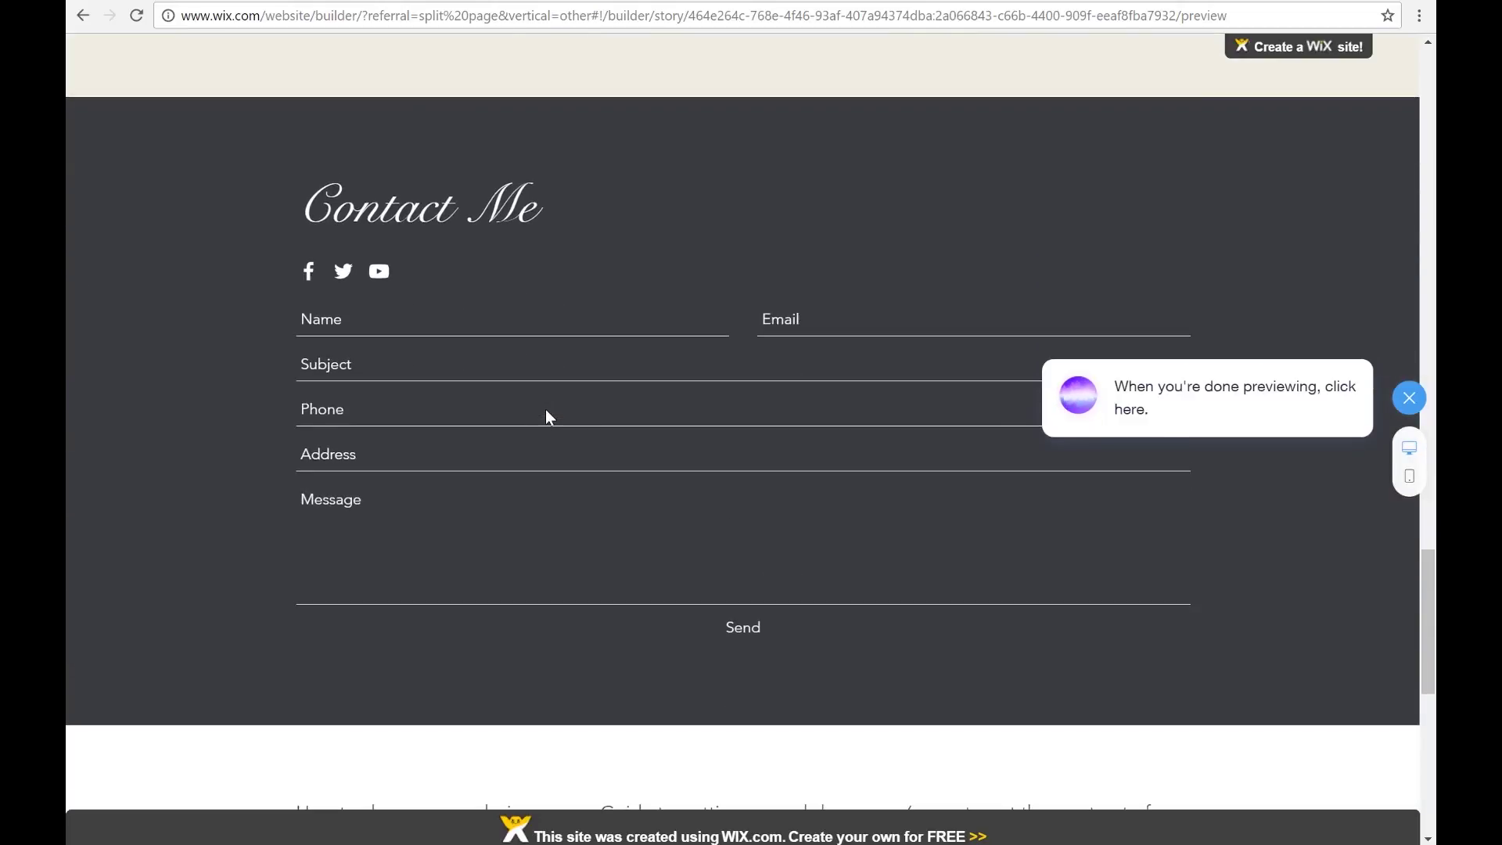
{"action": "scroll", "coordinate": [546, 410], "scroll_direction": "down", "scroll_amount": 5}
{"action": "scroll", "coordinate": [546, 410], "scroll_direction": "up", "scroll_amount": 4}
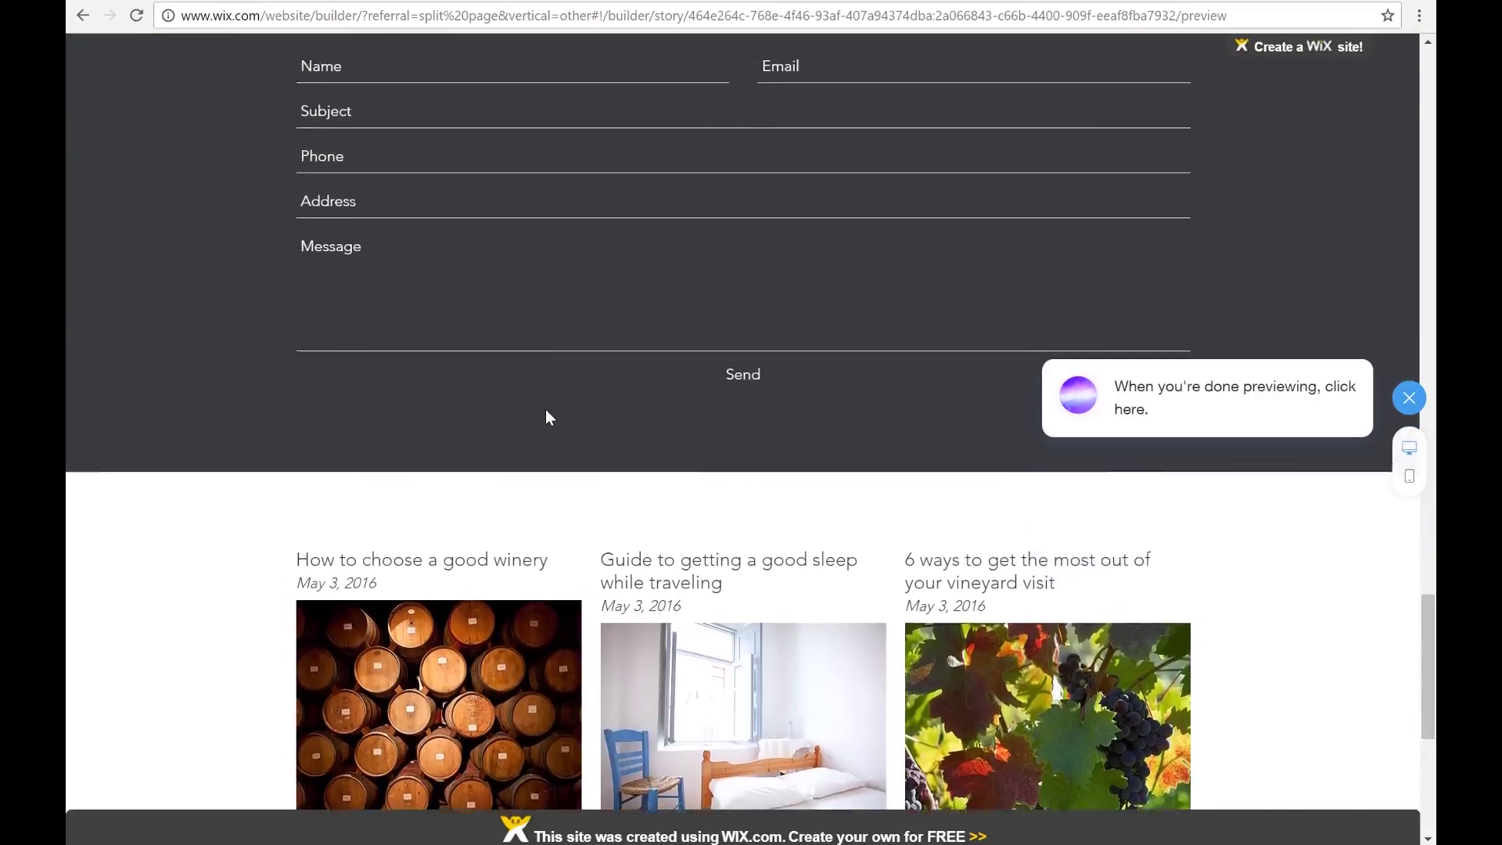
{"action": "scroll", "coordinate": [675, 488], "scroll_direction": "down", "scroll_amount": 8}
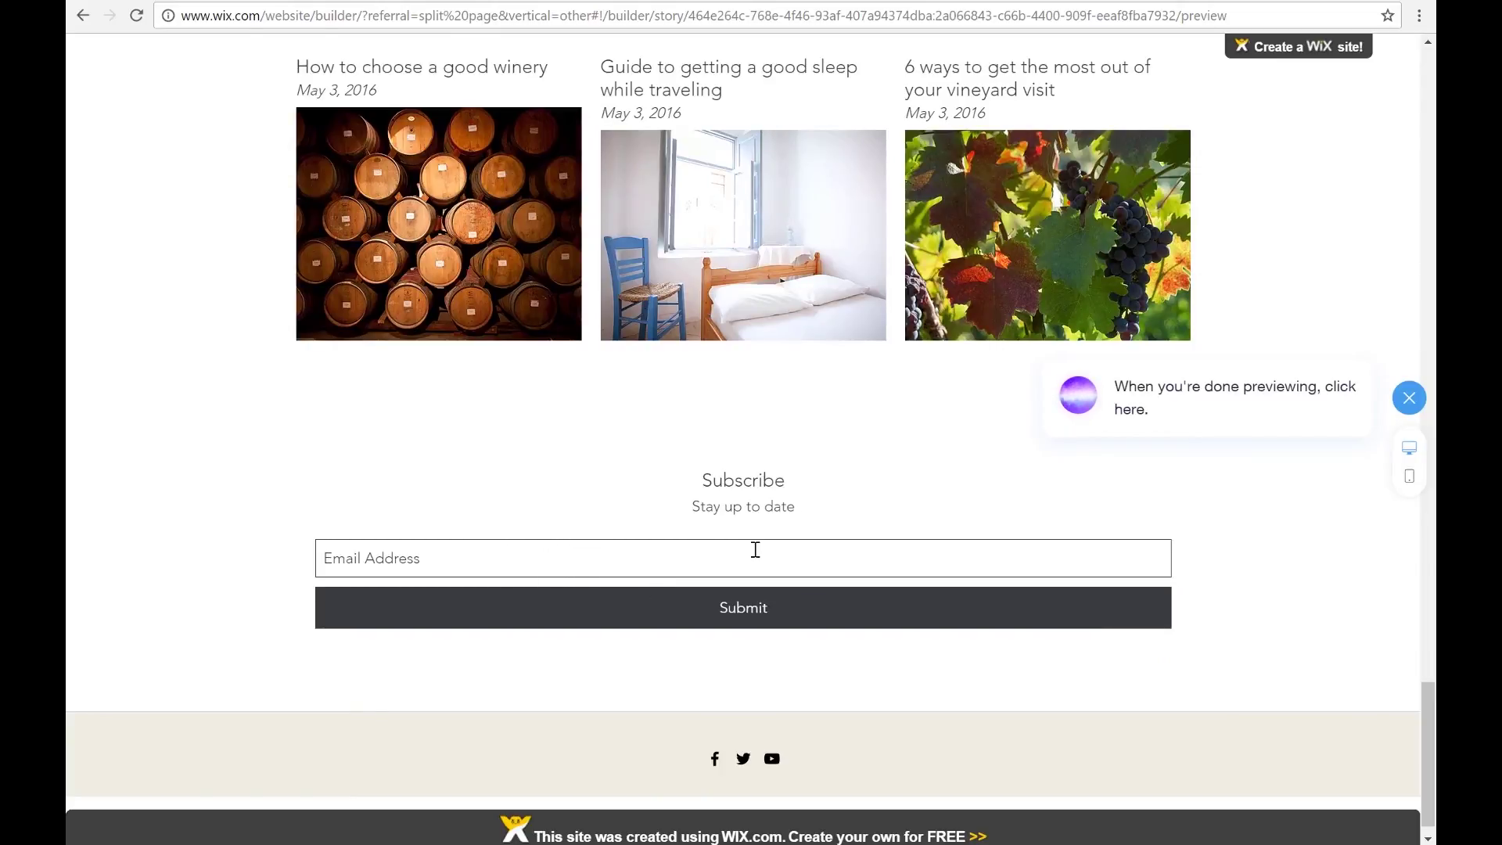
{"action": "scroll", "coordinate": [1041, 479], "scroll_direction": "up", "scroll_amount": 20}
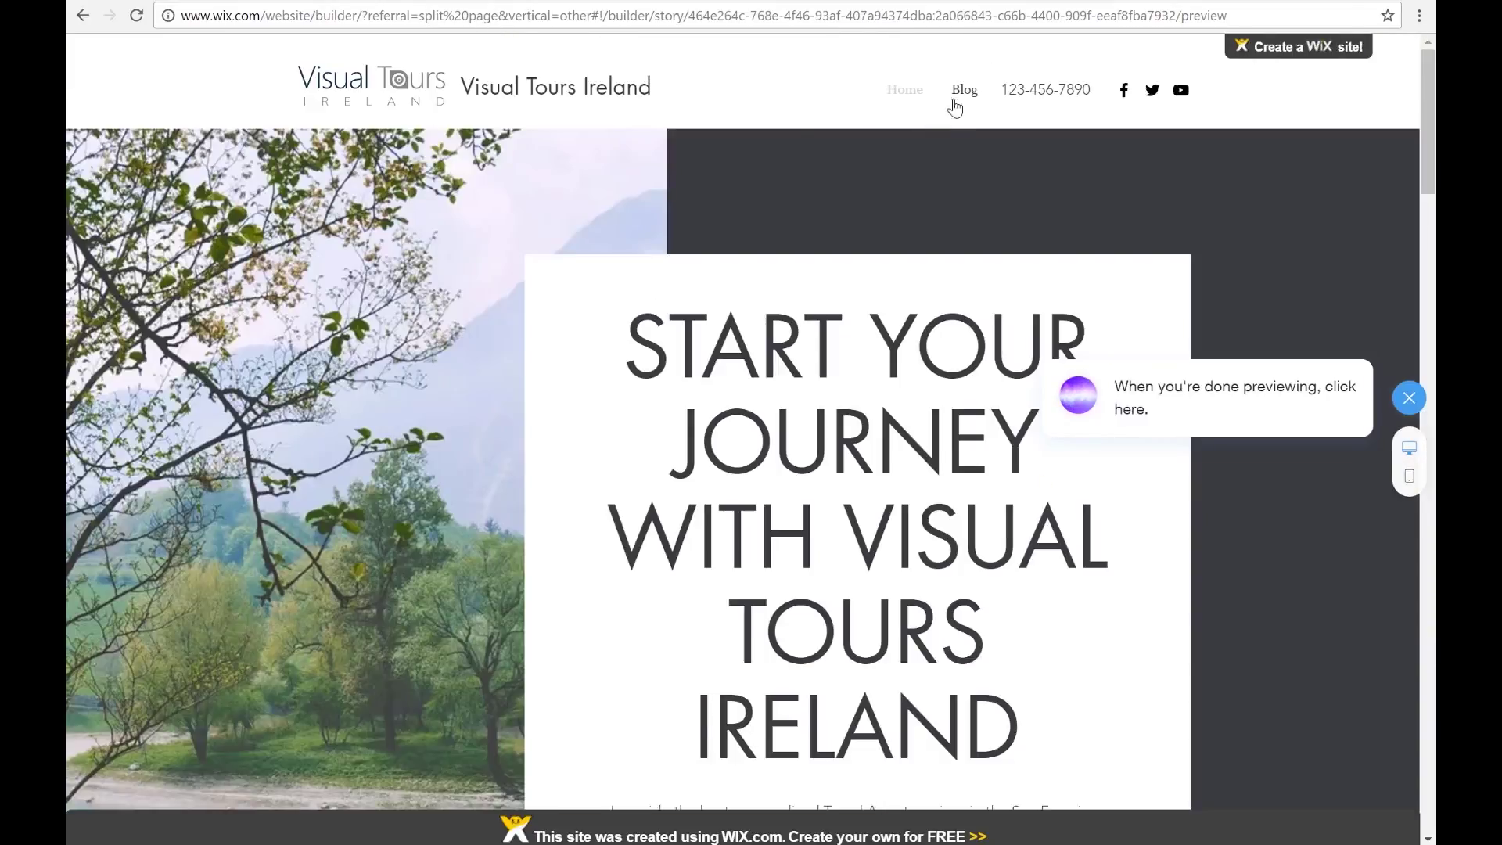
- Open the Blog page in the preview and look through its sample posts and sidebar
{"action": "left_click", "coordinate": [959, 94]}
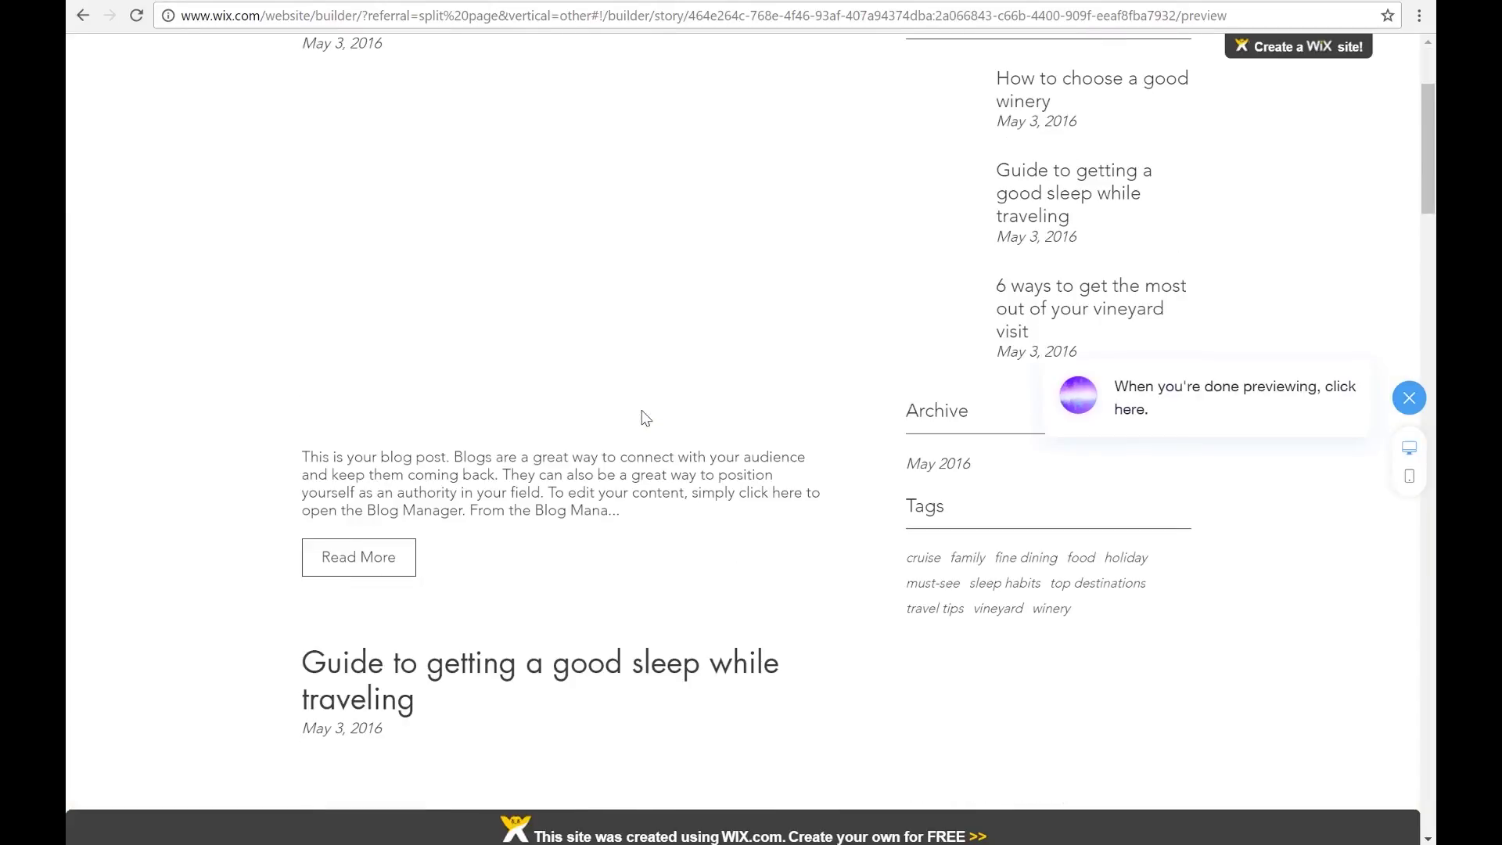
{"action": "scroll", "coordinate": [641, 418], "scroll_direction": "down", "scroll_amount": 20}
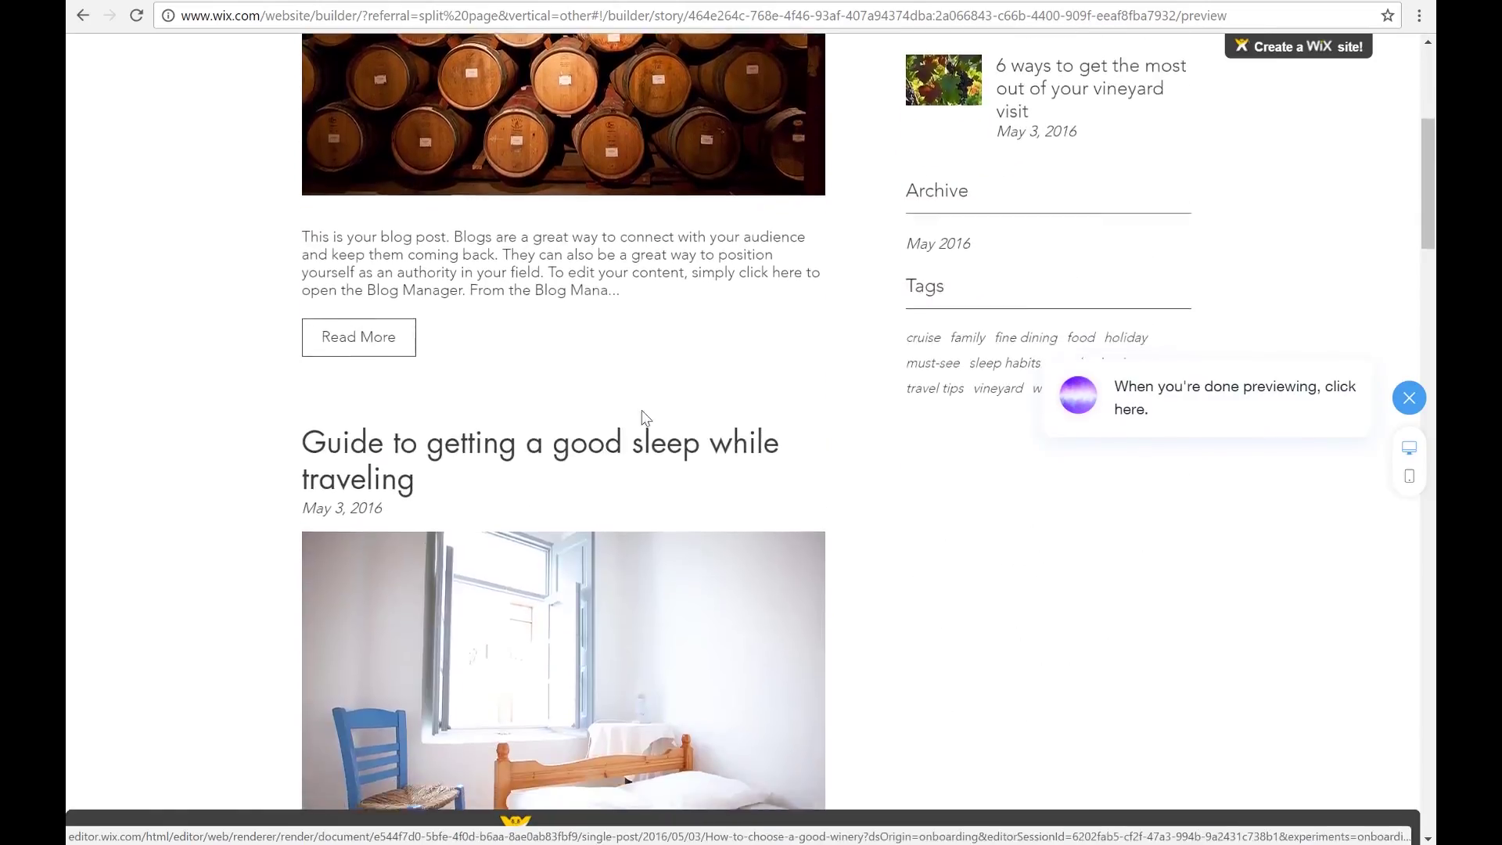
{"action": "scroll", "coordinate": [642, 418], "scroll_direction": "down", "scroll_amount": 20}
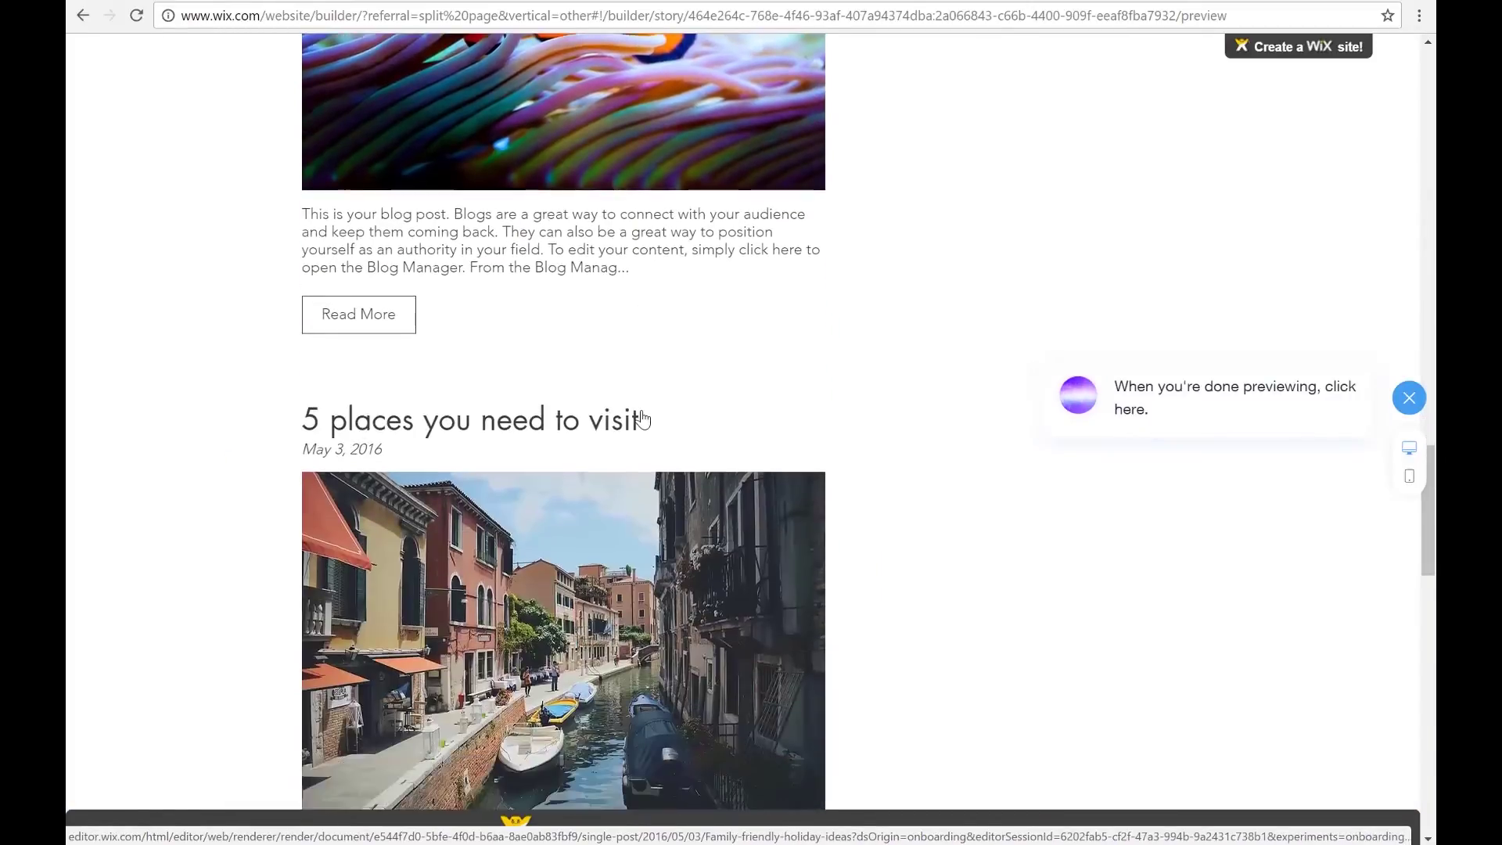
{"action": "scroll", "coordinate": [642, 419], "scroll_direction": "down", "scroll_amount": 5}
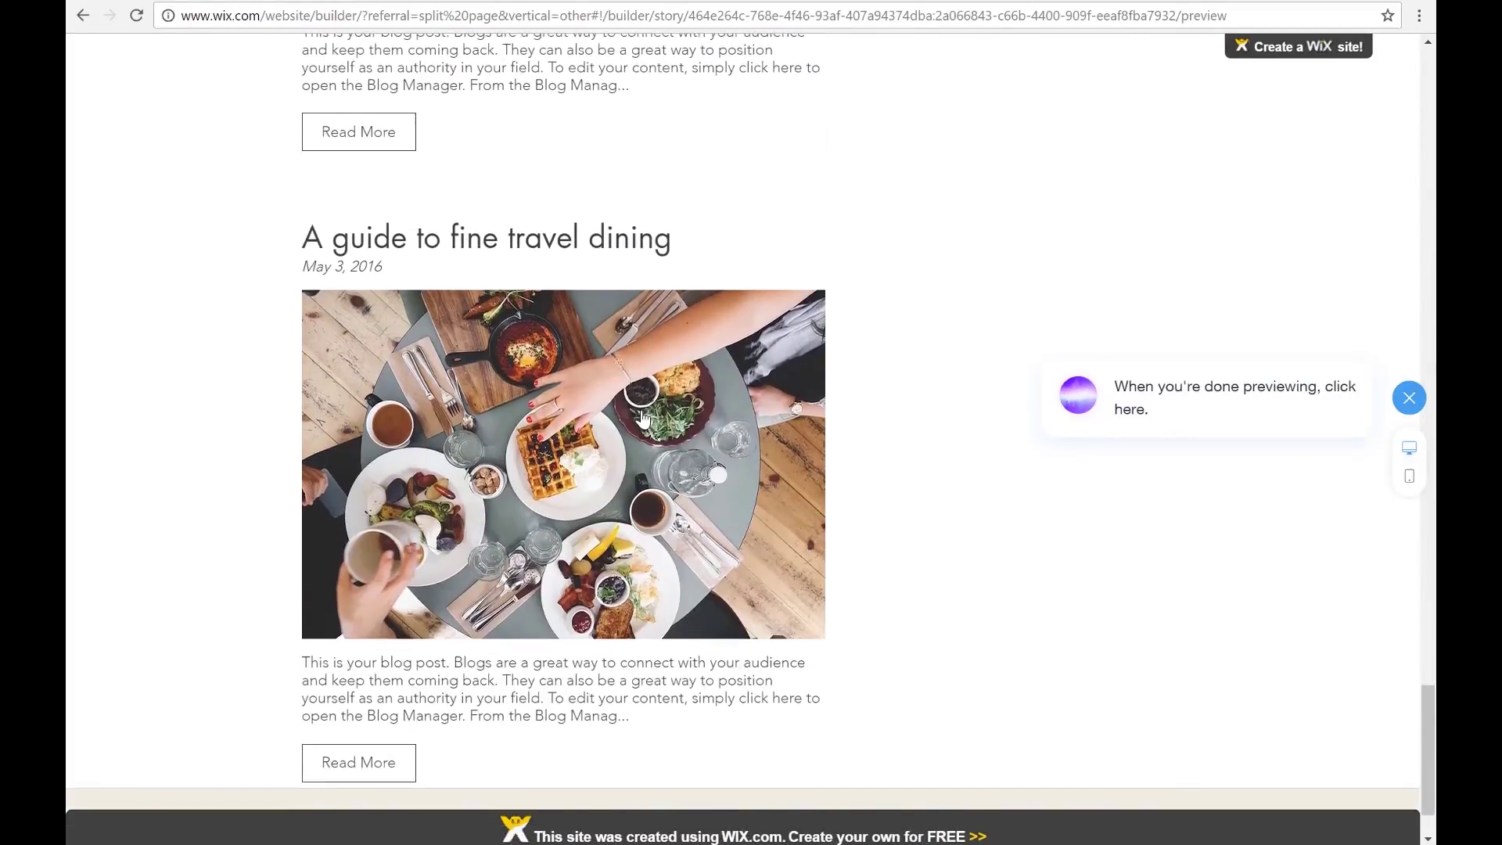
{"action": "scroll", "coordinate": [641, 418], "scroll_direction": "up", "scroll_amount": 15}
{"action": "scroll", "coordinate": [641, 420], "scroll_direction": "up", "scroll_amount": 15}
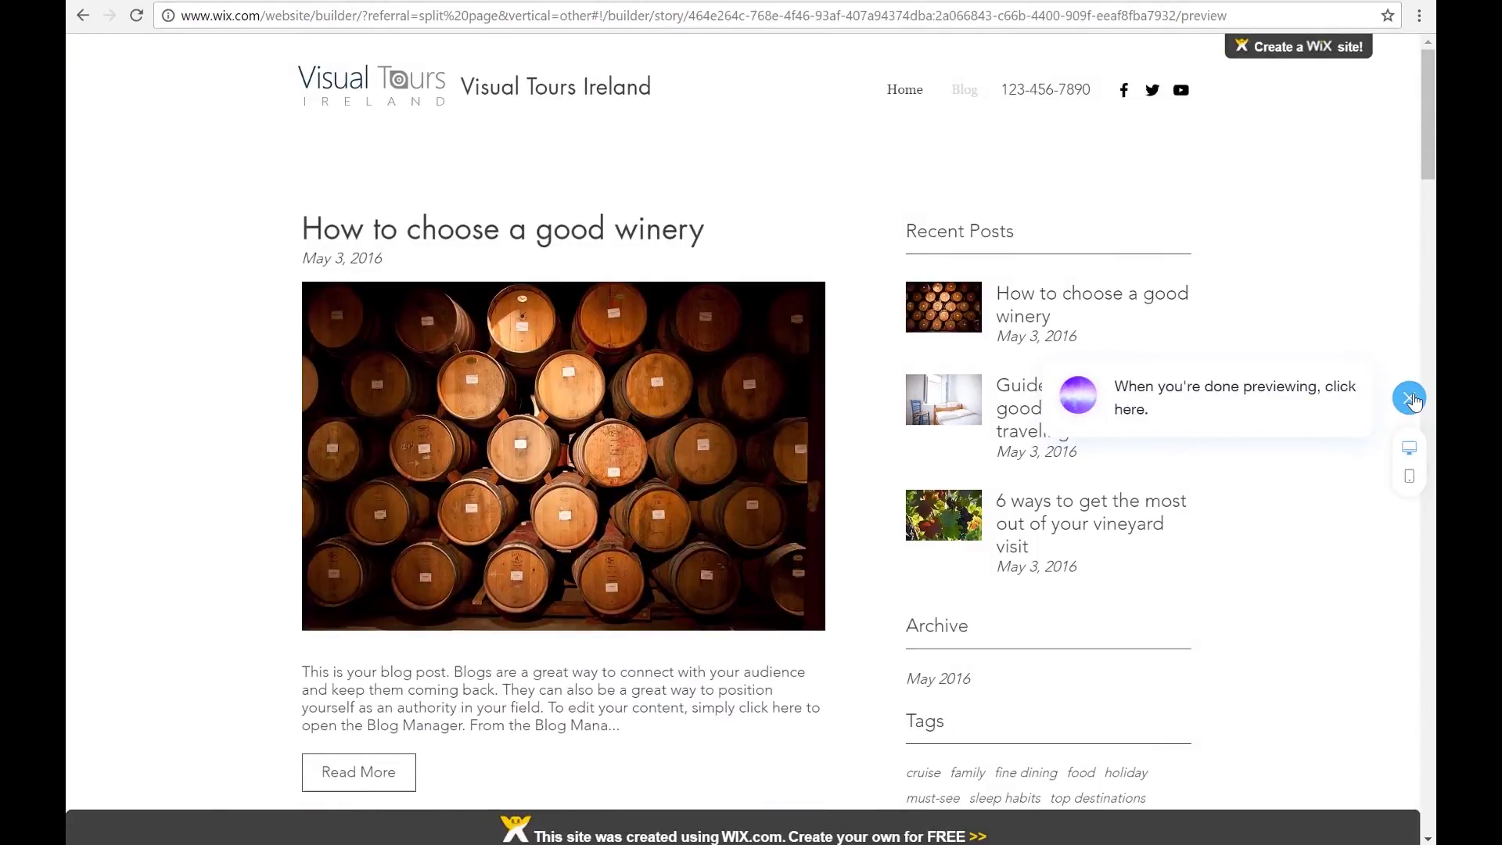
- Close the preview and skip the tour steps for changing the website design, colors, fonts and animation
{"action": "left_click", "coordinate": [1411, 399]}
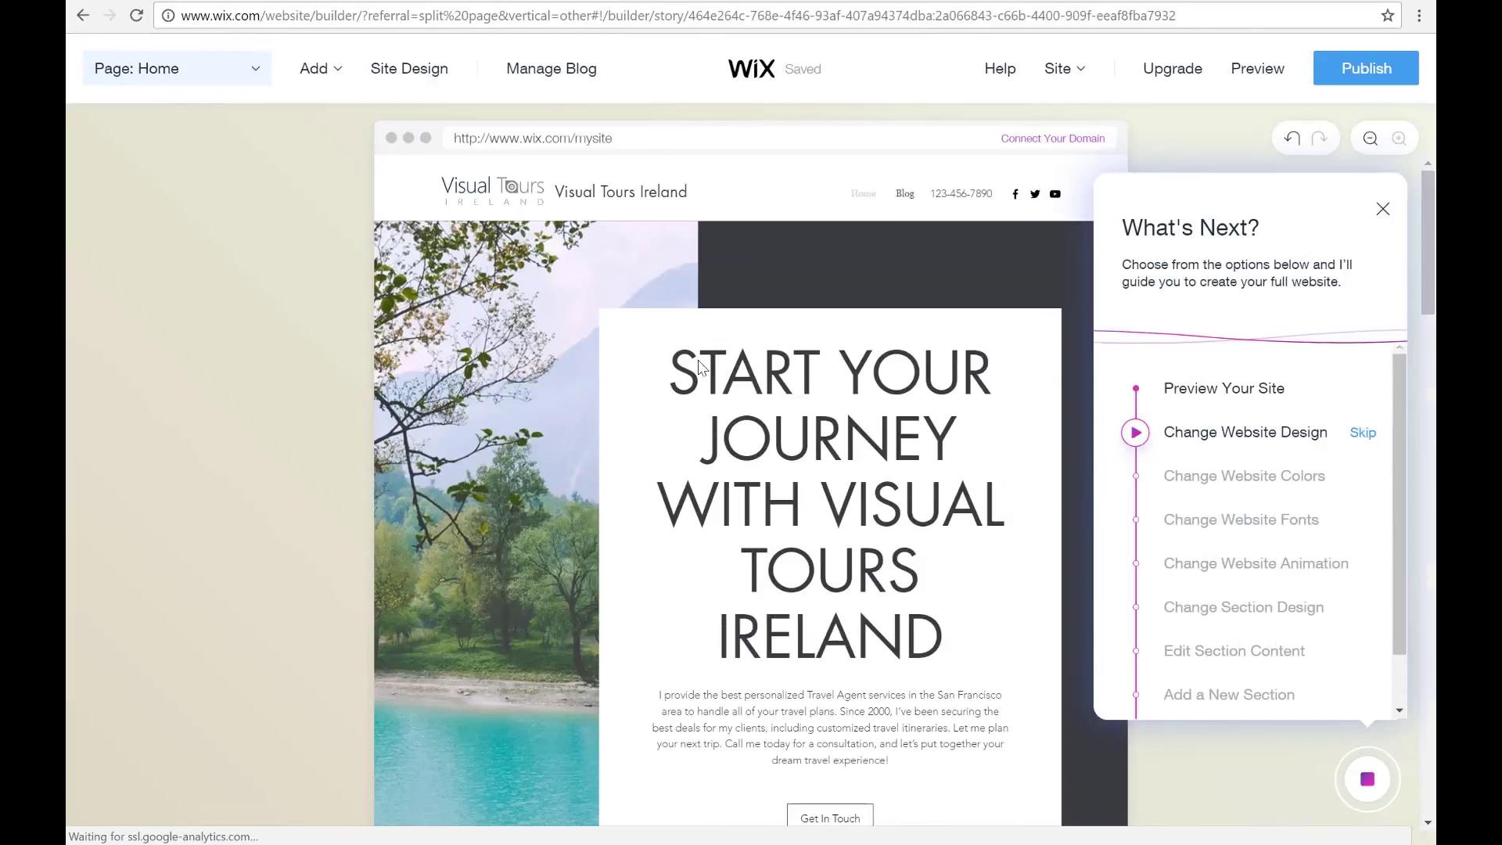
{"action": "left_click", "coordinate": [1363, 434]}
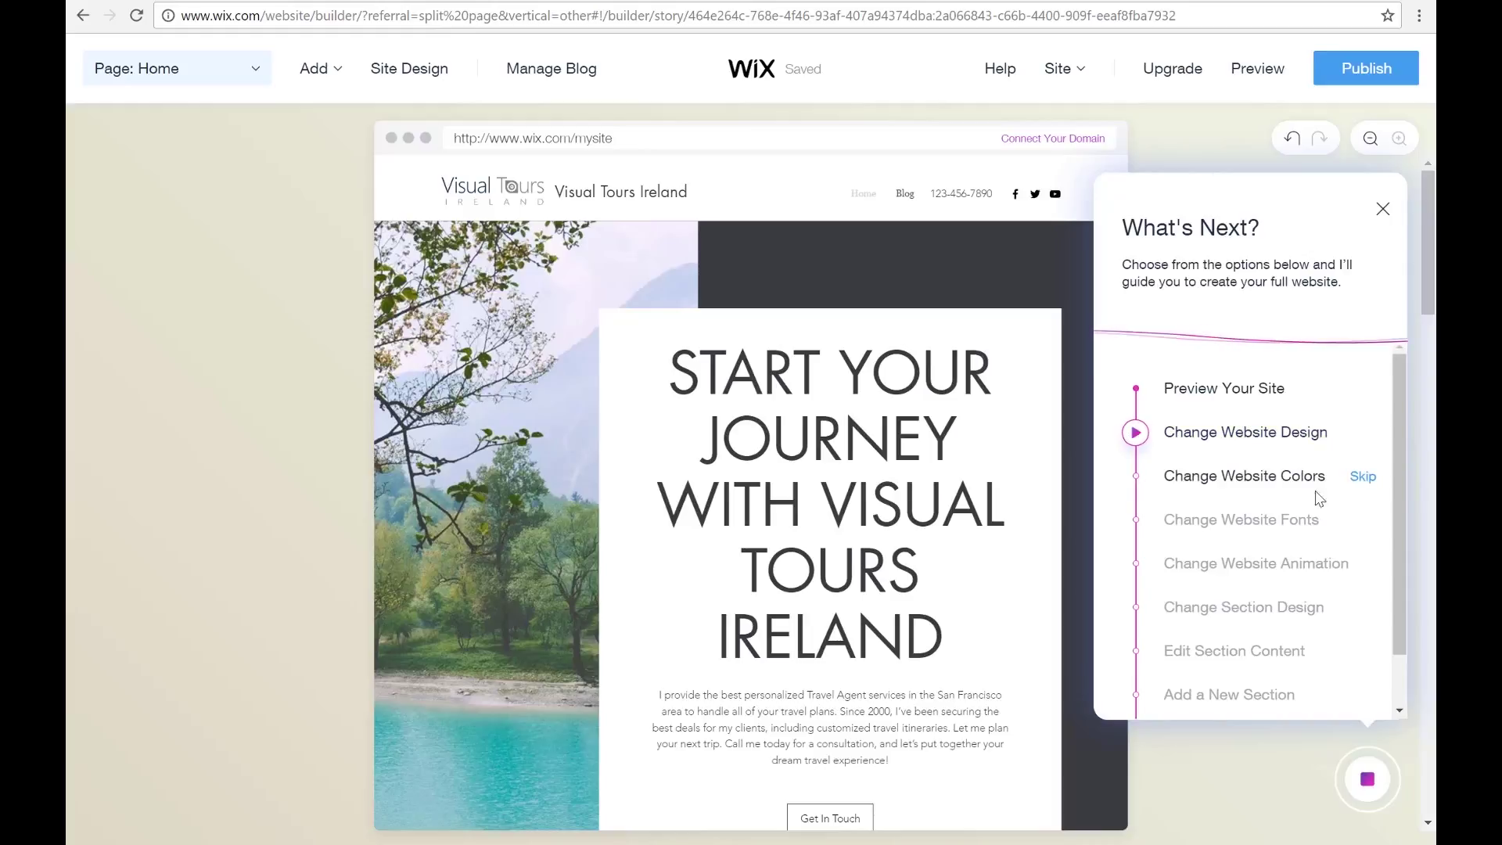
{"action": "left_click", "coordinate": [1362, 481]}
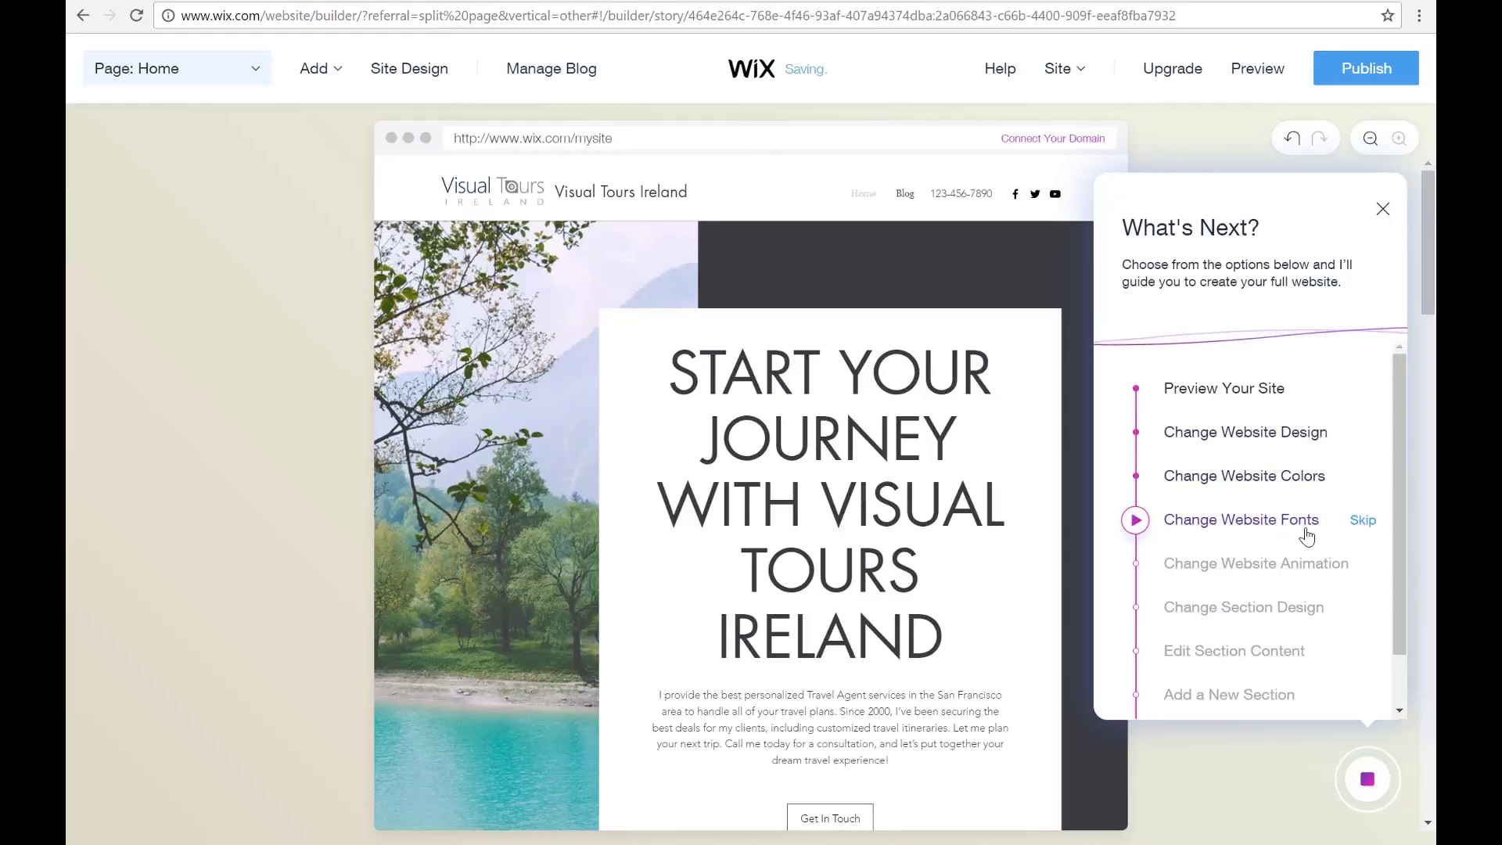
{"action": "left_click", "coordinate": [1362, 524]}
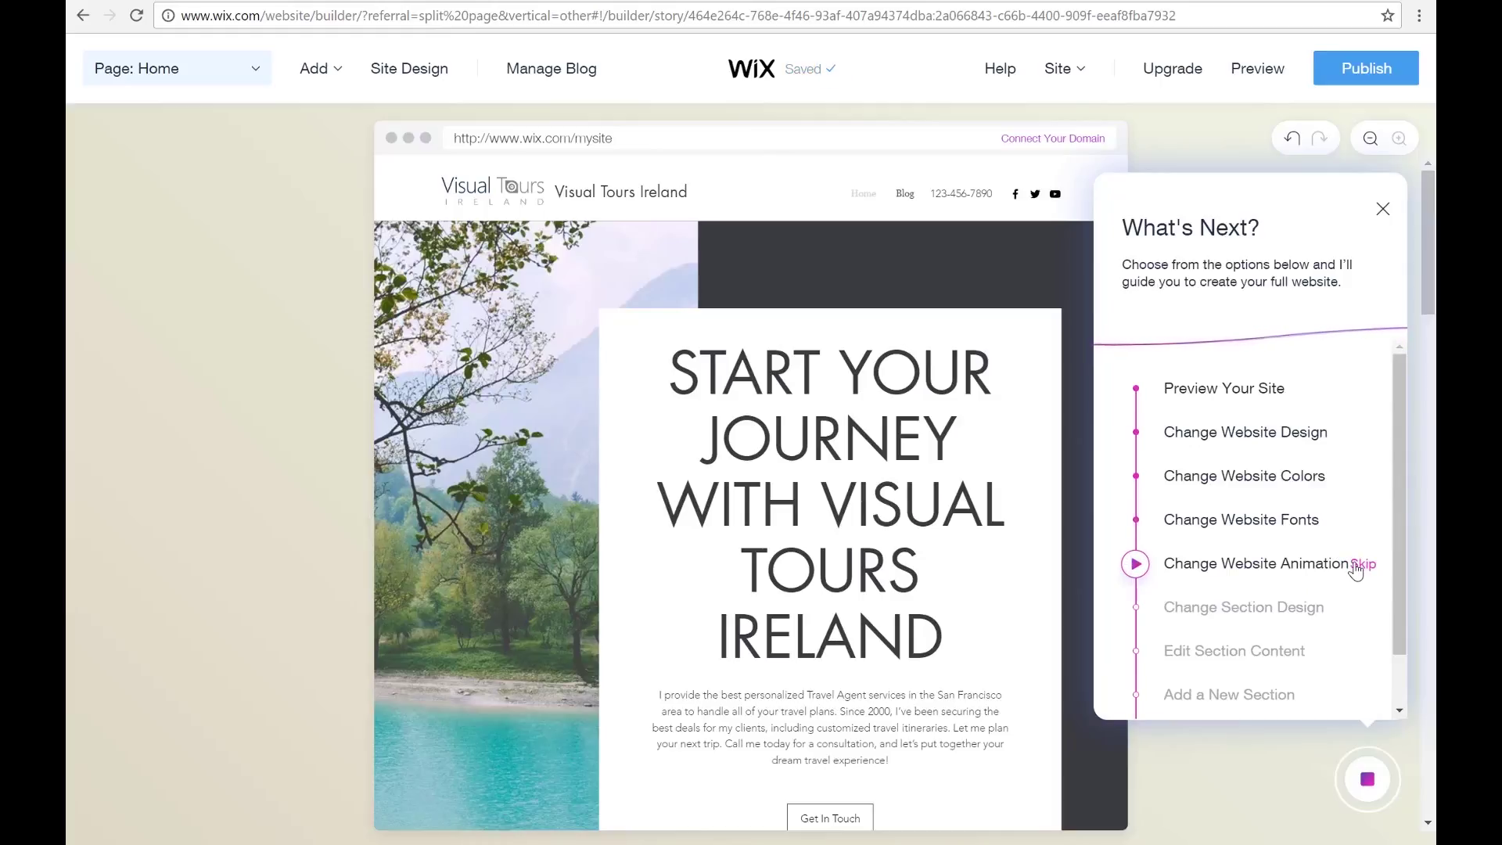
{"action": "left_click", "coordinate": [1361, 564]}
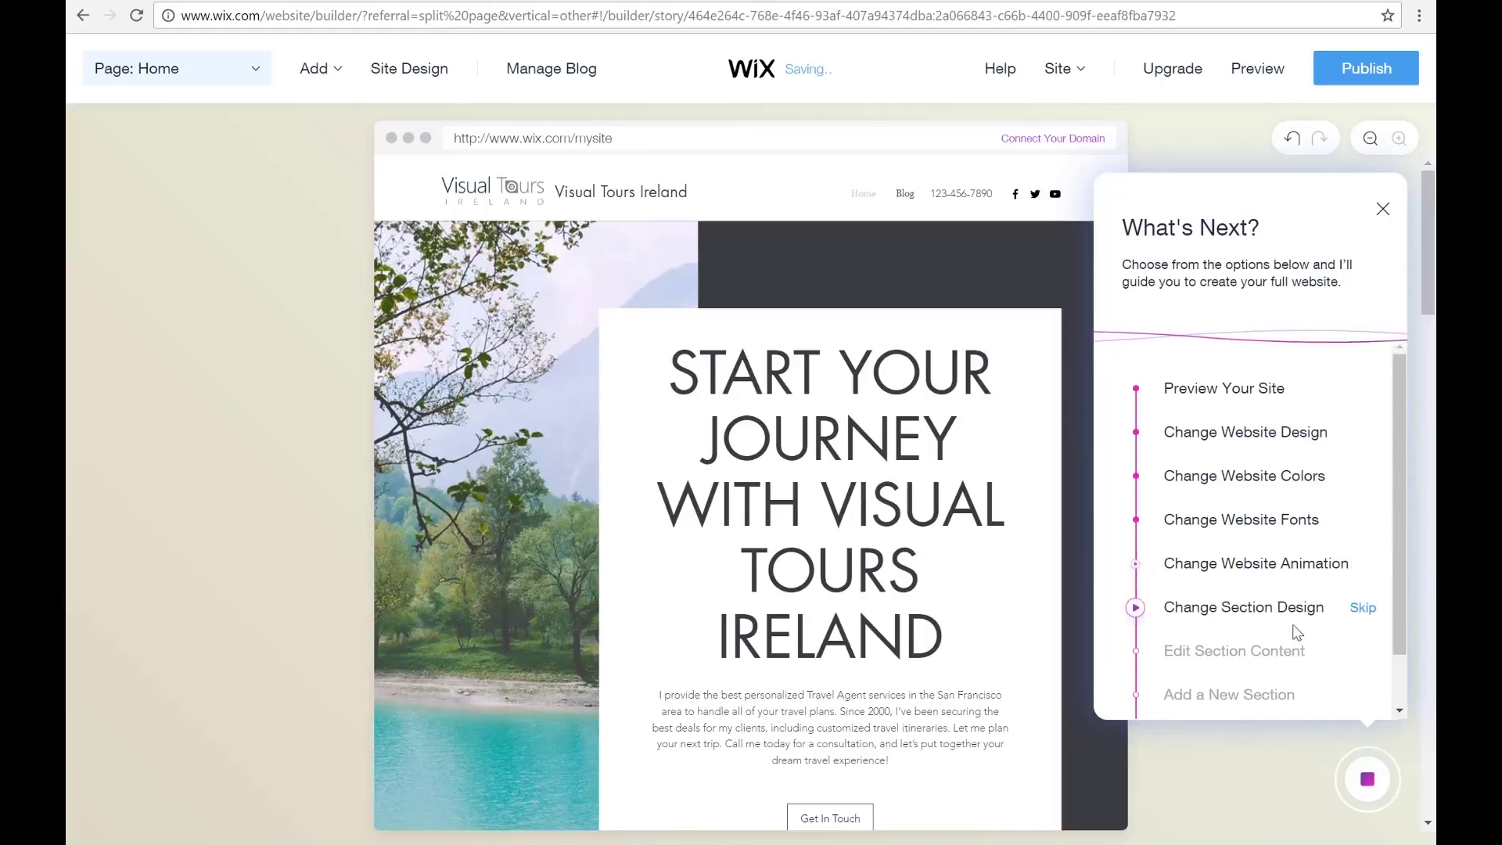
- Start the Change Section Design tour step with Show Me How and look over the homepage's sections
{"action": "left_click", "coordinate": [1137, 610]}
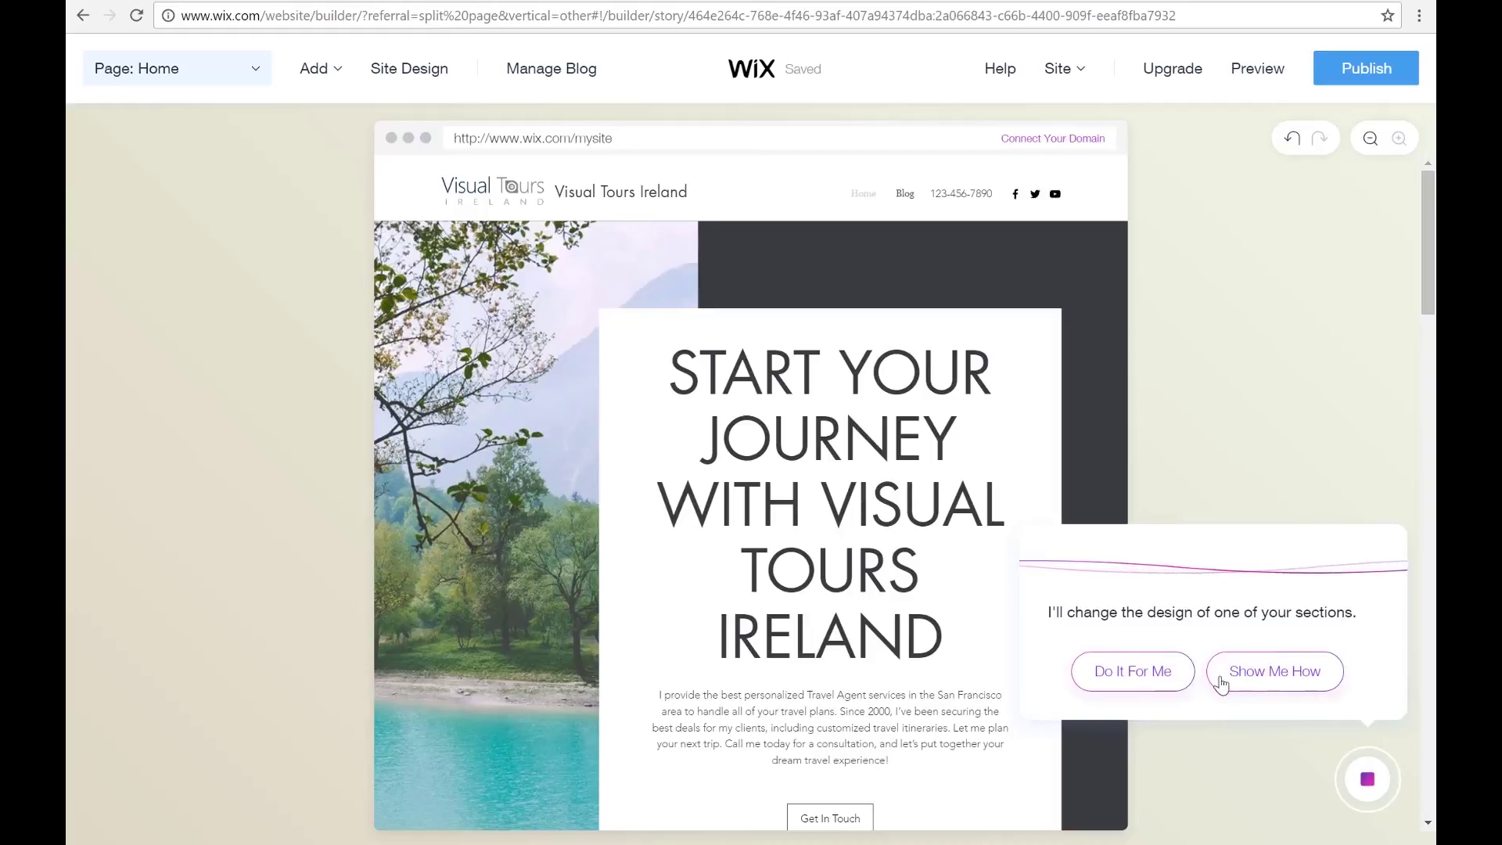
{"action": "left_click", "coordinate": [1259, 677]}
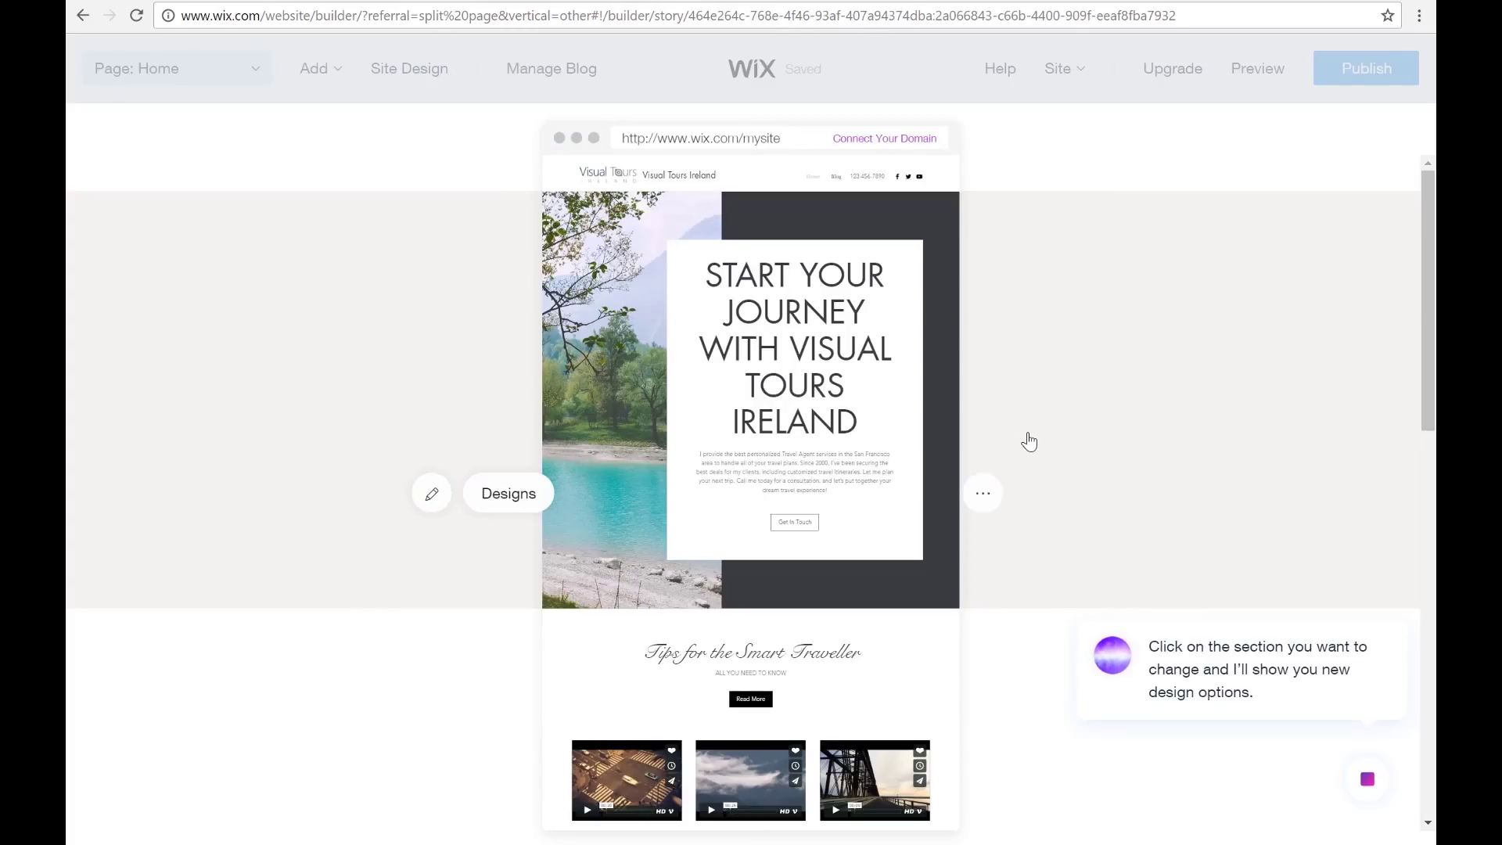
{"action": "scroll", "coordinate": [1029, 443], "scroll_direction": "down", "scroll_amount": 10}
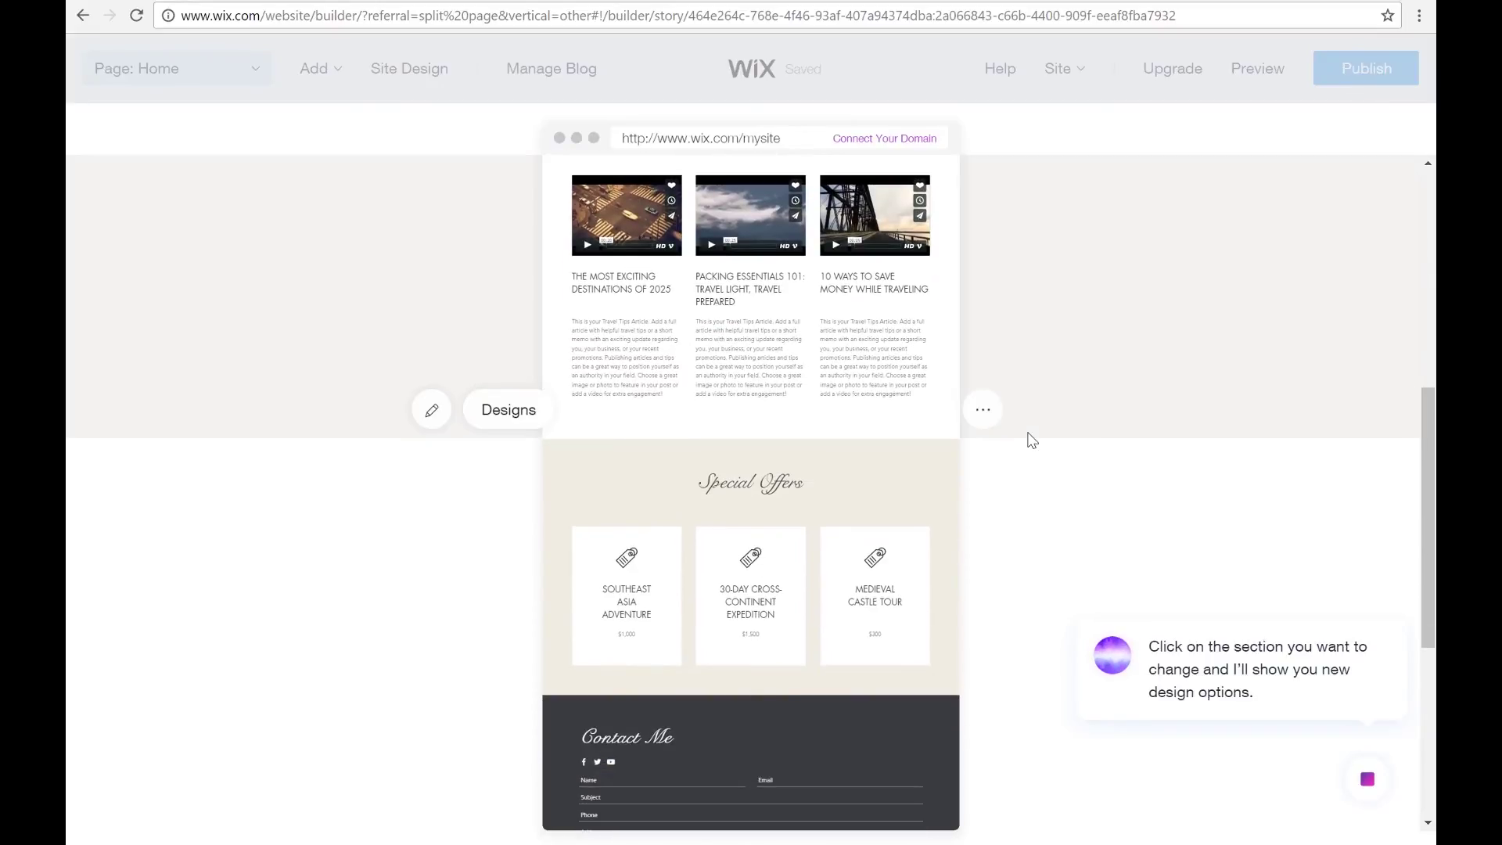
{"action": "scroll", "coordinate": [1029, 442], "scroll_direction": "down", "scroll_amount": 3}
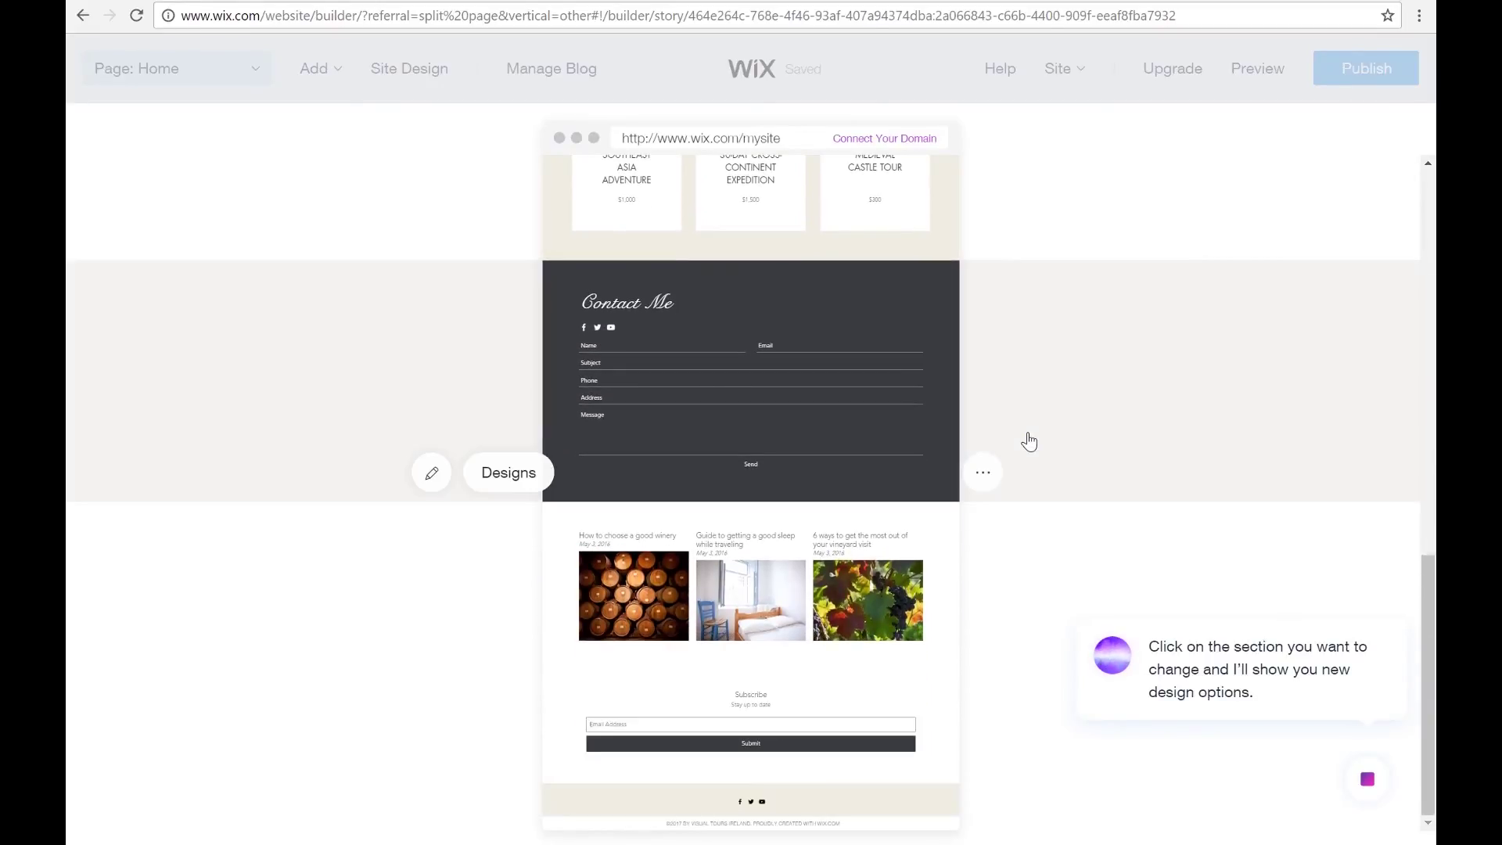
- Delete the Special Offers section from the homepage and check the remaining sections
{"action": "scroll", "coordinate": [782, 638], "scroll_direction": "up", "scroll_amount": 5}
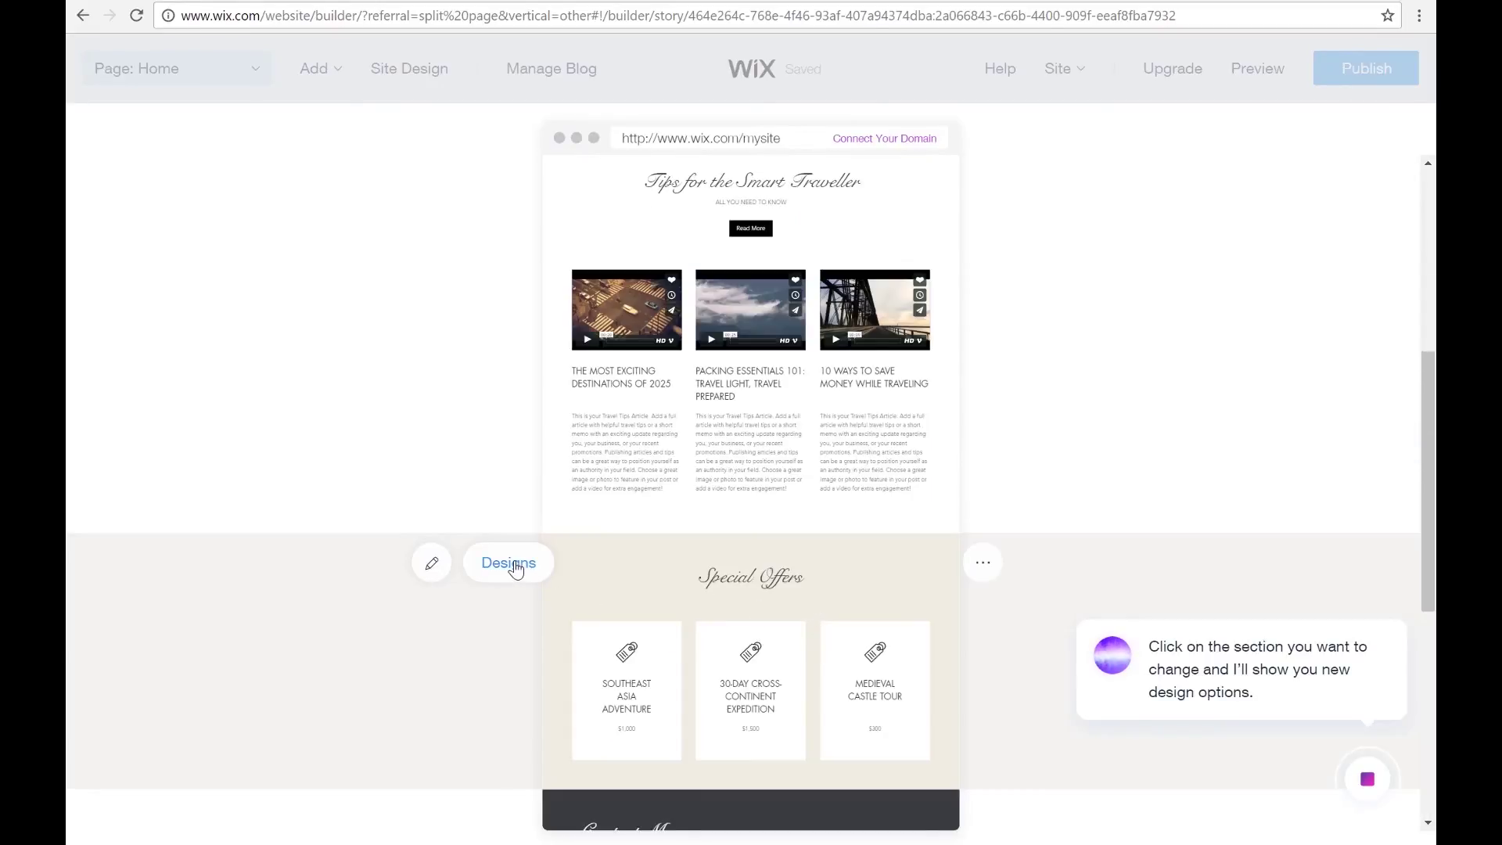
{"action": "left_click", "coordinate": [1000, 577]}
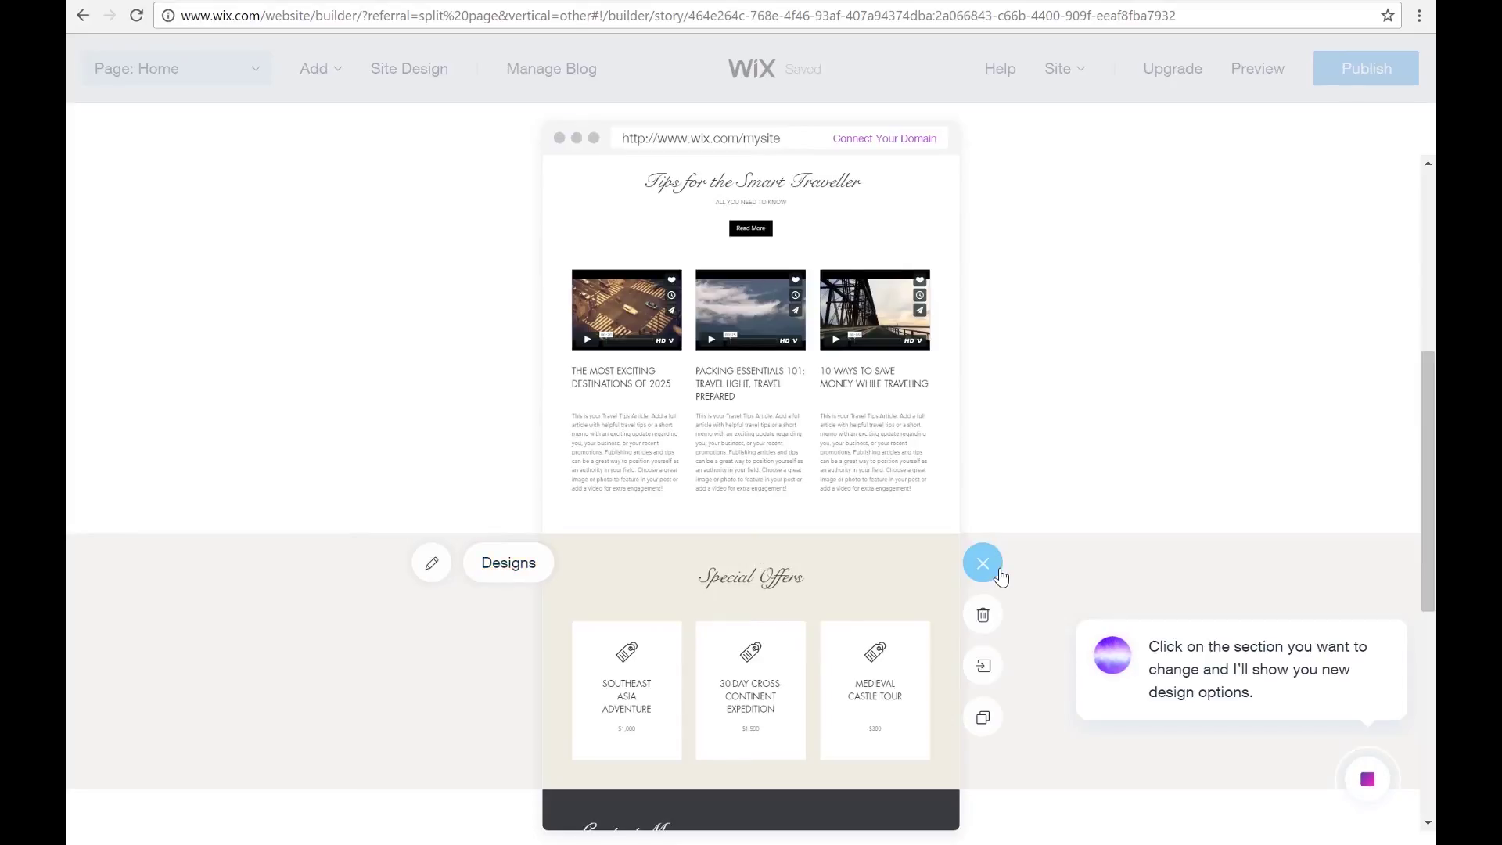
{"action": "left_click", "coordinate": [983, 622]}
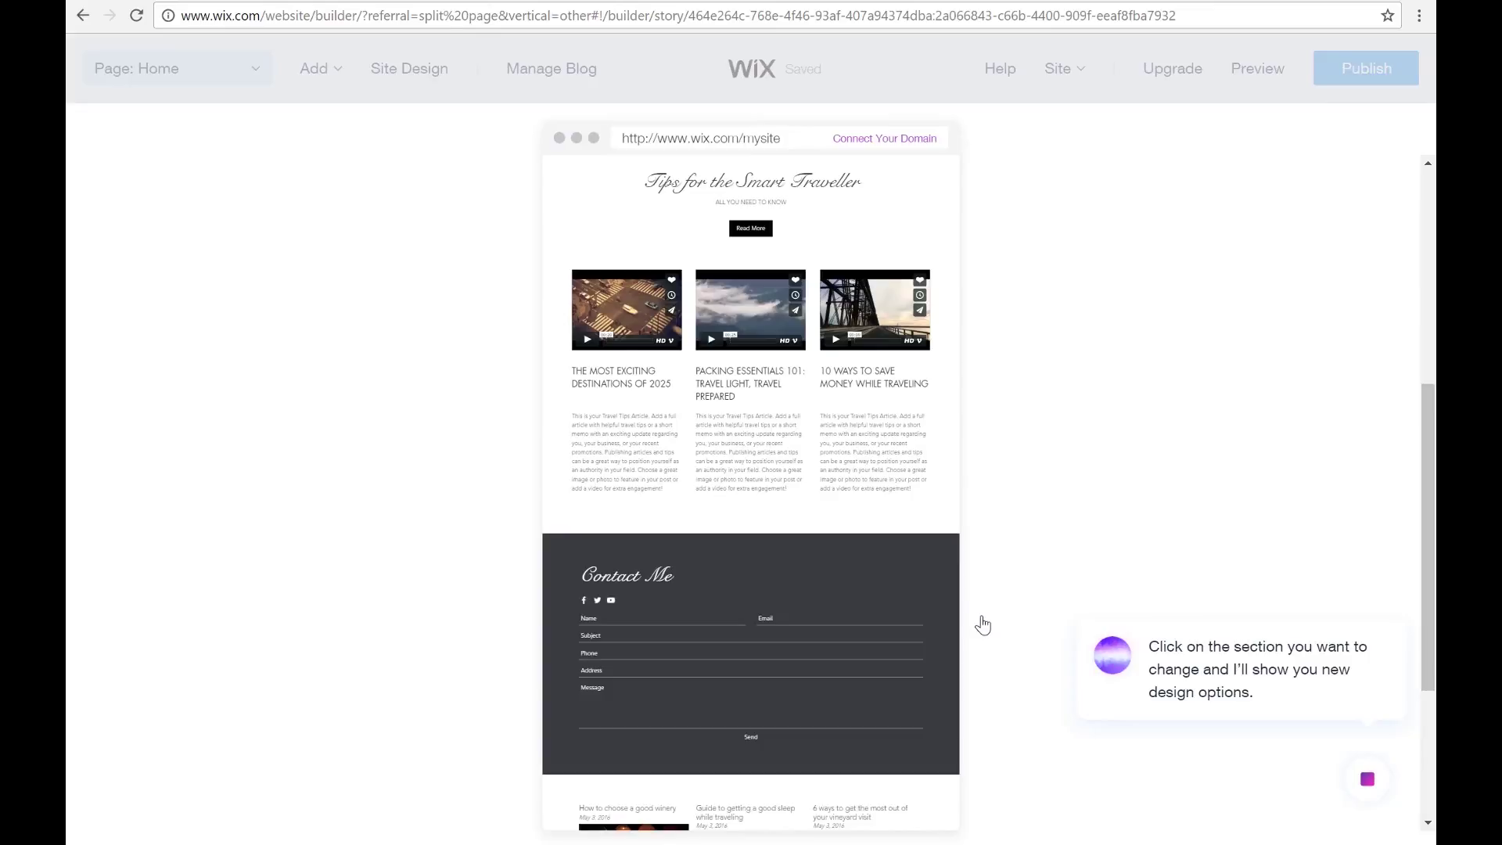
{"action": "scroll", "coordinate": [1006, 601], "scroll_direction": "down", "scroll_amount": 3}
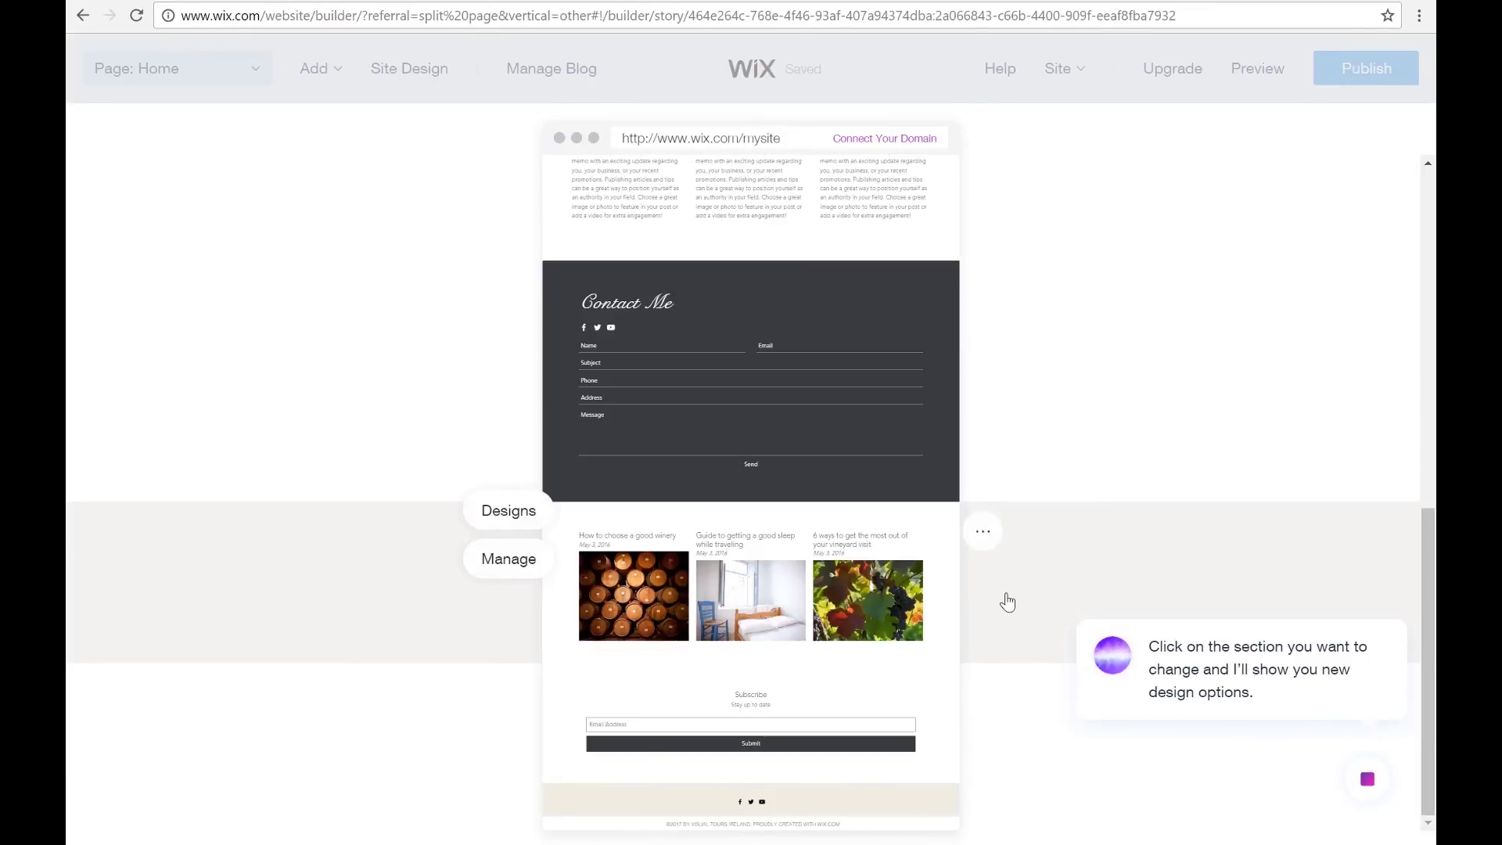
{"action": "scroll", "coordinate": [1008, 602], "scroll_direction": "up", "scroll_amount": 5}
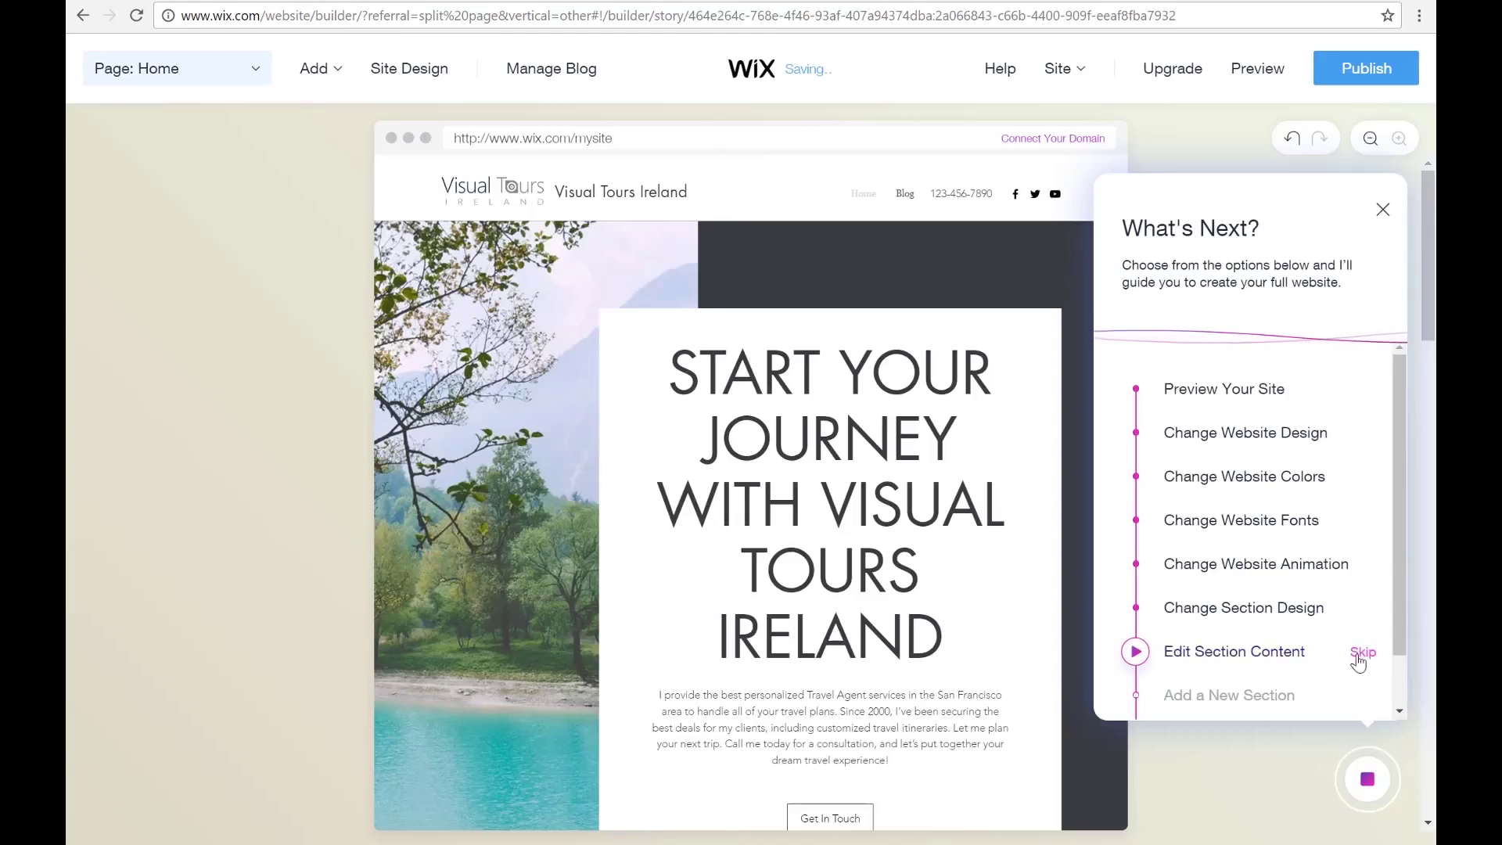
- Start the Edit Section Content tour step and remove the business name and phone number from the homepage header
{"action": "left_click", "coordinate": [1139, 655]}
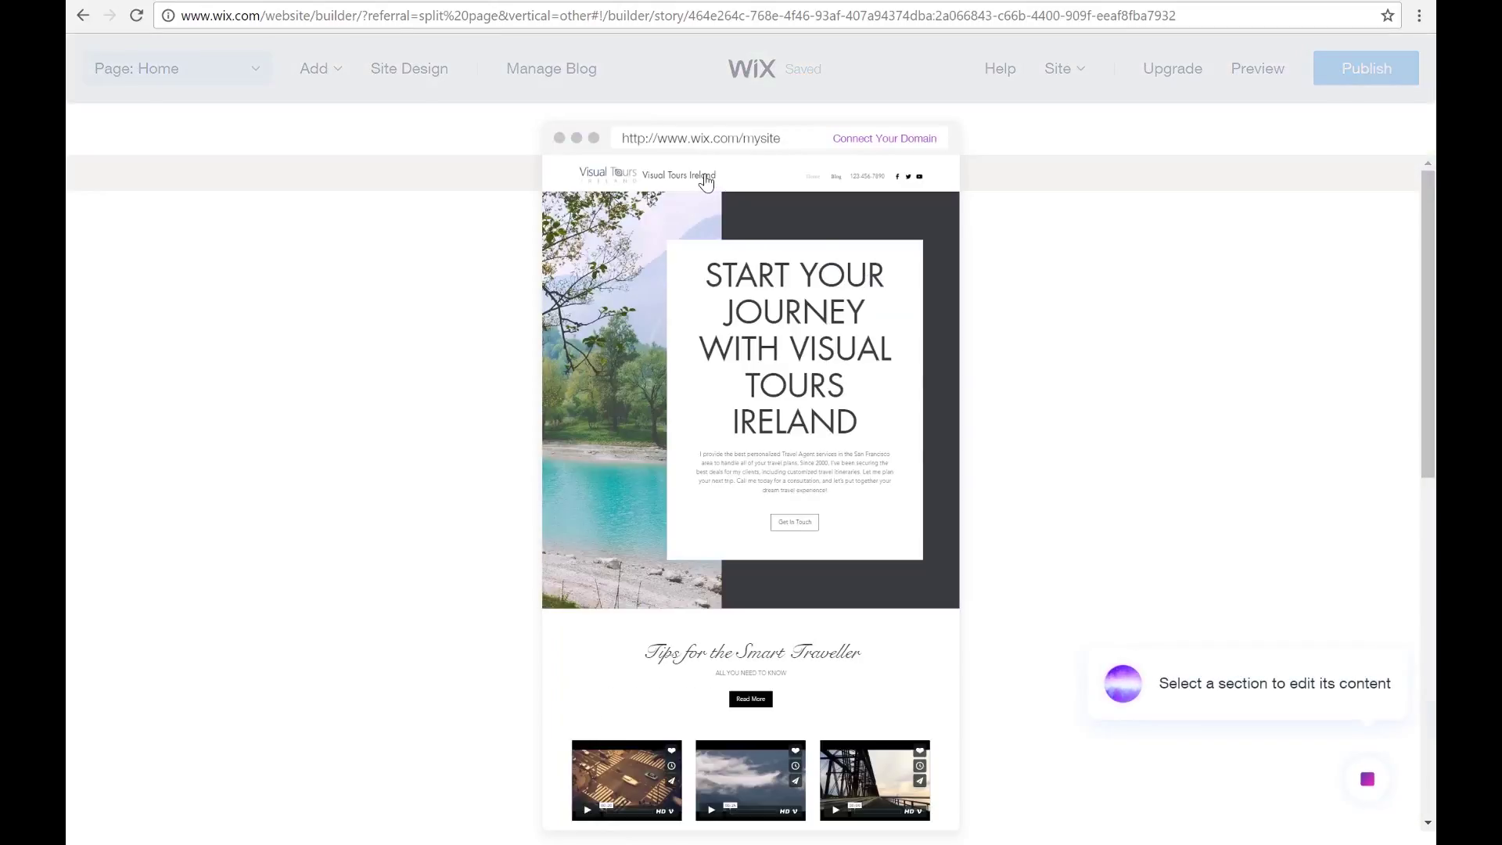
{"action": "left_click", "coordinate": [705, 182]}
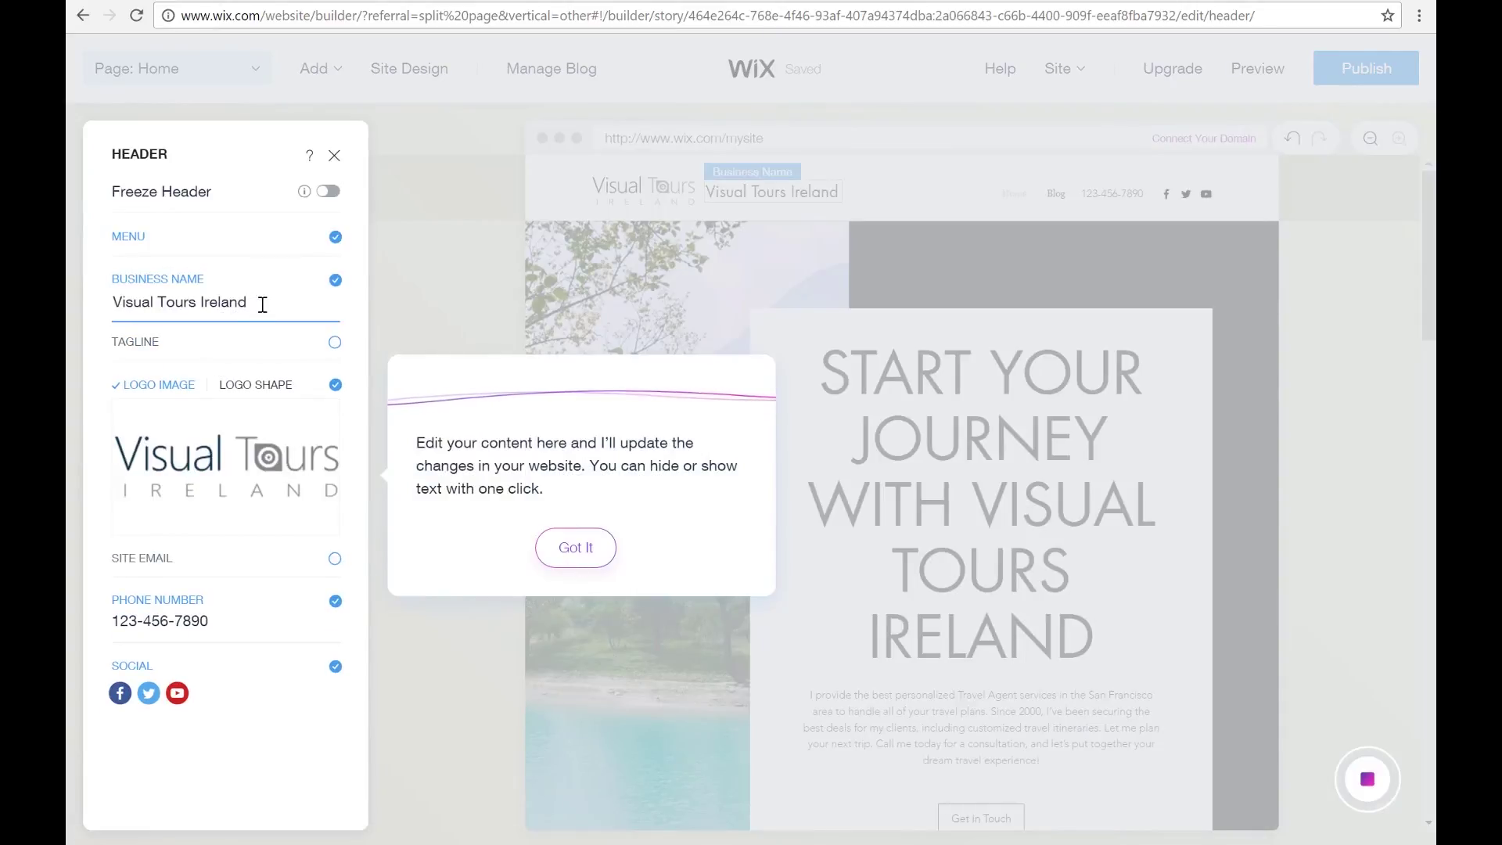
{"action": "left_click", "coordinate": [122, 321]}
{"action": "left_click_drag", "start_coordinate": [262, 326], "coordinate": [90, 328]}
{"action": "key", "text": "BackSpace"}
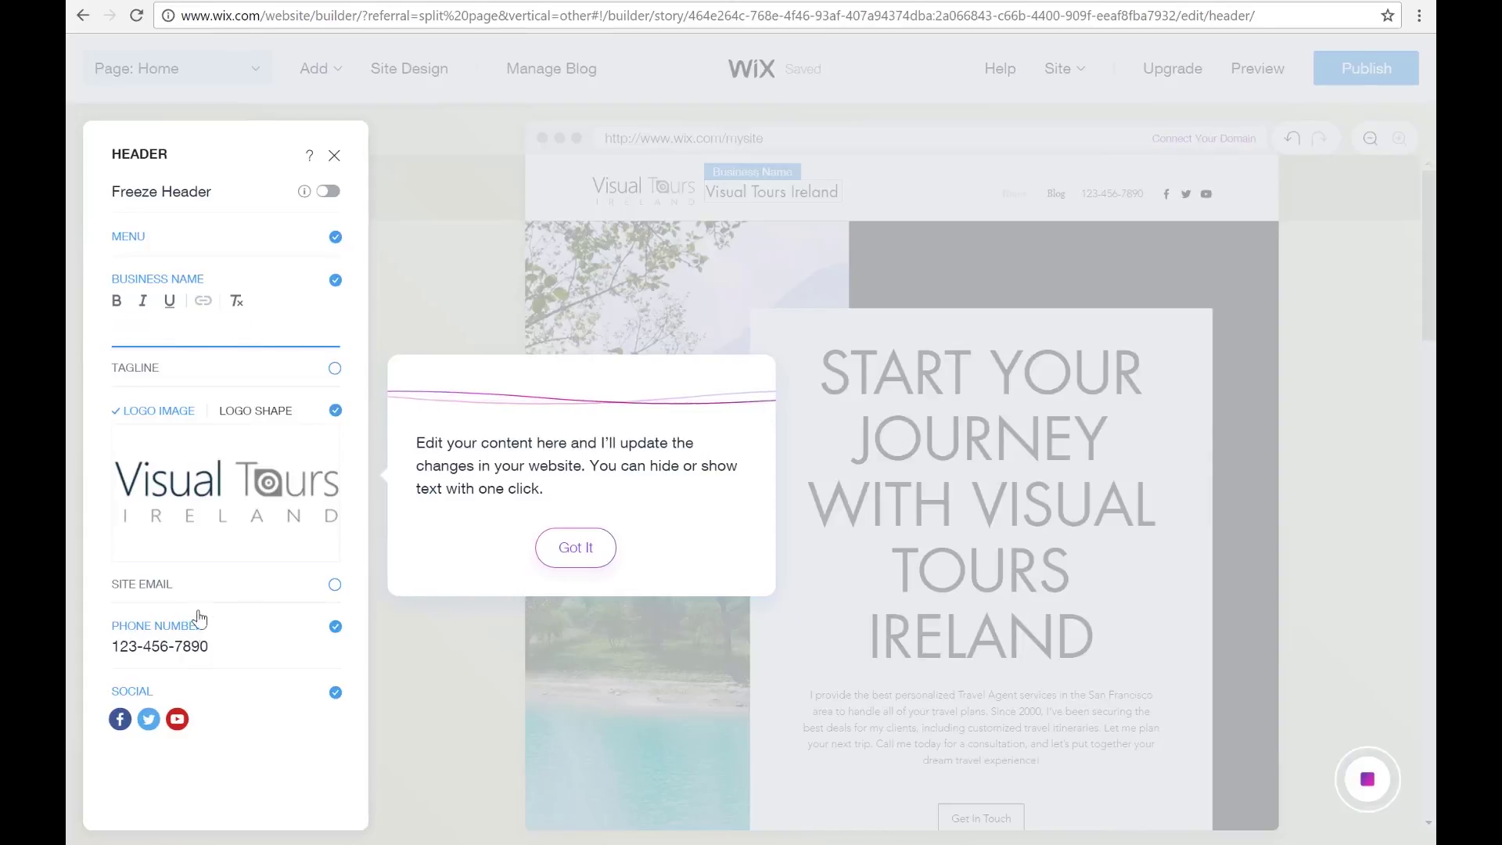
{"action": "left_click_drag", "start_coordinate": [184, 639], "coordinate": [108, 637]}
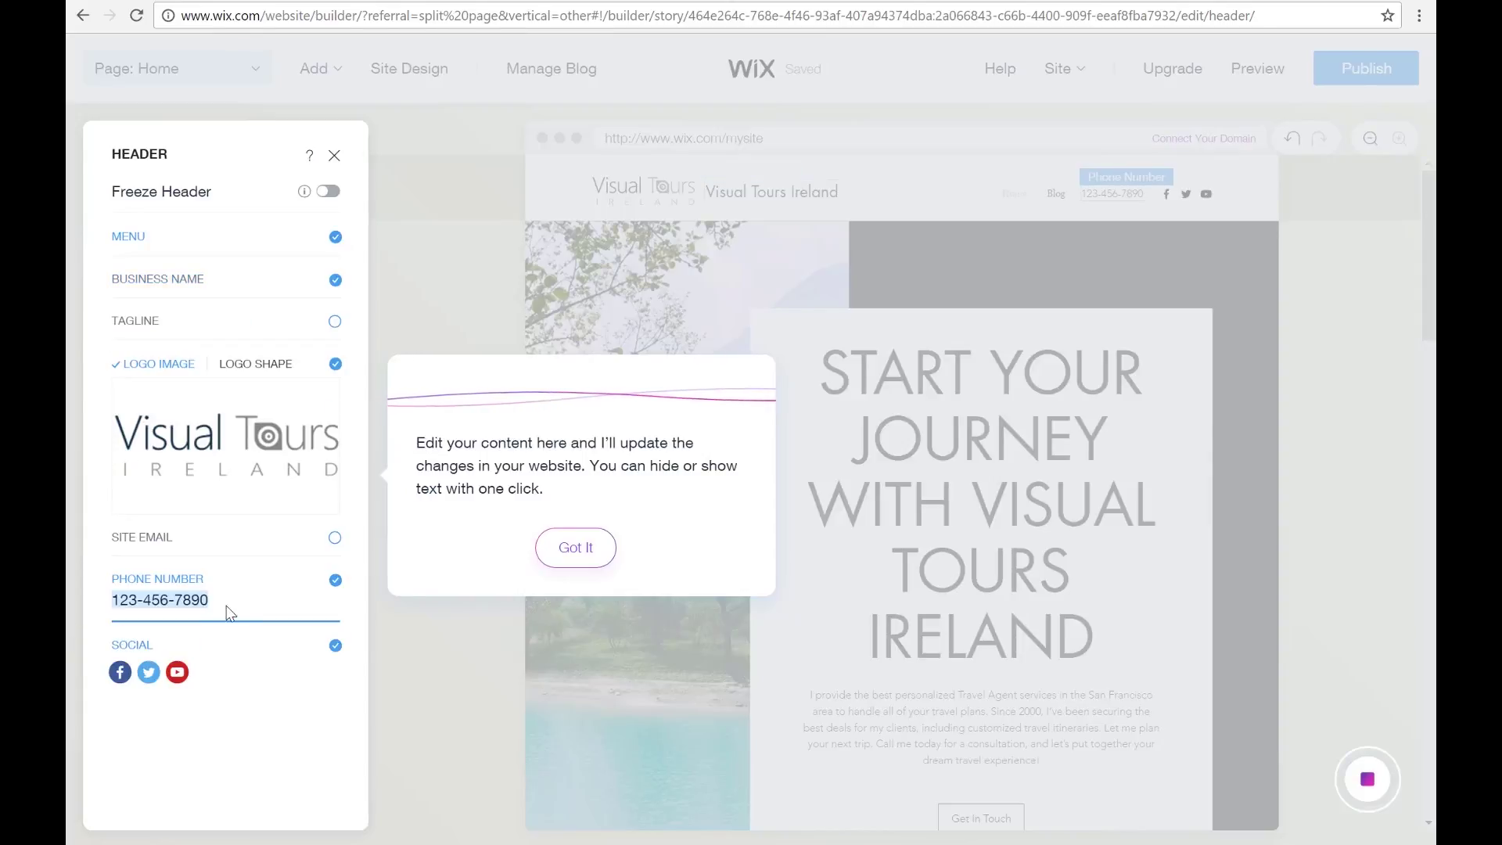
{"action": "left_click", "coordinate": [336, 583]}
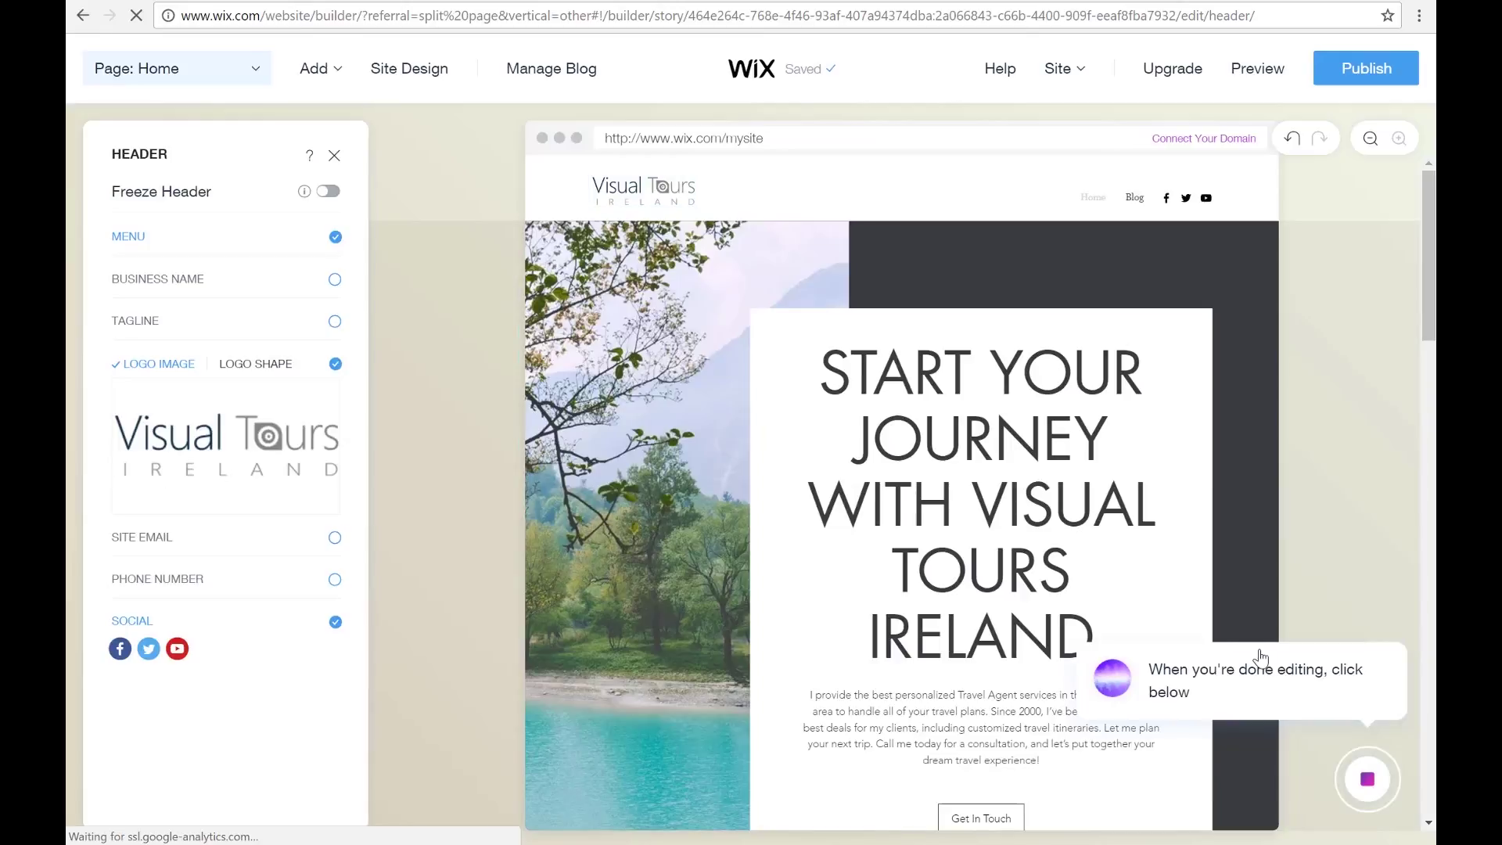
- Finish the header edit, start the Add a New Section tour step and look over the available sections and the homepage
{"action": "left_click", "coordinate": [1383, 779]}
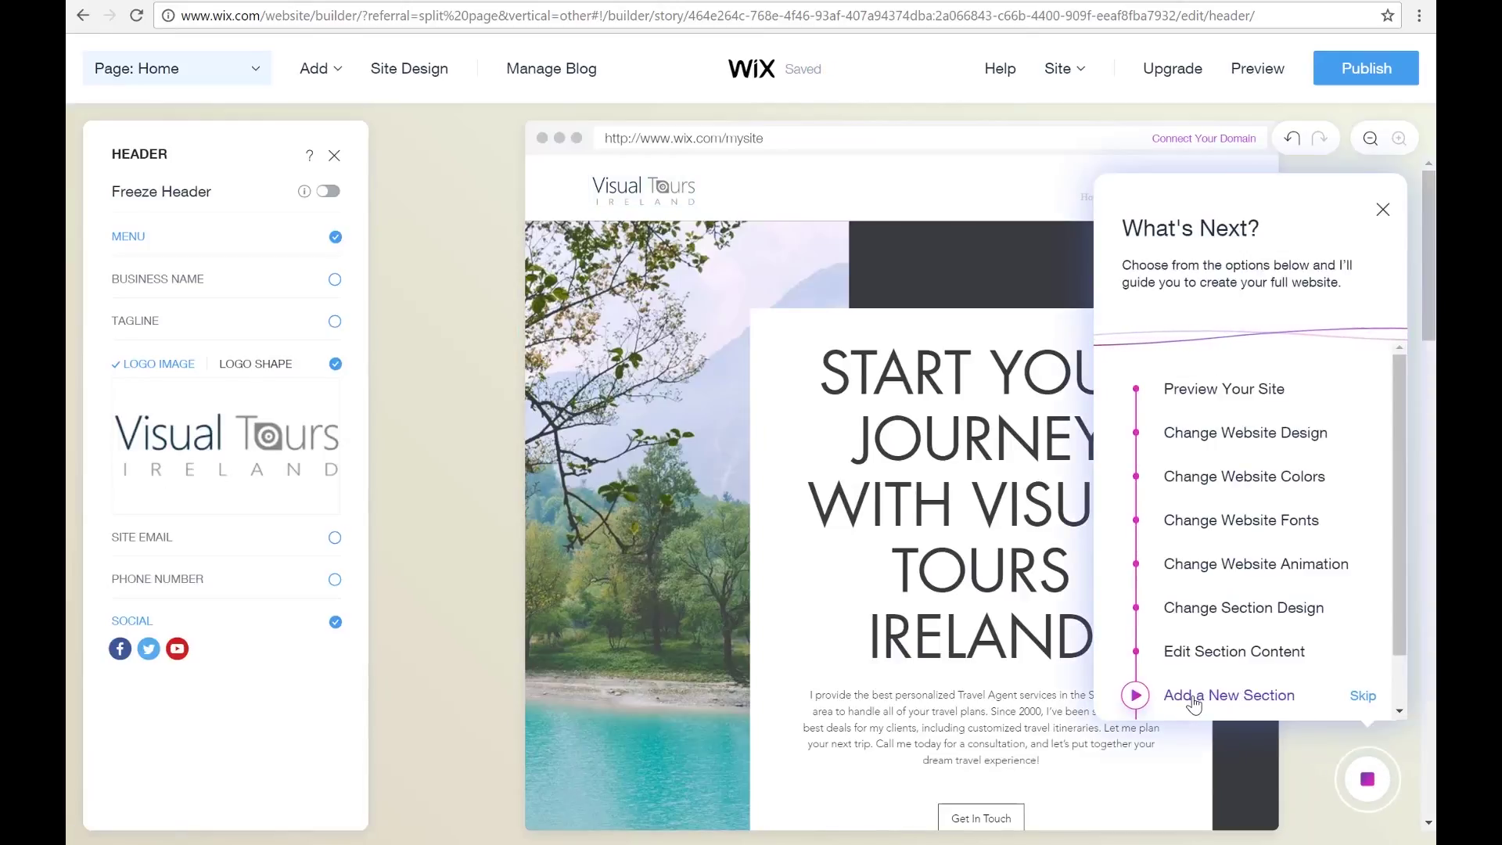
{"action": "left_click", "coordinate": [1136, 698]}
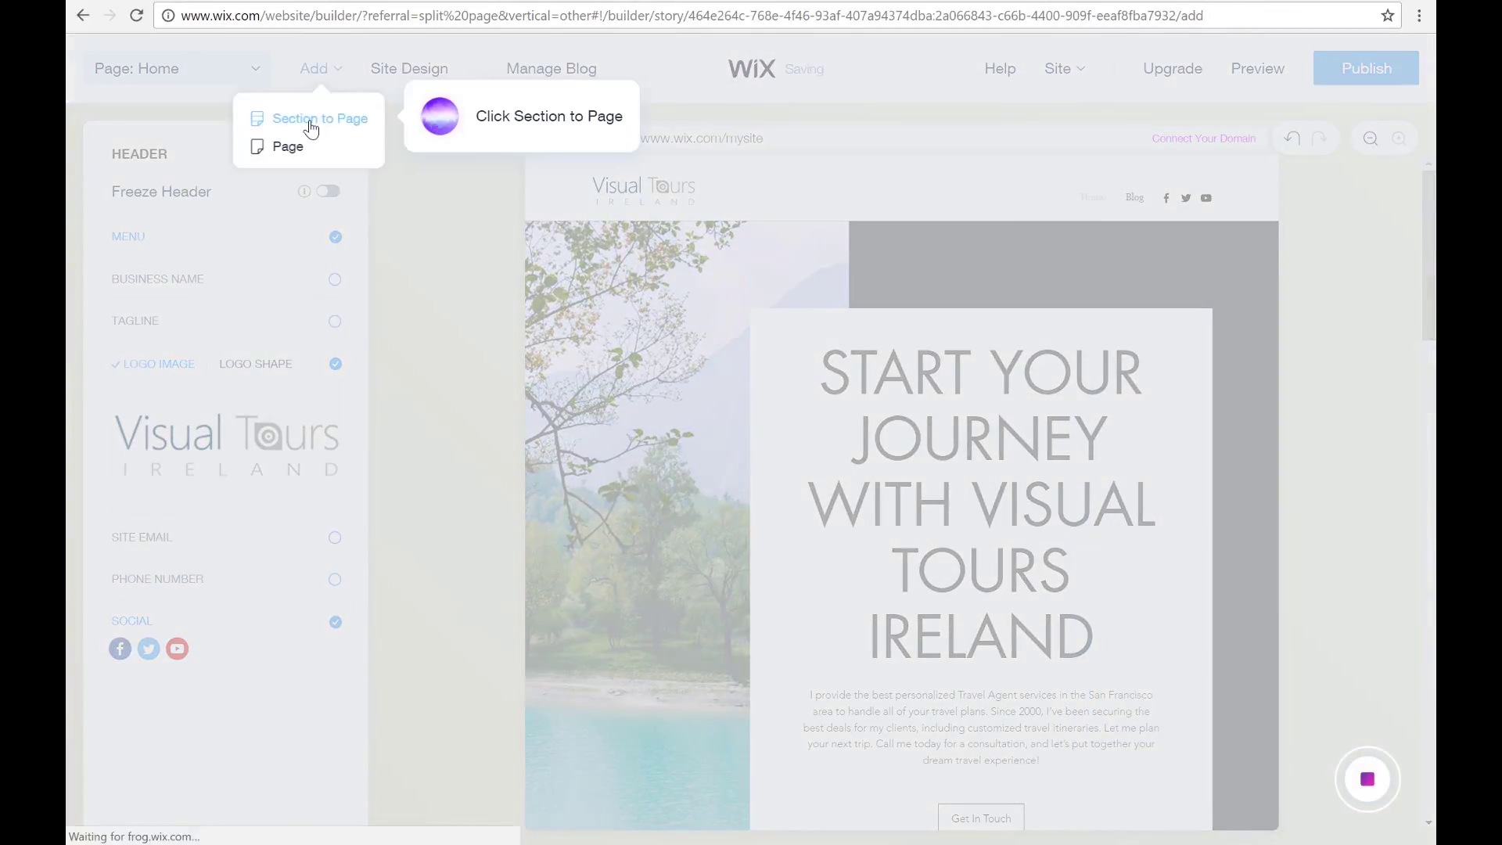
{"action": "left_click", "coordinate": [308, 124]}
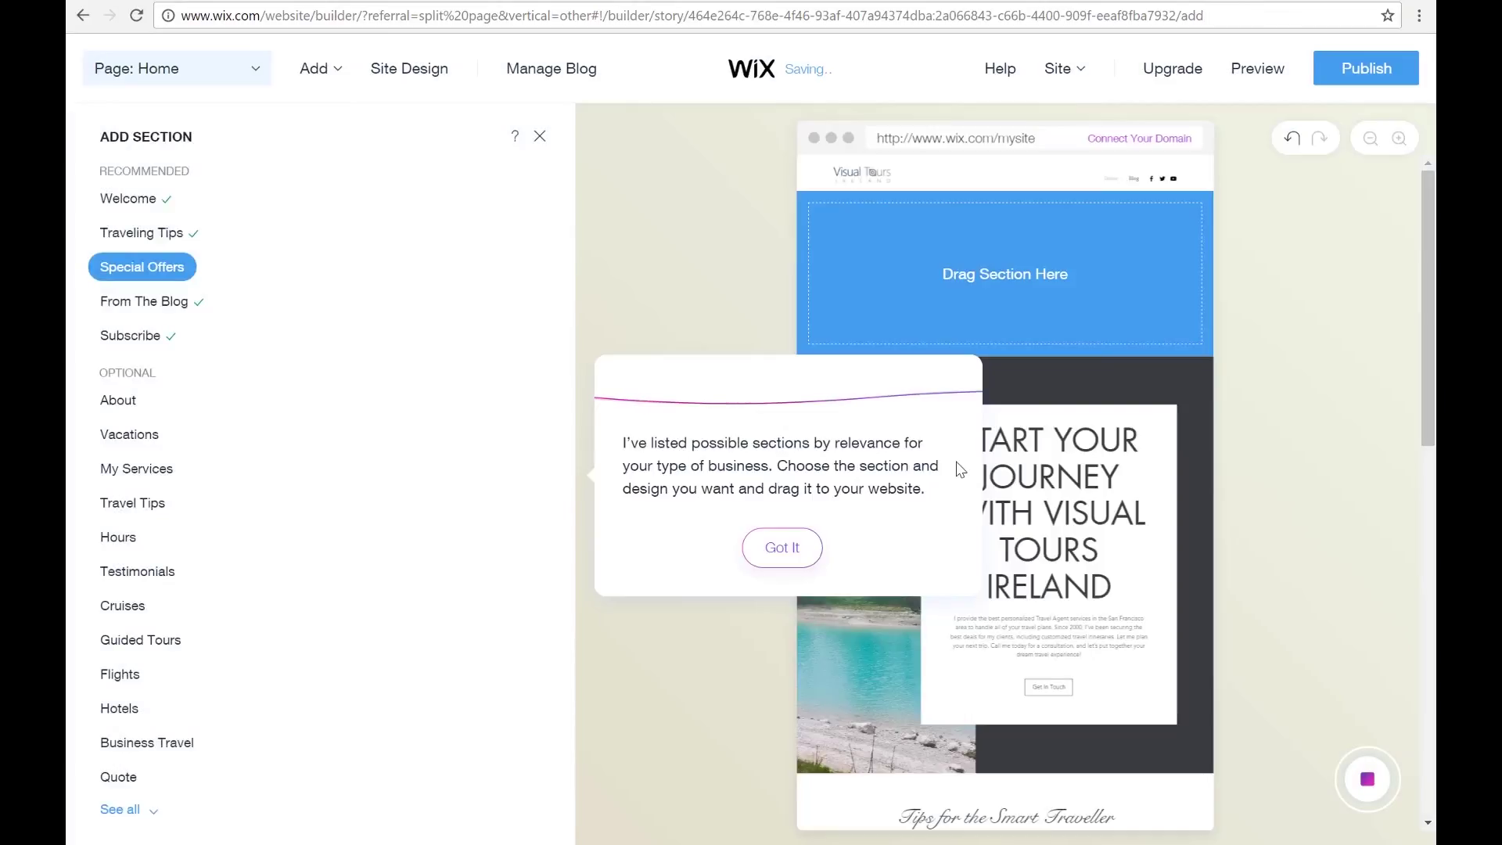
{"action": "scroll", "coordinate": [1327, 446], "scroll_direction": "down", "scroll_amount": 6}
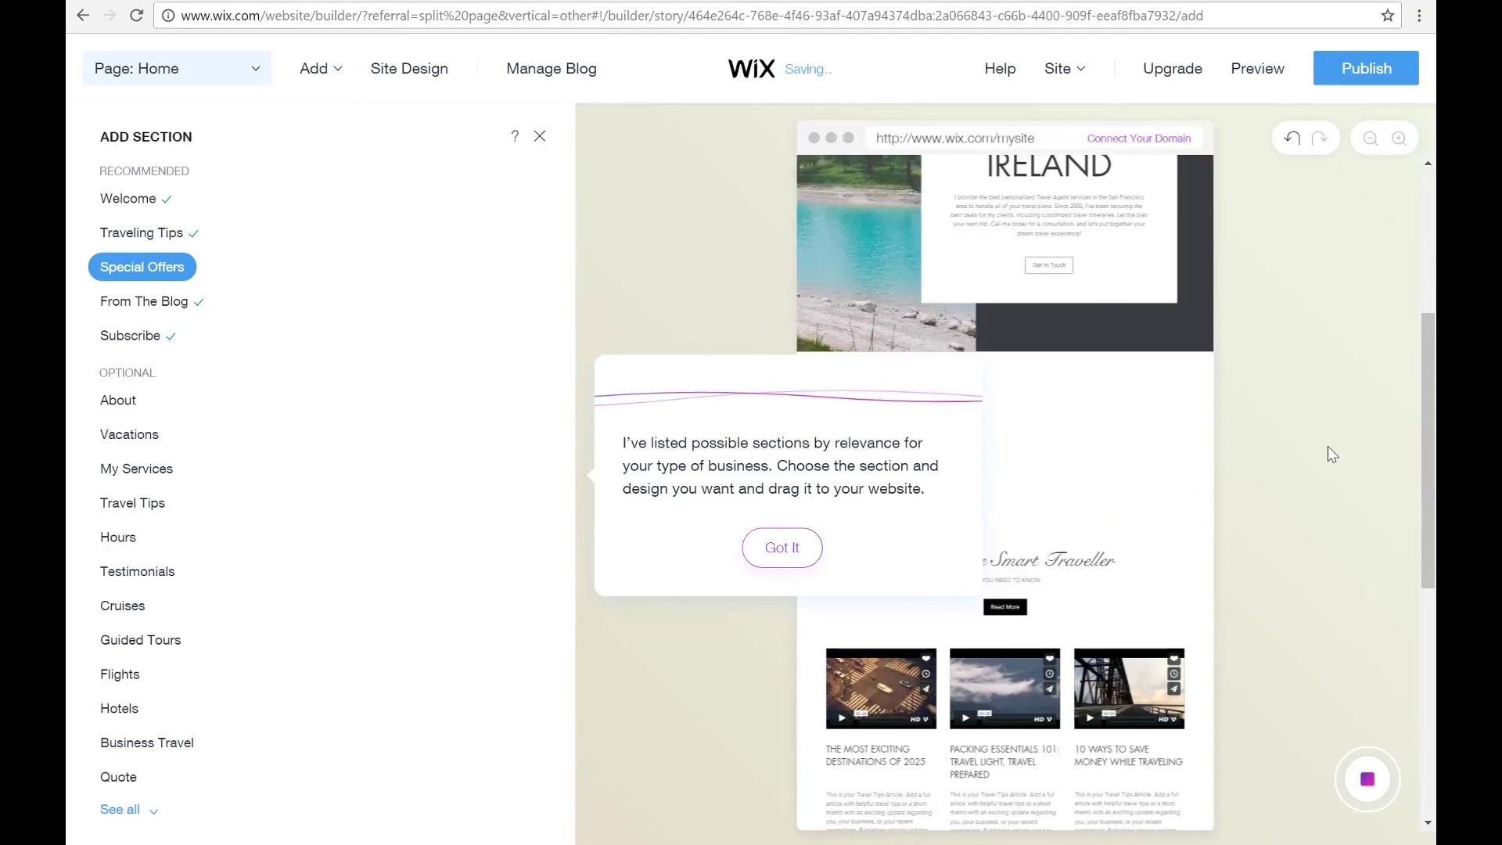
{"action": "scroll", "coordinate": [1327, 446], "scroll_direction": "down", "scroll_amount": 5}
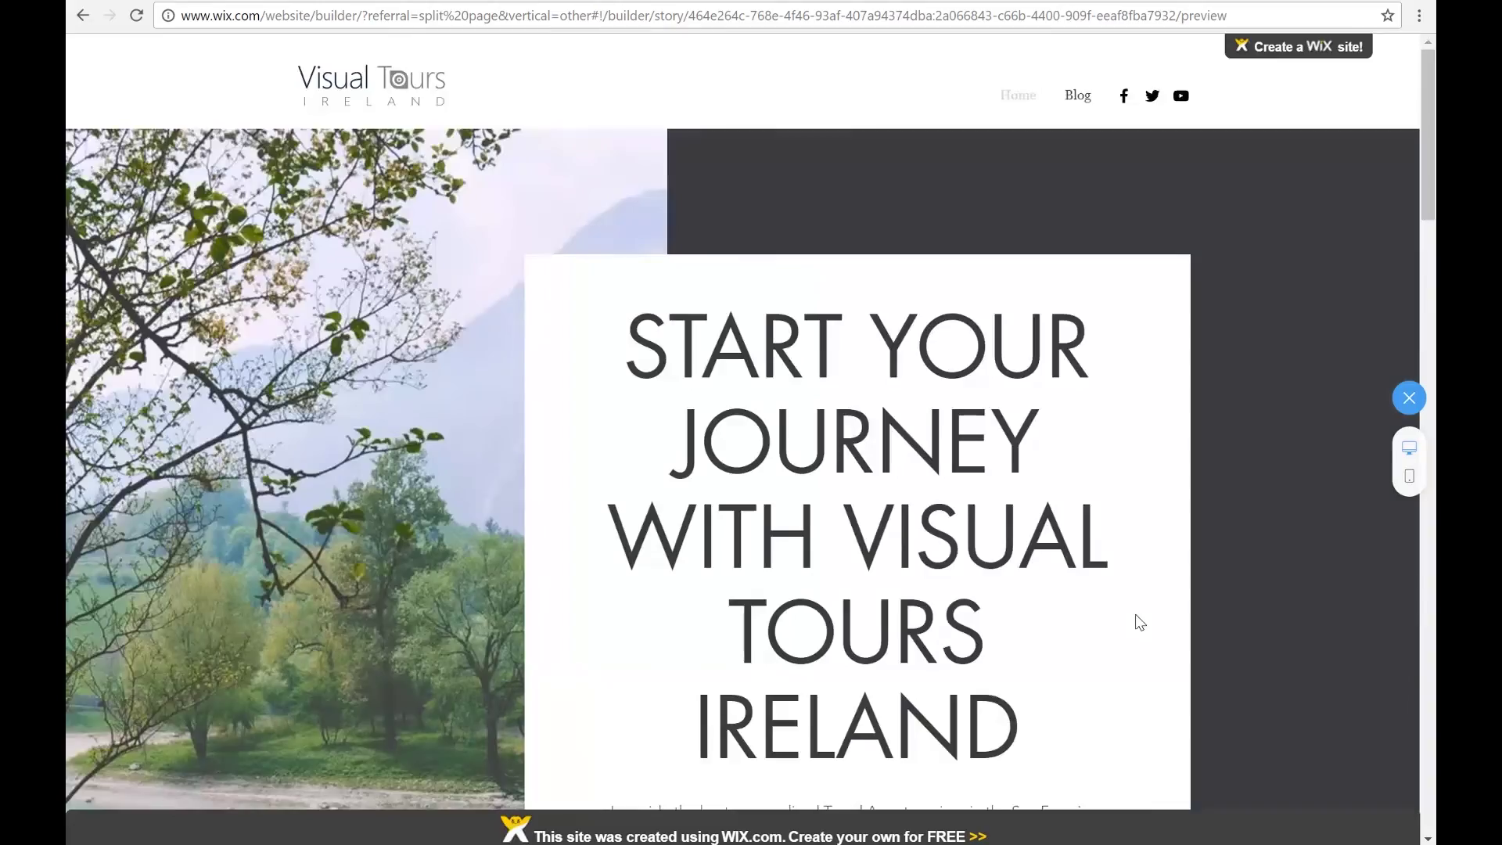
- Look through the homepage in the desktop preview, including the travel tips articles and the Contact Me form
{"action": "scroll", "coordinate": [1140, 622], "scroll_direction": "down", "scroll_amount": 15}
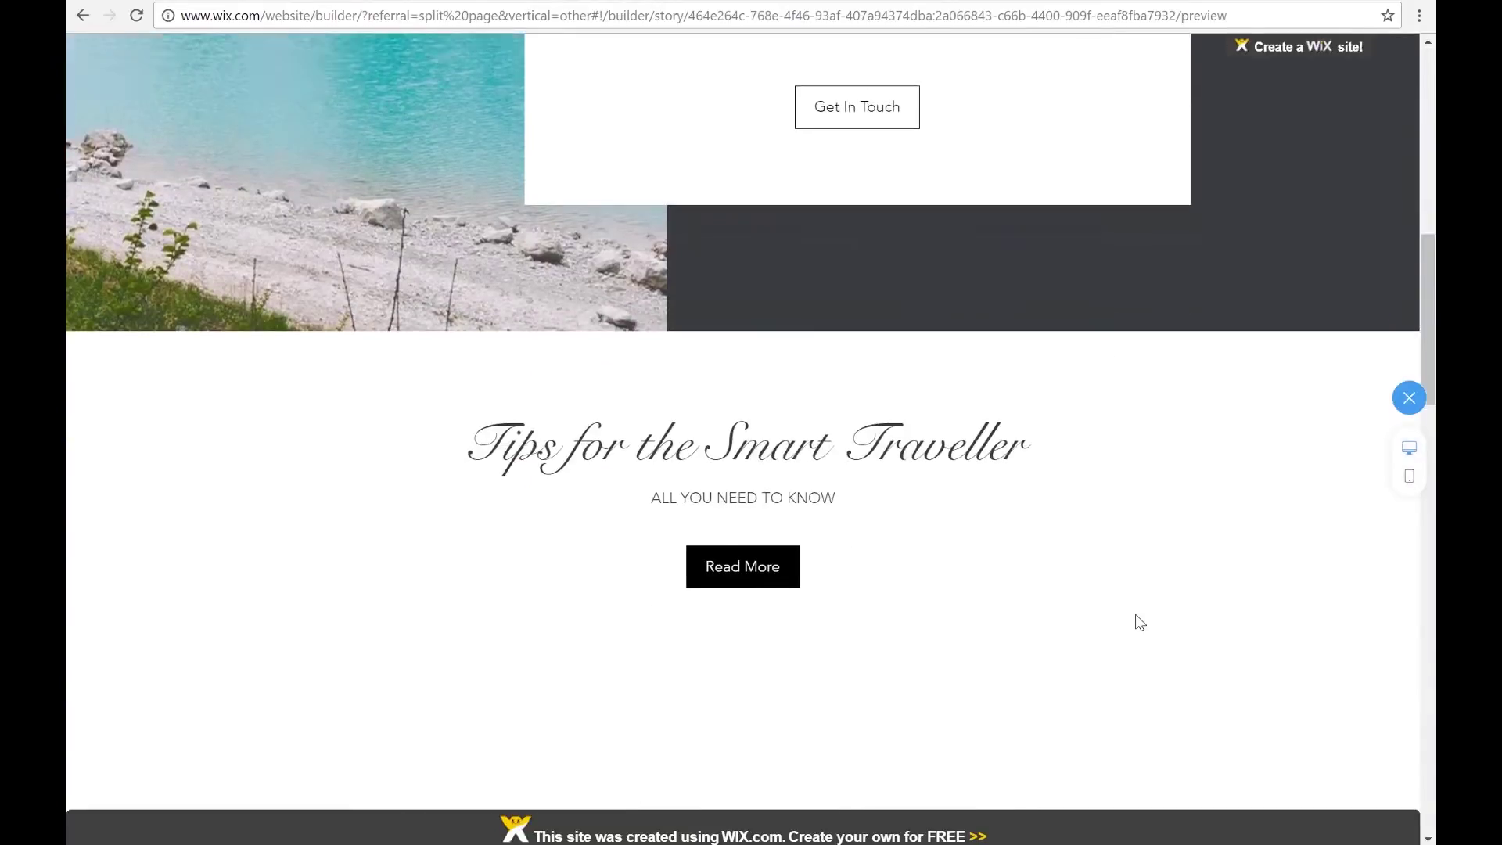
{"action": "scroll", "coordinate": [1137, 614], "scroll_direction": "down", "scroll_amount": 12}
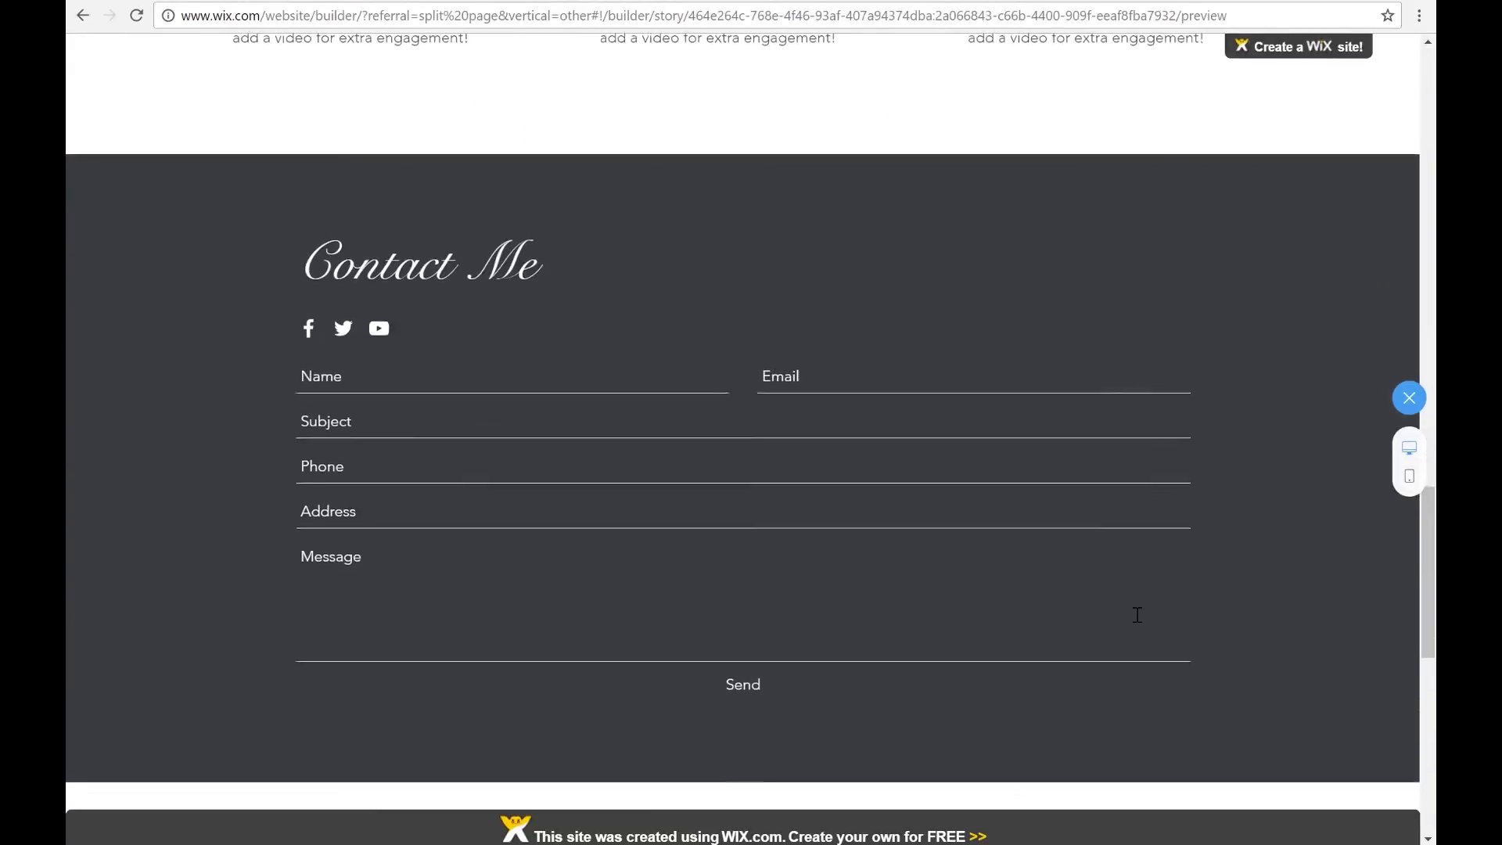
{"action": "scroll", "coordinate": [1137, 624], "scroll_direction": "up", "scroll_amount": 10}
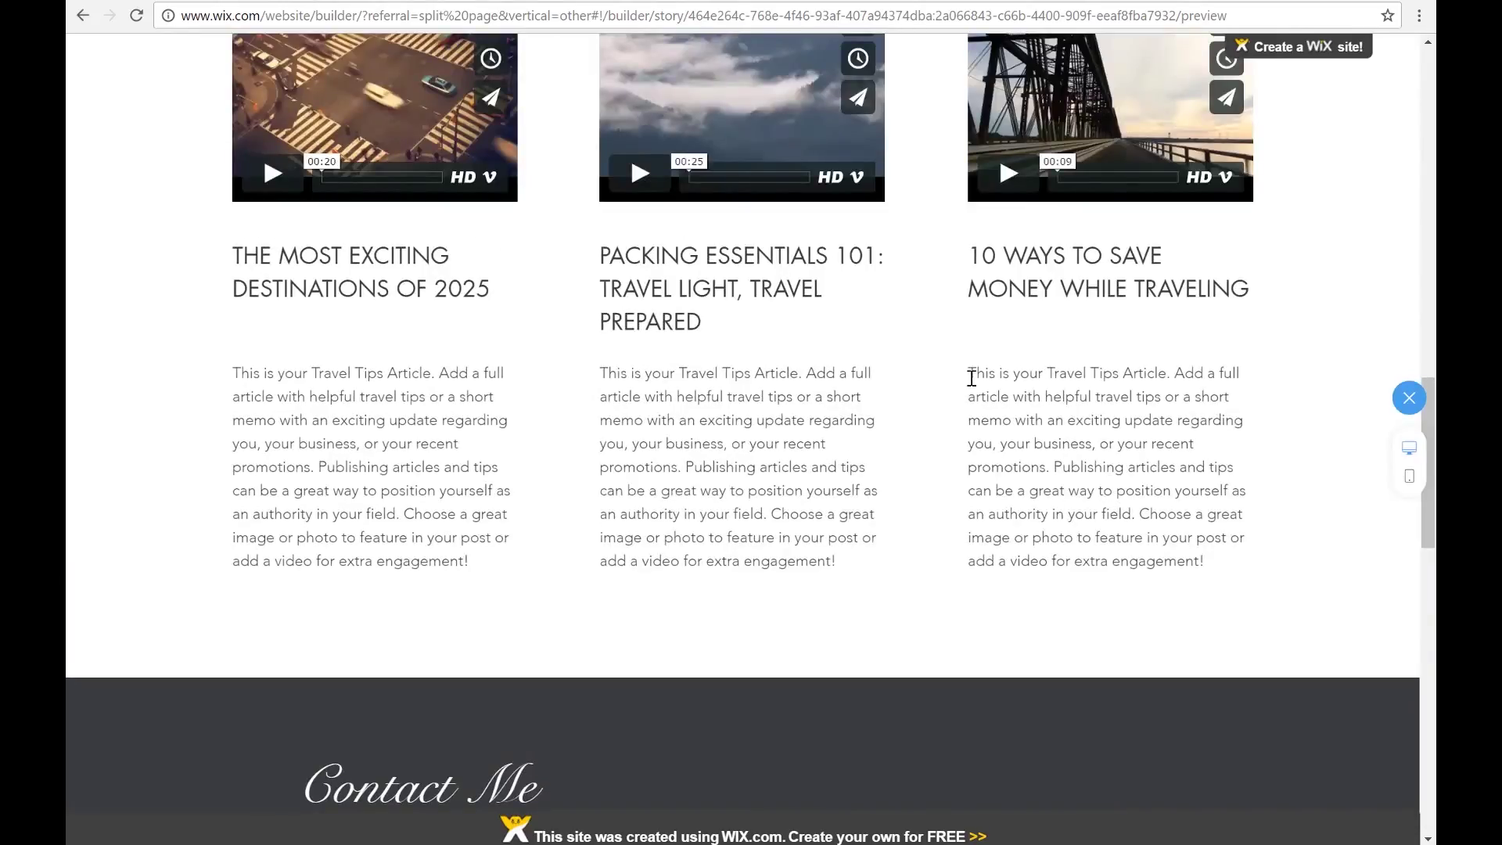
{"action": "left_click_drag", "start_coordinate": [971, 378], "coordinate": [1103, 456]}
{"action": "left_click", "coordinate": [1290, 506]}
{"action": "scroll", "coordinate": [1088, 502], "scroll_direction": "up", "scroll_amount": 10}
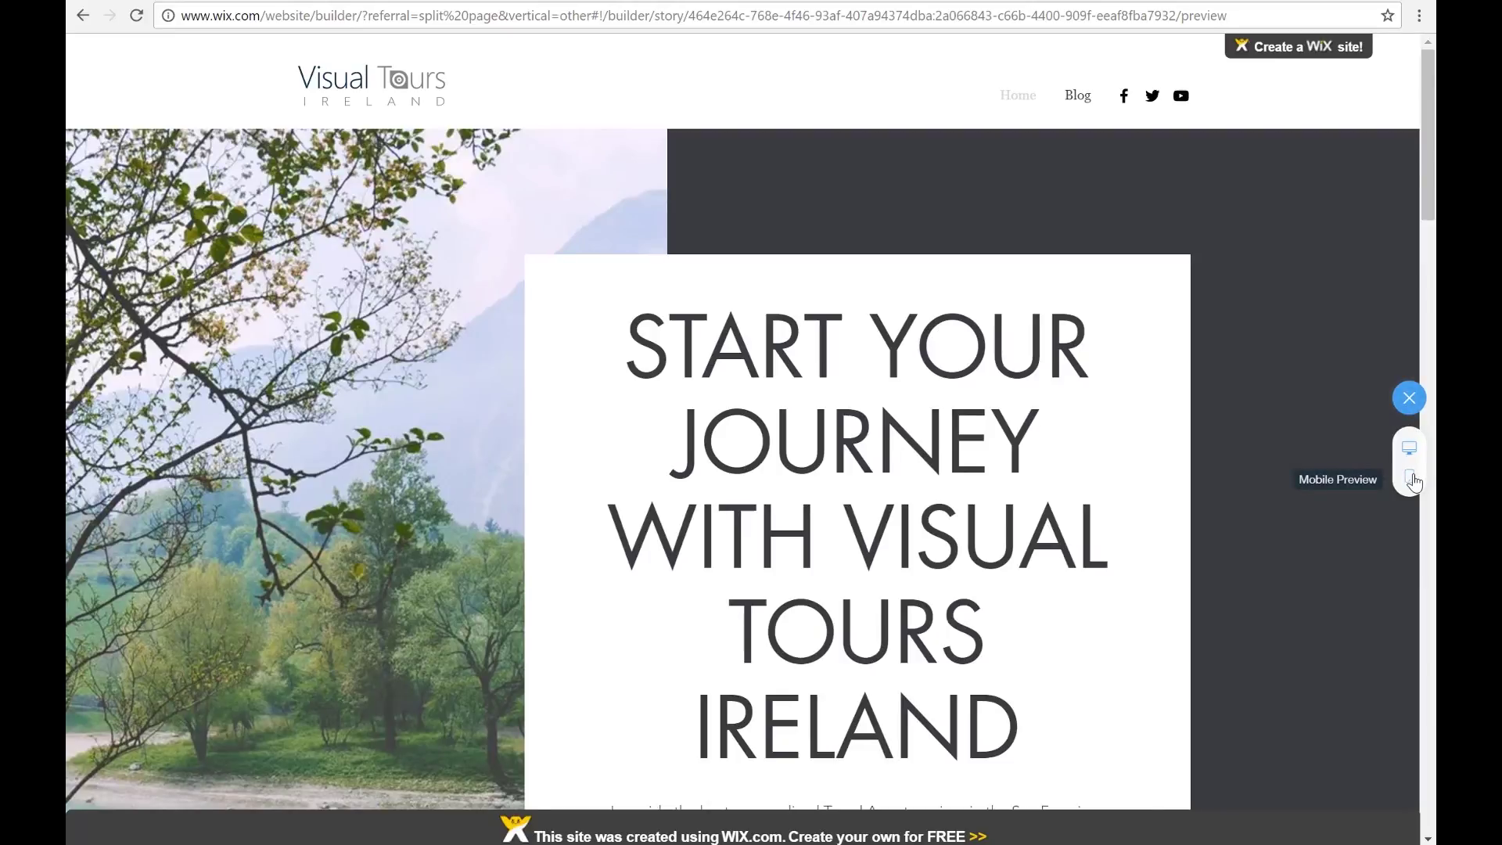
- Switch to the mobile preview and check the site's navigation menu
{"action": "left_click", "coordinate": [1411, 479]}
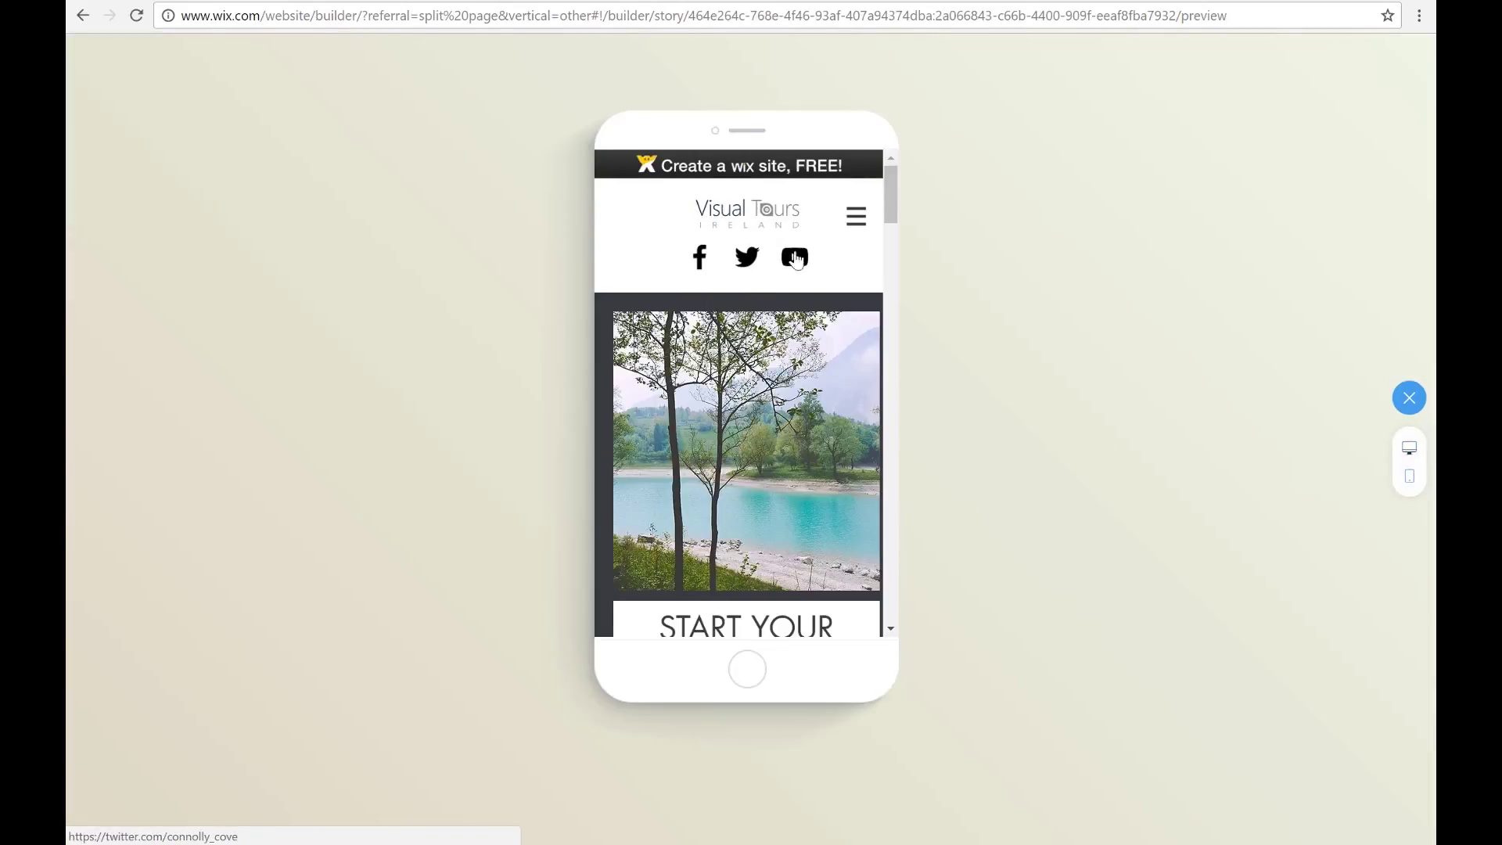
{"action": "left_click", "coordinate": [857, 218]}
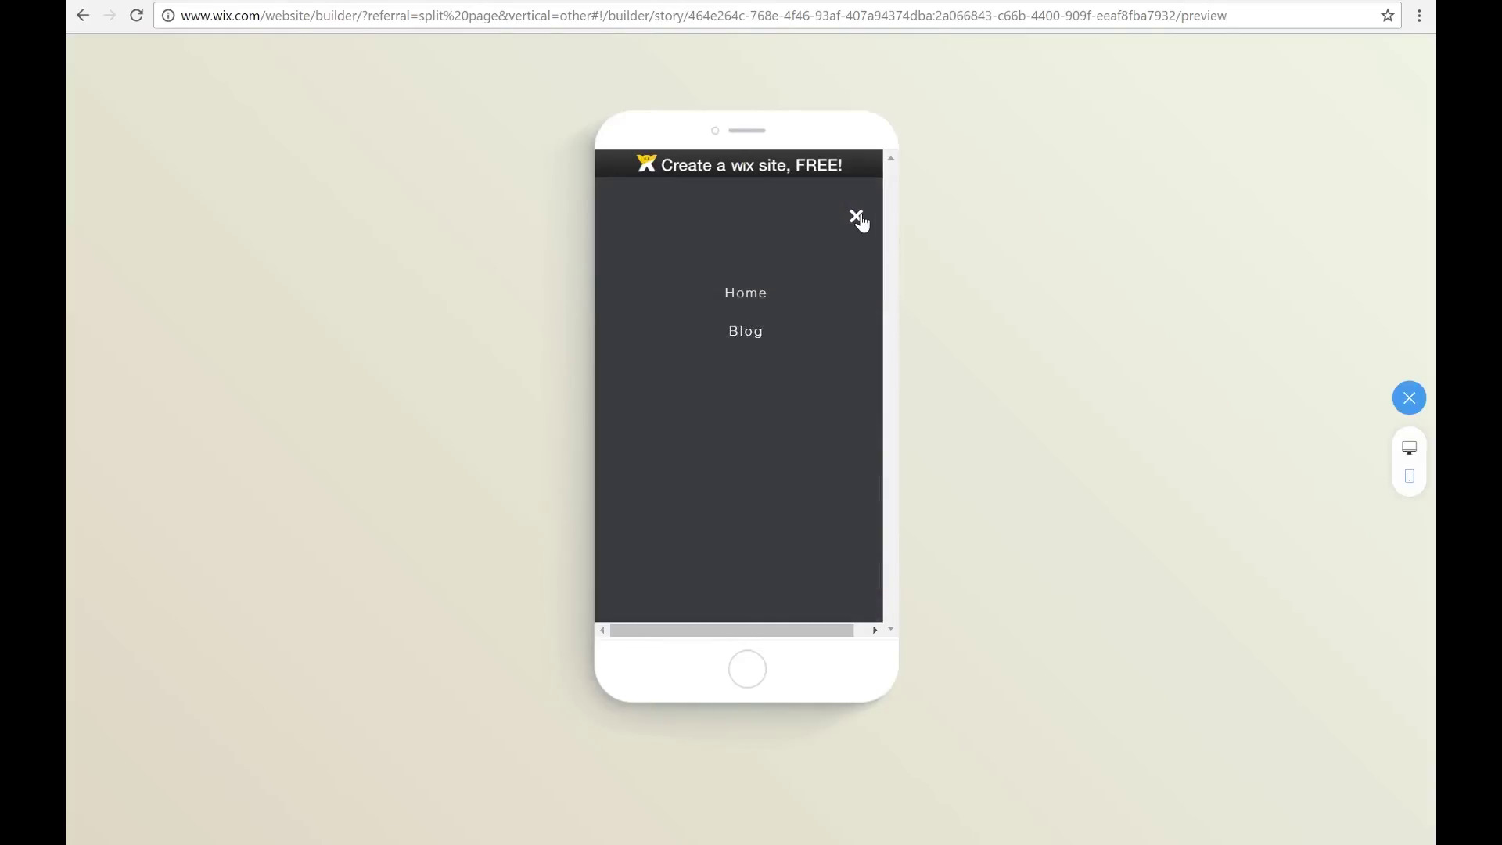
{"action": "left_click", "coordinate": [857, 217]}
- Look through the whole homepage in the mobile preview, then return to the desktop view and close the preview
{"action": "scroll", "coordinate": [804, 332], "scroll_direction": "down", "scroll_amount": 5}
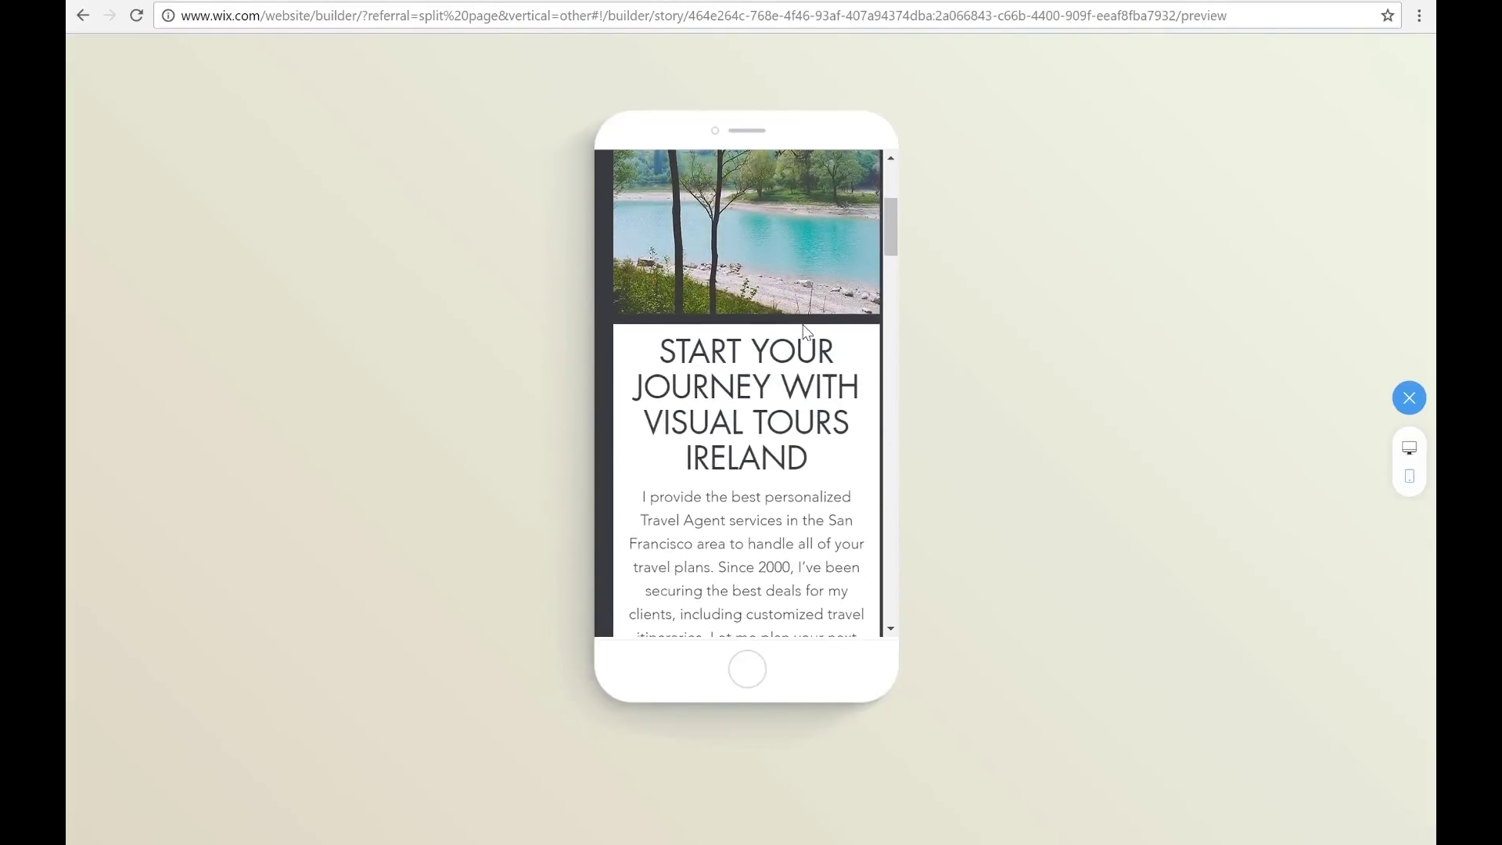
{"action": "scroll", "coordinate": [806, 332], "scroll_direction": "down", "scroll_amount": 1}
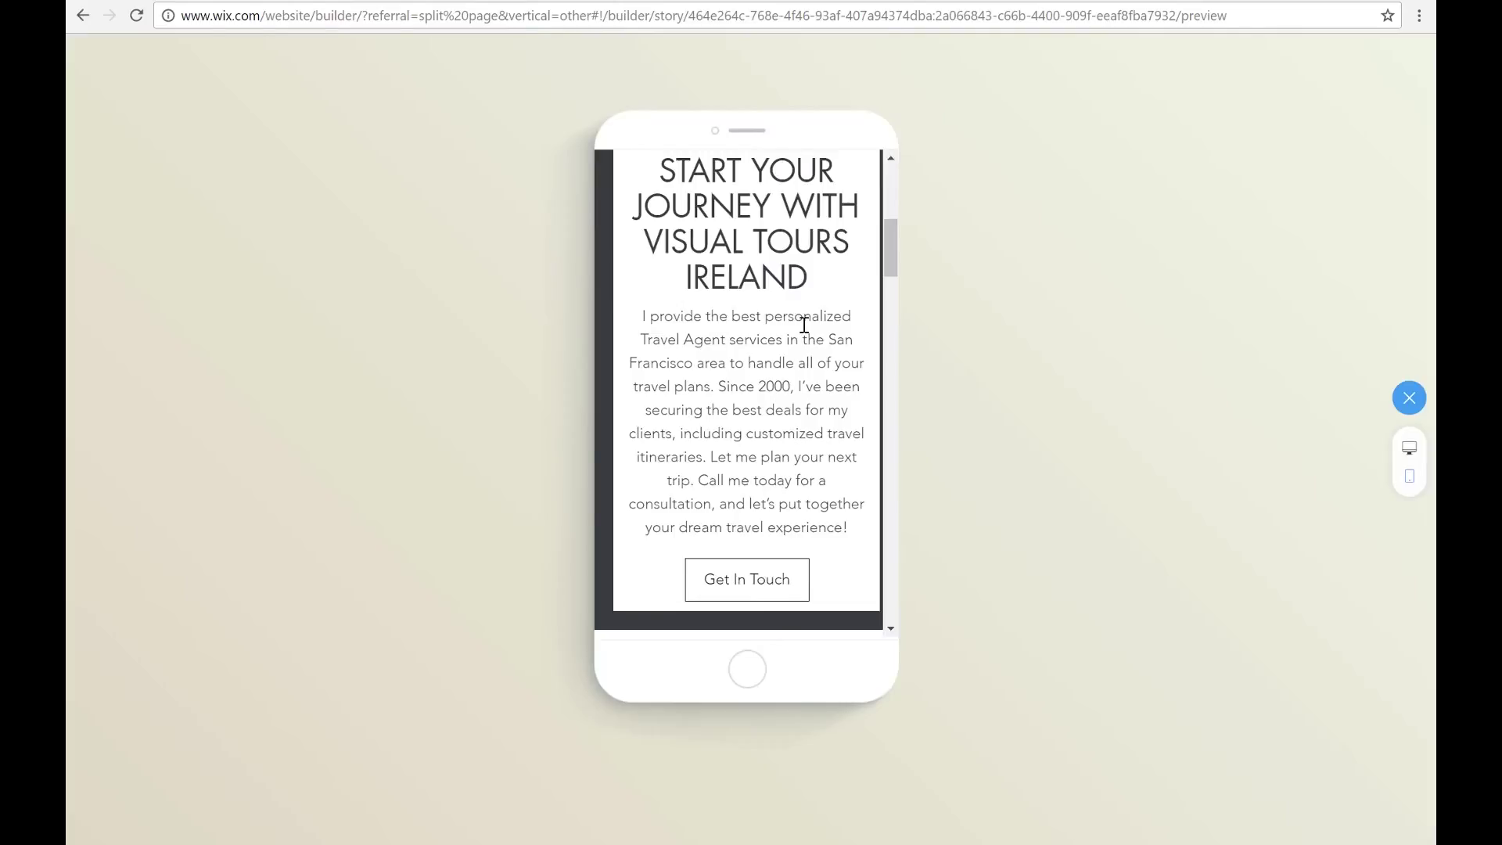
{"action": "scroll", "coordinate": [804, 325], "scroll_direction": "down", "scroll_amount": 8}
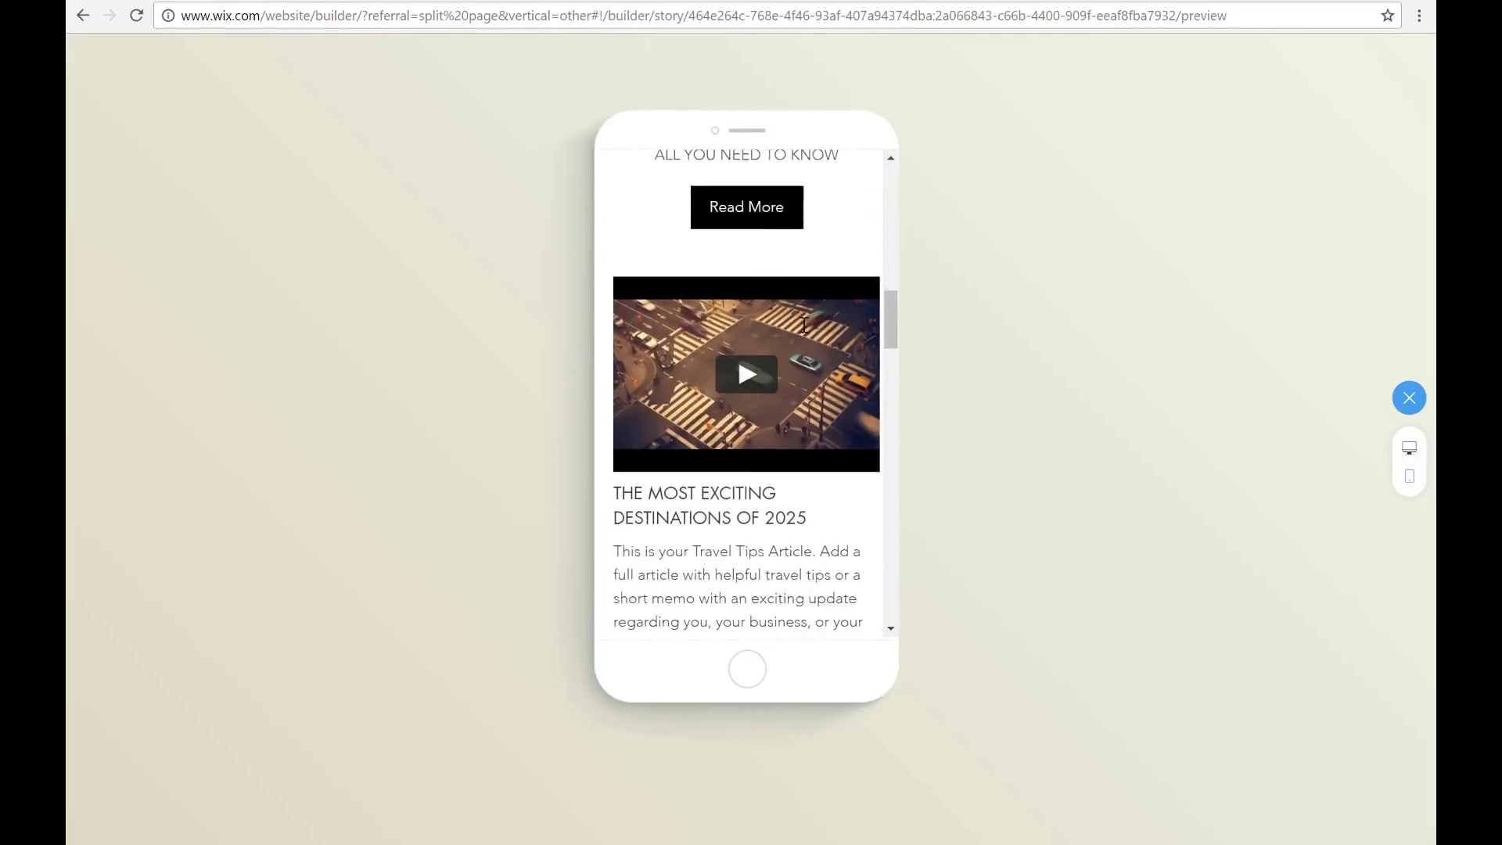
{"action": "scroll", "coordinate": [804, 325], "scroll_direction": "down", "scroll_amount": 10}
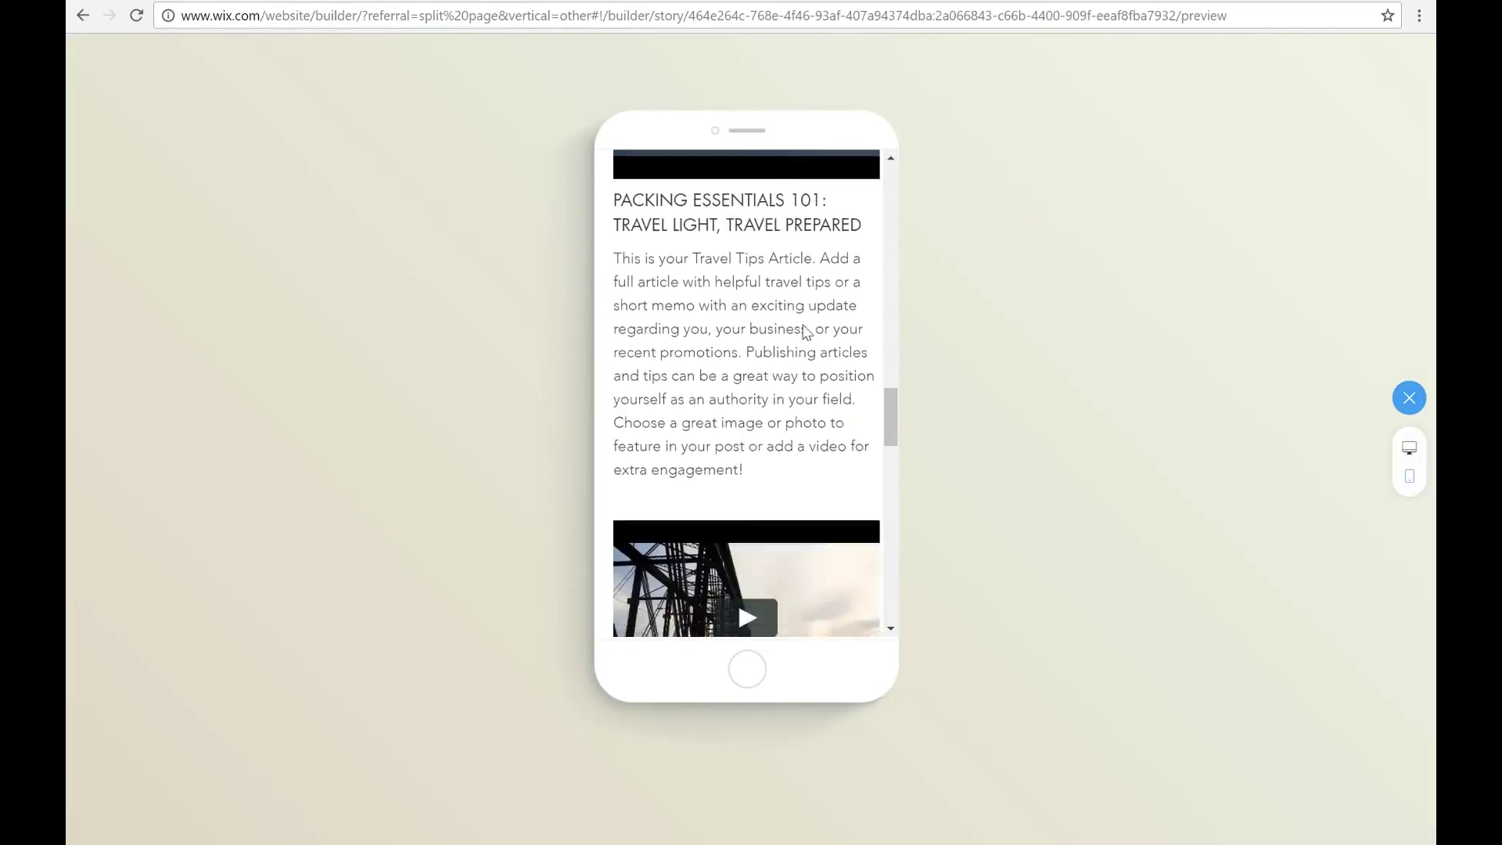
{"action": "scroll", "coordinate": [806, 332], "scroll_direction": "down", "scroll_amount": 6}
{"action": "scroll", "coordinate": [803, 325], "scroll_direction": "down", "scroll_amount": 8}
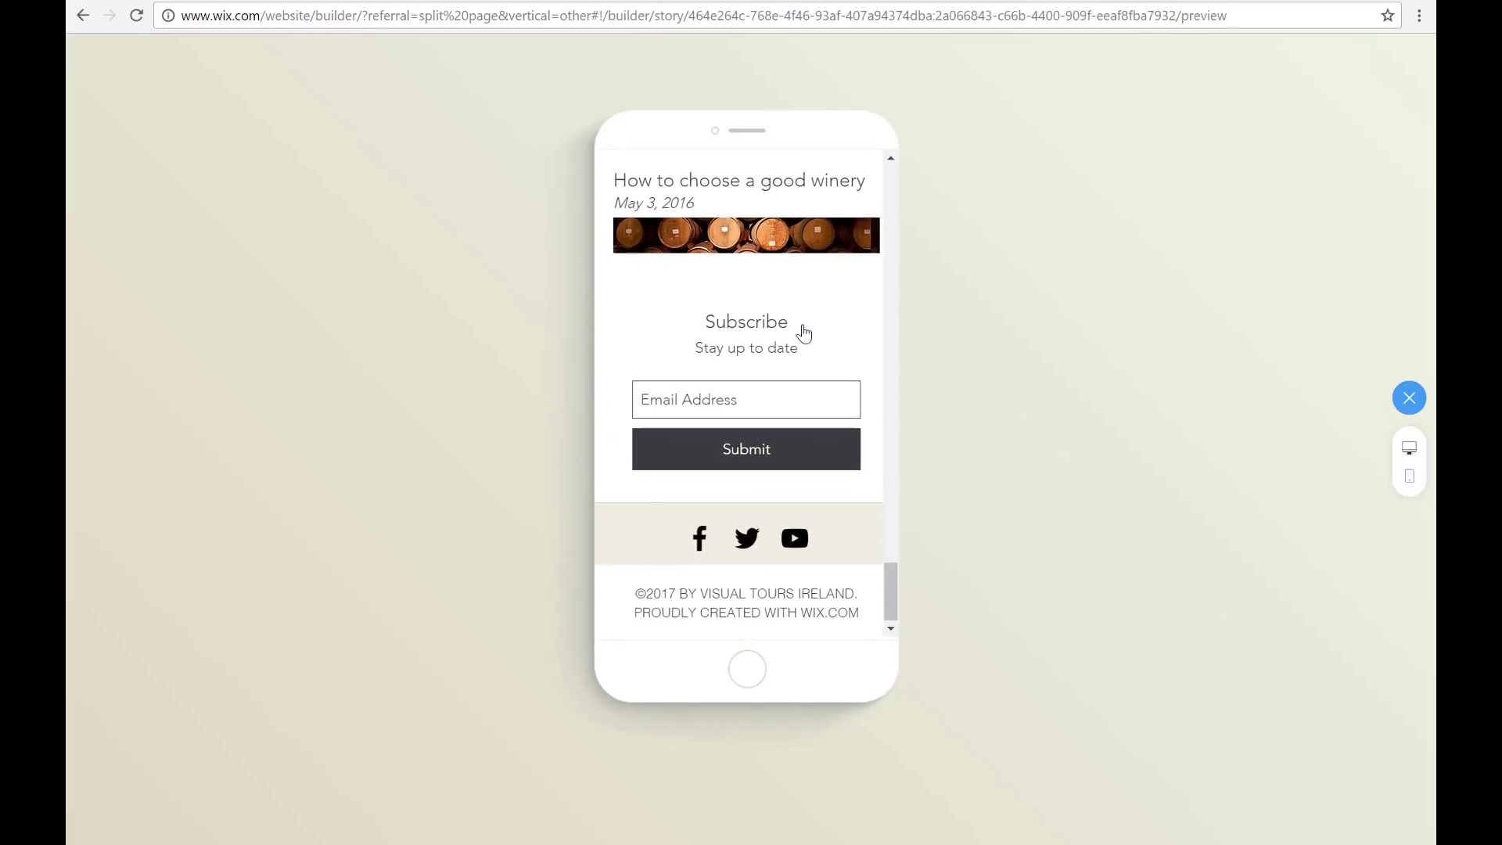
{"action": "scroll", "coordinate": [804, 325], "scroll_direction": "down", "scroll_amount": 1}
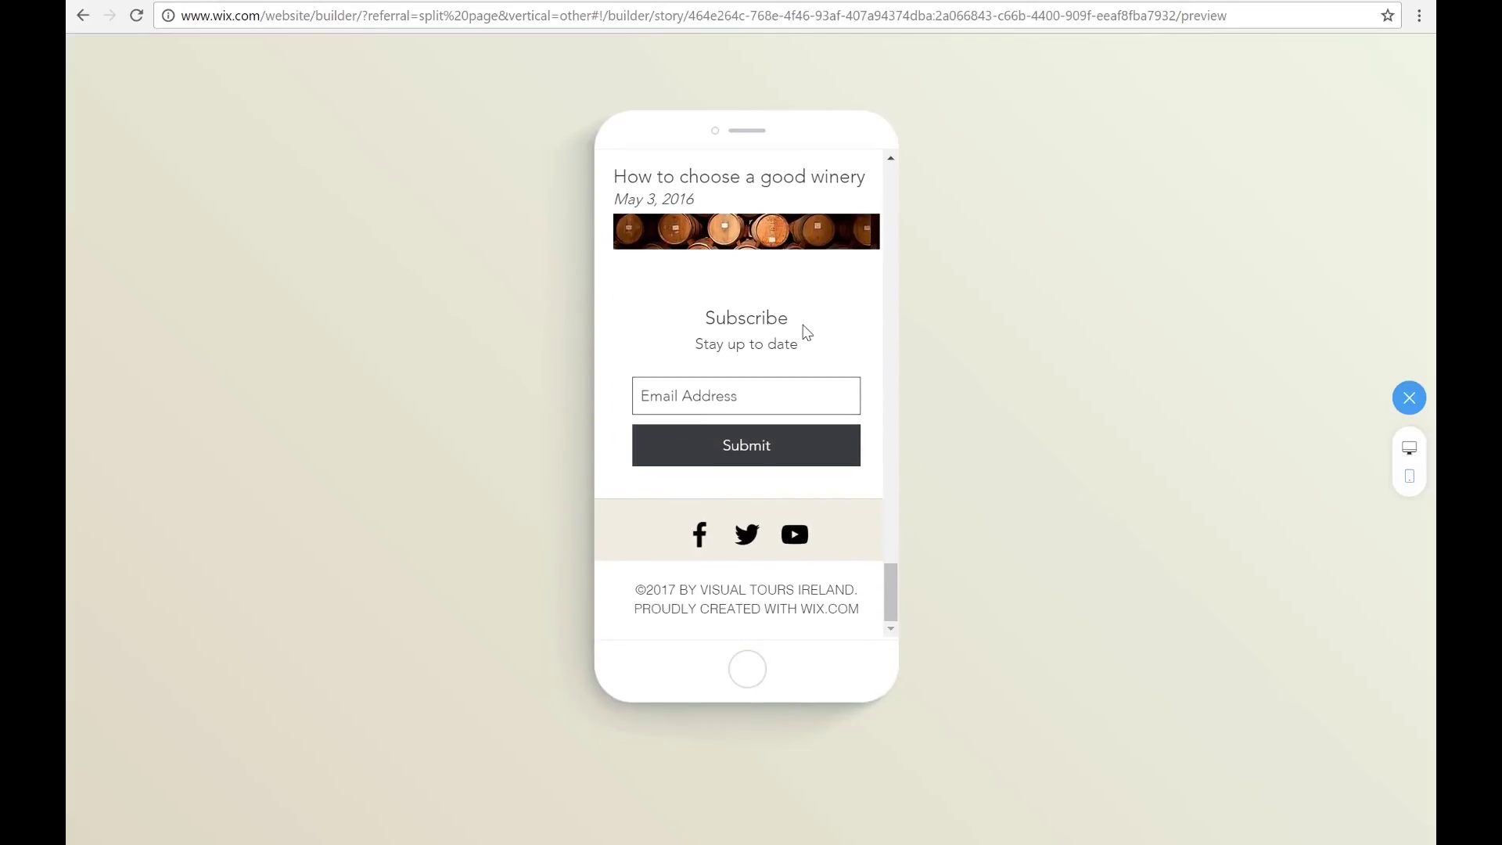
{"action": "scroll", "coordinate": [804, 329], "scroll_direction": "up", "scroll_amount": 4}
{"action": "scroll", "coordinate": [804, 329], "scroll_direction": "up", "scroll_amount": 3}
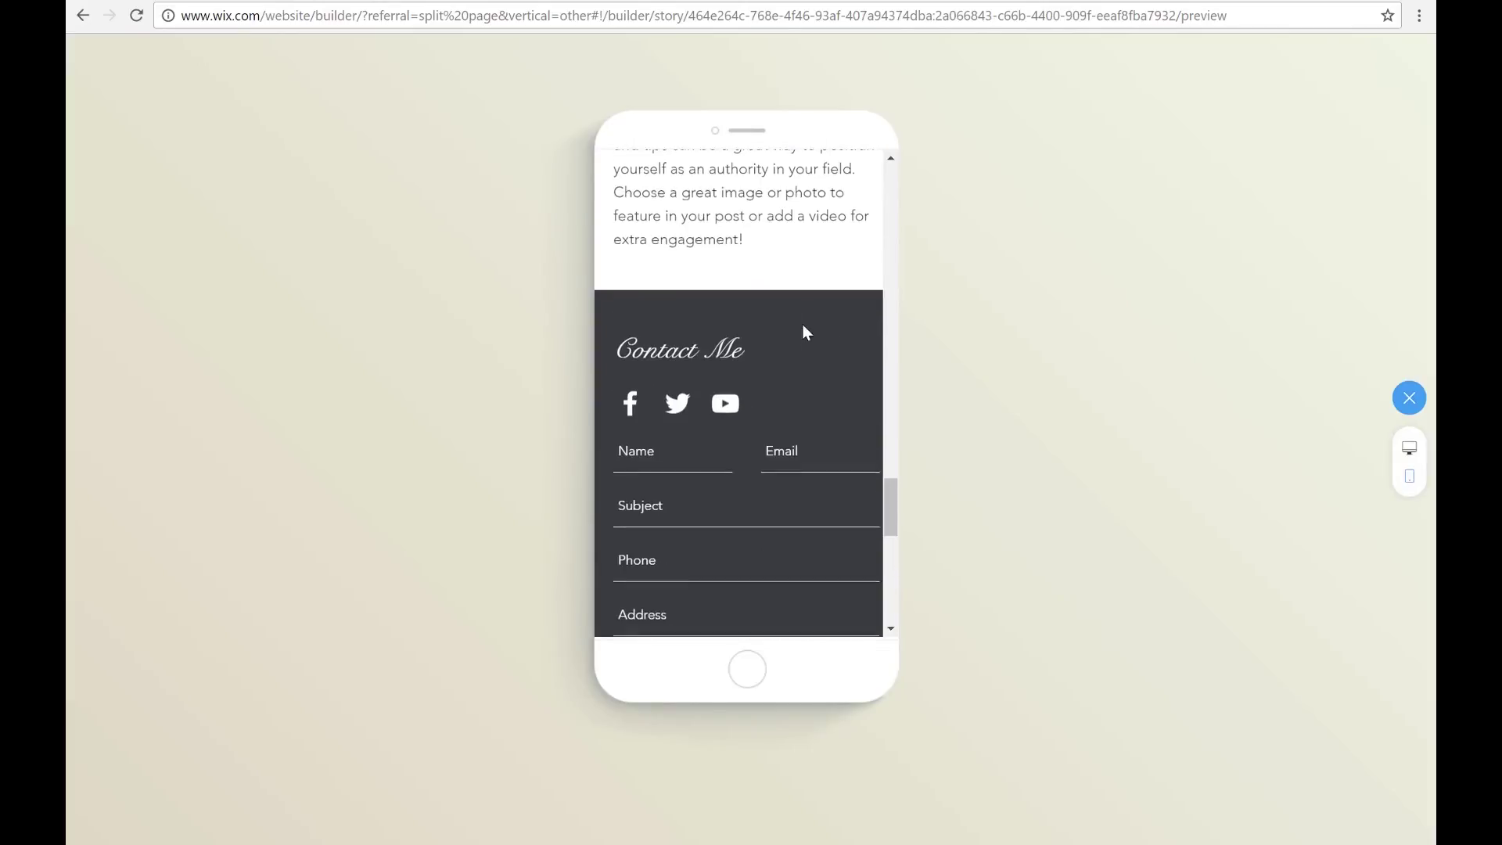
{"action": "scroll", "coordinate": [804, 329], "scroll_direction": "down", "scroll_amount": 7}
{"action": "scroll", "coordinate": [804, 328], "scroll_direction": "up", "scroll_amount": 7}
{"action": "scroll", "coordinate": [829, 435], "scroll_direction": "up", "scroll_amount": 10}
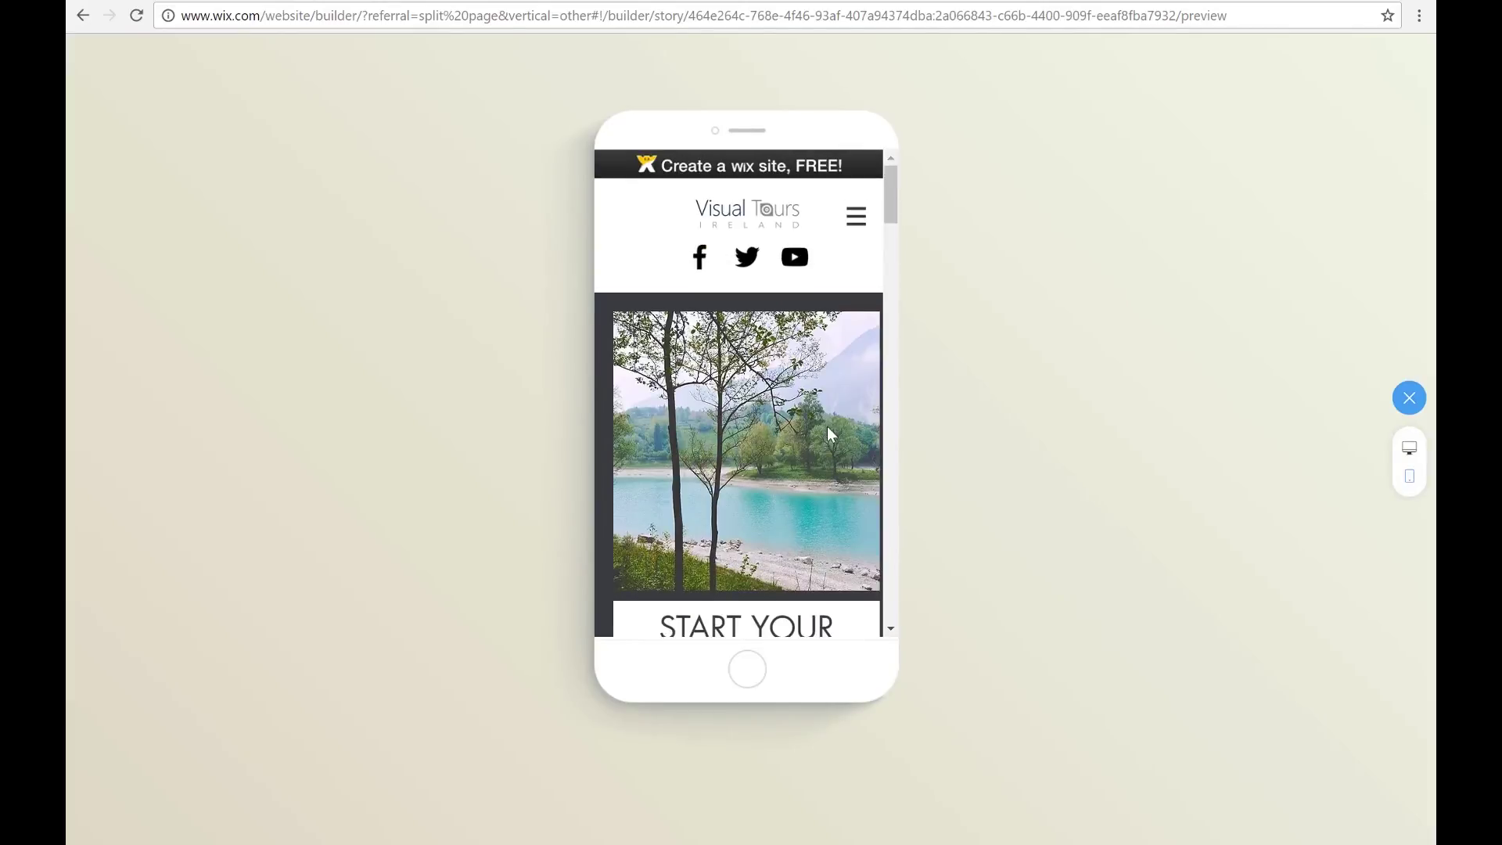
{"action": "left_click", "coordinate": [1409, 448]}
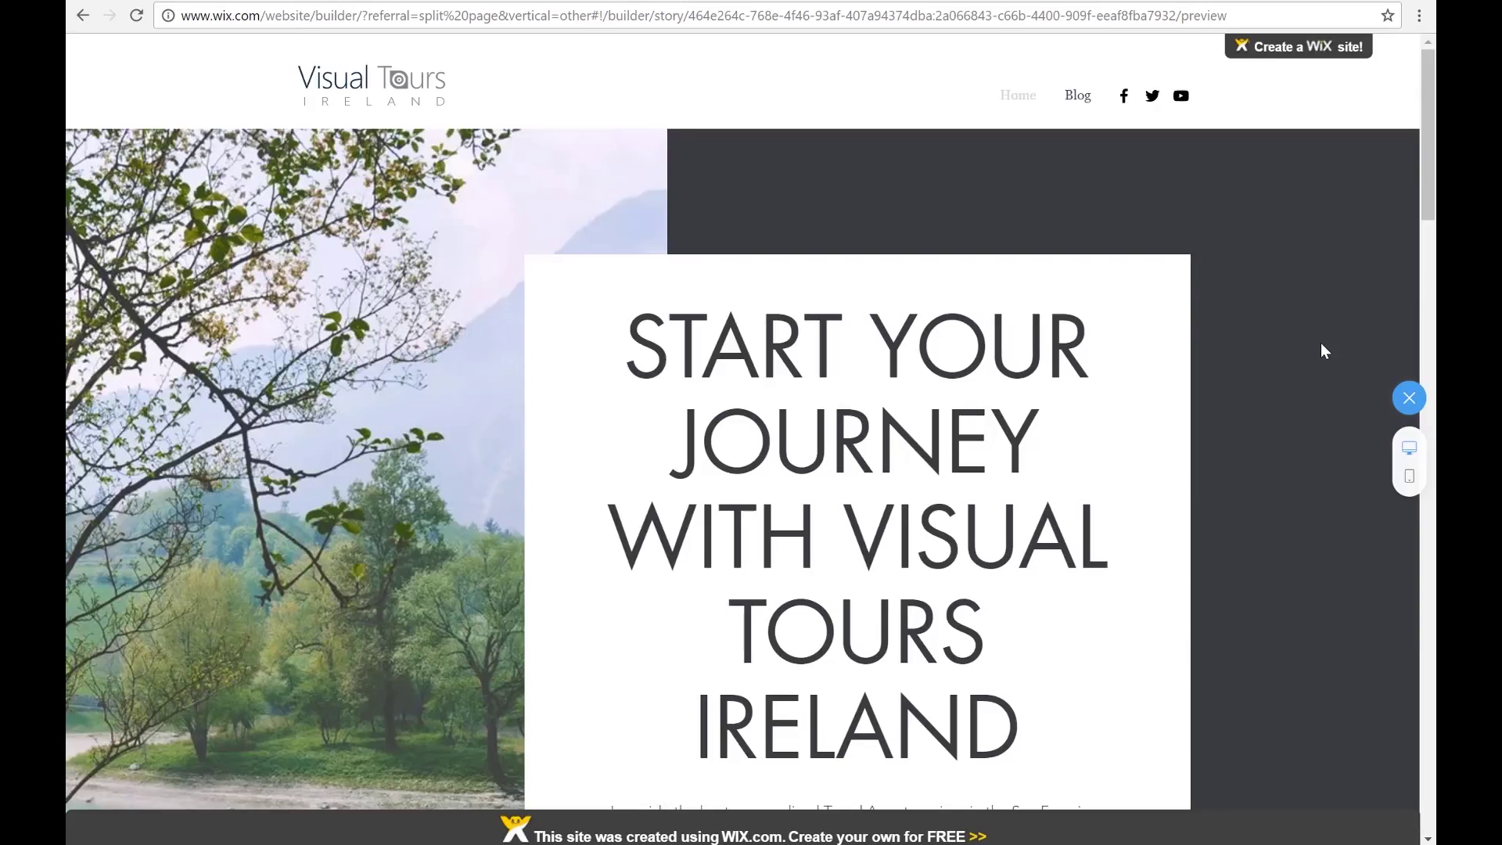
{"action": "left_click", "coordinate": [1409, 397]}
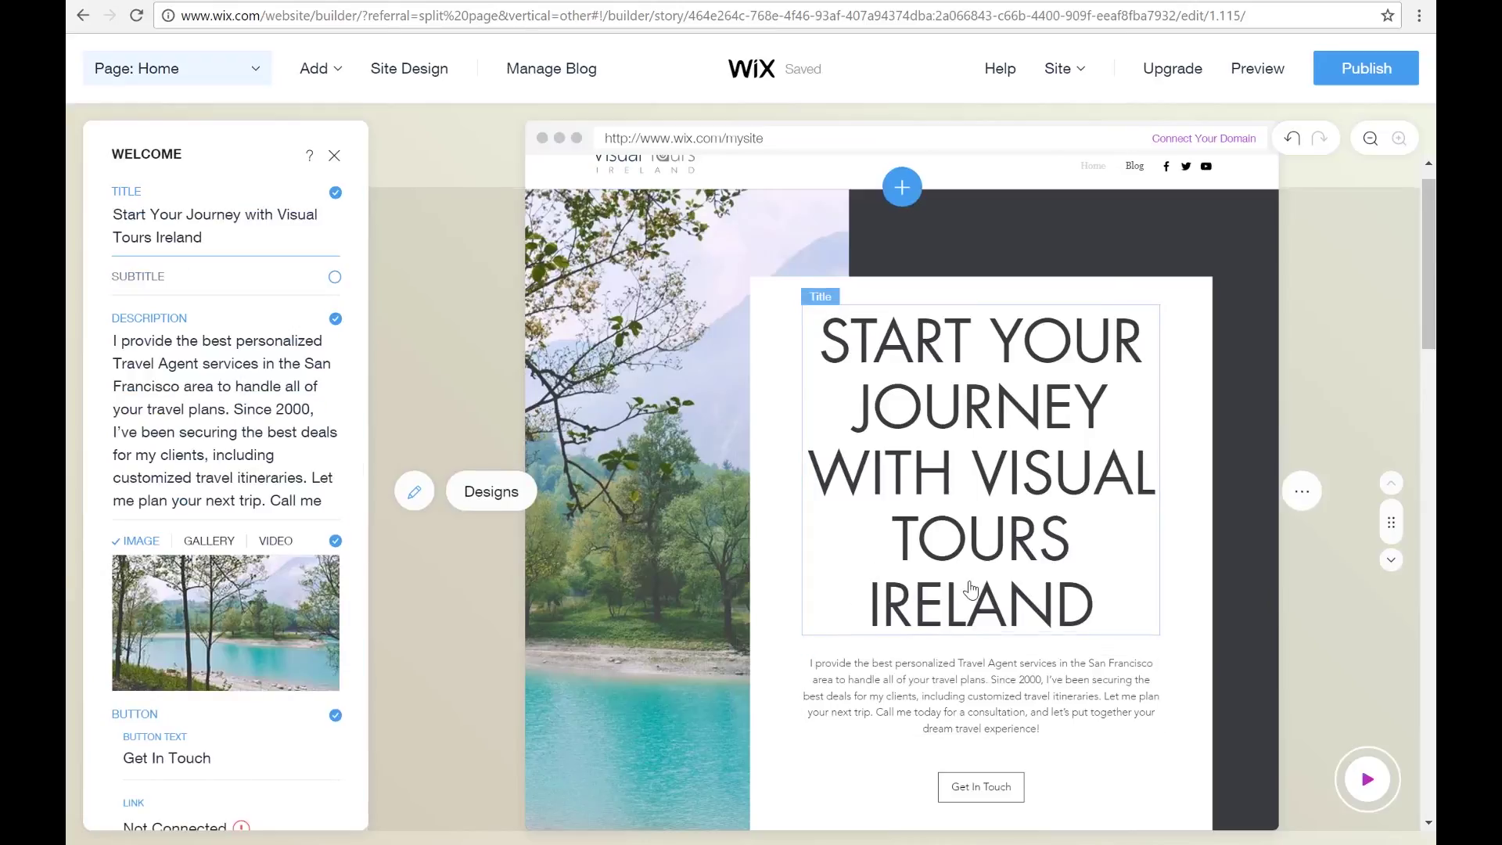
- Look over the Welcome section in the editor and select the first video in the Tips for the Smart Traveller section
{"action": "scroll", "coordinate": [971, 592], "scroll_direction": "down", "scroll_amount": 4}
{"action": "scroll", "coordinate": [971, 592], "scroll_direction": "down", "scroll_amount": 3}
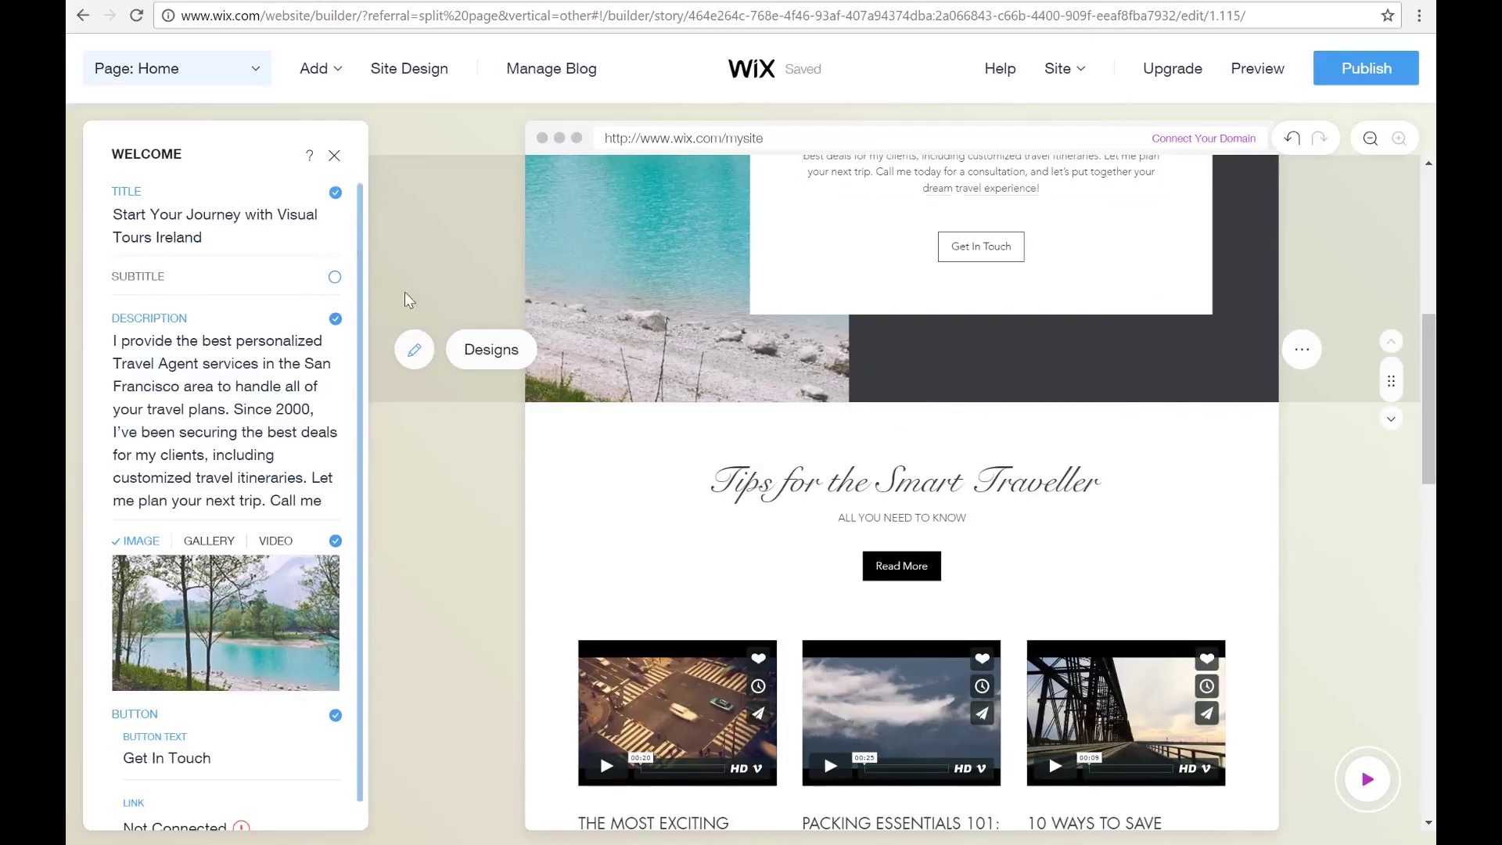
{"action": "scroll", "coordinate": [958, 337], "scroll_direction": "up", "scroll_amount": 4}
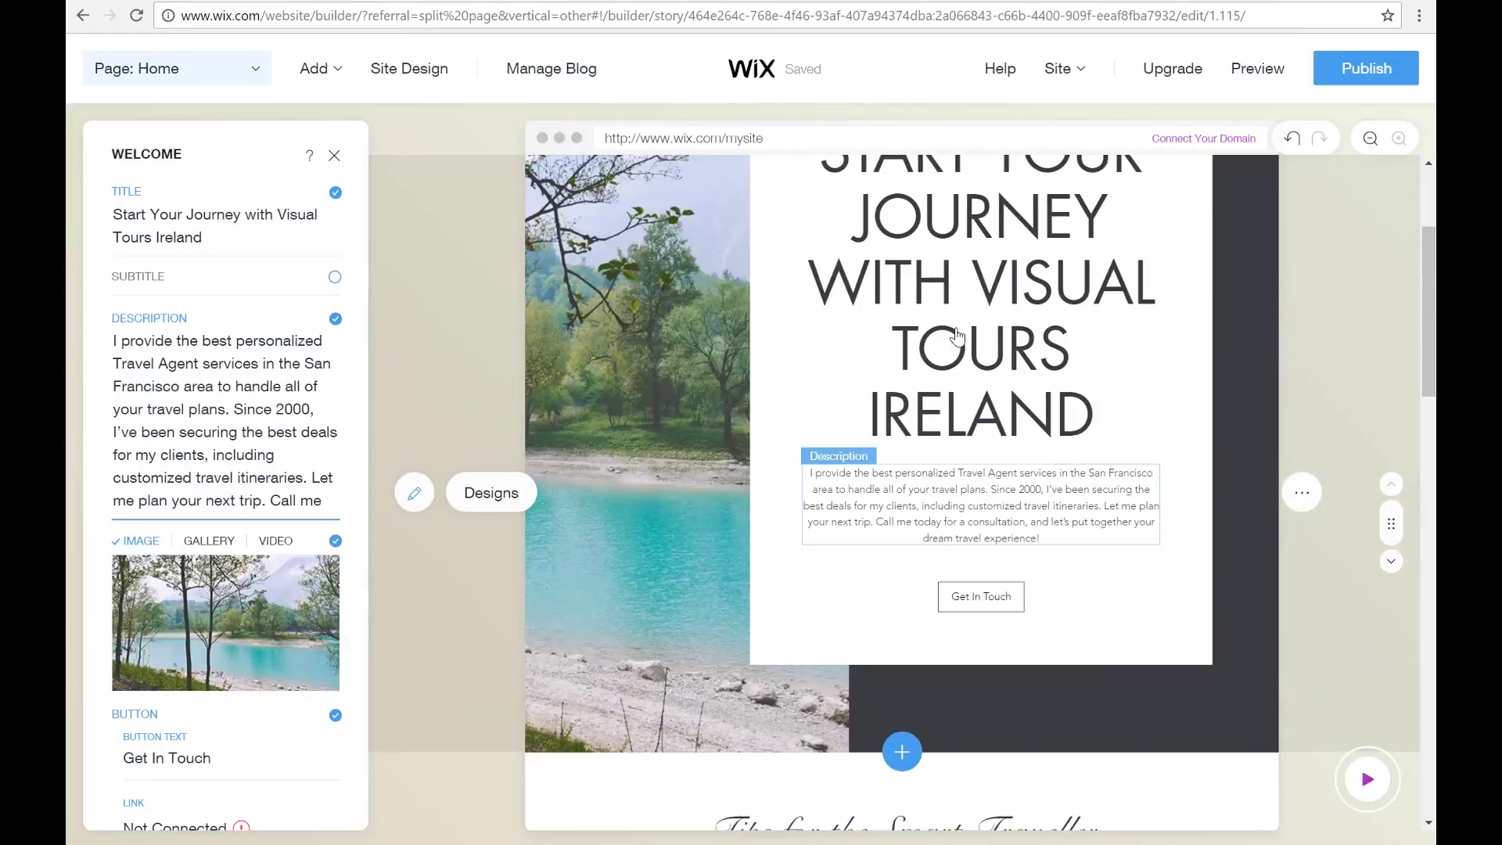
{"action": "scroll", "coordinate": [959, 337], "scroll_direction": "down", "scroll_amount": 6}
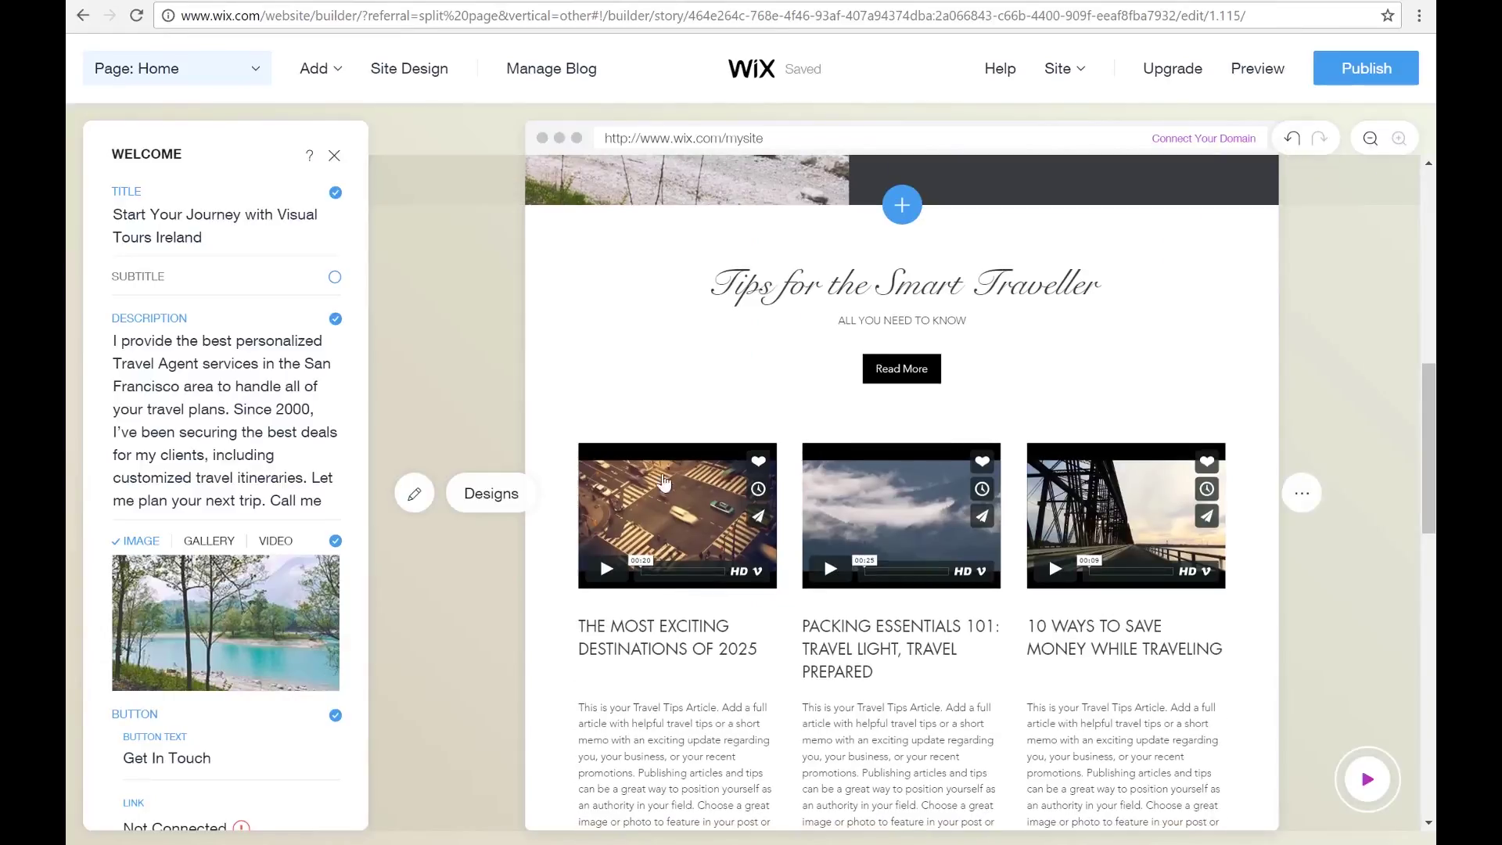
{"action": "left_click", "coordinate": [678, 527]}
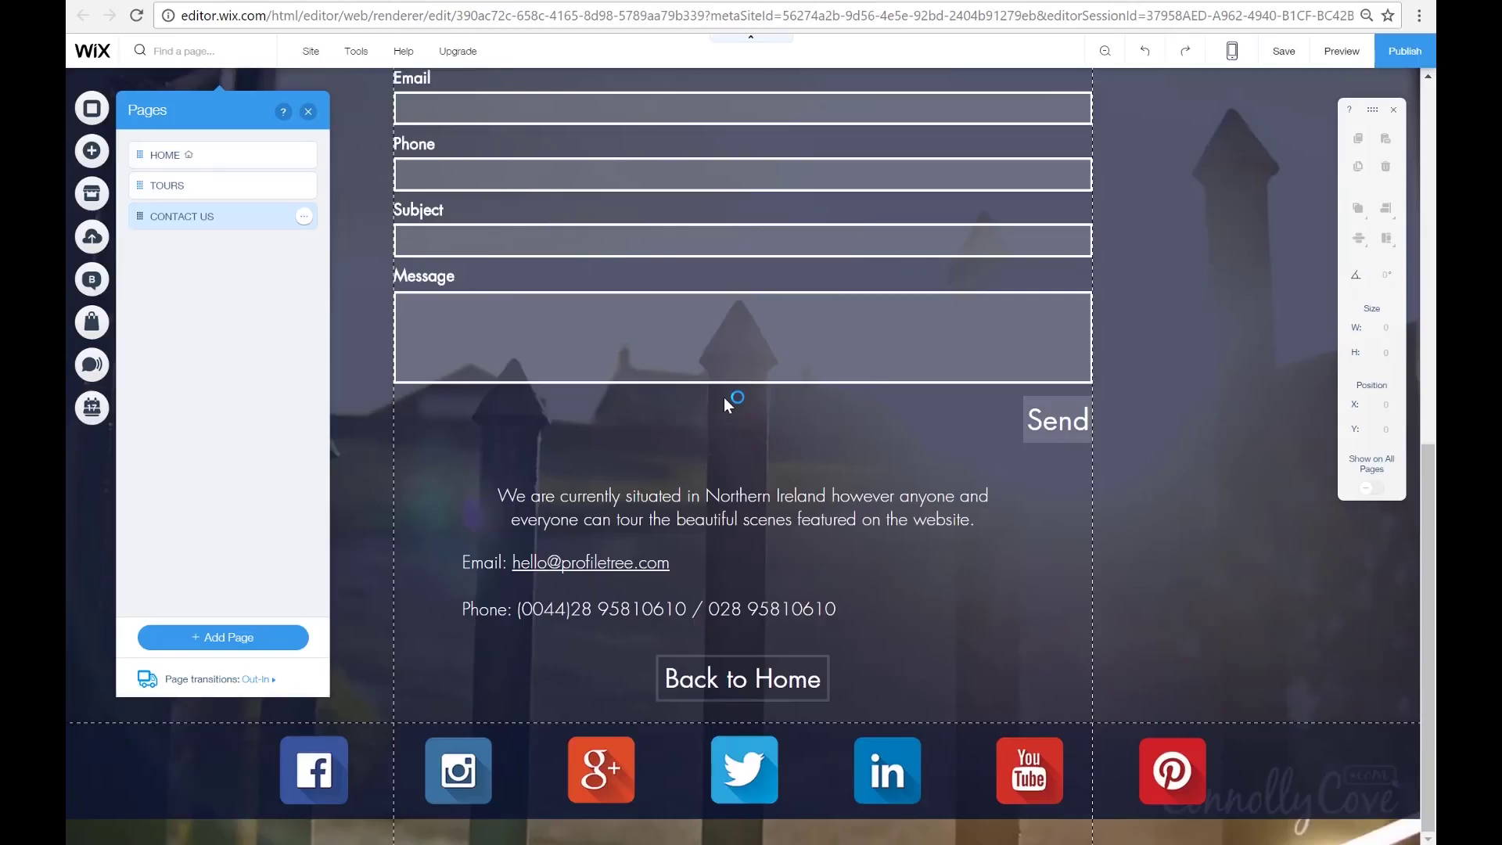
- Compare the Contact Us page in the Wix Editor with the ADI homepage preview and close the editor's page list
{"action": "scroll", "coordinate": [1231, 349], "scroll_direction": "up", "scroll_amount": 15}
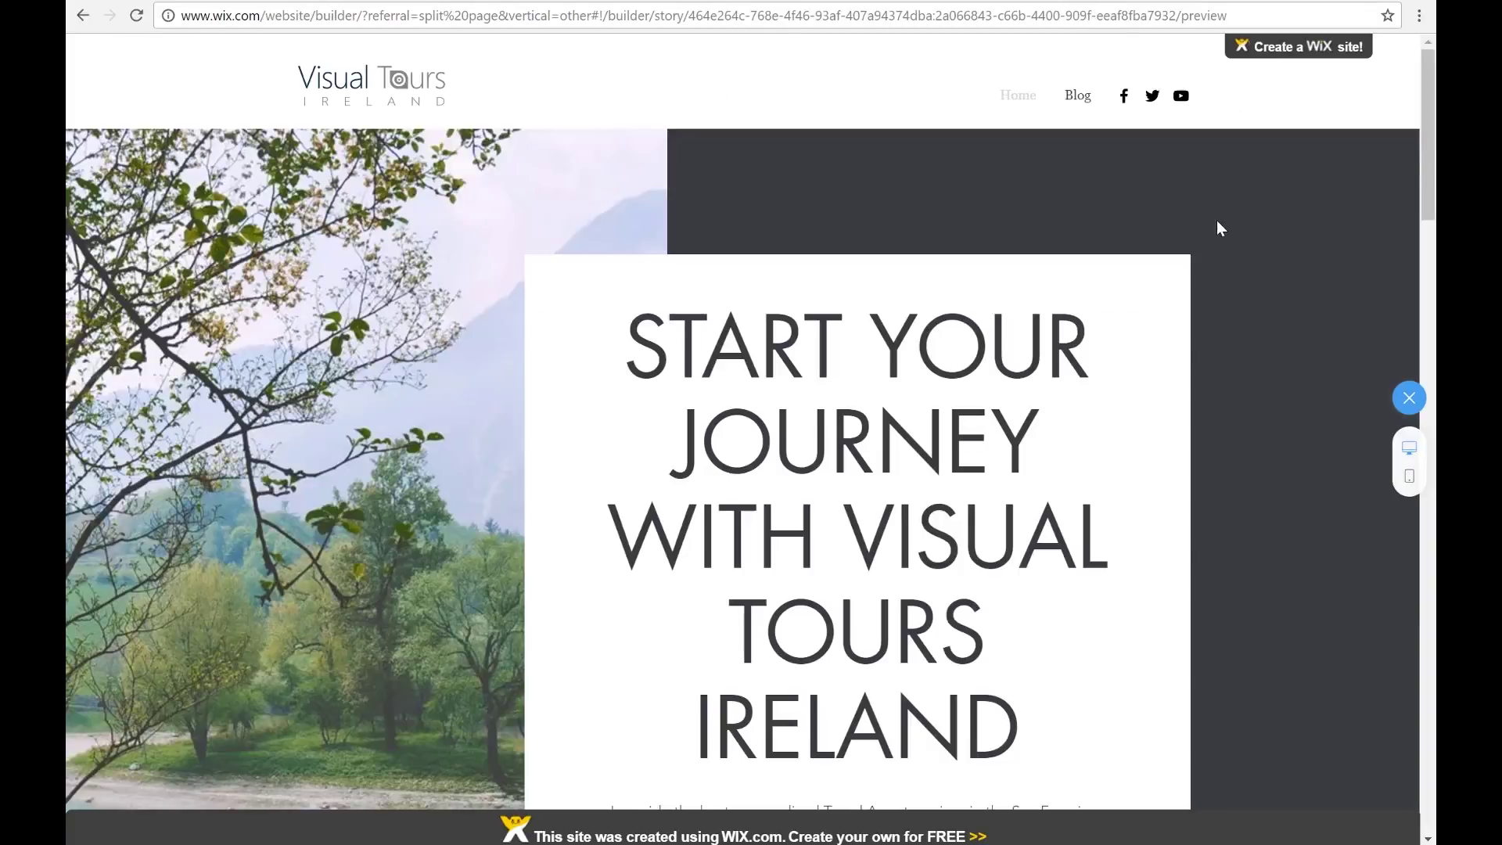
{"action": "scroll", "coordinate": [1226, 224], "scroll_direction": "down", "scroll_amount": 10}
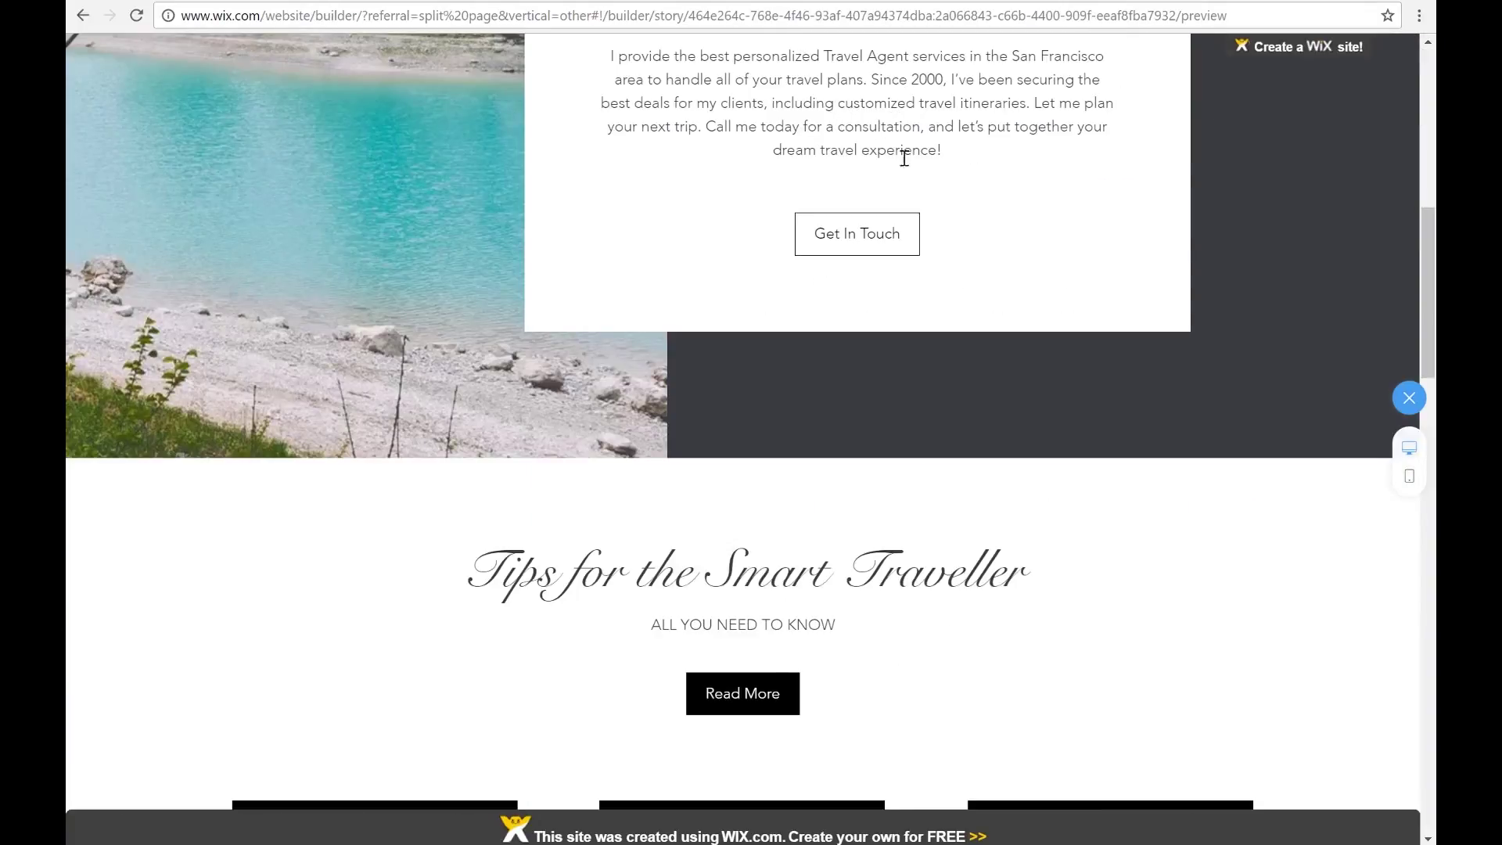
{"action": "scroll", "coordinate": [936, 439], "scroll_direction": "down", "scroll_amount": 7}
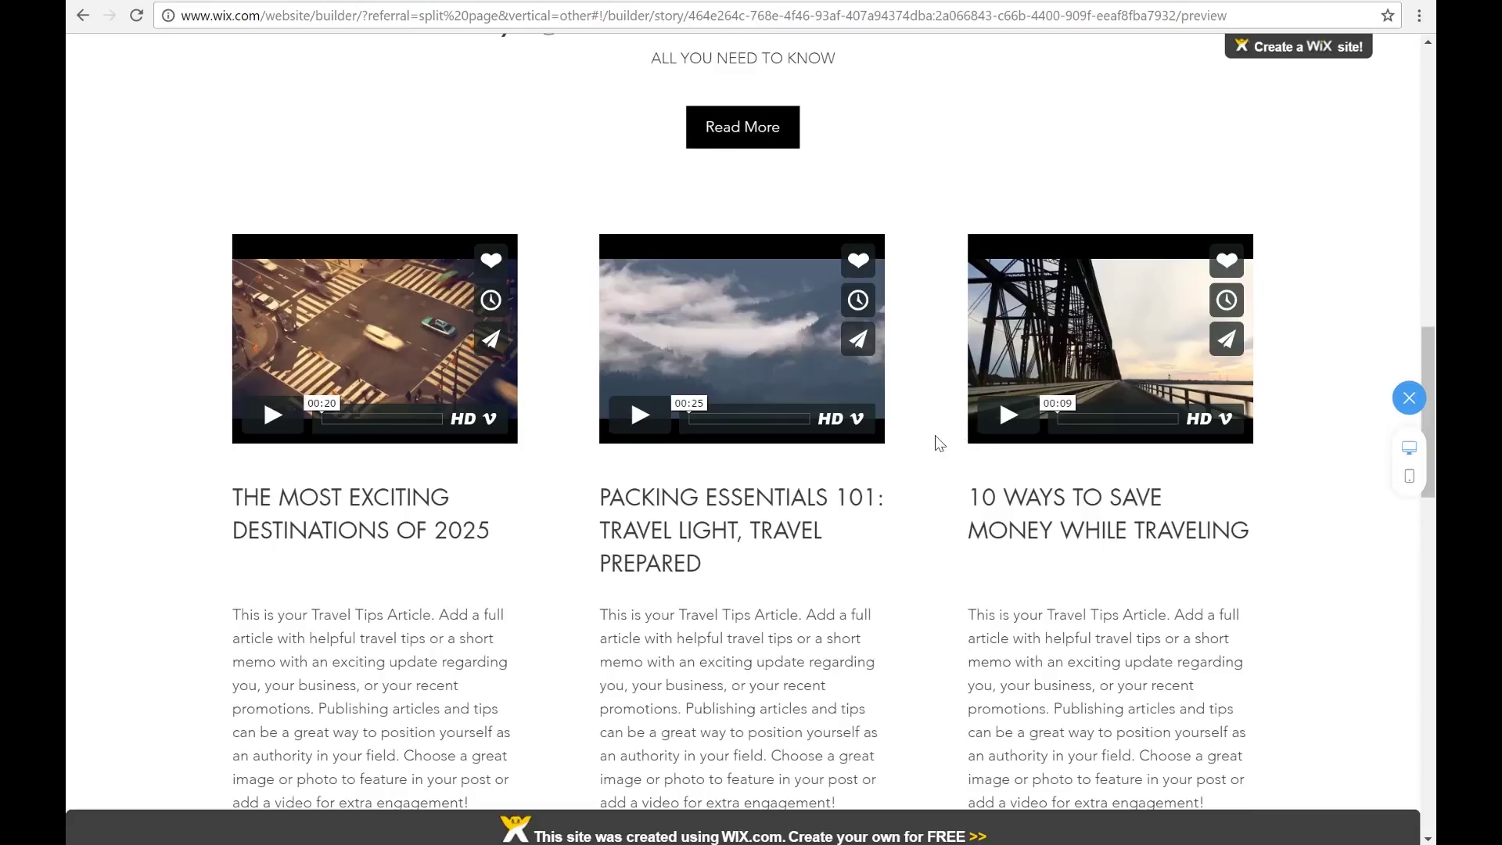
{"action": "scroll", "coordinate": [936, 439], "scroll_direction": "down", "scroll_amount": 8}
{"action": "scroll", "coordinate": [951, 376], "scroll_direction": "down", "scroll_amount": 4}
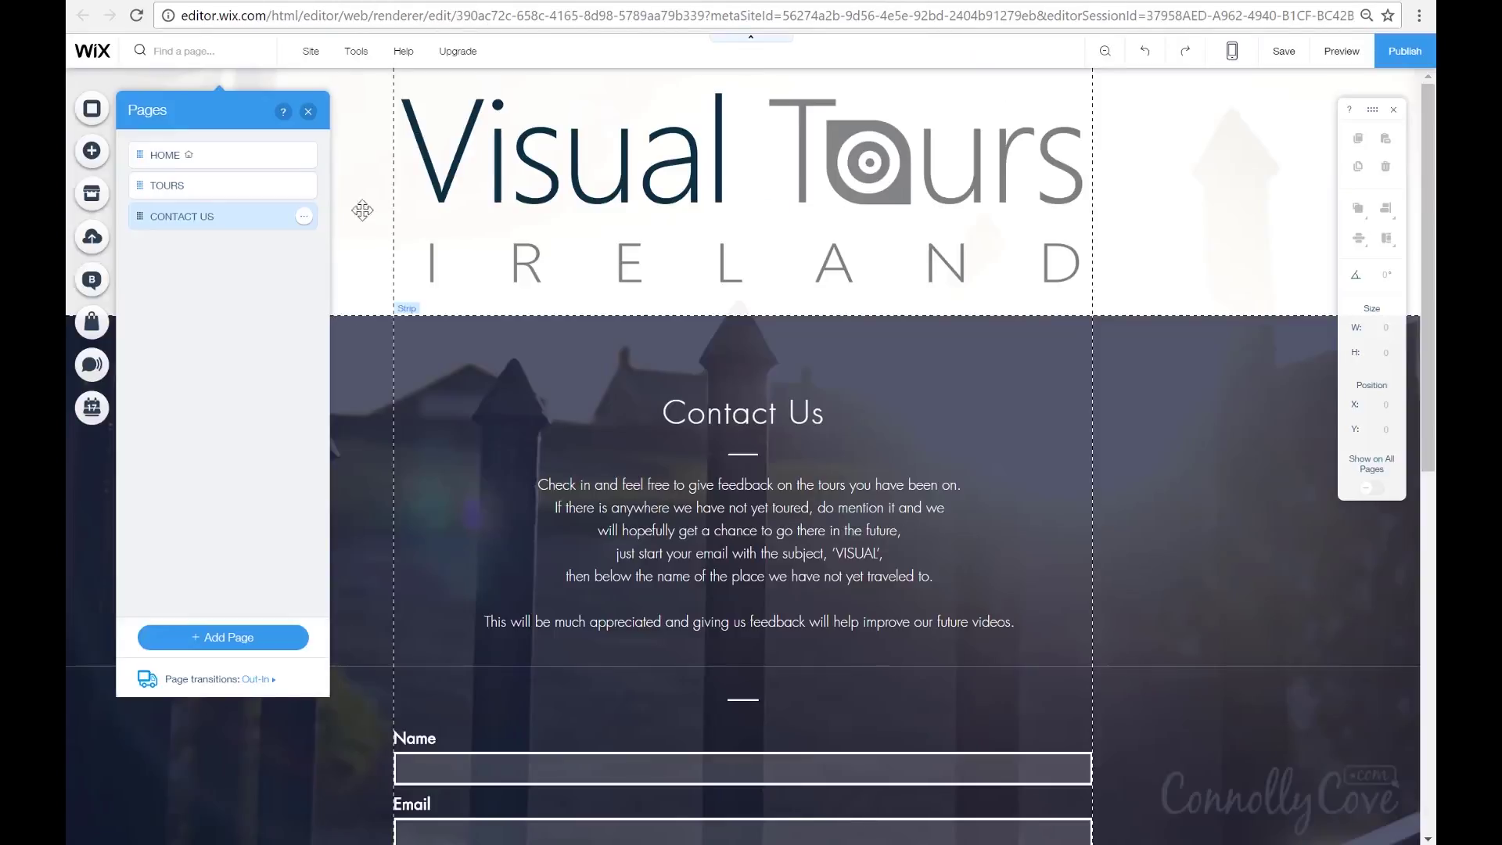
{"action": "left_click", "coordinate": [308, 112]}
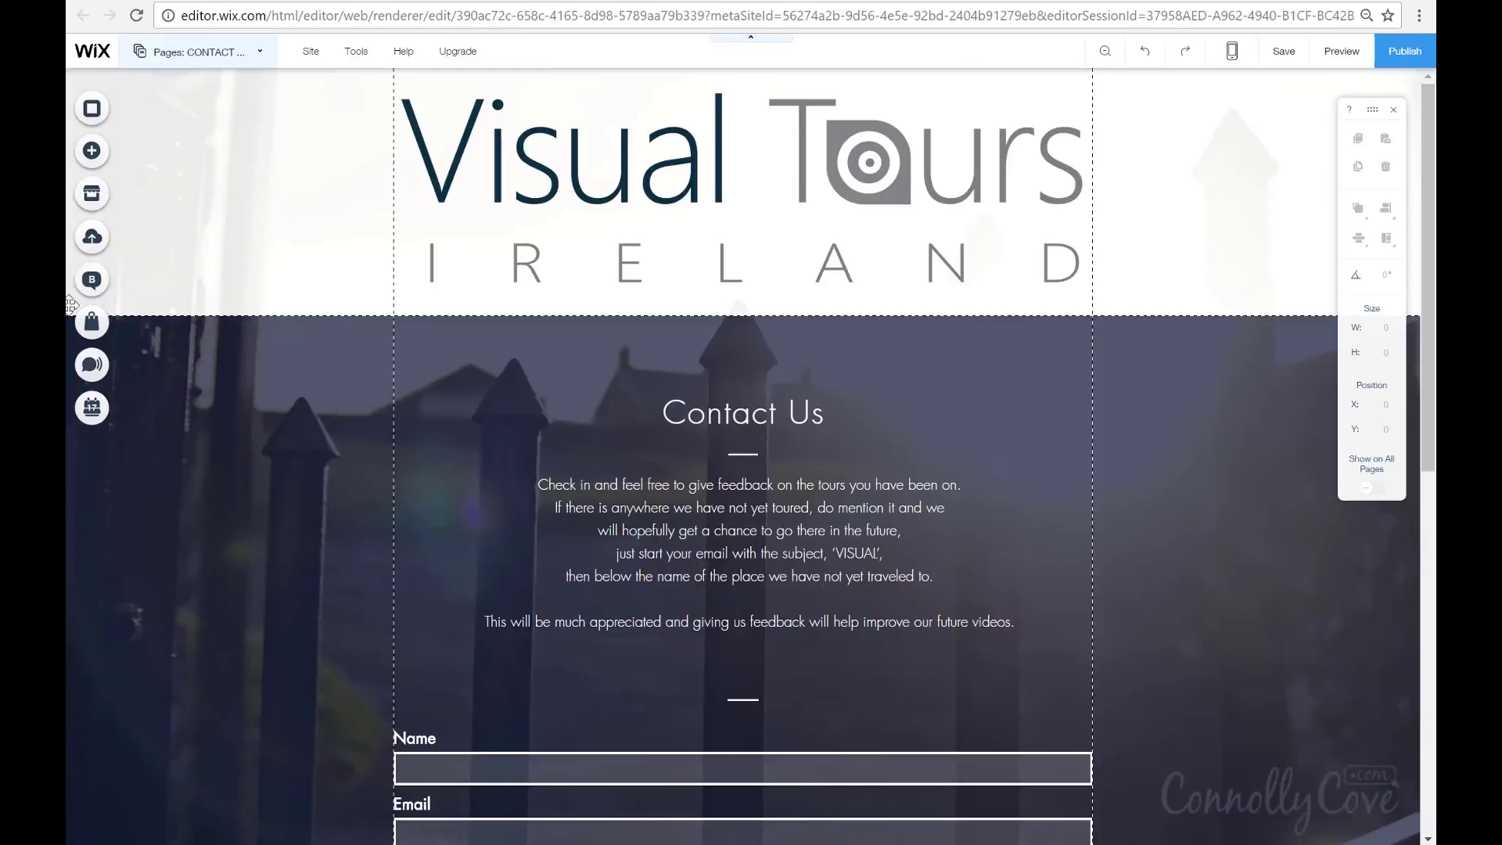
- Add a Wix blog to the site and look through its Blog Pages, Add Blog Elements and Learn More options
{"action": "left_click", "coordinate": [91, 280]}
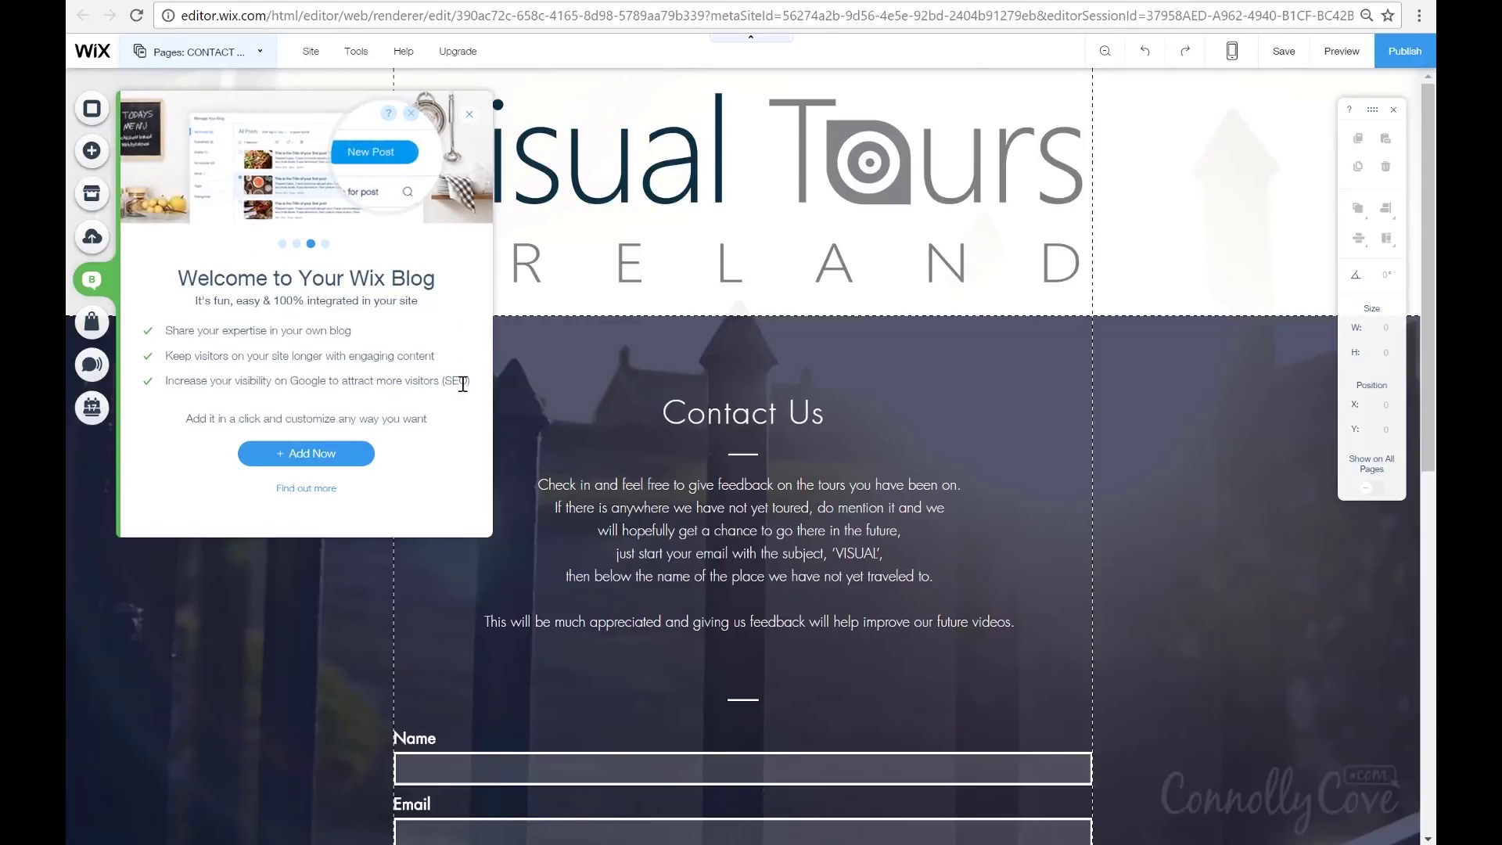
{"action": "left_click", "coordinate": [329, 460]}
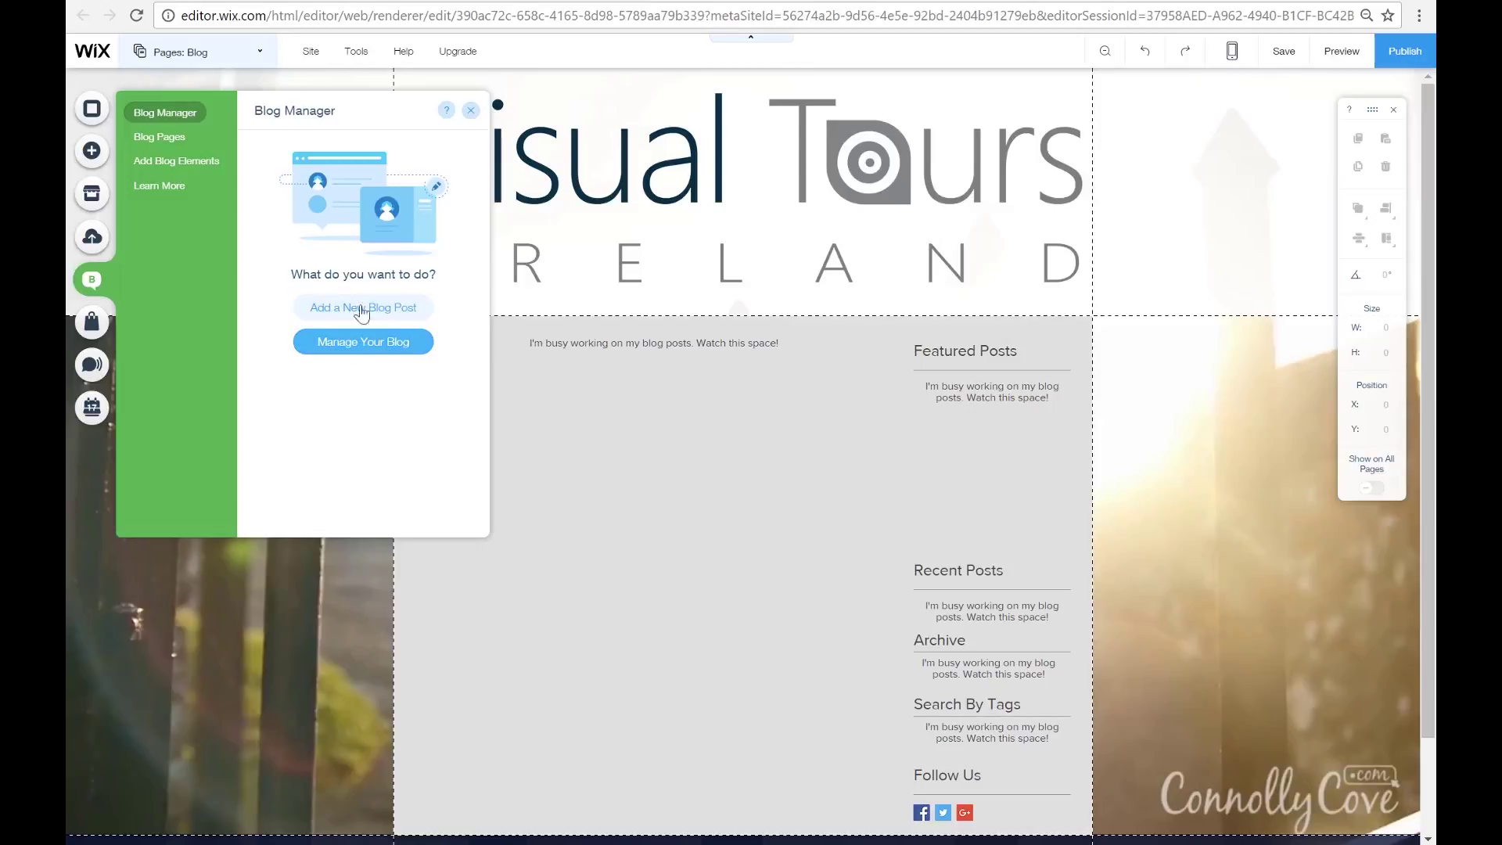
{"action": "left_click", "coordinate": [174, 139]}
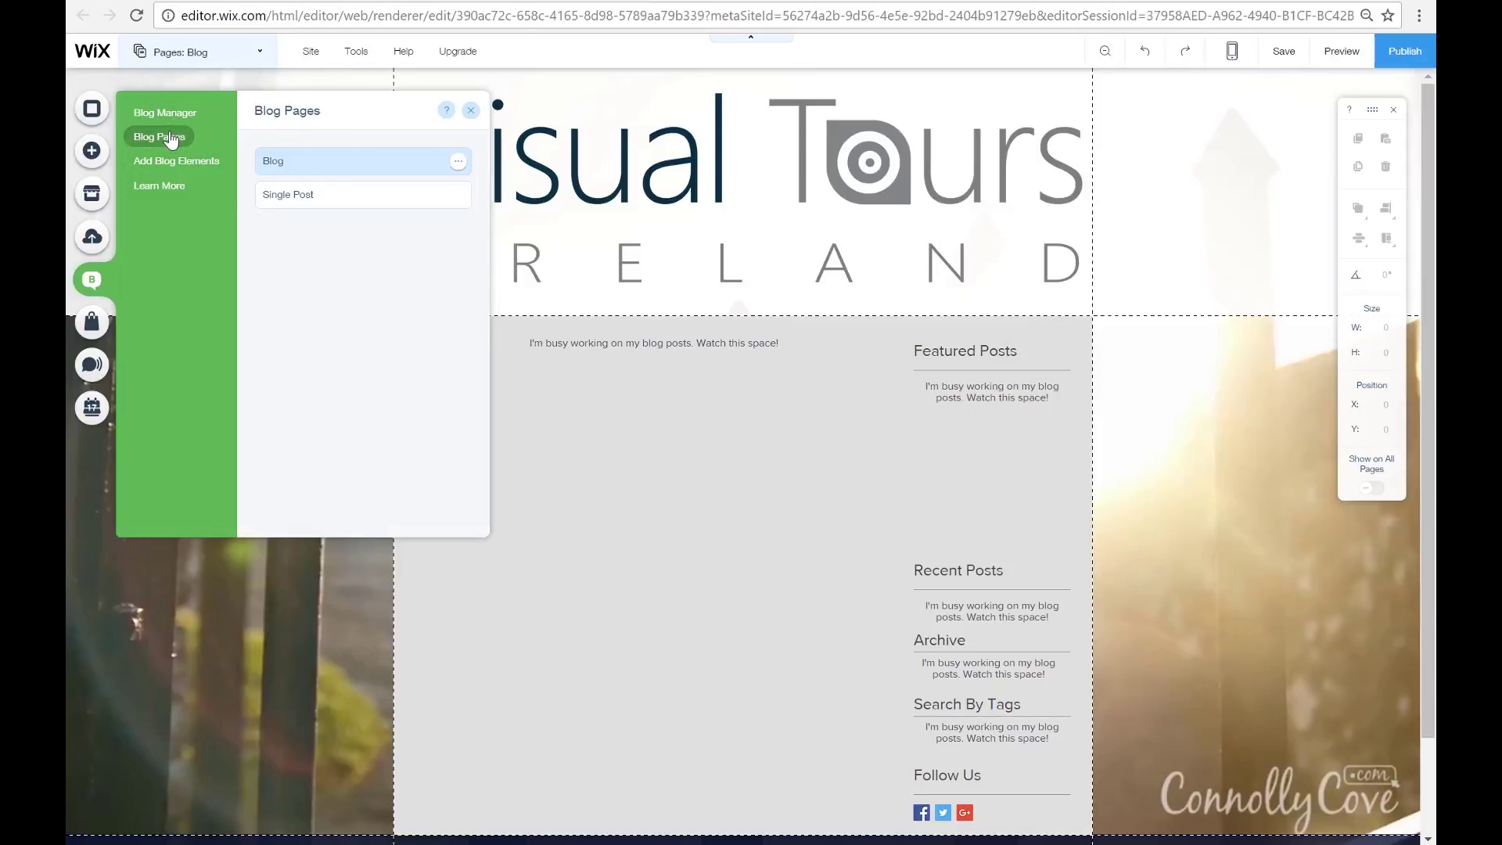
{"action": "left_click", "coordinate": [180, 160]}
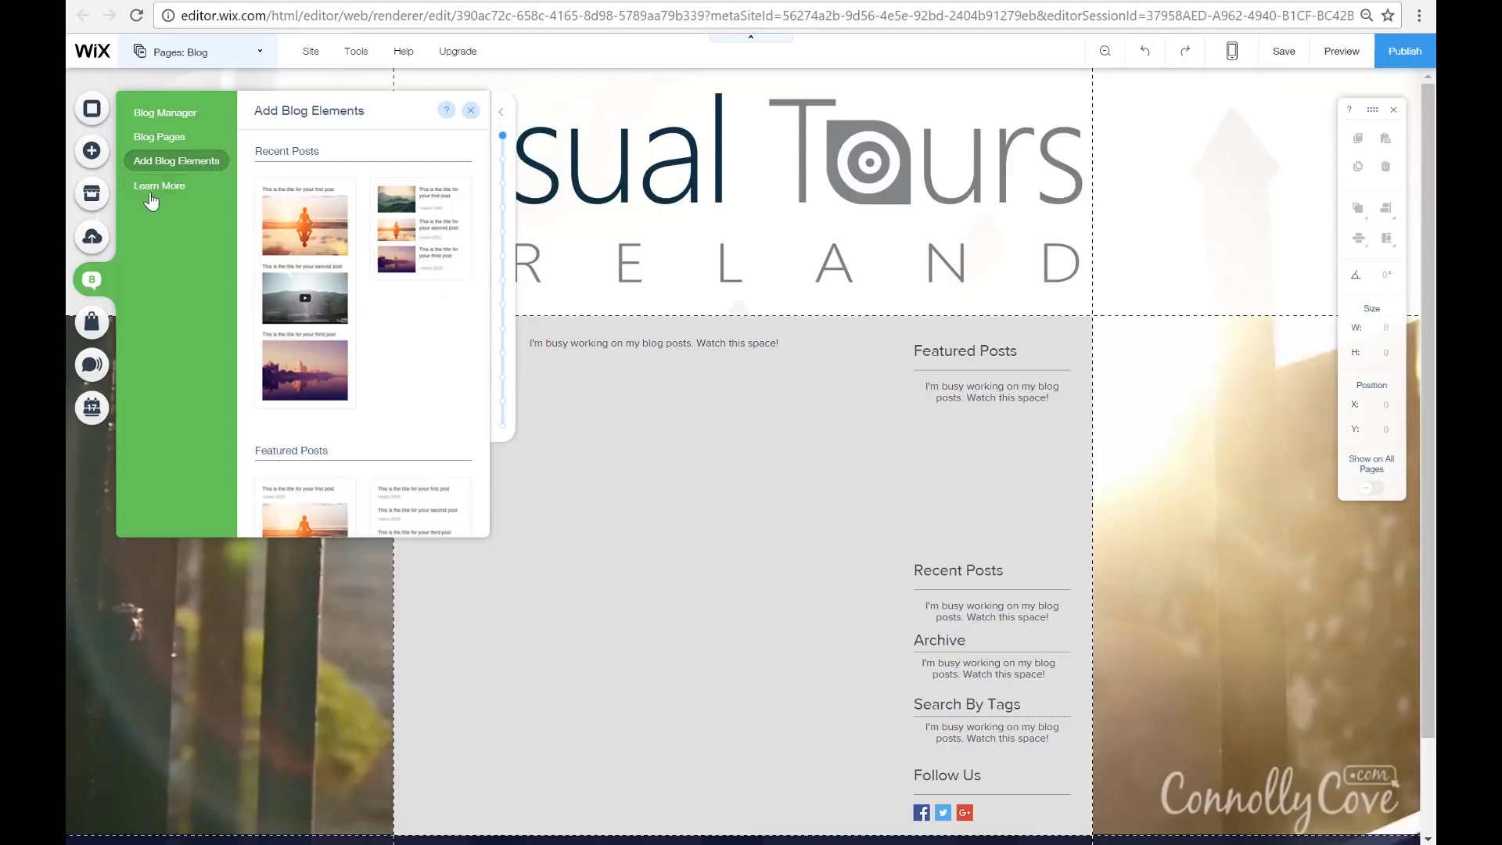
{"action": "left_click", "coordinate": [149, 187]}
{"action": "left_click", "coordinate": [168, 112]}
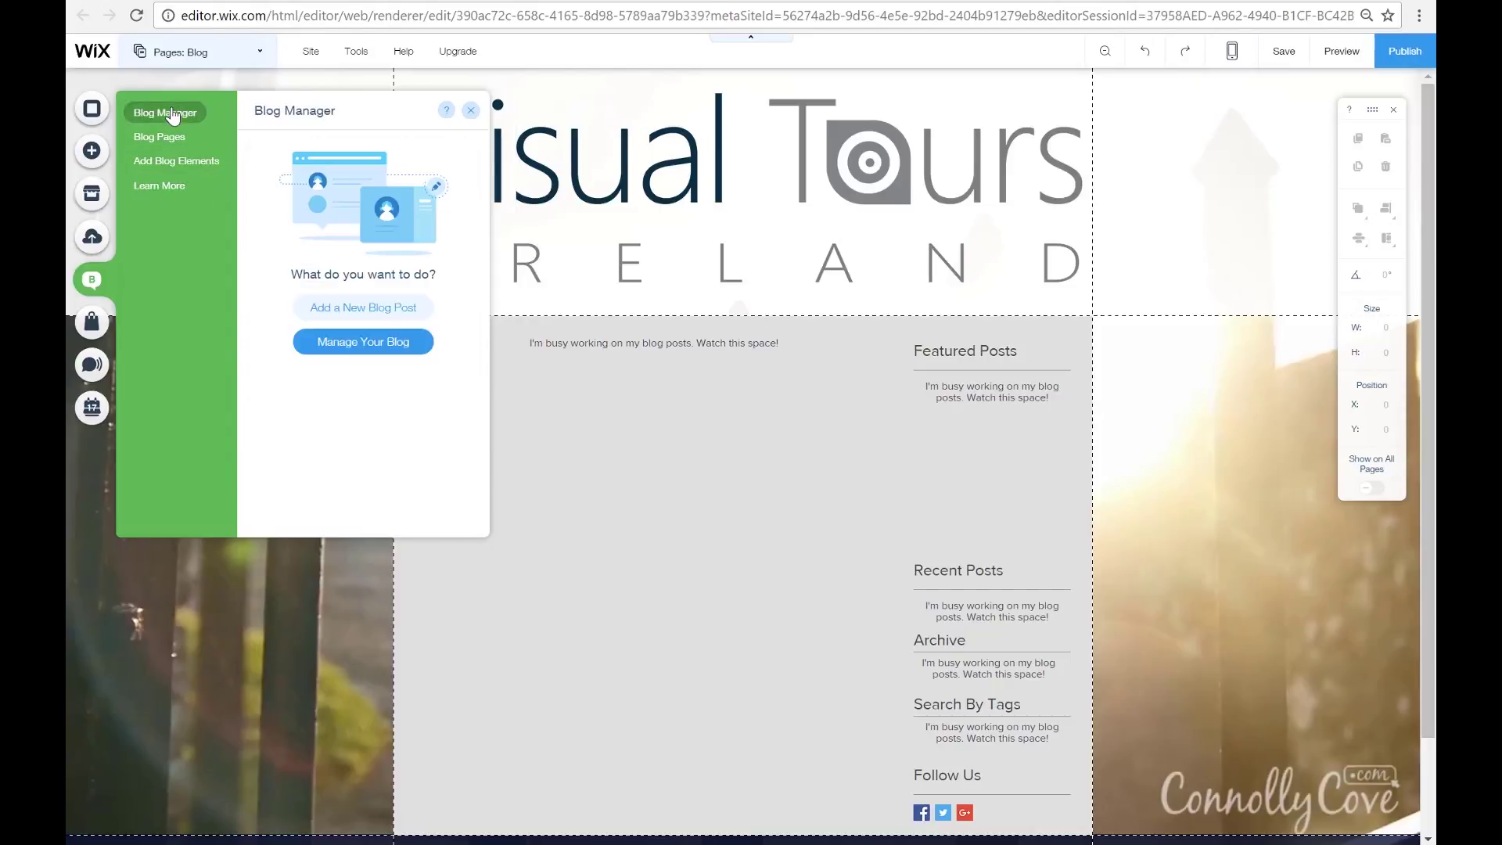
- Start a new blog post titled "Travel Now!" and fill in the author with the suggested name
{"action": "left_click", "coordinate": [385, 353]}
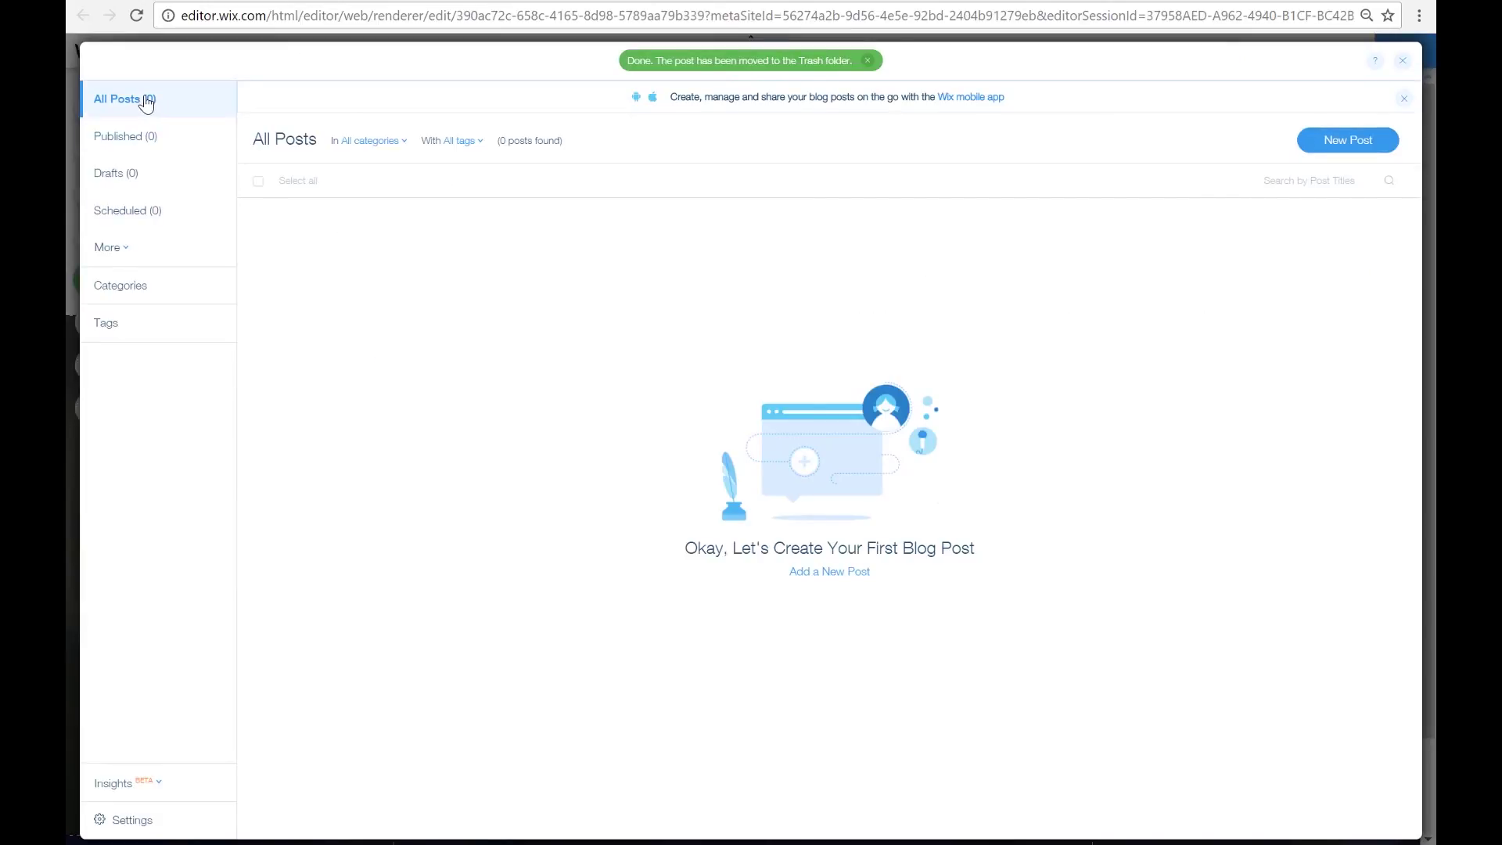
{"action": "left_click", "coordinate": [844, 575]}
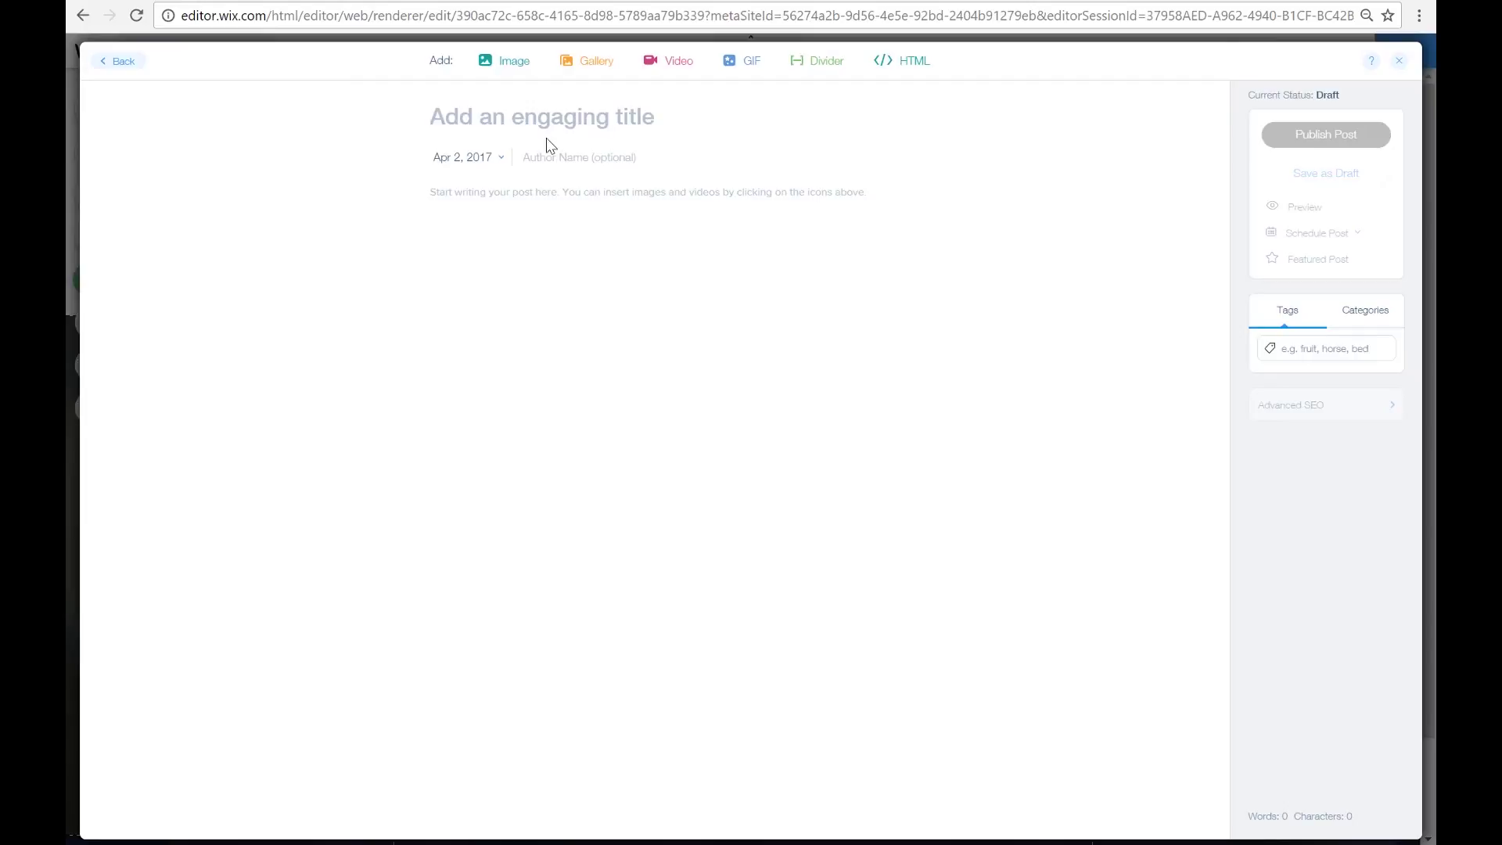
{"action": "type", "text": "Travel Now"}
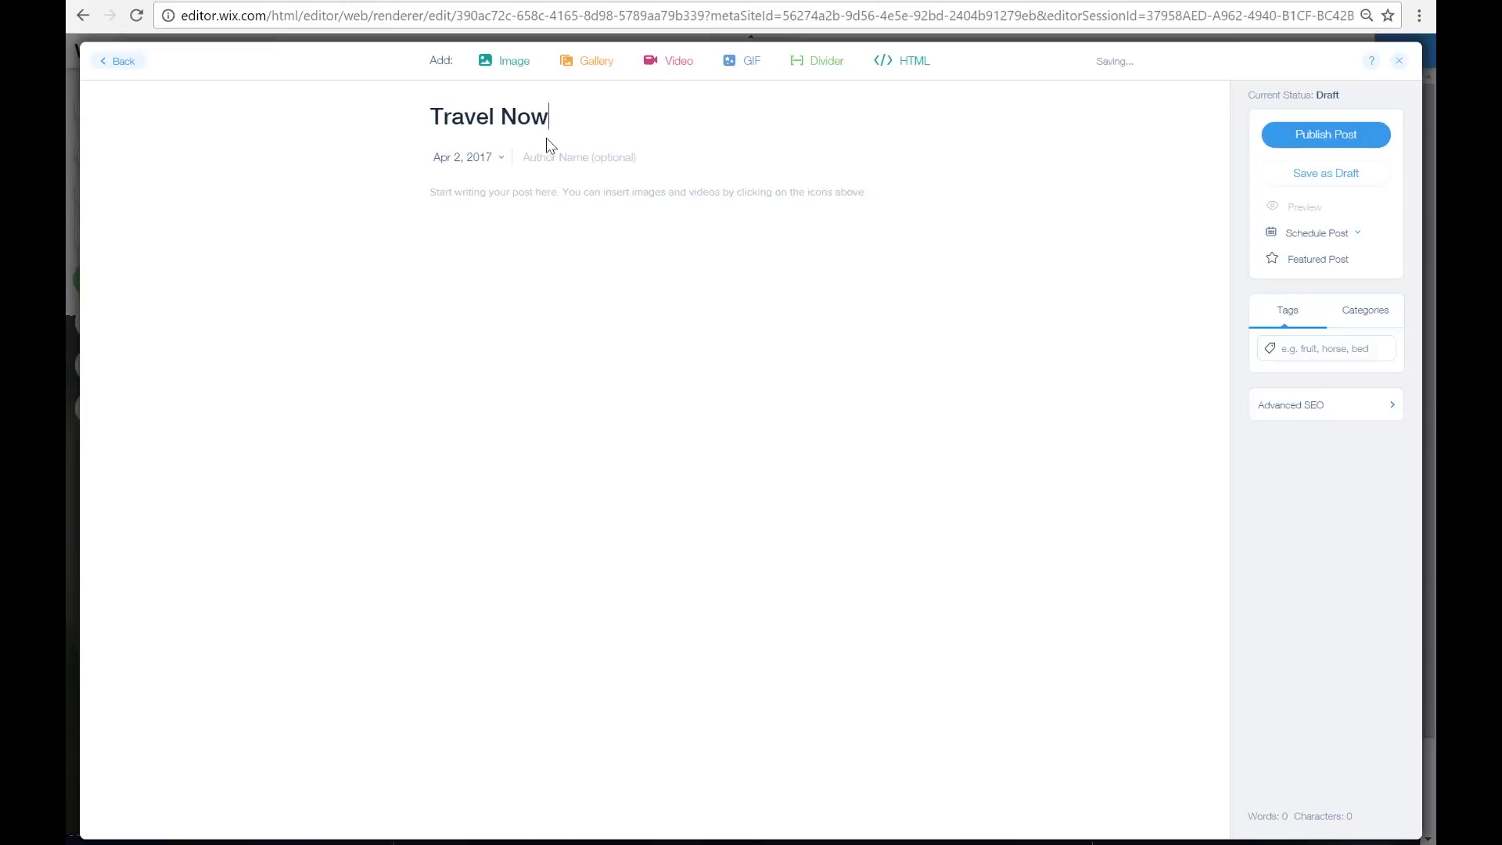
{"action": "type", "text": "!"}
{"action": "left_click", "coordinate": [563, 158]}
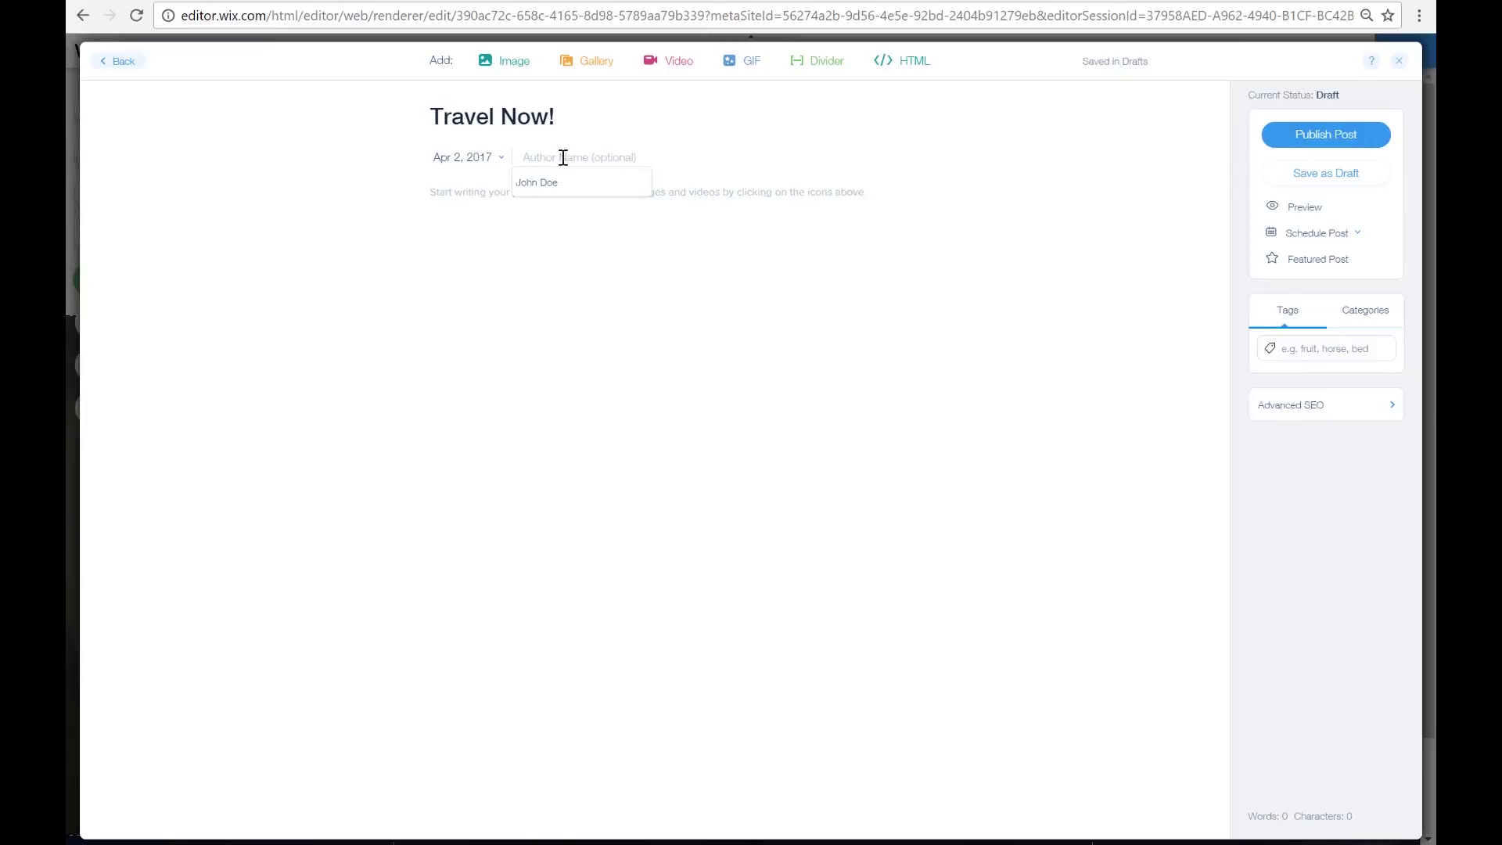
{"action": "left_click", "coordinate": [547, 182]}
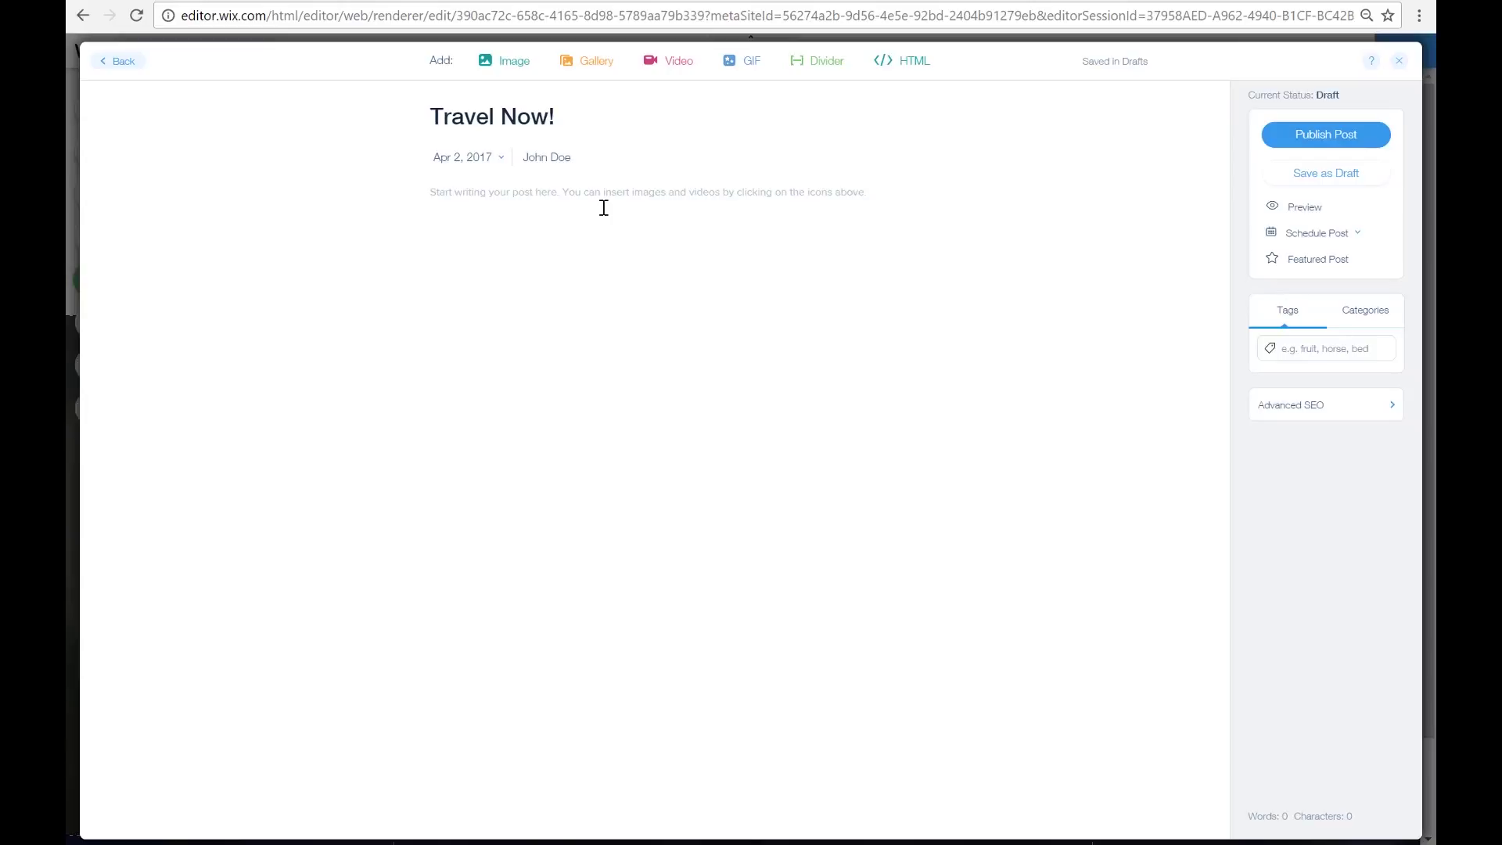
- Insert the free Travel & Transportation photo of two surfers in blue water into the post, with the alt text "Surf the Web"
{"action": "left_click", "coordinate": [513, 73]}
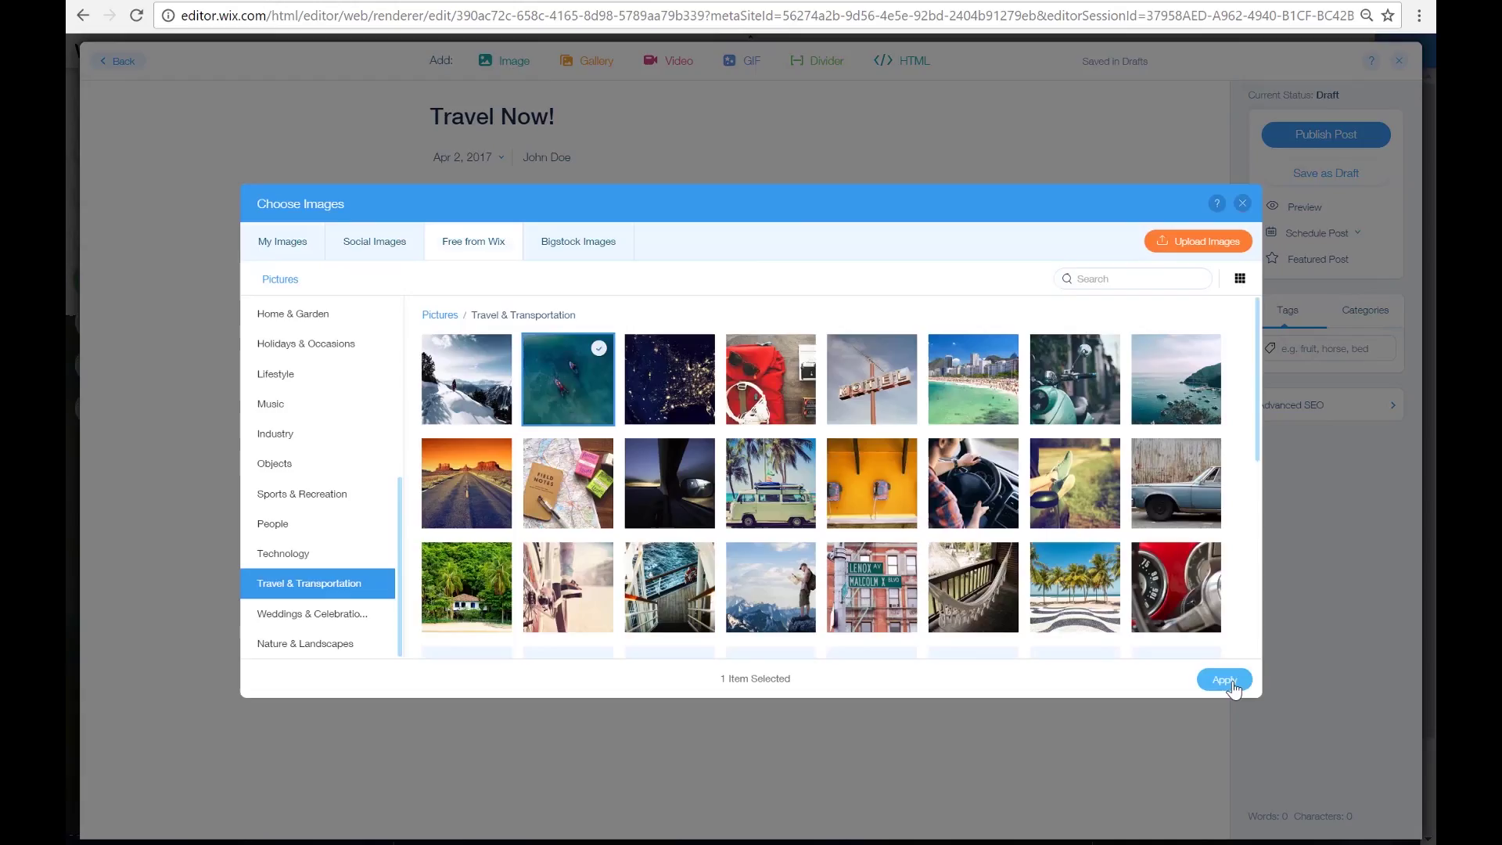
{"action": "left_click", "coordinate": [1225, 680]}
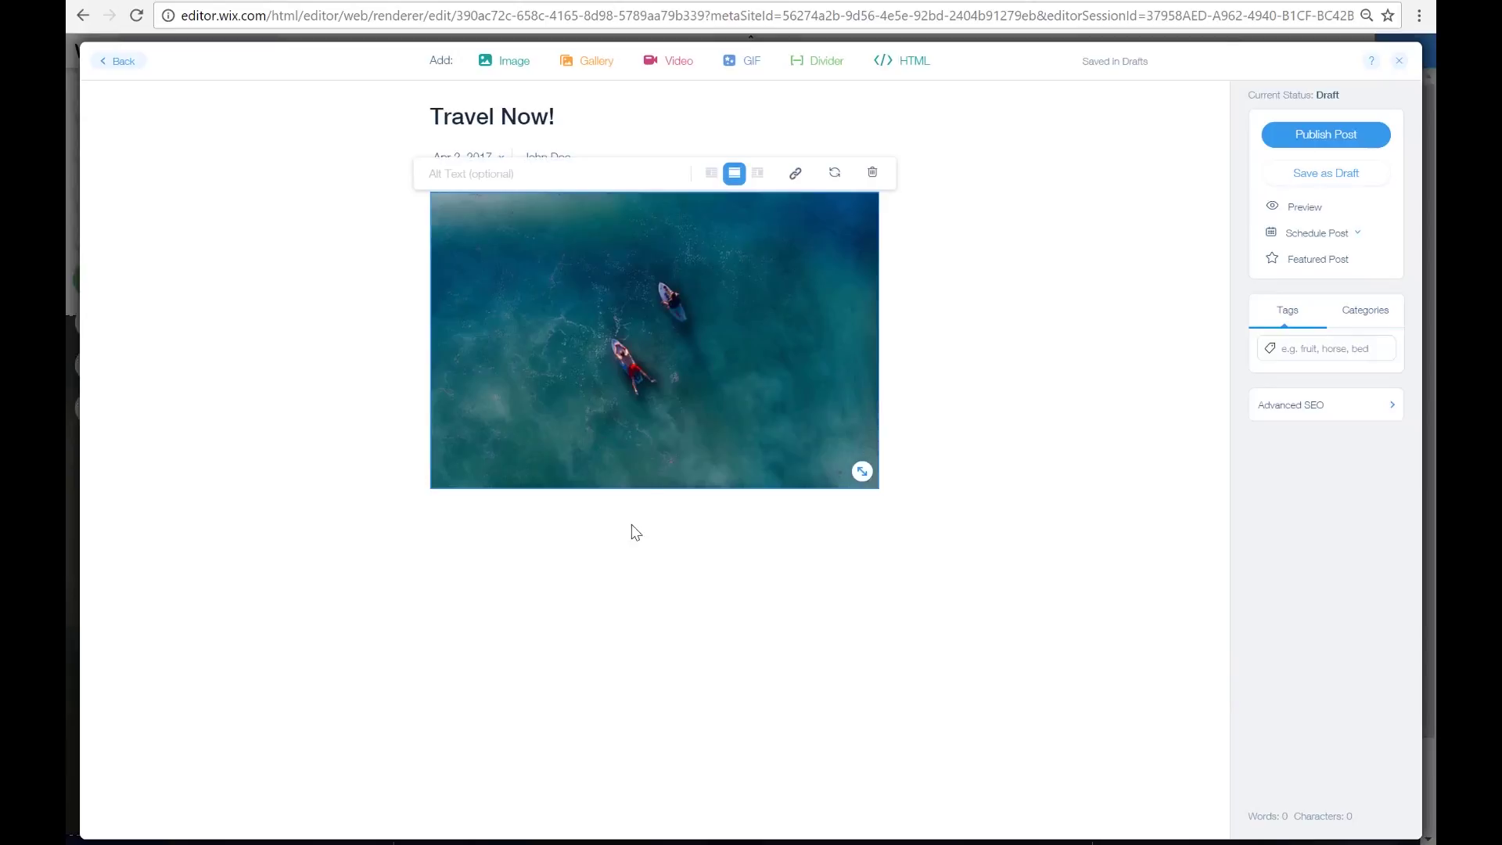
{"action": "left_click", "coordinate": [498, 173]}
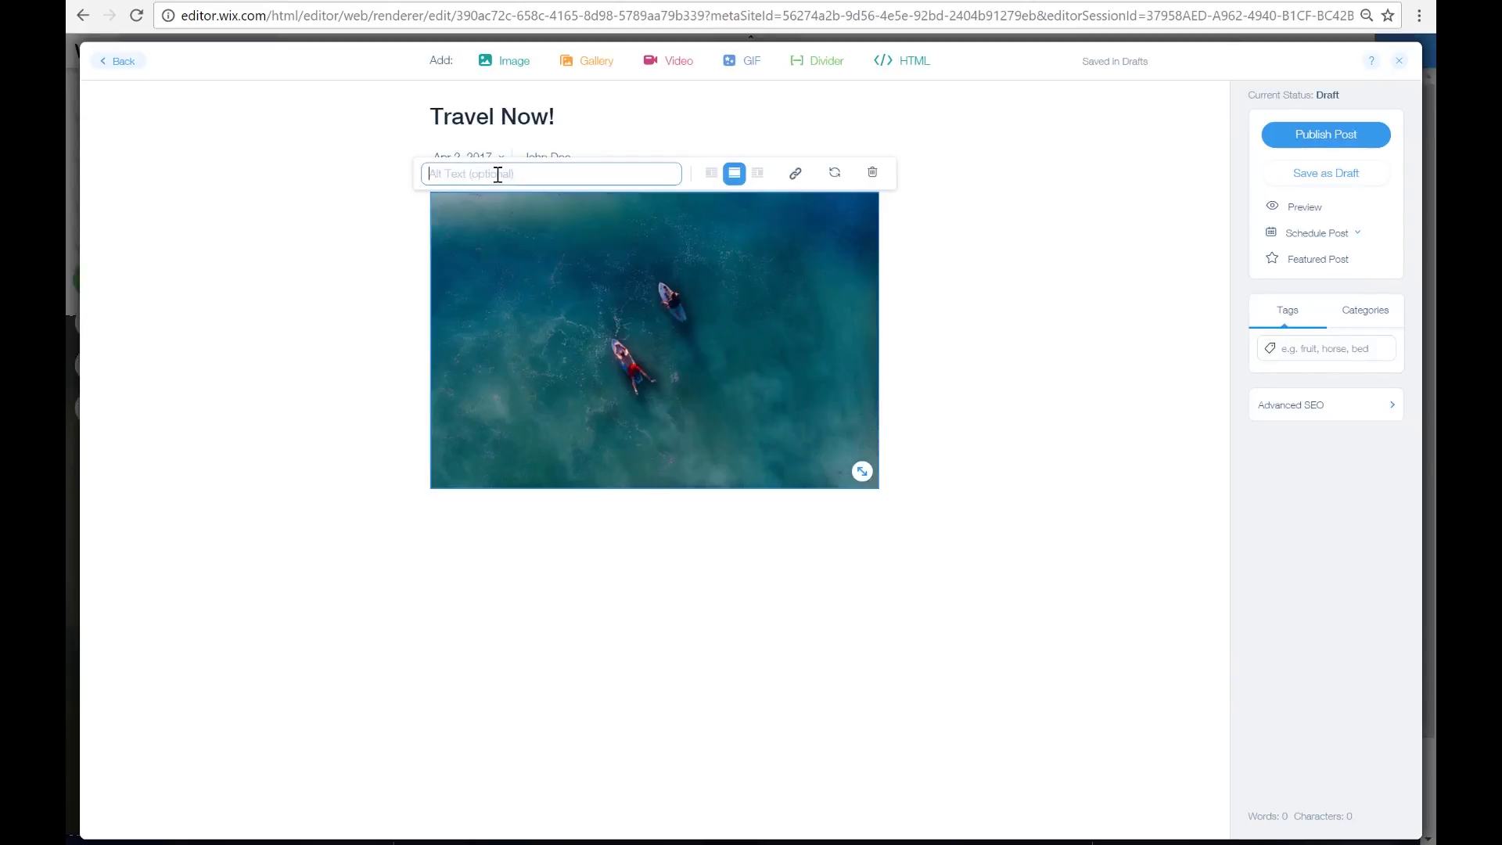
{"action": "type", "text": "Surf the Worl"}
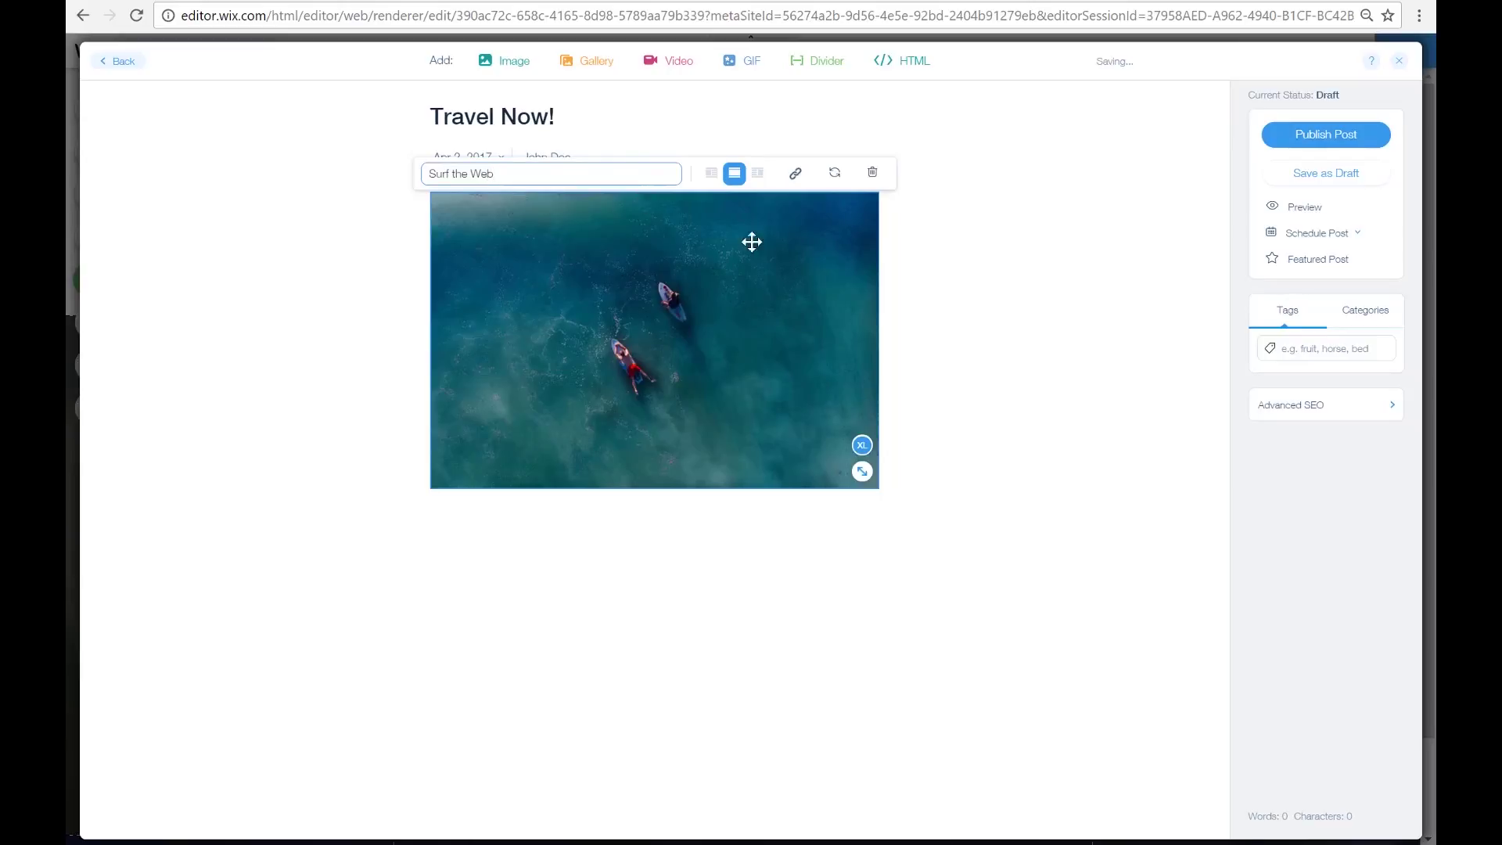
{"action": "left_click", "coordinate": [949, 321]}
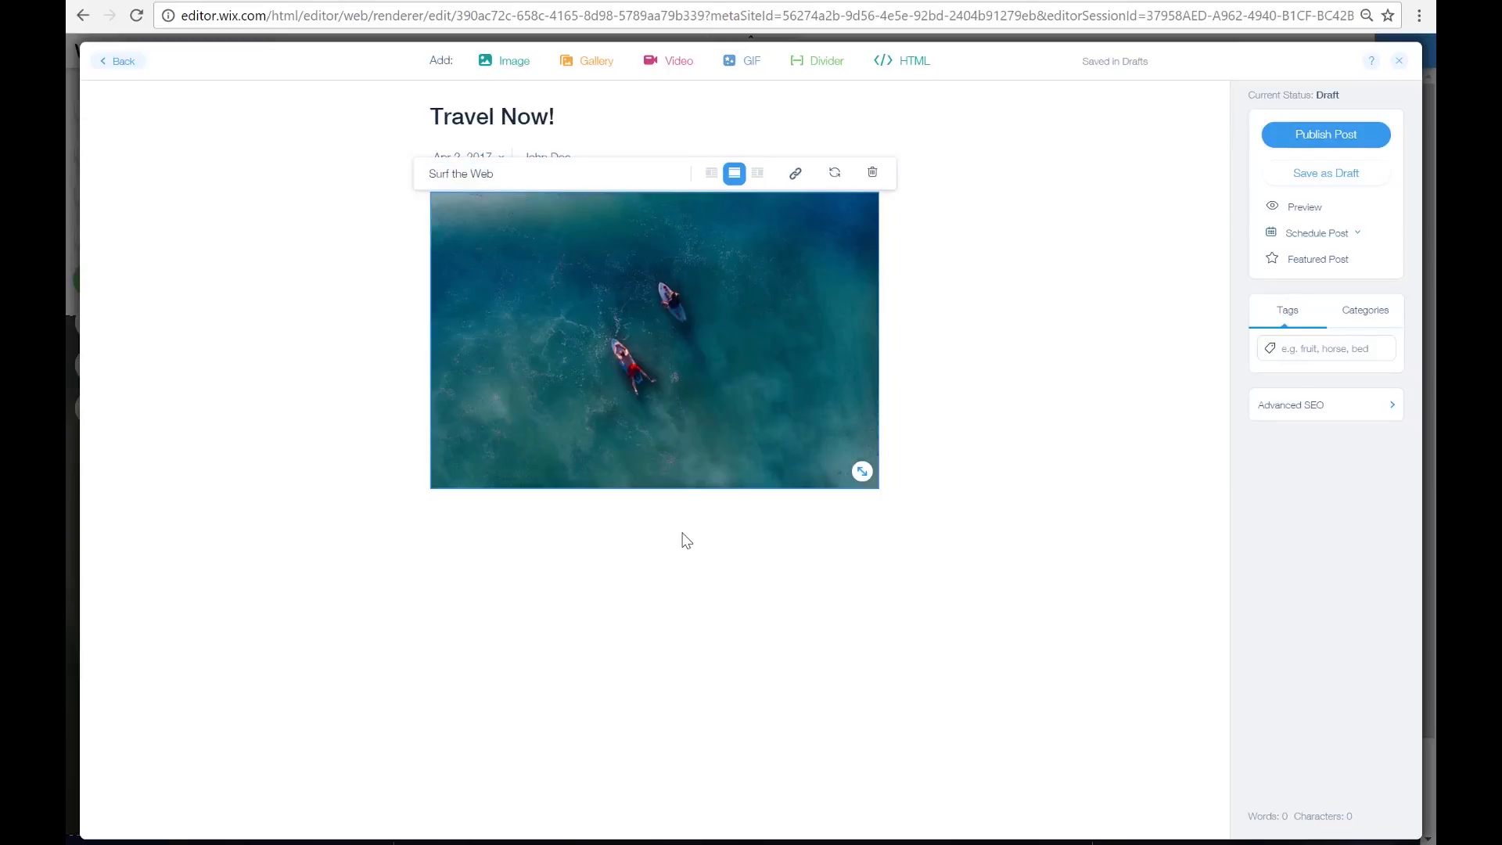
- Write a paragraph below the image about man reaching the moon while around 70% of the Ocean is undiscovered, inviting readers to visit its unknown locations
{"action": "left_click", "coordinate": [664, 513]}
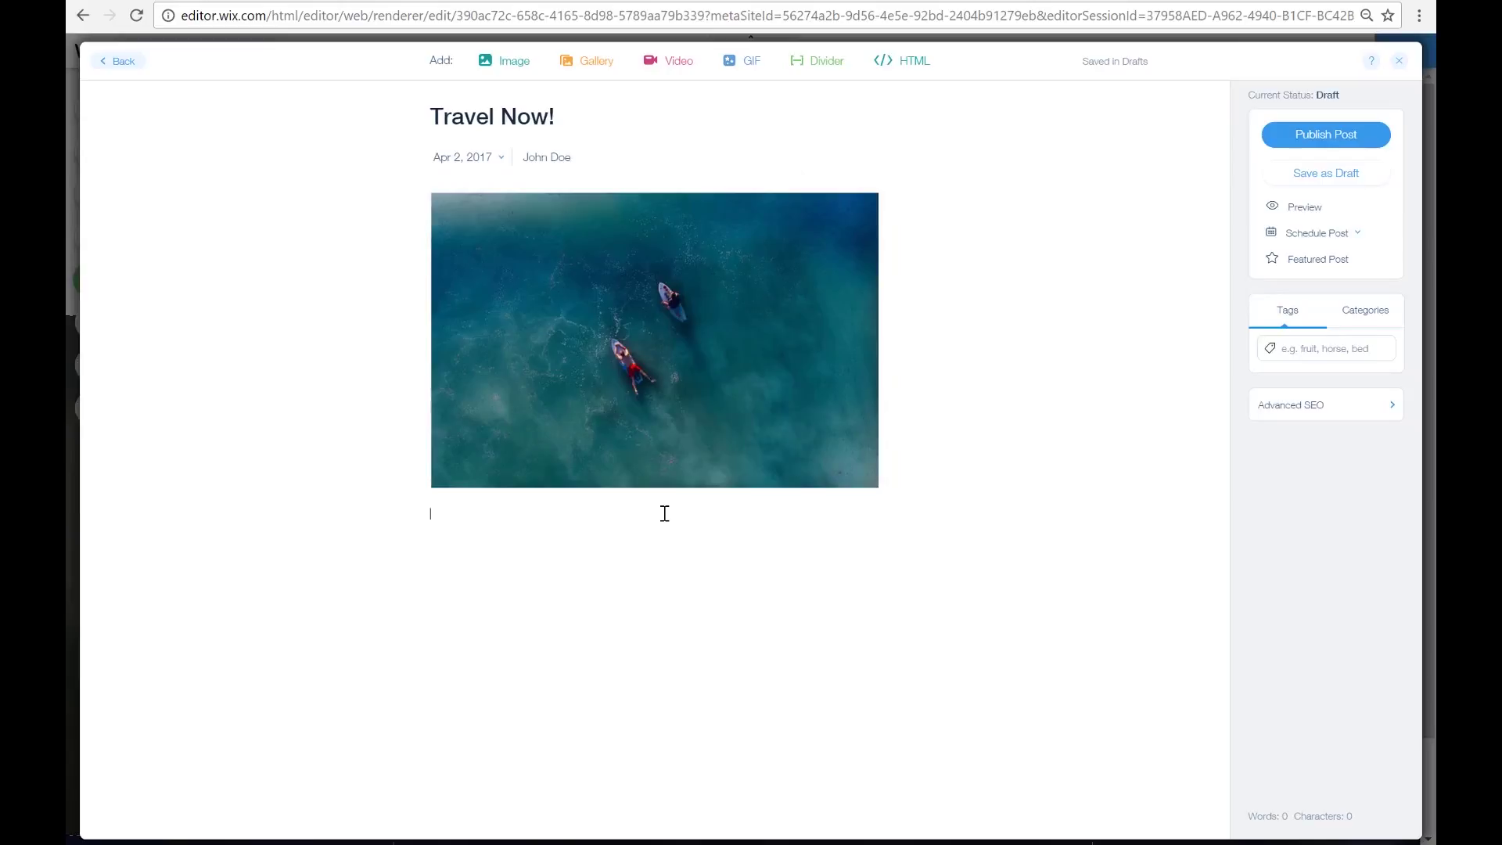
{"action": "type", "text": "Did you know that man has been to the moon and back but"}
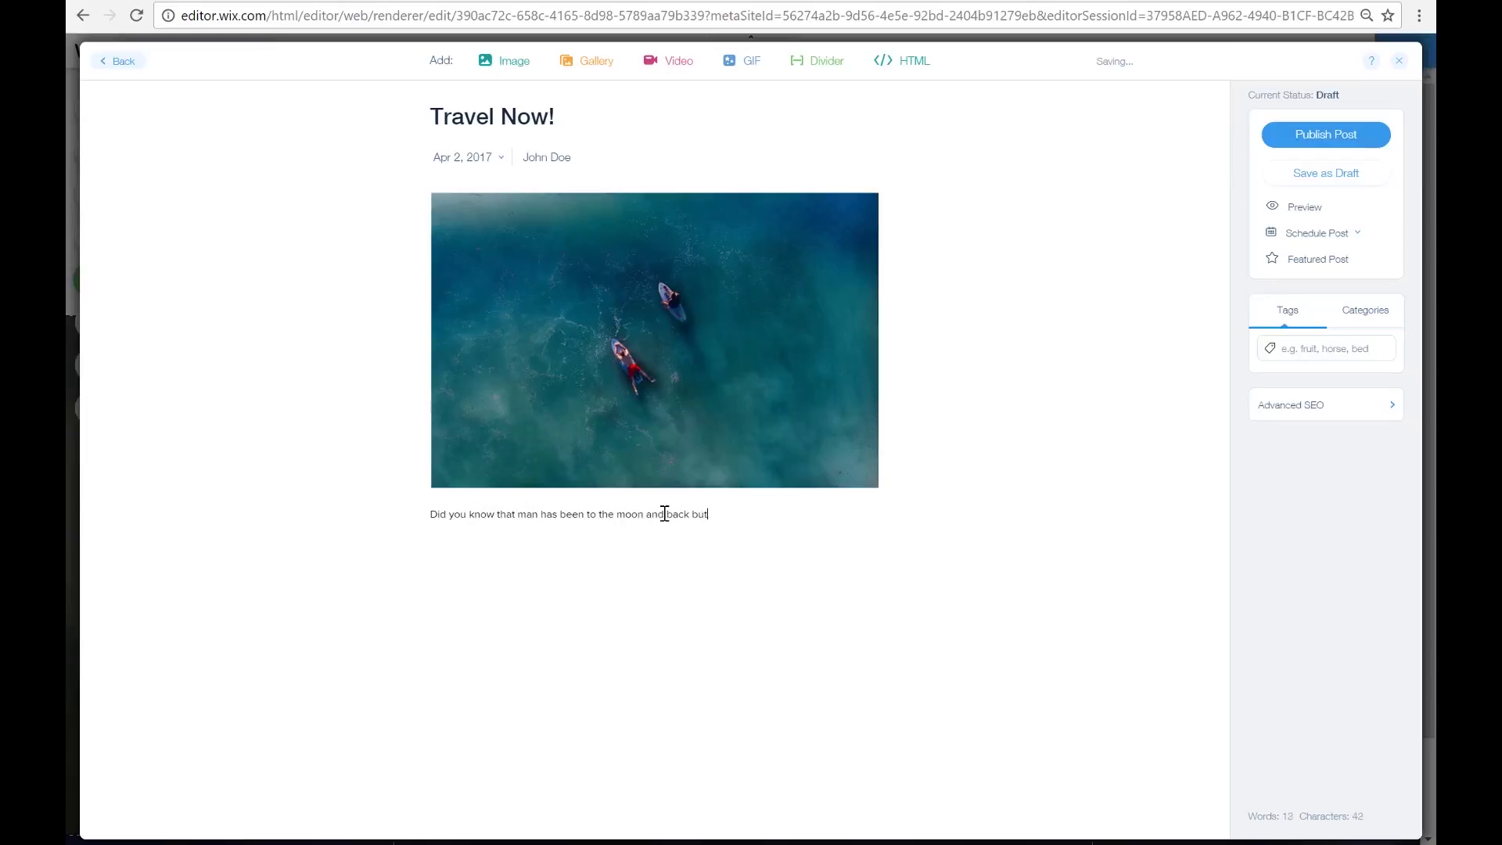
{"action": "type", "text": " yet there is still around 70% of the Ocean that has not yet been discovered?"}
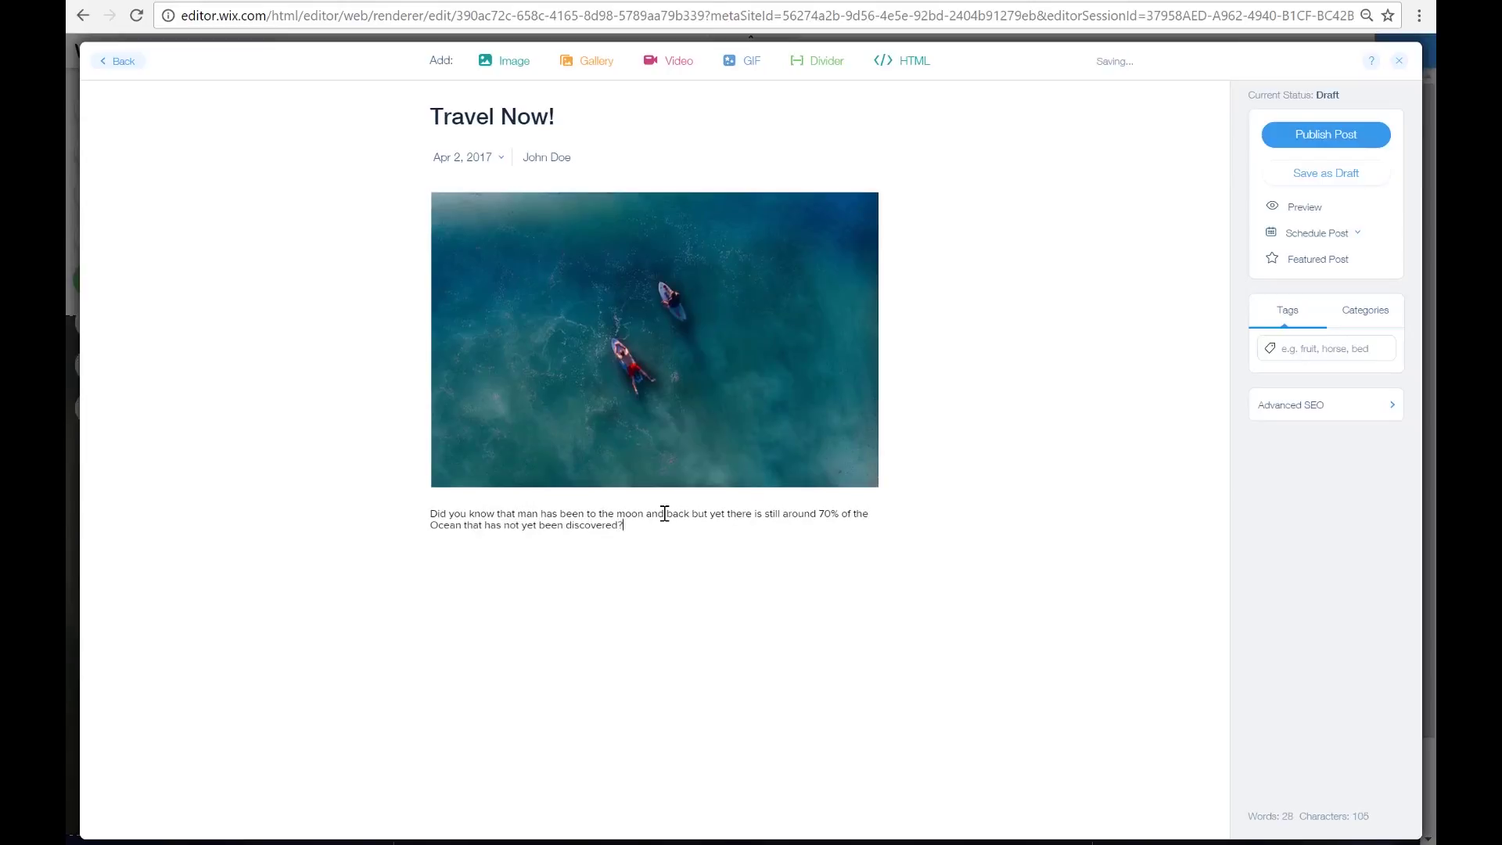
{"action": "type", "text": " Well you can start to travel the world and visit the unknown locations of the"}
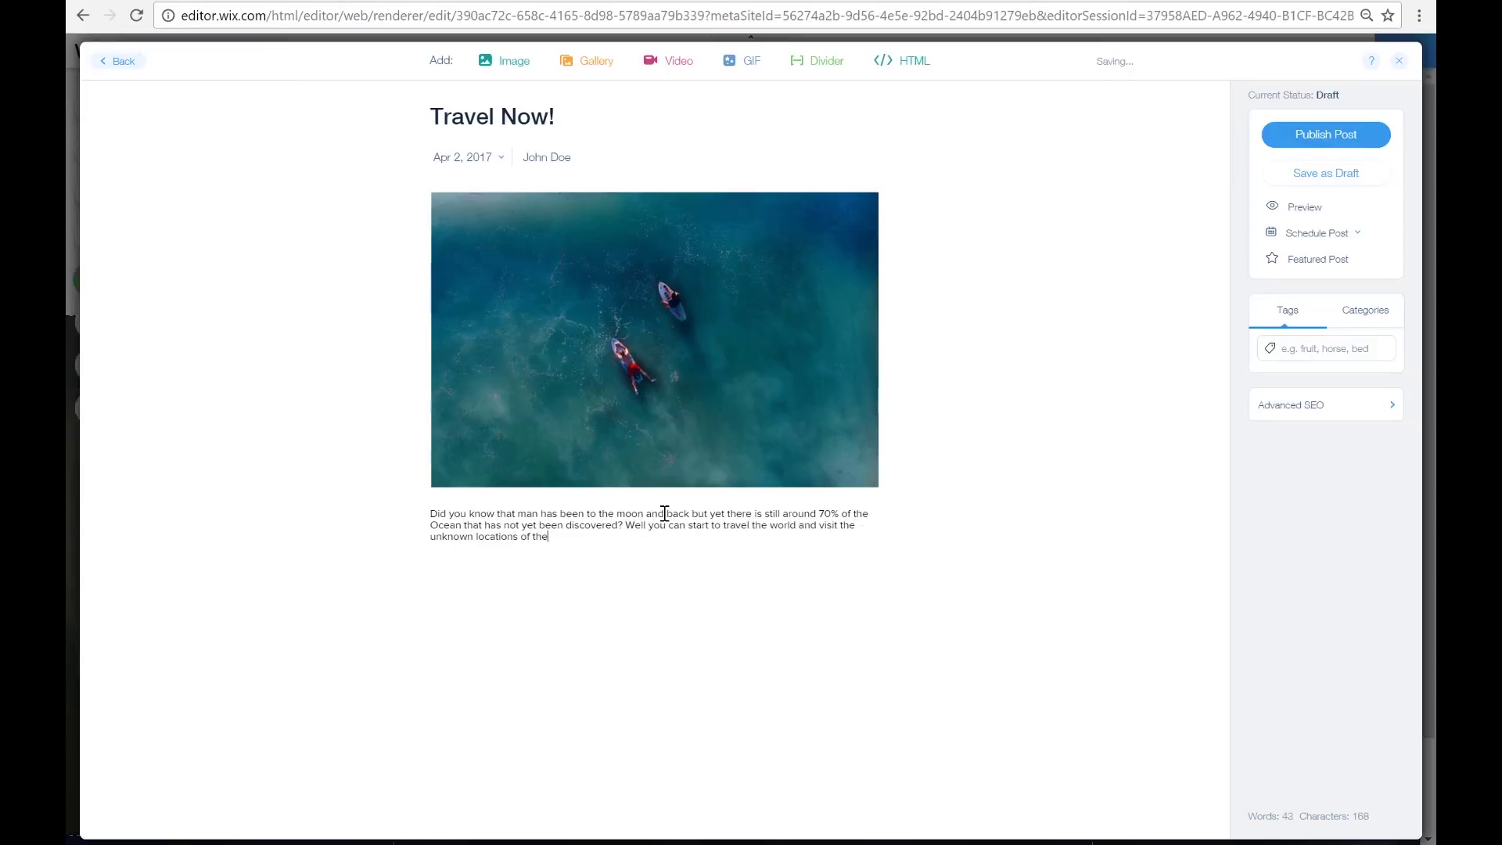
{"action": "type", "text": " ocean and see for yourself how big and wonderful it really is!"}
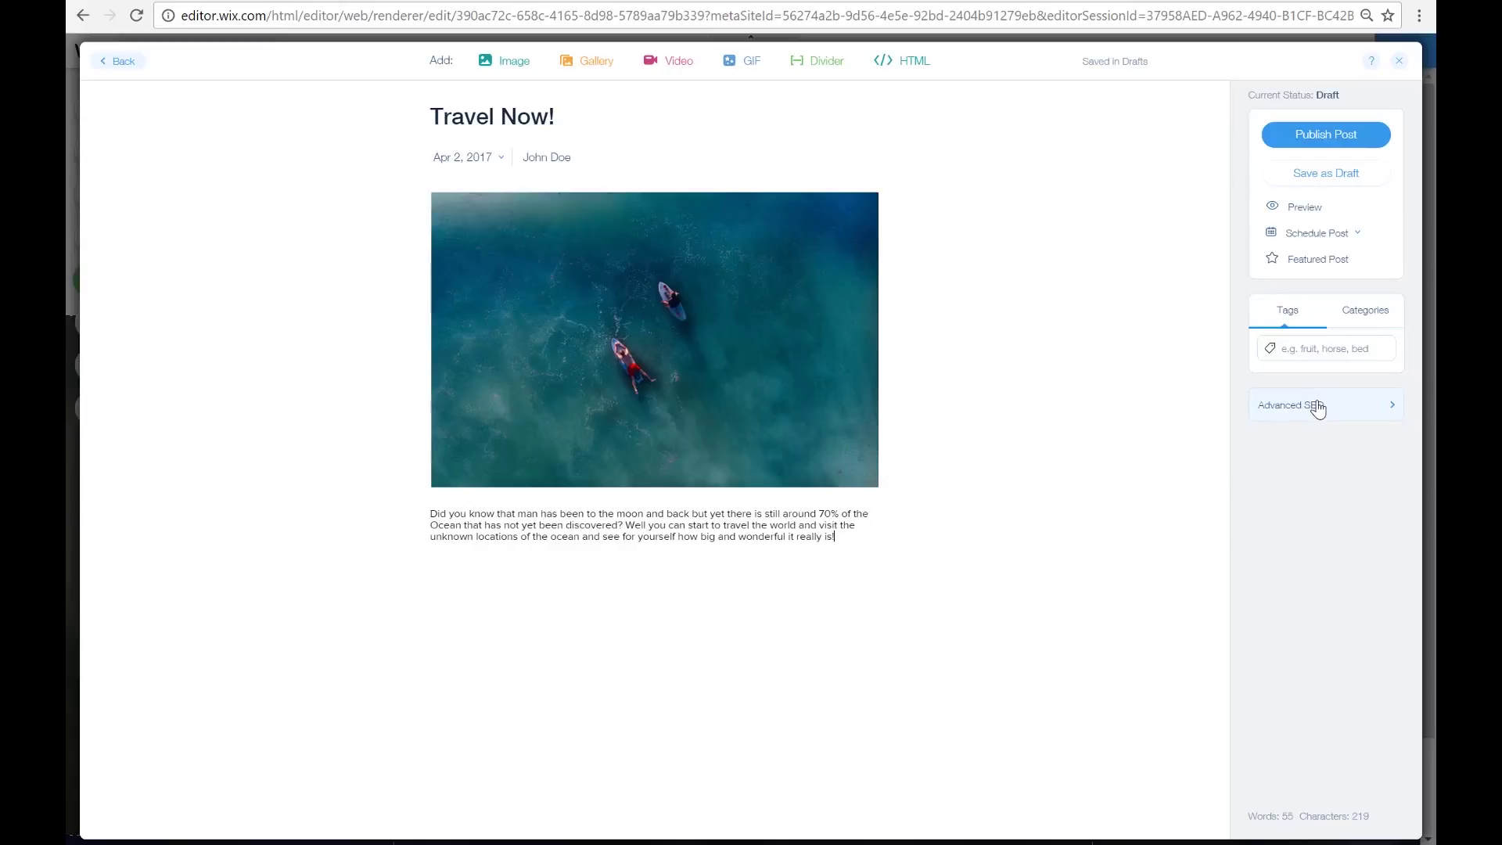
- Publish the blog post without sharing it on social networks, and close the post list and the Blog Manager
{"action": "left_click", "coordinate": [1328, 137]}
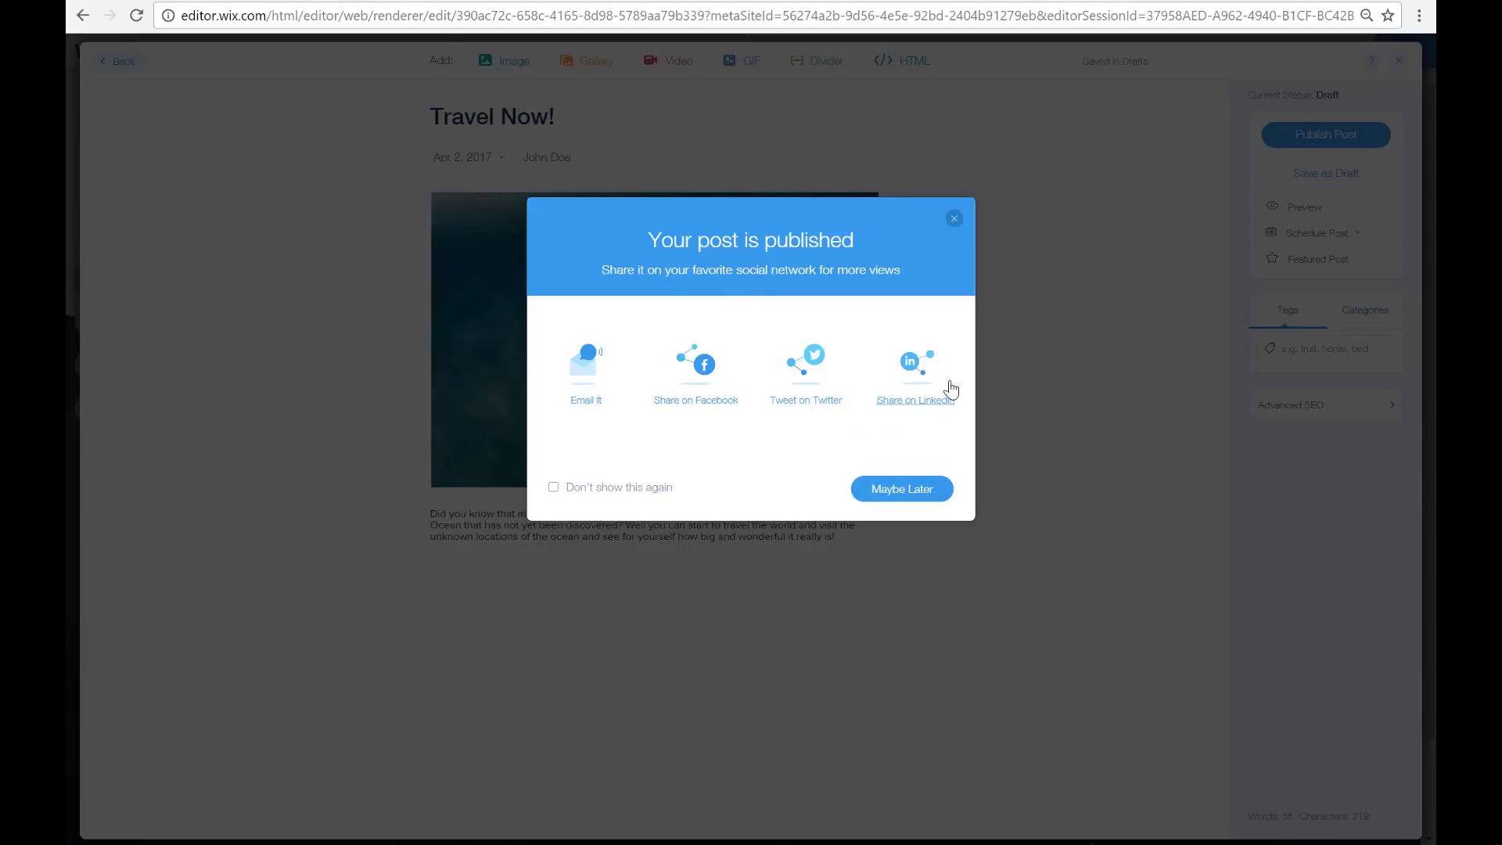
{"action": "left_click", "coordinate": [915, 493]}
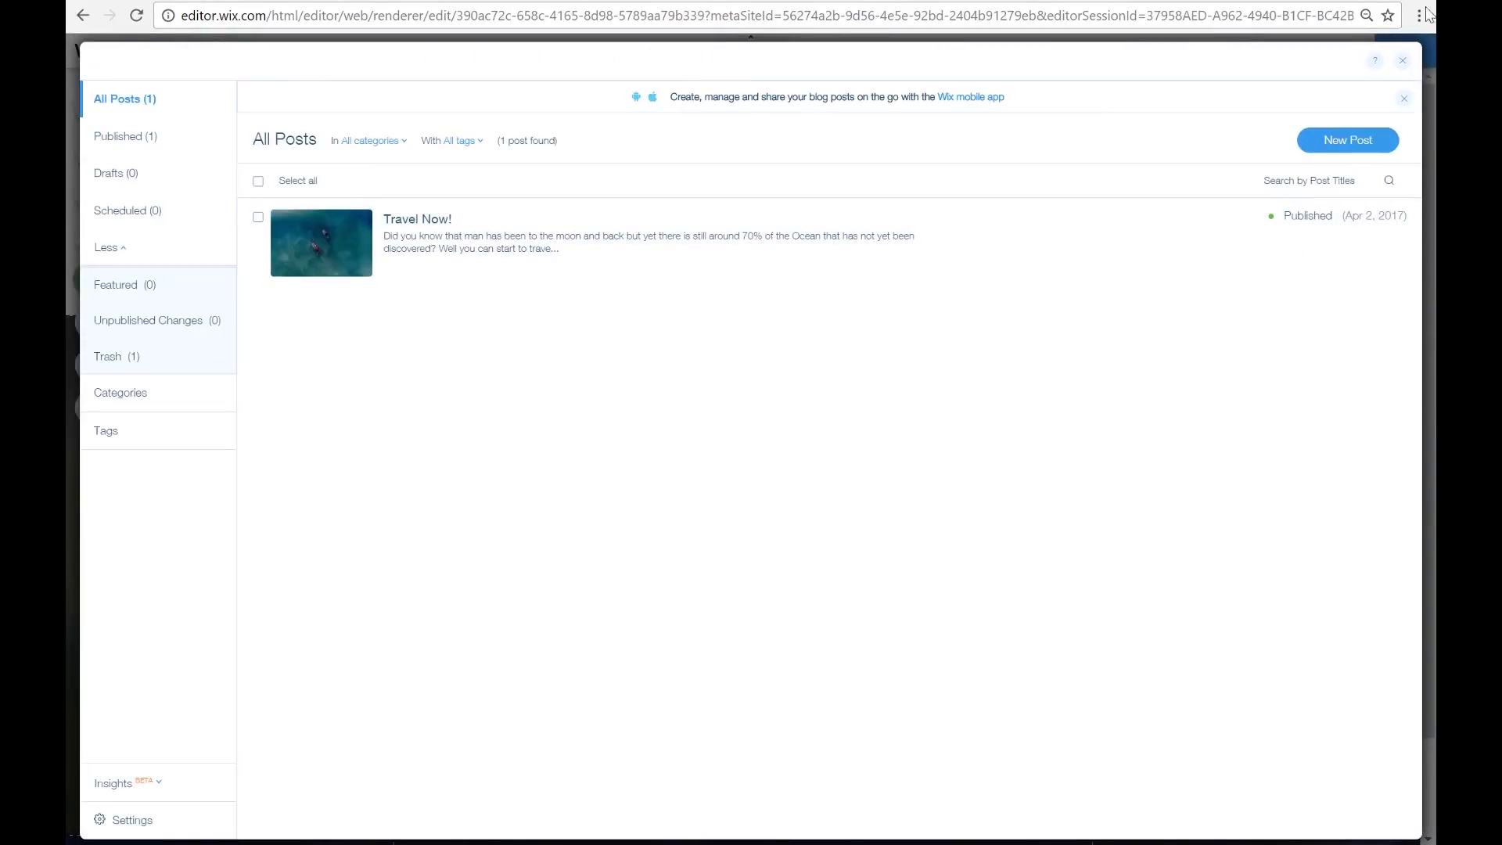
{"action": "left_click", "coordinate": [1399, 62]}
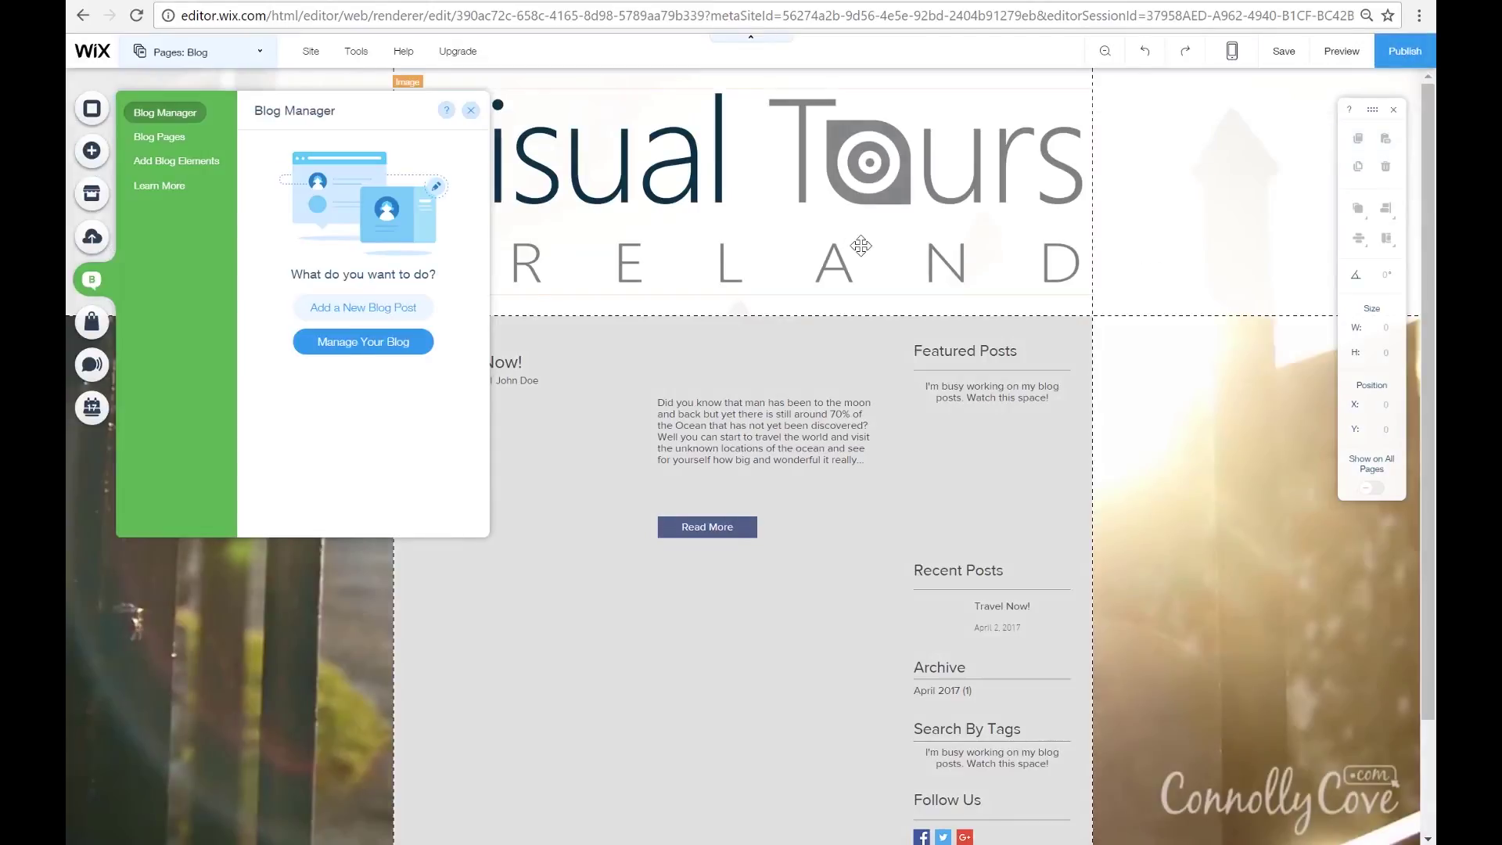
{"action": "left_click", "coordinate": [470, 113]}
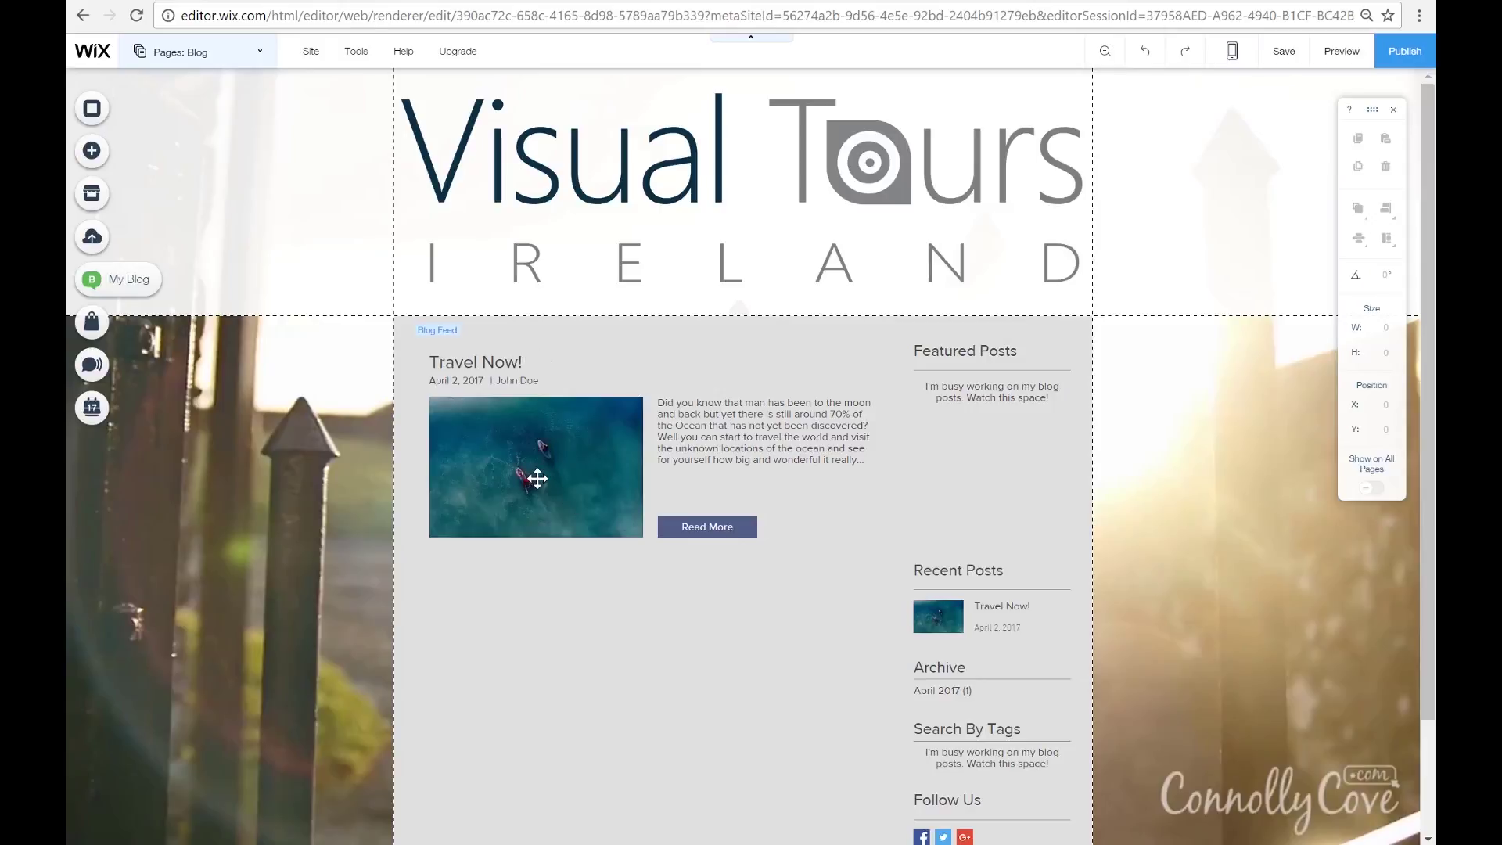
- Set the Blog page's design to the themed No Color option
{"action": "left_click", "coordinate": [487, 668]}
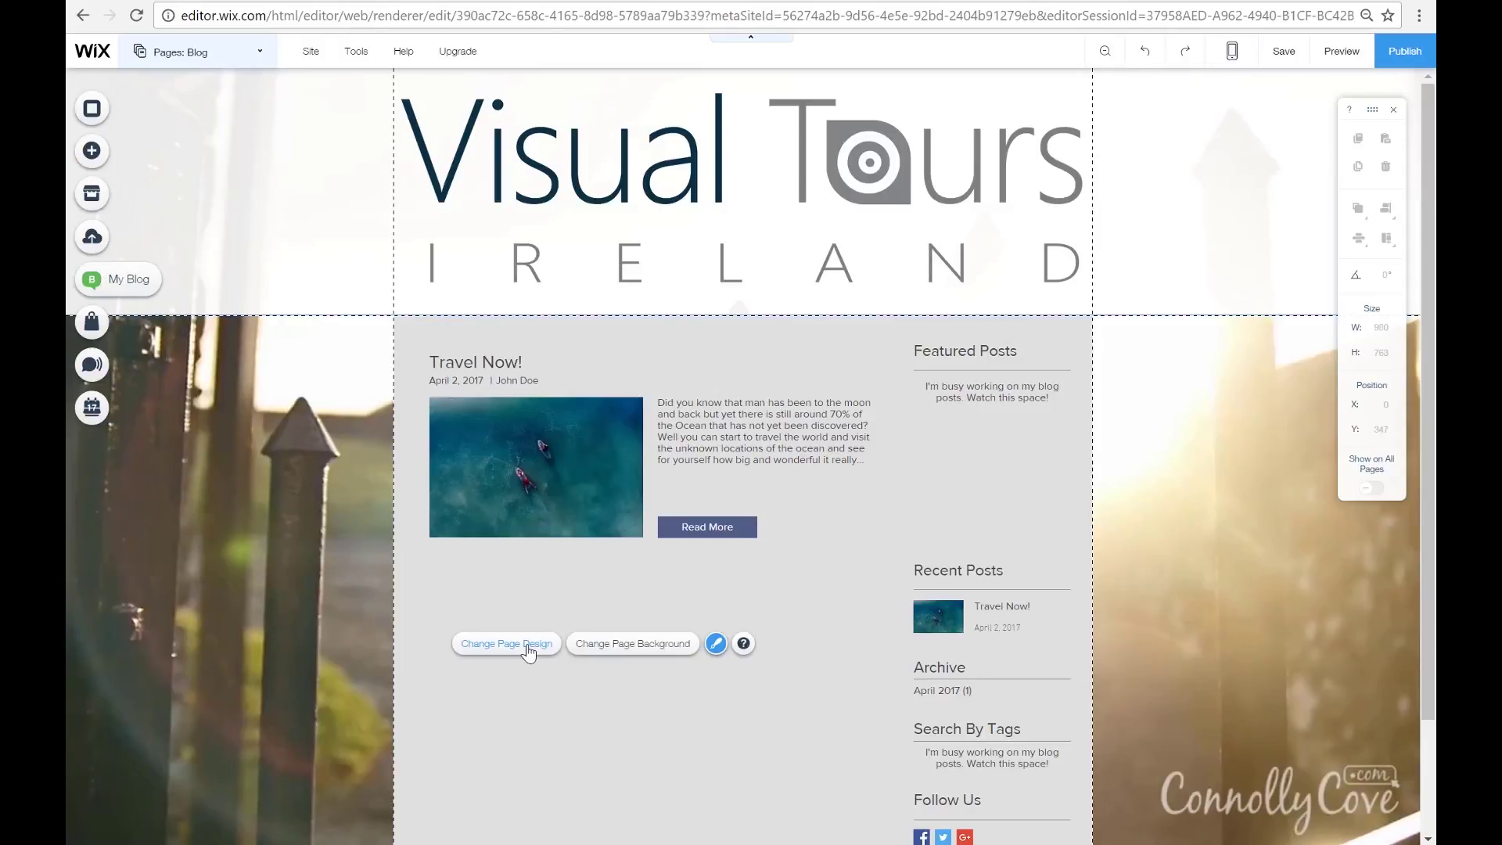
{"action": "left_click", "coordinate": [529, 649]}
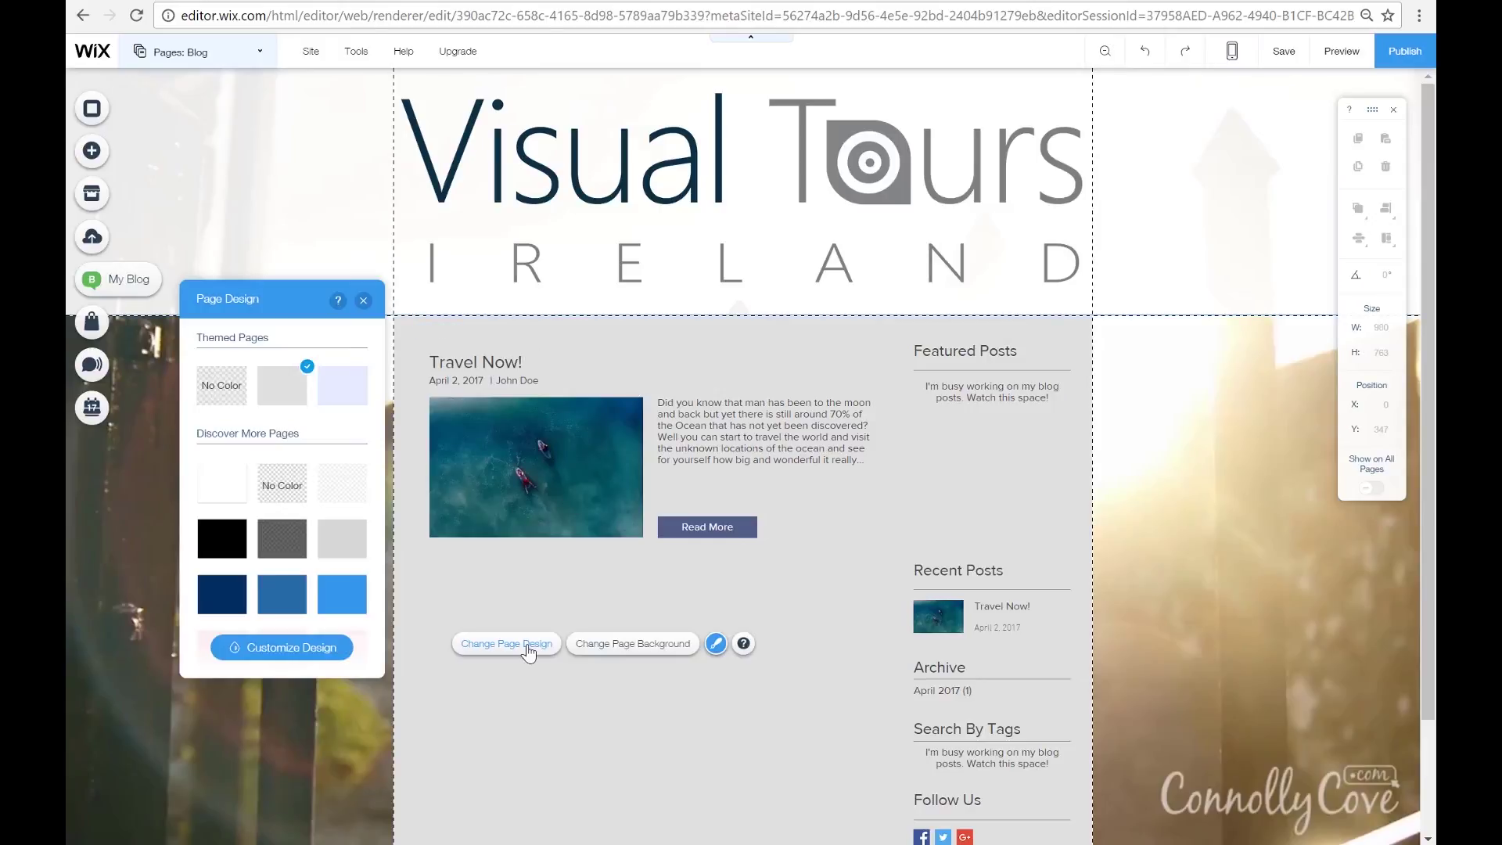
{"action": "left_click", "coordinate": [220, 385]}
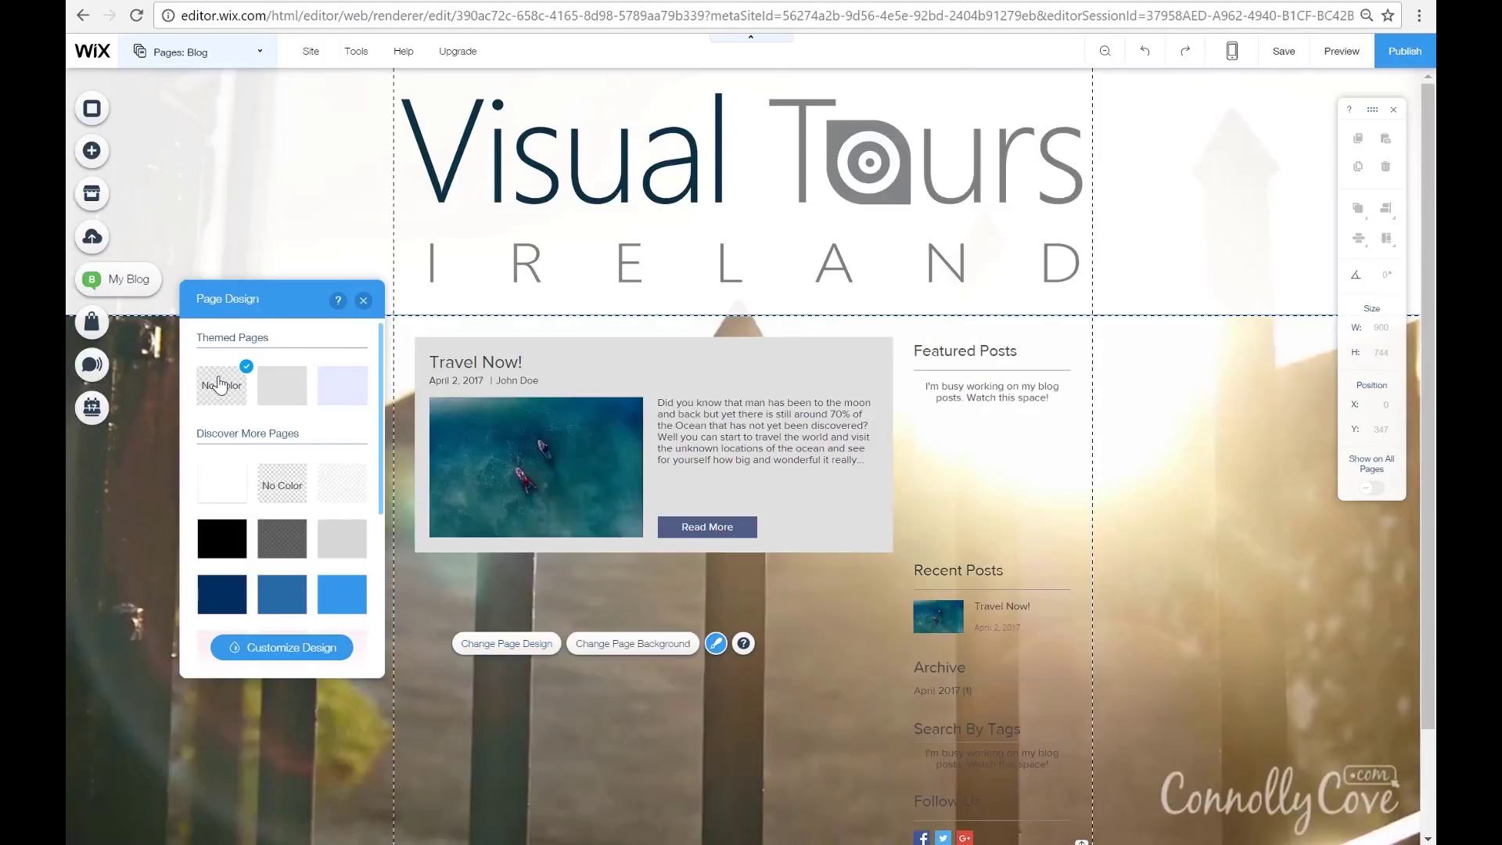
{"action": "left_click", "coordinate": [363, 302]}
- Inspect the Featured Posts and blog feed elements, and check the feed's categories and posts in the post manager
{"action": "left_click", "coordinate": [945, 486]}
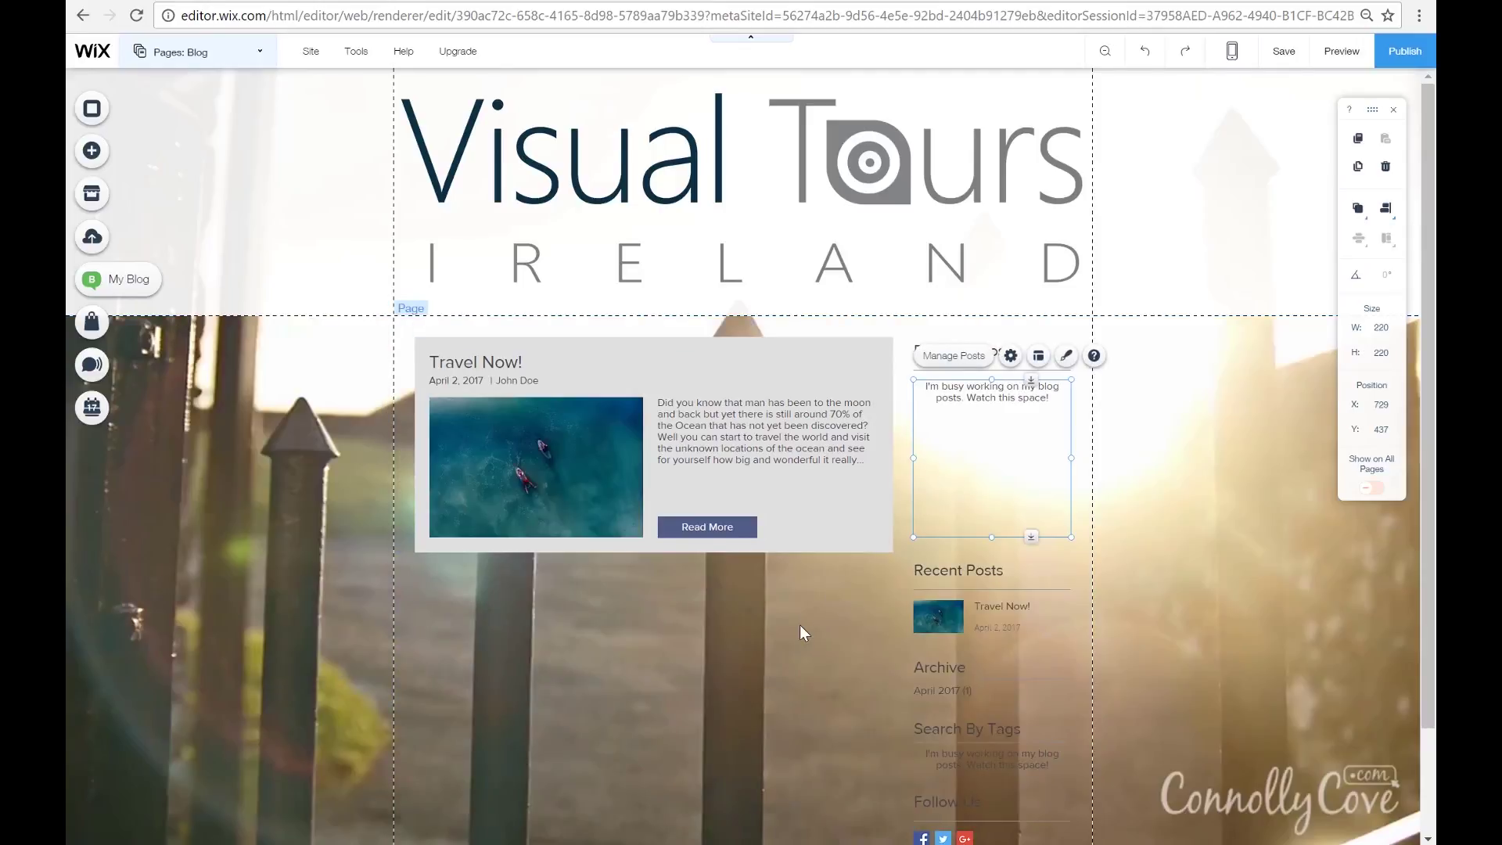
{"action": "left_click", "coordinate": [799, 624]}
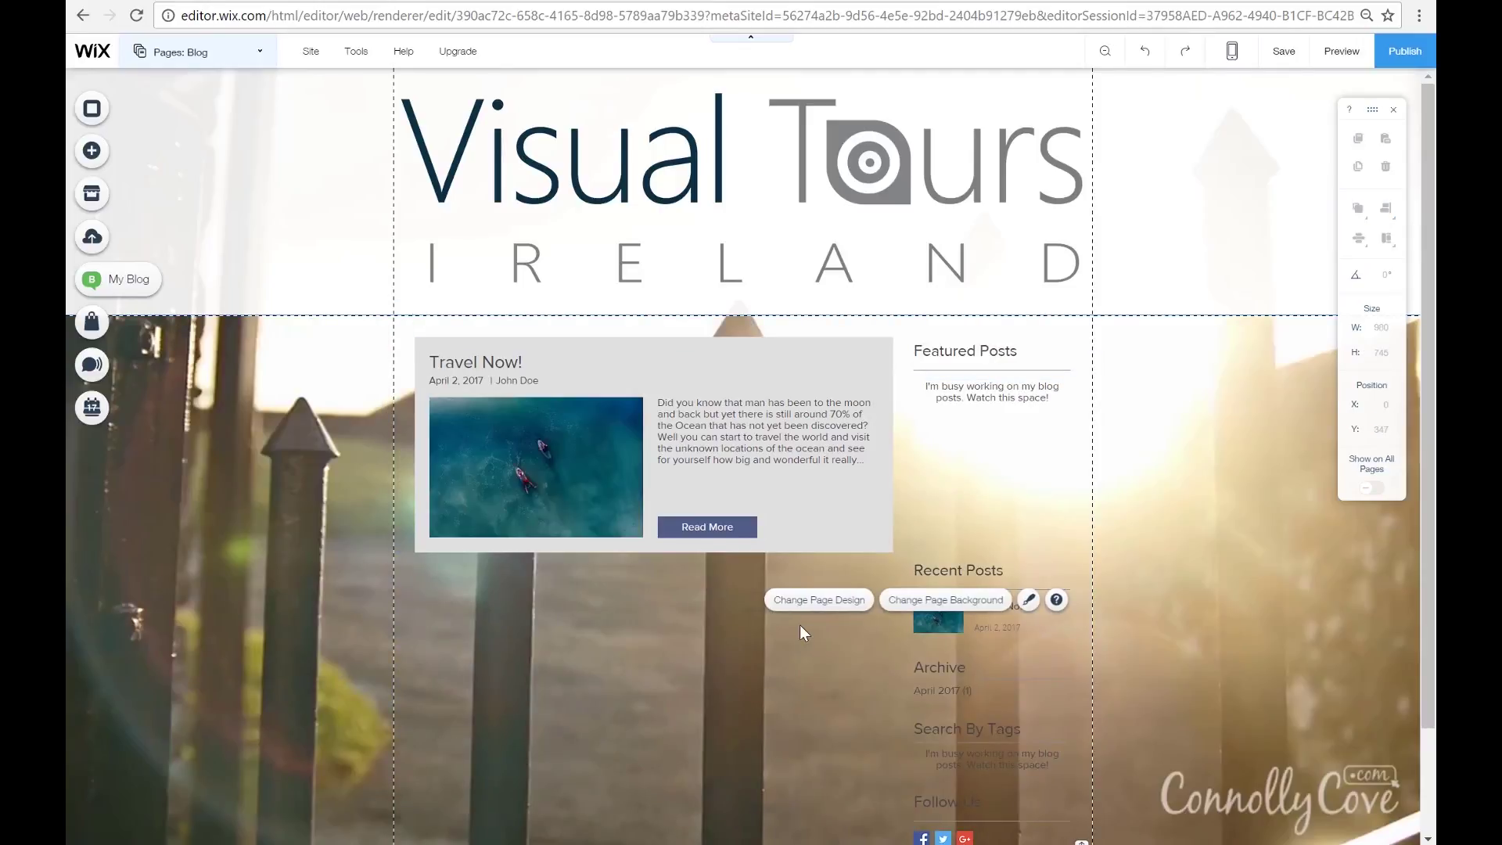
{"action": "left_click", "coordinate": [614, 369]}
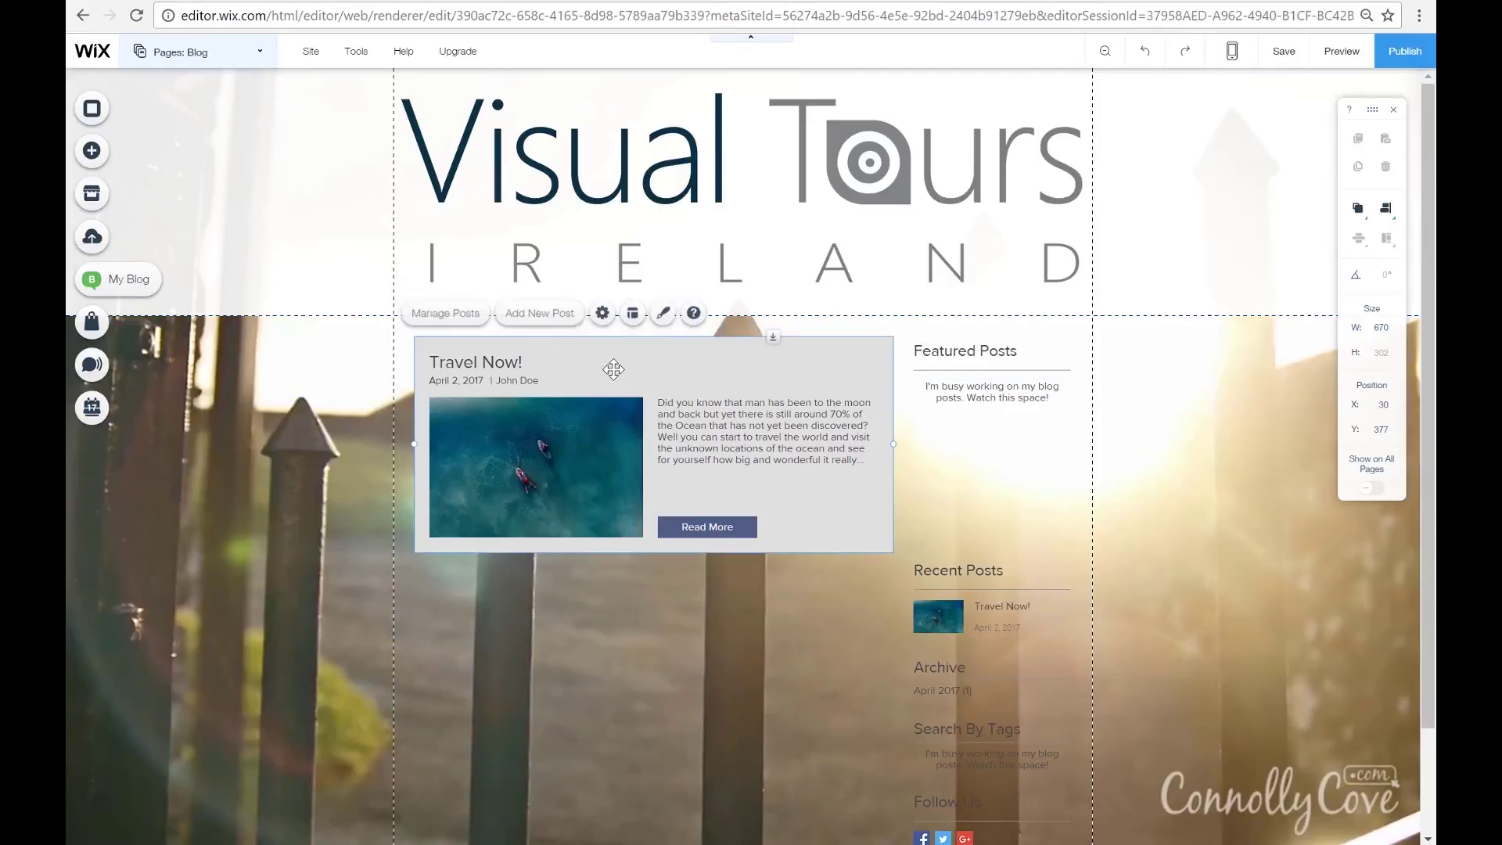
{"action": "left_click", "coordinate": [459, 314]}
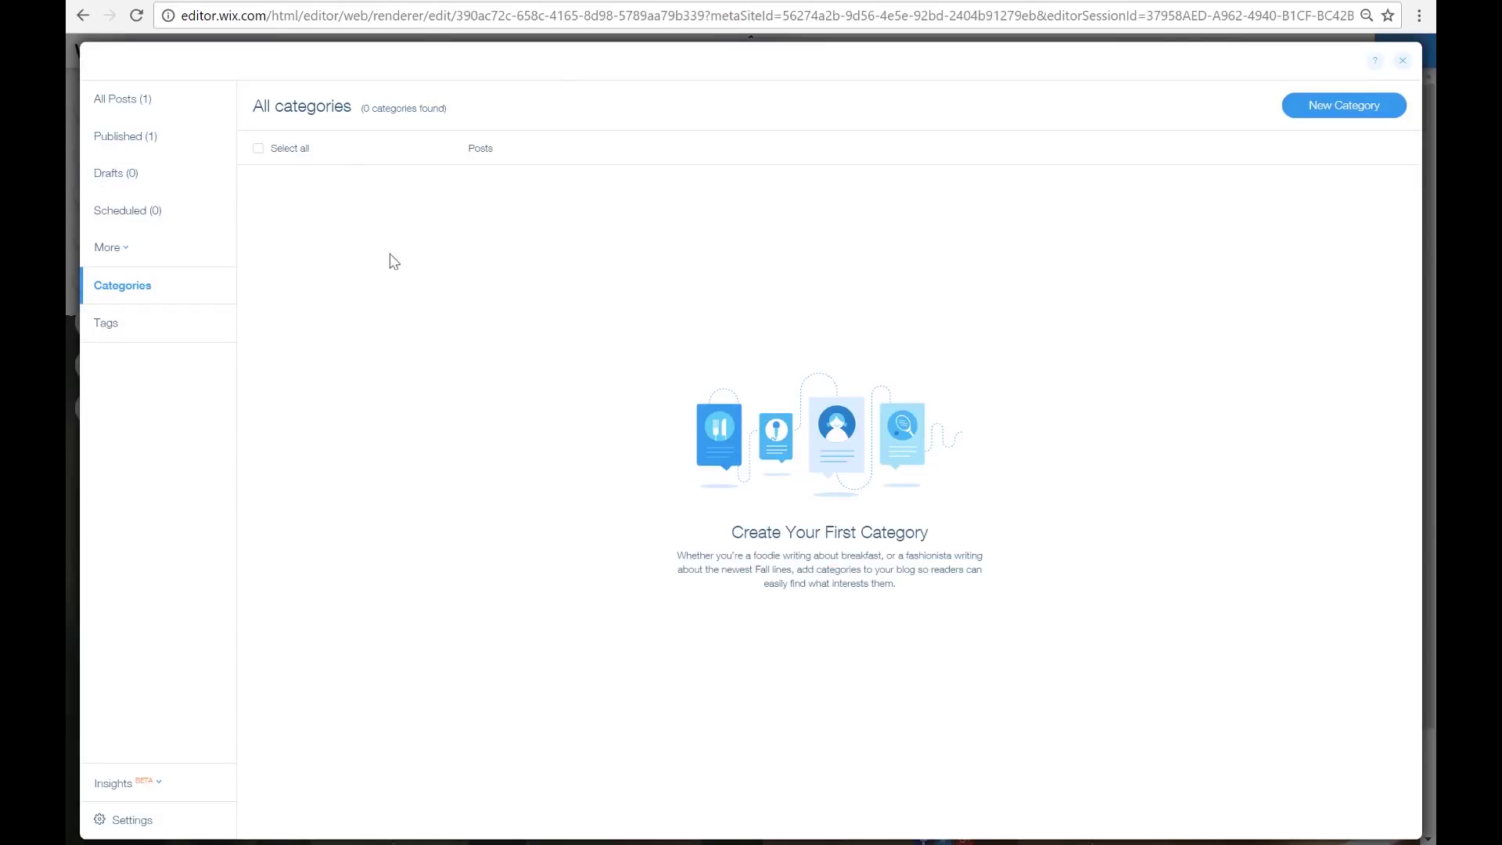
{"action": "left_click", "coordinate": [149, 100]}
{"action": "left_click", "coordinate": [1403, 61]}
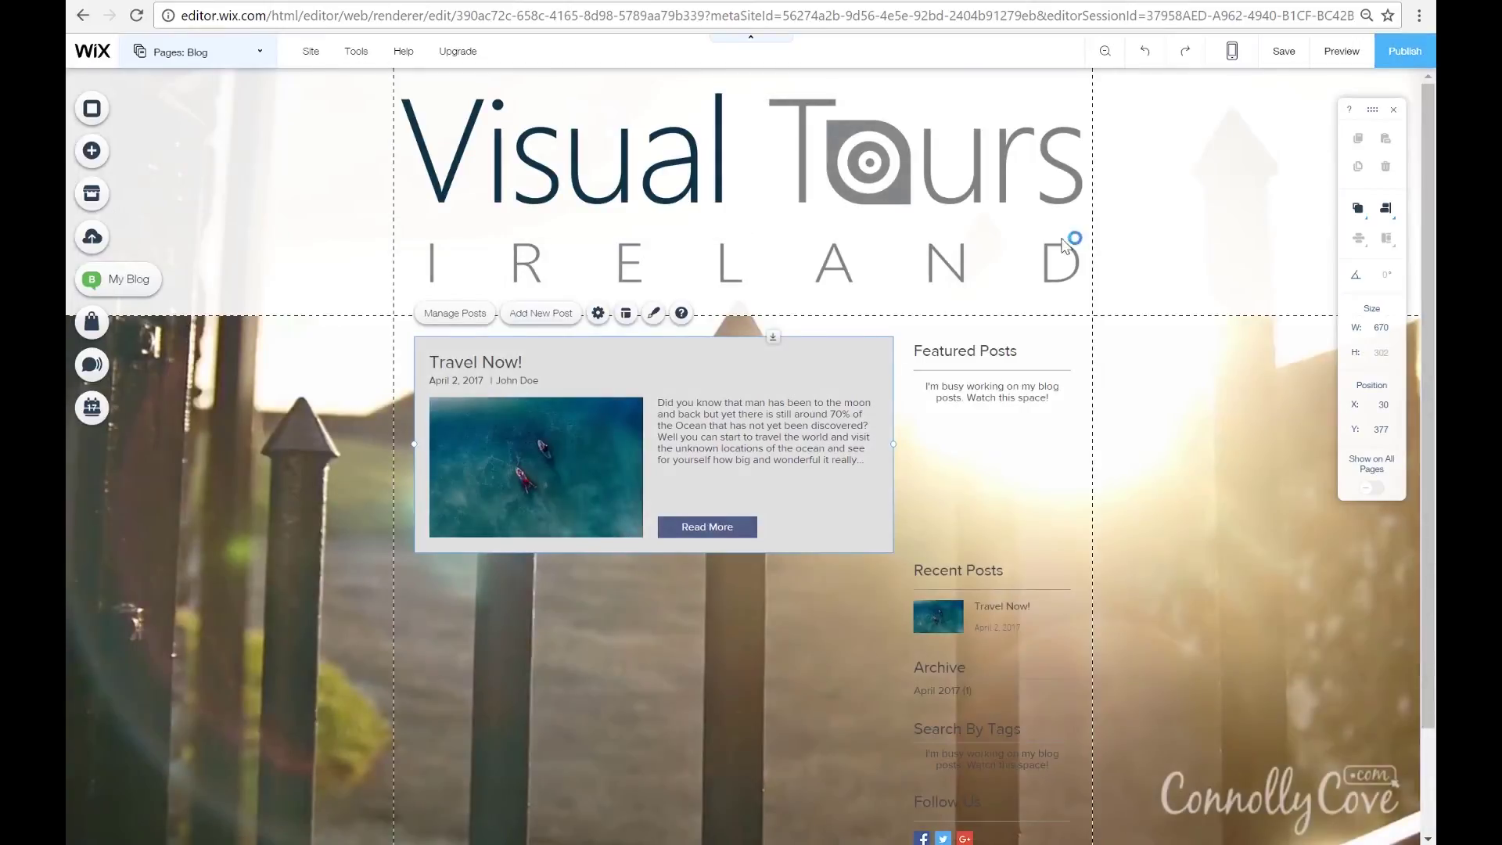
- Set the blog feed's background design to the first semi-transparent light box under My Boxes
{"action": "left_click", "coordinate": [651, 315]}
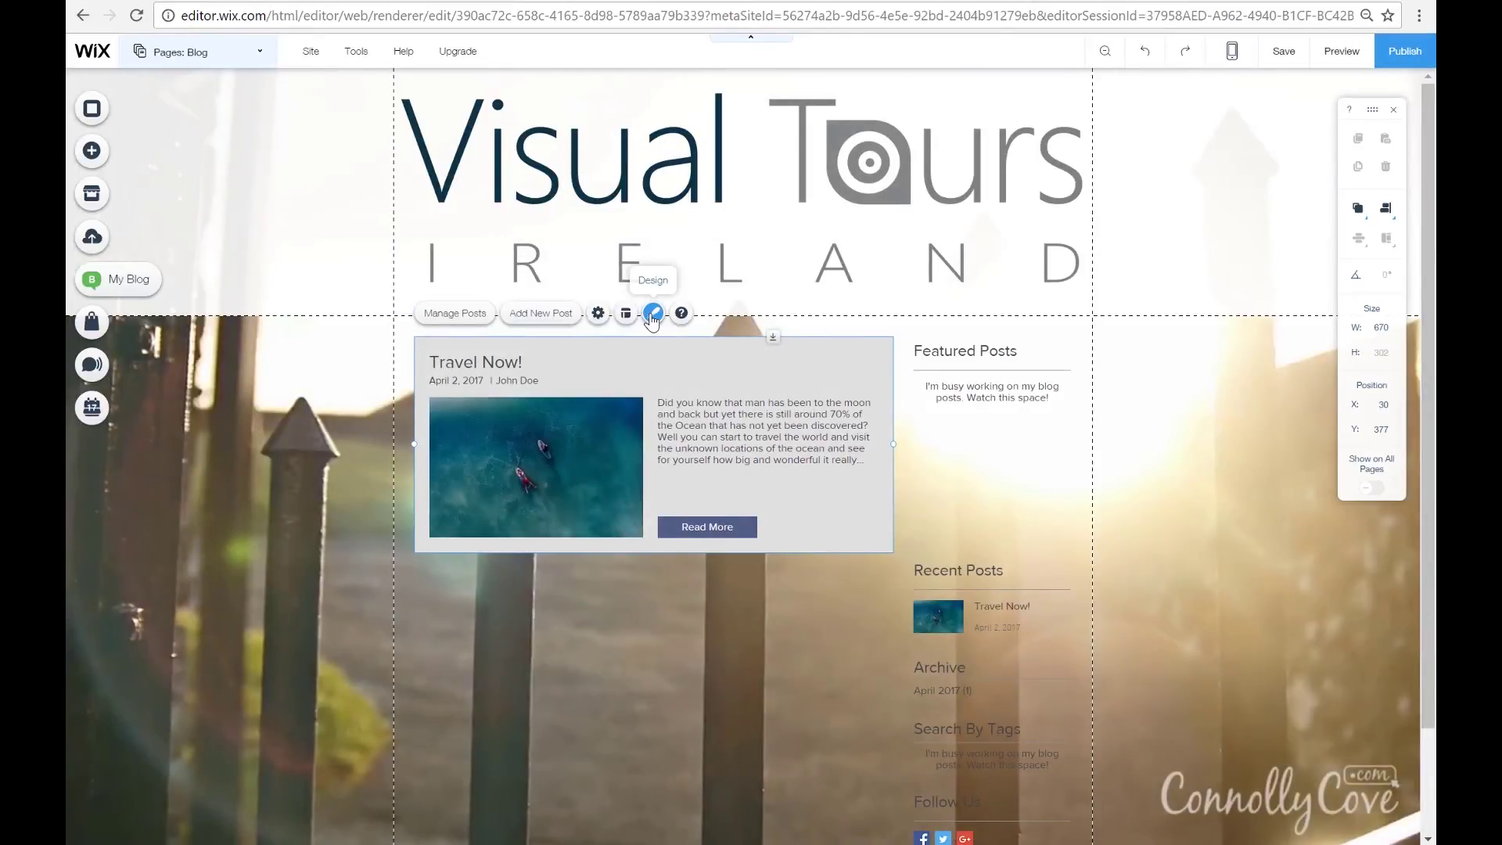
{"action": "scroll", "coordinate": [1062, 598], "scroll_direction": "down", "scroll_amount": 1}
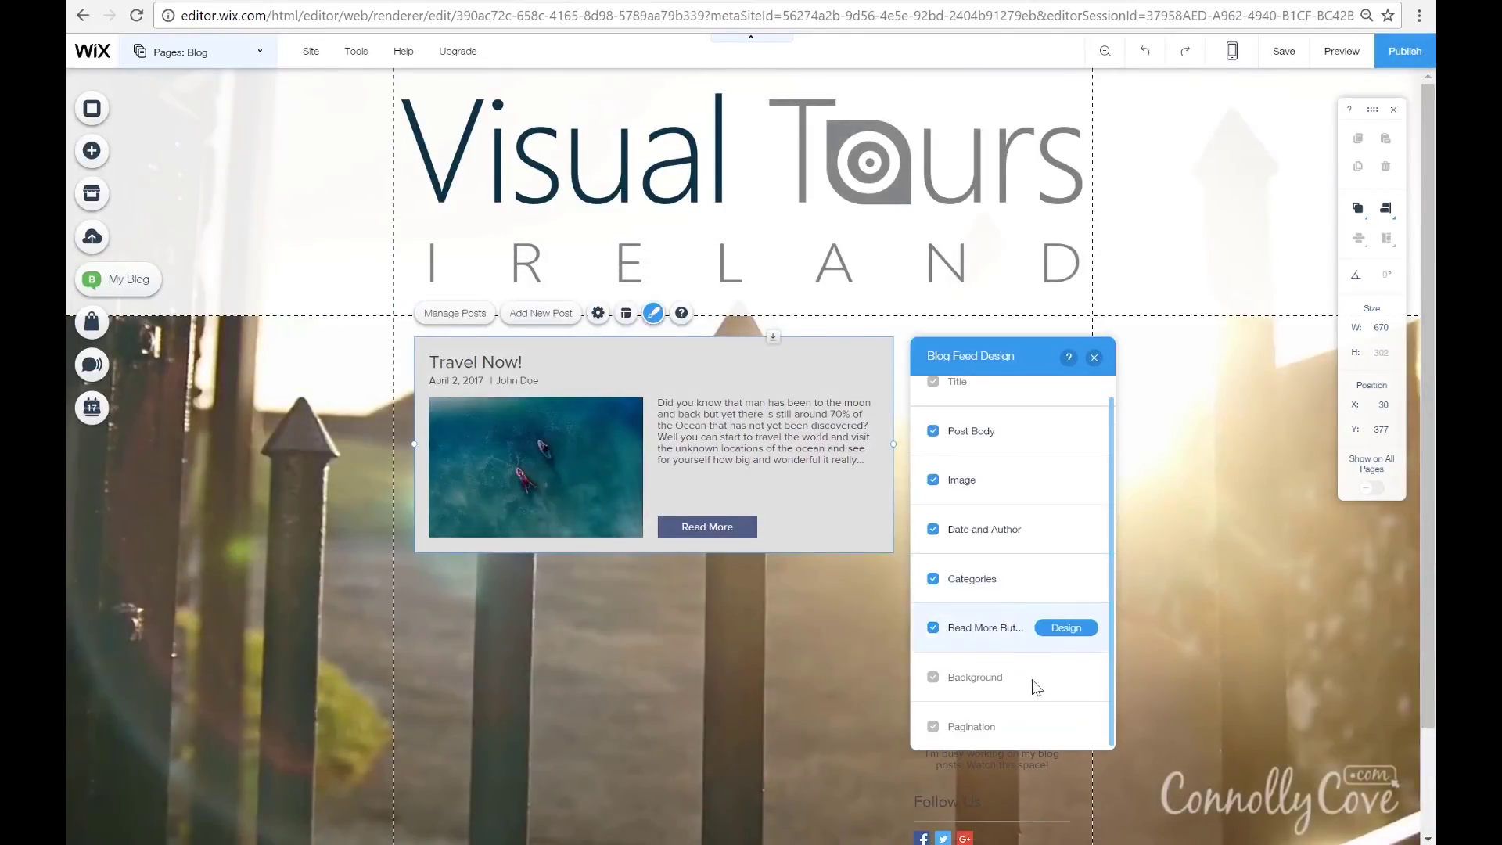
{"action": "left_click", "coordinate": [1059, 683]}
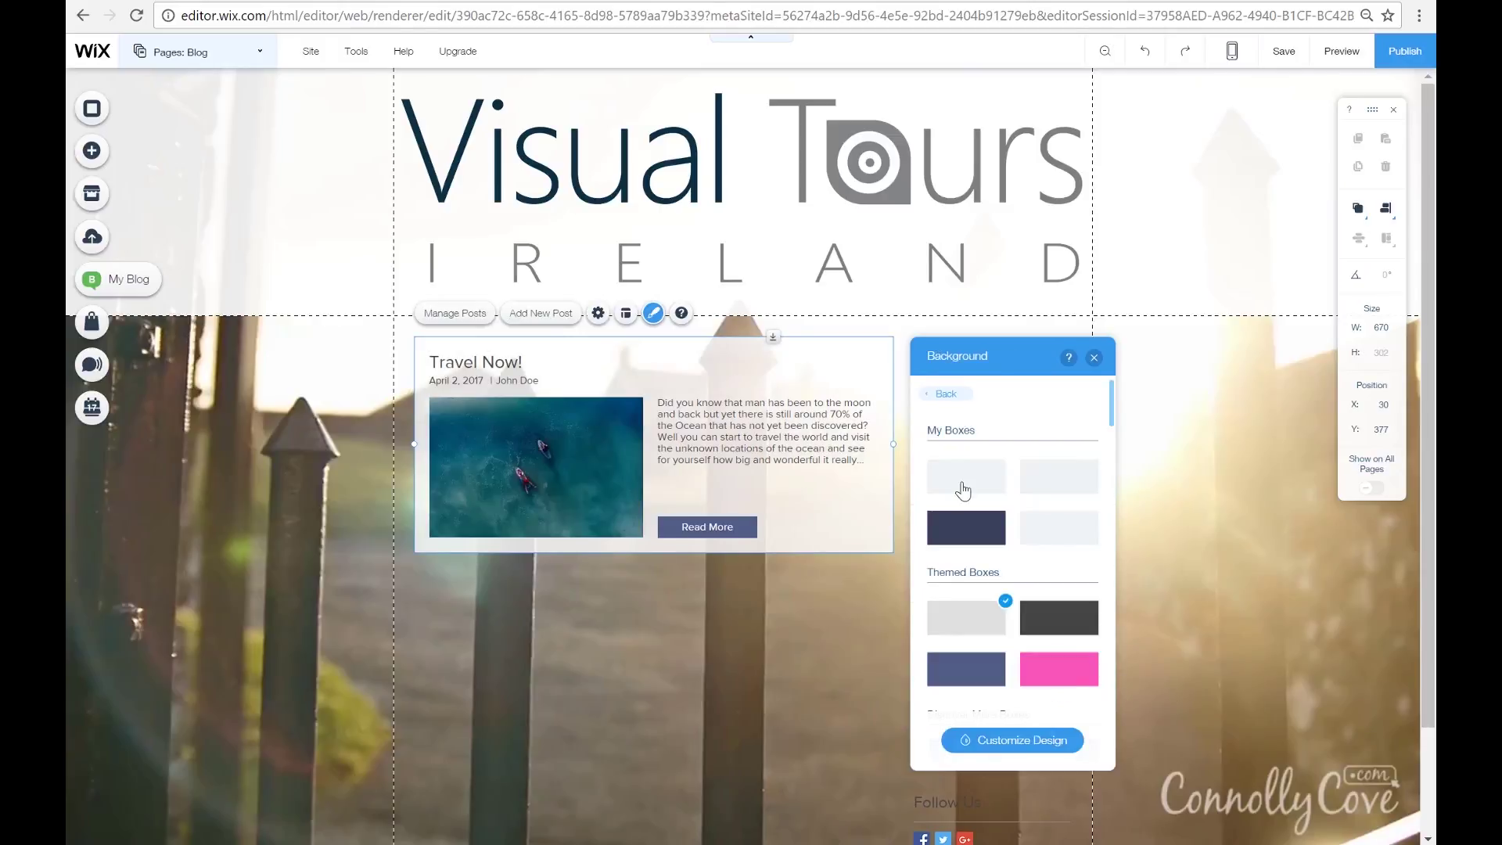
{"action": "left_click", "coordinate": [964, 489]}
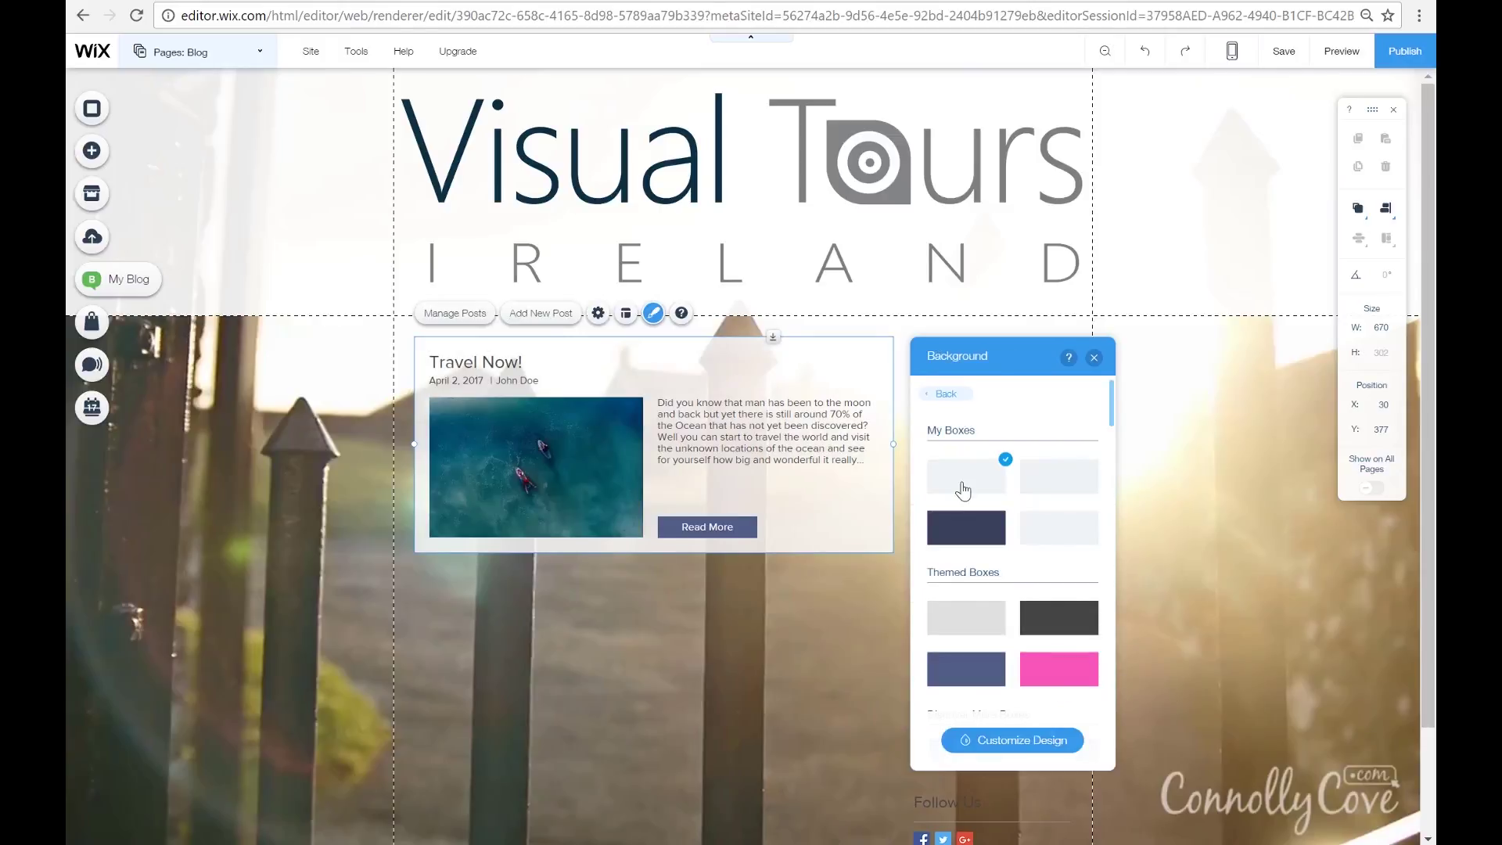
{"action": "left_click", "coordinate": [1096, 359]}
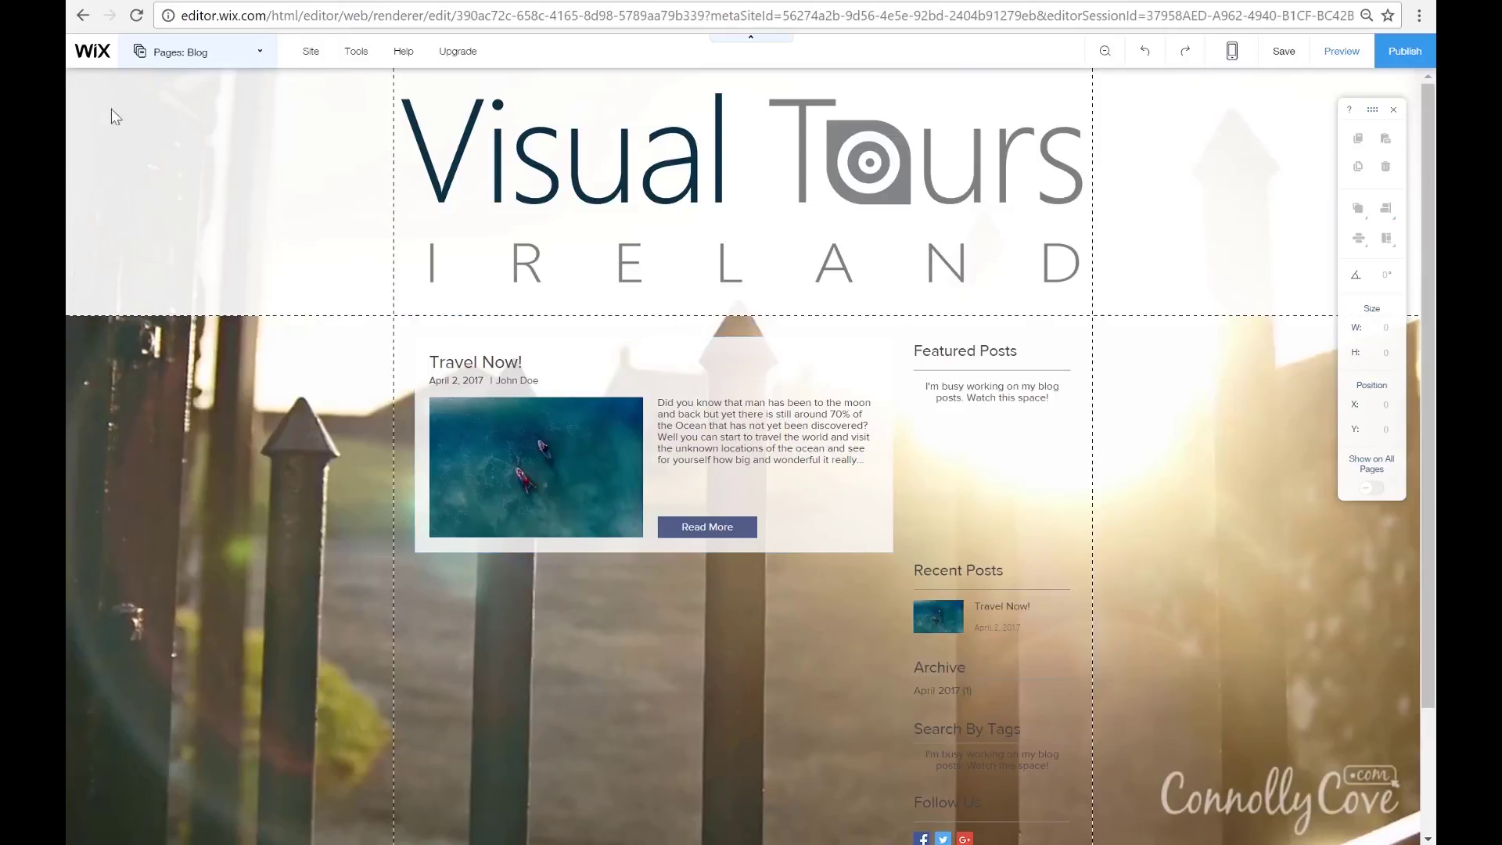
- Review the Blog page's place in the site's page list, and open the HOME page in the editor
{"action": "left_click", "coordinate": [234, 54]}
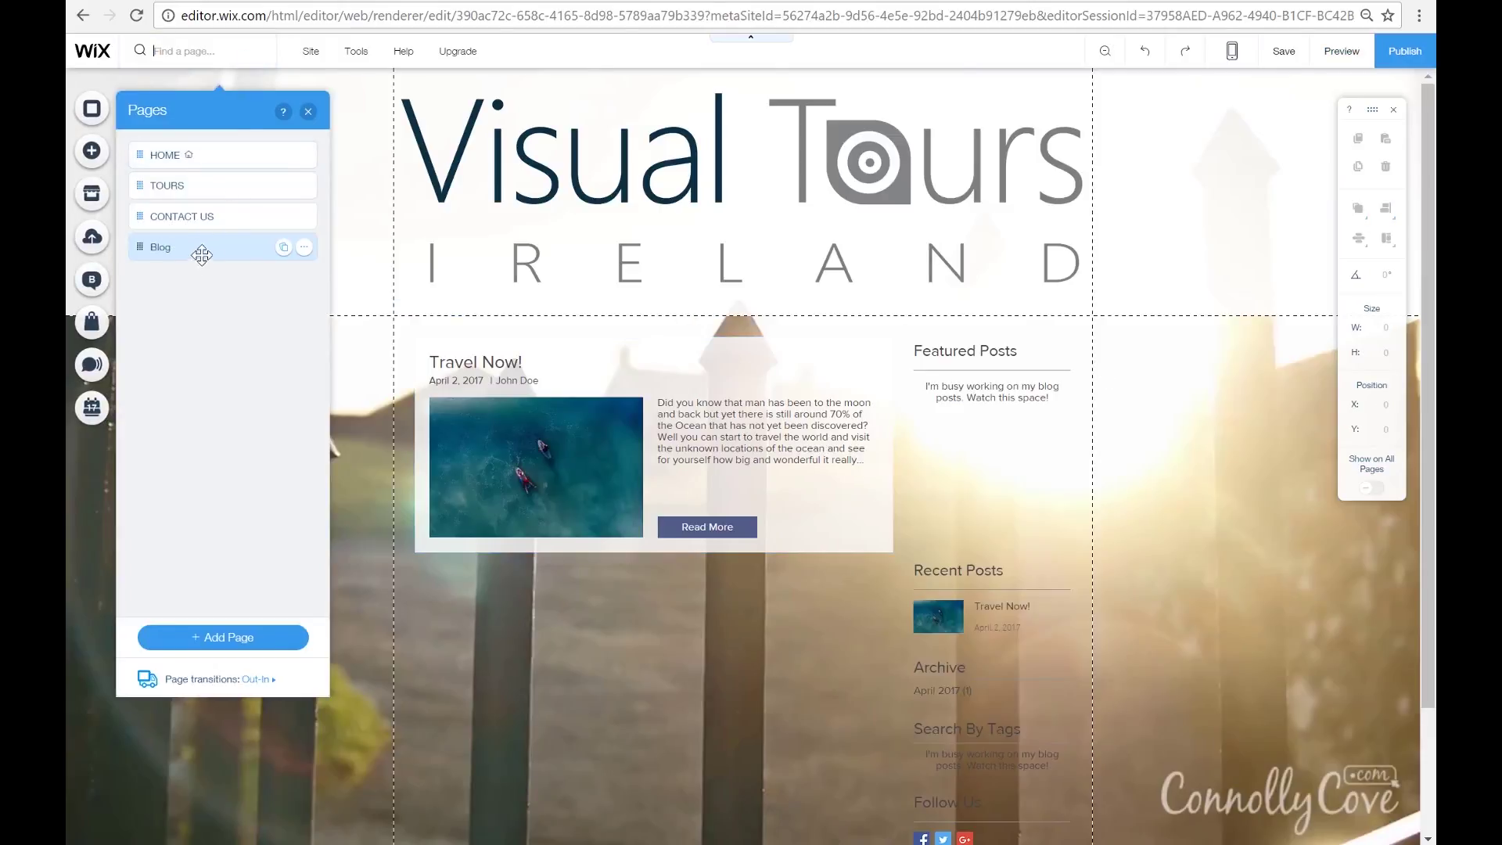
{"action": "left_click_drag", "start_coordinate": [202, 255], "coordinate": [184, 292]}
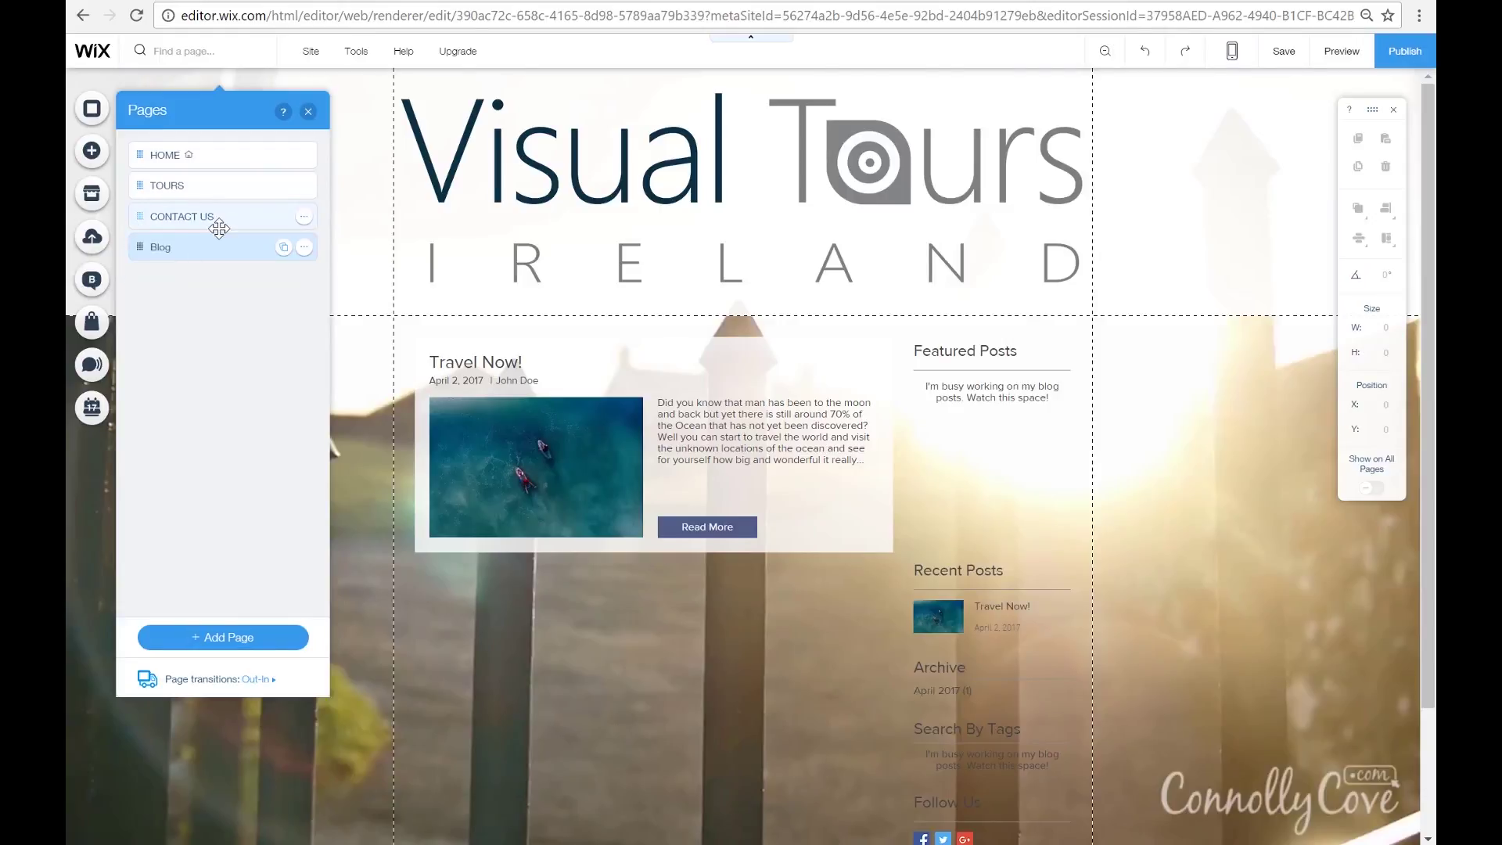
{"action": "left_click", "coordinate": [308, 111]}
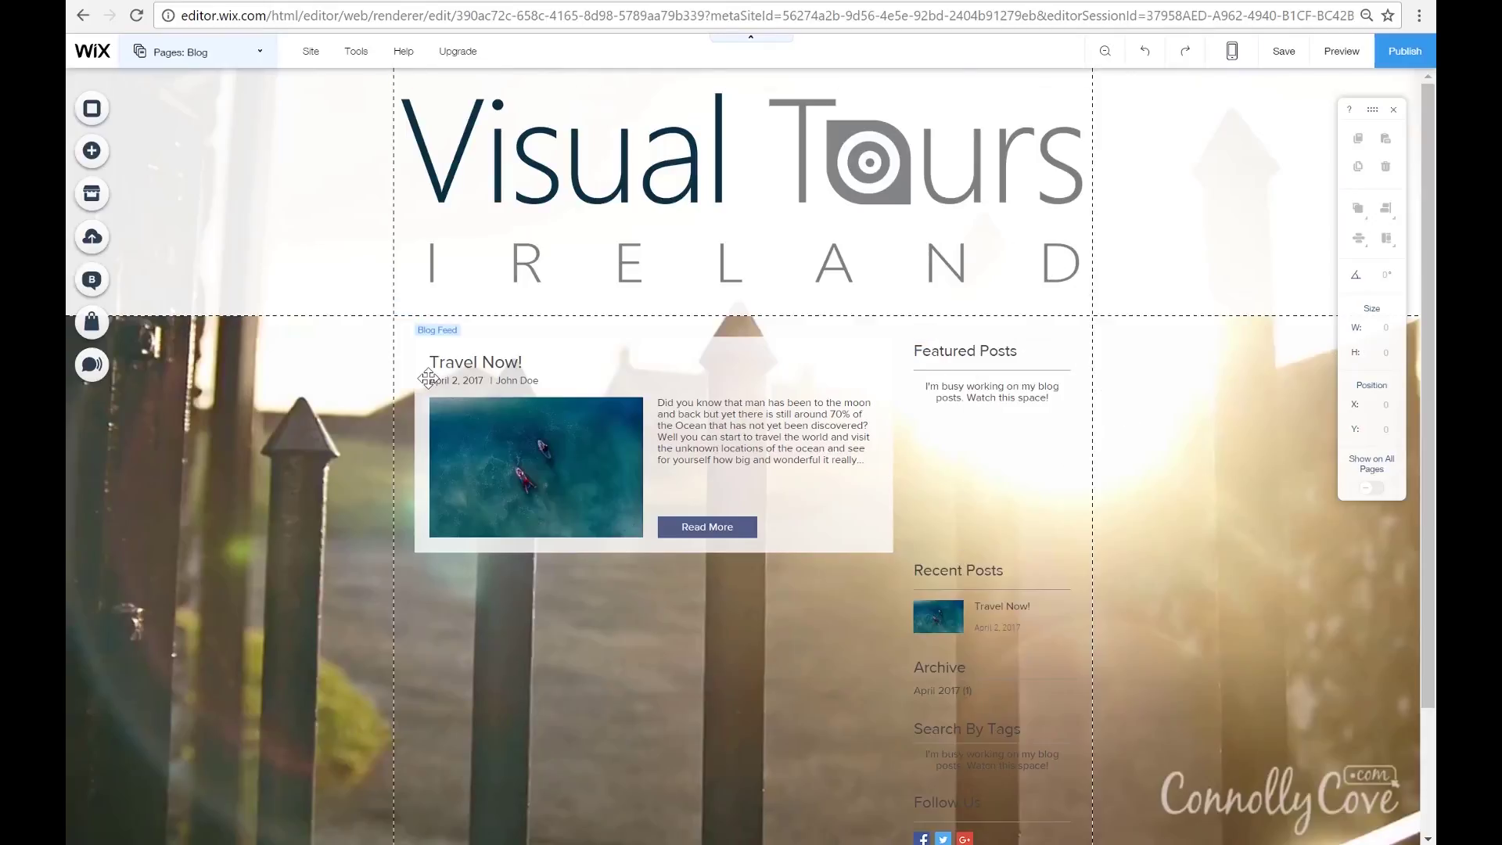
{"action": "left_click", "coordinate": [255, 55]}
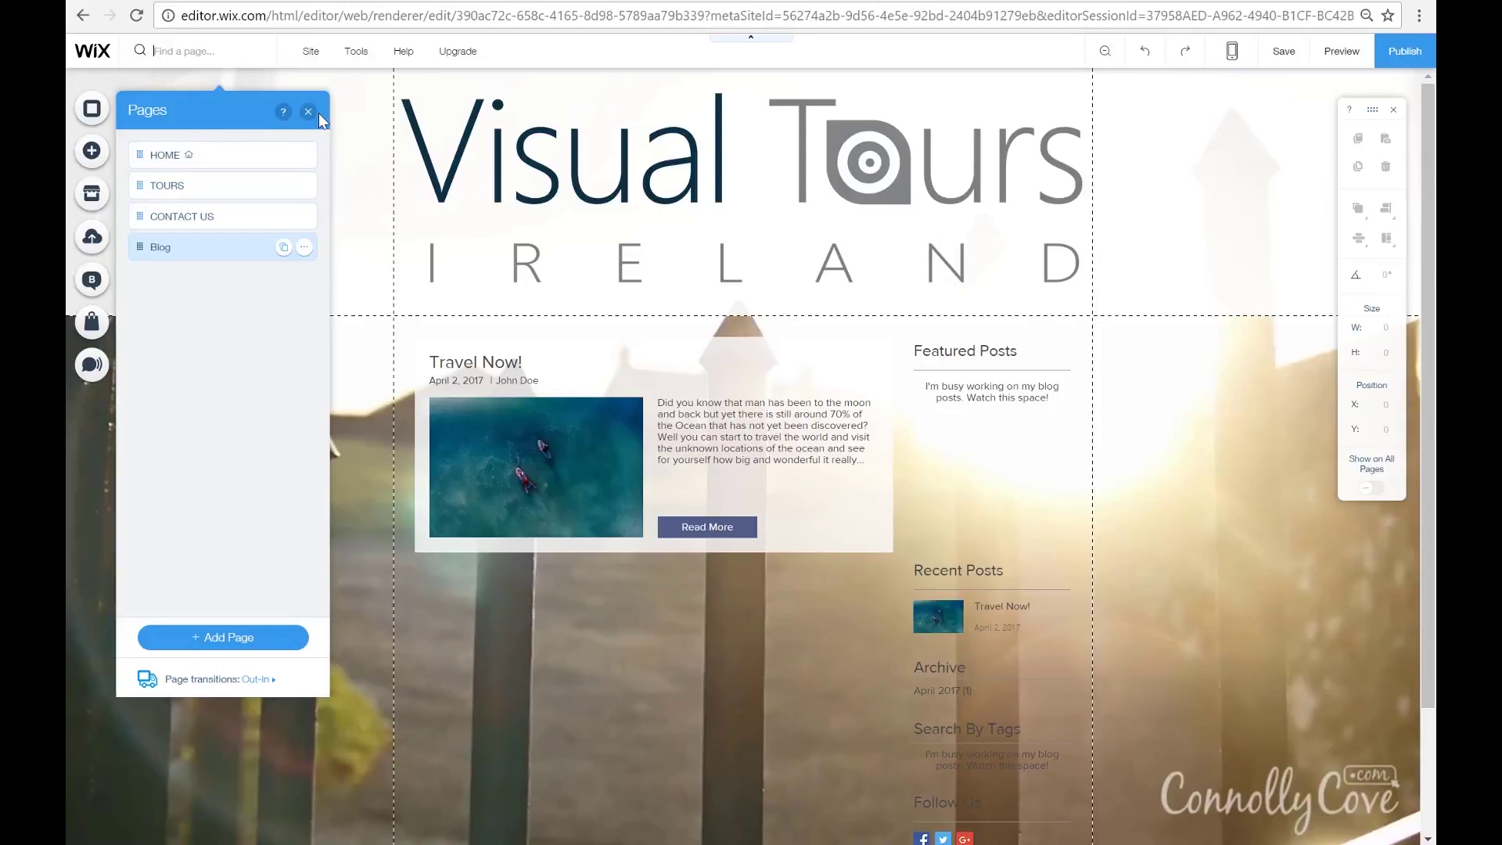
{"action": "left_click", "coordinate": [211, 164]}
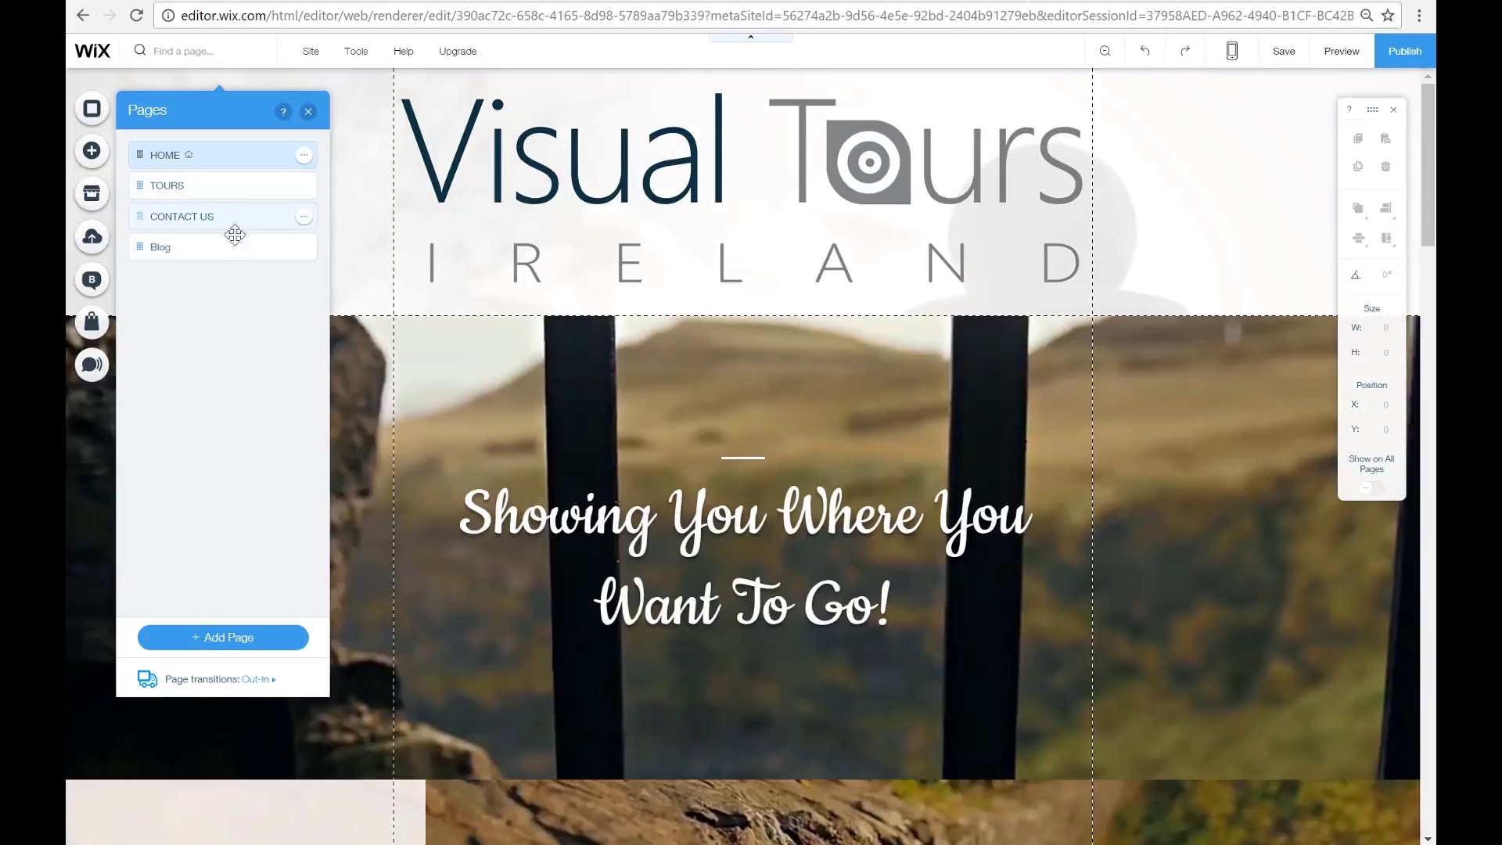
{"action": "left_click", "coordinate": [308, 112]}
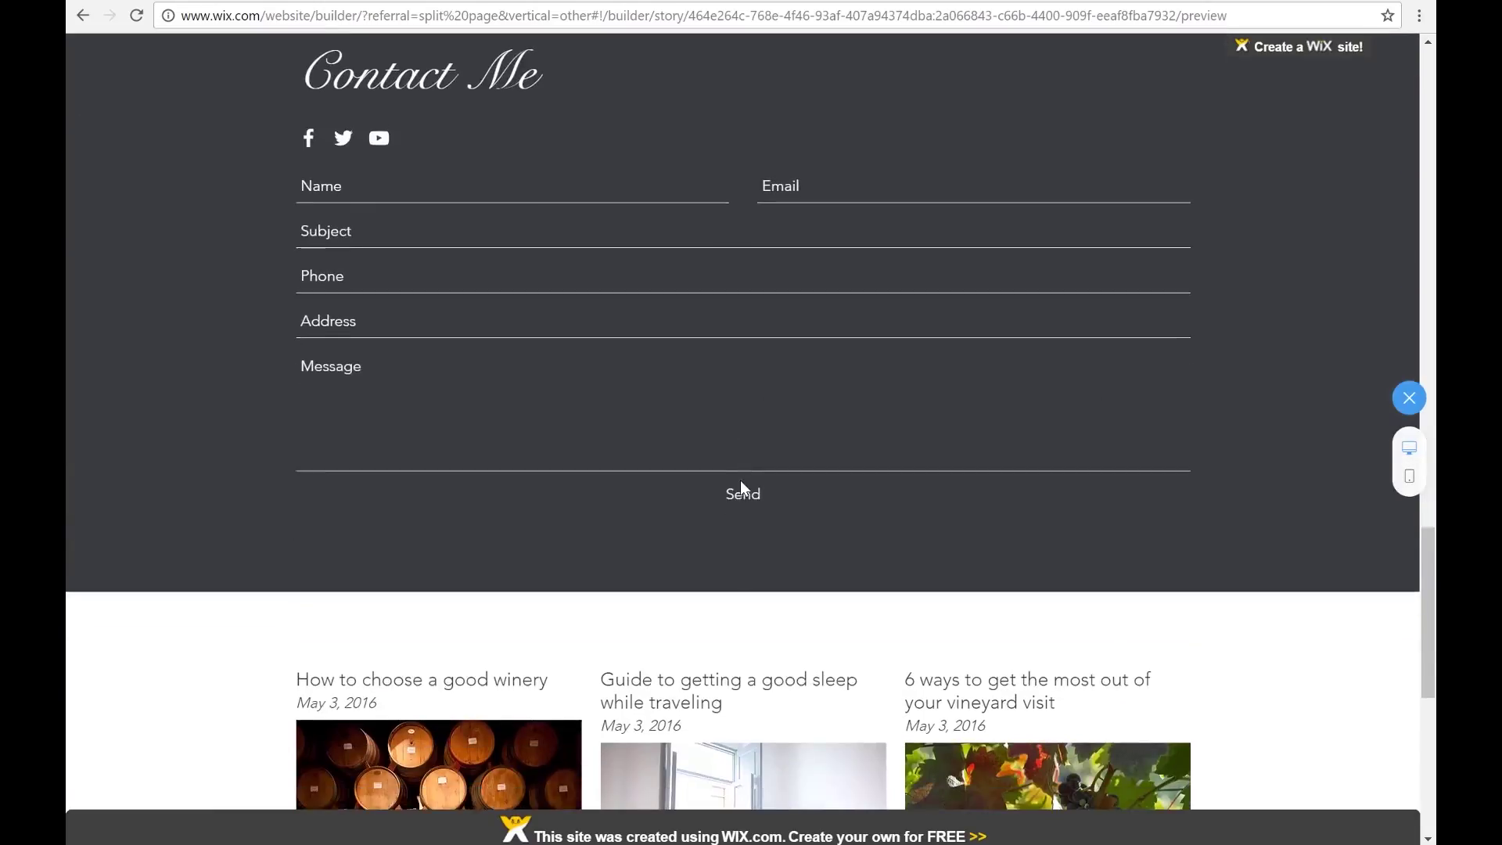
- Compare the ADI site's preview with the Editor site's HOME page by viewing both over their full length
{"action": "scroll", "coordinate": [740, 481], "scroll_direction": "down", "scroll_amount": 8}
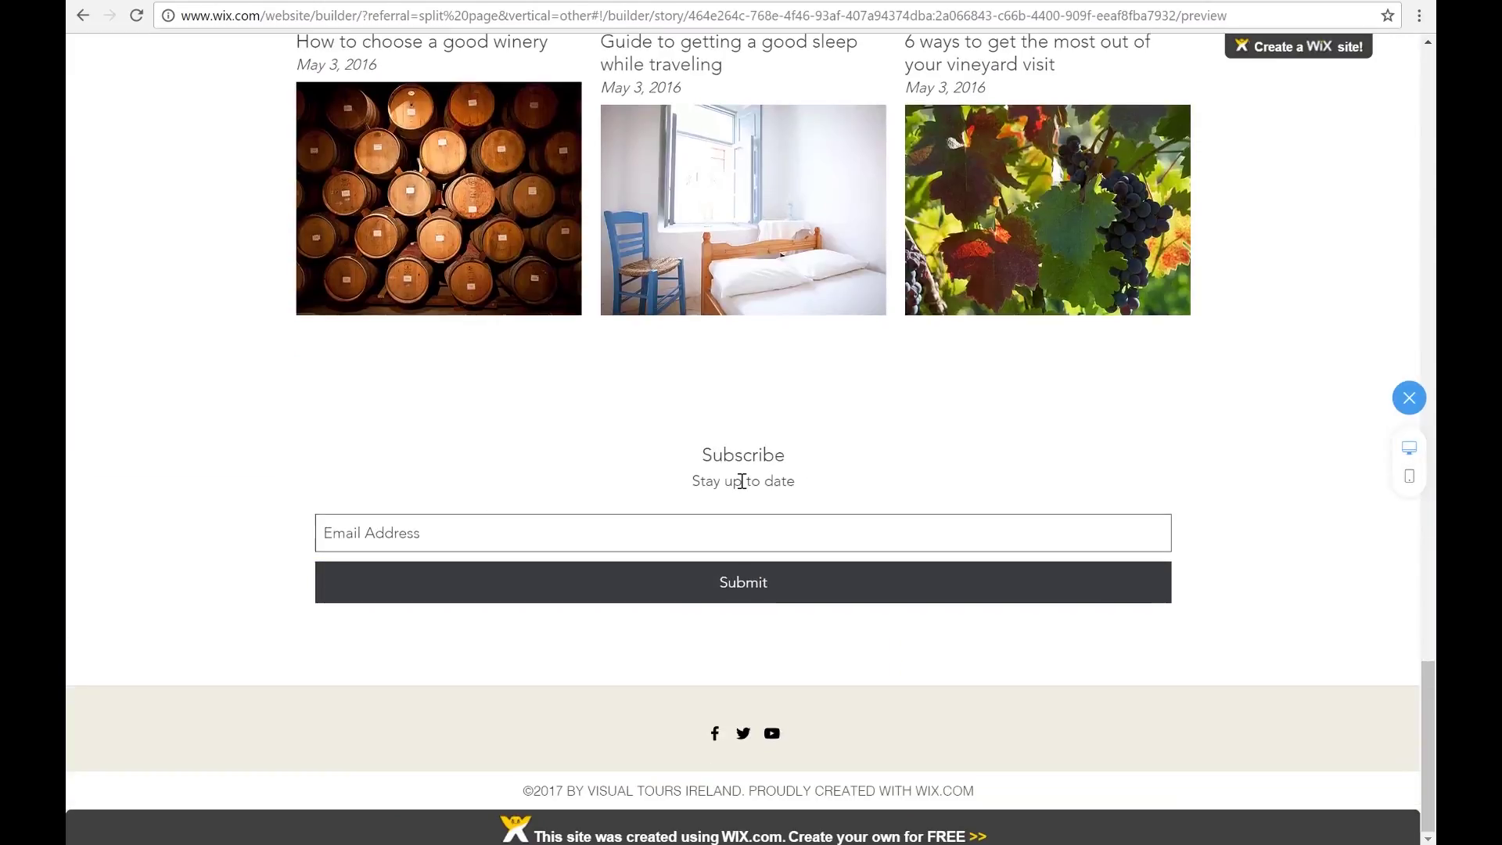
{"action": "scroll", "coordinate": [742, 480], "scroll_direction": "up", "scroll_amount": 15}
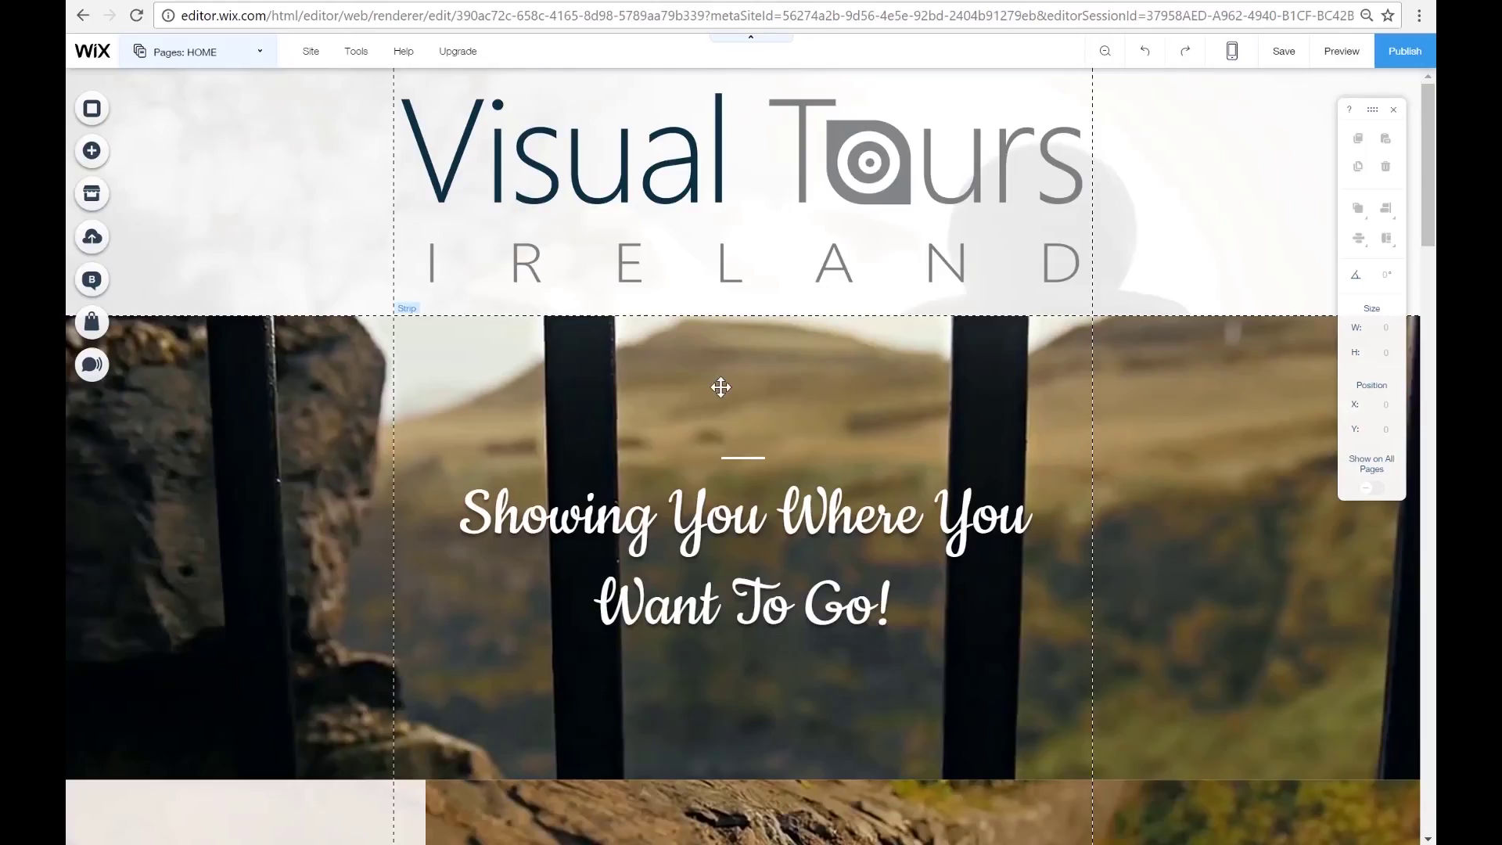
{"action": "scroll", "coordinate": [718, 386], "scroll_direction": "down", "scroll_amount": 6}
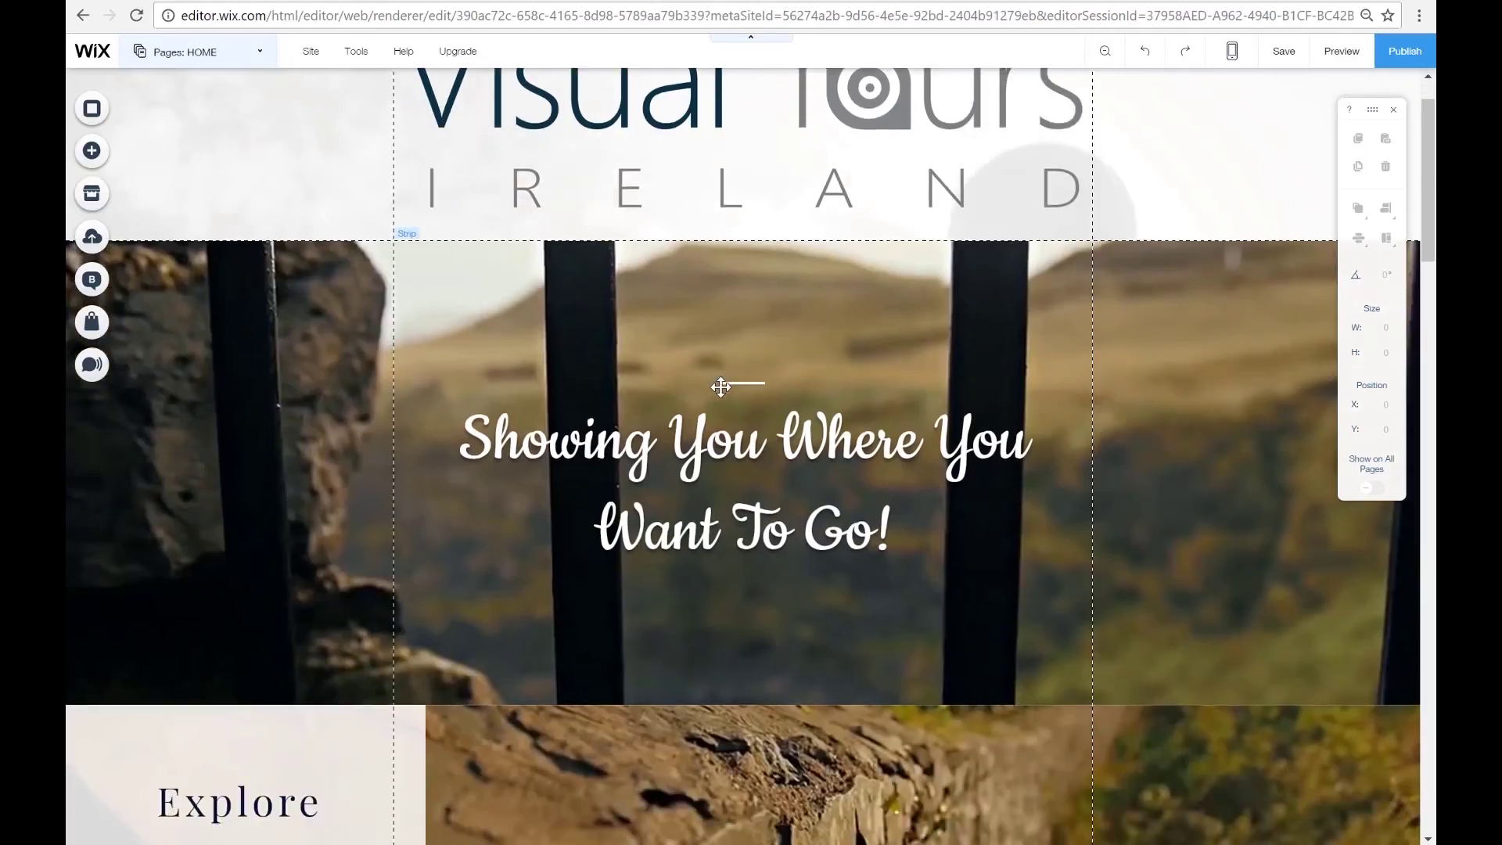
{"action": "scroll", "coordinate": [720, 387], "scroll_direction": "down", "scroll_amount": 10}
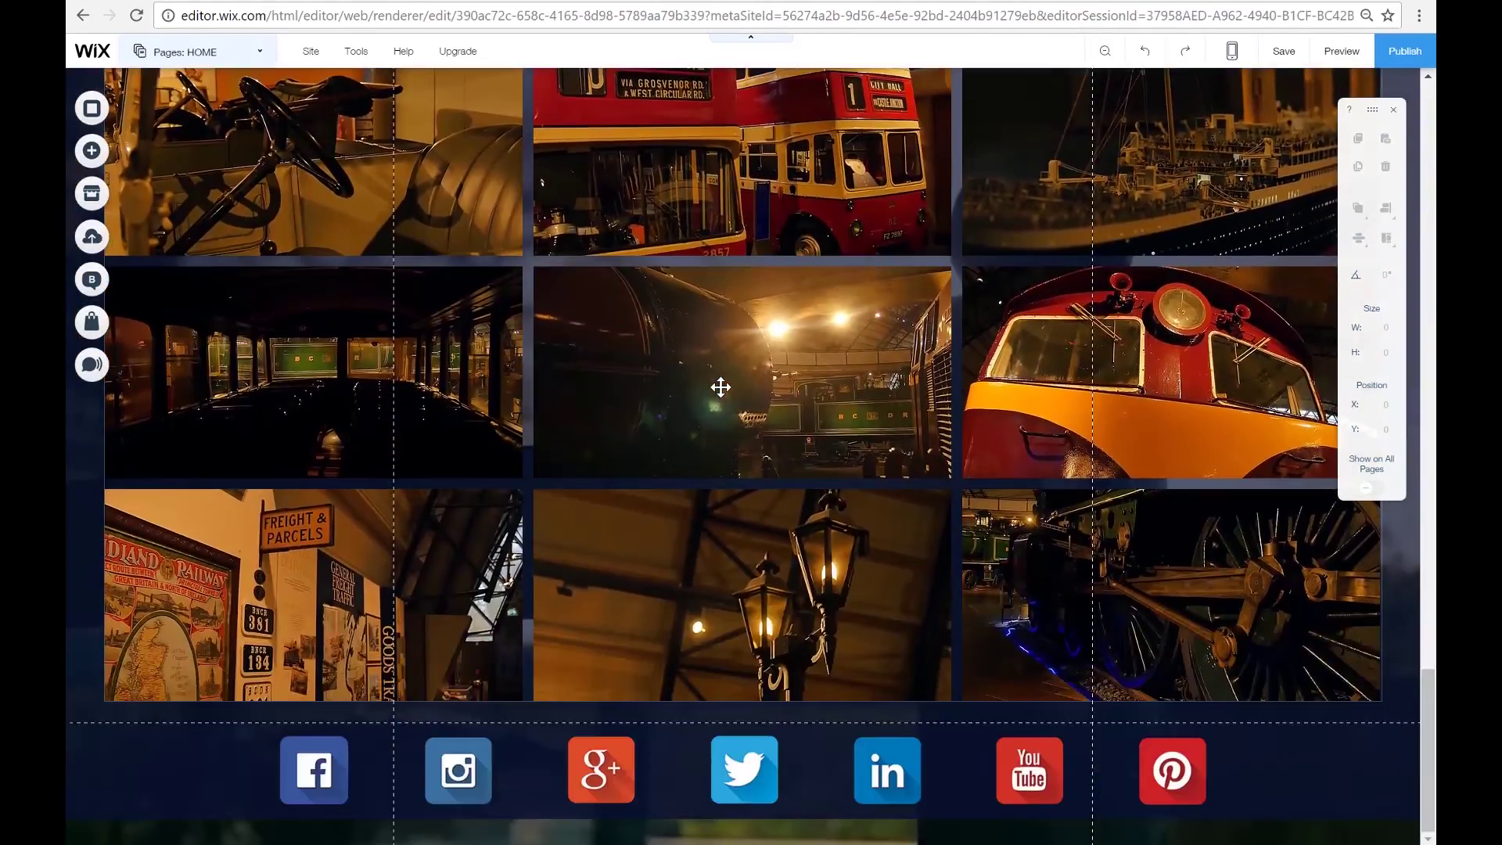
{"action": "scroll", "coordinate": [720, 387], "scroll_direction": "up", "scroll_amount": 18}
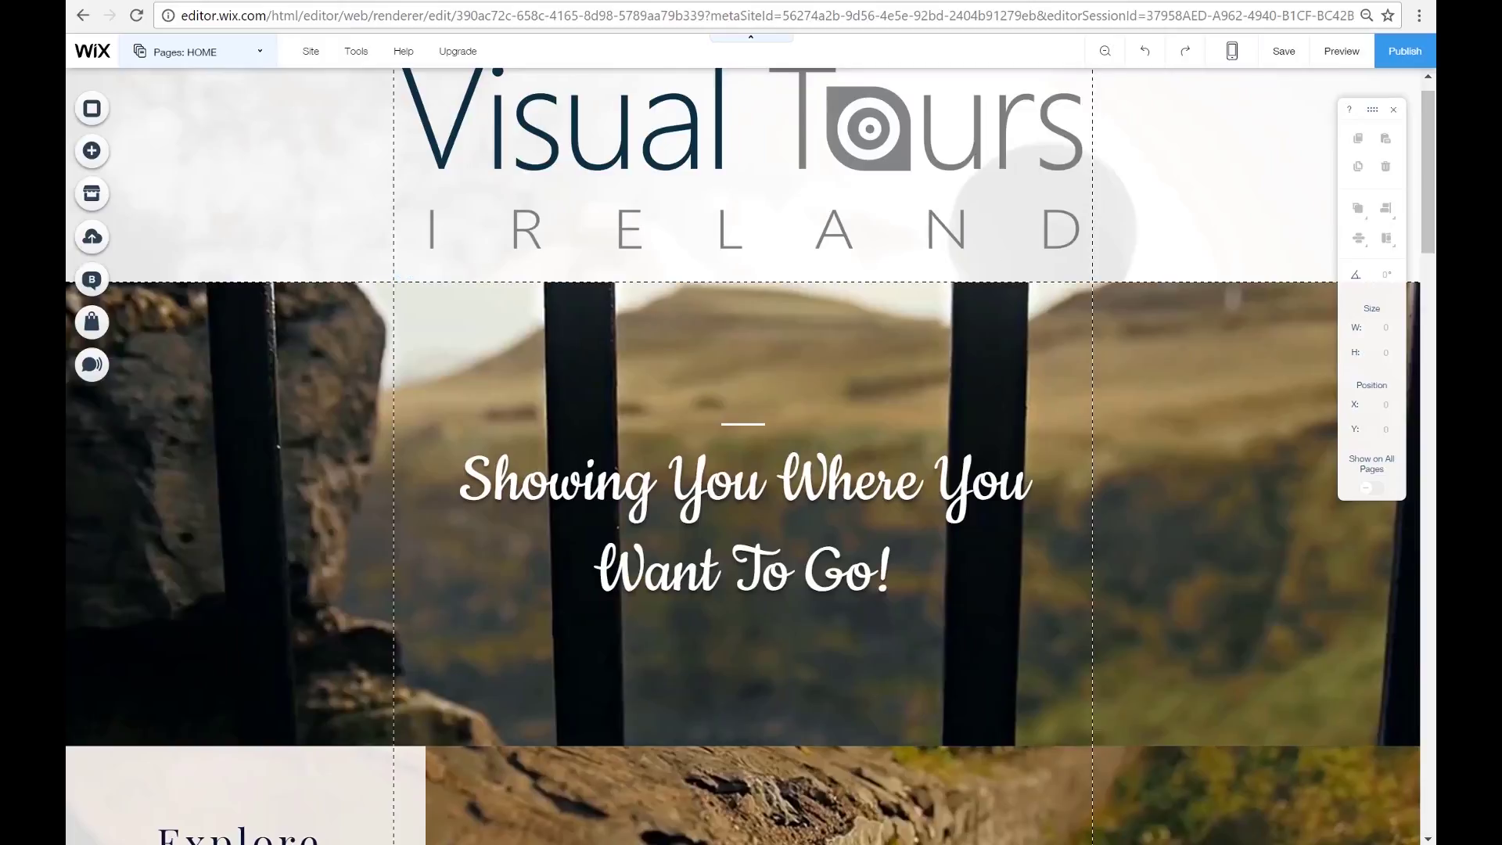
- Switch to the visualtoursireland site dashboard and open SEO Wiz
{"action": "left_click", "coordinate": [338, 1]}
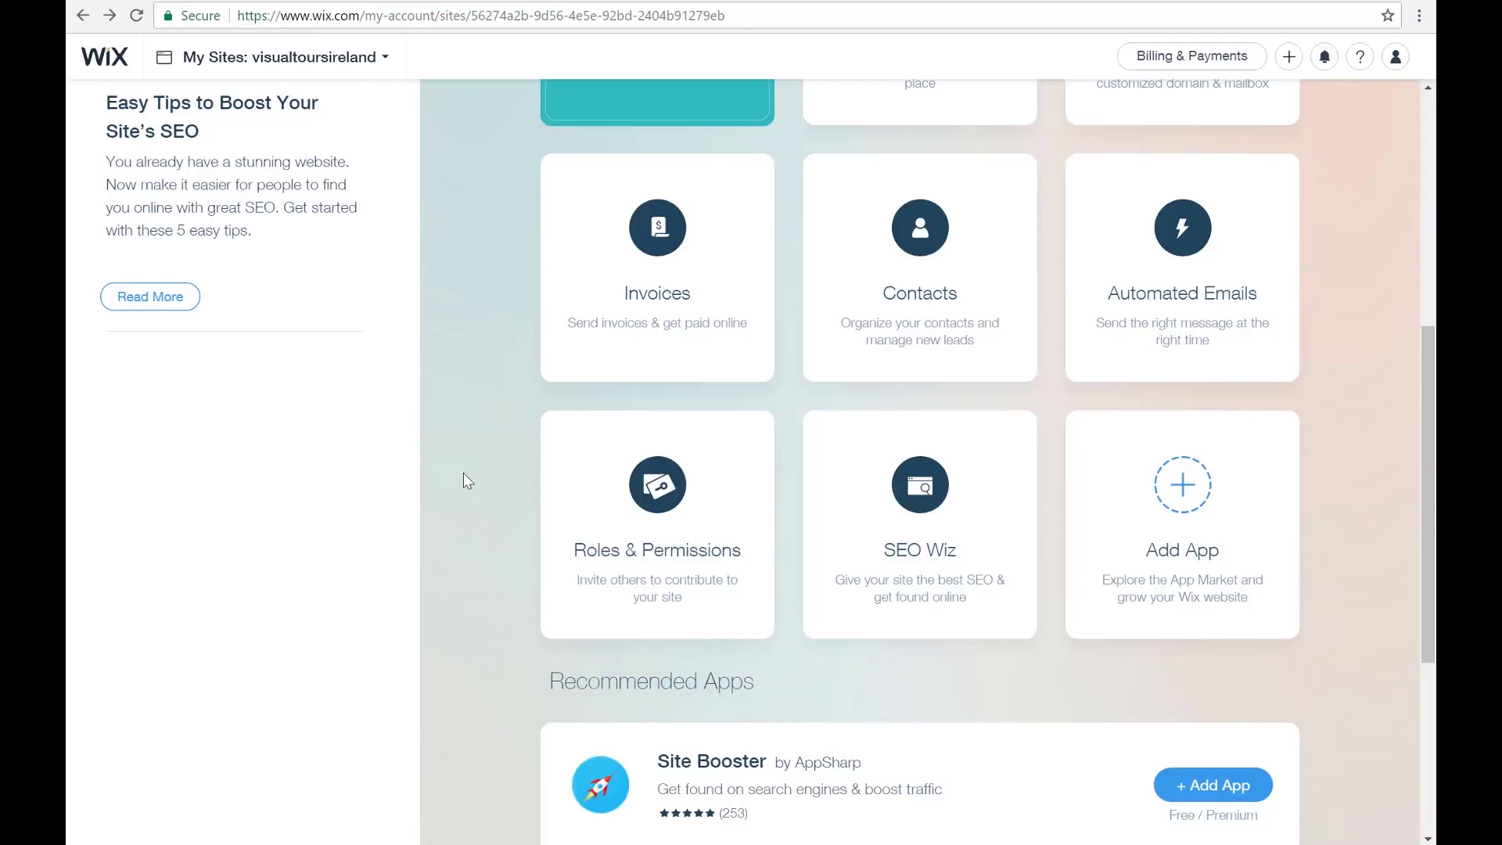
{"action": "scroll", "coordinate": [464, 475], "scroll_direction": "up", "scroll_amount": 1}
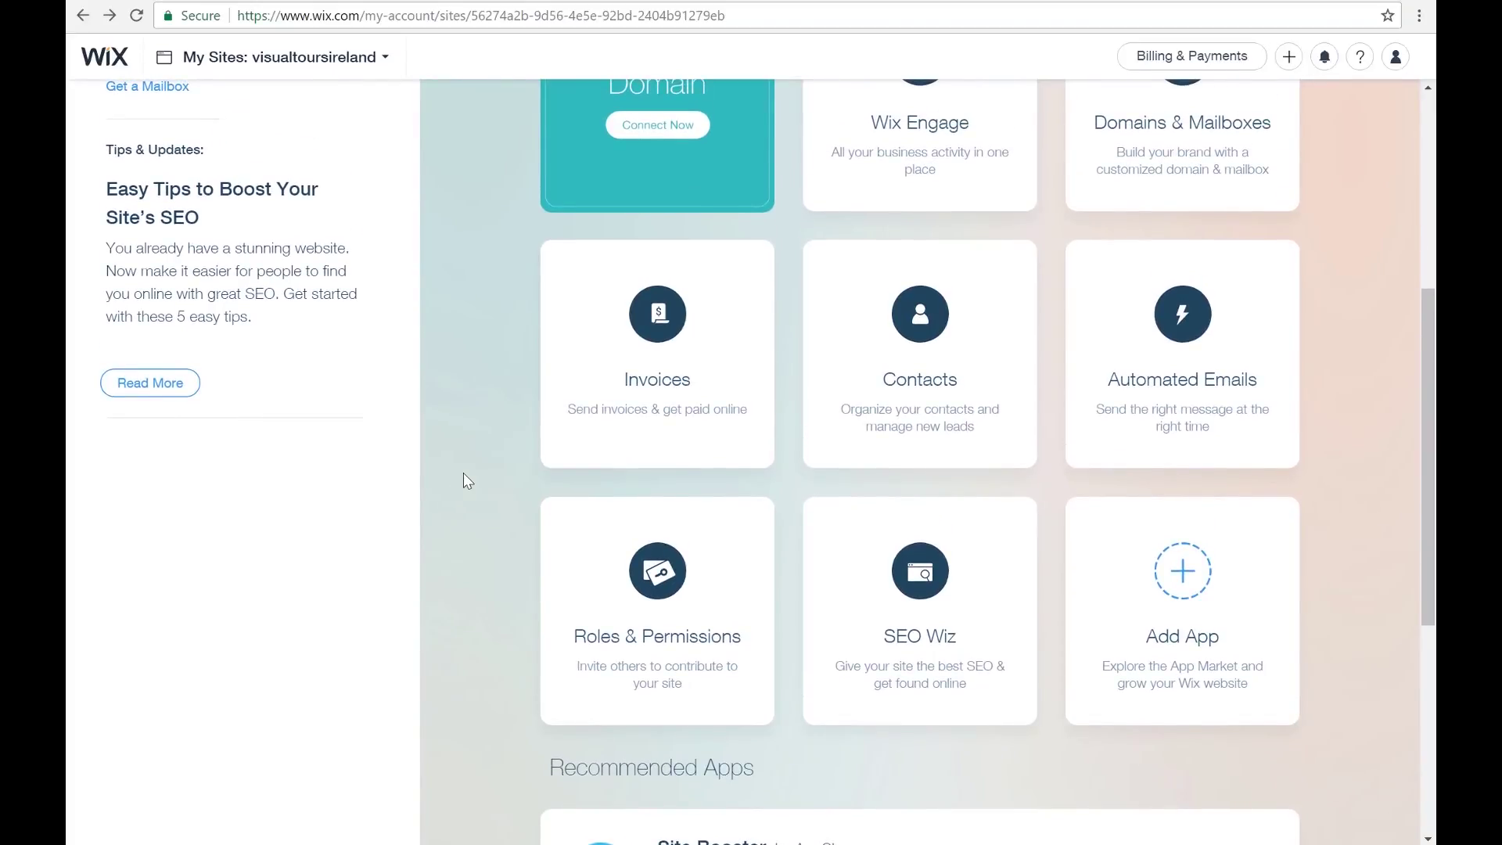
{"action": "left_click", "coordinate": [895, 545]}
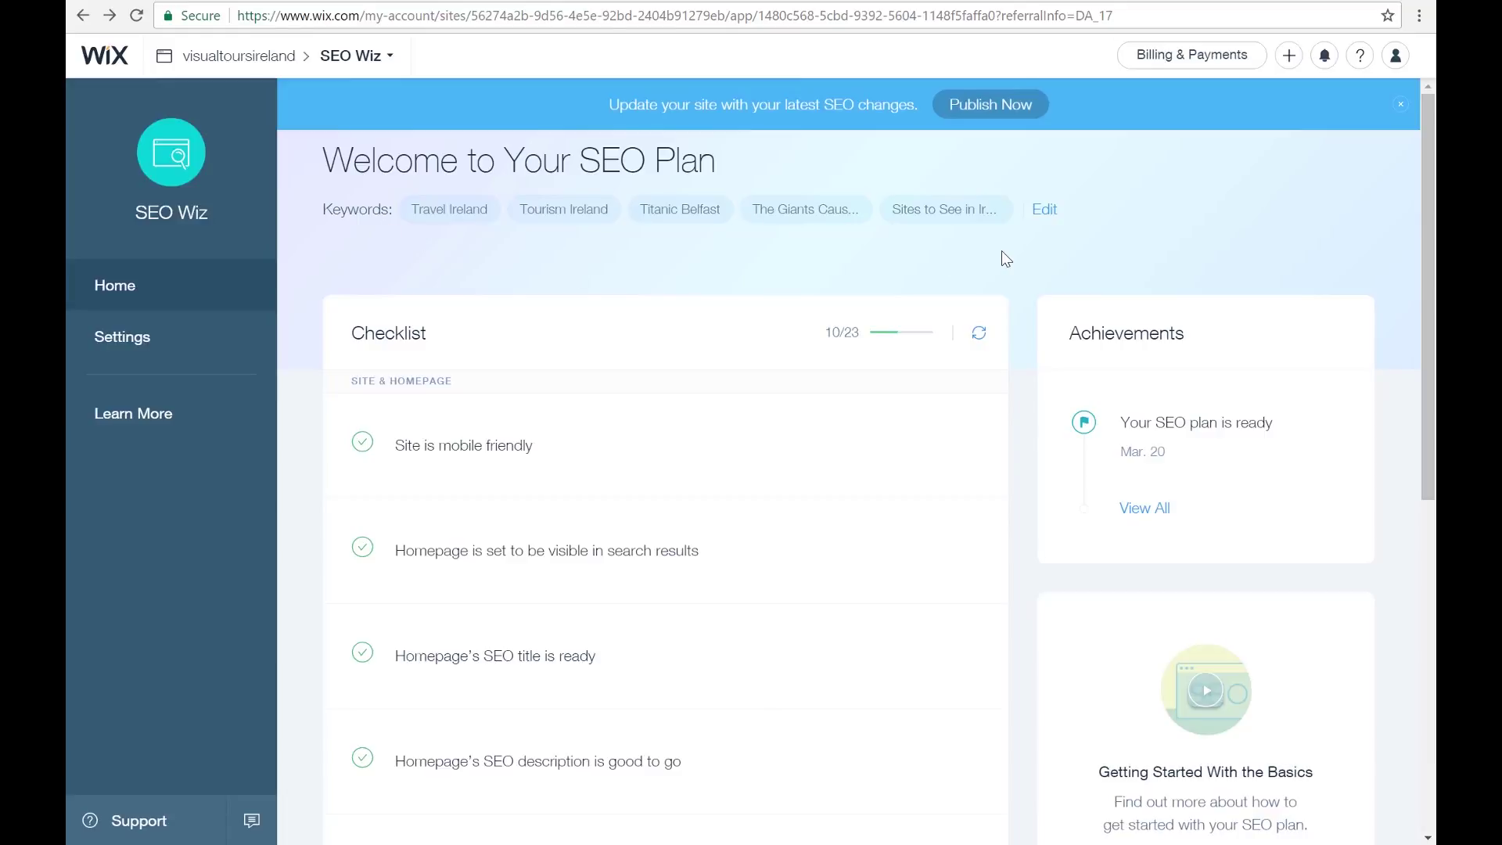
- Open the SEO plan's keyword settings and review the business name, location, keywords and Google search inclusion option
{"action": "left_click", "coordinate": [1042, 212]}
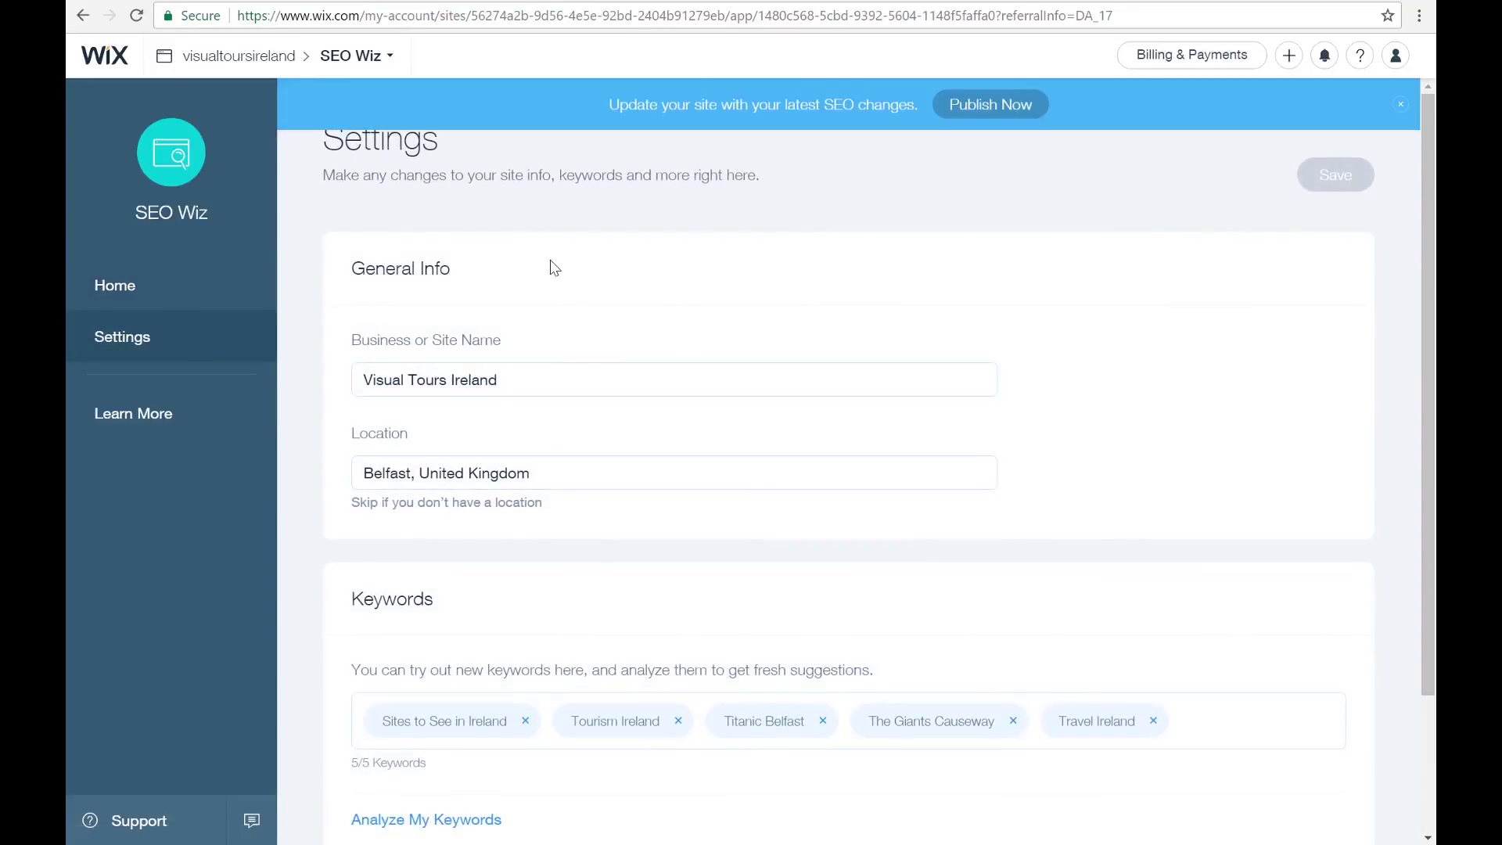
{"action": "scroll", "coordinate": [551, 273], "scroll_direction": "down", "scroll_amount": 2}
{"action": "scroll", "coordinate": [552, 266], "scroll_direction": "up", "scroll_amount": 2}
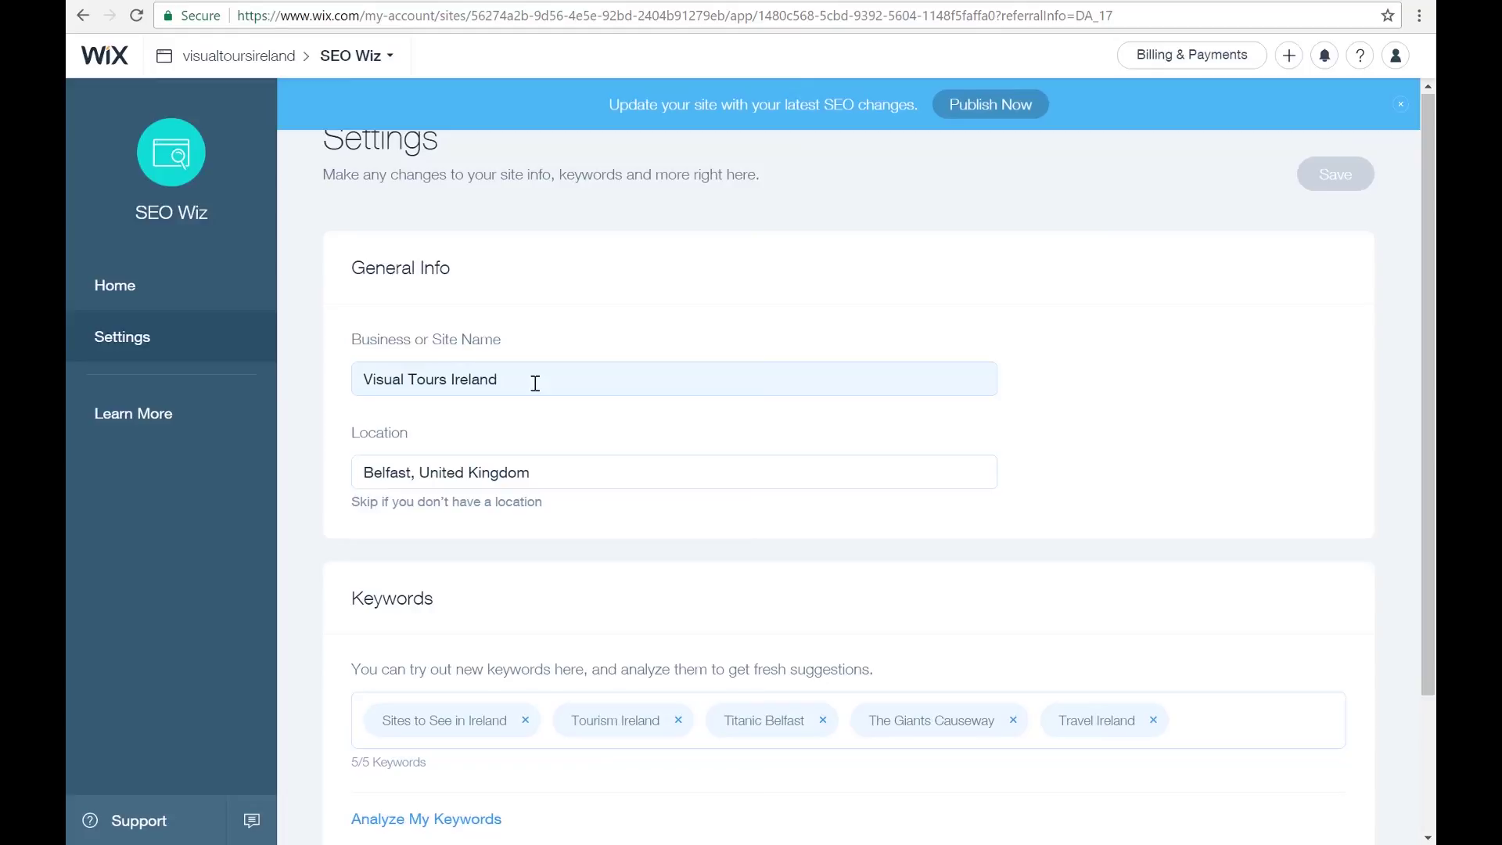
{"action": "scroll", "coordinate": [535, 384], "scroll_direction": "down", "scroll_amount": 2}
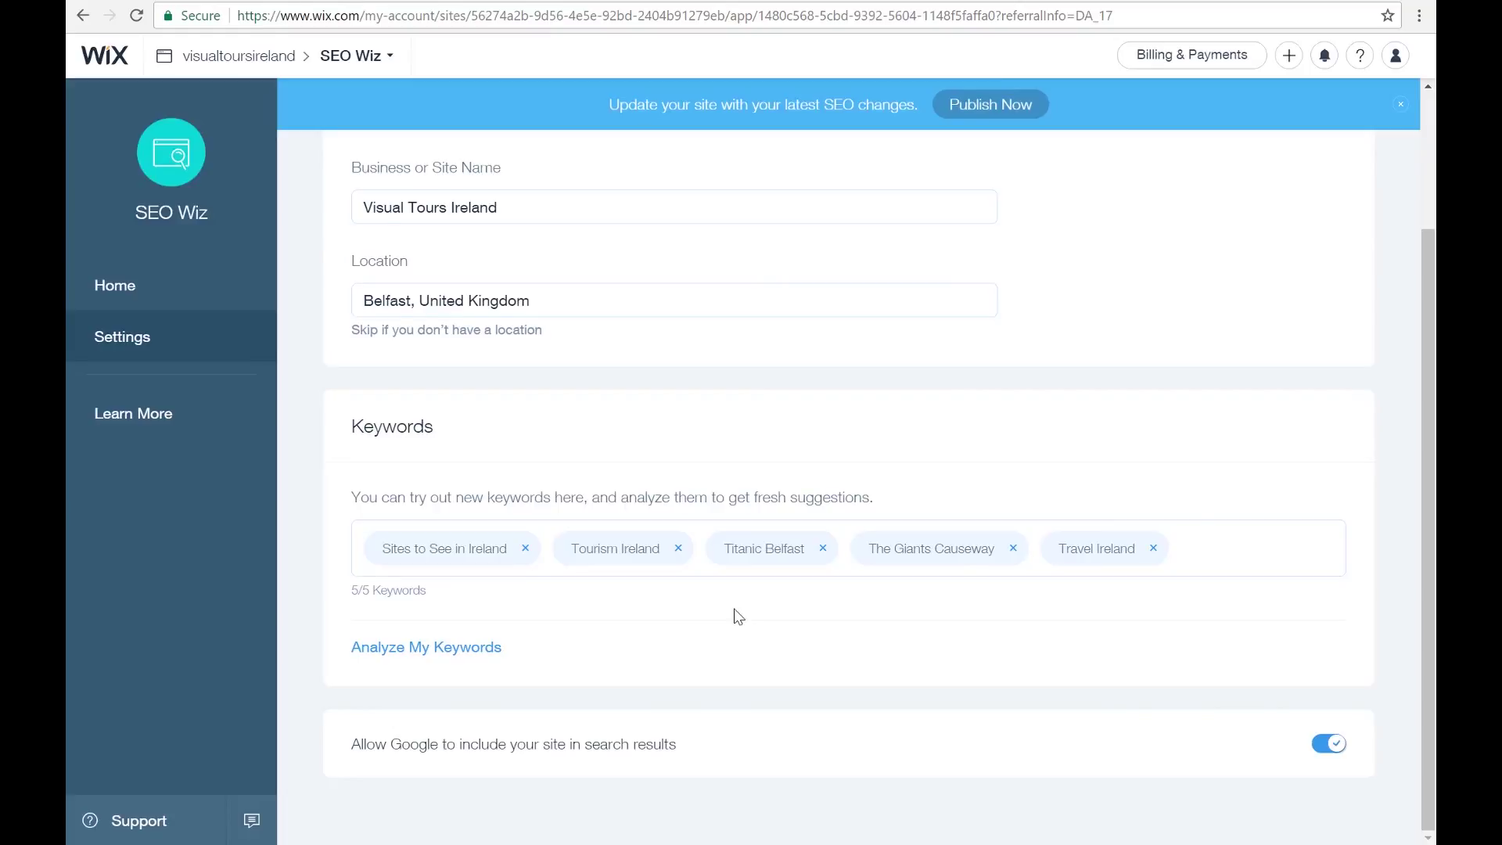
- Return to the SEO plan and examine its checklist, expanding the details of the homepage's SEO description item
{"action": "key", "text": "alt+Left"}
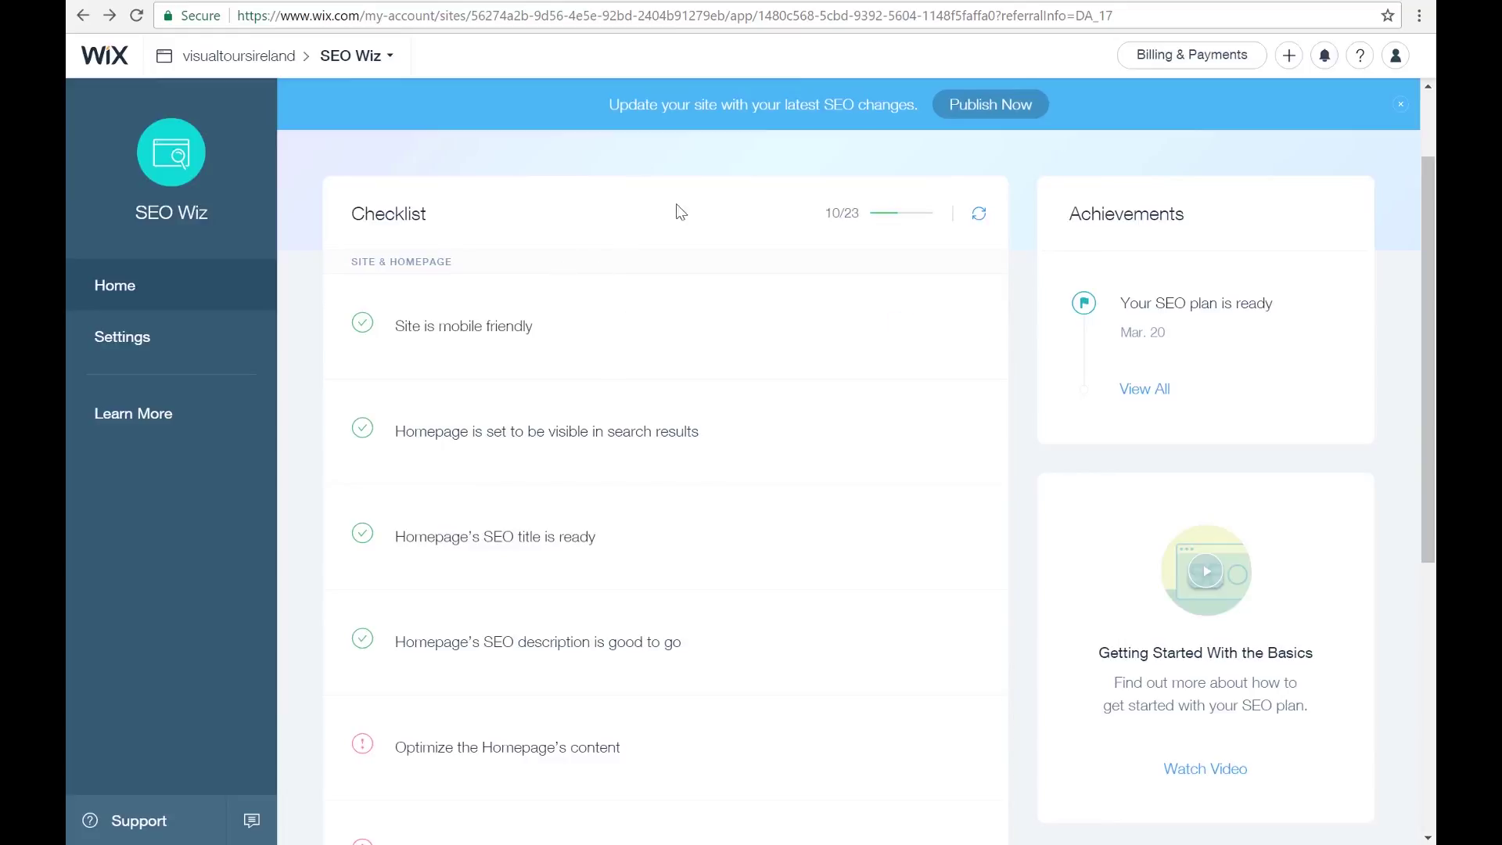
{"action": "mouse_move", "coordinate": [651, 319]}
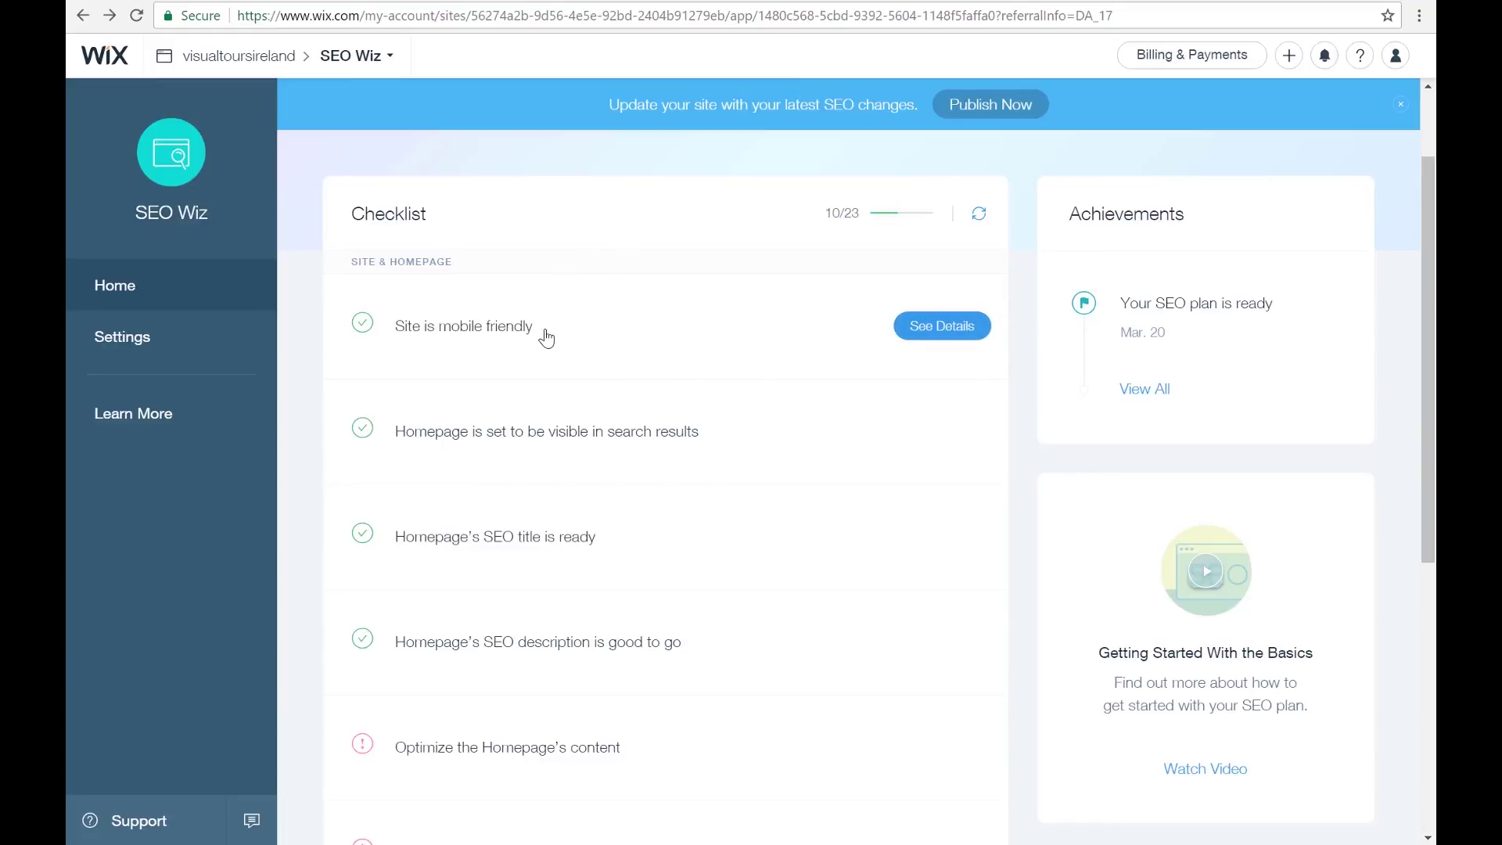
{"action": "left_click", "coordinate": [799, 604]}
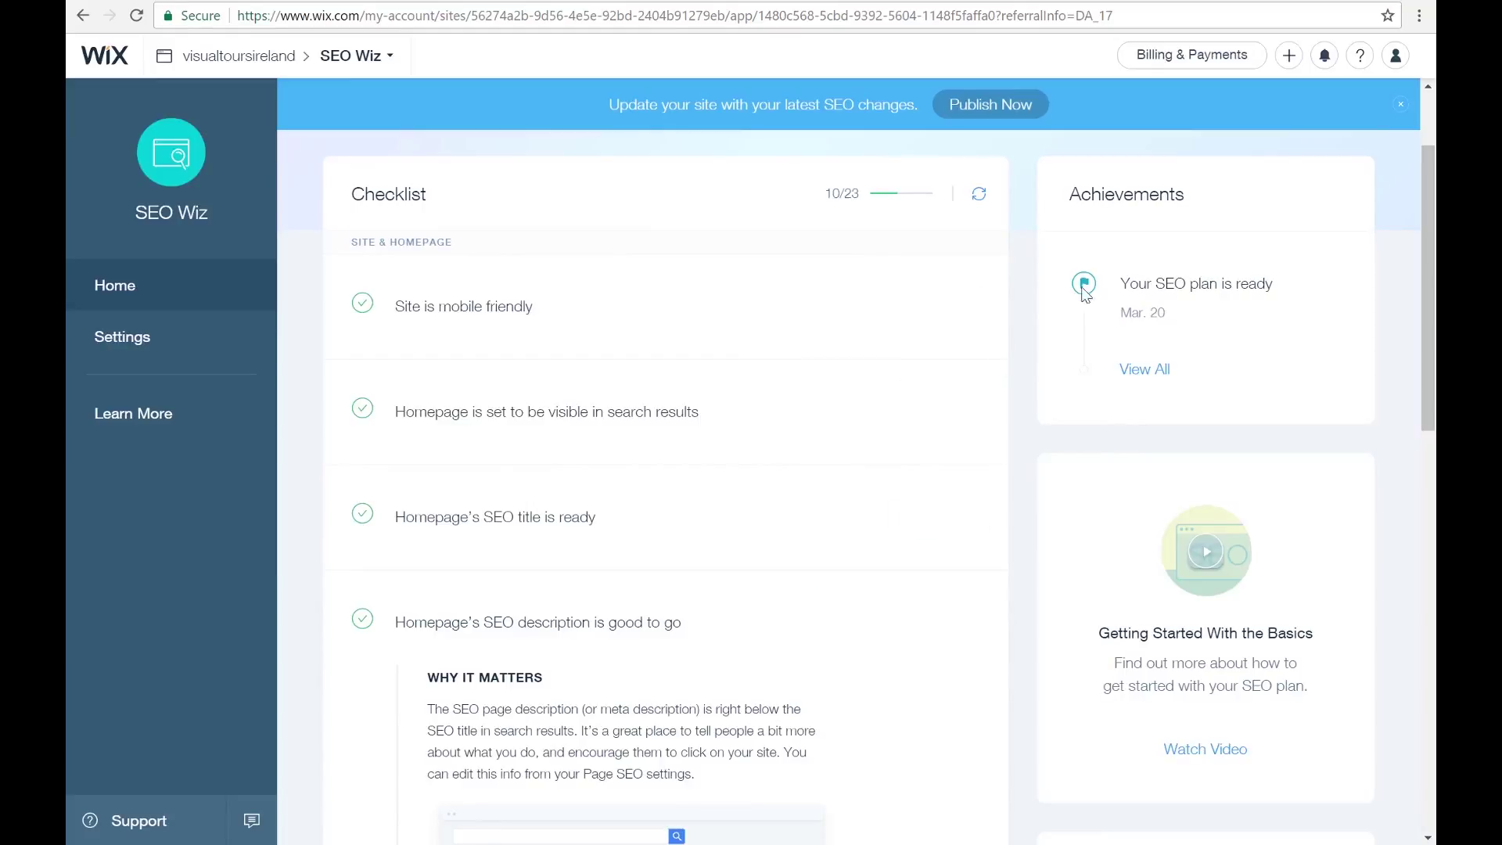
{"action": "scroll", "coordinate": [662, 385], "scroll_direction": "down", "scroll_amount": 13}
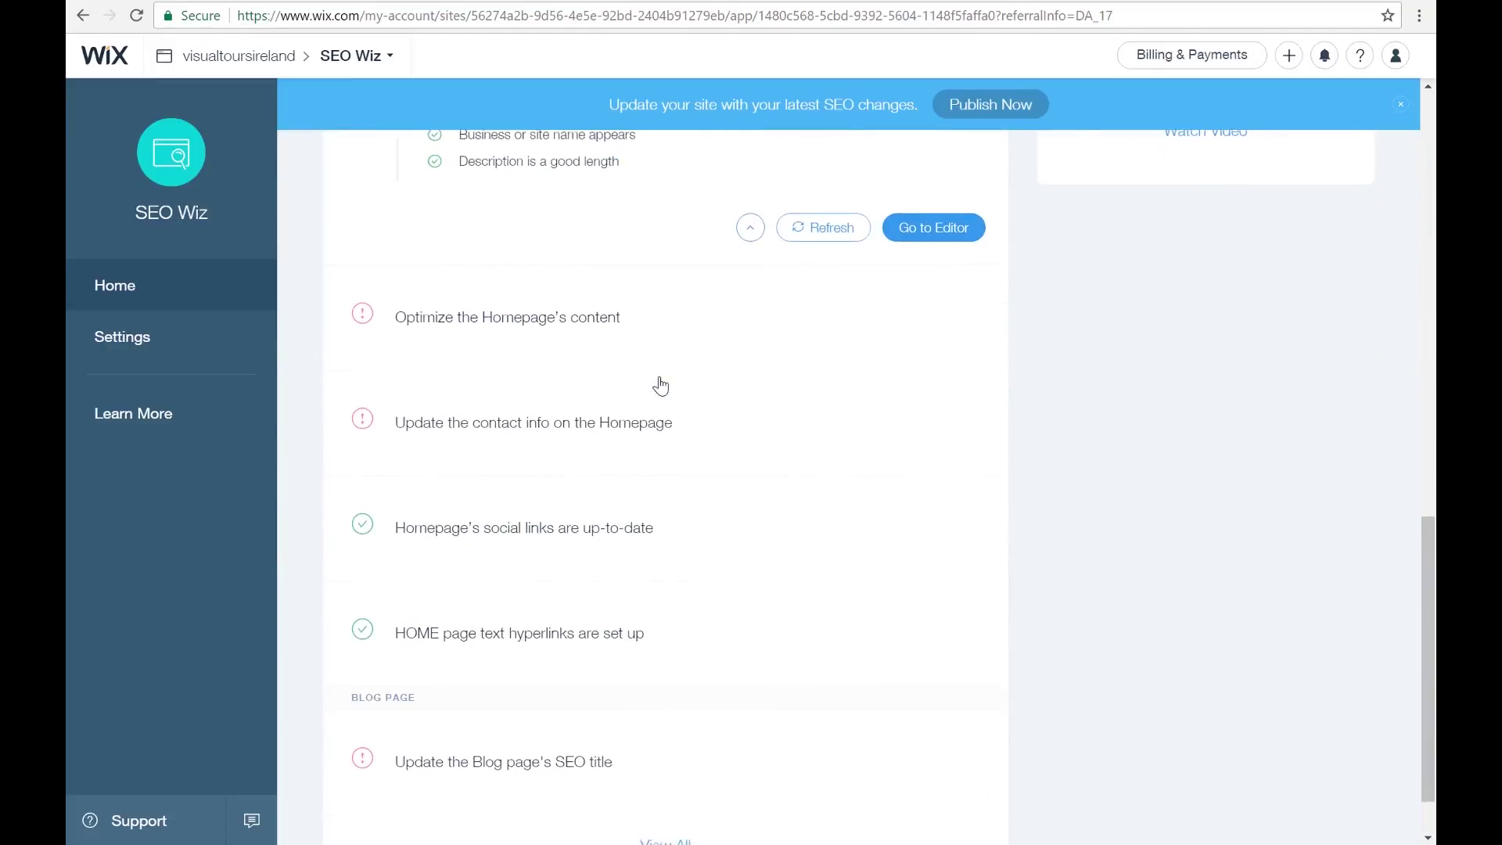
{"action": "scroll", "coordinate": [984, 579], "scroll_direction": "up", "scroll_amount": 8}
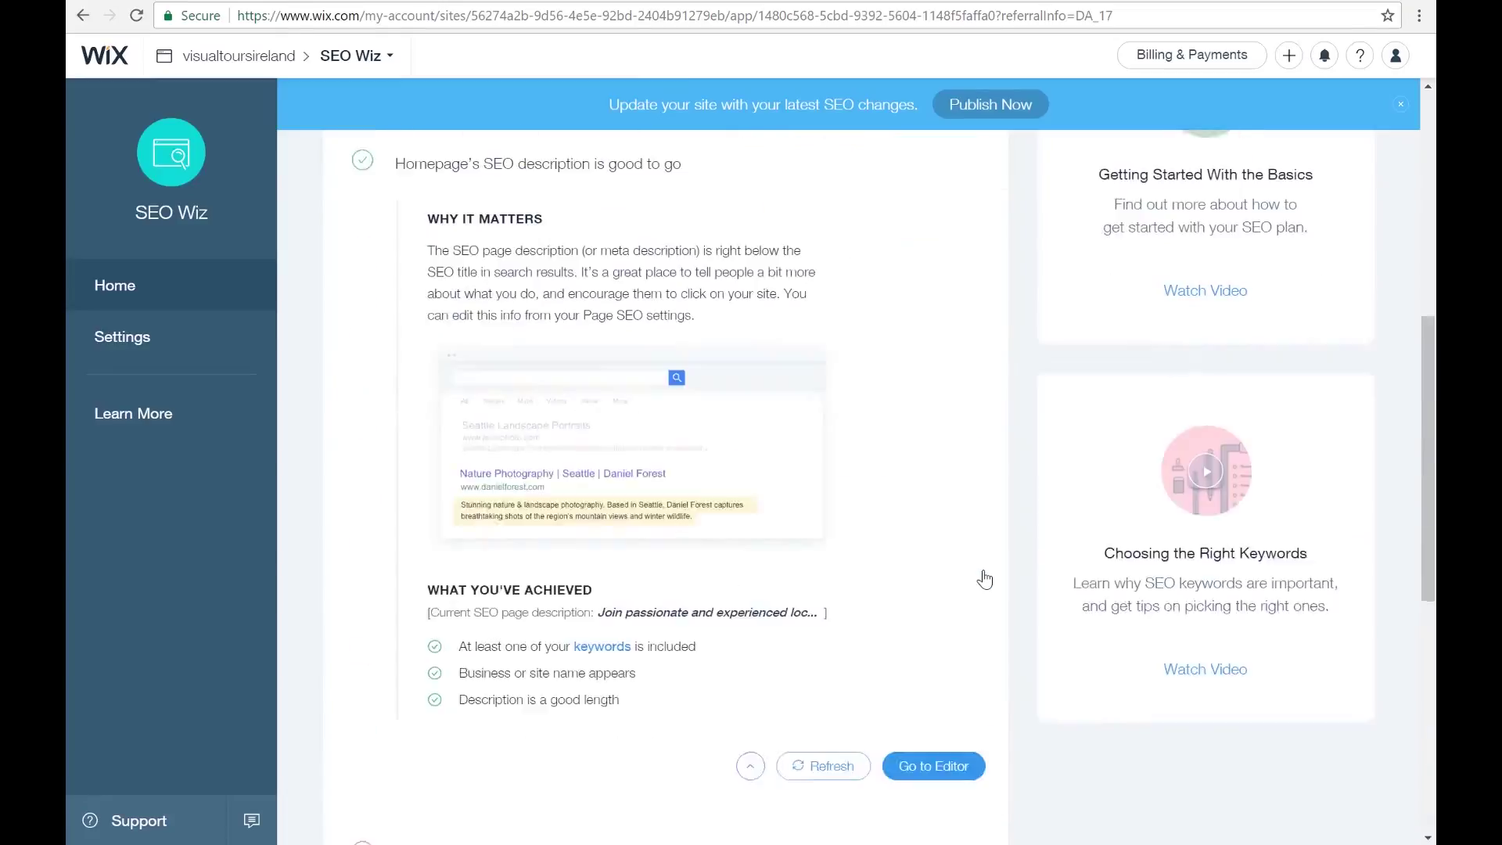
{"action": "scroll", "coordinate": [985, 579], "scroll_direction": "up", "scroll_amount": 8}
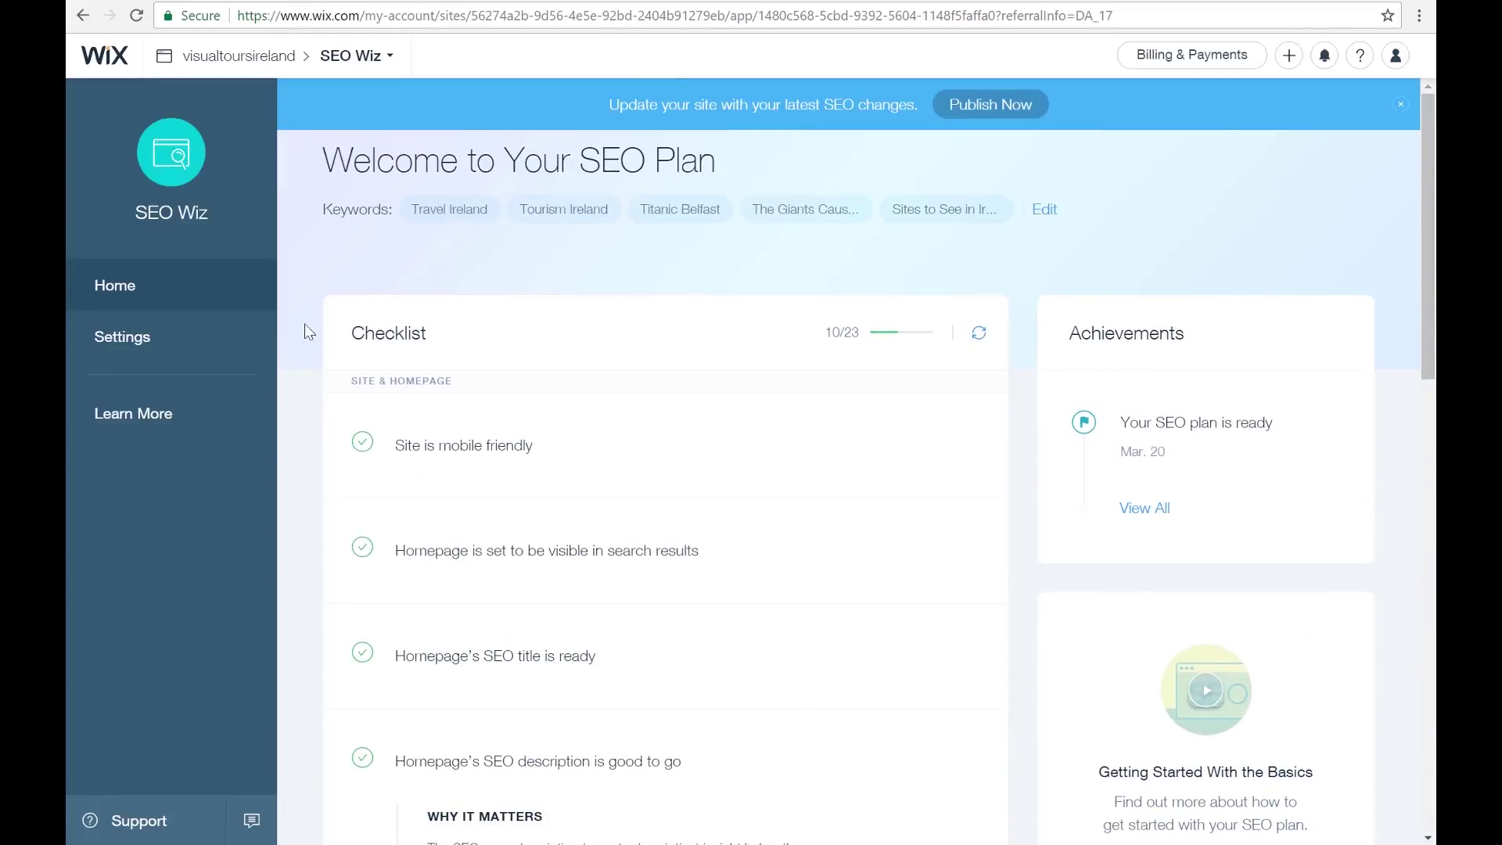
- Return to the visualtoursireland dashboard and look over its apps and the full ADI site preview for comparison
{"action": "left_click", "coordinate": [235, 59]}
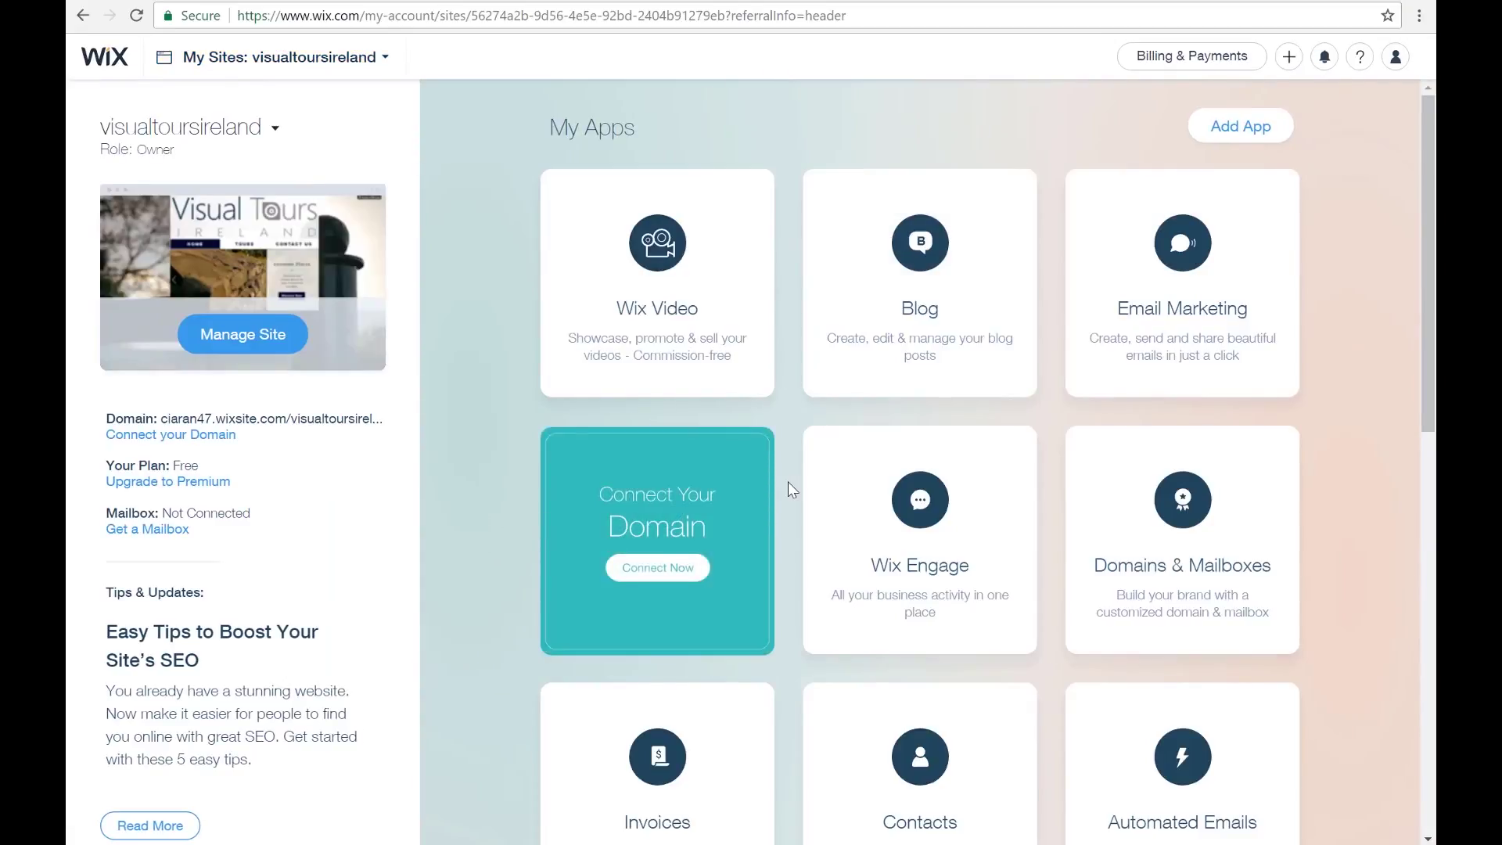
{"action": "scroll", "coordinate": [787, 481], "scroll_direction": "down", "scroll_amount": 4}
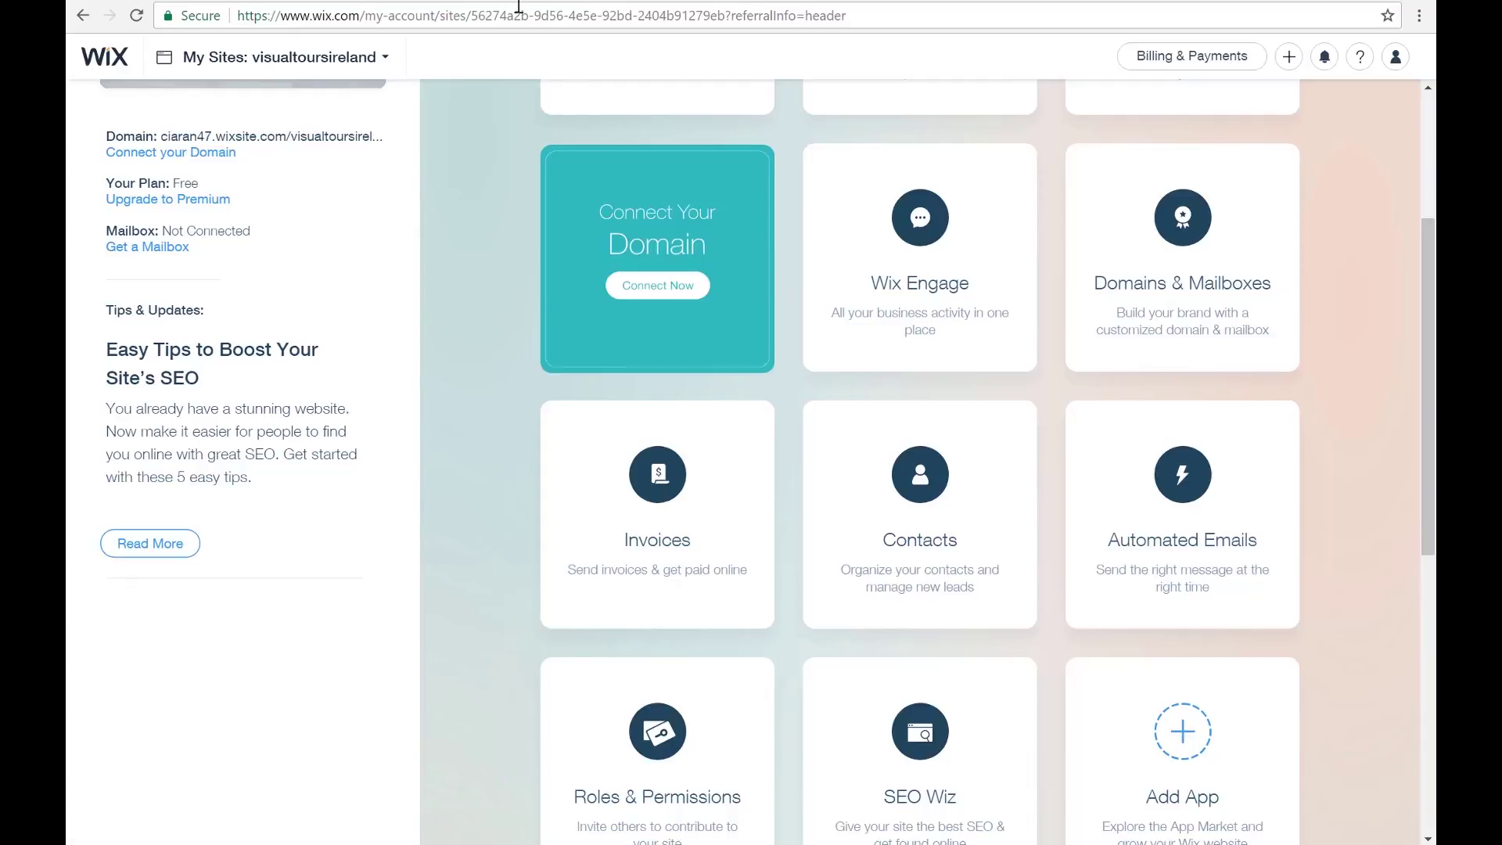
{"action": "key", "text": "ctrl+Tab"}
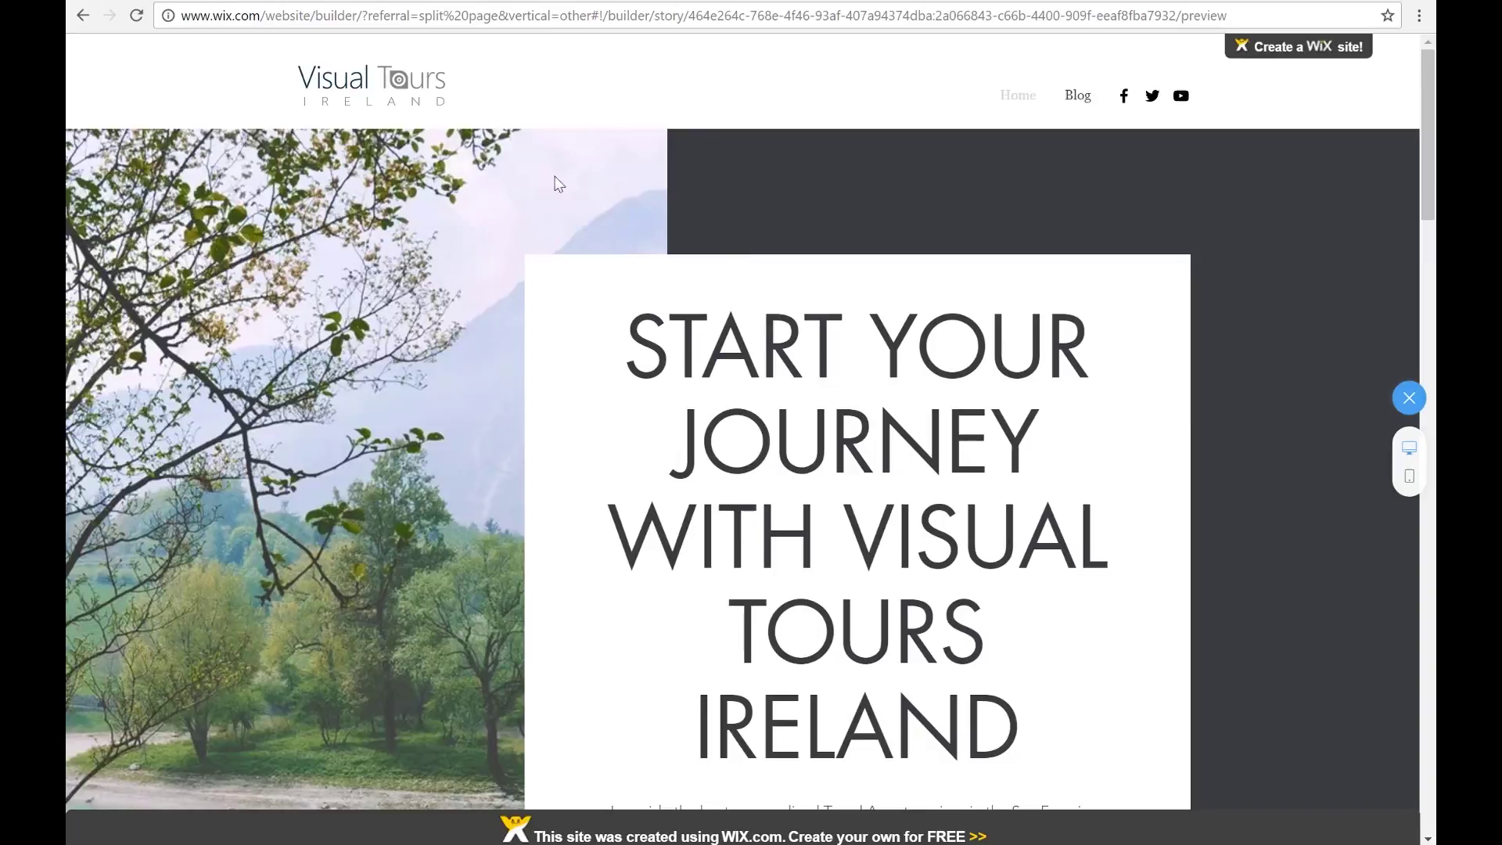
{"action": "scroll", "coordinate": [585, 296], "scroll_direction": "down", "scroll_amount": 20}
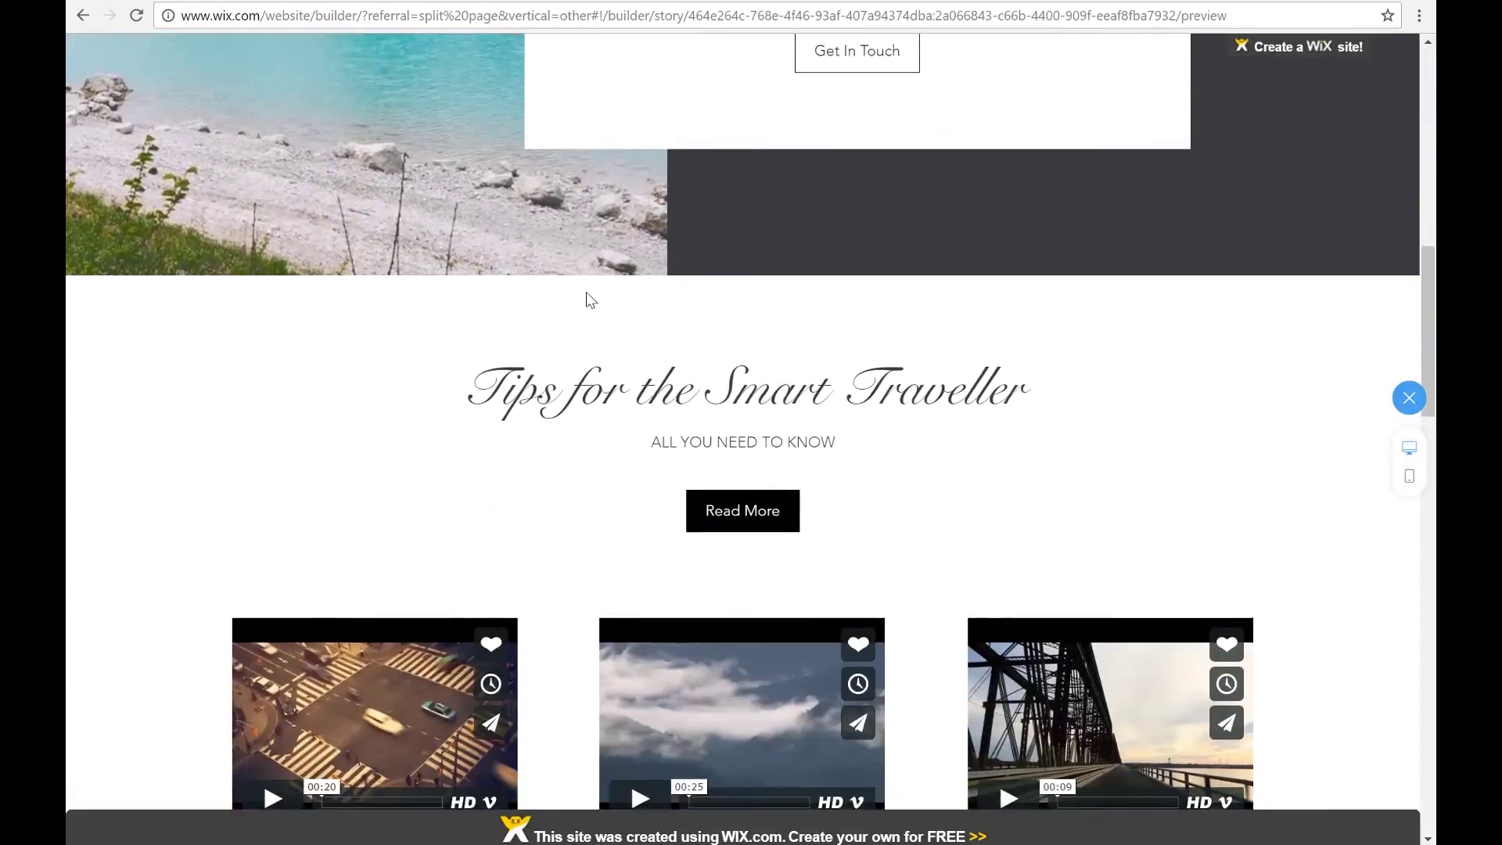
{"action": "scroll", "coordinate": [588, 297], "scroll_direction": "down", "scroll_amount": 15}
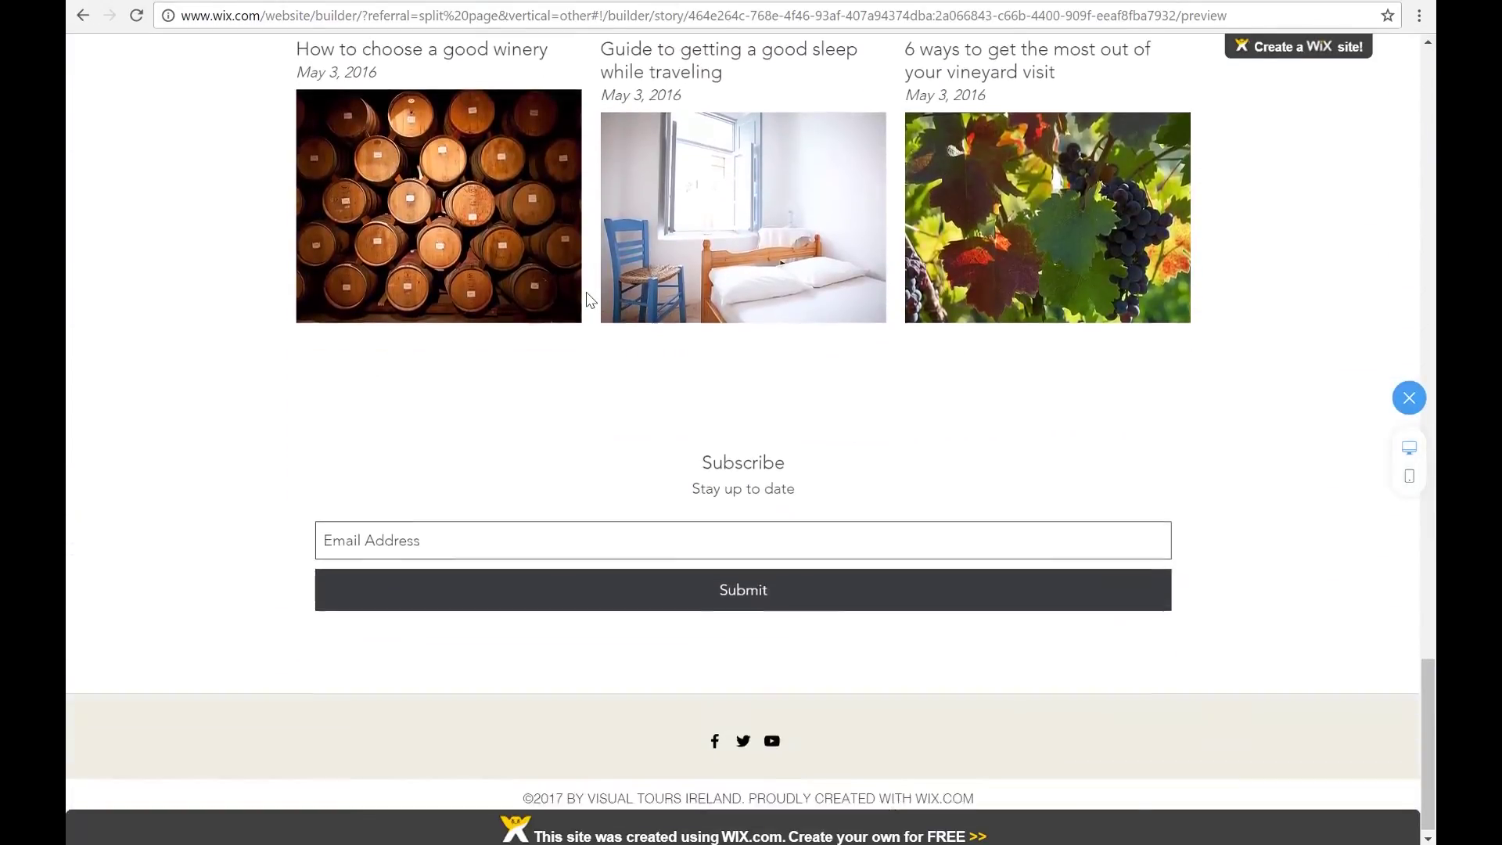
{"action": "scroll", "coordinate": [585, 292], "scroll_direction": "up", "scroll_amount": 20}
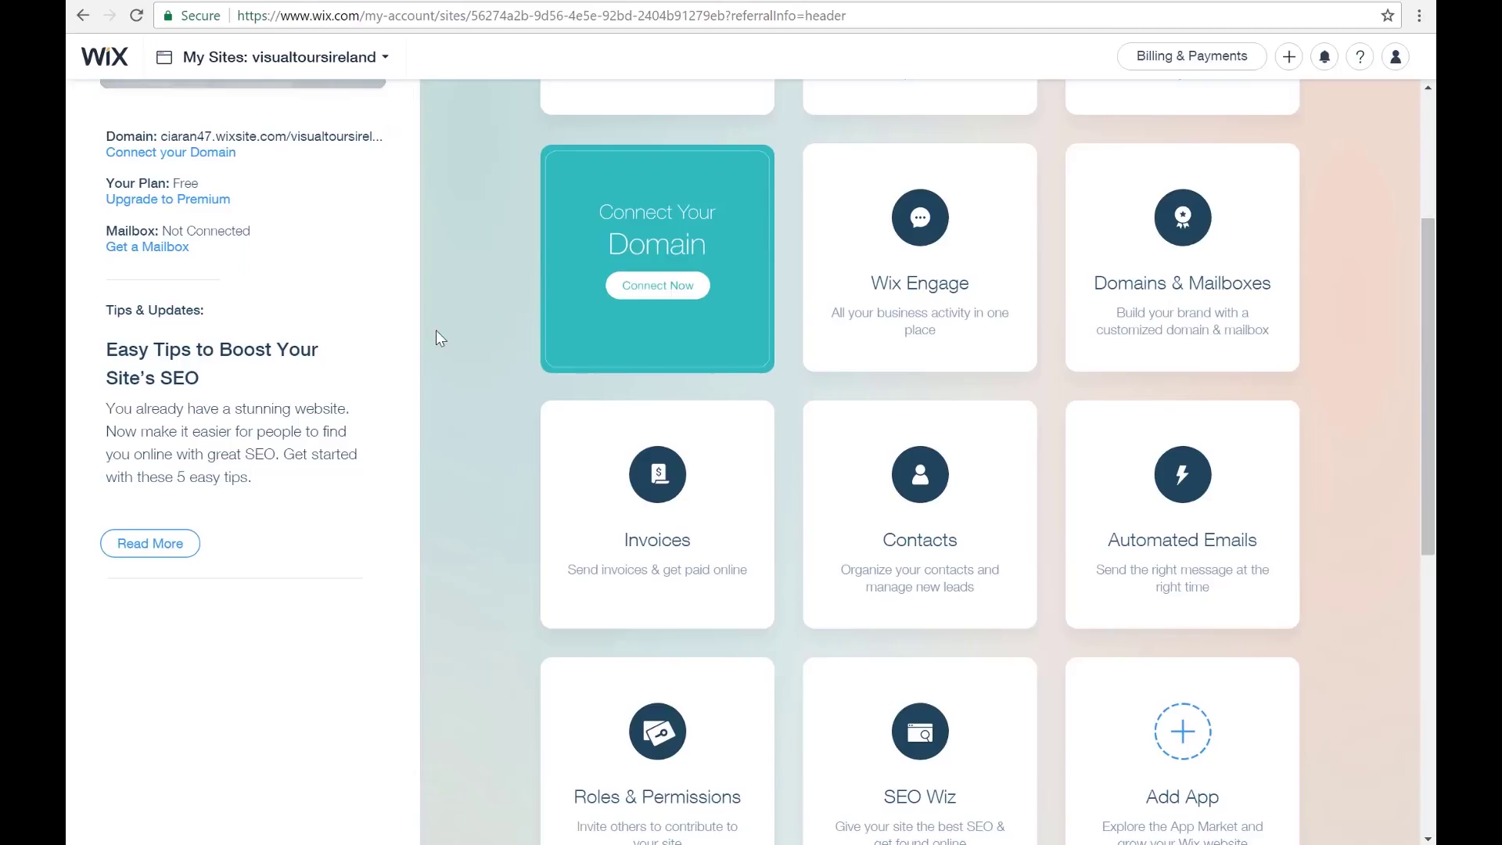
{"action": "scroll", "coordinate": [435, 338], "scroll_direction": "up", "scroll_amount": 4}
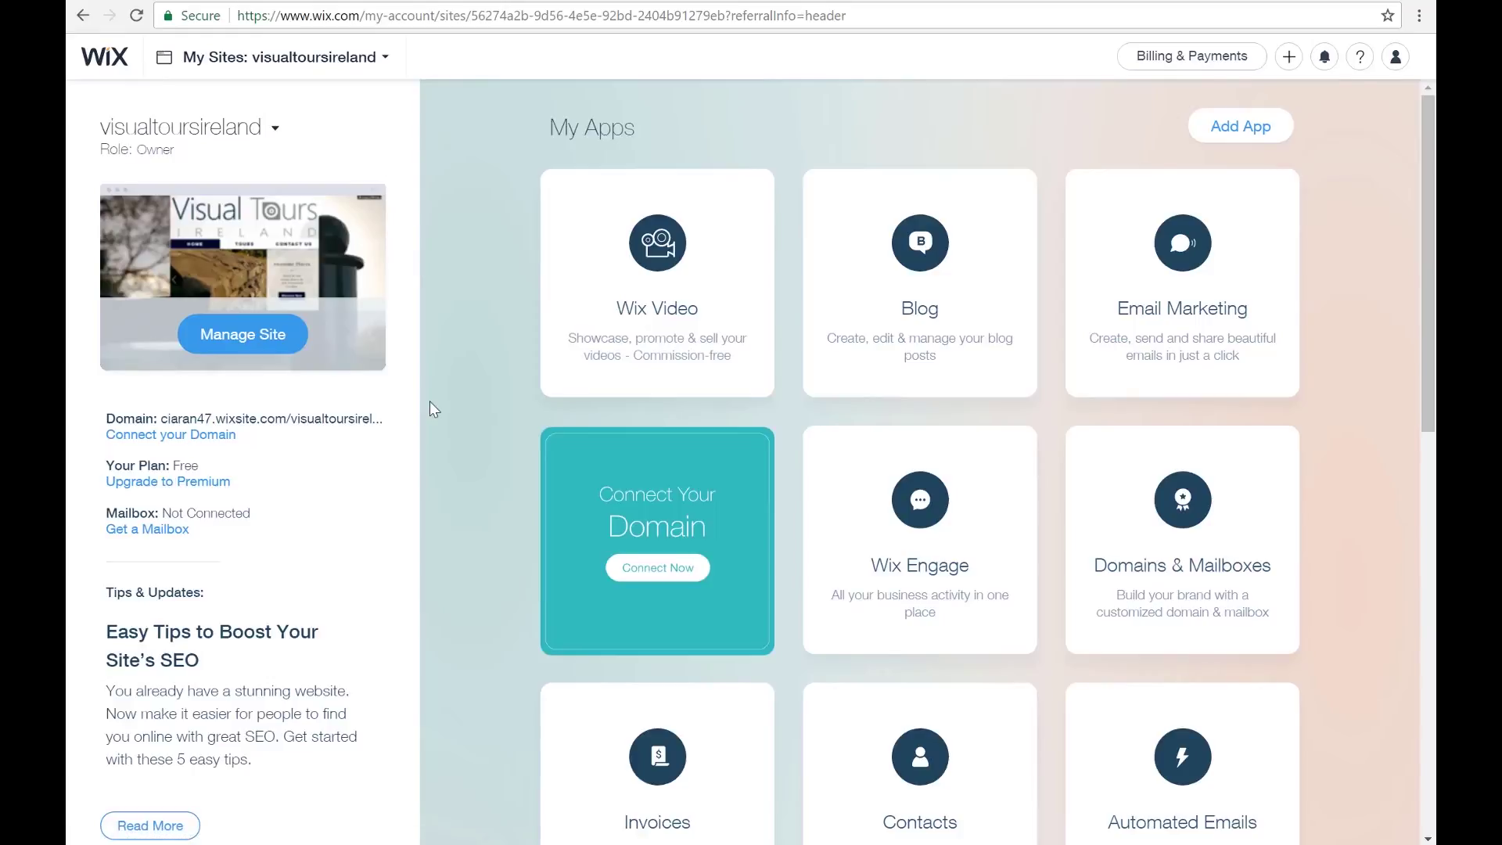
- Open the premium upgrade page from the site dashboard and review the plans, their included features and the payment guarantees
{"action": "scroll", "coordinate": [430, 401], "scroll_direction": "down", "scroll_amount": 4}
{"action": "left_click", "coordinate": [166, 171]}
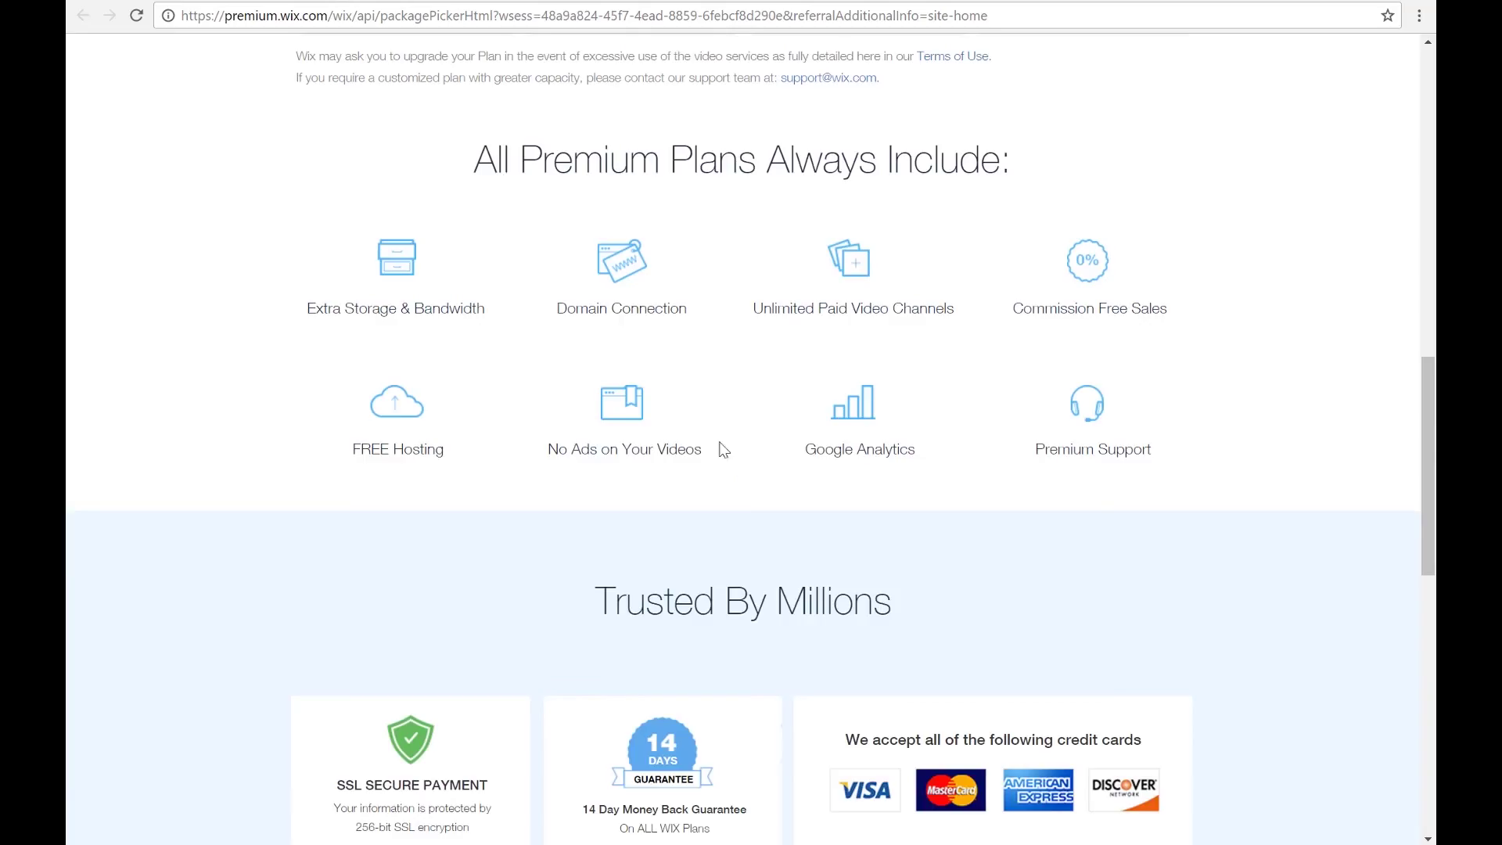
{"action": "scroll", "coordinate": [775, 448], "scroll_direction": "down", "scroll_amount": 14}
{"action": "scroll", "coordinate": [859, 402], "scroll_direction": "down", "scroll_amount": 10}
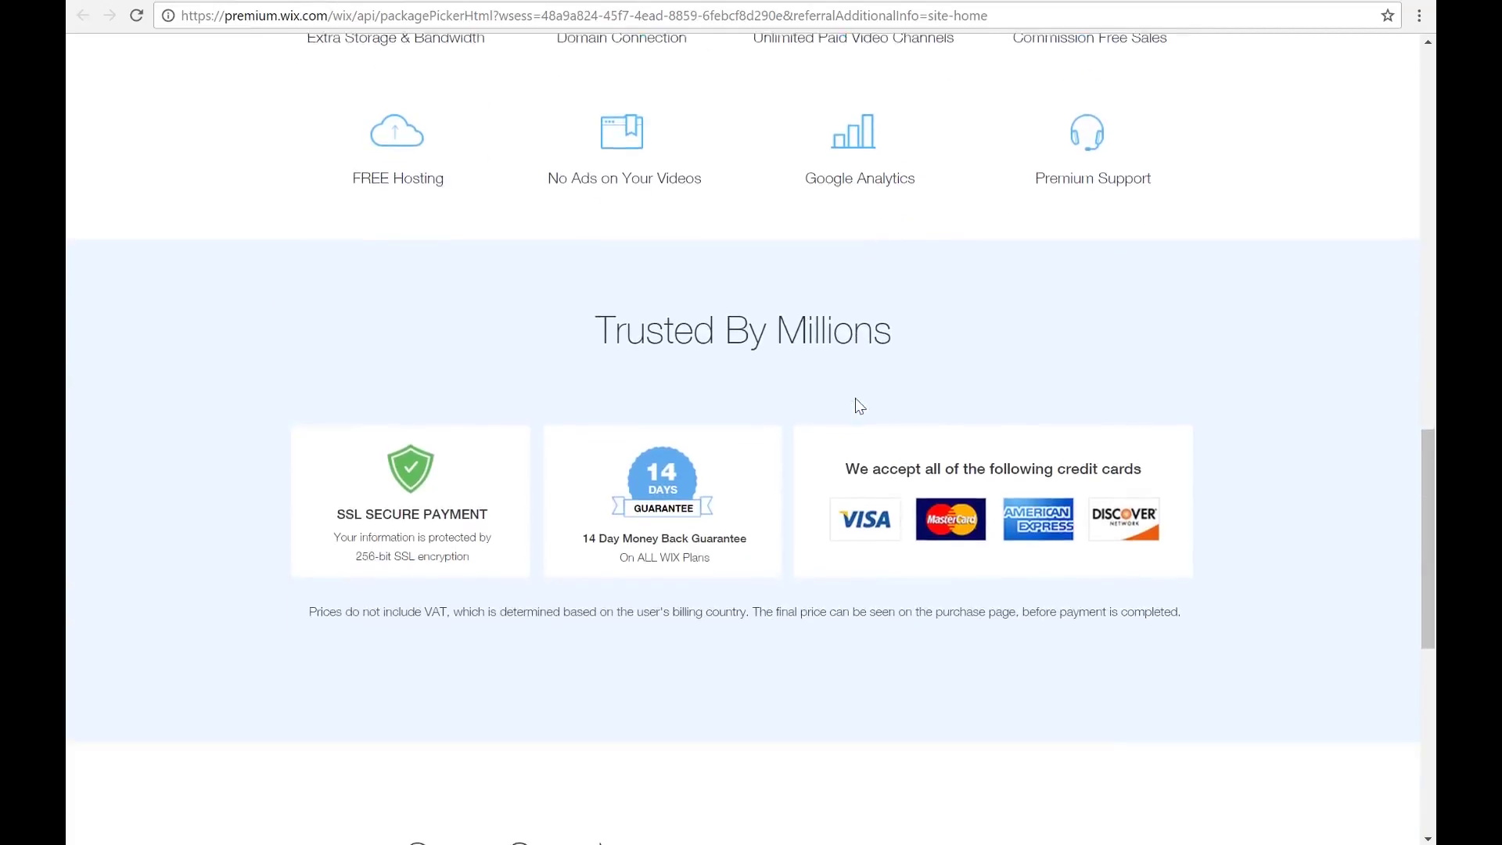
{"action": "scroll", "coordinate": [1013, 271], "scroll_direction": "up", "scroll_amount": 5}
{"action": "scroll", "coordinate": [1015, 274], "scroll_direction": "up", "scroll_amount": 14}
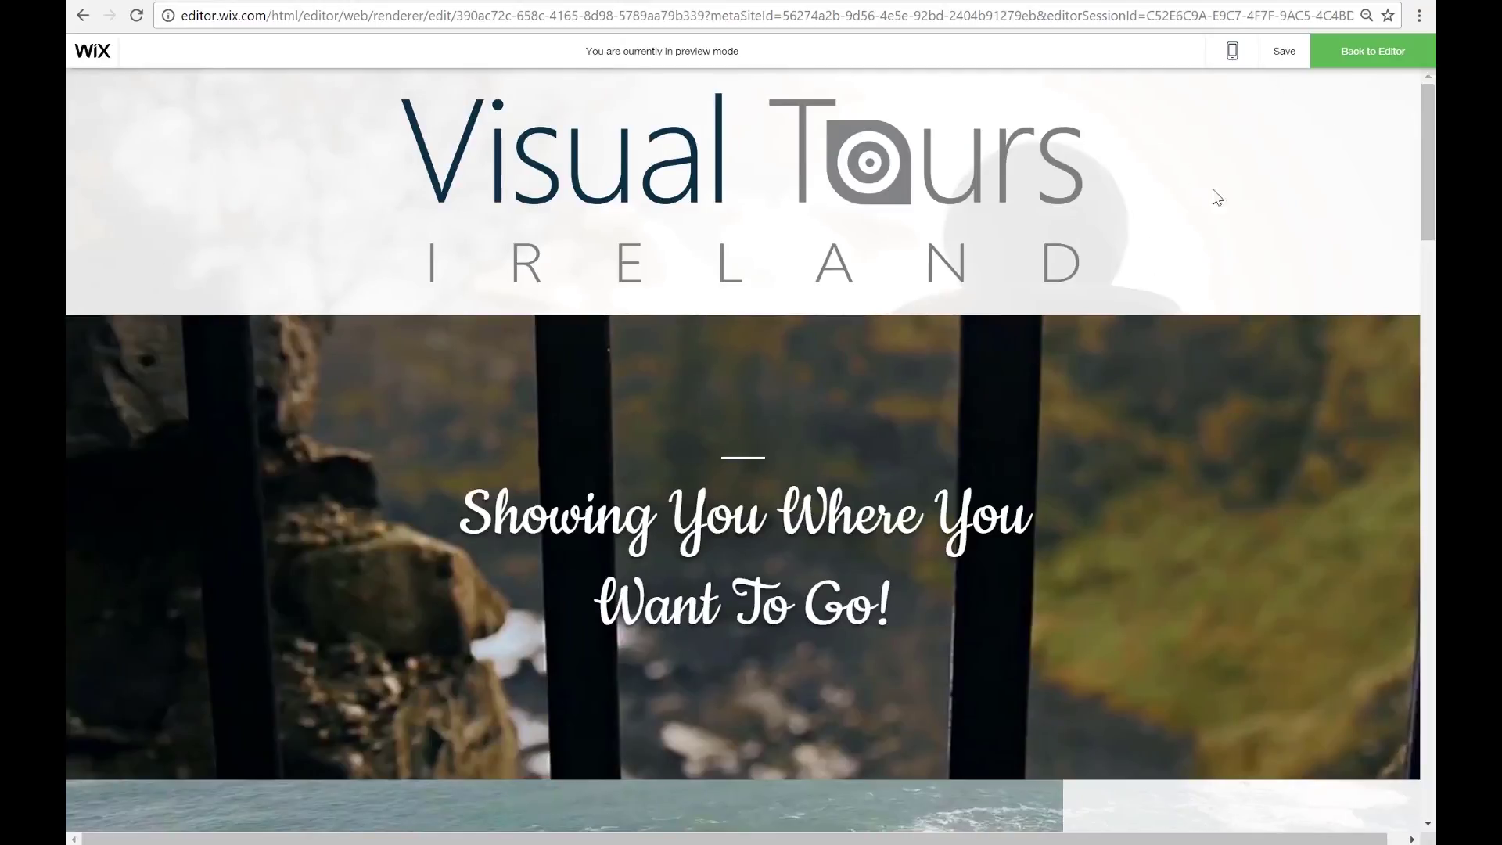
- Look through the full home page in the editor's preview mode and return to editing
{"action": "scroll", "coordinate": [1009, 692], "scroll_direction": "down", "scroll_amount": 18}
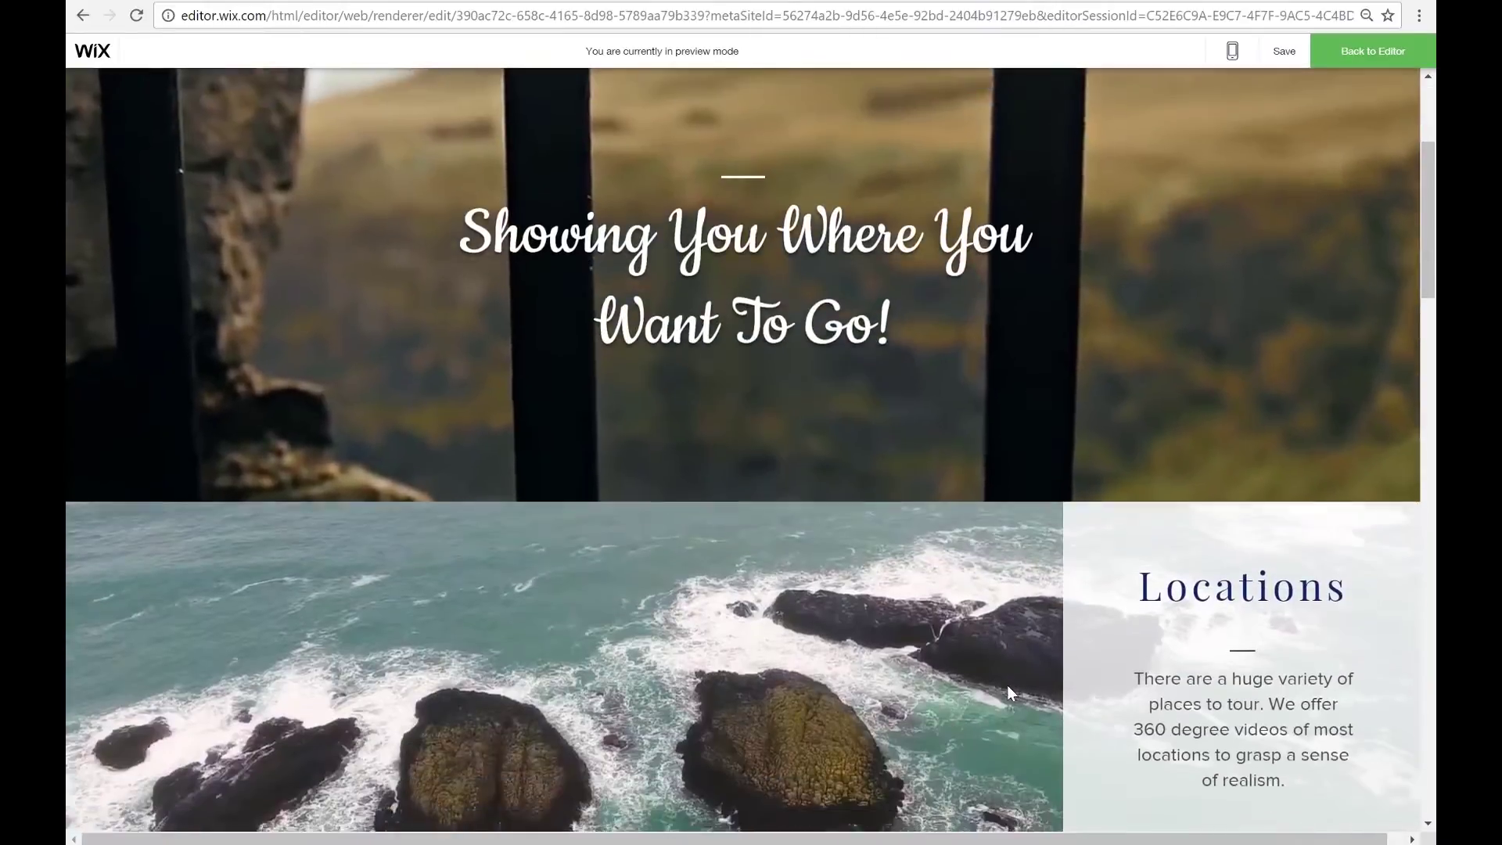
{"action": "scroll", "coordinate": [1009, 692], "scroll_direction": "down", "scroll_amount": 15}
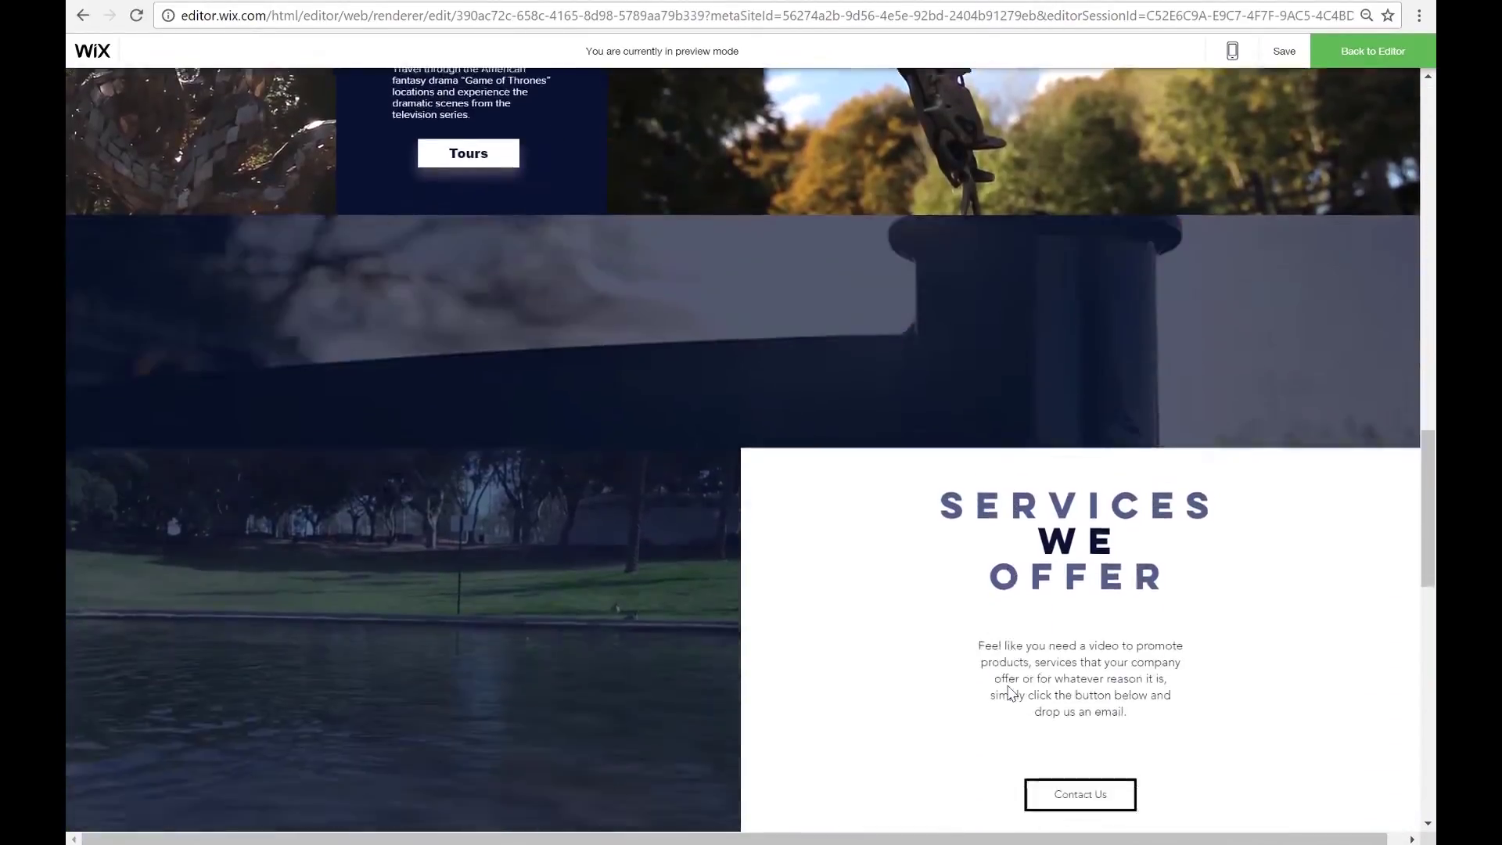
{"action": "scroll", "coordinate": [1007, 684], "scroll_direction": "up", "scroll_amount": 20}
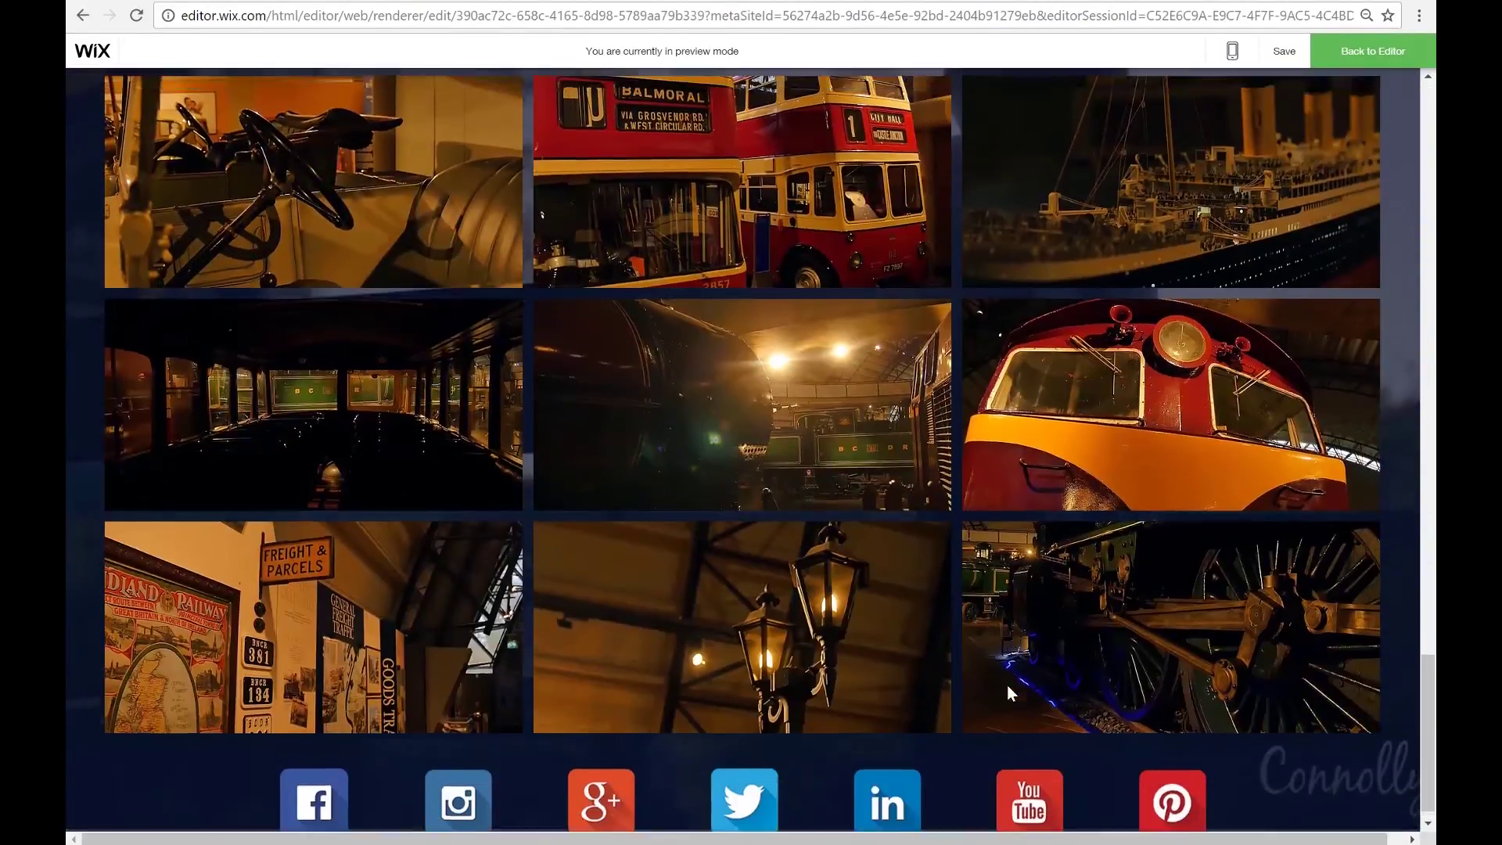
{"action": "scroll", "coordinate": [1007, 684], "scroll_direction": "up", "scroll_amount": 5}
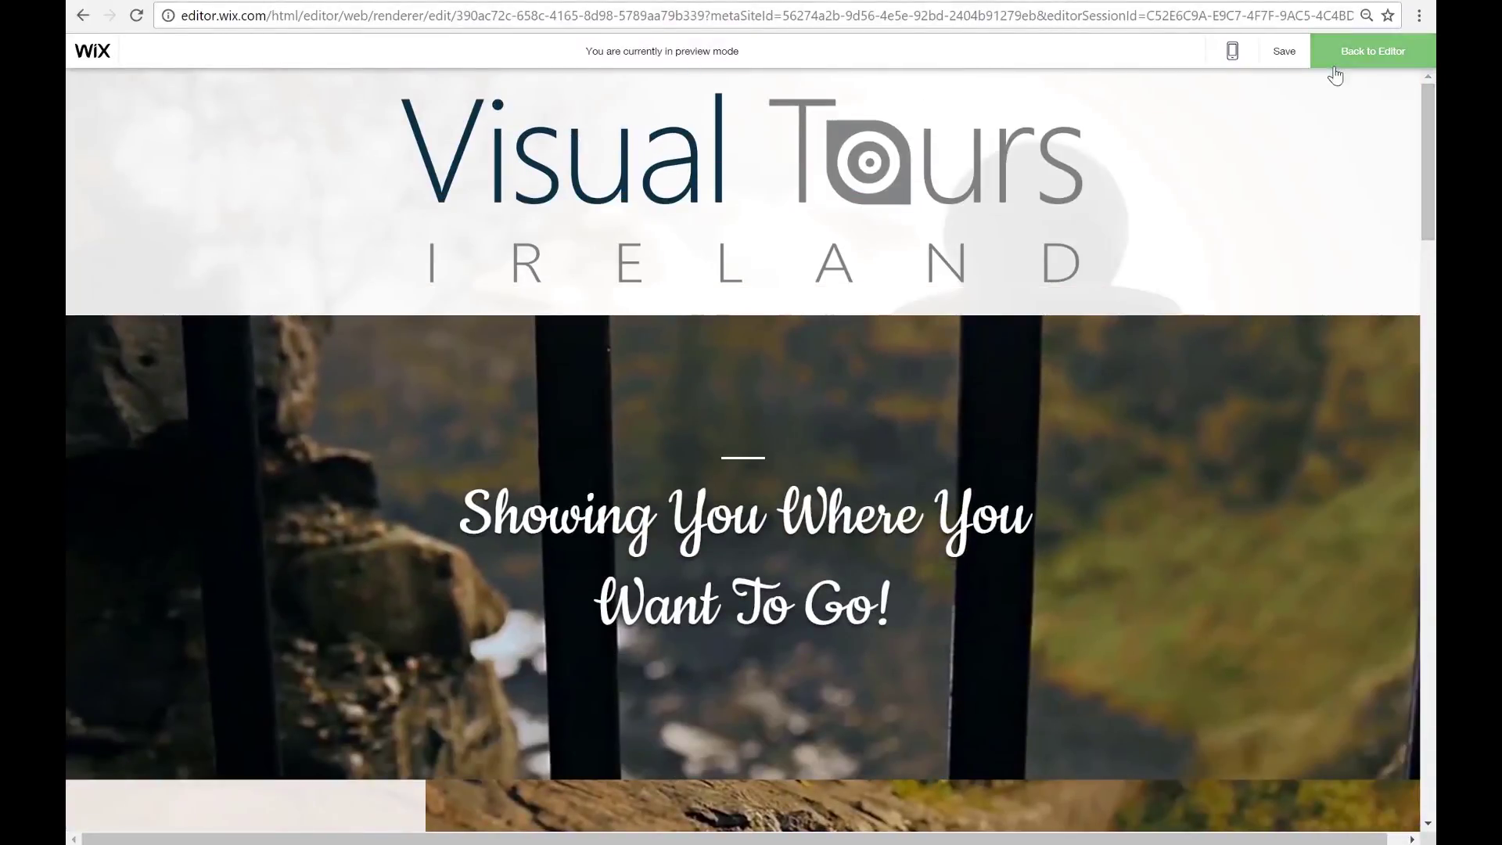
{"action": "left_click", "coordinate": [1375, 65]}
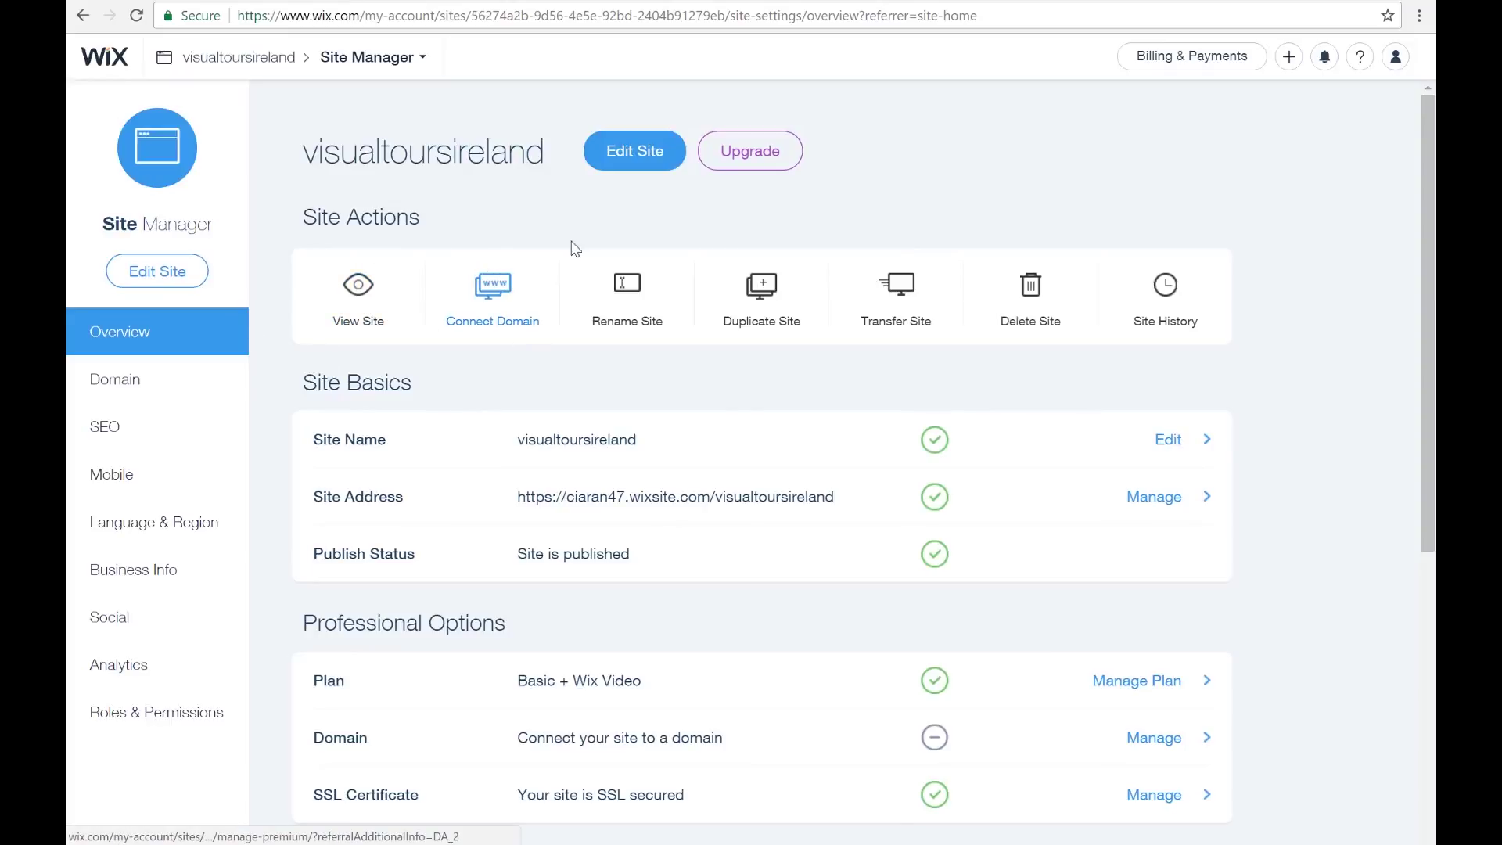
- Open the site's domain options, highlight the domain part of the web address, and choose to connect a domain already owned
{"action": "left_click", "coordinate": [169, 441]}
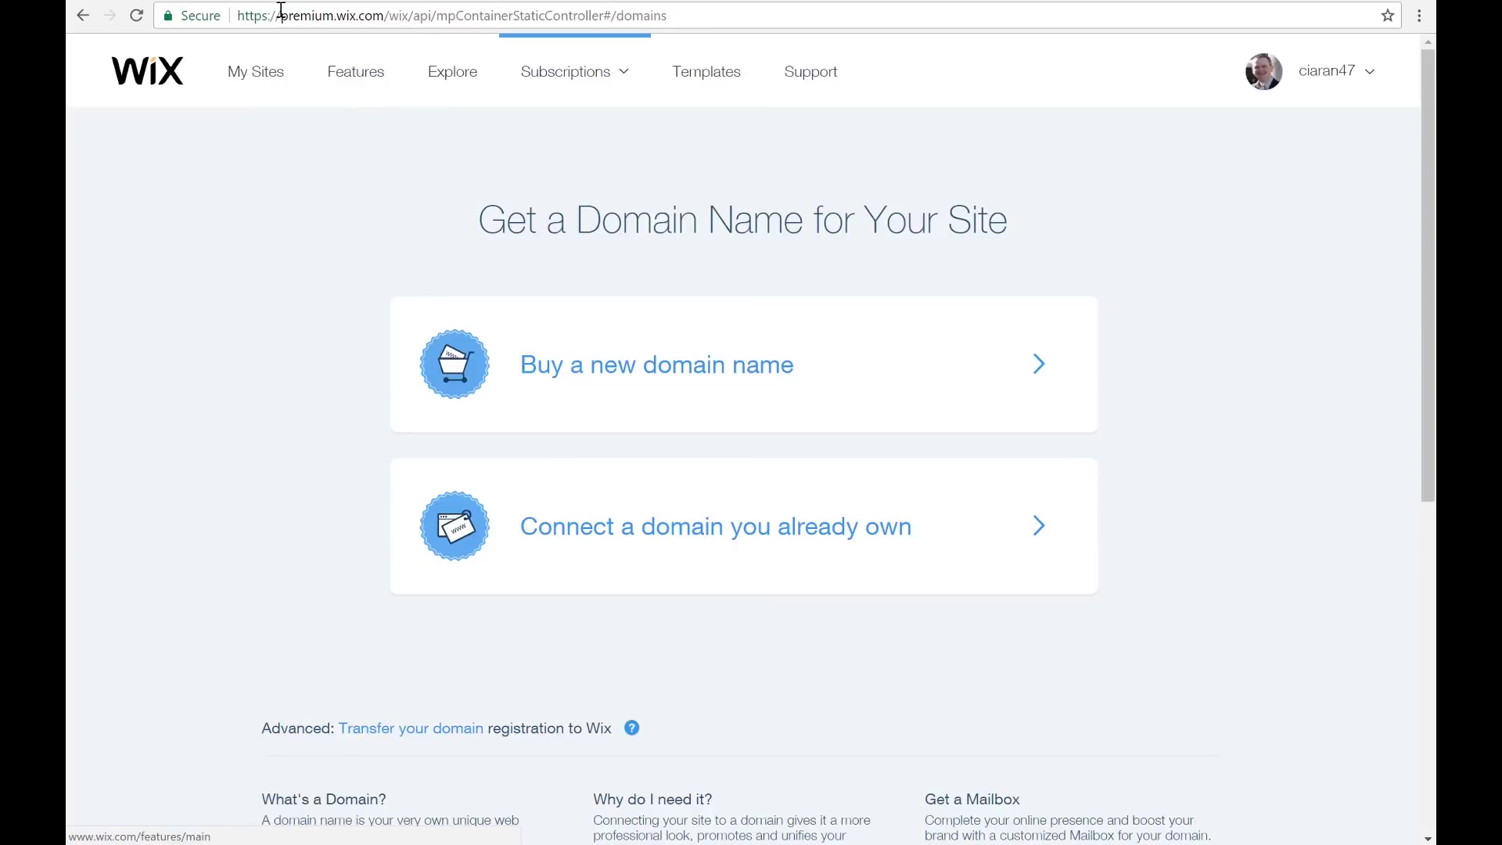
{"action": "left_click_drag", "start_coordinate": [280, 15], "coordinate": [390, 11]}
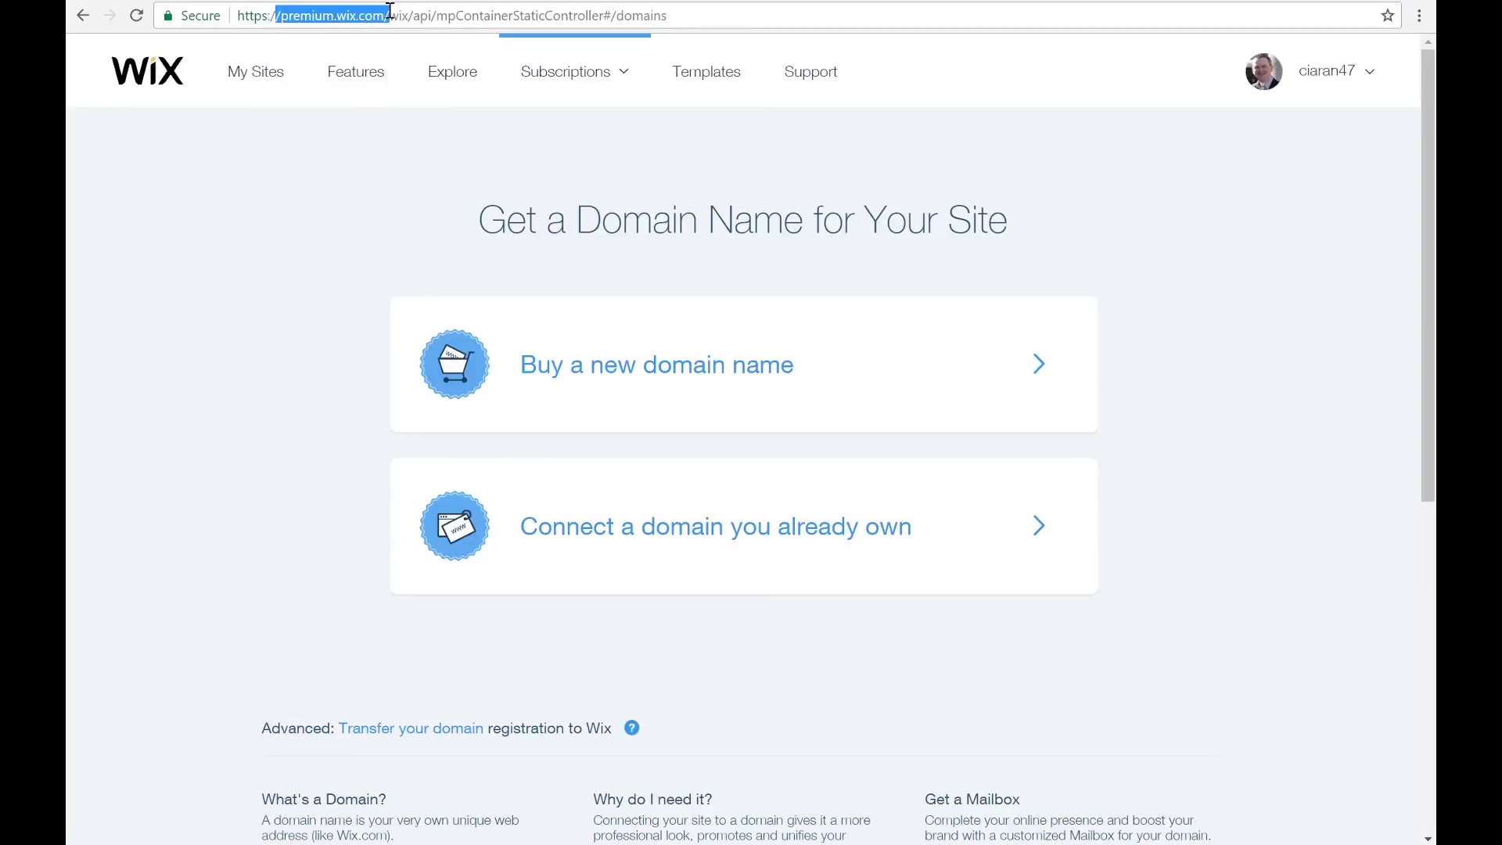
{"action": "left_click", "coordinate": [369, 161]}
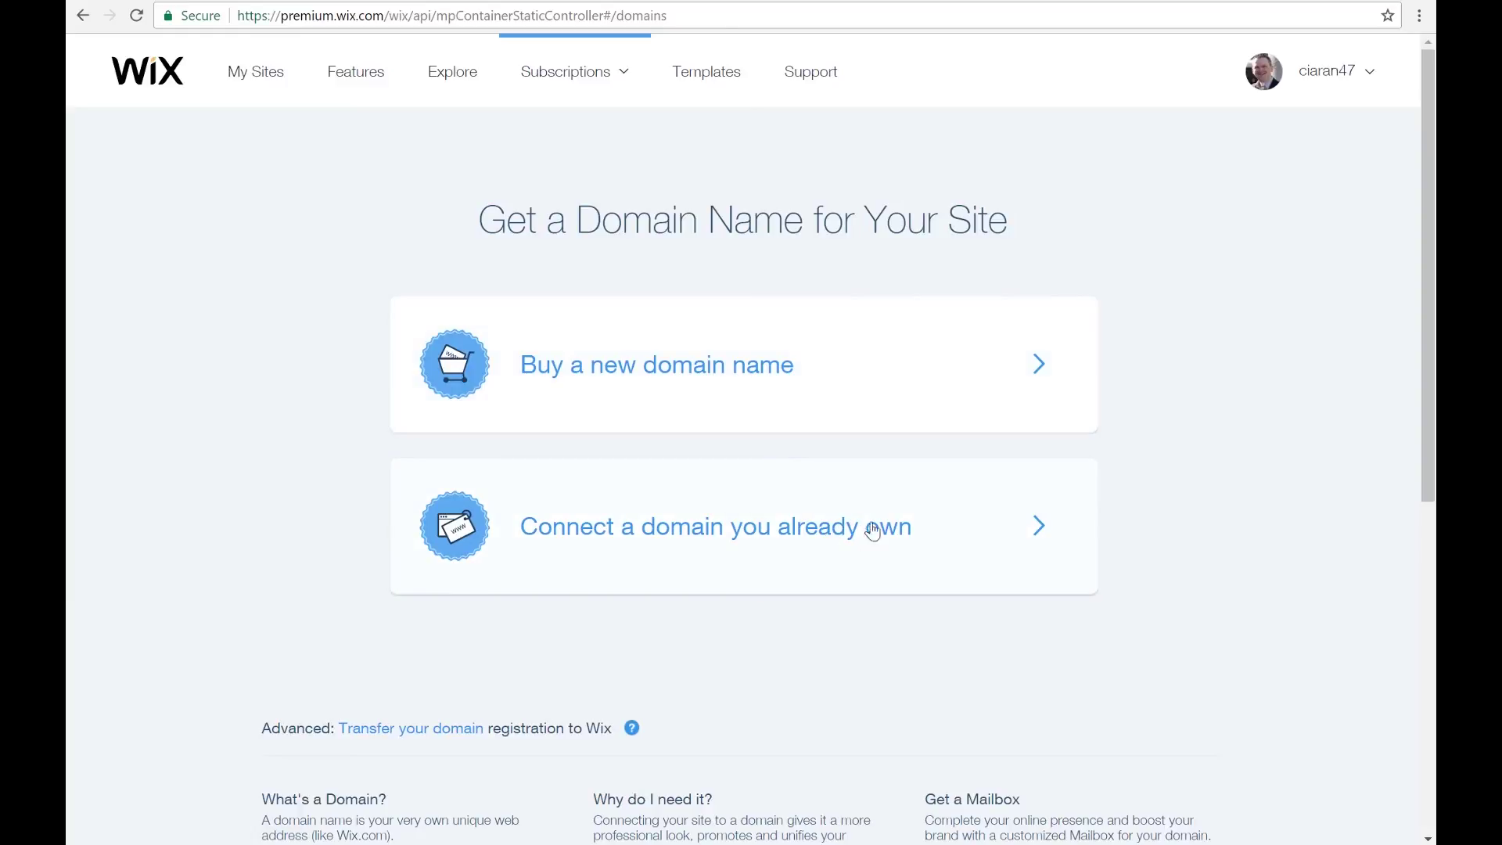
{"action": "left_click", "coordinate": [949, 526]}
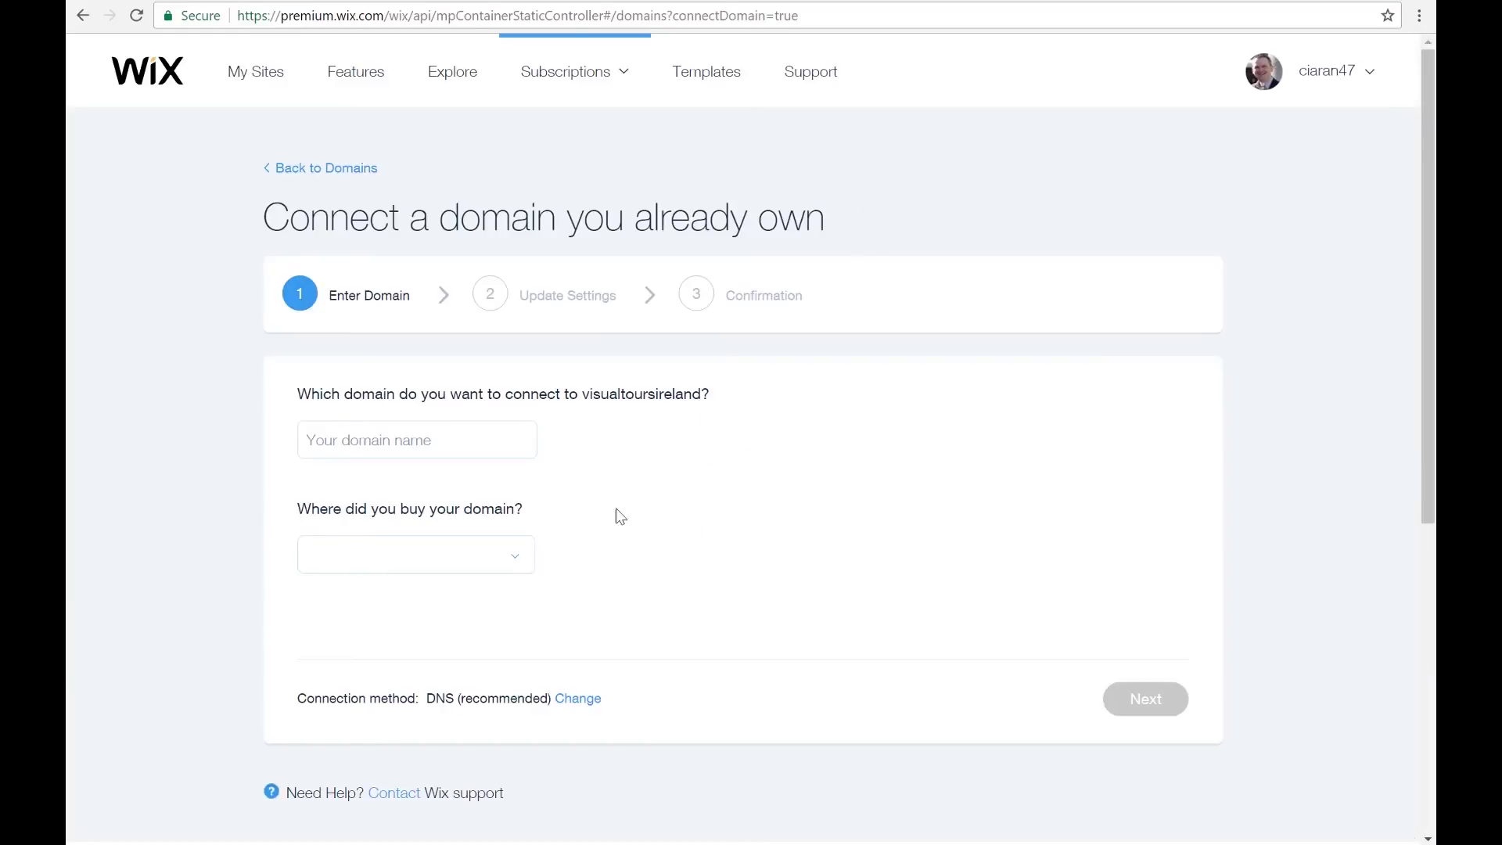
- Examine the domain connection form, including the domain name field and the list of registrars, and leave it without filling anything in
{"action": "left_click", "coordinate": [494, 443]}
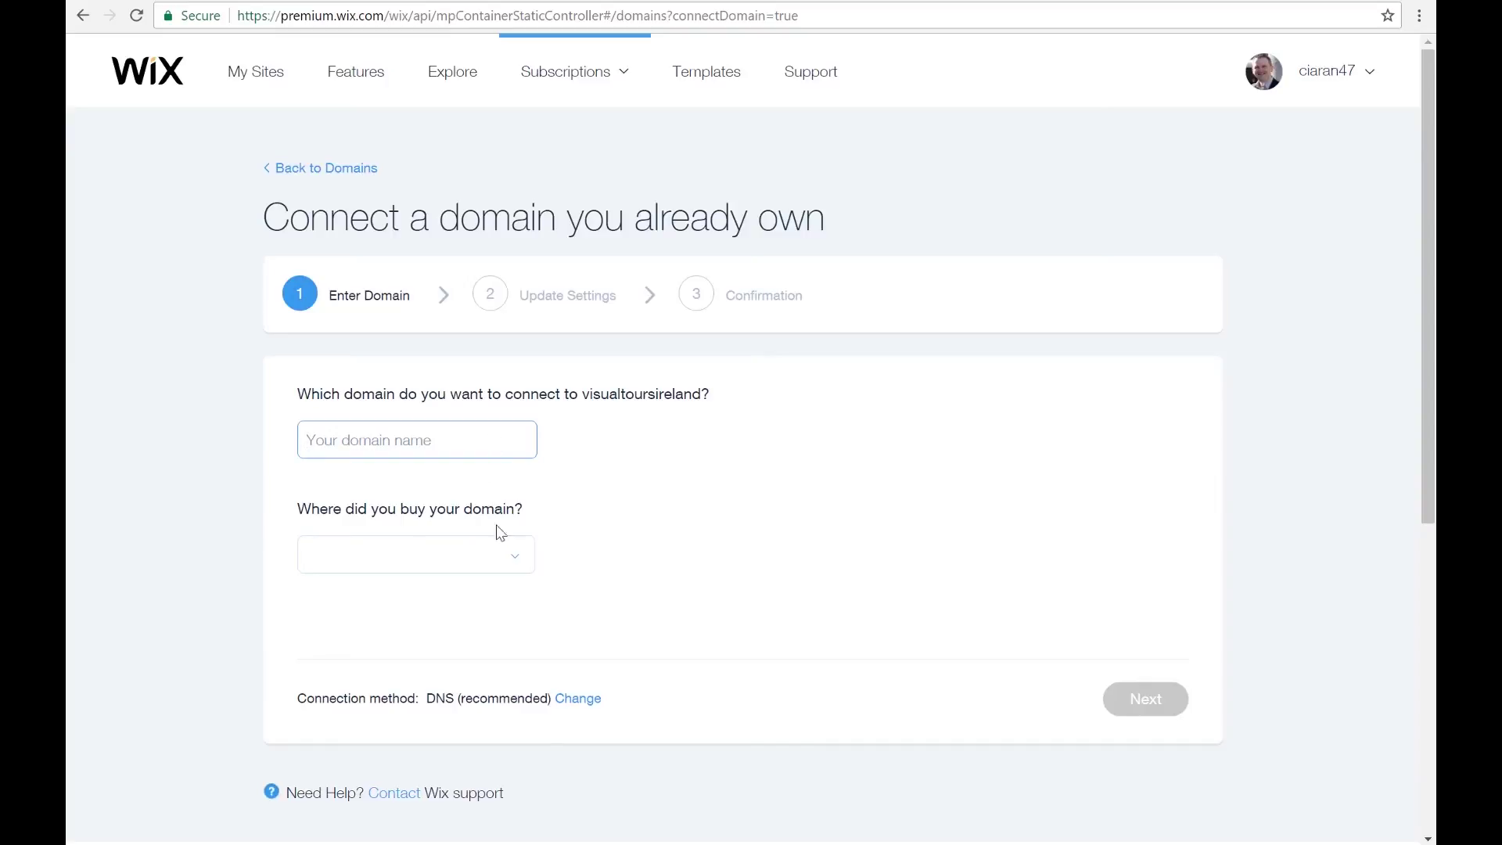
{"action": "left_click", "coordinate": [506, 558]}
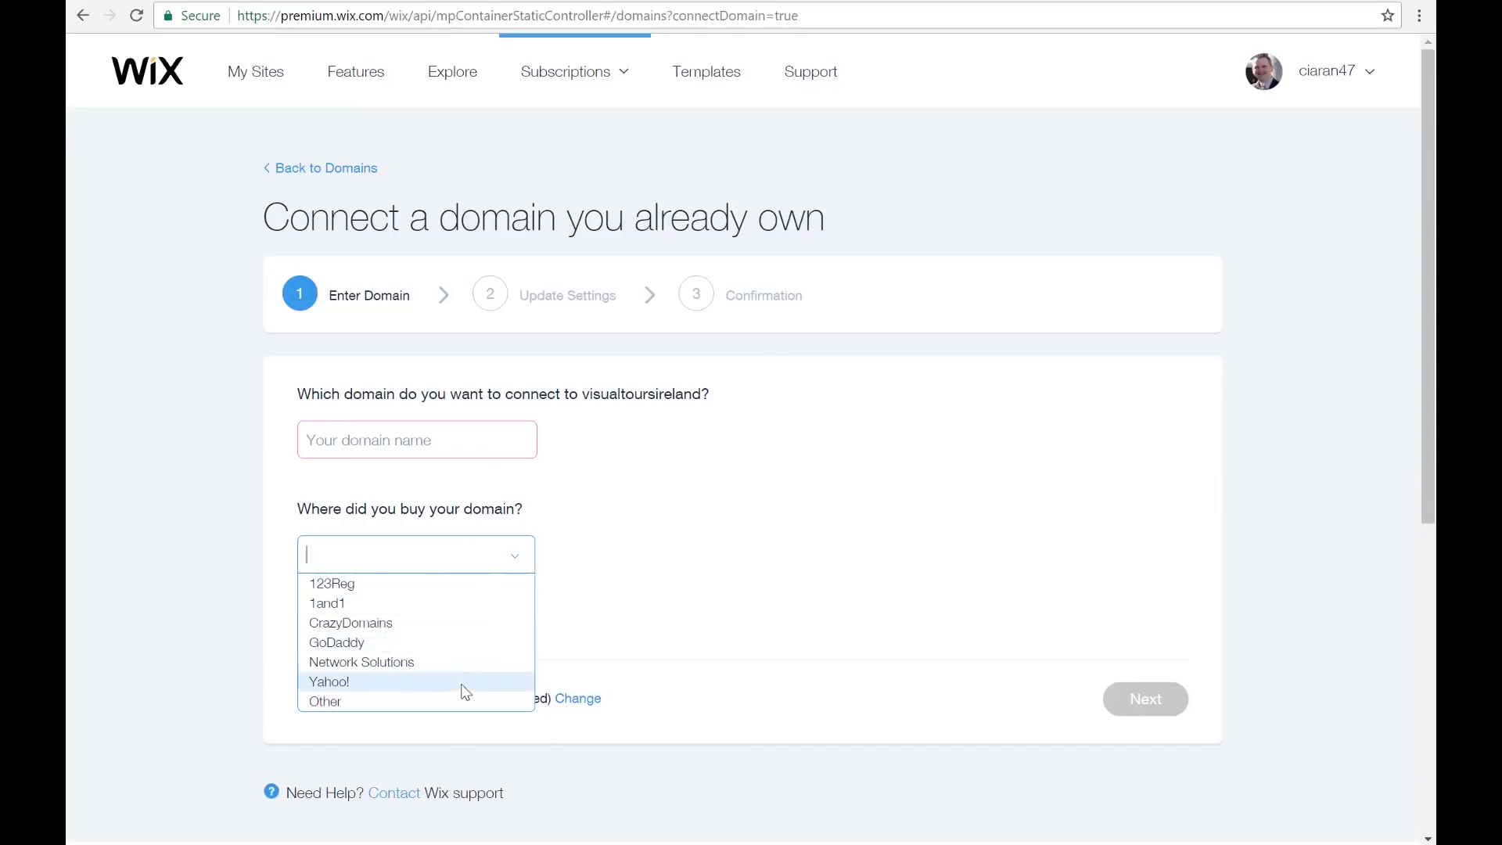
{"action": "left_click", "coordinate": [623, 629]}
{"action": "scroll", "coordinate": [623, 629], "scroll_direction": "down", "scroll_amount": 4}
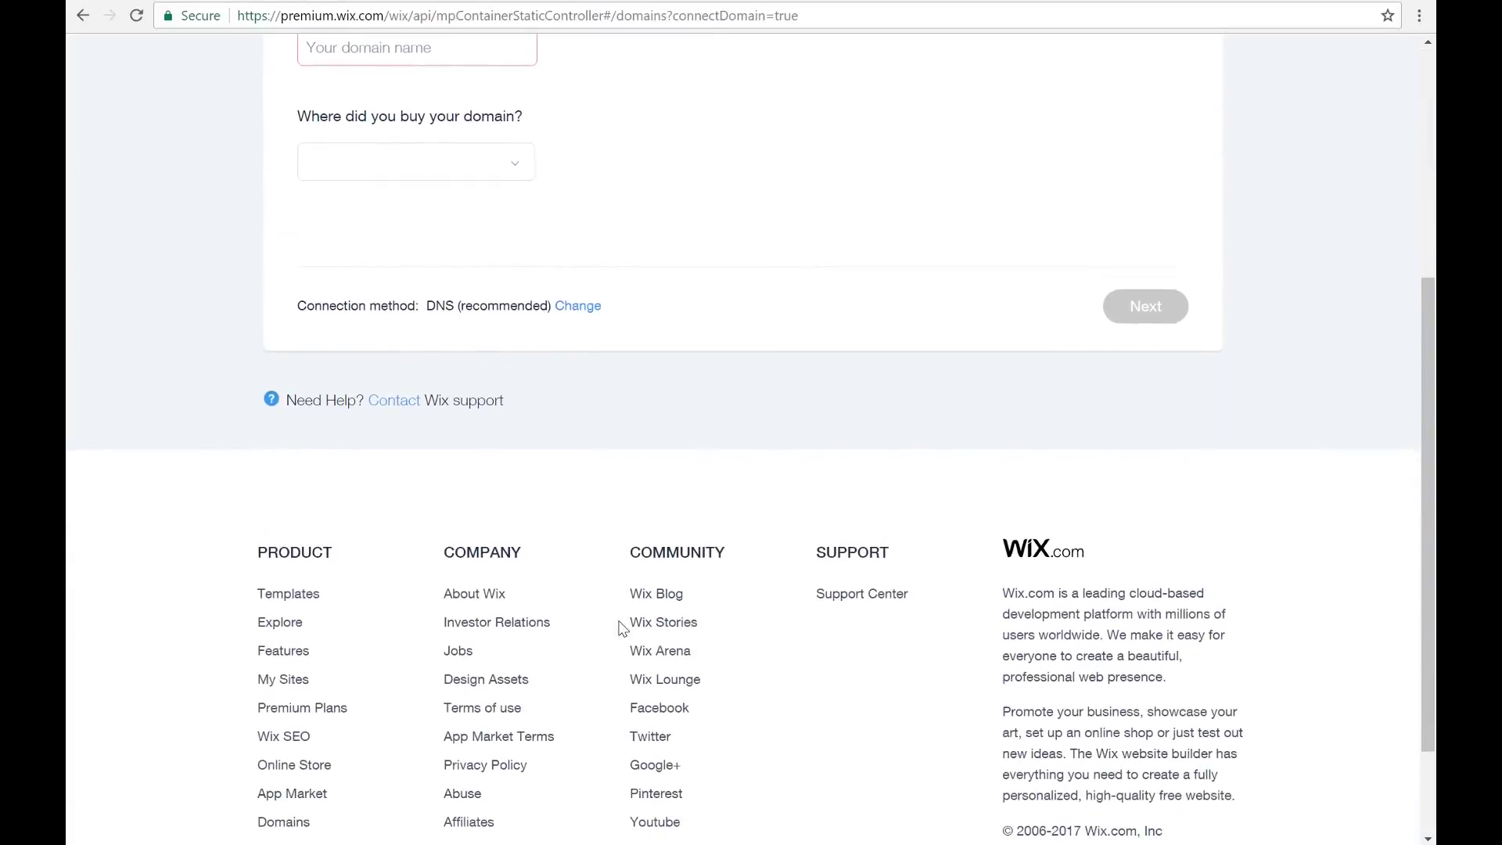
{"action": "scroll", "coordinate": [621, 624], "scroll_direction": "up", "scroll_amount": 4}
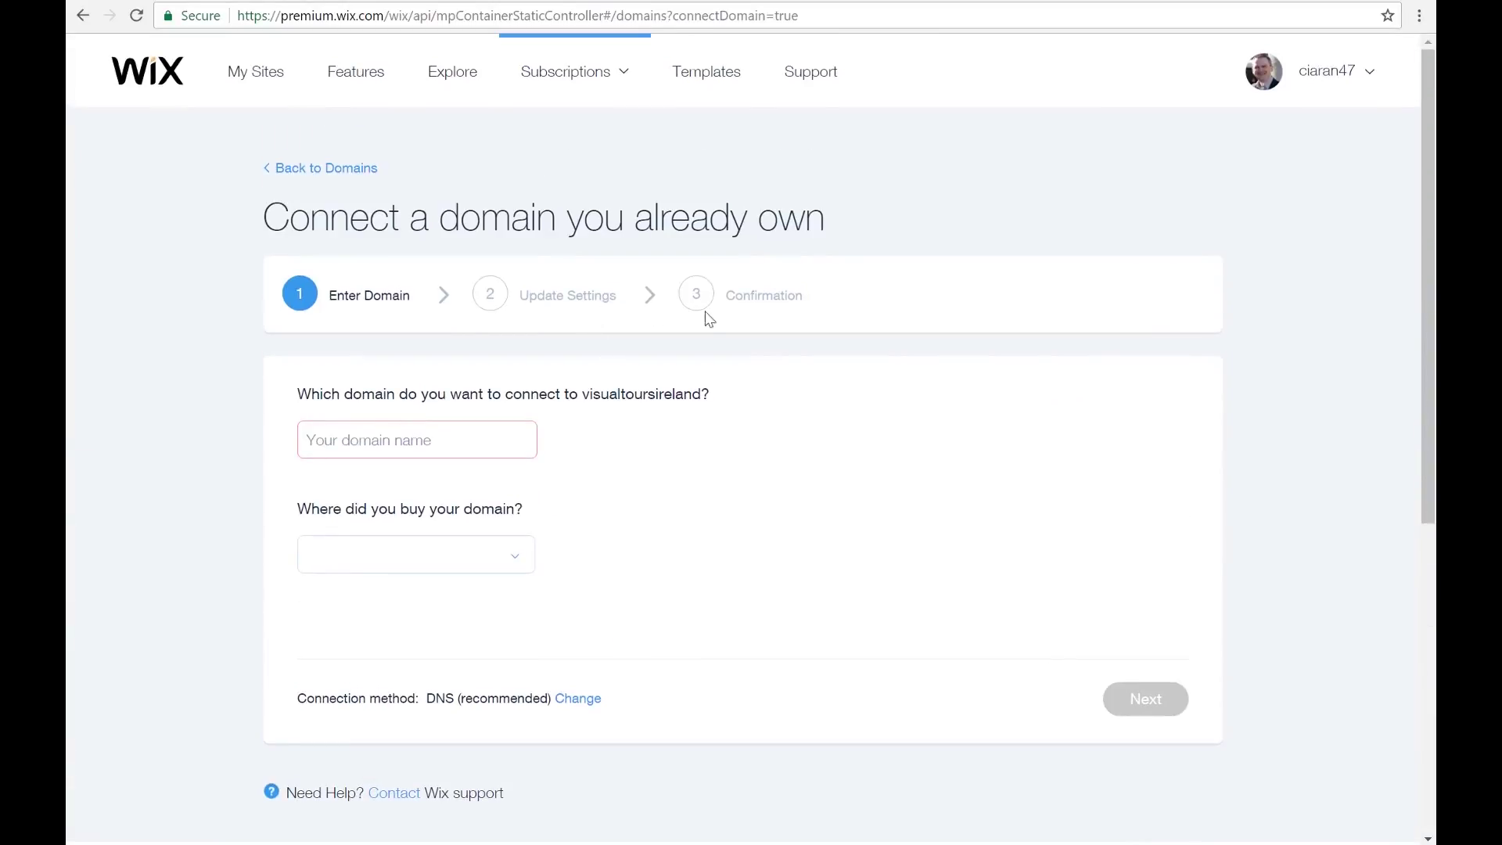
{"action": "left_click", "coordinate": [271, 89]}
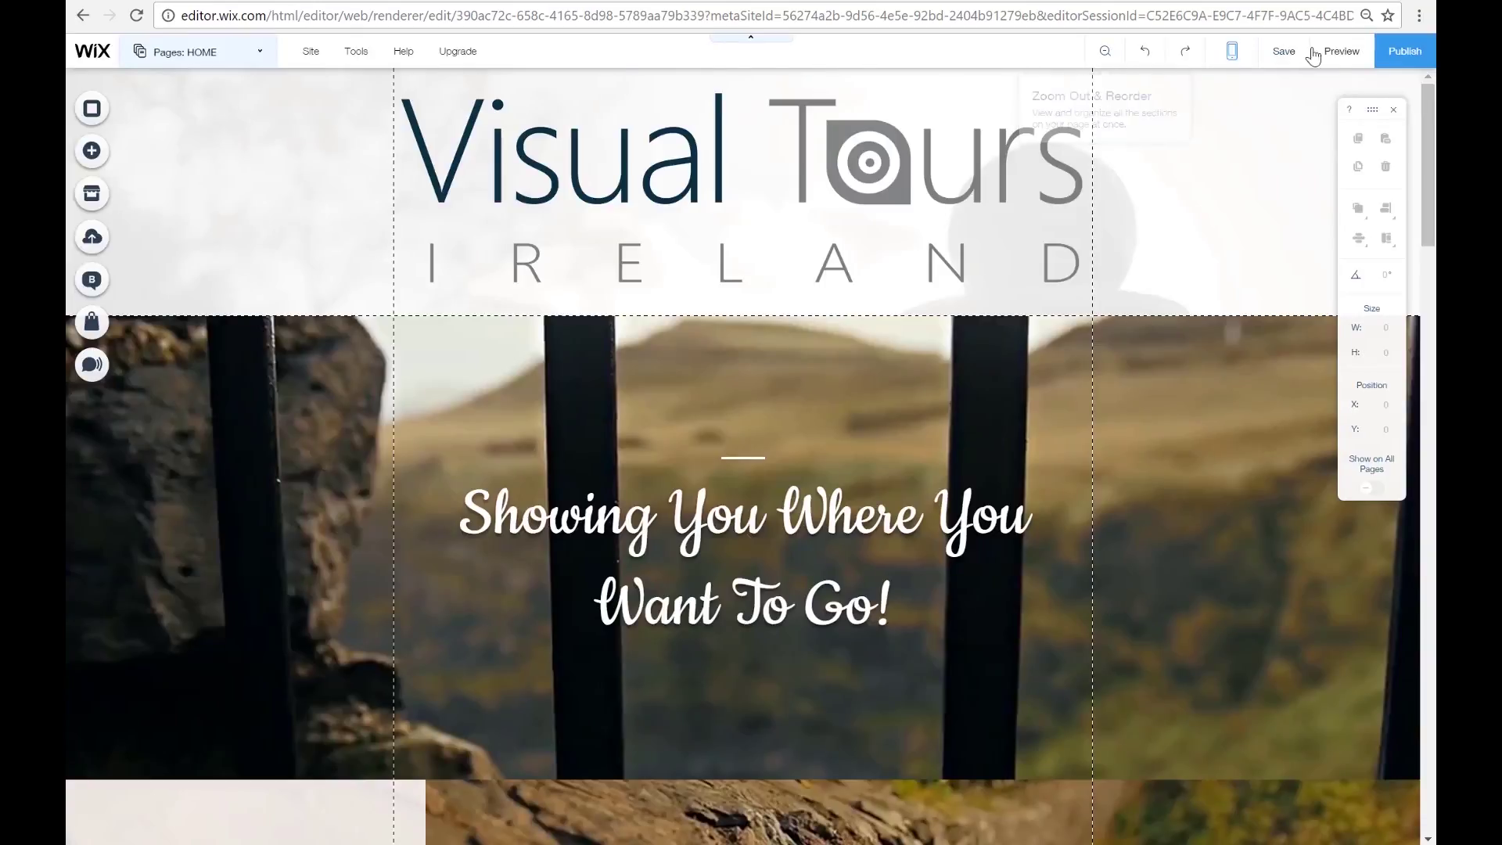
- Publish the site from the editor, close the confirmation and publish it once more
{"action": "left_click", "coordinate": [1402, 61]}
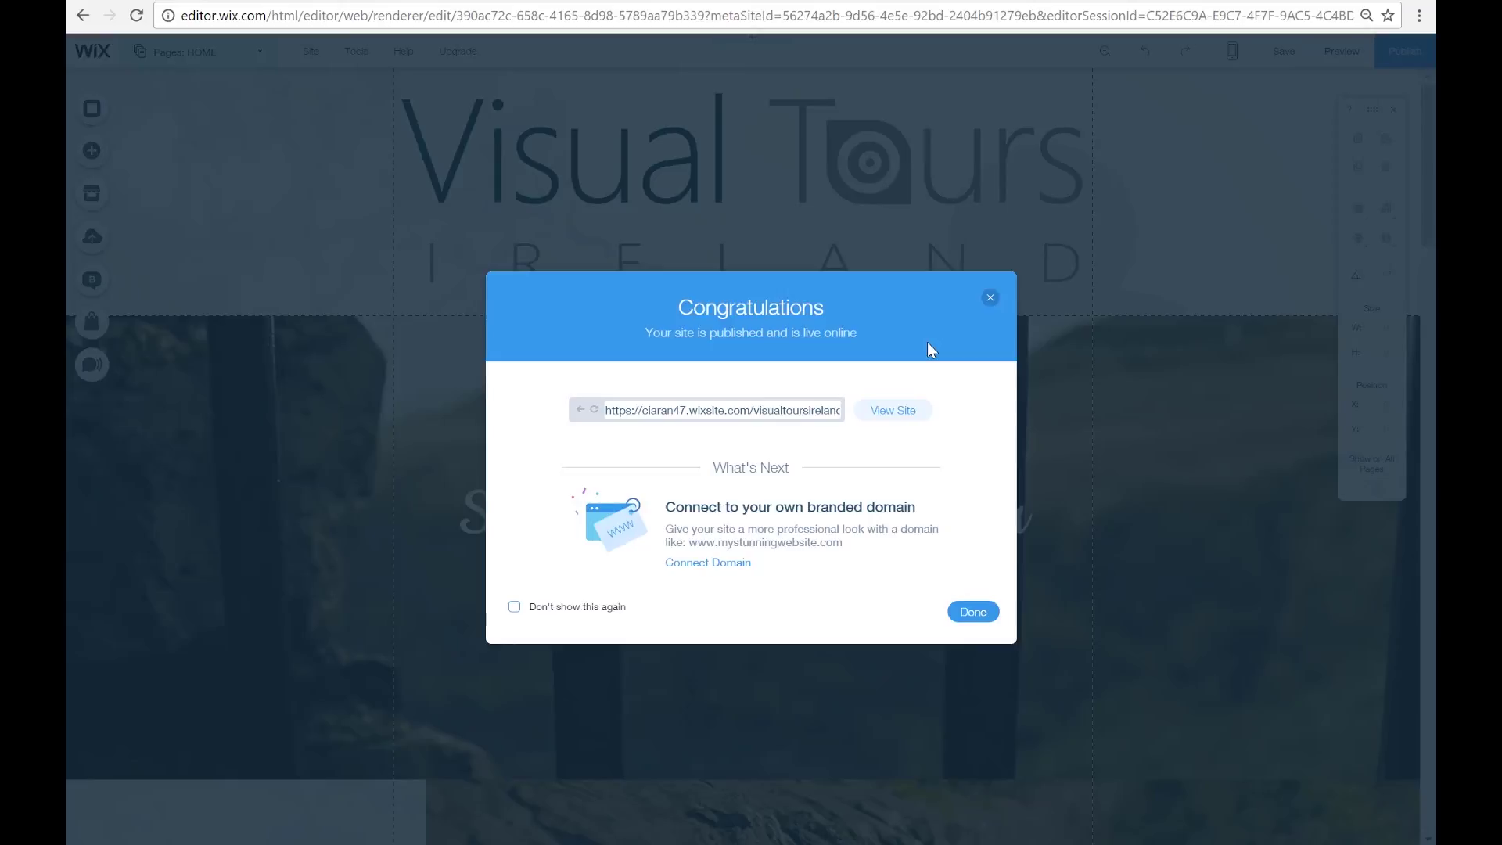
{"action": "left_click", "coordinate": [954, 615]}
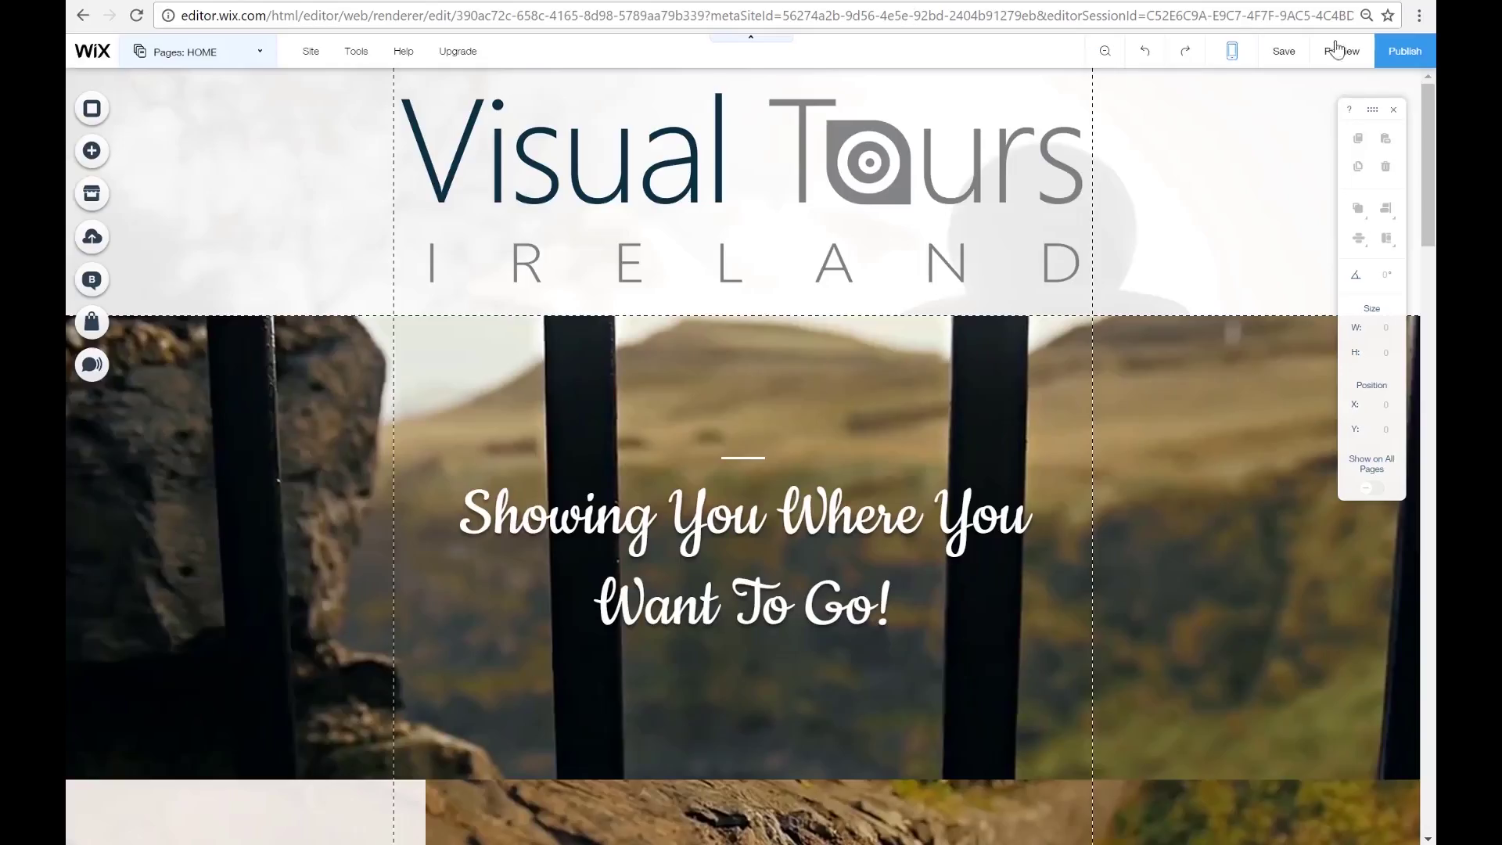
{"action": "left_click", "coordinate": [1405, 51]}
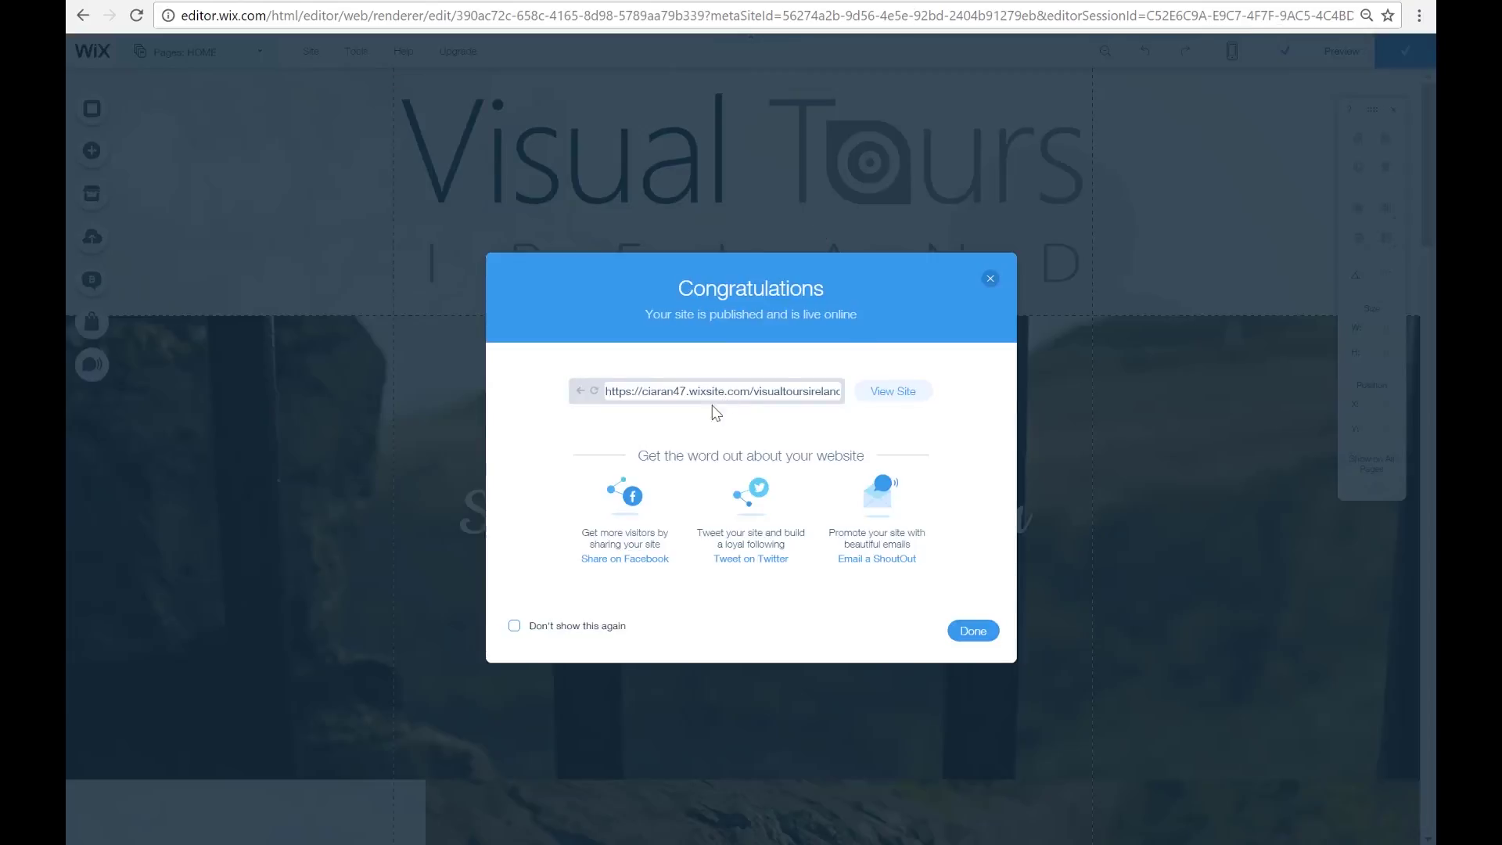
- Copy the published site's address, load it in a new browser tab and look through the live home page
{"action": "double_click", "coordinate": [710, 393]}
{"action": "triple_click", "coordinate": [784, 399]}
{"action": "key", "text": "ctrl+c"}
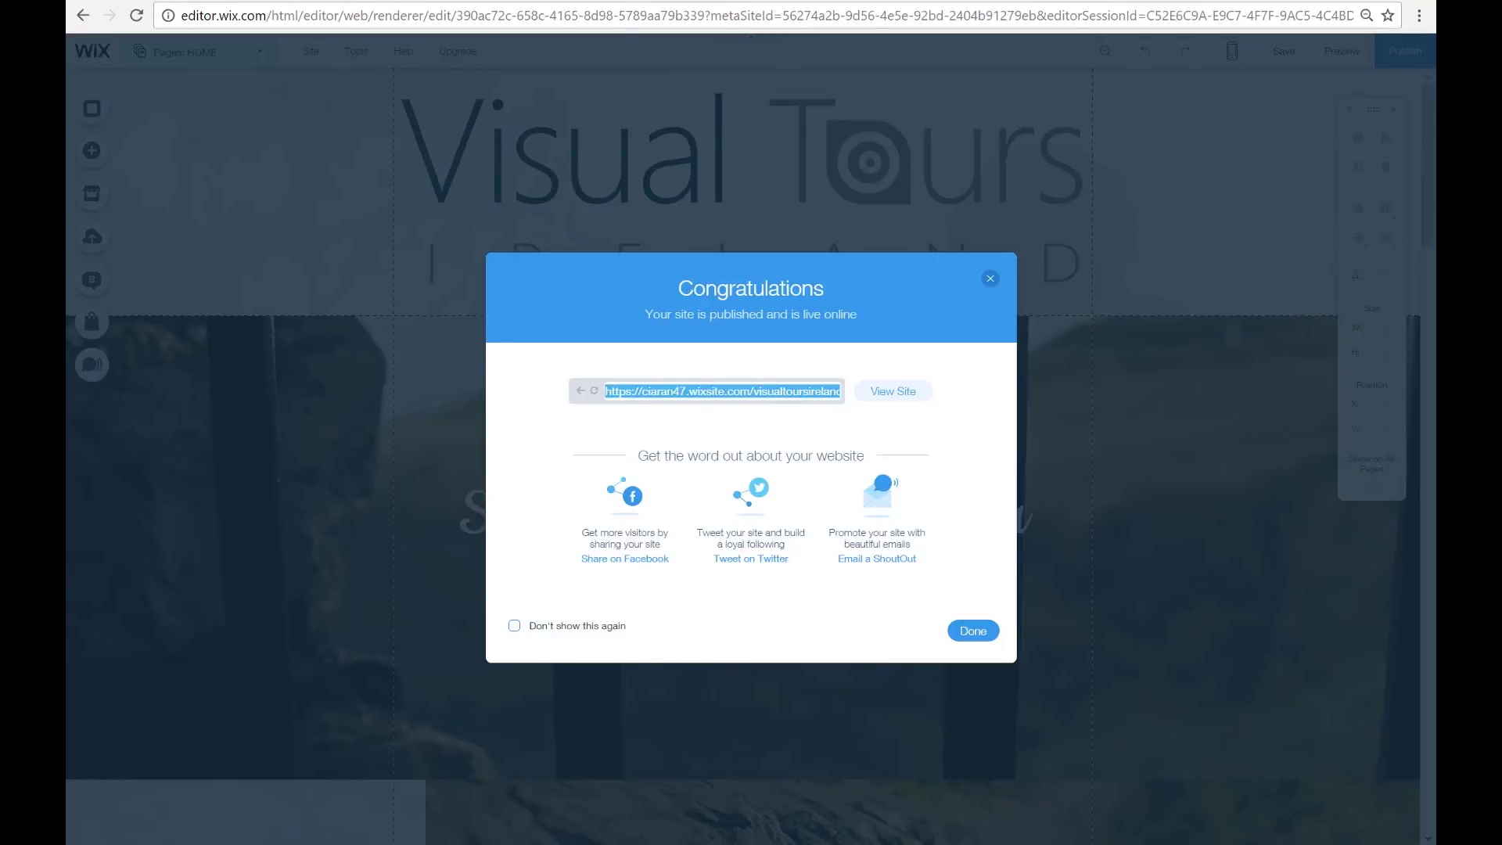
{"action": "key", "text": "ctrl+t"}
{"action": "key", "text": "ctrl+v"}
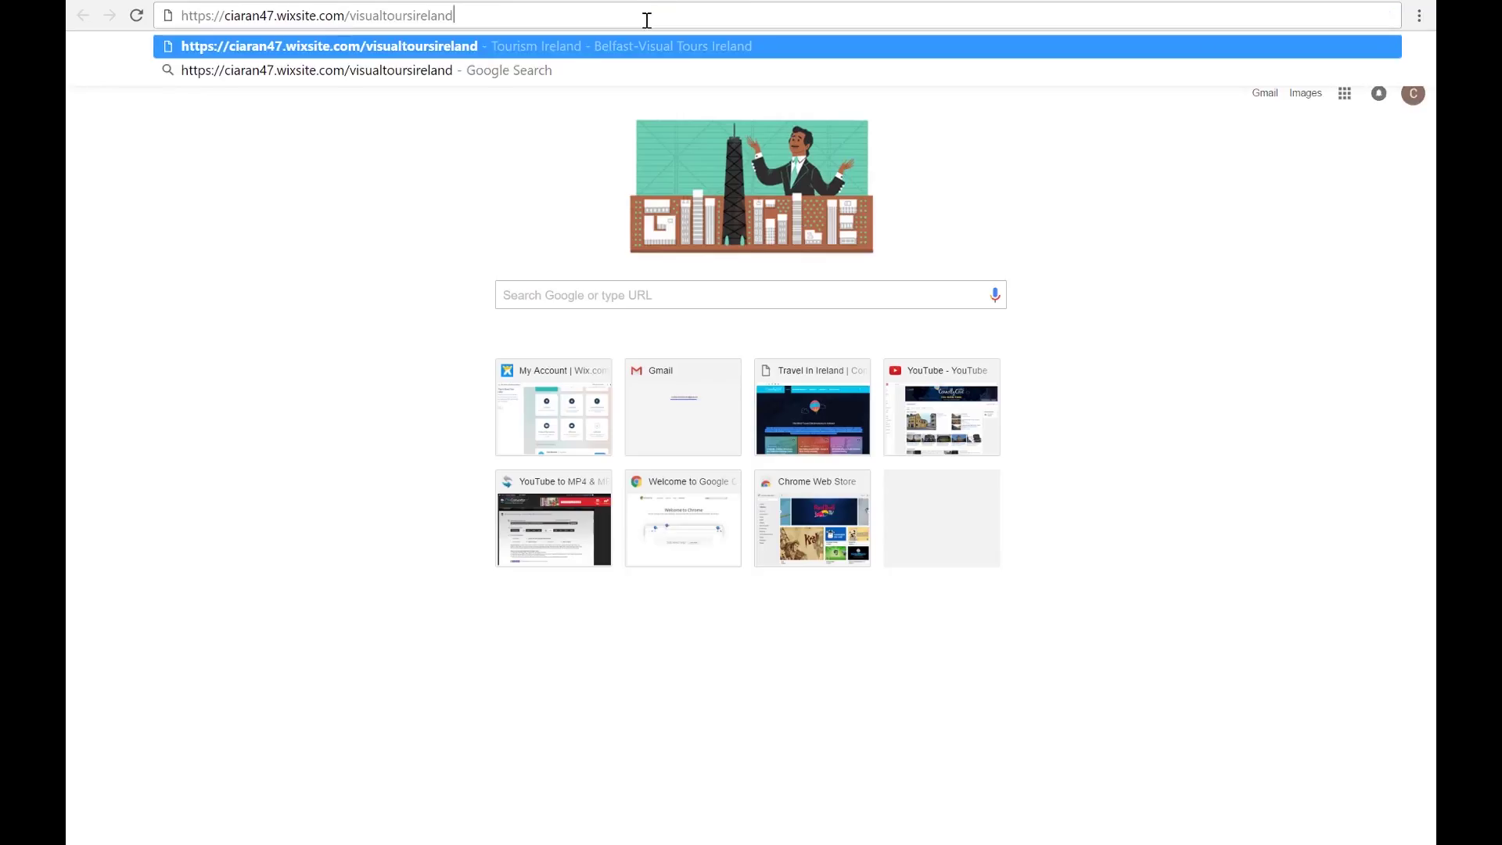
{"action": "key", "text": "Return"}
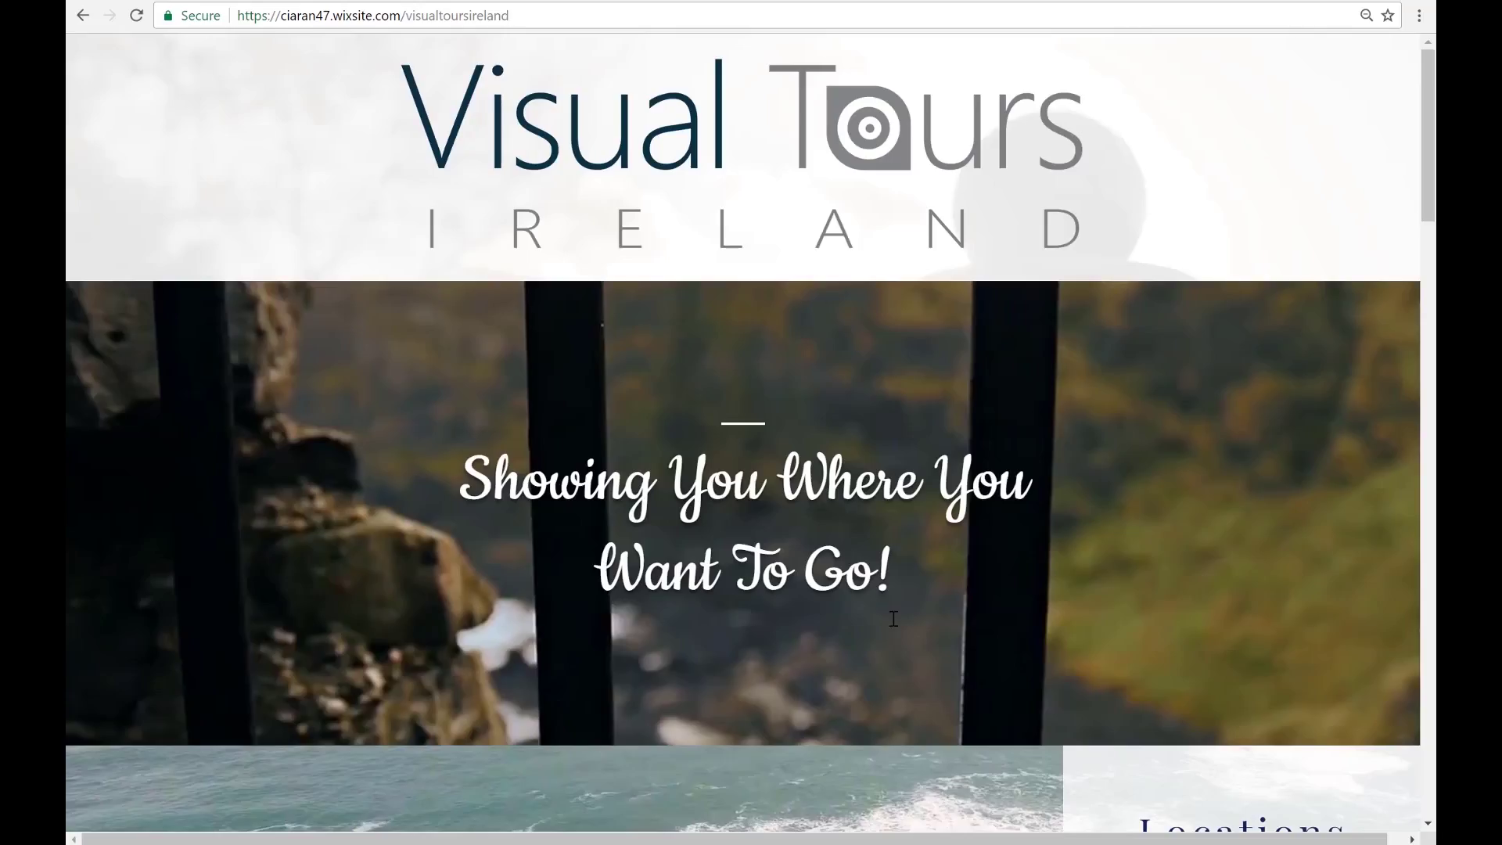
{"action": "scroll", "coordinate": [792, 512], "scroll_direction": "down", "scroll_amount": 10}
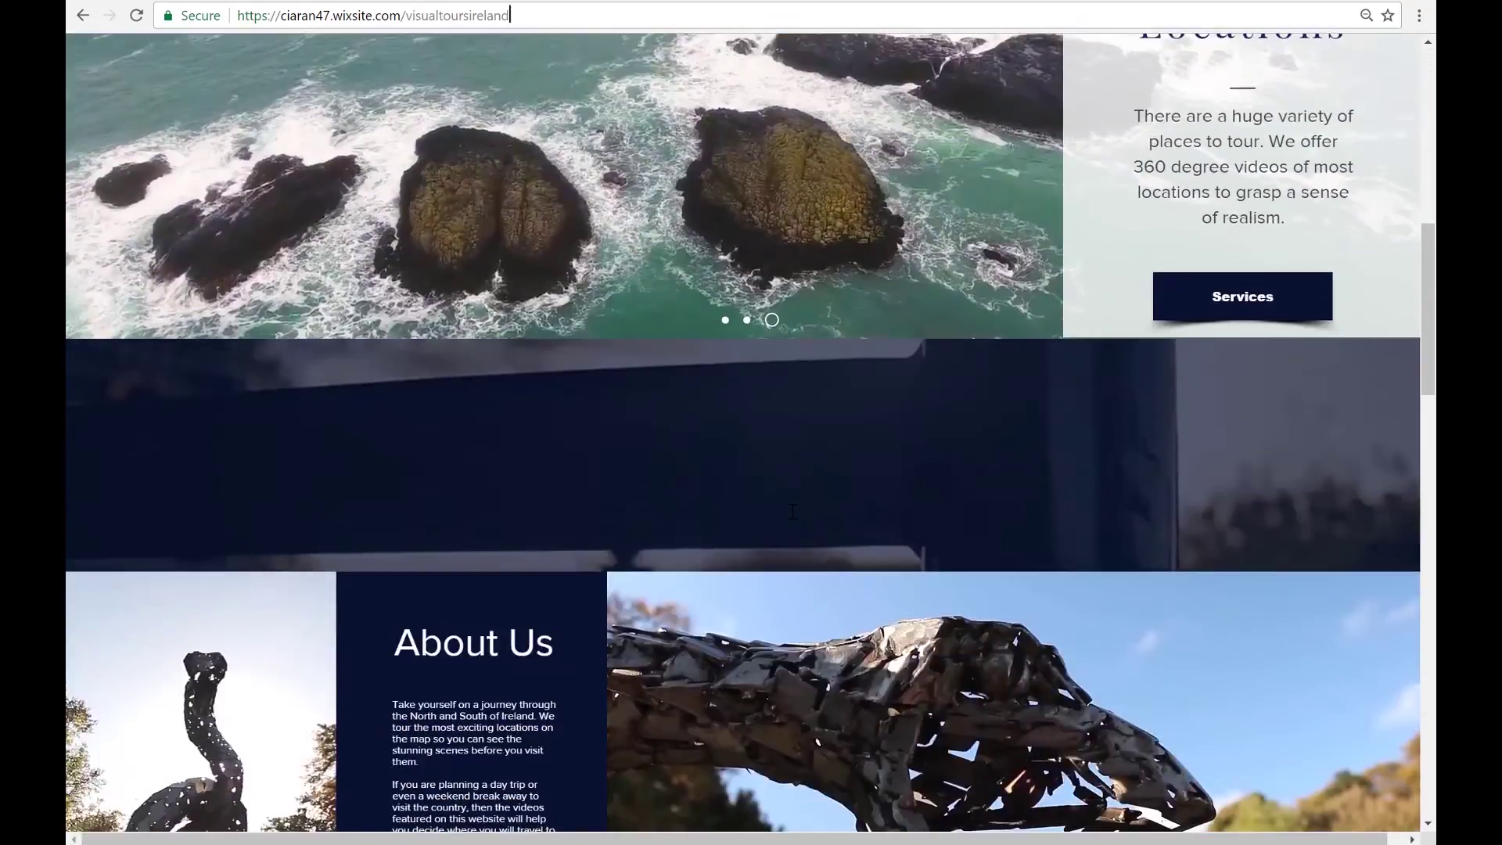
{"action": "scroll", "coordinate": [793, 512], "scroll_direction": "down", "scroll_amount": 20}
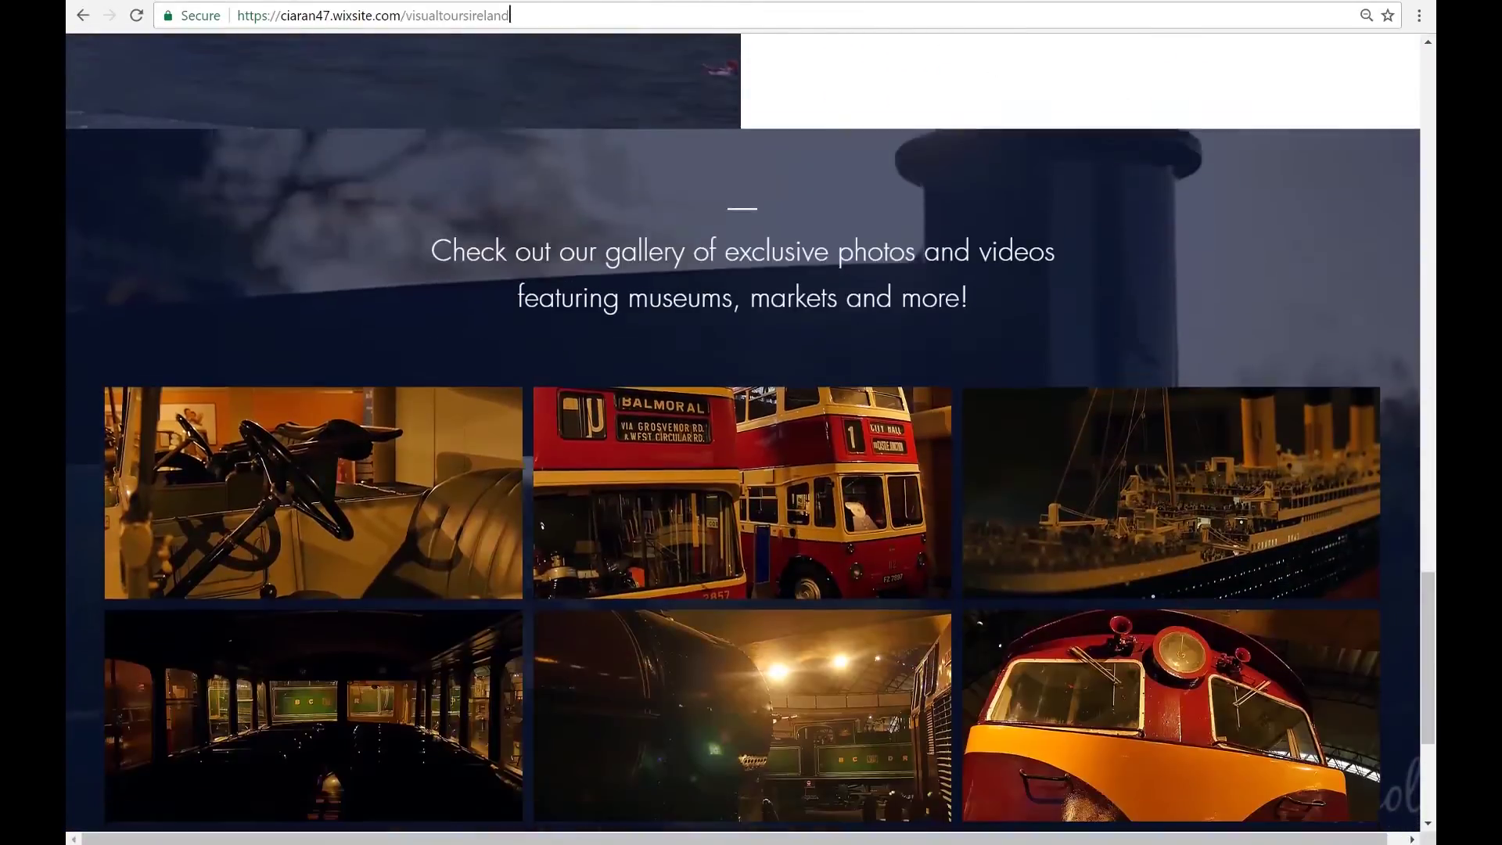